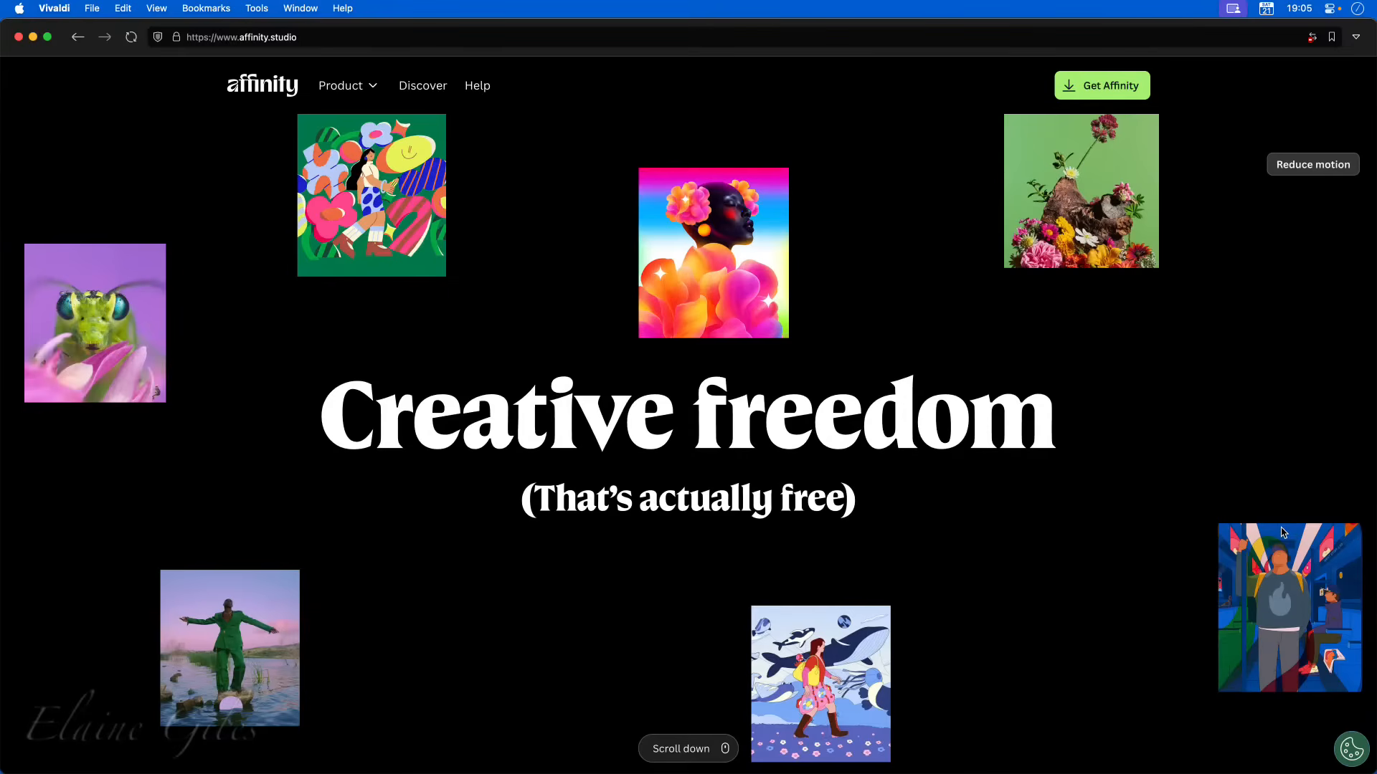
# - Open the Get Affinity download page and examine its plan comparison, organisation options and FAQs
pyautogui.click(1109, 97)
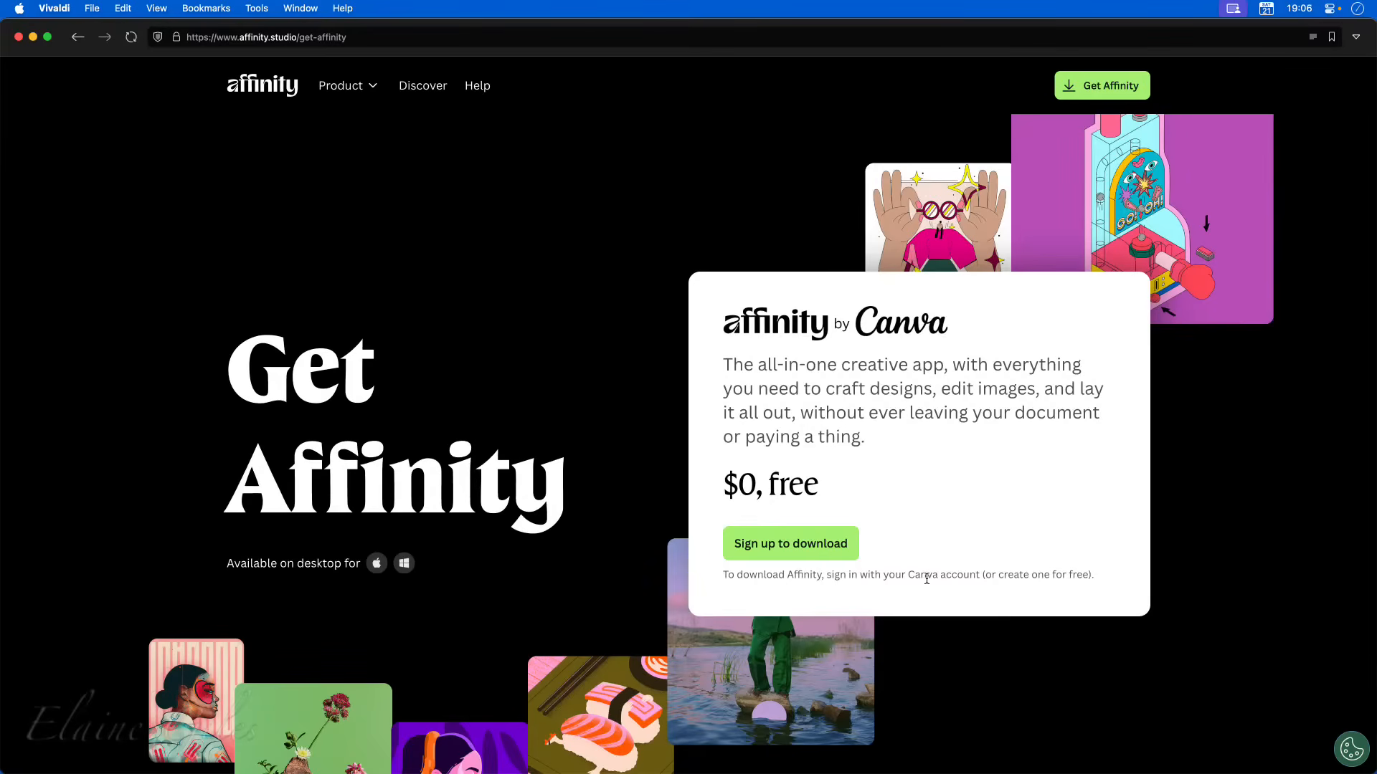
pyautogui.scroll(-20, 926, 579)
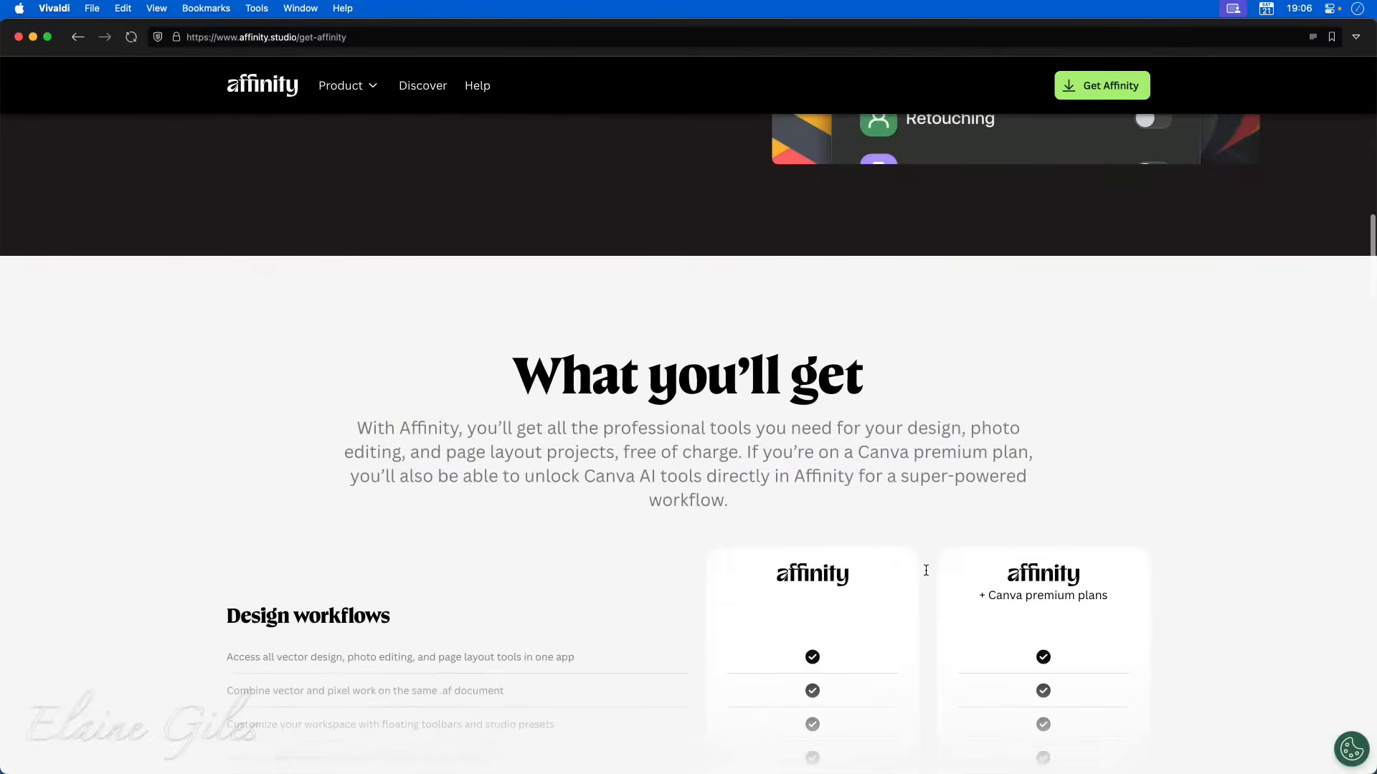
pyautogui.scroll(-20, 927, 571)
pyautogui.scroll(6, 927, 574)
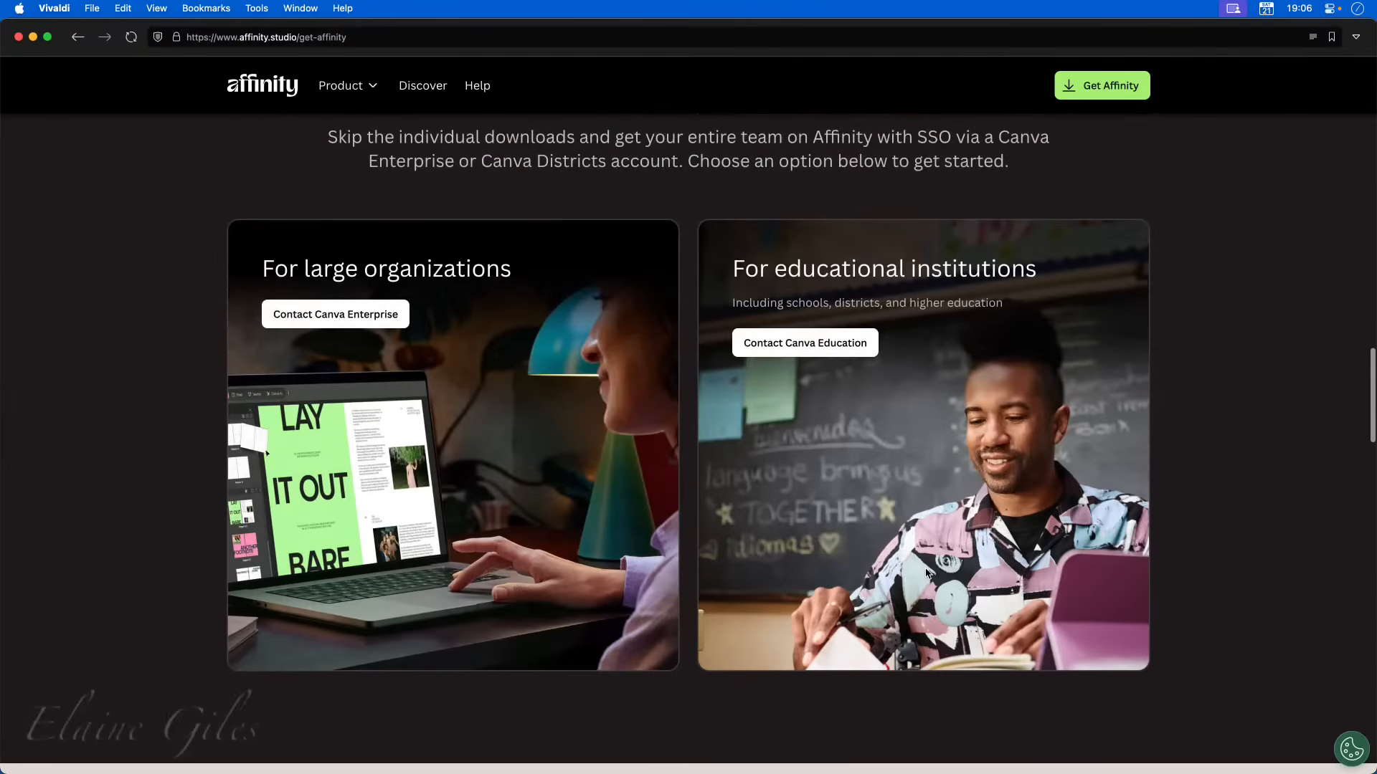
pyautogui.scroll(-12, 926, 574)
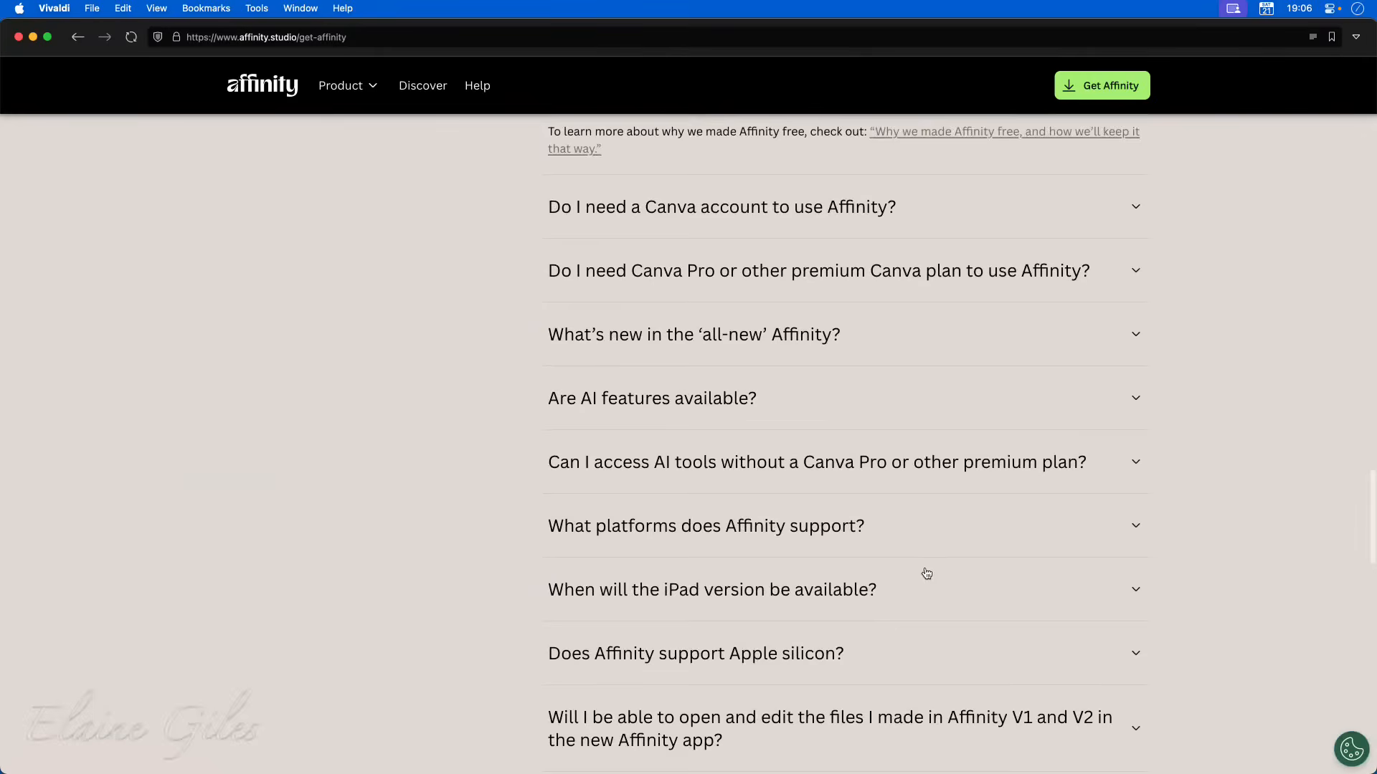
pyautogui.scroll(-17, 926, 574)
pyautogui.scroll(6, 925, 570)
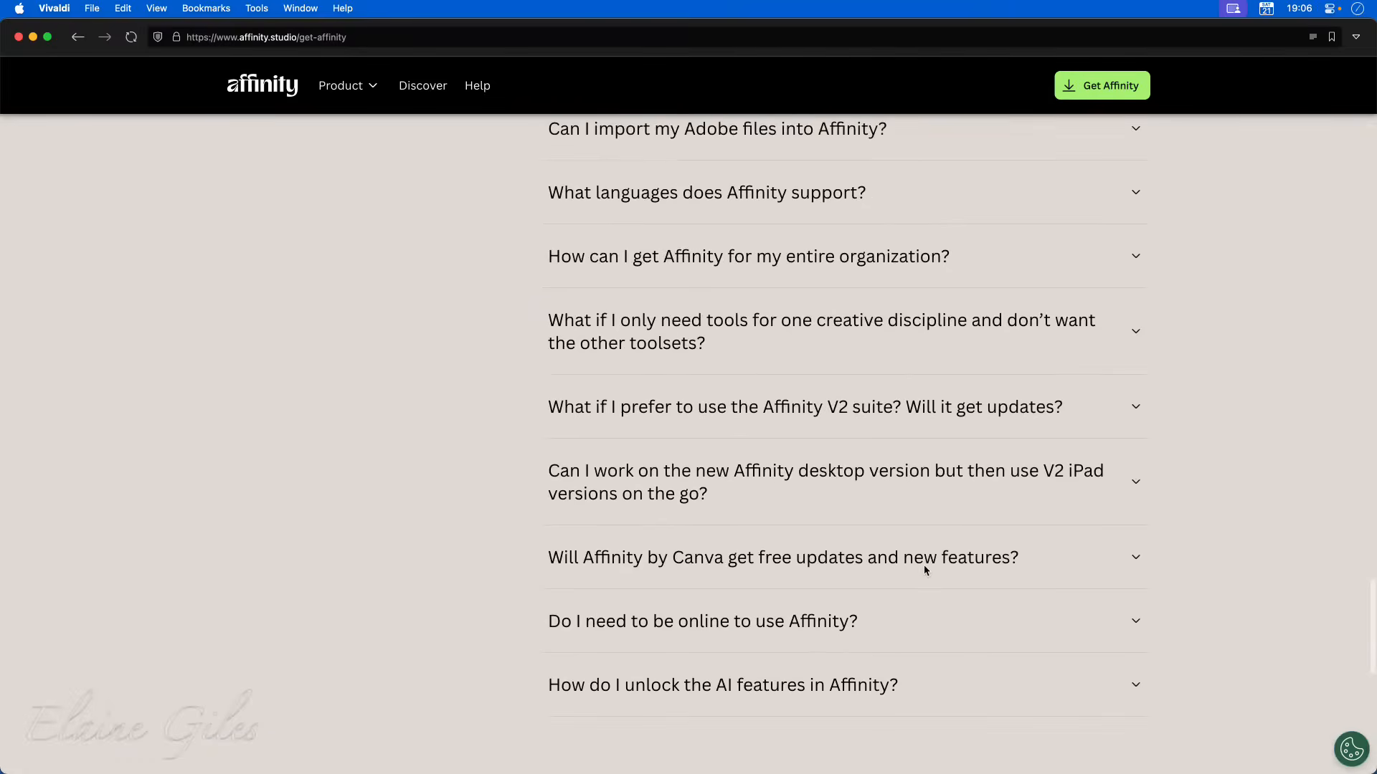
pyautogui.scroll(15, 925, 571)
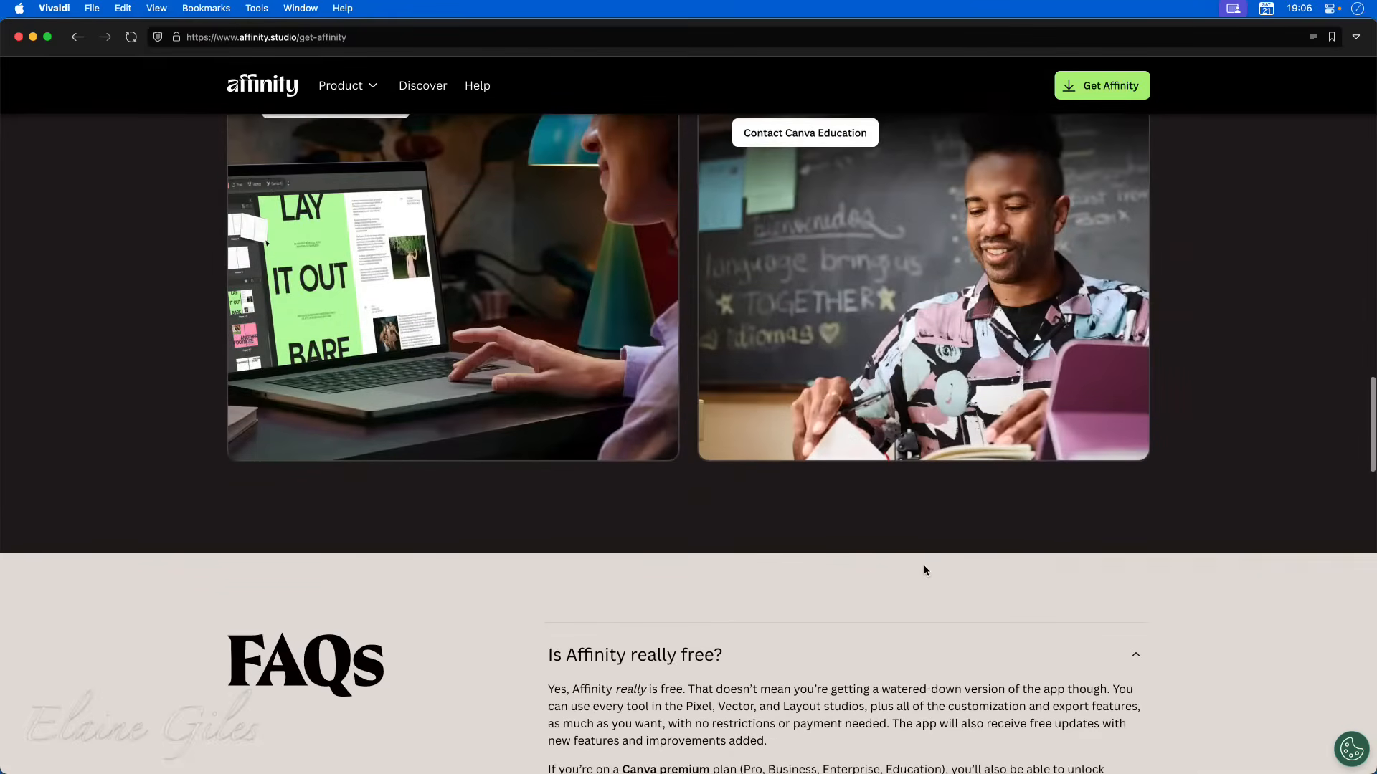
pyautogui.scroll(5, 924, 570)
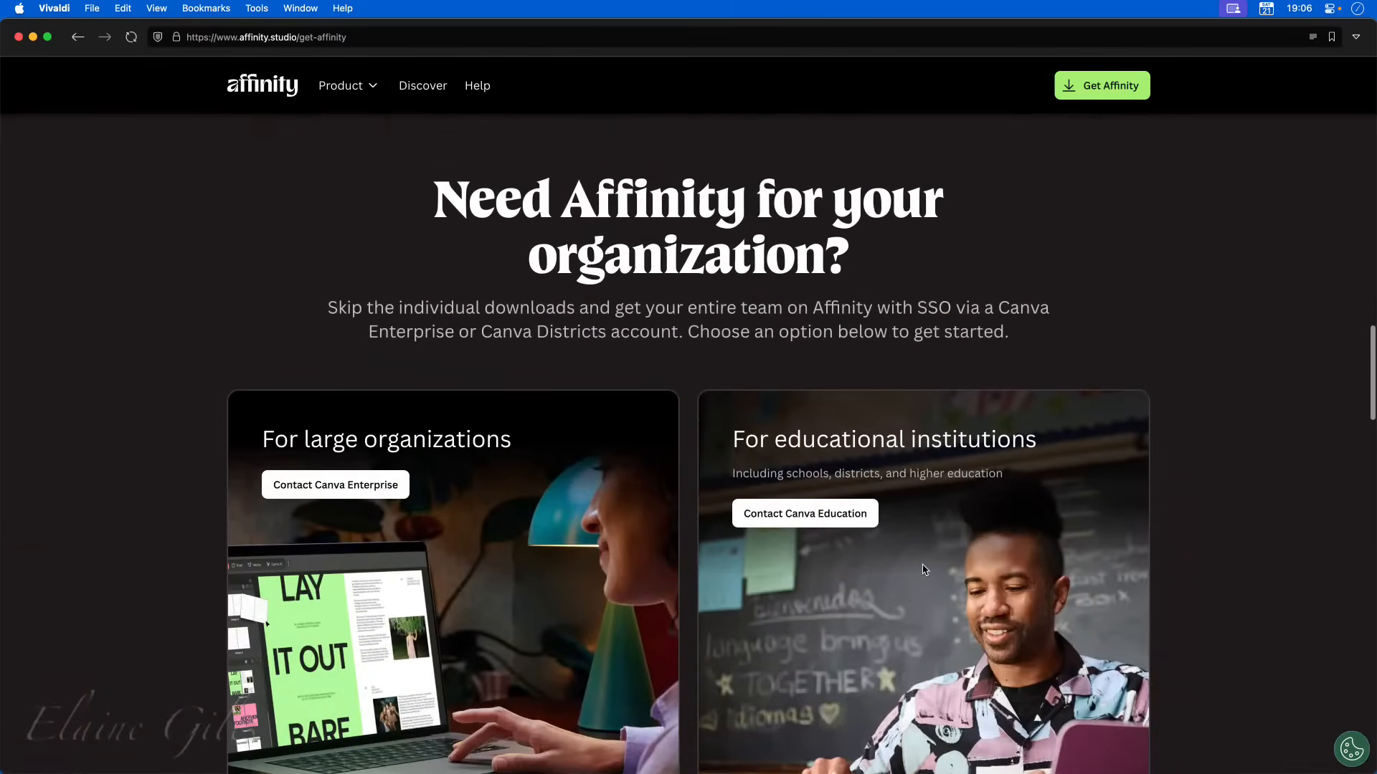
pyautogui.scroll(-1, 923, 570)
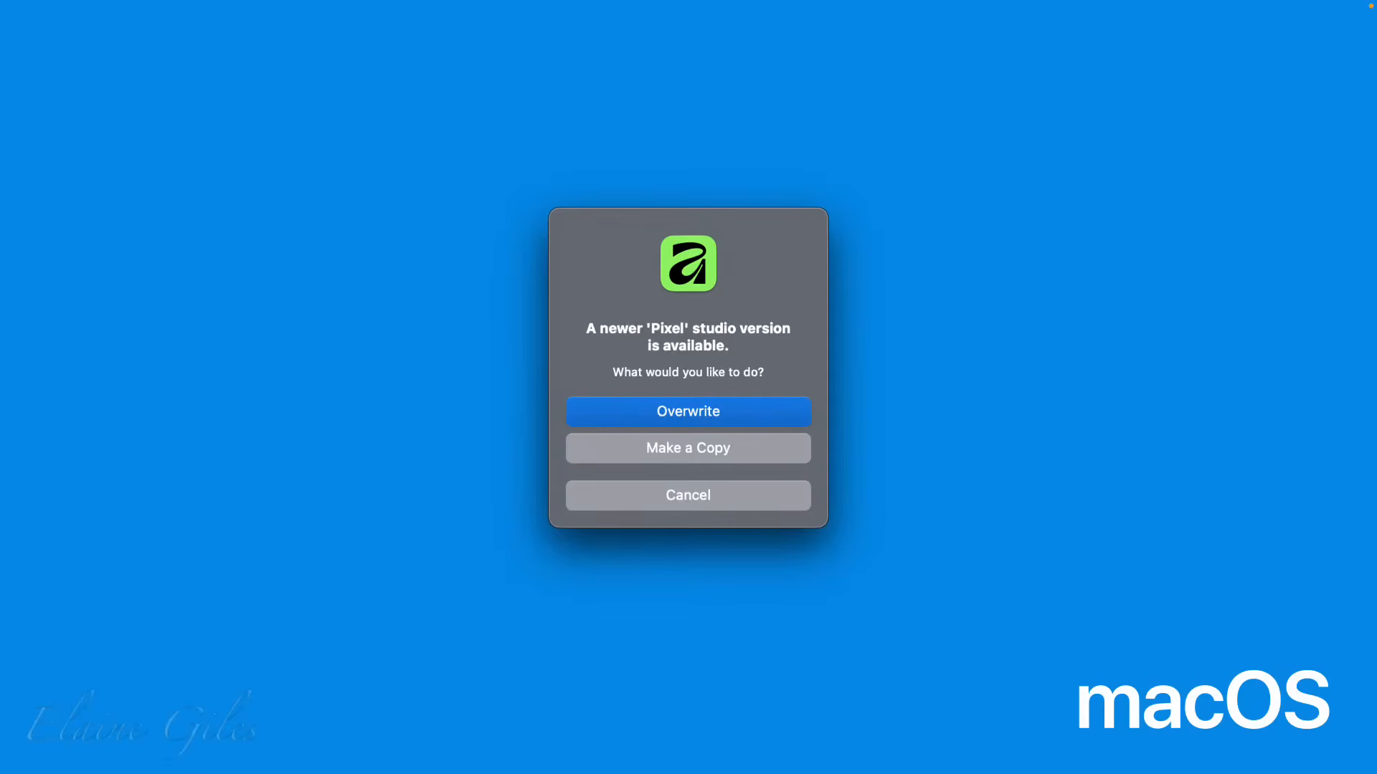
pyautogui.press('Right')
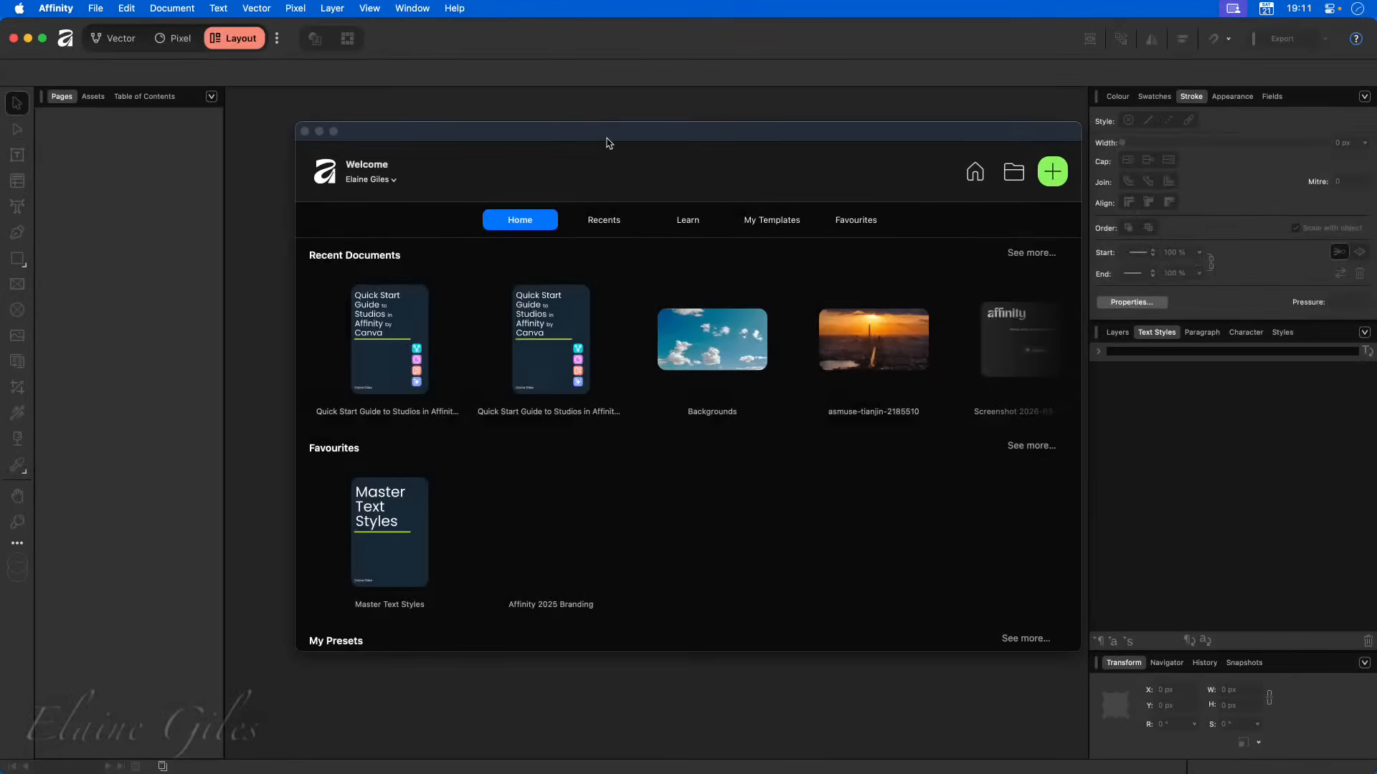
# - Open the new document settings and move the Photo Book A4 preset ahead of Large Landscape in My Presets
pyautogui.click(607, 143)
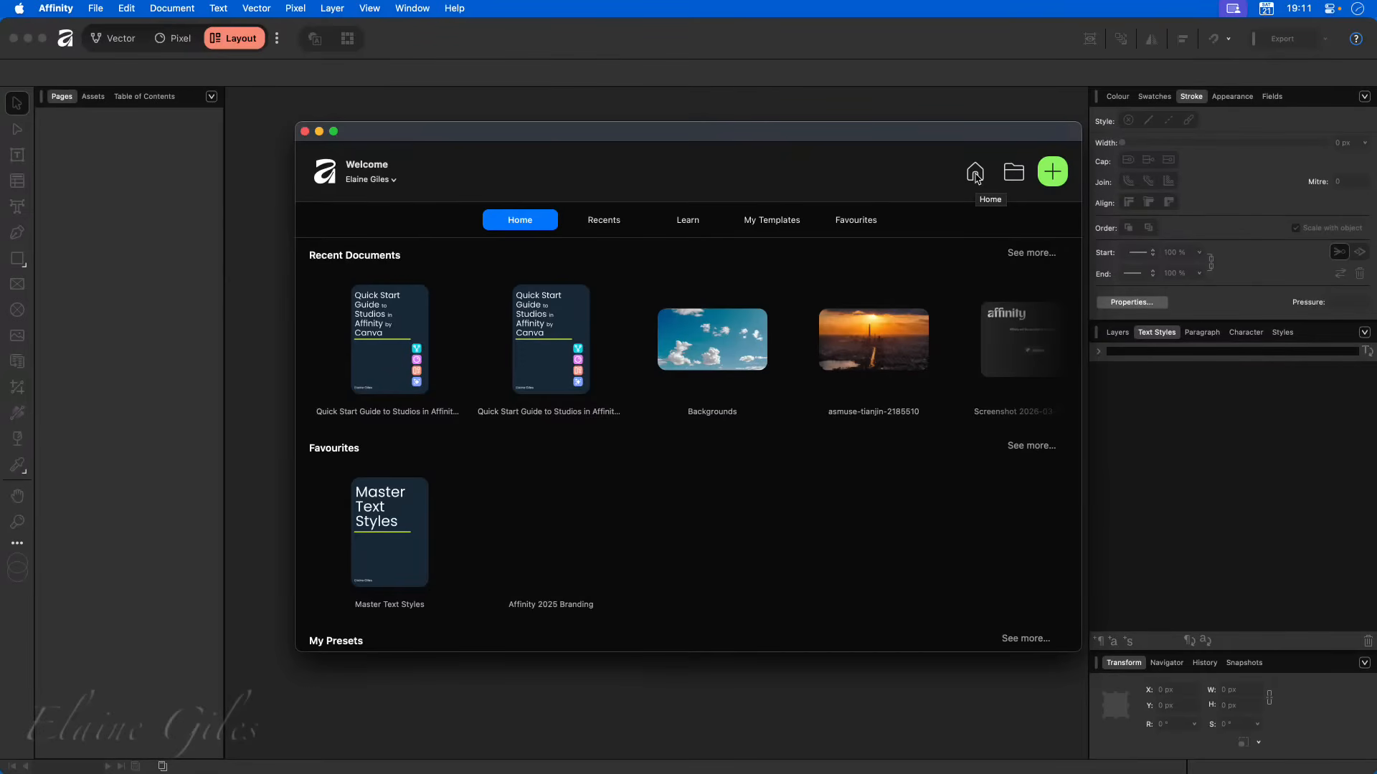
pyautogui.click(1052, 174)
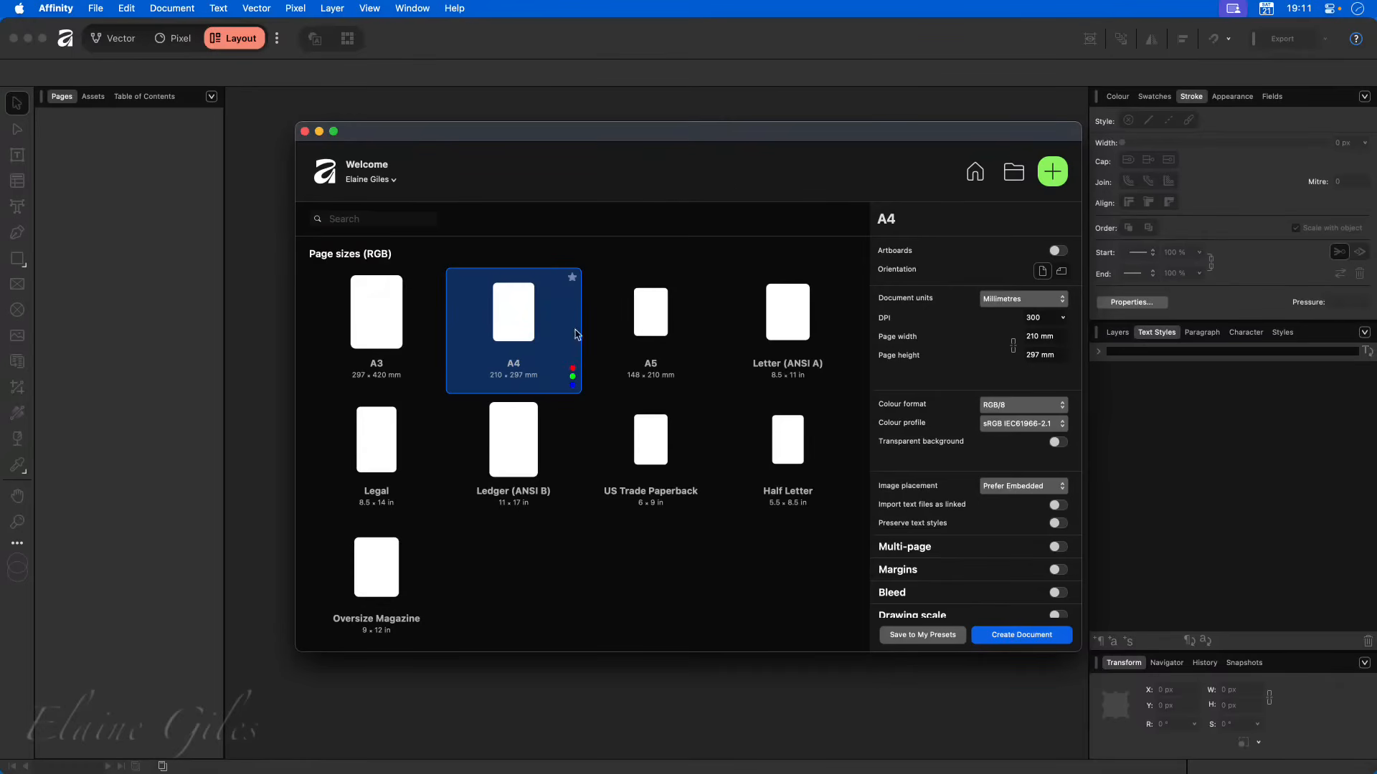
pyautogui.scroll(4, 573, 350)
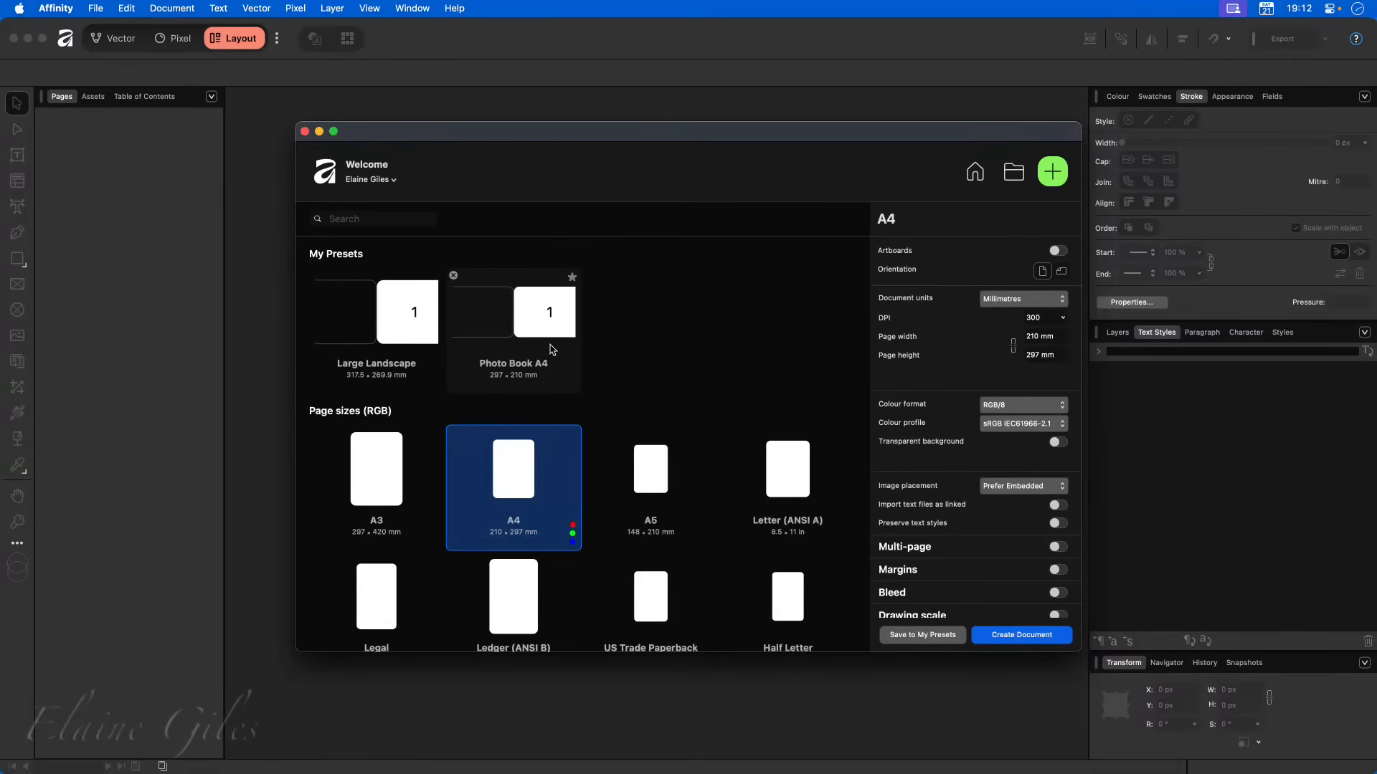
pyautogui.moveTo(551, 349); pyautogui.dragTo(362, 319)
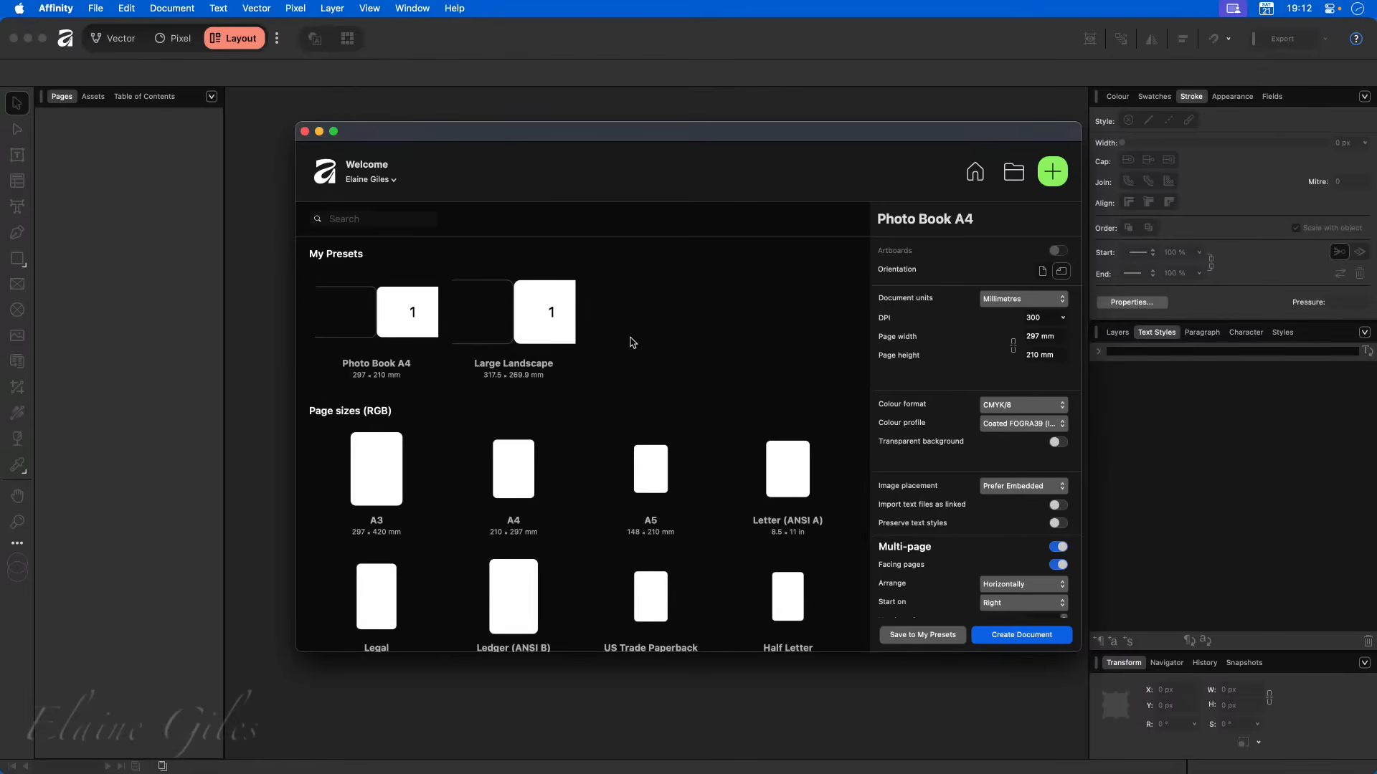
# - Go back to the home screen and look through its Learn, My Templates, Favourites and Recents sections
pyautogui.click(974, 173)
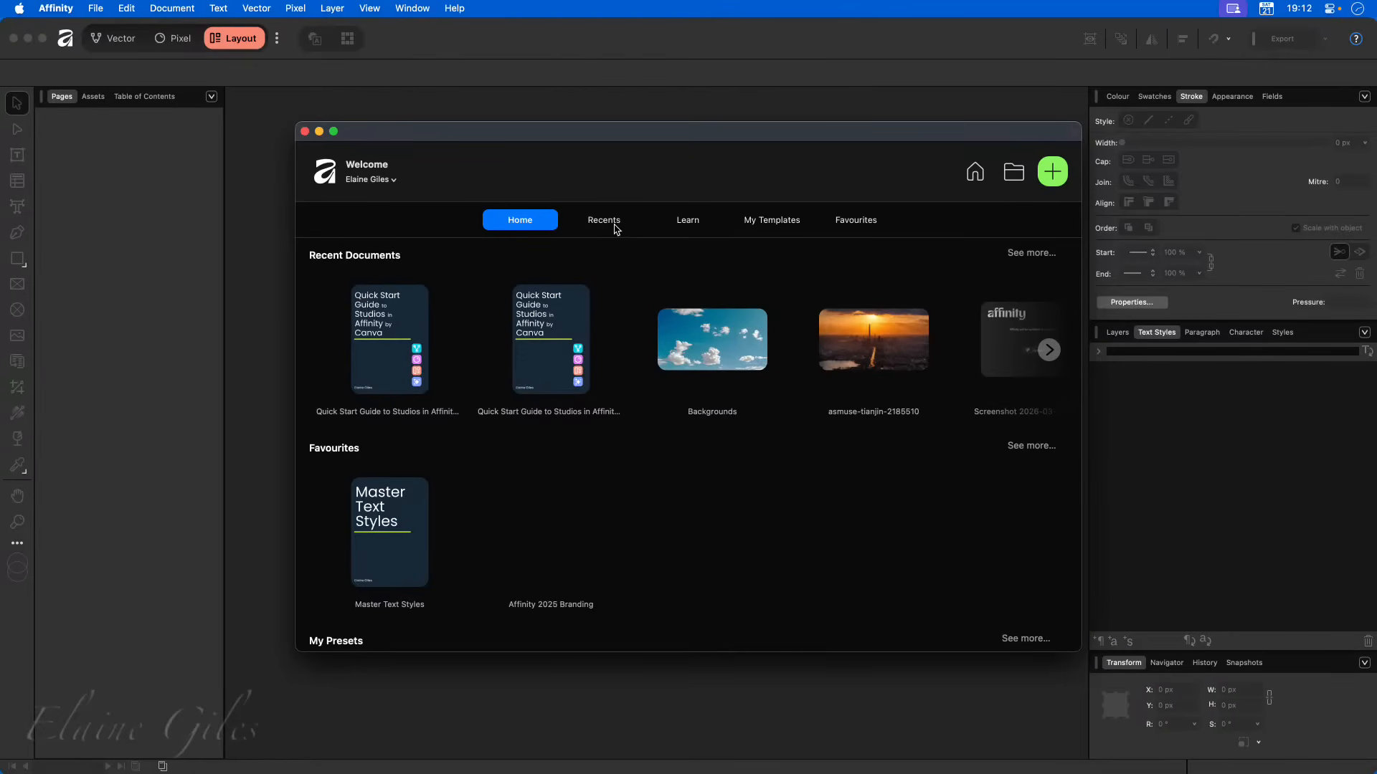
pyautogui.click(699, 228)
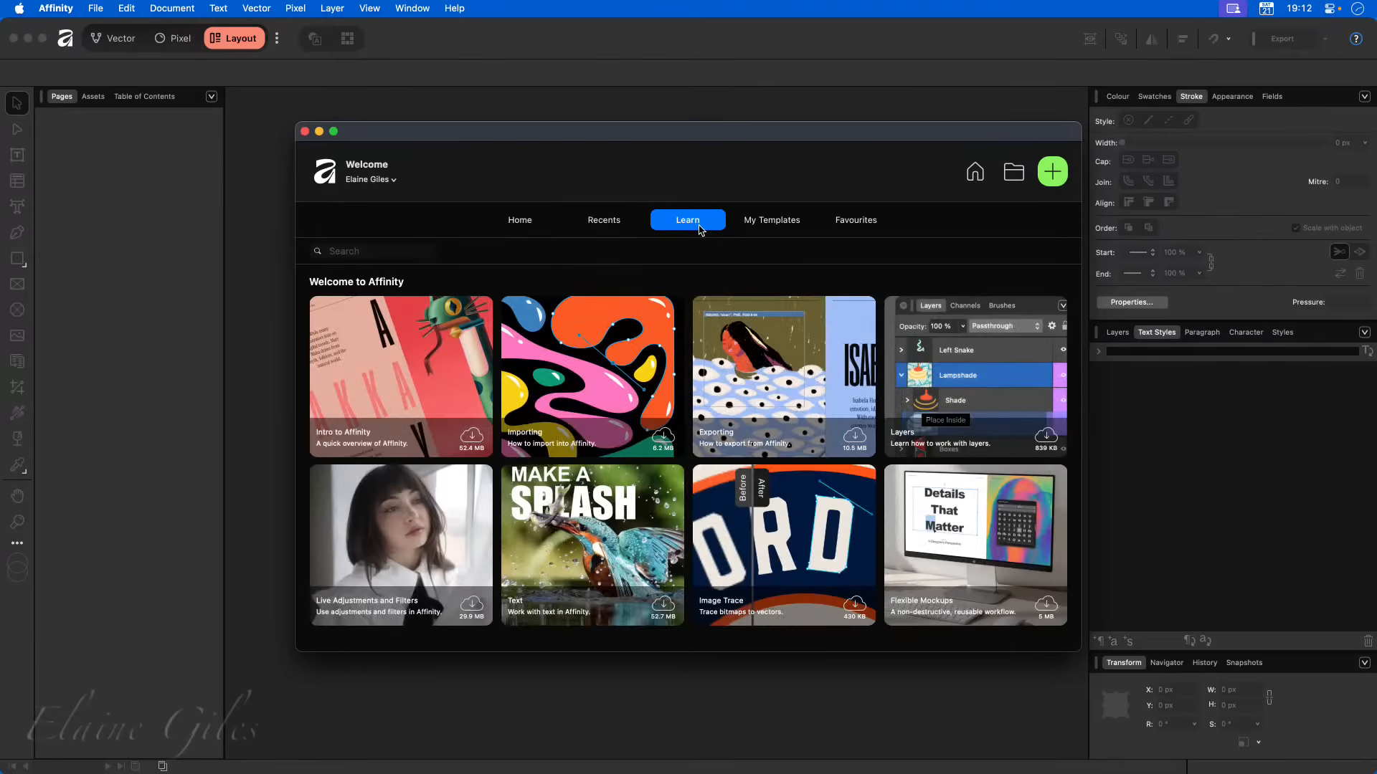
pyautogui.click(775, 223)
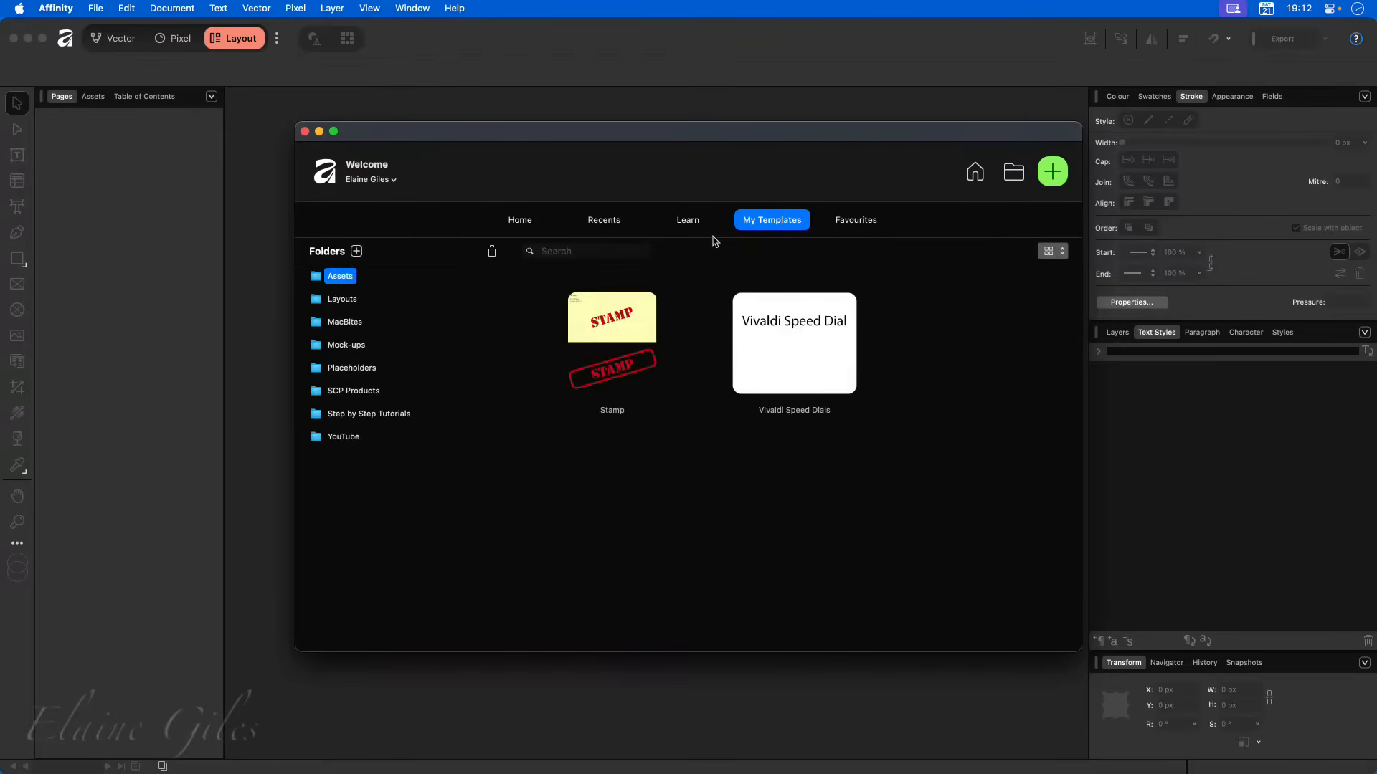
pyautogui.click(861, 224)
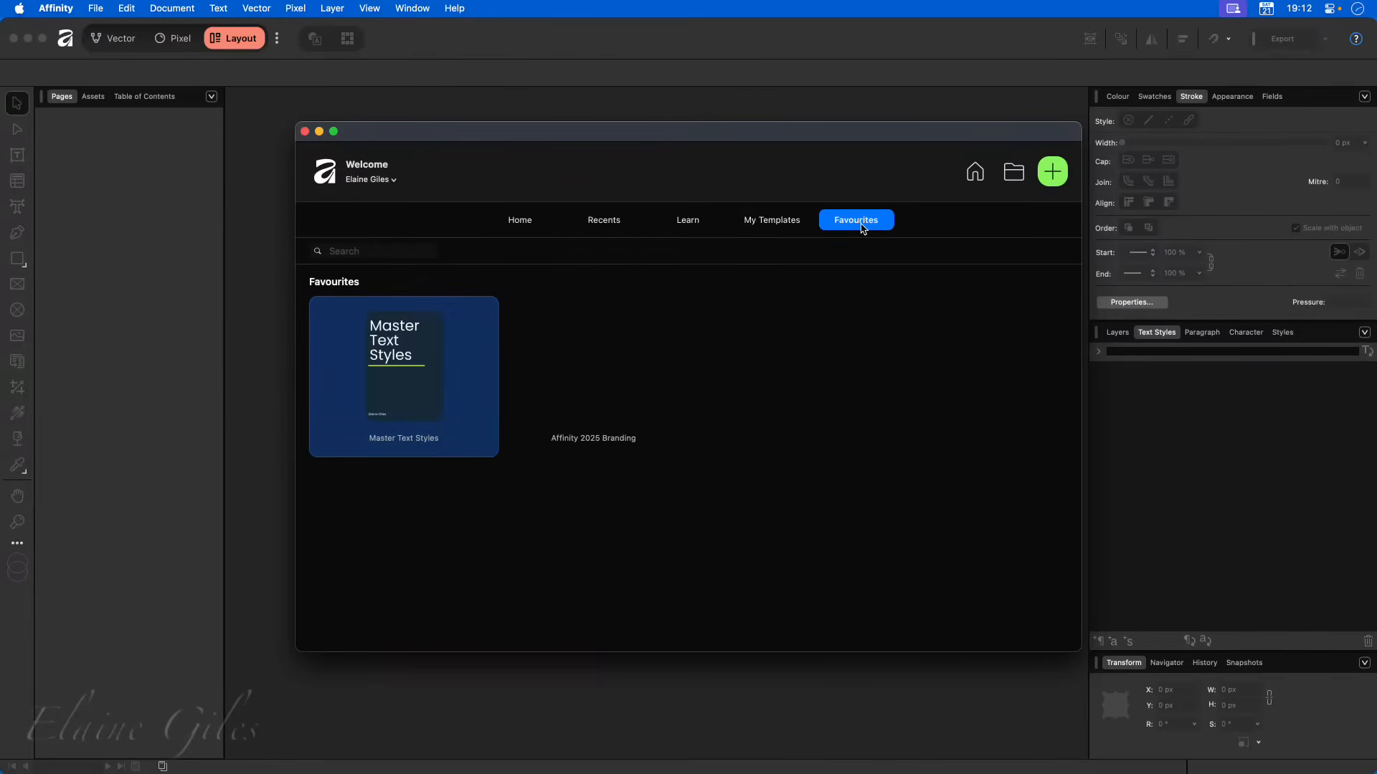
pyautogui.click(619, 224)
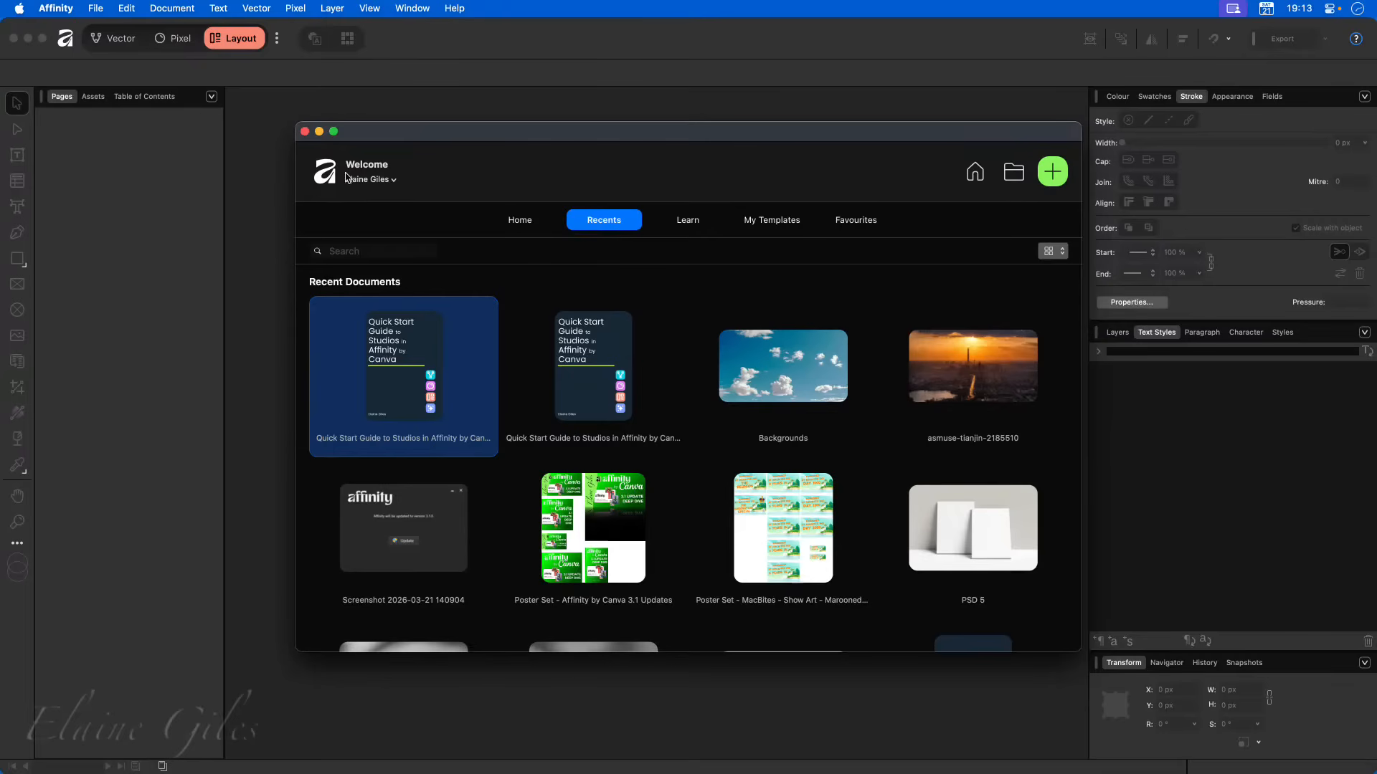
# - Hide My Templates from the Home overview in the Home Screen settings and close the settings
pyautogui.click(57, 8)
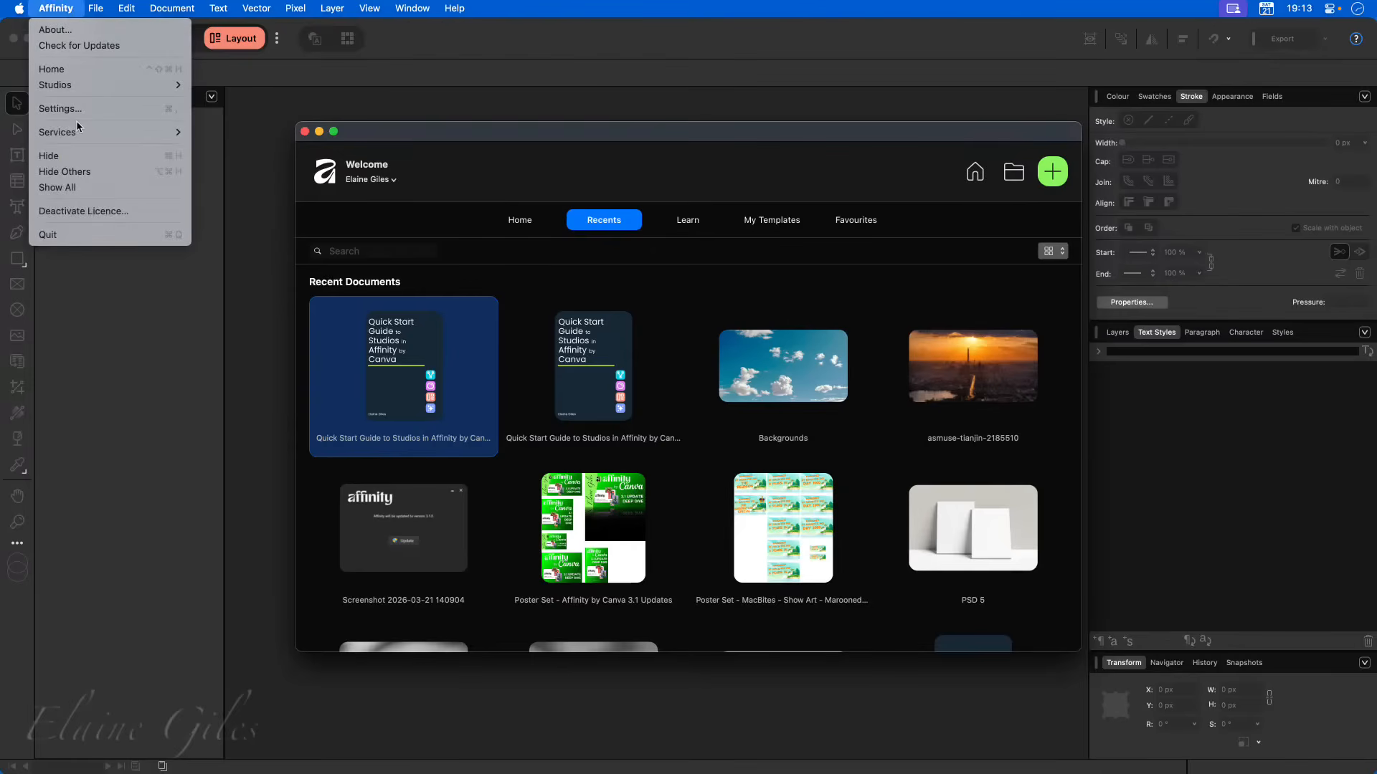
pyautogui.click(61, 108)
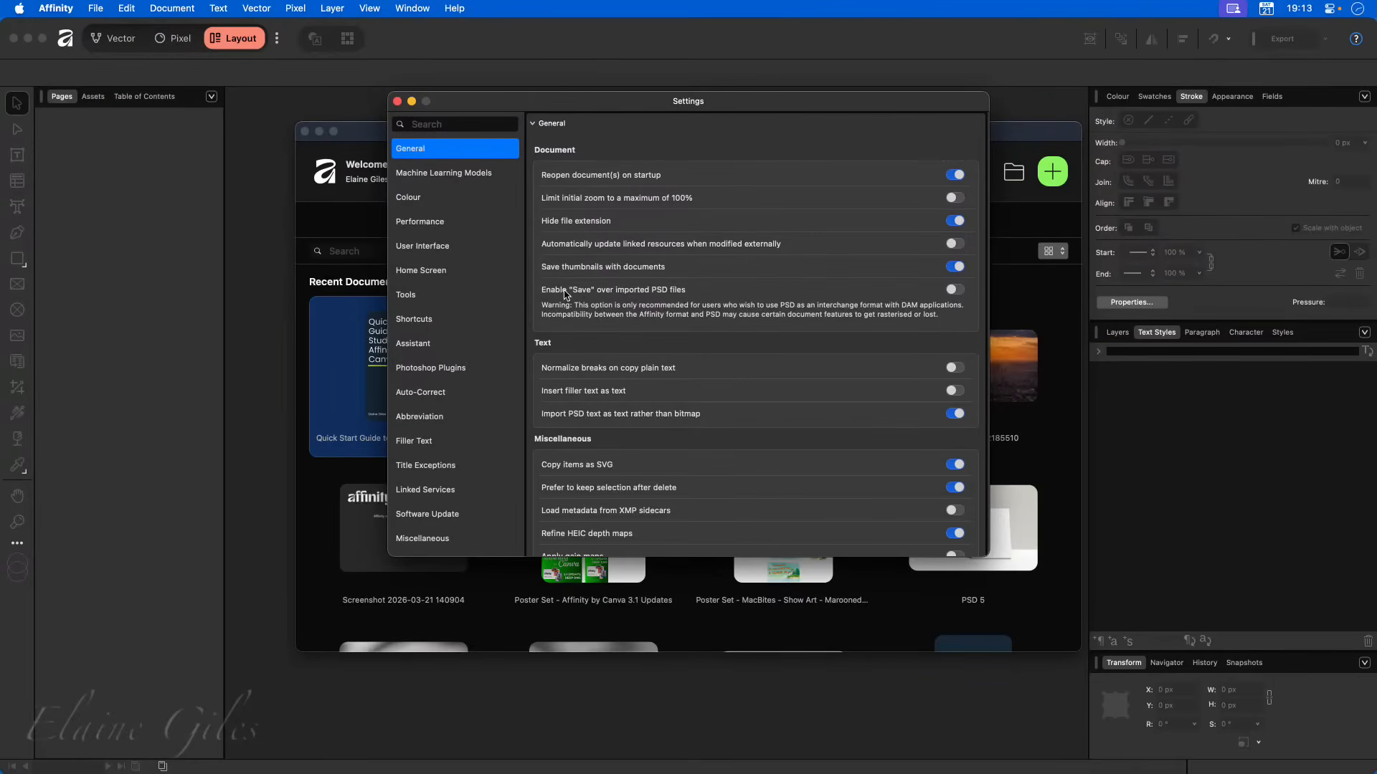
pyautogui.click(457, 272)
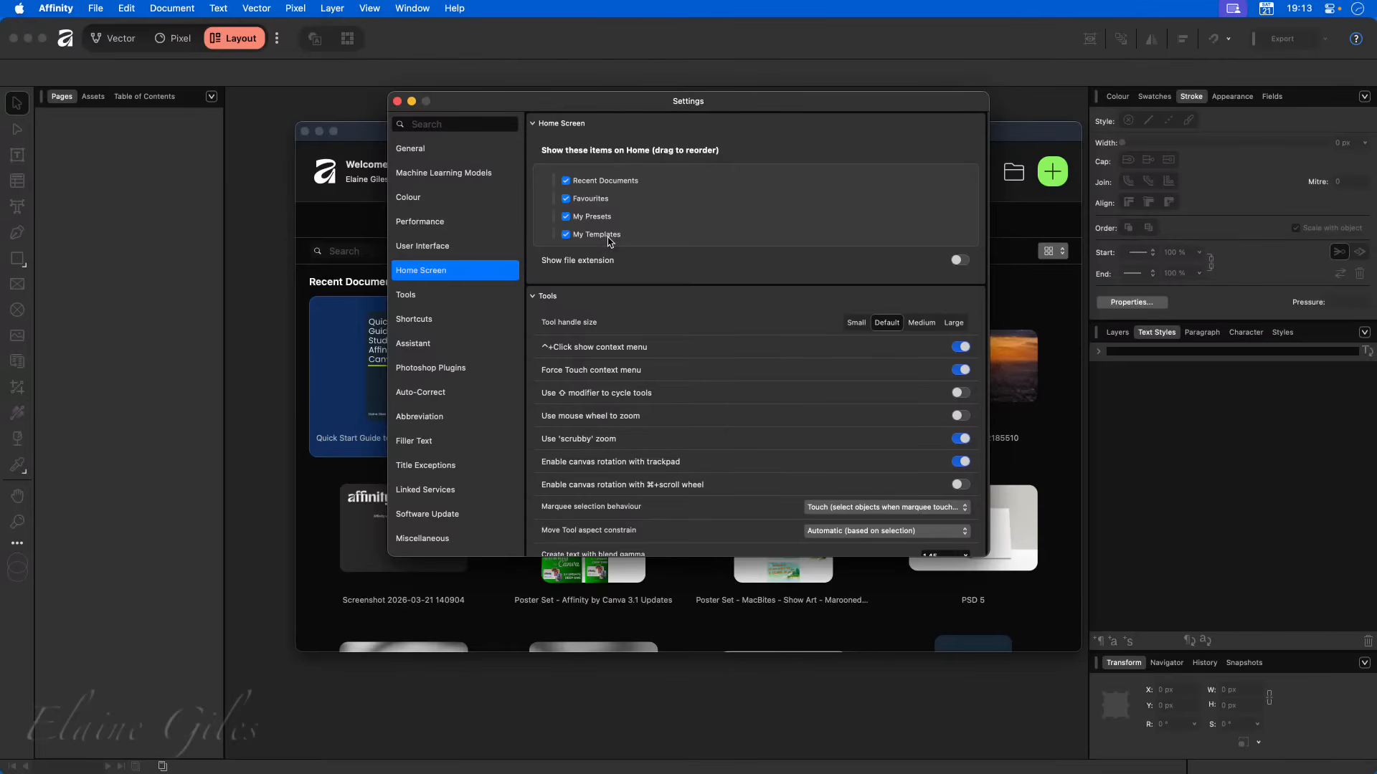
pyautogui.moveTo(731, 107); pyautogui.dragTo(601, 261)
pyautogui.click(435, 387)
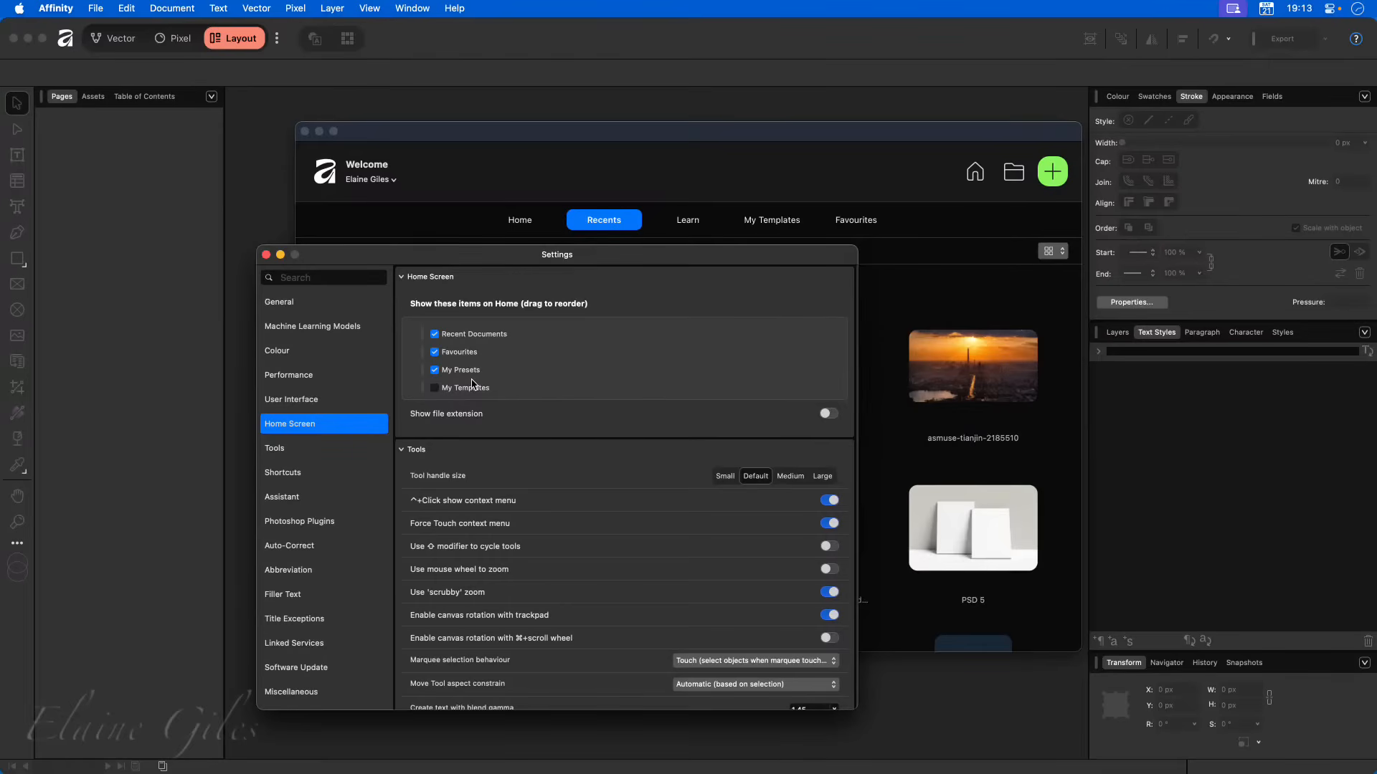
pyautogui.click(265, 255)
# - Look through the My Templates and Favourites sections and return to the Home overview
pyautogui.click(759, 231)
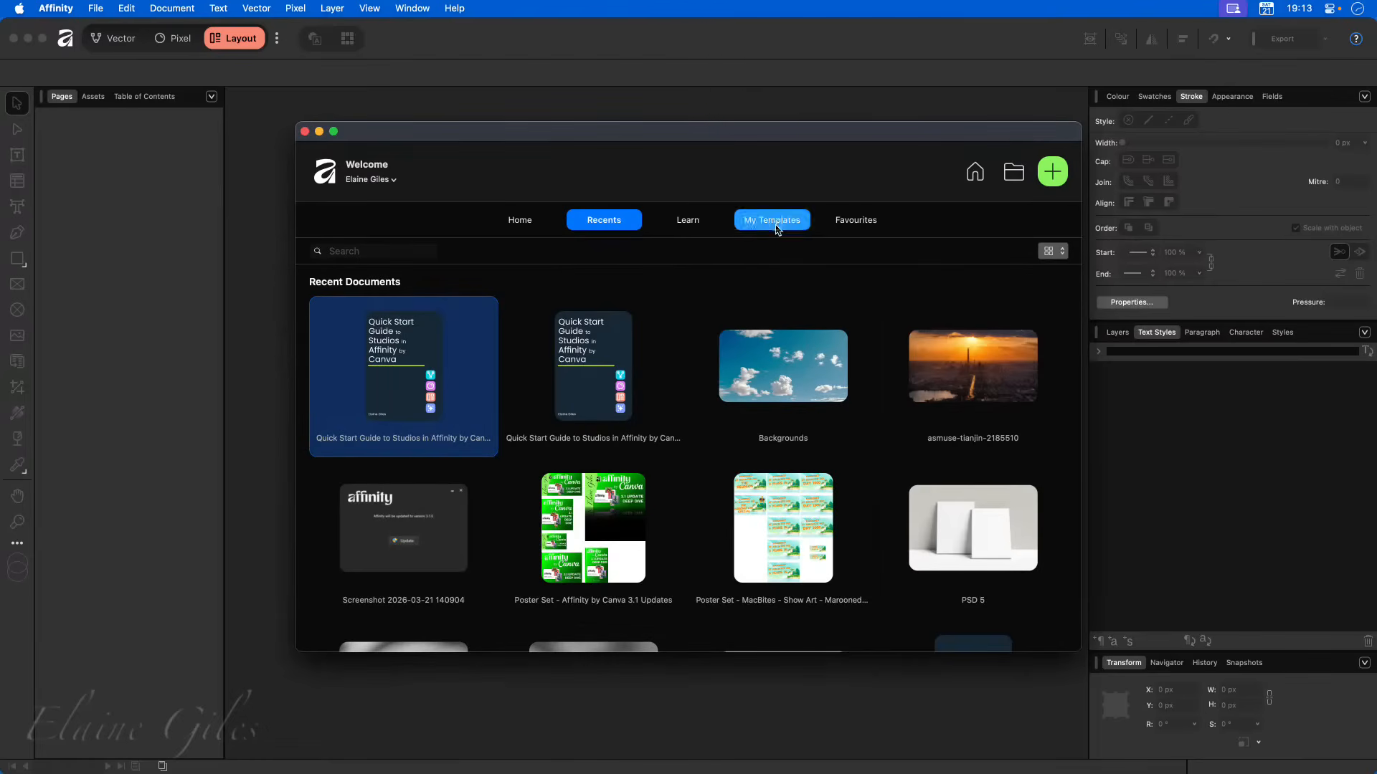
pyautogui.click(849, 228)
pyautogui.click(518, 221)
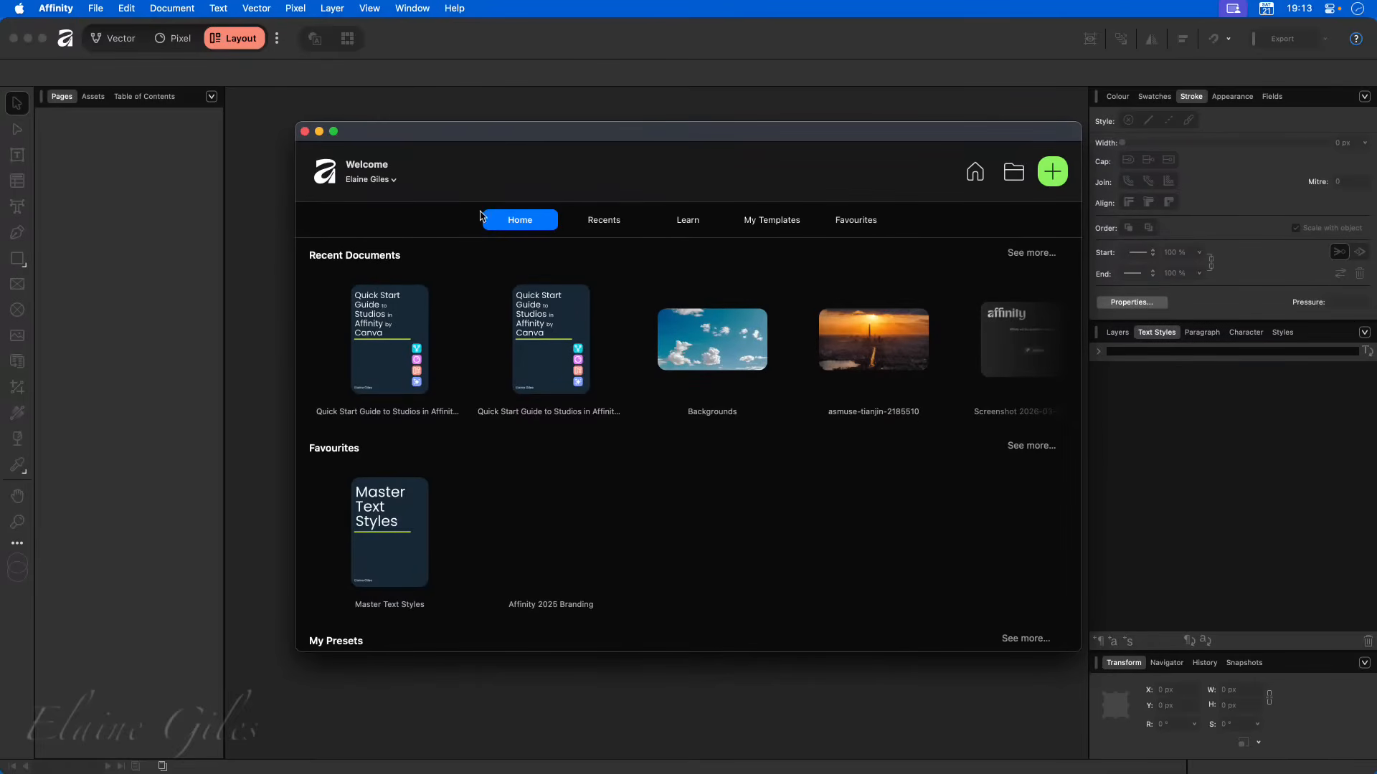
# - Close the welcome window, reopen it by starting a new document and return to the Home overview
pyautogui.click(304, 131)
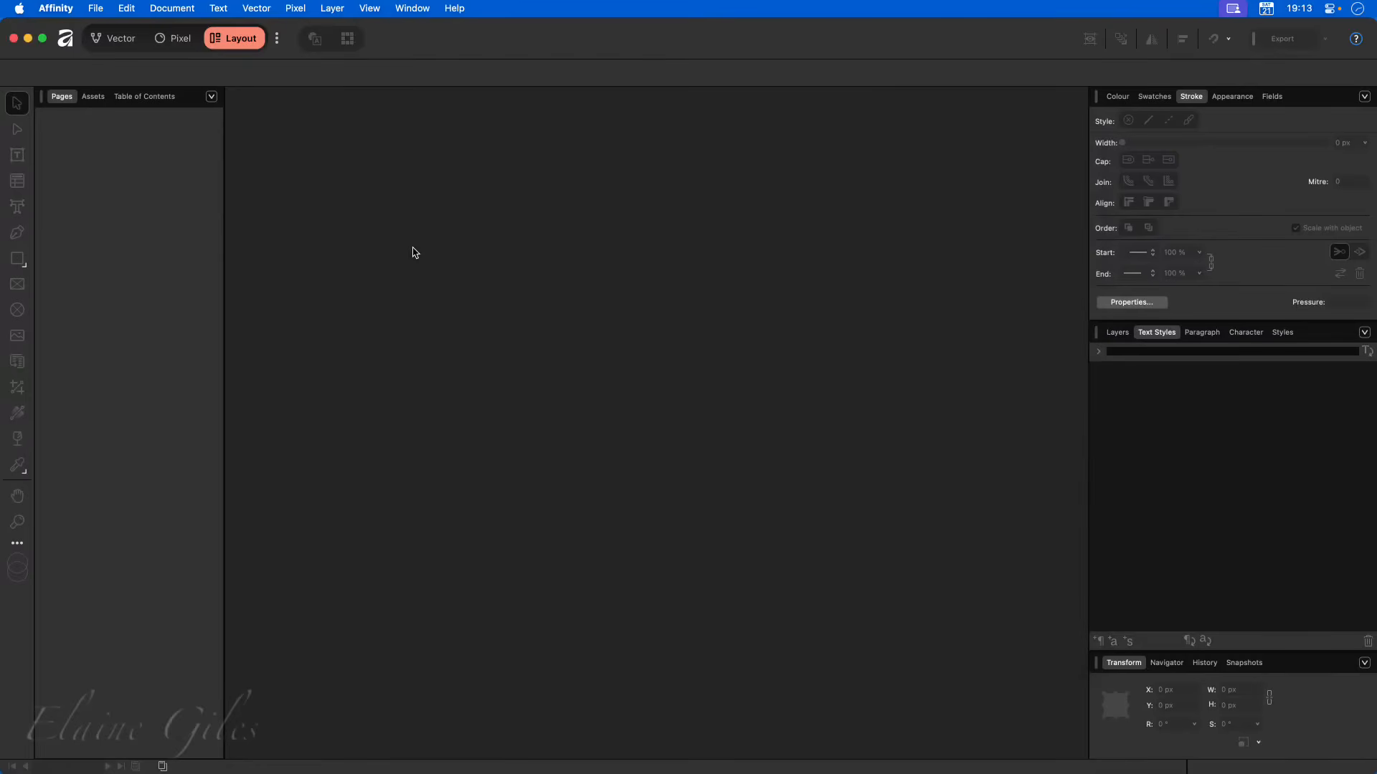
pyautogui.press('super+n')
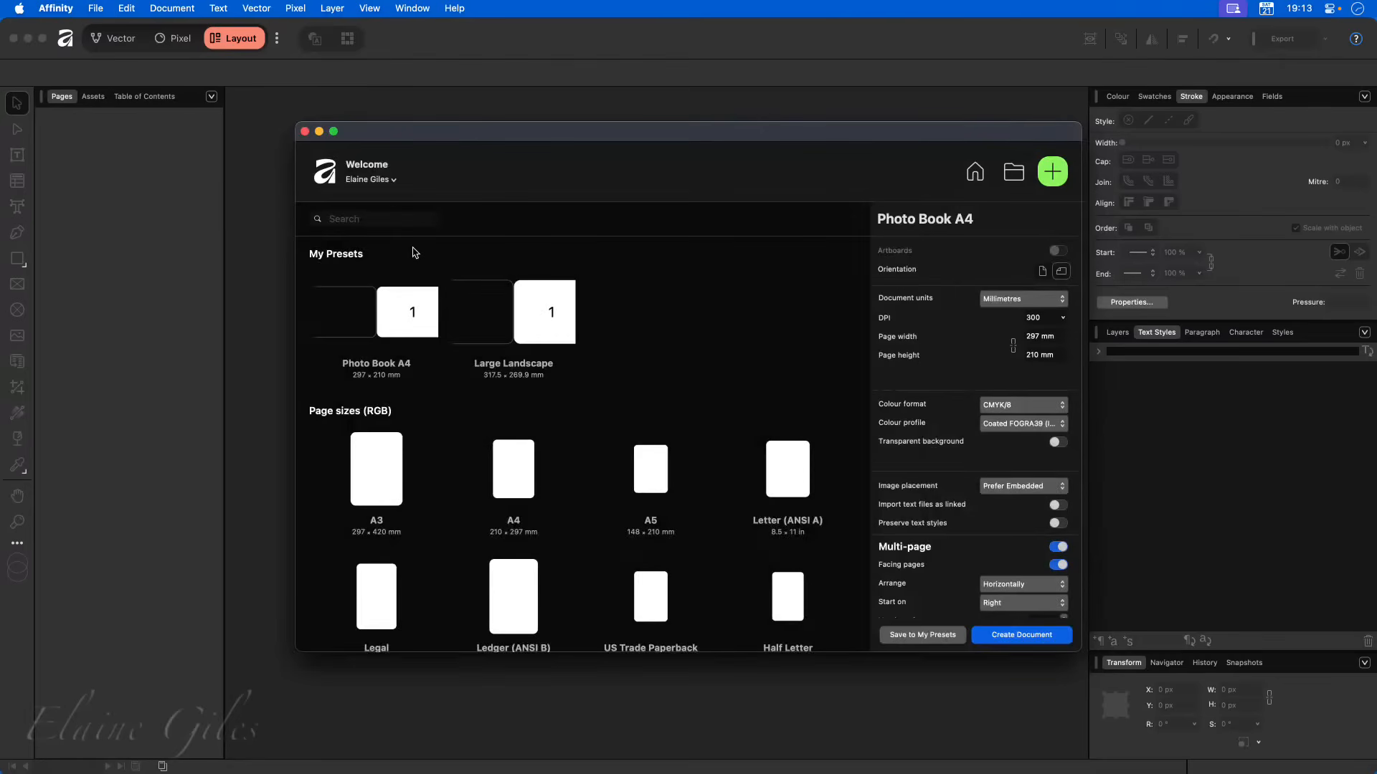
pyautogui.click(972, 172)
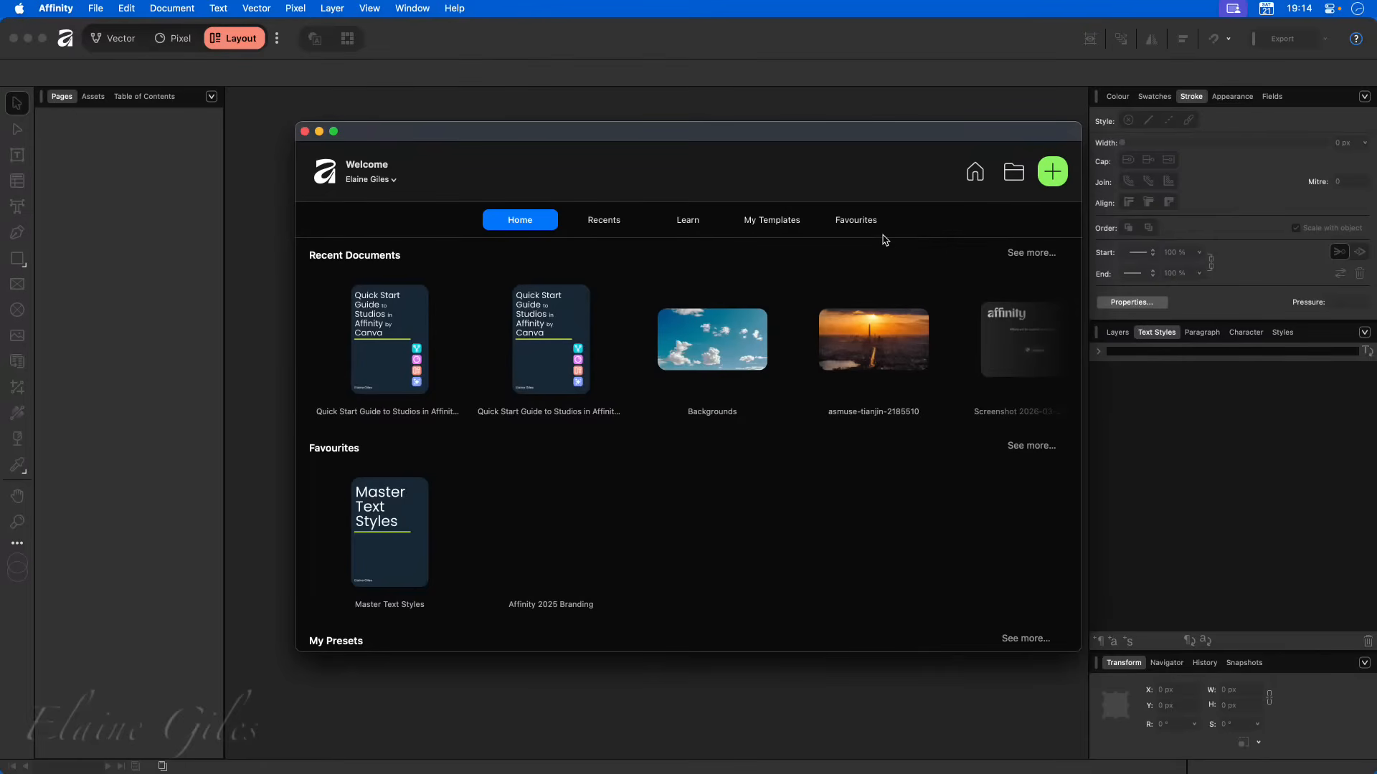
# - Reopen the Home Screen settings and make My Templates show on the Home overview again
pyautogui.click(51, 5)
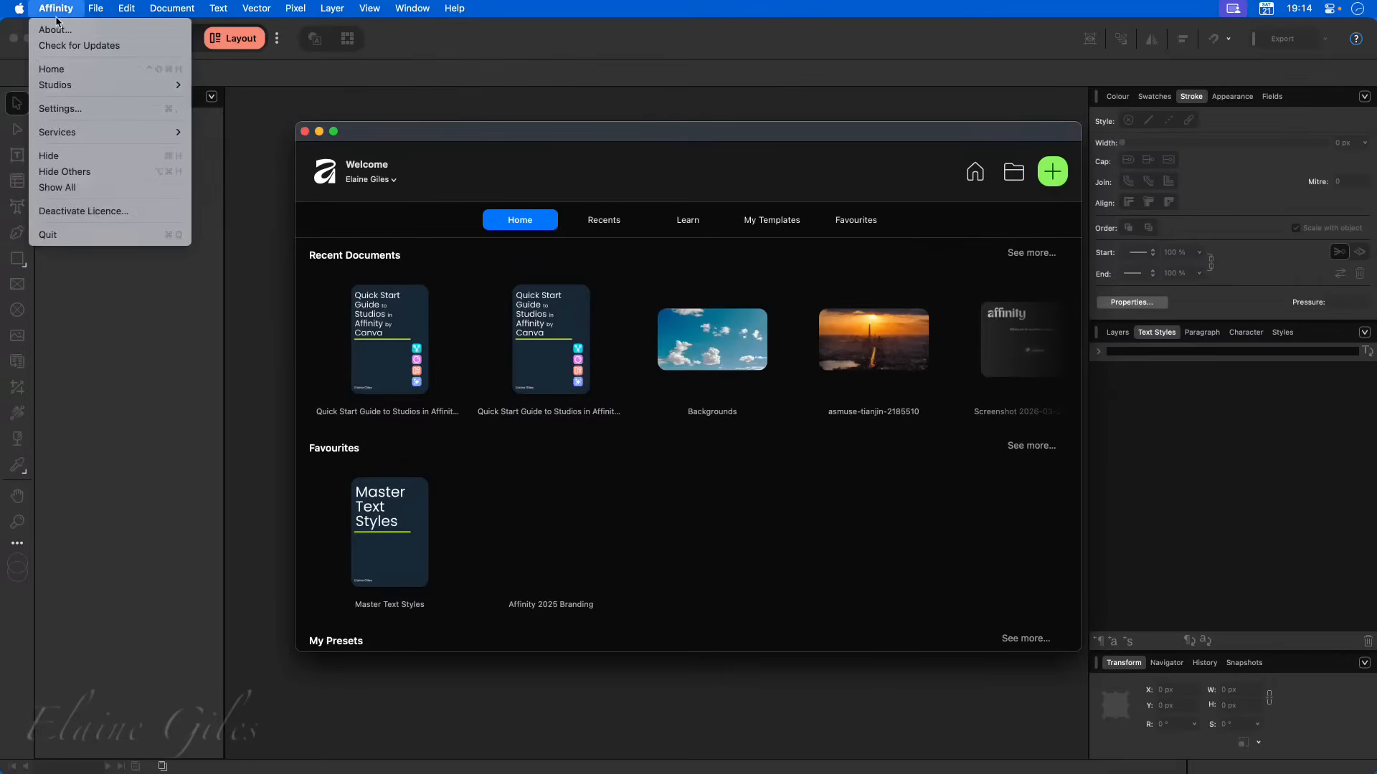
pyautogui.click(92, 109)
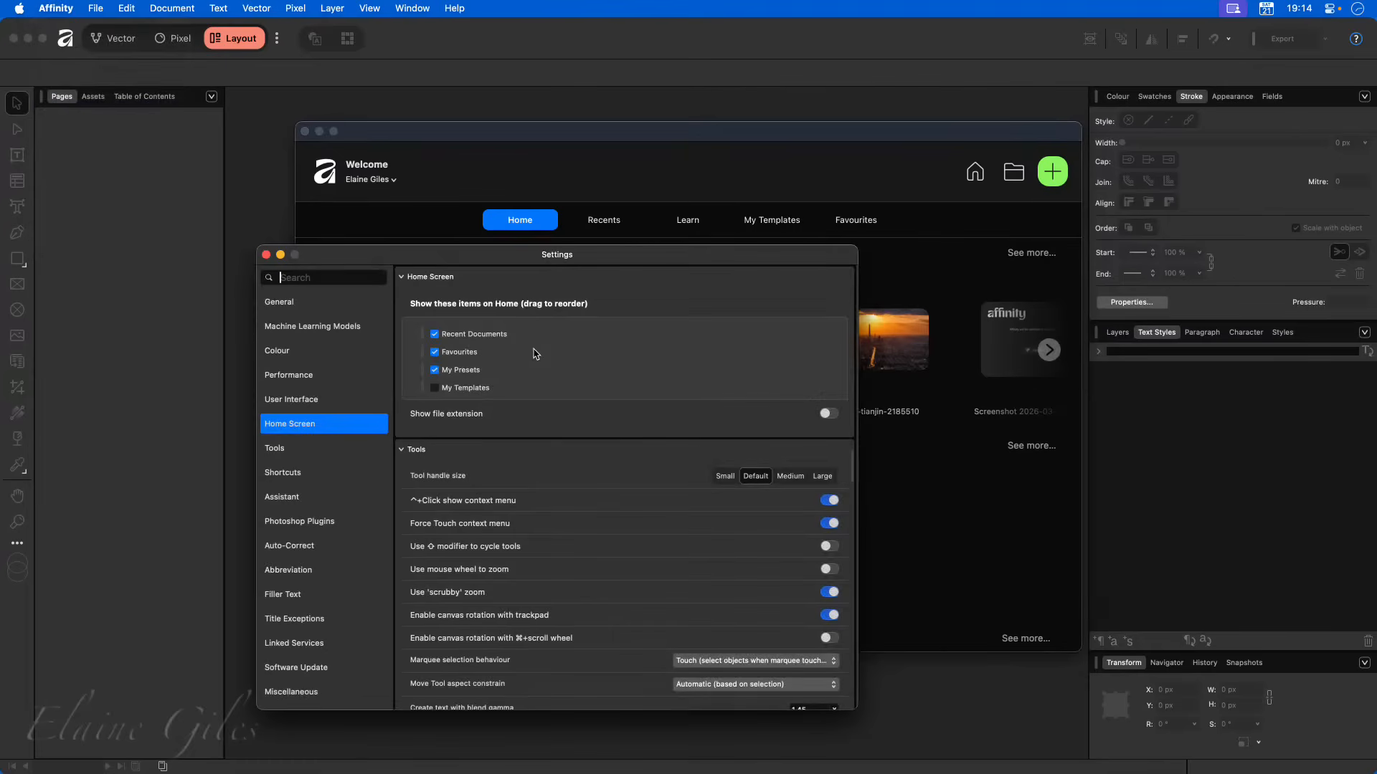
pyautogui.click(436, 388)
# - Reorder the Home items by moving Recent Documents below Favourites, and restore it to first place
pyautogui.moveTo(422, 333); pyautogui.dragTo(418, 369)
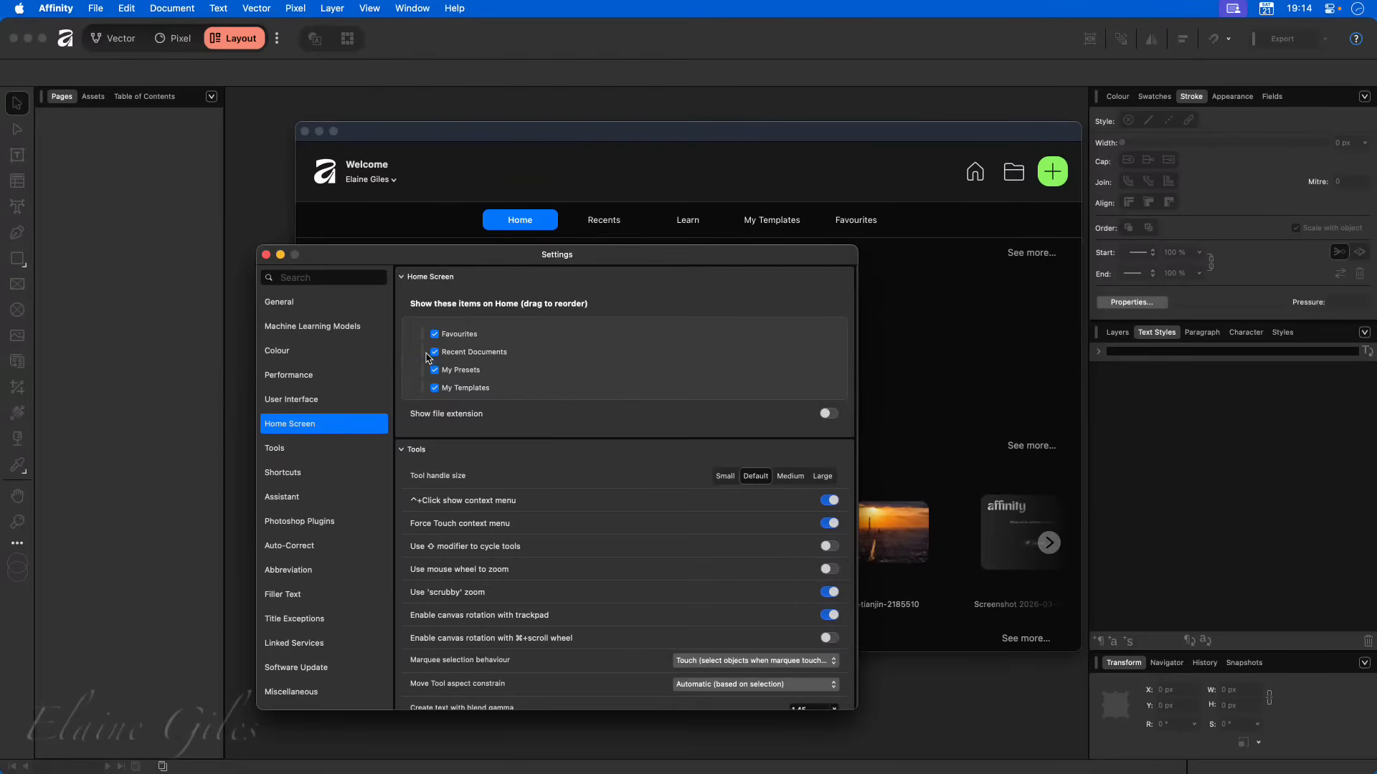
pyautogui.moveTo(424, 352); pyautogui.dragTo(428, 333)
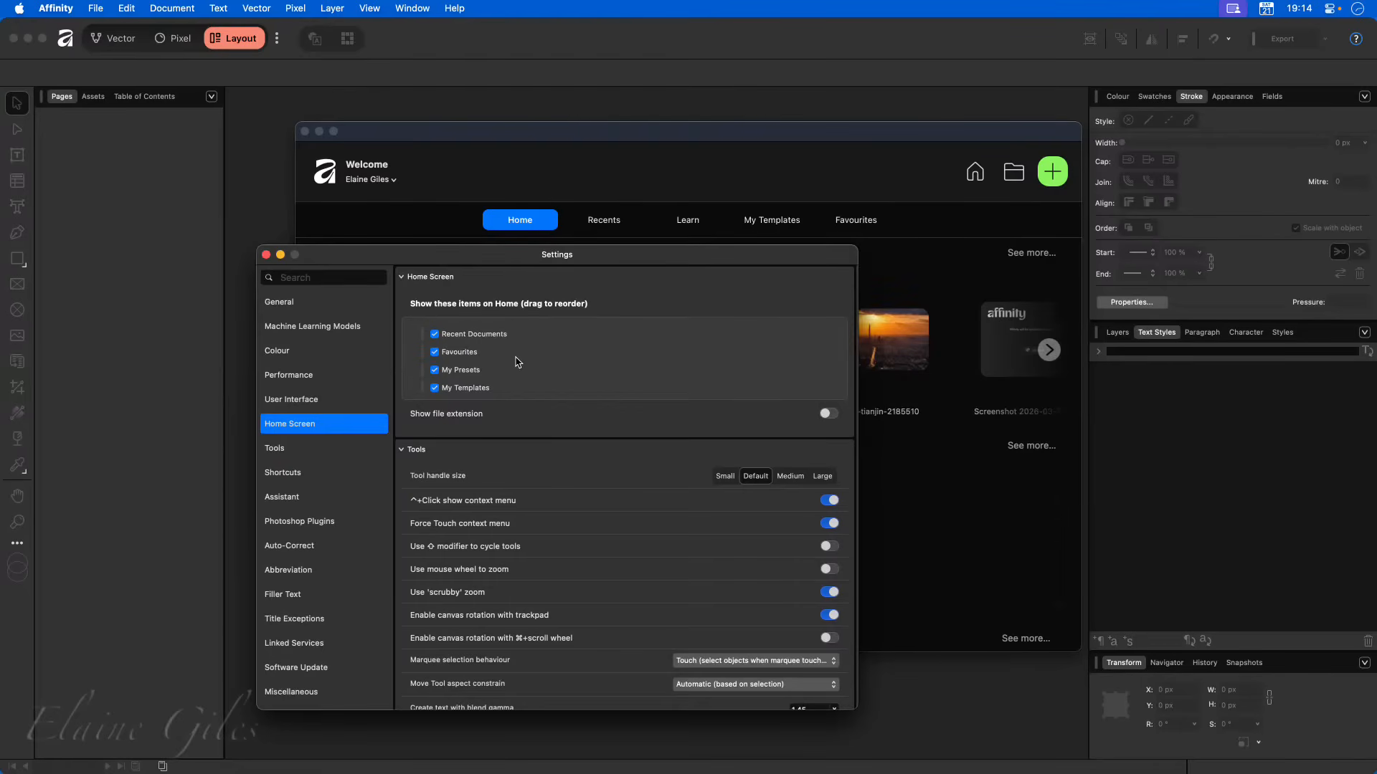
# - Move the Settings window aside to expose the Home overview and turn off My Templates in its item list
pyautogui.moveTo(505, 253); pyautogui.dragTo(850, 257)
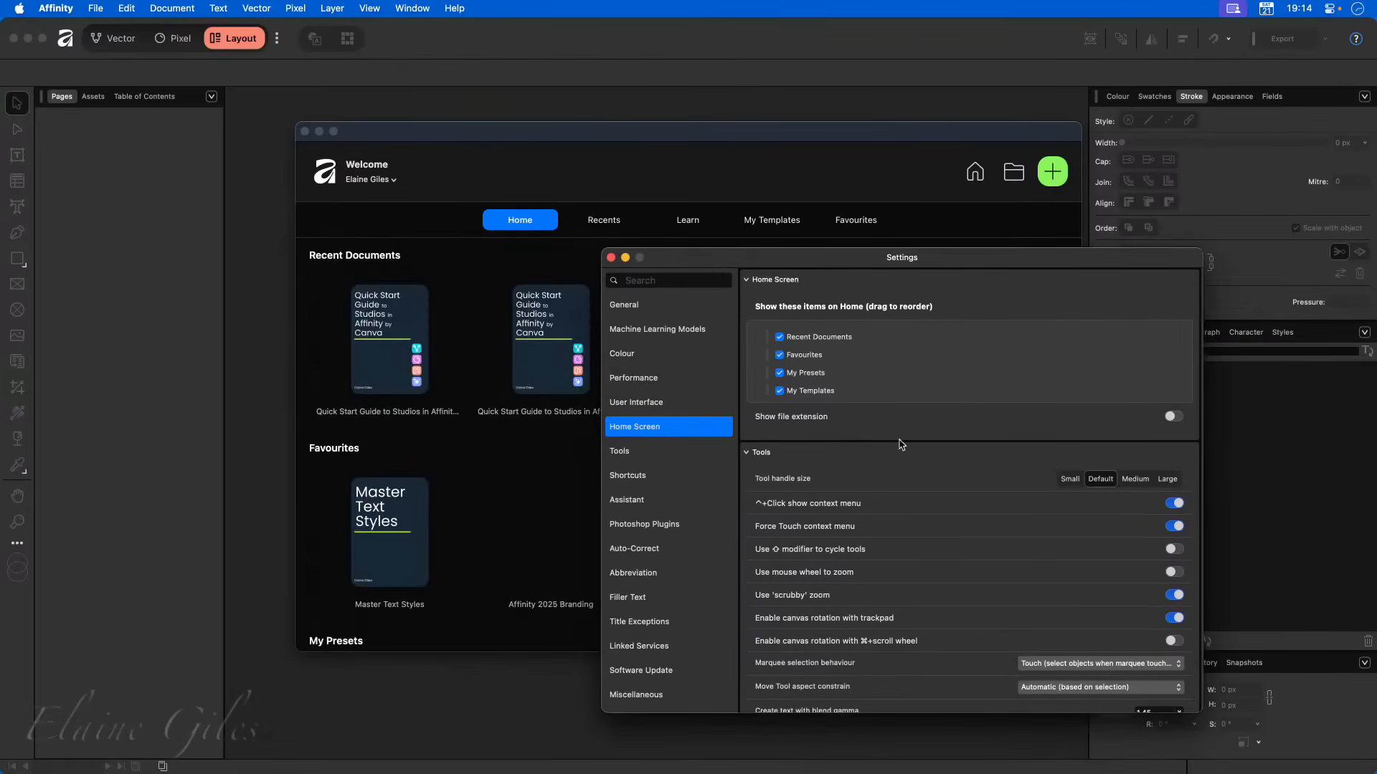
pyautogui.click(788, 394)
# - Open the Affinity 2025 Branding favourite, close it and return to the Home overview
pyautogui.click(497, 520)
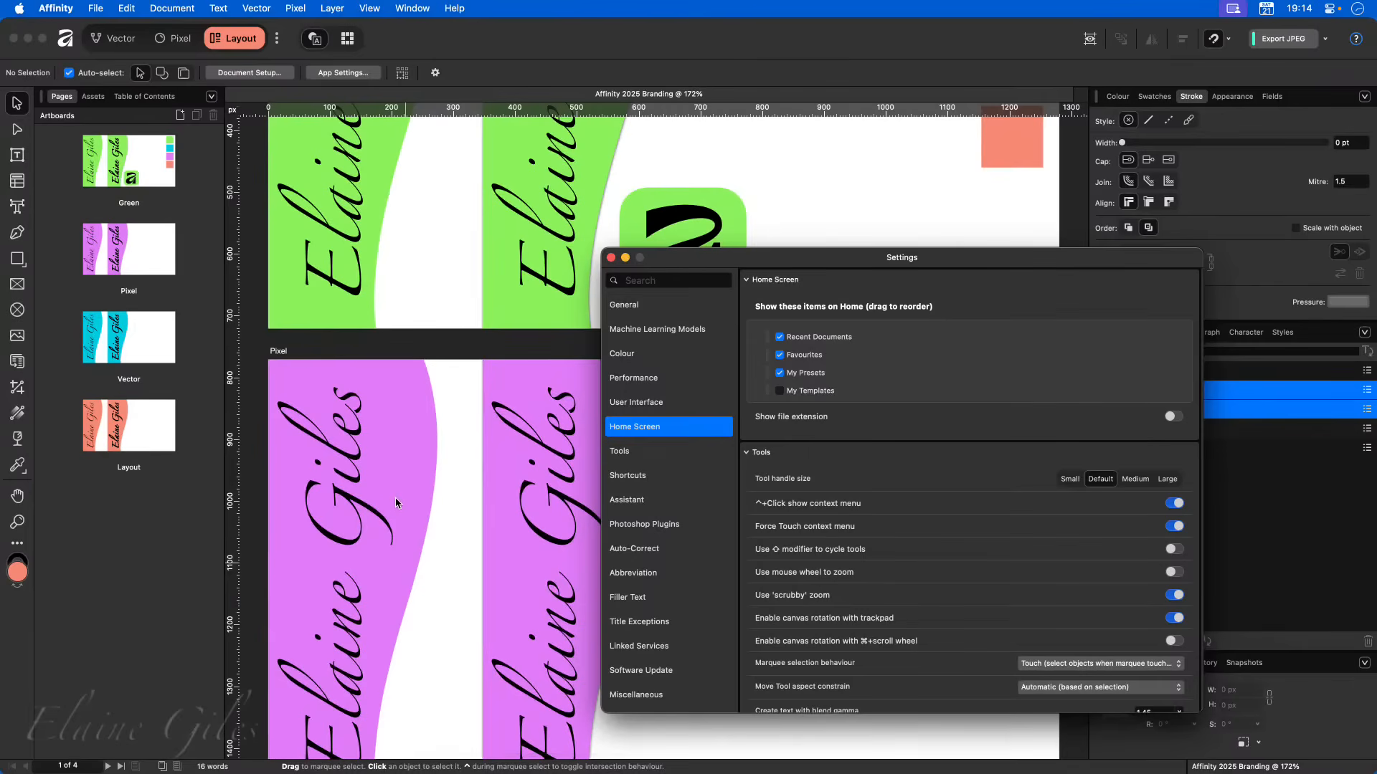
pyautogui.click(414, 482)
pyautogui.press('super+w')
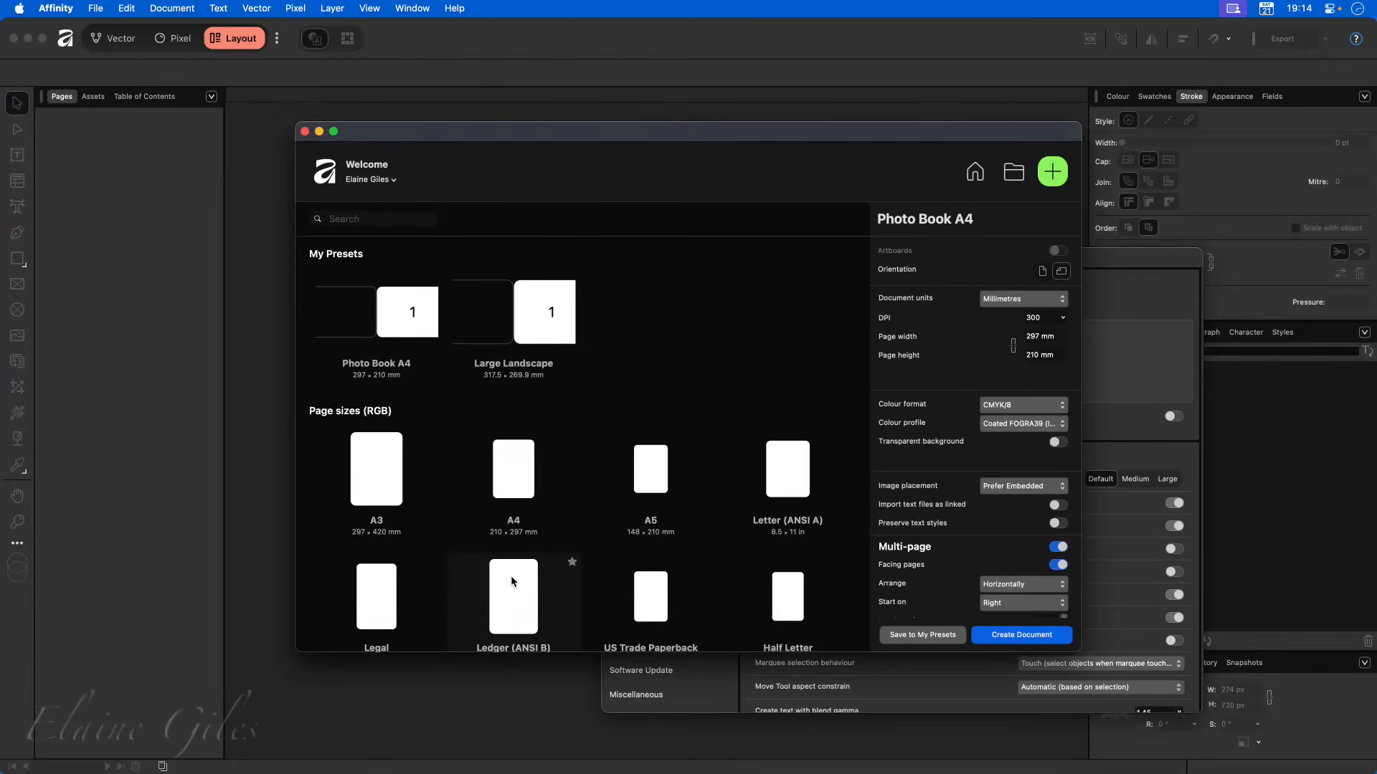
pyautogui.click(975, 173)
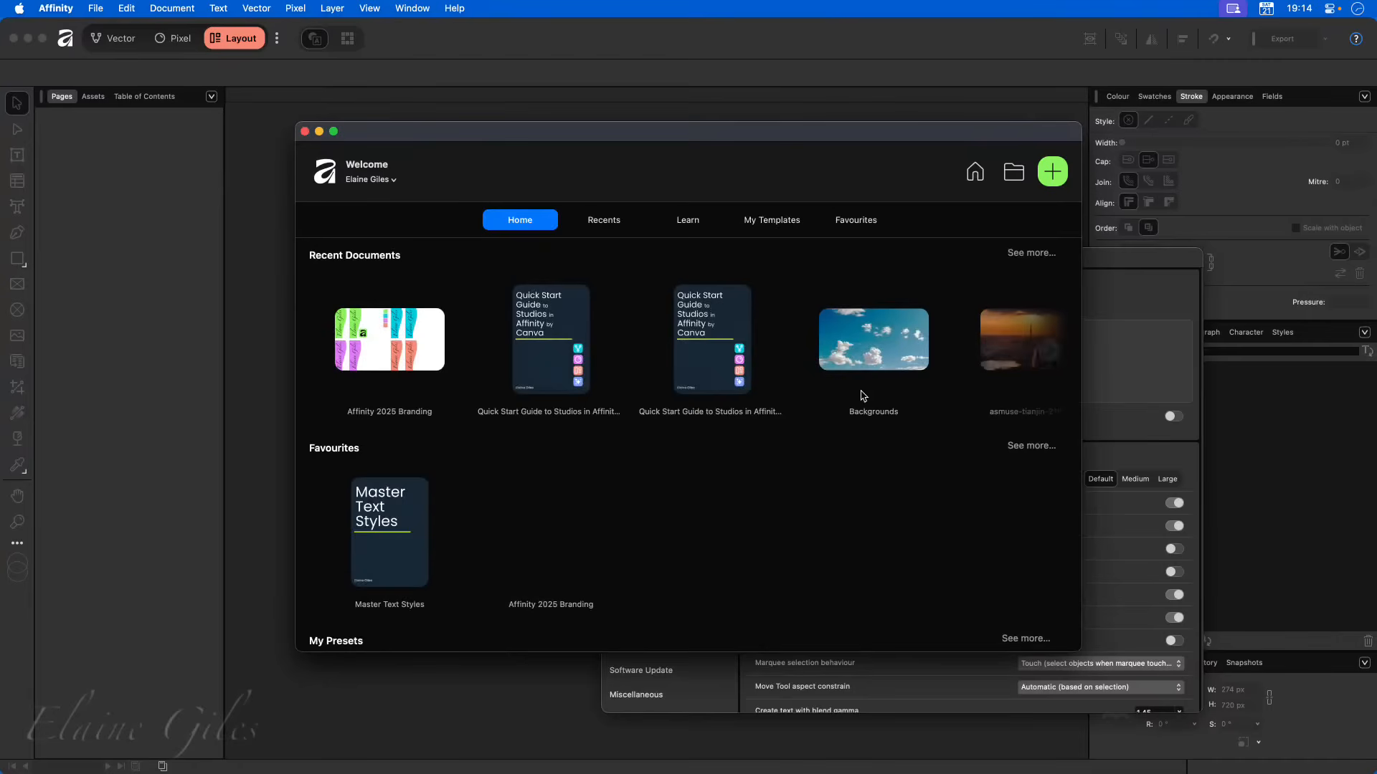
# - Turn My Templates back on in the Home Screen items, close Settings, and briefly reopen it to check the list
pyautogui.click(1116, 261)
pyautogui.moveTo(1115, 262); pyautogui.dragTo(867, 190)
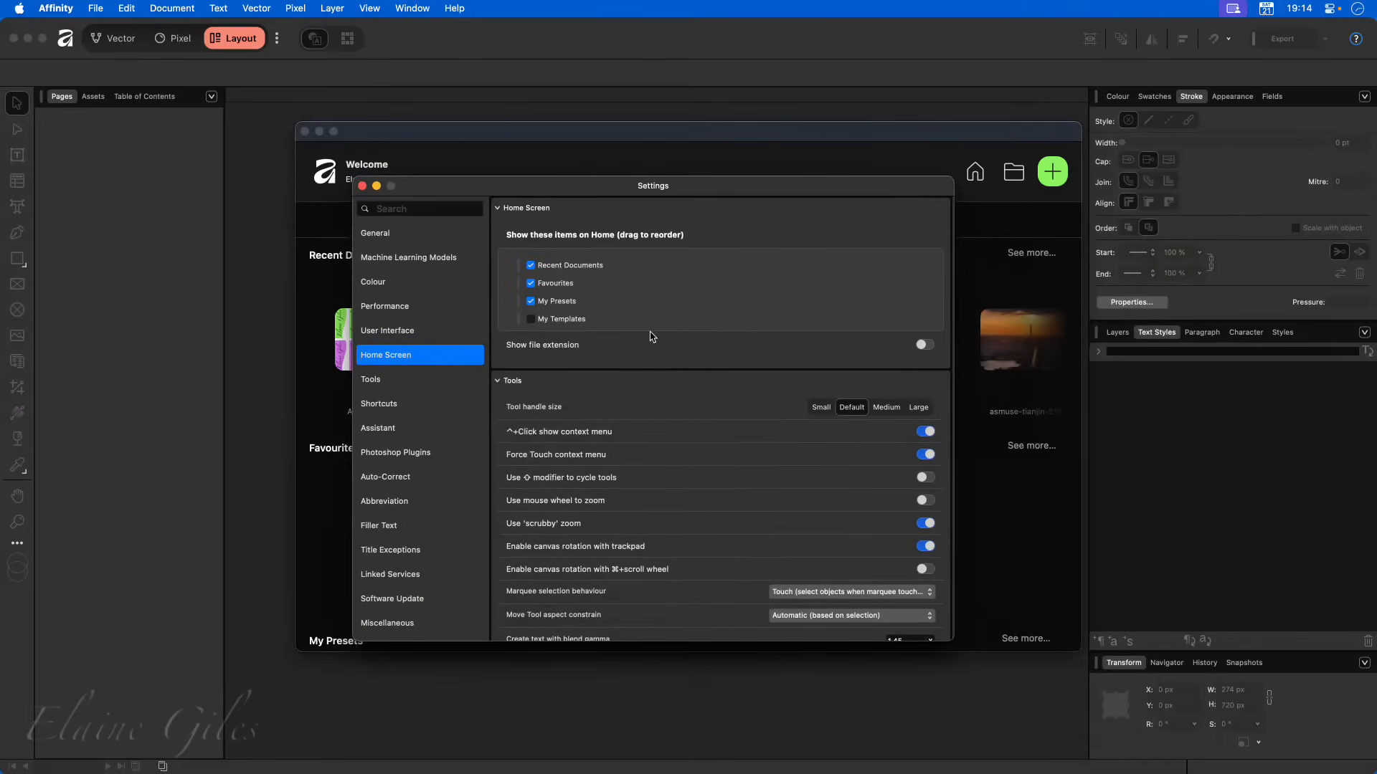
pyautogui.click(531, 319)
pyautogui.click(362, 187)
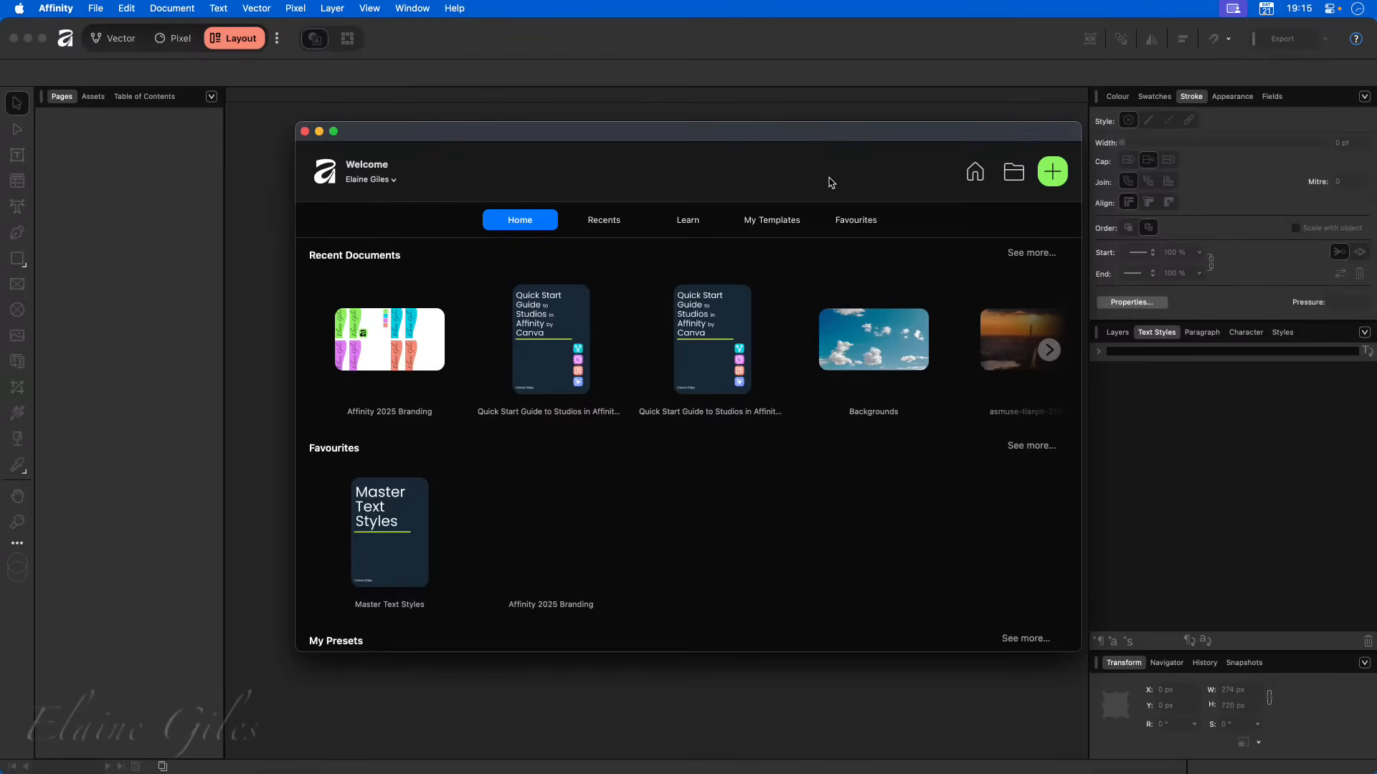
pyautogui.press('super+comma')
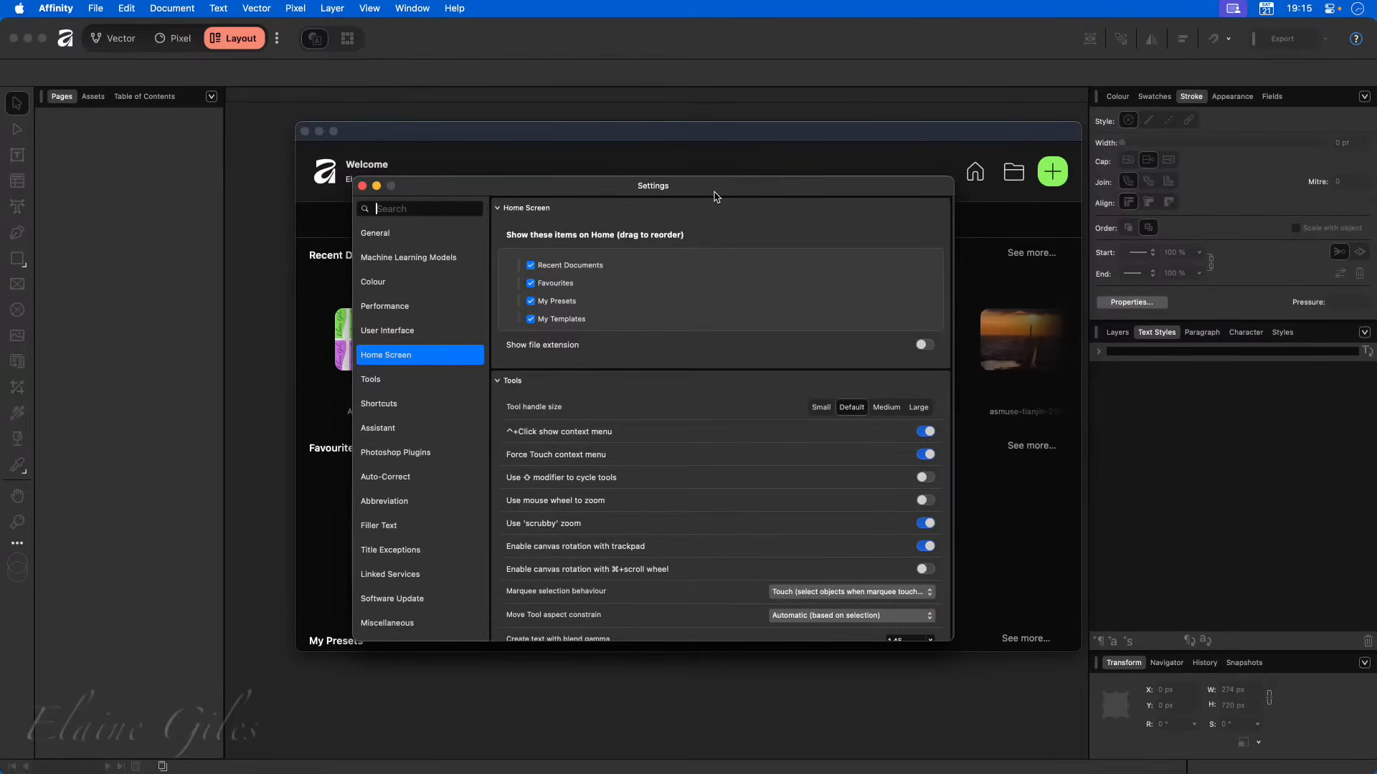
pyautogui.click(362, 186)
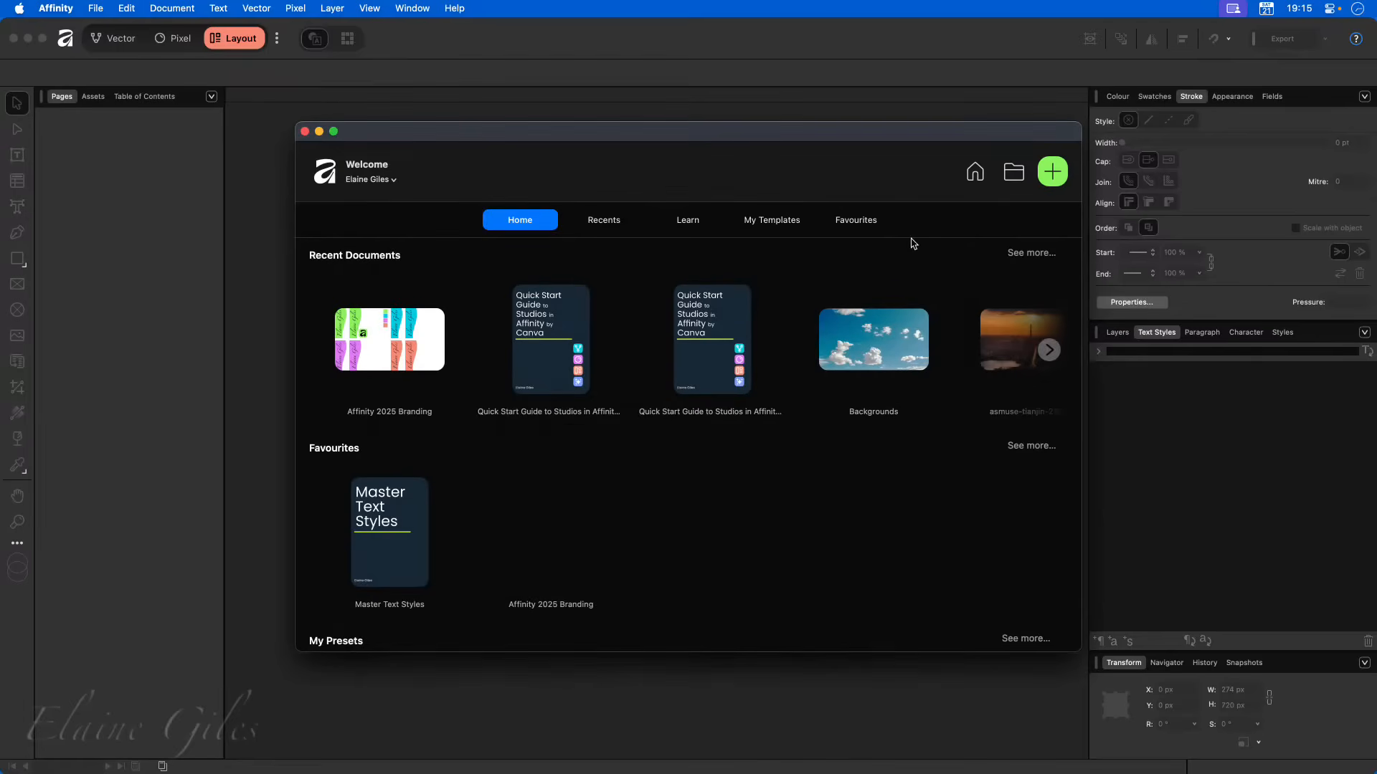
# - Start a new document and compare the RGB and CMYK page size presets
pyautogui.click(1051, 172)
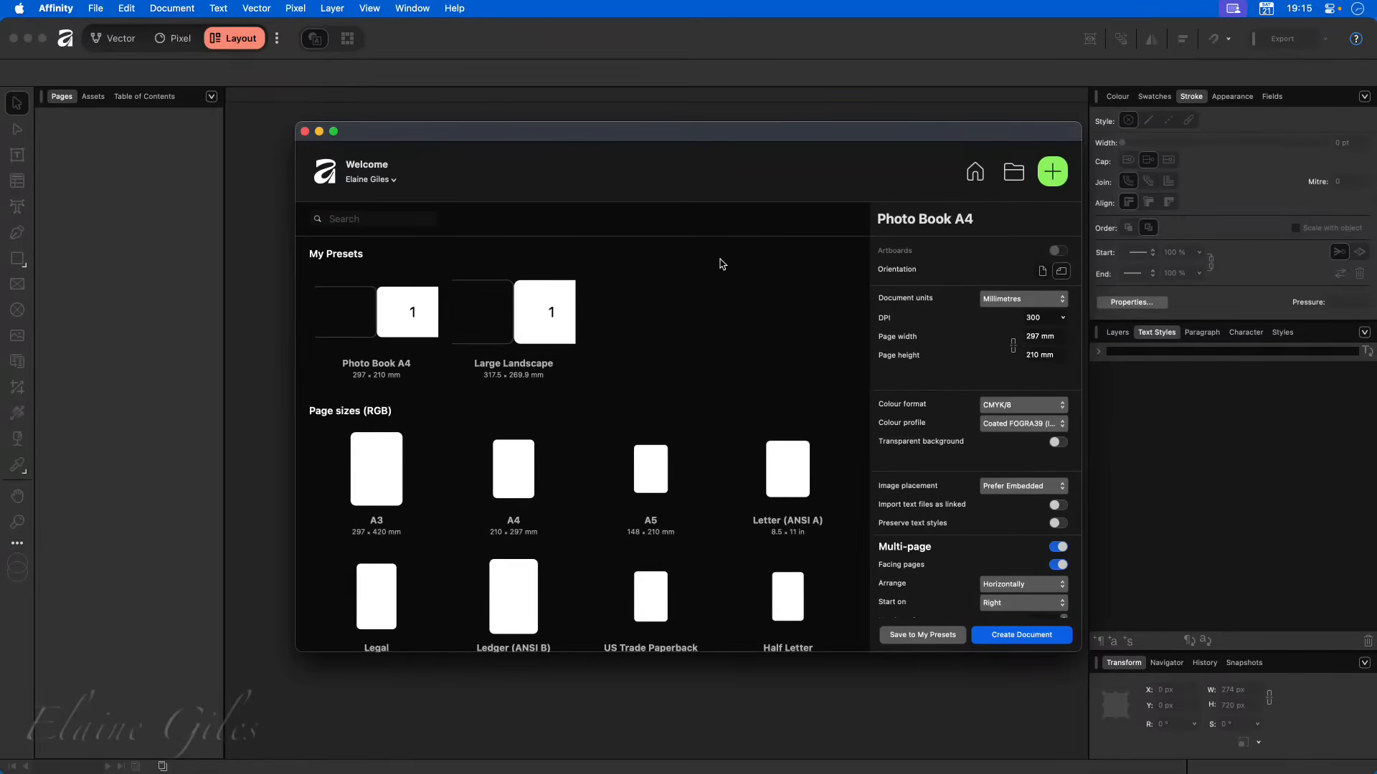
pyautogui.moveTo(780, 199); pyautogui.dragTo(875, 241)
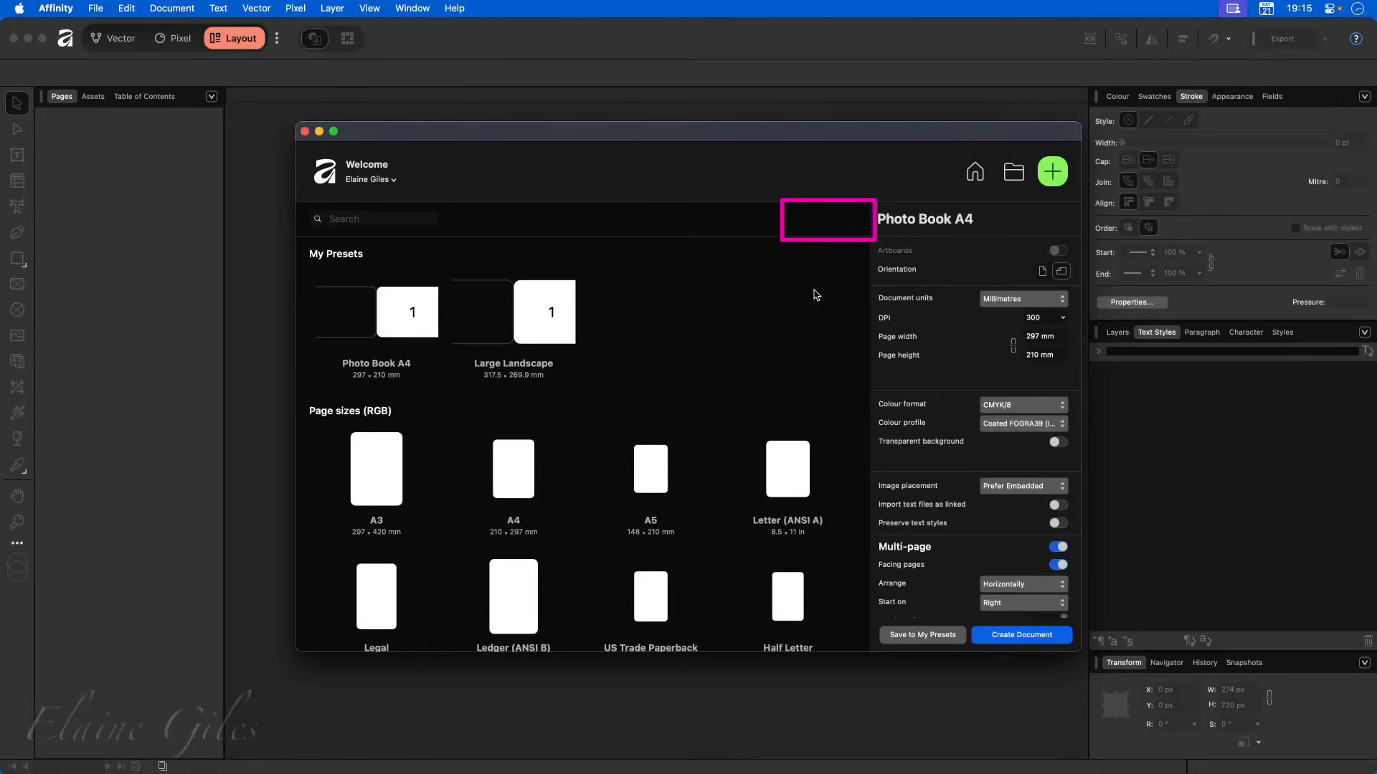
pyautogui.scroll(-10, 583, 545)
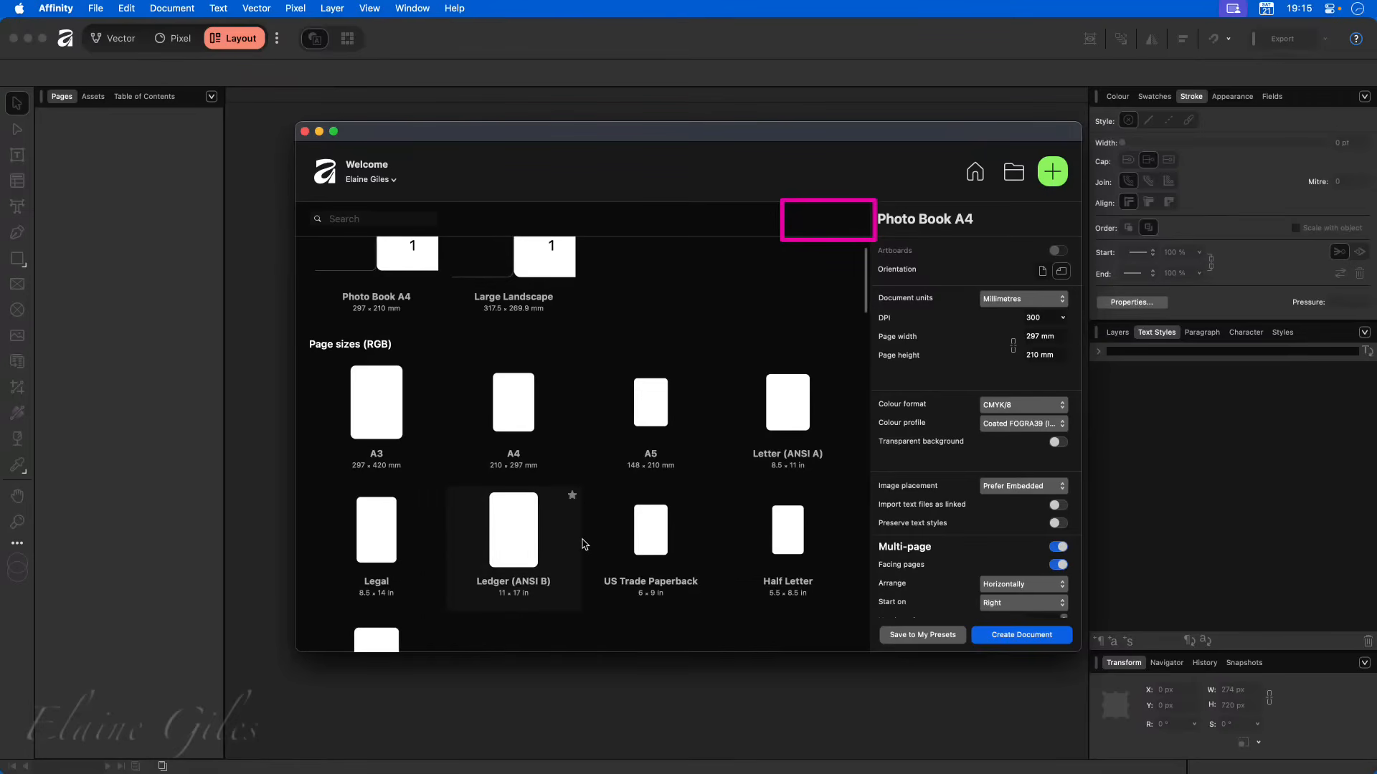
pyautogui.scroll(-5, 583, 545)
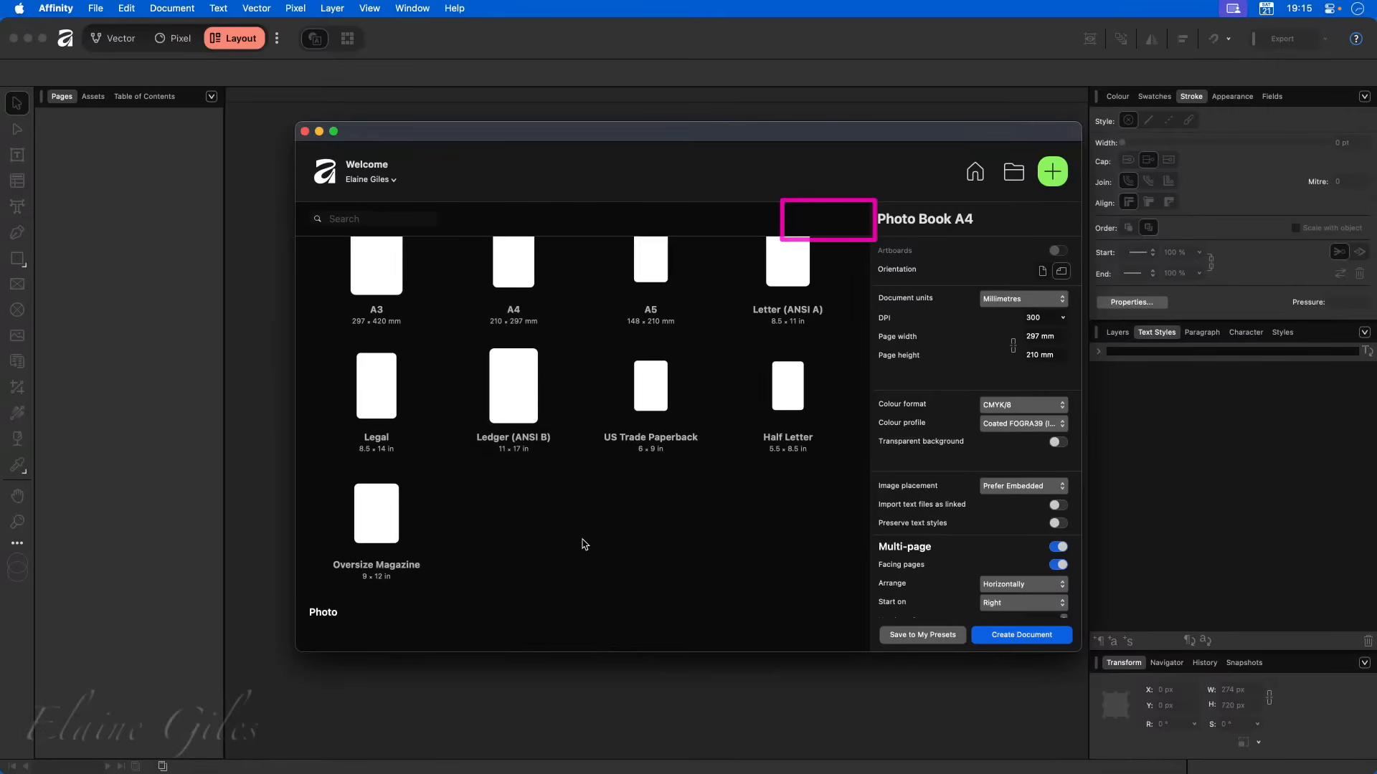
pyautogui.scroll(3, 584, 544)
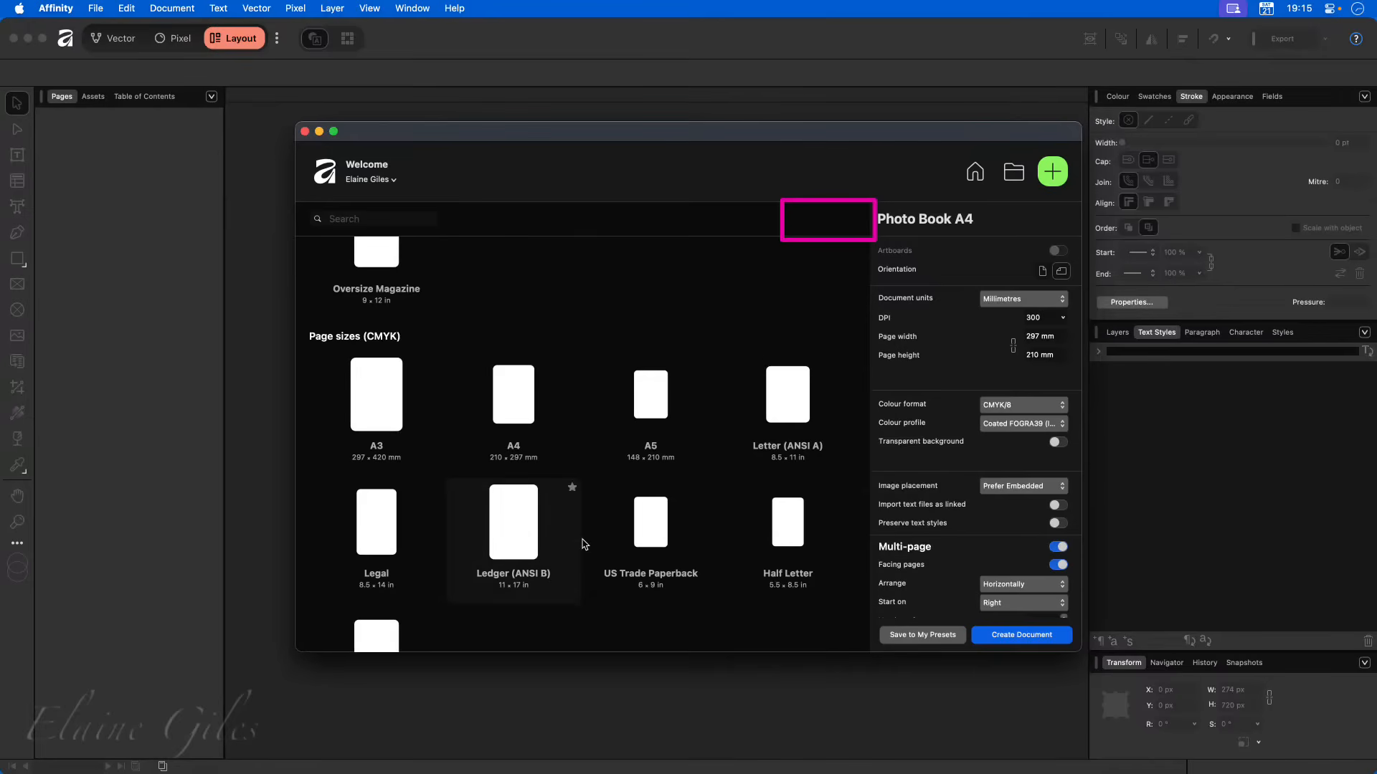
pyautogui.scroll(5, 585, 545)
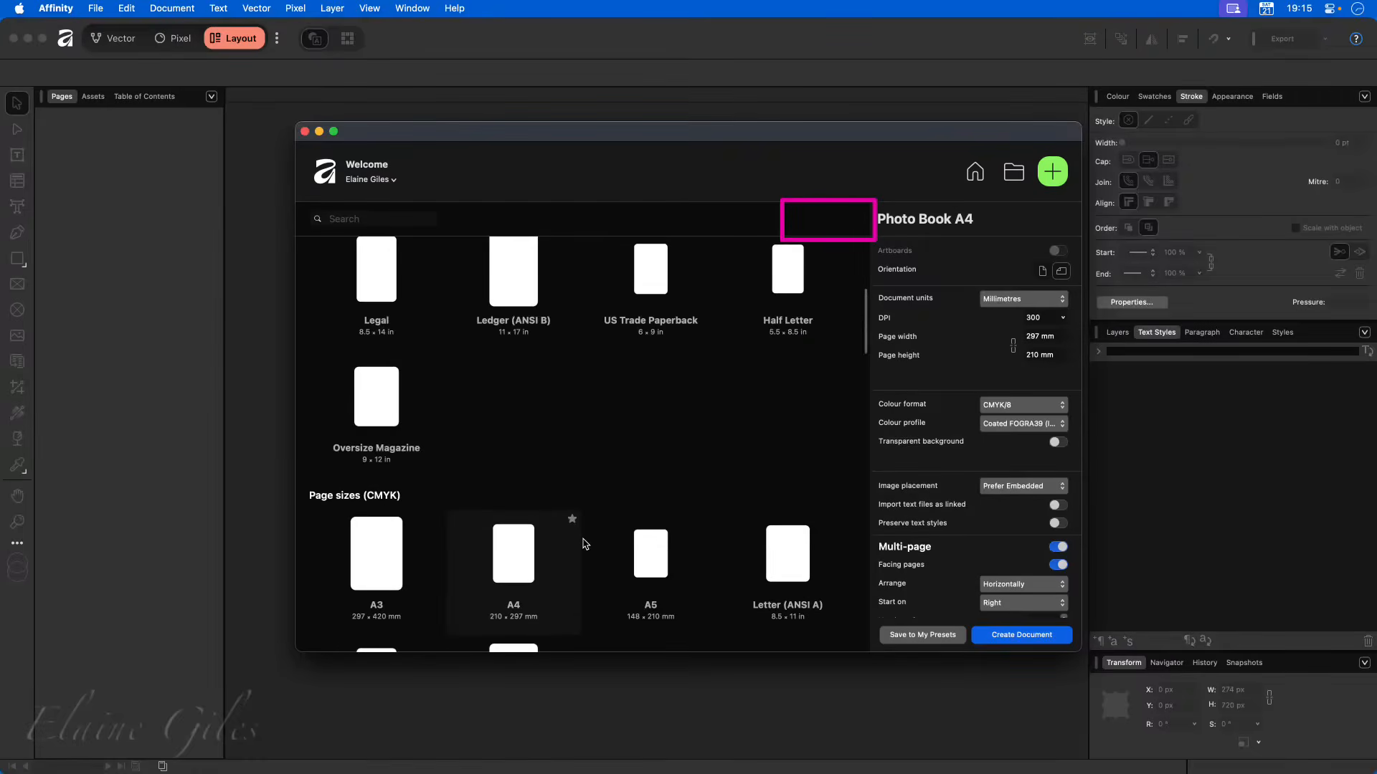
pyautogui.scroll(-5, 585, 544)
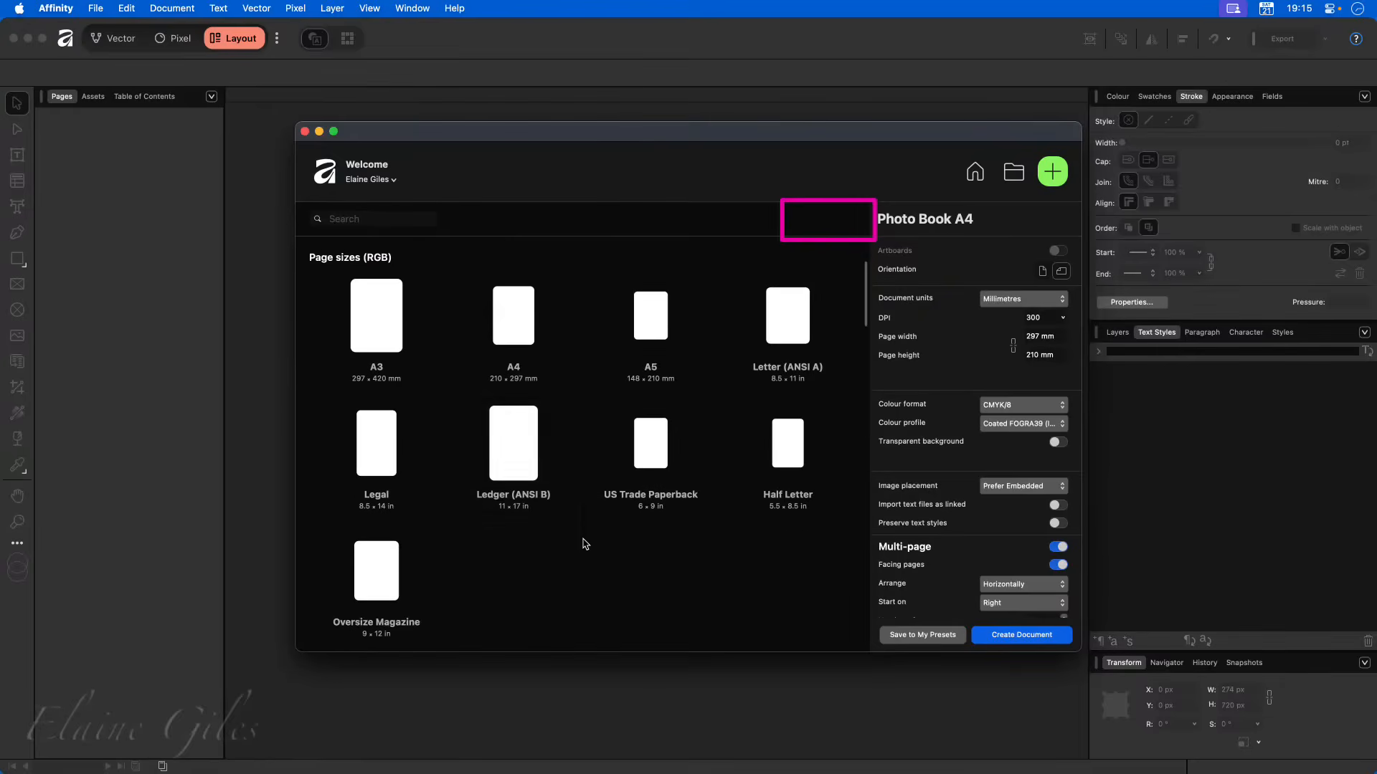
pyautogui.scroll(-2, 585, 544)
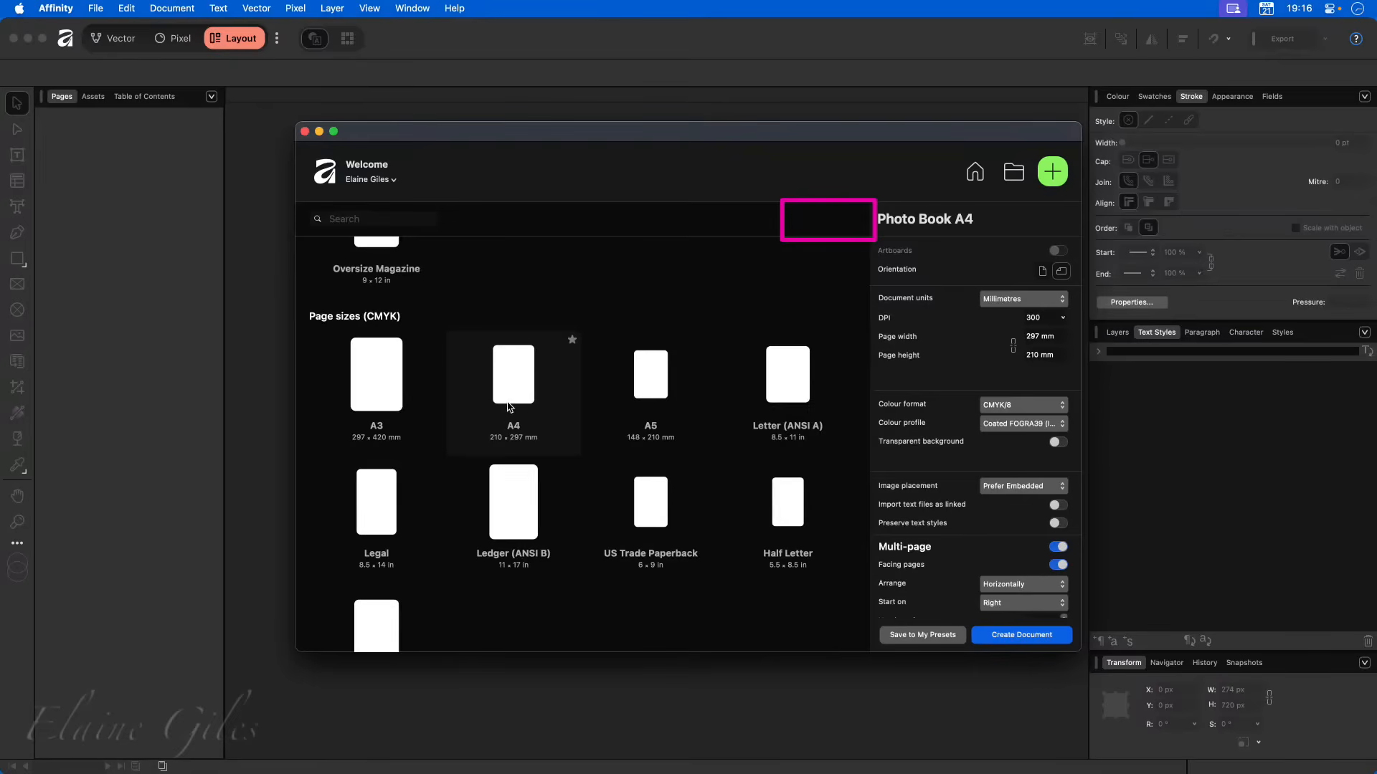
# - Look through the Photo, Canvases, Video and Web, and Devices presets for new documents
pyautogui.scroll(-10, 511, 431)
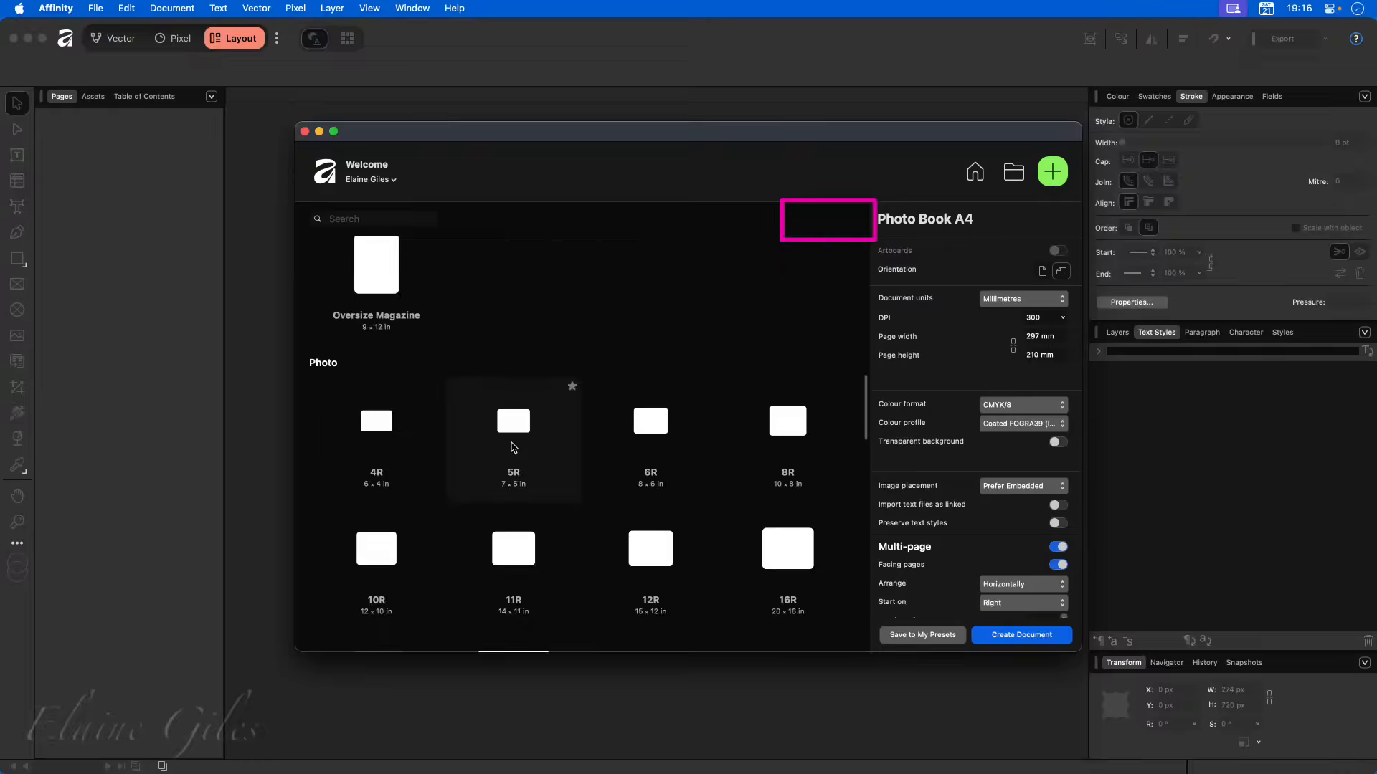
pyautogui.scroll(-4, 513, 448)
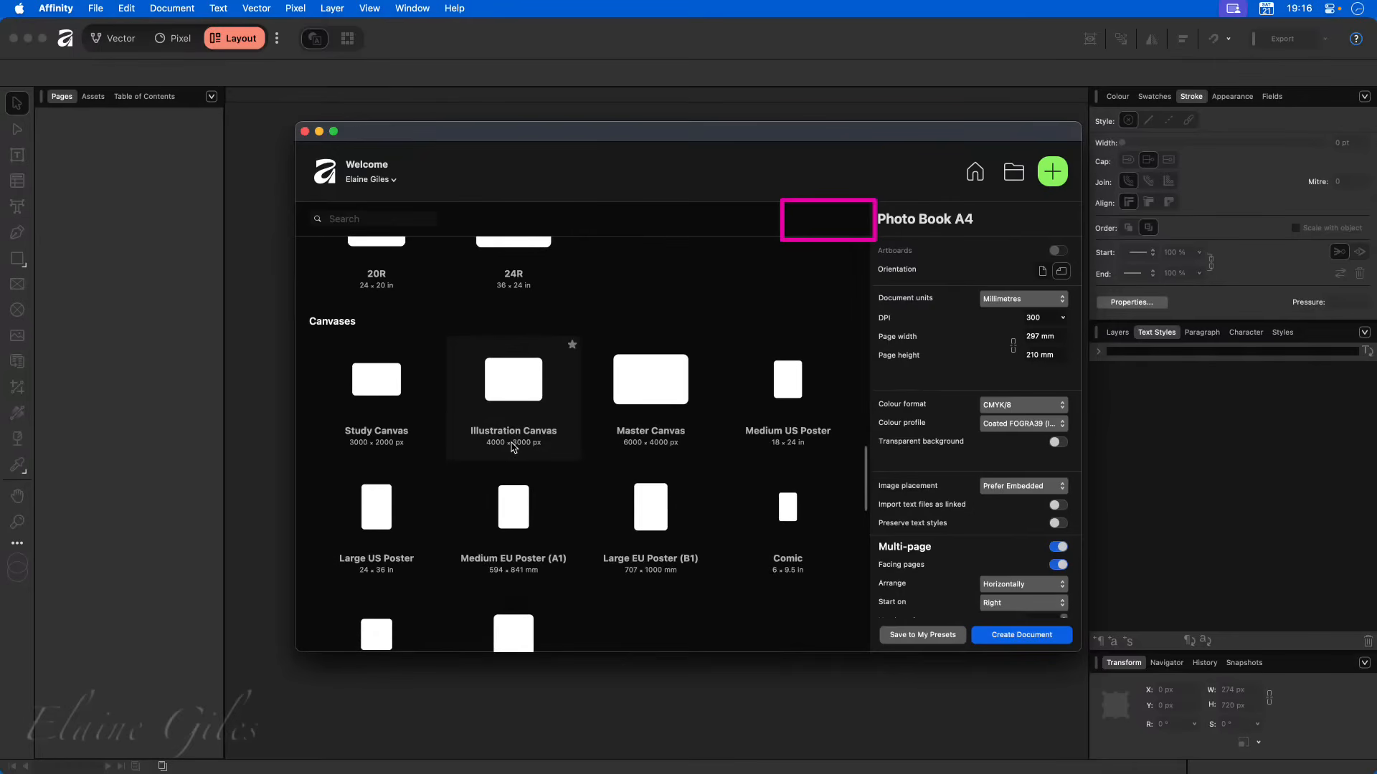
pyautogui.scroll(4, 512, 449)
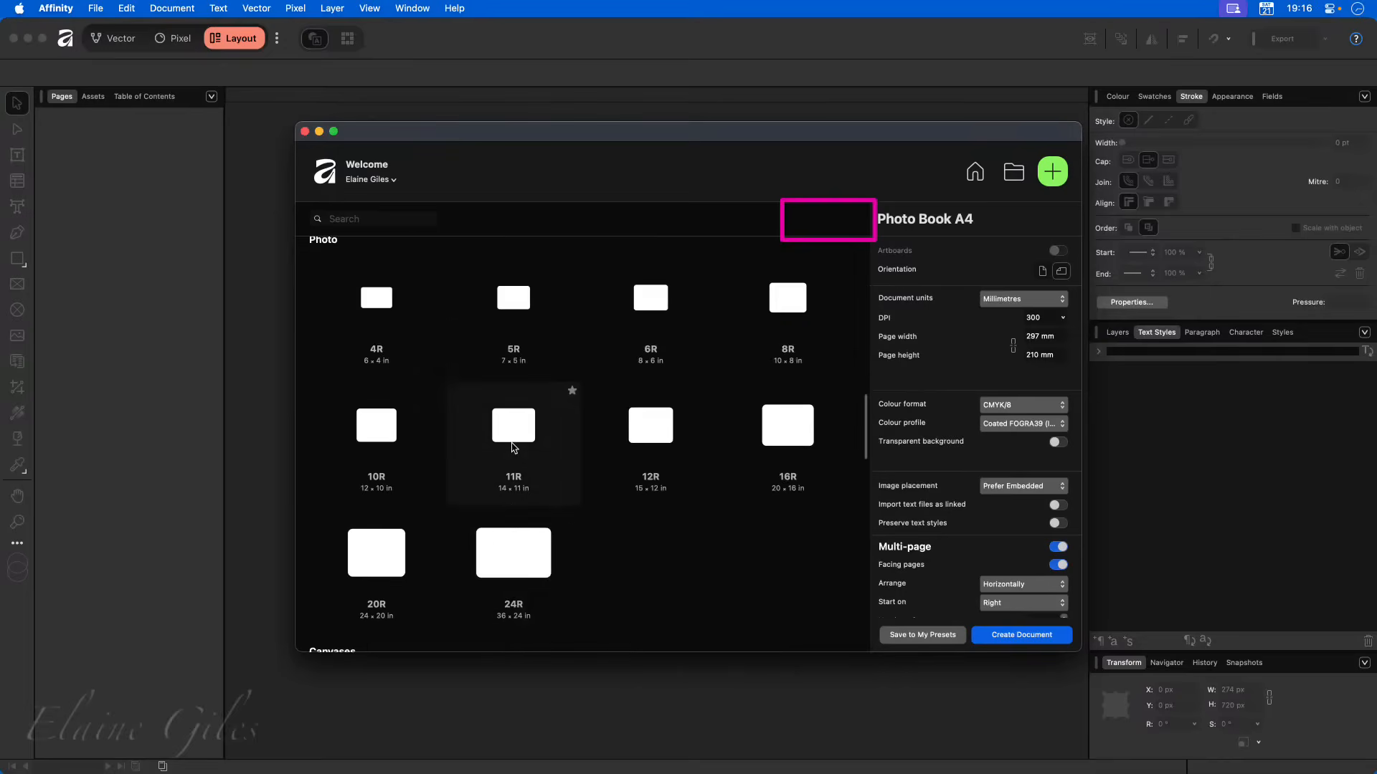
pyautogui.scroll(-6, 512, 448)
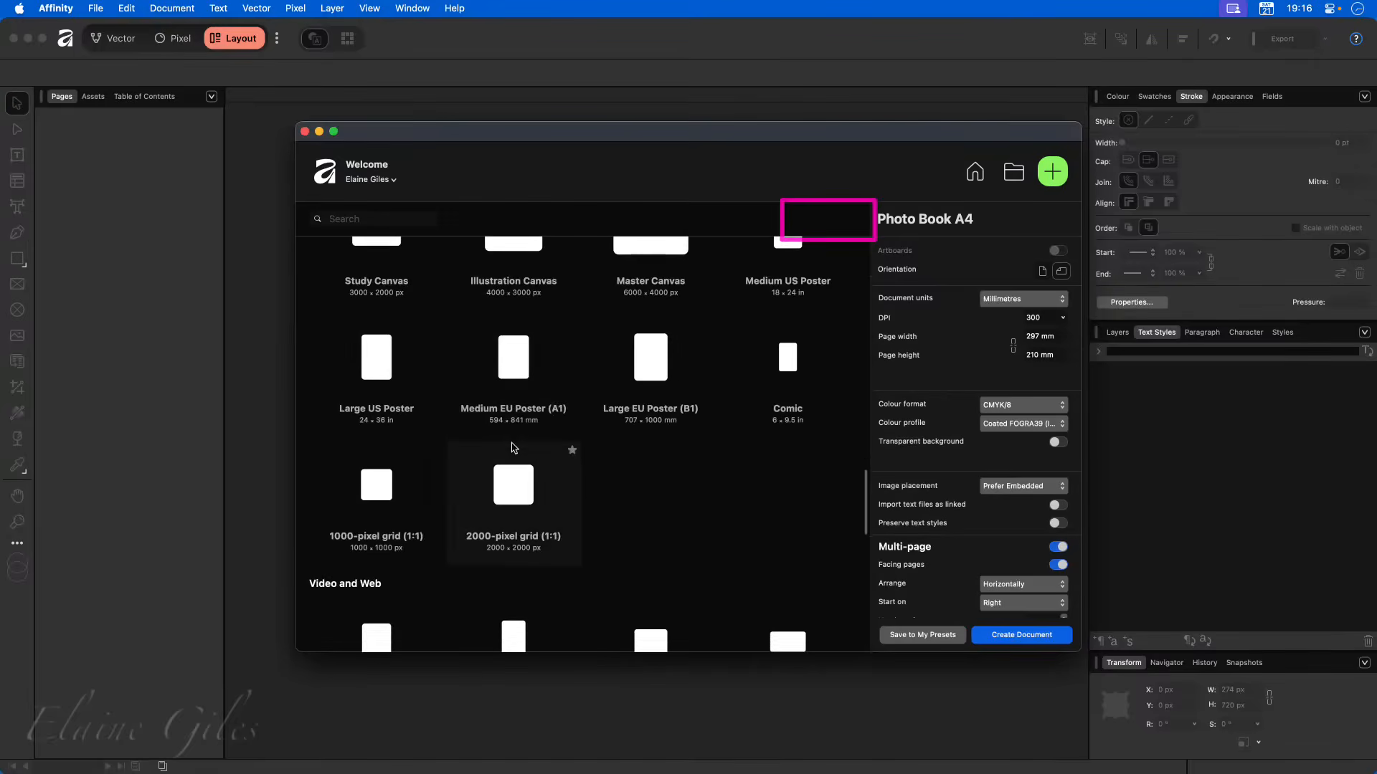
pyautogui.scroll(-1, 513, 448)
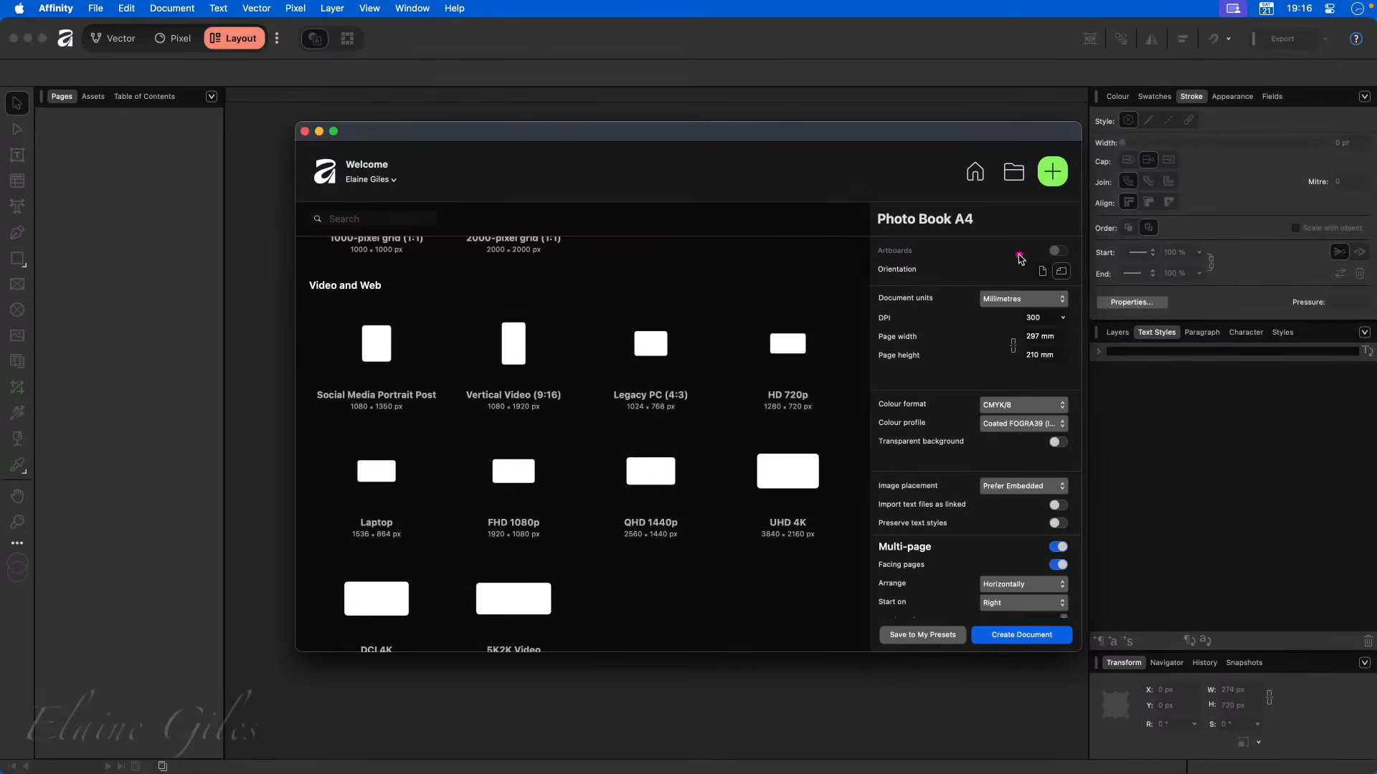
pyautogui.moveTo(1017, 252)
pyautogui.mouseDown()
pyautogui.moveTo(1060, 289)
pyautogui.moveTo(1080, 286)
pyautogui.mouseUp()
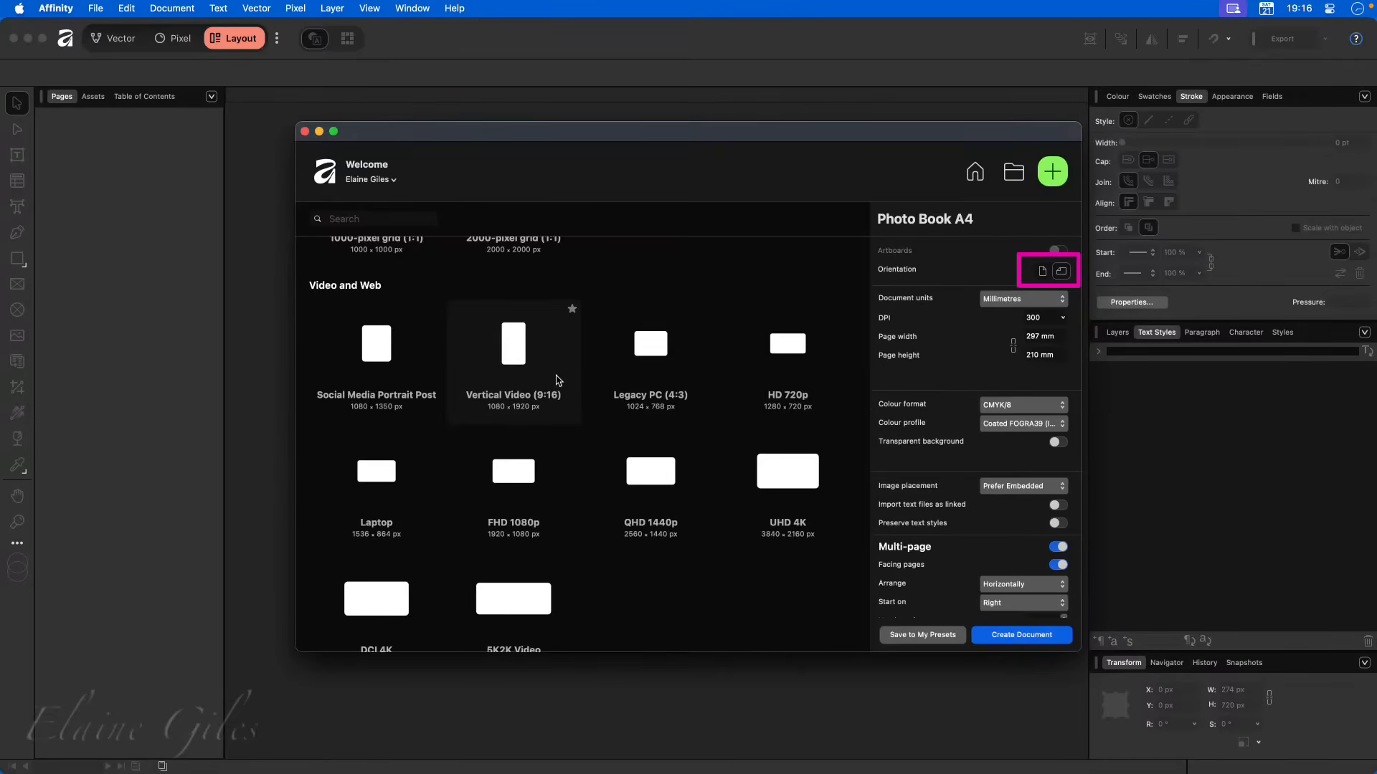
pyautogui.scroll(-5, 652, 494)
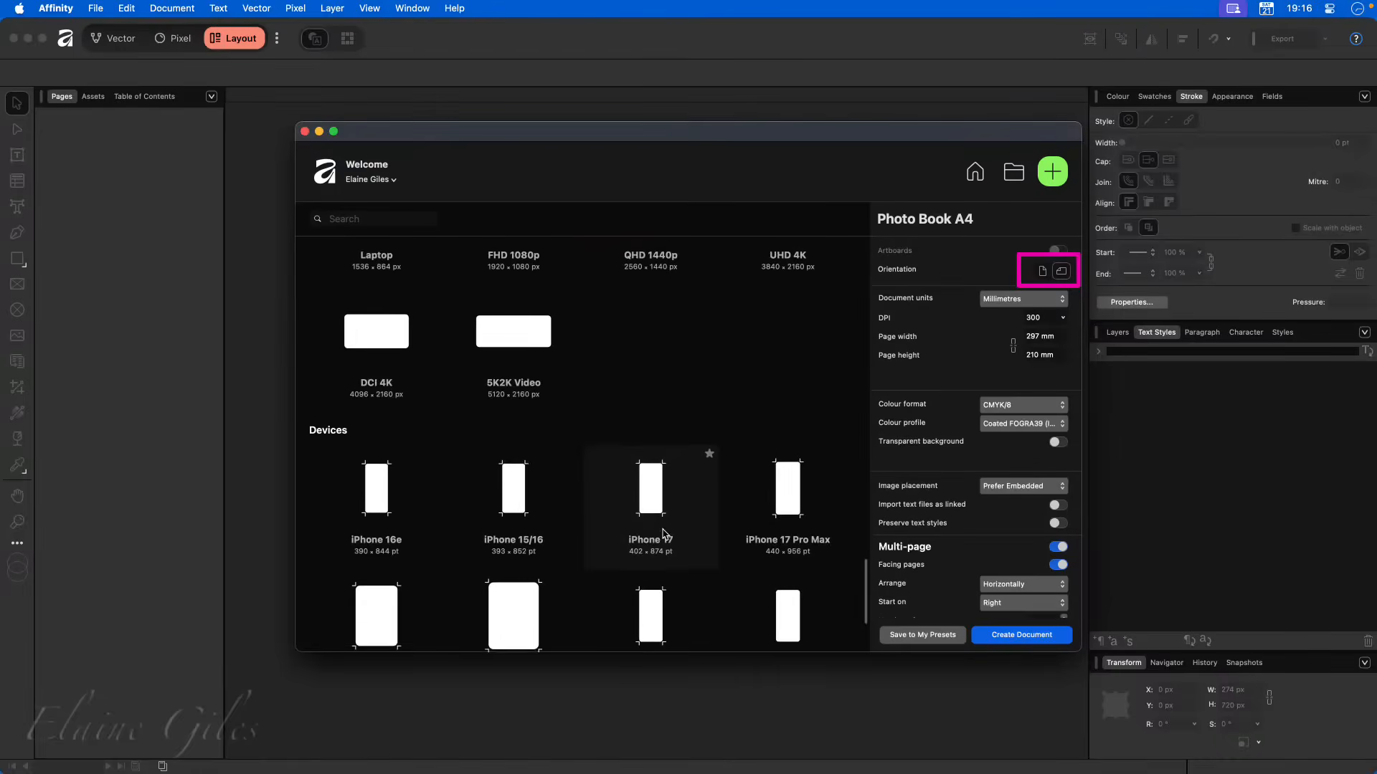
pyautogui.scroll(5, 665, 534)
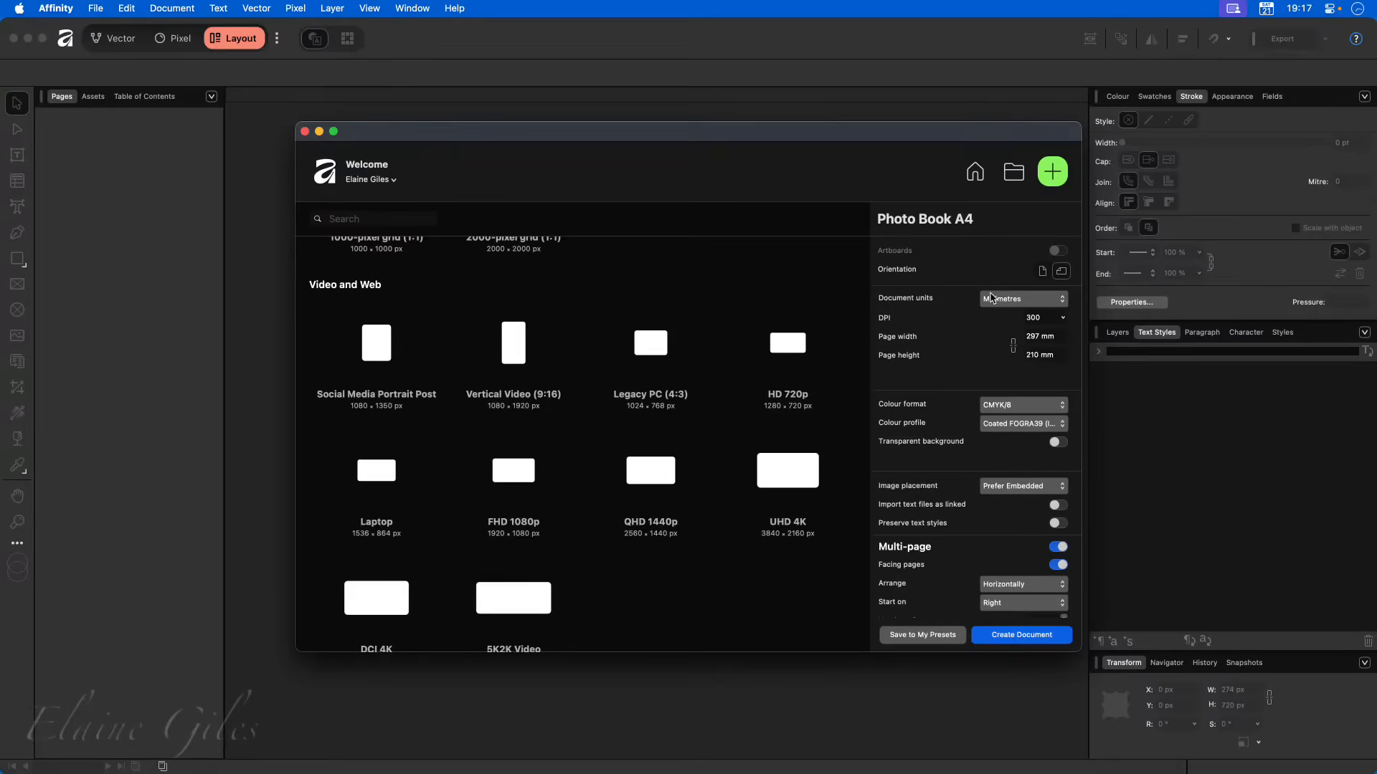
# - Create a new document from the FHD 1080p preset in the Video and Web category
pyautogui.scroll(8, 838, 456)
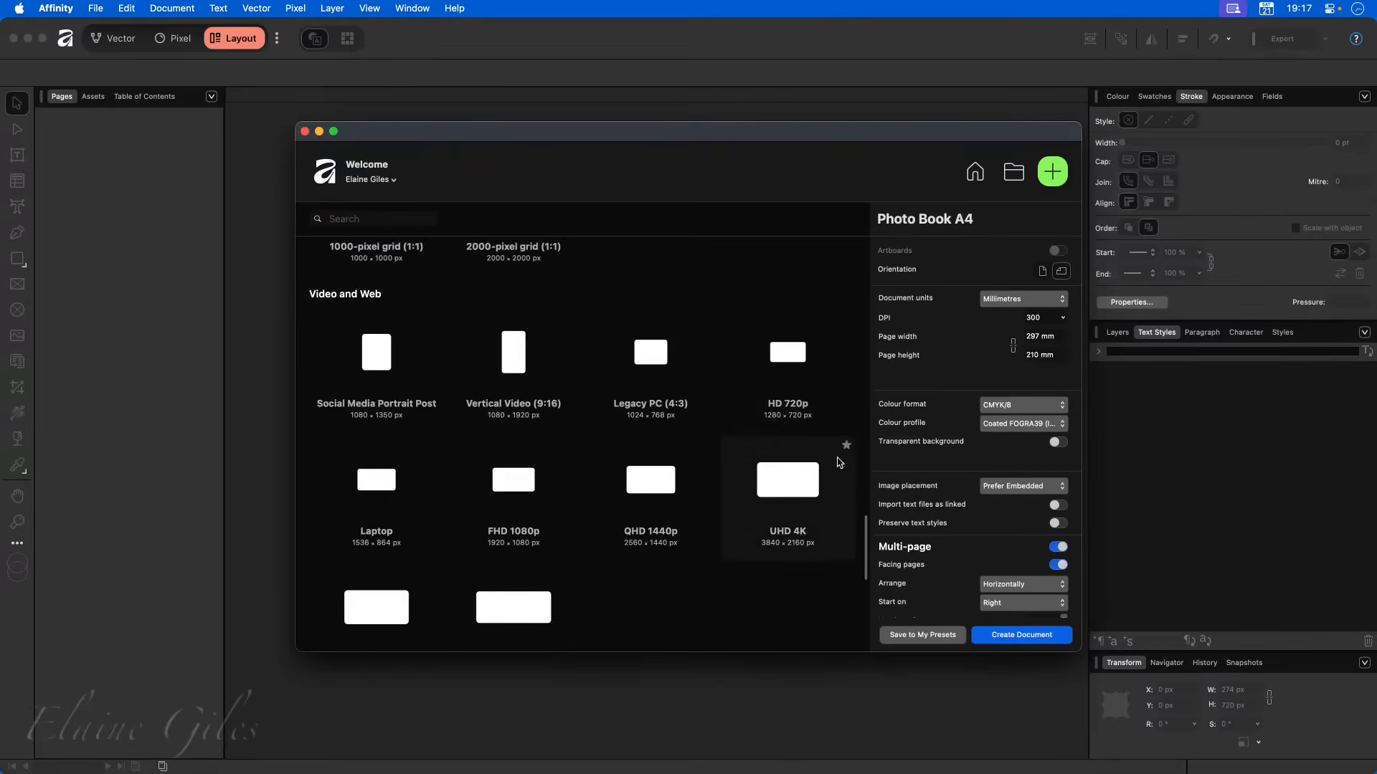
pyautogui.scroll(10, 840, 462)
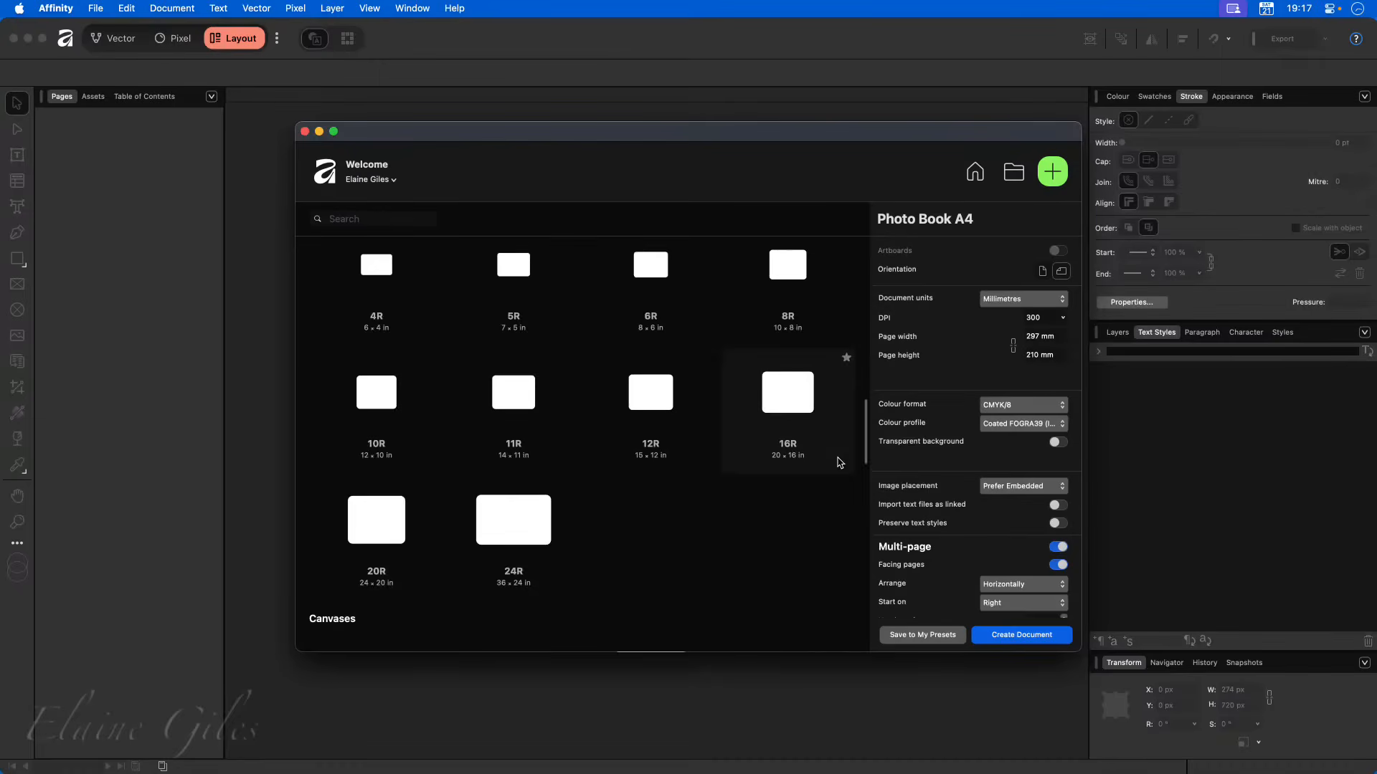
pyautogui.scroll(1, 840, 462)
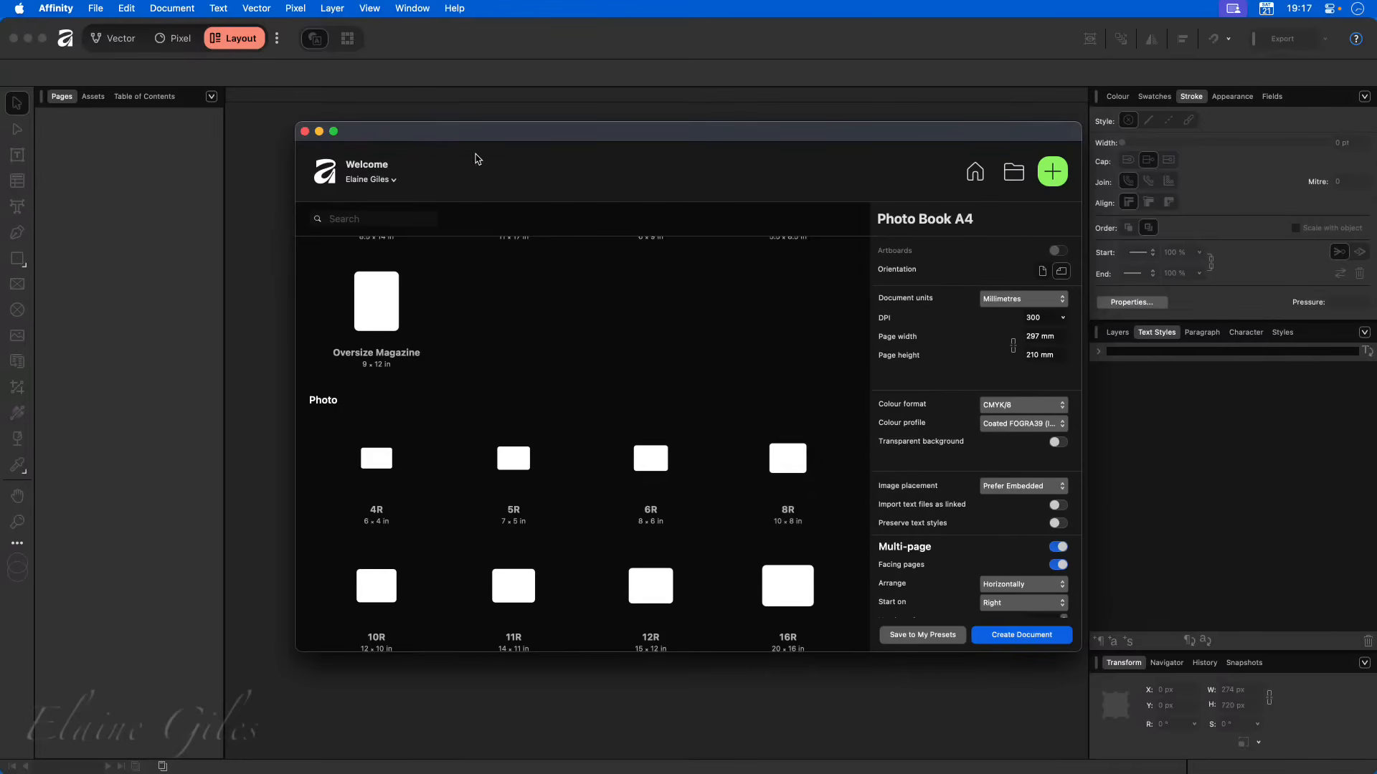
pyautogui.scroll(3, 578, 514)
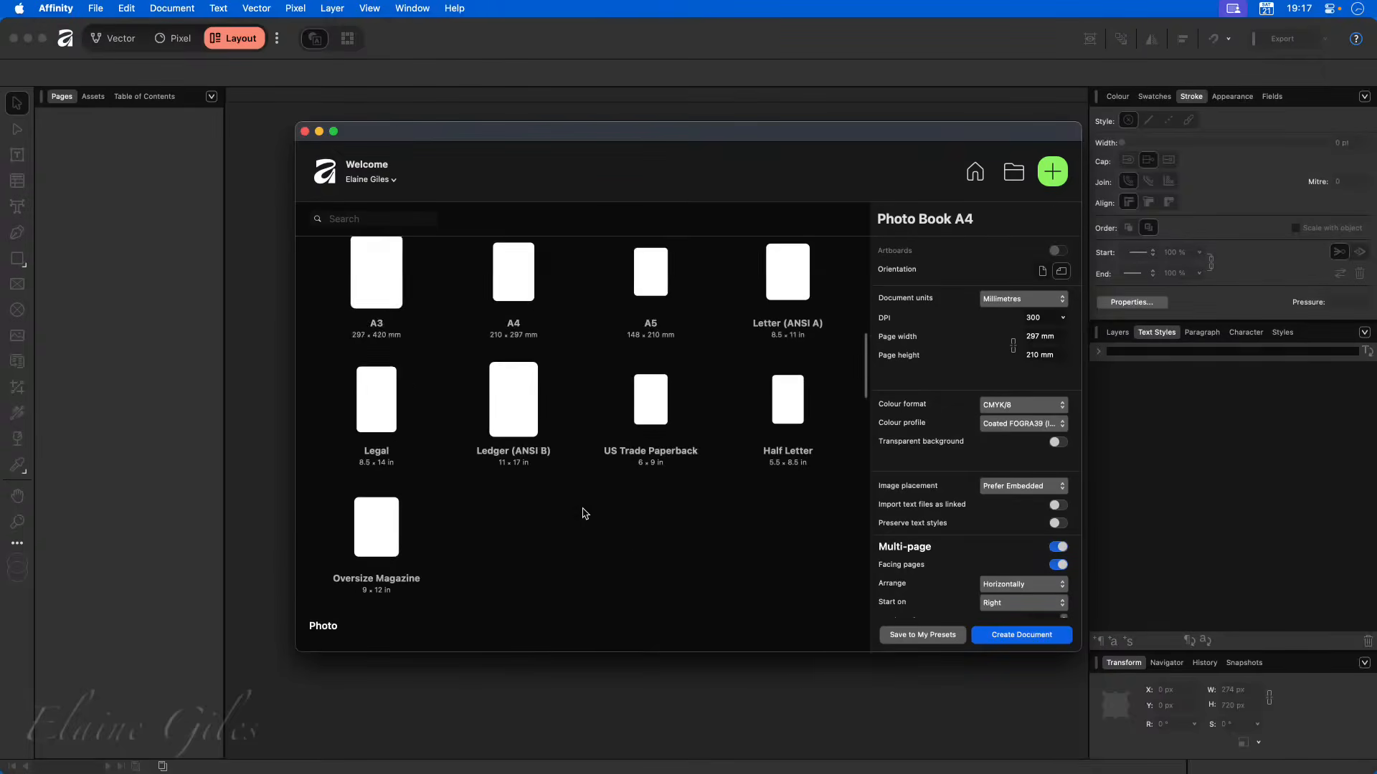
pyautogui.scroll(-8, 578, 513)
pyautogui.scroll(-6, 583, 510)
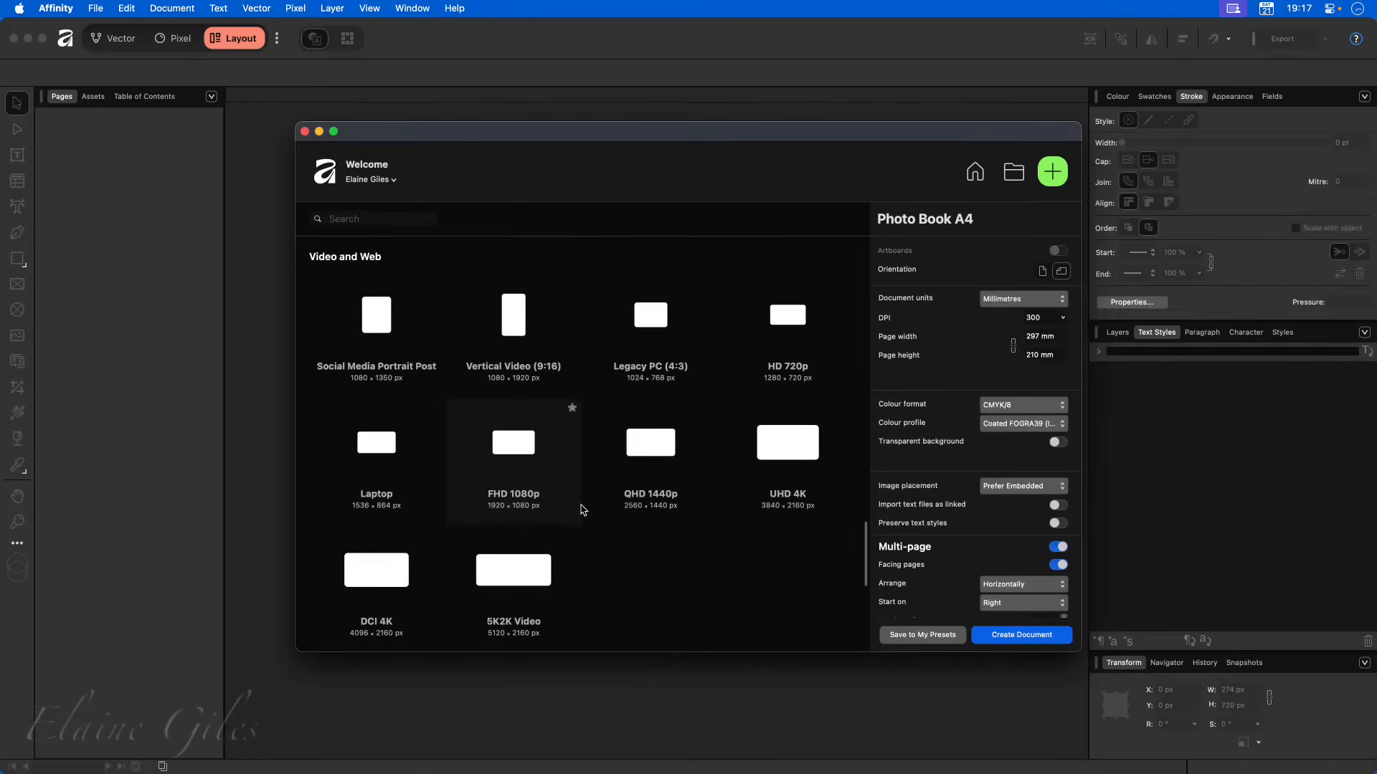
pyautogui.doubleClick(514, 441)
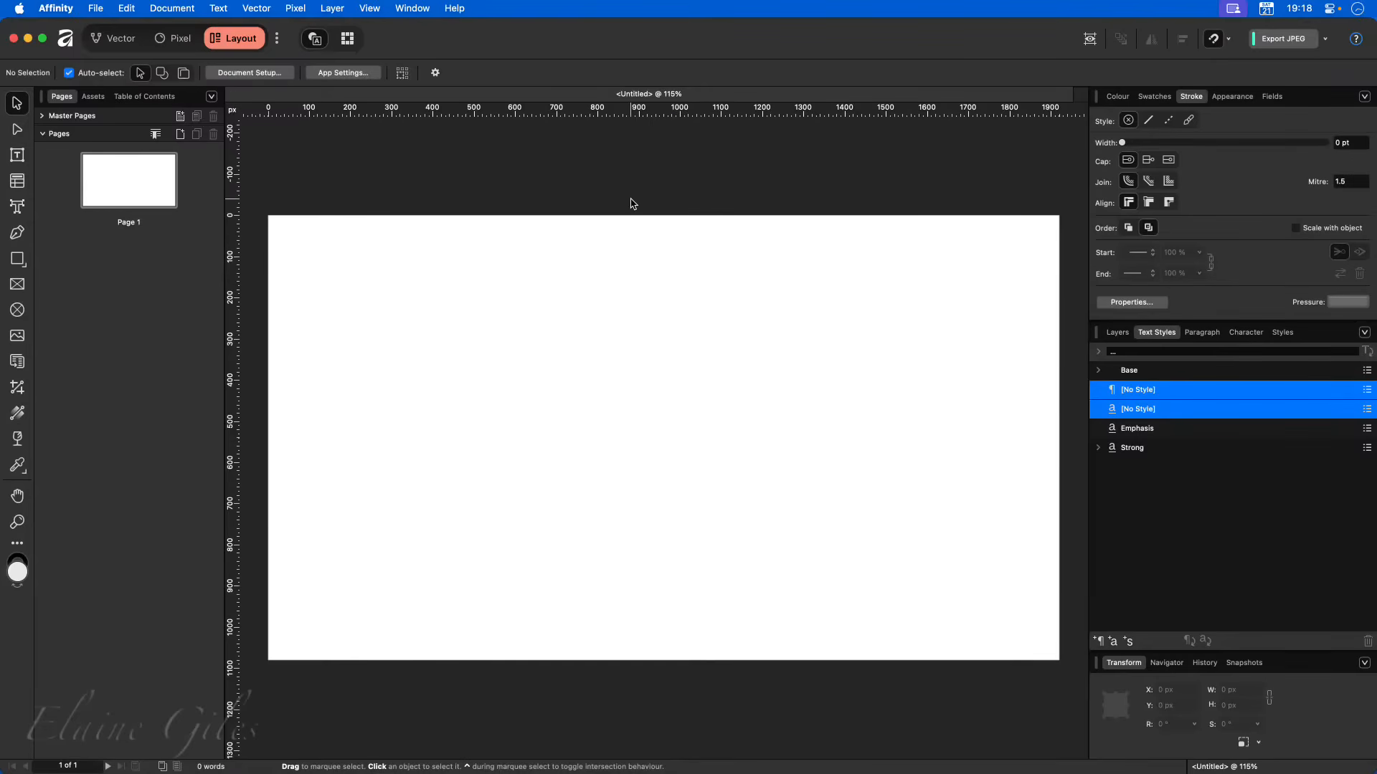
# - Open the application settings and examine the Colour, Performance and User Interface sections
pyautogui.press('super+comma')
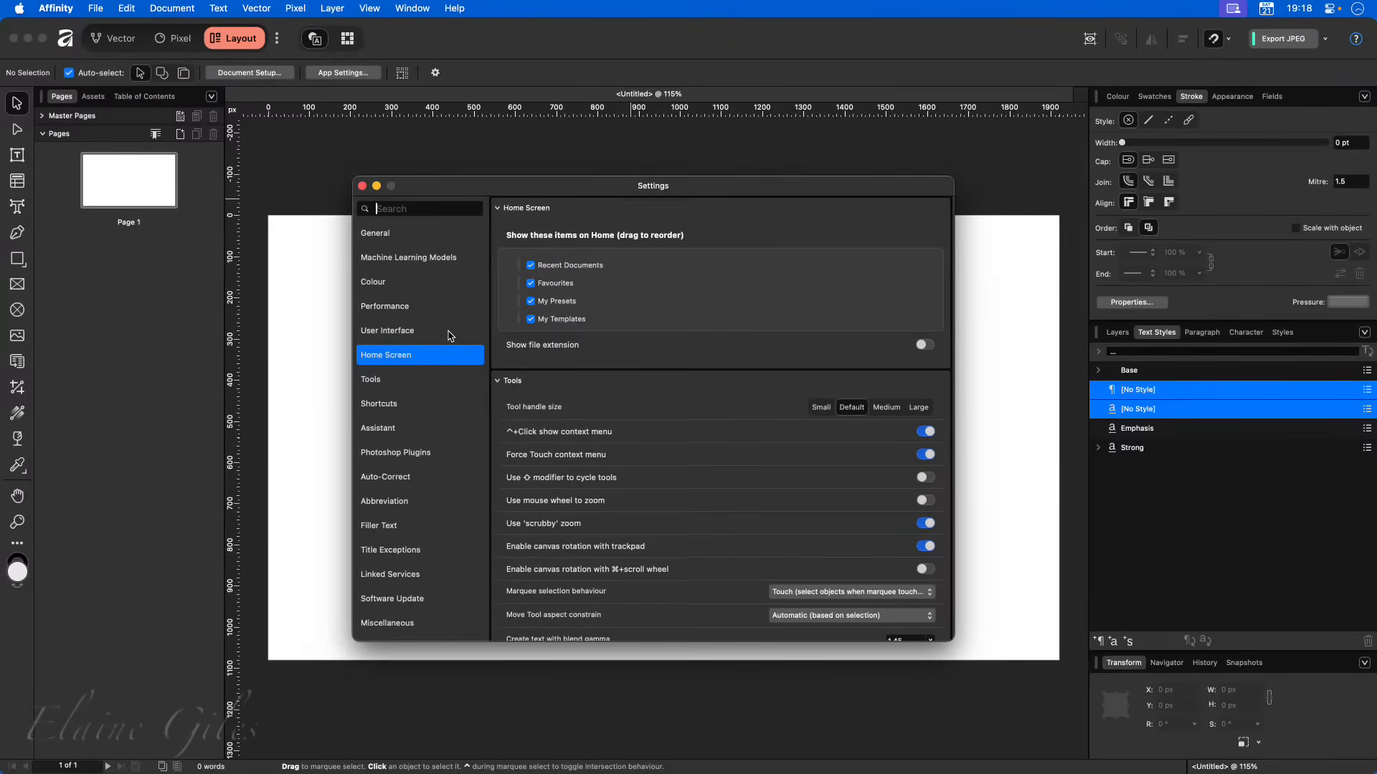
pyautogui.scroll(3, 578, 378)
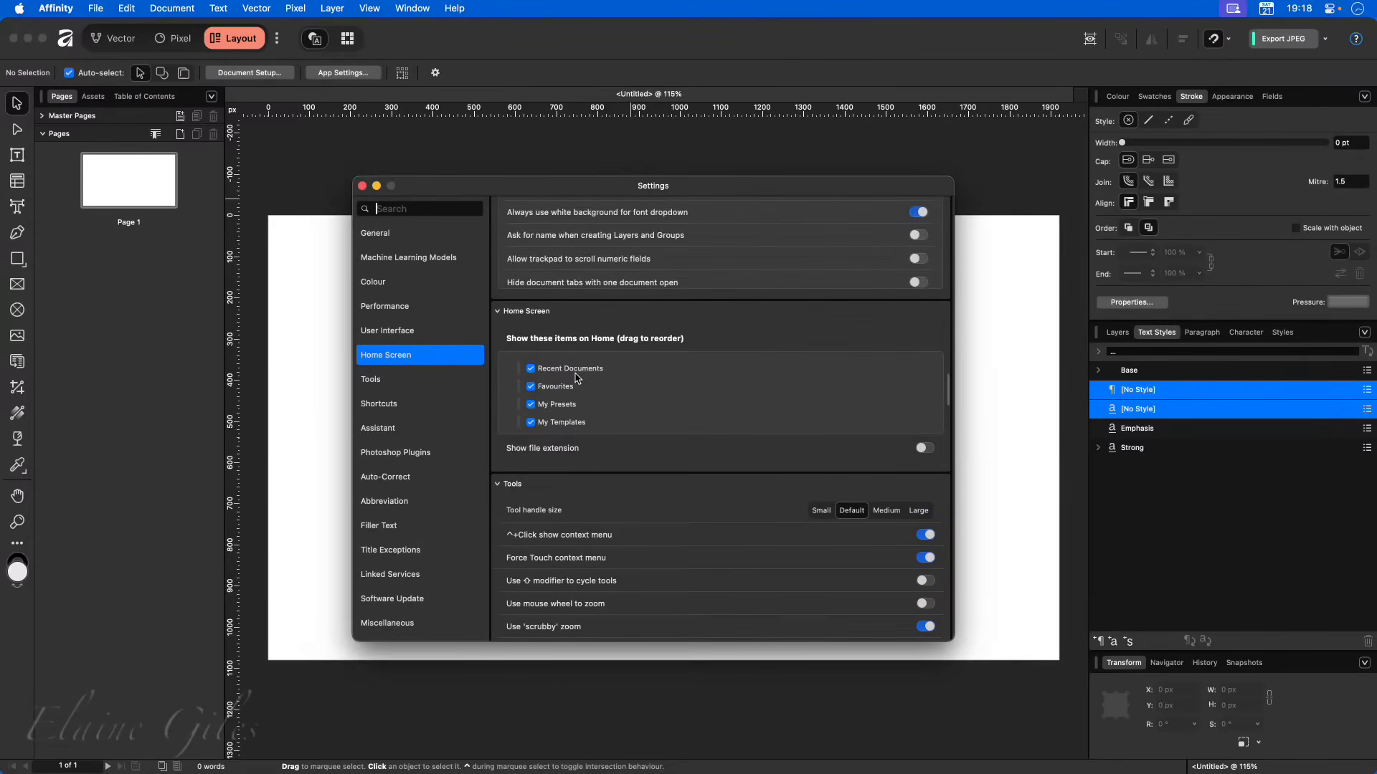
pyautogui.scroll(5, 577, 378)
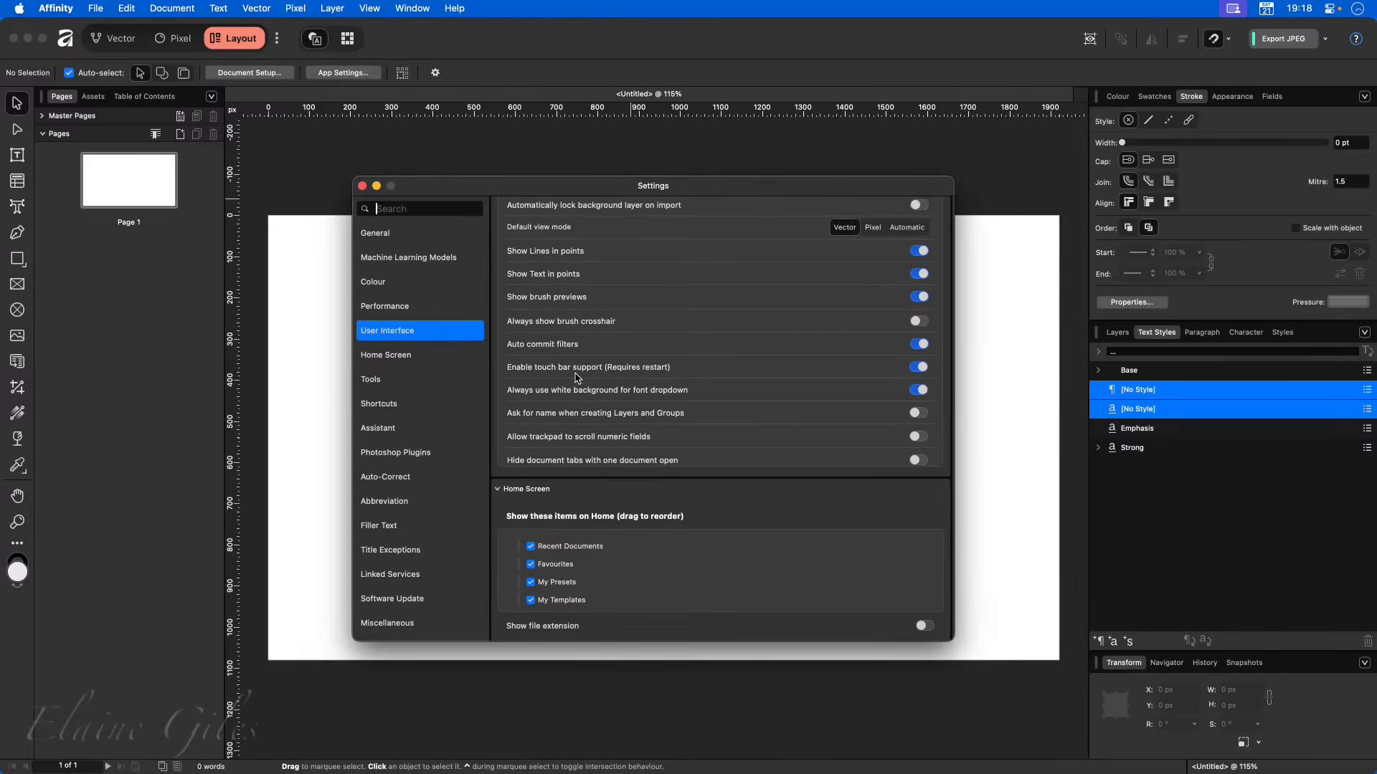
pyautogui.scroll(6, 577, 378)
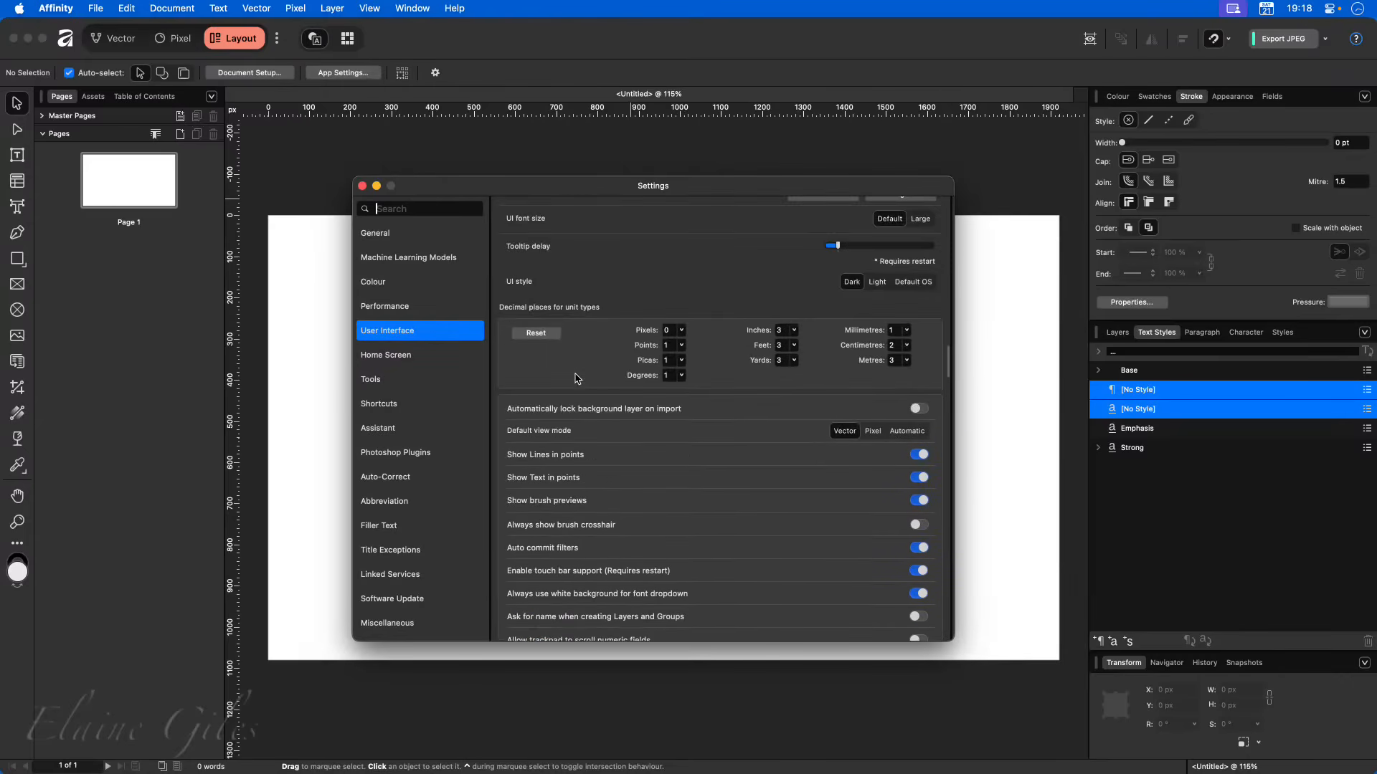
pyautogui.scroll(8, 578, 378)
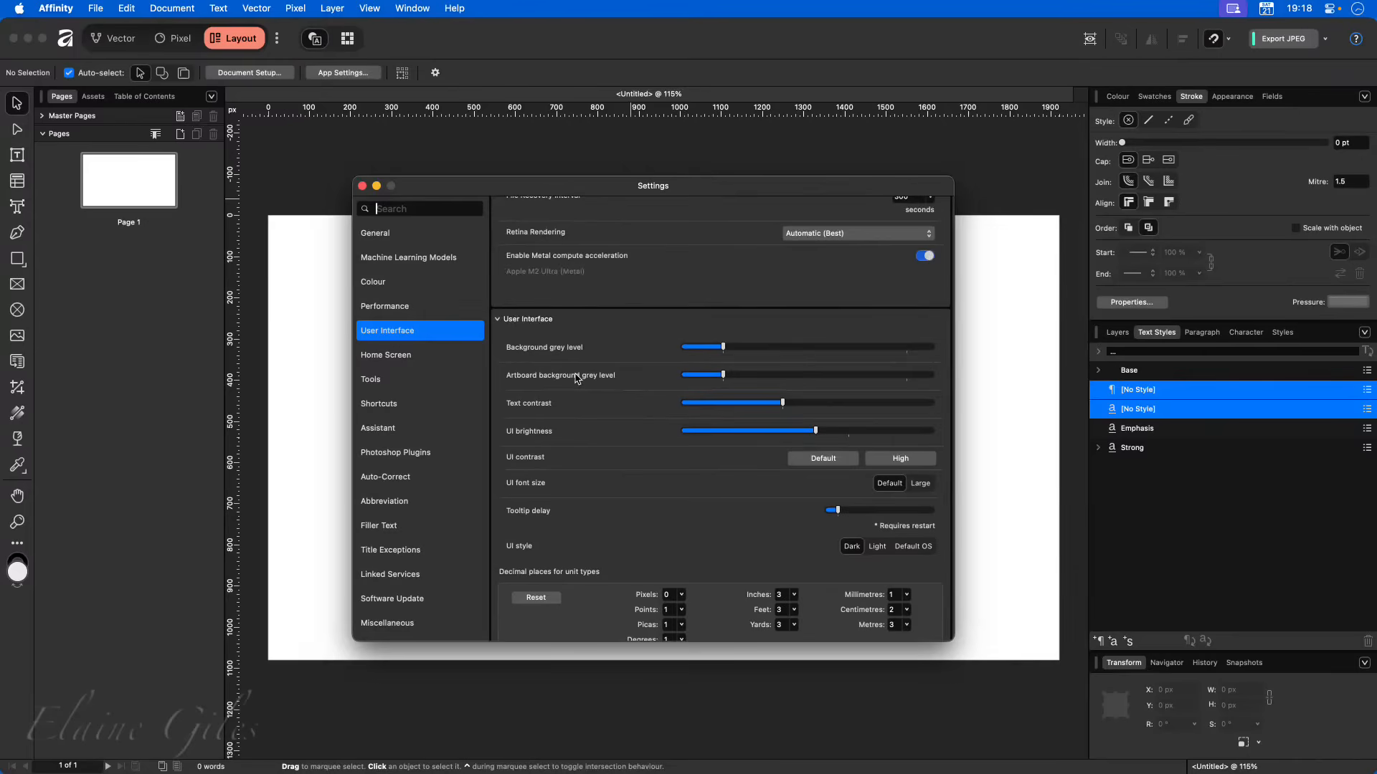
pyautogui.scroll(15, 577, 378)
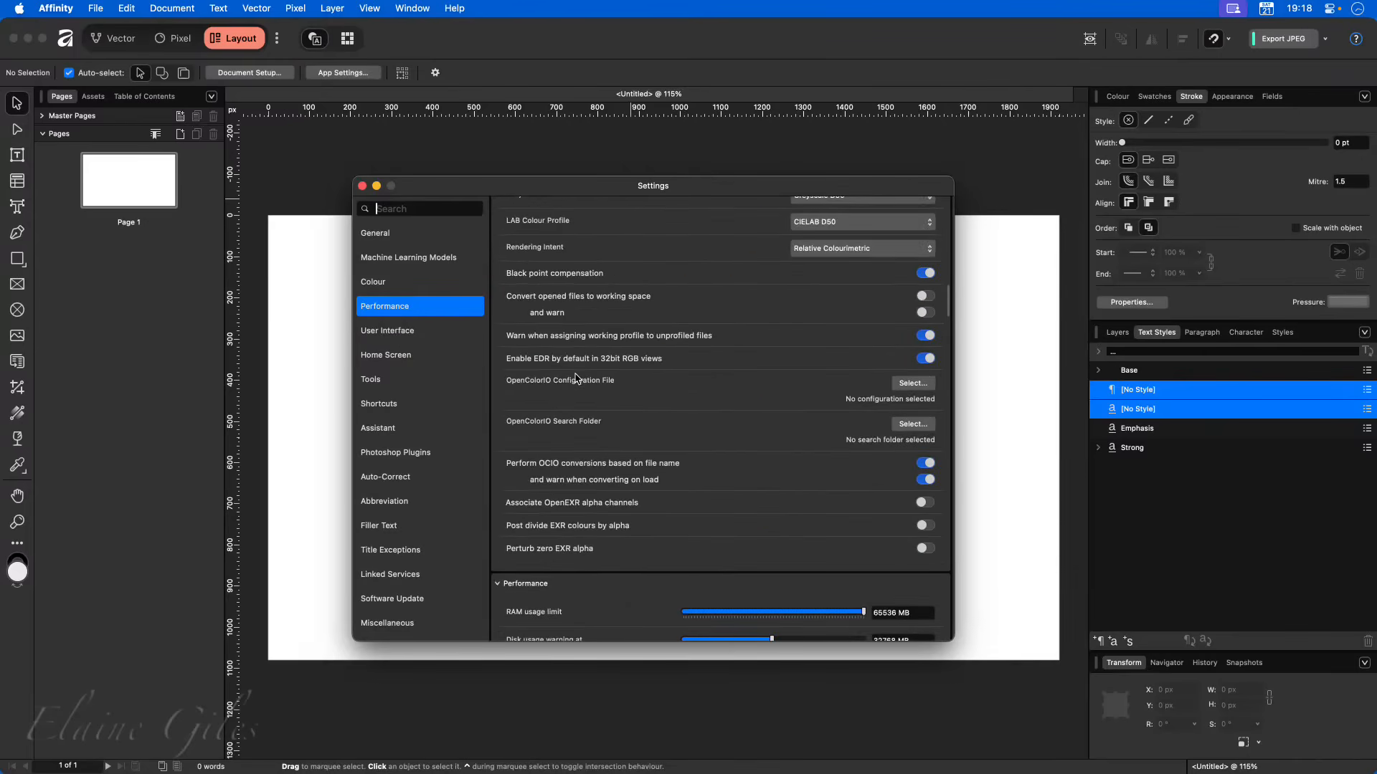
pyautogui.scroll(-8, 577, 378)
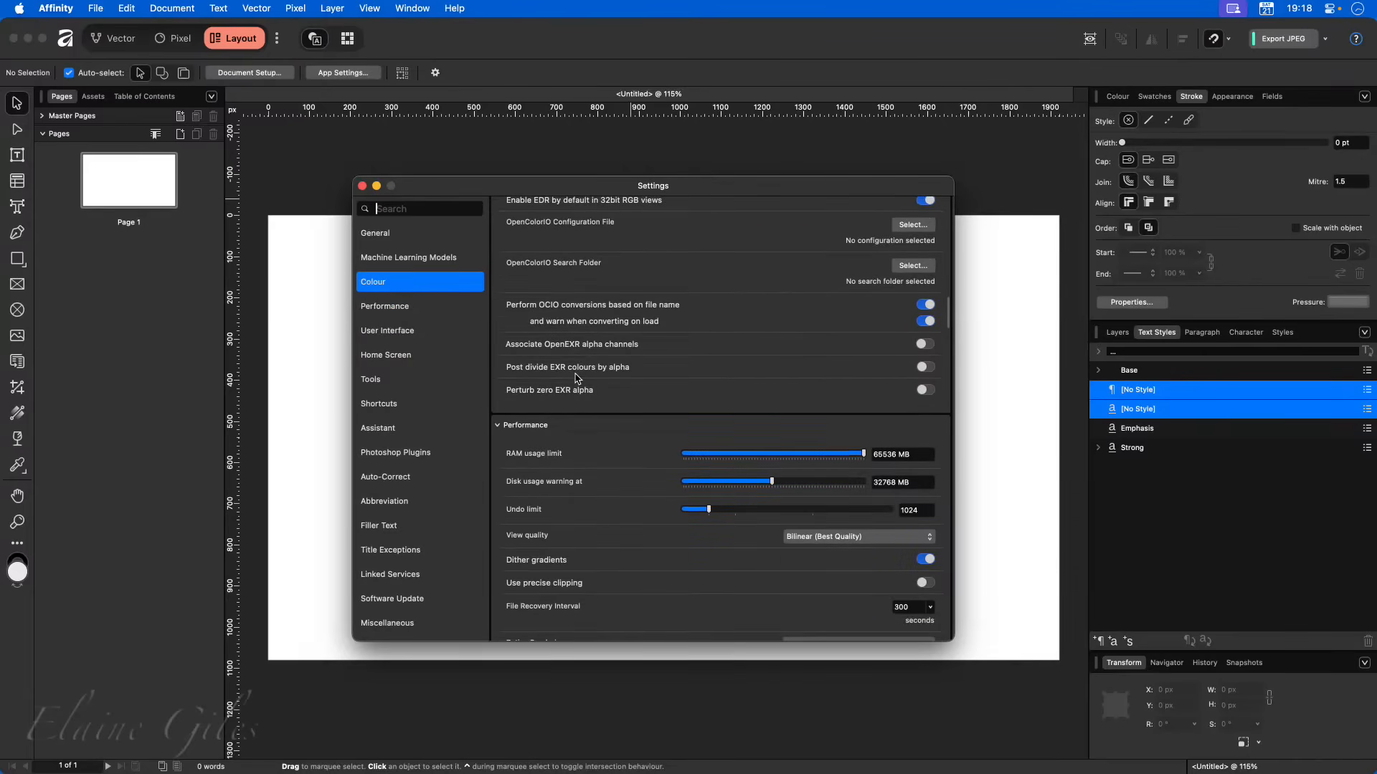
pyautogui.scroll(-7, 577, 378)
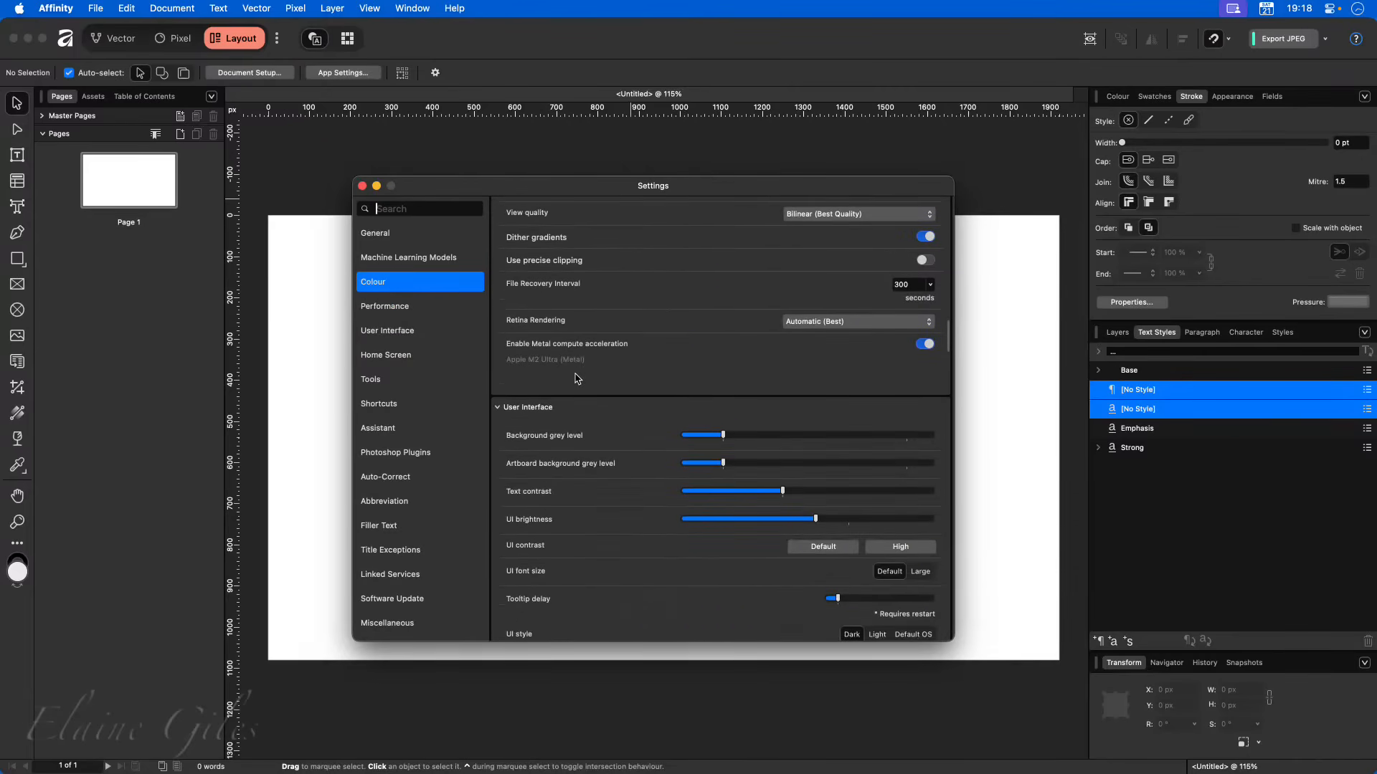
pyautogui.scroll(-1, 577, 378)
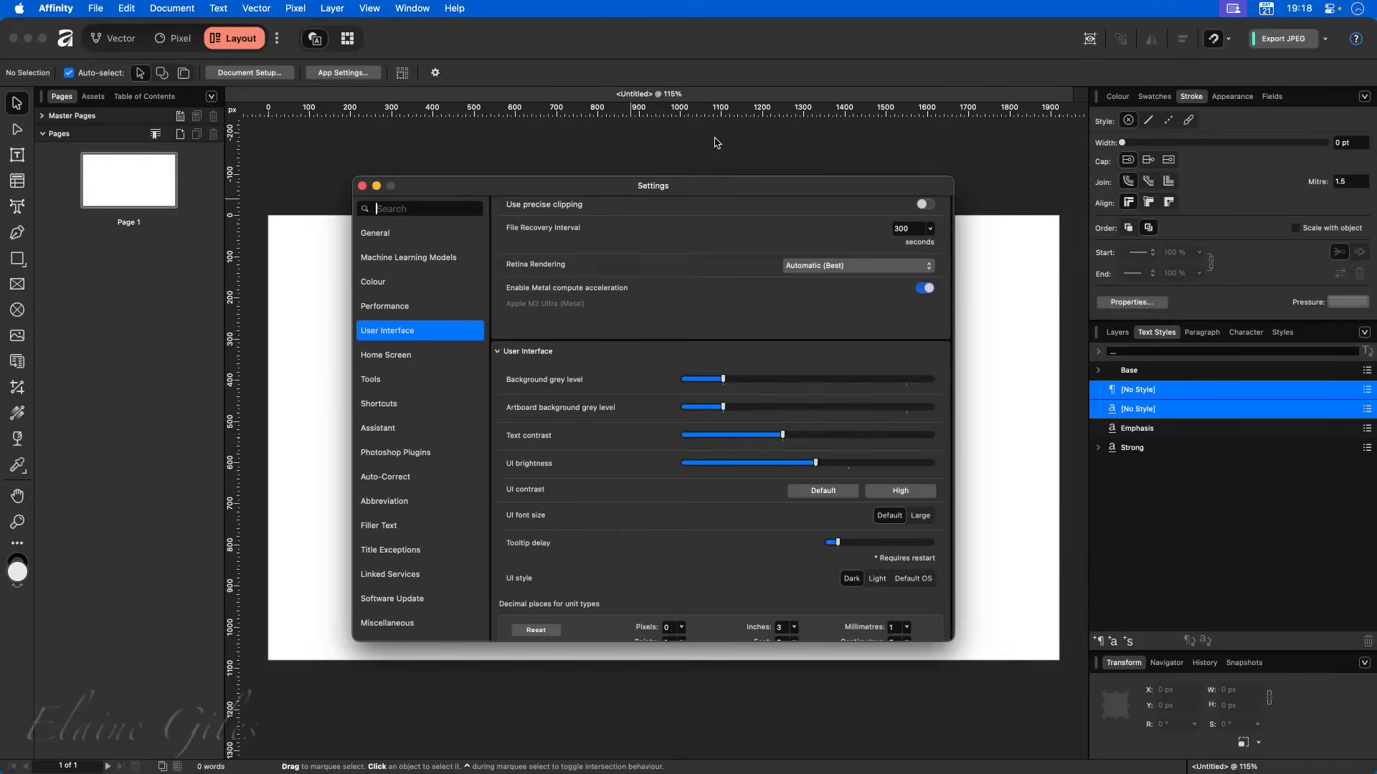
# - Close the settings and set the document tab to show the colour format and document size
pyautogui.click(362, 187)
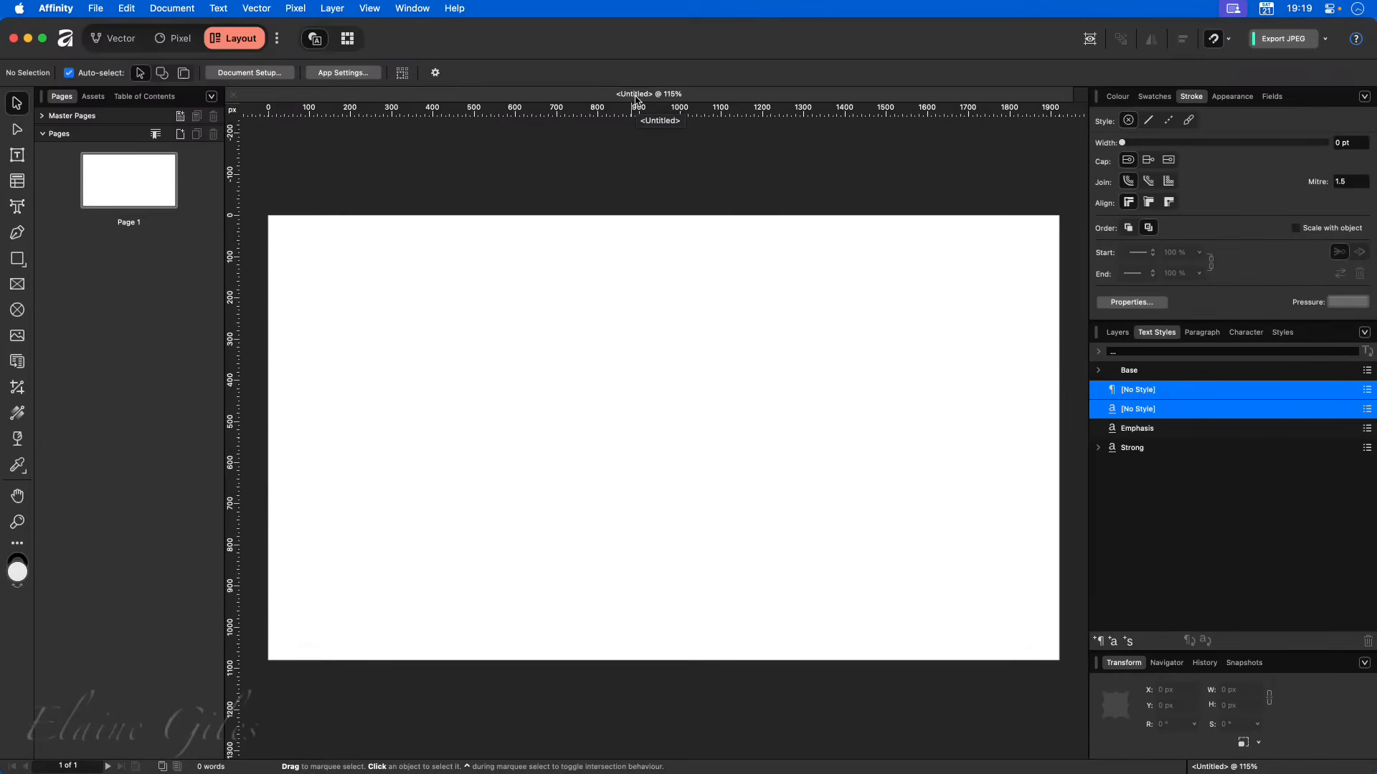
pyautogui.rightClick(635, 99)
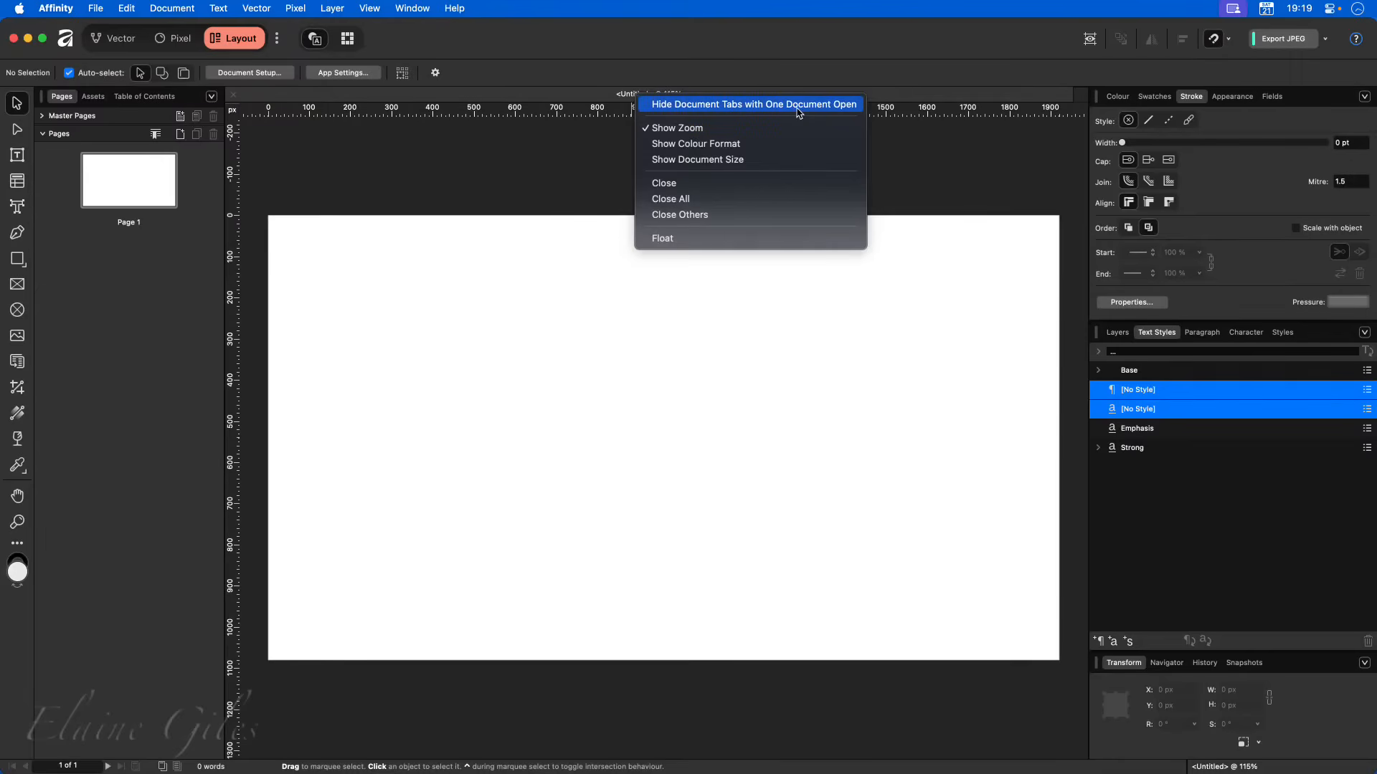
pyautogui.click(726, 144)
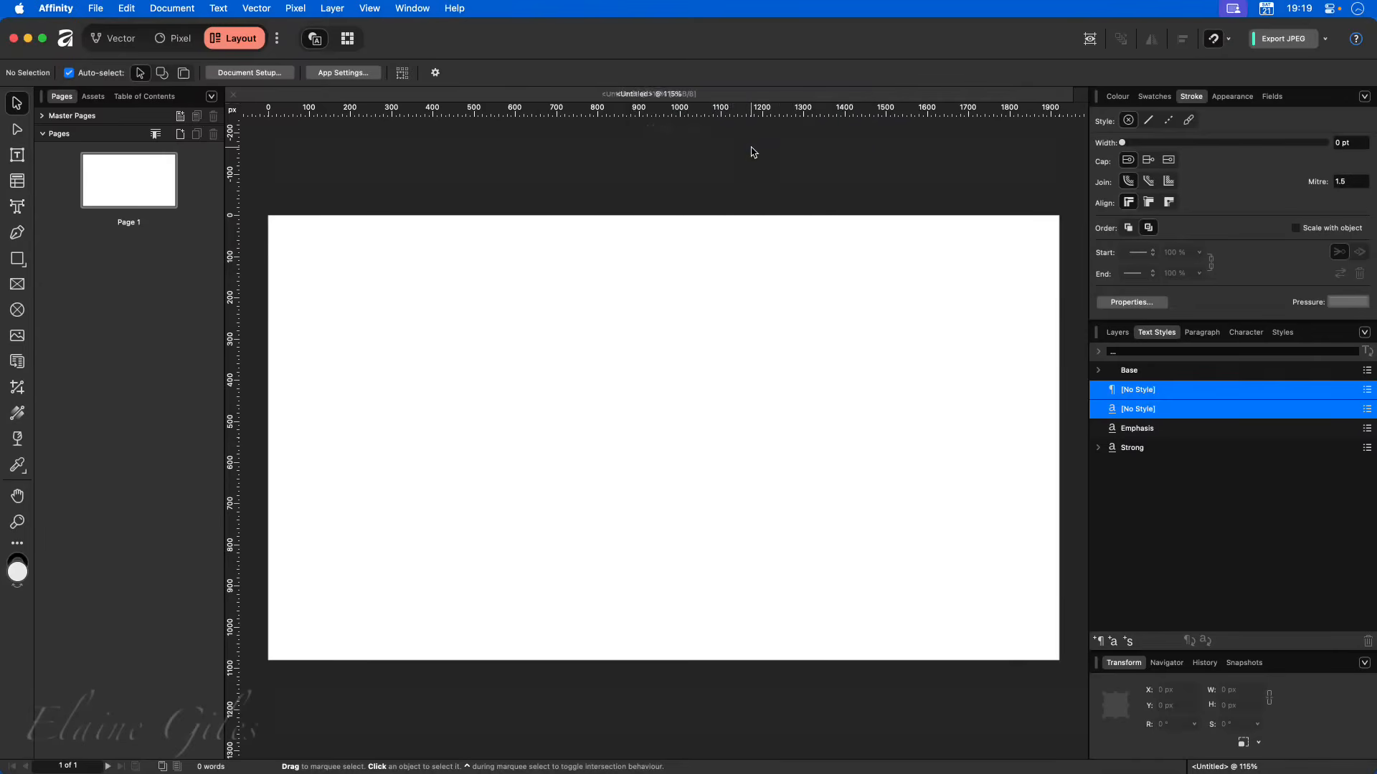
pyautogui.rightClick(682, 97)
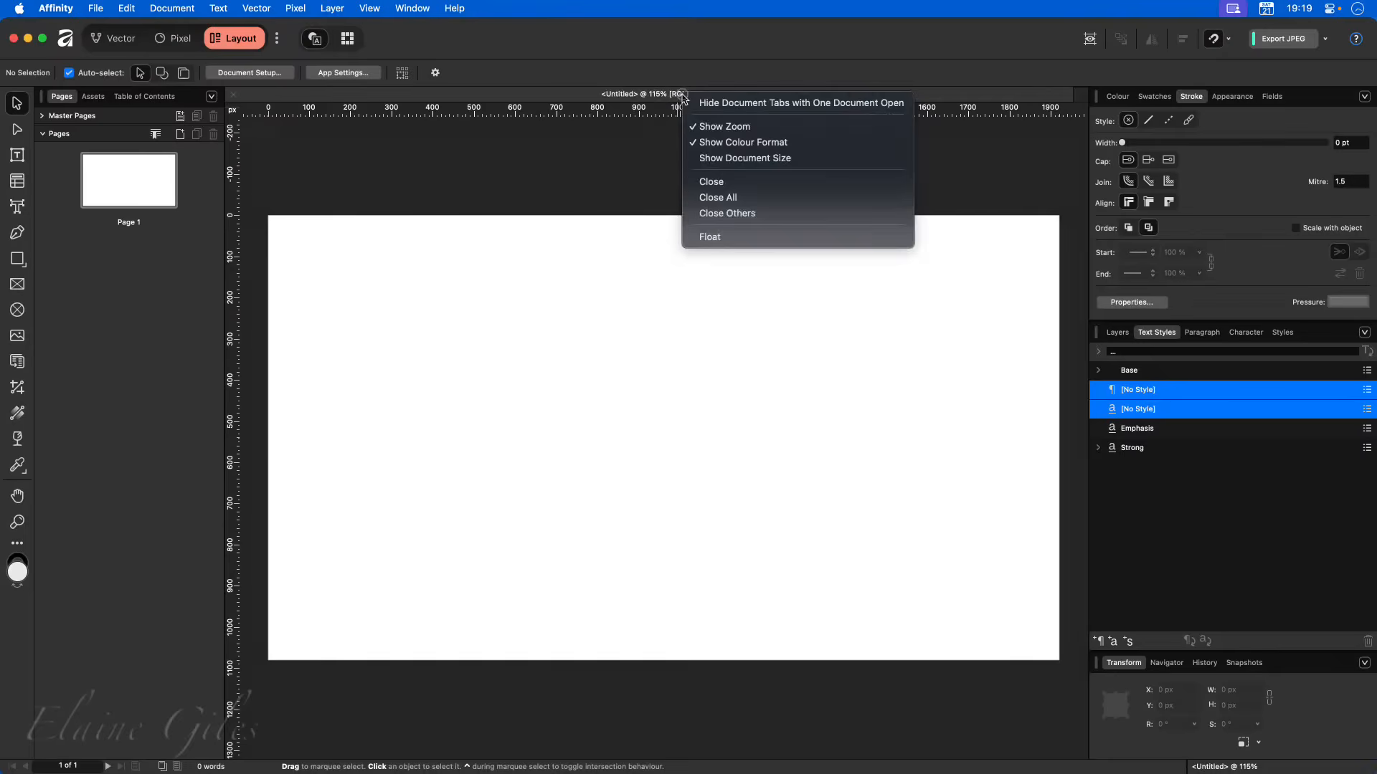
pyautogui.click(717, 158)
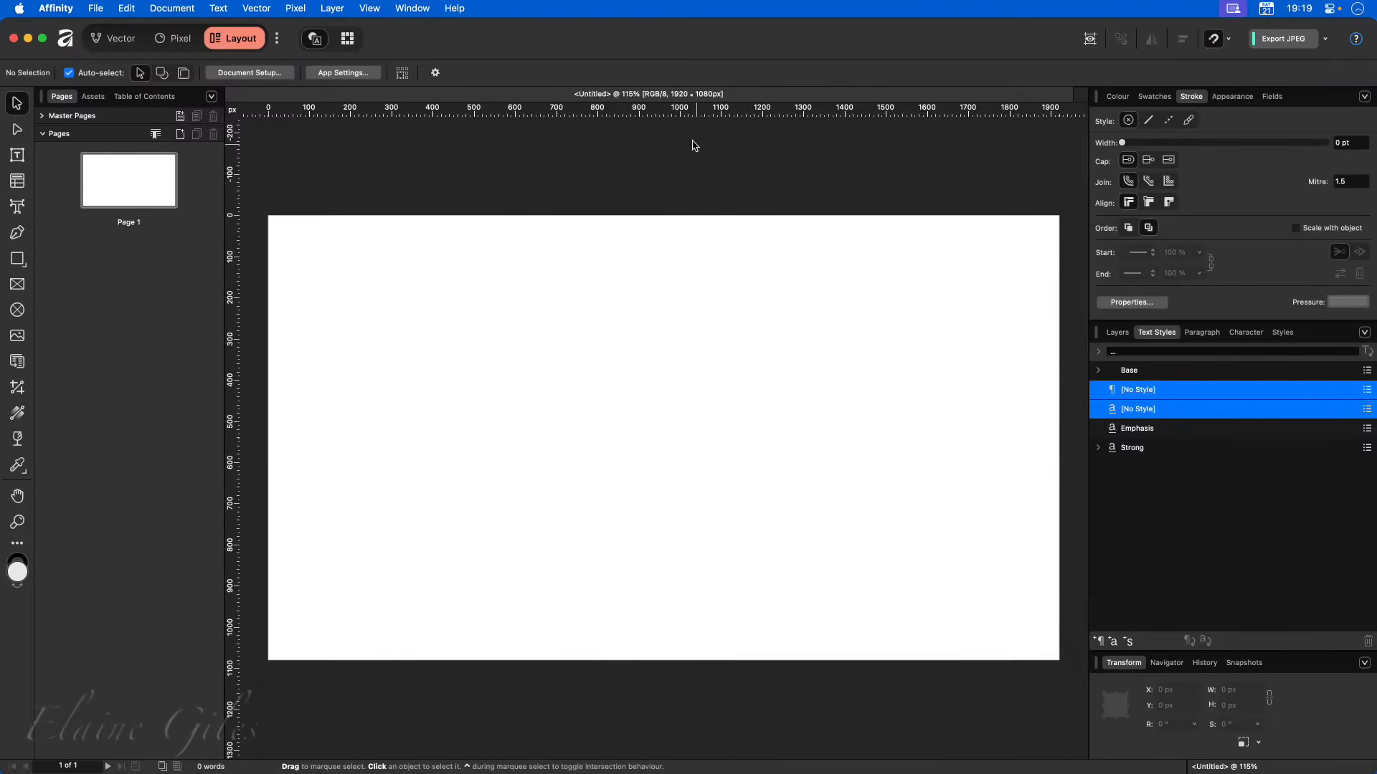
pyautogui.rightClick(668, 95)
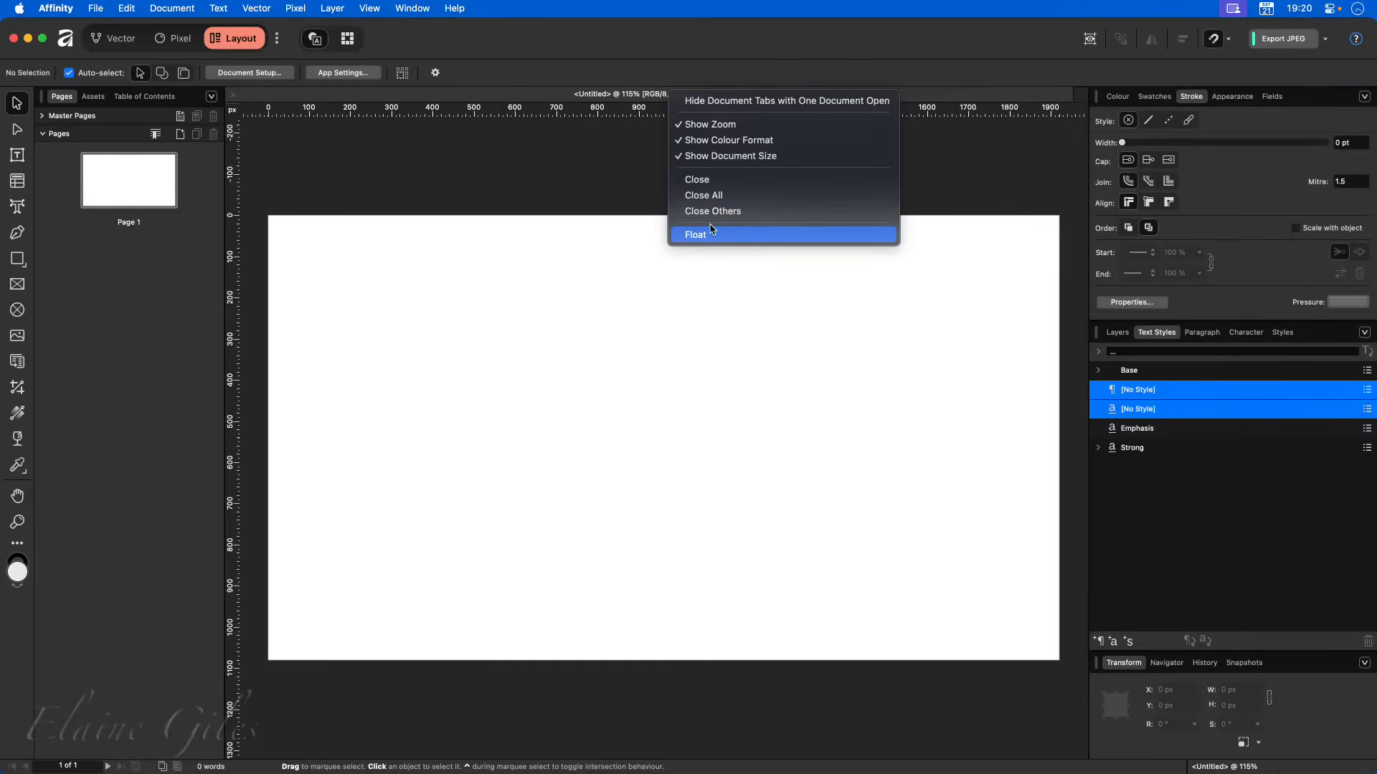
pyautogui.click(553, 178)
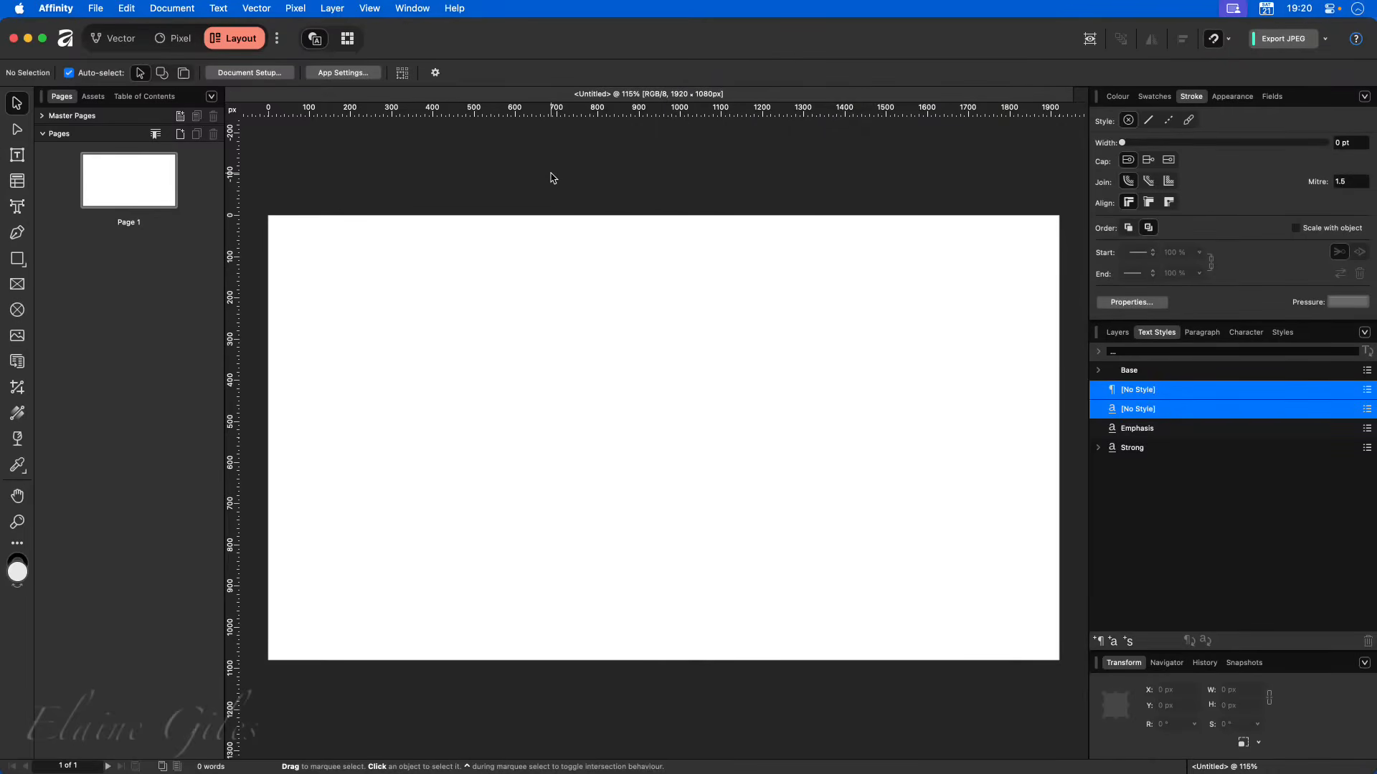
# - Create a second document with the same preset, float it in its own window and move that window over the main one
pyautogui.press('super+n')
pyautogui.press('Return')
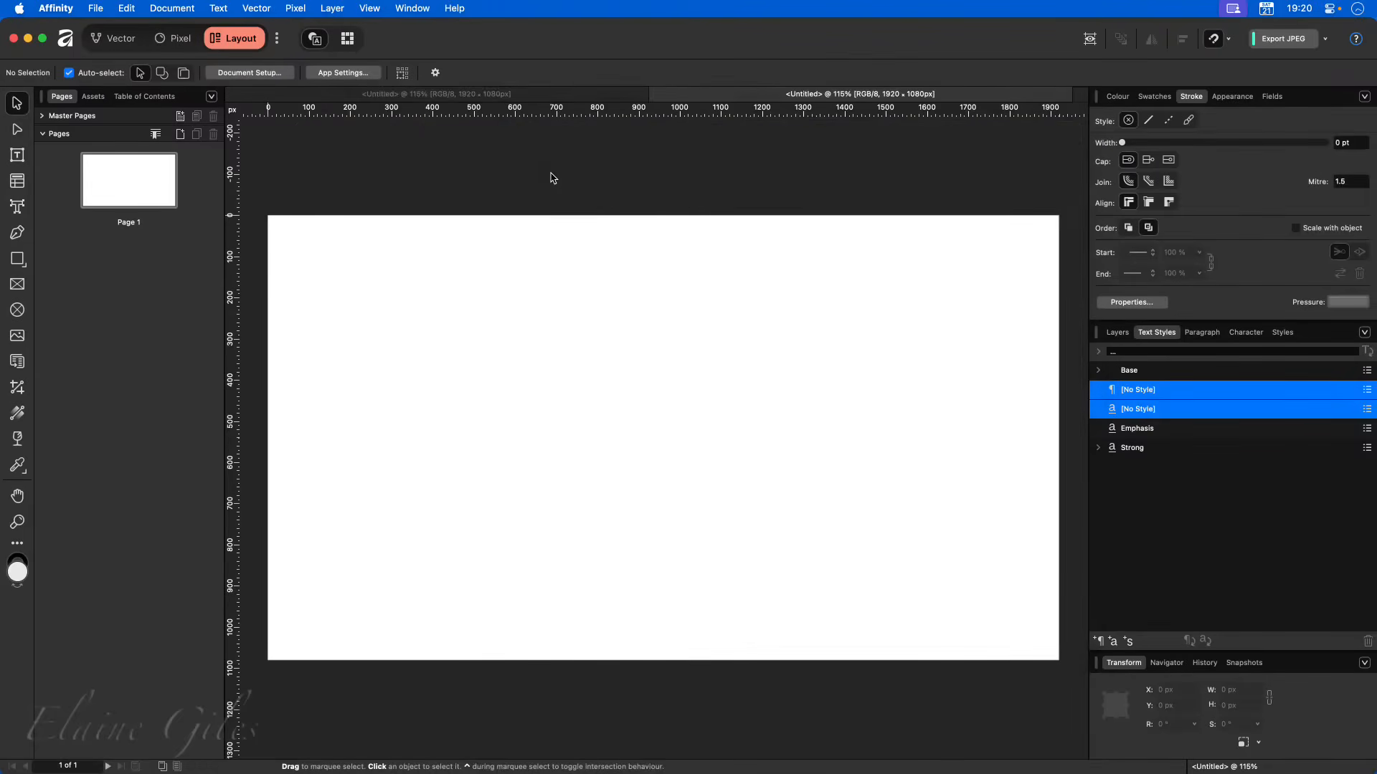
pyautogui.rightClick(695, 96)
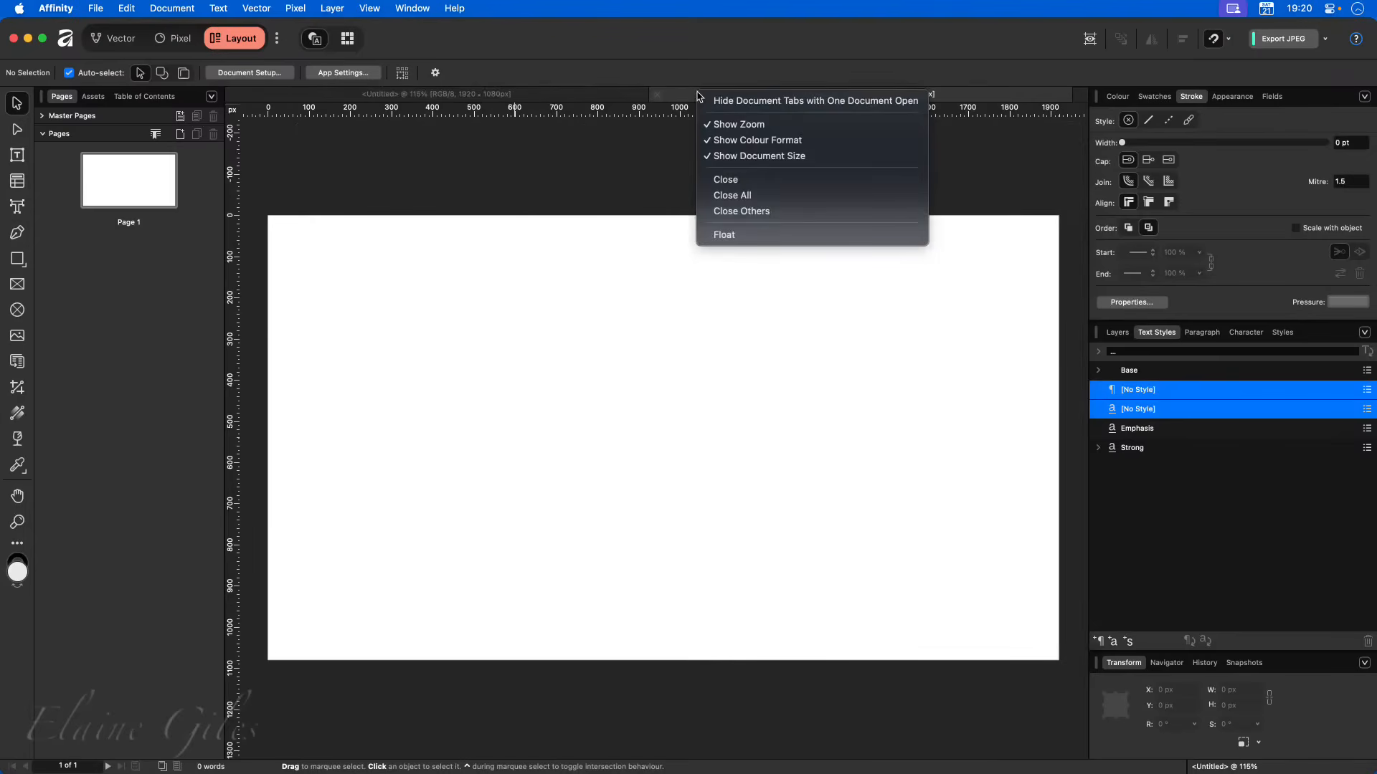
pyautogui.click(677, 244)
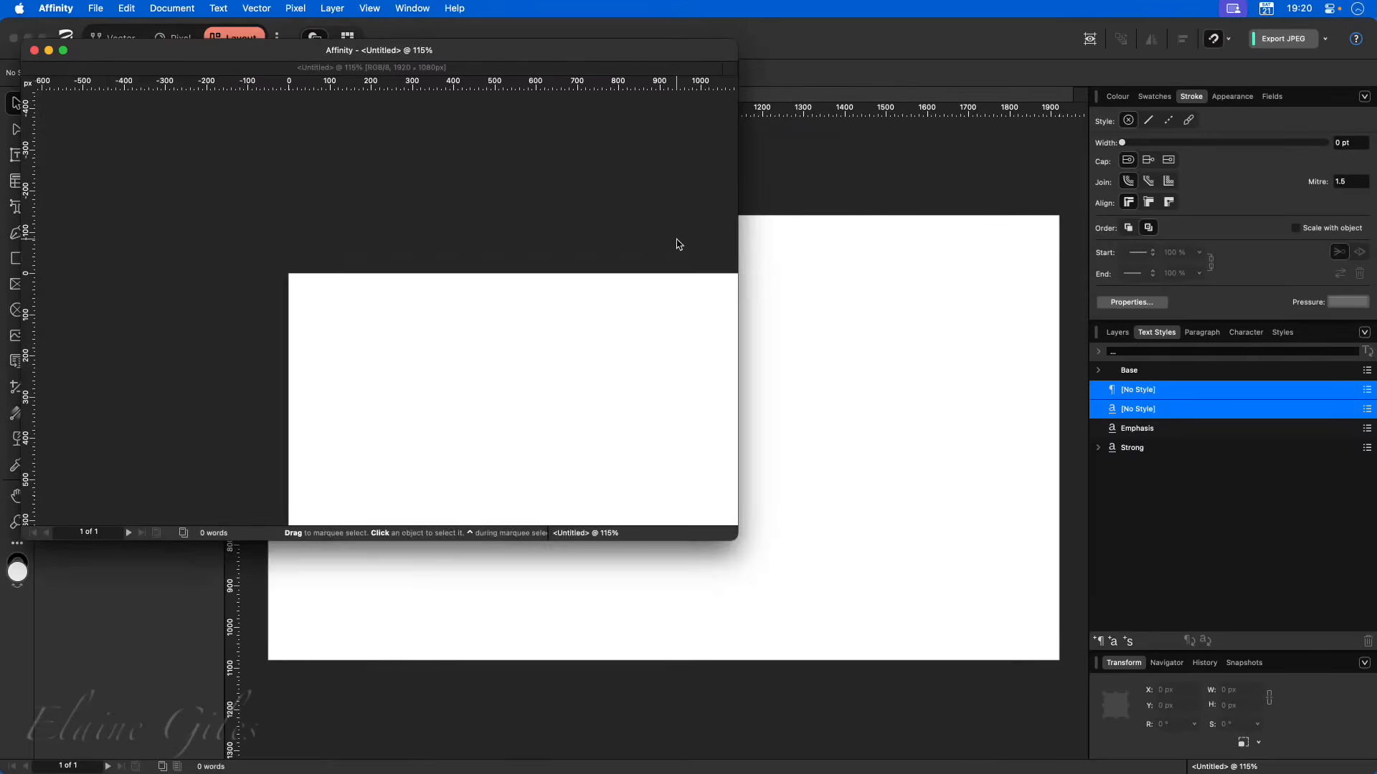
pyautogui.moveTo(470, 52); pyautogui.dragTo(992, 209)
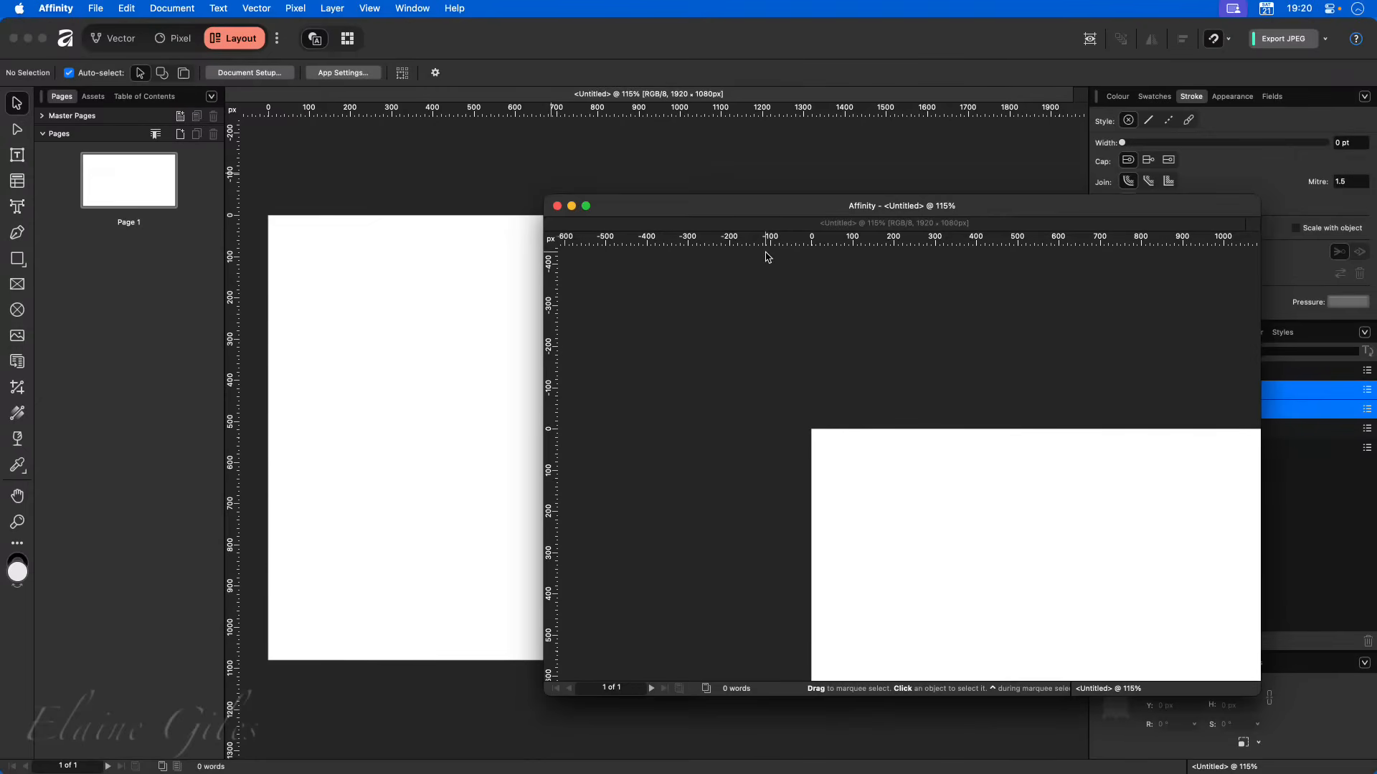
# - Look around the page in the floating document window and close that document
pyautogui.hscroll(4, 761, 311)
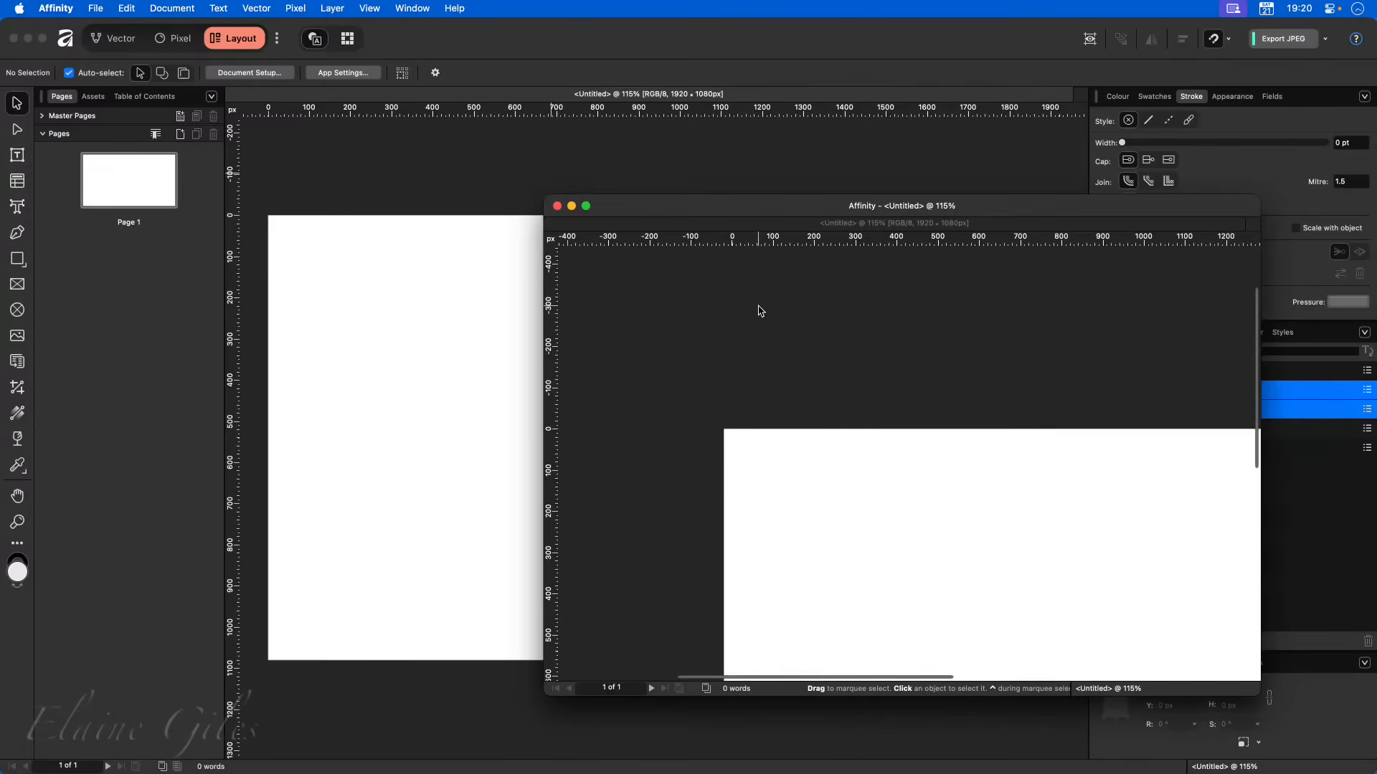
pyautogui.scroll(-2, 760, 310)
pyautogui.scroll(-3, 760, 309)
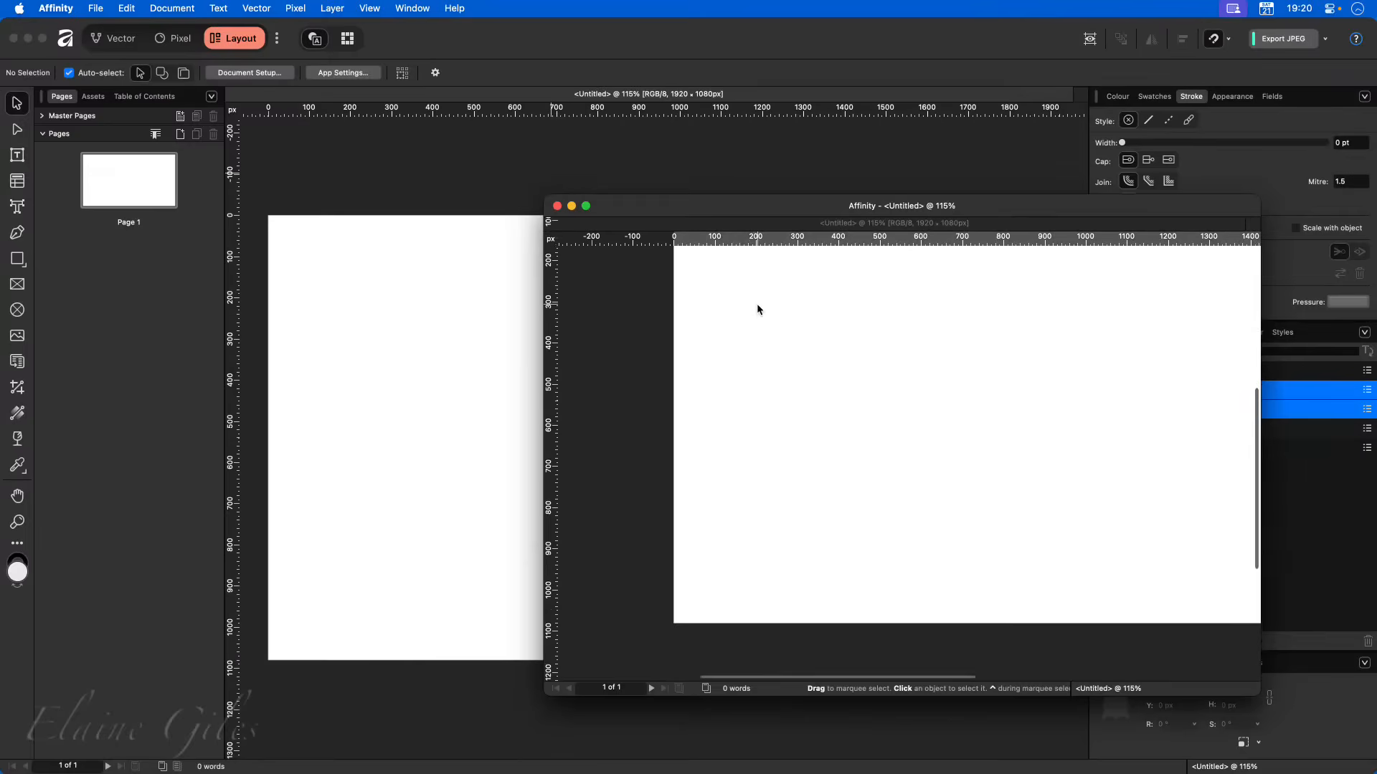
pyautogui.scroll(2, 759, 310)
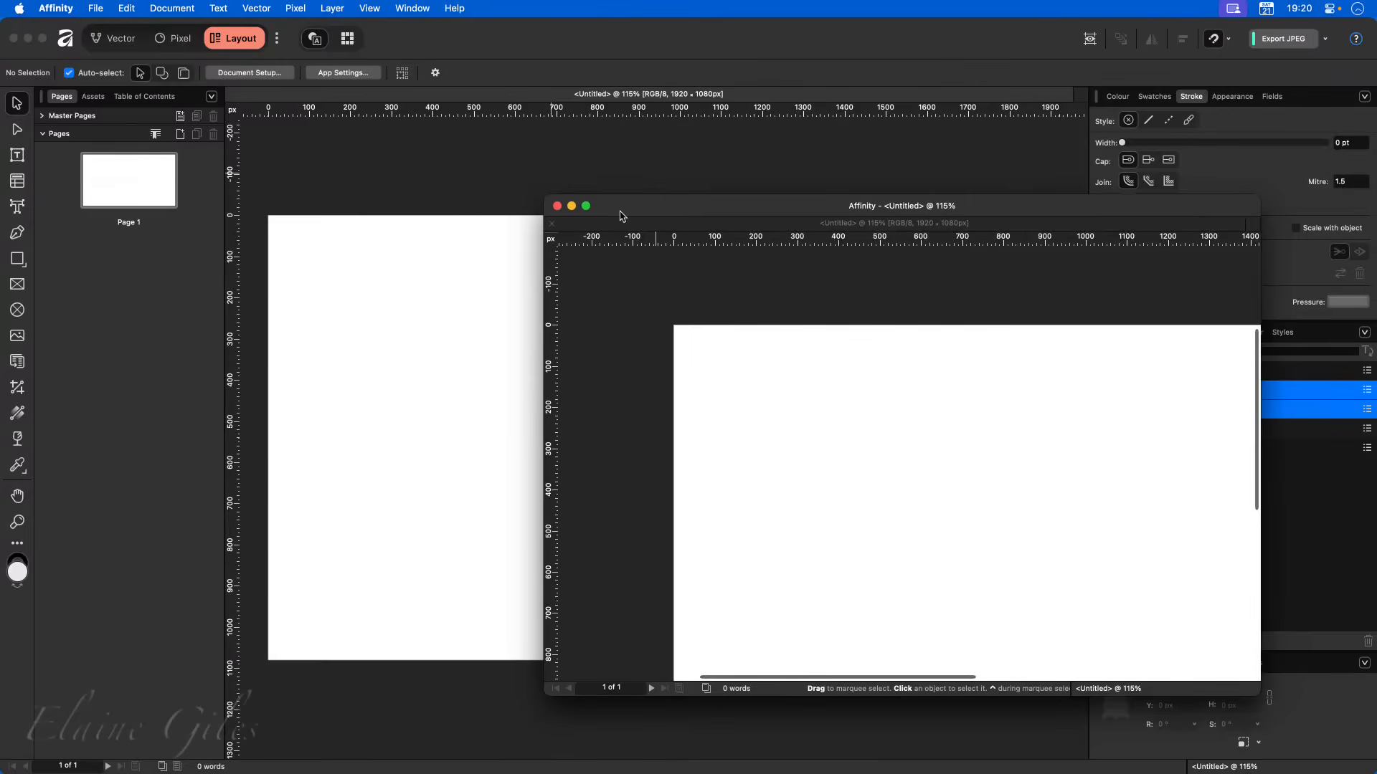
pyautogui.click(557, 207)
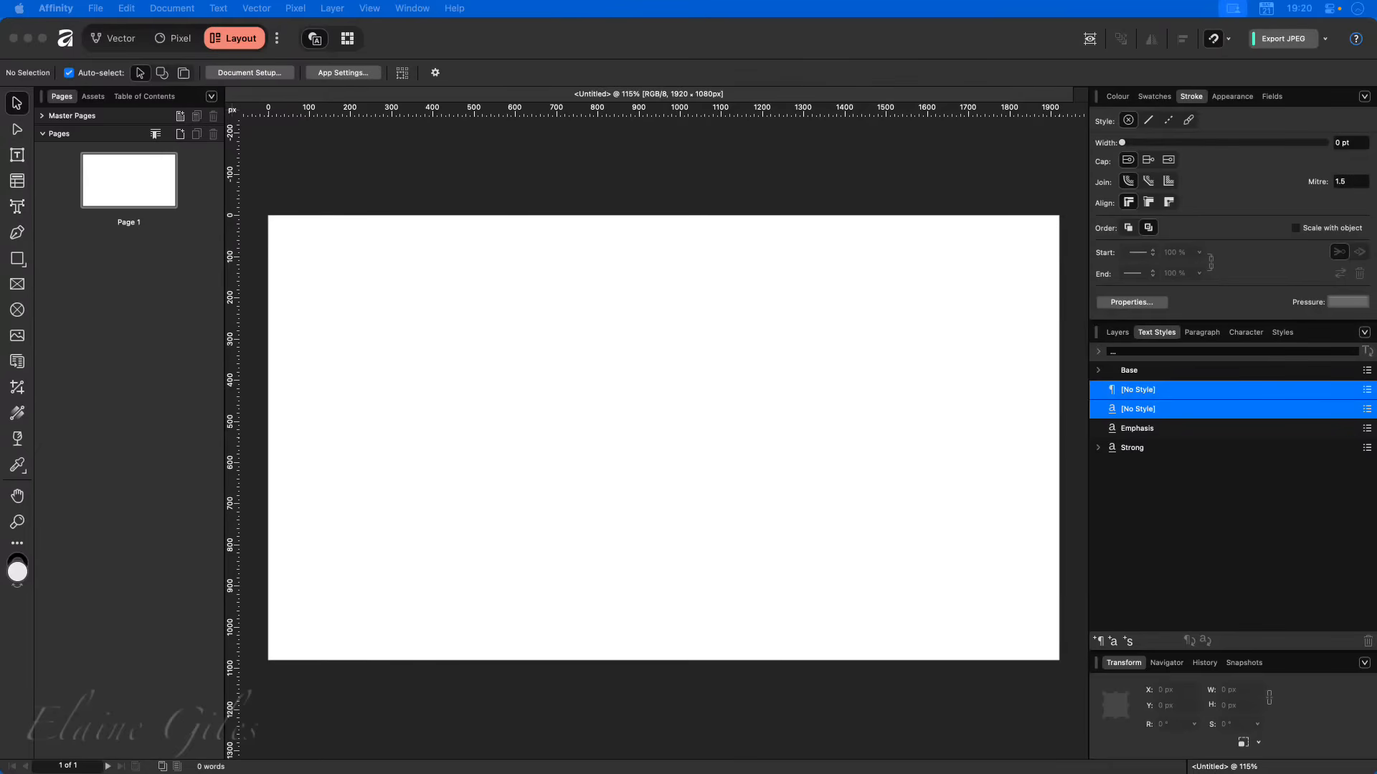
# - Try the Light UI style in the User Interface settings with the Assets on show, restore the Dark style and close the settings
pyautogui.click(724, 41)
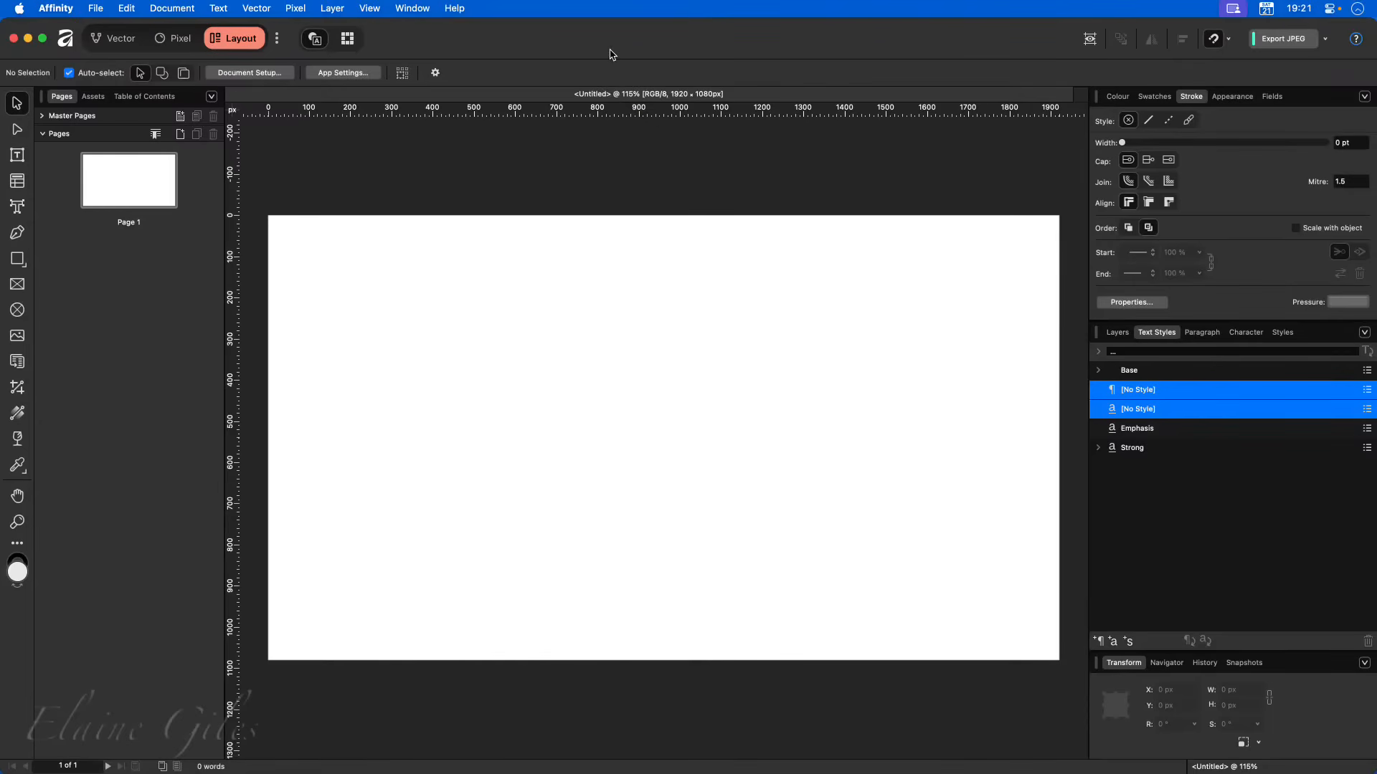
pyautogui.press('super+comma')
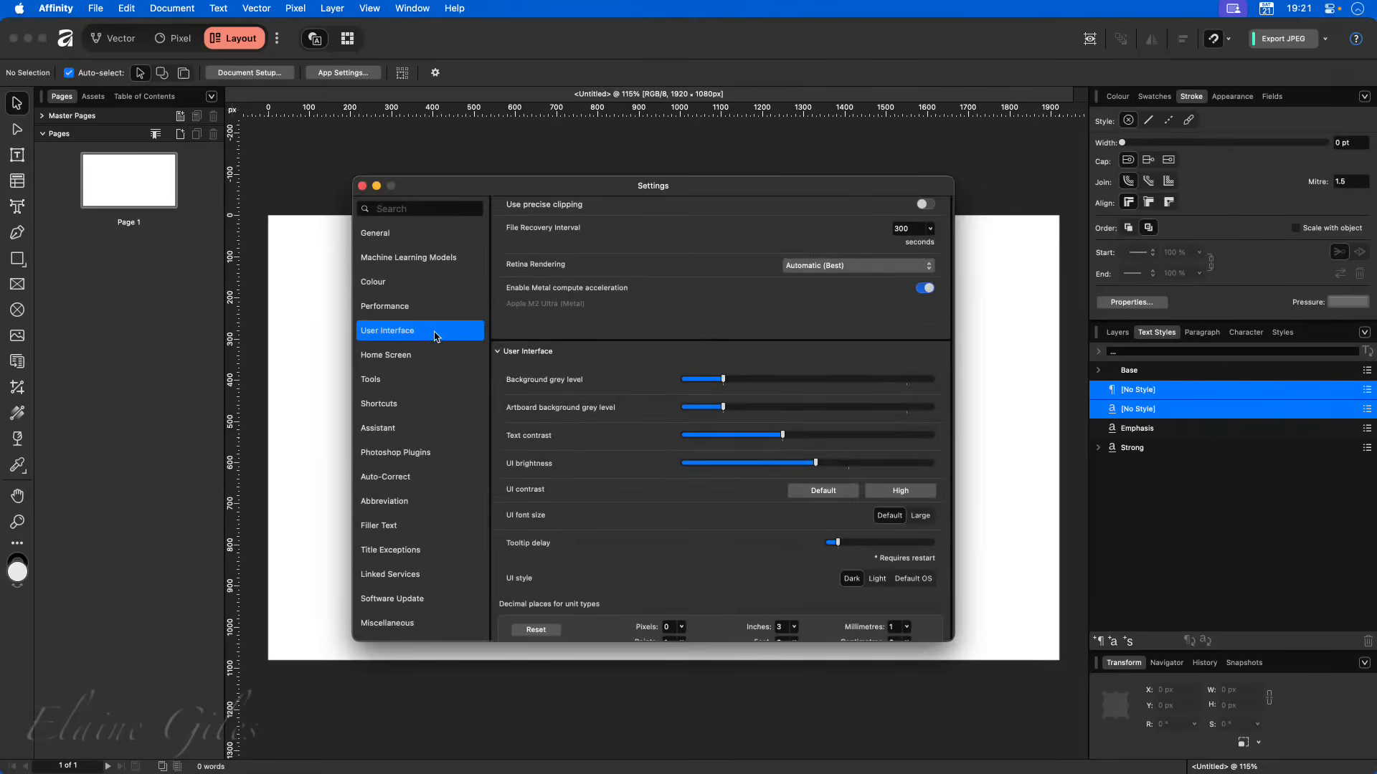
pyautogui.scroll(-3, 804, 349)
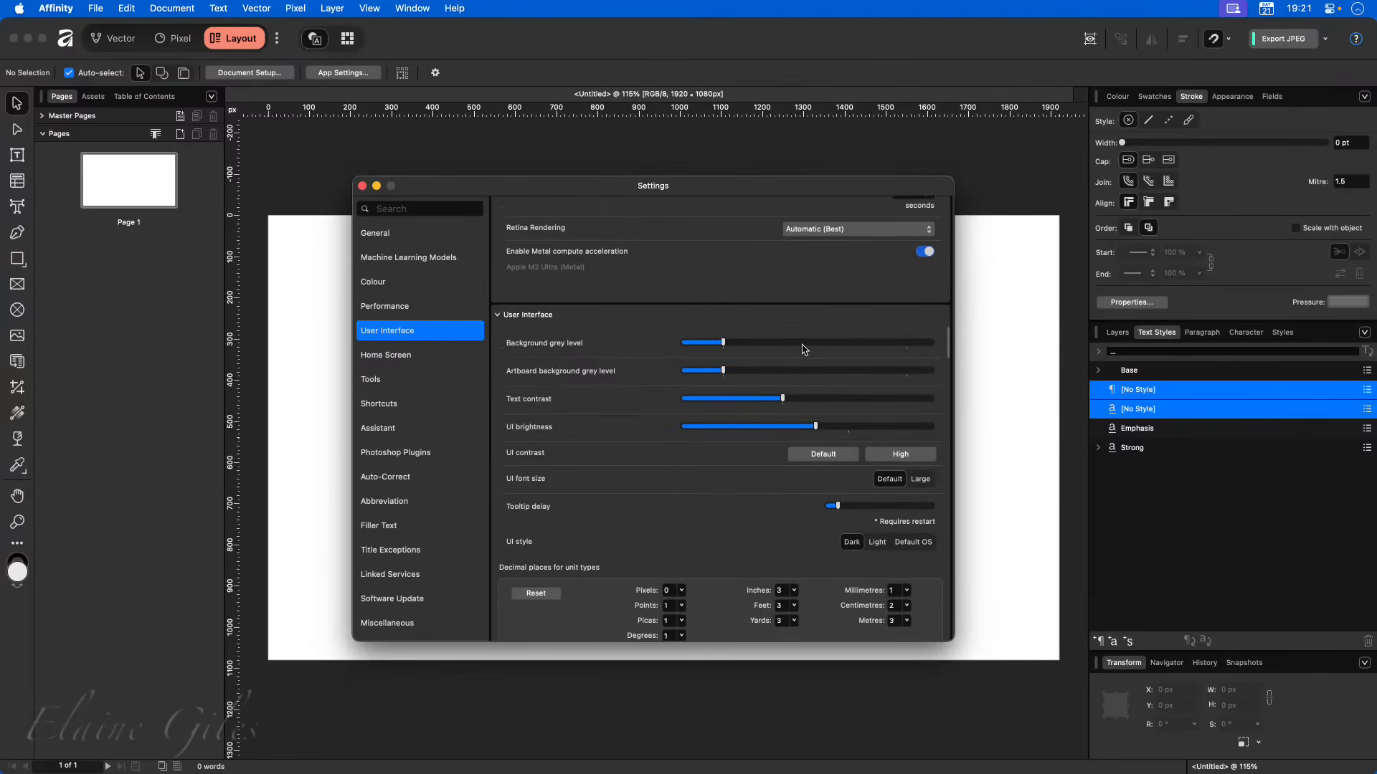
pyautogui.scroll(-3, 804, 349)
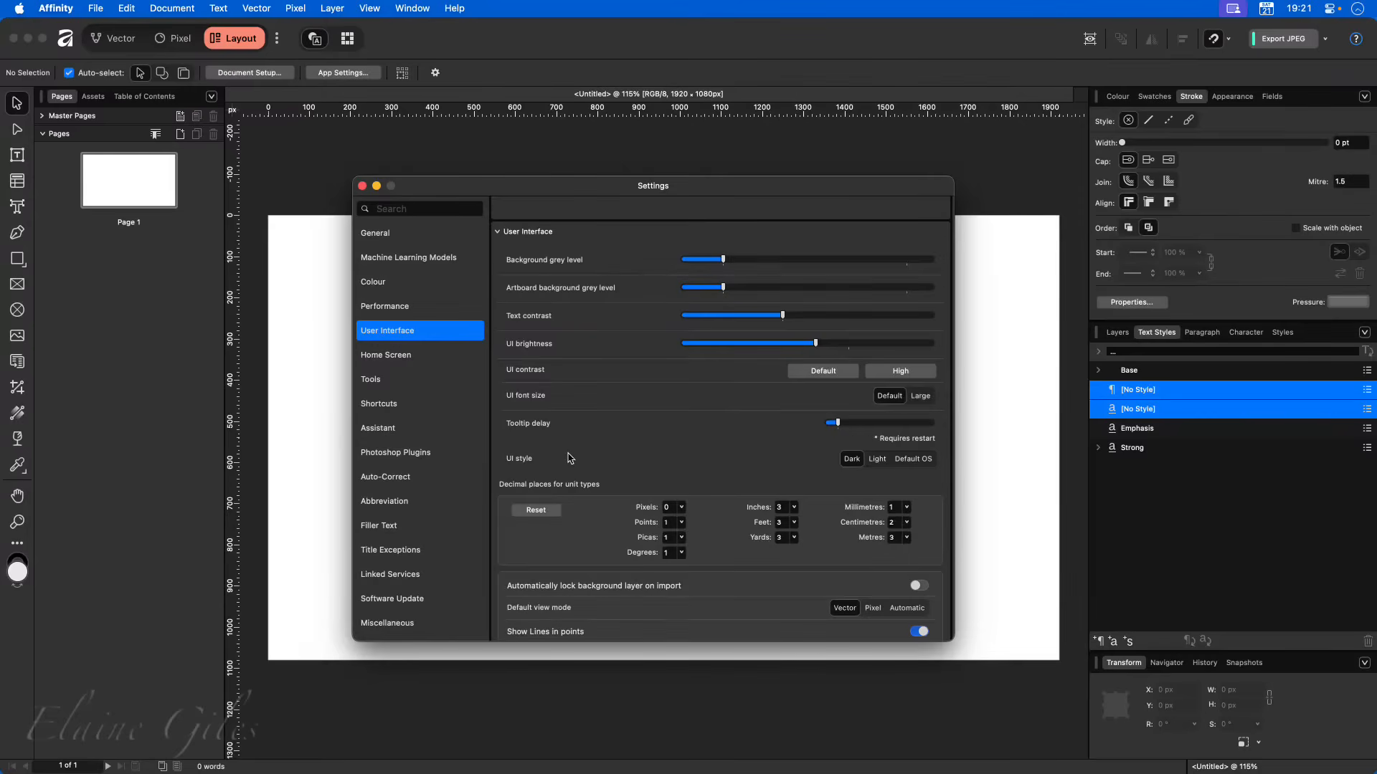
pyautogui.click(876, 460)
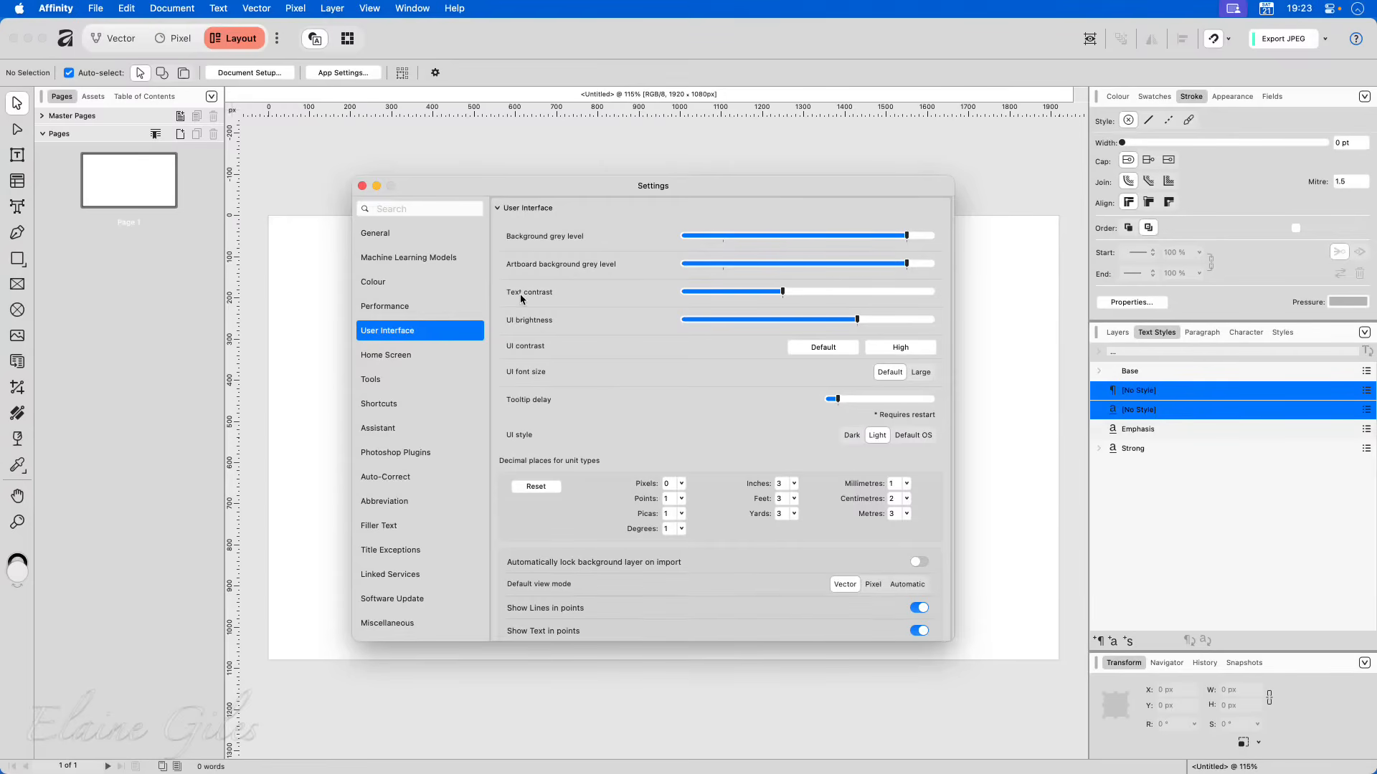
pyautogui.click(94, 98)
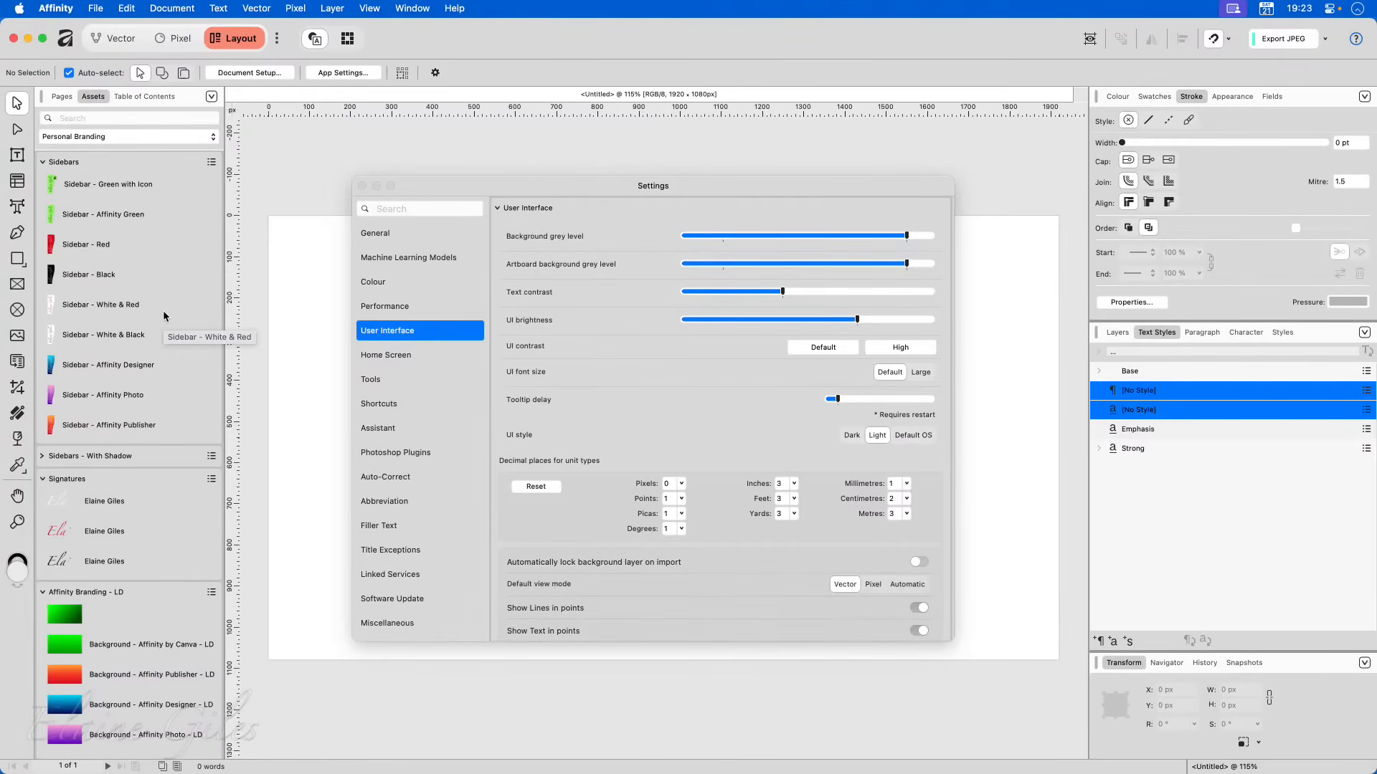
pyautogui.click(852, 436)
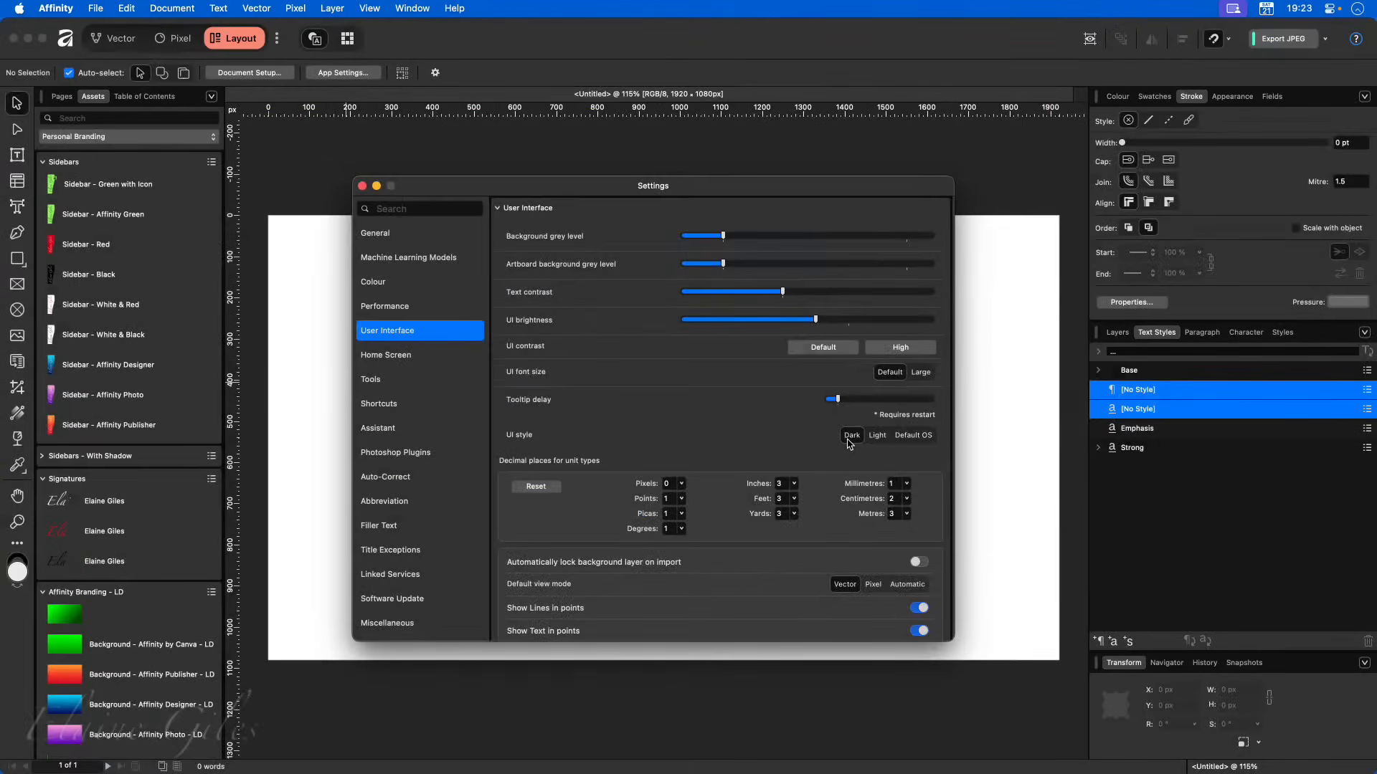
pyautogui.click(363, 186)
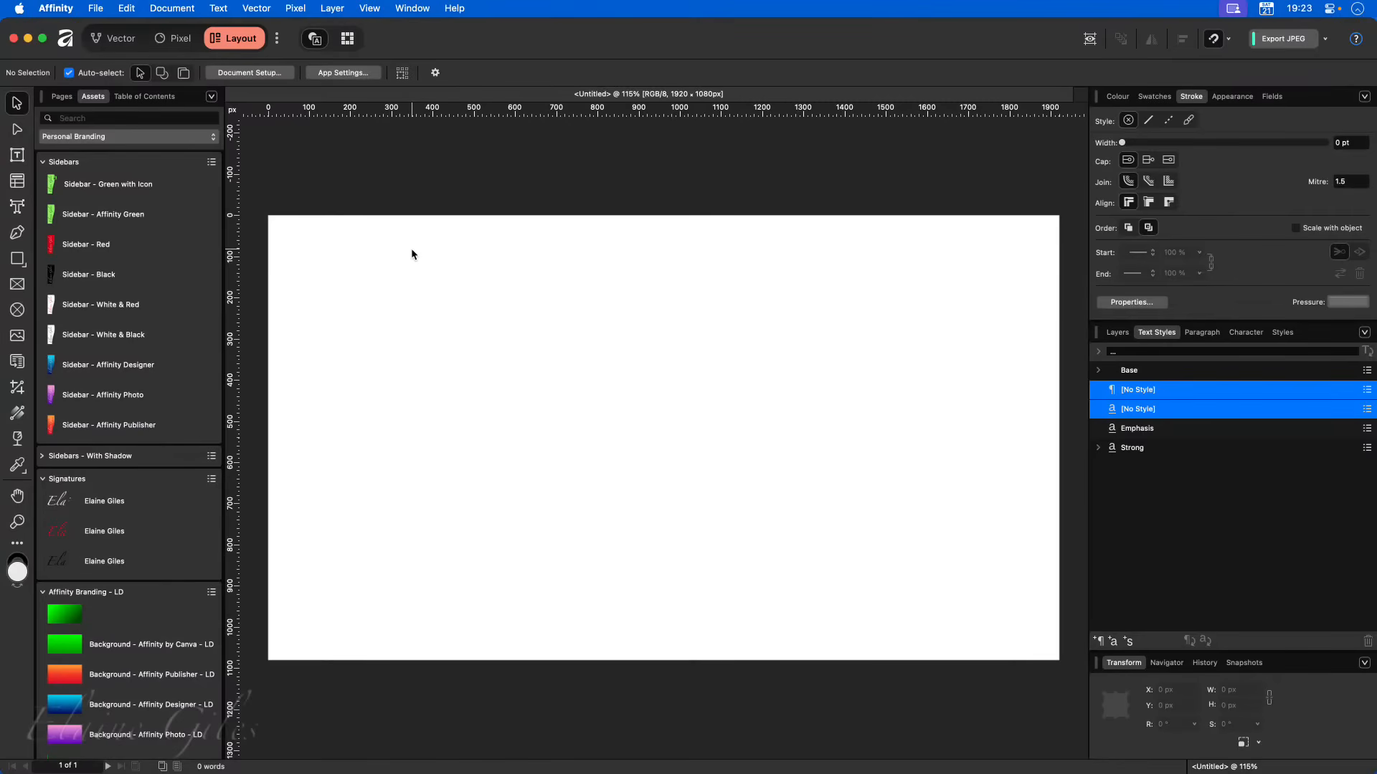
# - Switch to Affinity in the Windows 11 virtual machine and close its welcome window
pyautogui.hotkey('alt', 'space')
pyautogui.write('par')
pyautogui.press('Return')
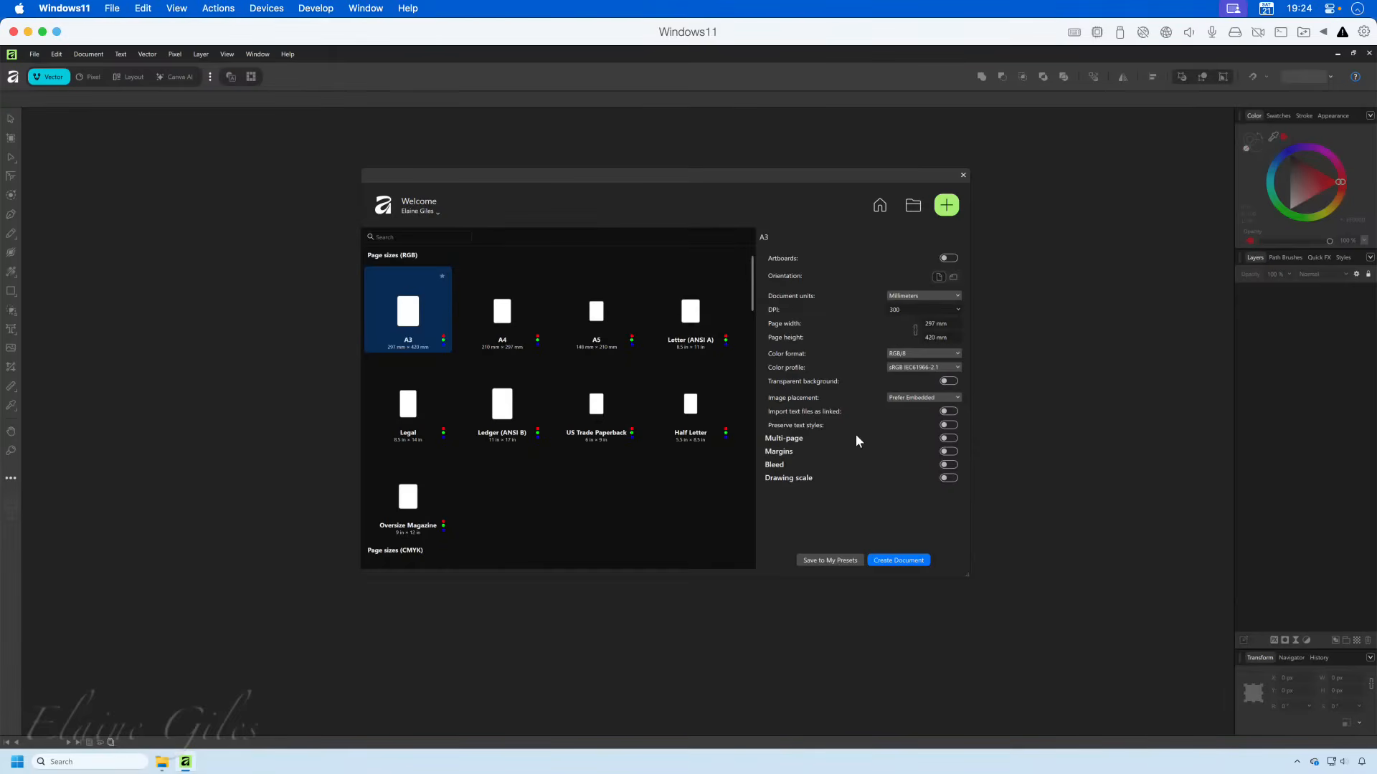
pyautogui.click(962, 176)
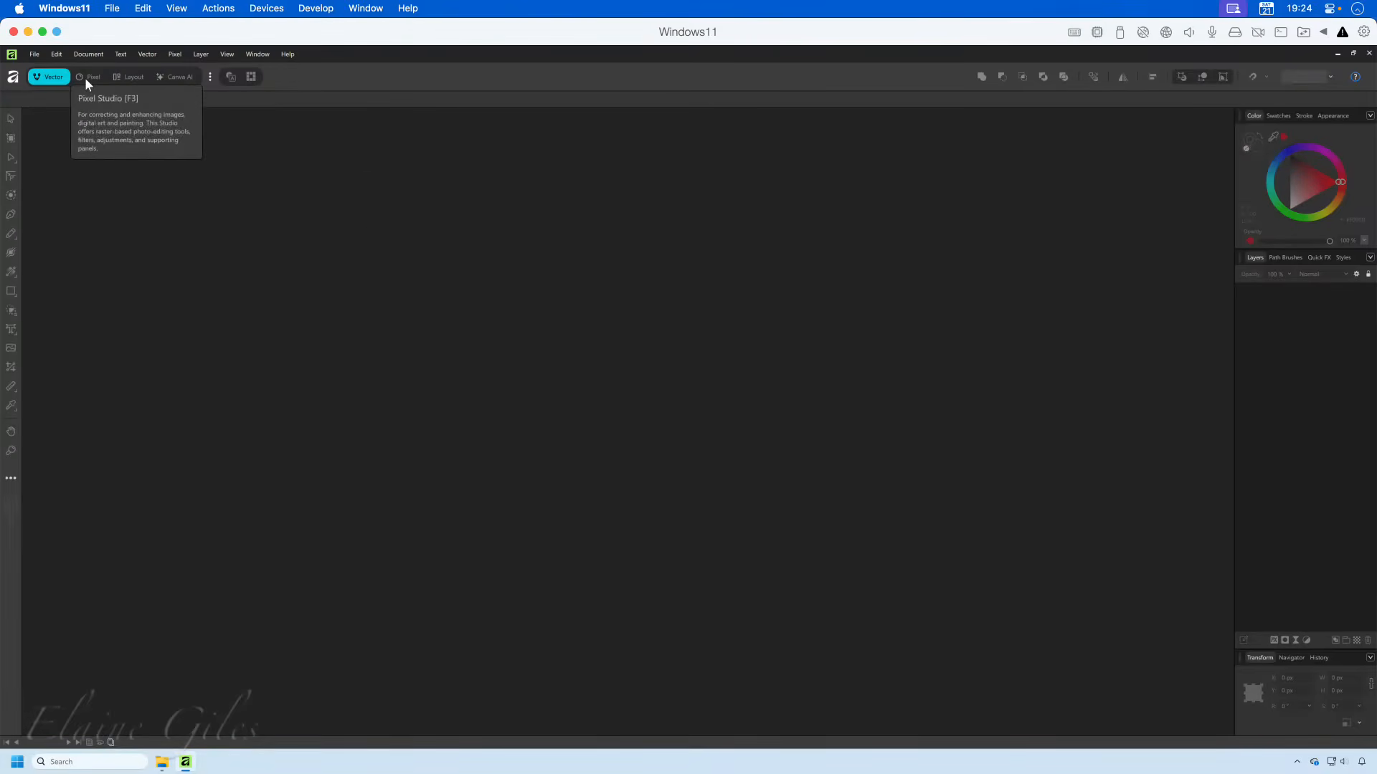
# - Open the User Interface section of the application settings and set the UI style to Light
pyautogui.click(56, 55)
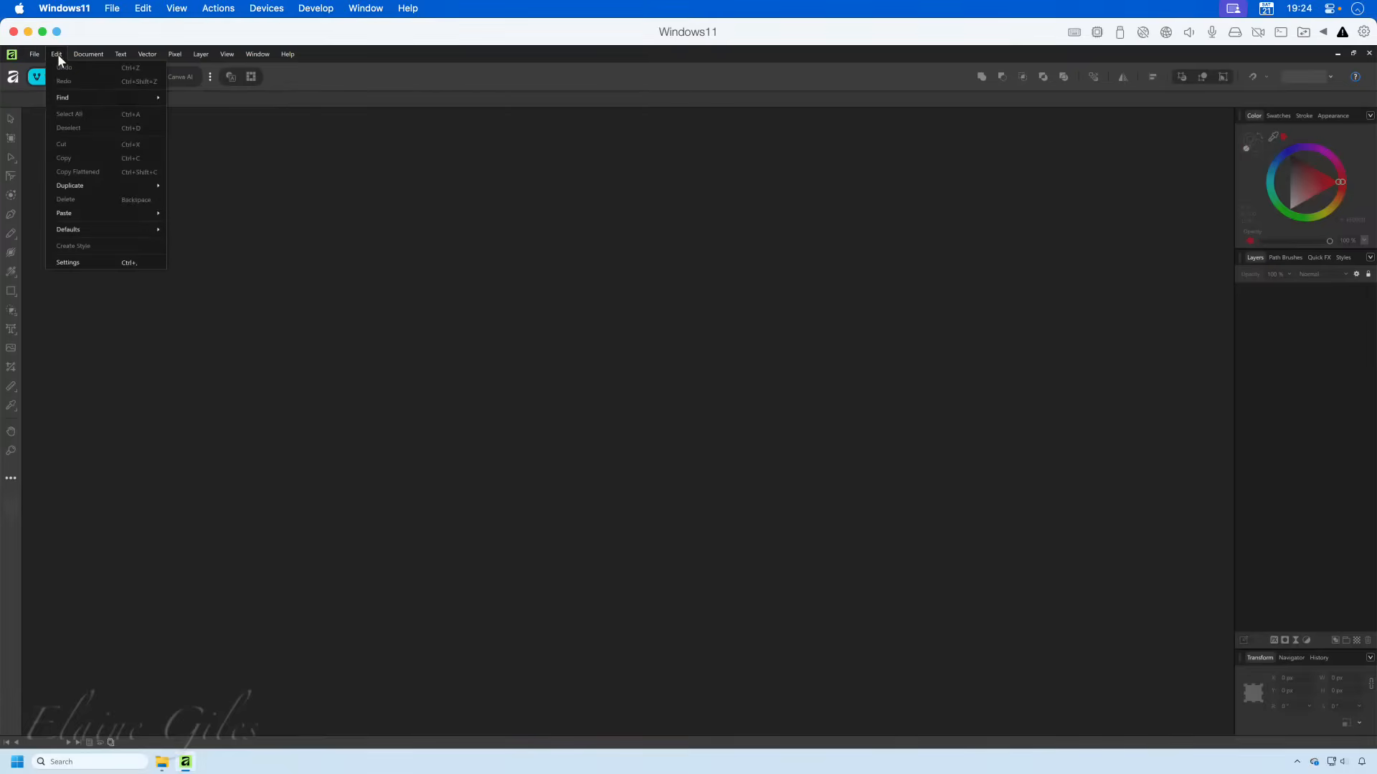
pyautogui.click(128, 263)
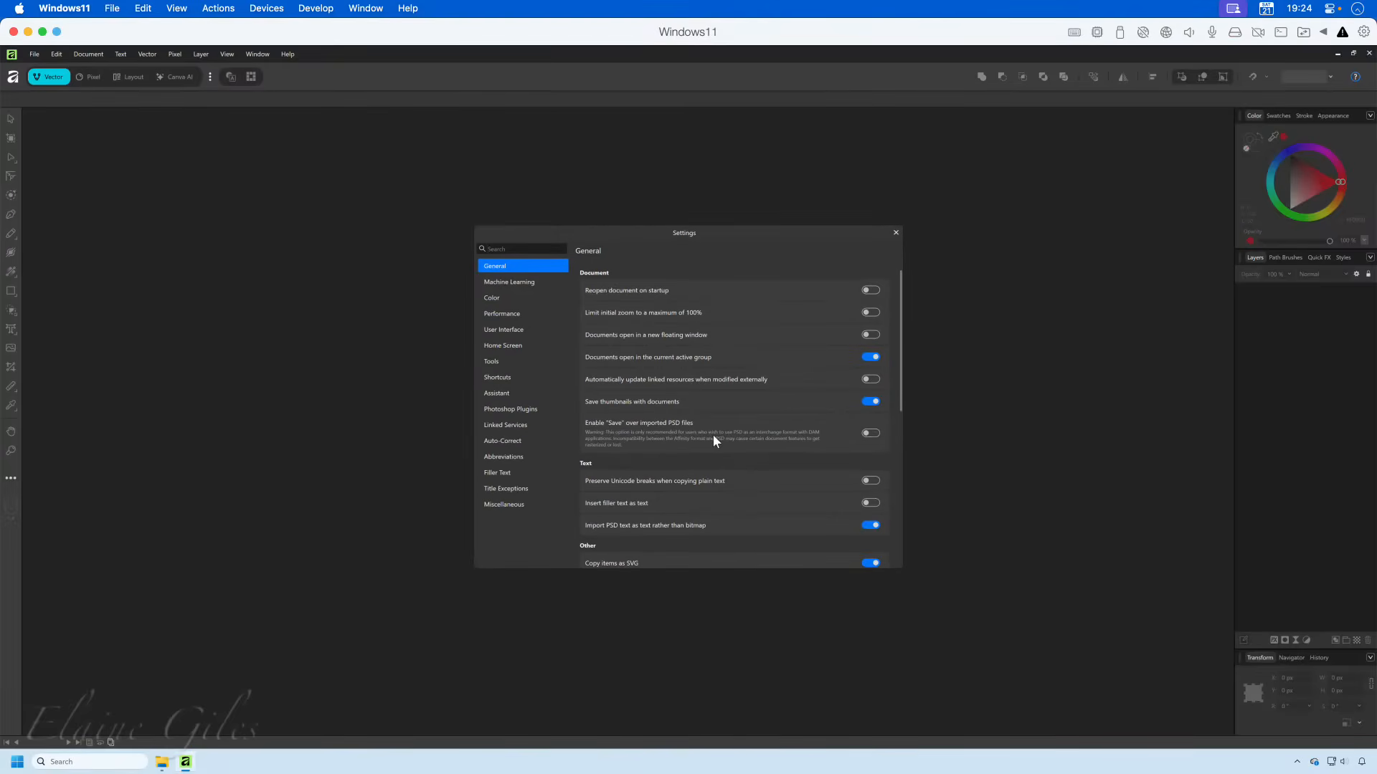
pyautogui.click(532, 332)
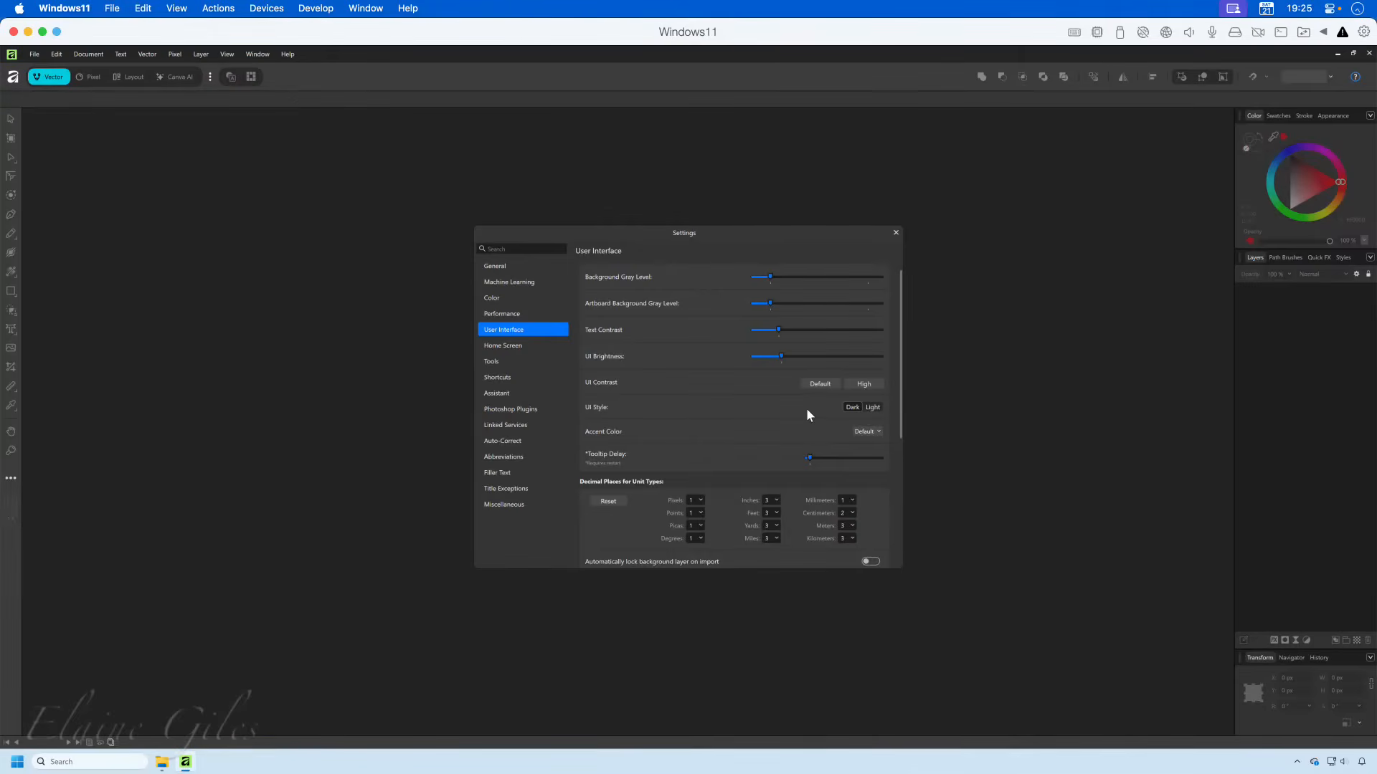
pyautogui.click(873, 409)
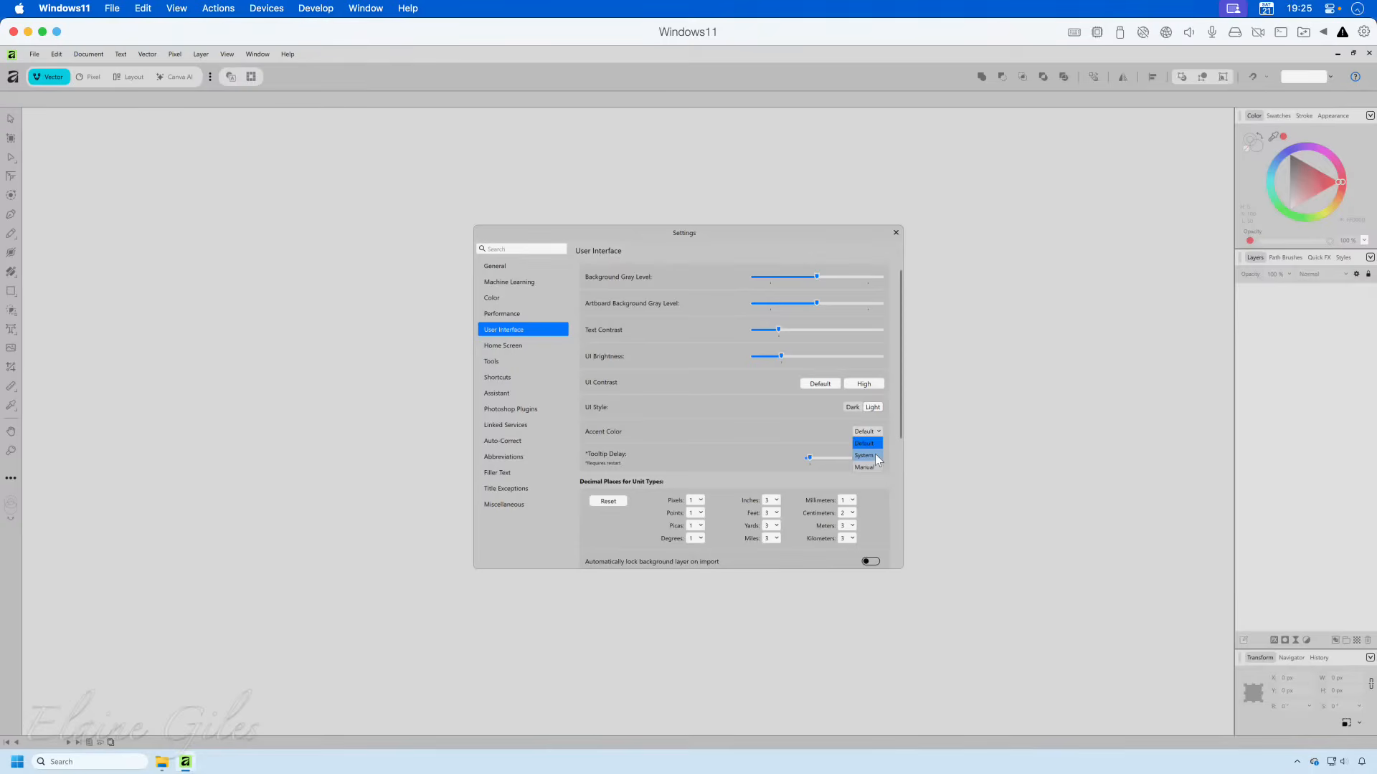
# - Try the System accent color, switch it to Manual and set the custom color to red 0, green 255, blue 255
pyautogui.click(875, 455)
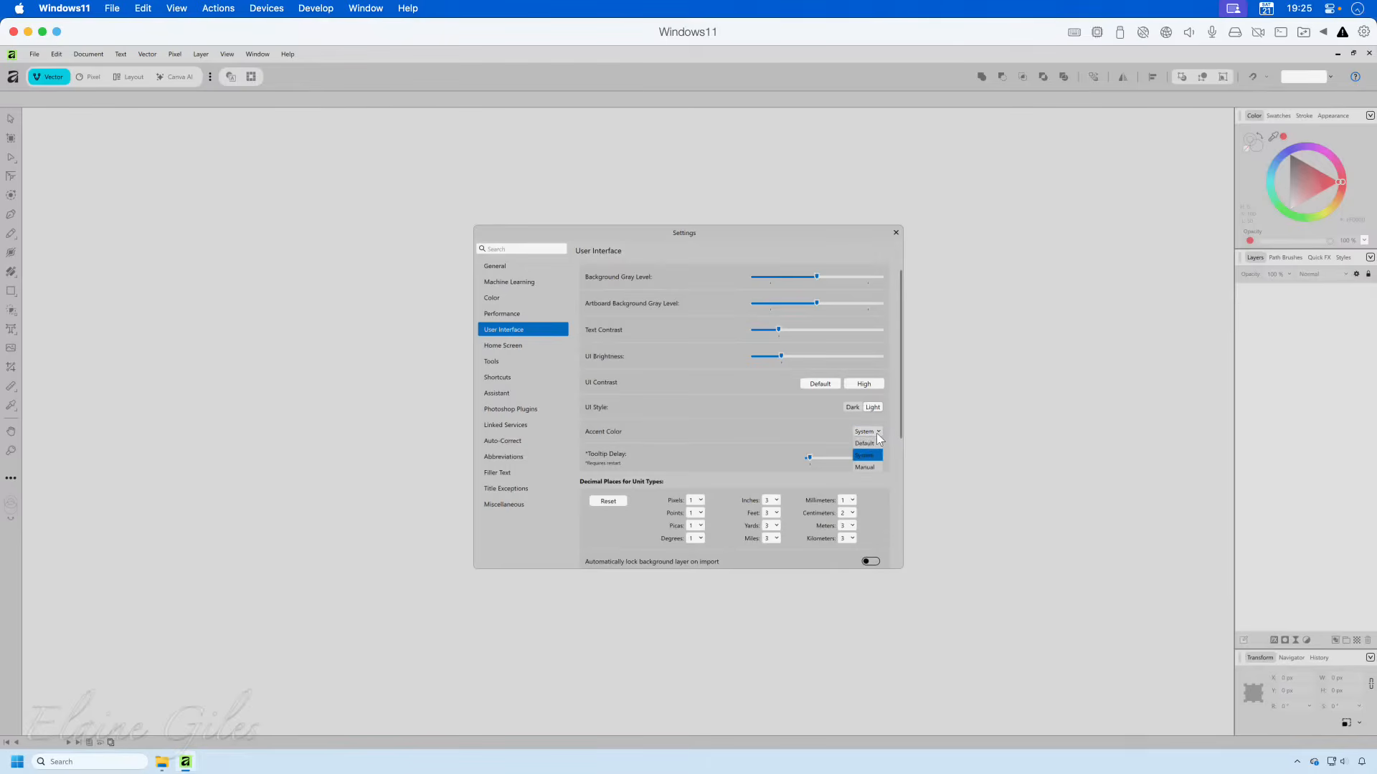
pyautogui.click(875, 466)
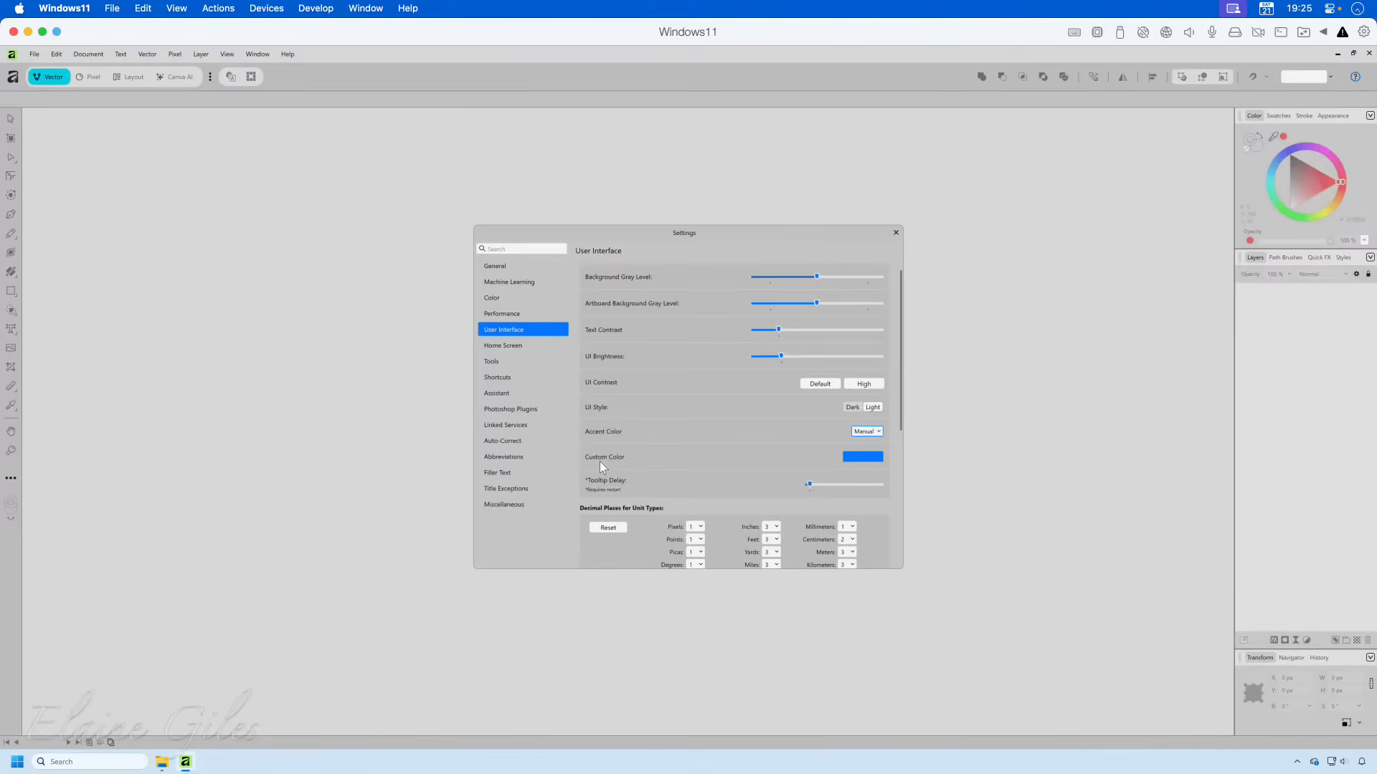
pyautogui.click(851, 459)
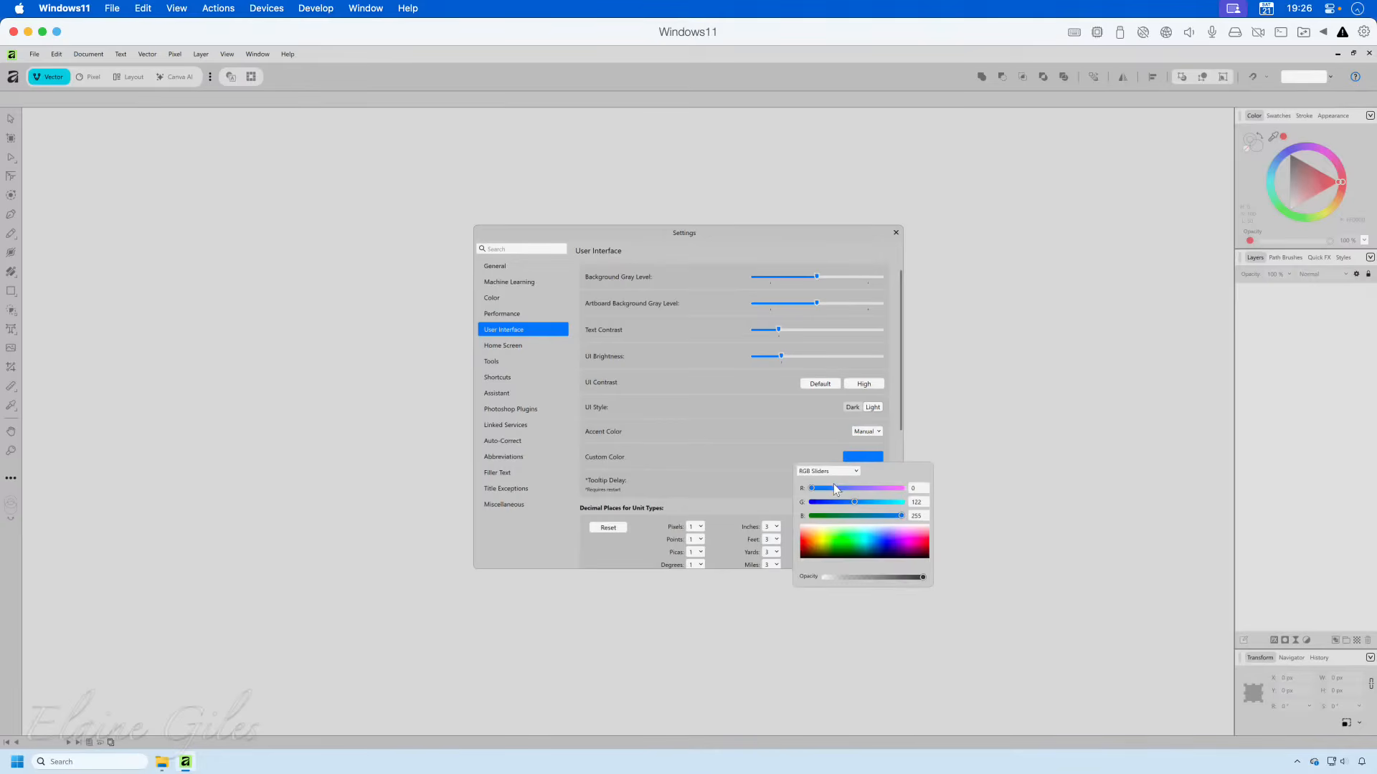
pyautogui.moveTo(867, 489); pyautogui.dragTo(901, 494)
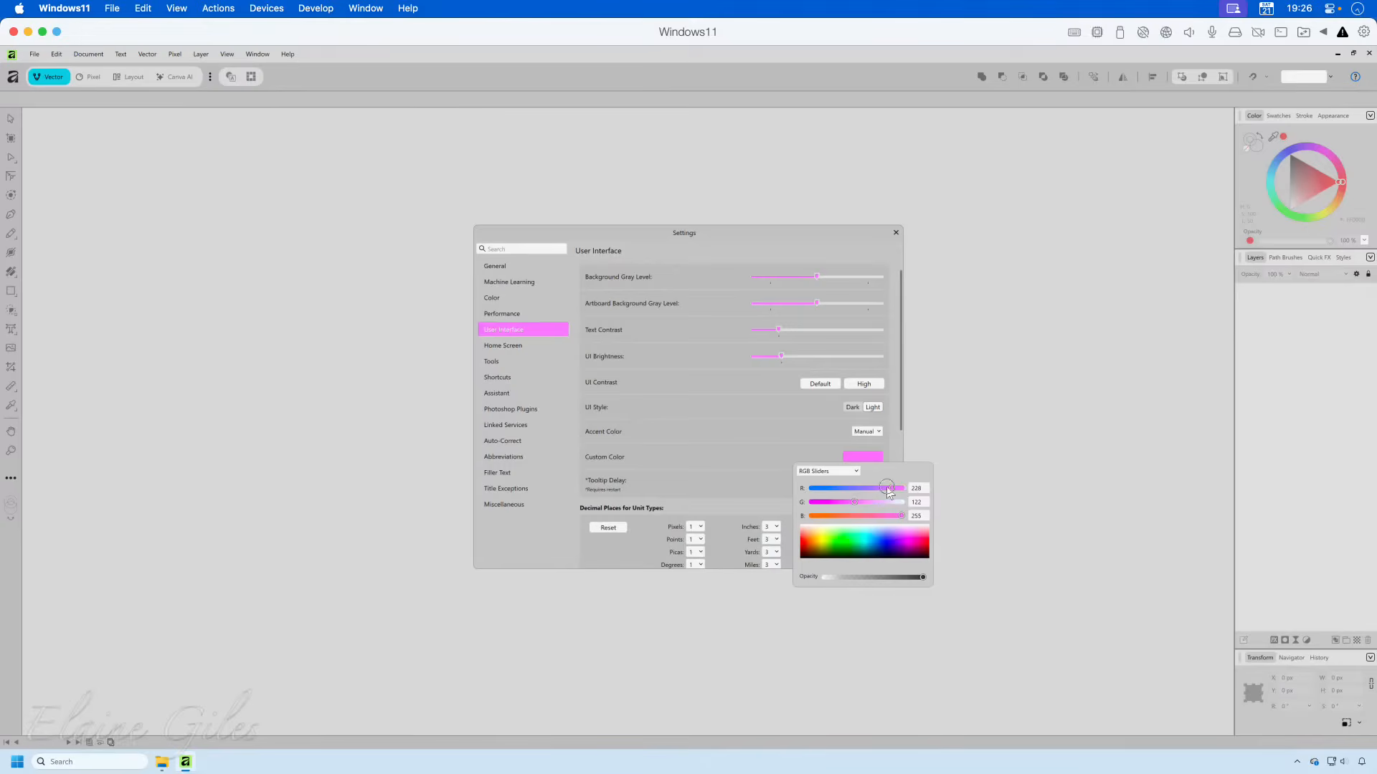
pyautogui.moveTo(899, 488); pyautogui.dragTo(798, 493)
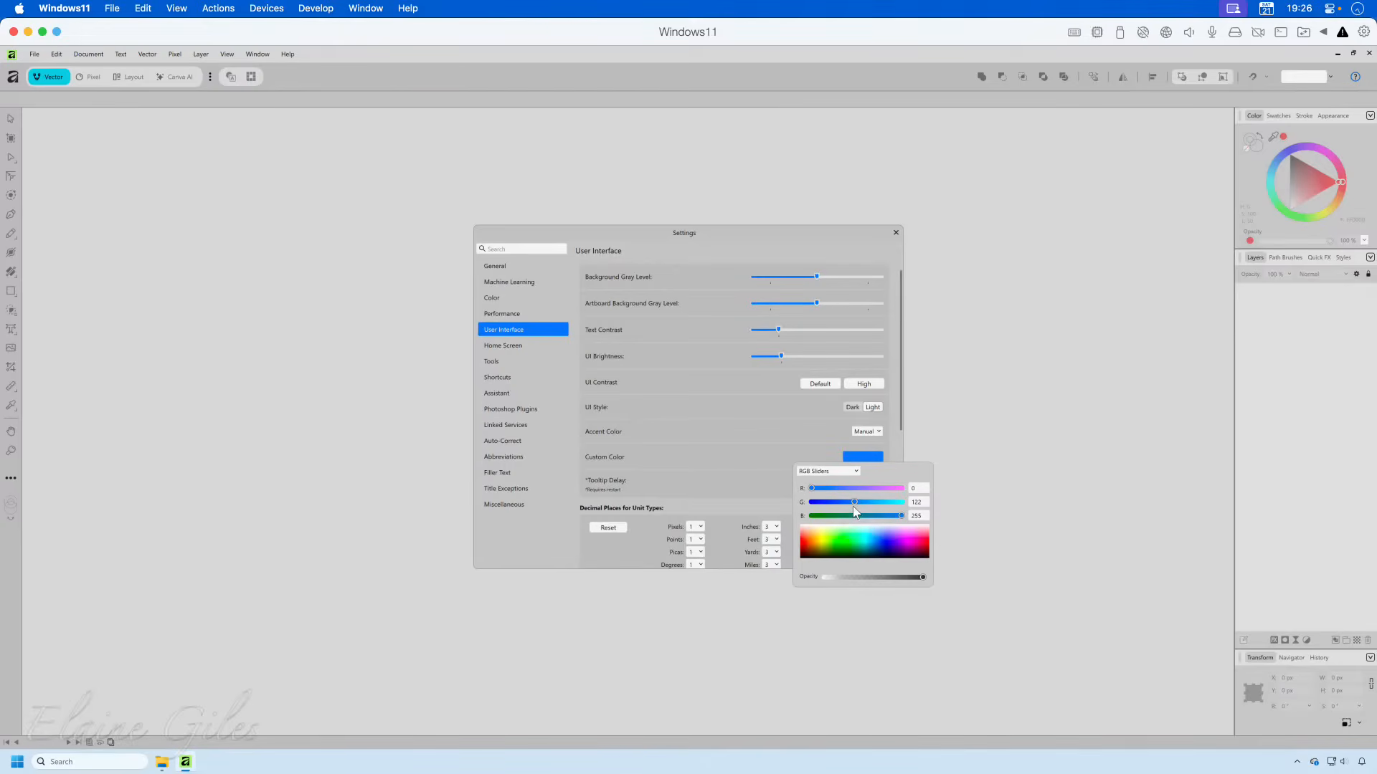
pyautogui.moveTo(853, 501); pyautogui.dragTo(905, 505)
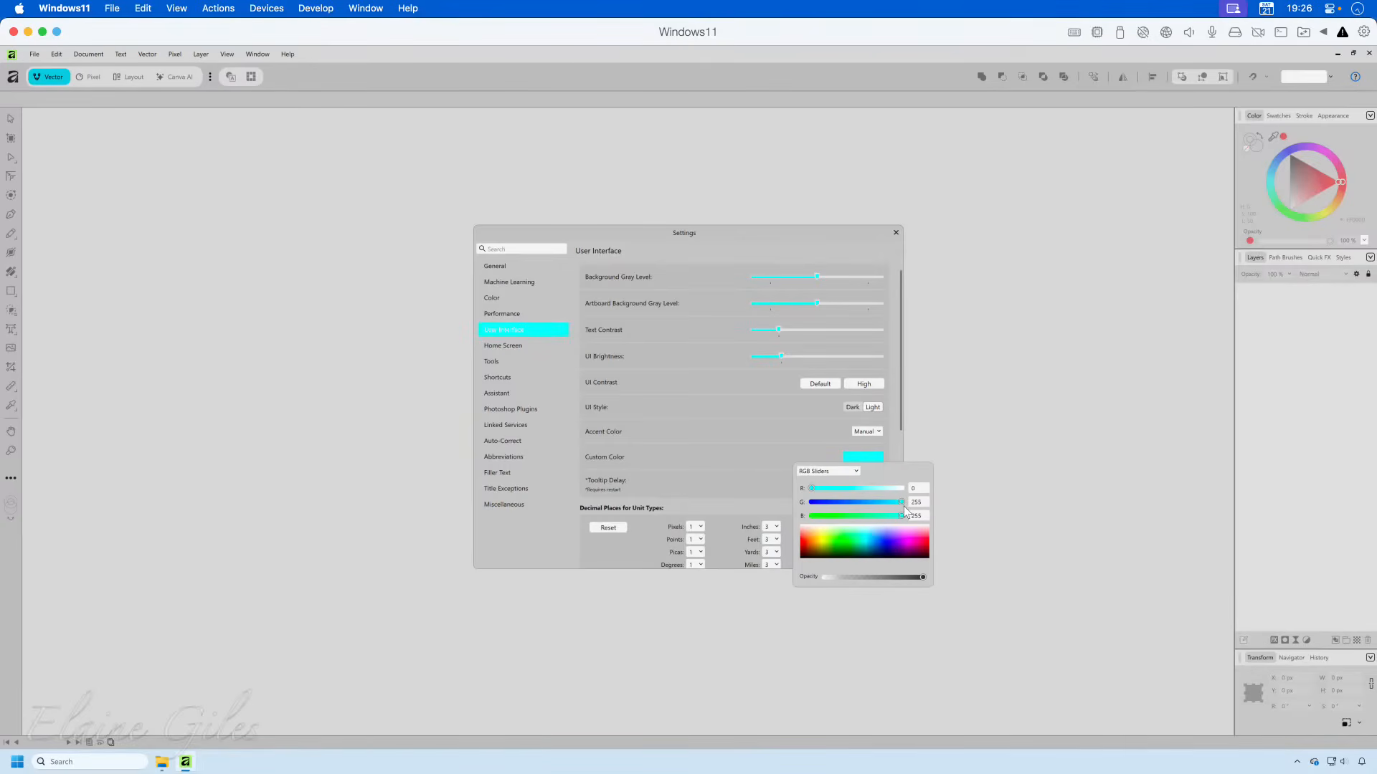
# - Set the custom accent color to red 0, green 122, blue 245 and close the color picker
pyautogui.moveTo(901, 515); pyautogui.dragTo(849, 515)
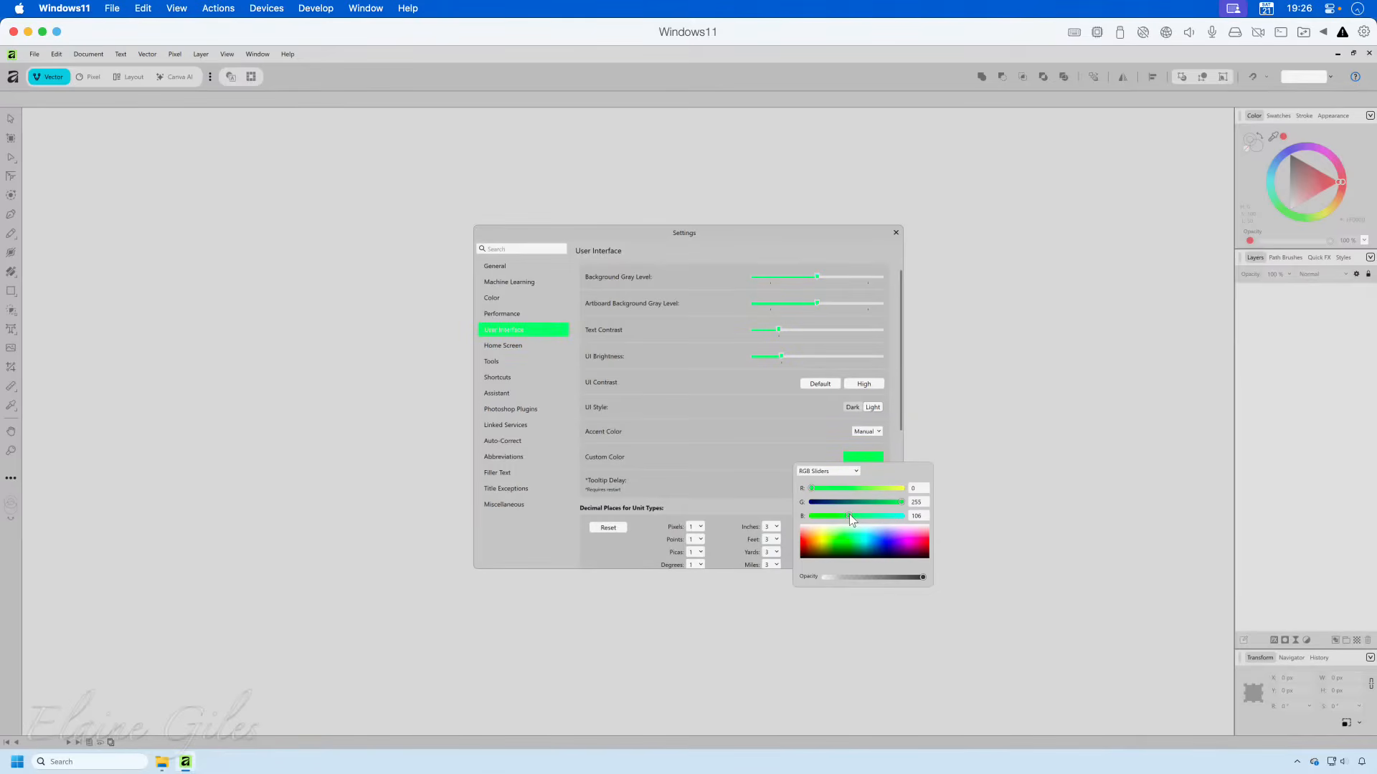
pyautogui.click(914, 488)
pyautogui.click(917, 503)
pyautogui.write('122')
pyautogui.press('Tab')
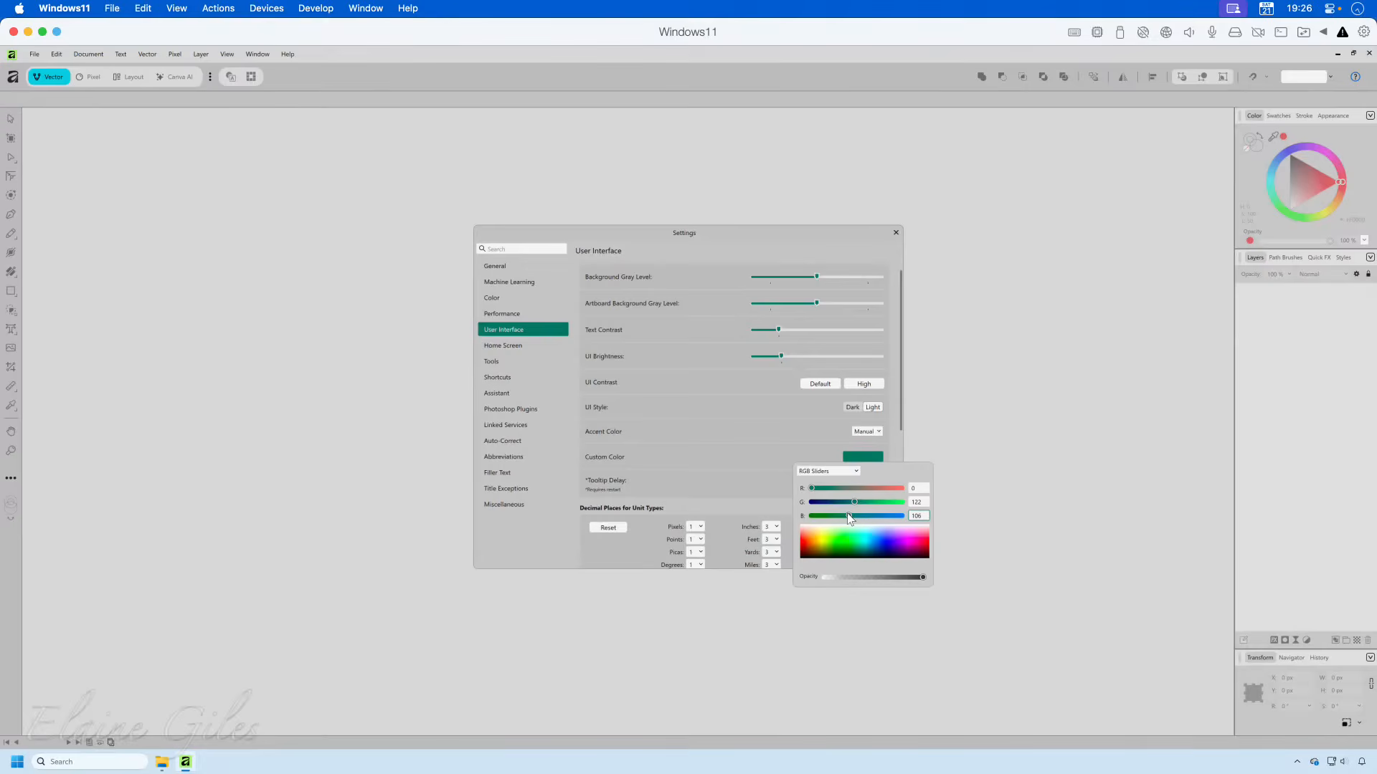
pyautogui.moveTo(845, 516); pyautogui.dragTo(900, 520)
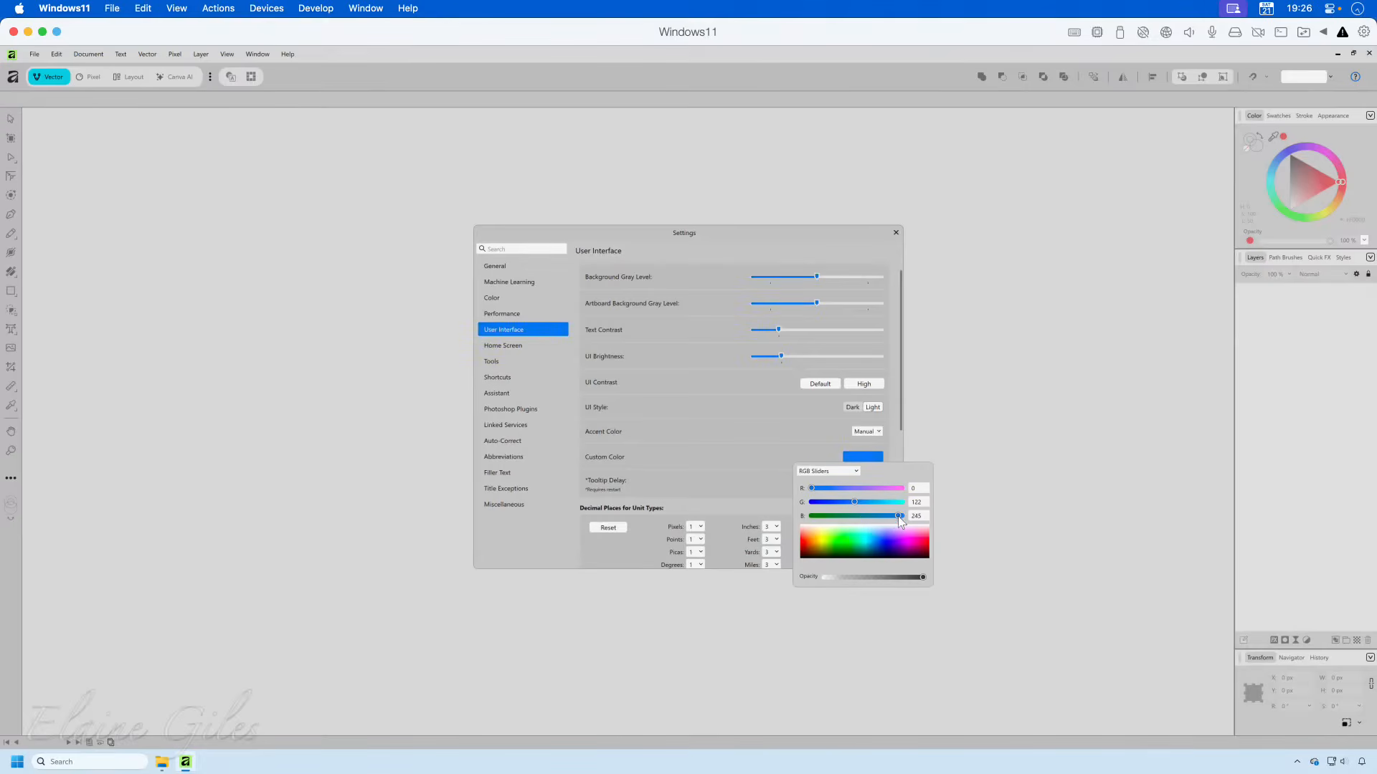
pyautogui.click(725, 471)
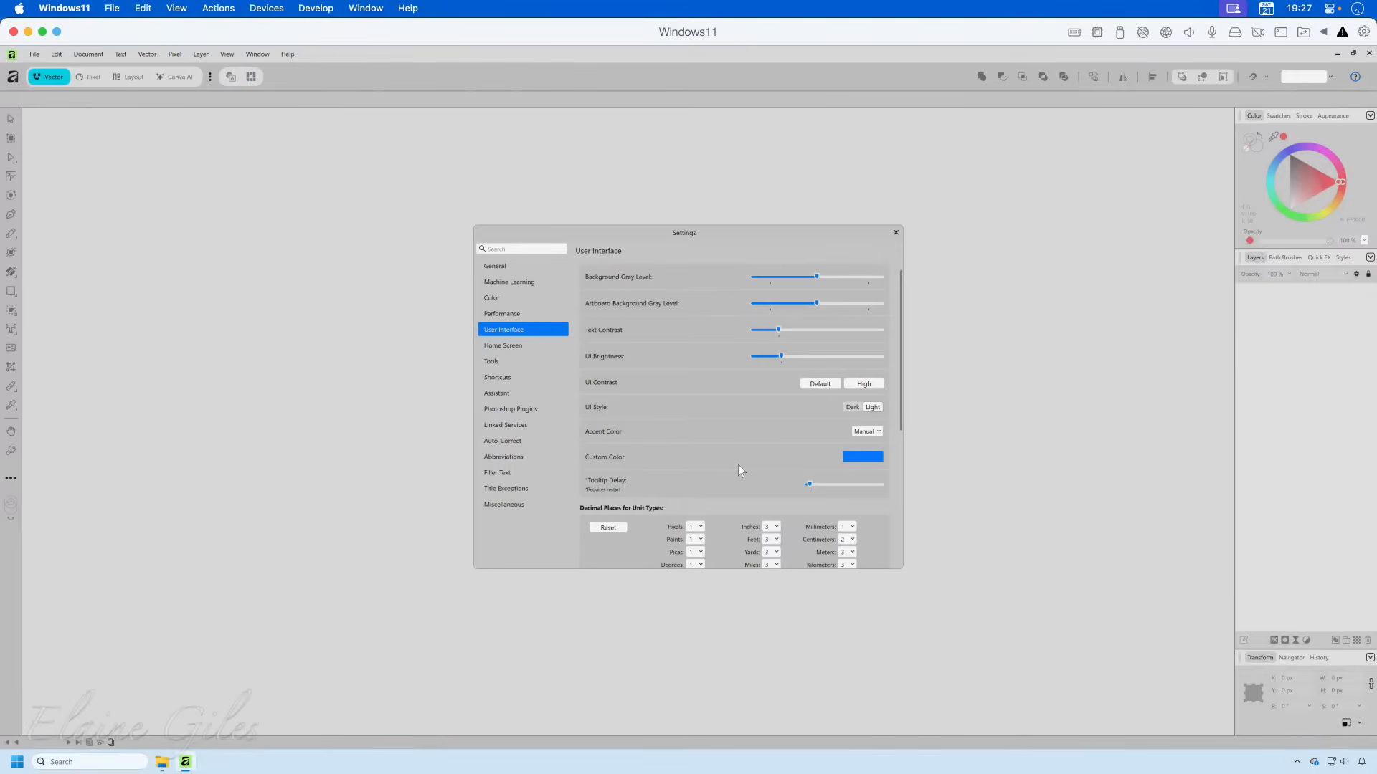
# - Restore the Dark UI style and close the settings, returning to the Untitled document in Affinity on macOS
pyautogui.click(855, 406)
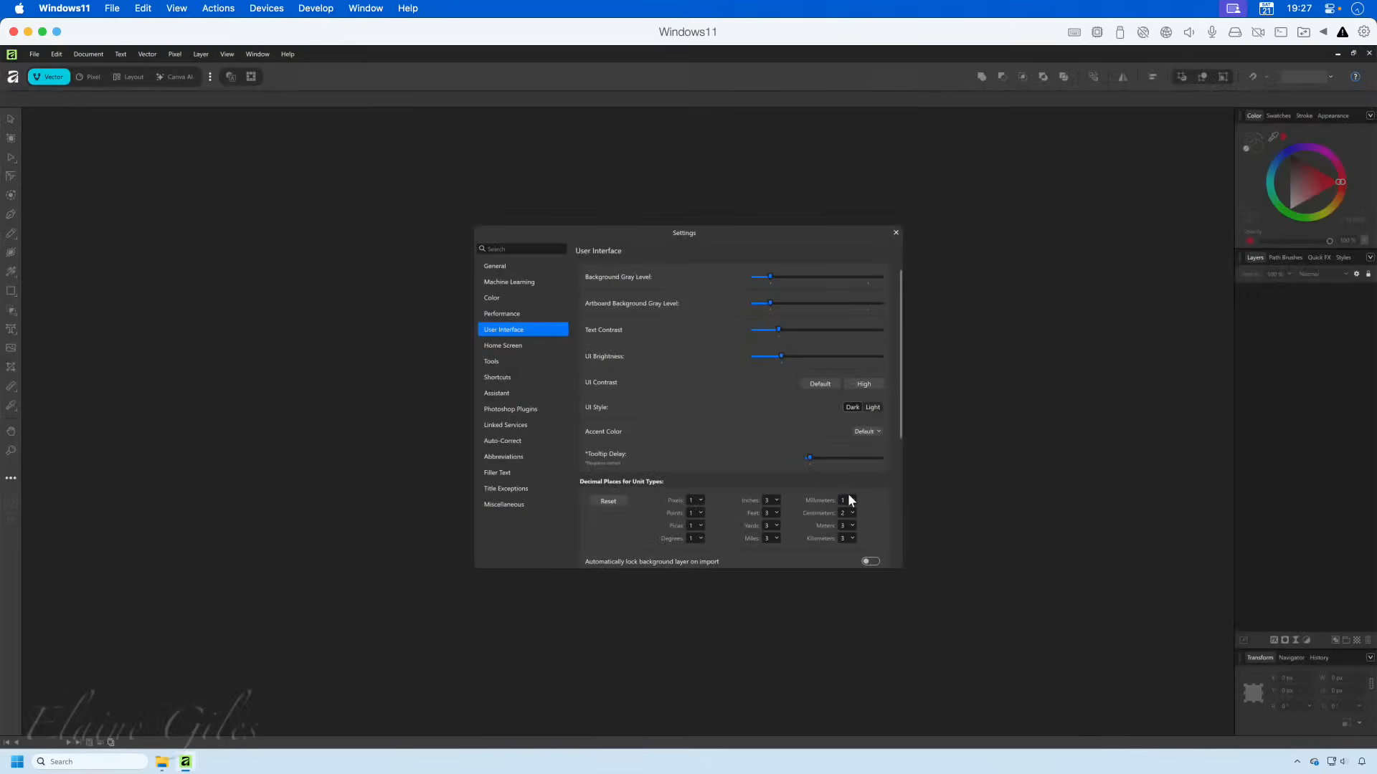
pyautogui.click(894, 234)
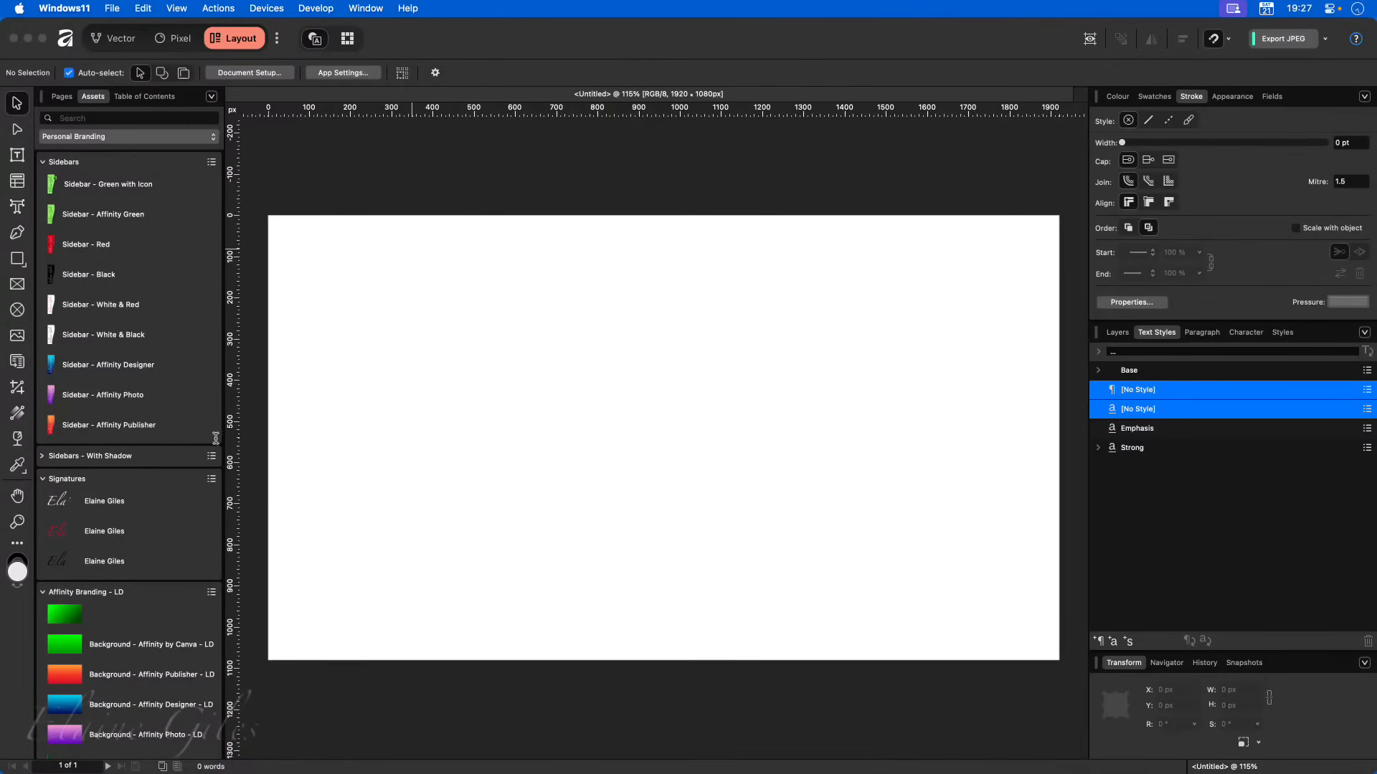
pyautogui.click(596, 407)
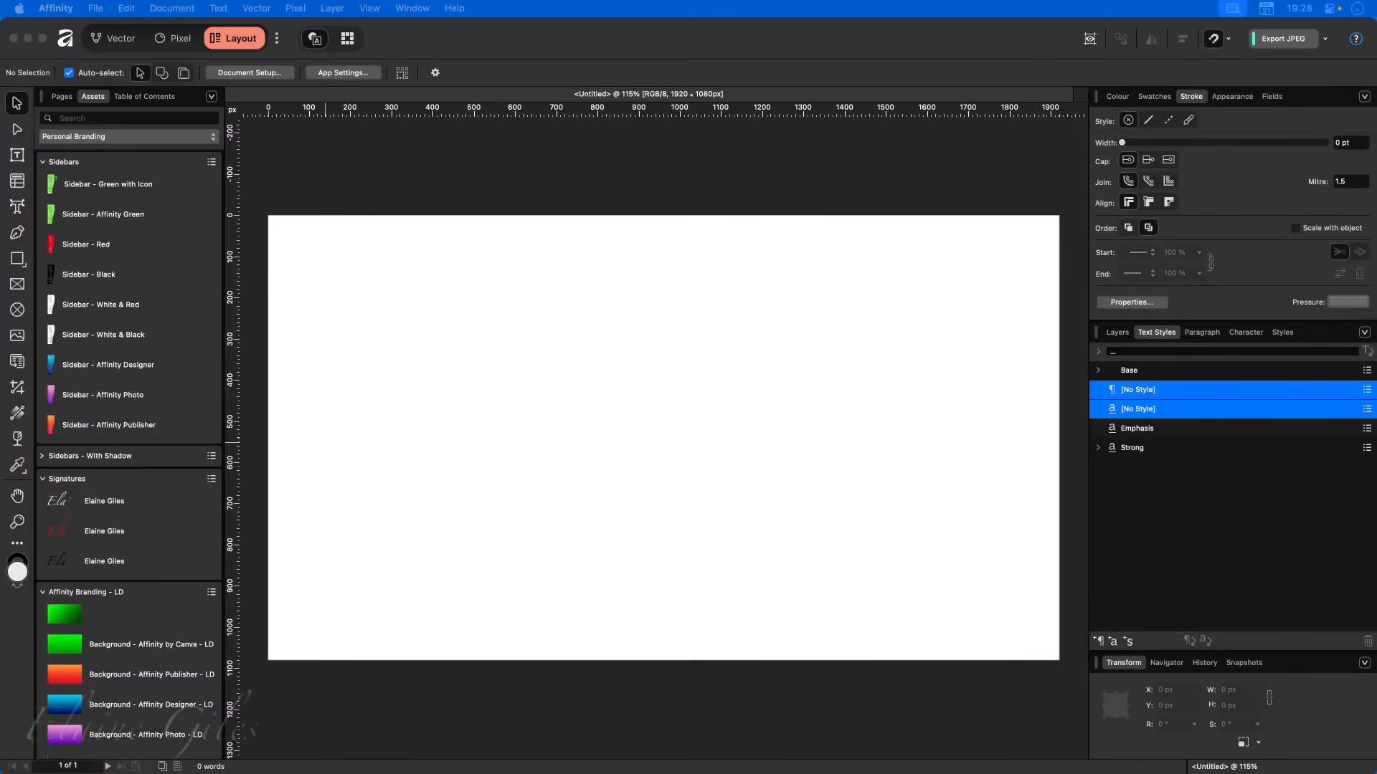
# - Open analogicus-ferris-wheel-4792152.jpg as a new document, check the Untitled document and close it
pyautogui.moveTo(109, 185); pyautogui.dragTo(470, 163)
pyautogui.click(495, 141)
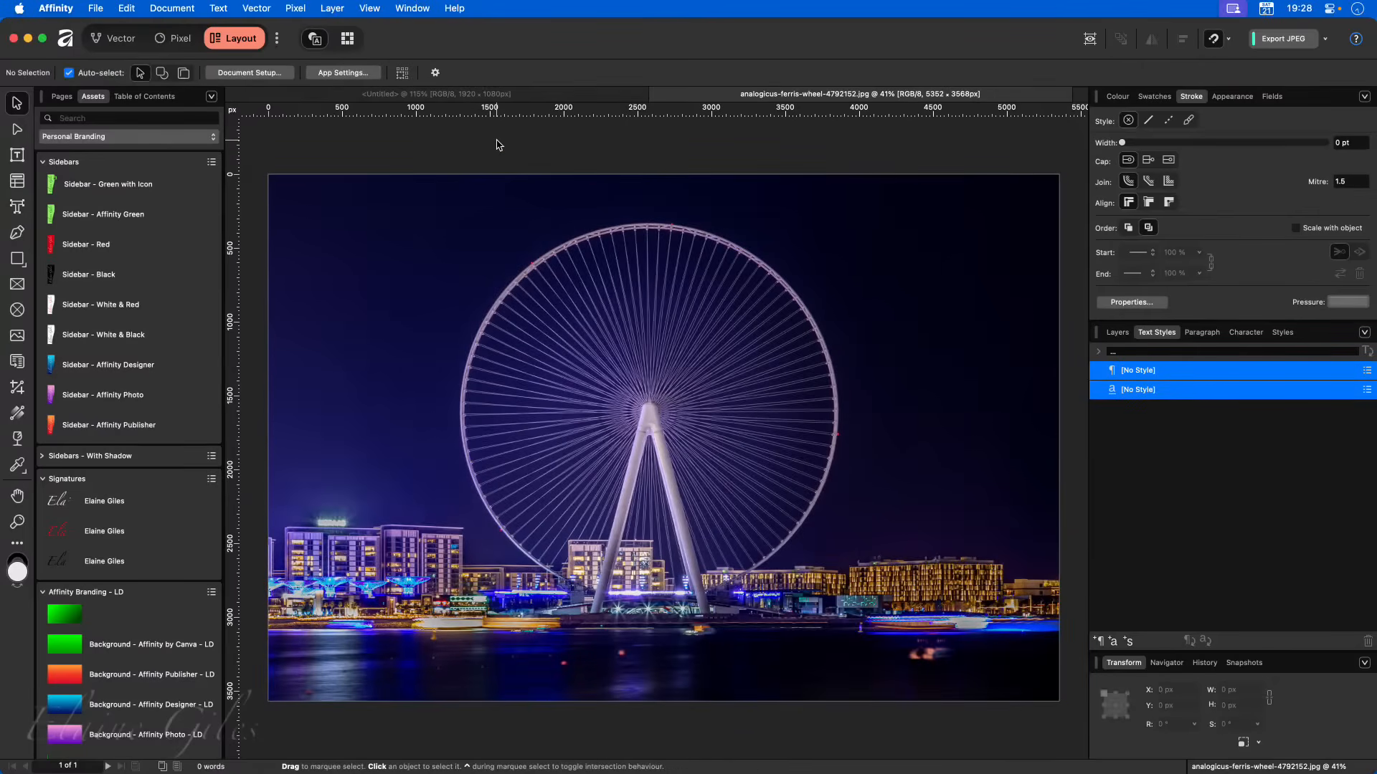
pyautogui.click(560, 91)
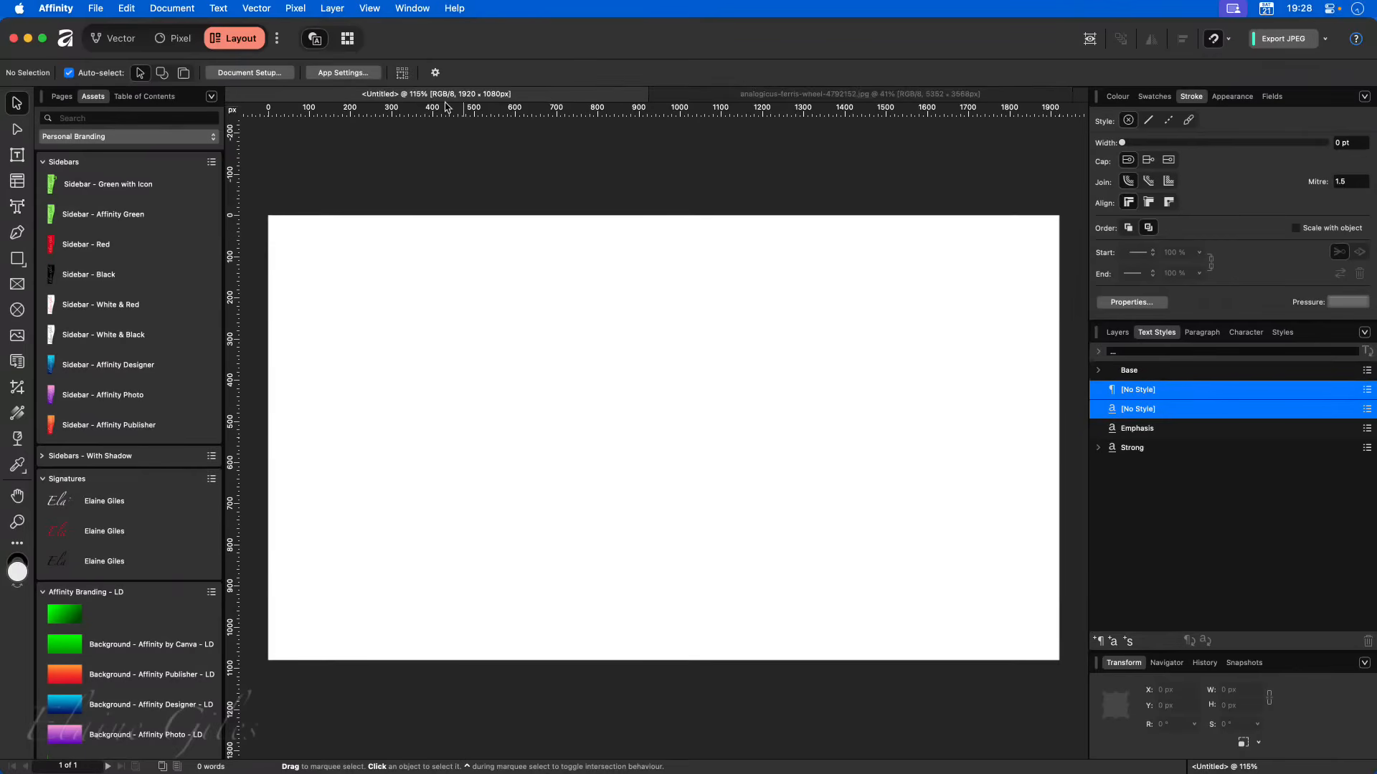
pyautogui.click(233, 94)
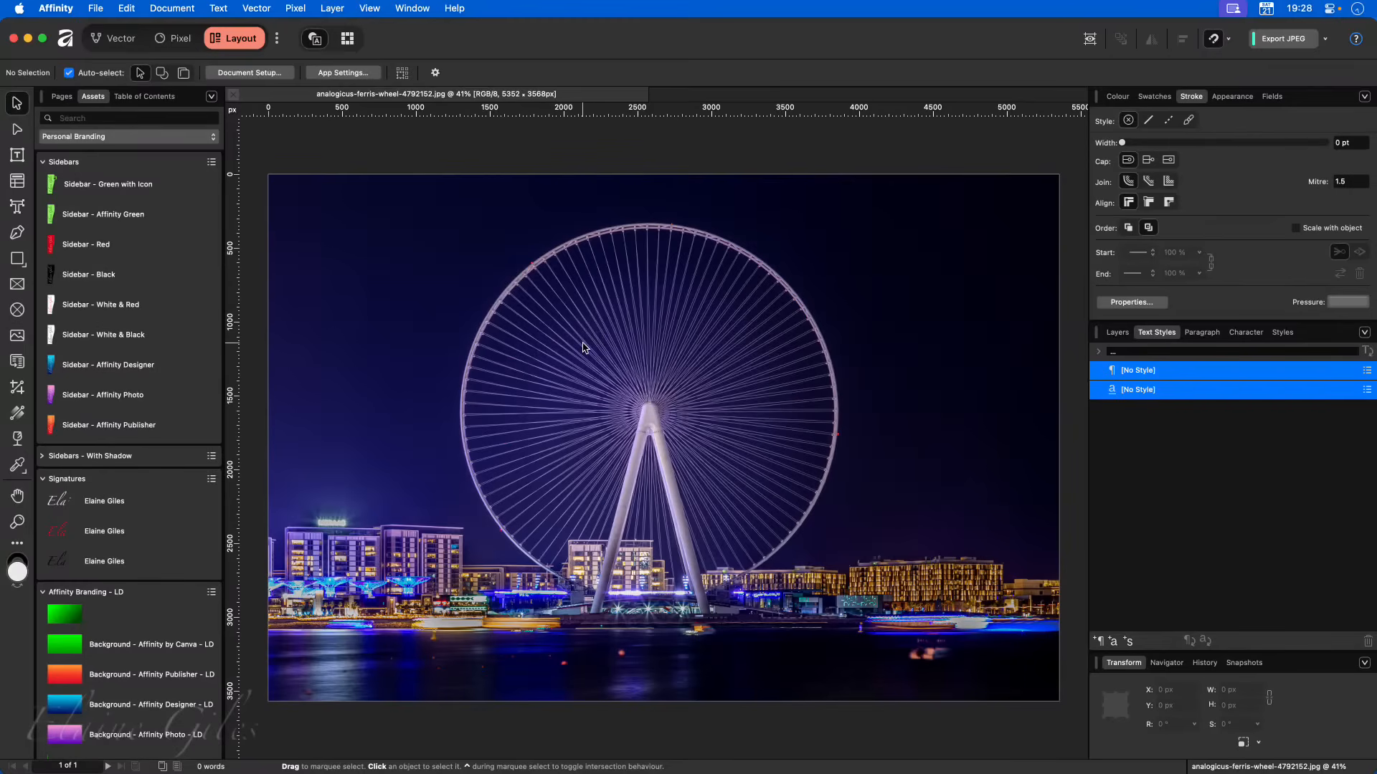
# - Check the Distort filters with nothing selected, select the photo's Background layer and switch to the Pixel studio
pyautogui.click(300, 6)
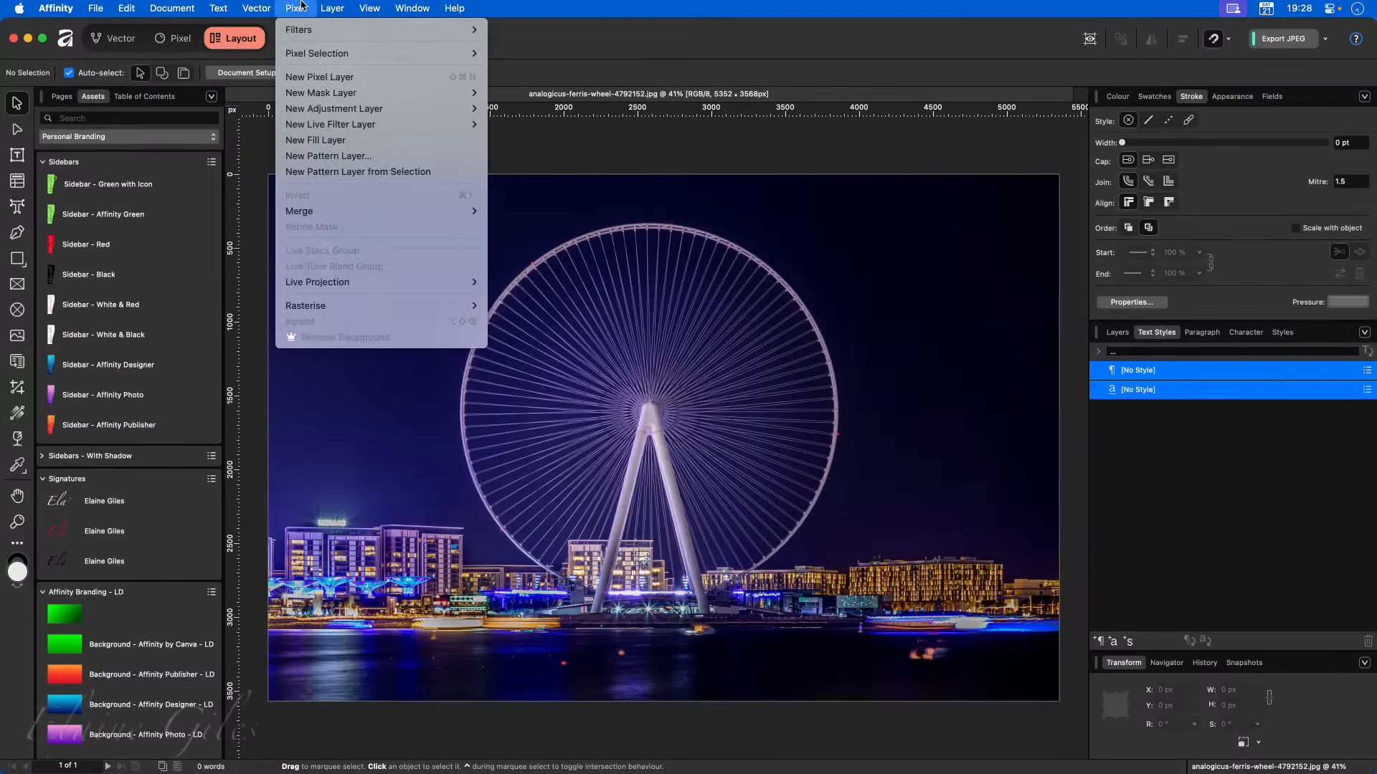
pyautogui.moveTo(308, 36)
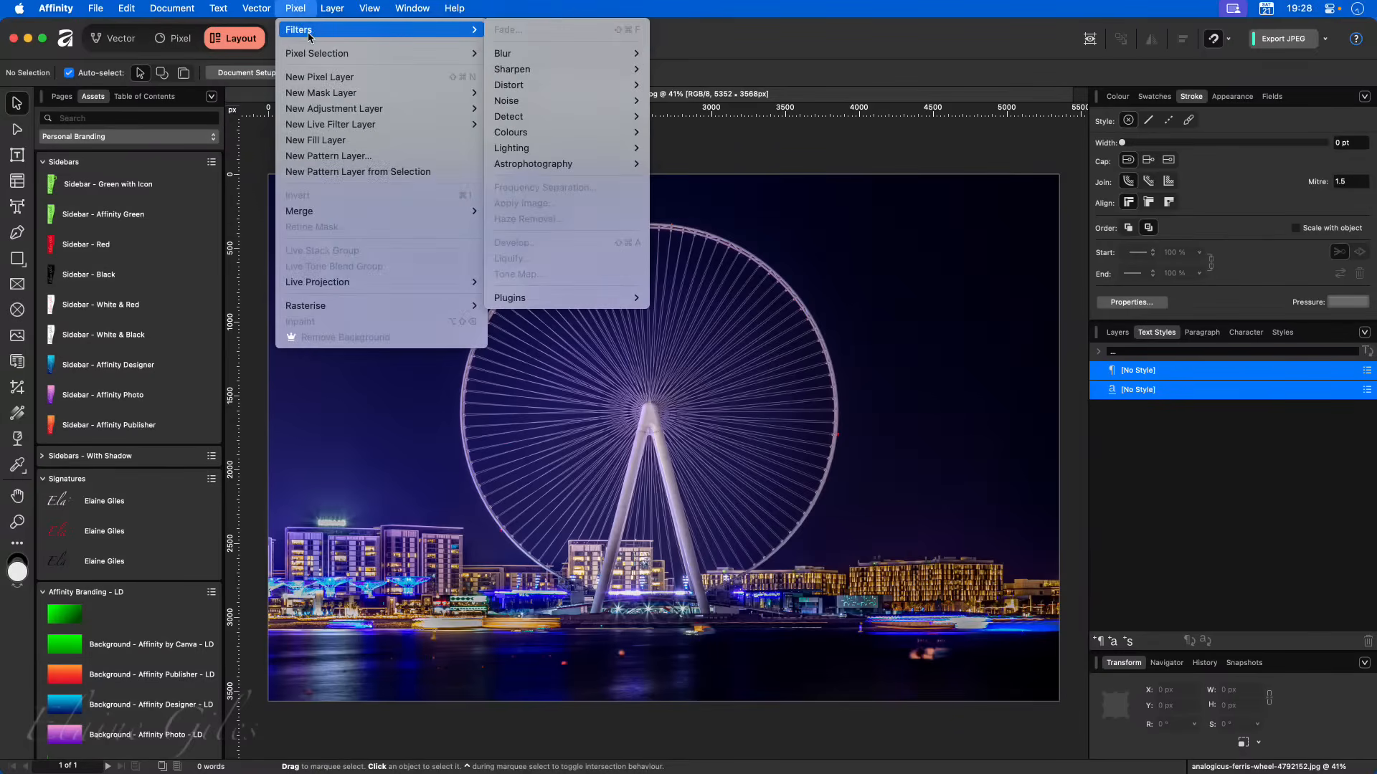
pyautogui.moveTo(560, 91)
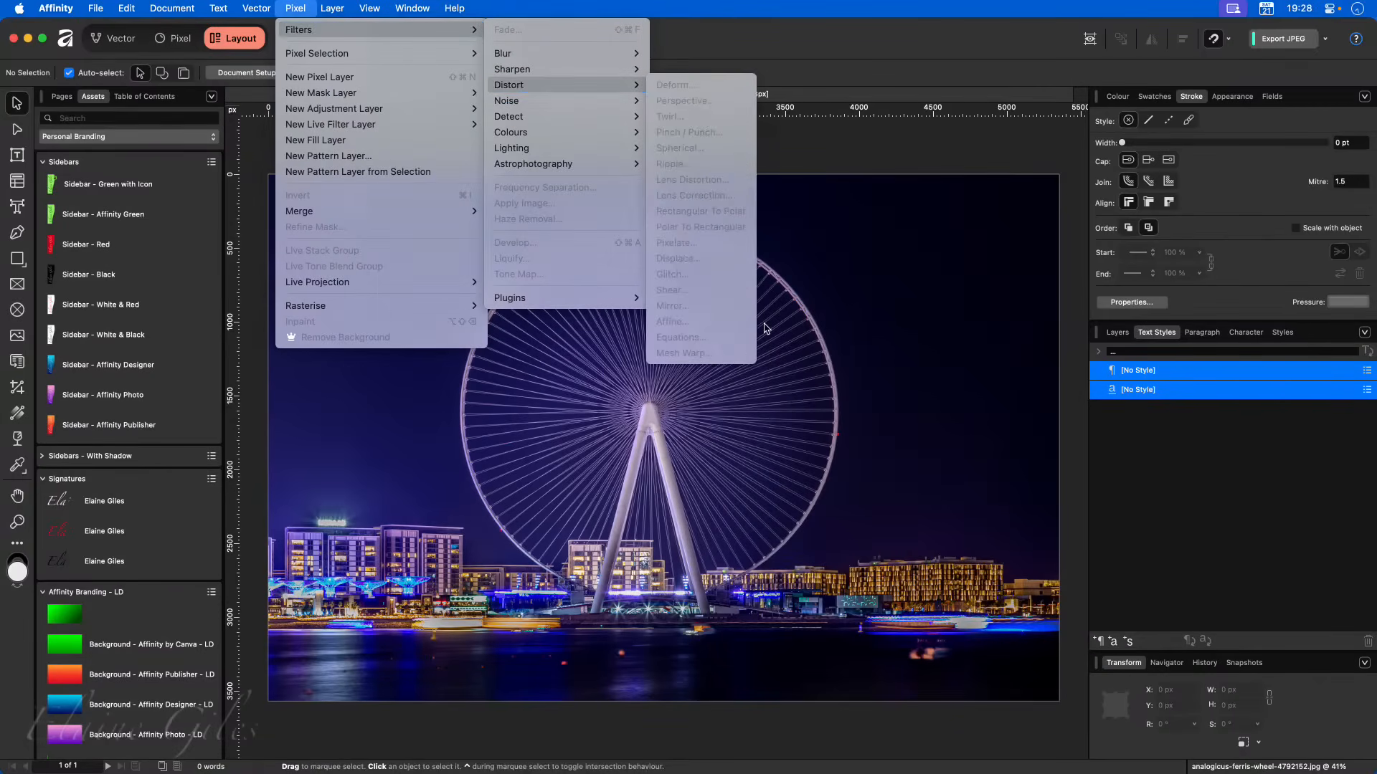
pyautogui.click(1124, 338)
pyautogui.click(1117, 333)
pyautogui.click(1155, 376)
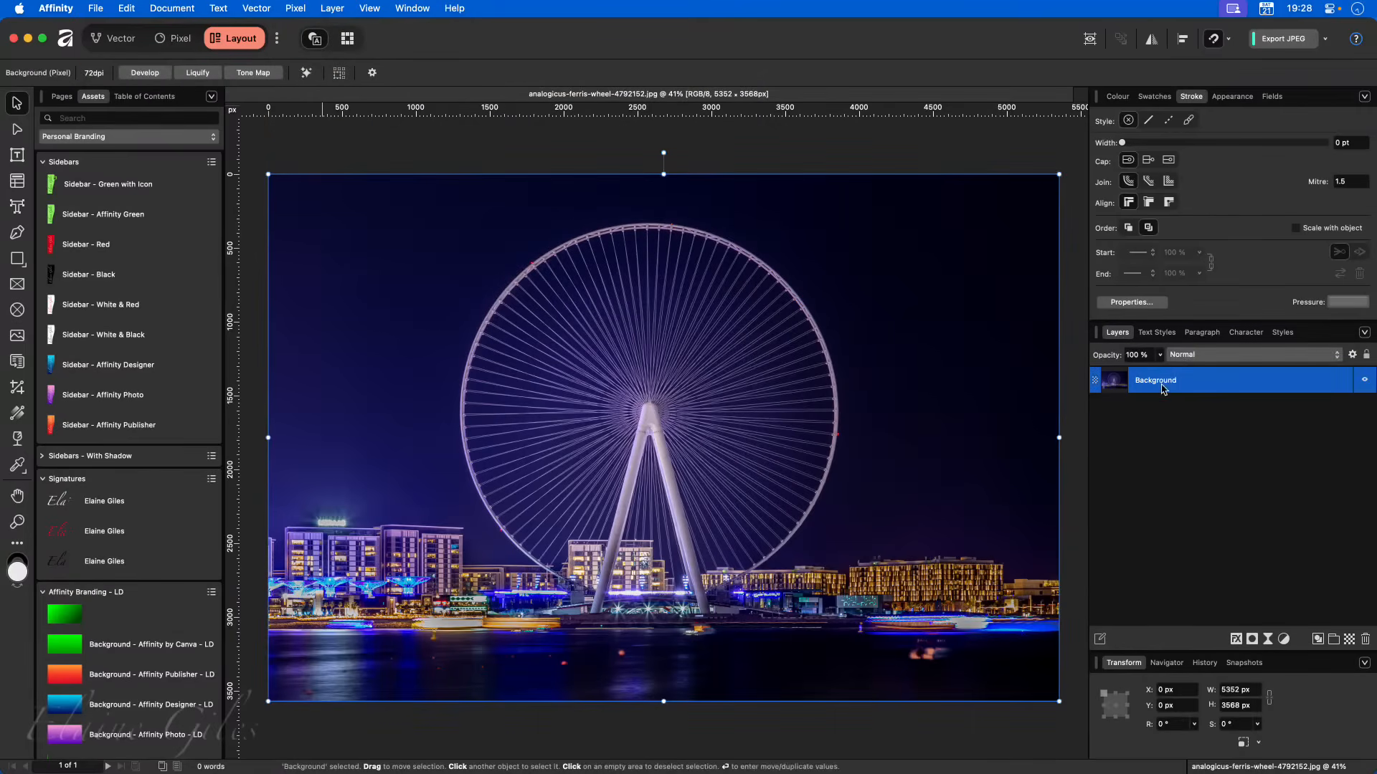
pyautogui.click(180, 40)
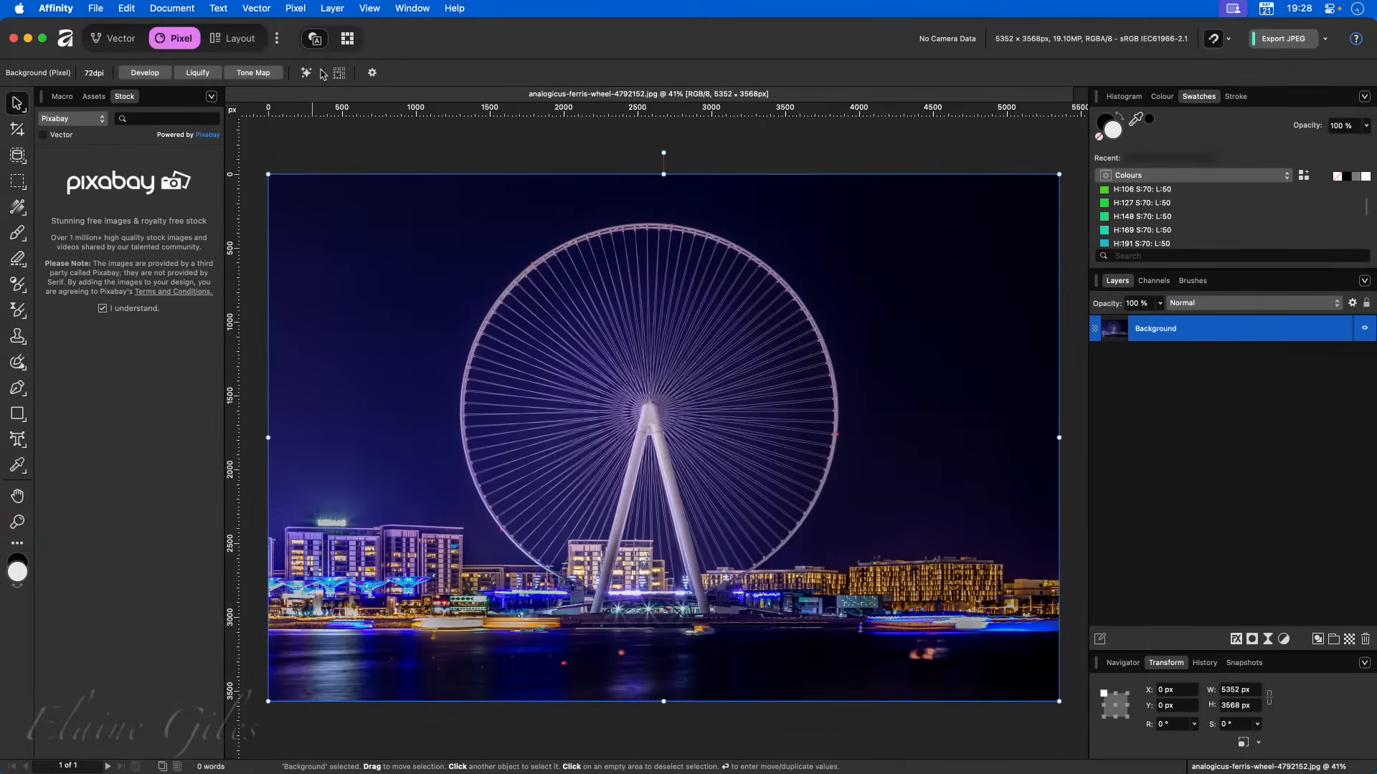
# - Review the regular Distort filters and add a live Glitch filter to the Background layer
pyautogui.click(295, 8)
pyautogui.moveTo(321, 32)
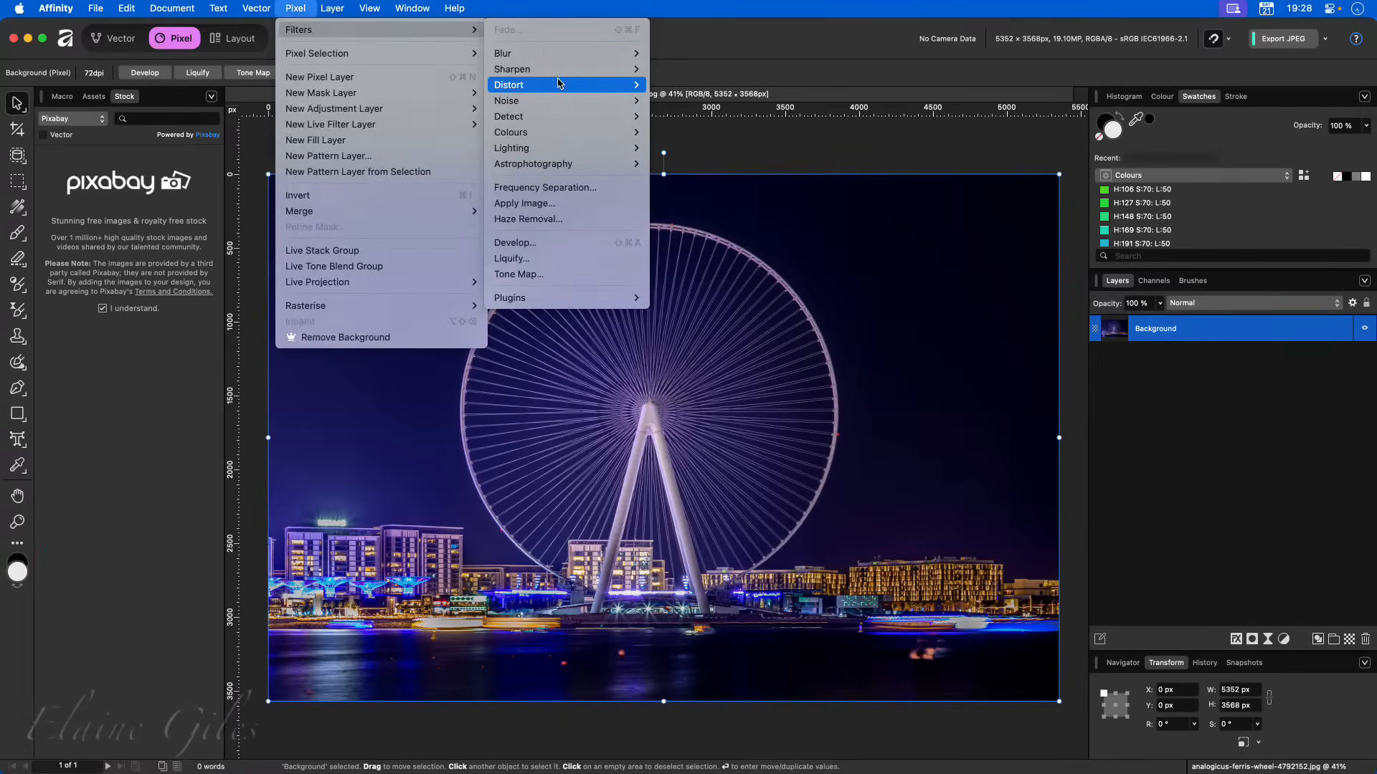
pyautogui.moveTo(561, 84)
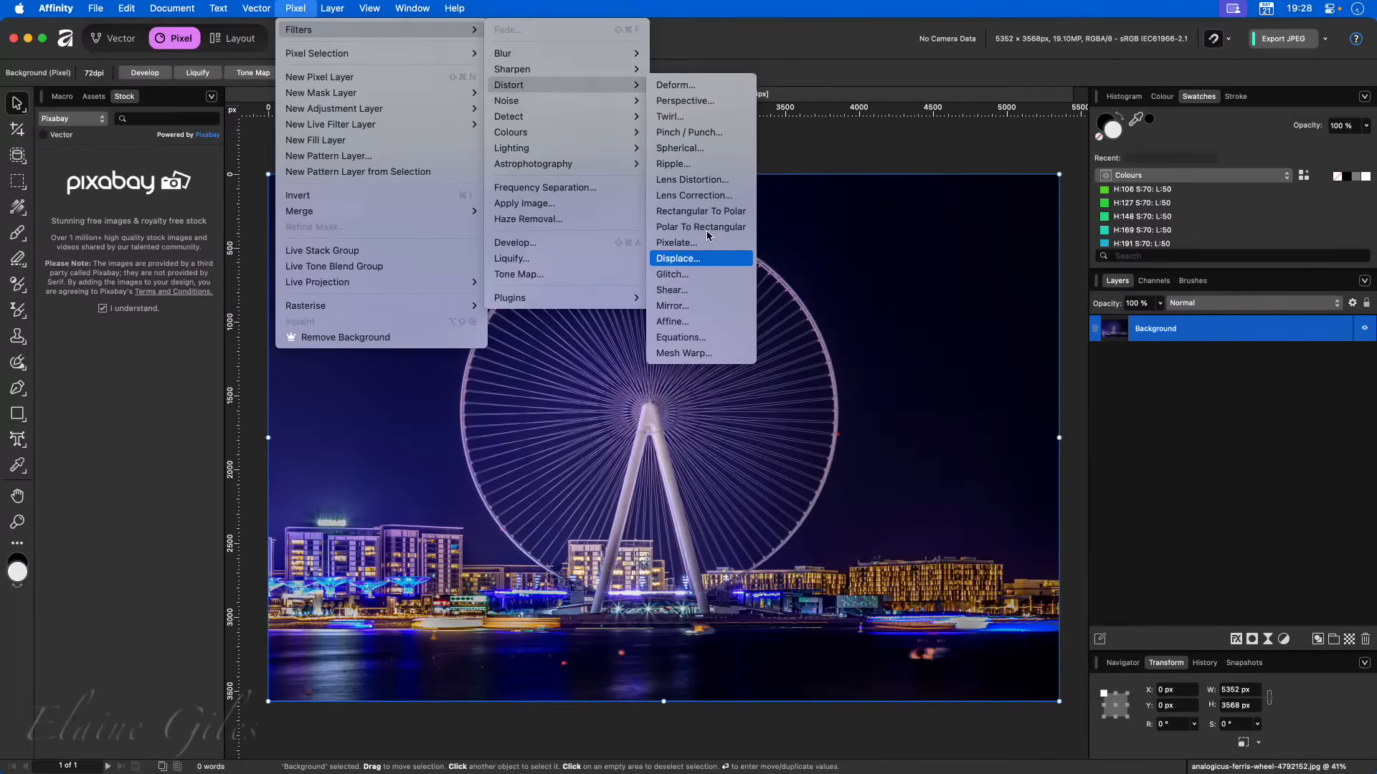
pyautogui.moveTo(452, 126)
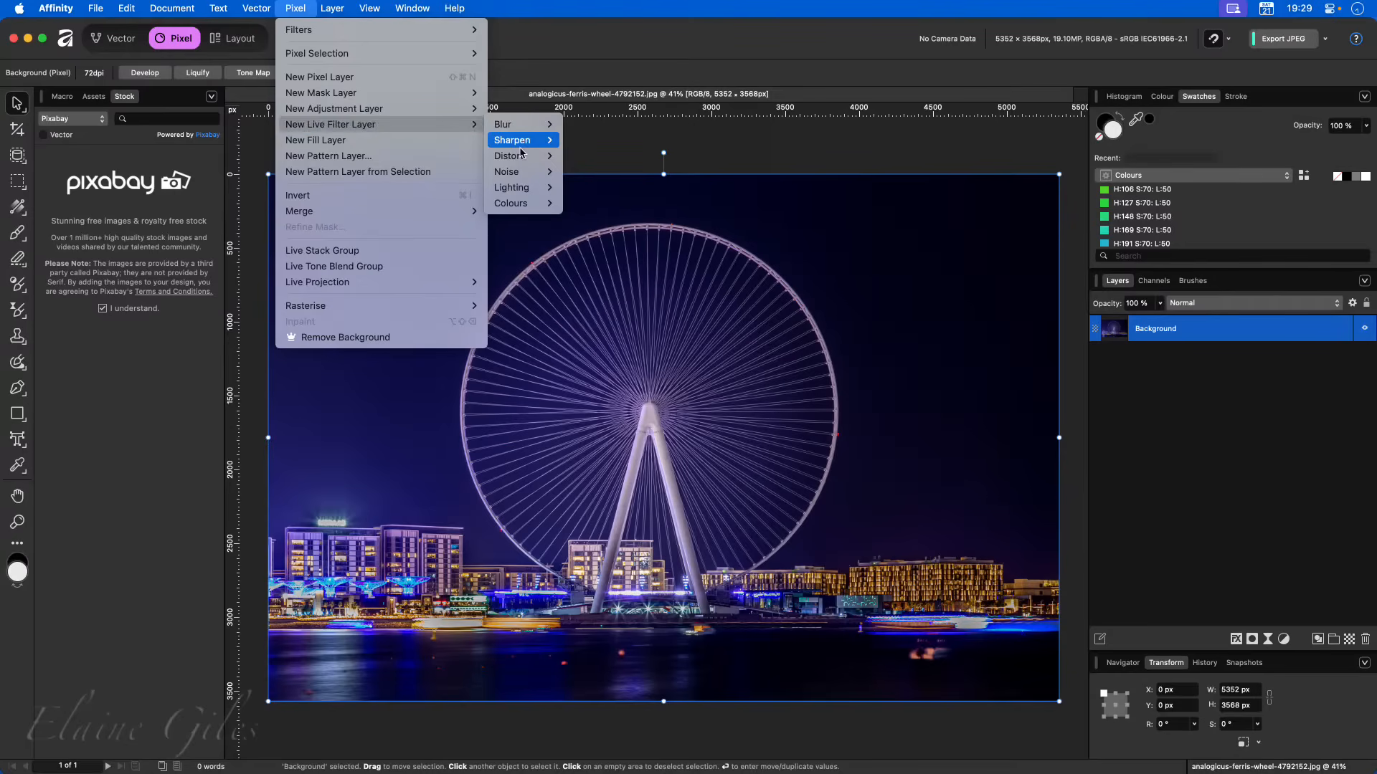
pyautogui.moveTo(521, 158)
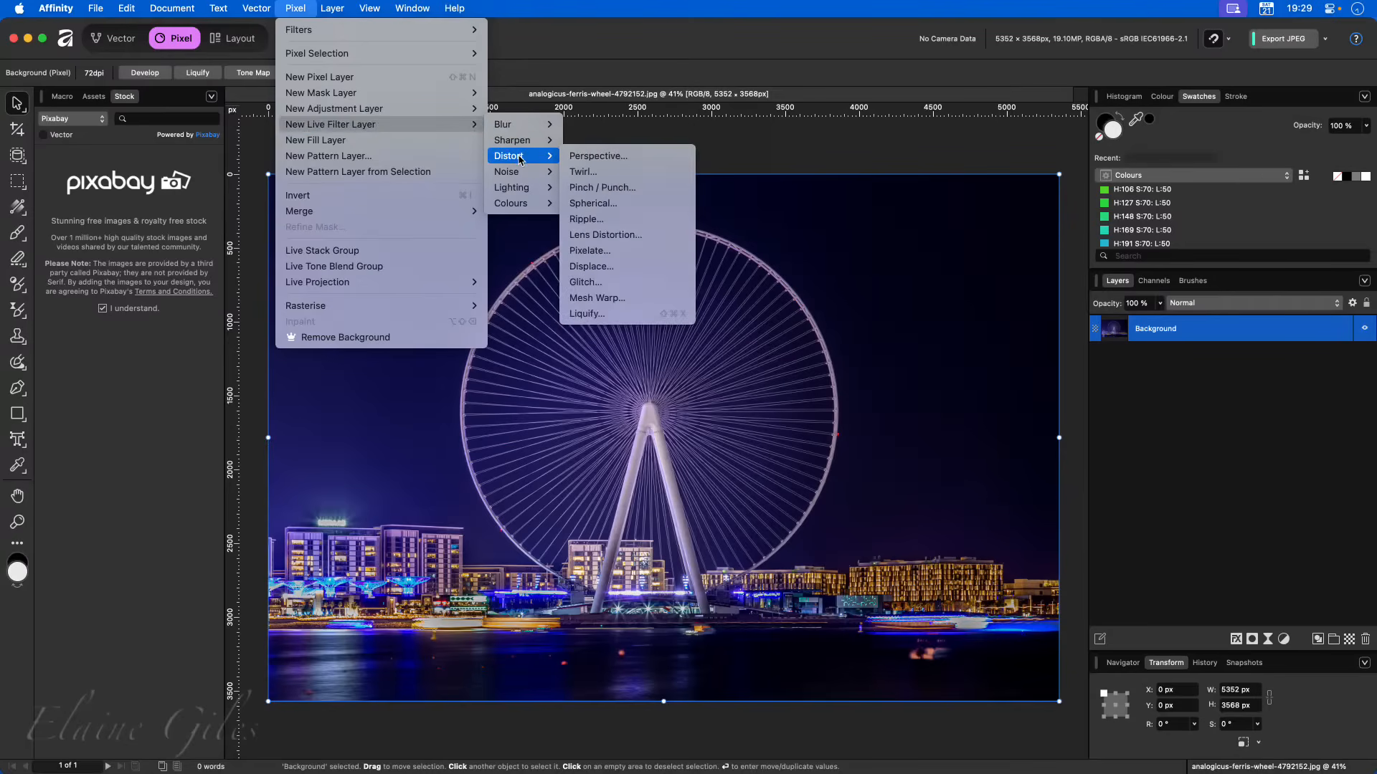
pyautogui.click(616, 284)
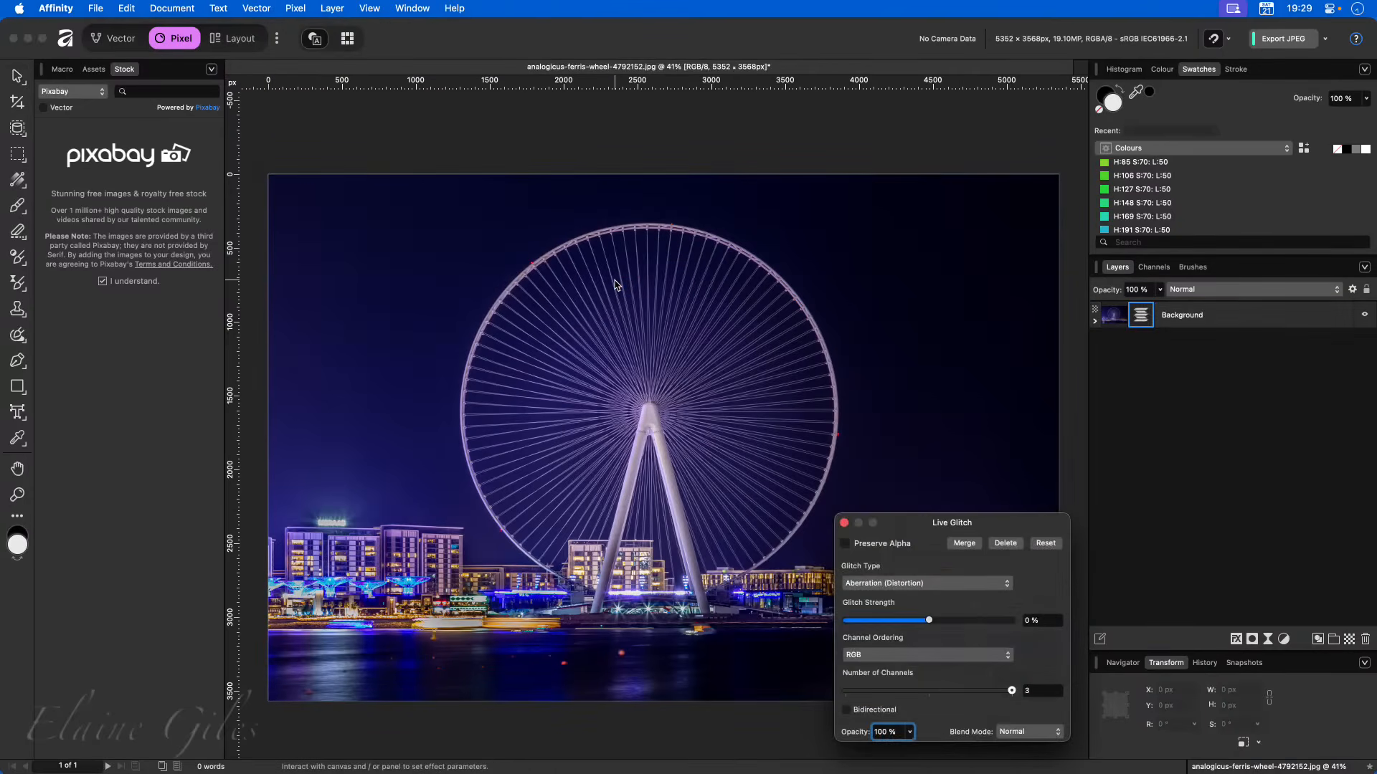
# - Set the Live Glitch type to Data Blocks and enable Preserve Alpha, with the dialog clear of the buildings
pyautogui.moveTo(994, 525); pyautogui.dragTo(994, 123)
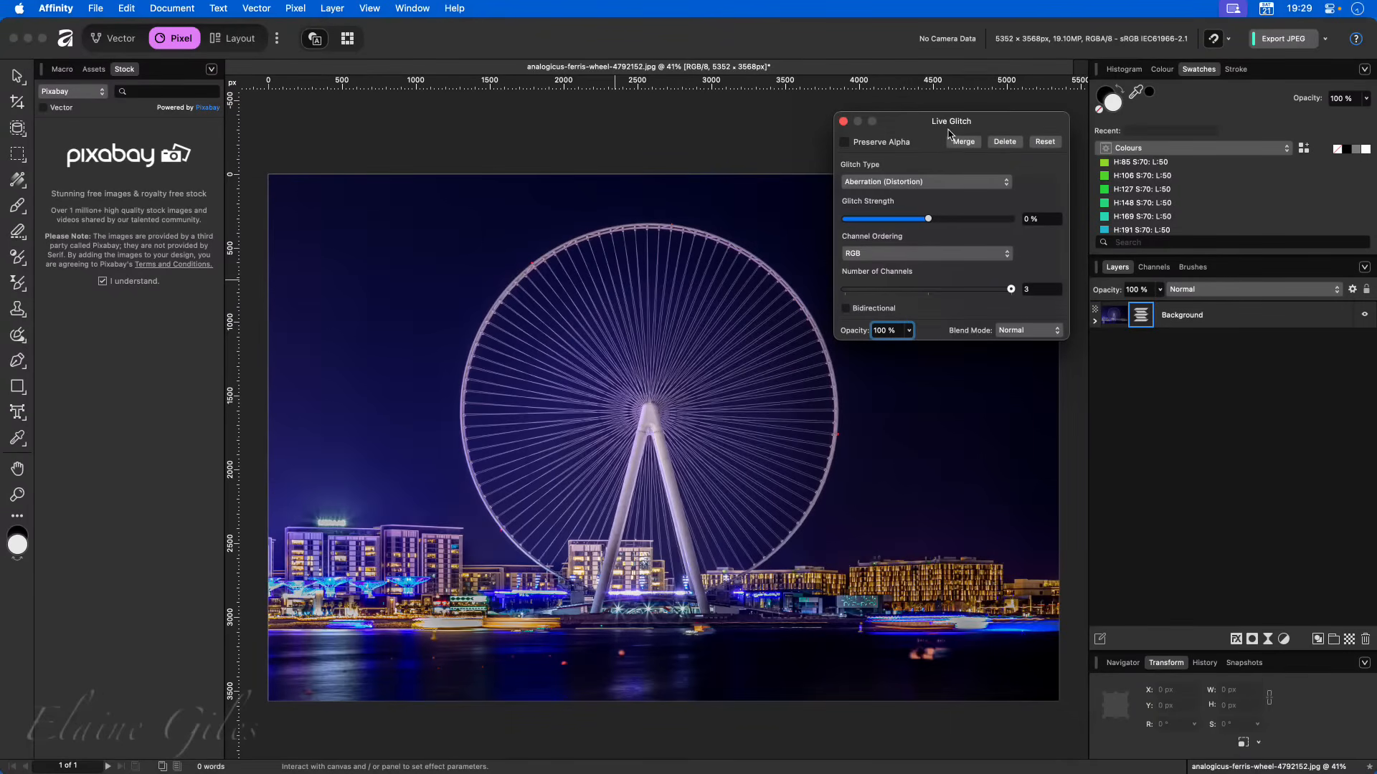
pyautogui.click(916, 183)
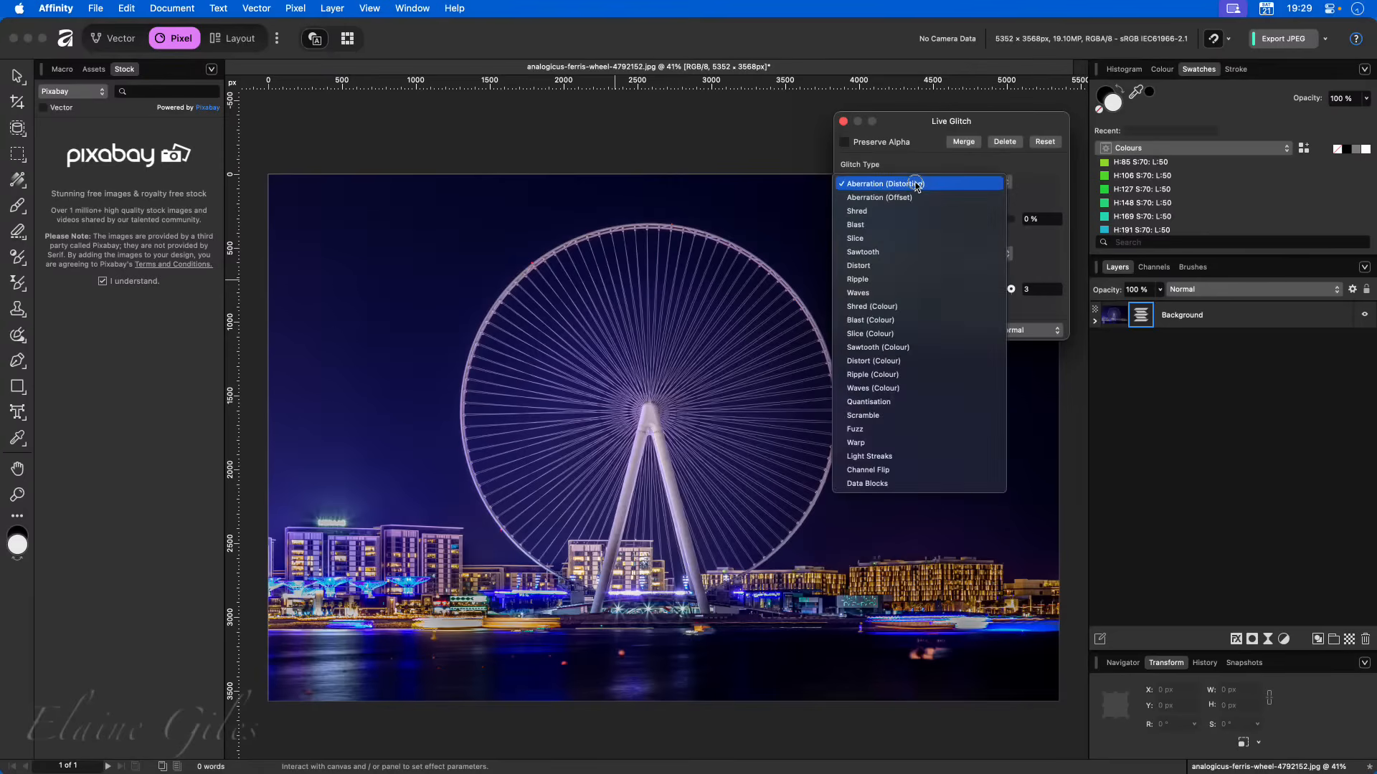
pyautogui.click(931, 485)
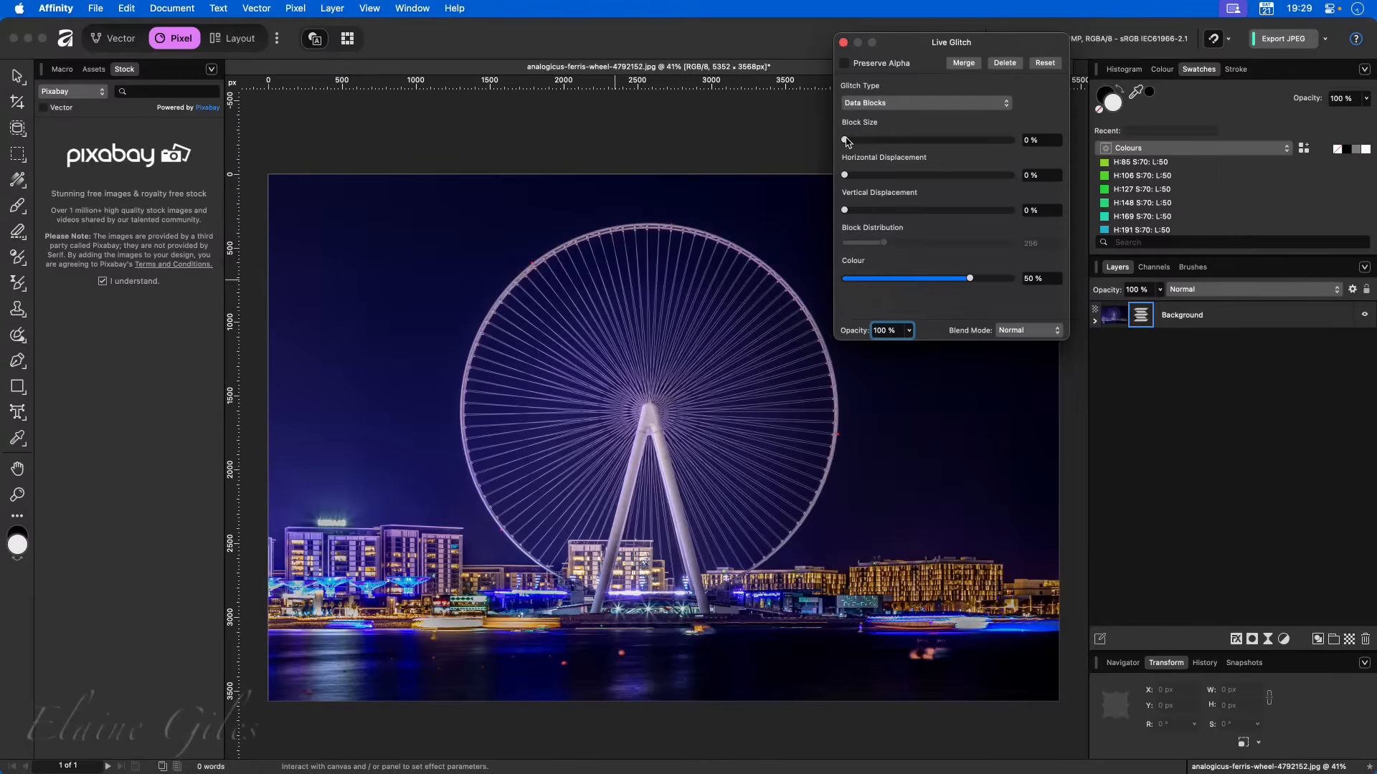
pyautogui.click(844, 65)
# - Try block sizes of 4% and 18%, inspect the blocks at the wheel's hub up close, and set the block size to 7%
pyautogui.moveTo(845, 141); pyautogui.dragTo(851, 146)
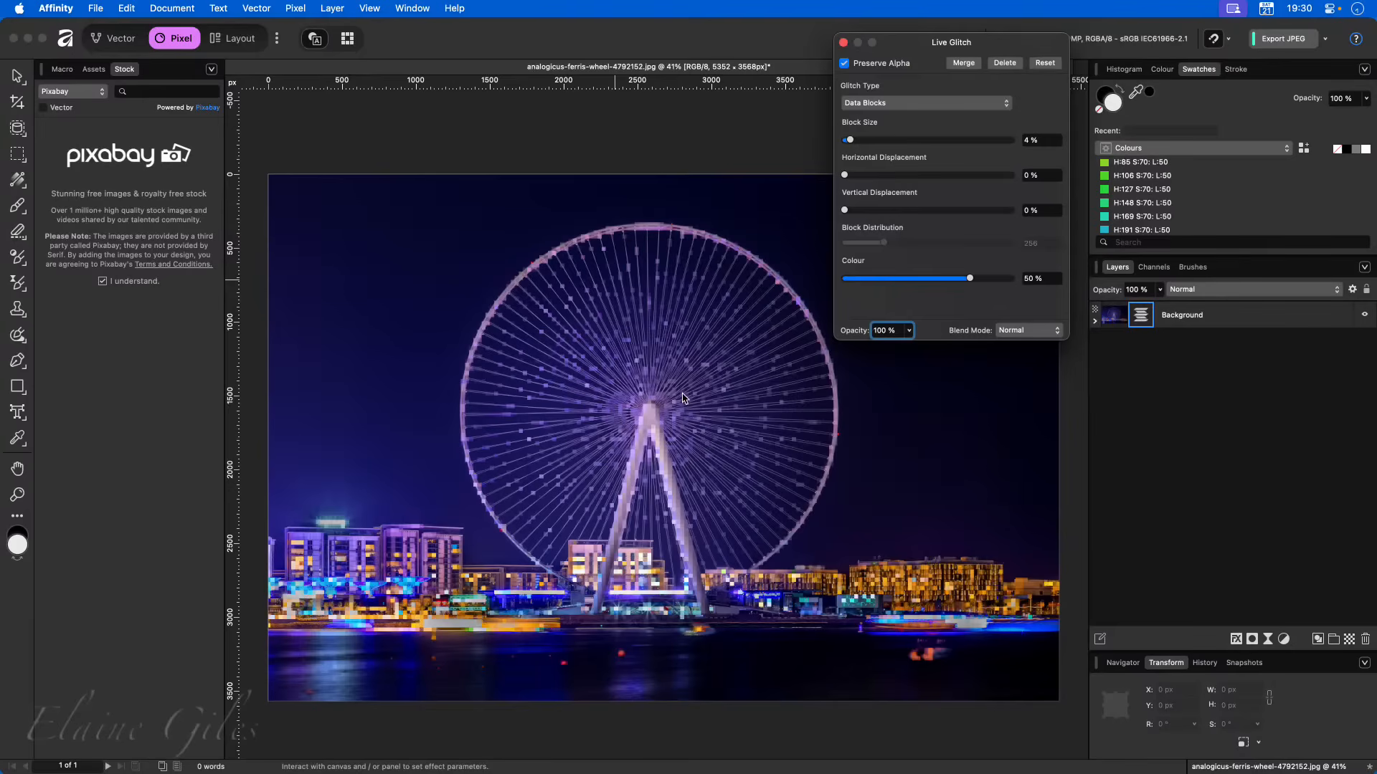
pyautogui.scroll(5, 645, 378)
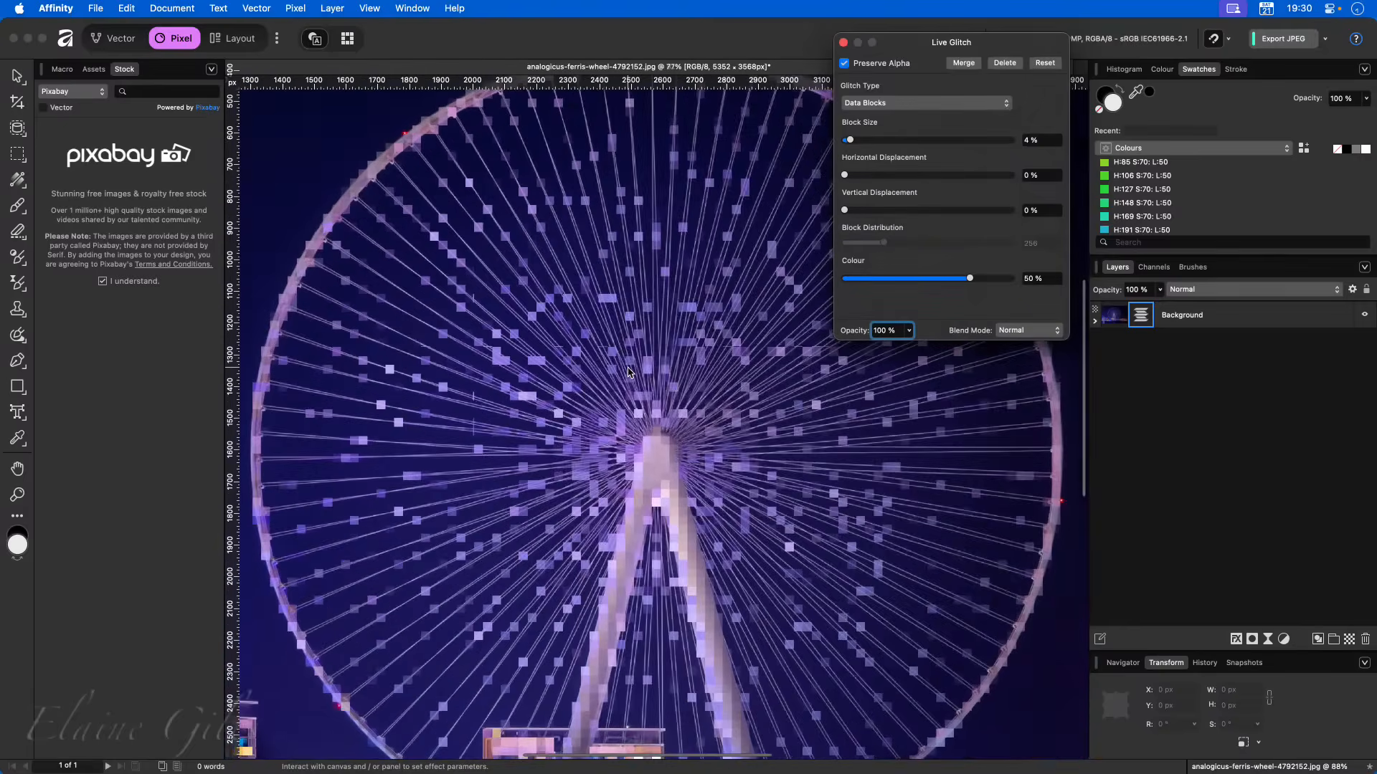
pyautogui.scroll(4, 626, 348)
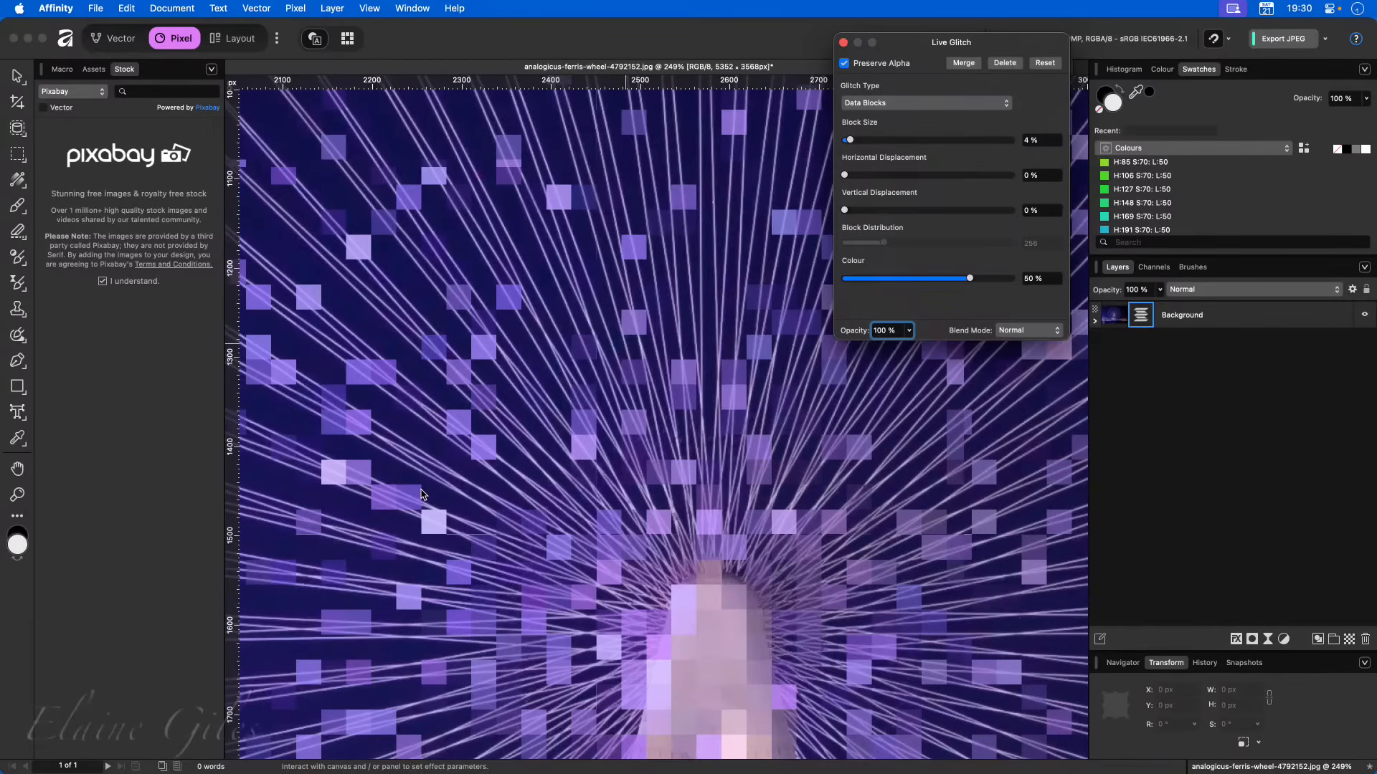
pyautogui.press('super+0')
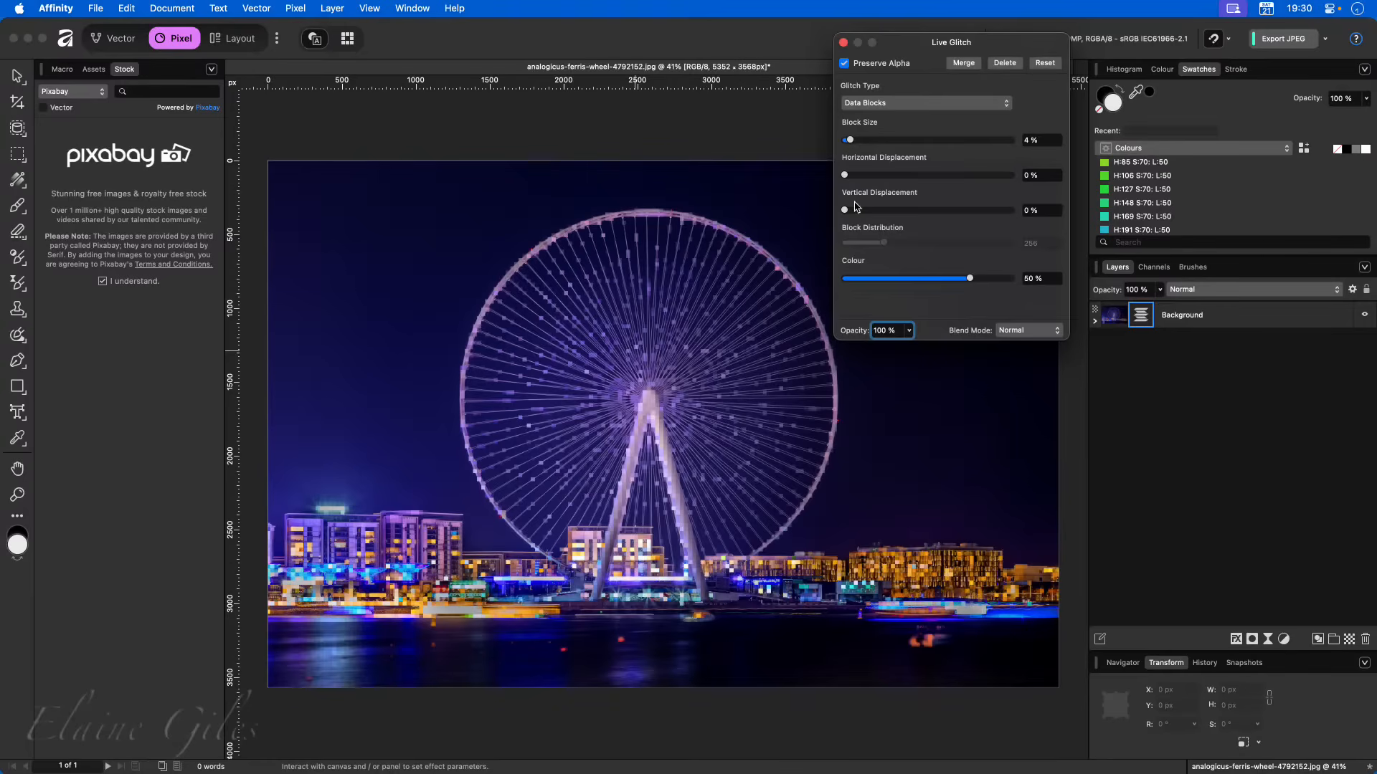
pyautogui.moveTo(850, 141); pyautogui.dragTo(877, 142)
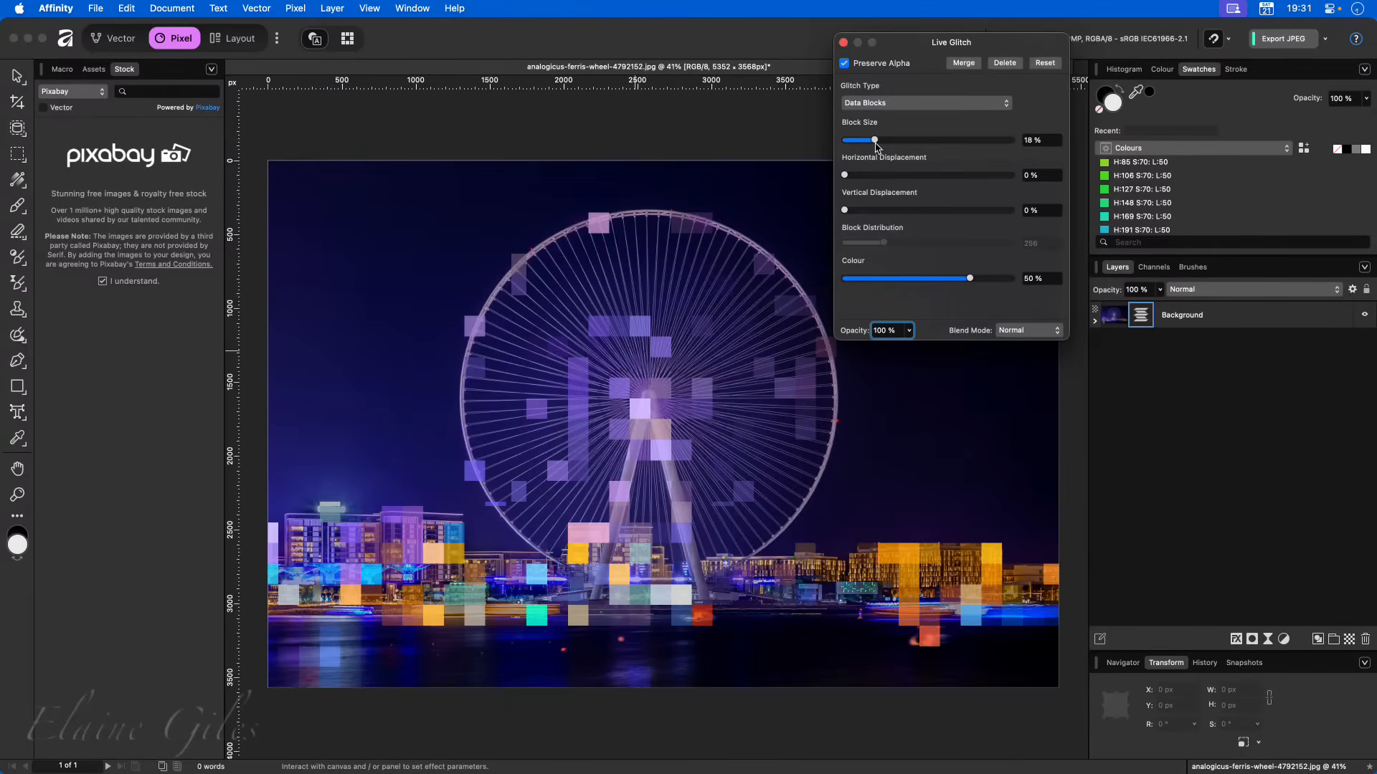
pyautogui.moveTo(875, 144); pyautogui.dragTo(857, 146)
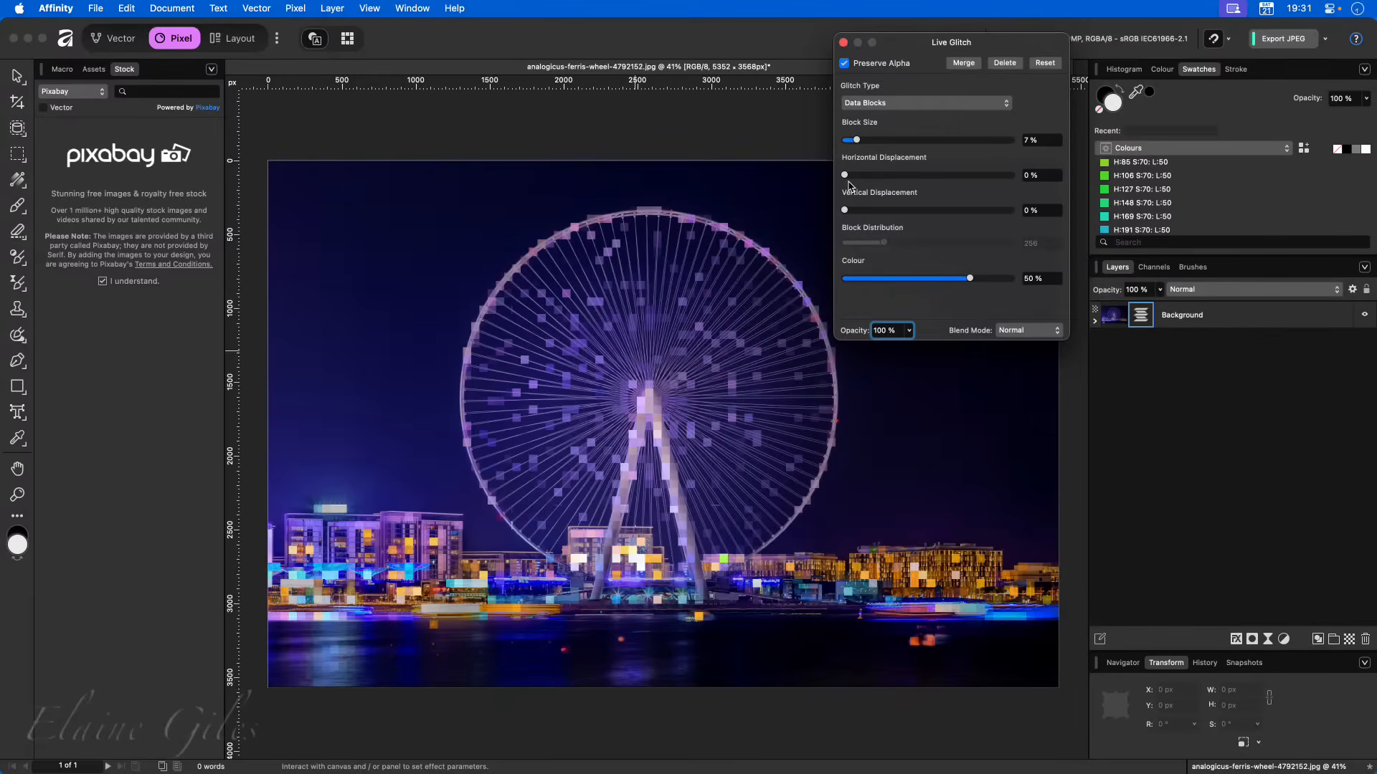
# - Set the horizontal displacement to 41% and compare the photo's edges with Preserve Alpha off, leaving it enabled
pyautogui.moveTo(846, 179); pyautogui.dragTo(913, 177)
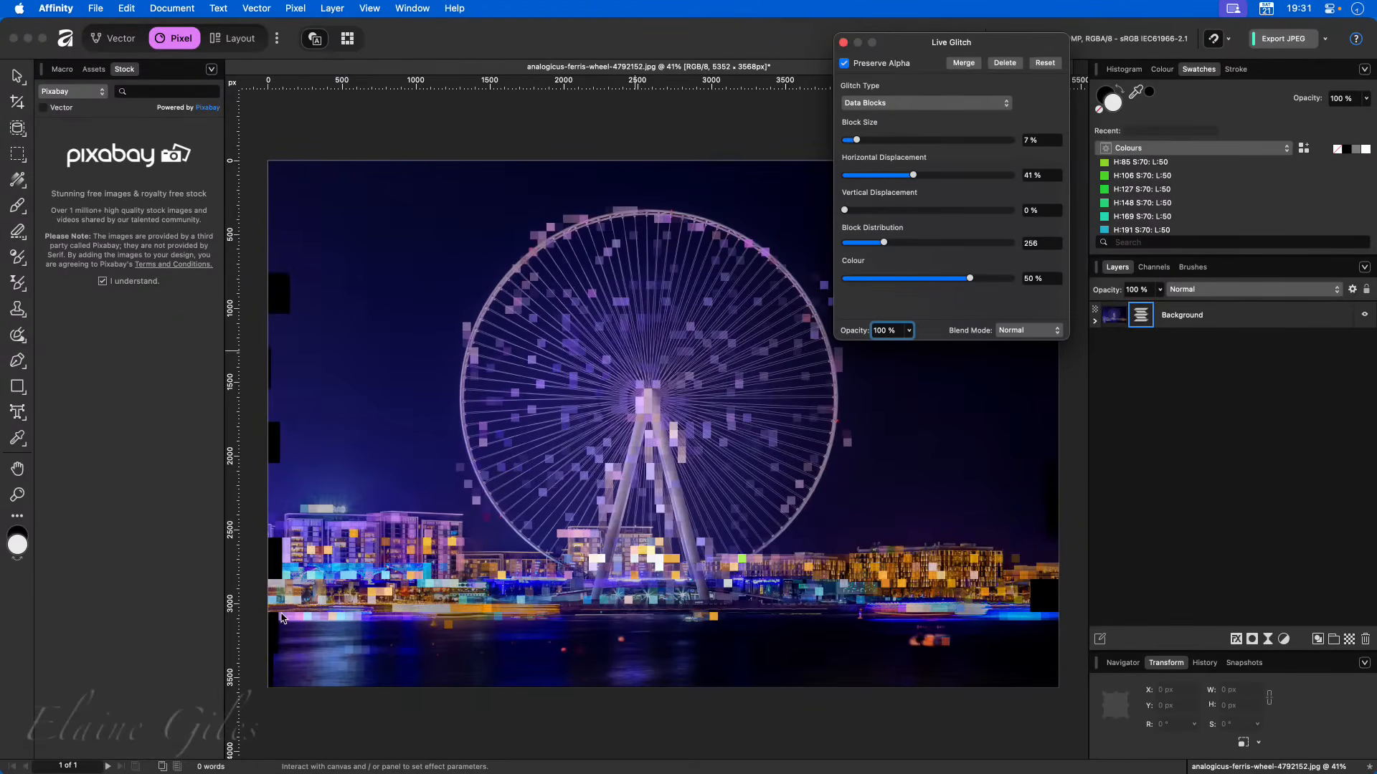
pyautogui.click(844, 64)
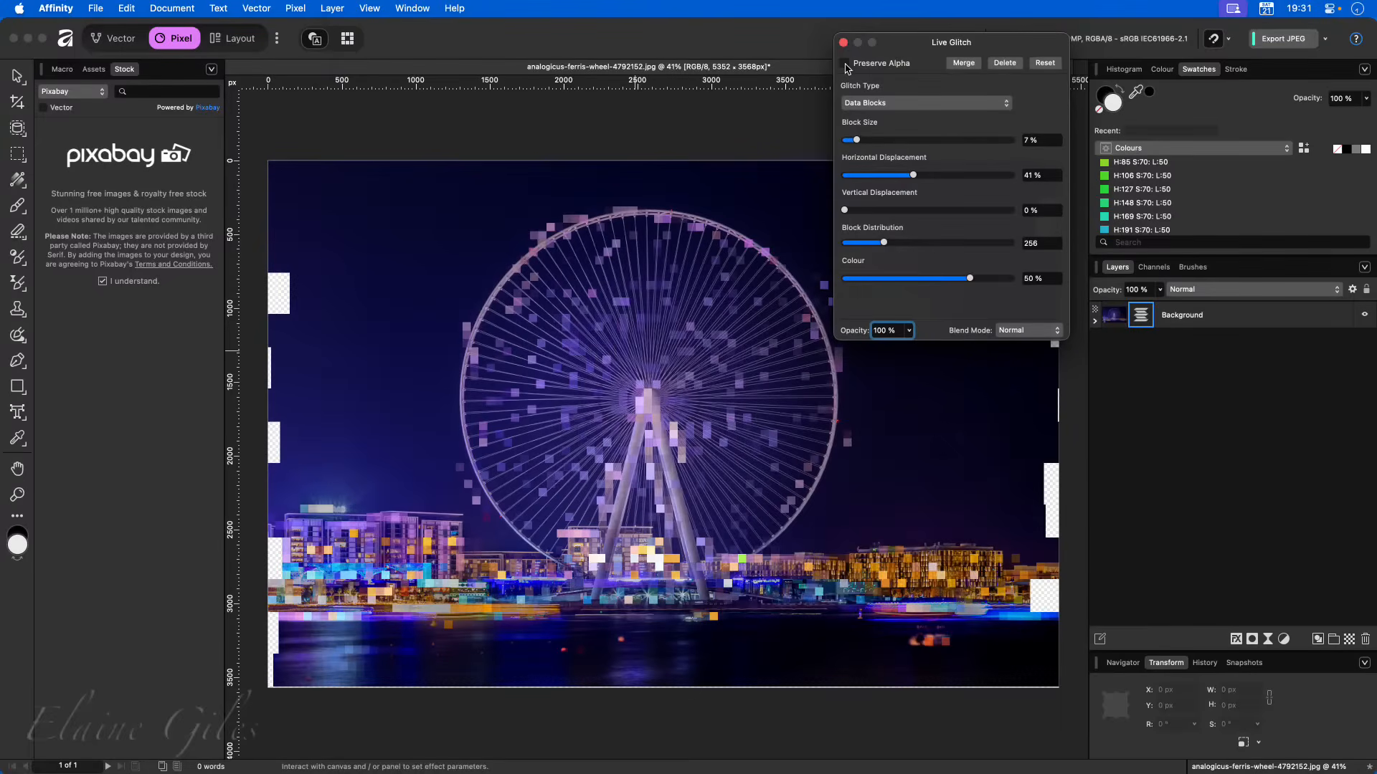
pyautogui.click(845, 64)
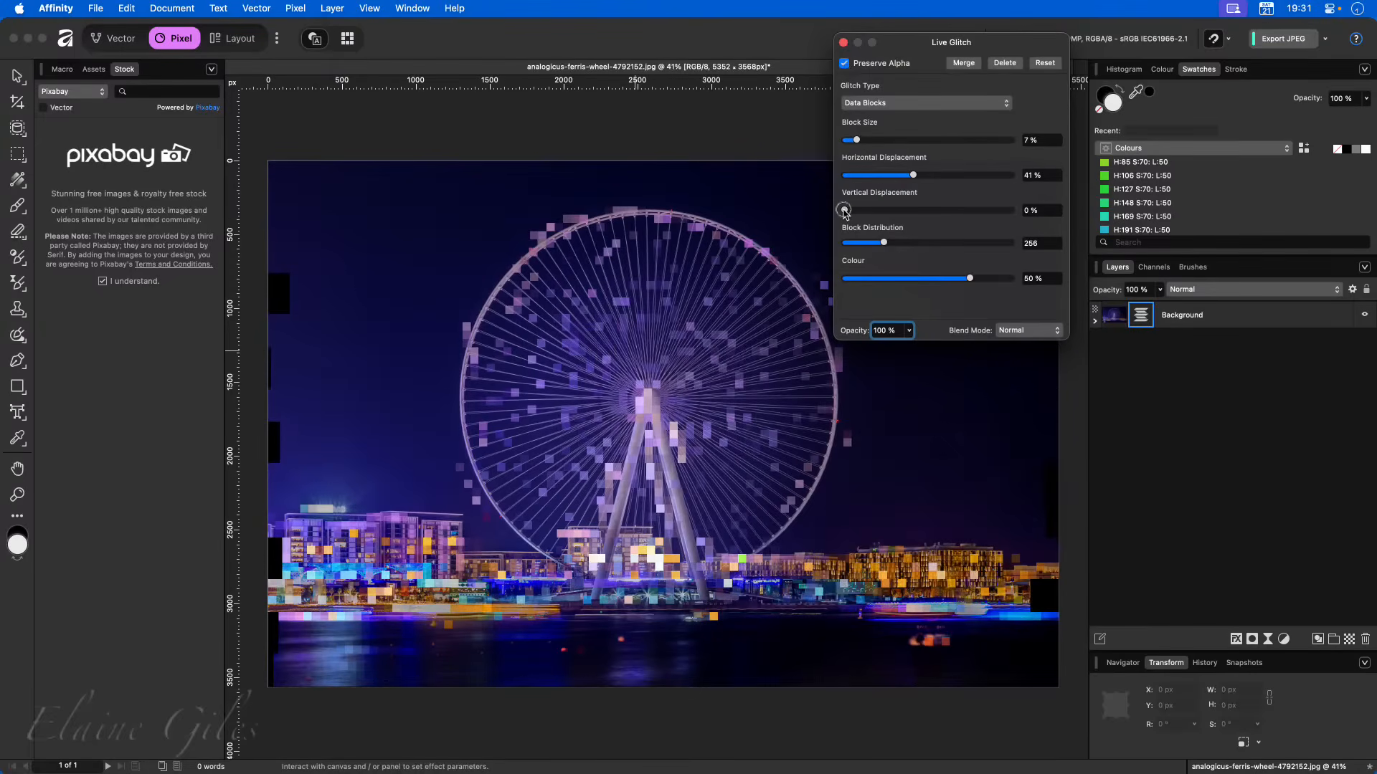
# - Set the vertical displacement to 33%, try the glitch colour at -100% and set it to 100%
pyautogui.moveTo(845, 210); pyautogui.dragTo(900, 212)
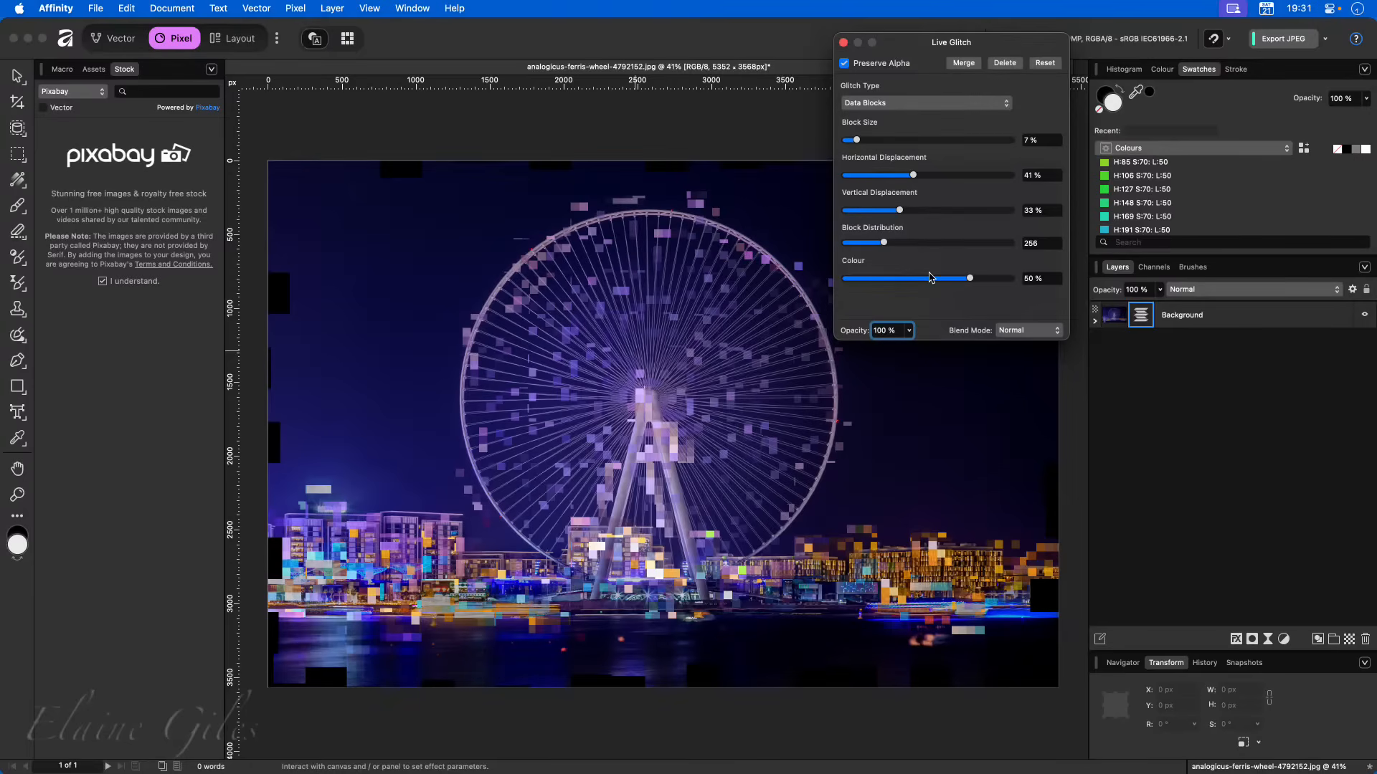
pyautogui.moveTo(969, 282); pyautogui.dragTo(866, 284)
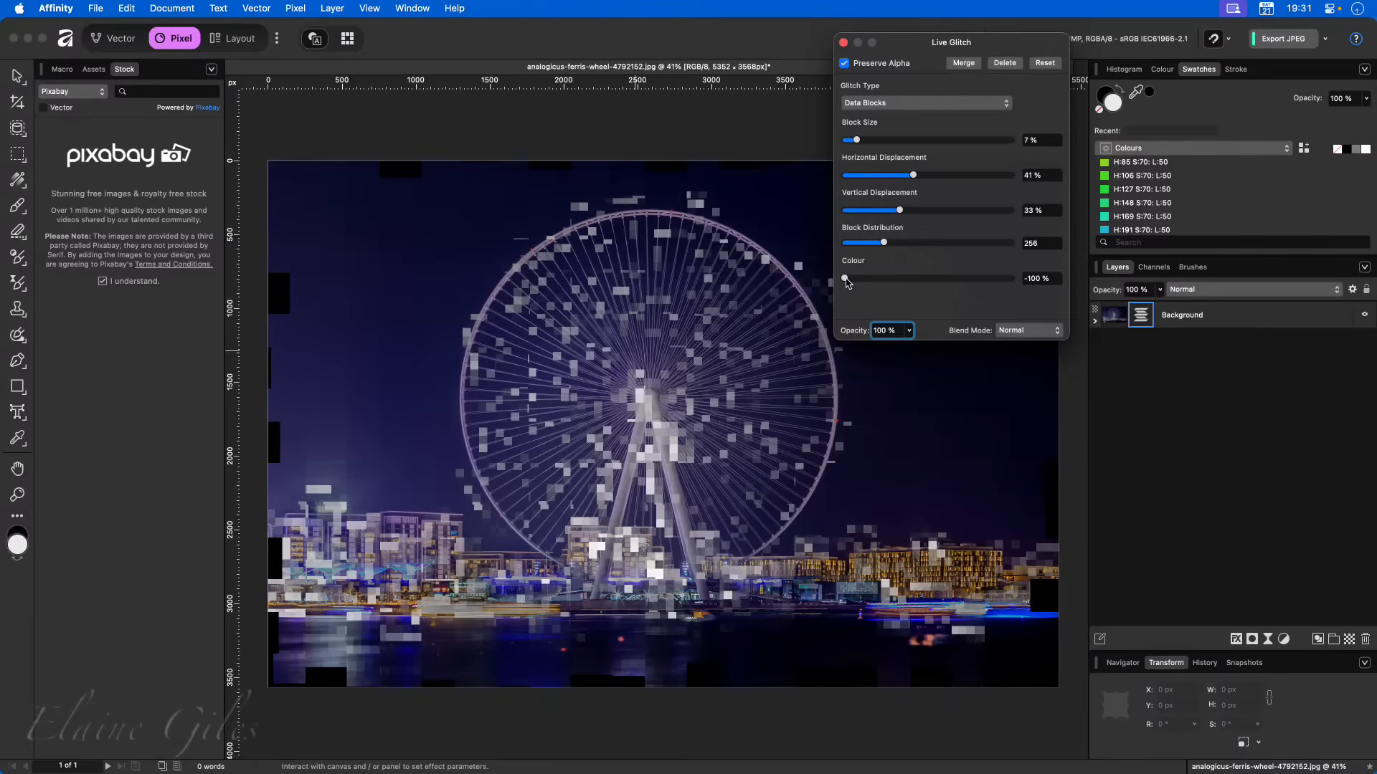
pyautogui.moveTo(846, 278); pyautogui.dragTo(1018, 286)
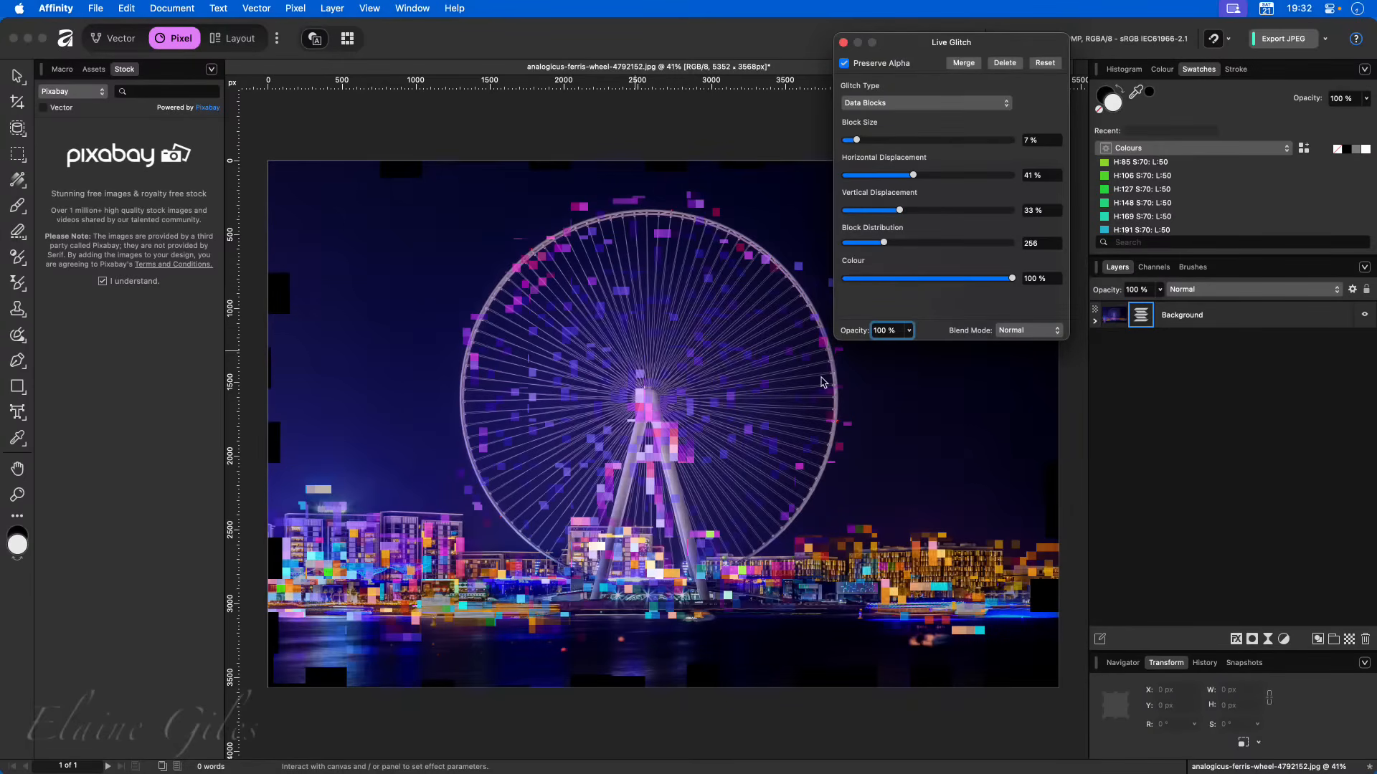
# - Set the horizontal displacement to 0%, vertical displacement to 9% and block distribution to 183, leaving the Live Glitch dialog closed
pyautogui.moveTo(912, 175); pyautogui.dragTo(844, 177)
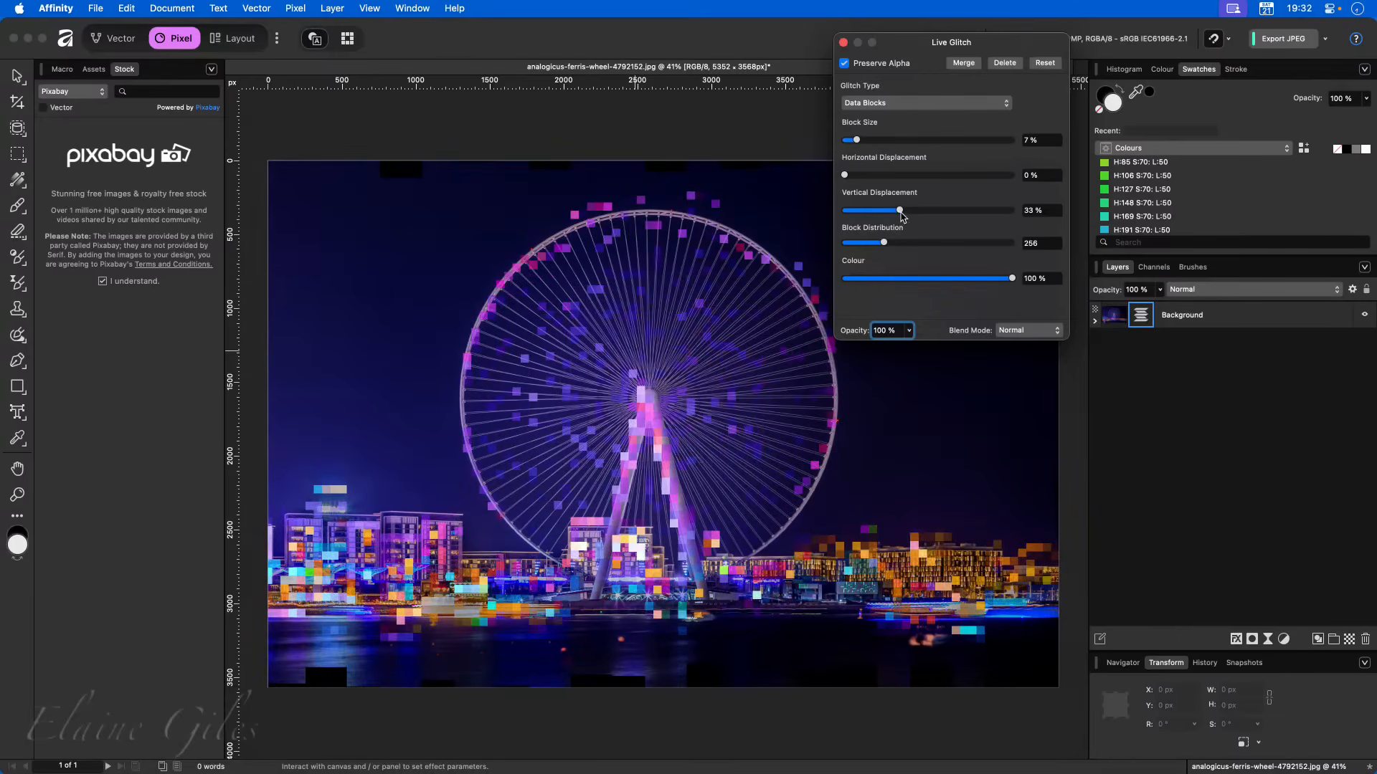
pyautogui.moveTo(900, 211); pyautogui.dragTo(872, 247)
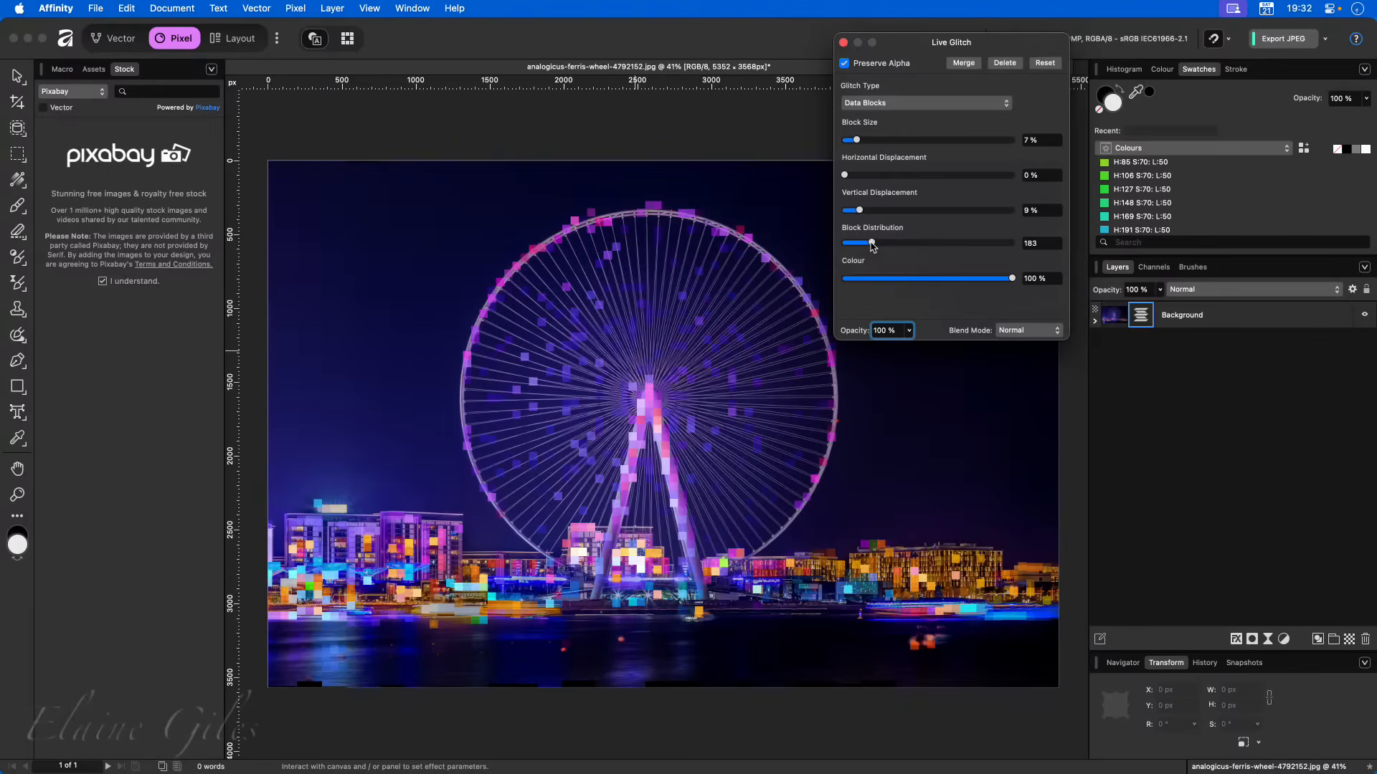
pyautogui.click(843, 43)
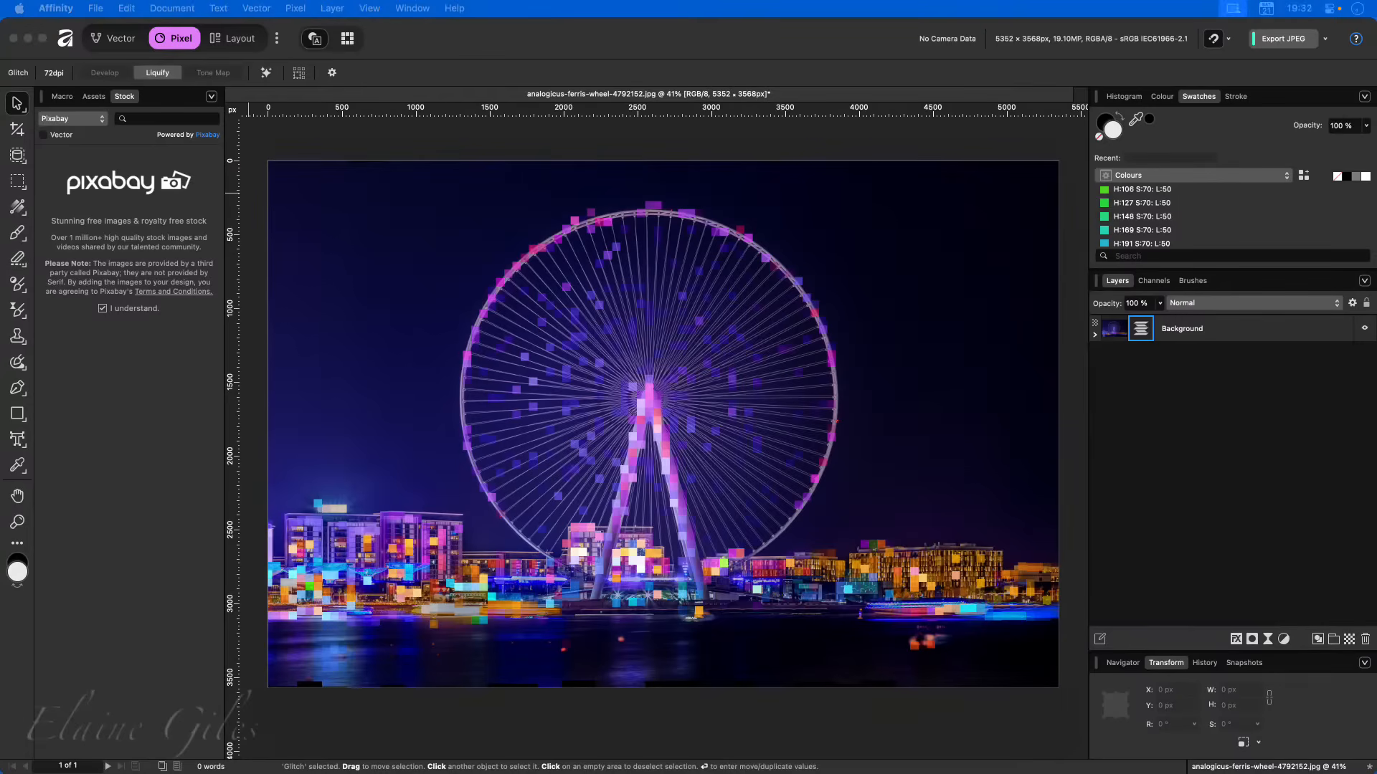
# - Open the cow photo as a second document and add a live Glitch filter to it
pyautogui.moveTo(2, 251); pyautogui.dragTo(527, 148)
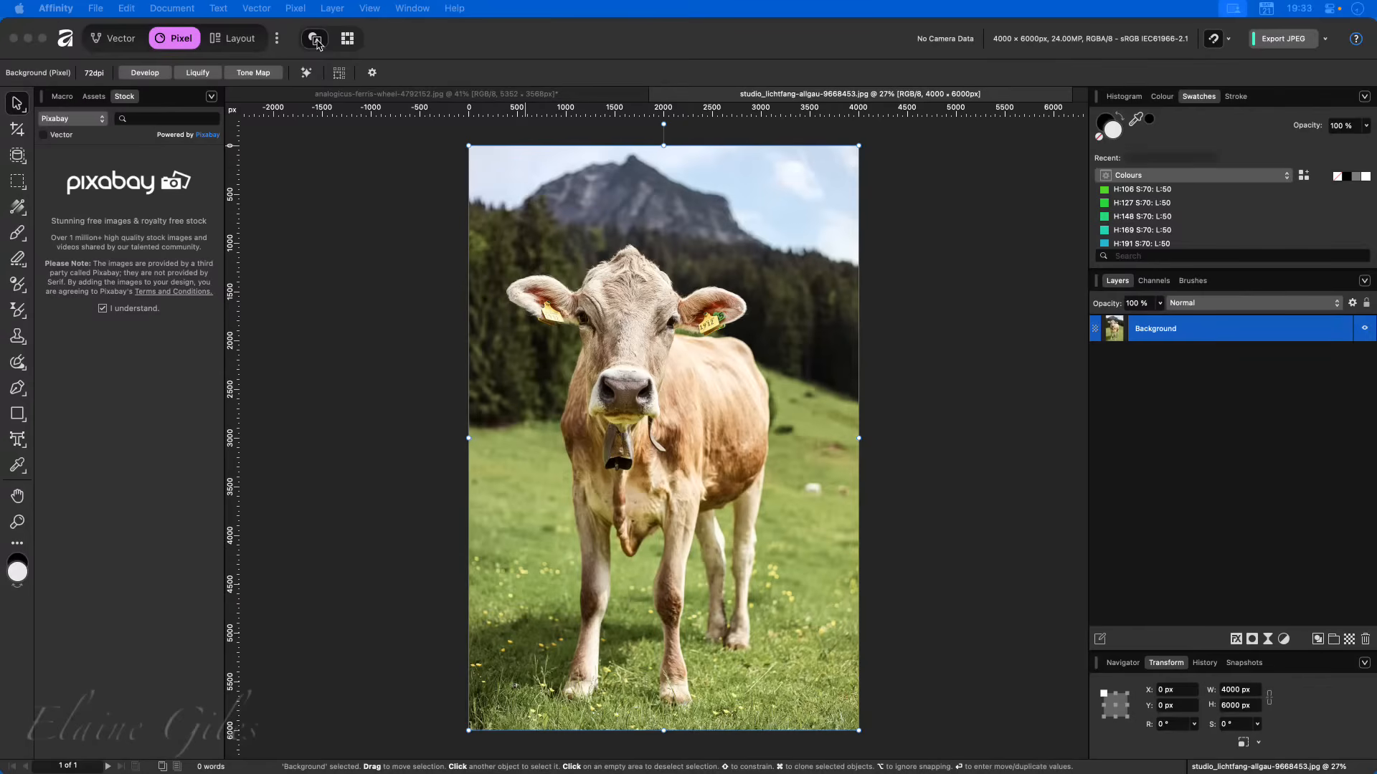
pyautogui.click(299, 9)
pyautogui.click(297, 8)
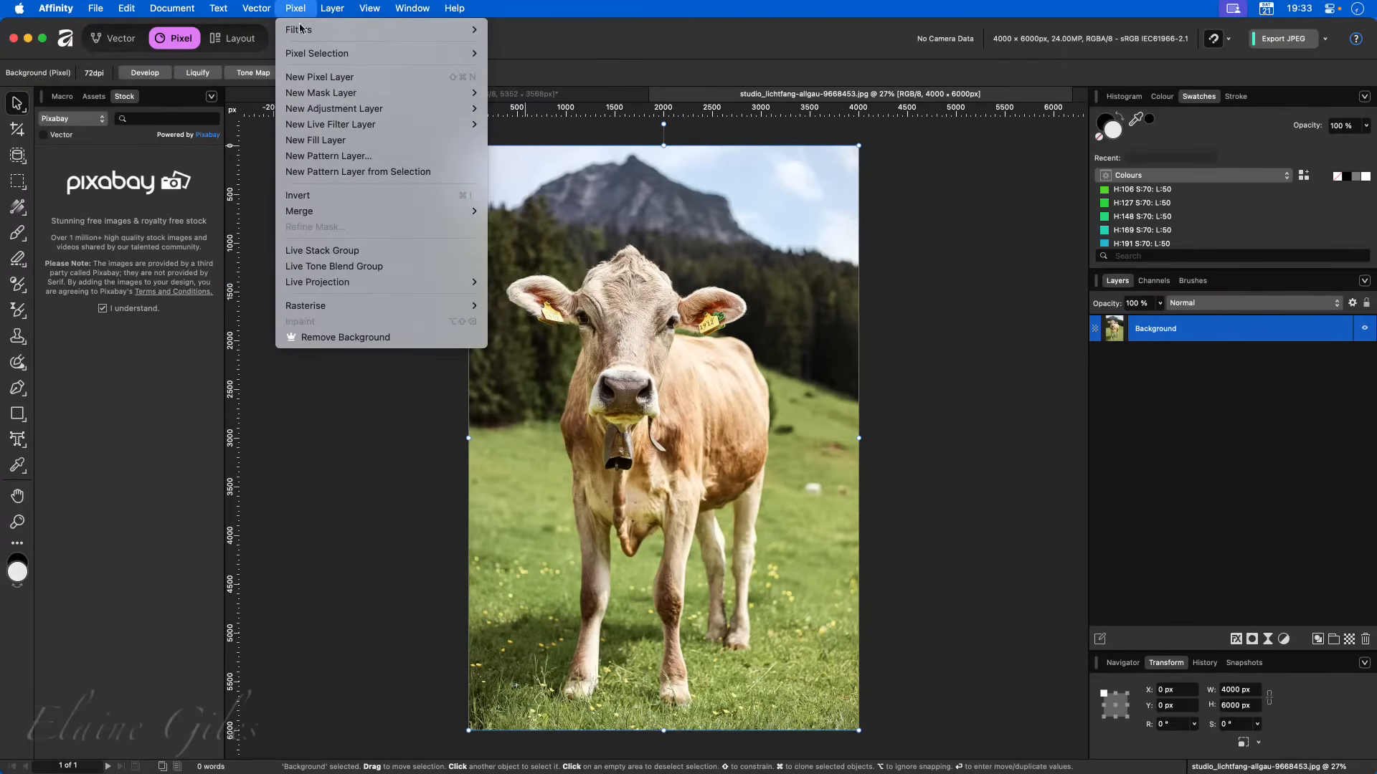
pyautogui.moveTo(430, 124)
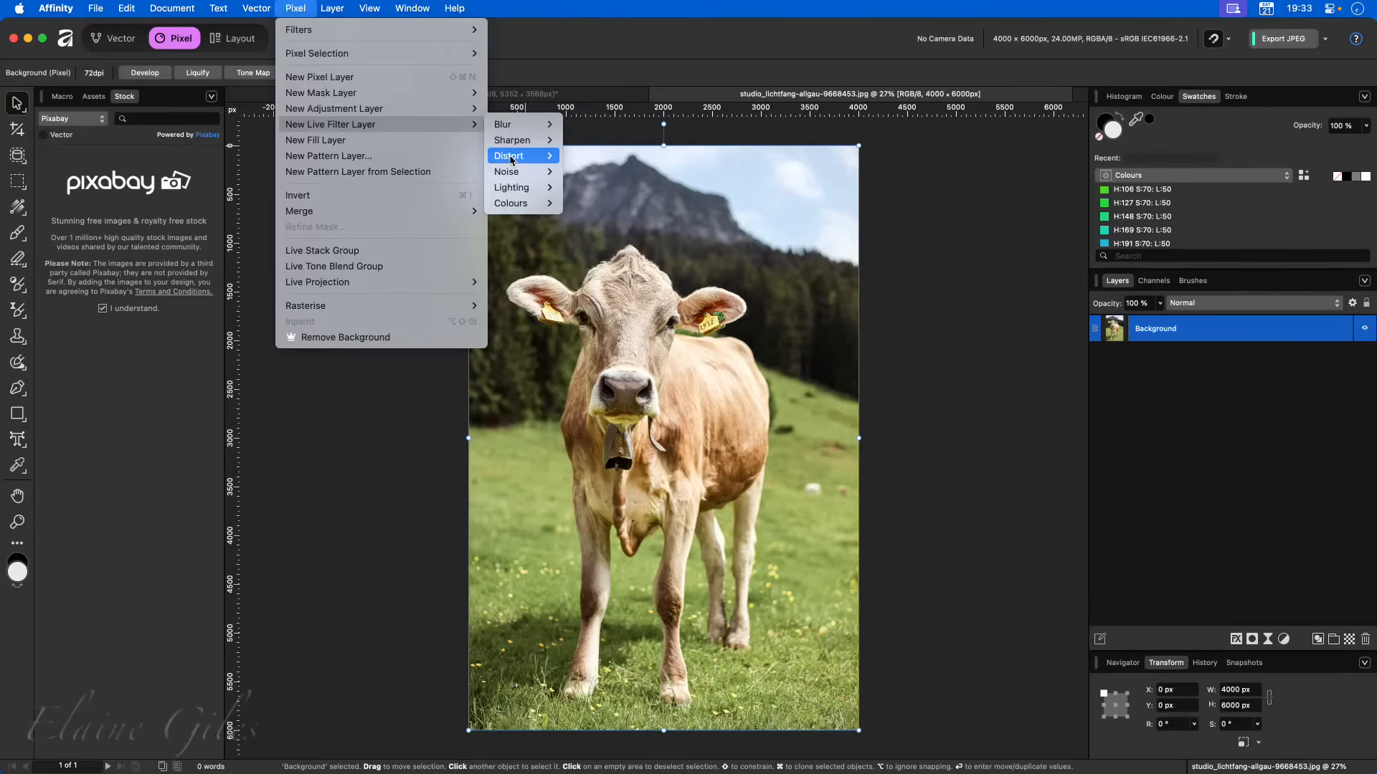
pyautogui.moveTo(510, 156)
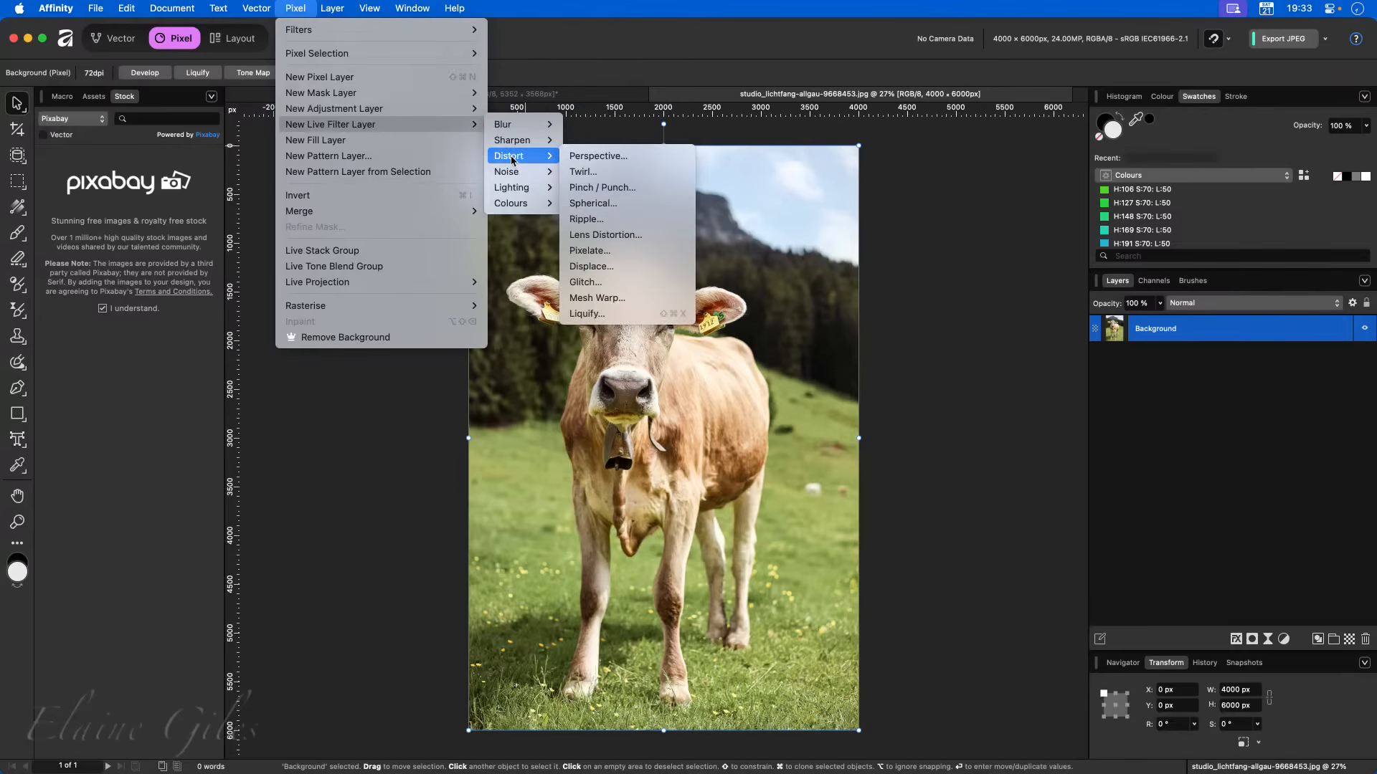
pyautogui.click(617, 282)
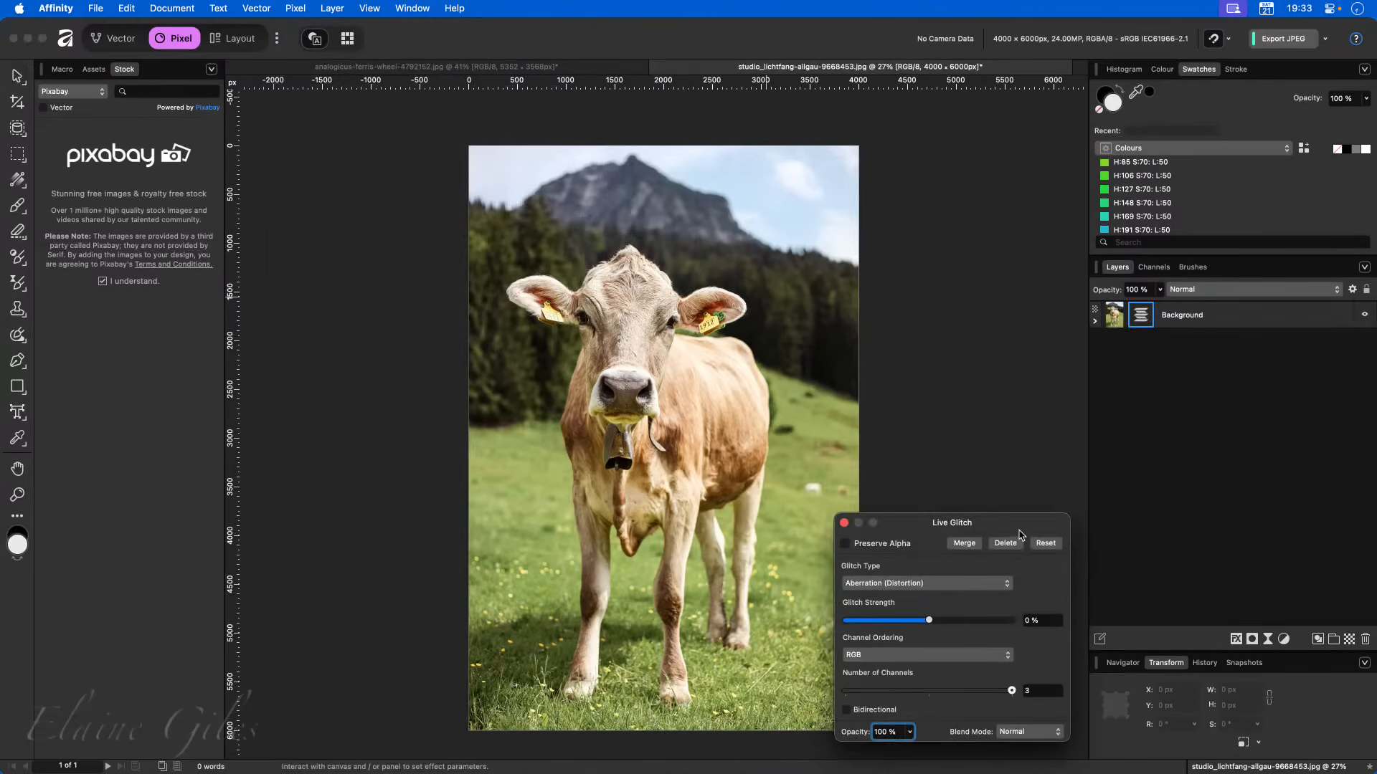
# - Enable Preserve Alpha and set the cow photo's glitch type to Data Blocks, with the dialog moved up beside the photo
pyautogui.moveTo(1019, 523); pyautogui.dragTo(1025, 167)
pyautogui.click(897, 188)
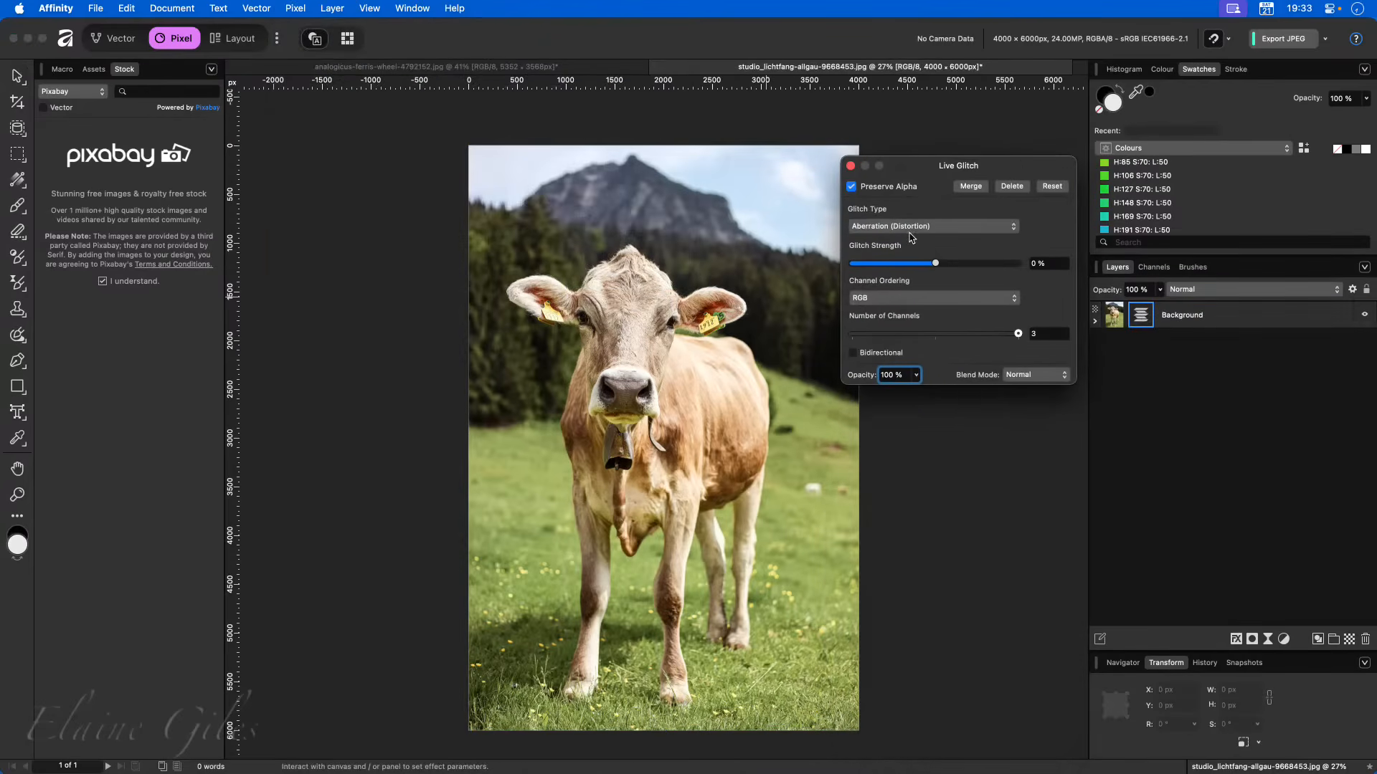
pyautogui.click(922, 228)
pyautogui.click(919, 531)
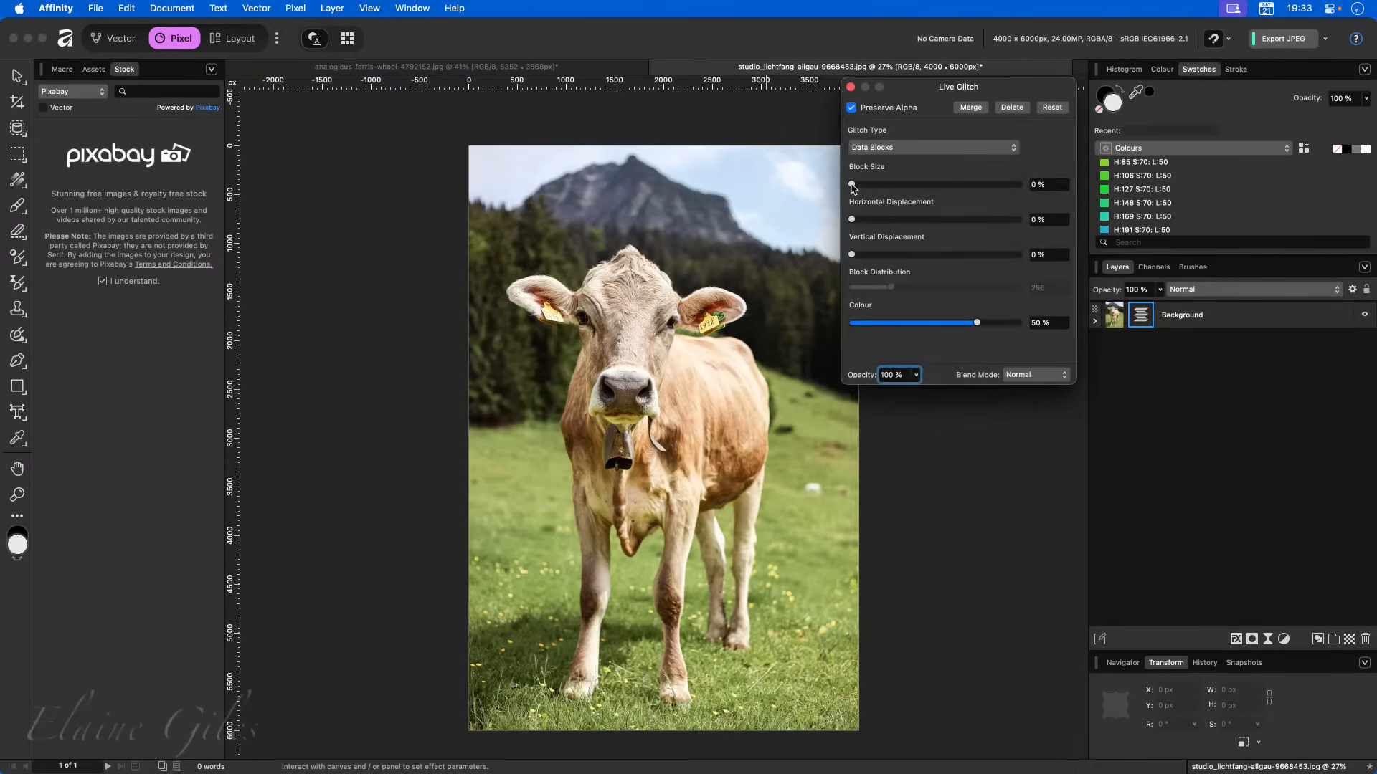
# - Set the block size to 7% and inspect the pixel blocks on the cow's face up close
pyautogui.moveTo(852, 188); pyautogui.dragTo(864, 191)
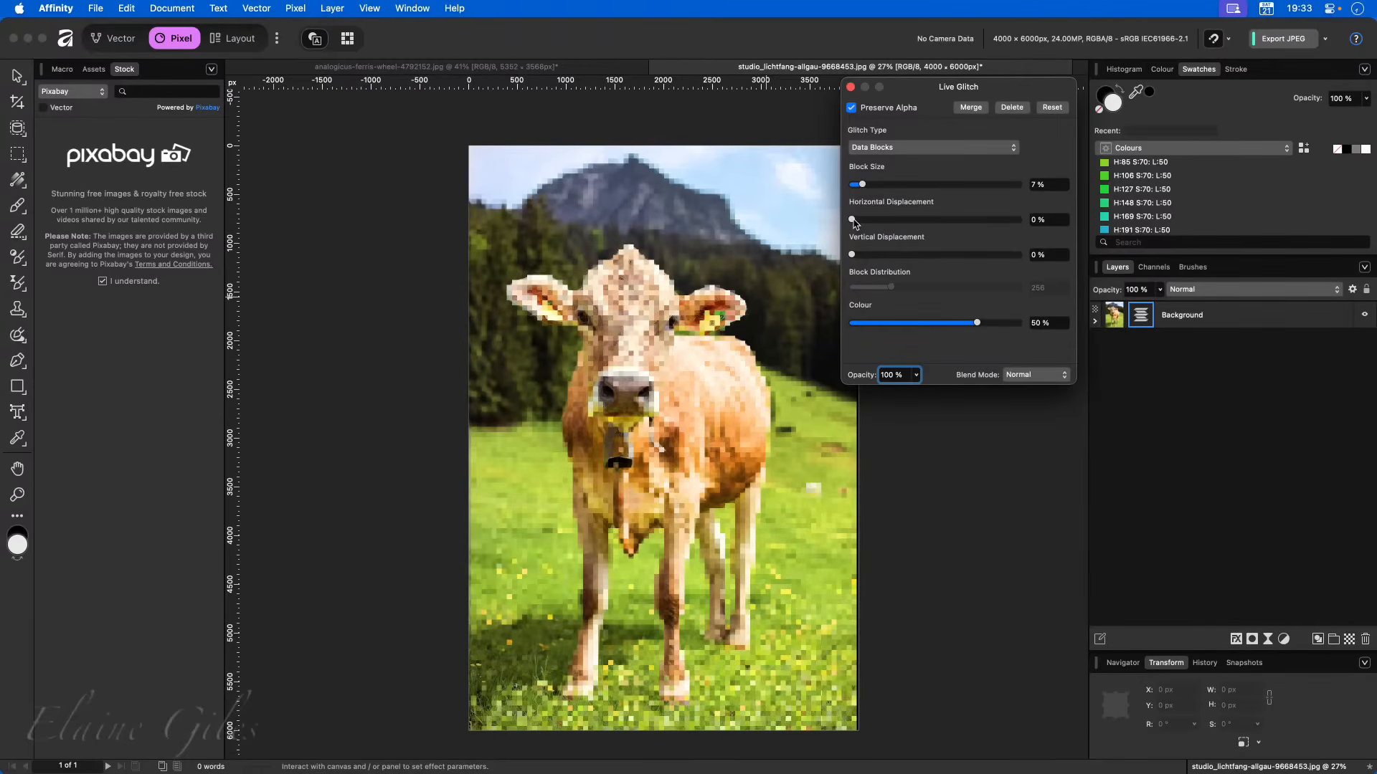
pyautogui.scroll(2, 581, 320)
pyautogui.scroll(8, 581, 321)
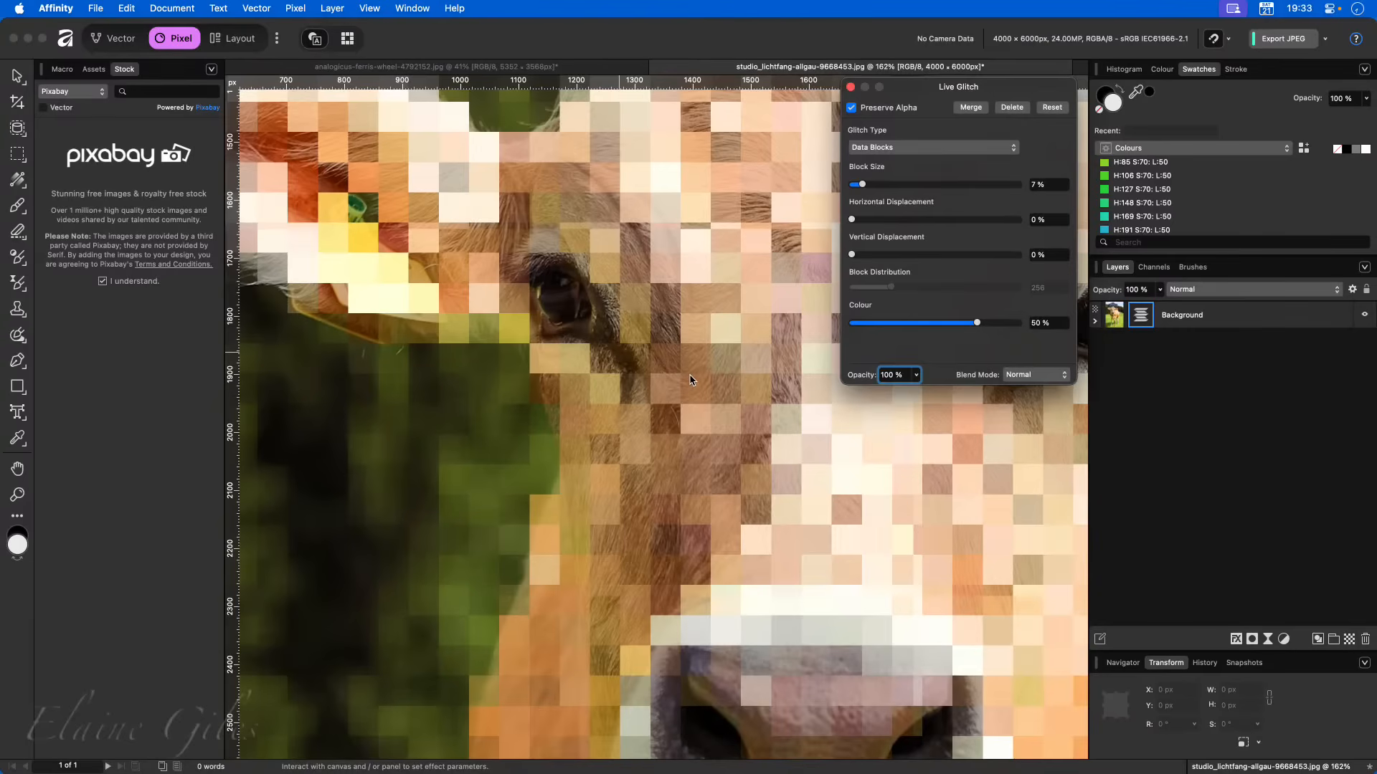
pyautogui.scroll(-5, 689, 381)
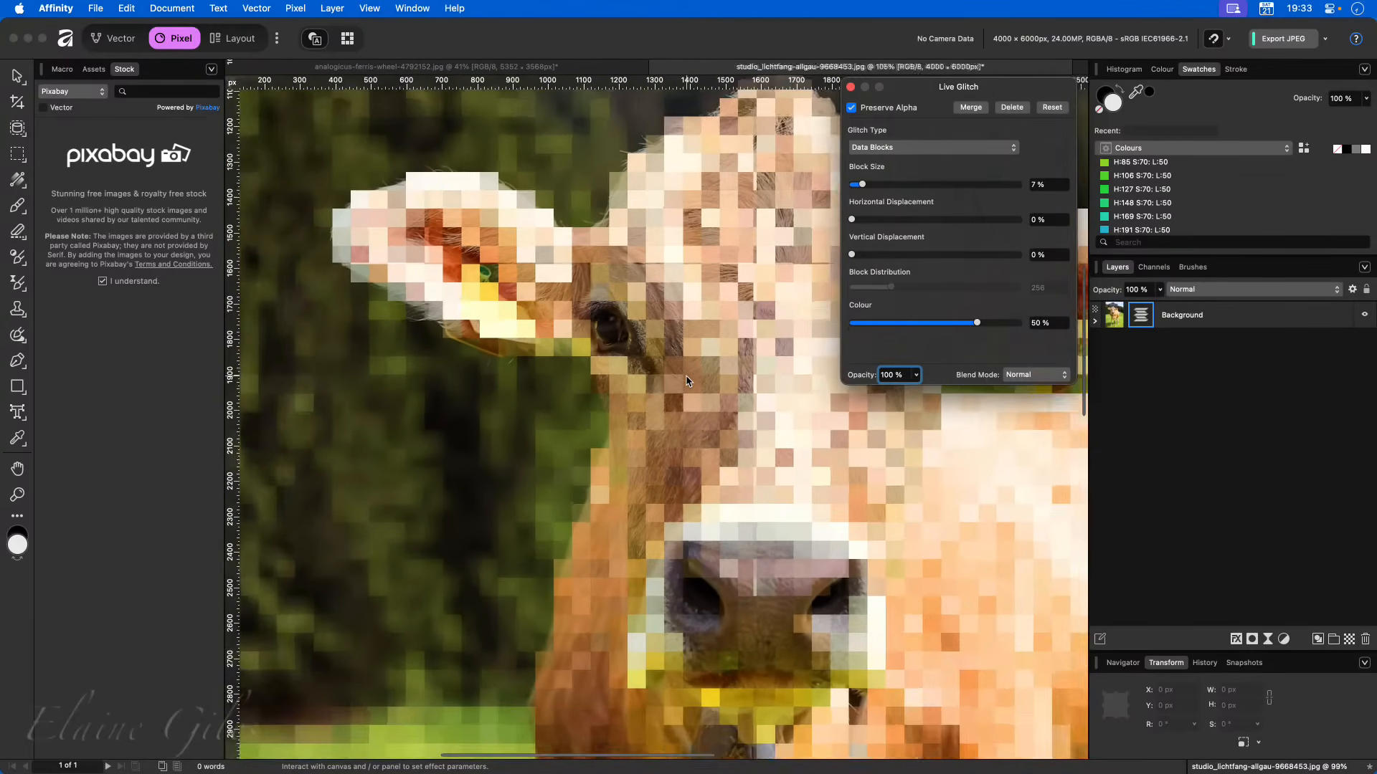
pyautogui.scroll(-6, 687, 381)
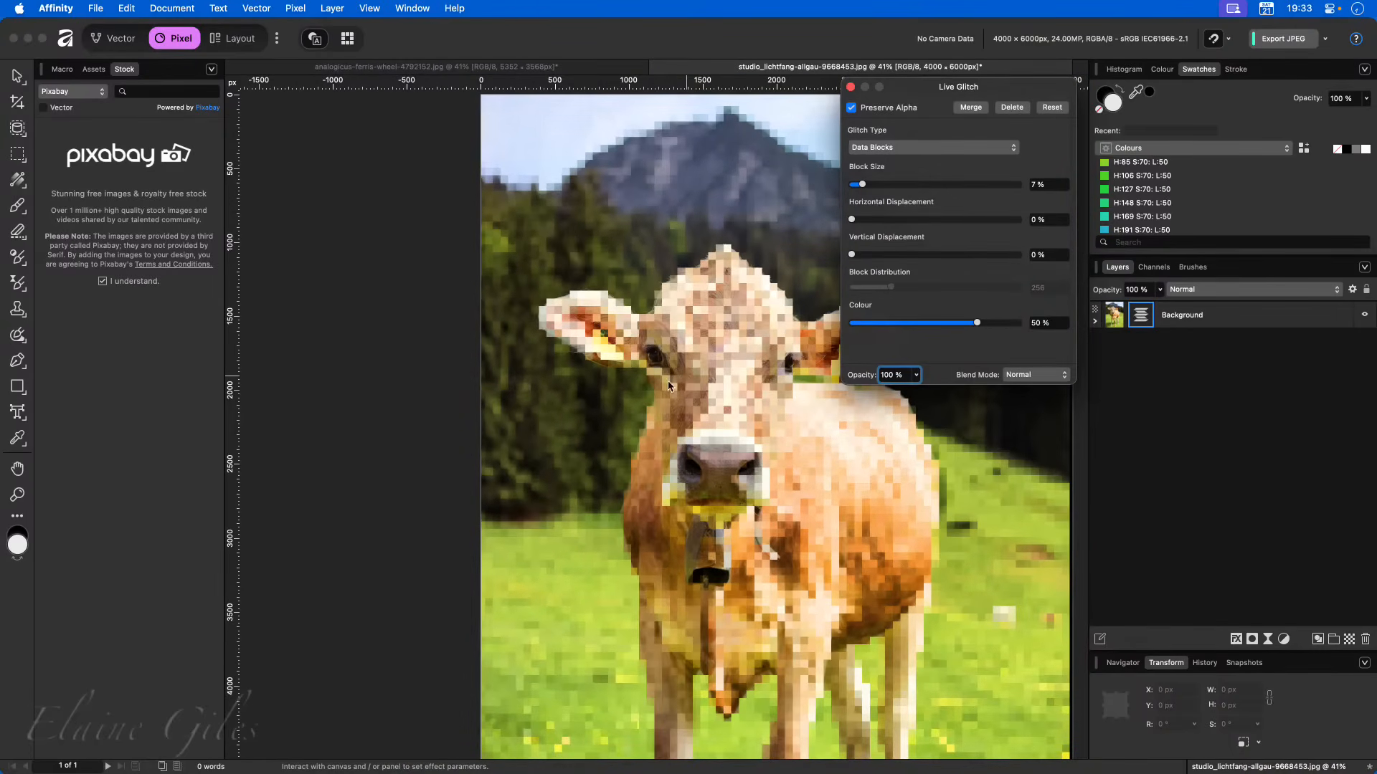
pyautogui.scroll(-2, 640, 391)
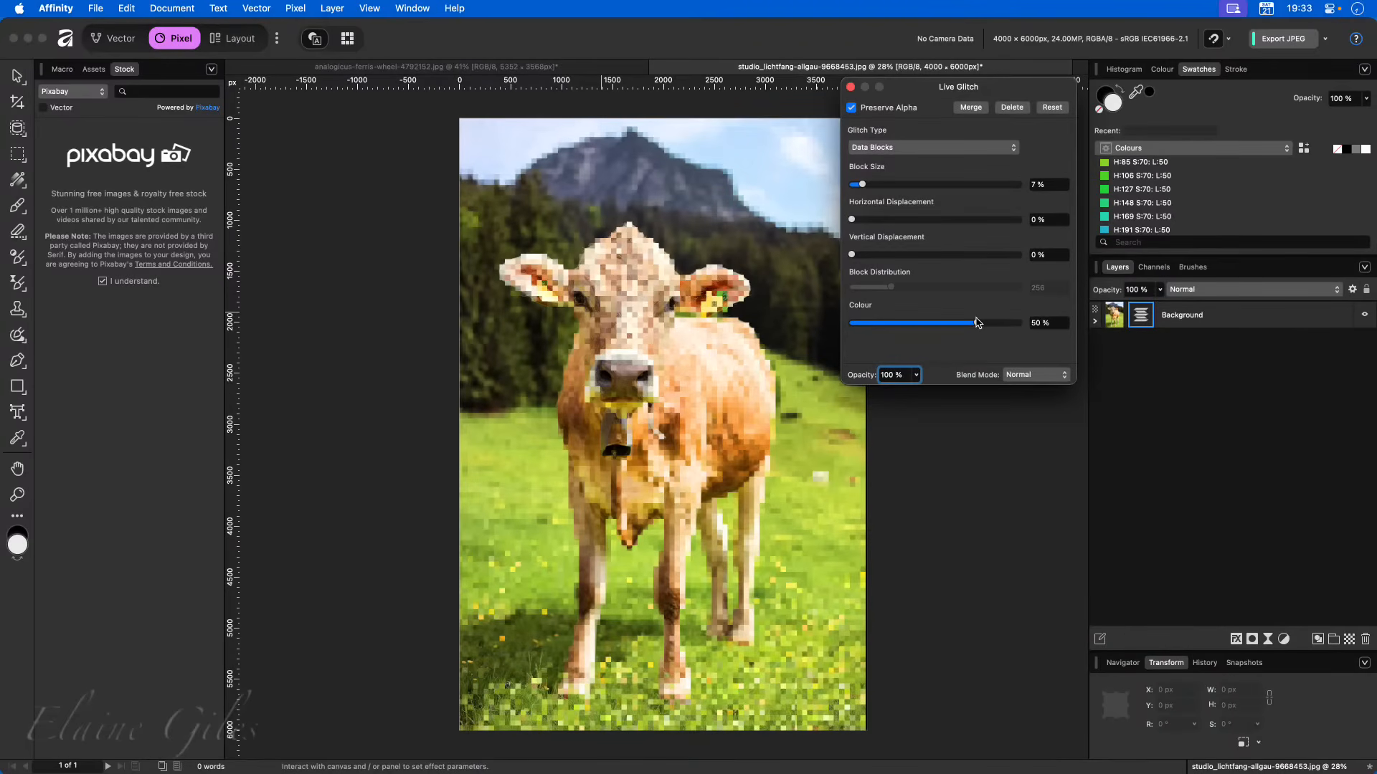
# - Set the glitch colour to 100%, horizontal displacement to 14% and vertical displacement to 9% on the cow photo, closing the dialog
pyautogui.moveTo(976, 323); pyautogui.dragTo(1028, 331)
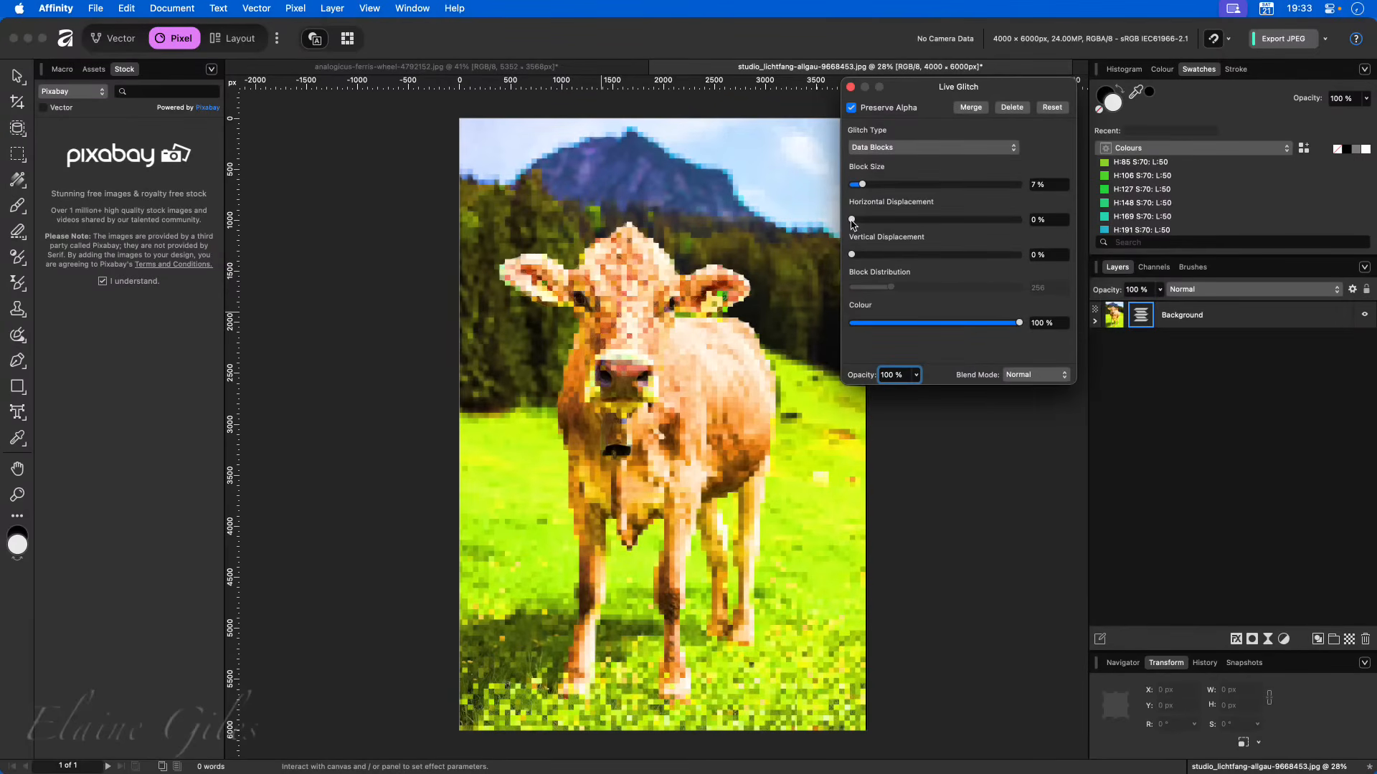
pyautogui.moveTo(852, 223); pyautogui.dragTo(864, 264)
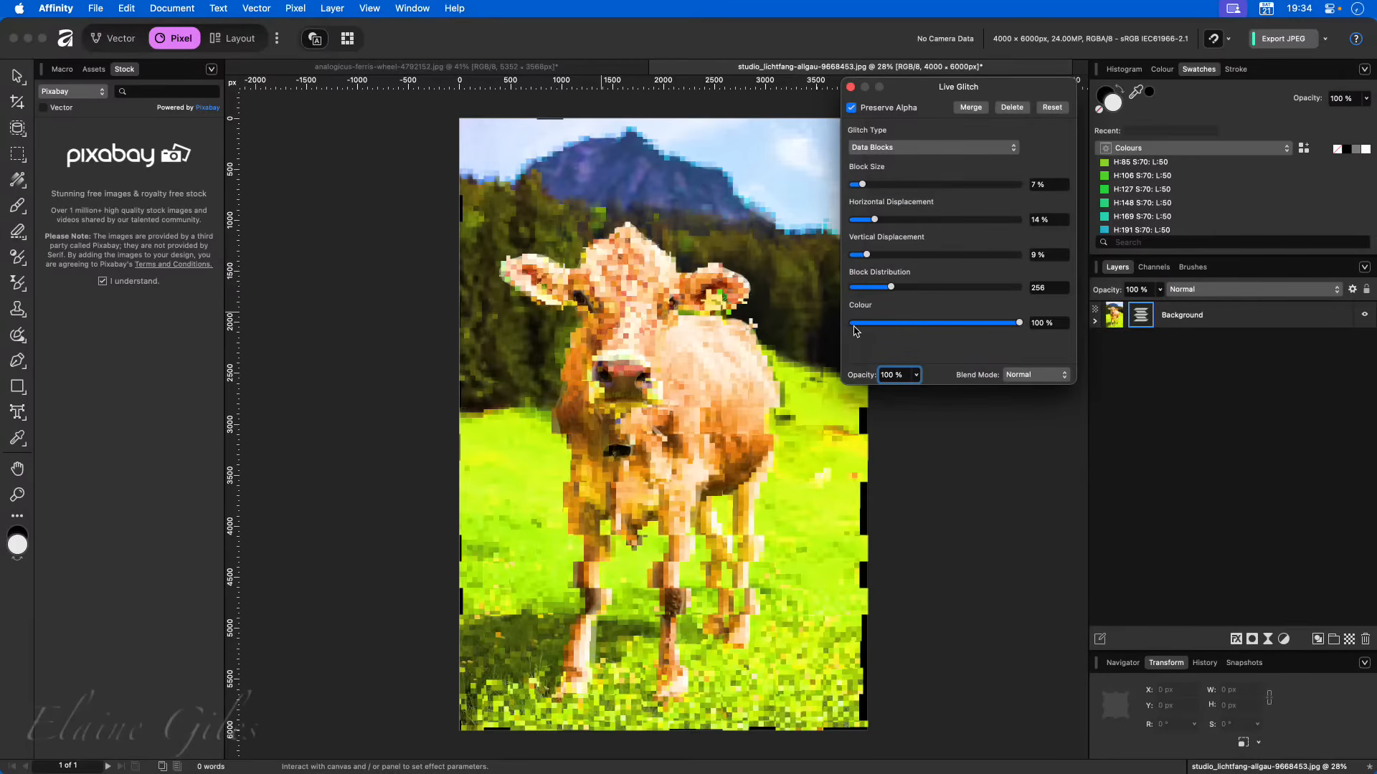
pyautogui.click(851, 86)
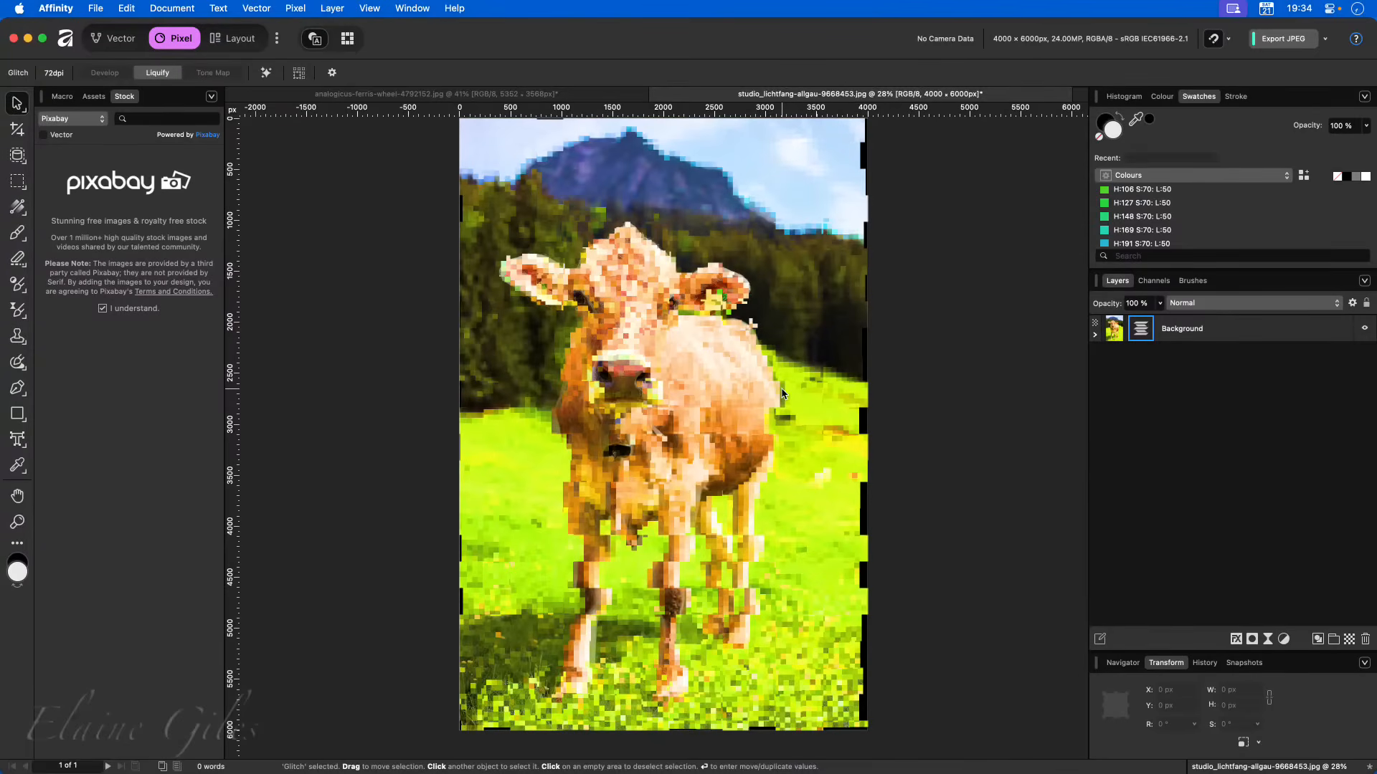
# - Save the glitched cow photo as a new, unflattened document in the "20260321 - 3-1 Update" folder
pyautogui.press('super+s')
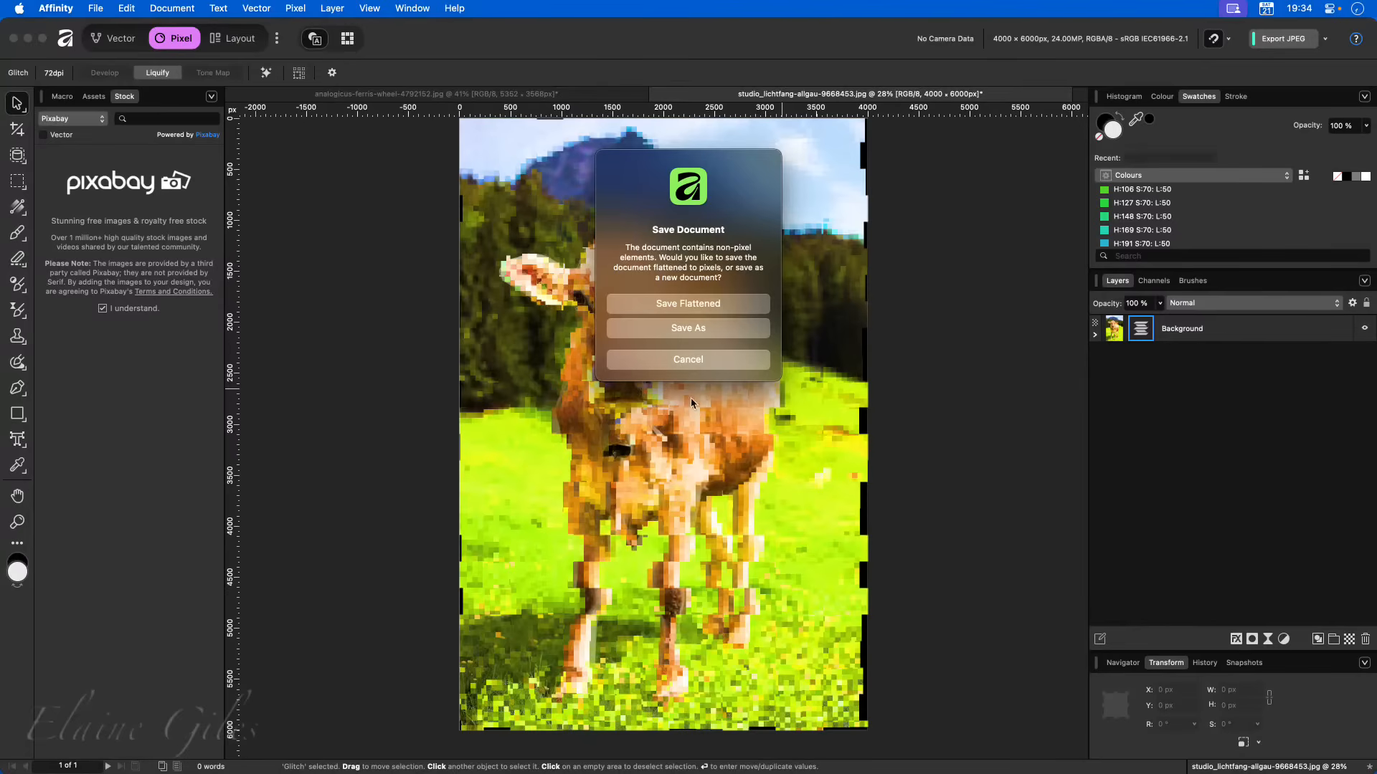
pyautogui.click(666, 327)
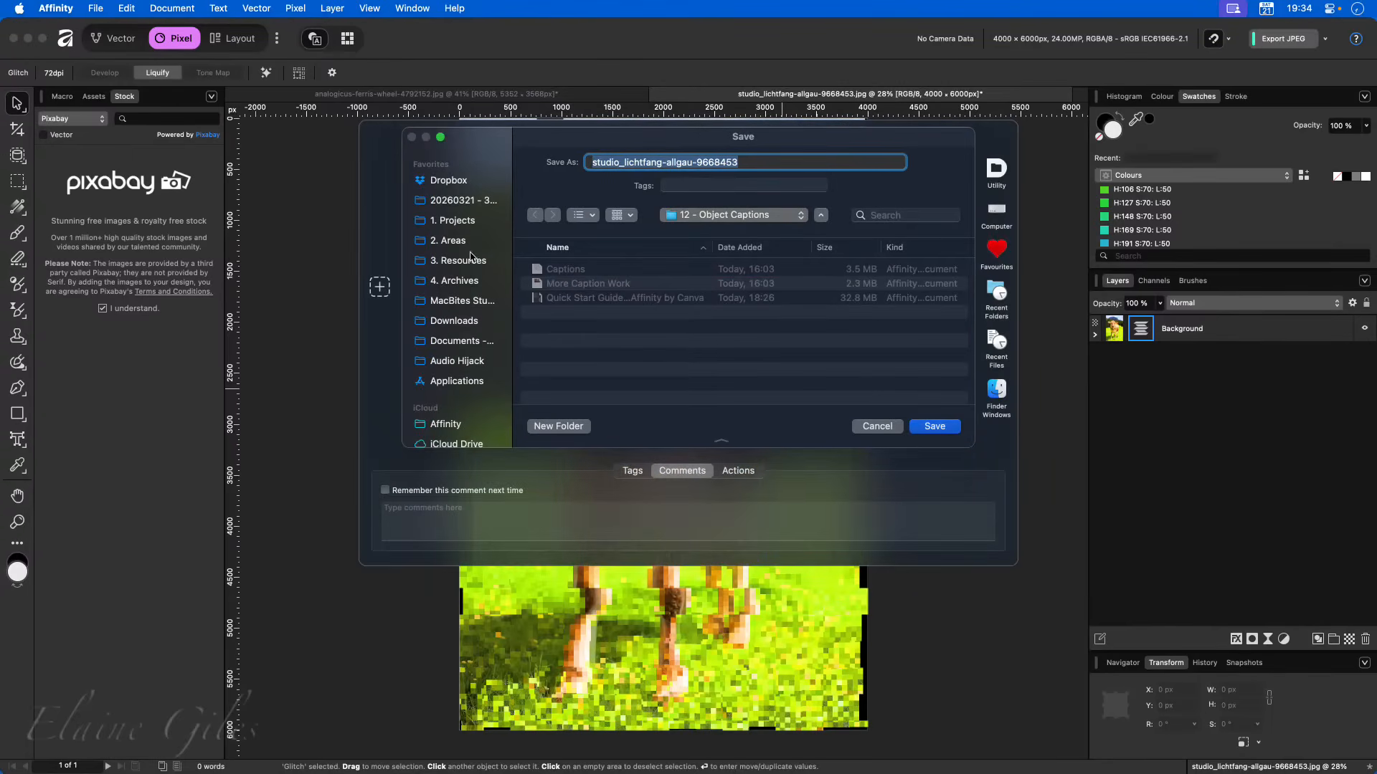
pyautogui.click(471, 203)
pyautogui.click(934, 433)
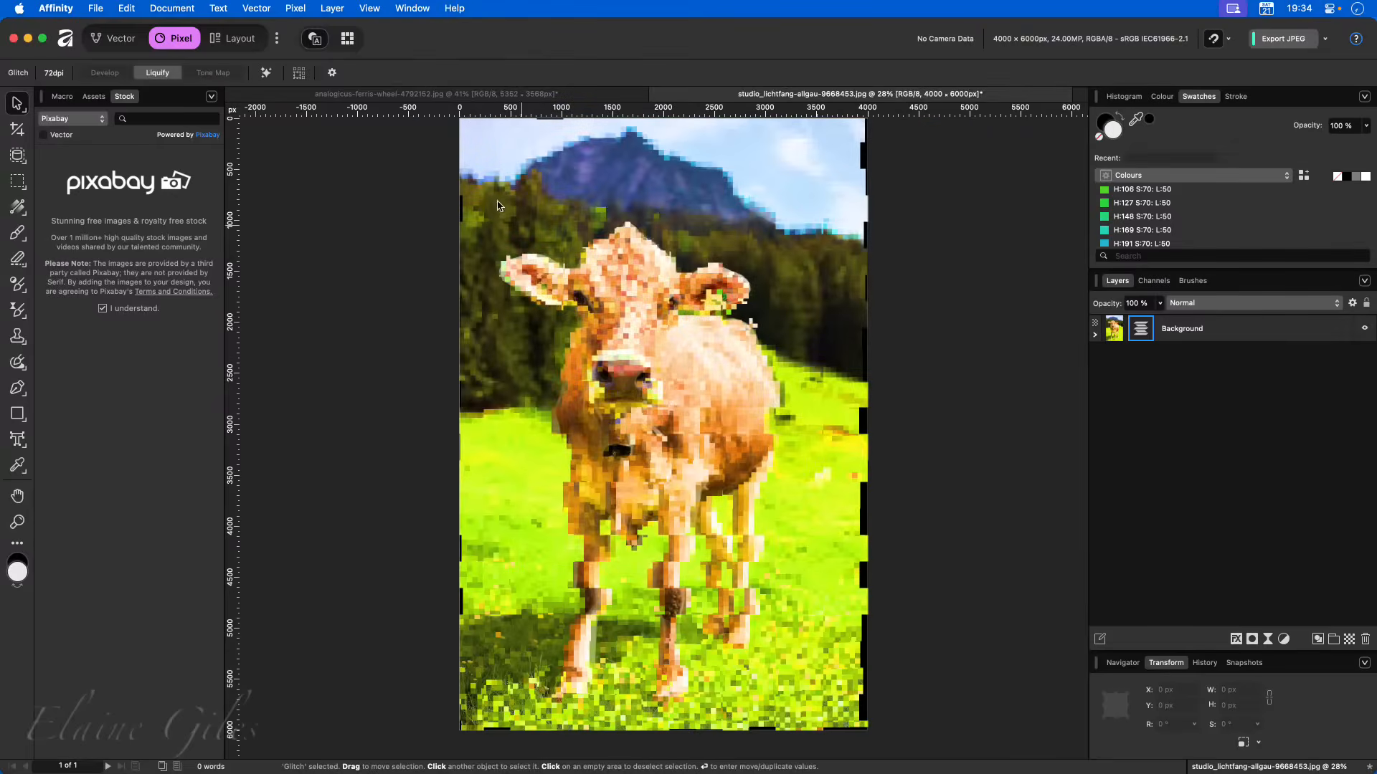
# - Save the Ferris wheel photo as a new, unflattened document in the same folder and close both documents
pyautogui.click(461, 95)
pyautogui.press('super+s')
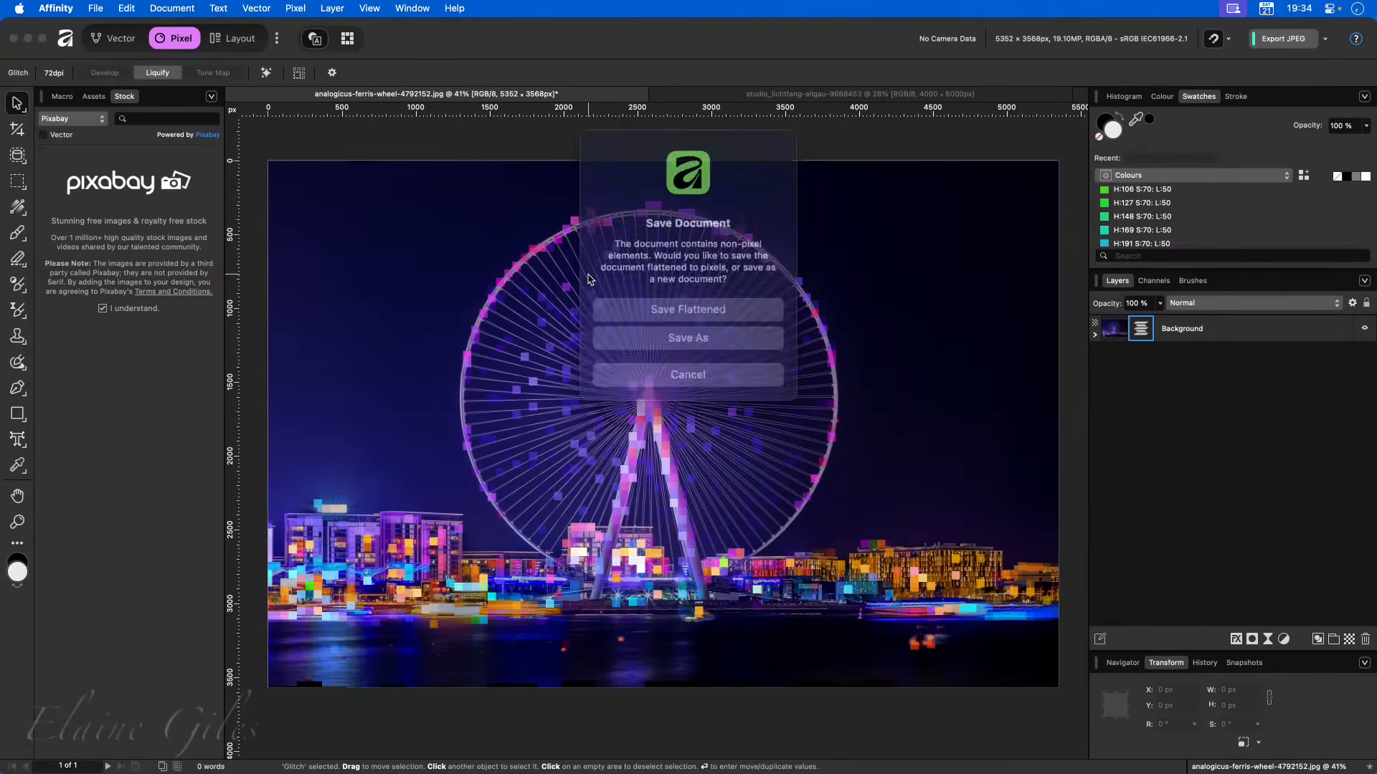
pyautogui.click(699, 327)
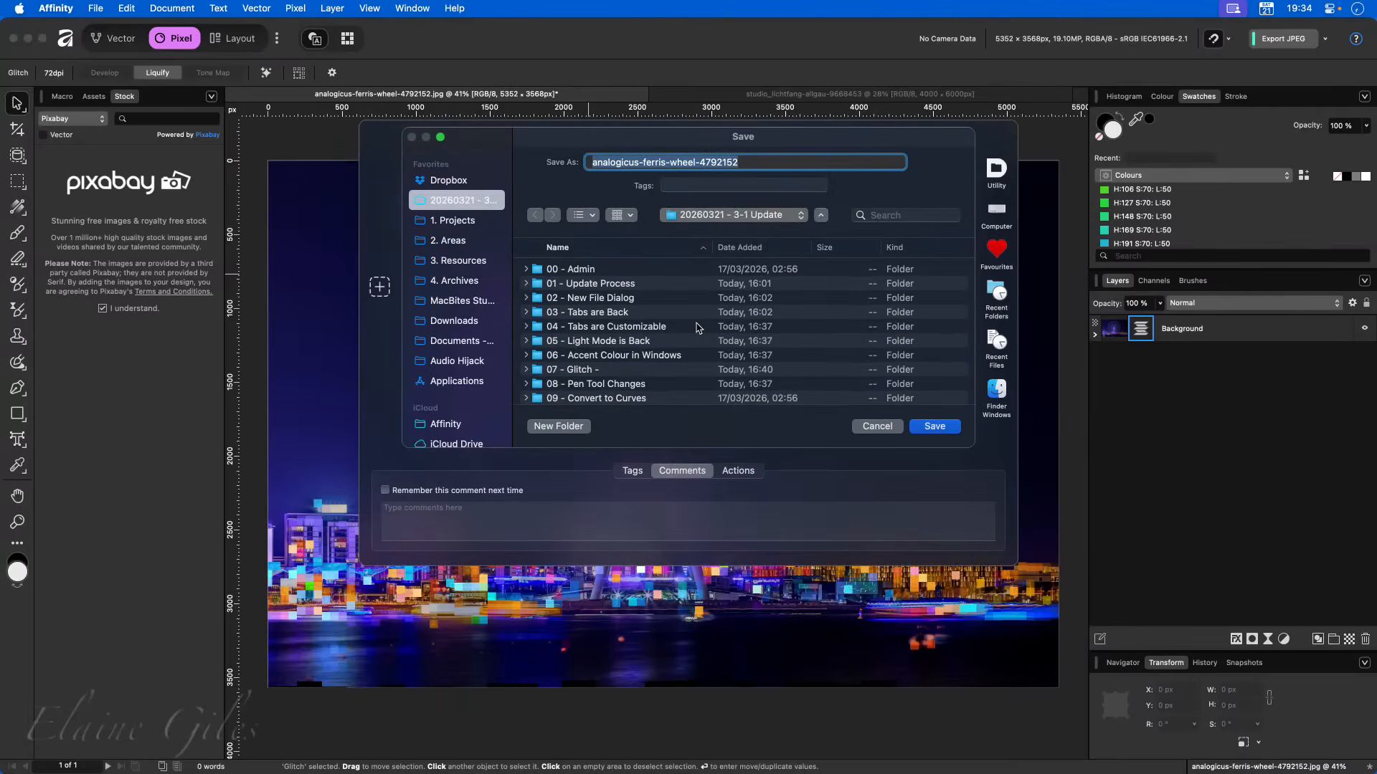
pyautogui.click(934, 432)
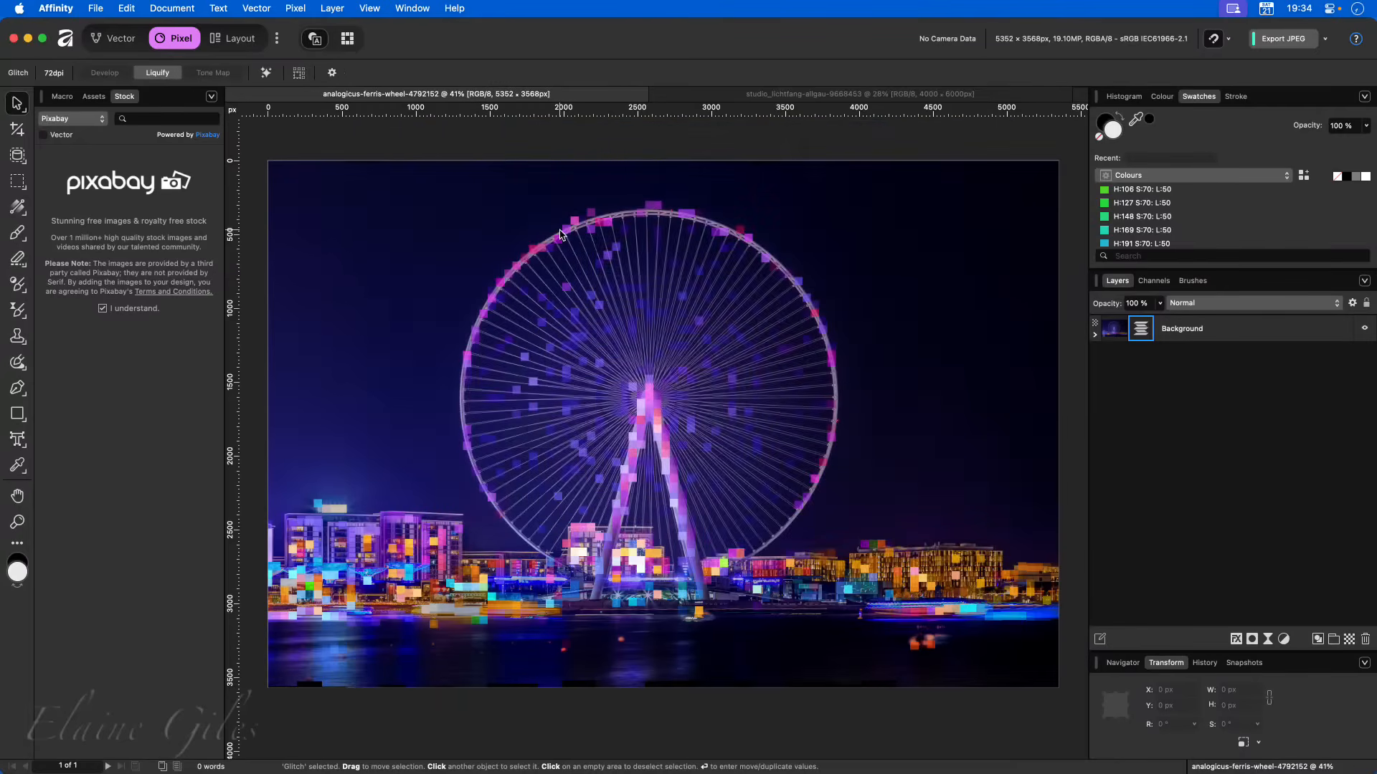
pyautogui.press('super+w')
pyautogui.press('super+w')
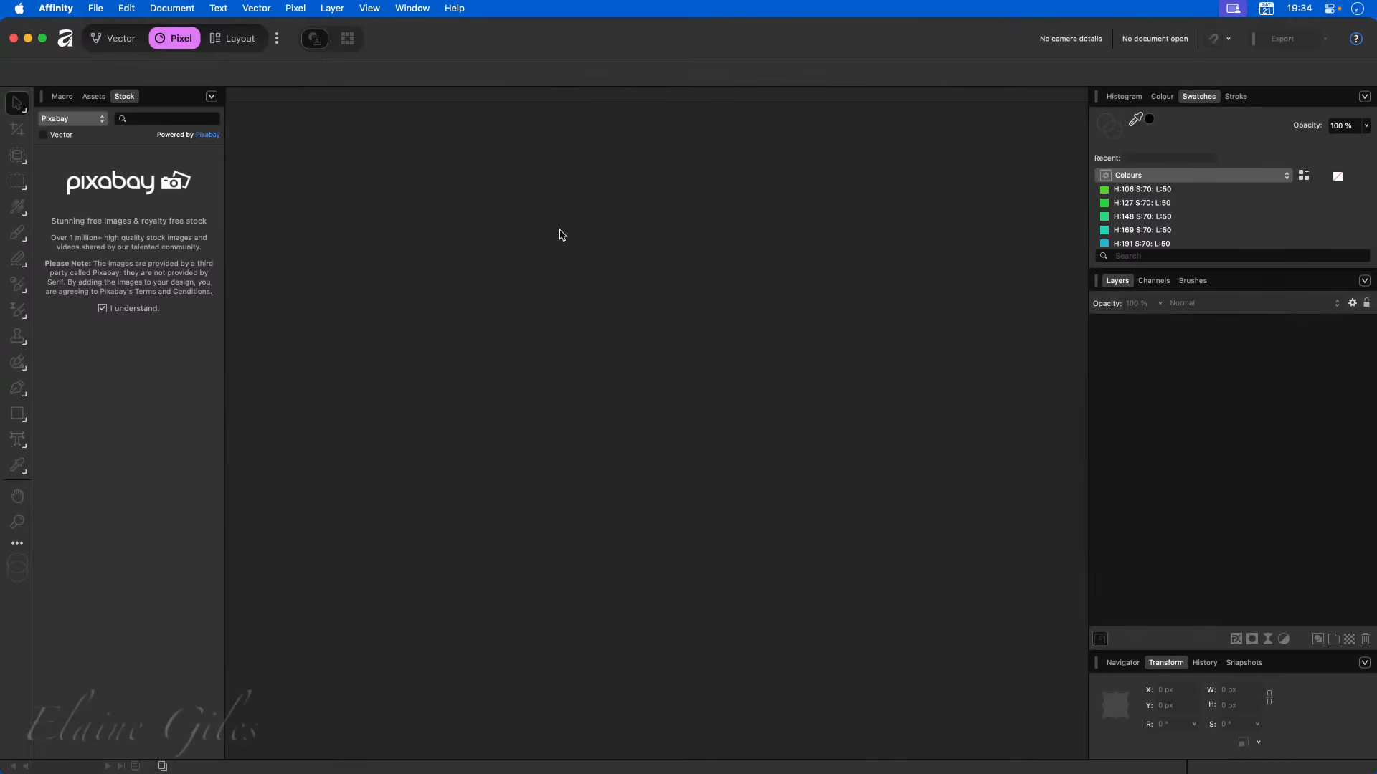
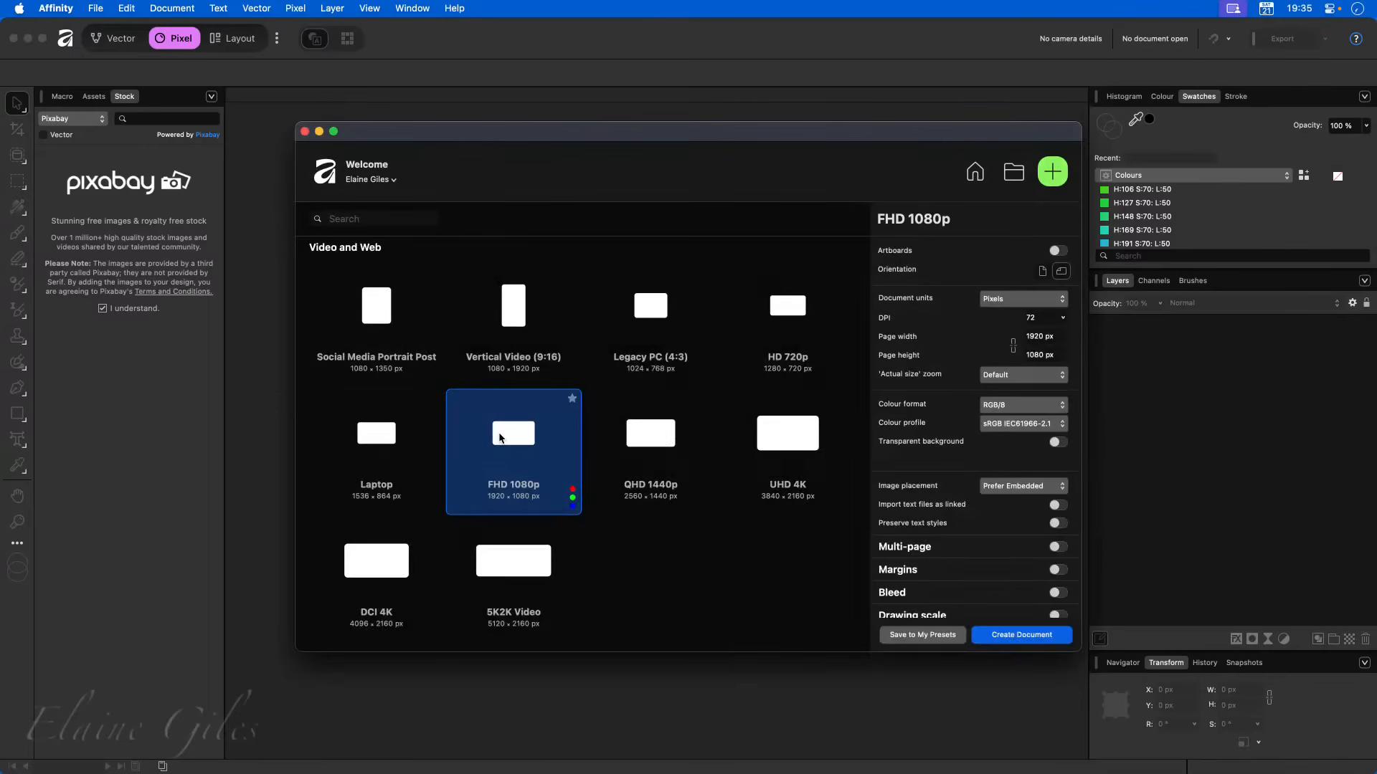
# - Create a 1920 × 1080 px document from the FHD 1080p preset and switch to the Vector studio
pyautogui.doubleClick(495, 436)
pyautogui.click(142, 39)
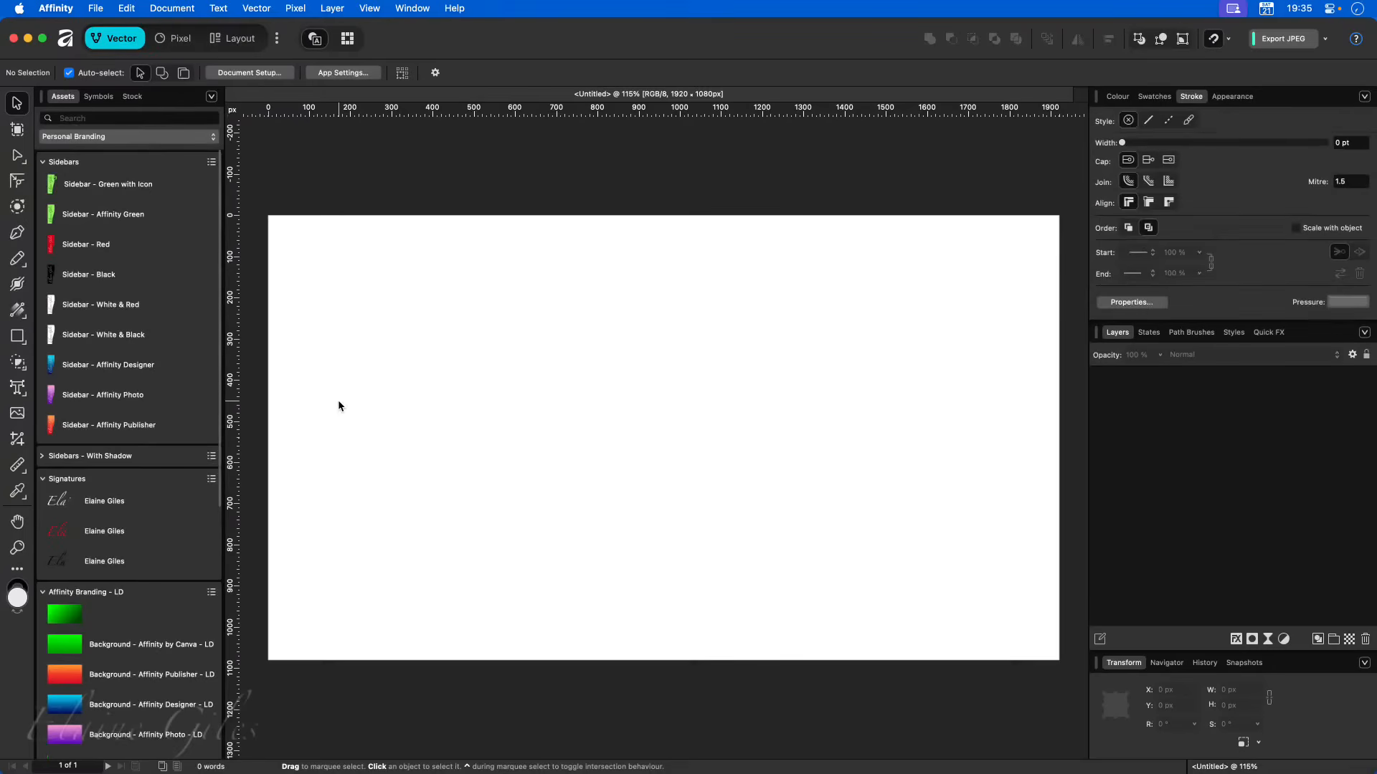
# - Draw a closed ten-node straight-edged shape with the Pen Tool, about 1220 px wide and 735 px high, with a zigzag lower edge
pyautogui.click(17, 235)
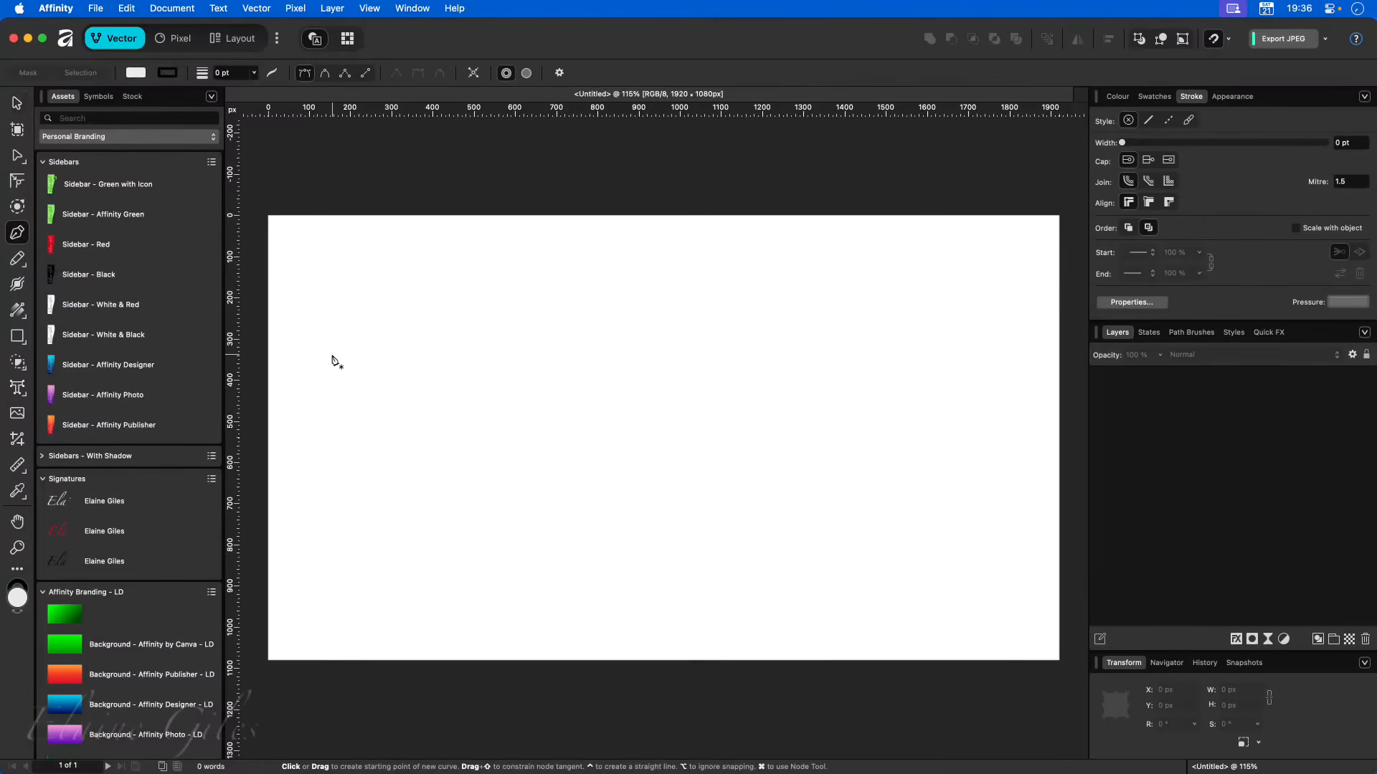
pyautogui.click(309, 355)
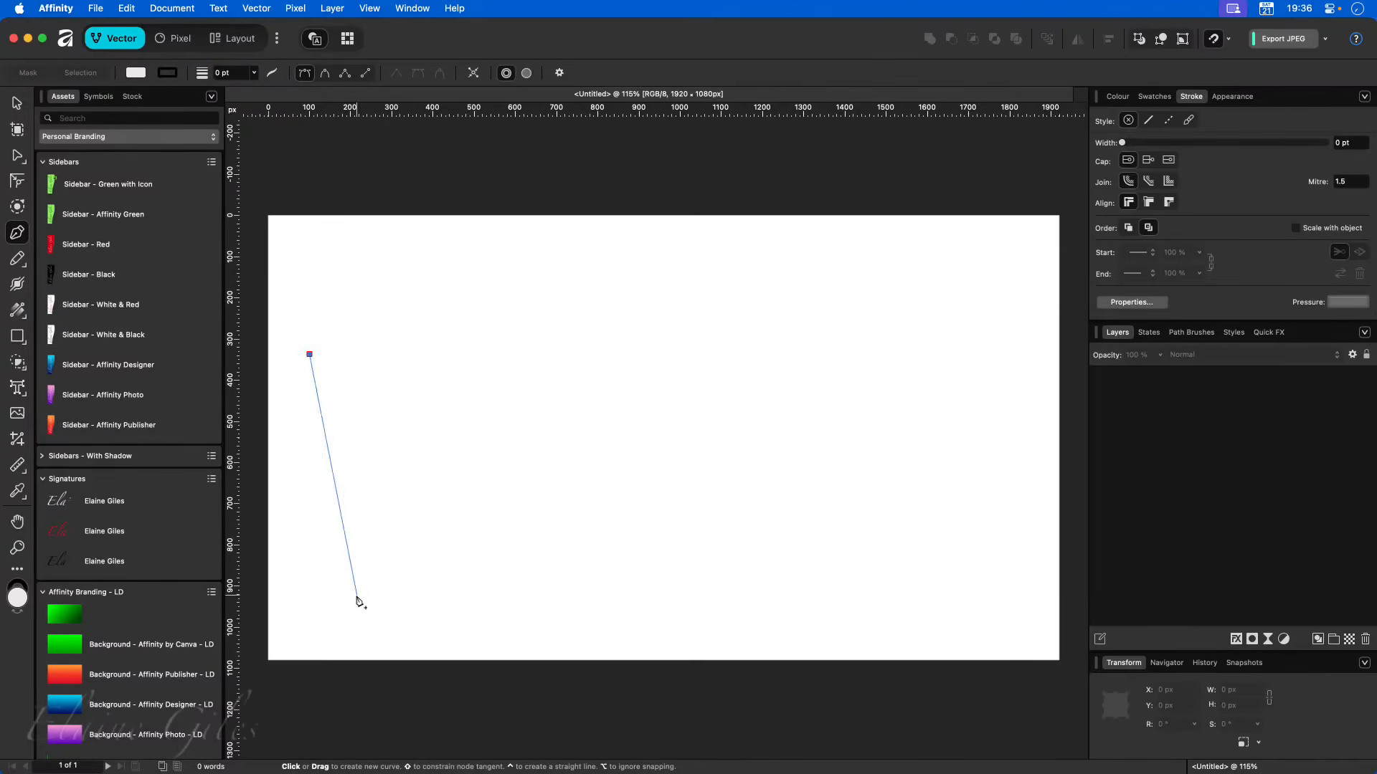
pyautogui.click(367, 556)
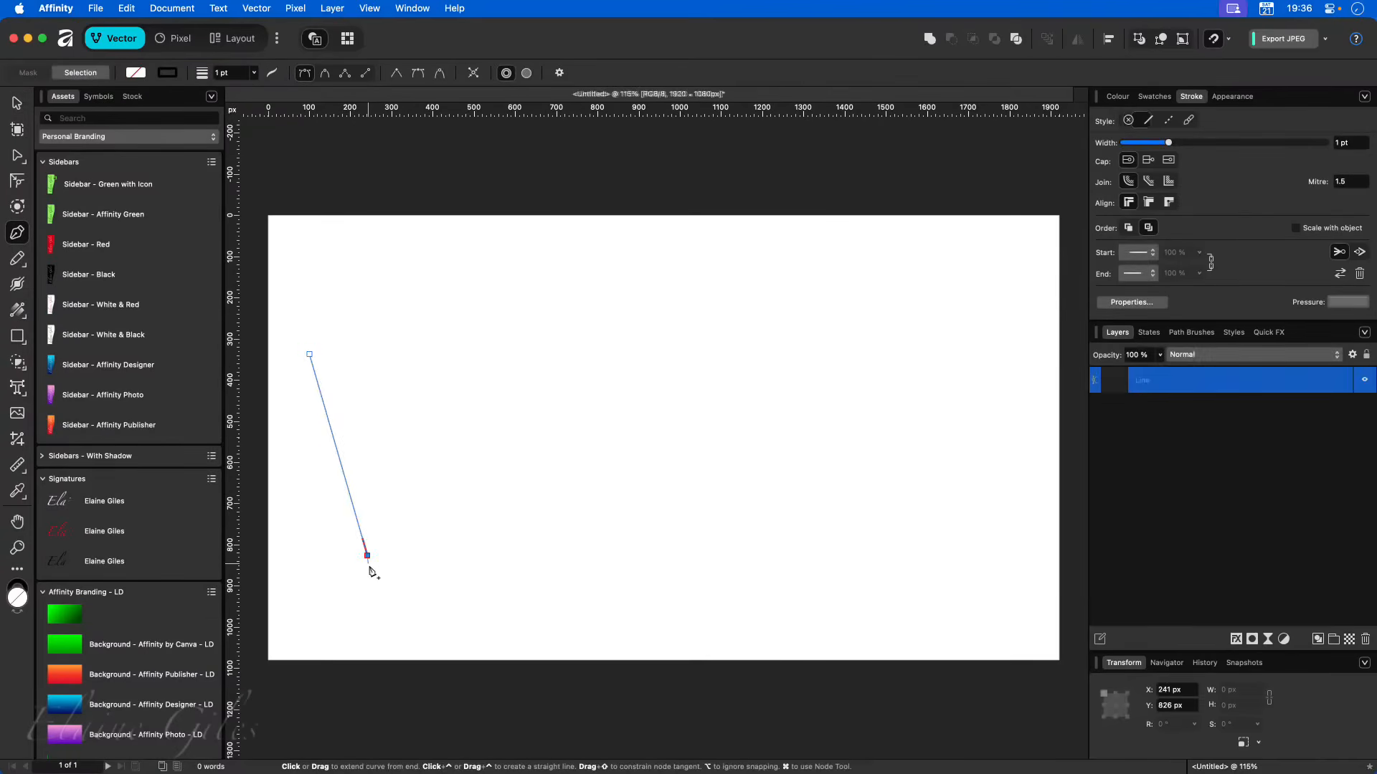
pyautogui.click(440, 391)
pyautogui.click(518, 563)
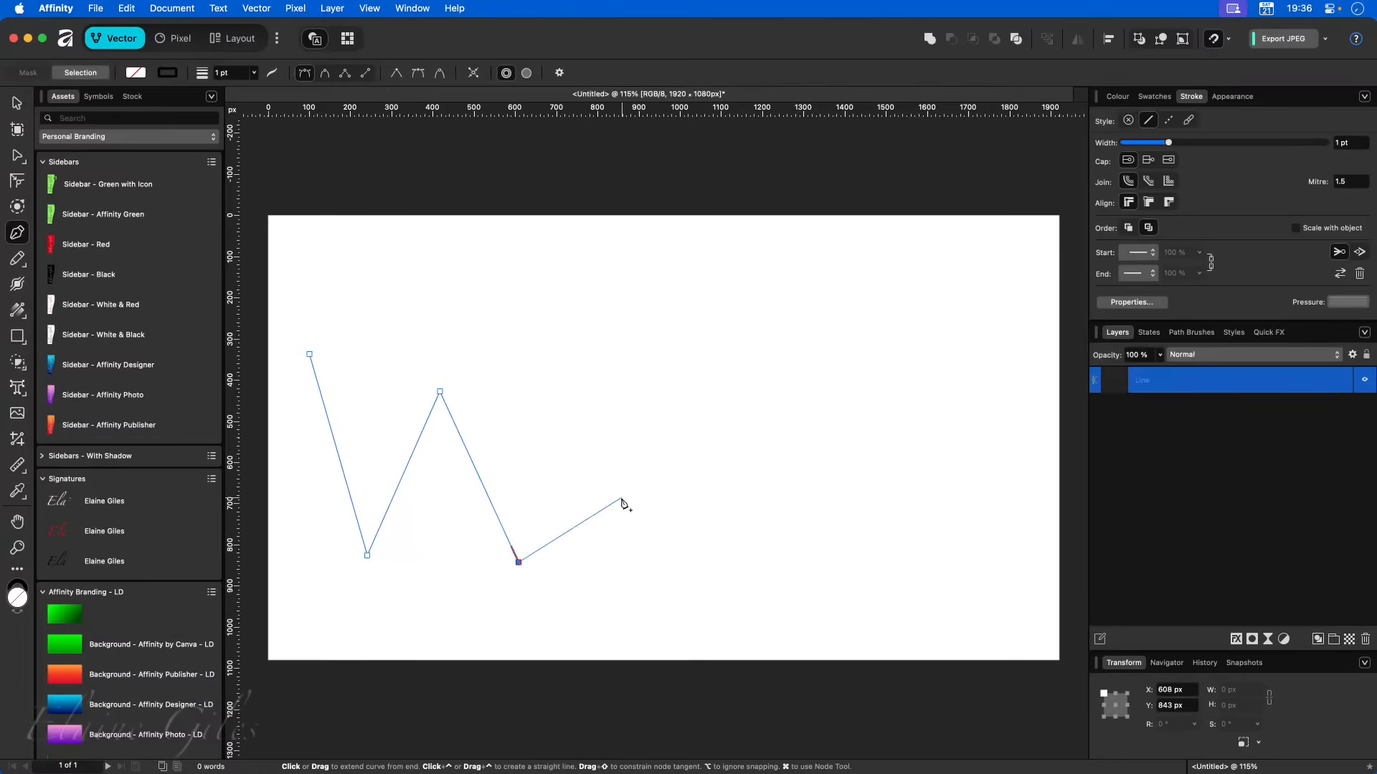
pyautogui.click(539, 378)
pyautogui.click(647, 552)
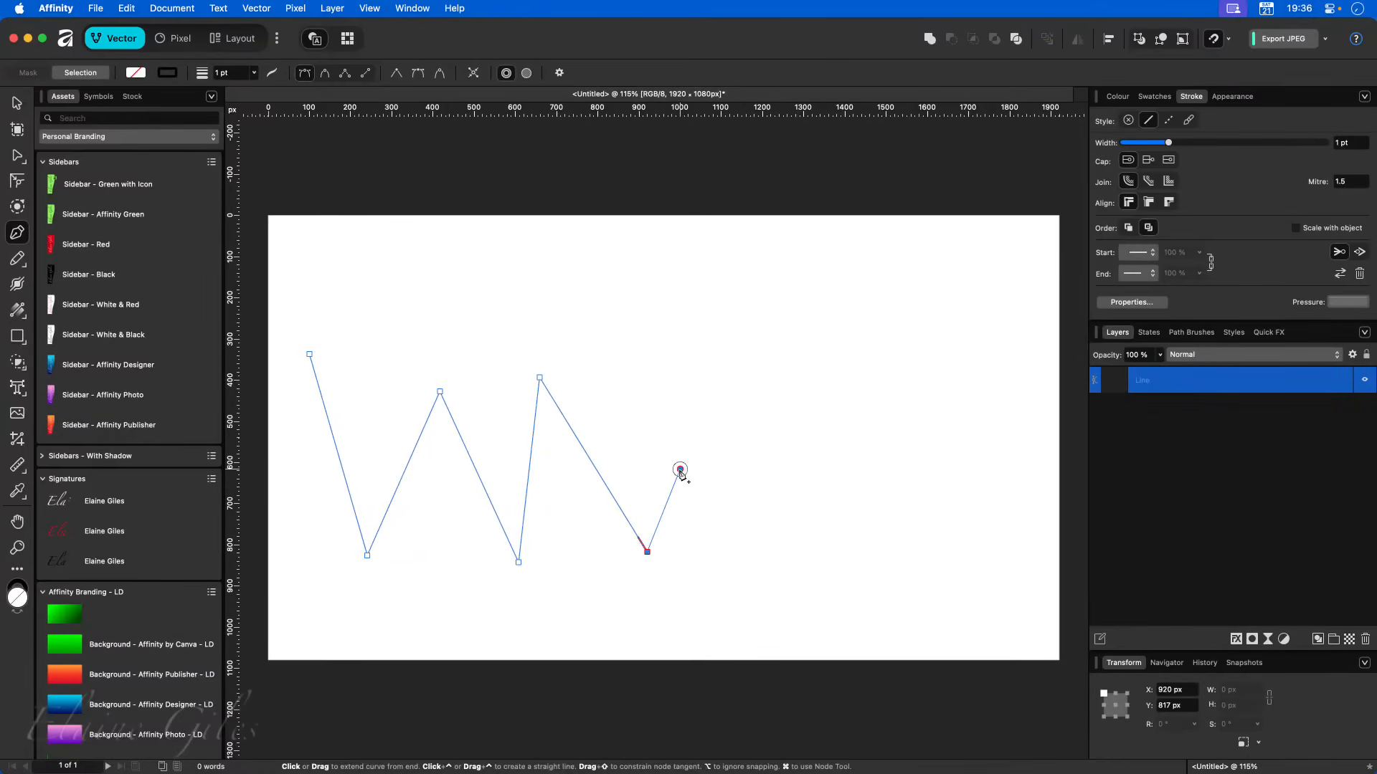
pyautogui.click(680, 469)
pyautogui.click(812, 295)
pyautogui.click(652, 259)
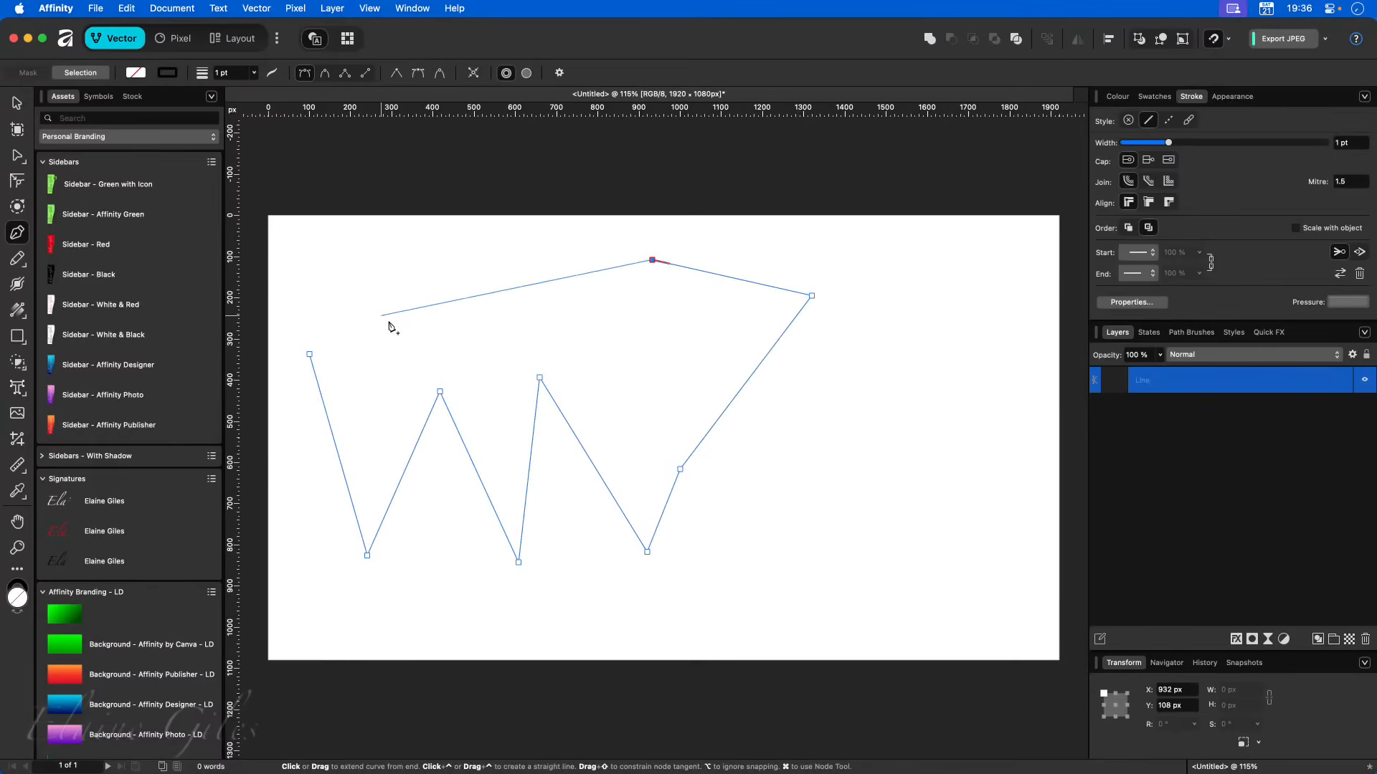
pyautogui.click(420, 302)
pyautogui.click(309, 355)
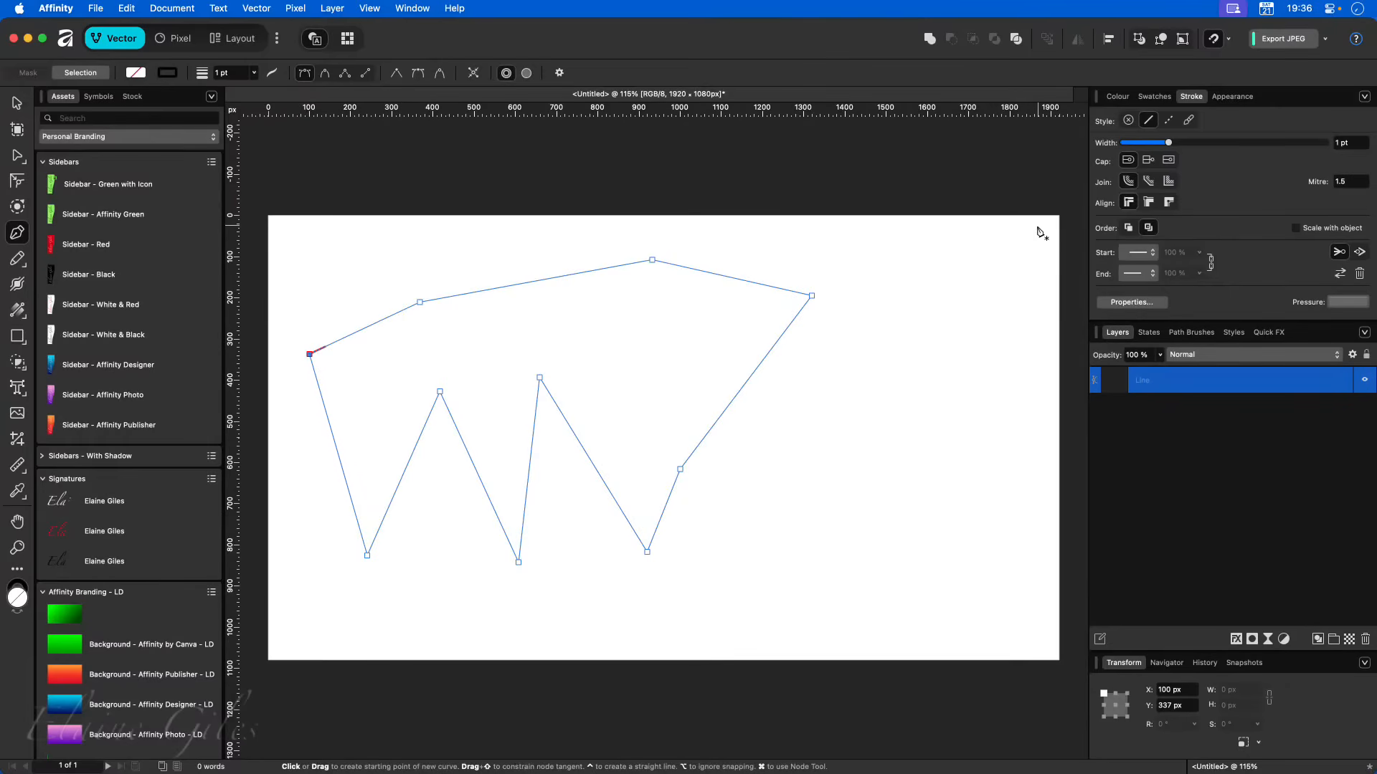
# - Fill the closed zigzag shape with Magenta from the Apple swatch palette
pyautogui.click(1154, 96)
pyautogui.click(1140, 182)
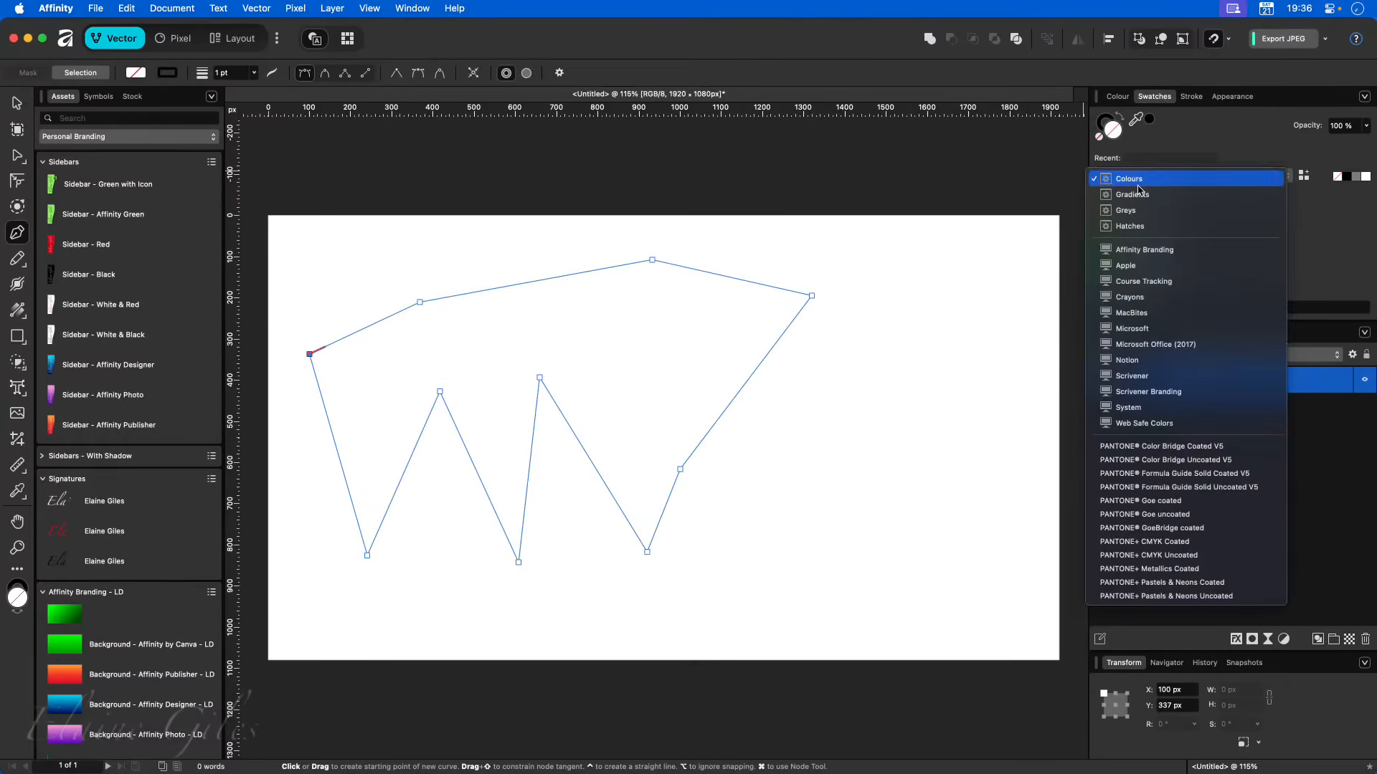
pyautogui.click(1130, 265)
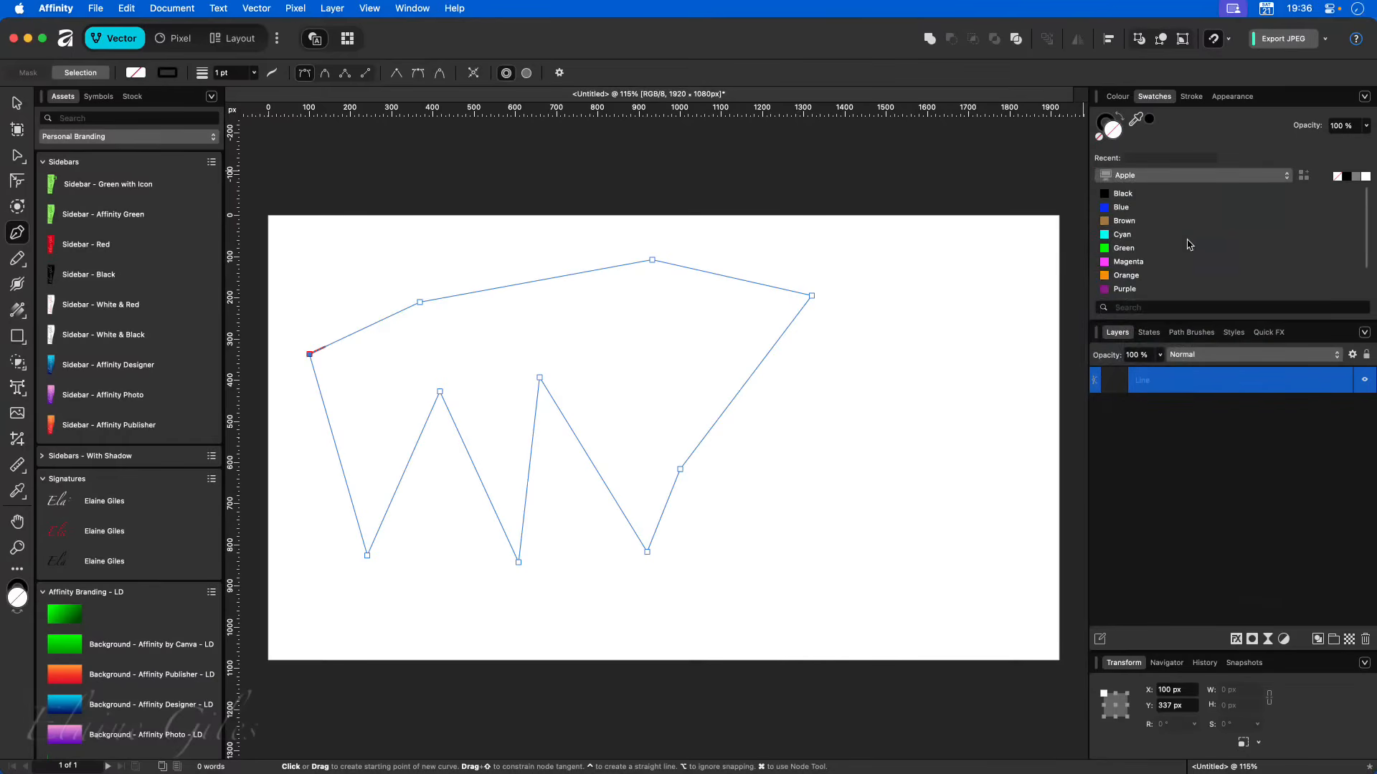
pyautogui.click(1128, 261)
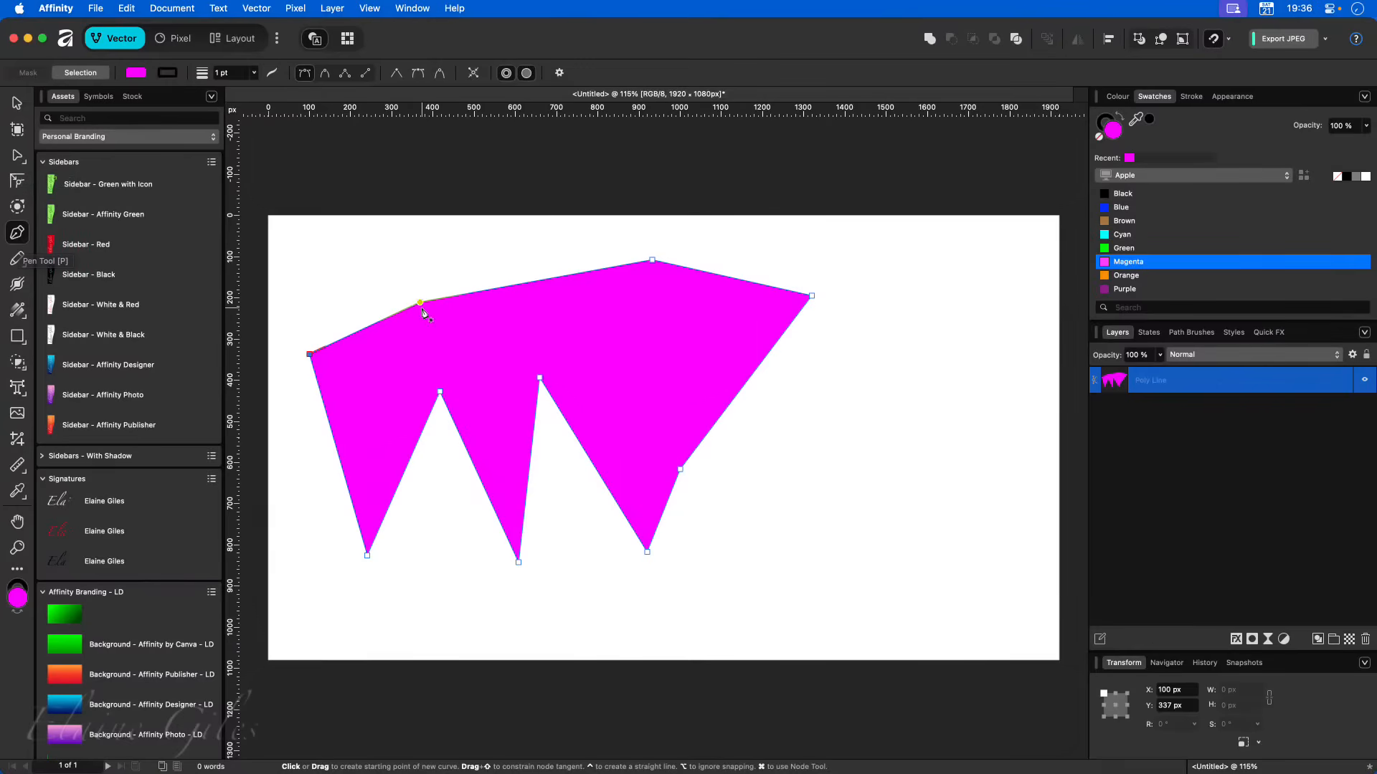
# - Move the shape's three upper nodes with the Node Tool to about X 204, Y 93 px; X 324, Y 193 px; and X 960, Y 188 px
pyautogui.press('a')
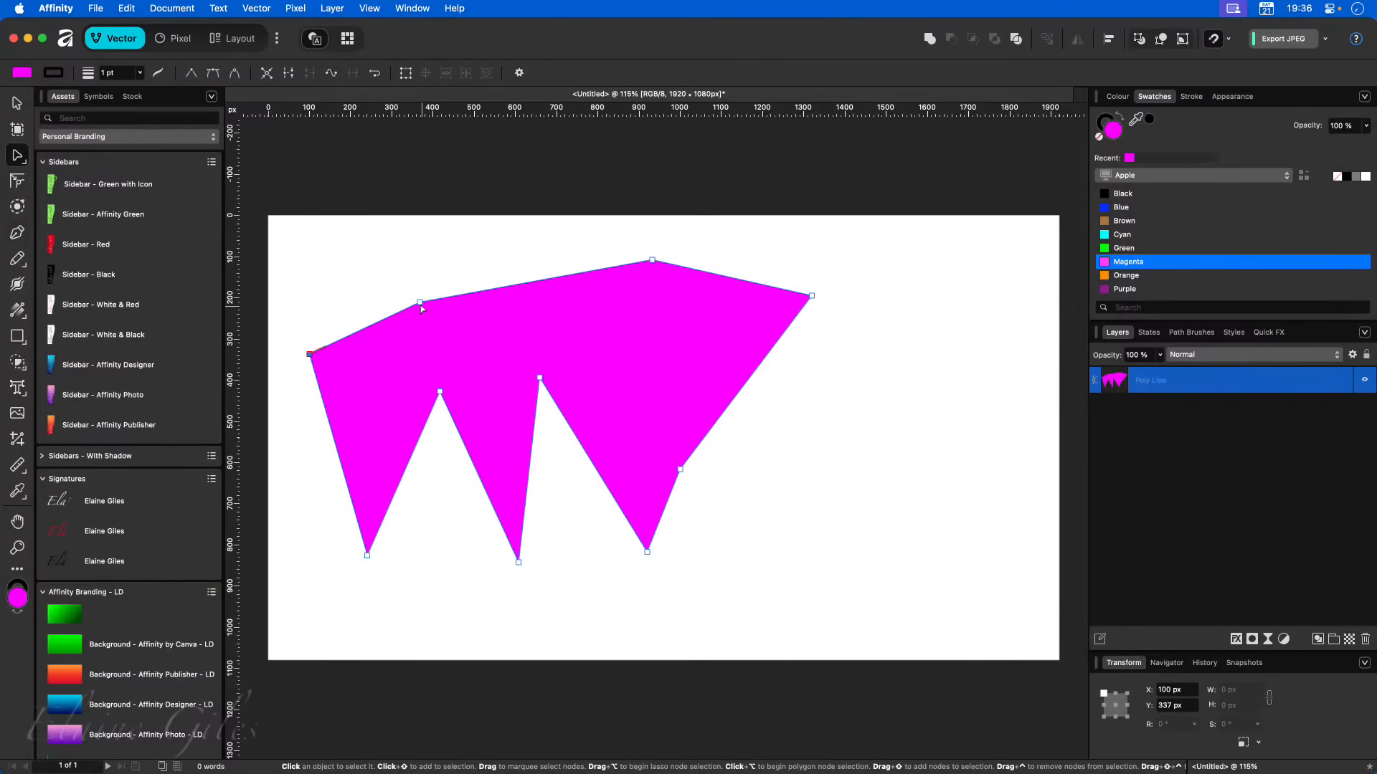
pyautogui.moveTo(421, 302); pyautogui.dragTo(352, 254)
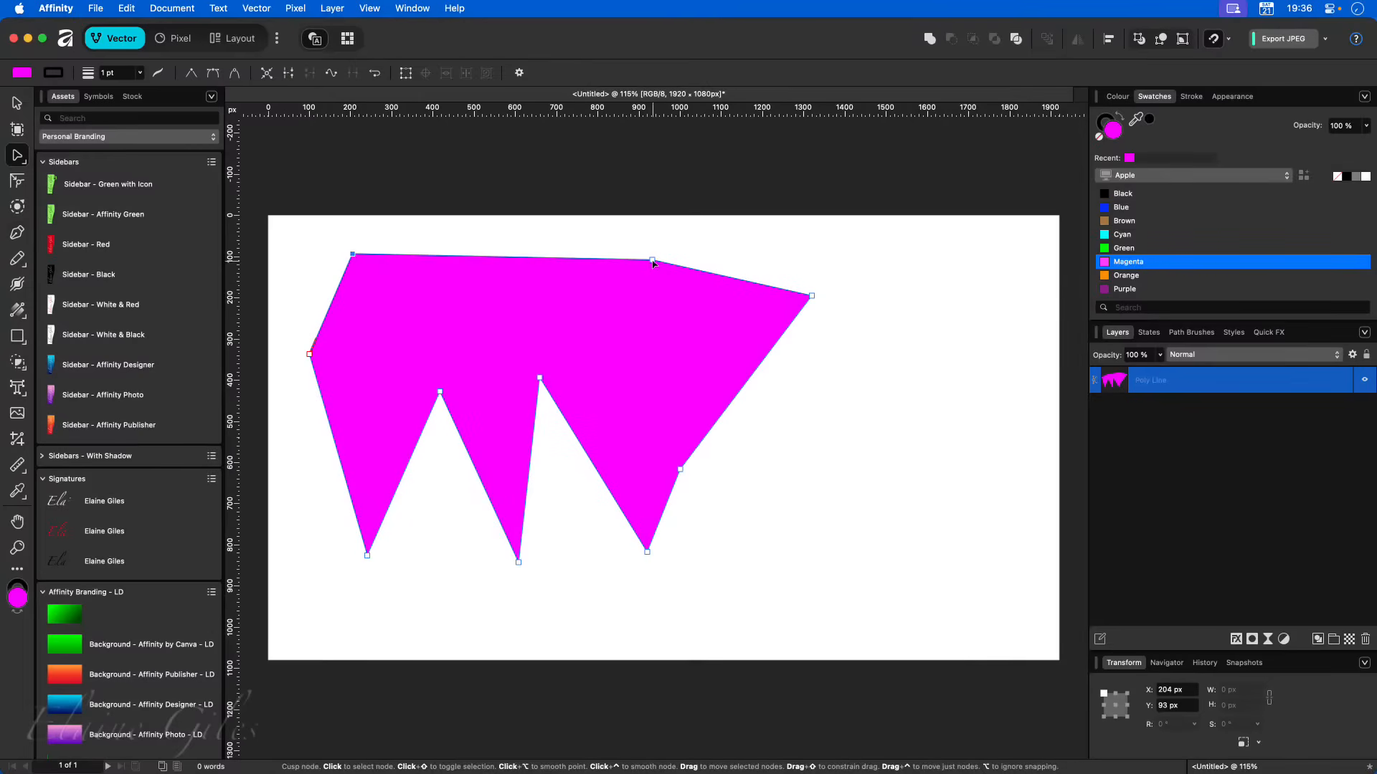
pyautogui.moveTo(651, 259); pyautogui.dragTo(402, 295)
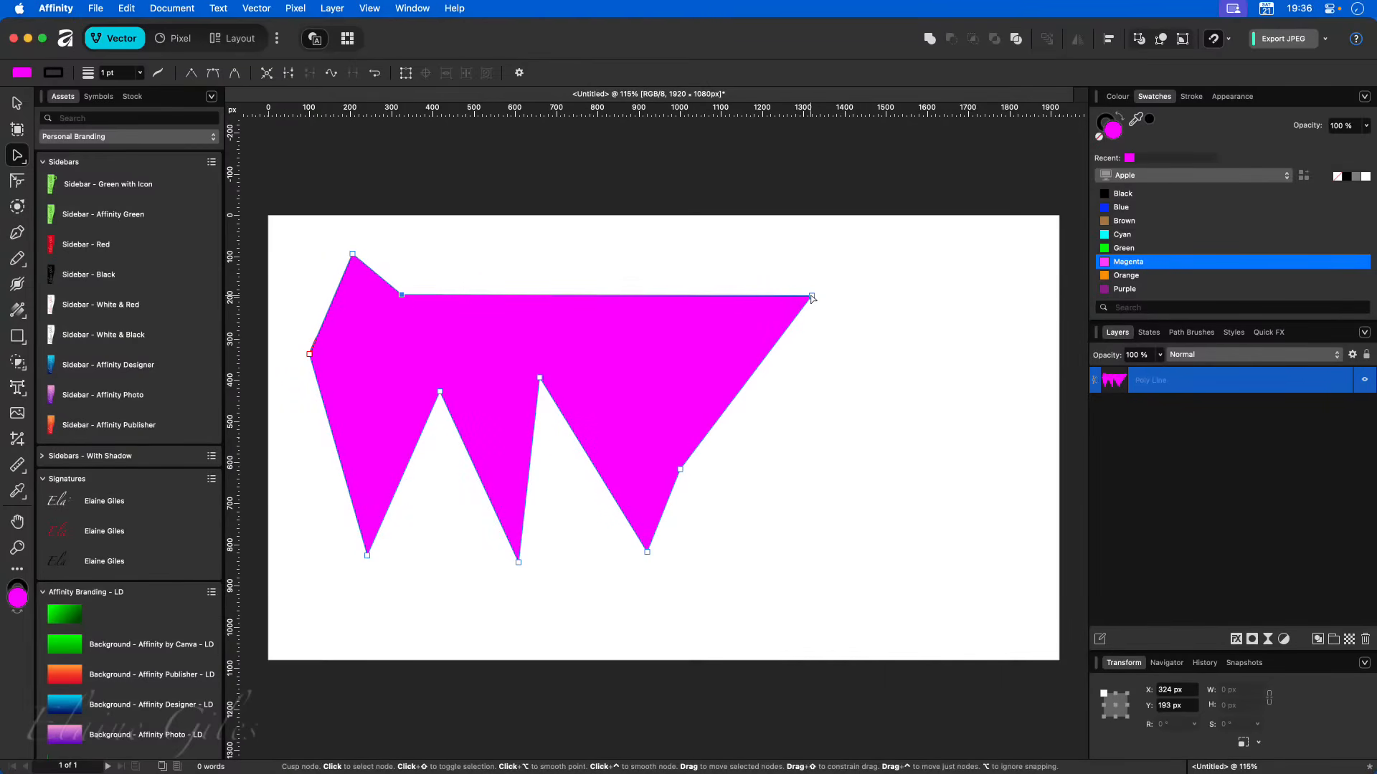
pyautogui.moveTo(810, 297); pyautogui.dragTo(663, 294)
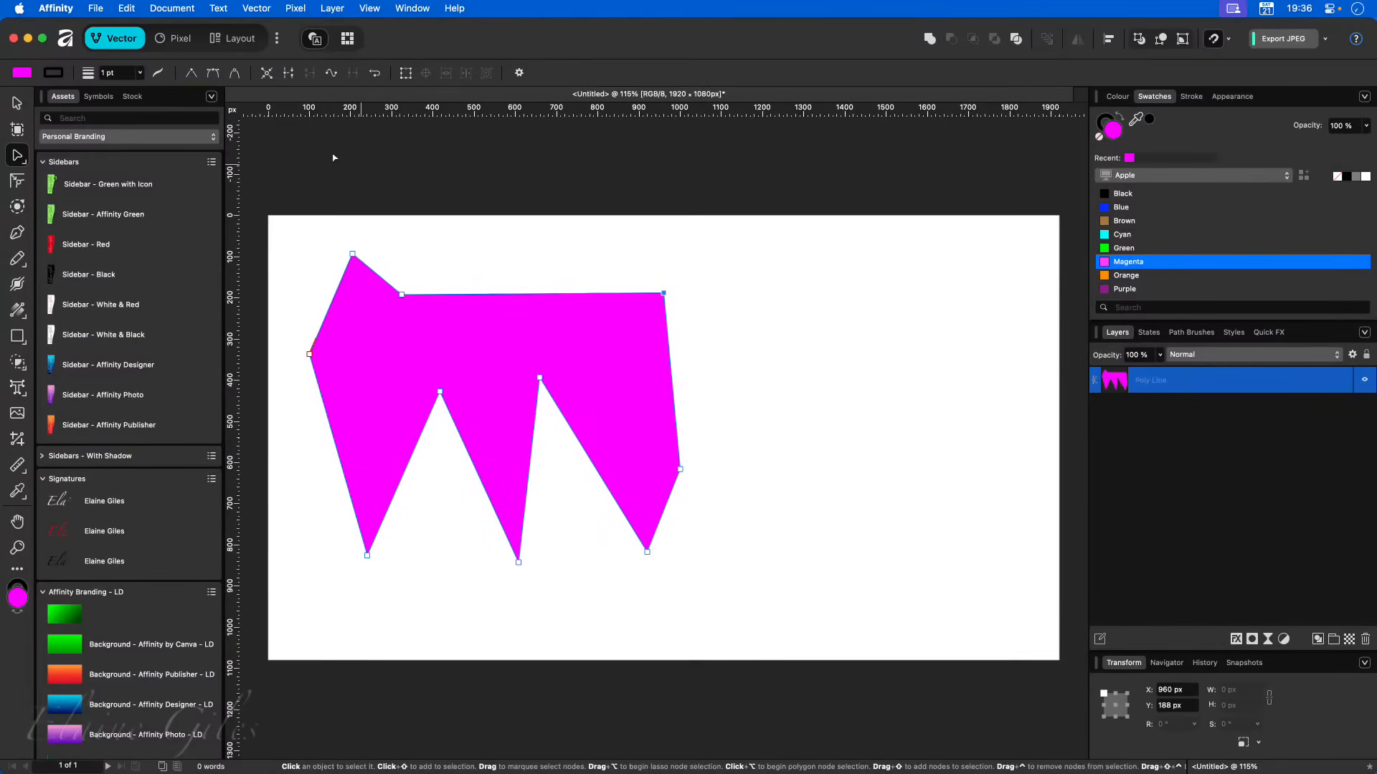
# - Convert the shape's upper-right node to smooth, lengthen both its handles, and move it to about X 1218, Y 147 px
pyautogui.click(214, 74)
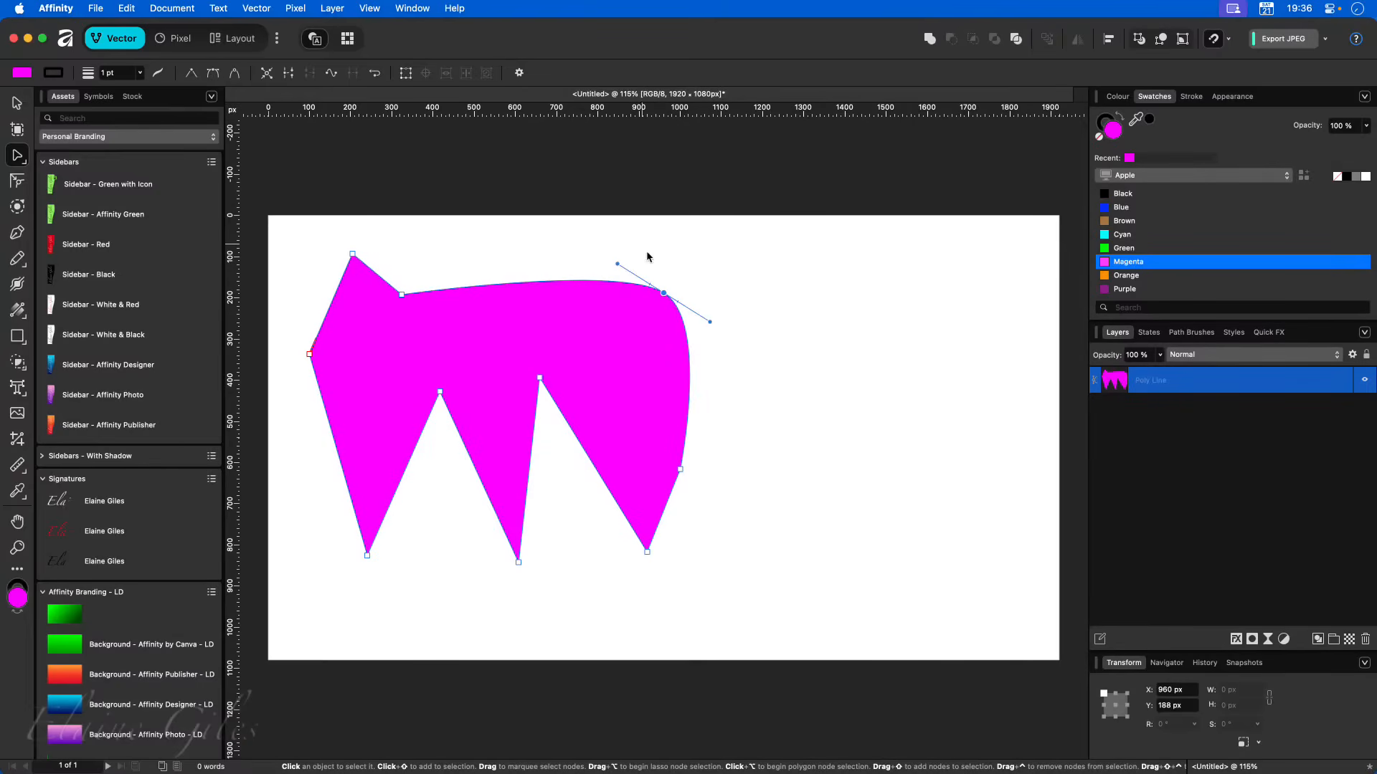
pyautogui.moveTo(619, 266); pyautogui.dragTo(472, 210)
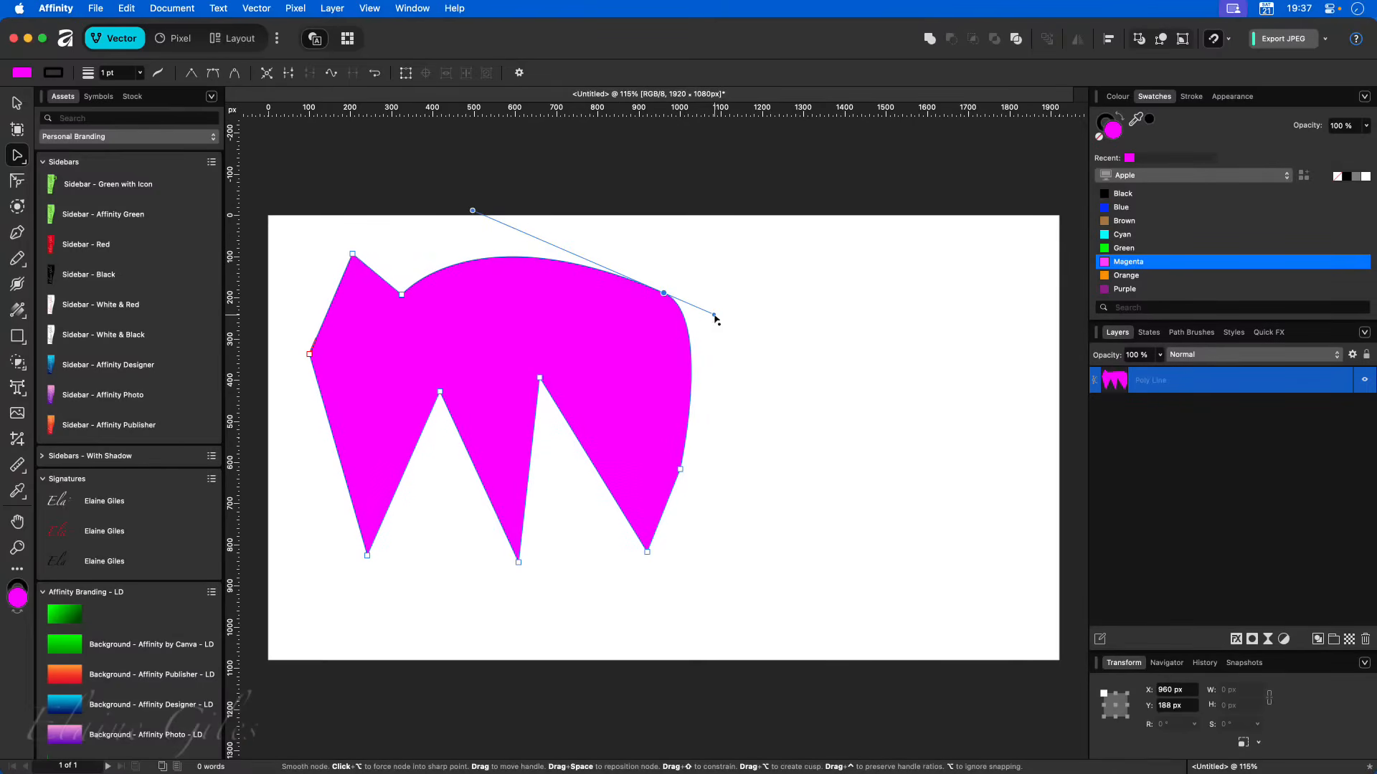
pyautogui.moveTo(716, 316); pyautogui.dragTo(811, 375)
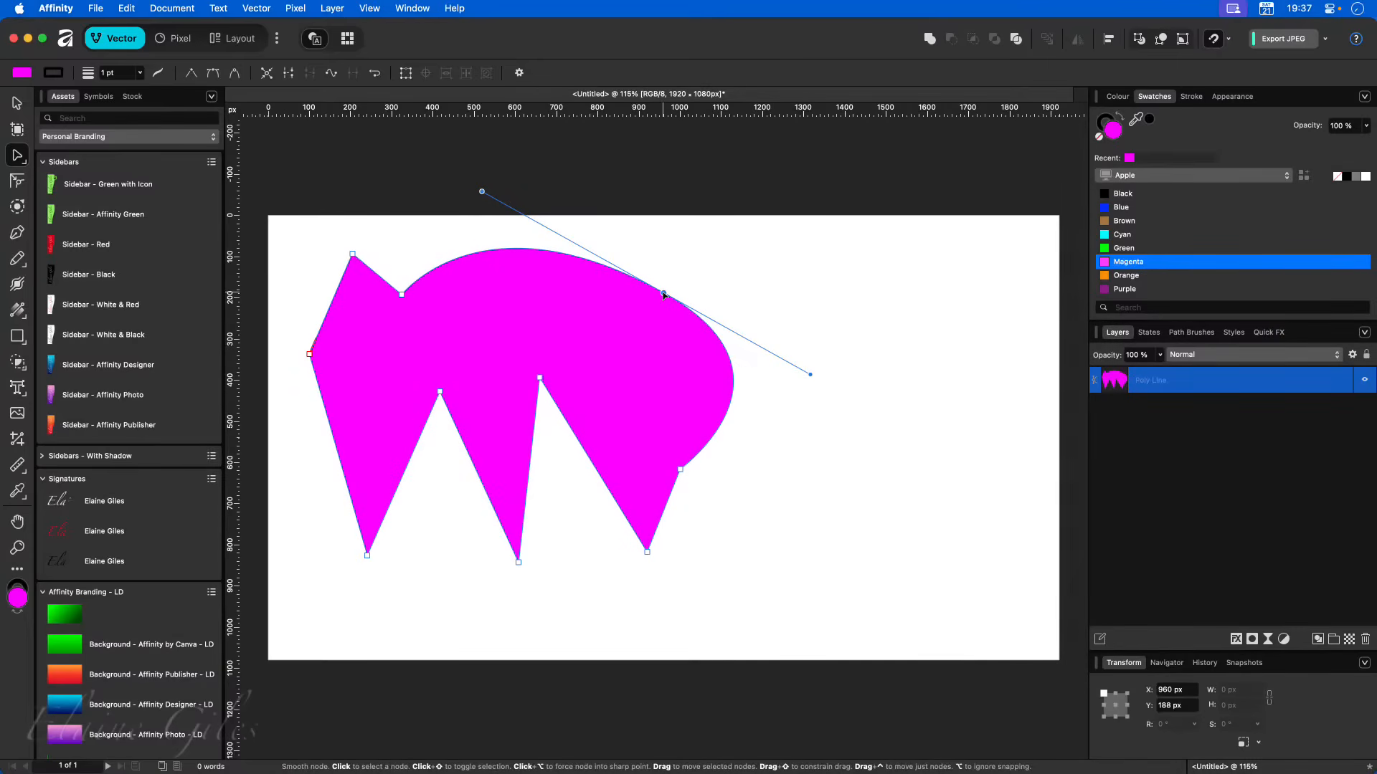
pyautogui.moveTo(664, 292); pyautogui.dragTo(770, 276)
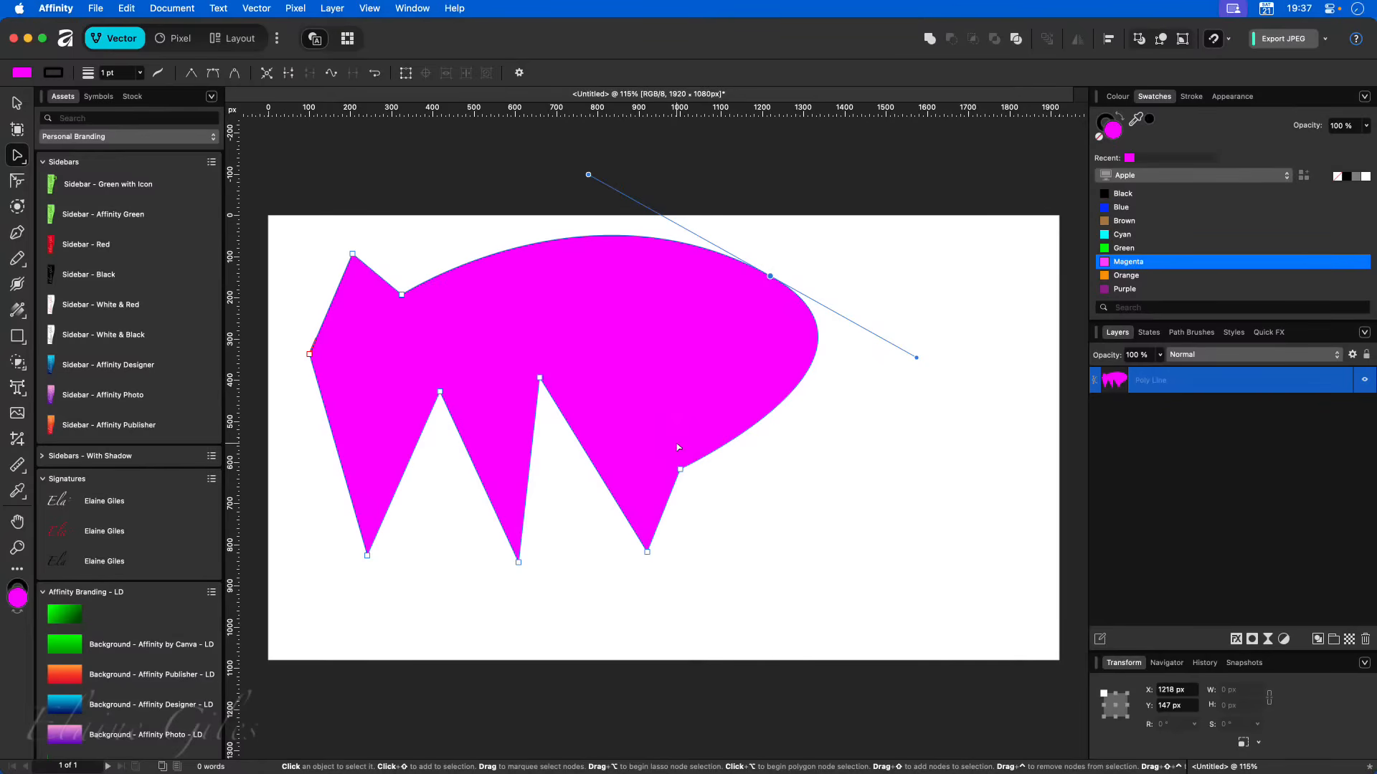
# - Delete the smooth upper-right node and remove the whole magenta shape from the page
pyautogui.press('Delete')
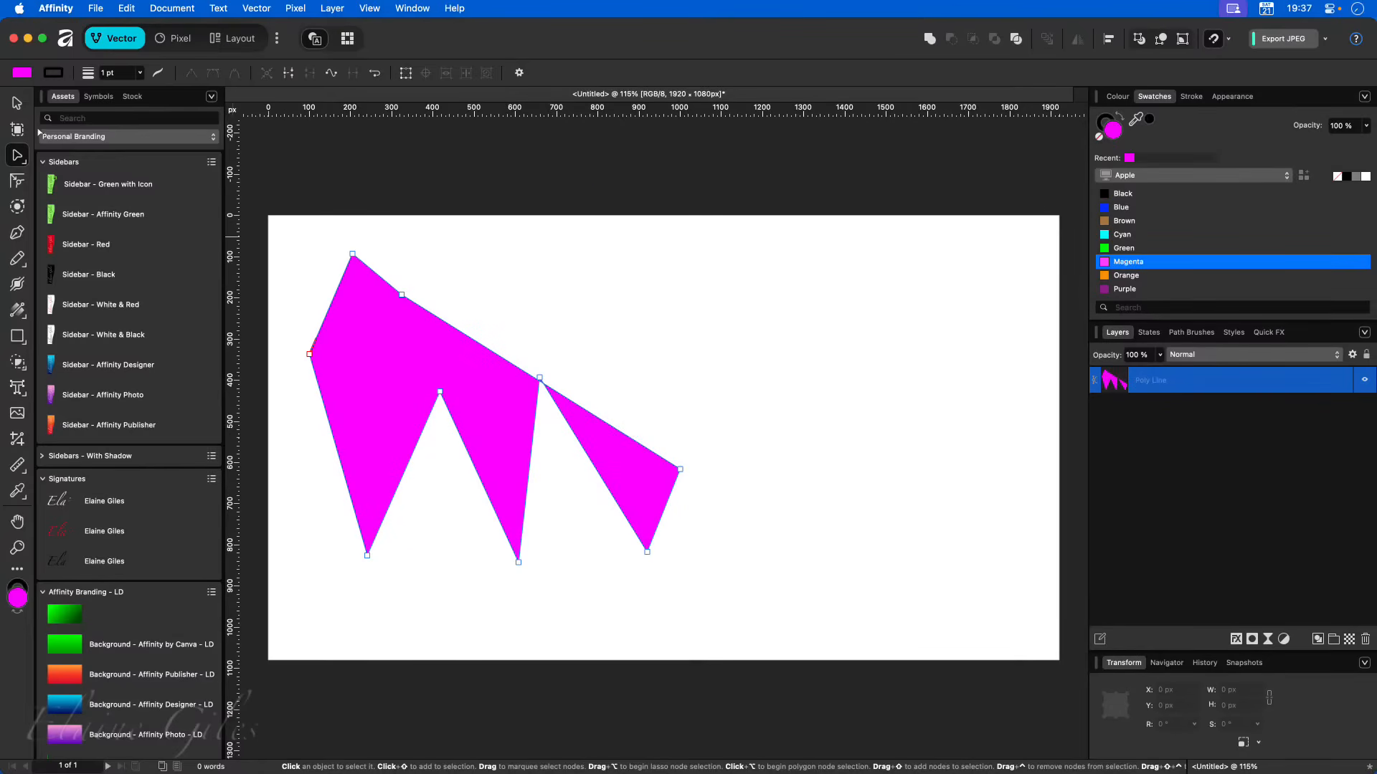
pyautogui.click(17, 104)
pyautogui.press('Delete')
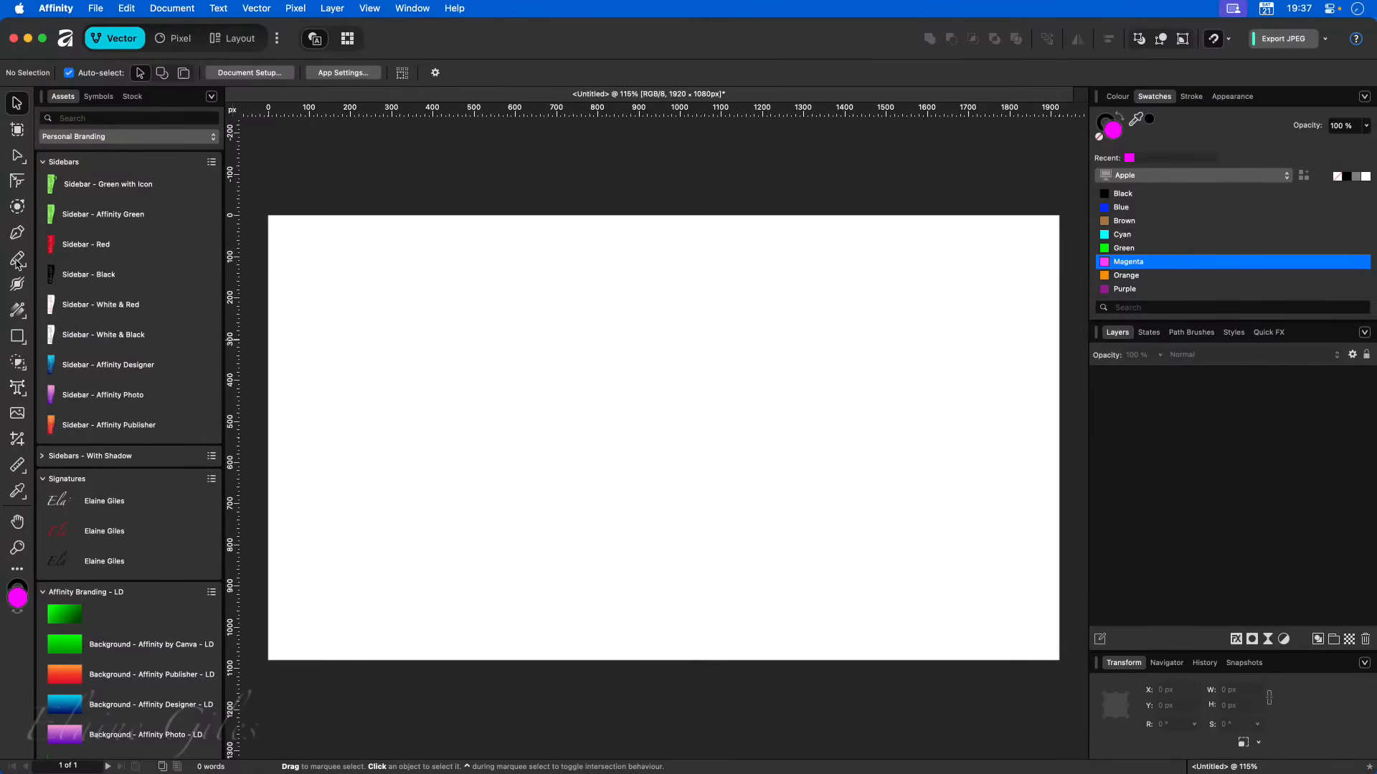
# - Draw an open magenta-filled path with the Pen Tool, three sharp nodes followed by two smooth ones, about 569 px wide and 558 px high
pyautogui.click(17, 232)
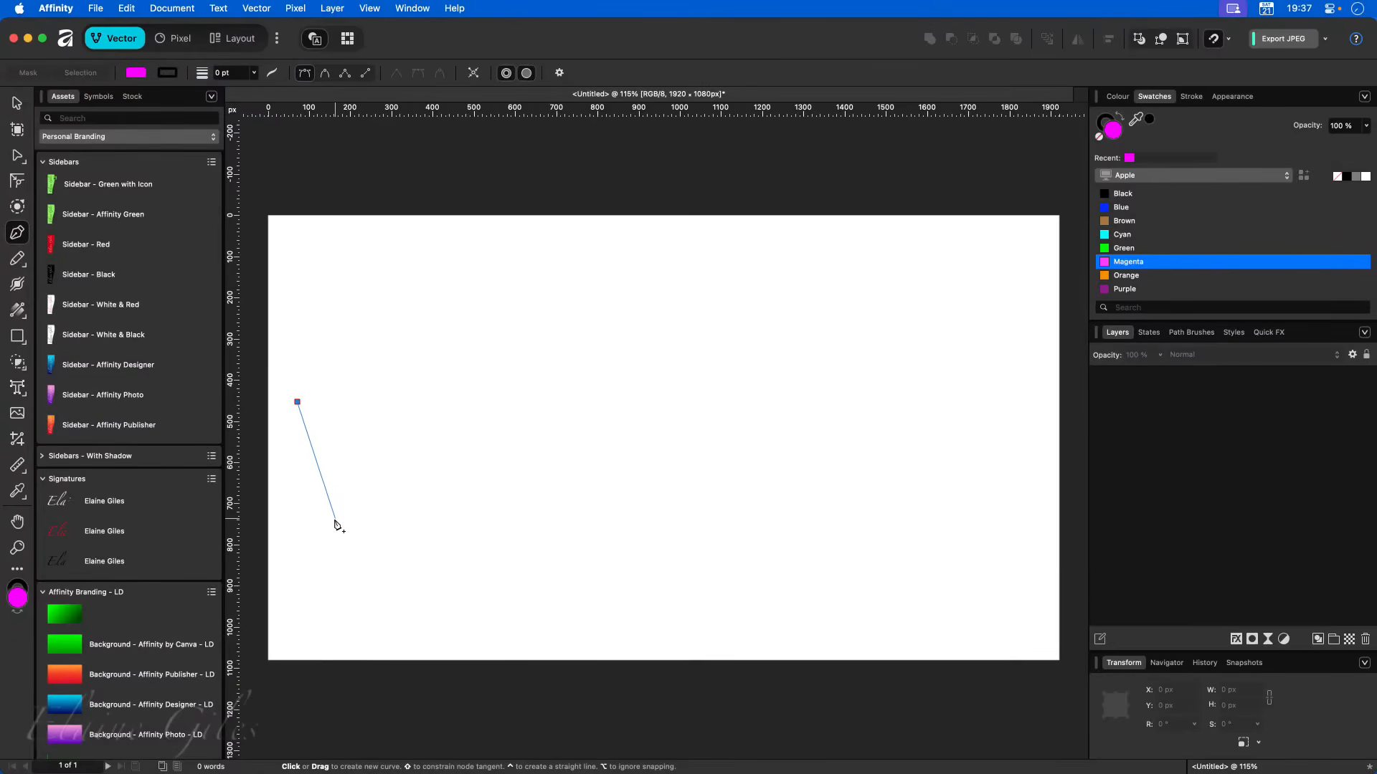
pyautogui.click(335, 519)
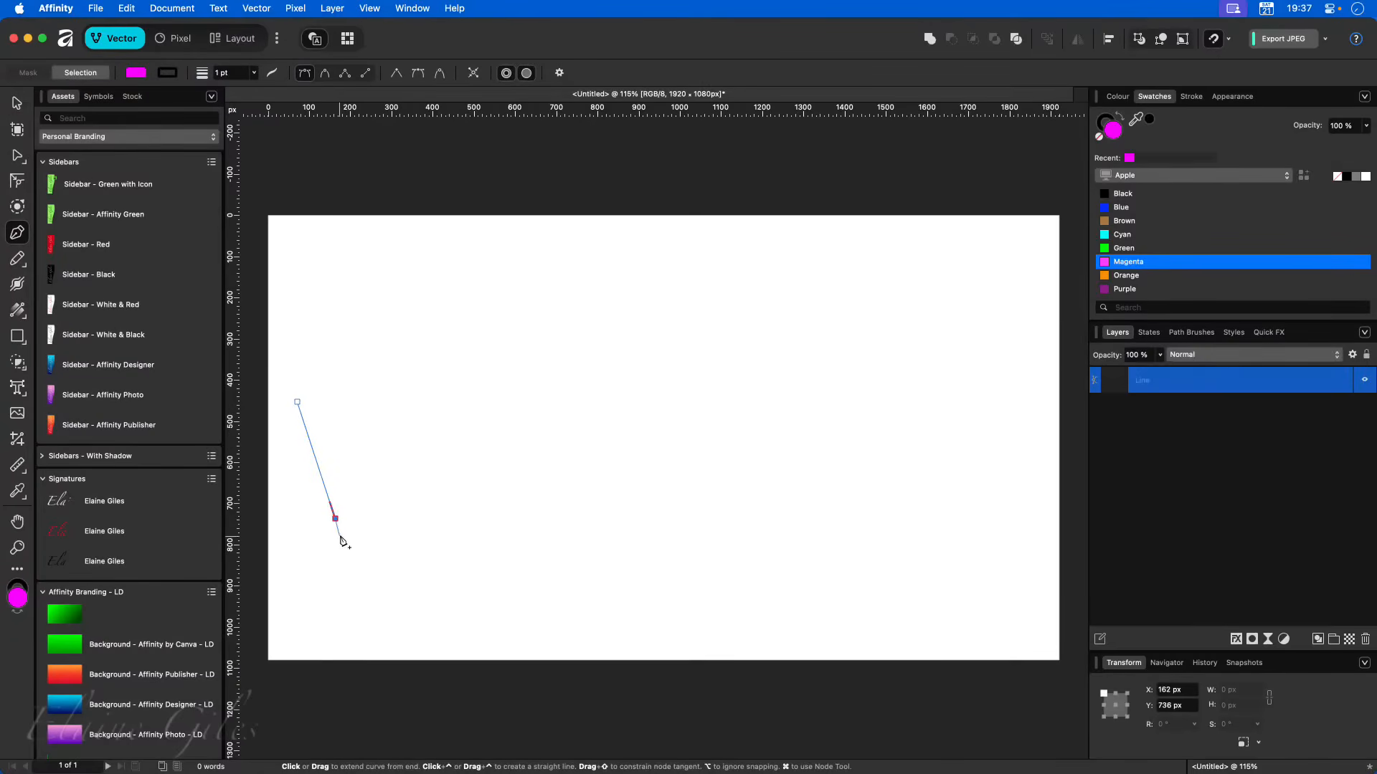
pyautogui.click(387, 438)
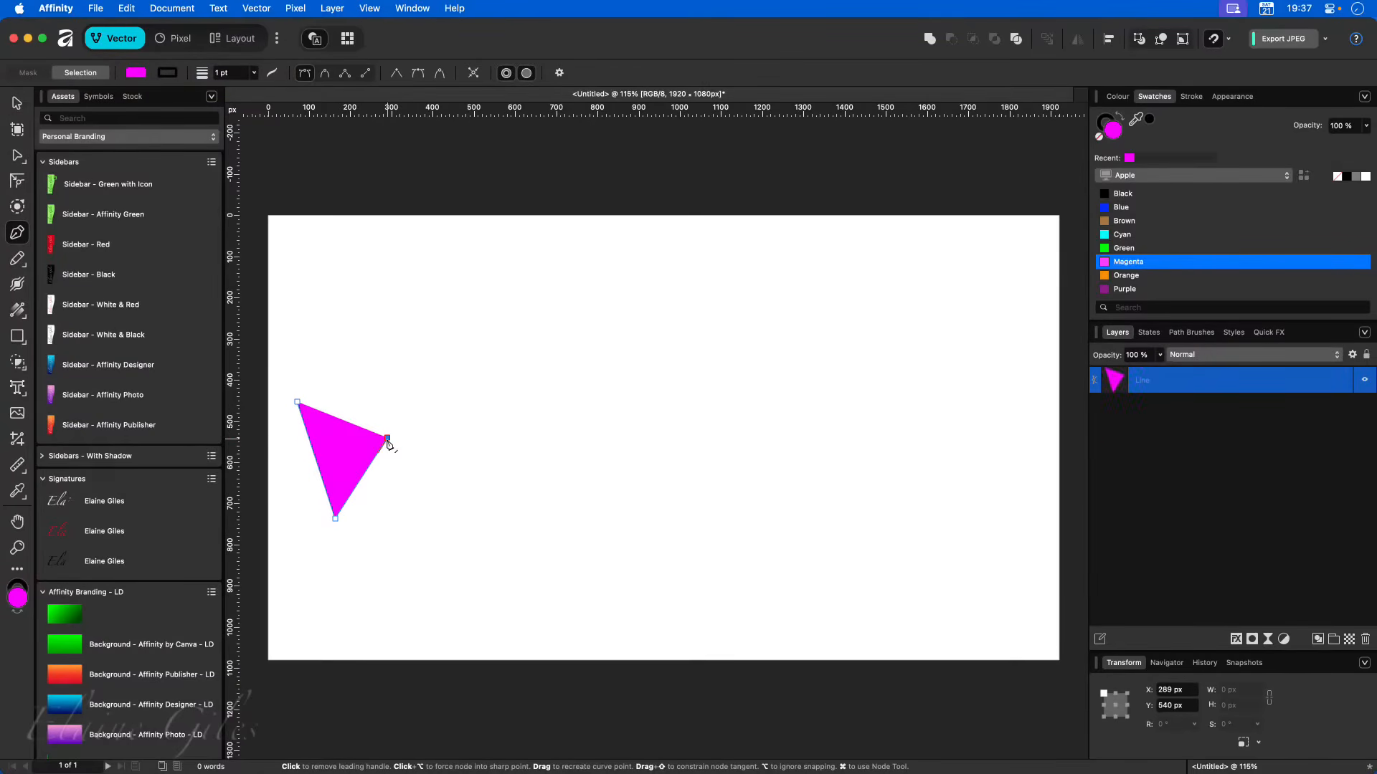
pyautogui.click(458, 513)
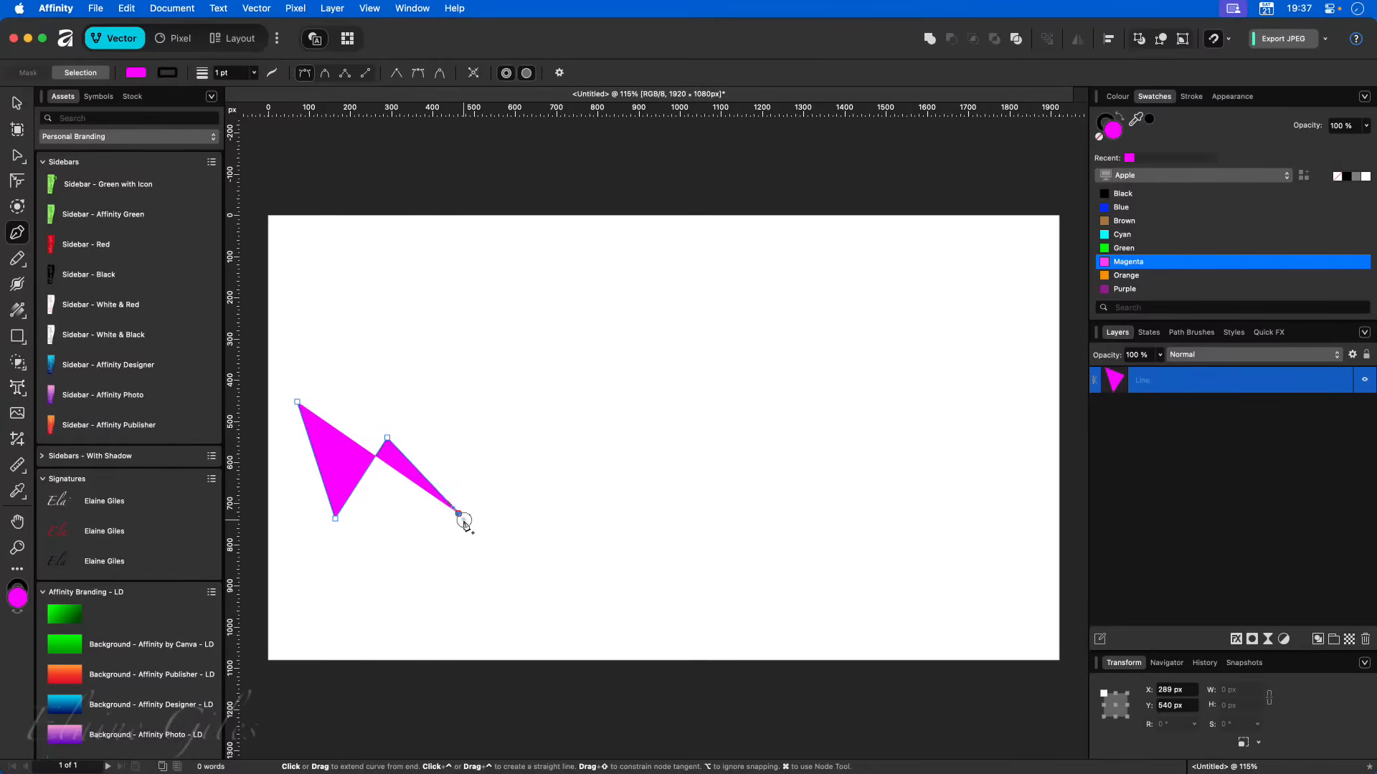
pyautogui.moveTo(474, 529); pyautogui.dragTo(261, 564)
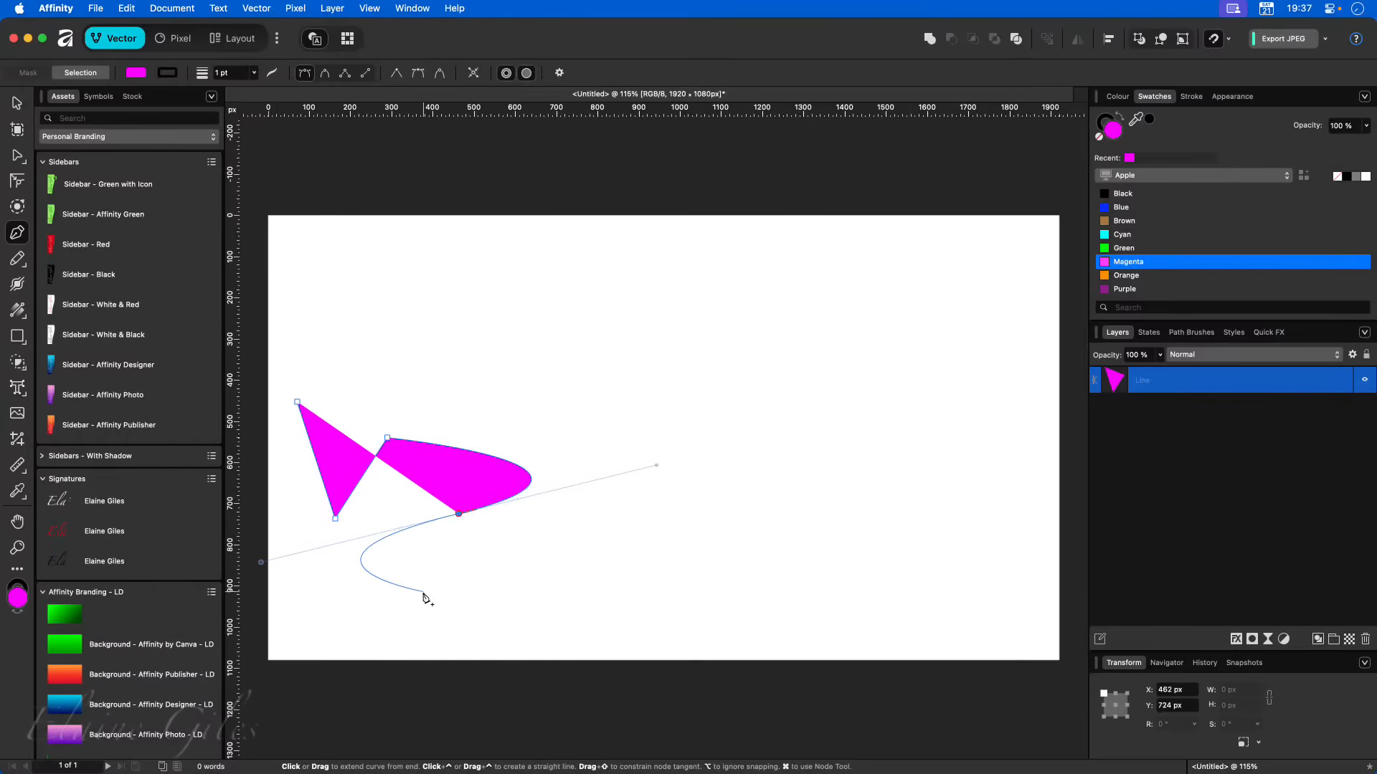
pyautogui.click(520, 631)
pyautogui.moveTo(526, 636); pyautogui.dragTo(701, 630)
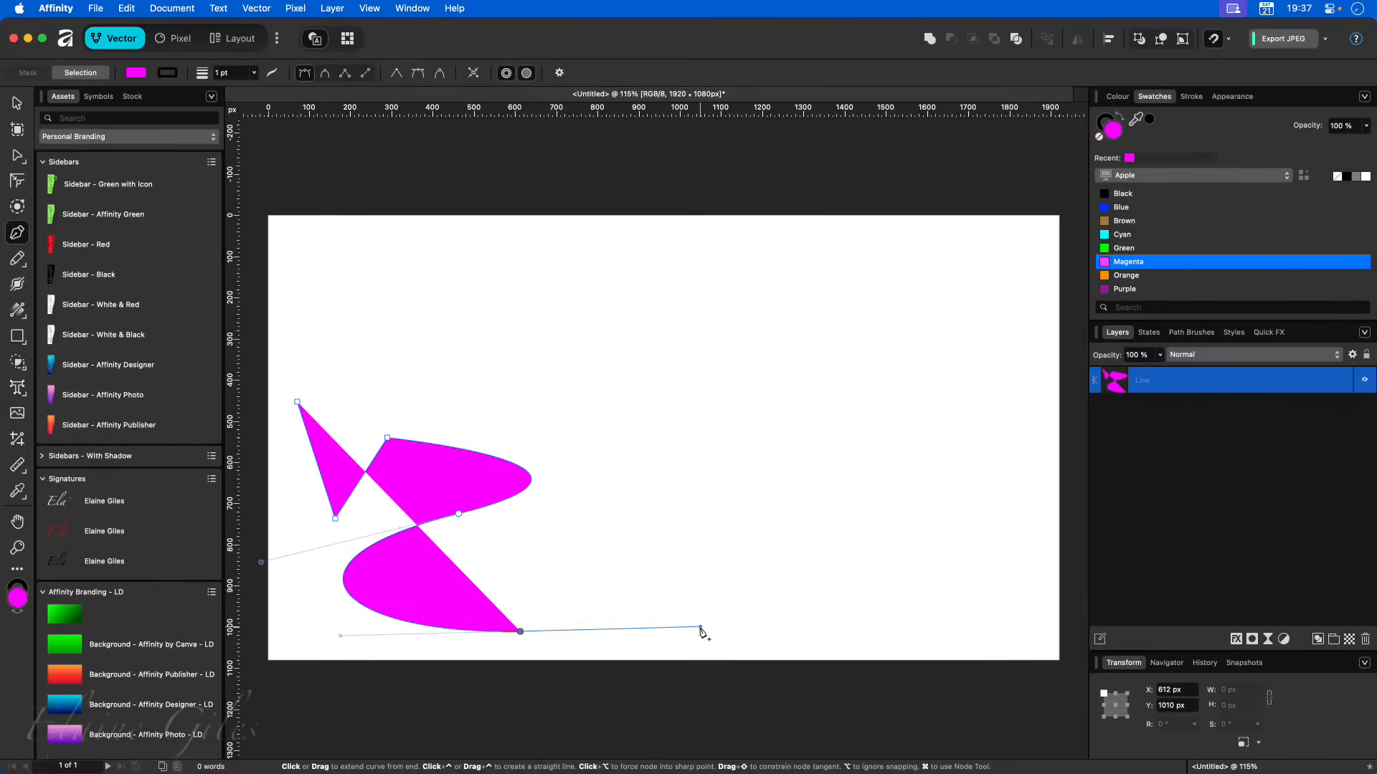
pyautogui.press('Escape')
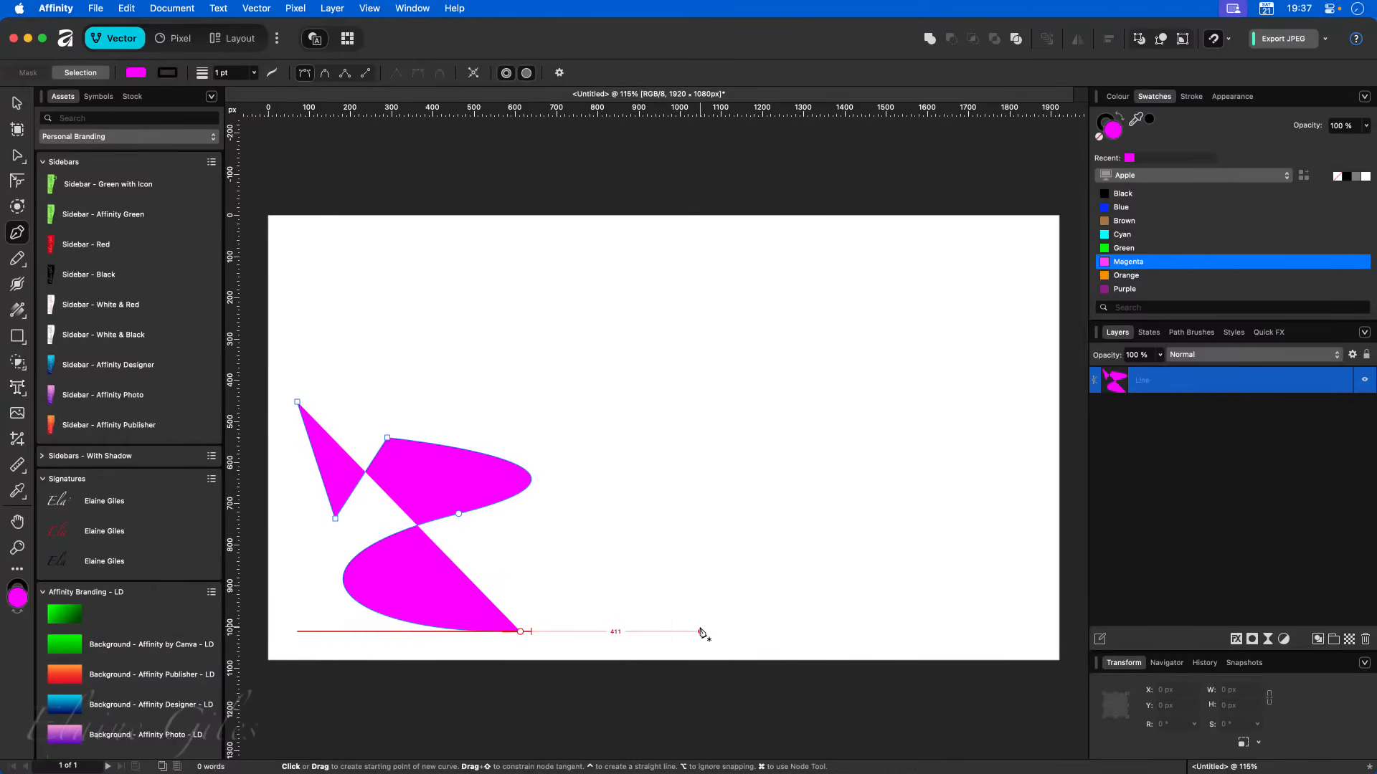
# - Delete the magenta curve and set the fill to none for new objects
pyautogui.click(18, 105)
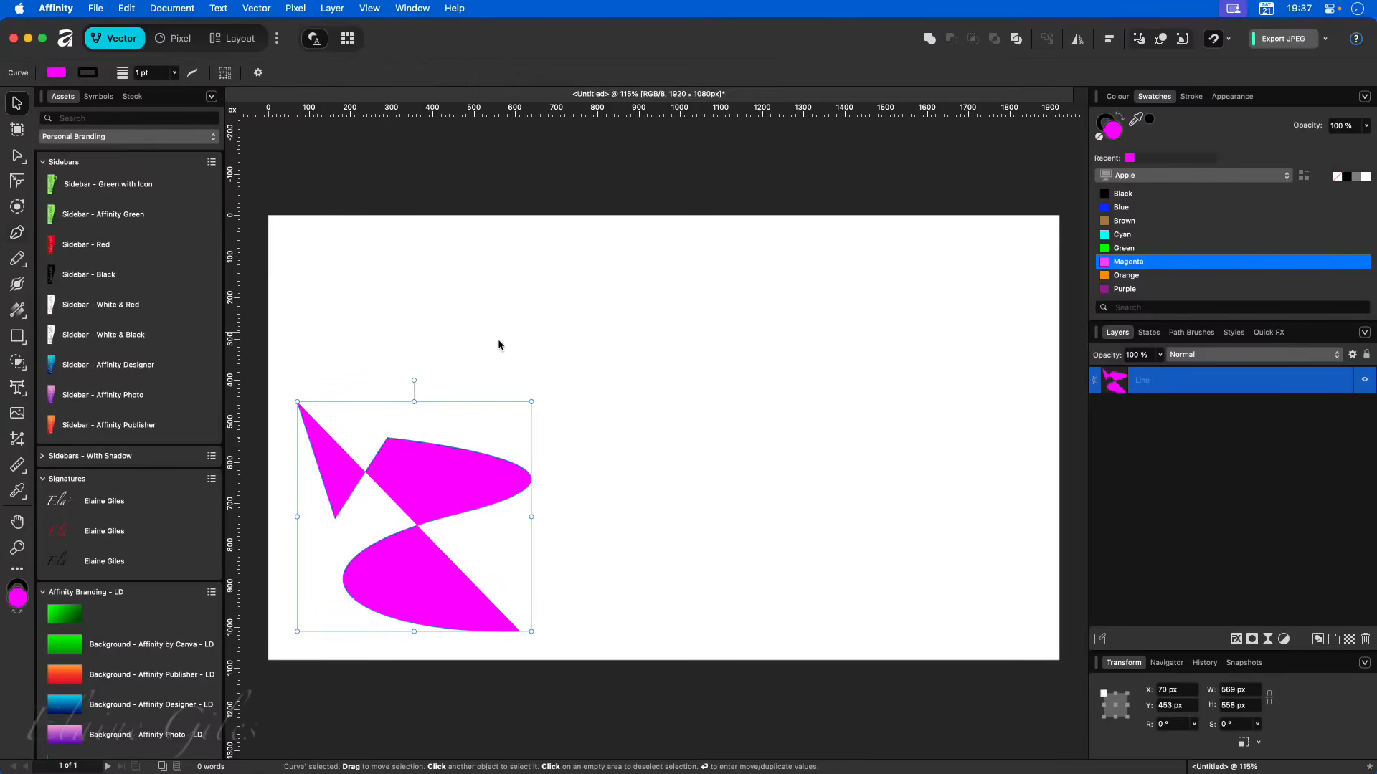
pyautogui.press('Delete')
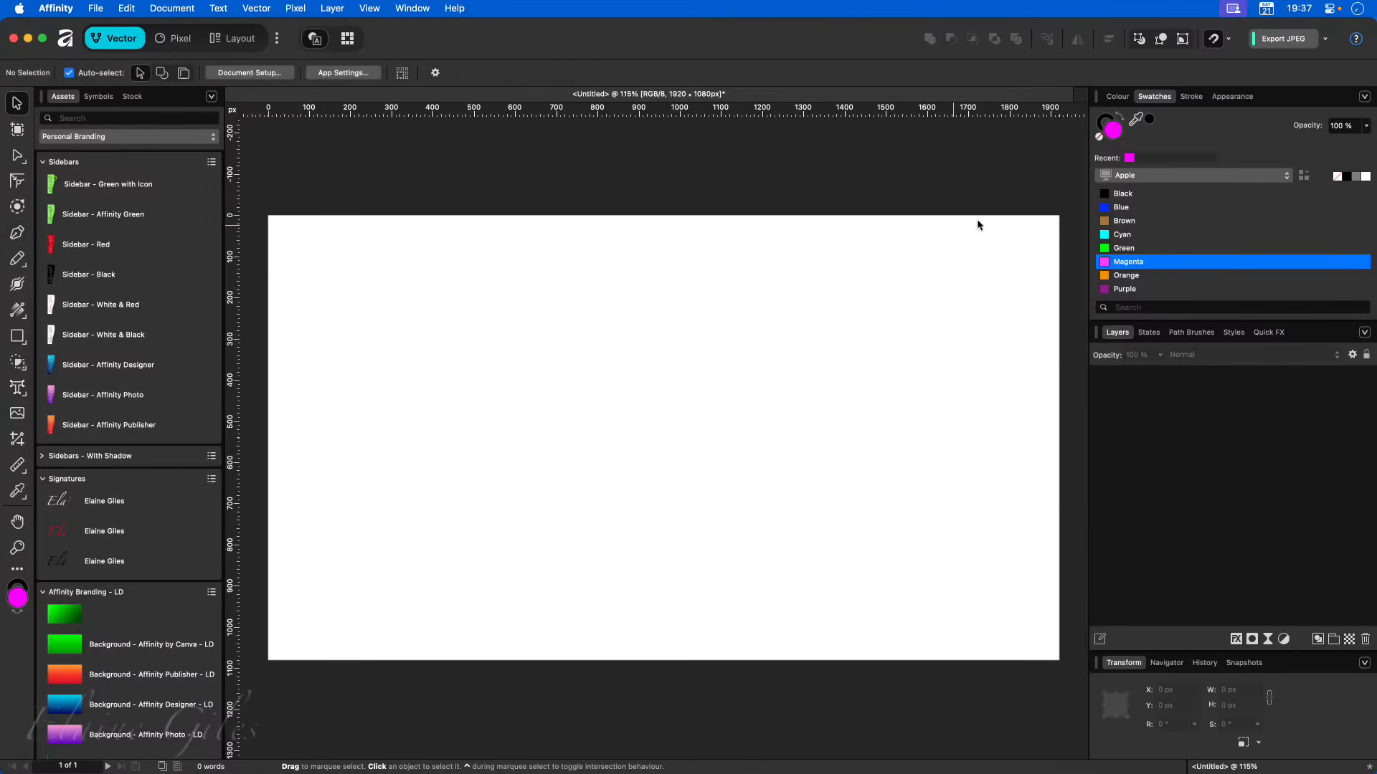
pyautogui.click(1100, 136)
# - Draw an unfilled zigzag of six sharp nodes with the Pen Tool, running down to about X 704, Y 888 px
pyautogui.click(7, 231)
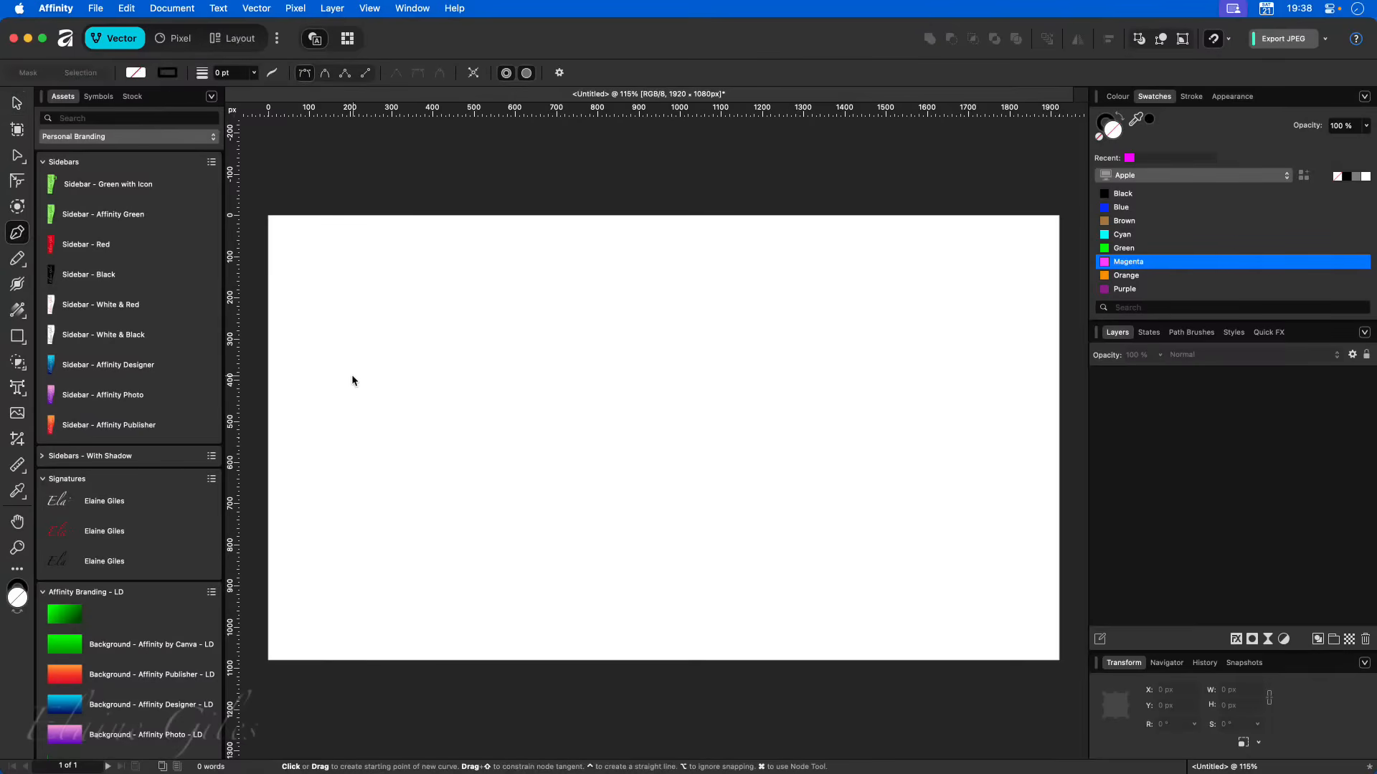
pyautogui.click(330, 360)
pyautogui.click(406, 539)
pyautogui.click(449, 432)
pyautogui.click(468, 578)
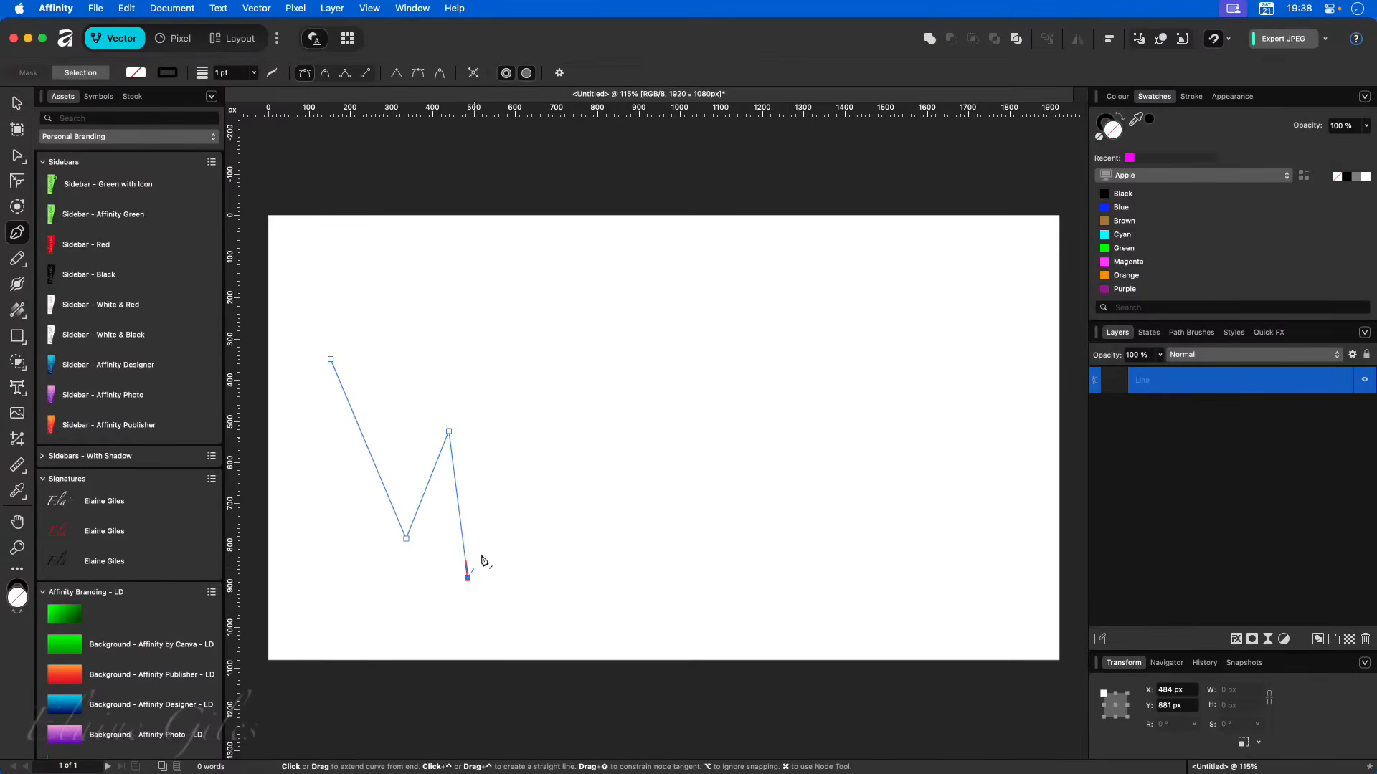
pyautogui.click(520, 458)
pyautogui.click(558, 581)
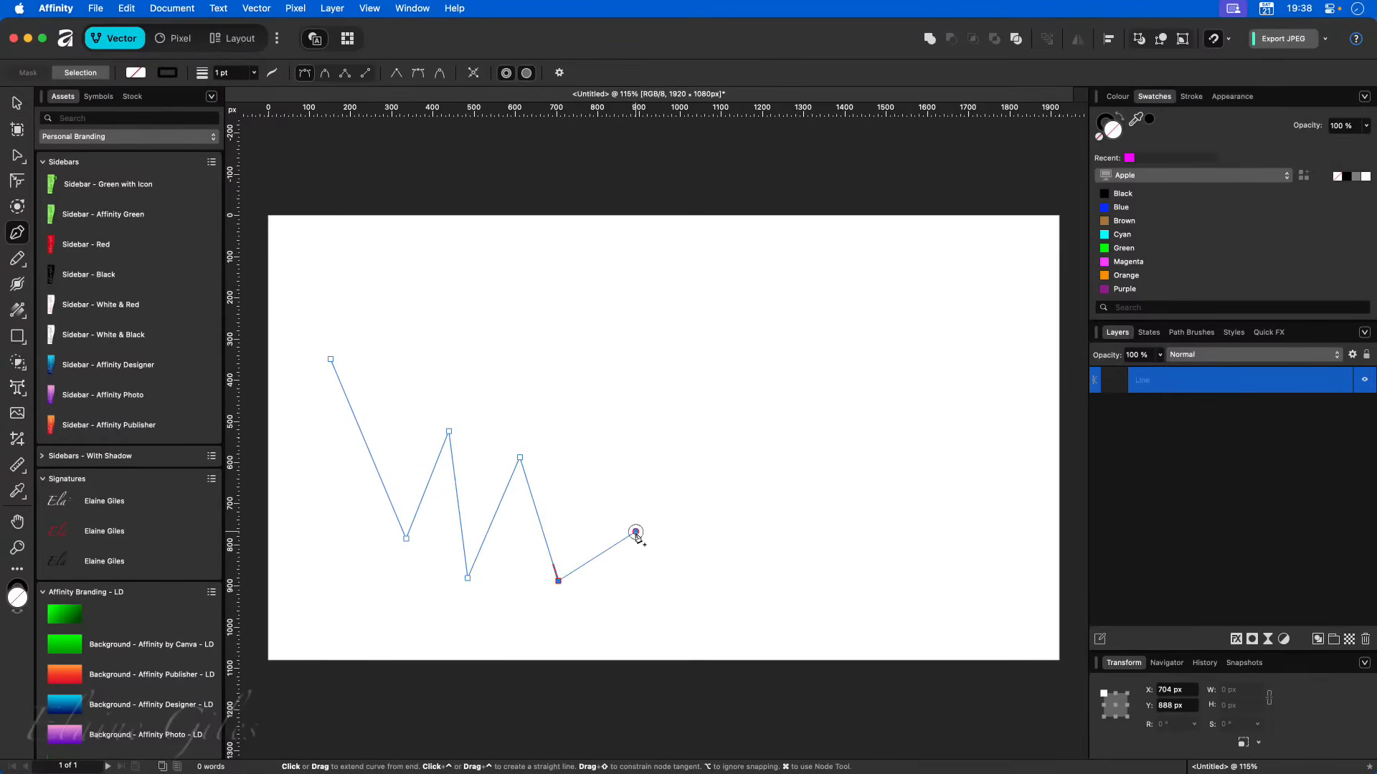
# - Continue the zigzag with two smooth nodes and a sharp end node at about X 753, Y 437 px, leaving the path open
pyautogui.moveTo(635, 532); pyautogui.dragTo(724, 621)
pyautogui.moveTo(706, 565); pyautogui.dragTo(653, 409)
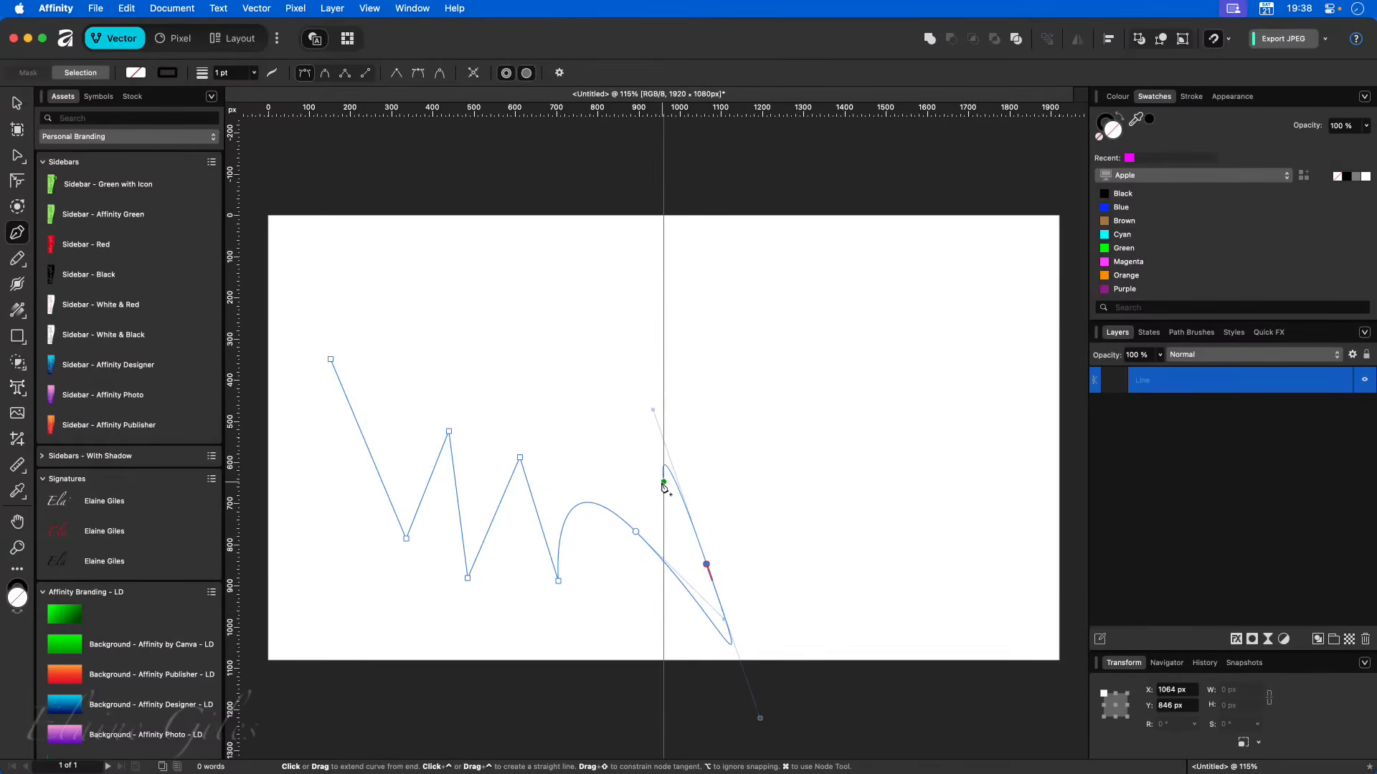
pyautogui.click(578, 396)
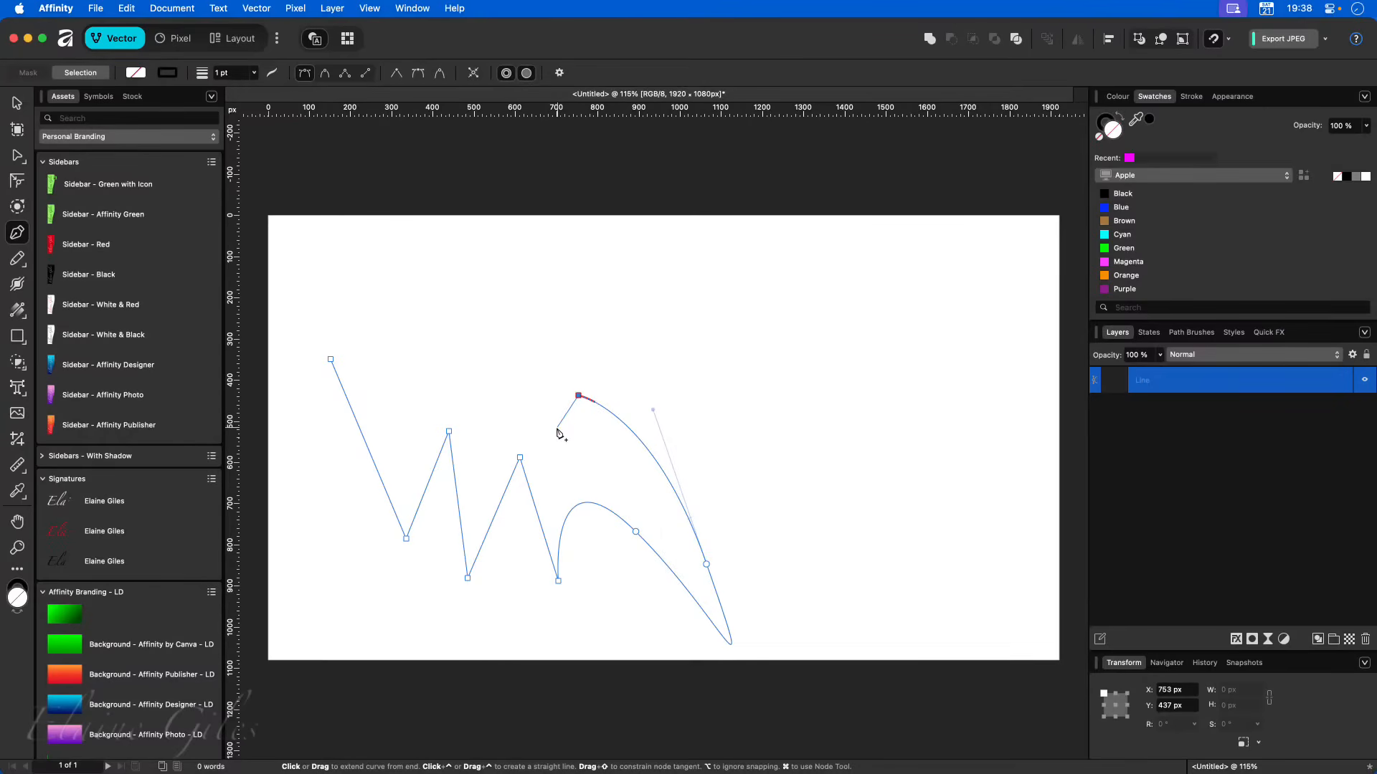
pyautogui.press('Escape')
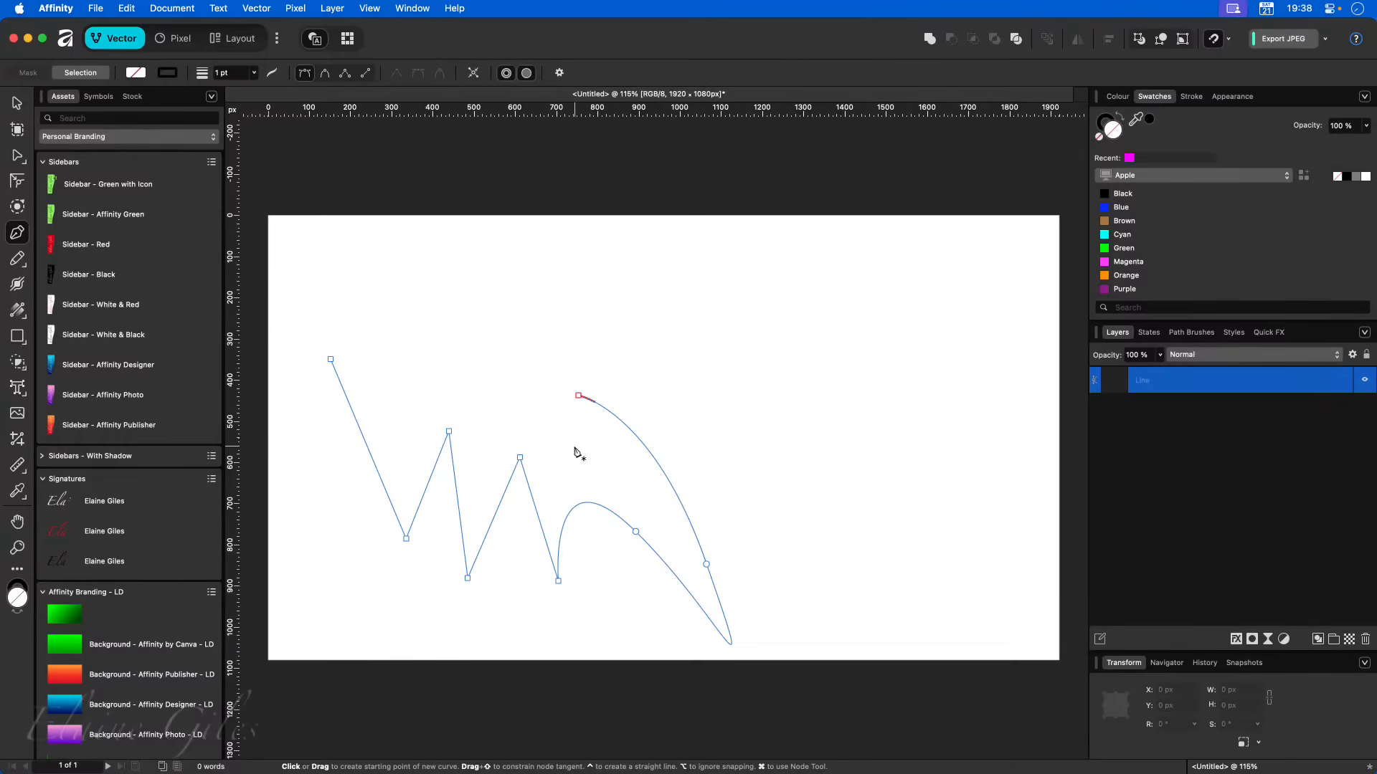
pyautogui.click(578, 396)
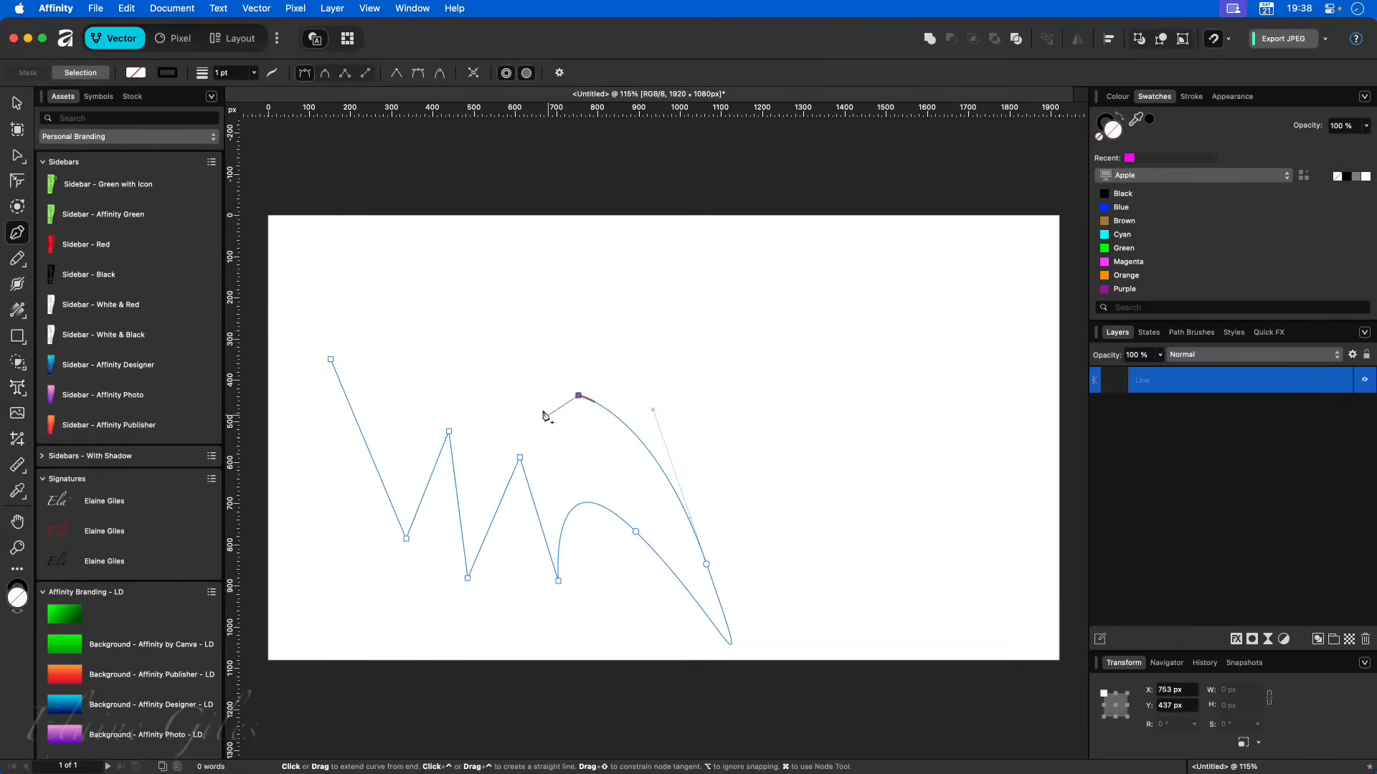
pyautogui.press('Escape')
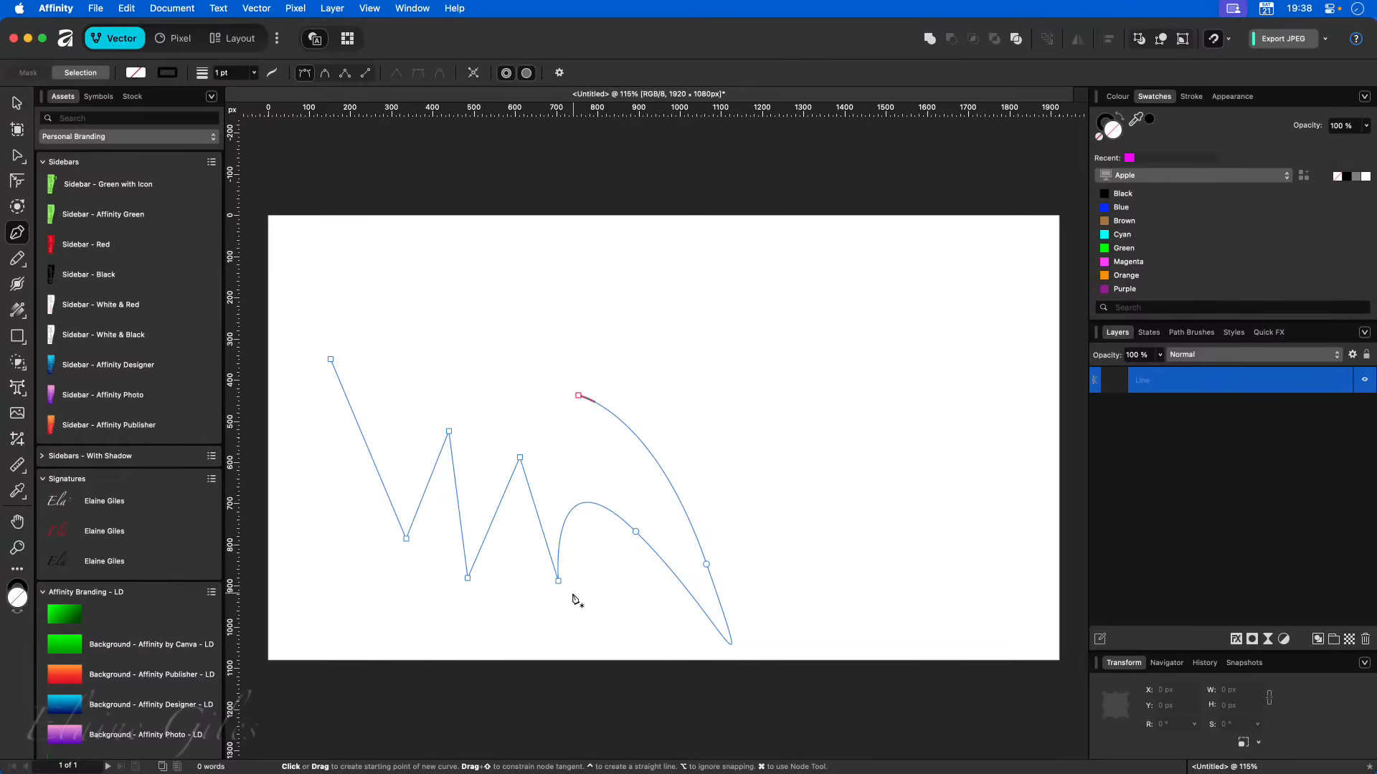
# - With the Pen Tool, delete the zigzag's fourth node and force the smooth node at X 892, Y 768 px into a sharp point
pyautogui.click(467, 578)
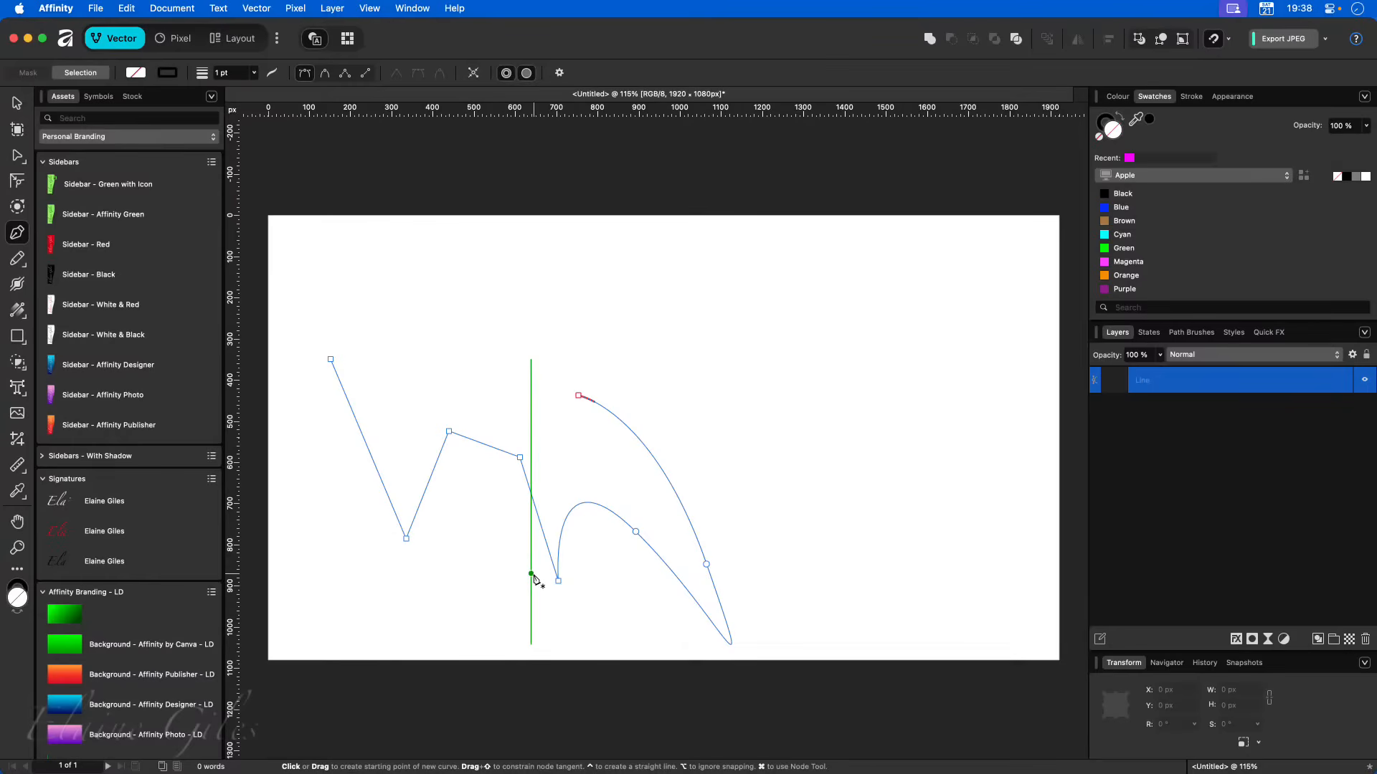
pyautogui.click(635, 533)
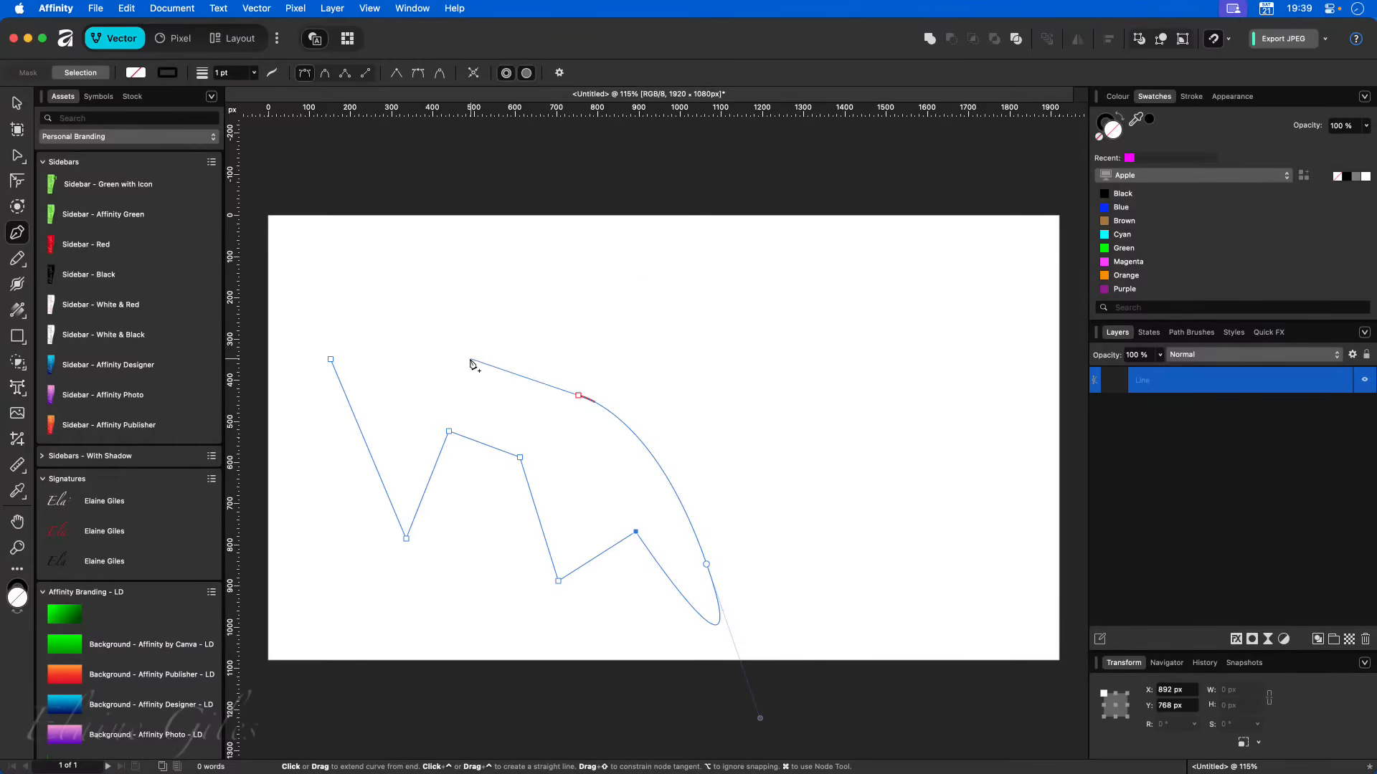
# - Extend the path's open upper end with two smooth nodes, the first at about X 472, Y 338 px
pyautogui.moveTo(463, 356); pyautogui.dragTo(606, 294)
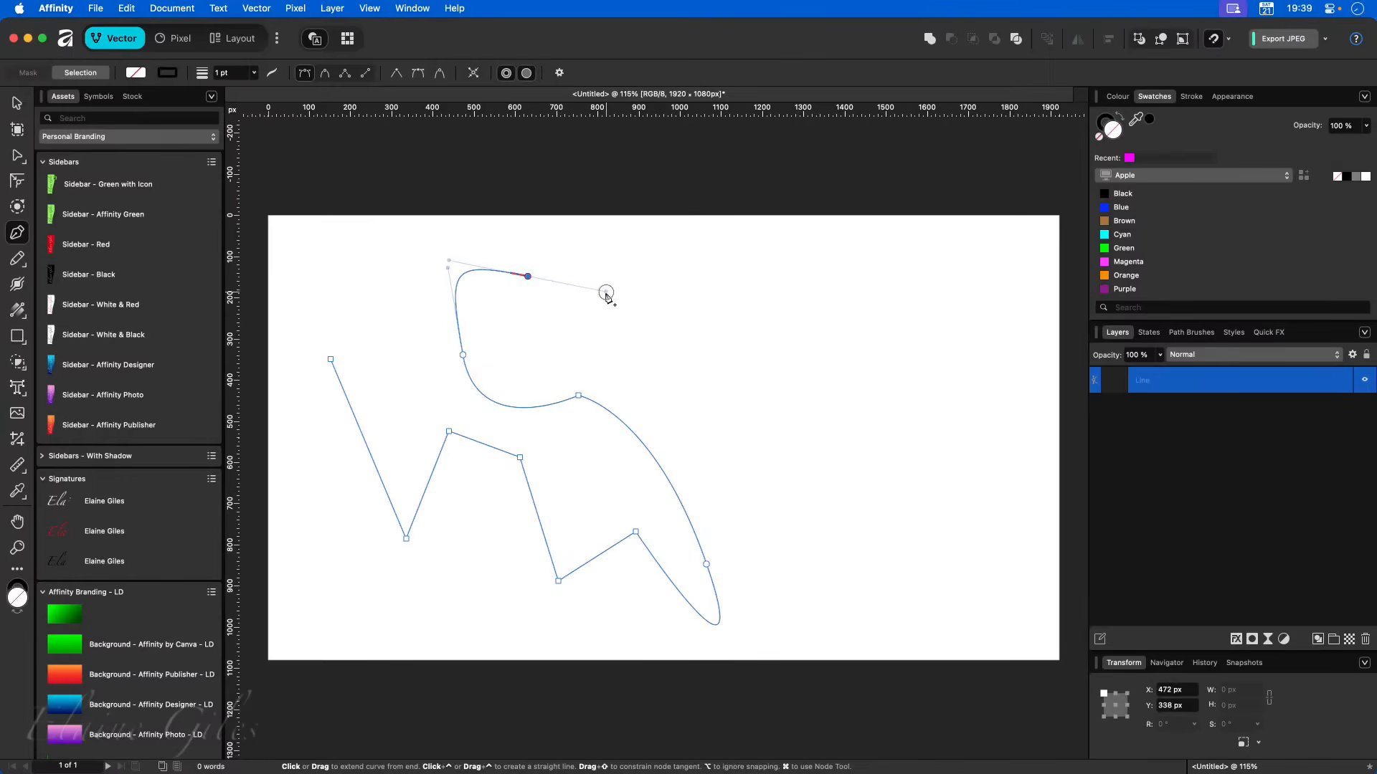
# - Force the node at X 1064, Y 846 px into a sharp point and recreate the curve handles at X 472, Y 338 px
pyautogui.click(706, 565)
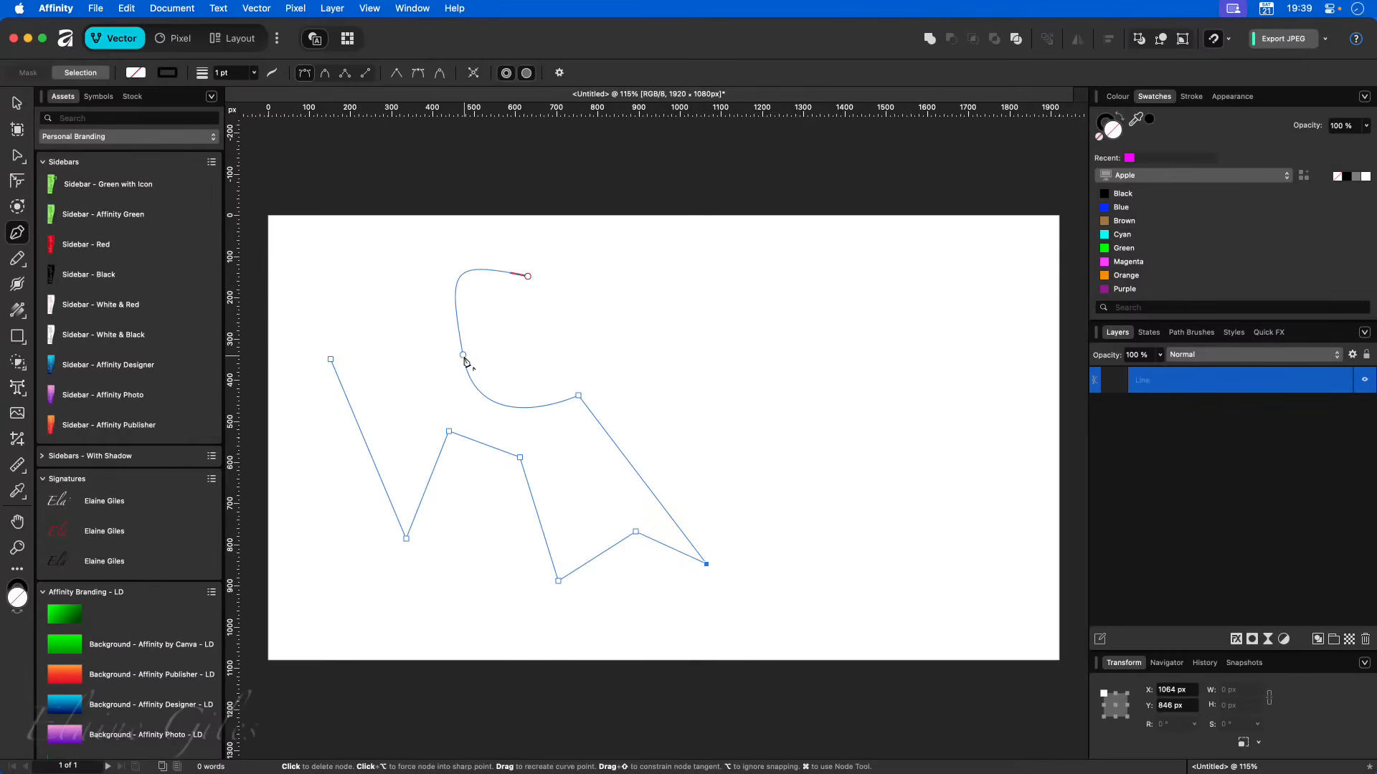
pyautogui.moveTo(464, 356); pyautogui.dragTo(416, 317)
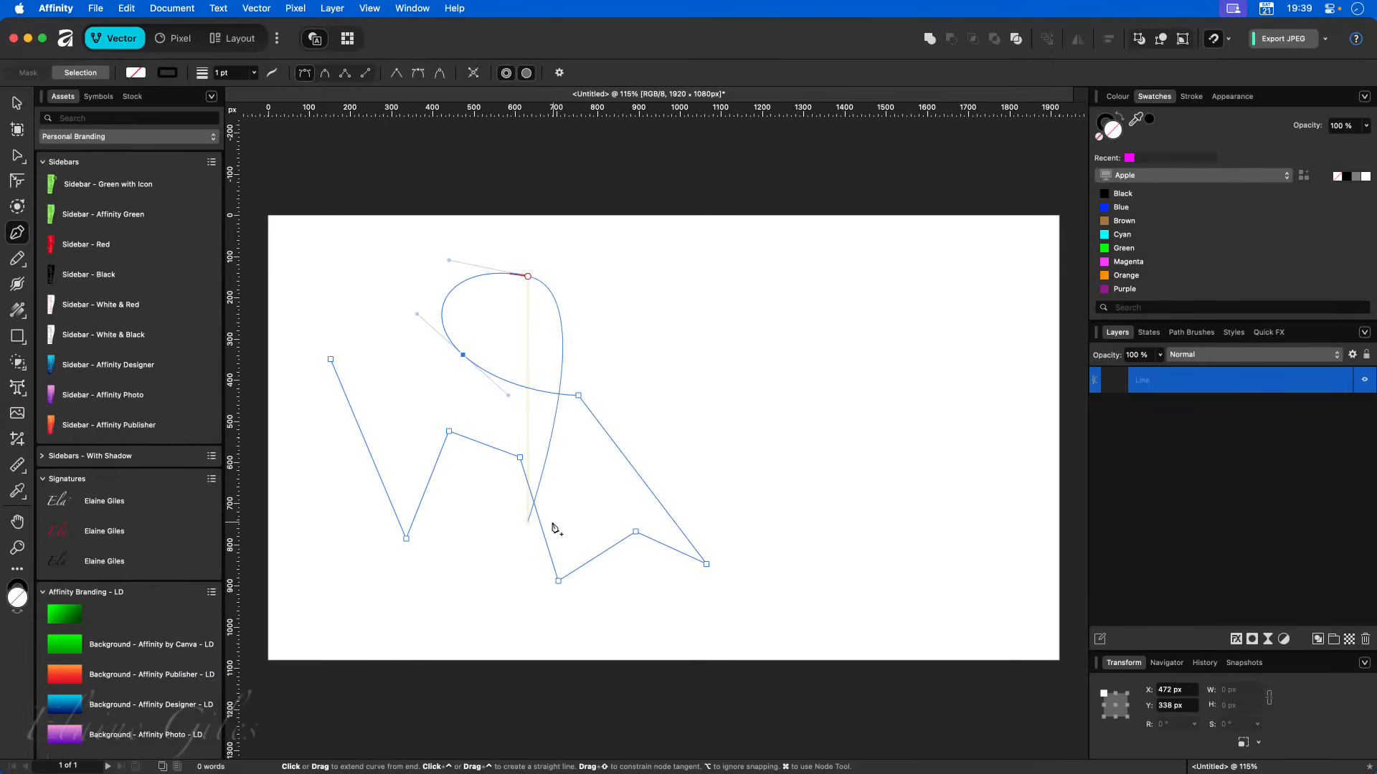
# - Extend the path's open end with two sharp nodes at about X 630, Y 739 px and X 455, Y 739 px
pyautogui.click(529, 518)
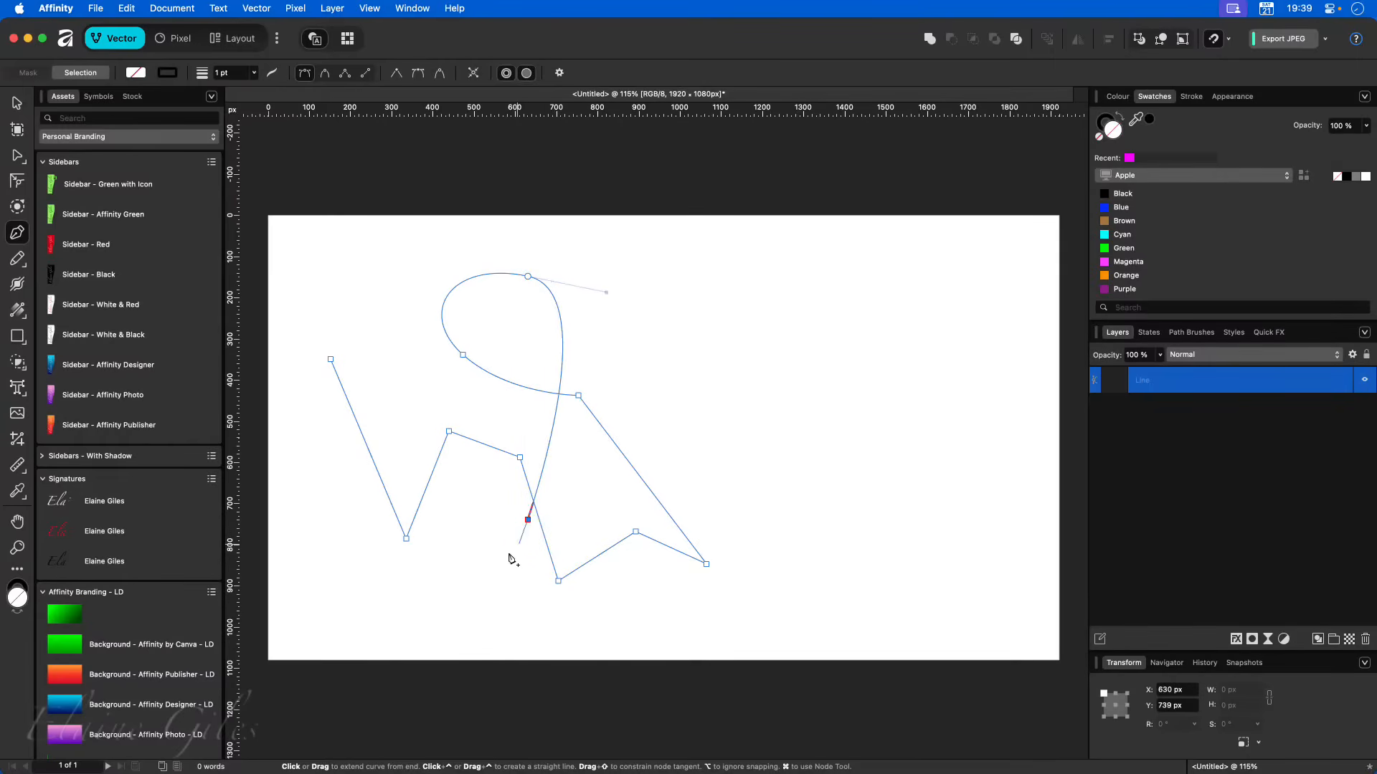
pyautogui.click(456, 520)
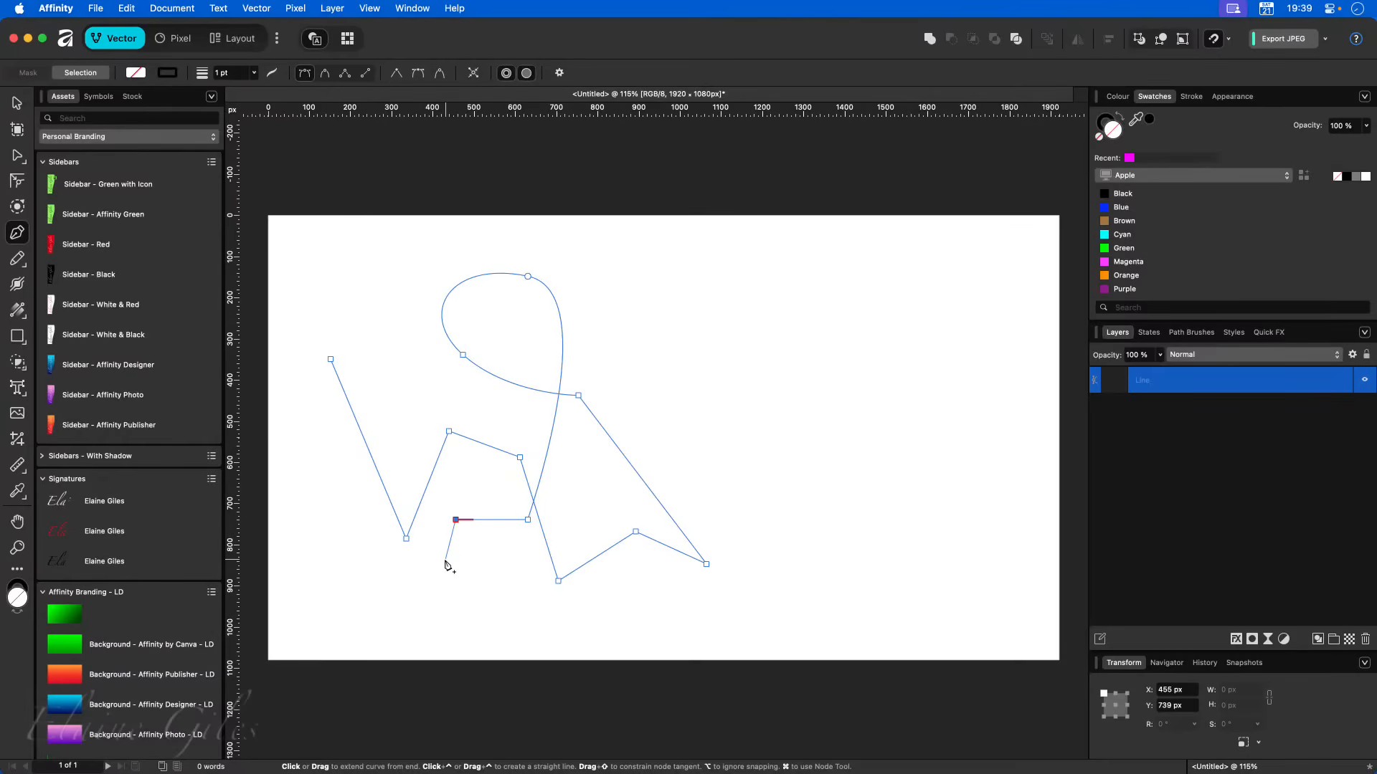
# - Delete three of the path's nodes with the Pen Tool, including the one at X 630, Y 739 px, and delete all its remaining nodes
pyautogui.click(579, 395)
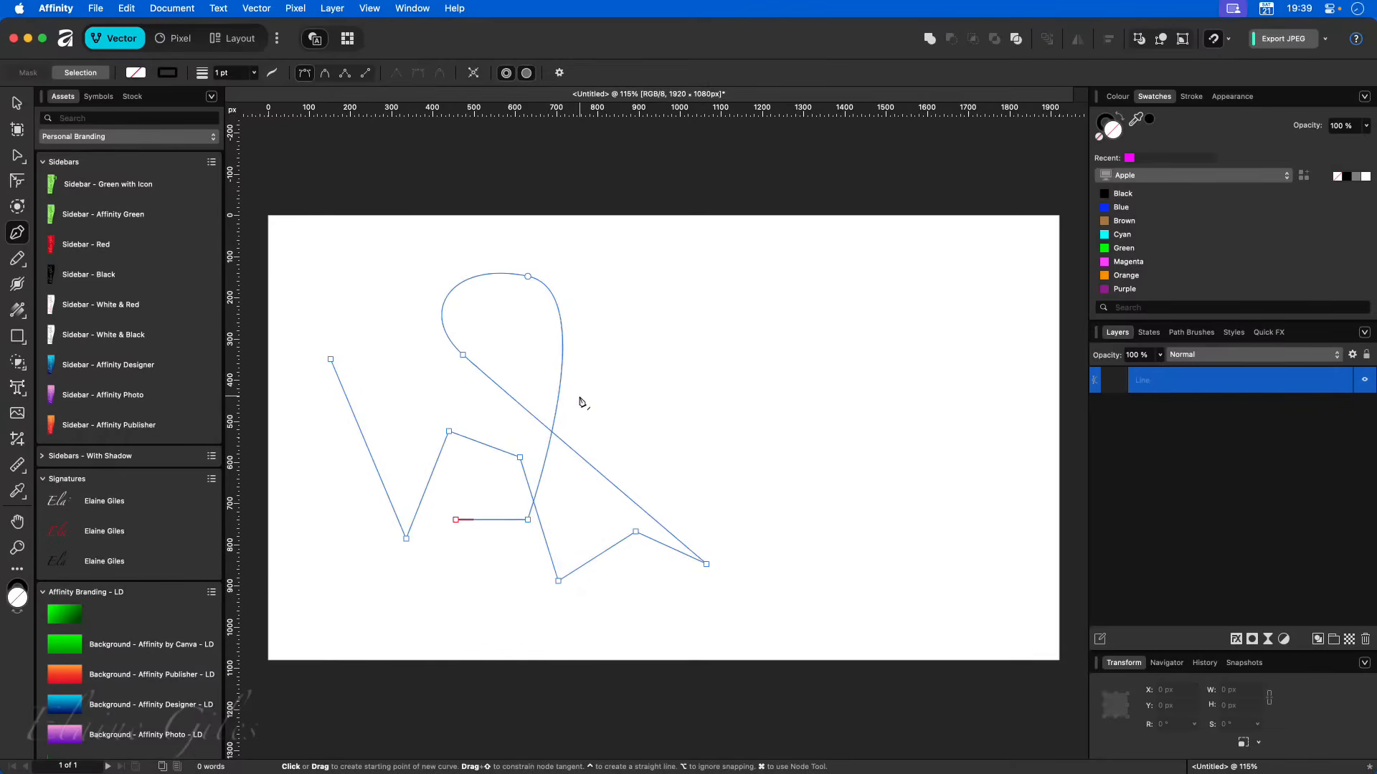
pyautogui.click(520, 458)
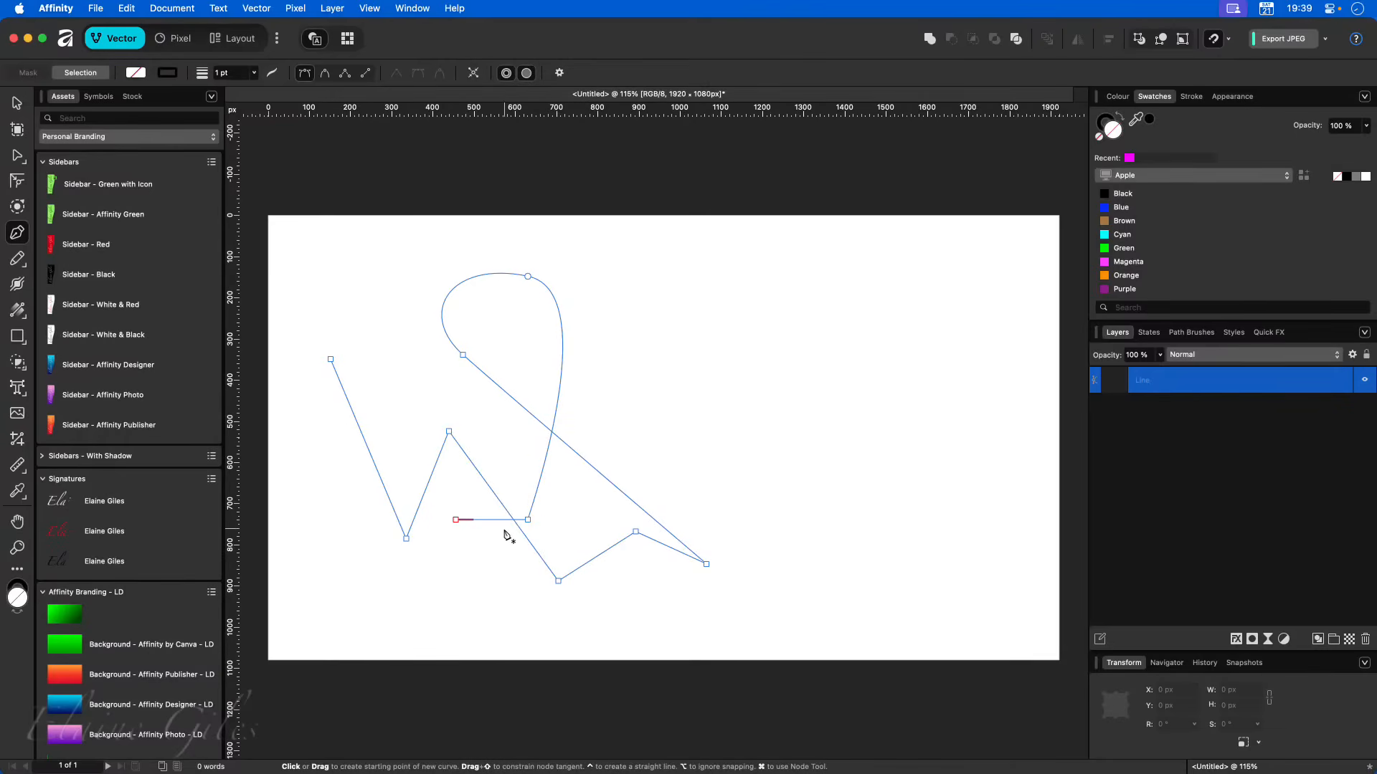
pyautogui.click(528, 520)
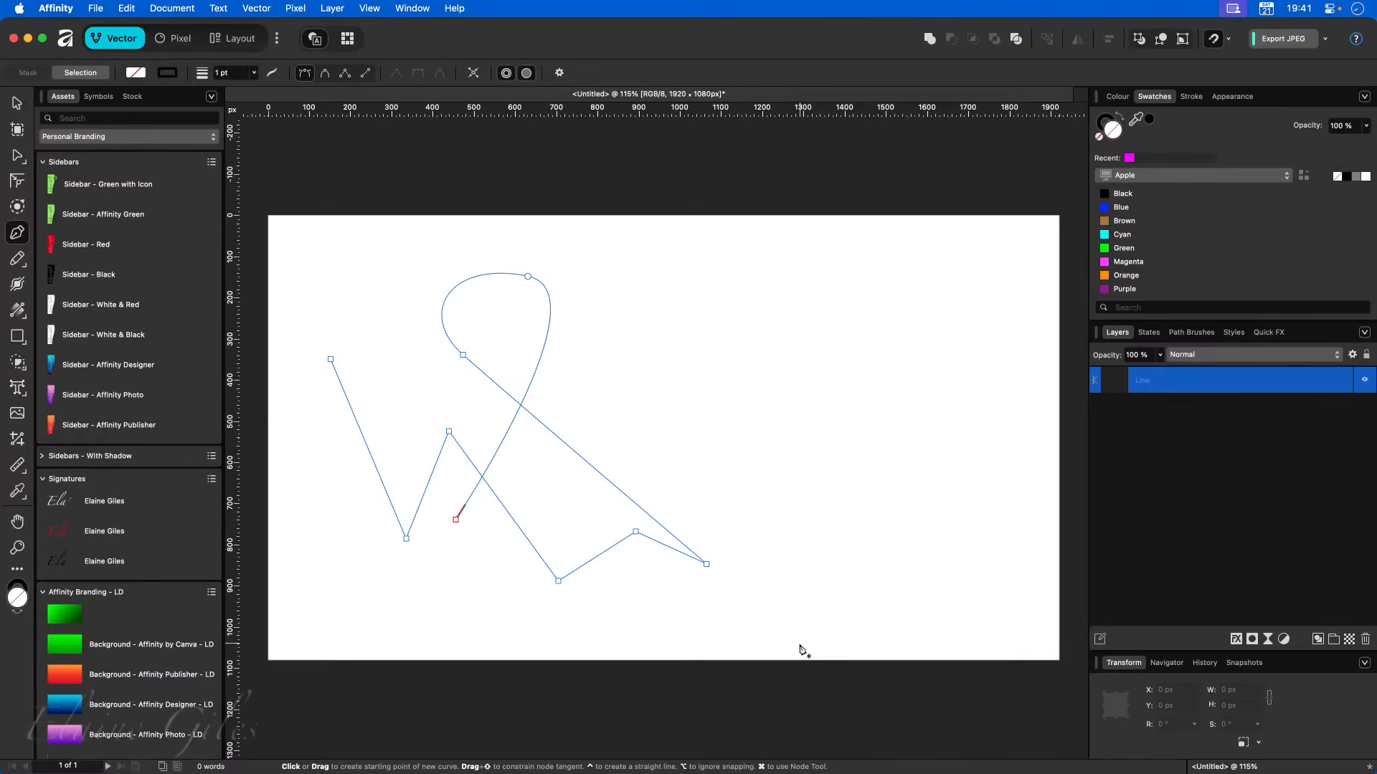
pyautogui.press('super+a')
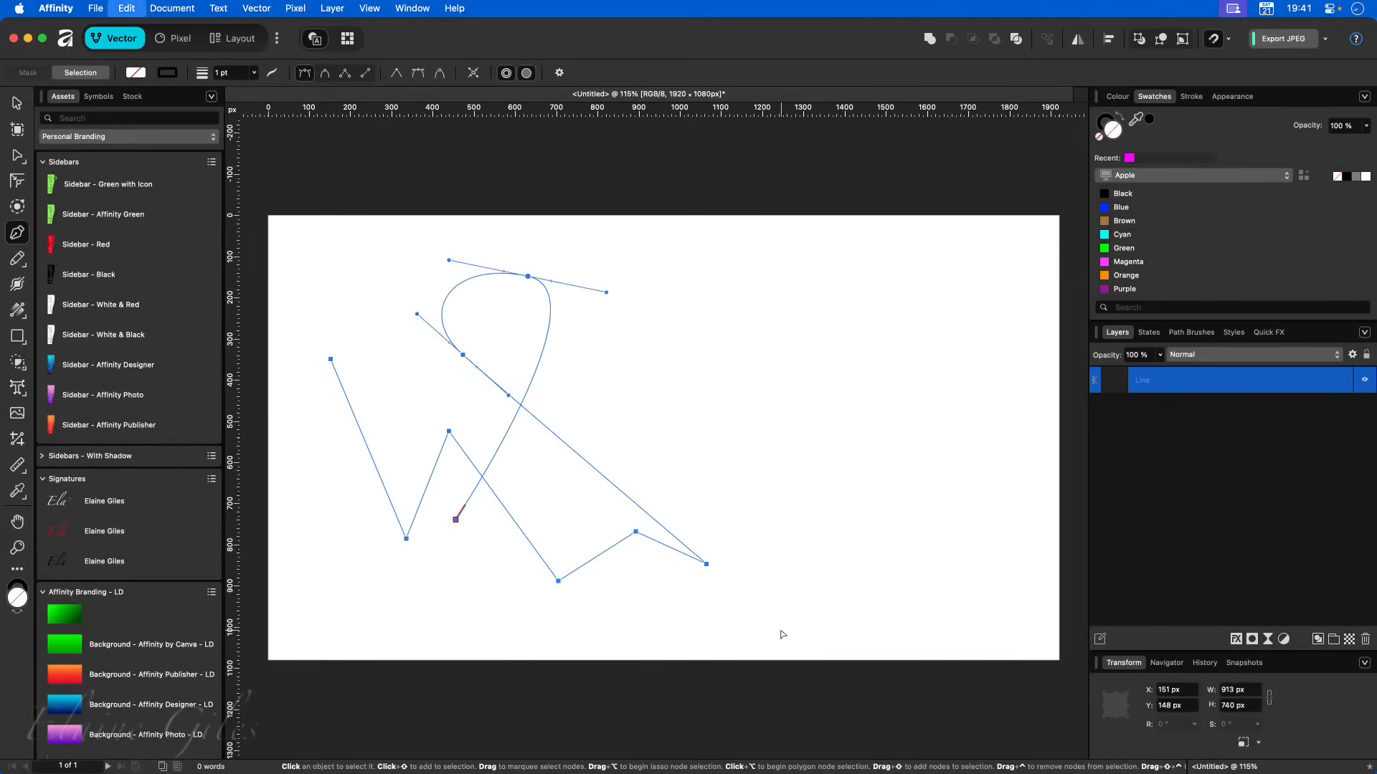
pyautogui.press('Delete')
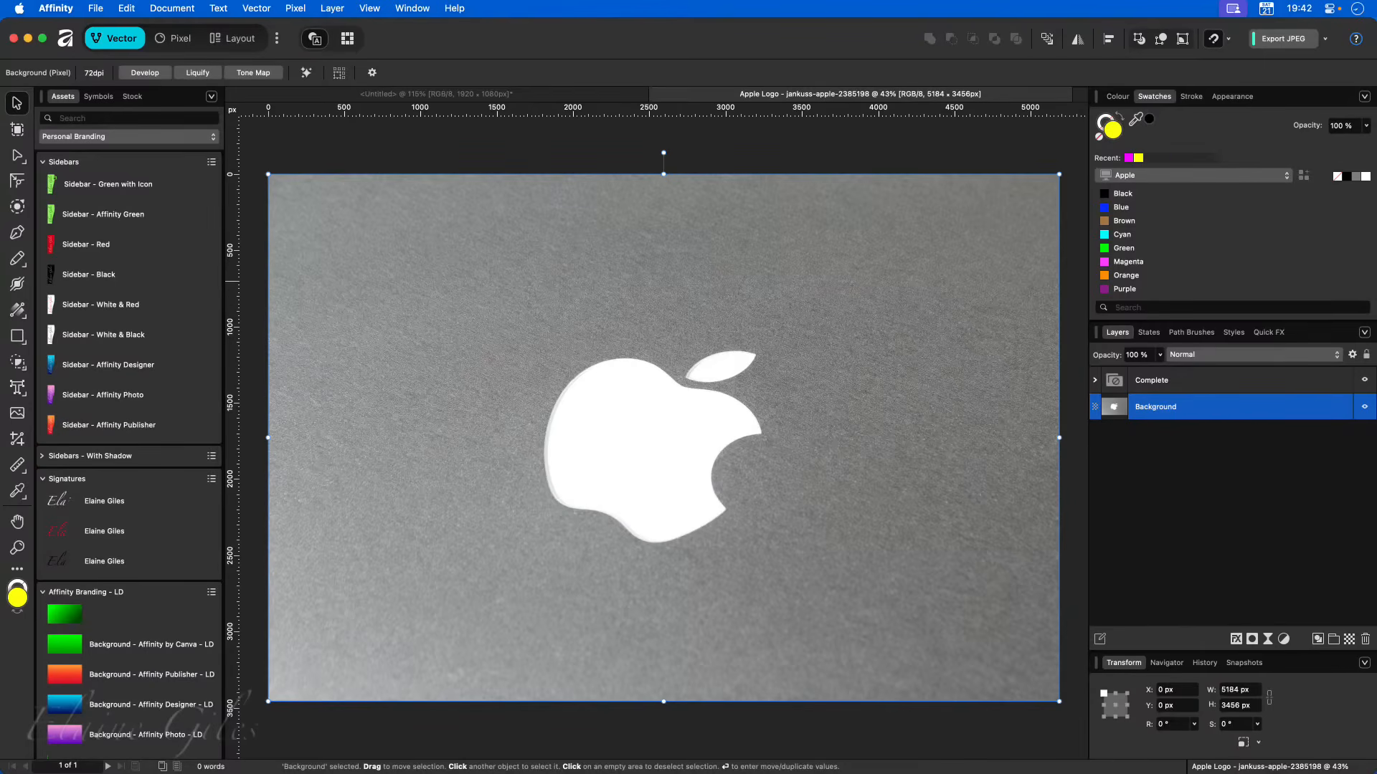
# - In the Apple Logo document, switch to the Pixel studio and select the apple and its leaf with the Object Selection Tool
pyautogui.click(174, 41)
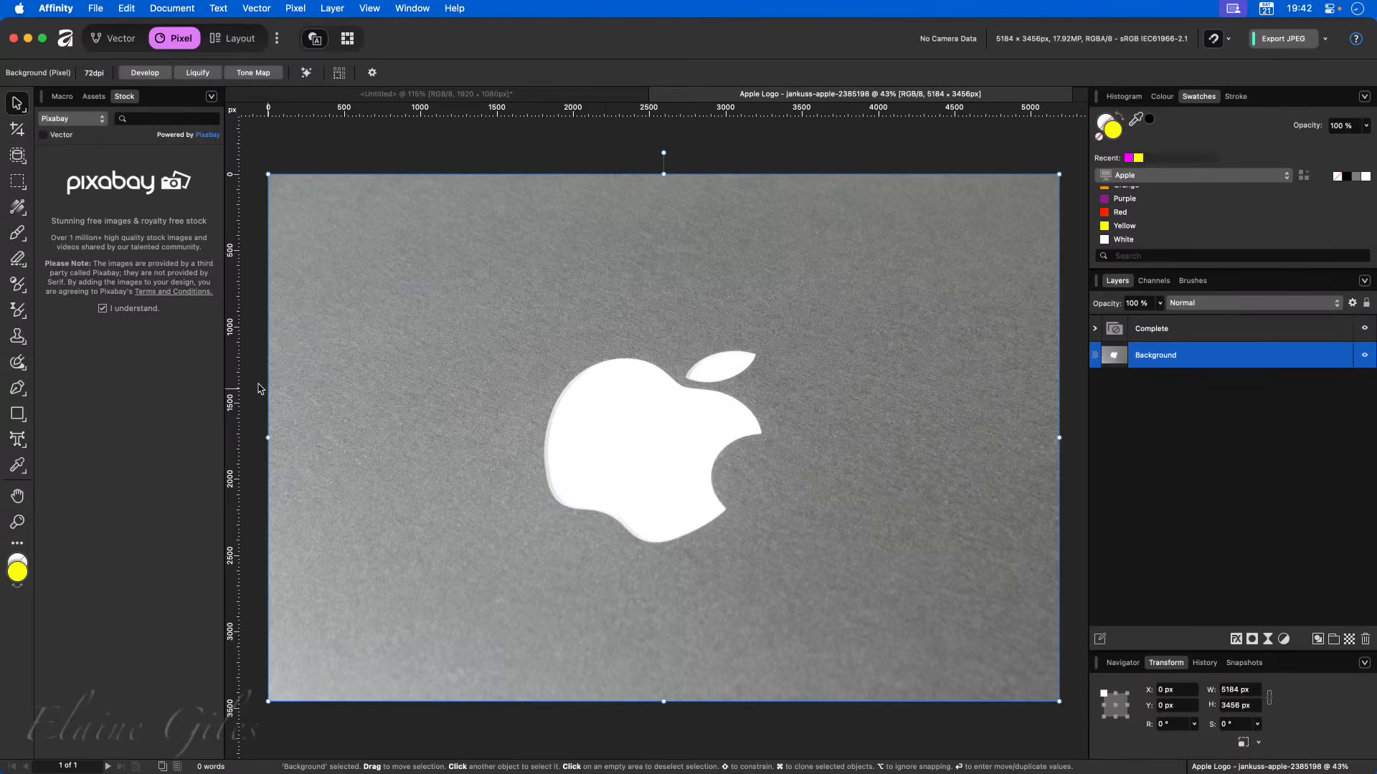
pyautogui.click(24, 165)
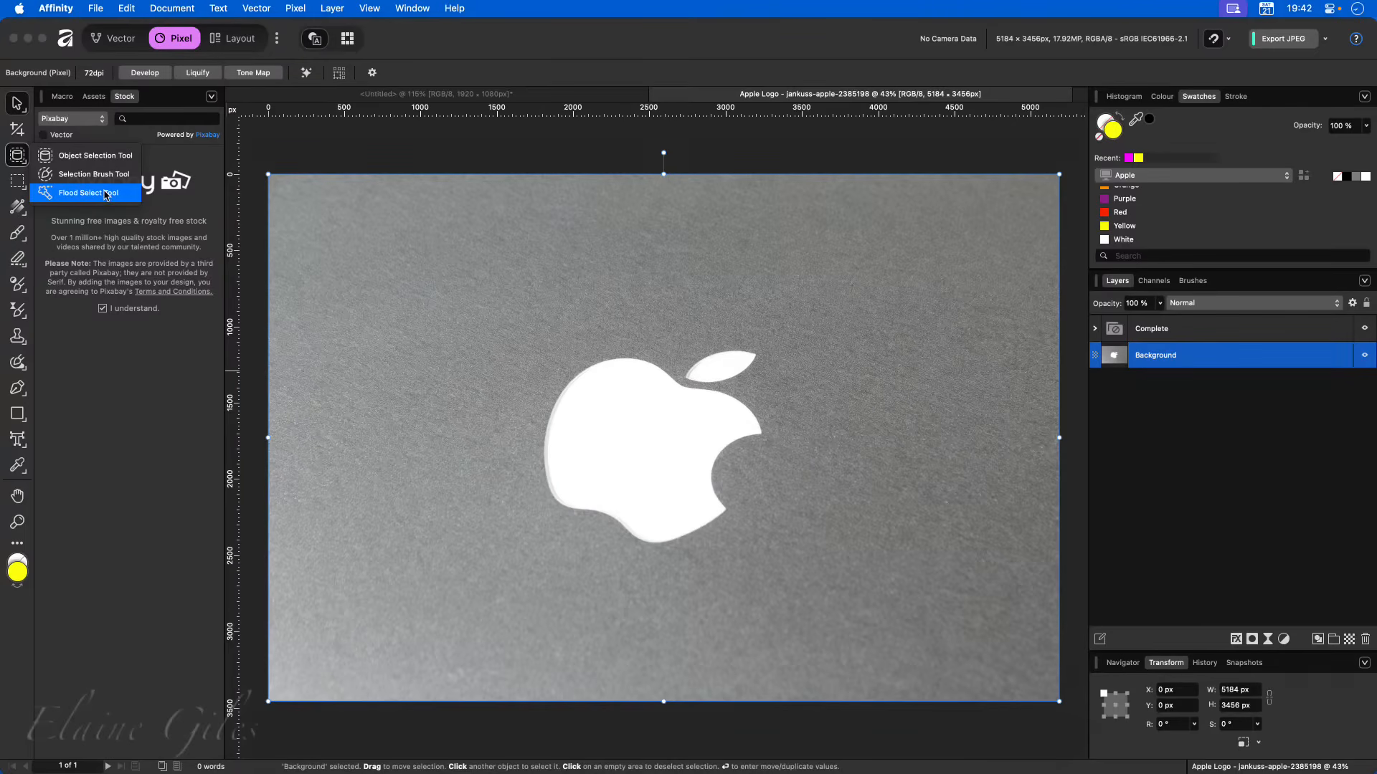
pyautogui.click(103, 162)
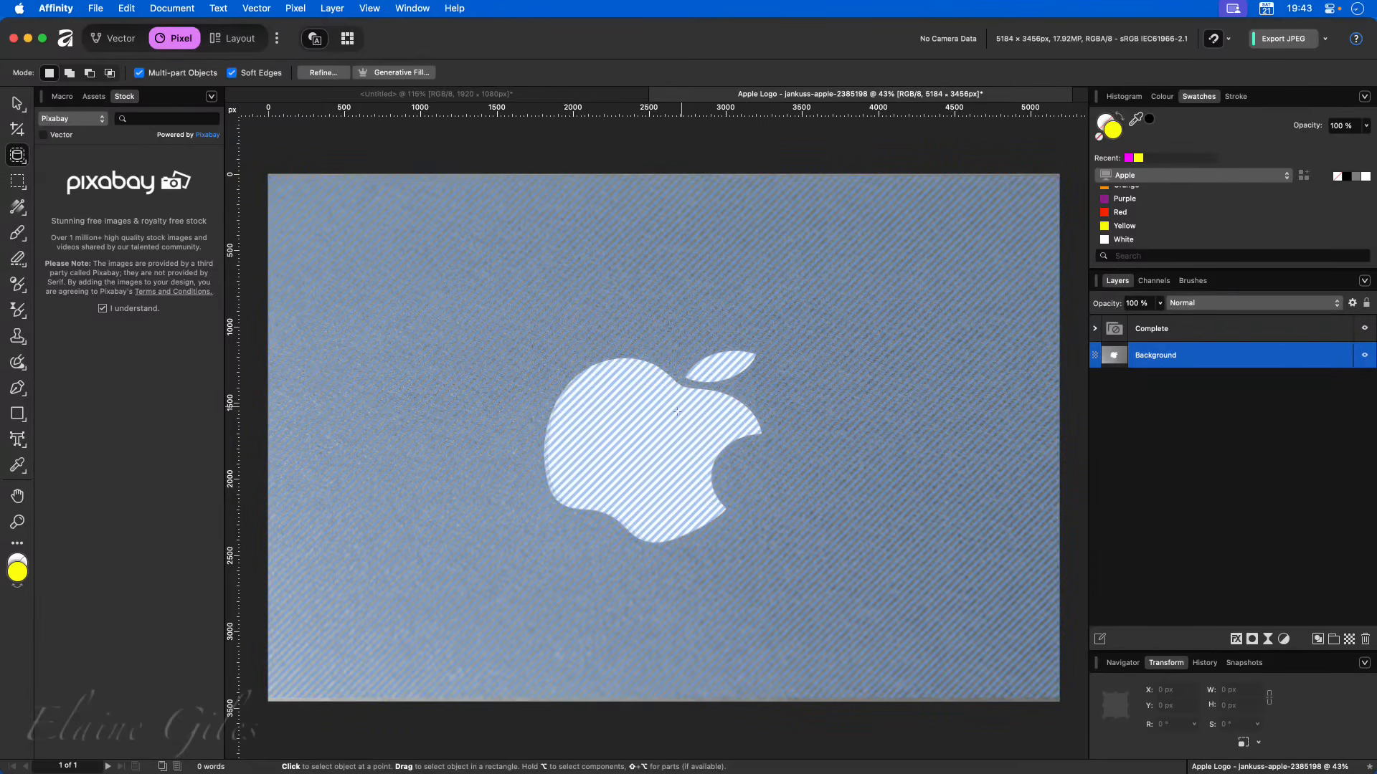
pyautogui.click(706, 376)
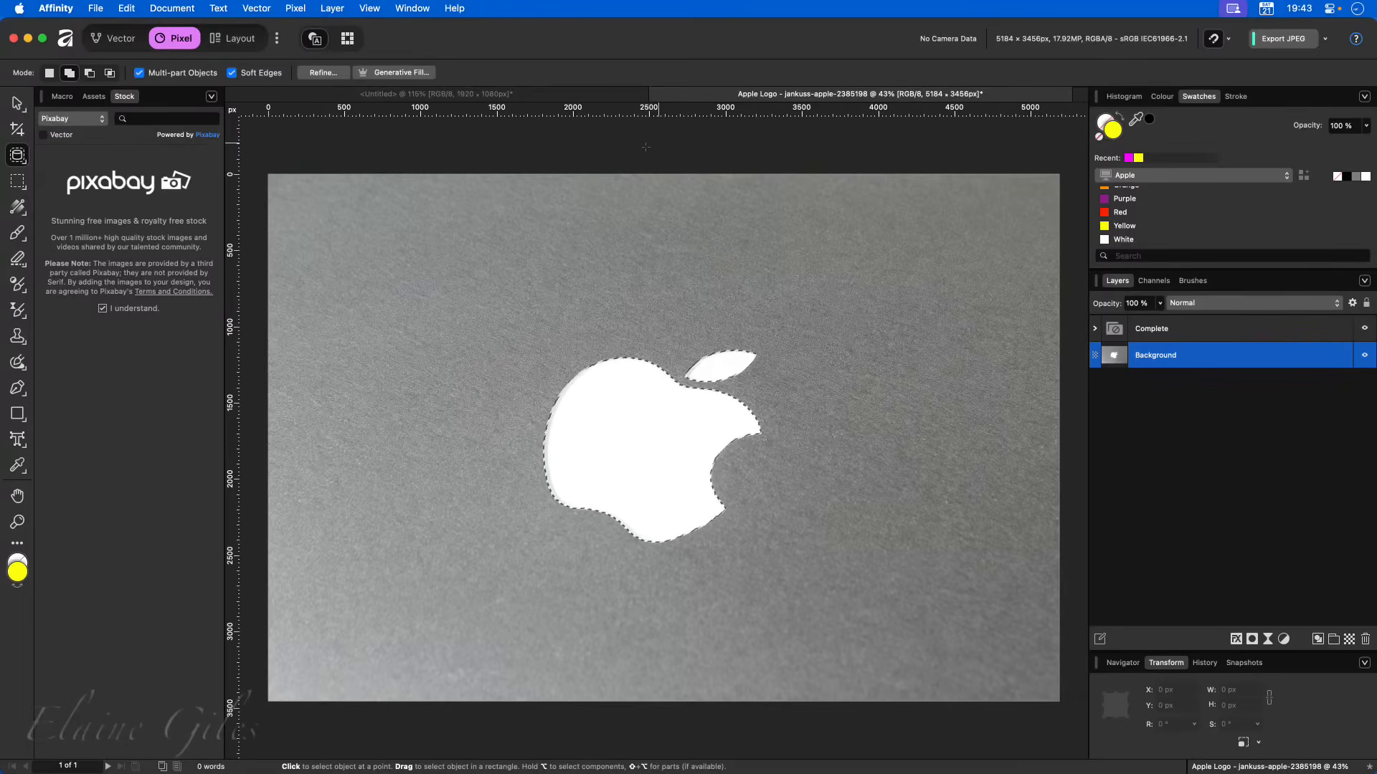
# - Examine how closely the selection follows the edges of the leaf and the apple, using the Move Tool to inspect them up close
pyautogui.press('v')
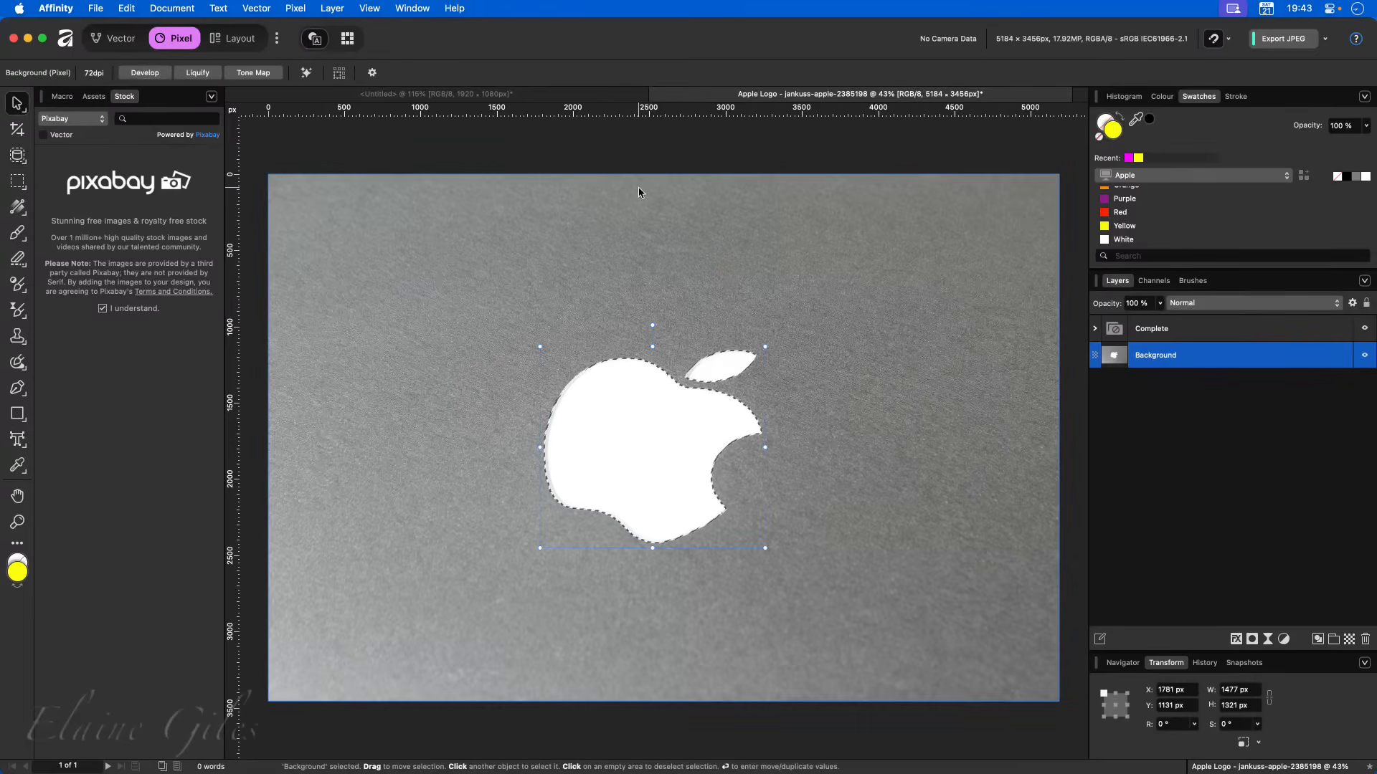
pyautogui.scroll(10, 671, 475)
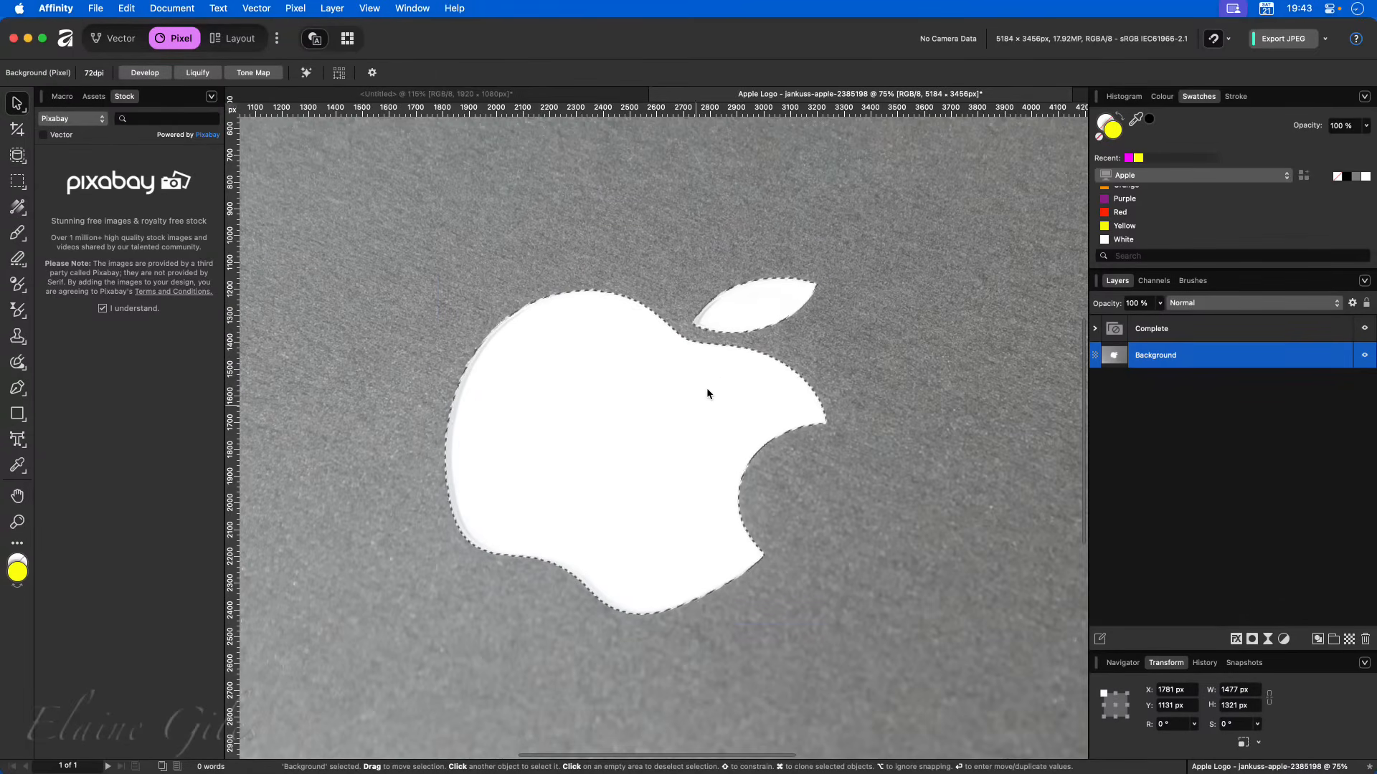
pyautogui.scroll(4, 759, 307)
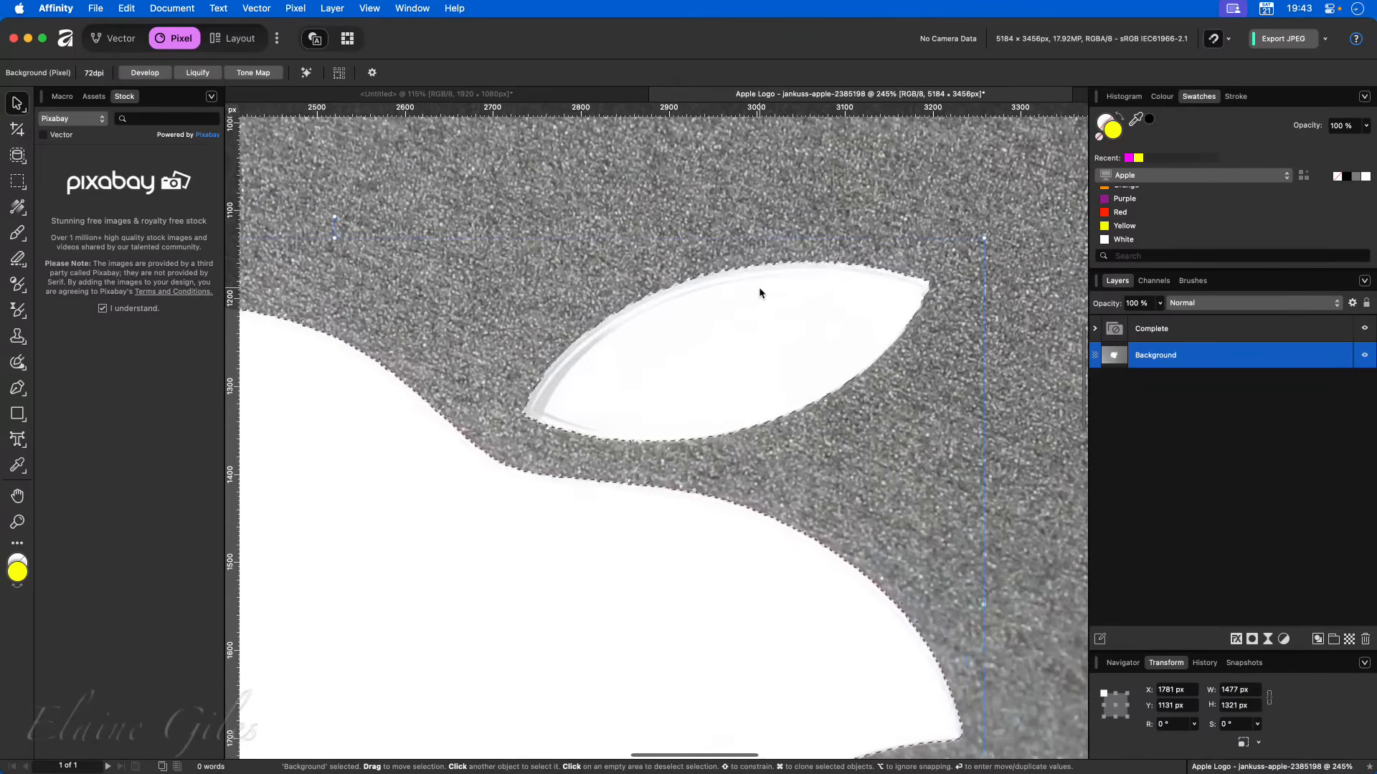
pyautogui.scroll(3, 755, 297)
pyautogui.scroll(3, 495, 381)
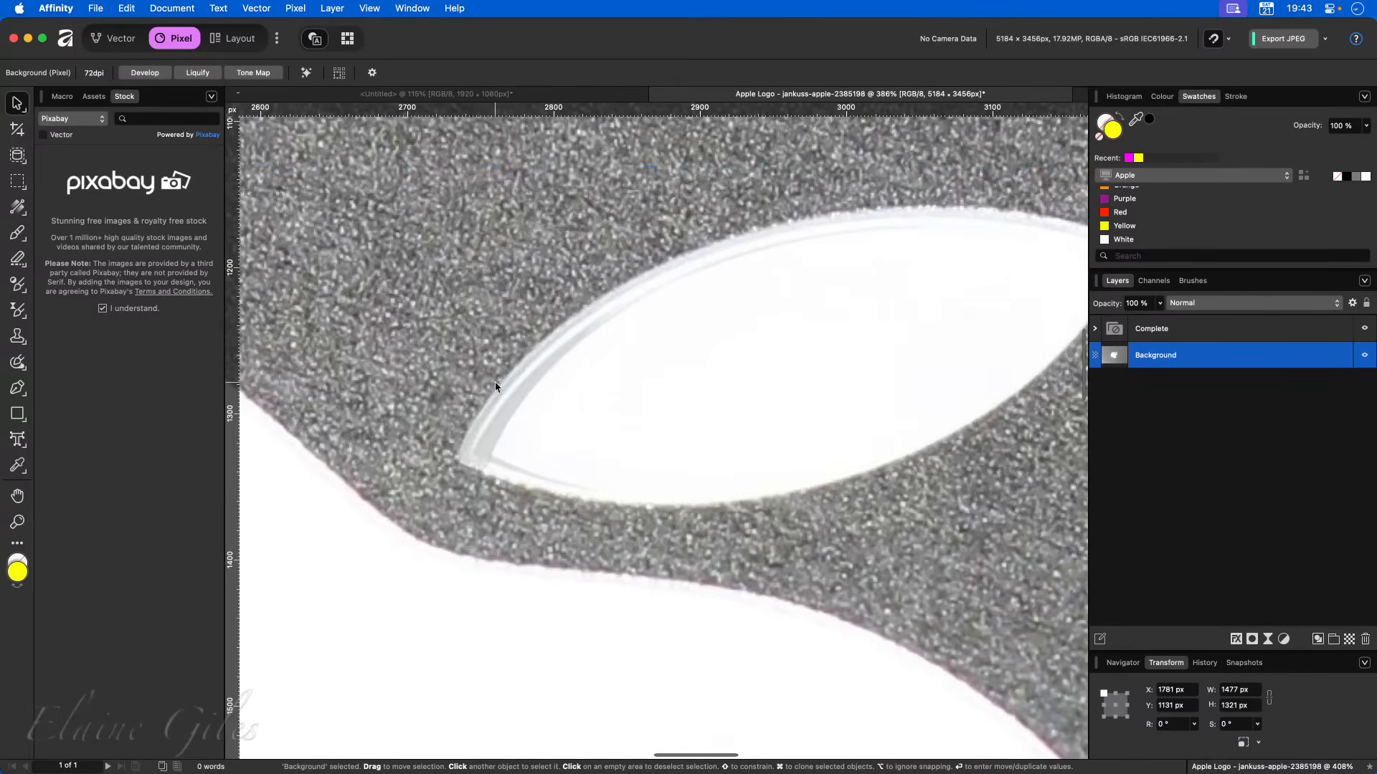
pyautogui.scroll(3, 501, 381)
pyautogui.scroll(1, 501, 385)
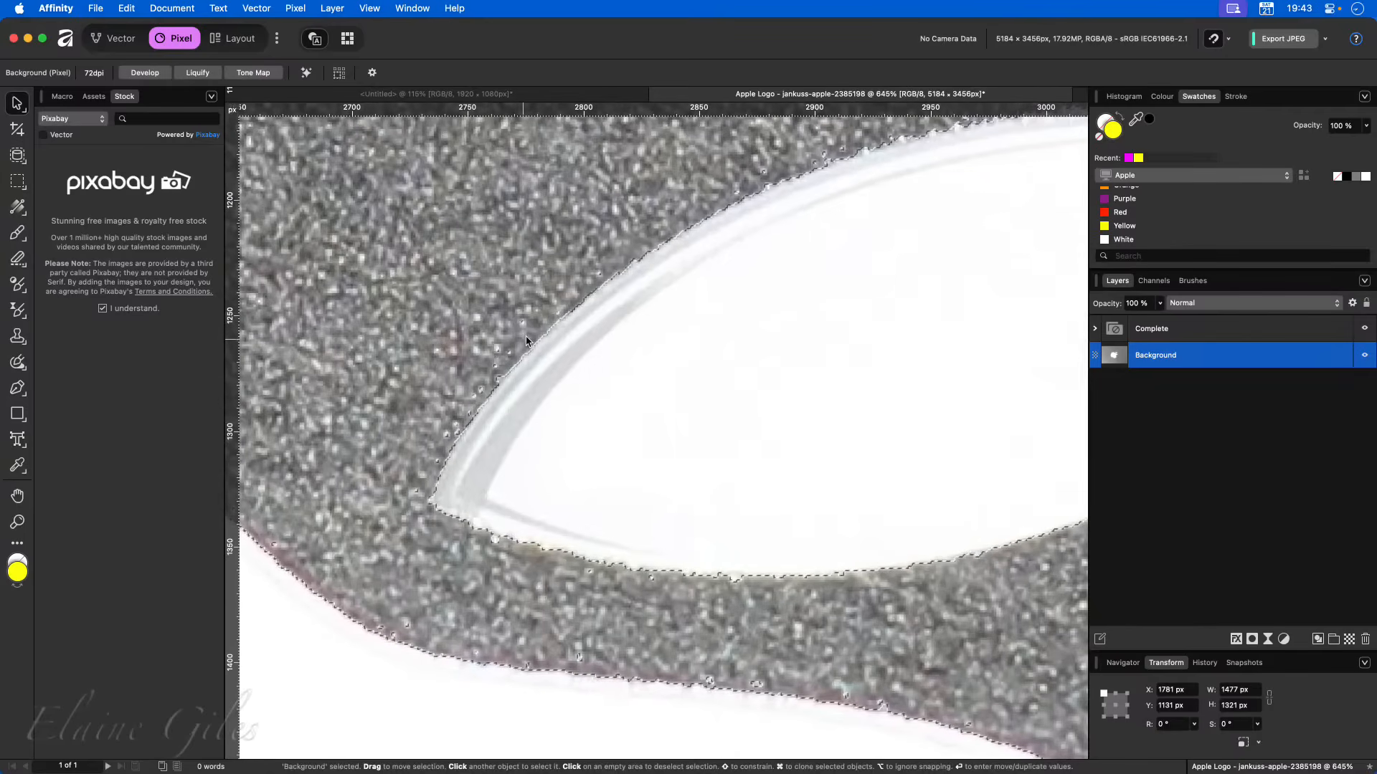
pyautogui.scroll(-3, 626, 370)
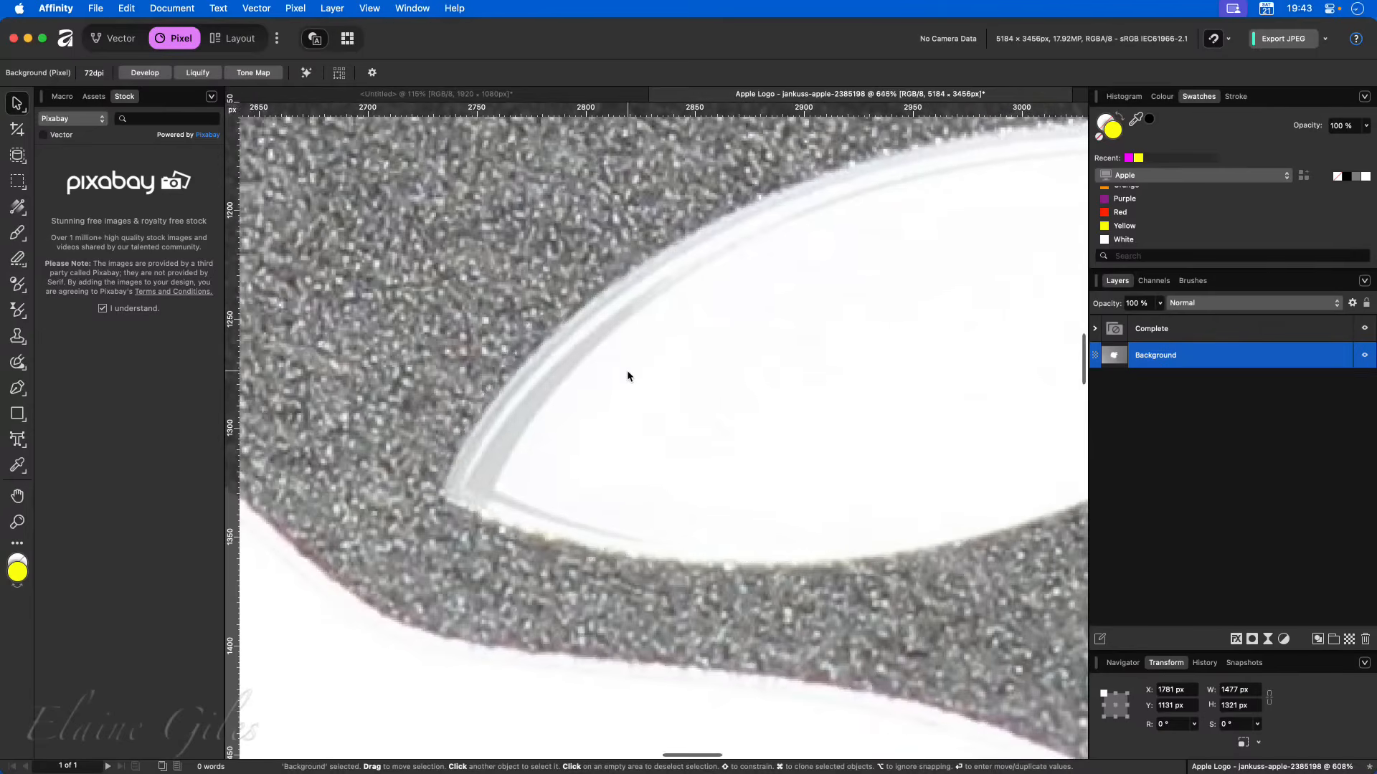
pyautogui.scroll(-6, 627, 375)
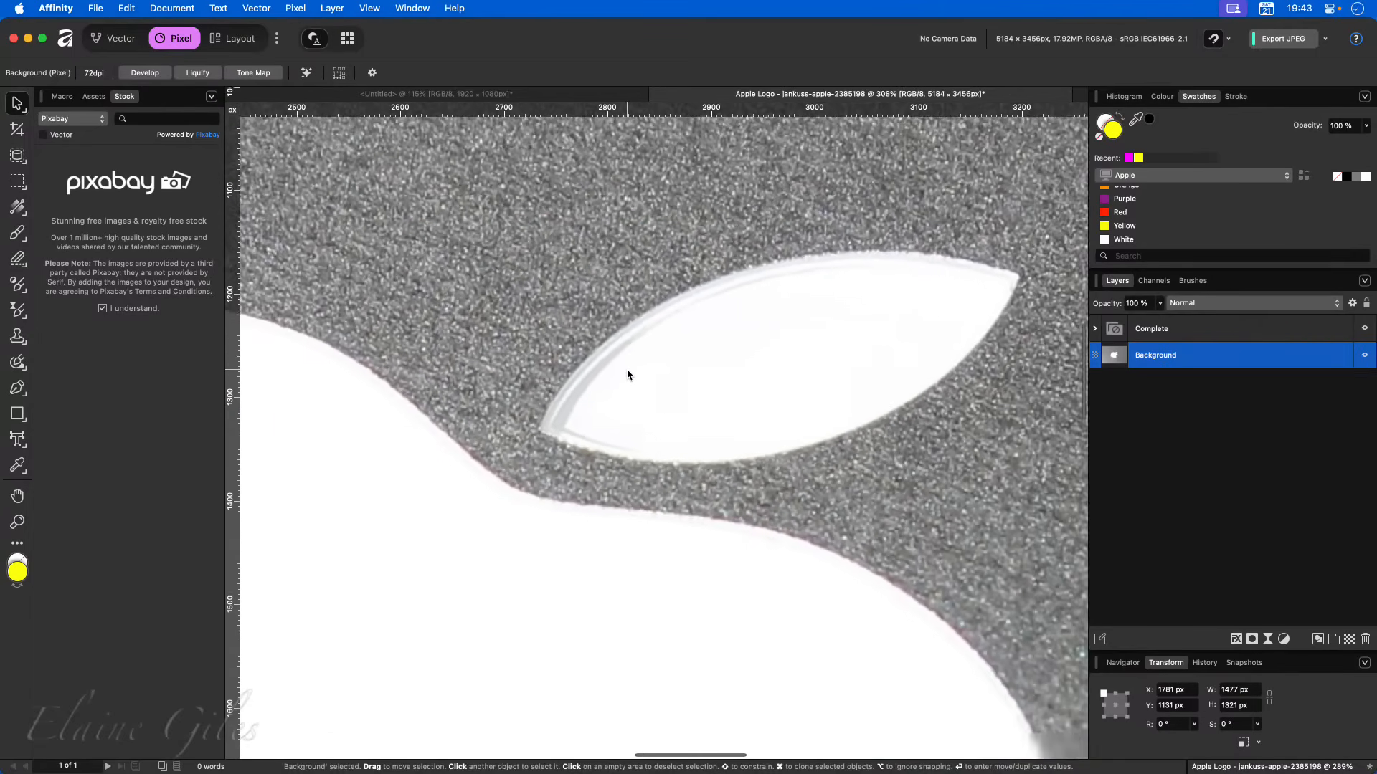
pyautogui.scroll(-2, 626, 368)
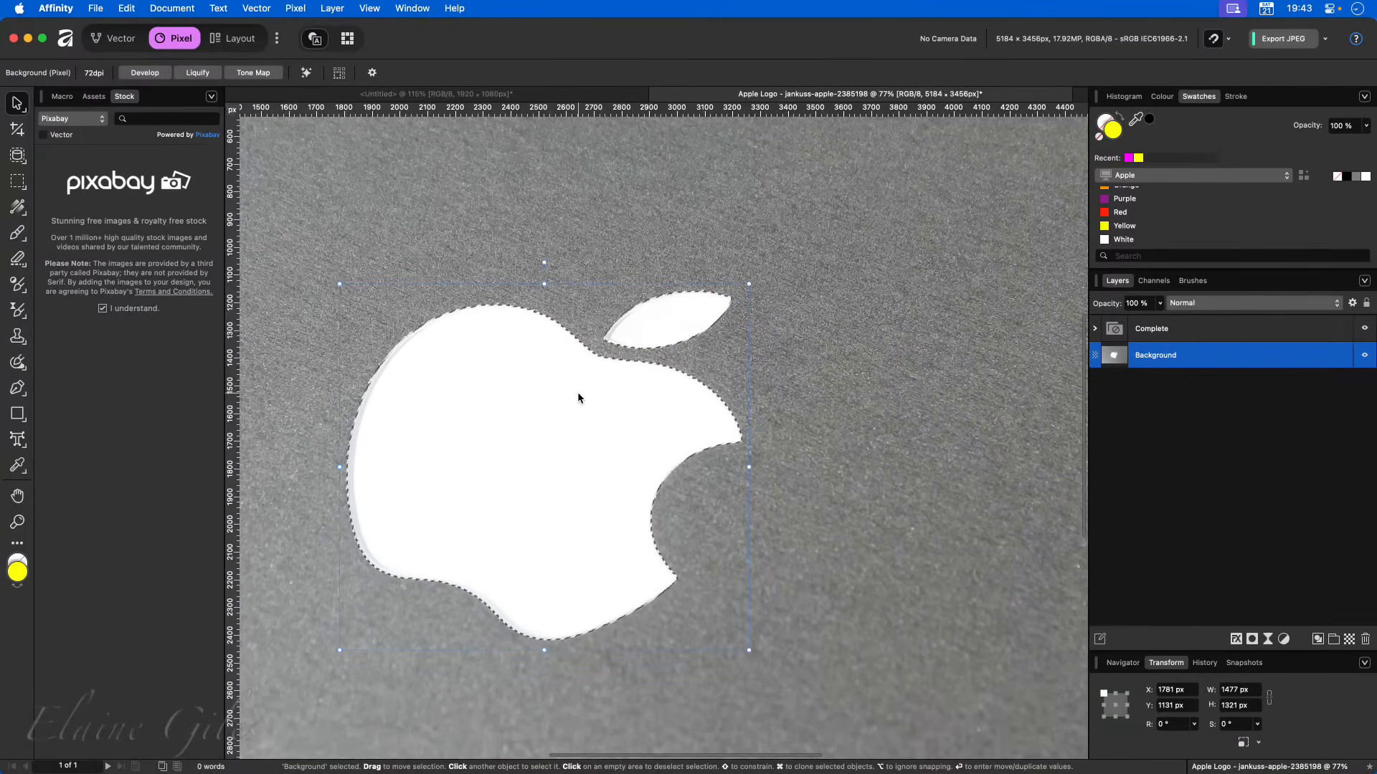
pyautogui.scroll(-2, 578, 396)
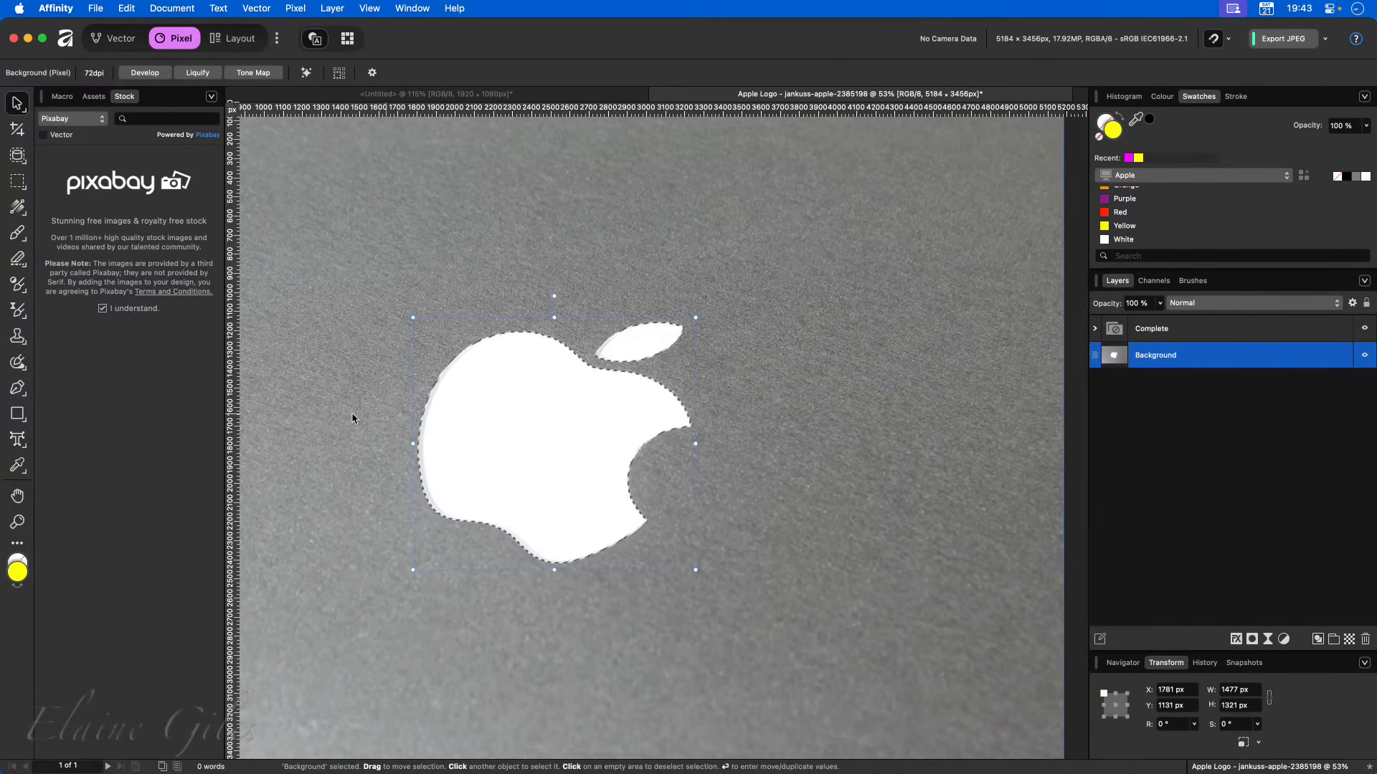
pyautogui.scroll(1, 322, 429)
pyautogui.press('super+d')
pyautogui.scroll(1, 322, 429)
pyautogui.press('super+z')
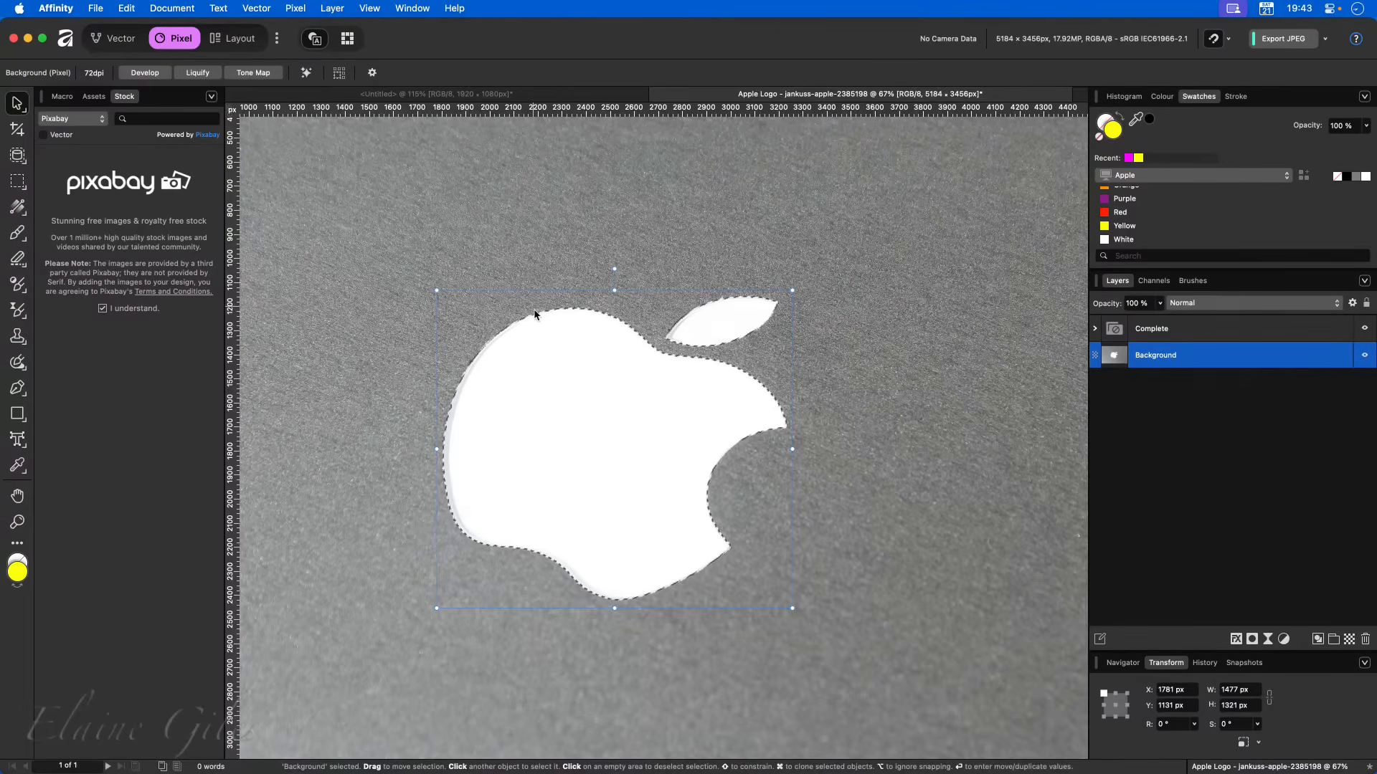
# - Convert the logo's pixel selection to vector curves
pyautogui.click(257, 9)
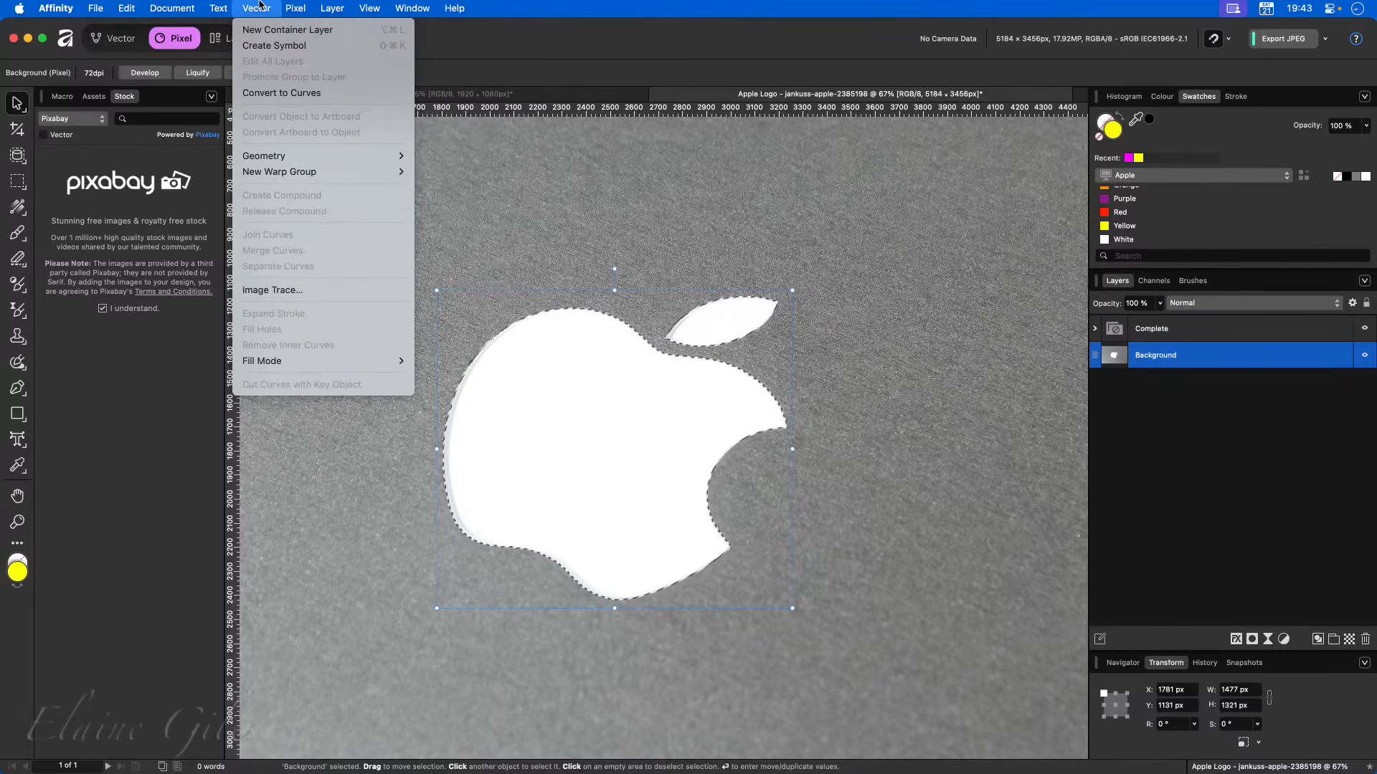
pyautogui.click(297, 101)
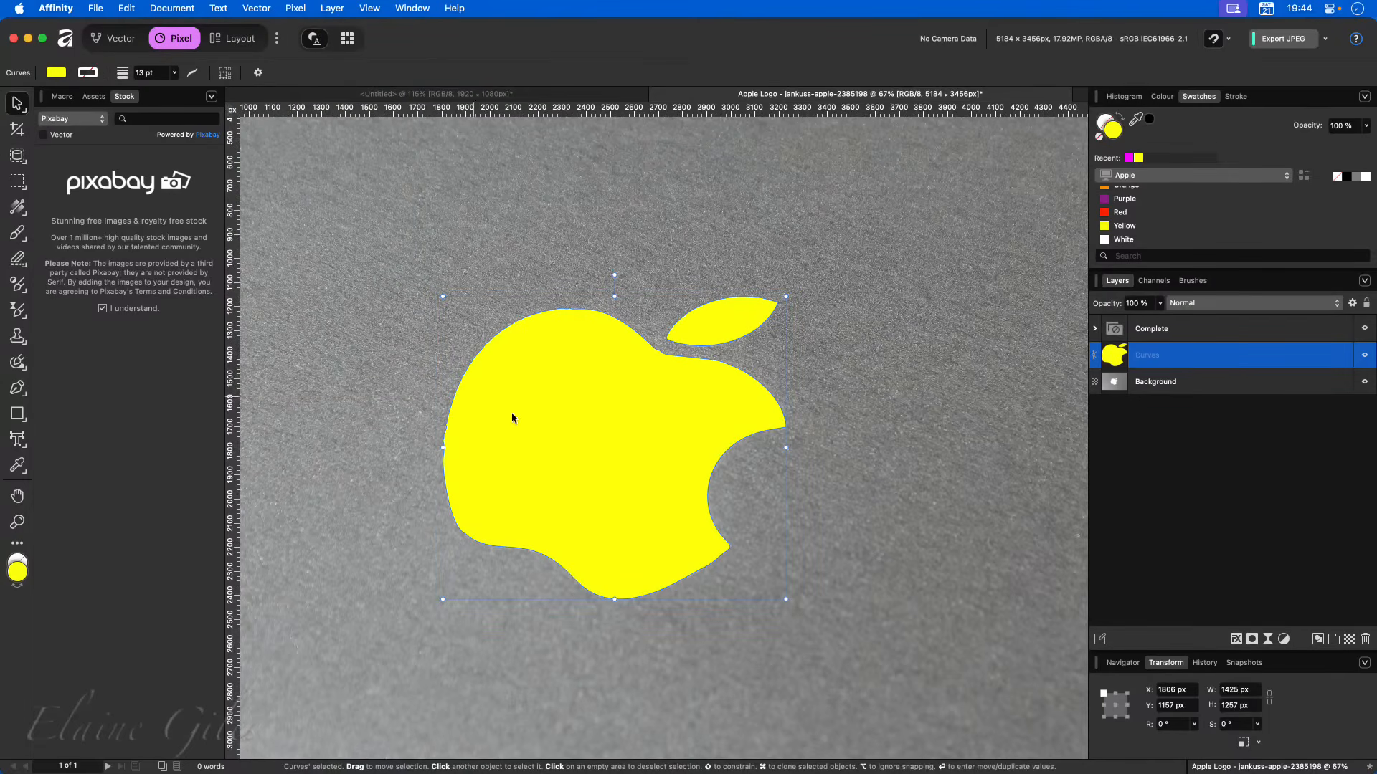
# - Remove the bump on the apple's top edge by deleting the node at X 2333, Y 1205 px and moving its neighbour to about X 2294, Y 1207 px
pyautogui.scroll(5, 583, 399)
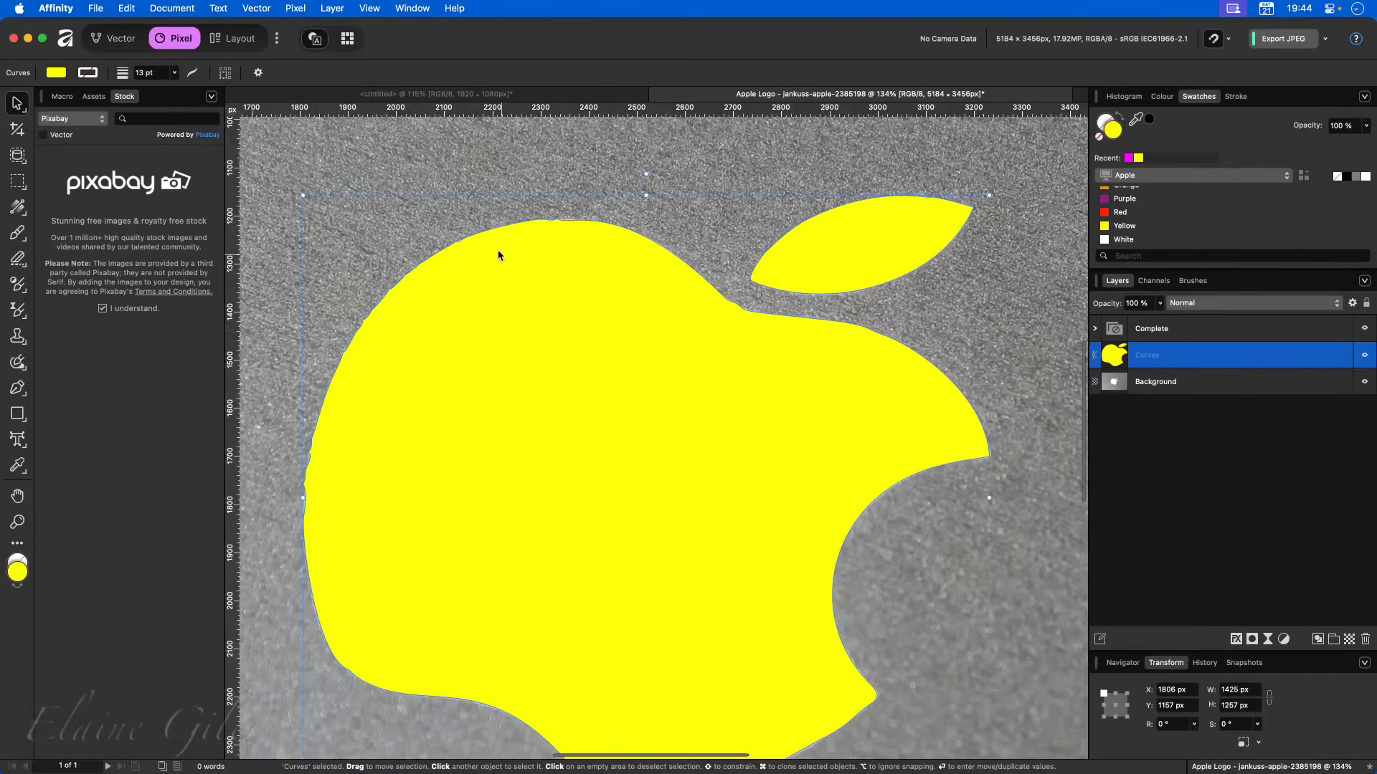
pyautogui.scroll(-5, 570, 253)
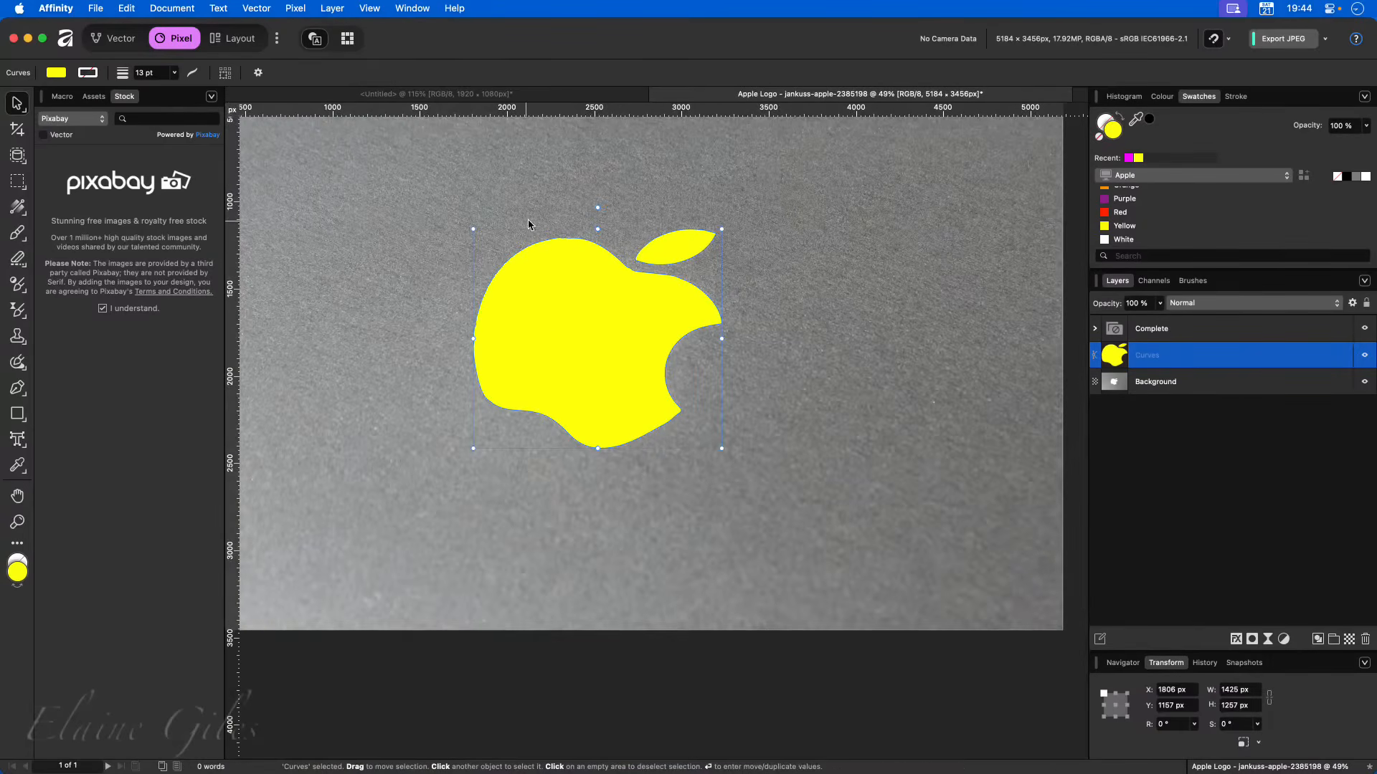
pyautogui.scroll(3, 549, 223)
pyautogui.scroll(10, 570, 233)
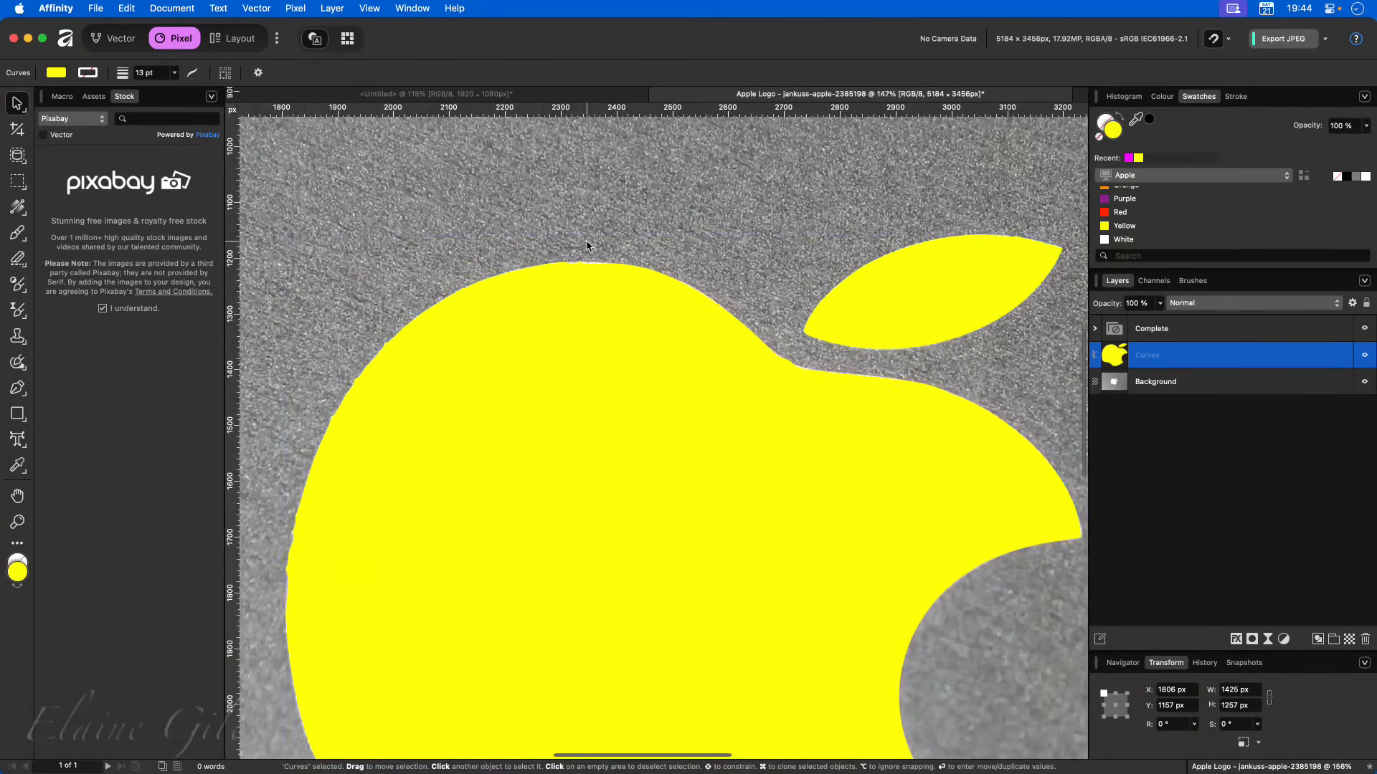
pyautogui.scroll(6, 576, 281)
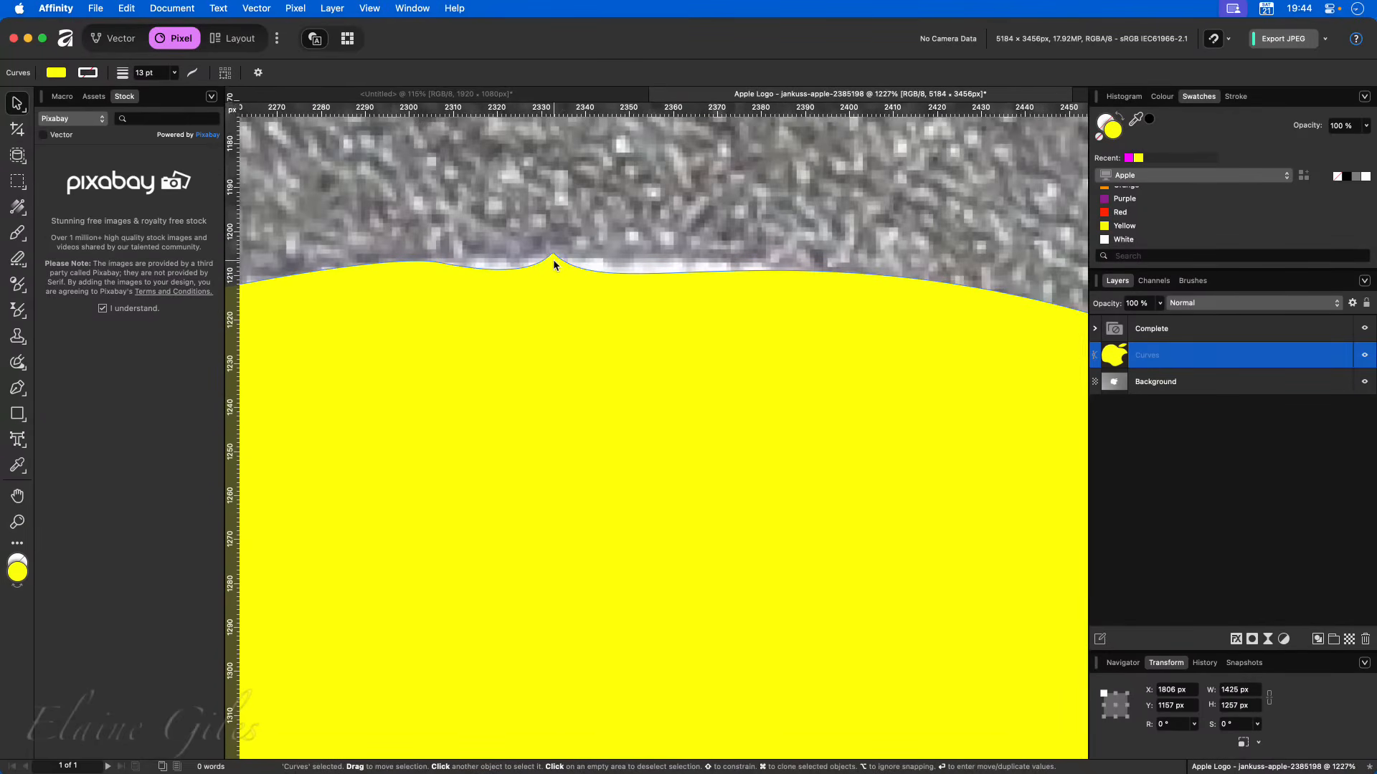
pyautogui.press('a')
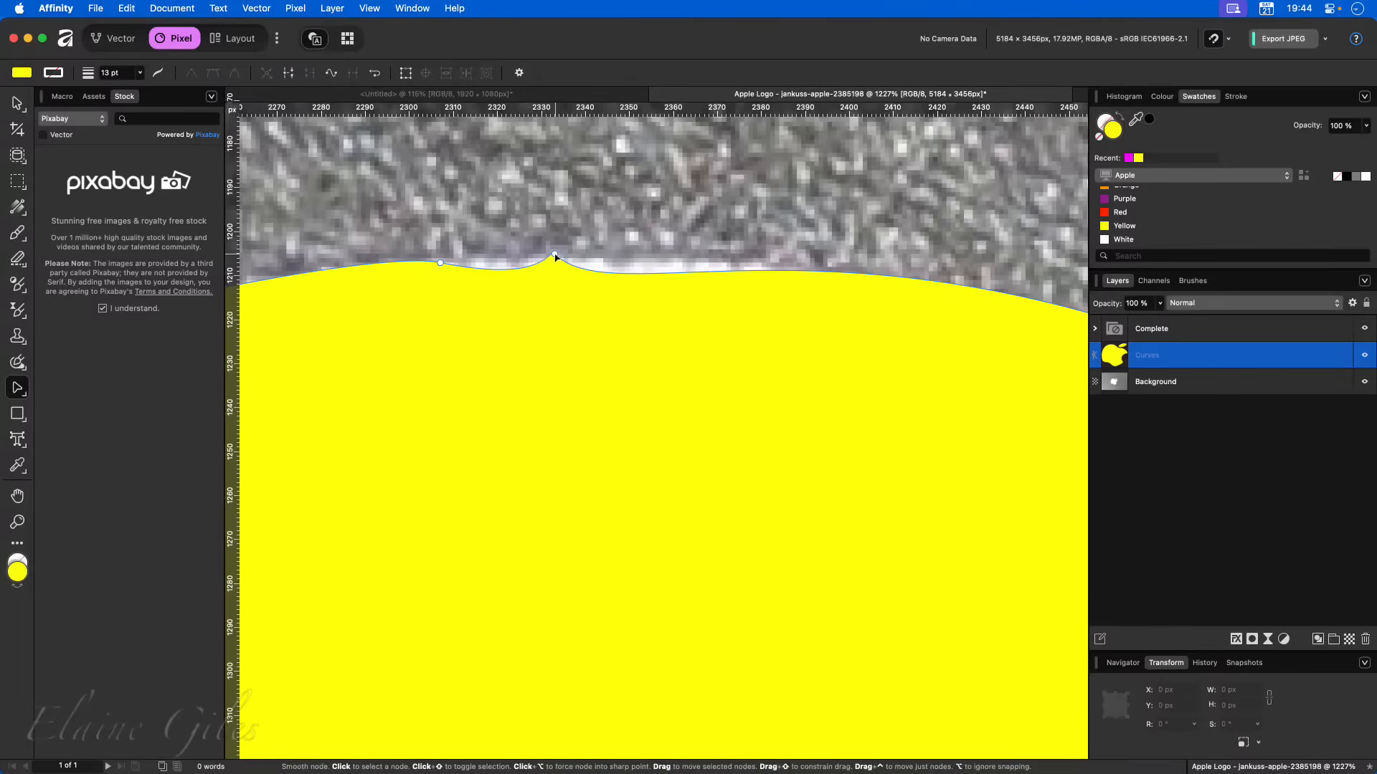
pyautogui.scroll(-5, 555, 255)
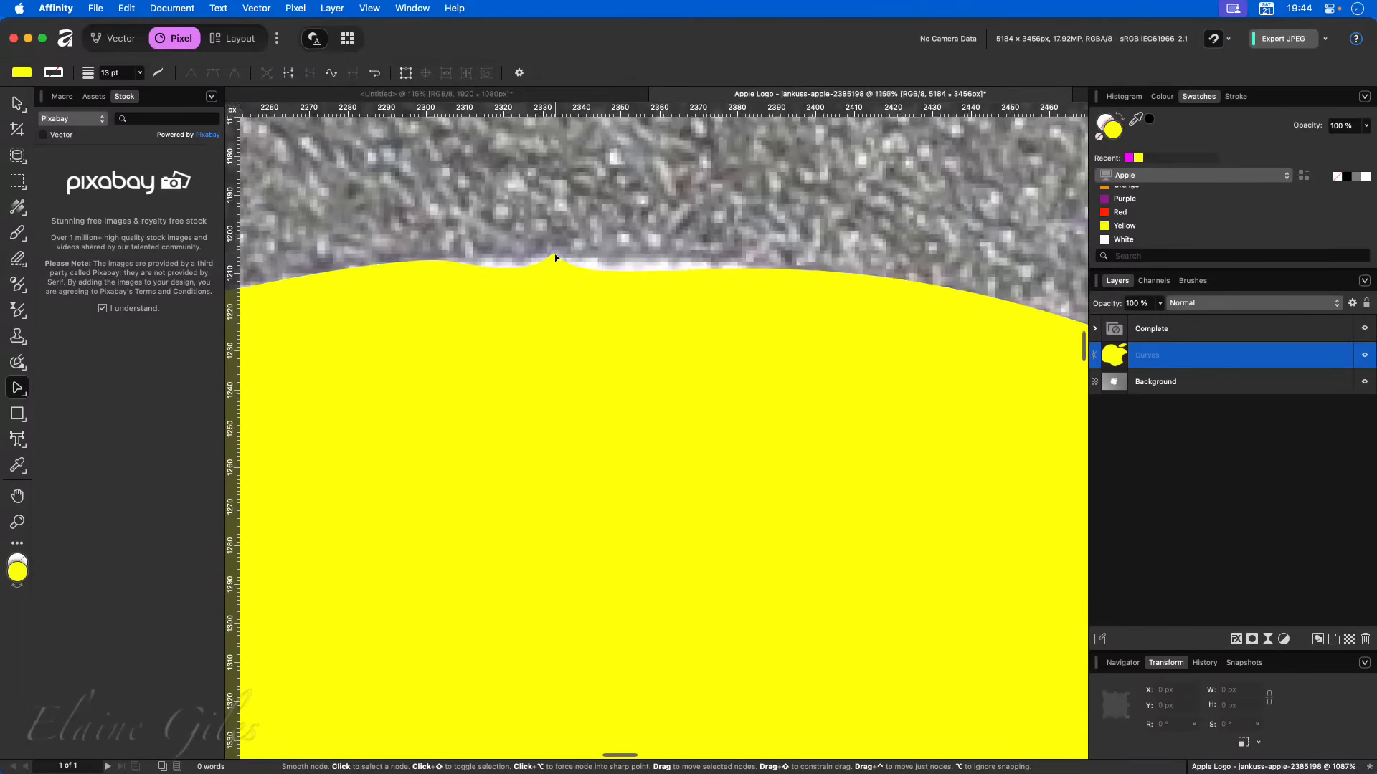
pyautogui.click(555, 255)
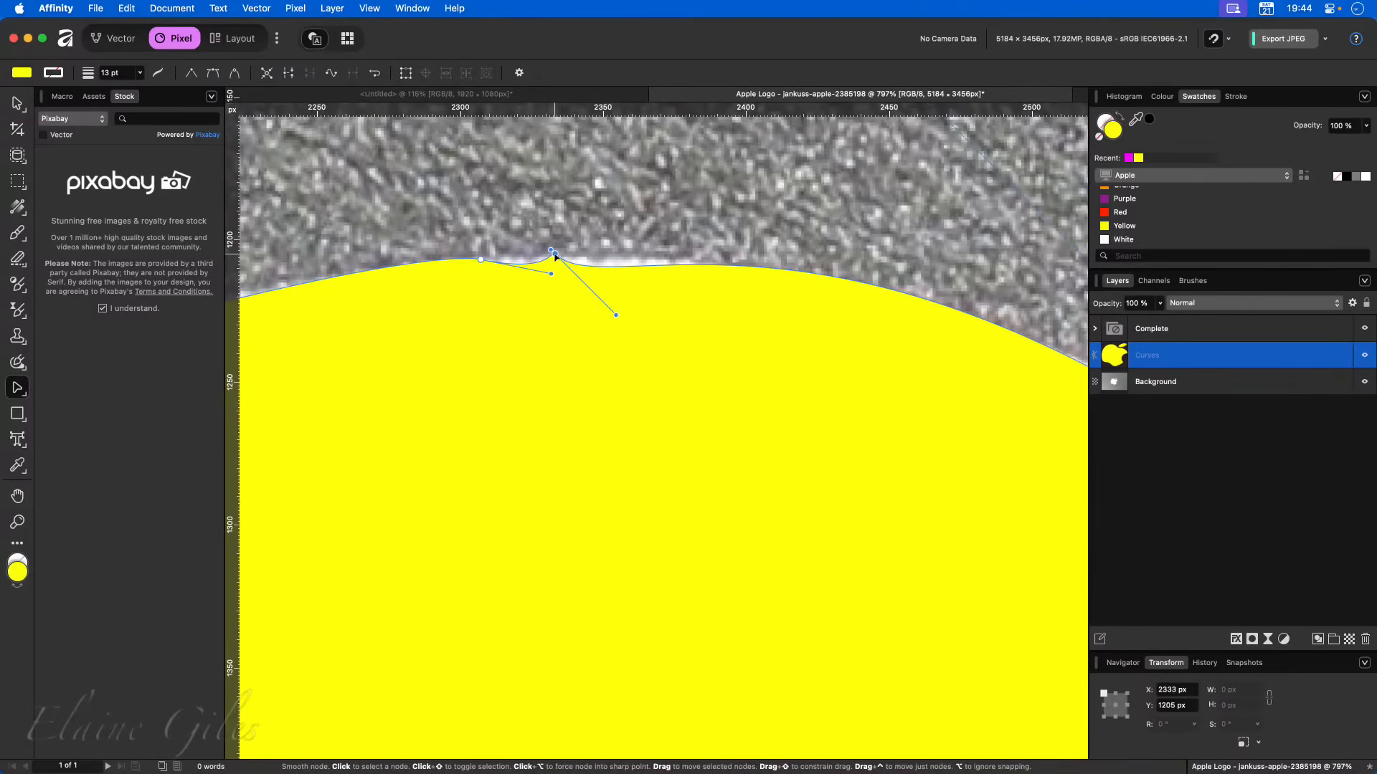
pyautogui.moveTo(551, 267); pyautogui.dragTo(516, 260)
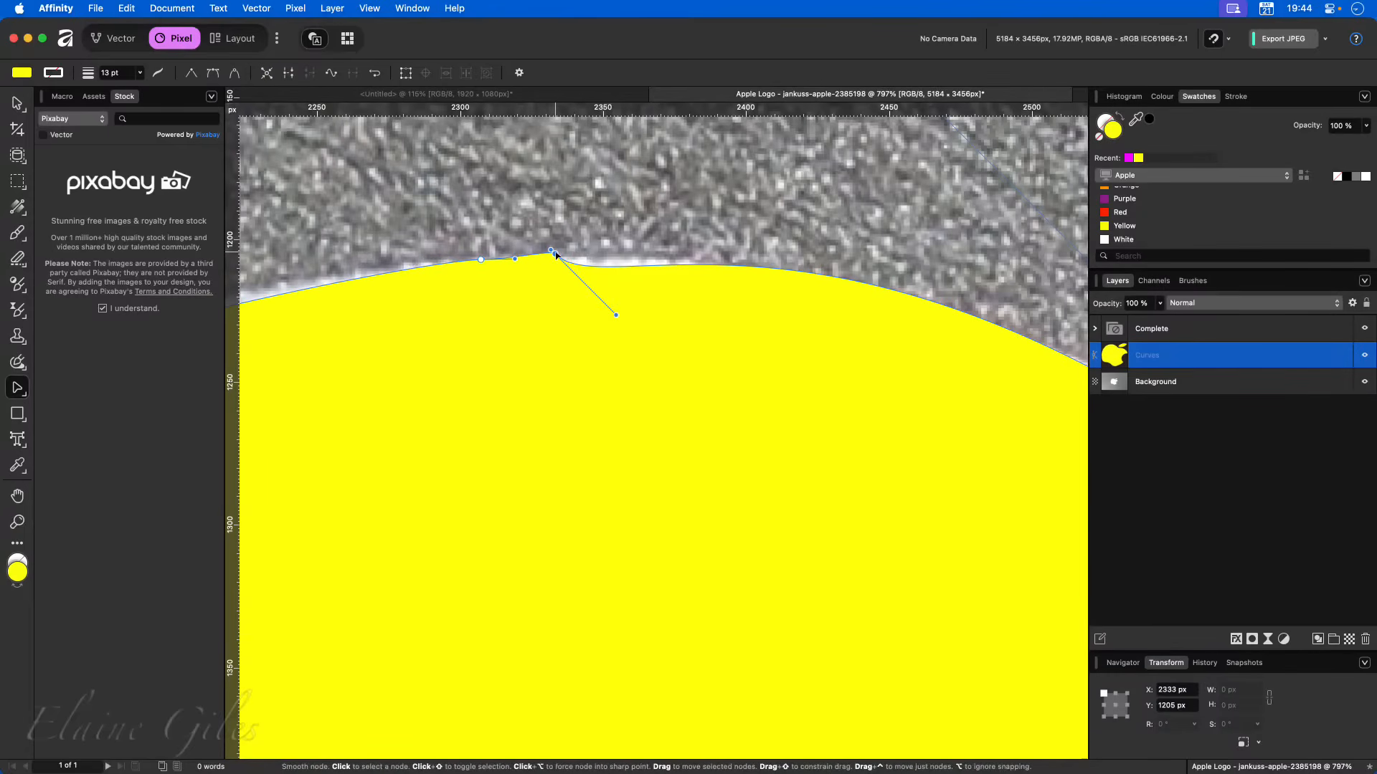
pyautogui.press('Delete')
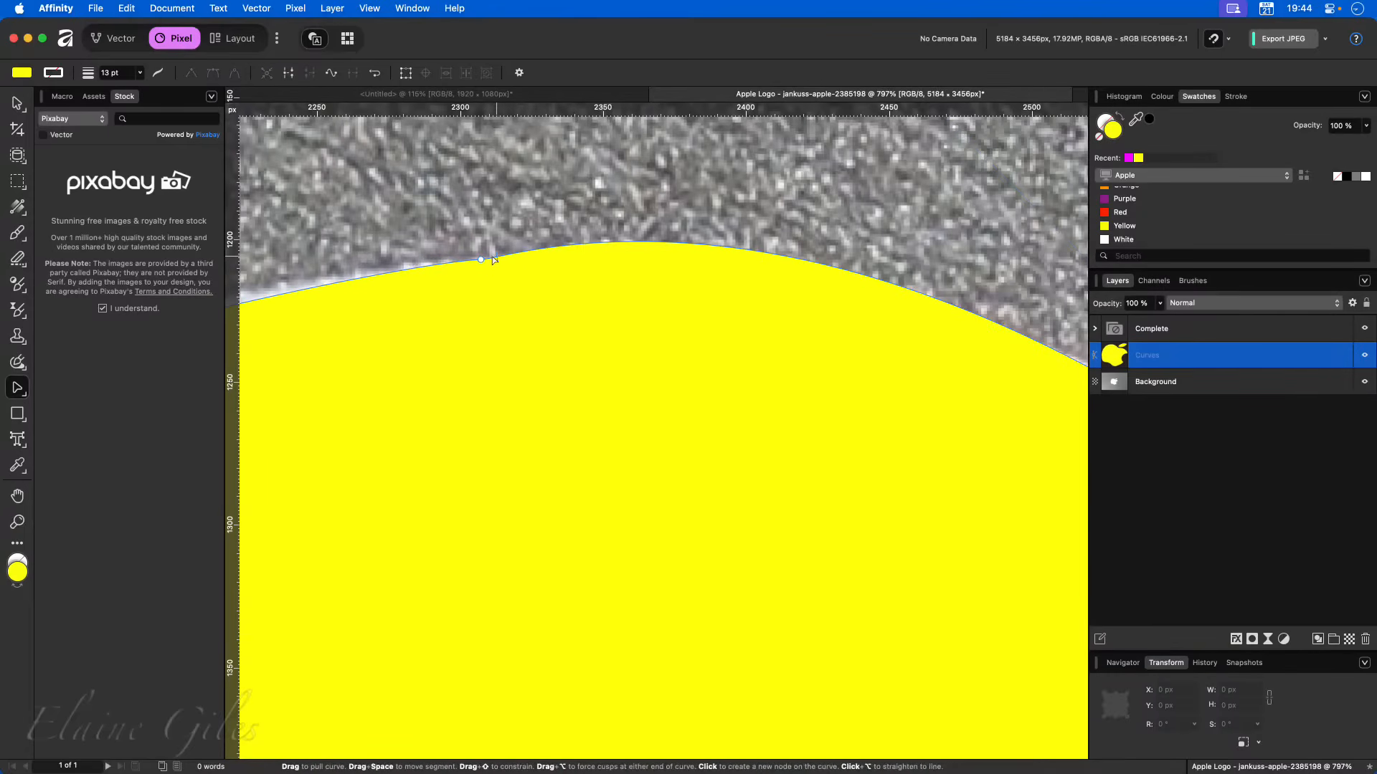
pyautogui.moveTo(480, 261); pyautogui.dragTo(446, 262)
# - Examine how closely the yellow curves follow the photographed logo around the apple's upper edge, leaf and bite
pyautogui.scroll(-5, 593, 327)
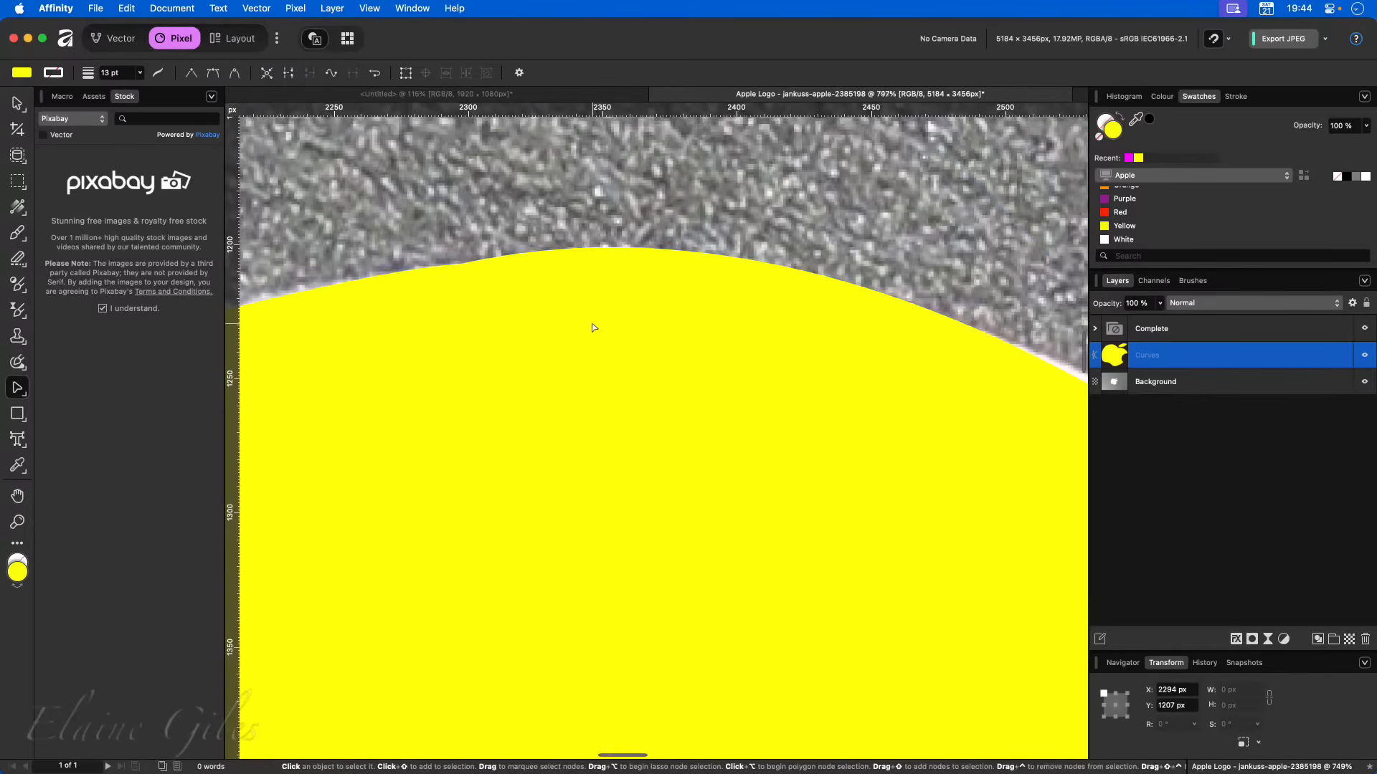
pyautogui.scroll(-5, 592, 328)
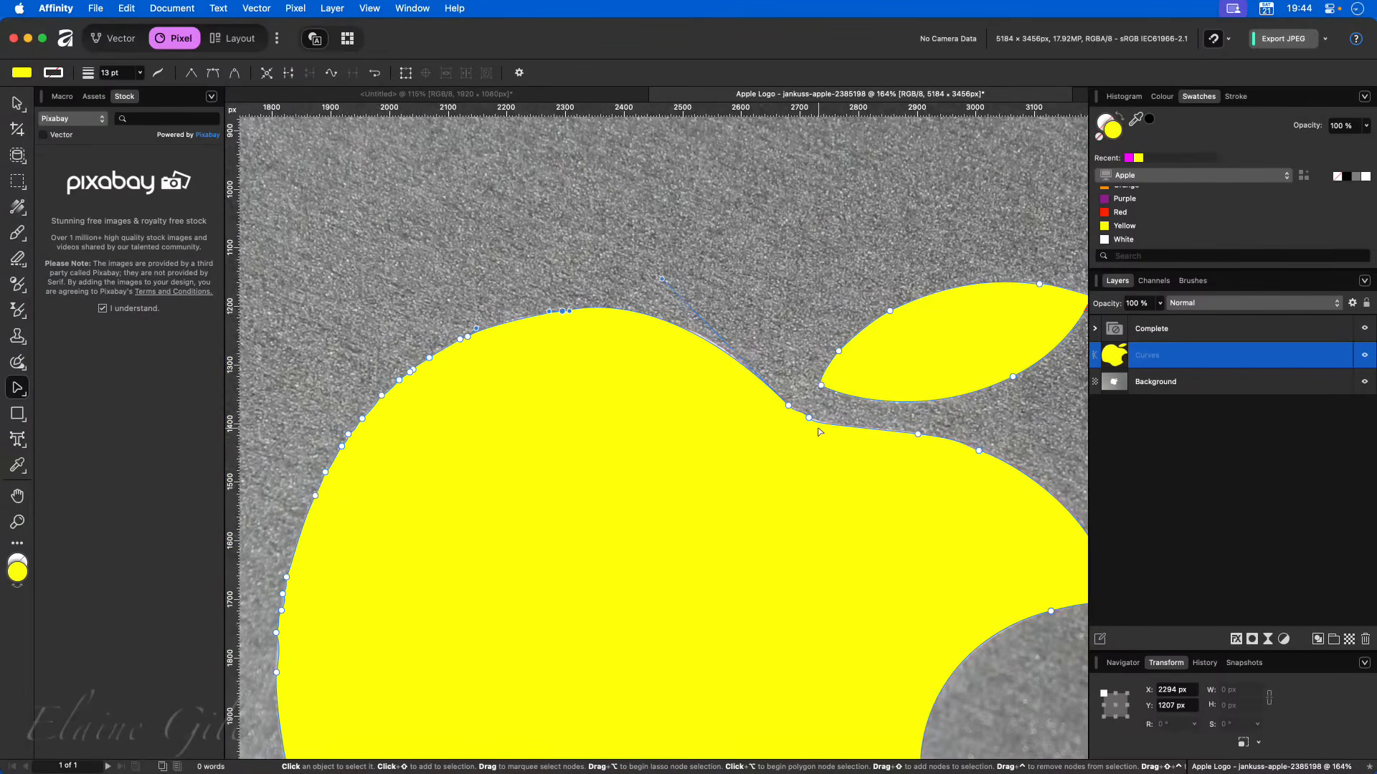
pyautogui.scroll(5, 820, 432)
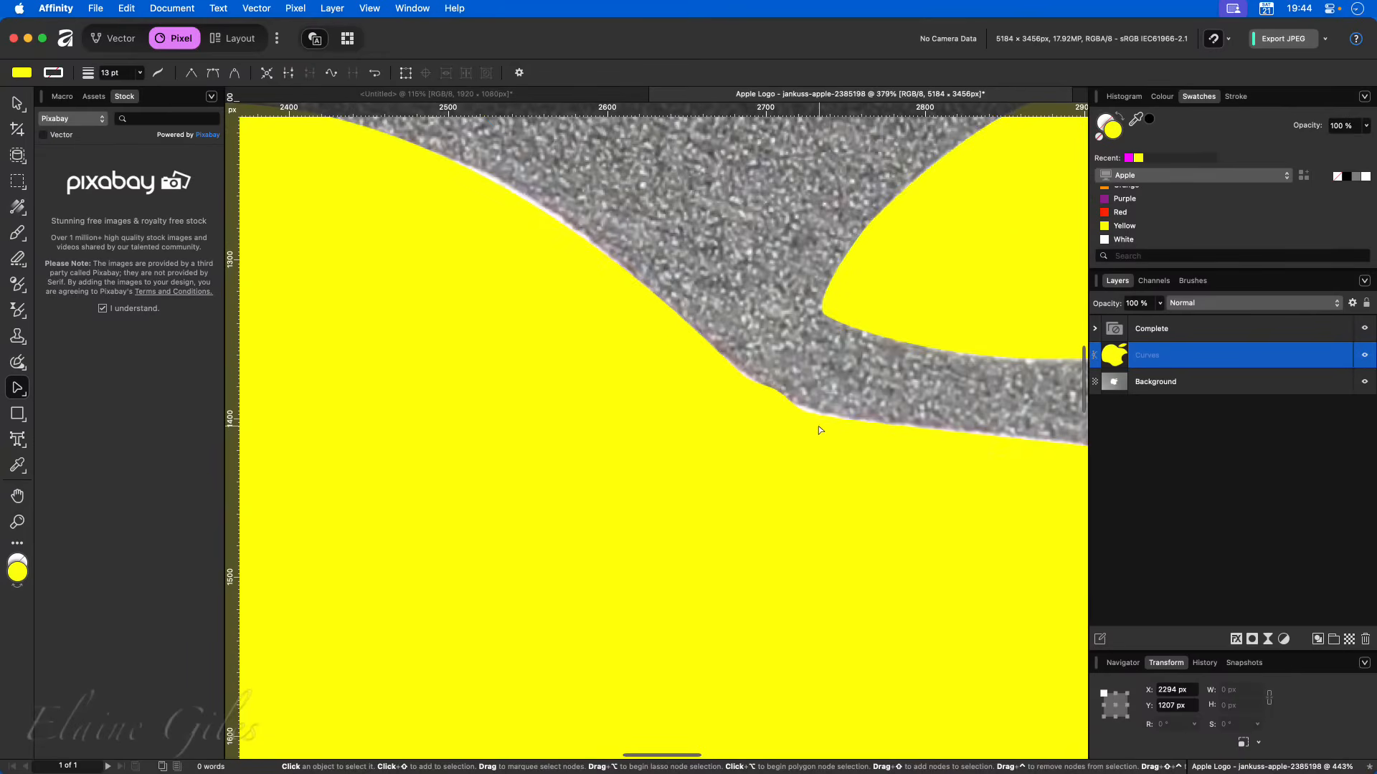
pyautogui.scroll(6, 805, 419)
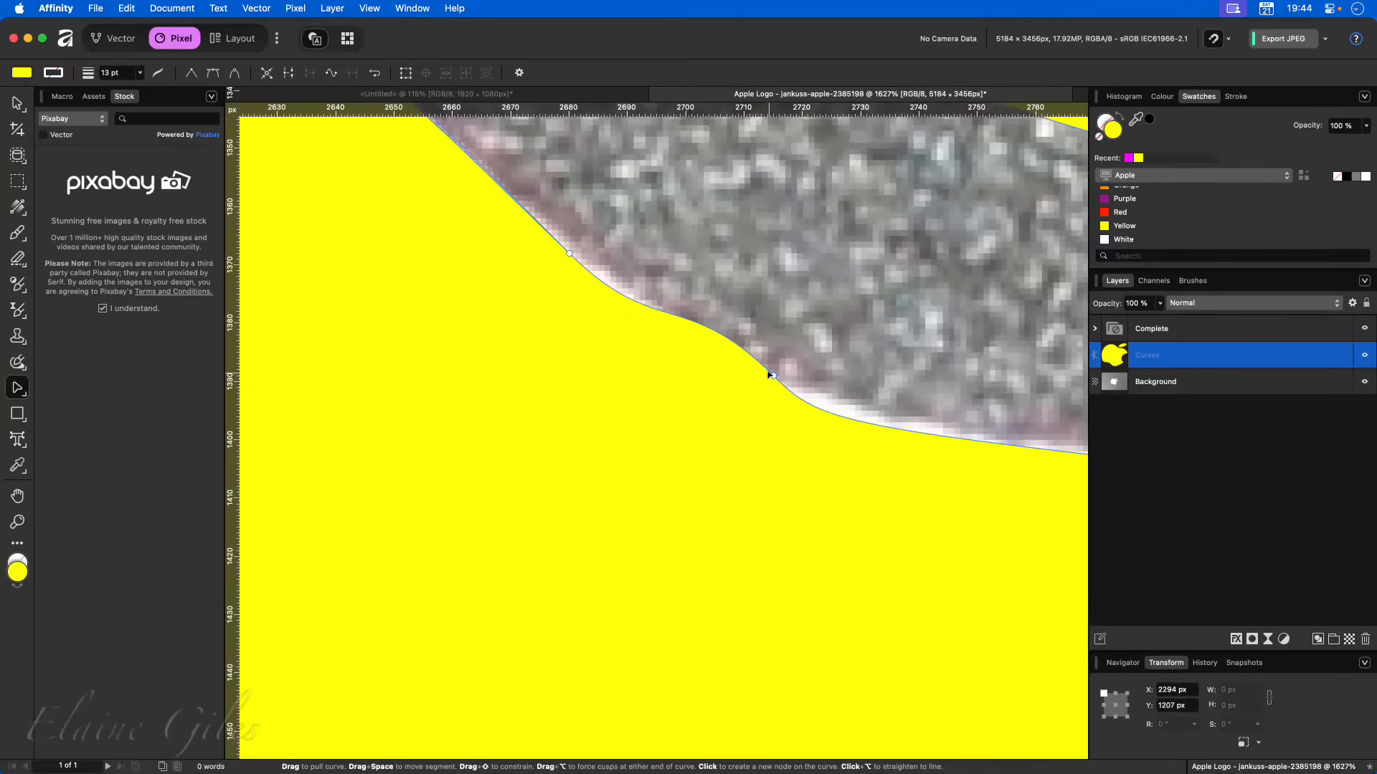
pyautogui.scroll(-10, 755, 389)
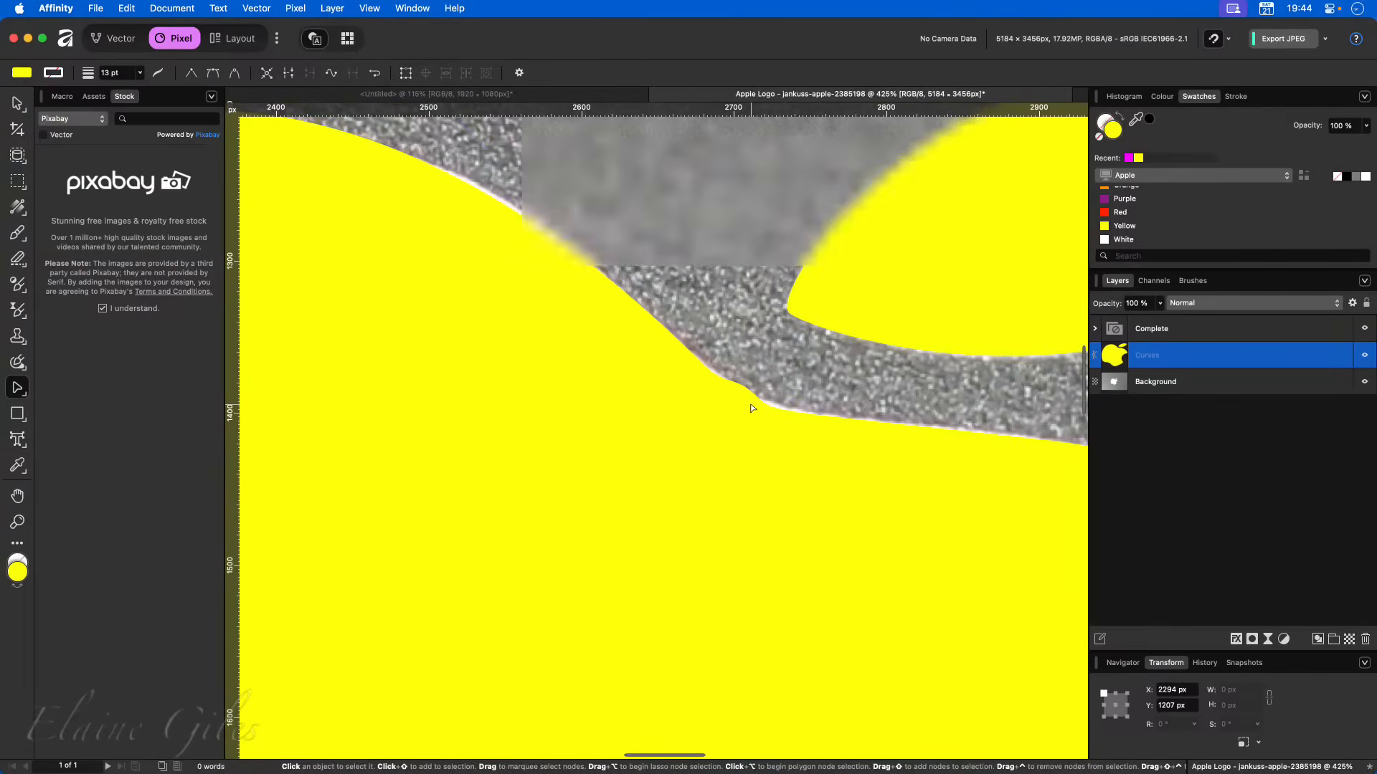
pyautogui.hscroll(5, 971, 288)
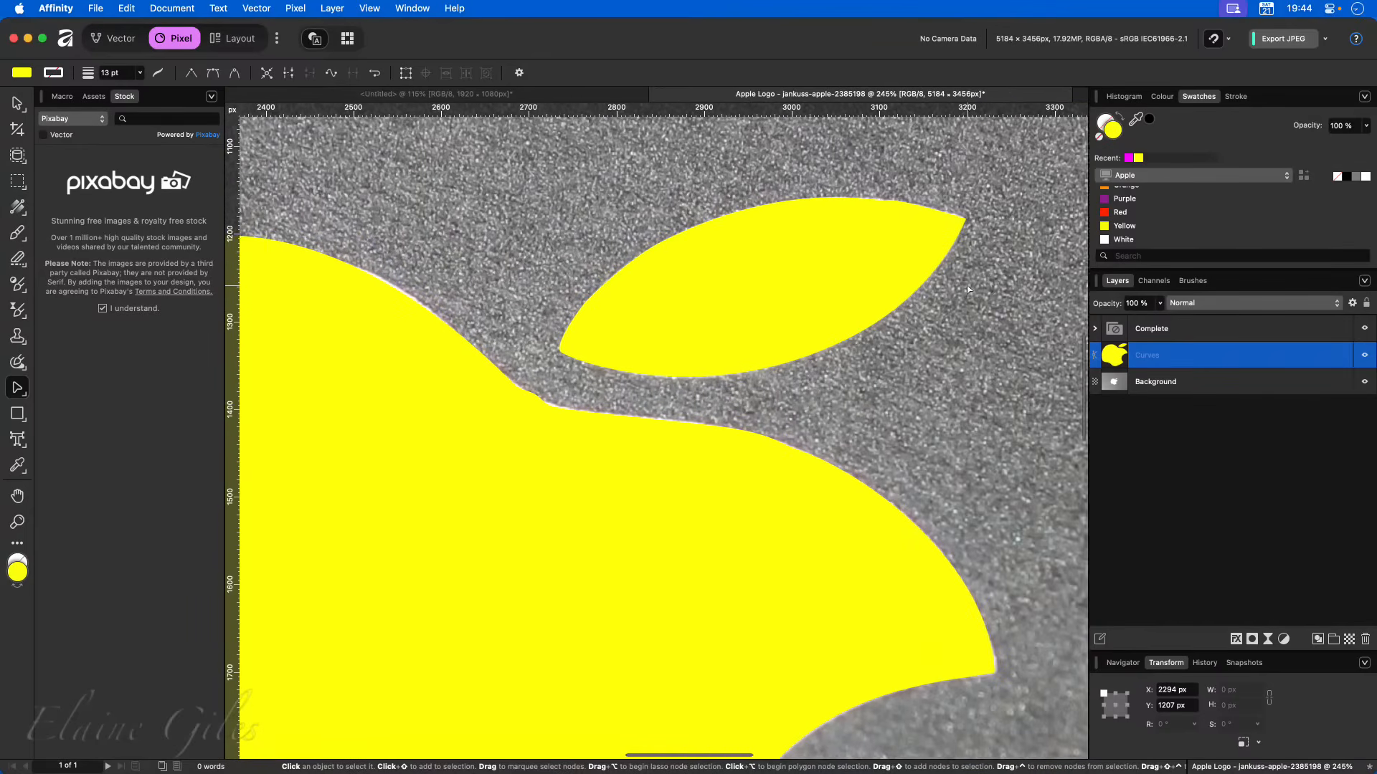
pyautogui.scroll(3, 712, 217)
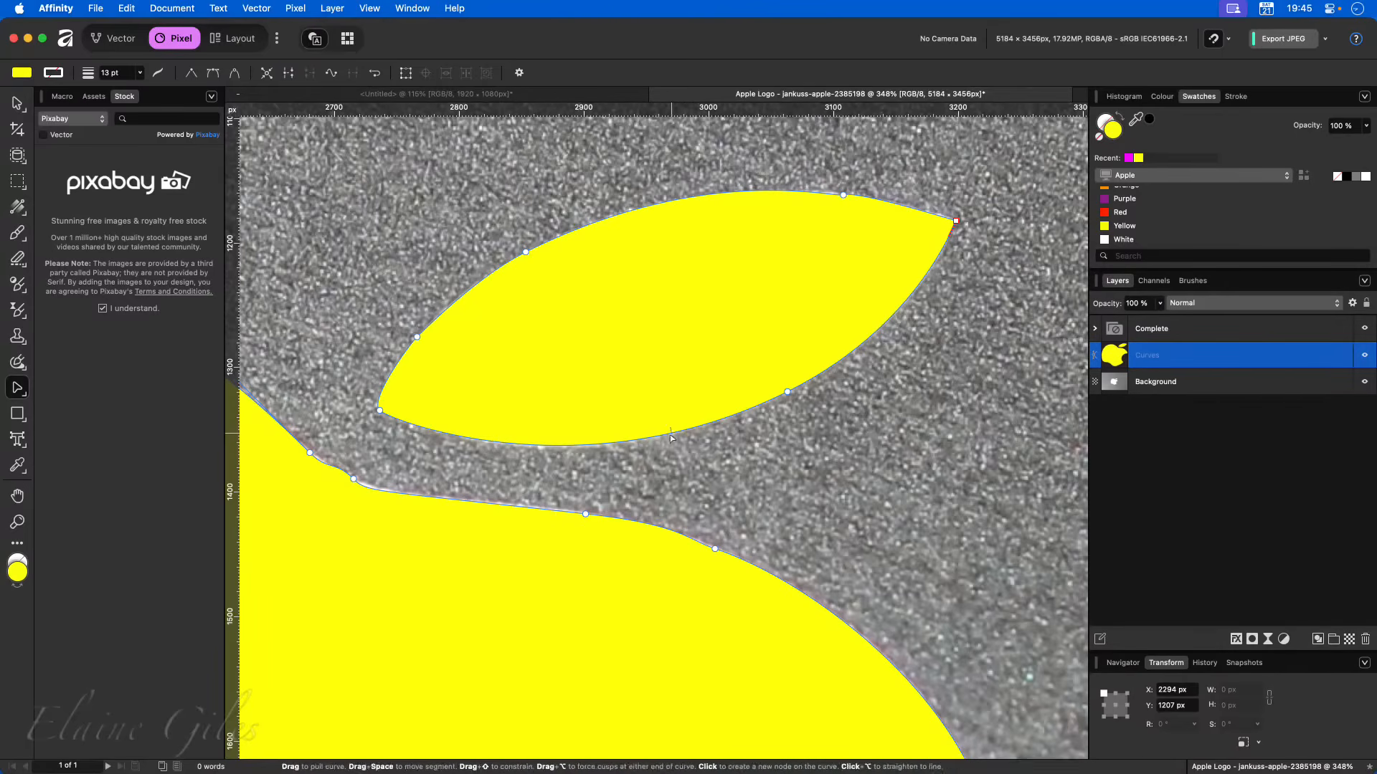
pyautogui.scroll(-5, 631, 486)
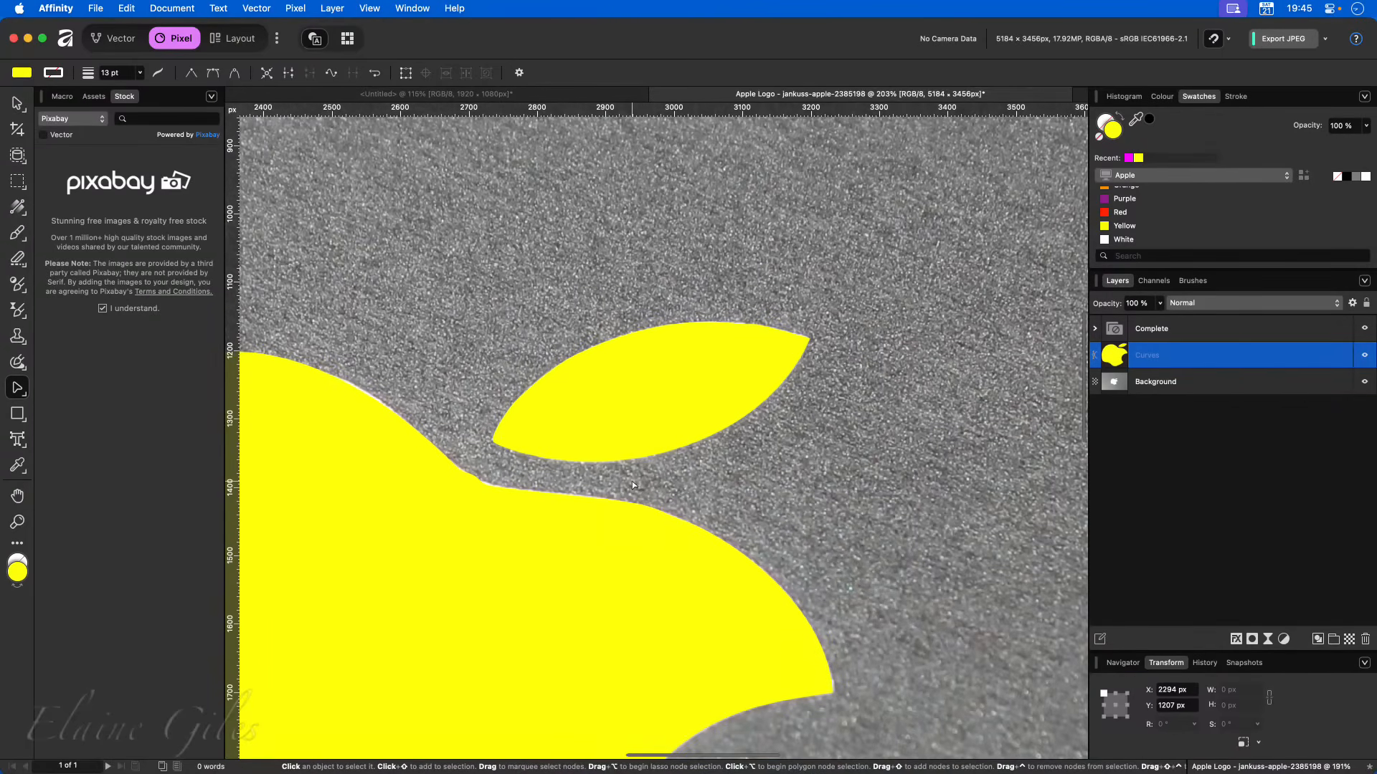
pyautogui.scroll(-3, 631, 485)
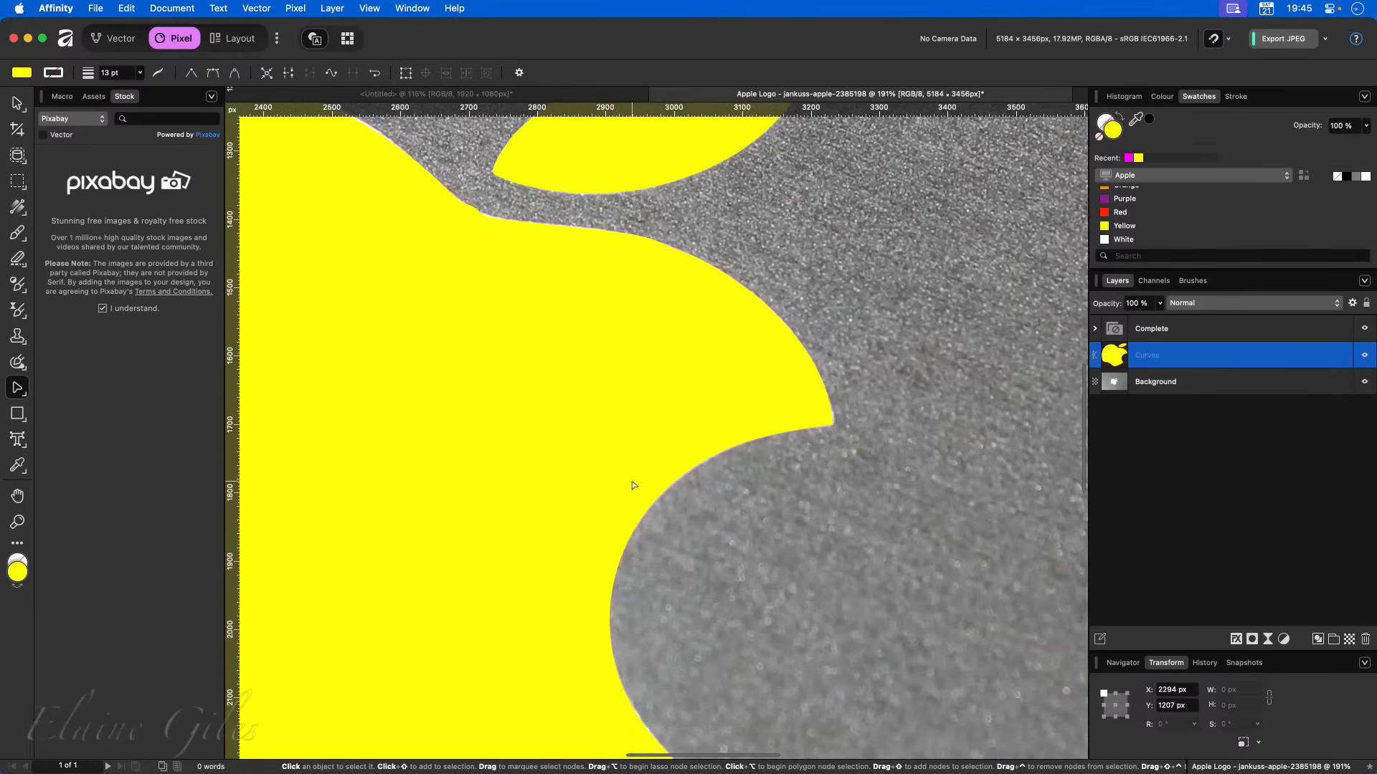
pyautogui.scroll(-4, 633, 485)
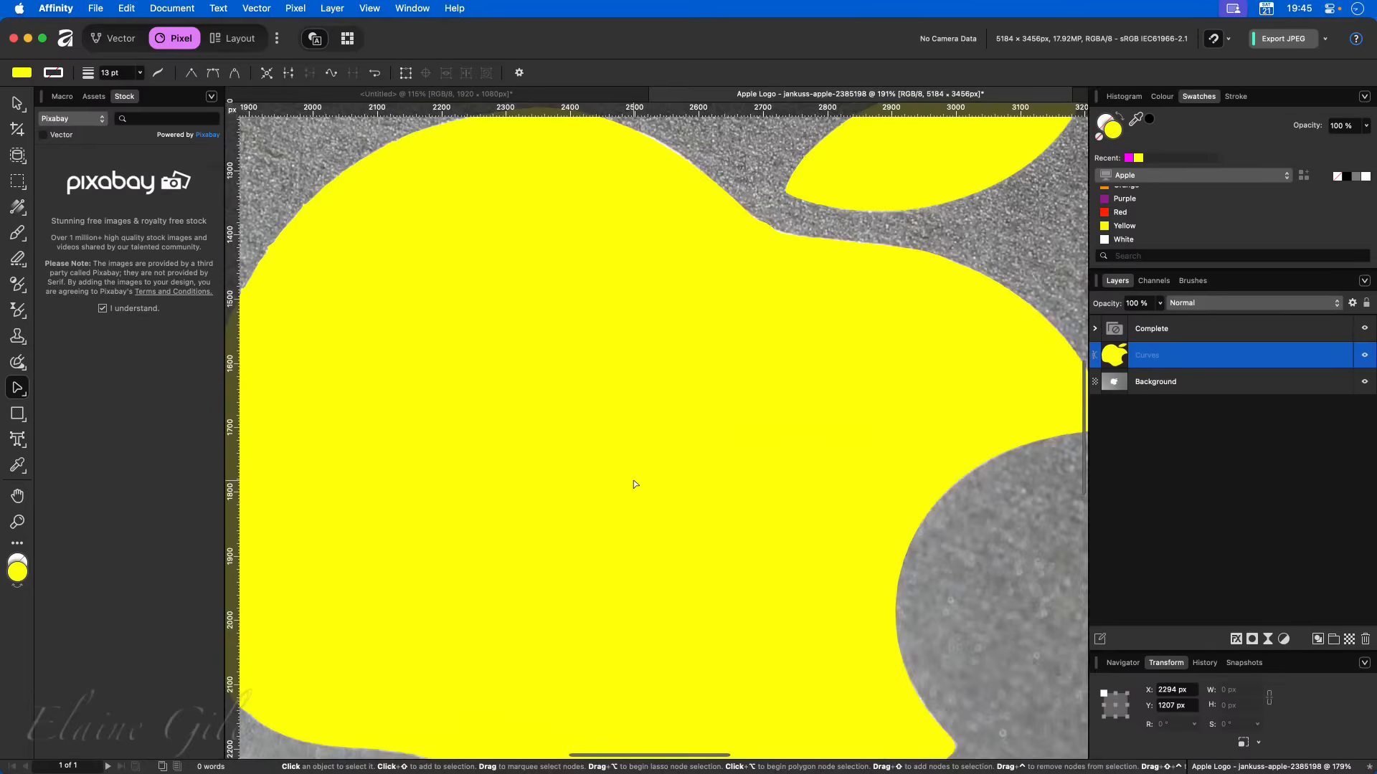
pyautogui.scroll(-1, 634, 485)
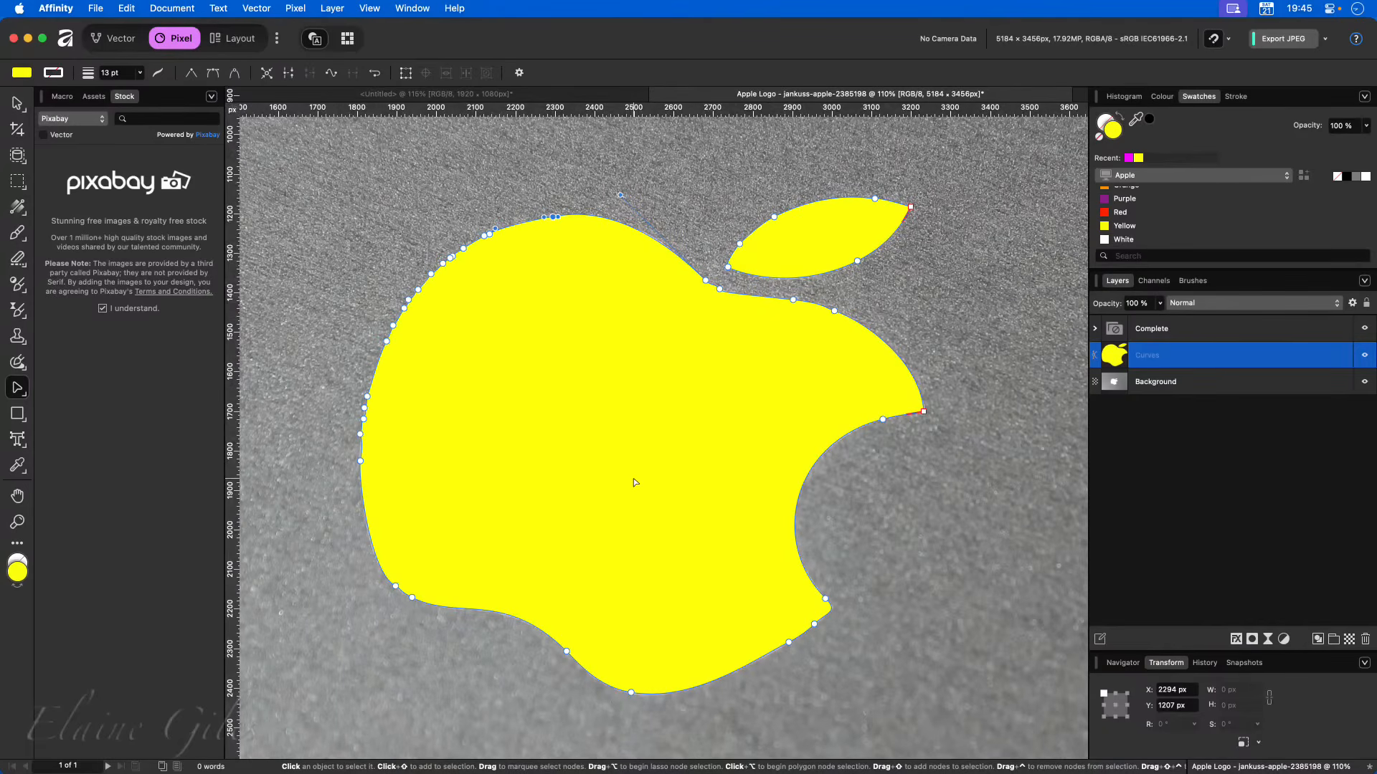
# - Toggle the yellow curves' visibility to compare them with the photo, and hide the Background layer
pyautogui.click(1365, 355)
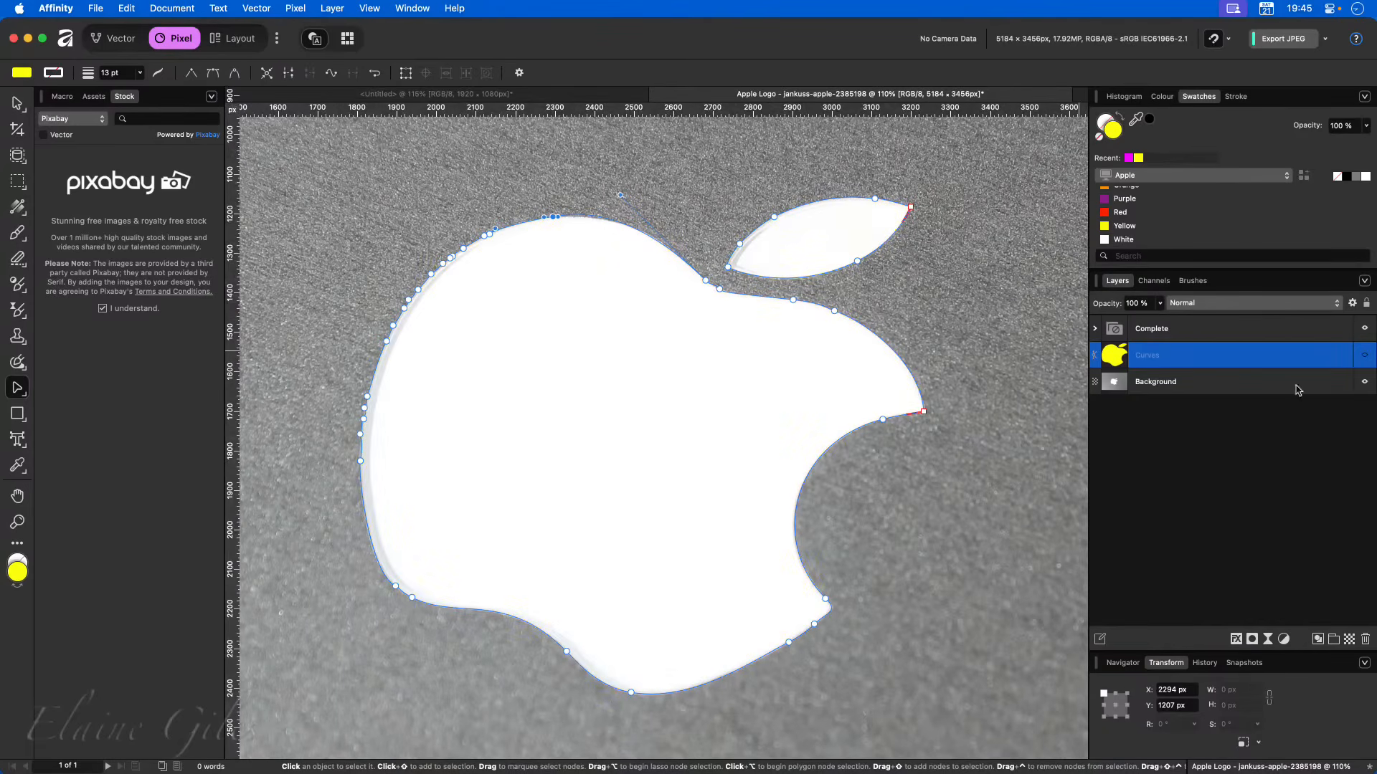
pyautogui.click(1365, 355)
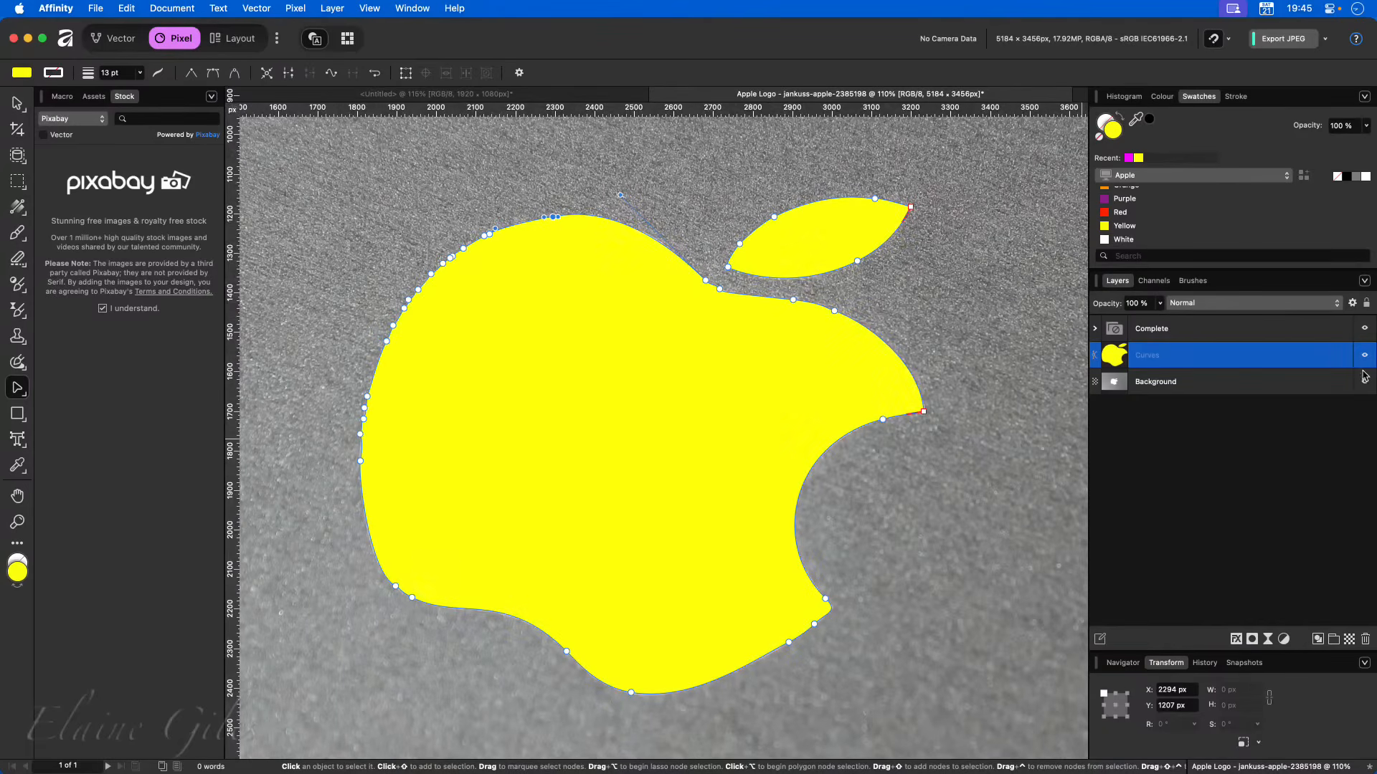
pyautogui.click(1364, 382)
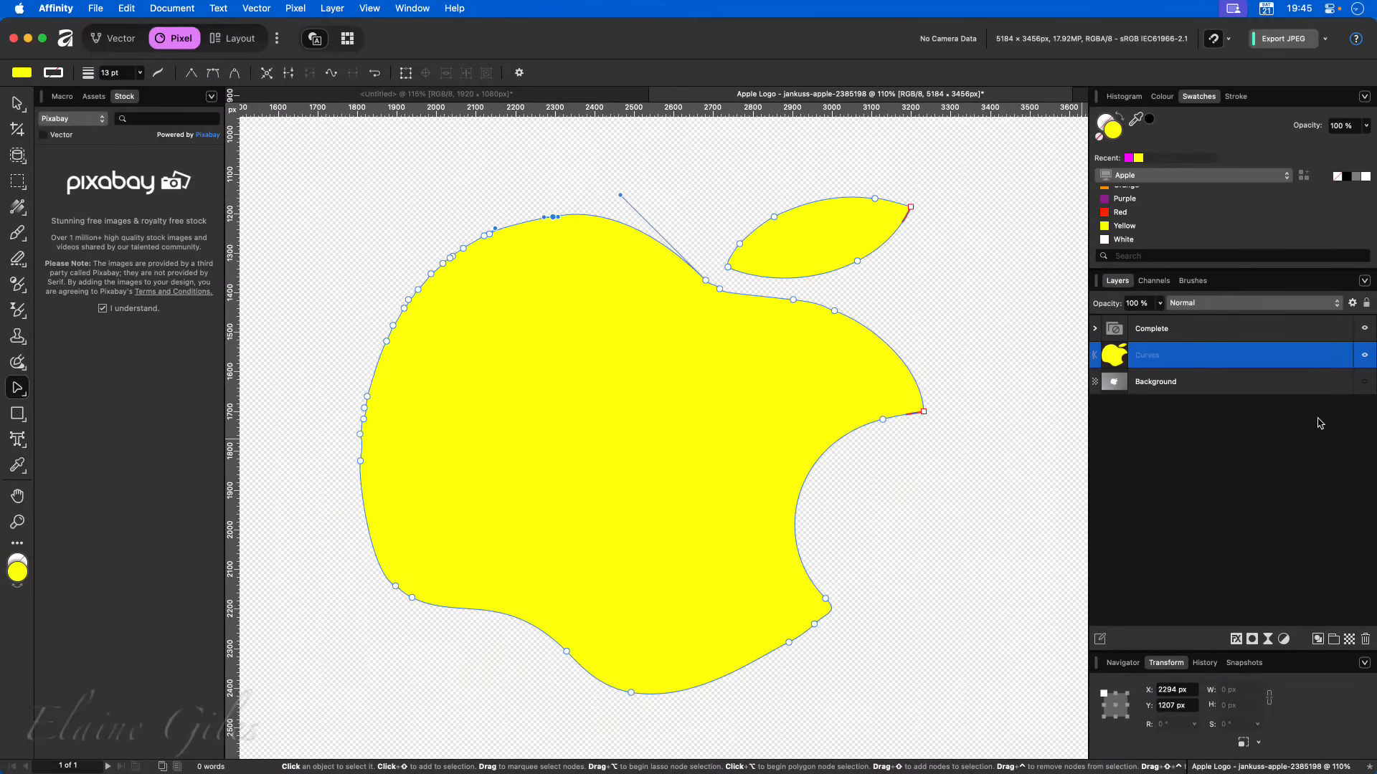
# - Select the yellow curves with the Move Tool and examine the smoothness of the apple's left edge up close
pyautogui.click(19, 104)
pyautogui.click(965, 434)
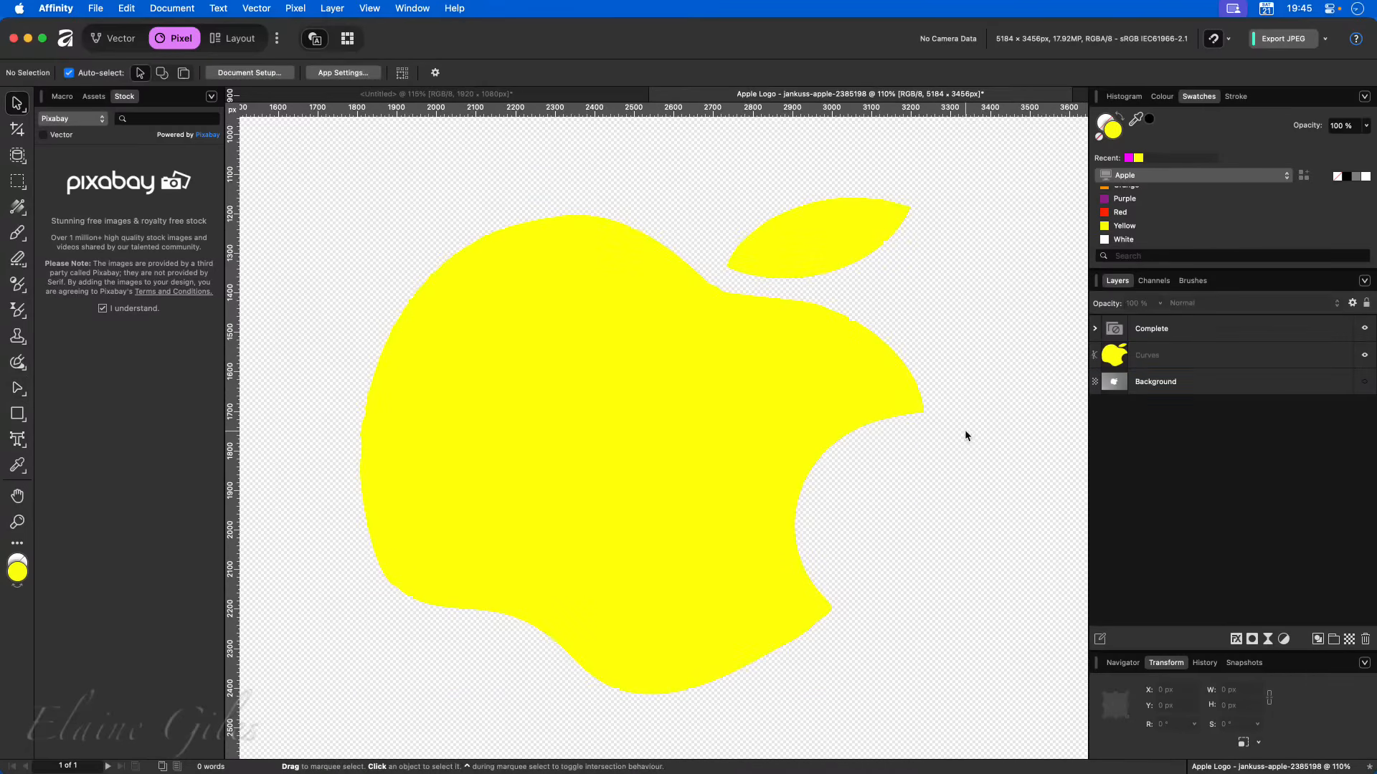
pyautogui.click(784, 353)
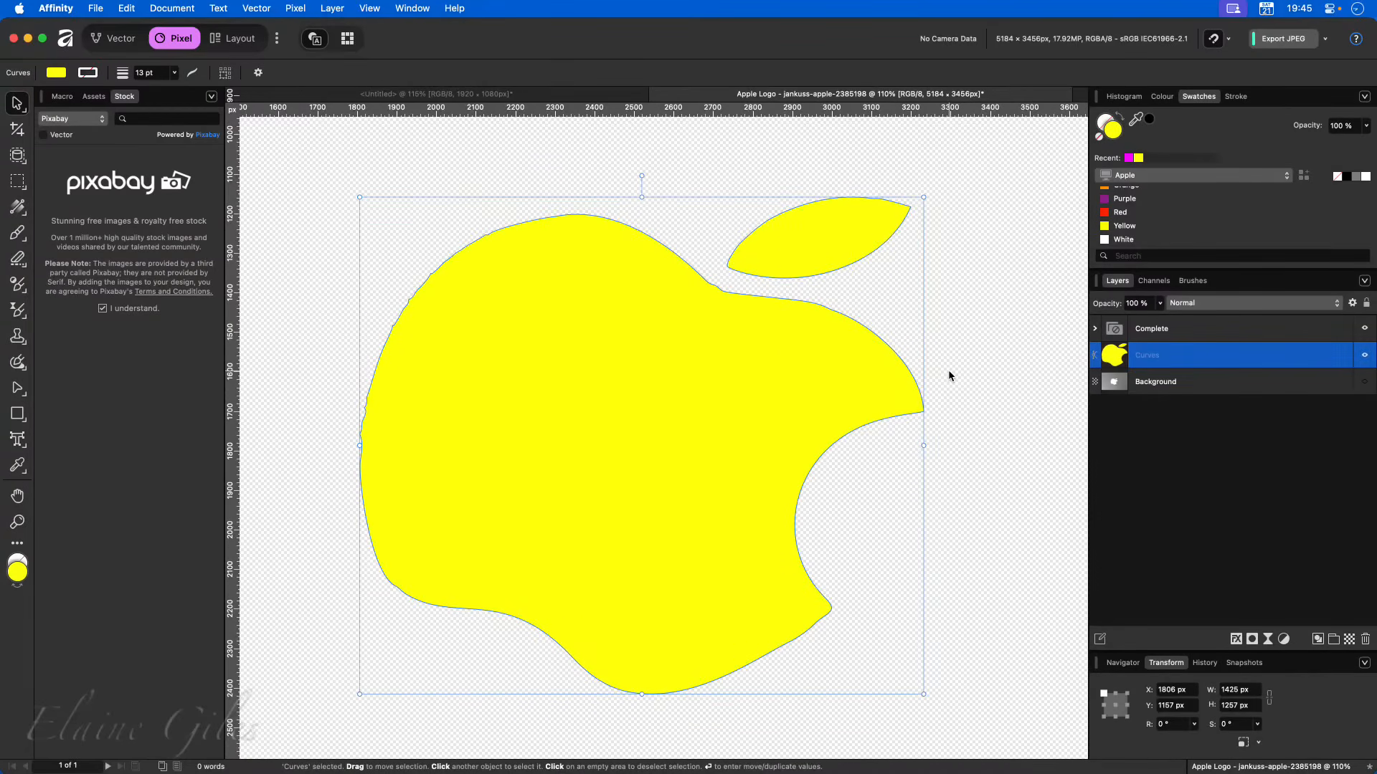
pyautogui.scroll(10, 348, 440)
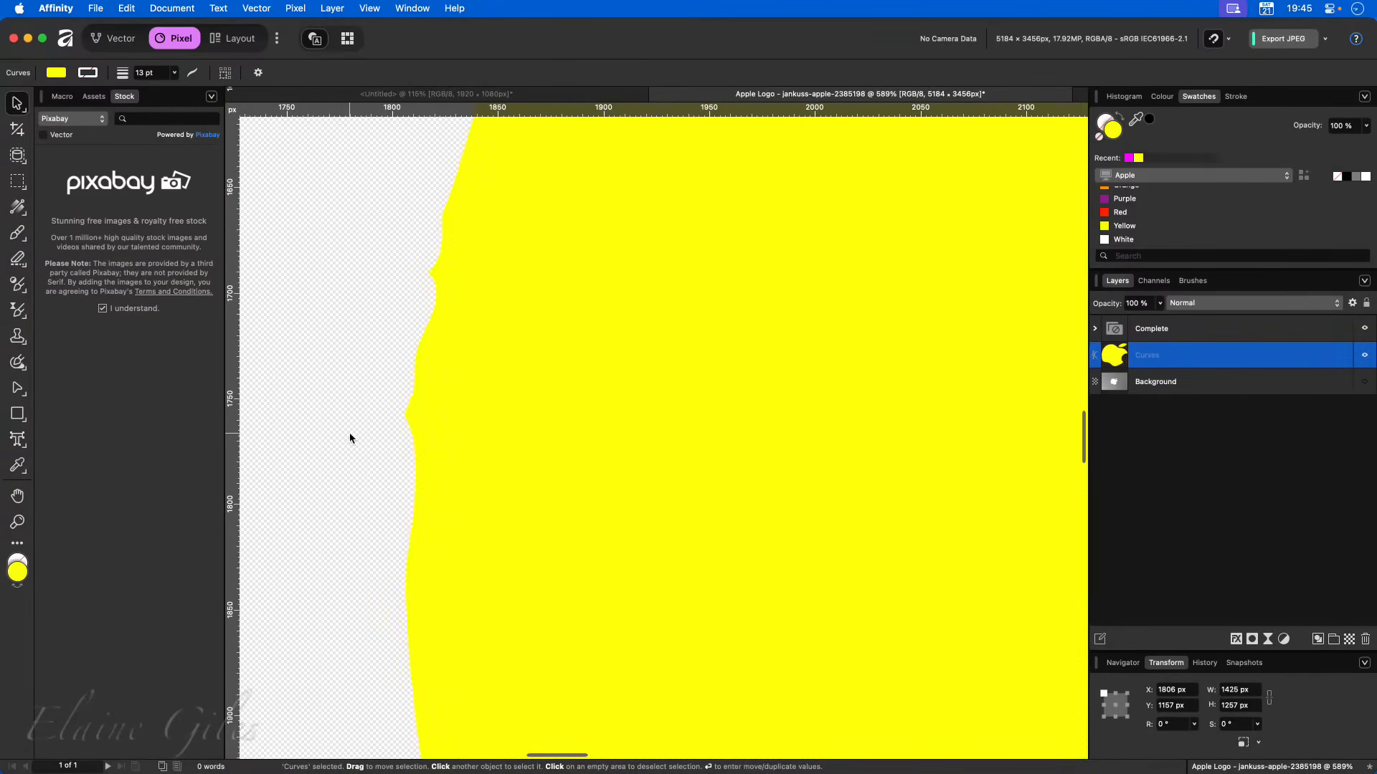
pyautogui.scroll(-3, 350, 439)
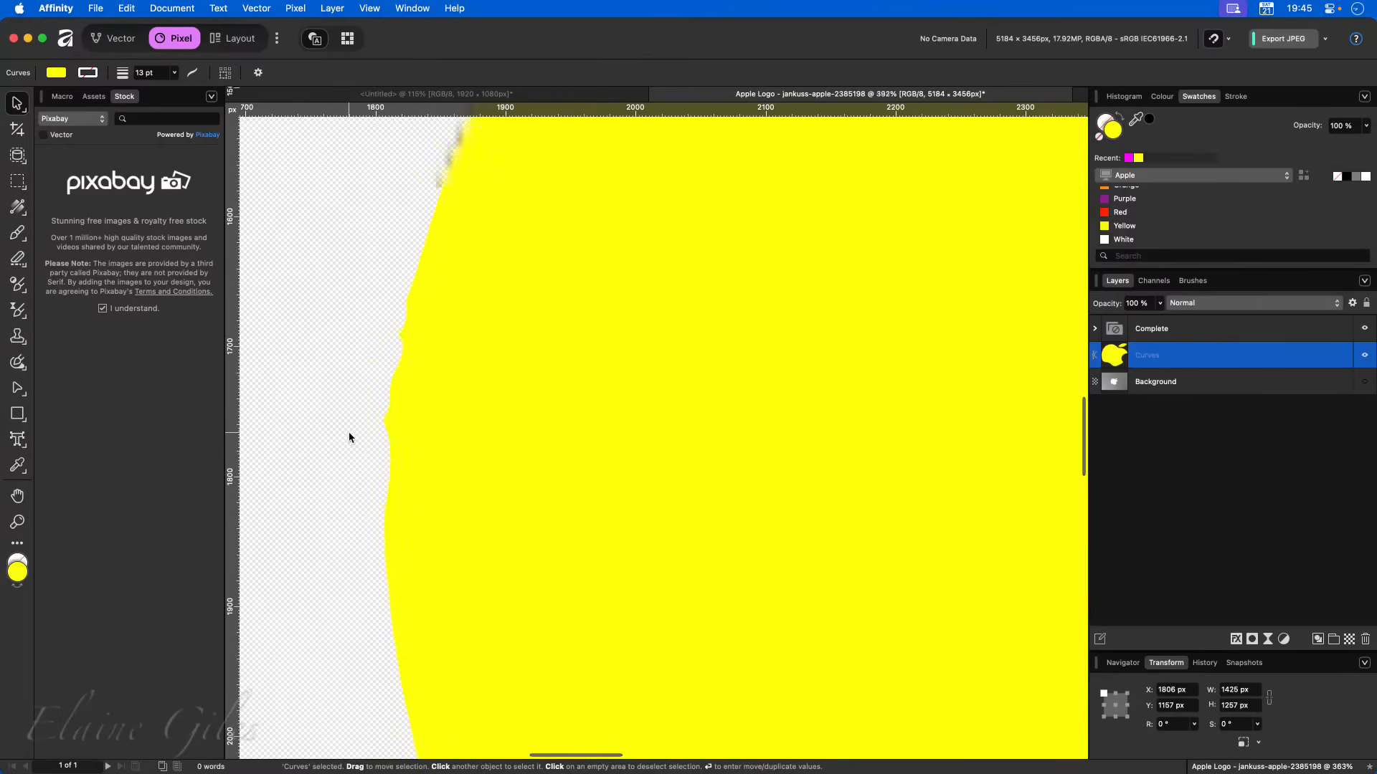
pyautogui.scroll(-5, 349, 433)
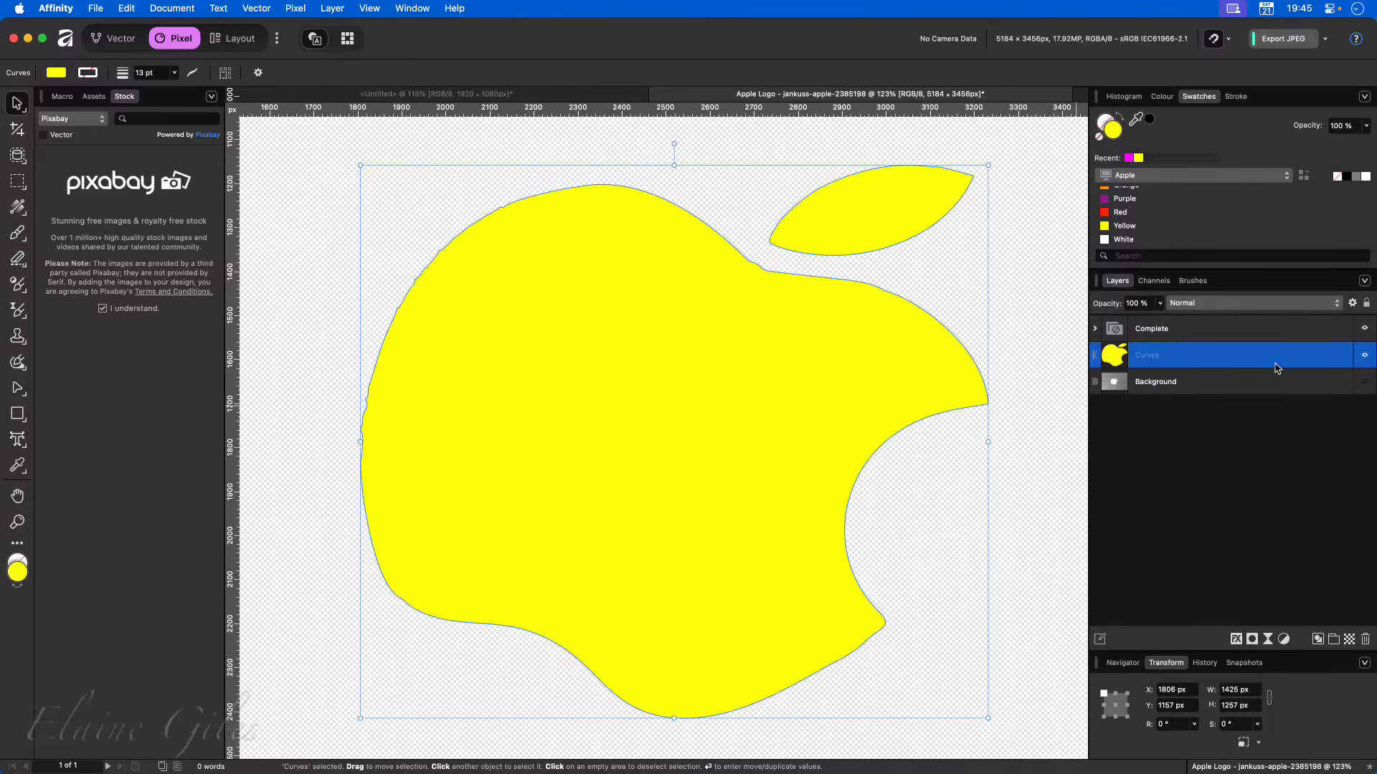
# - Rename the yellow curves layer as Object Selection and hide it
pyautogui.doubleClick(1150, 357)
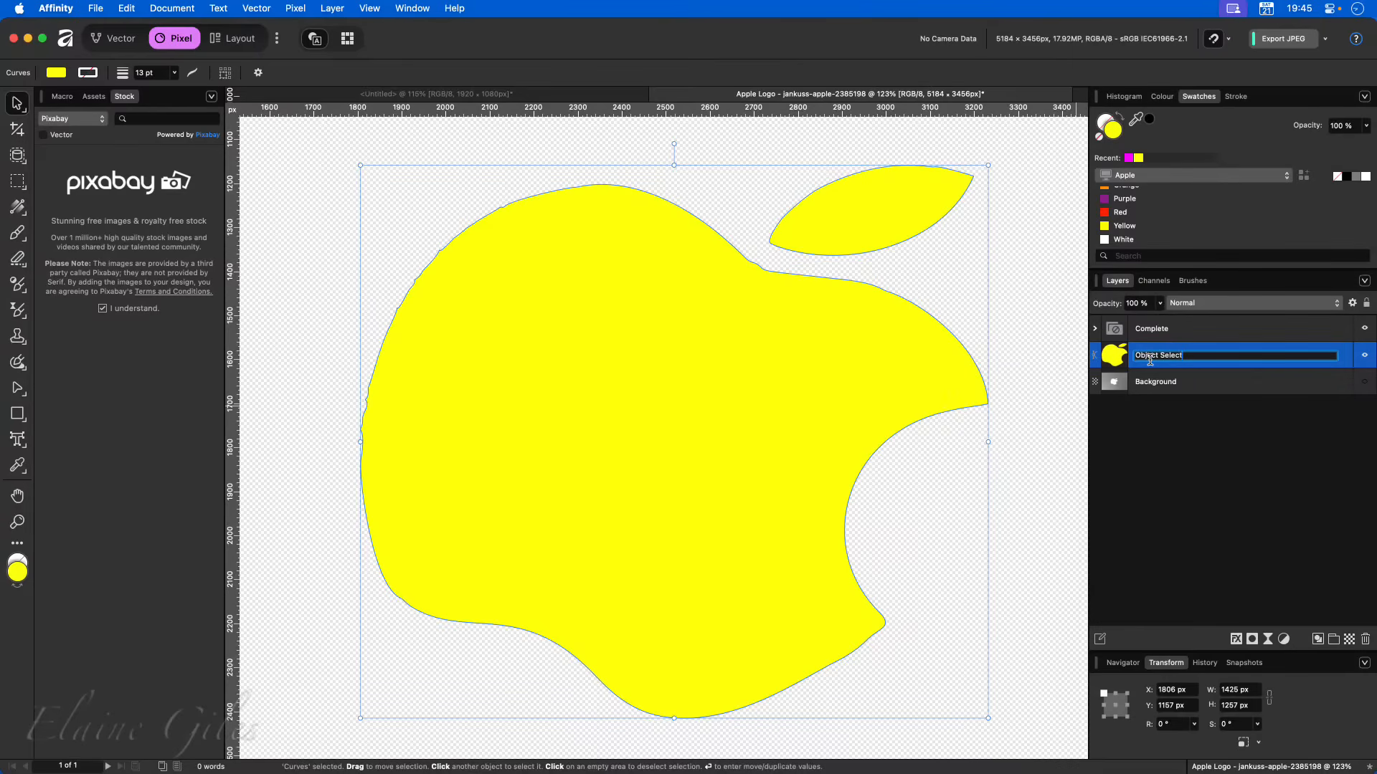
pyautogui.press('Return')
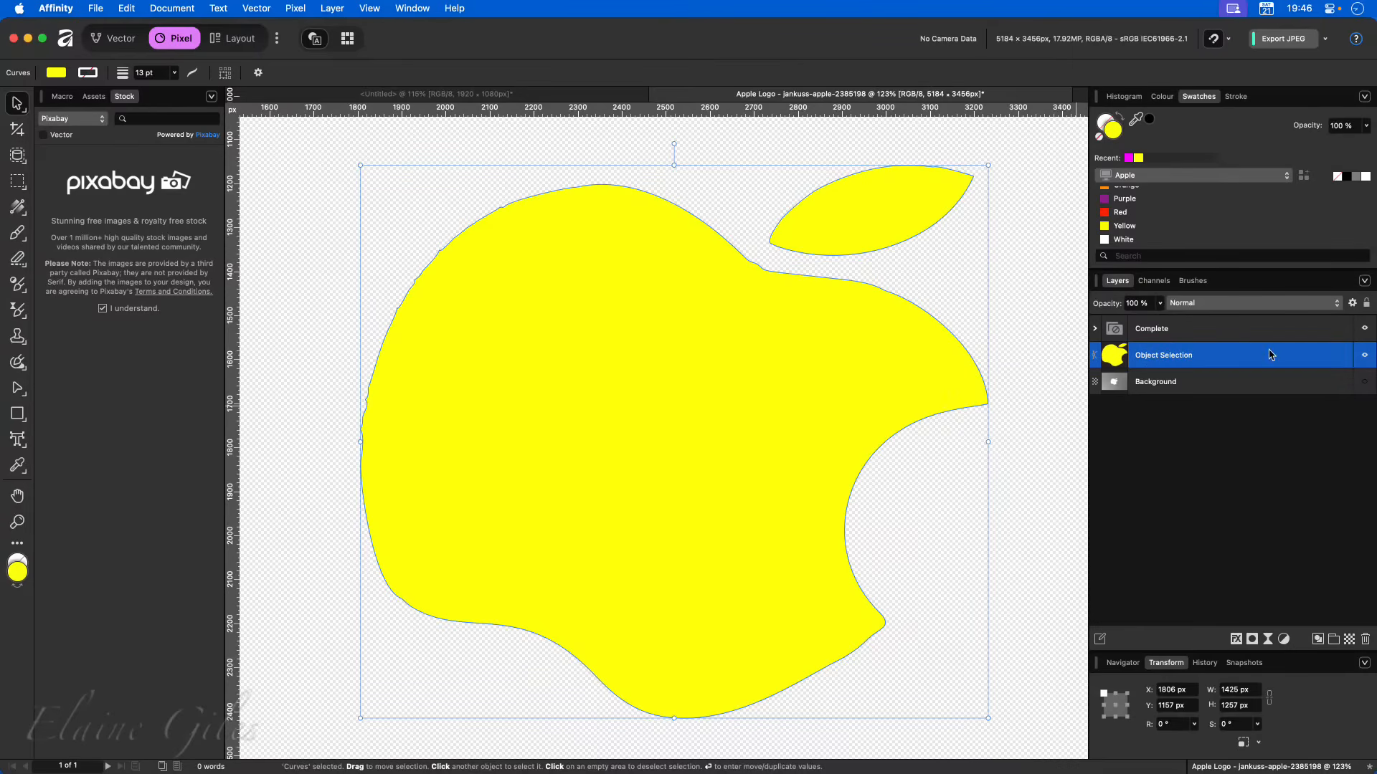
pyautogui.click(1363, 358)
# - Make the Background layer visible and select the apple's body on it with the Flood Select Tool at 18% tolerance
pyautogui.click(1184, 383)
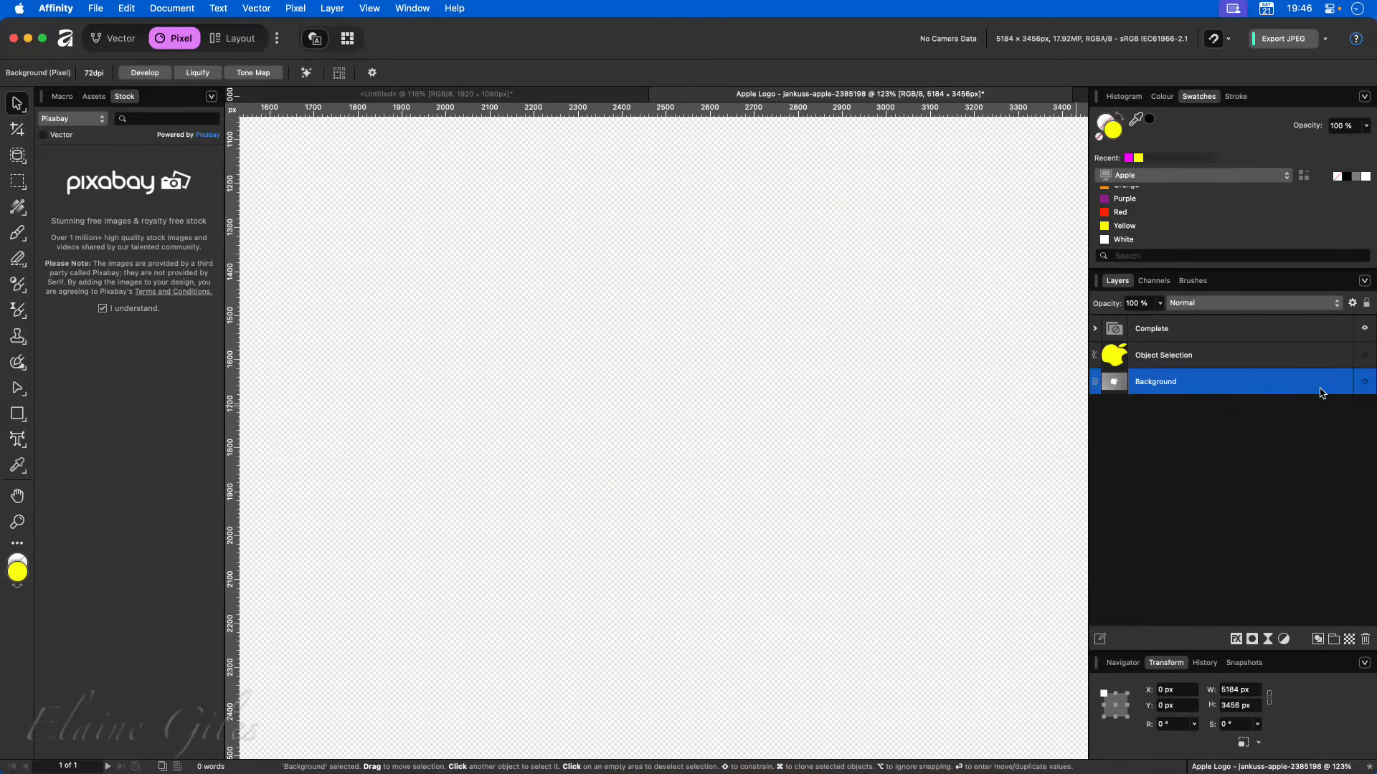
pyautogui.click(1365, 383)
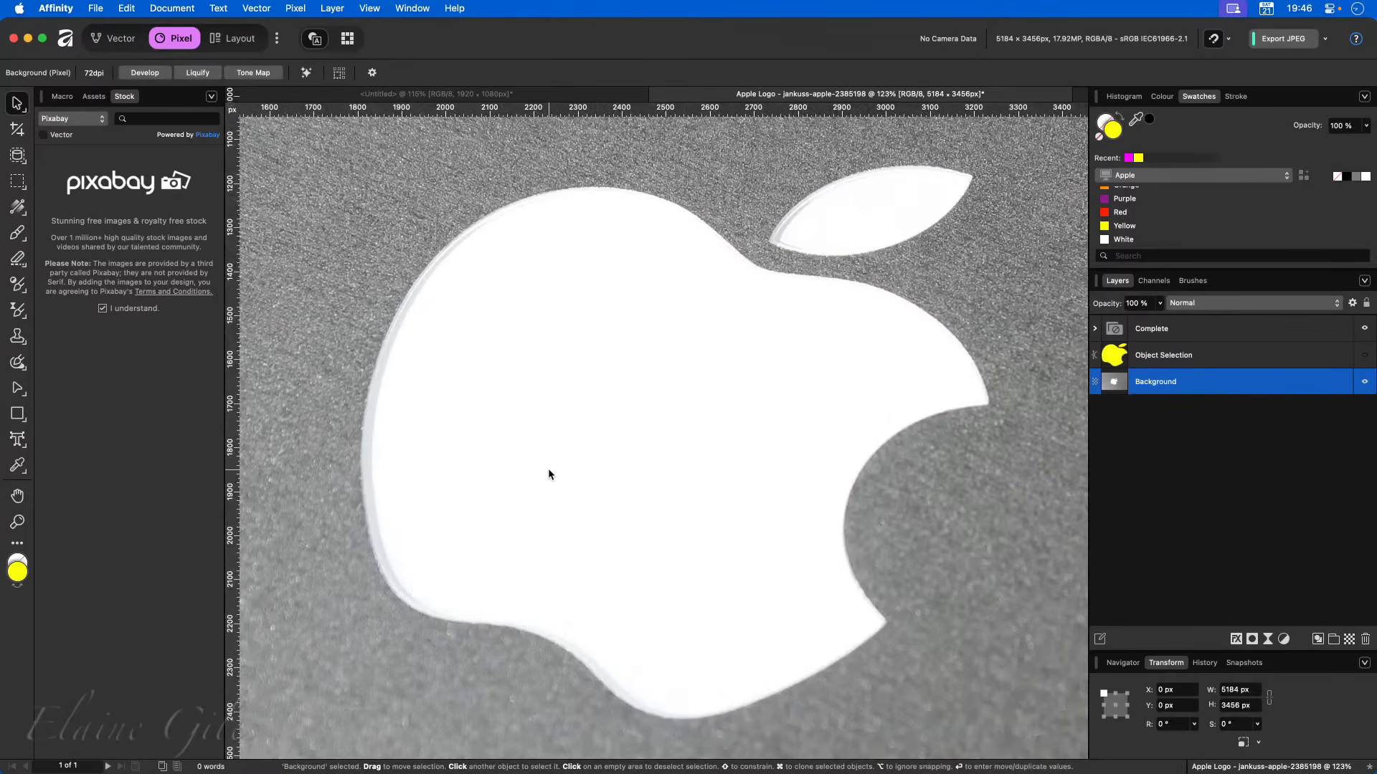
pyautogui.scroll(-4, 549, 470)
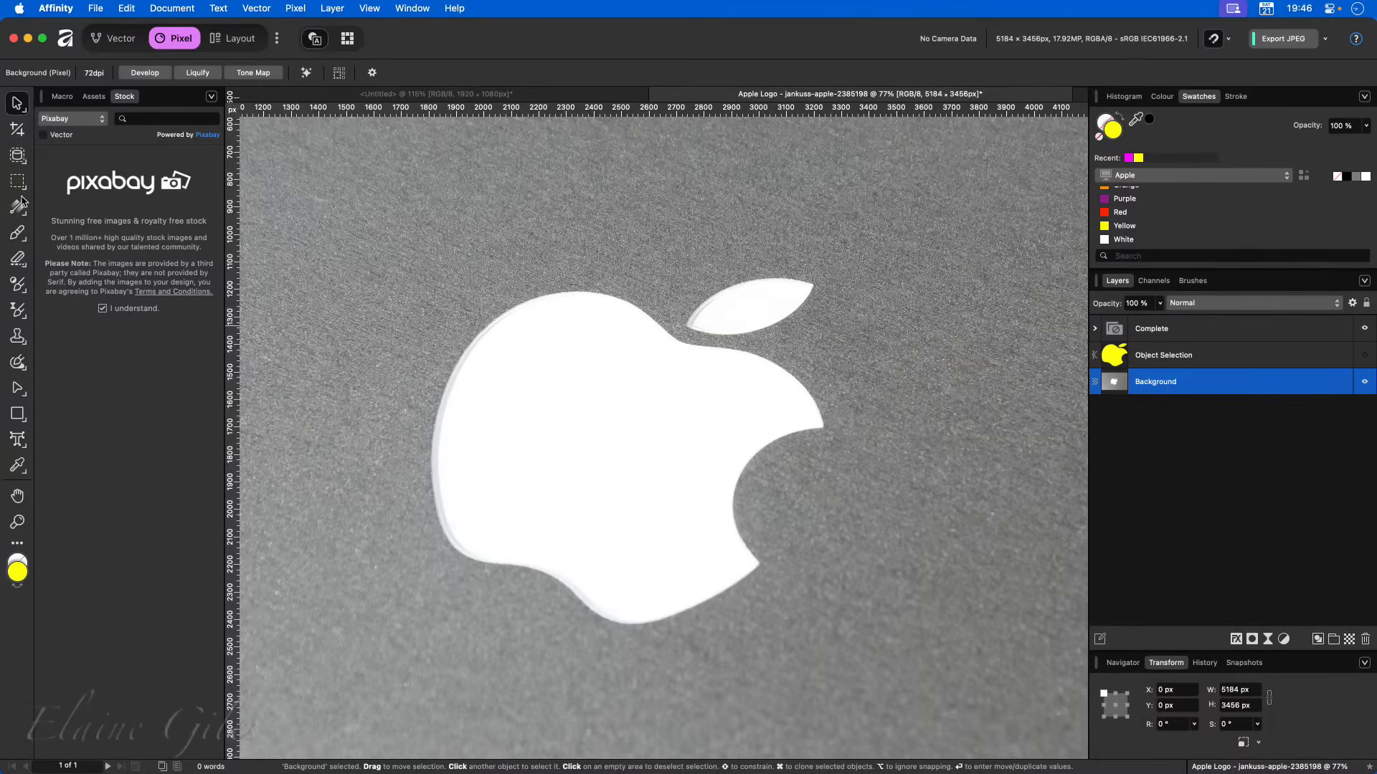
pyautogui.click(17, 155)
pyautogui.click(65, 194)
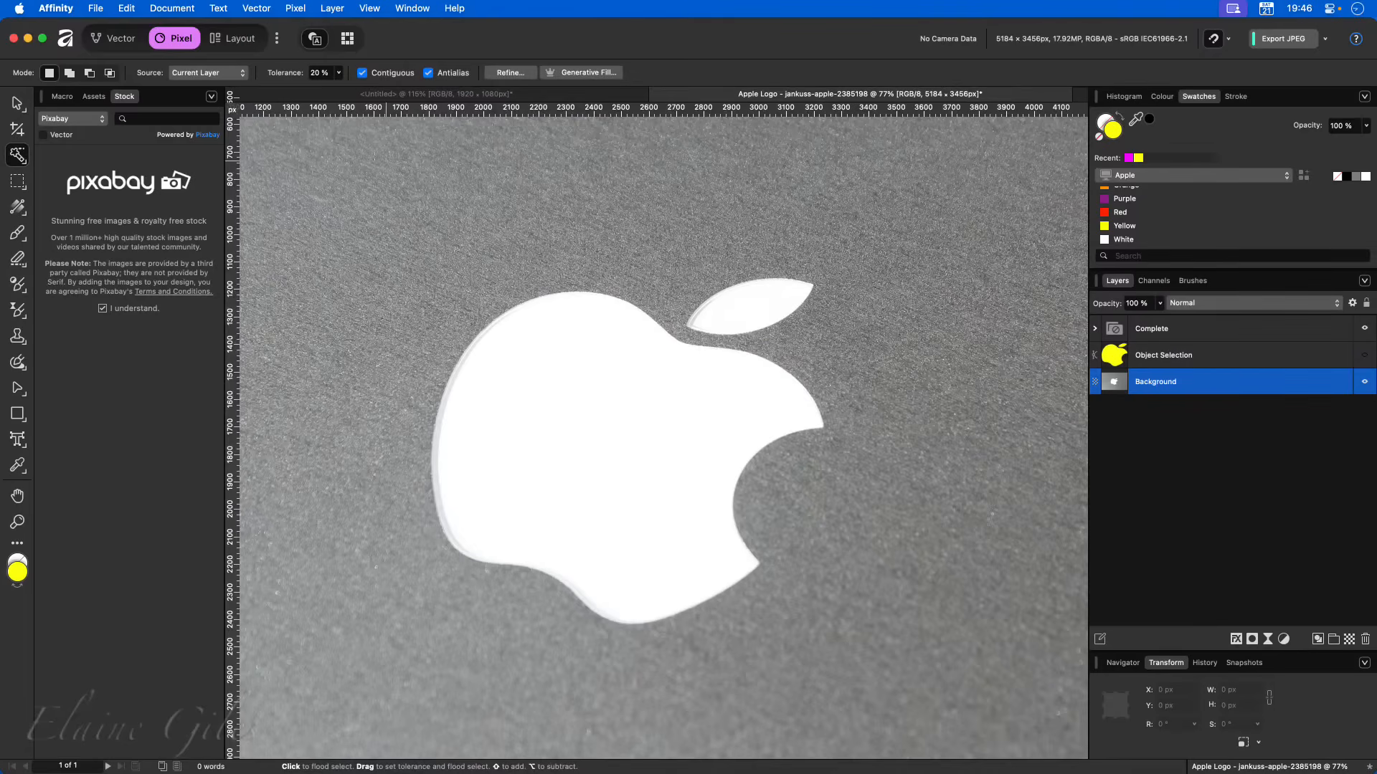
pyautogui.click(322, 73)
pyautogui.write('8')
pyautogui.press('Return')
pyautogui.moveTo(585, 491); pyautogui.dragTo(655, 381)
# - Check the flood selection around the apple's edges and add the leaf to it
pyautogui.scroll(5, 439, 496)
pyautogui.scroll(2, 380, 435)
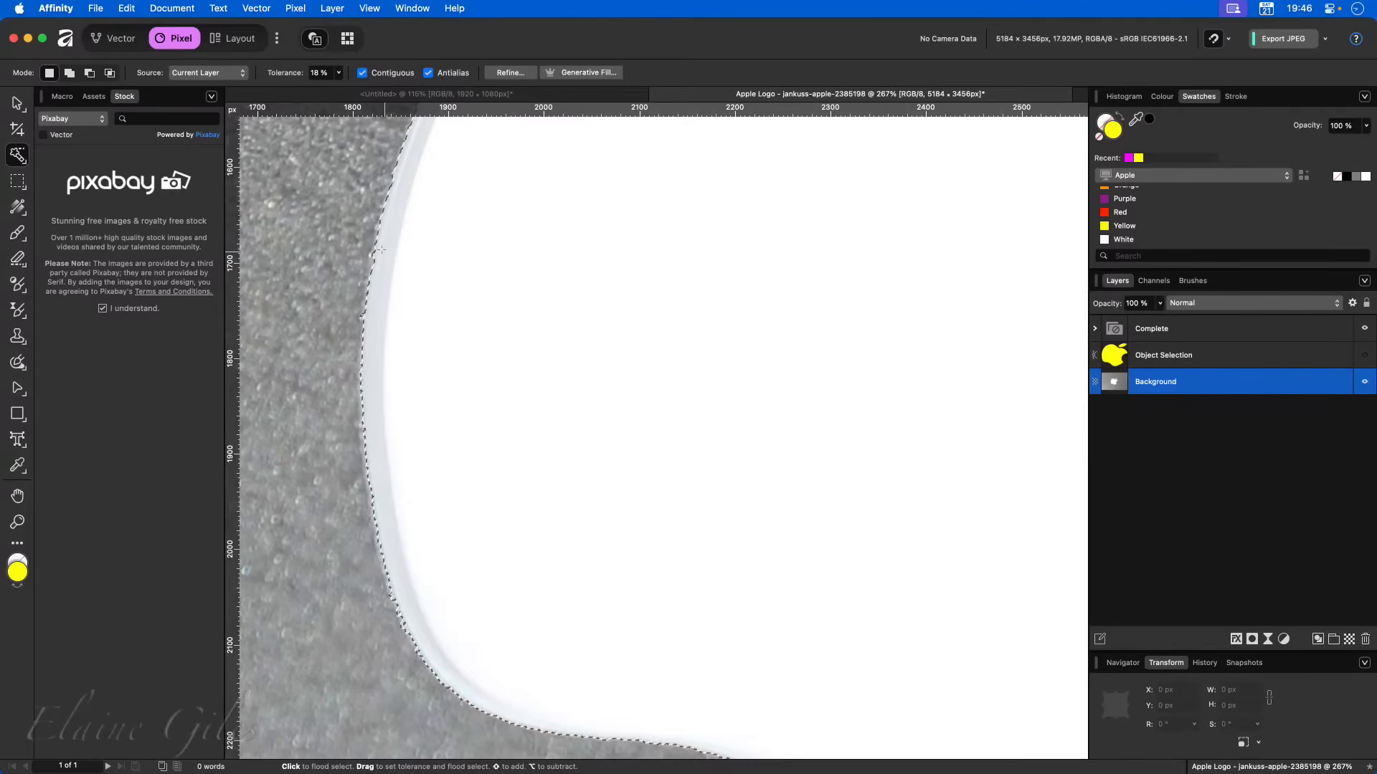
pyautogui.scroll(-3, 434, 434)
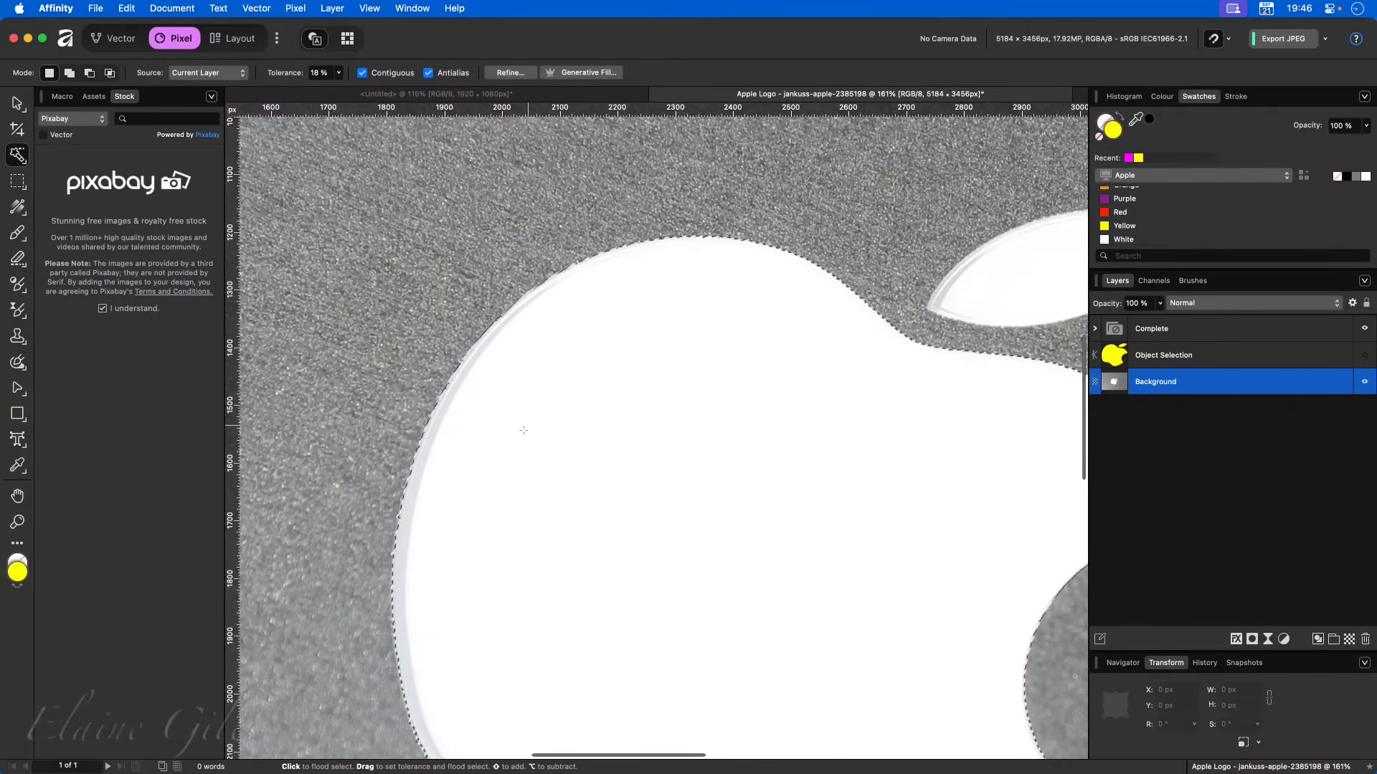
pyautogui.hscroll(5, 785, 431)
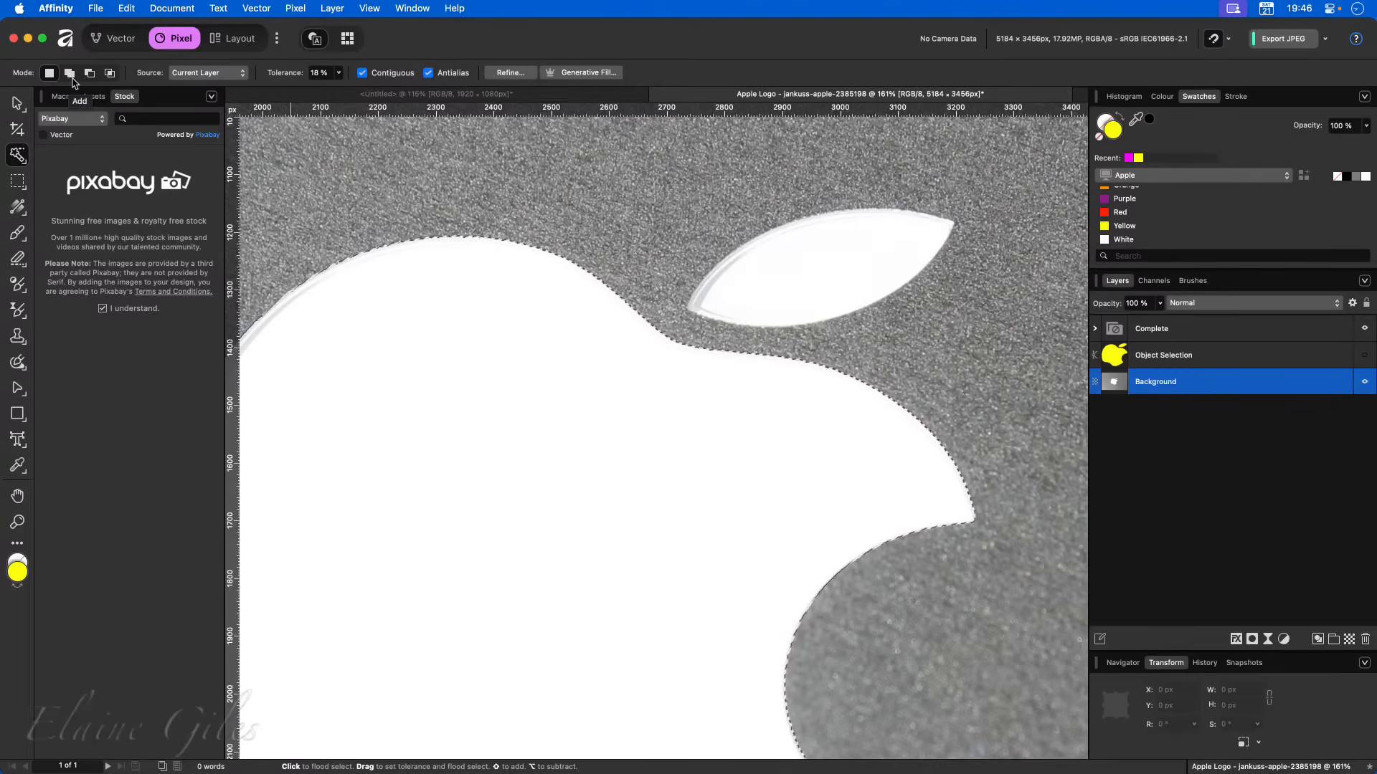
pyautogui.keyDown('shift'); pyautogui.click(869, 243); pyautogui.keyUp('shift')
# - Examine how closely the flood selection follows the leaf's lower tip and edges
pyautogui.scroll(6, 833, 289)
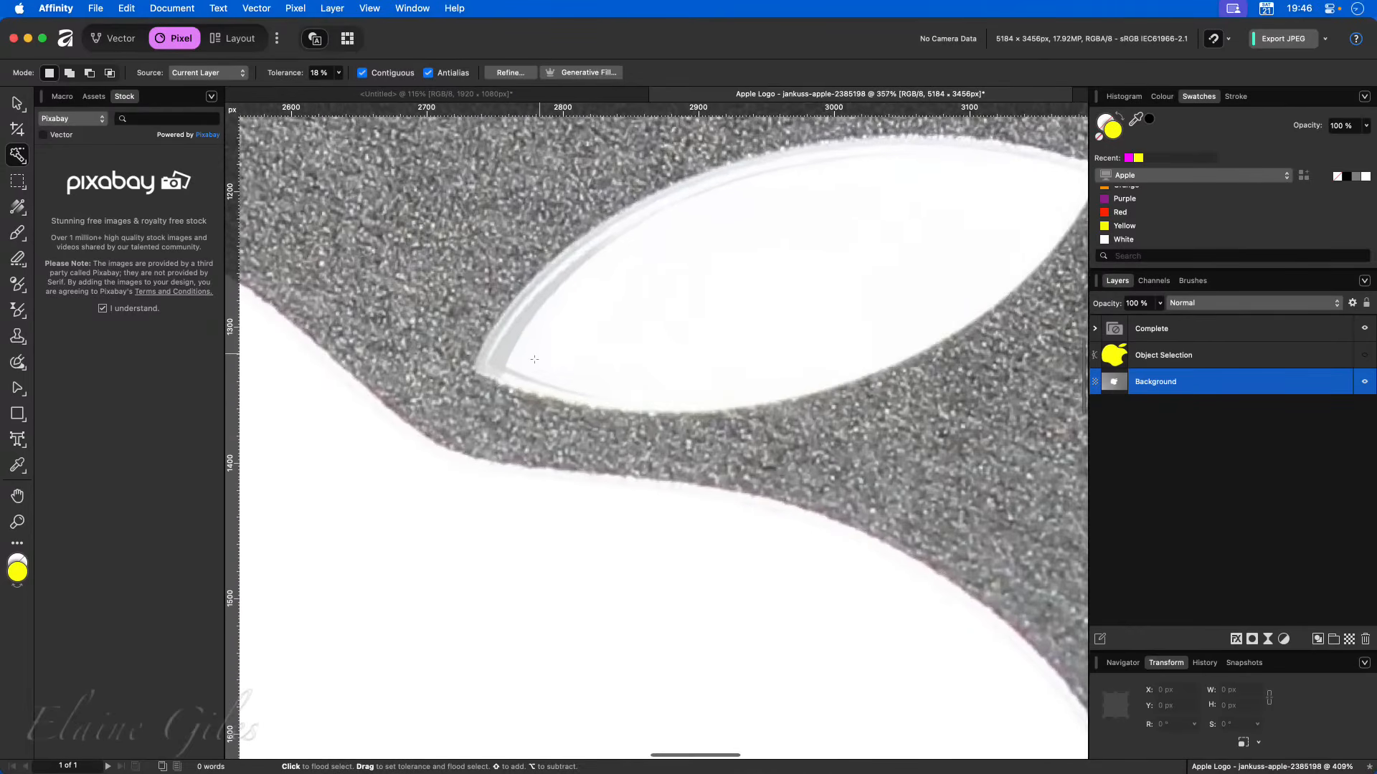
pyautogui.scroll(2, 534, 359)
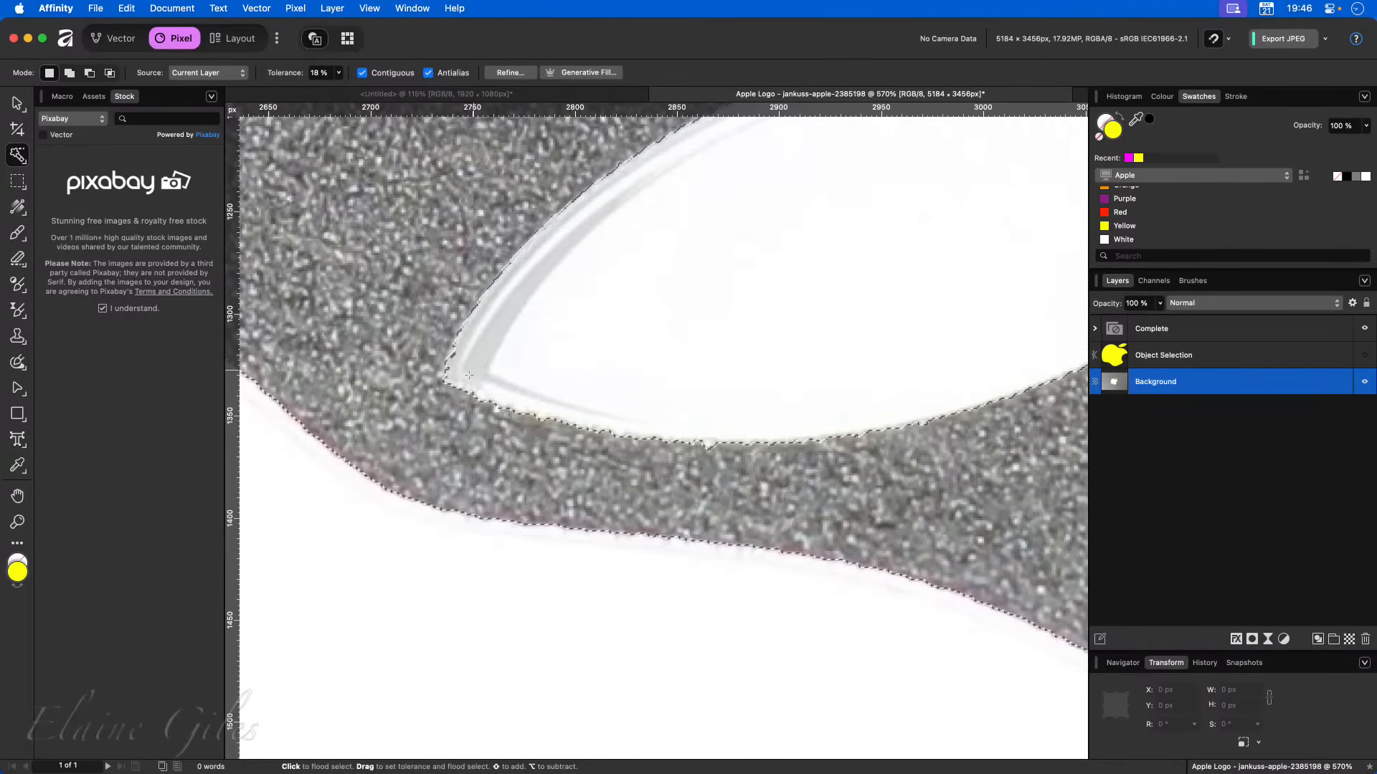
pyautogui.scroll(4, 468, 374)
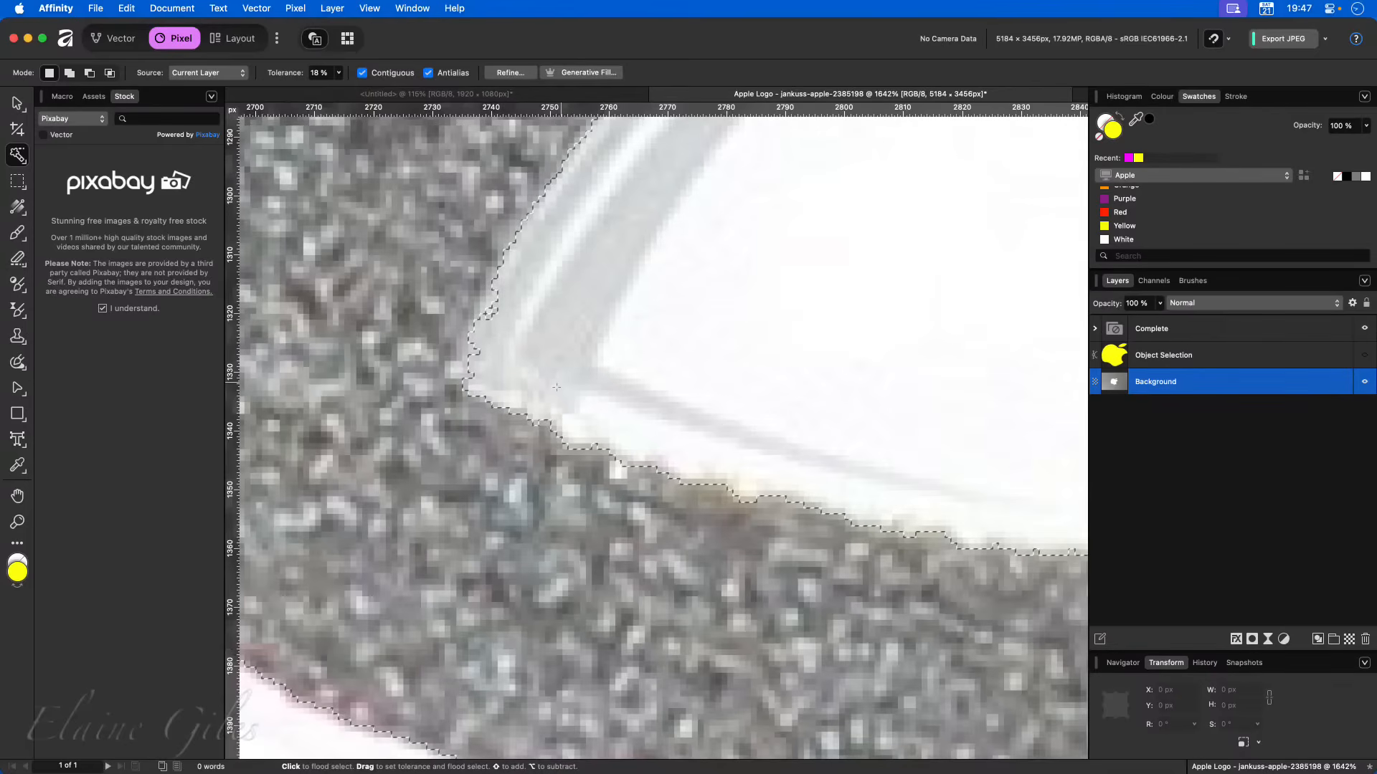
pyautogui.scroll(-10, 556, 387)
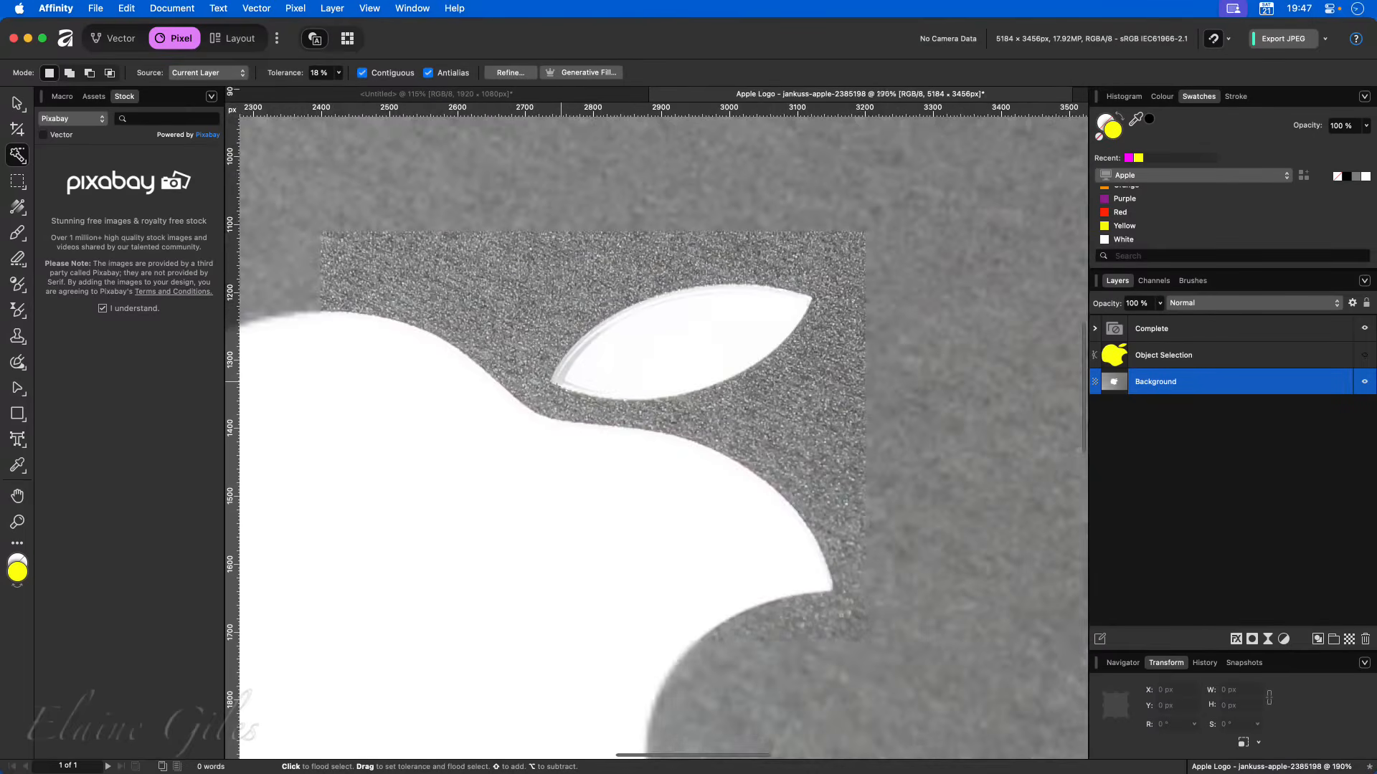
pyautogui.scroll(-3, 556, 387)
pyautogui.click(482, 335)
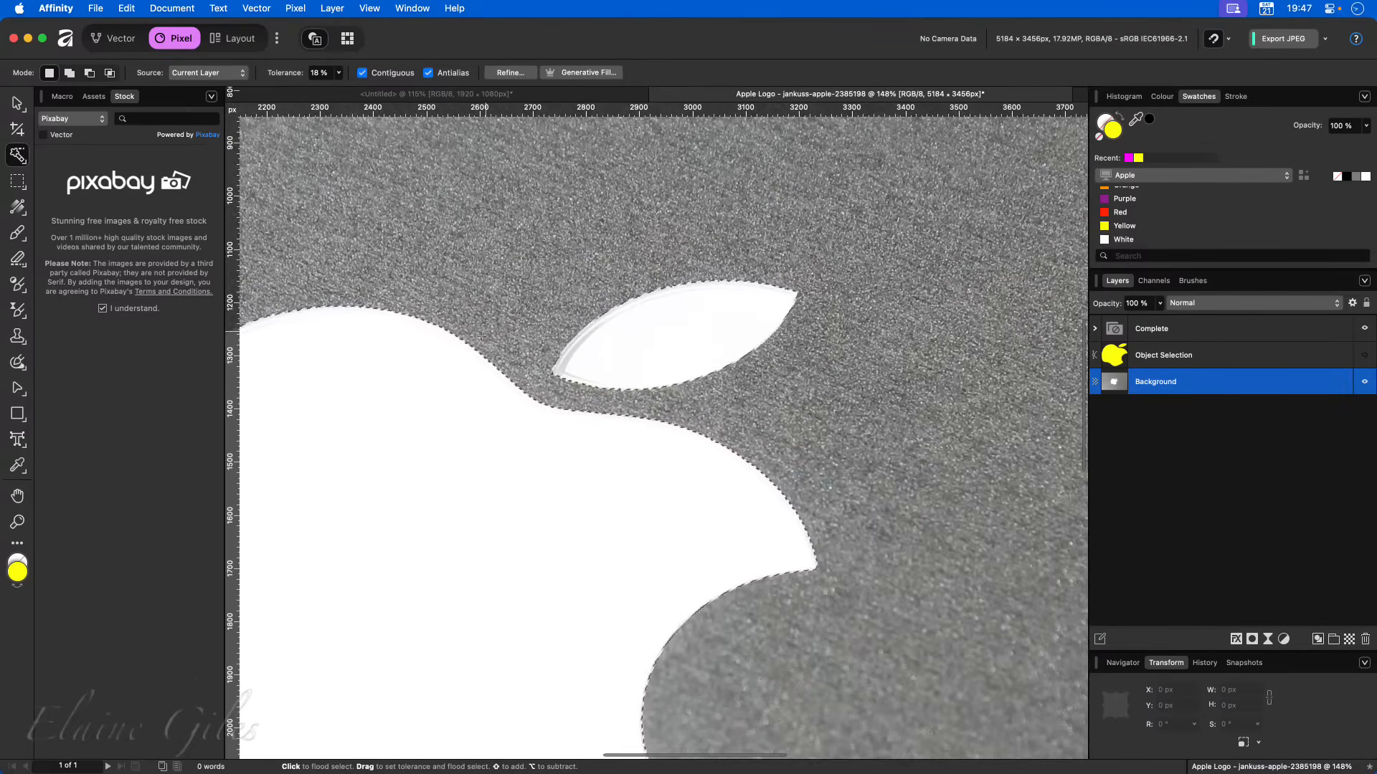
# - Convert the flood selection of the apple body and leaf on the Background layer to curves
pyautogui.scroll(-2, 482, 335)
pyautogui.hscroll(-3, 487, 352)
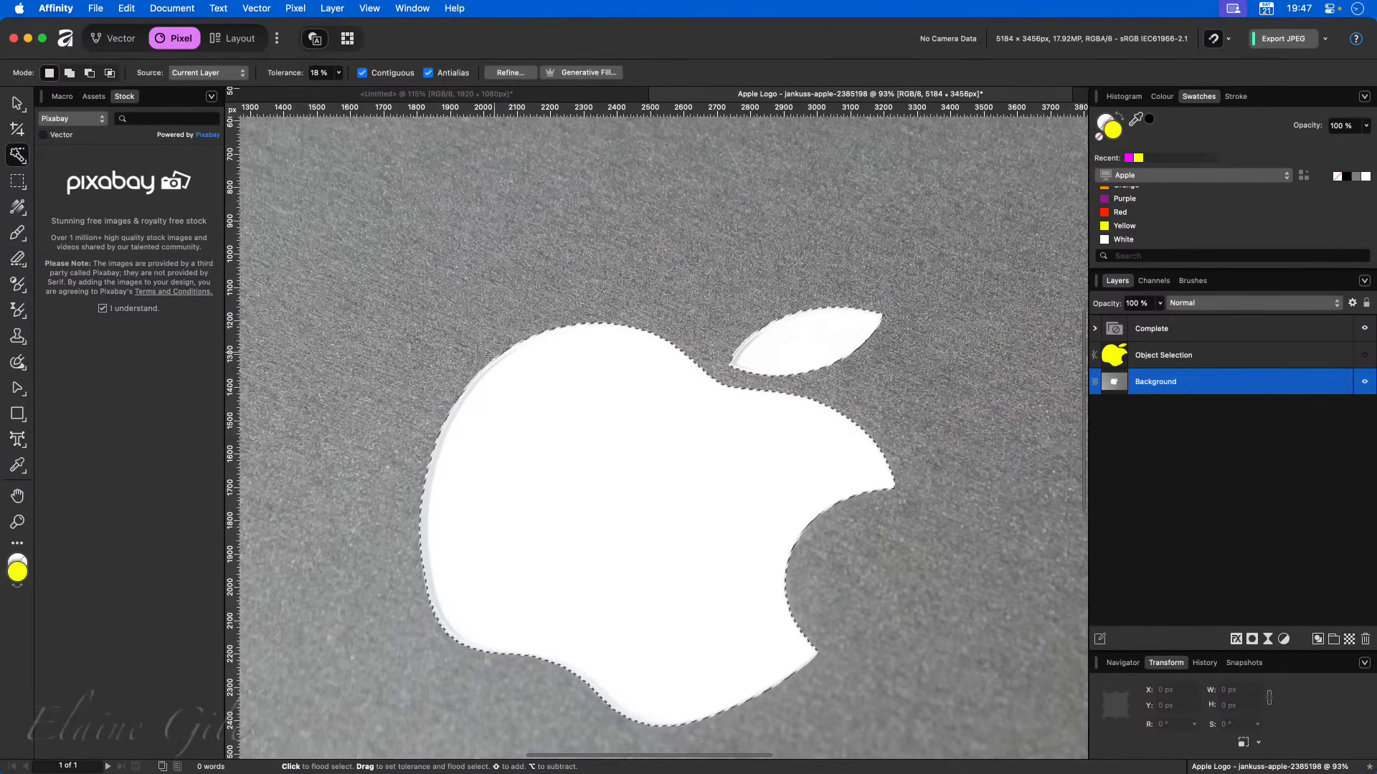
pyautogui.click(256, 8)
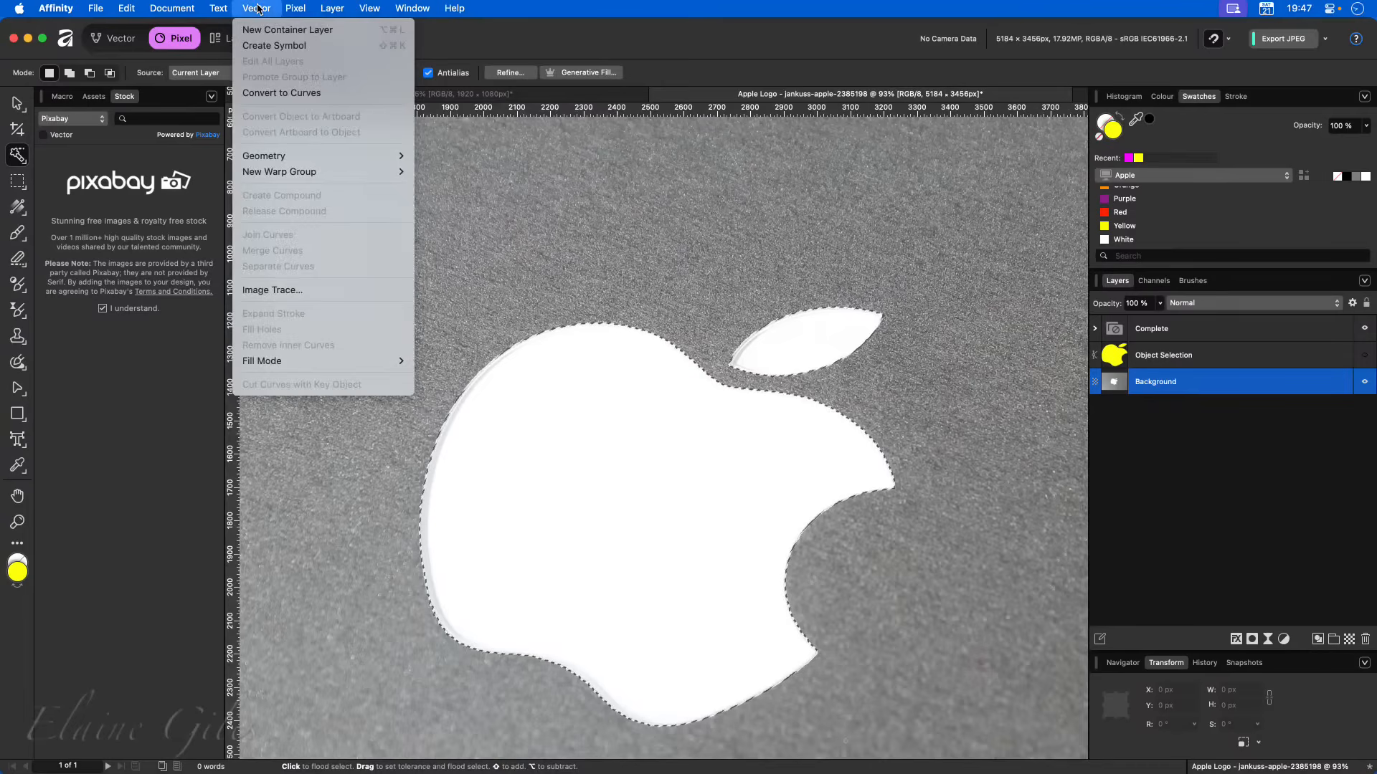
pyautogui.click(270, 93)
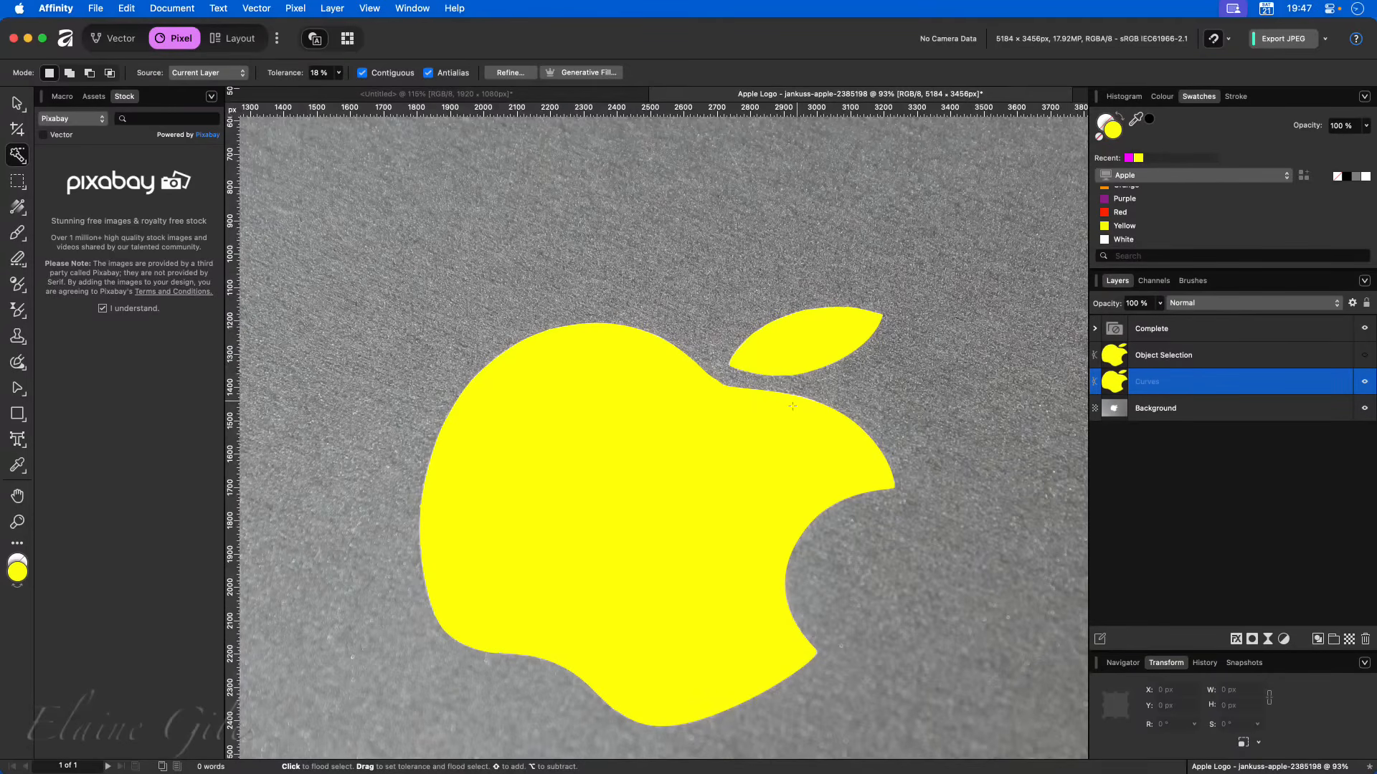
# - Examine the leaf's lower edges on the new curves against the white logo in the photo
pyautogui.scroll(8, 821, 330)
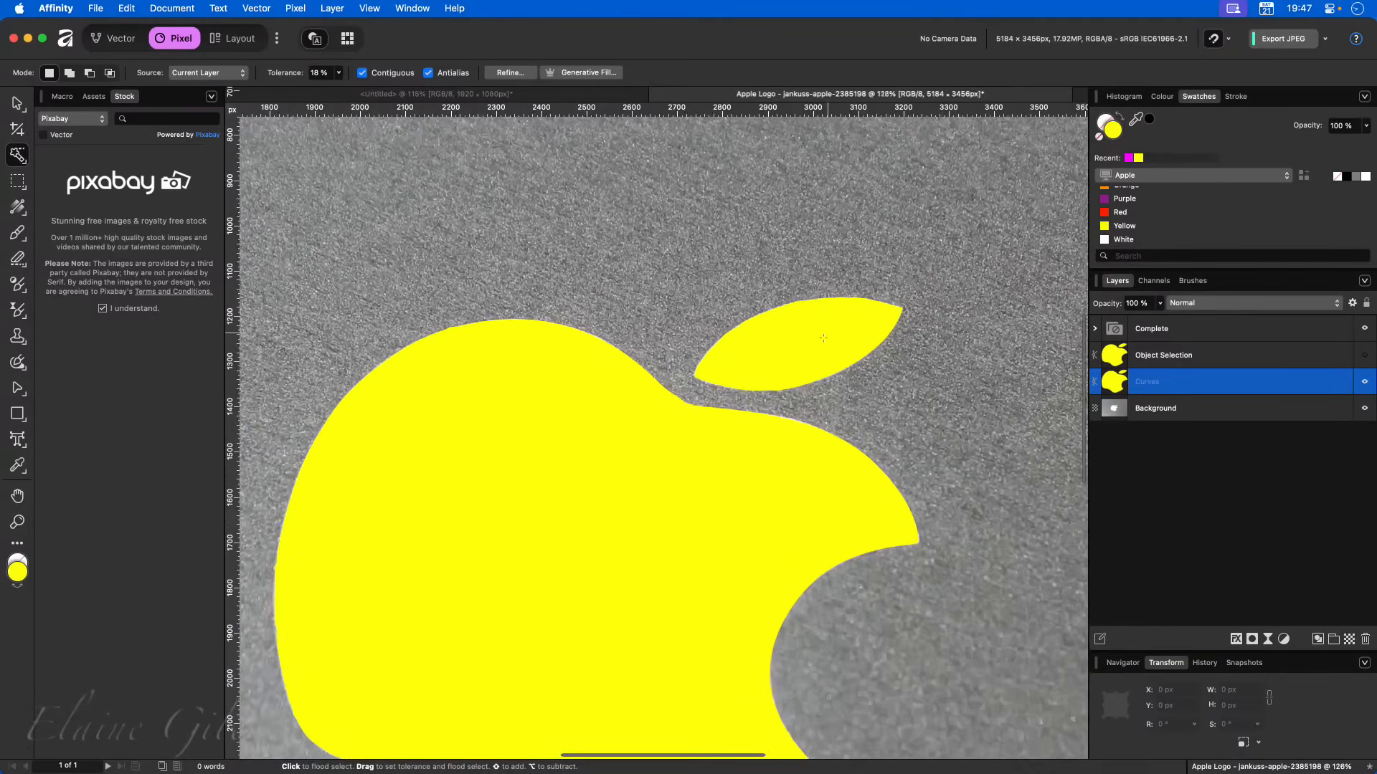
pyautogui.scroll(1, 821, 338)
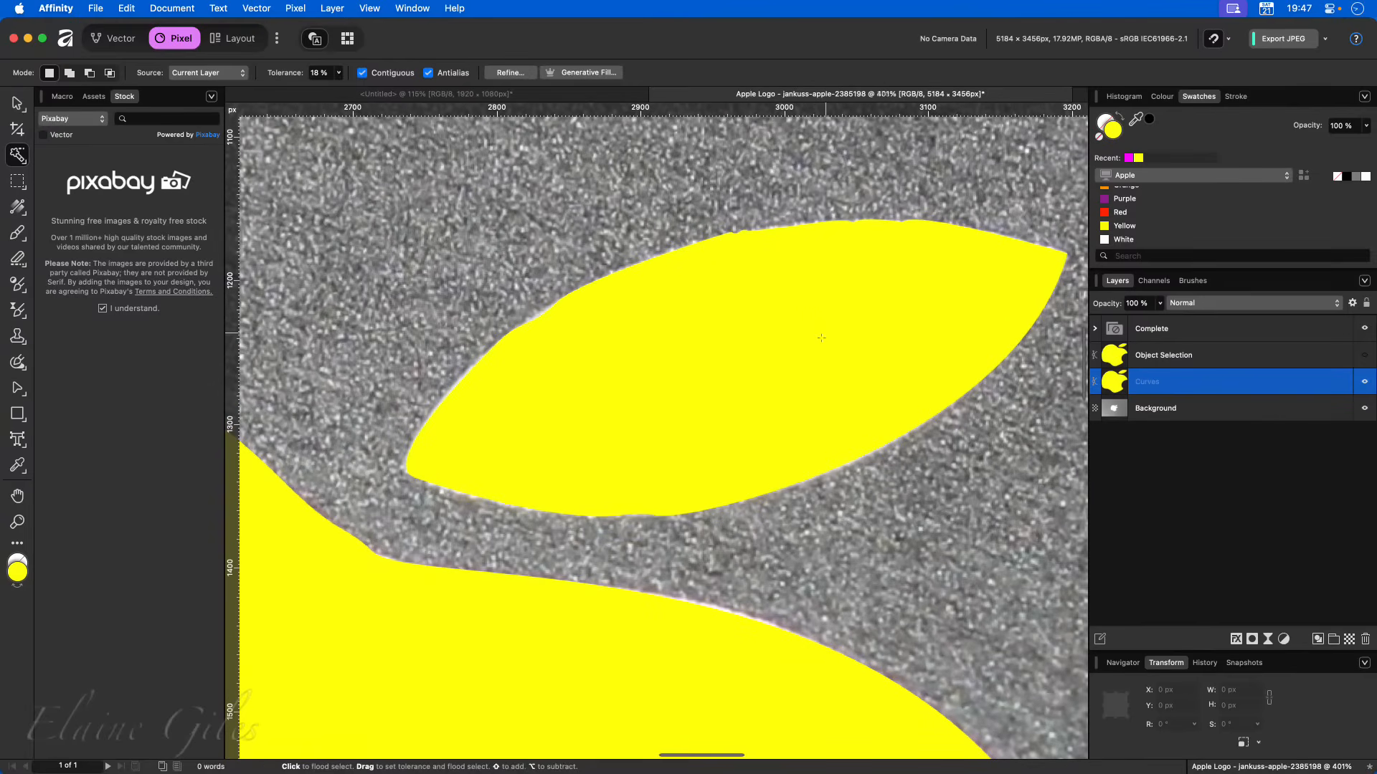
pyautogui.scroll(4, 657, 539)
pyautogui.scroll(3, 592, 517)
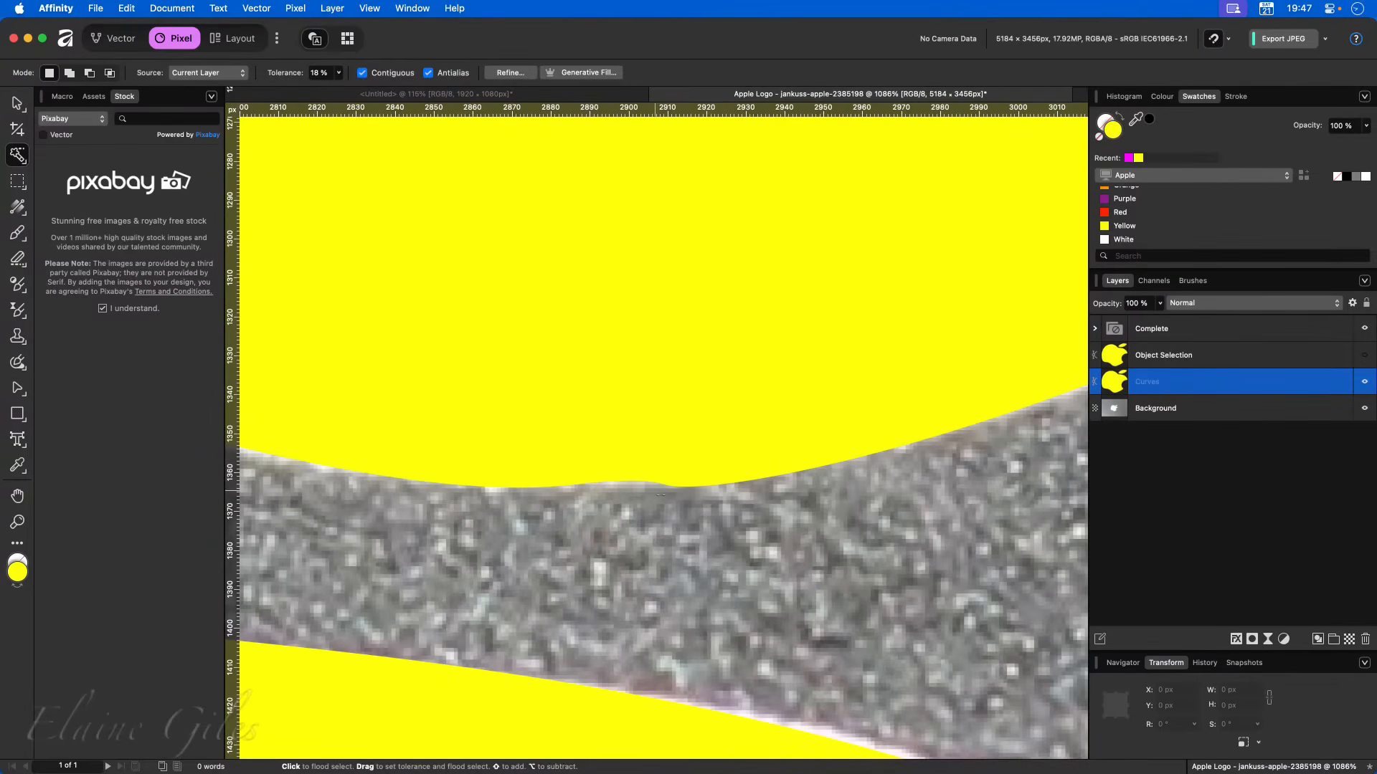
pyautogui.hscroll(10, 738, 473)
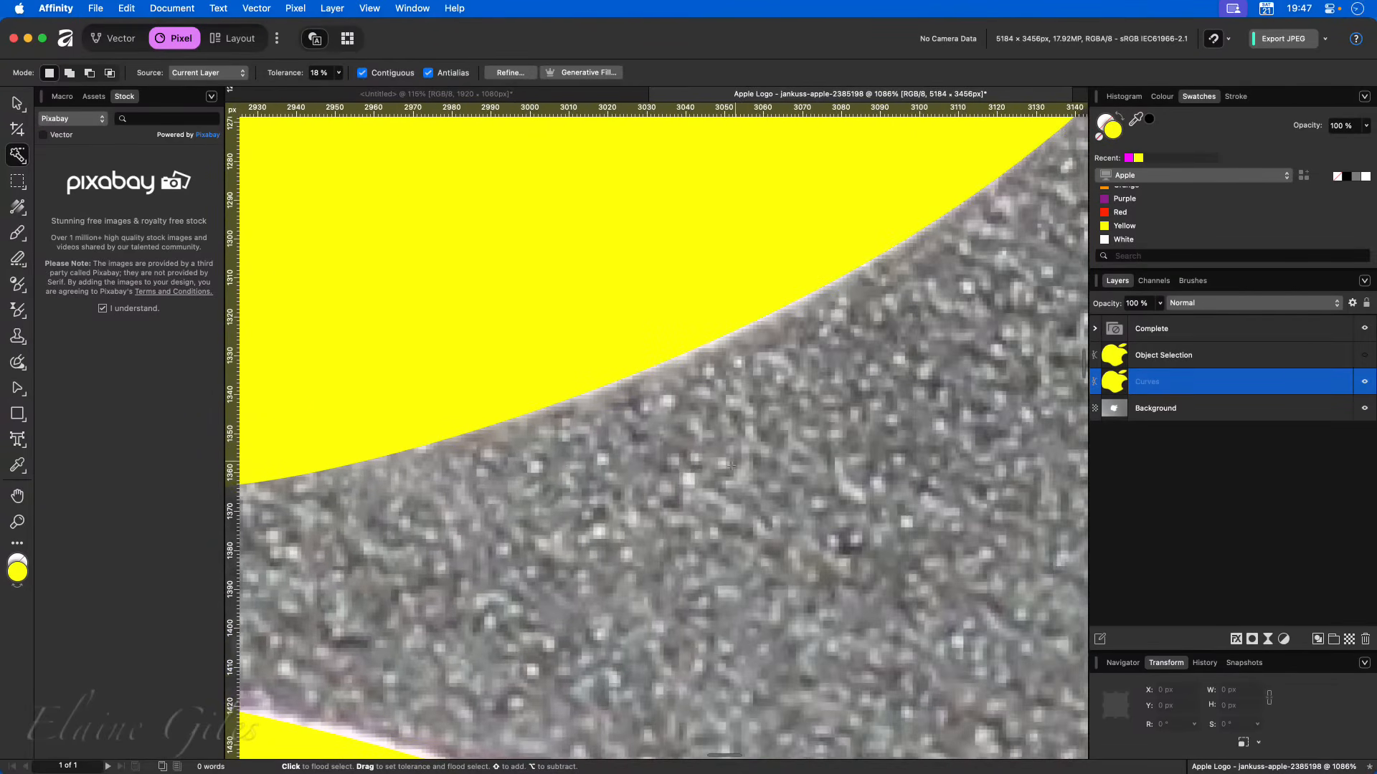
pyautogui.scroll(5, 731, 466)
# - Display the new curves' nodes with the Node Tool and inspect the leaf's lower tip and upper edge
pyautogui.press('a')
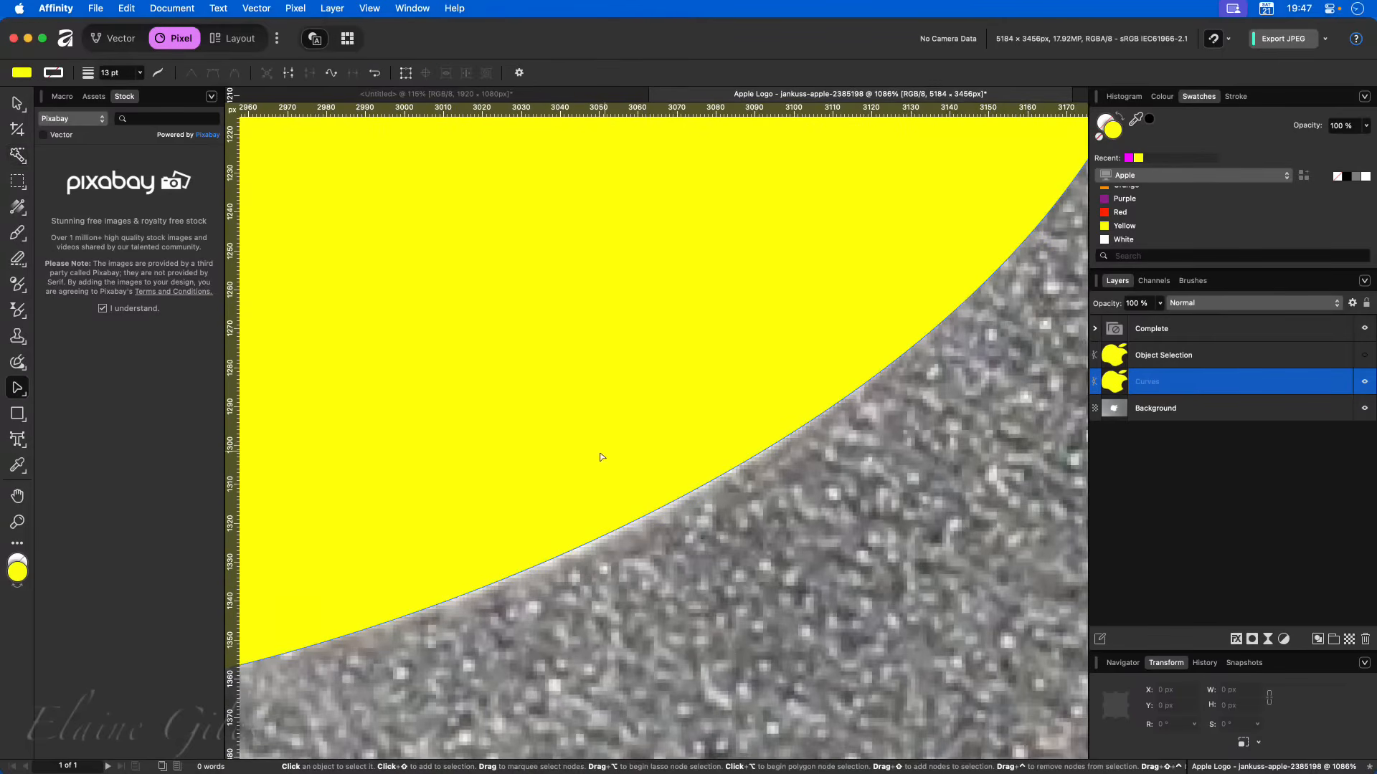
pyautogui.hscroll(-10, 658, 464)
pyautogui.hscroll(-7, 658, 464)
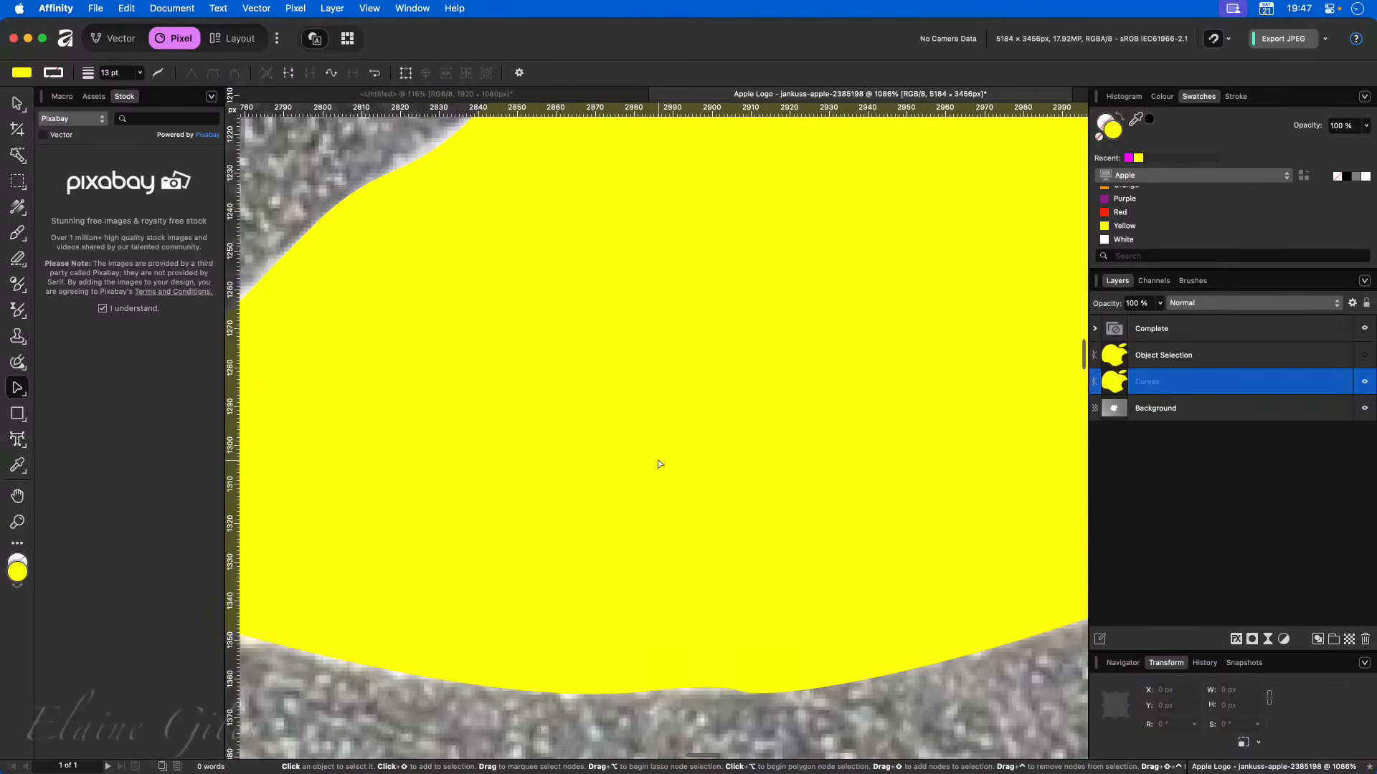
pyautogui.scroll(5, 451, 569)
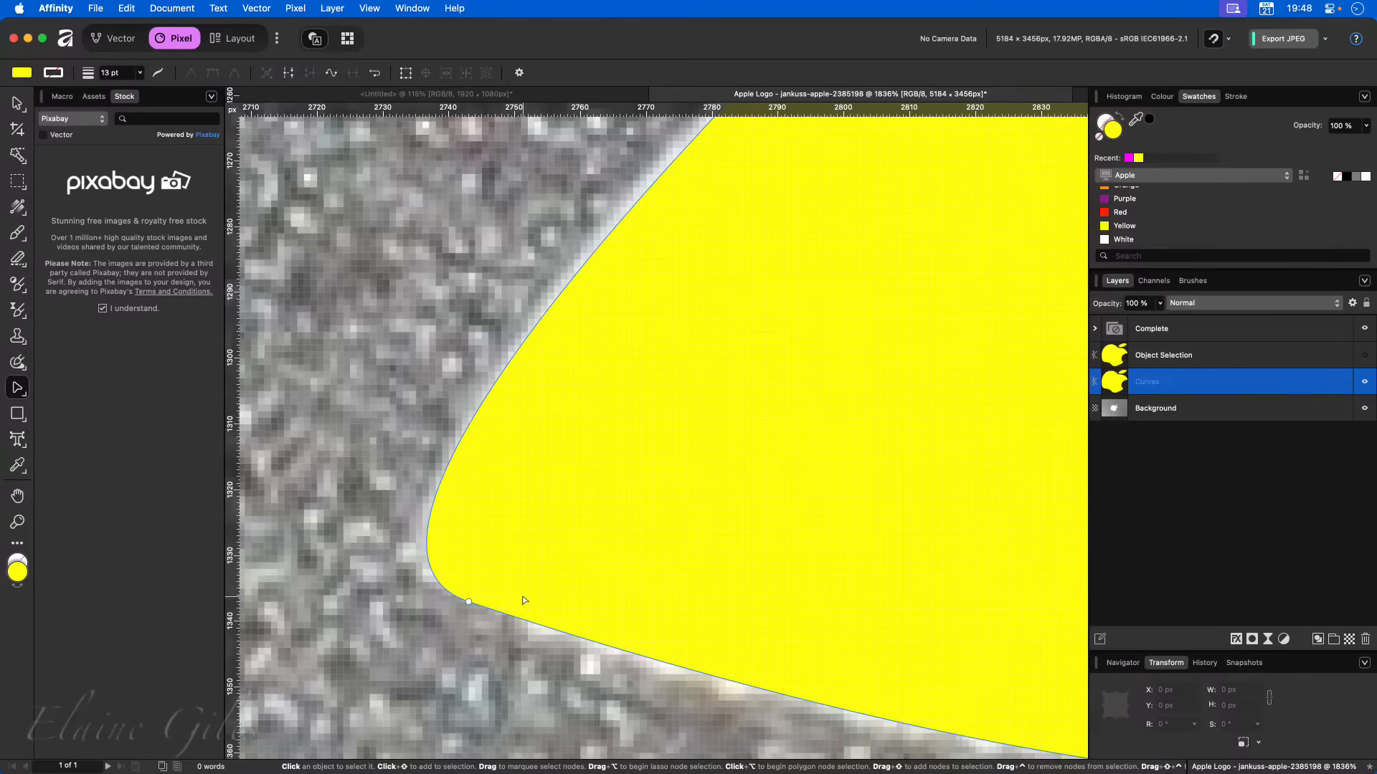
pyautogui.scroll(-5, 524, 600)
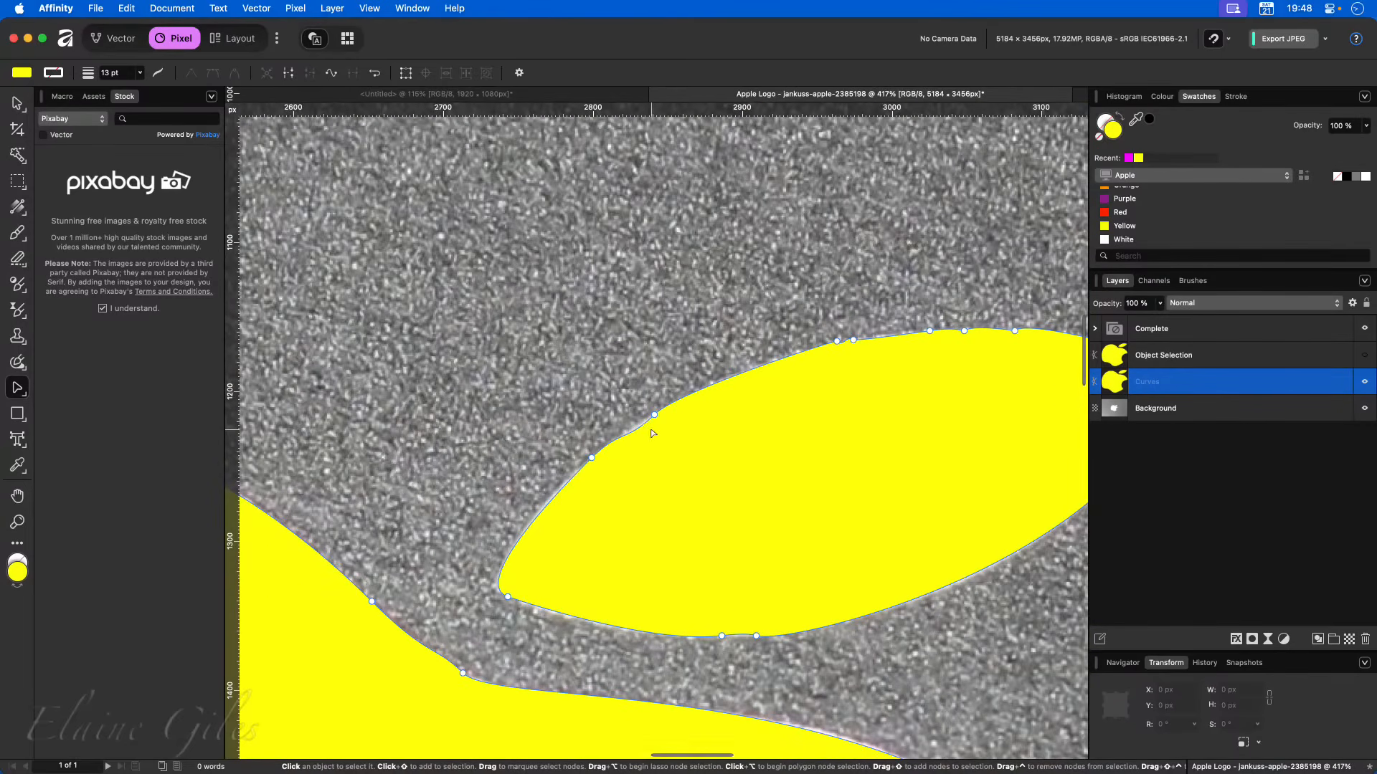
pyautogui.scroll(3, 652, 433)
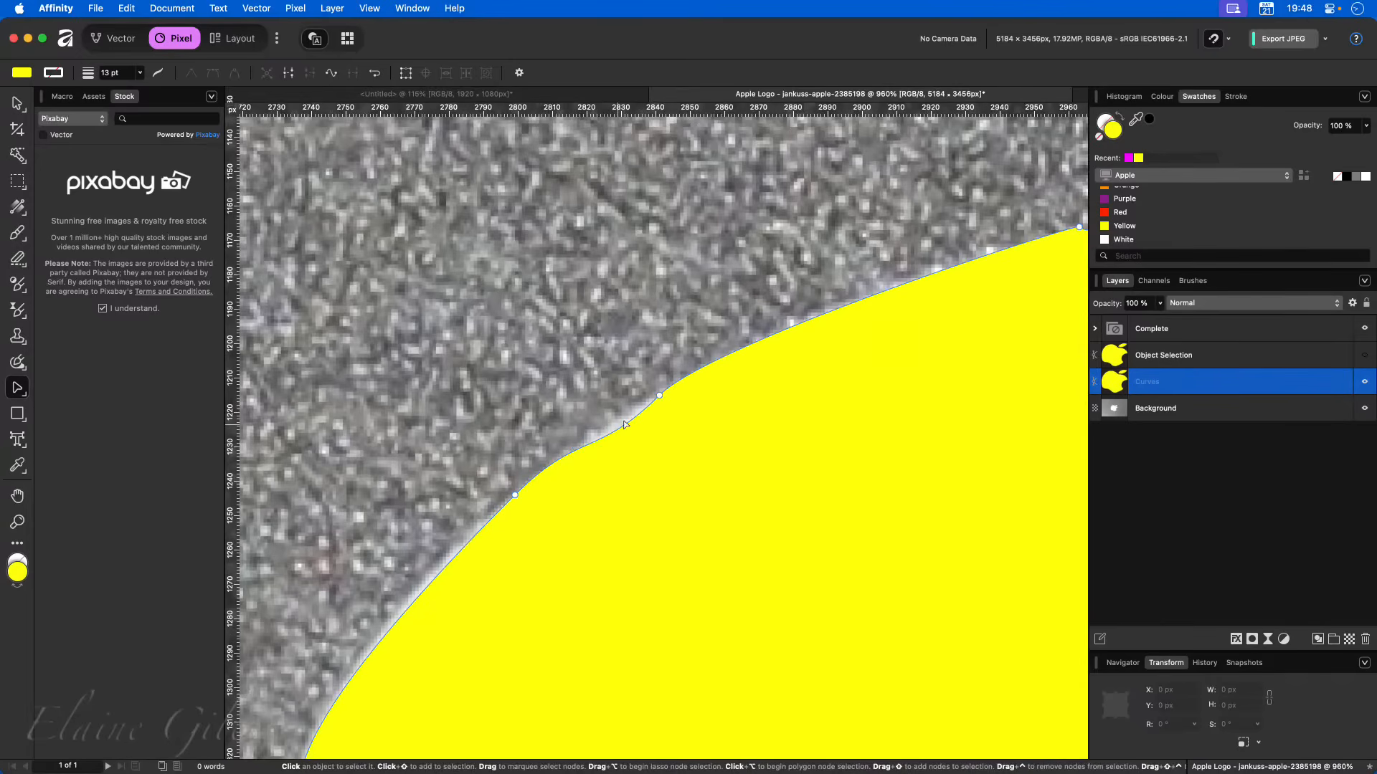
pyautogui.scroll(-3, 649, 507)
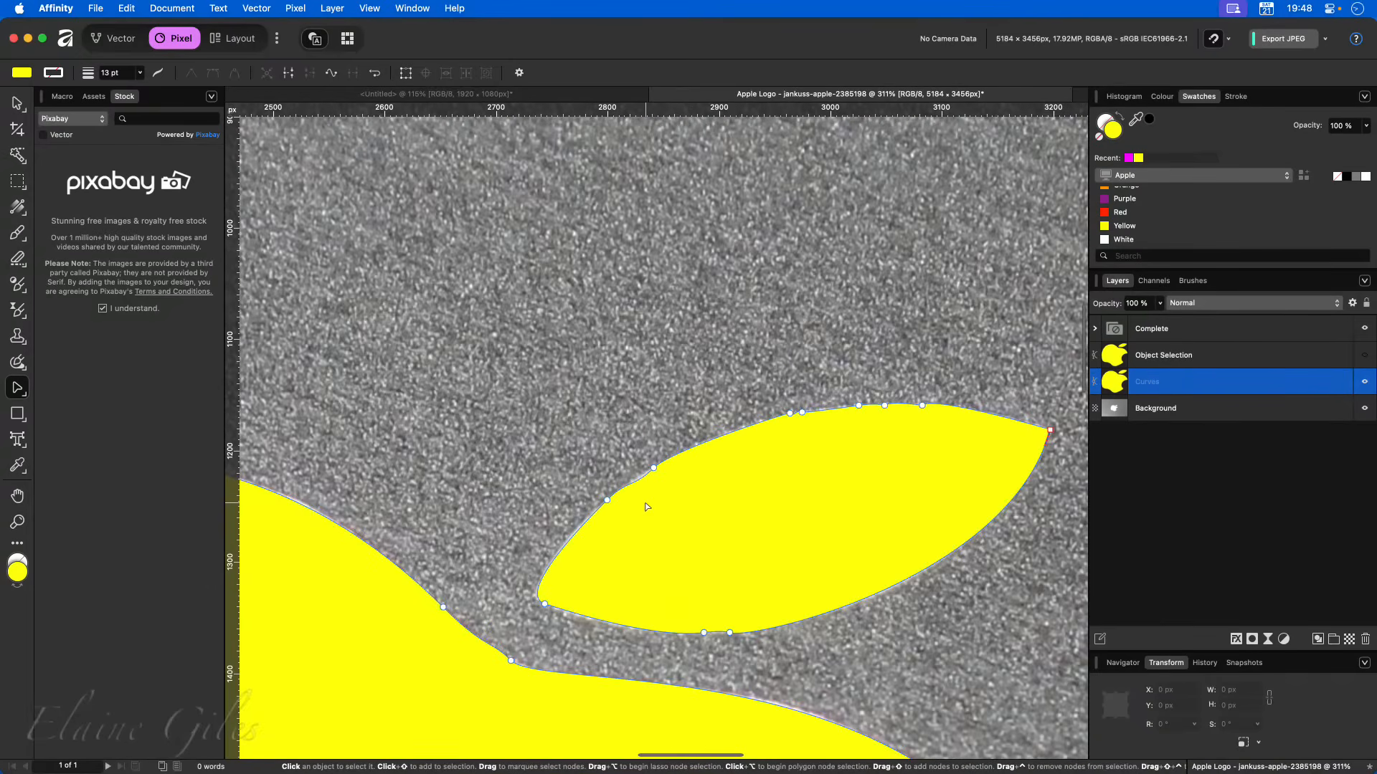
# - Review how the nodes are distributed around the whole outline of the apple and leaf
pyautogui.scroll(-2, 648, 507)
pyautogui.scroll(-3, 648, 507)
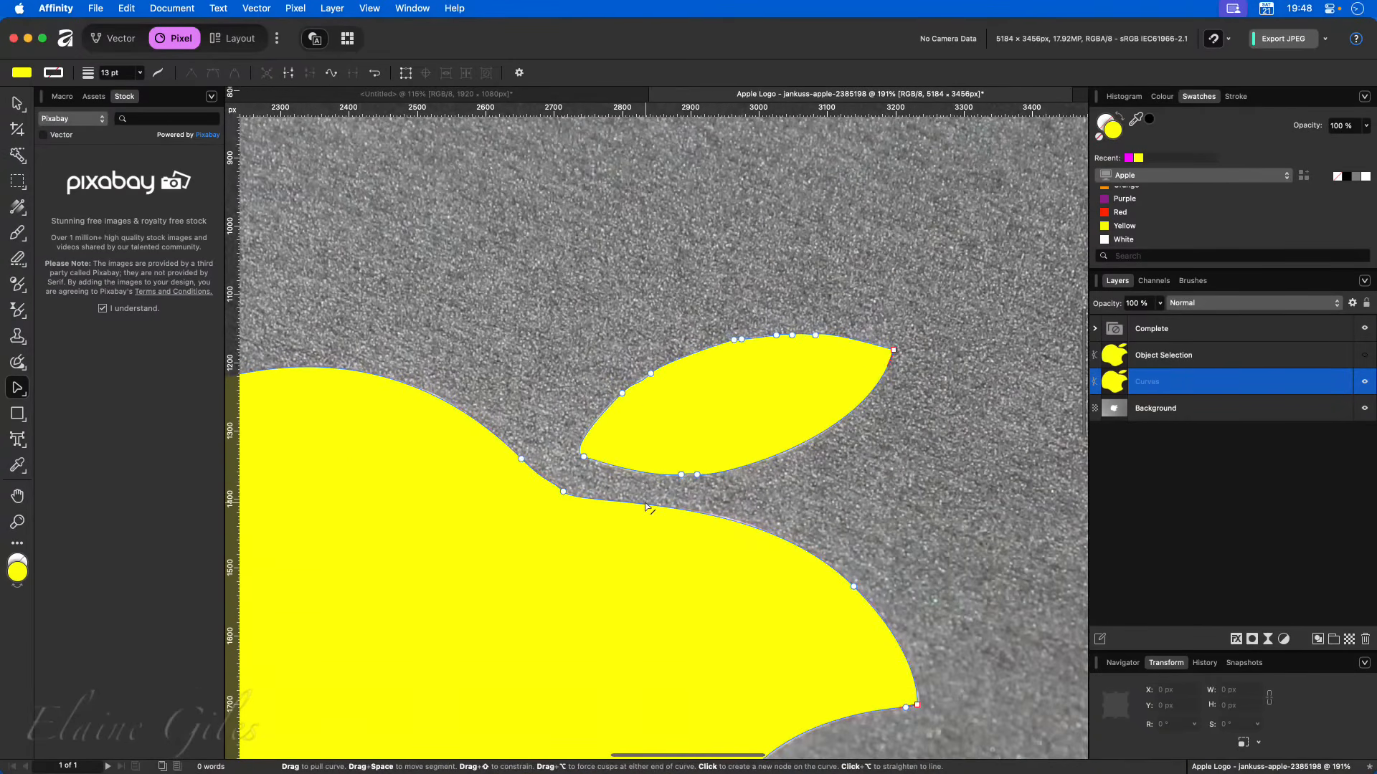
pyautogui.scroll(-2, 648, 507)
pyautogui.scroll(-3, 664, 502)
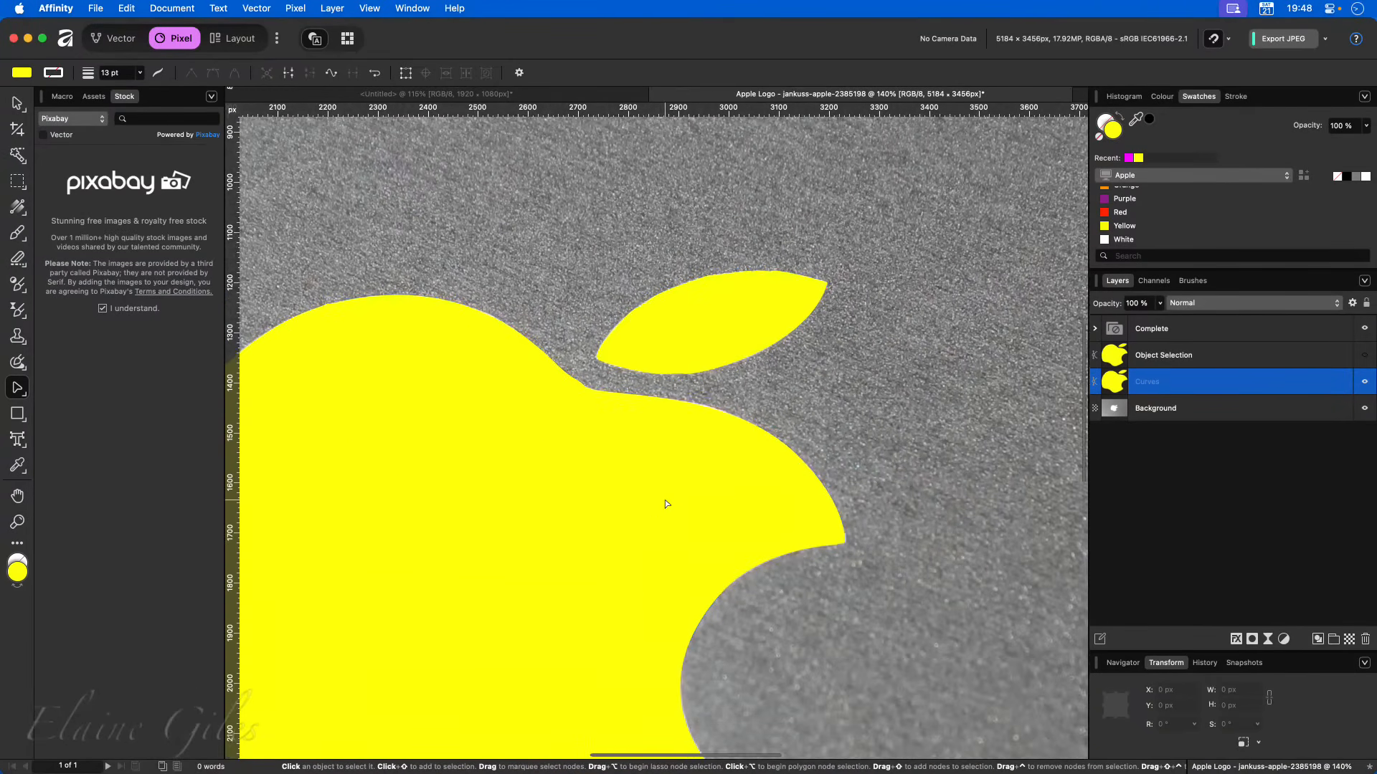
pyautogui.scroll(-3, 665, 504)
pyautogui.hscroll(-3, 664, 505)
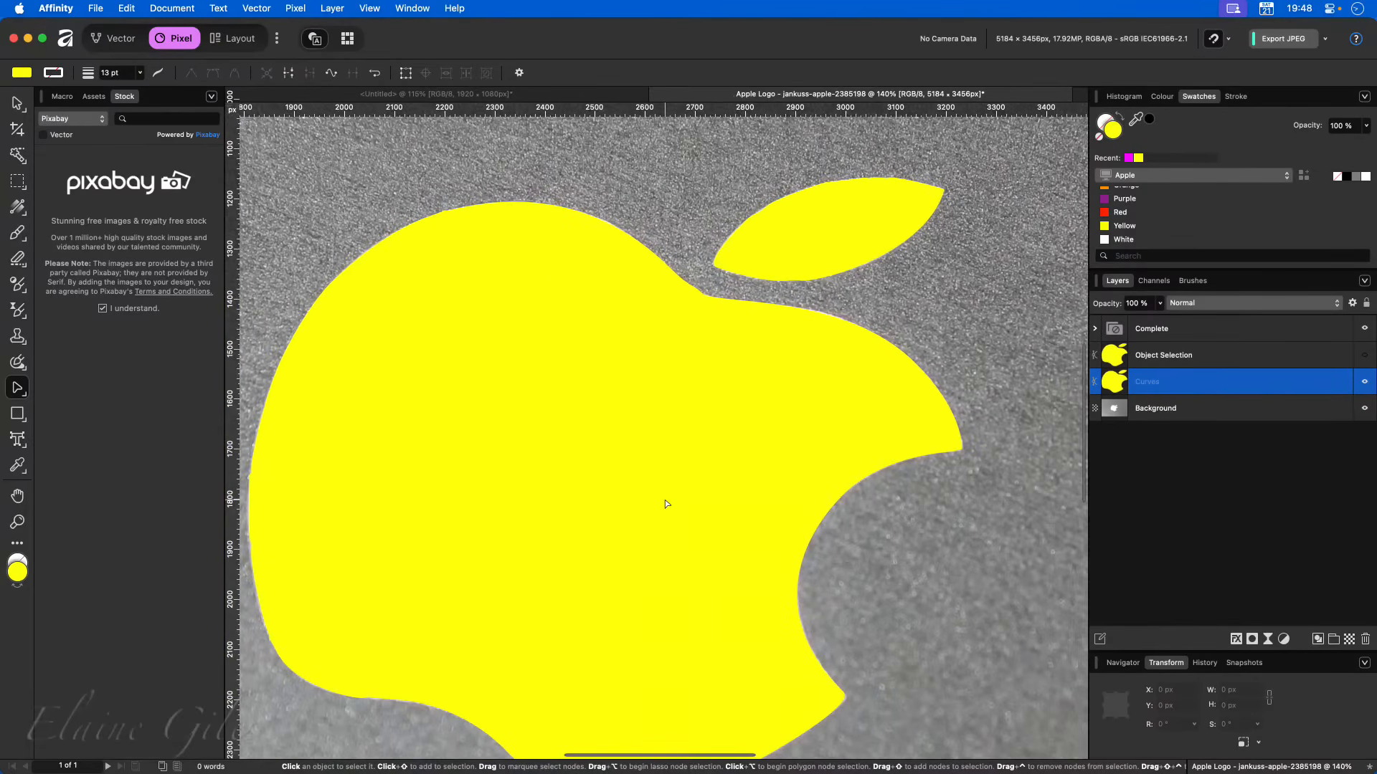
pyautogui.click(665, 504)
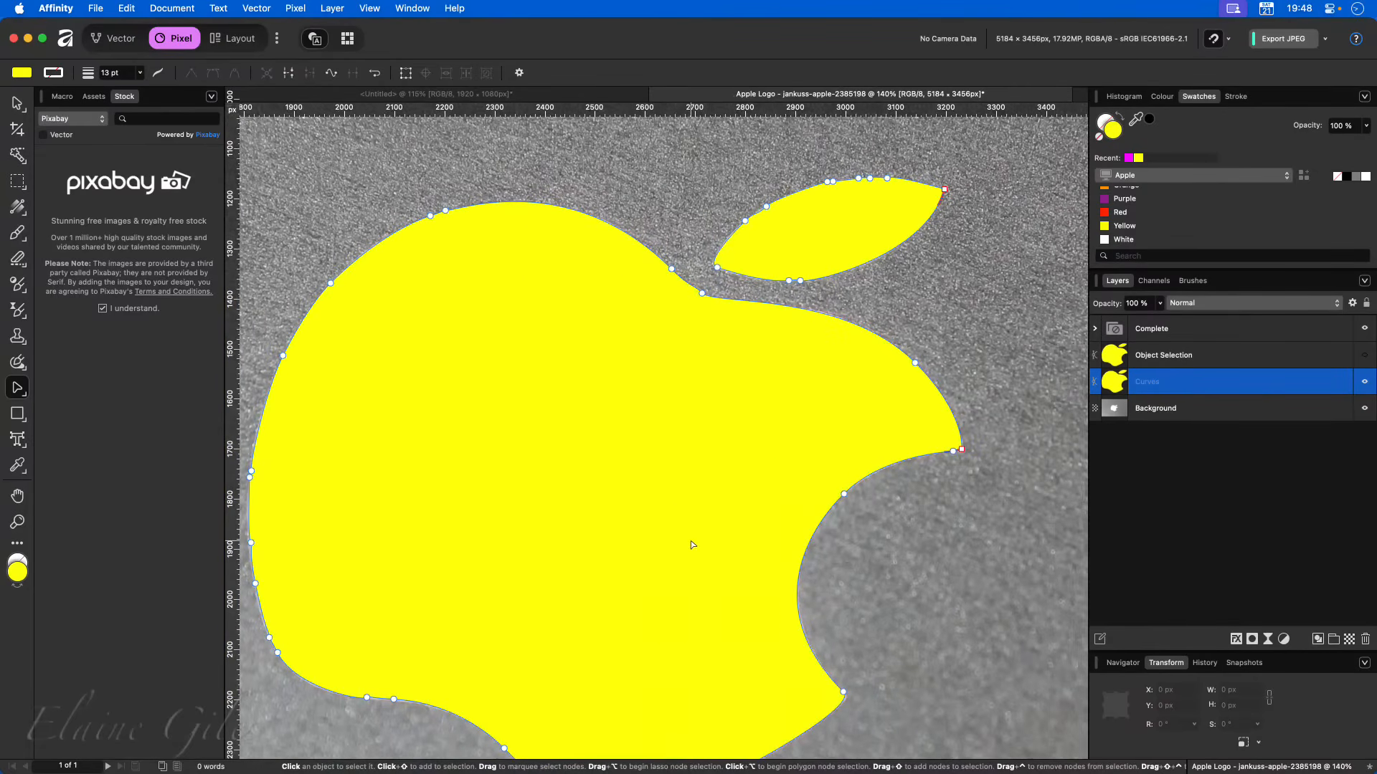
pyautogui.scroll(-2, 693, 545)
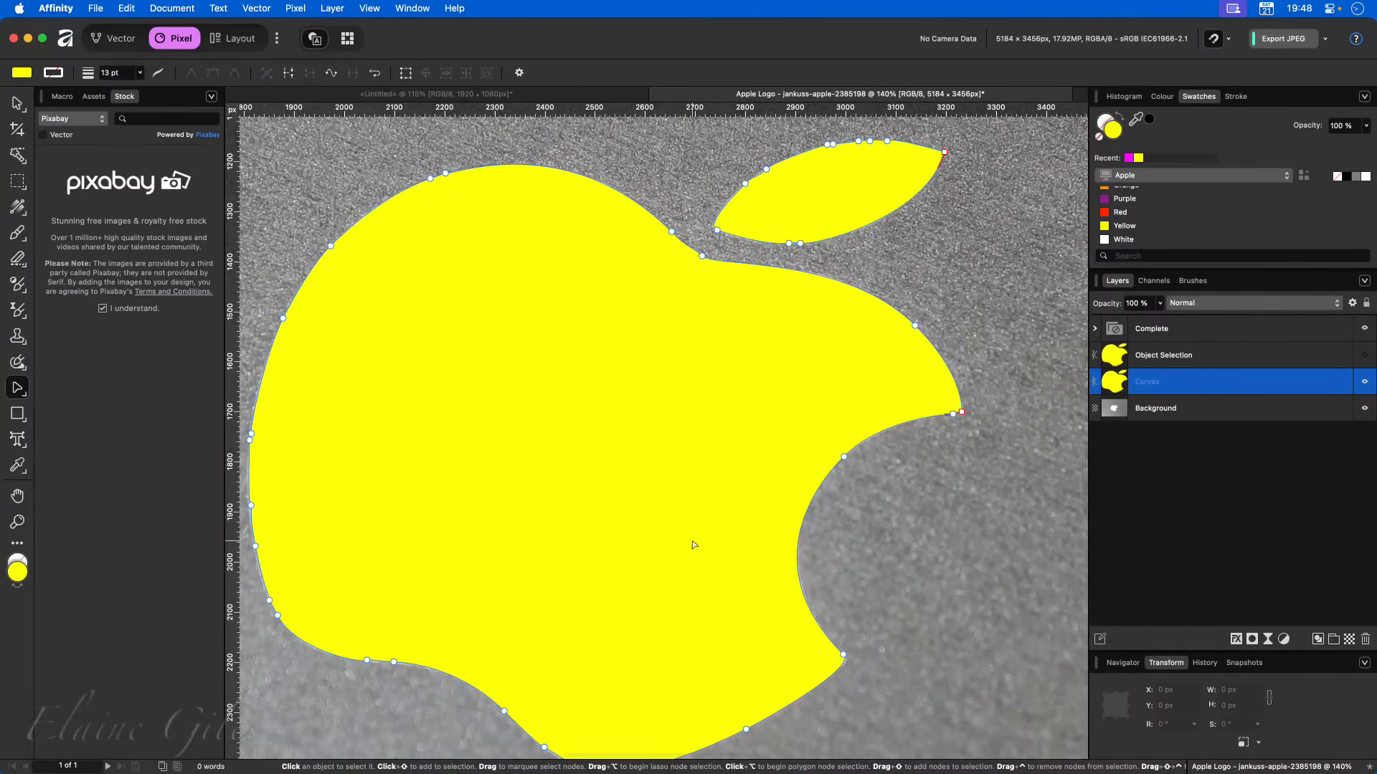
pyautogui.keyDown('ctrl'); pyautogui.scroll(-3, 692, 545); pyautogui.keyUp('ctrl')
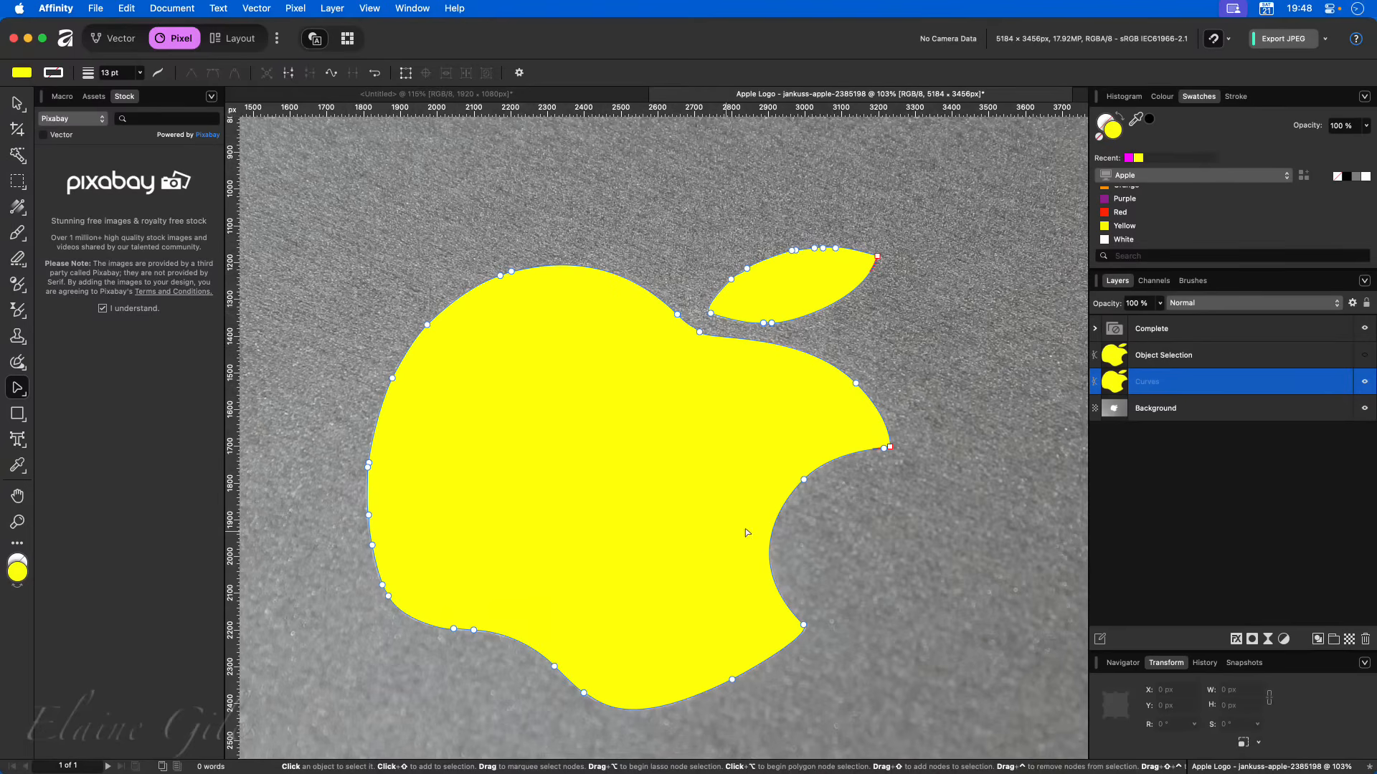
# - Hide the new curves layer, expand the Complete group and make its Convert to Curves layer visible with nothing selected
pyautogui.click(1365, 385)
pyautogui.click(1095, 330)
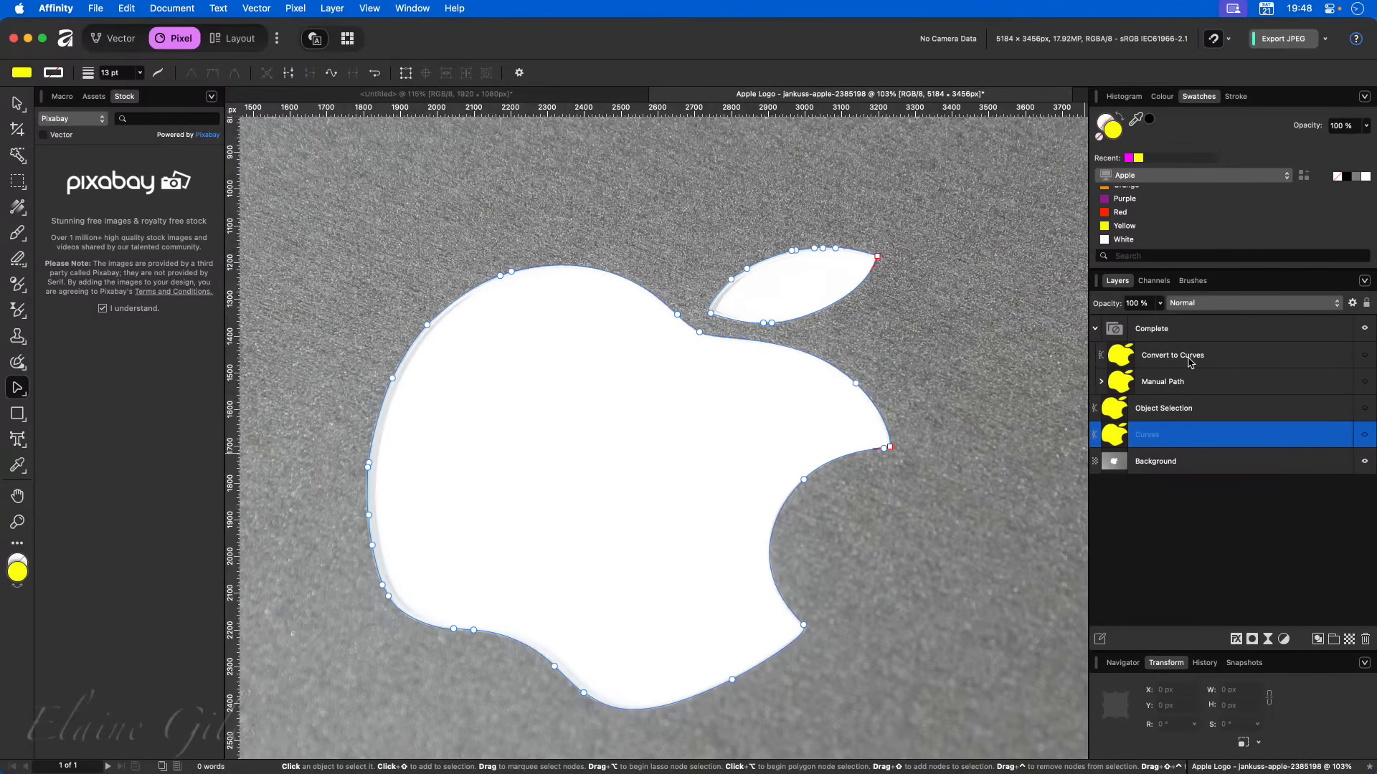
pyautogui.click(1231, 361)
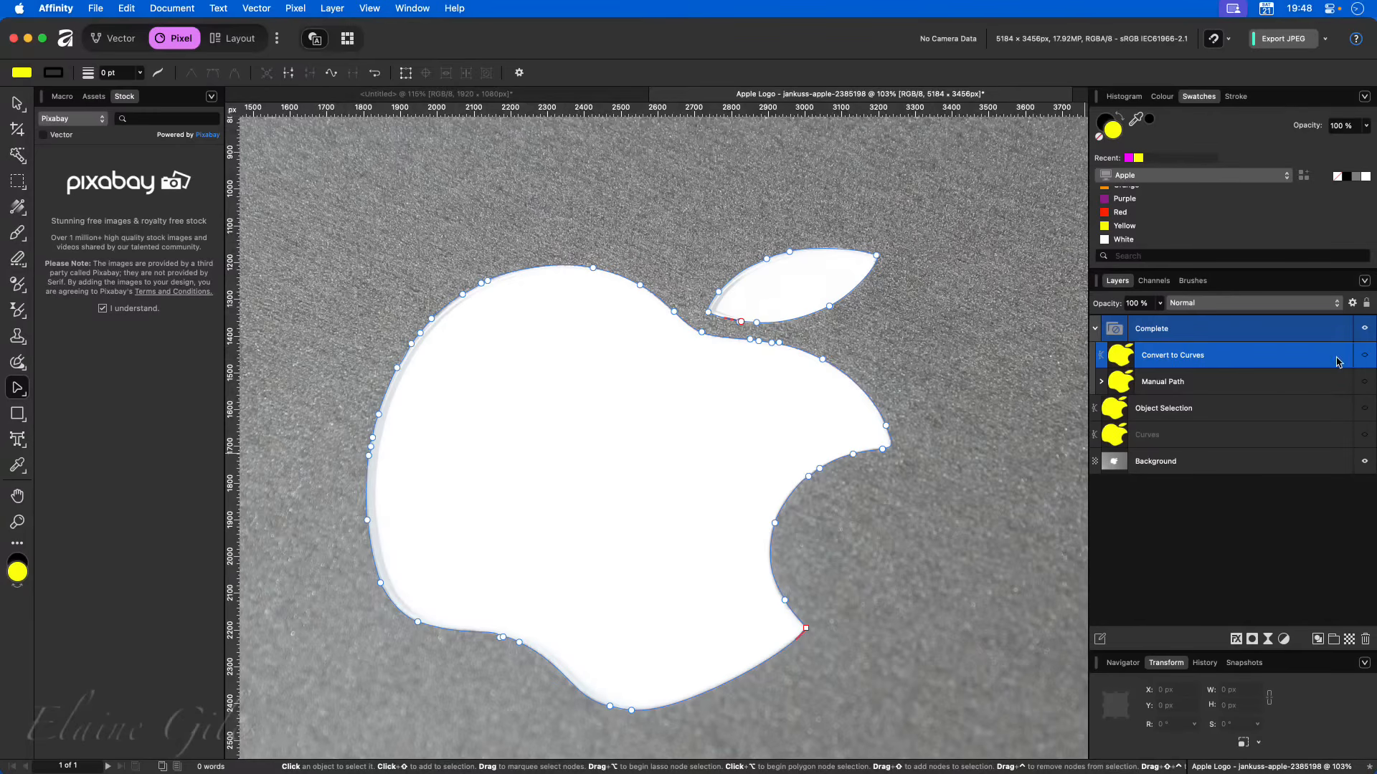
pyautogui.click(1364, 356)
pyautogui.click(859, 552)
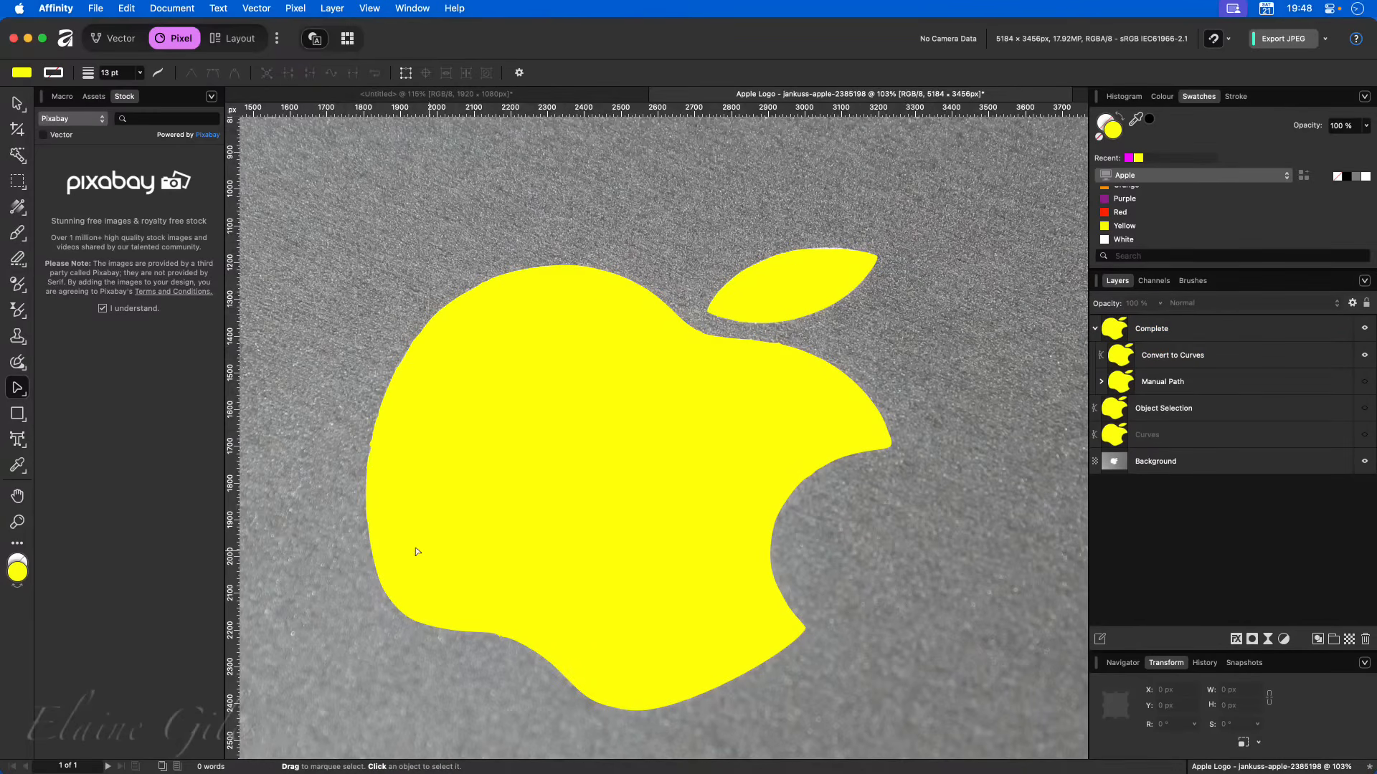
# - Inspect the edge of the Convert to Curves shape along the apple's outer side opposite the bite
pyautogui.scroll(10, 347, 451)
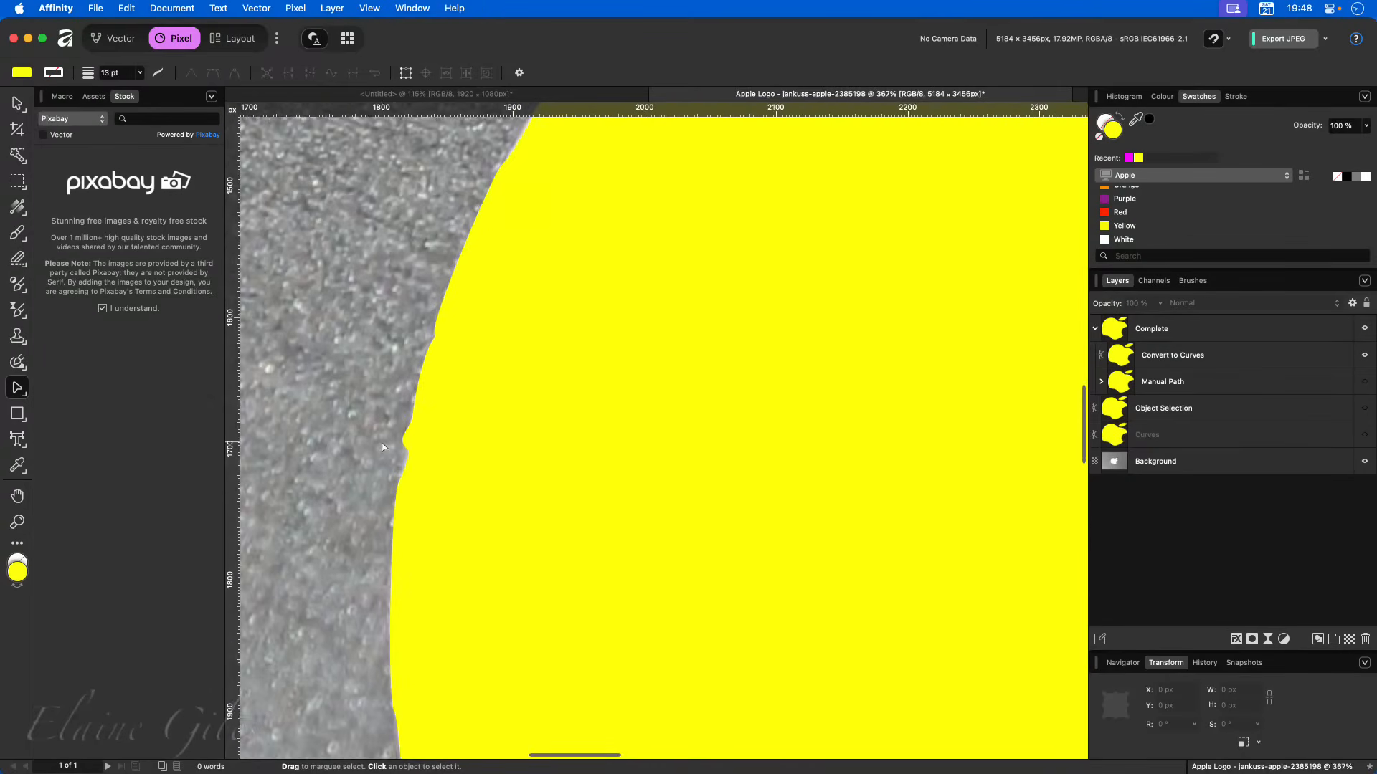
pyautogui.scroll(3, 381, 450)
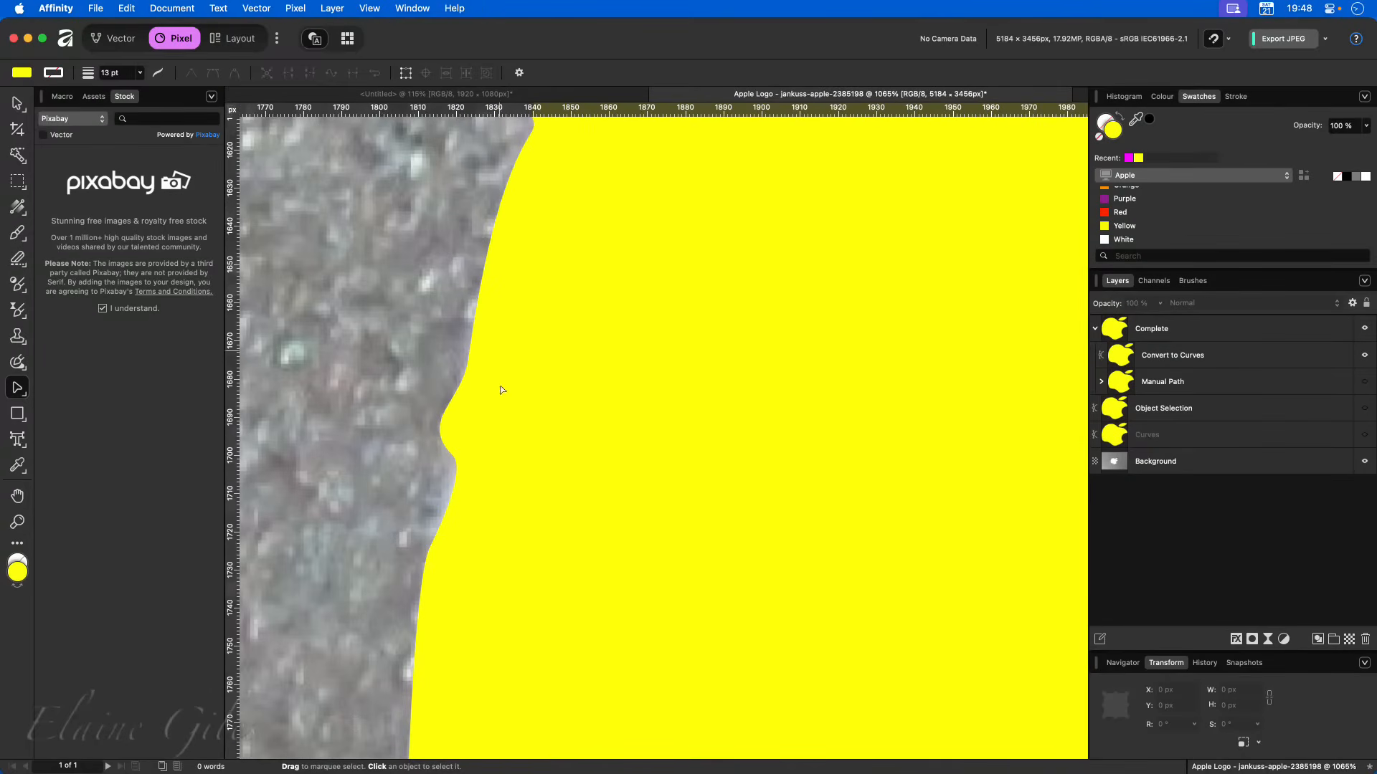
pyautogui.scroll(-8, 459, 513)
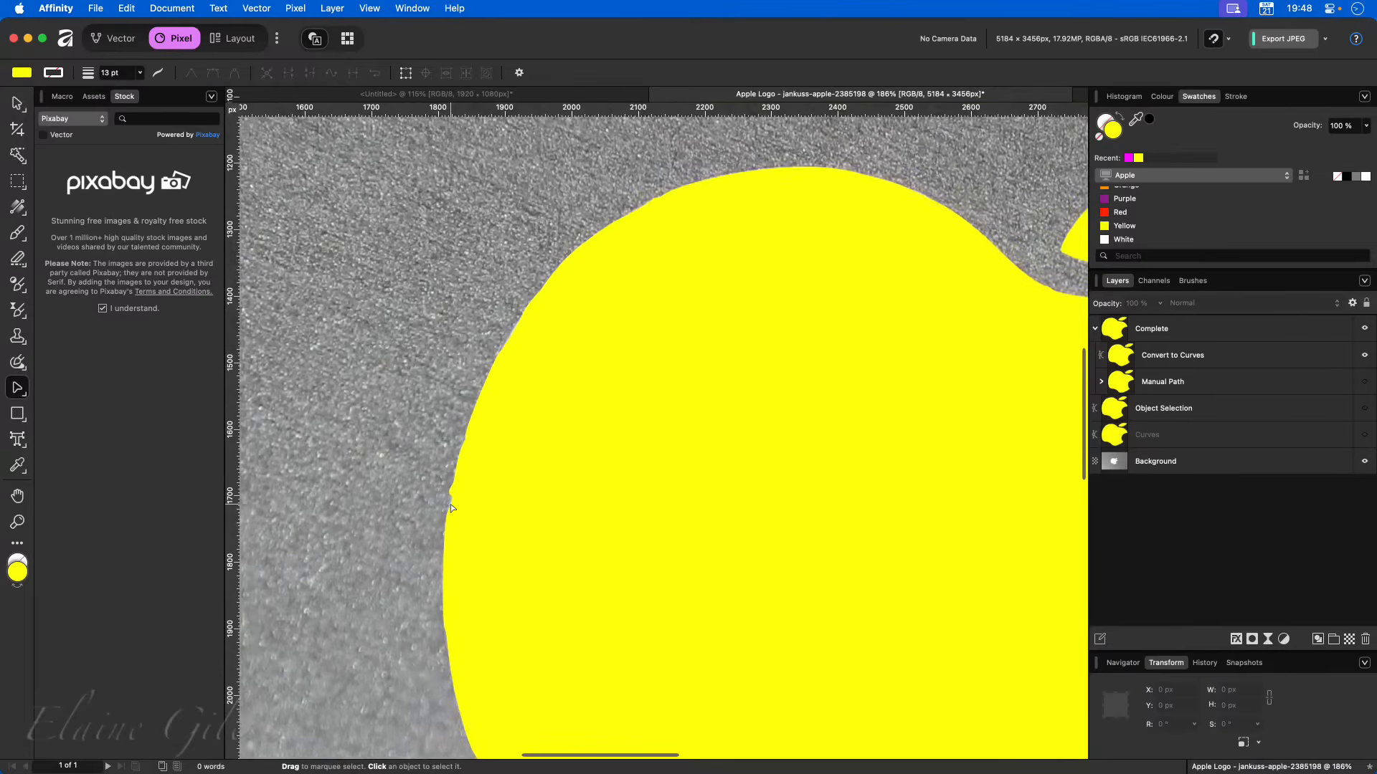
pyautogui.scroll(-2, 451, 509)
pyautogui.scroll(-3, 450, 508)
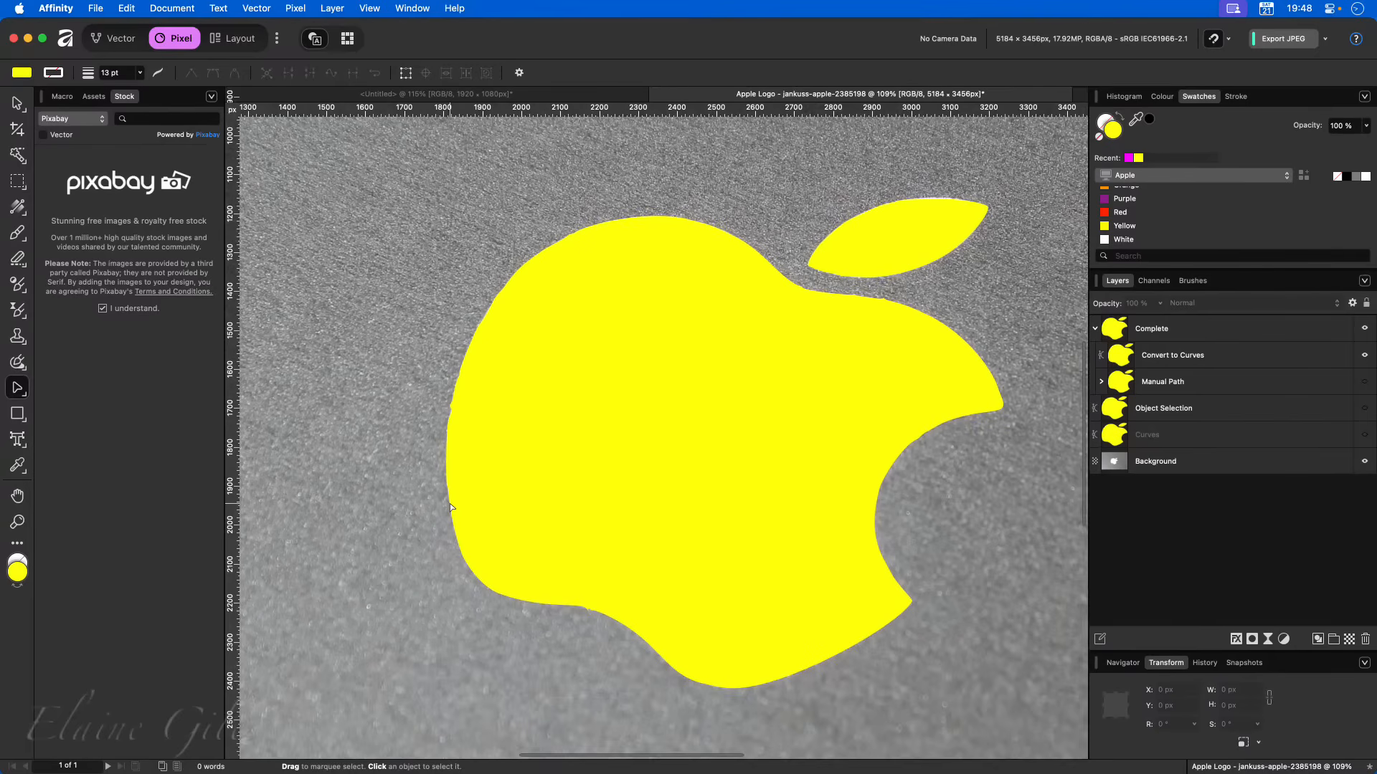
pyautogui.hscroll(1, 451, 508)
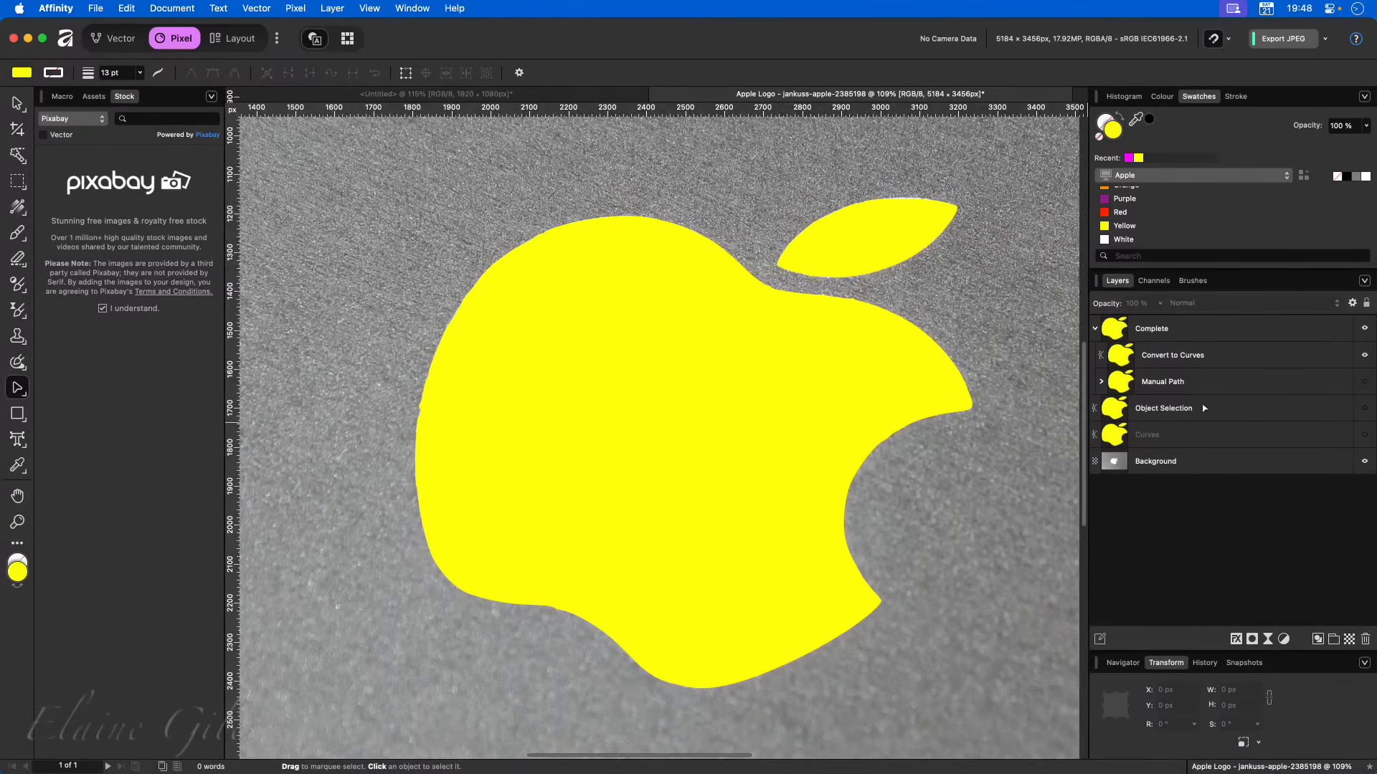
# - Hide Convert to Curves, show the Manual Path layer instead and check its edges along the apple's upper curve and leaf
pyautogui.click(1364, 356)
pyautogui.click(1364, 381)
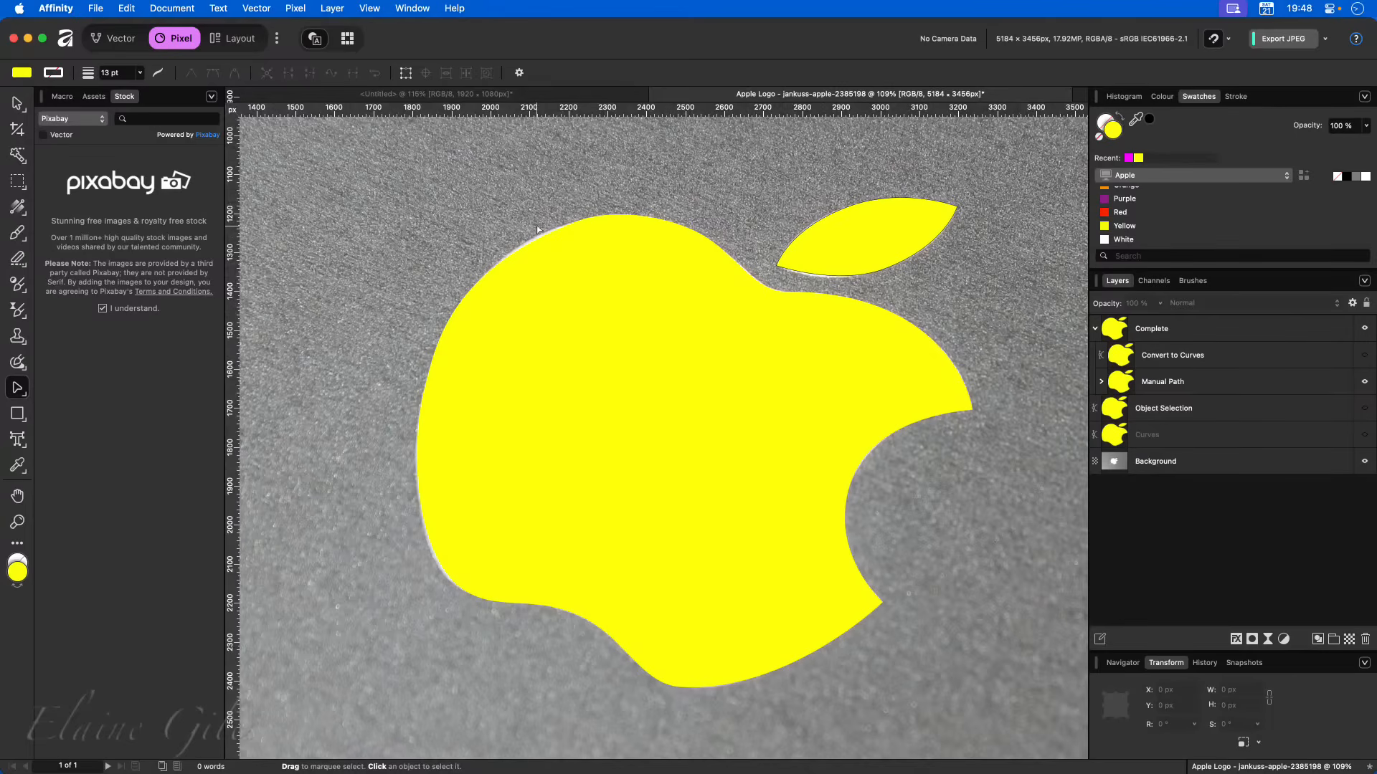
pyautogui.scroll(6, 539, 228)
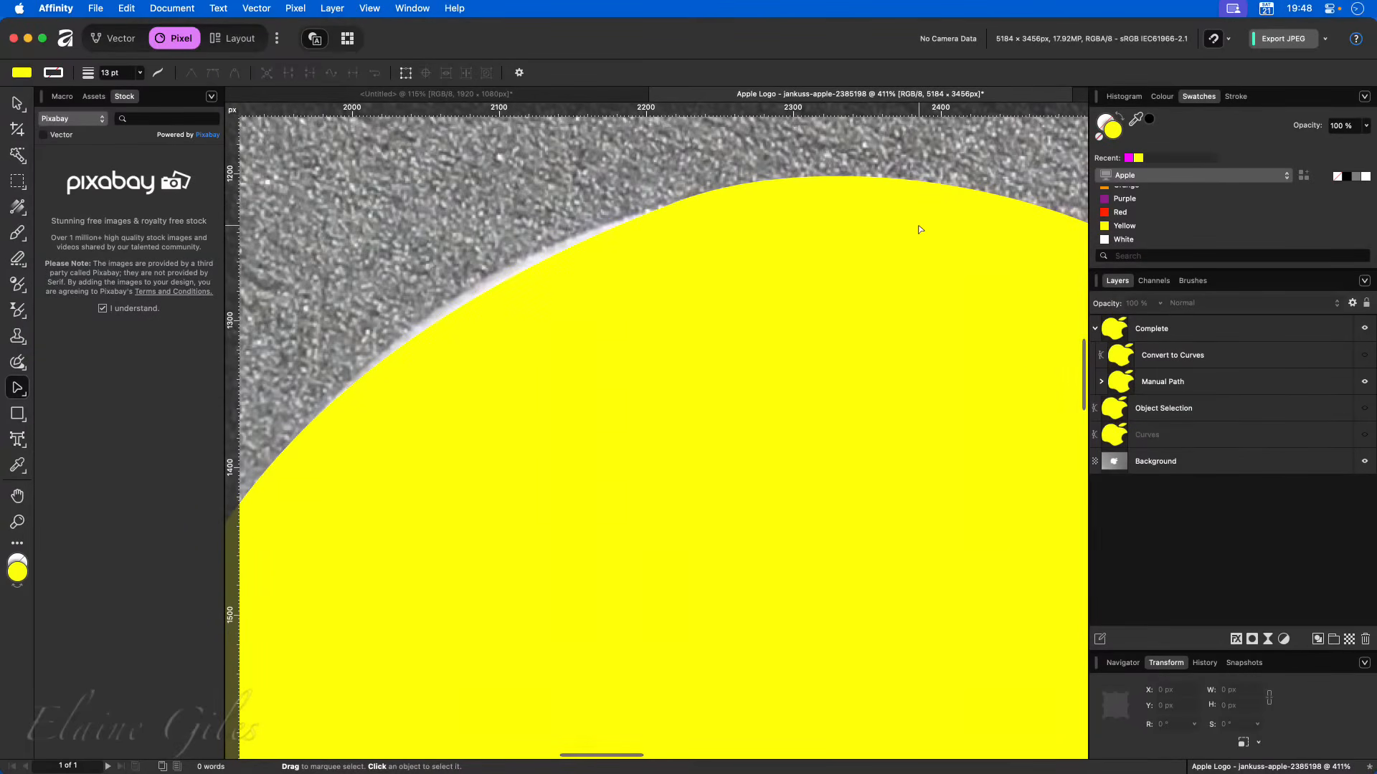
pyautogui.hscroll(10, 920, 229)
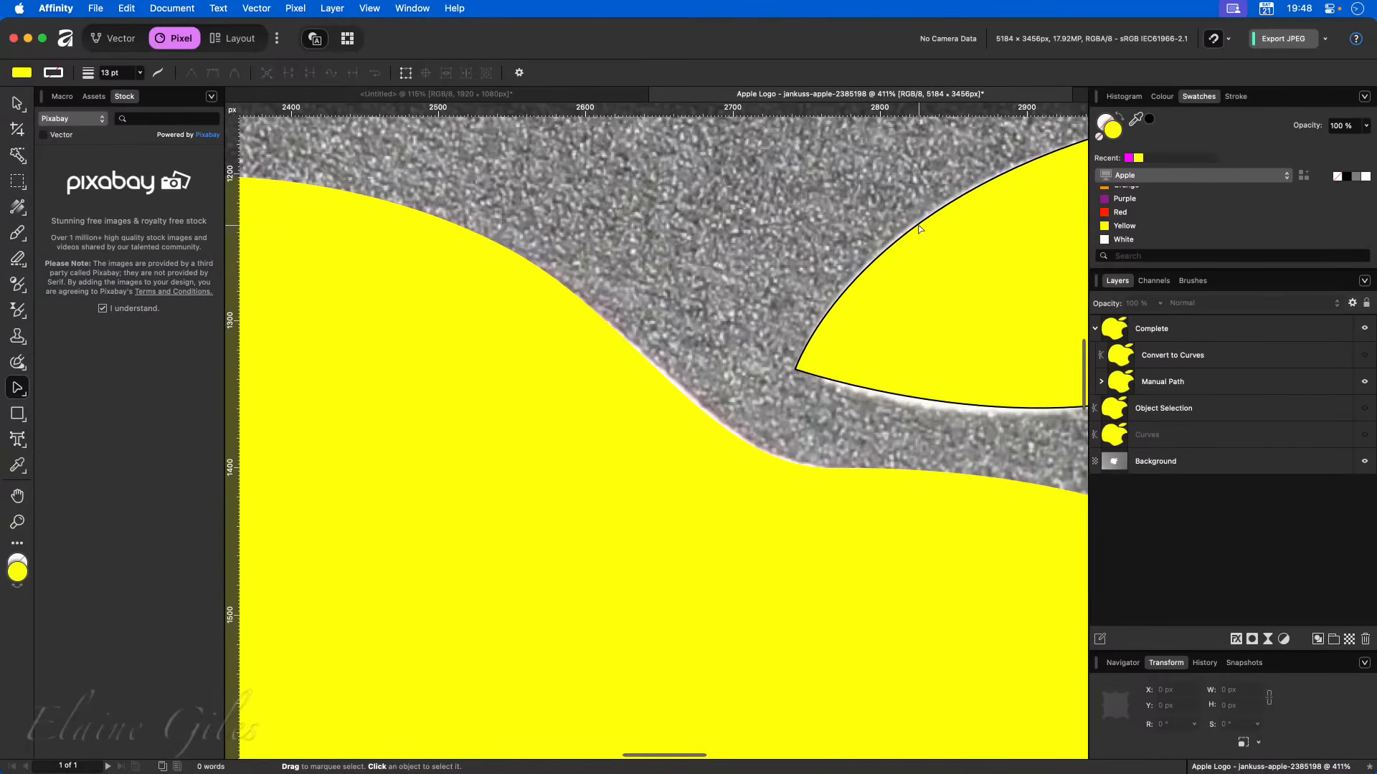
pyautogui.hscroll(5, 920, 229)
pyautogui.hscroll(5, 920, 229)
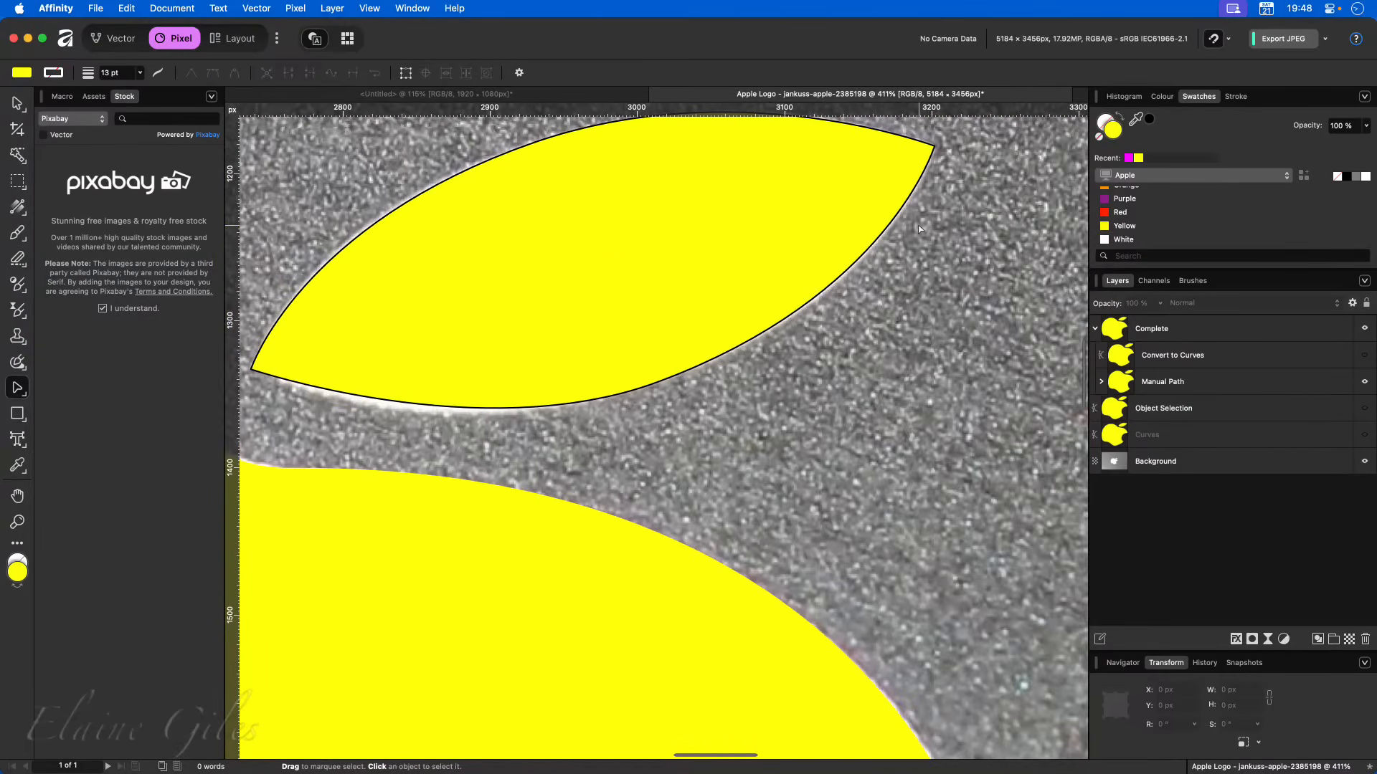
# - Remove the stroke from the Manual Path leaf curve, keeping its fill yellow, and check its outline
pyautogui.click(779, 199)
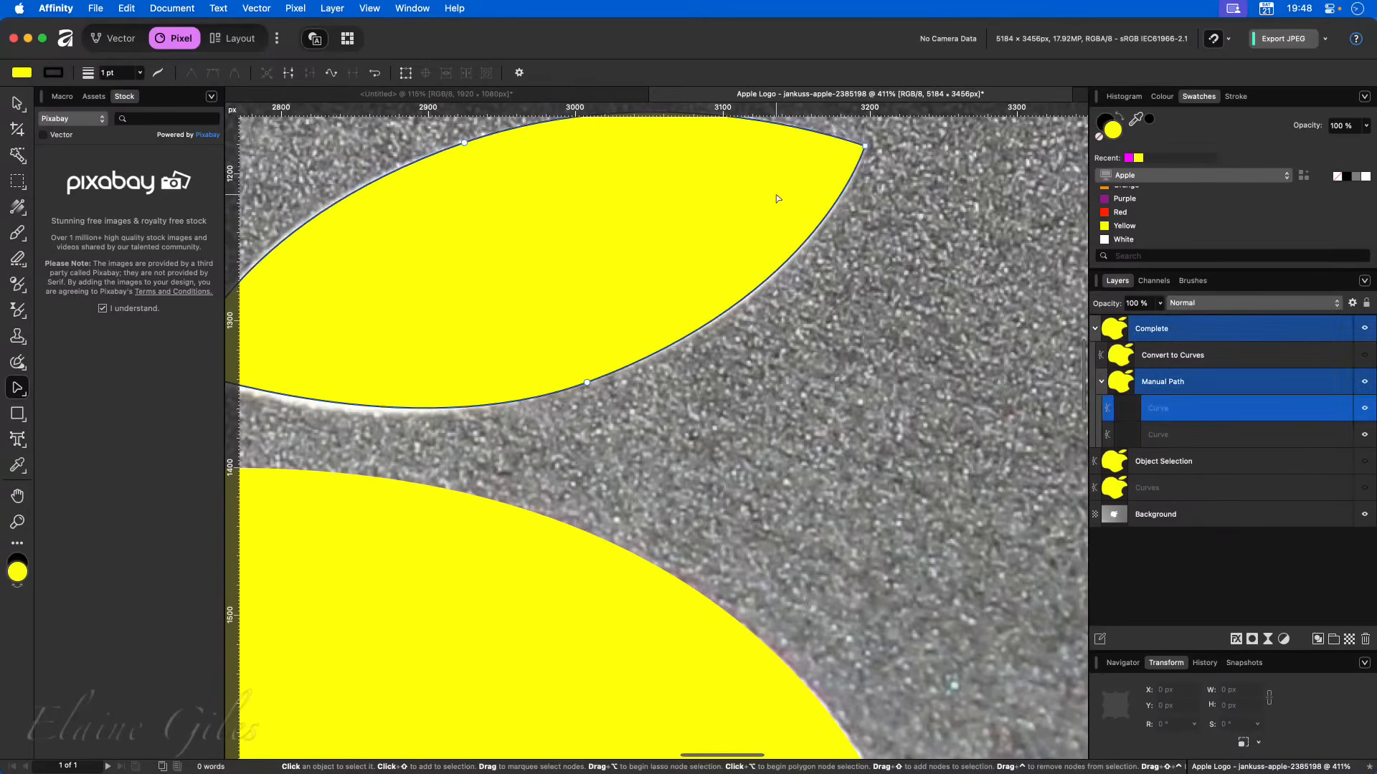
pyautogui.click(1100, 136)
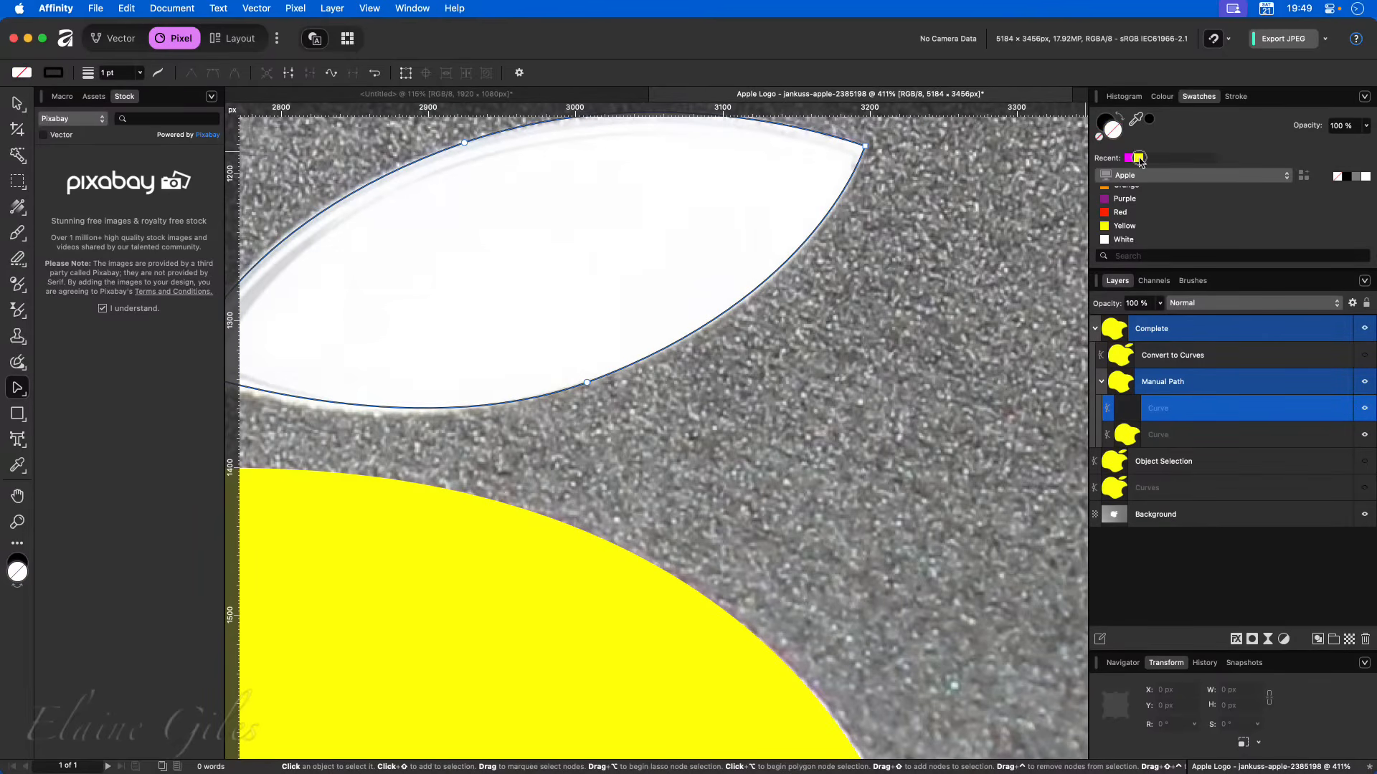
pyautogui.click(1138, 158)
pyautogui.click(1099, 138)
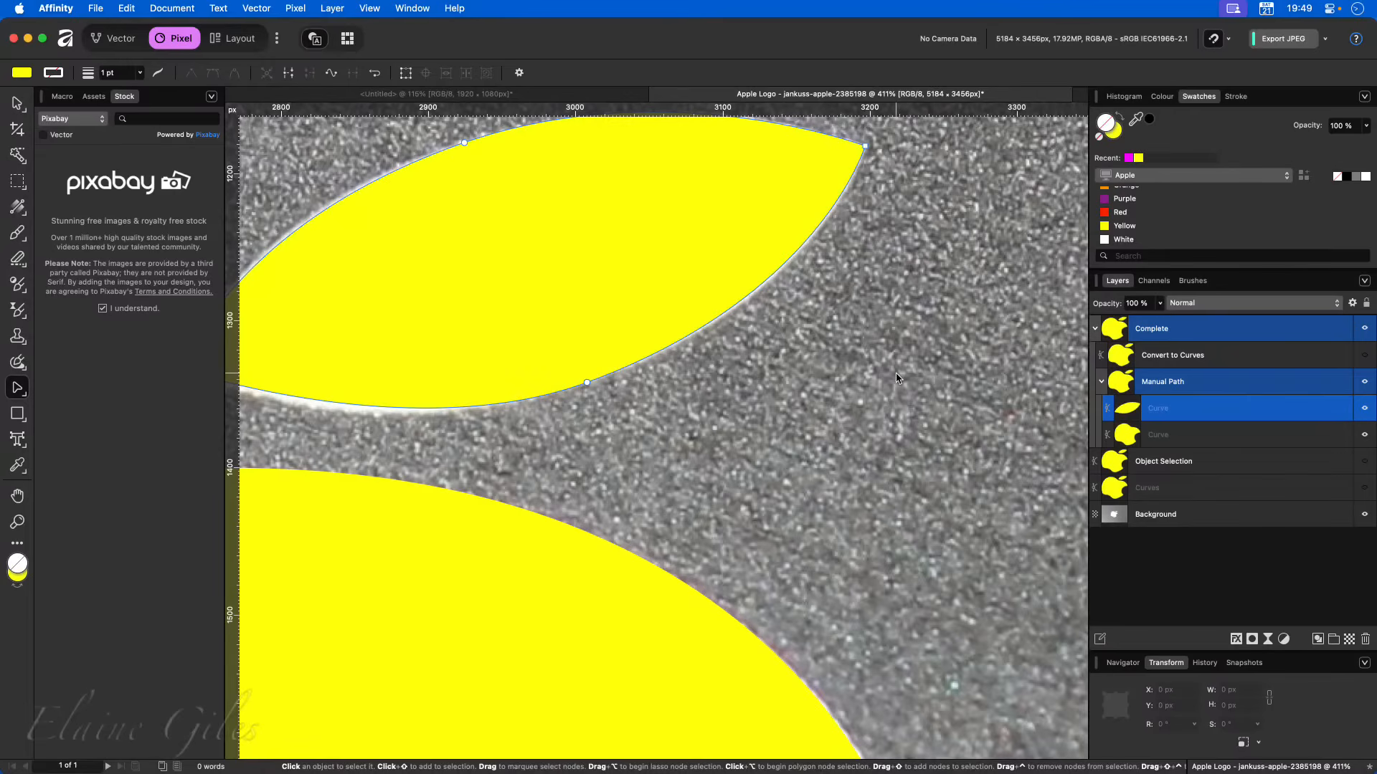
pyautogui.hscroll(-5, 819, 380)
pyautogui.scroll(-3, 820, 378)
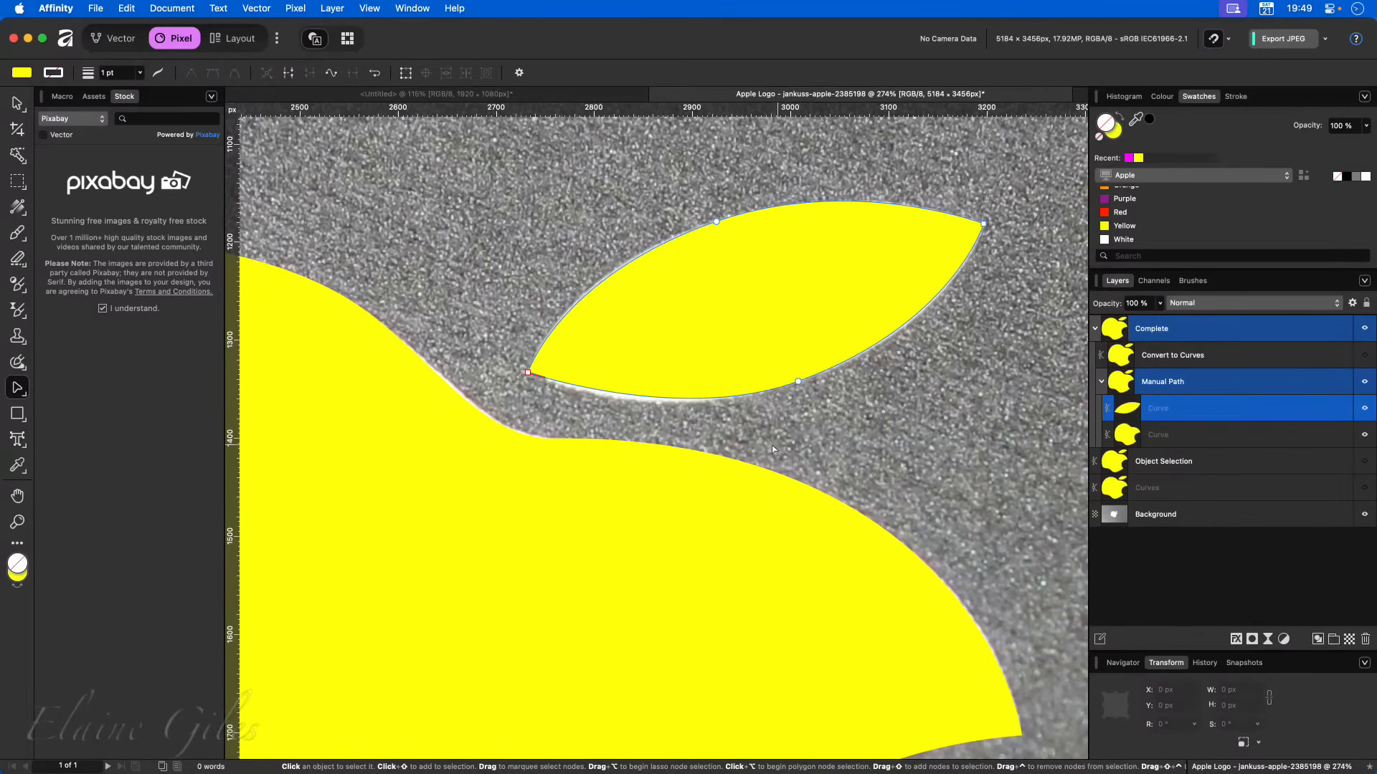
# - Check the whole Manual Path apple outline against the photo, collapse the Manual Path group and save the Apple Logo document
pyautogui.scroll(-5, 639, 554)
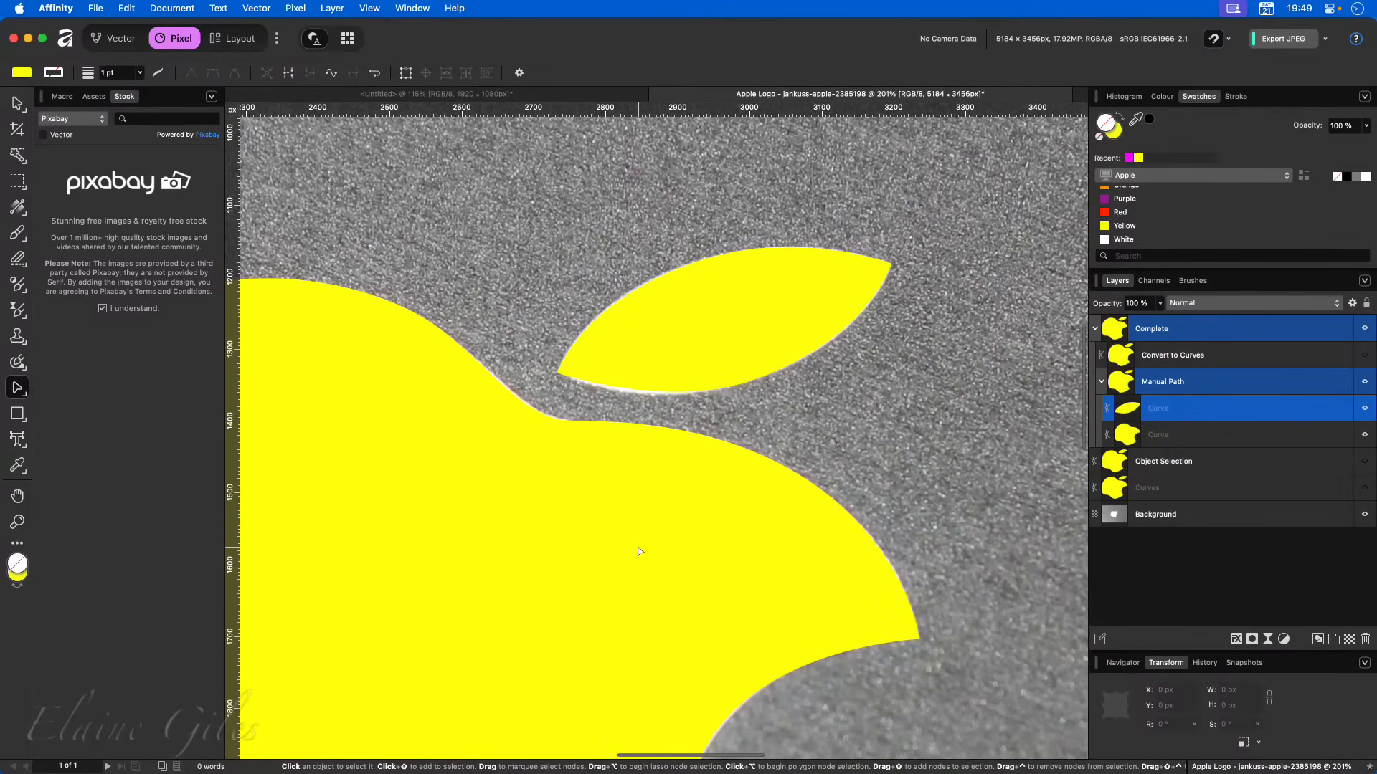
pyautogui.scroll(-3, 639, 552)
pyautogui.scroll(-3, 640, 551)
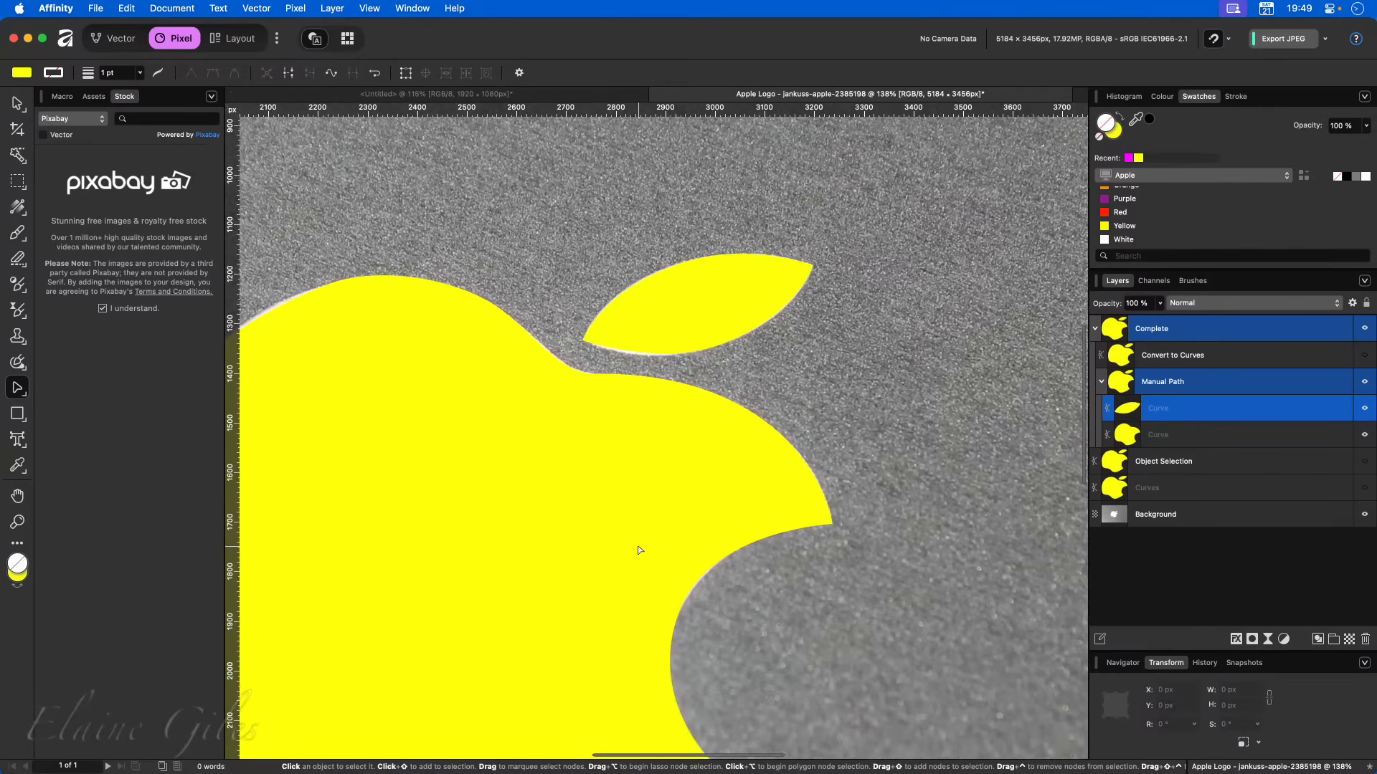
pyautogui.scroll(-3, 640, 550)
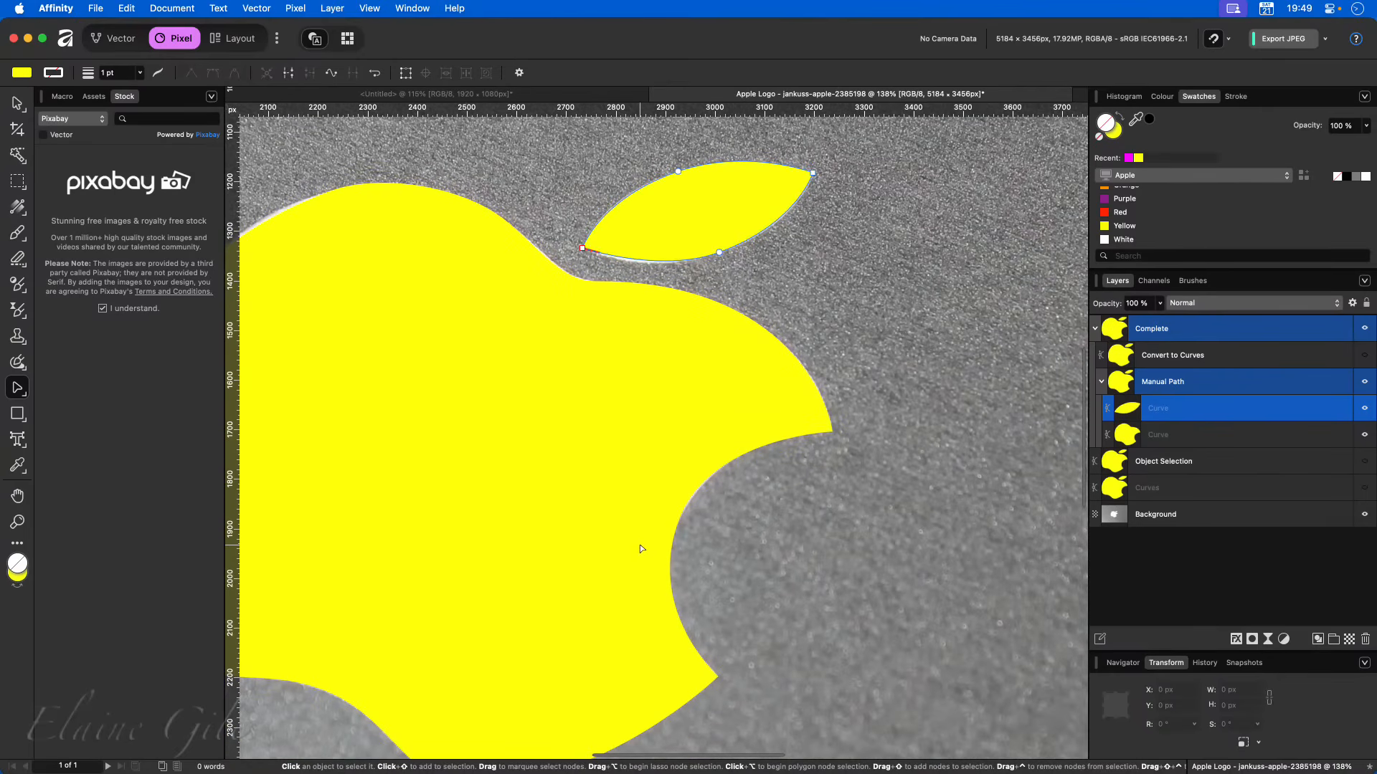
pyautogui.hscroll(-5, 639, 550)
pyautogui.scroll(-2, 641, 548)
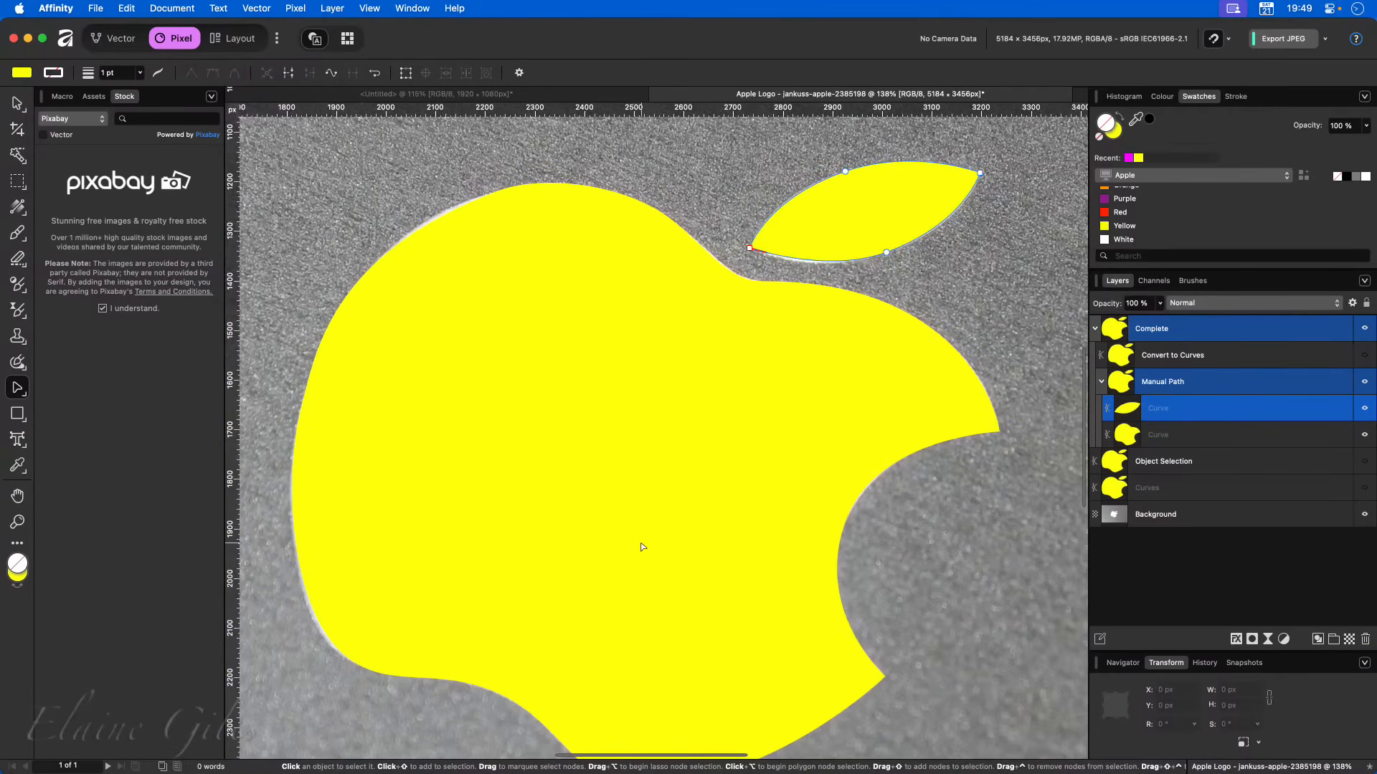
pyautogui.scroll(-2, 642, 547)
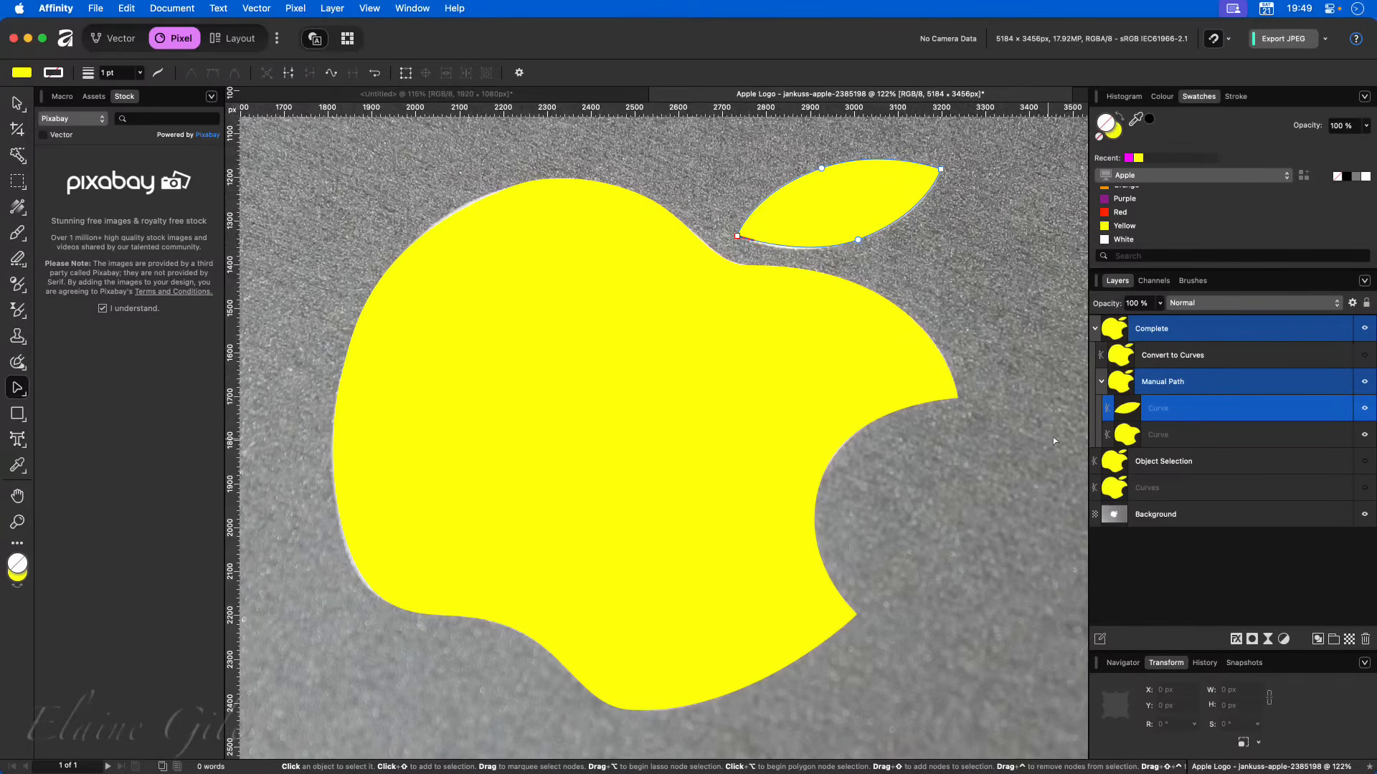
pyautogui.click(1102, 382)
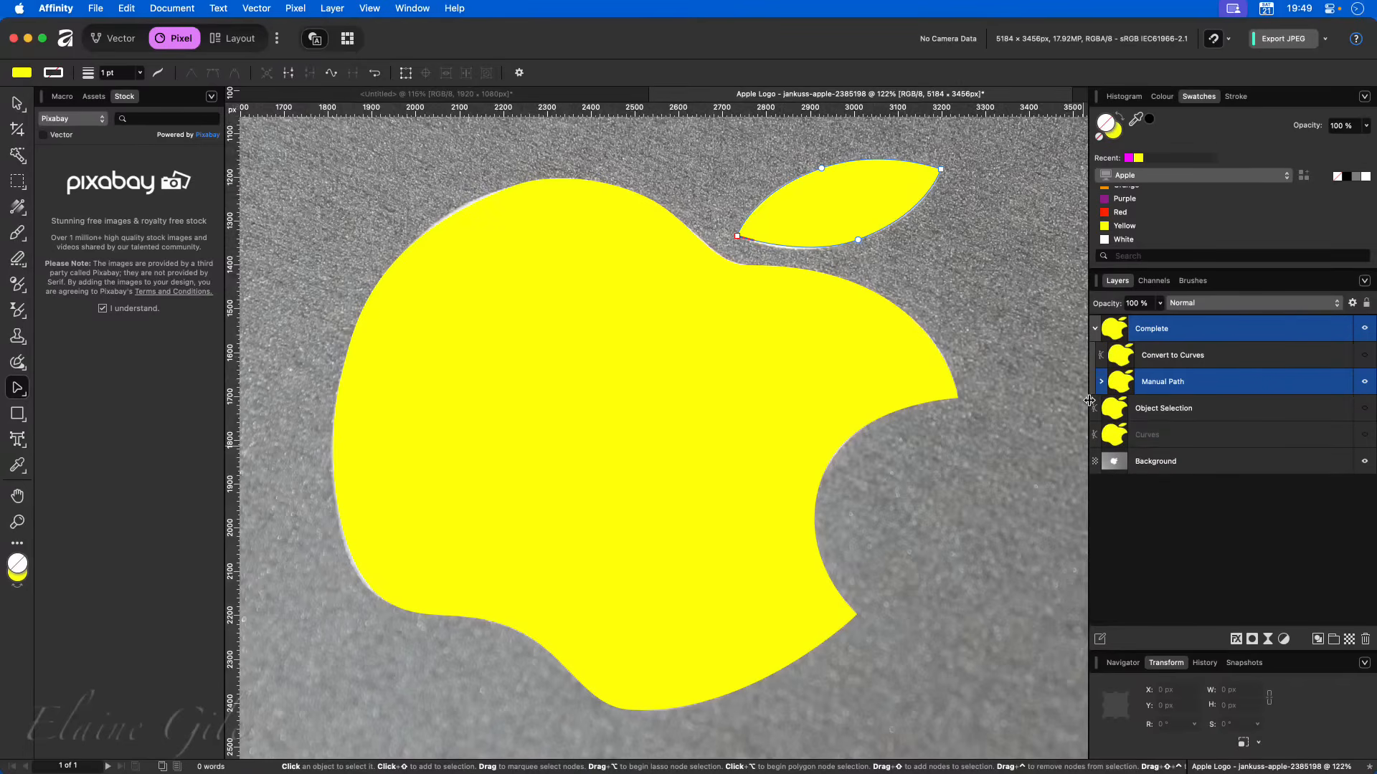
pyautogui.press('super+s')
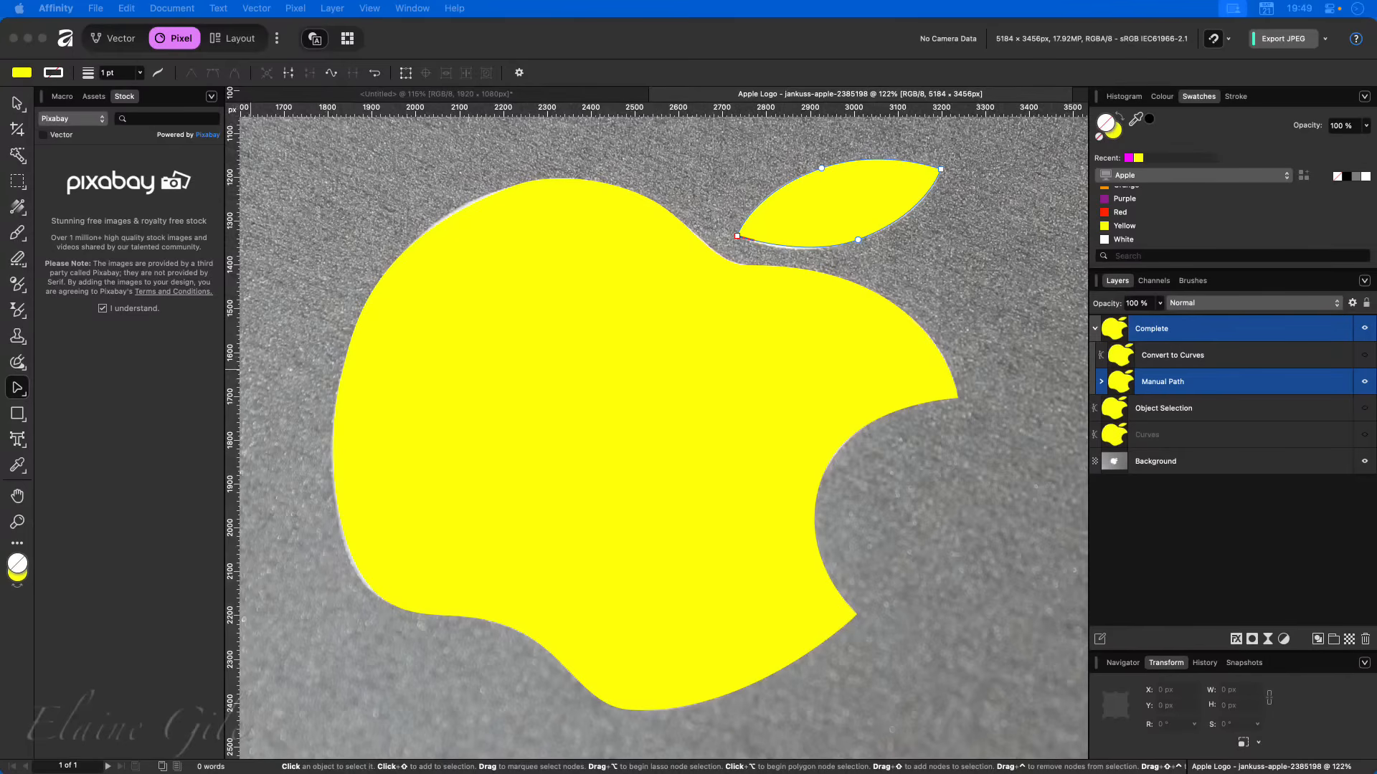
# - Open the cow photo studio_lichtfang-allgau-9668453.jpg and examine the fine fur along the top of the cow's head
pyautogui.moveTo(0, 375); pyautogui.dragTo(725, 108)
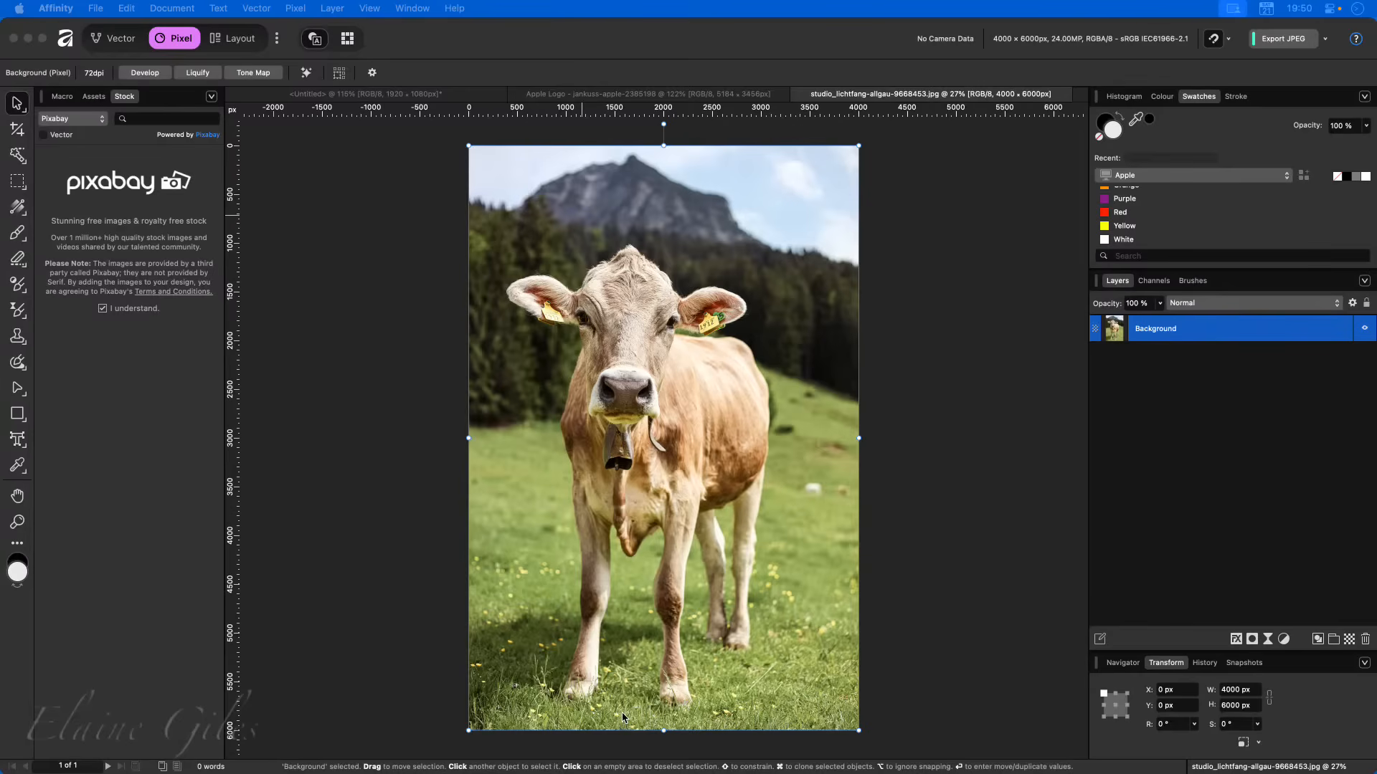
pyautogui.scroll(5, 612, 259)
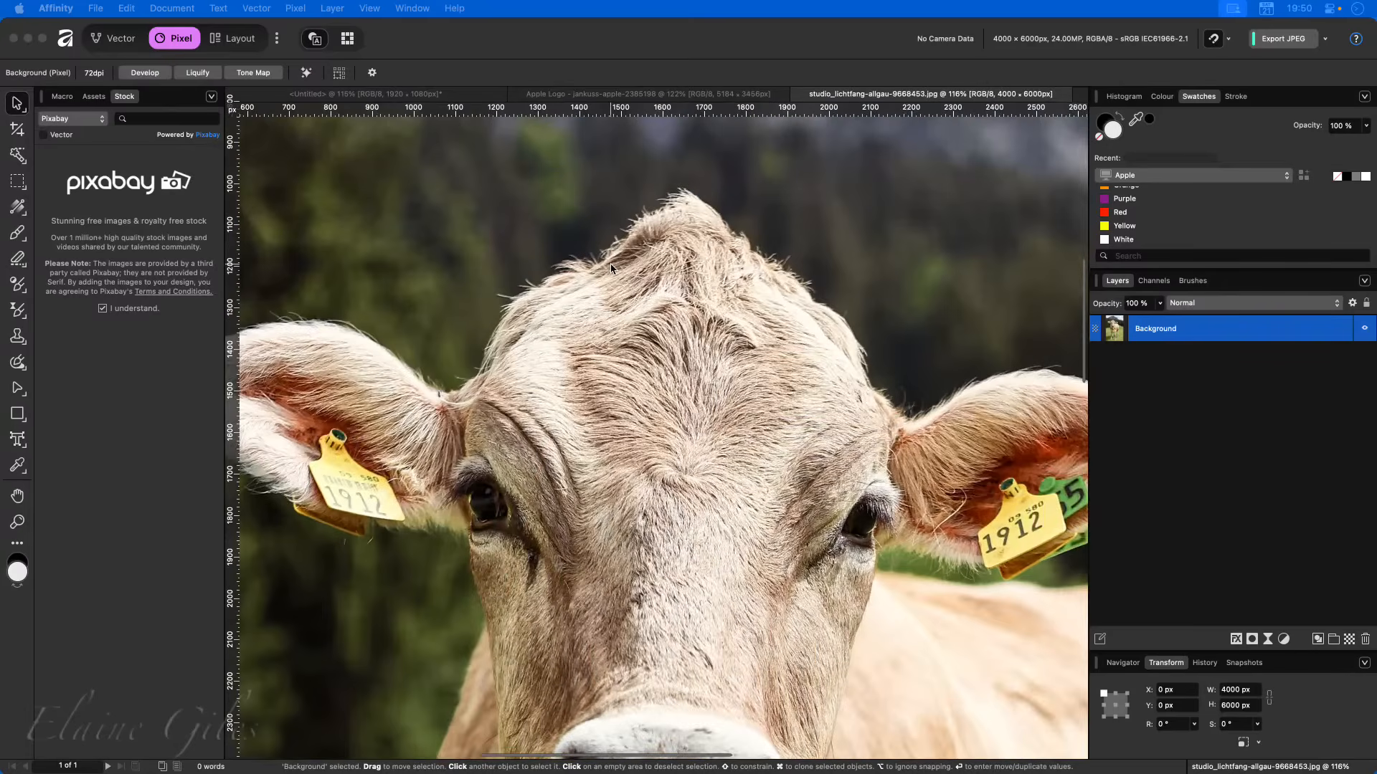
pyautogui.scroll(3, 610, 266)
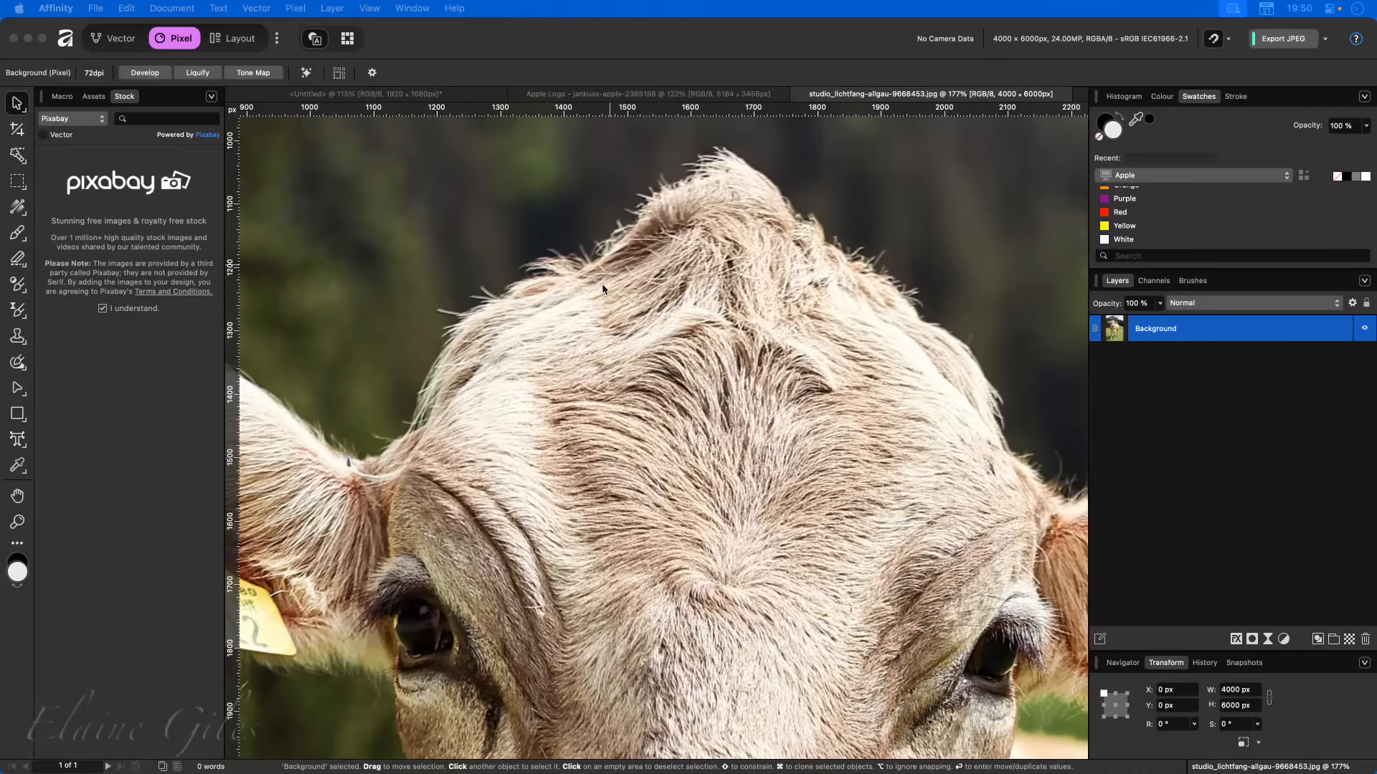
pyautogui.scroll(-5, 626, 324)
pyautogui.scroll(-2, 626, 322)
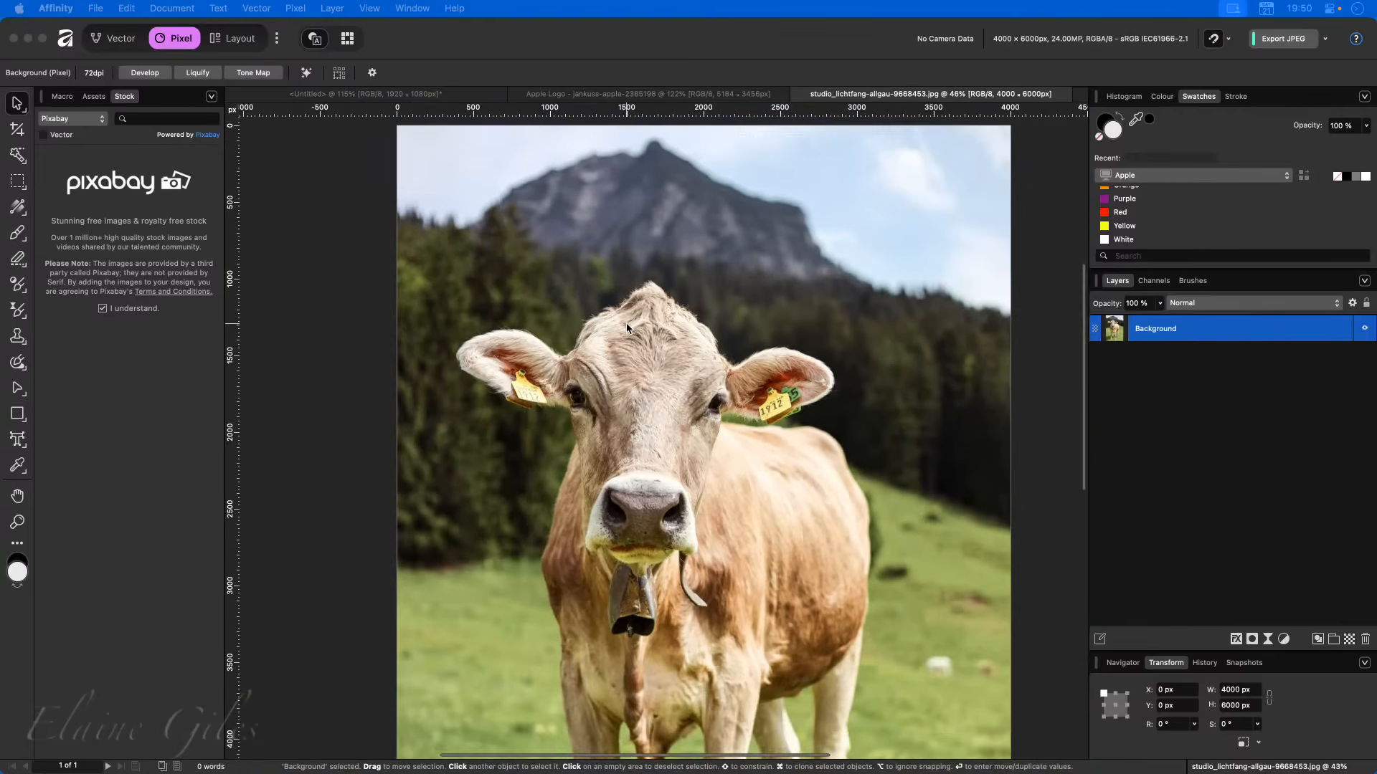
pyautogui.scroll(-2, 626, 329)
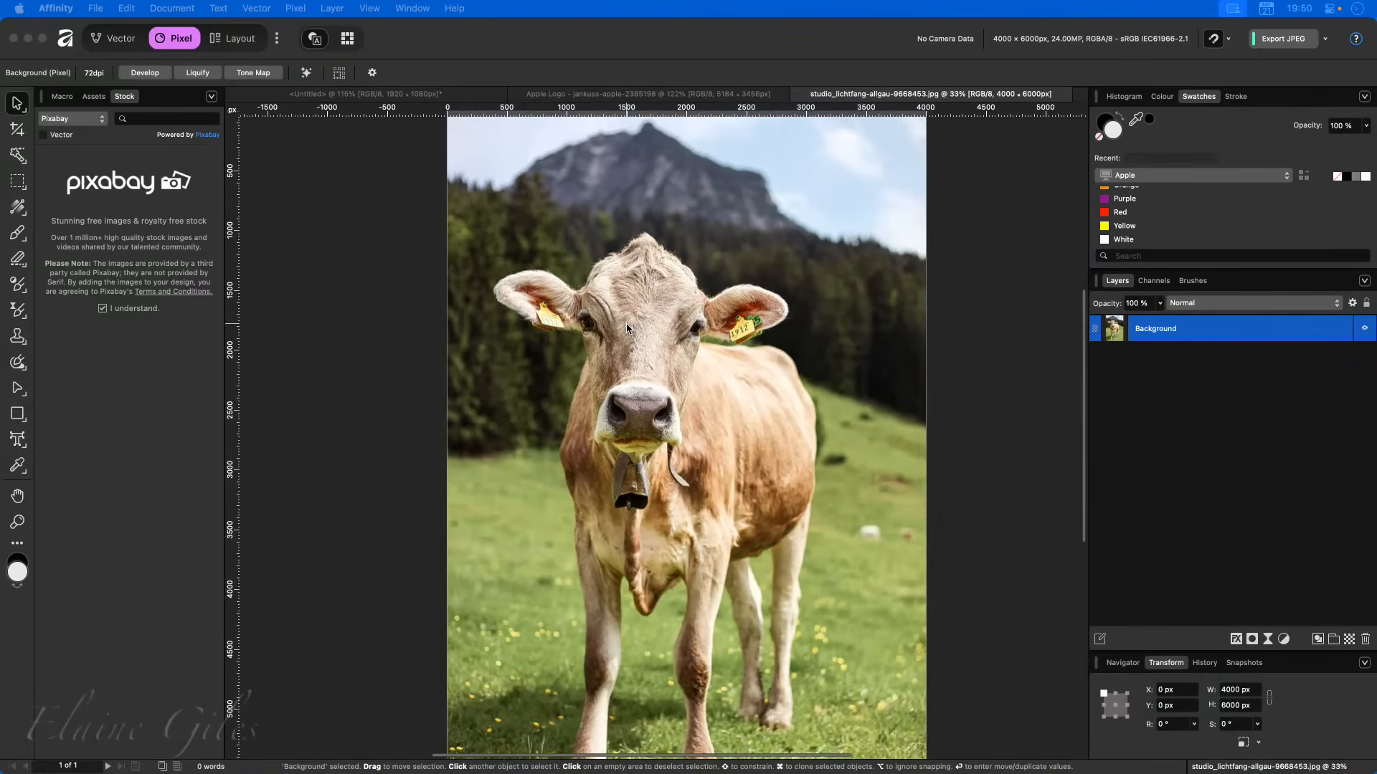
pyautogui.scroll(-2, 626, 329)
pyautogui.scroll(-1, 626, 328)
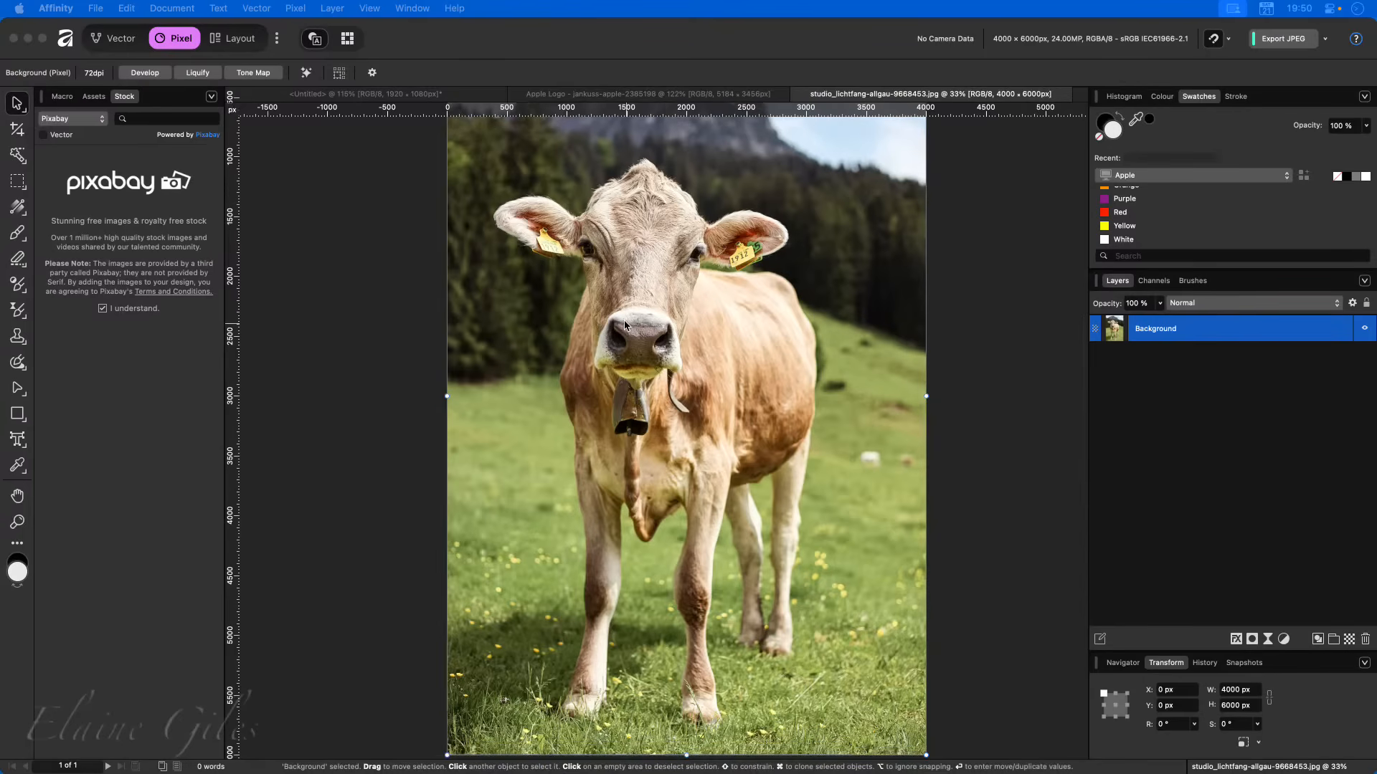
# - Try to select the cow with Flood Select at 17% tolerance, add more areas at 4%, and clear the selection
pyautogui.click(17, 155)
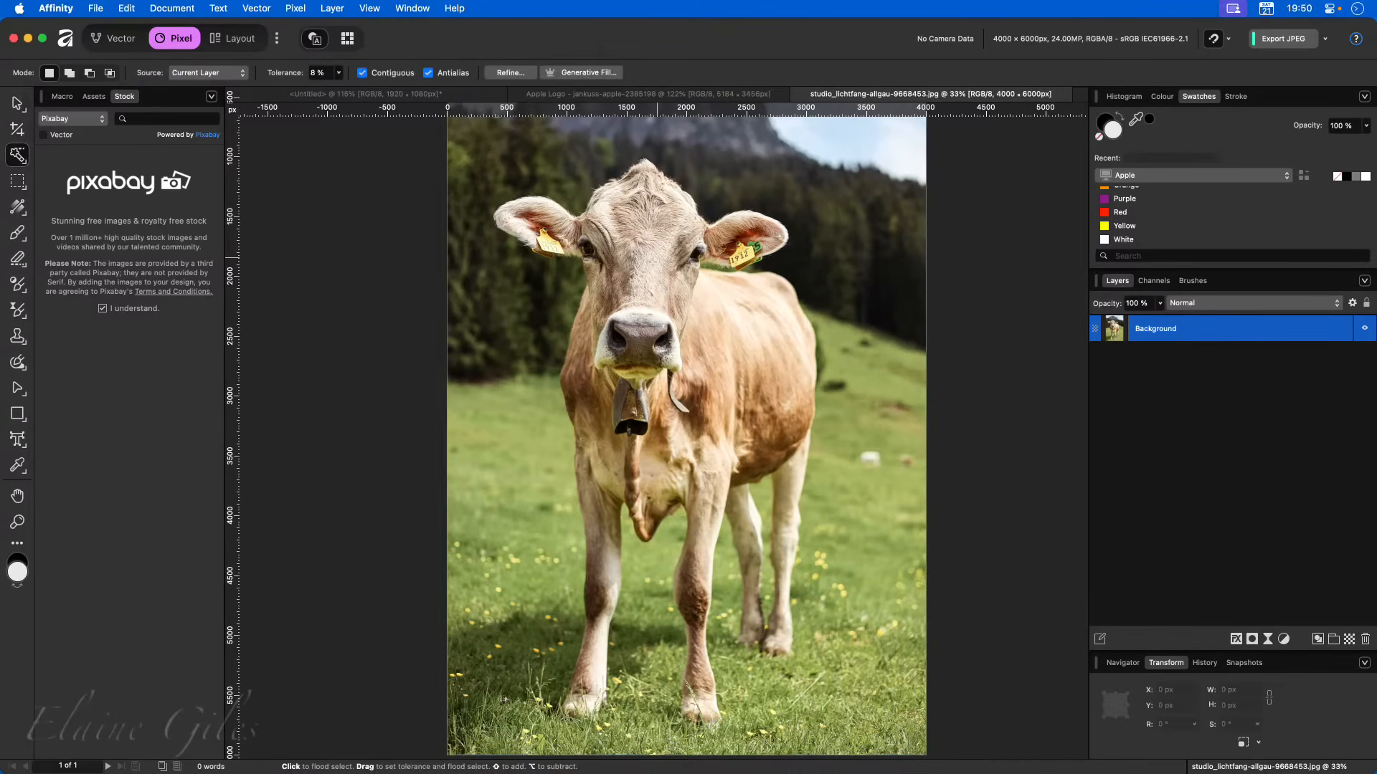
pyautogui.moveTo(651, 262); pyautogui.dragTo(666, 344)
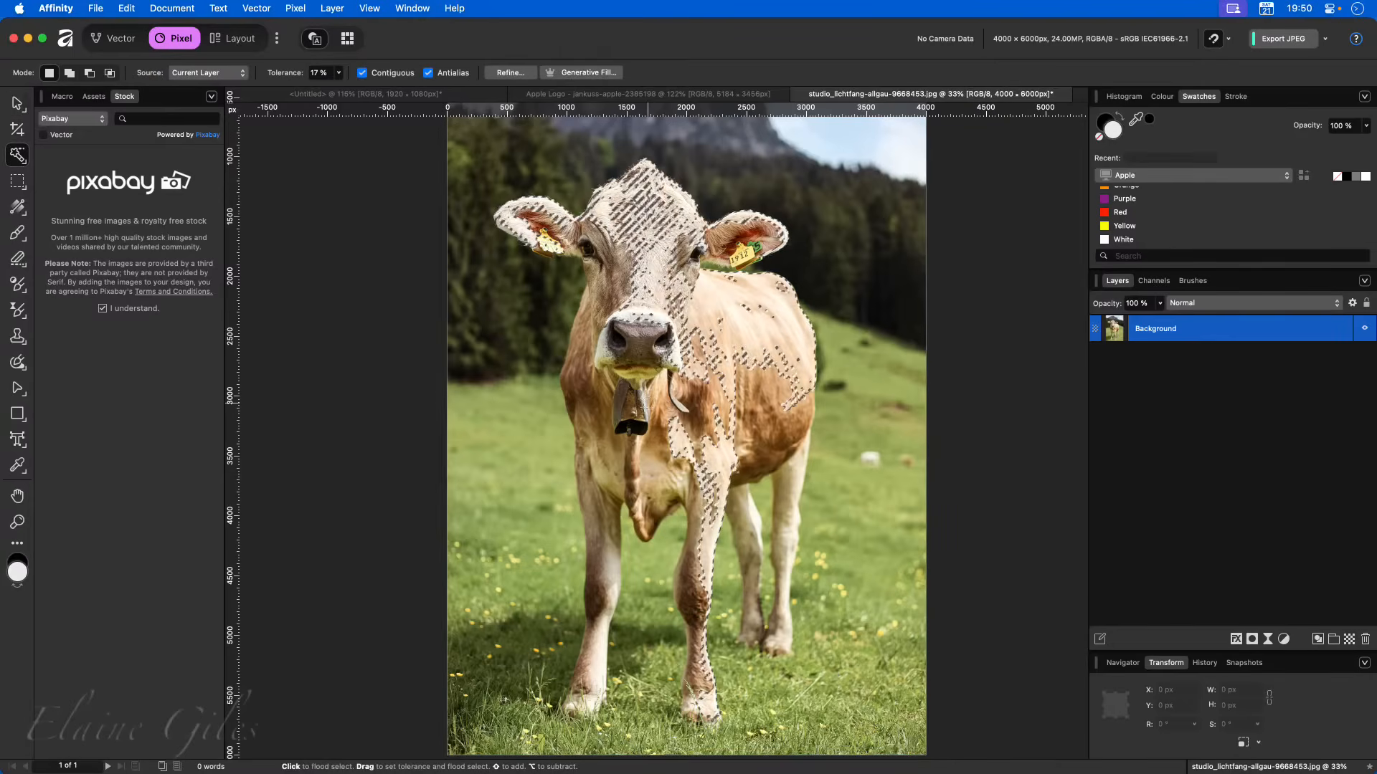
pyautogui.click(69, 72)
pyautogui.moveTo(794, 375); pyautogui.dragTo(914, 484)
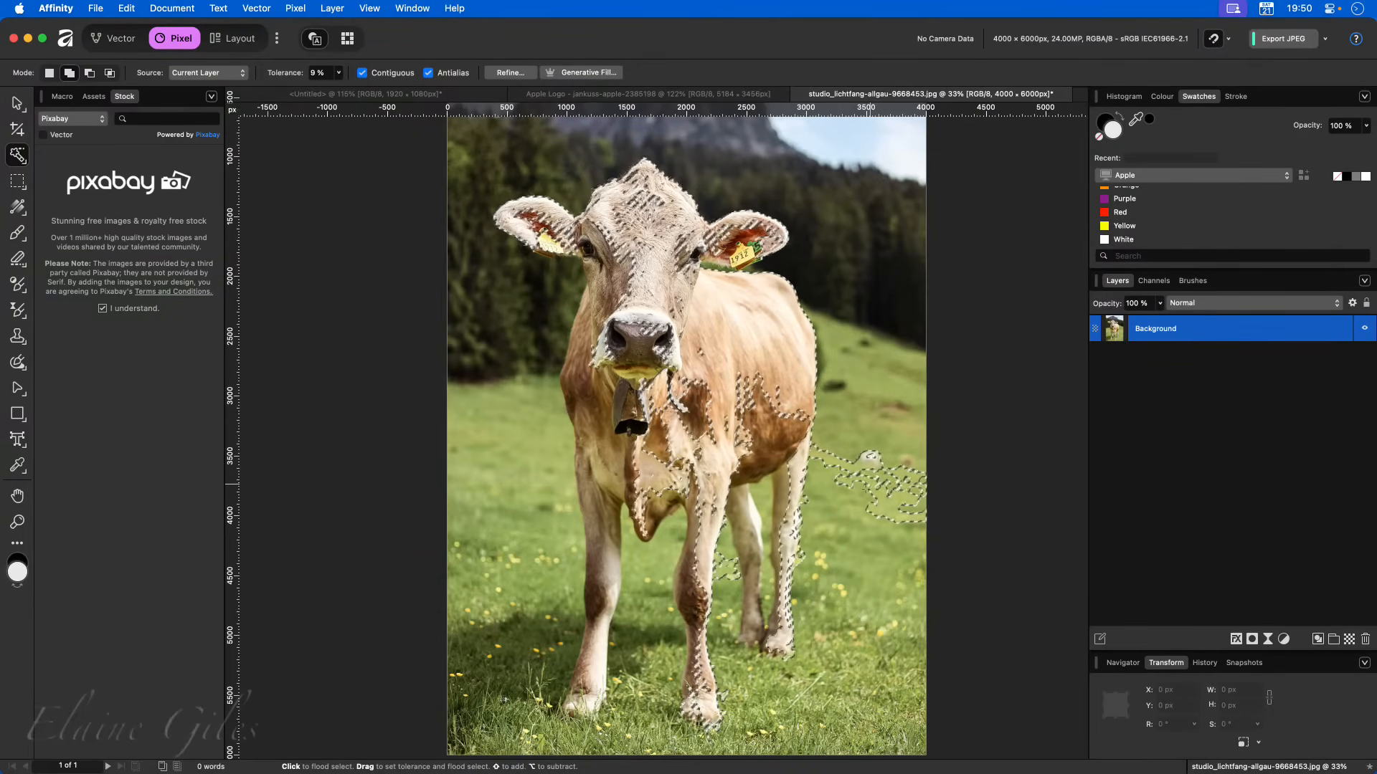
pyautogui.moveTo(864, 513); pyautogui.dragTo(871, 459)
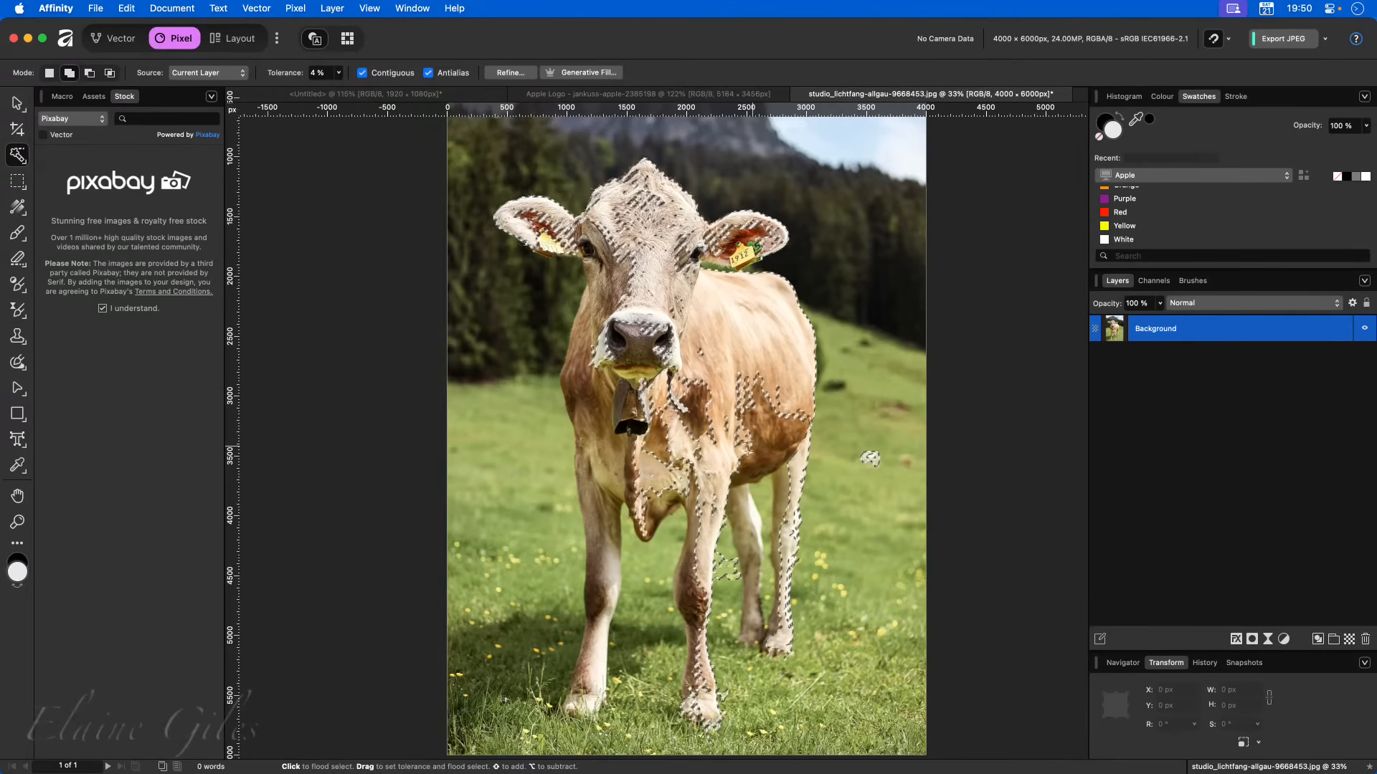
pyautogui.press('super+d')
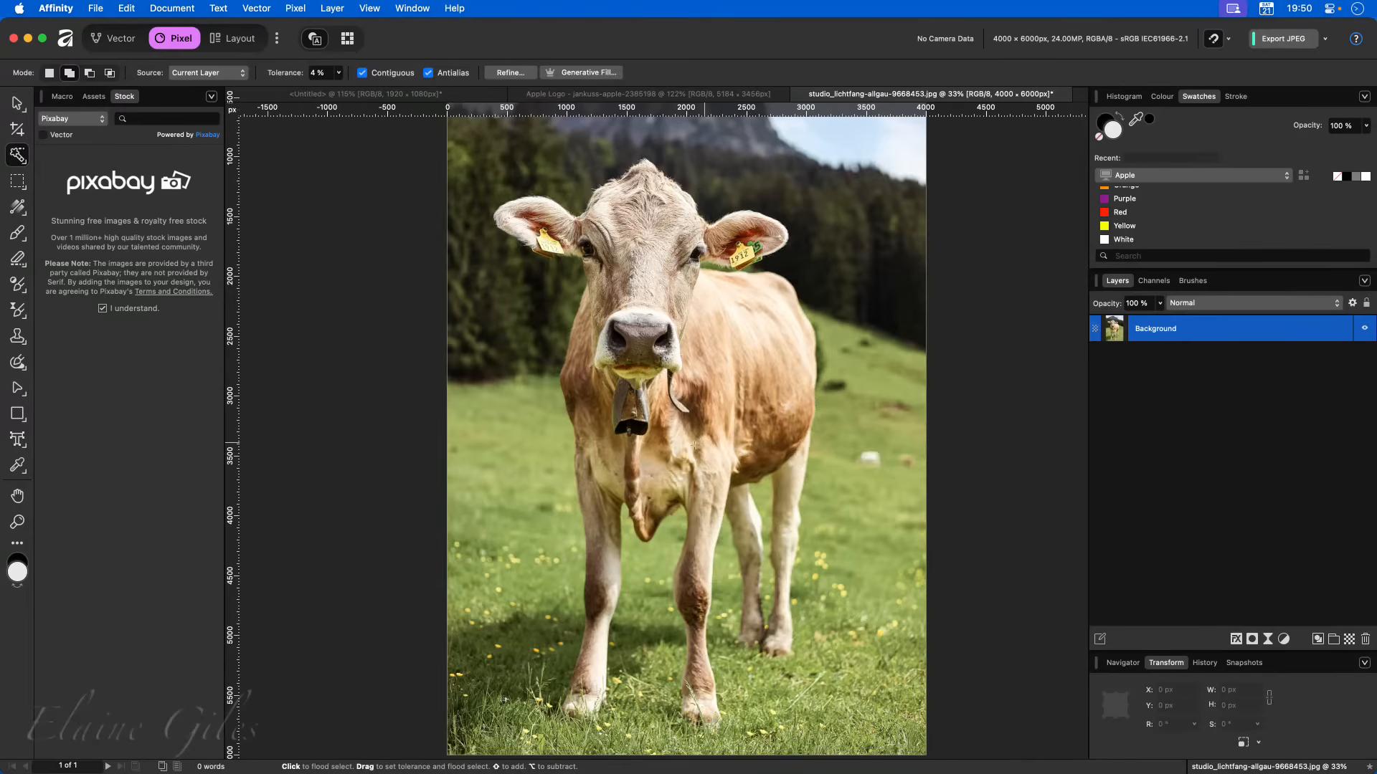
# - Select the whole cow with the Object Selection tool
pyautogui.moveTo(19, 161); pyautogui.dragTo(86, 149)
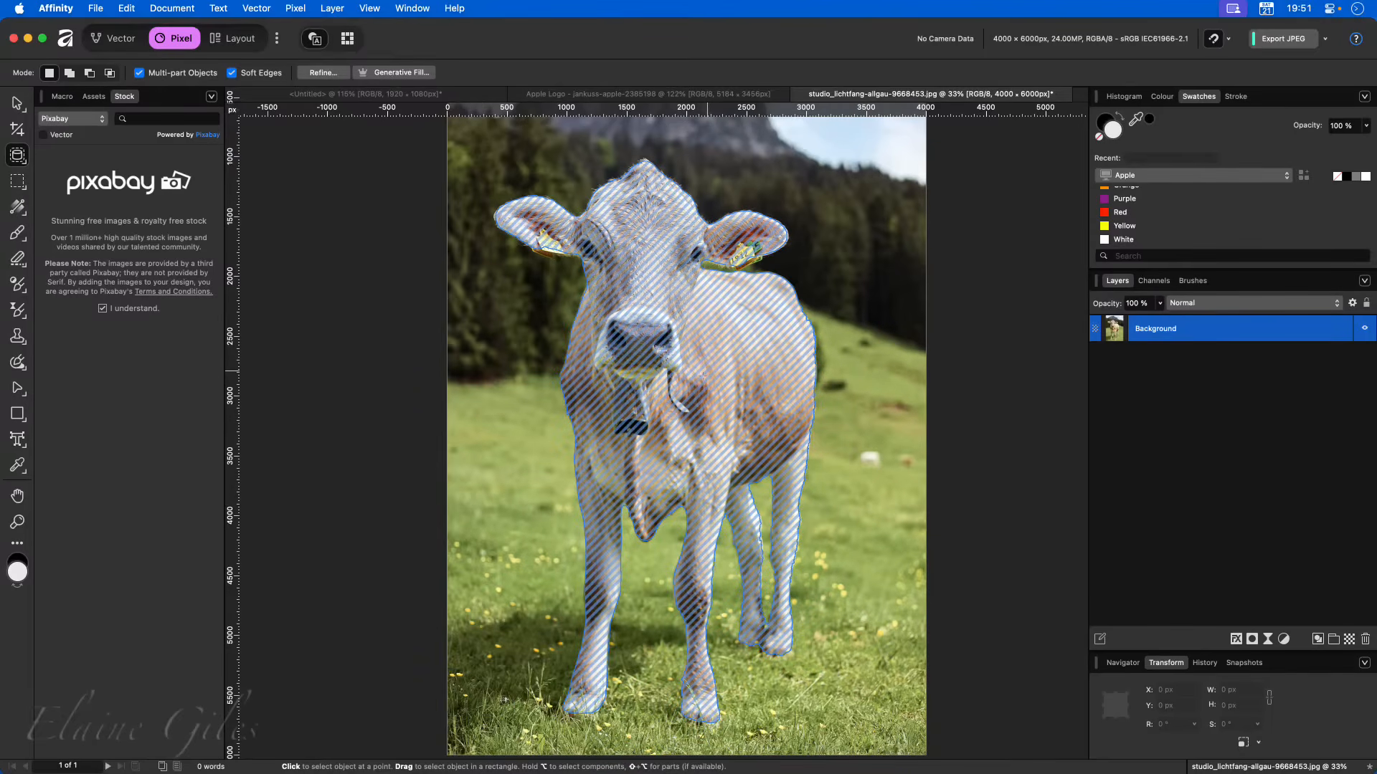
pyautogui.click(707, 370)
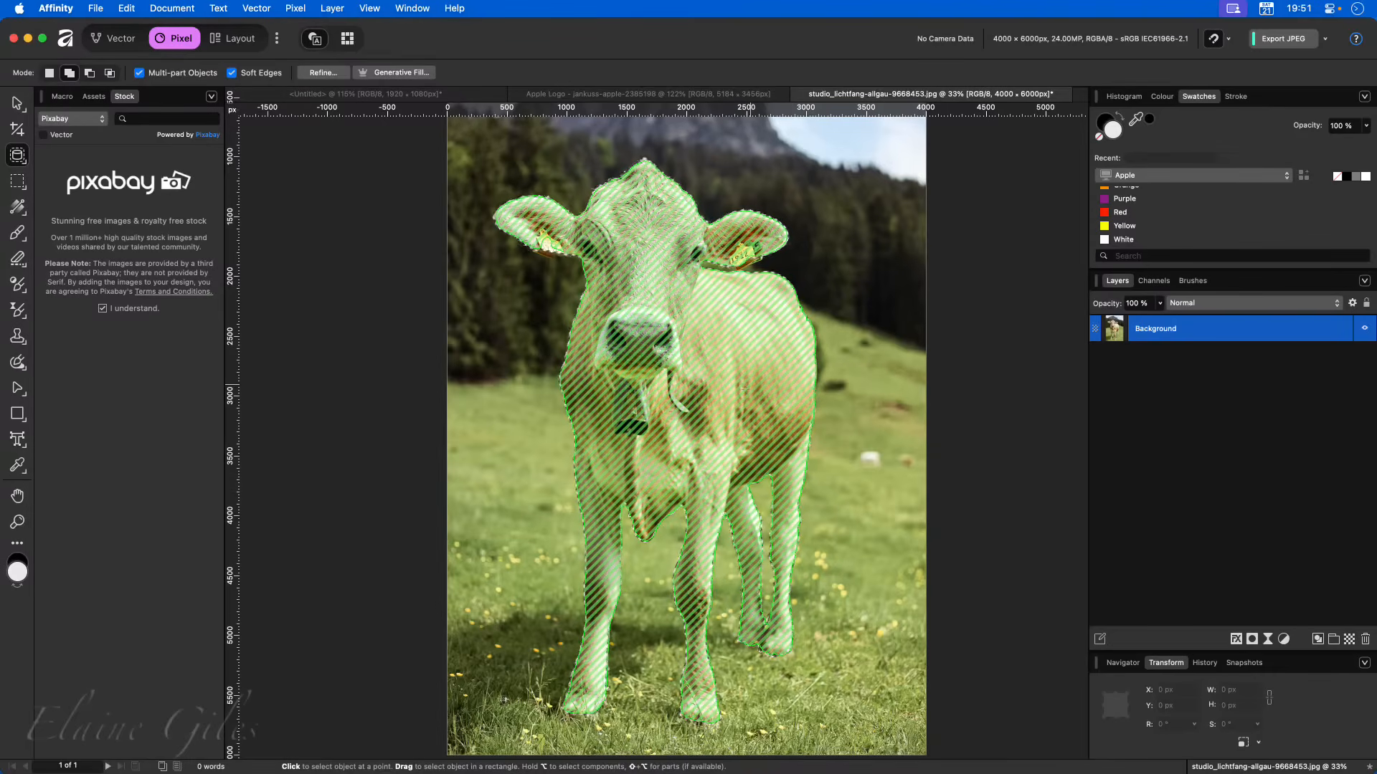
pyautogui.press('super+d')
# - Add the missing brown and green rear ear tags, hanging just above the cow's back, to the object selection
pyautogui.scroll(5, 556, 257)
pyautogui.scroll(12, 546, 263)
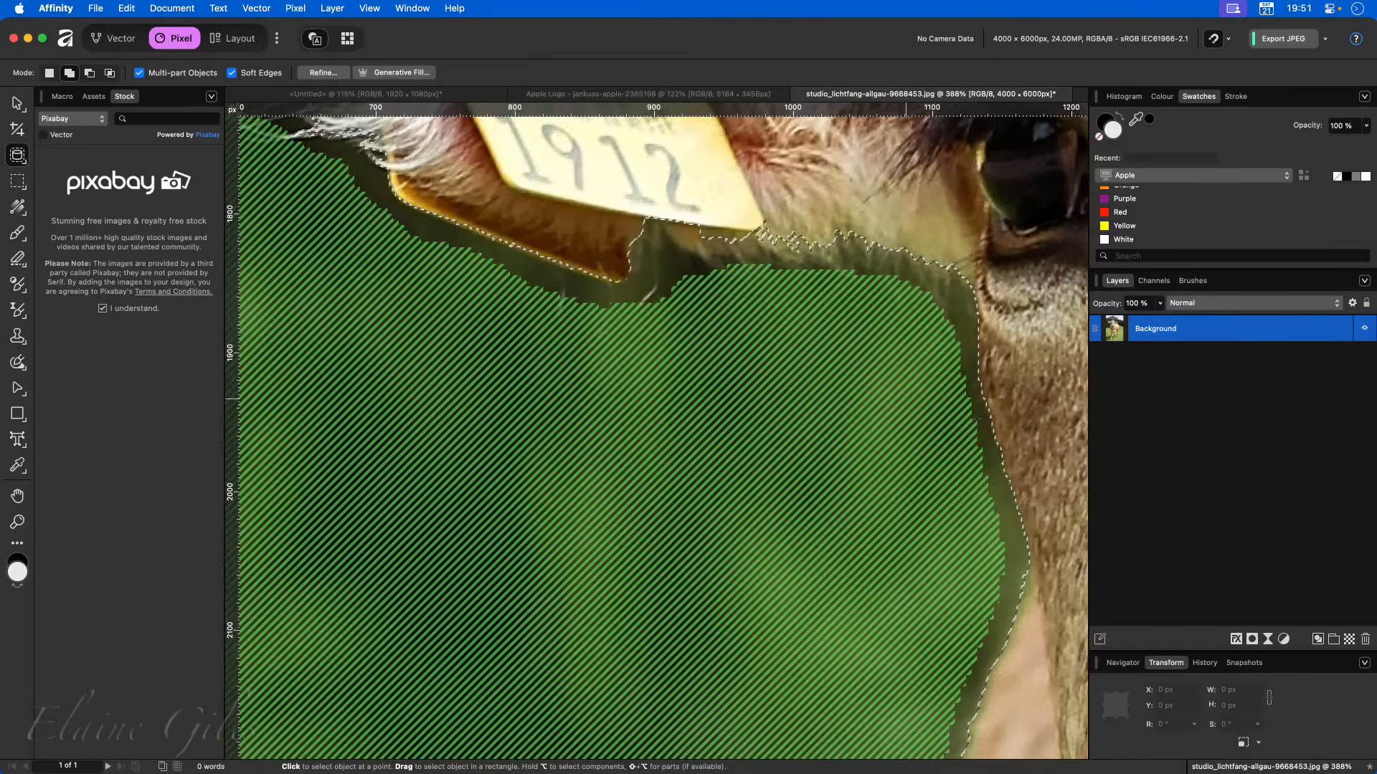
pyautogui.hscroll(15, 1057, 431)
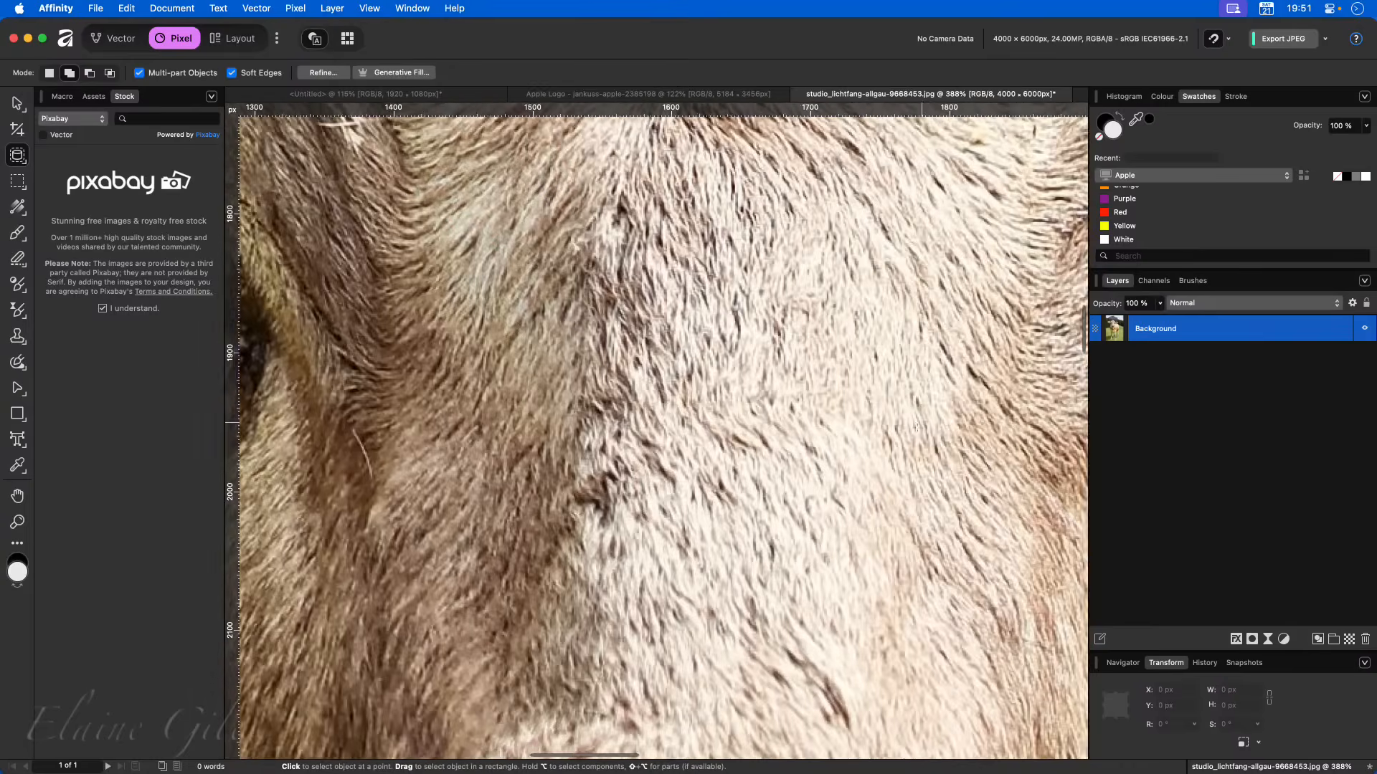
pyautogui.hscroll(6, 679, 314)
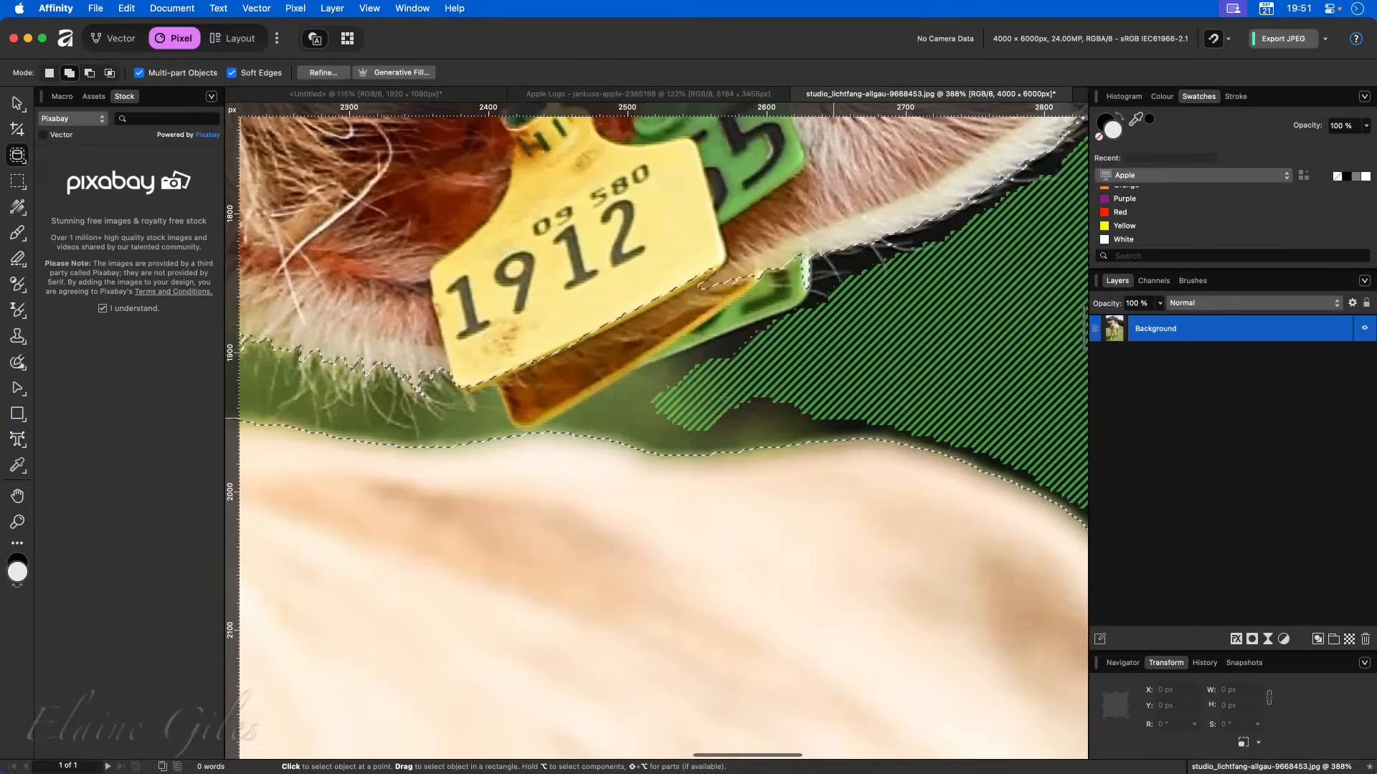
pyautogui.click(679, 314)
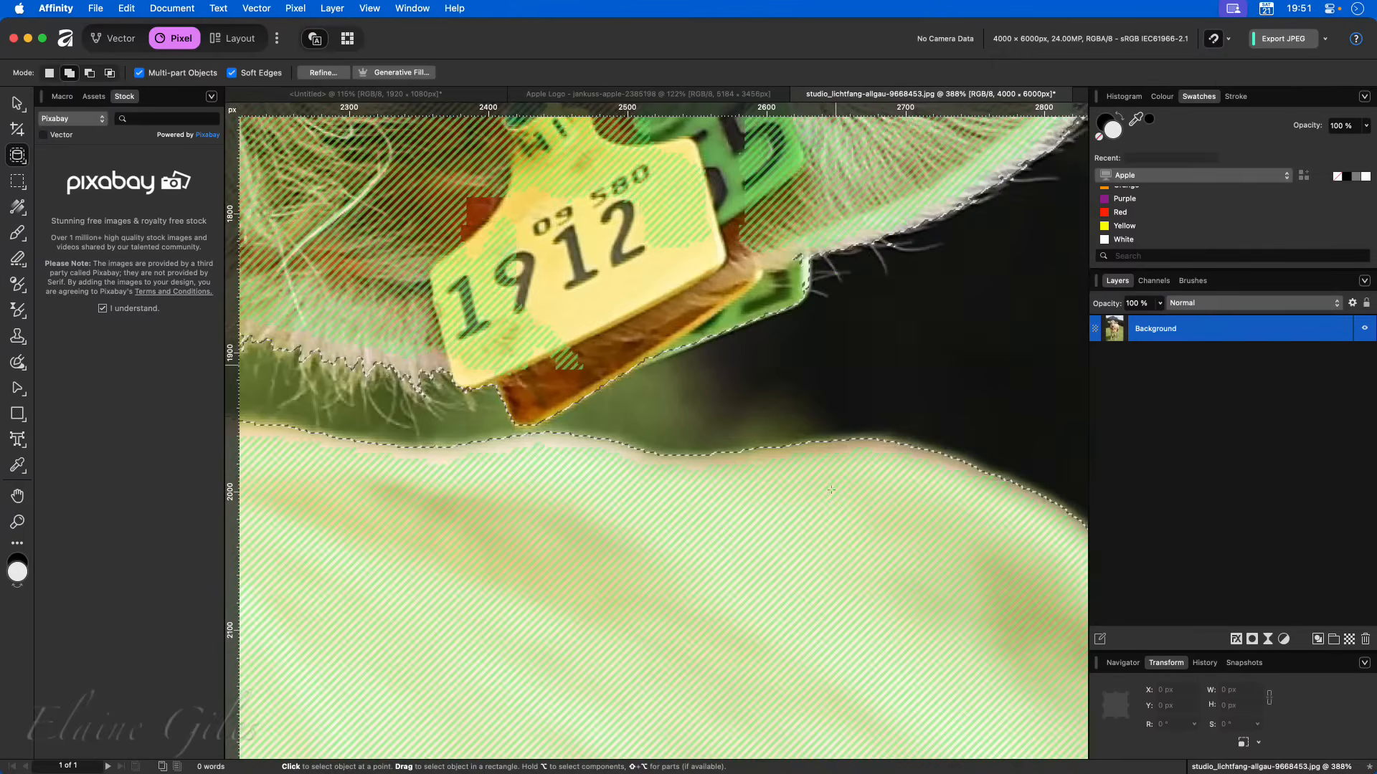
# - Inspect the selection edge along the fine hairs on top of the cow's head
pyautogui.scroll(-6, 830, 492)
pyautogui.scroll(-5, 830, 492)
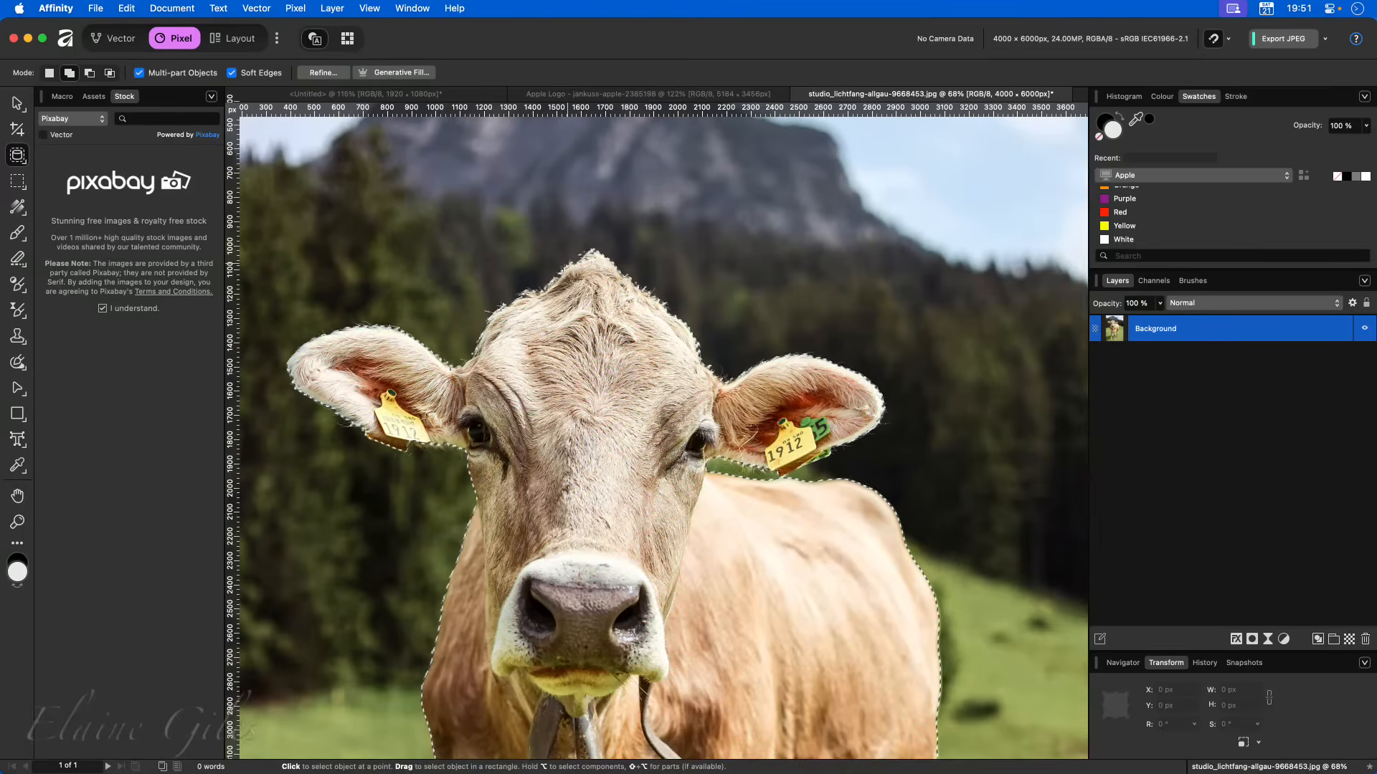
pyautogui.scroll(10, 567, 267)
pyautogui.scroll(2, 565, 275)
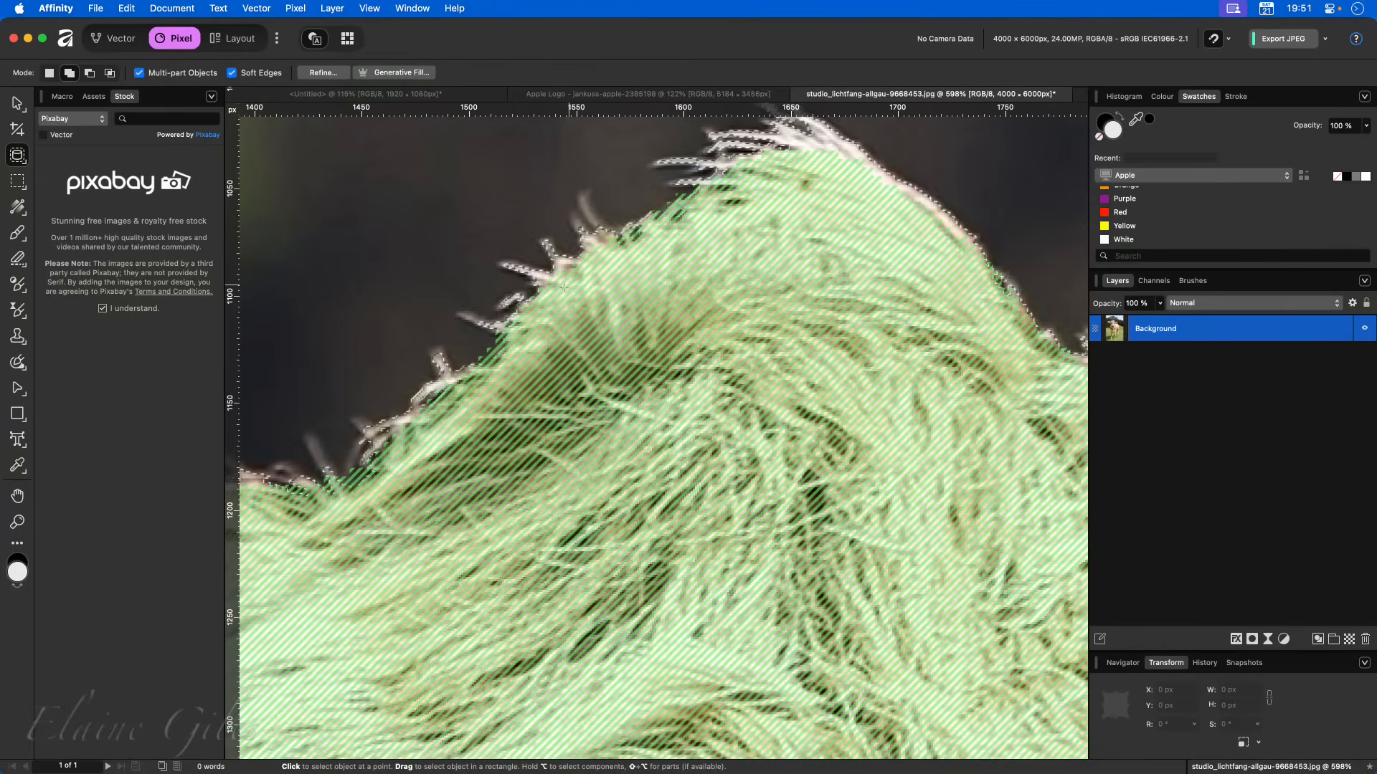
pyautogui.scroll(-10, 681, 405)
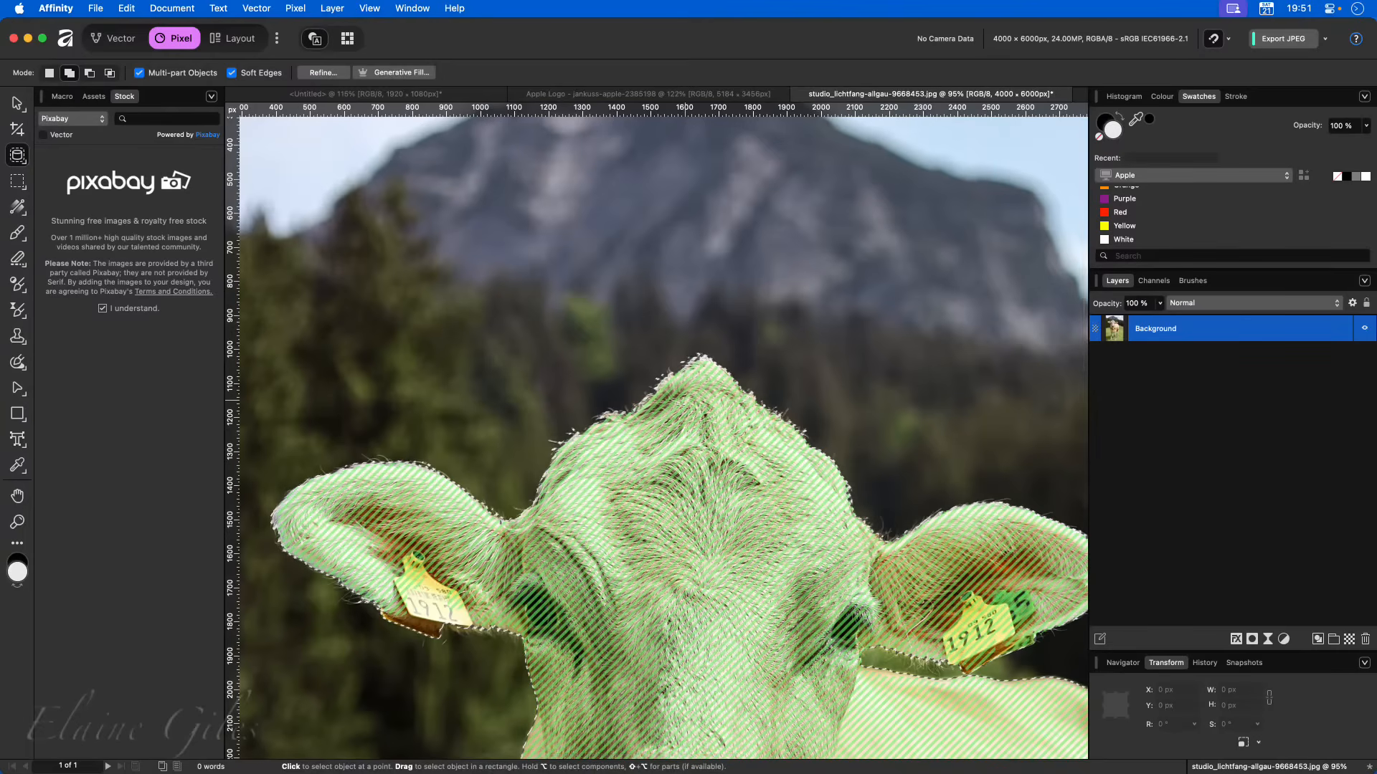
# - Convert the pixel selection around the cow into a vector curve
pyautogui.press('super+0')
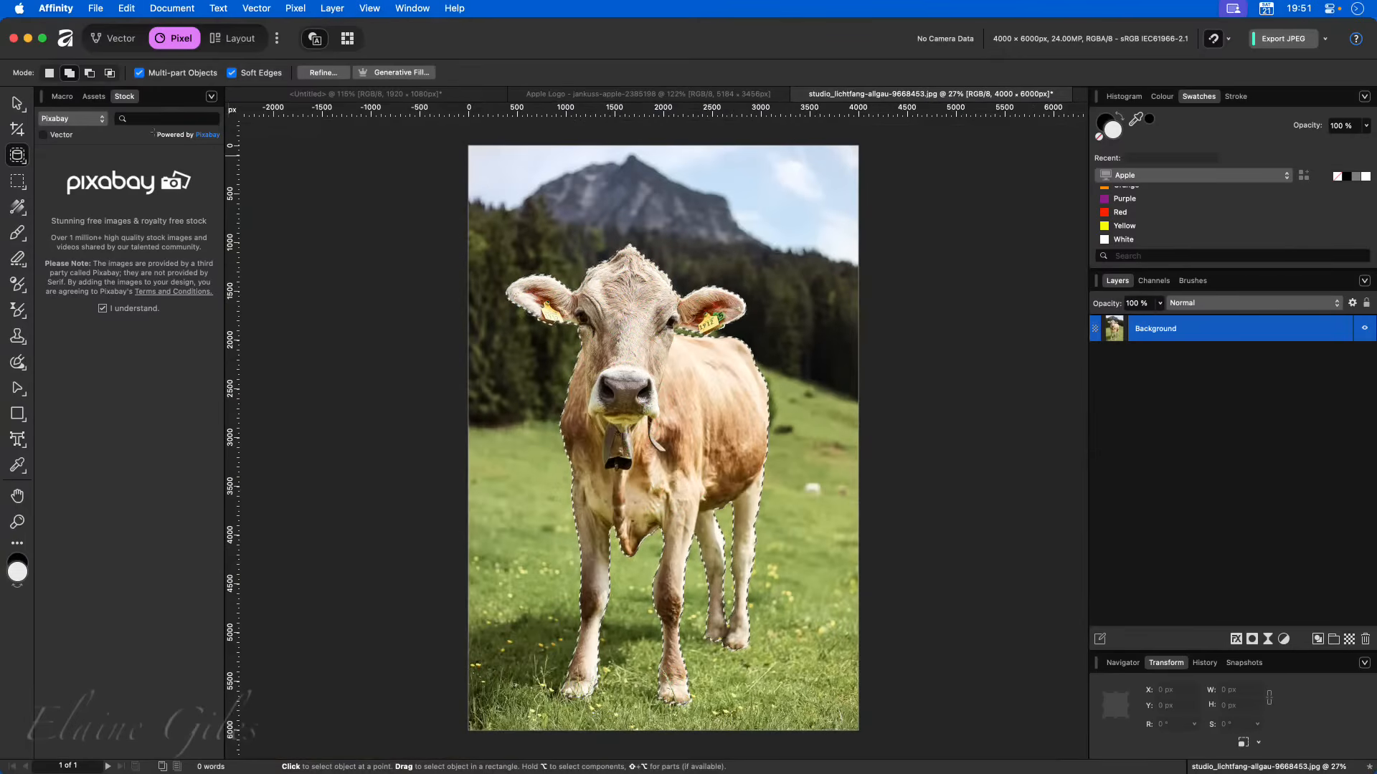
pyautogui.press('v')
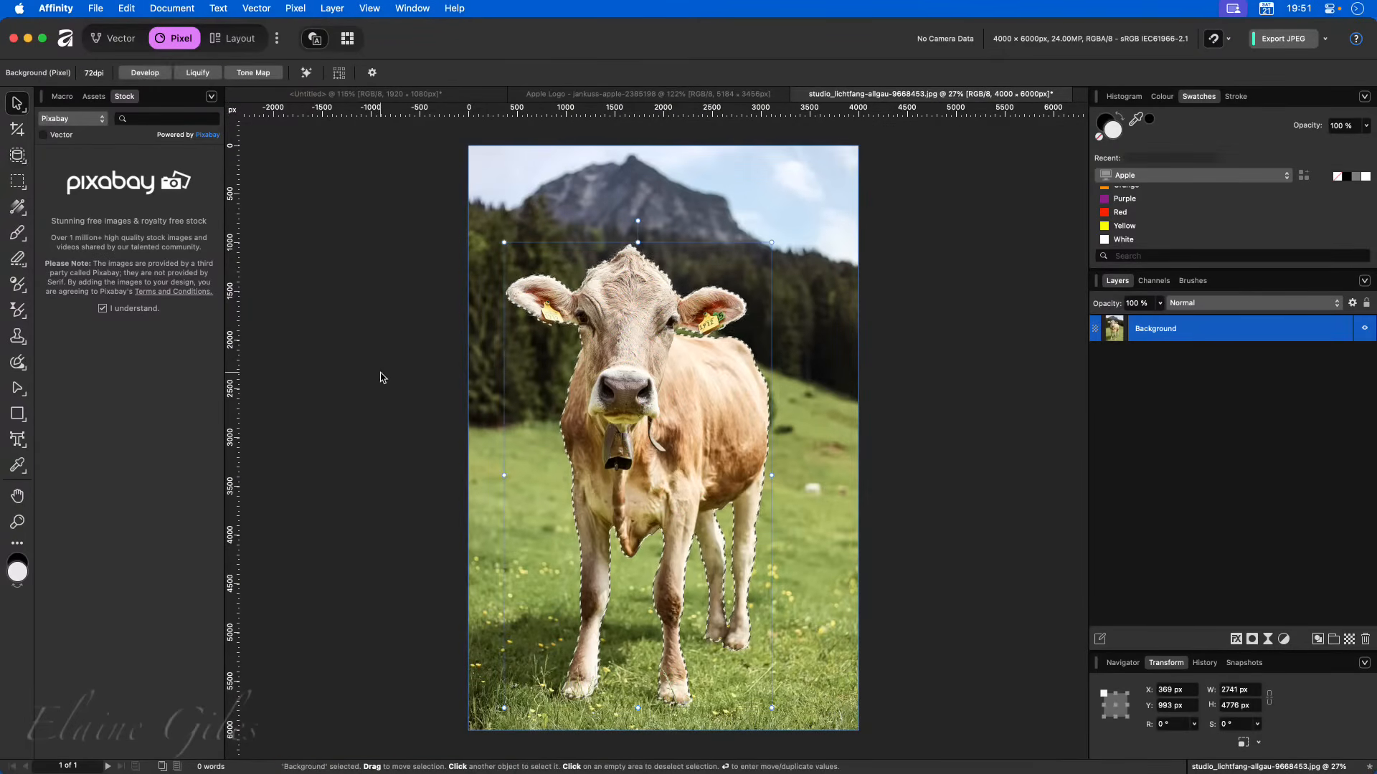
pyautogui.click(256, 8)
pyautogui.click(351, 342)
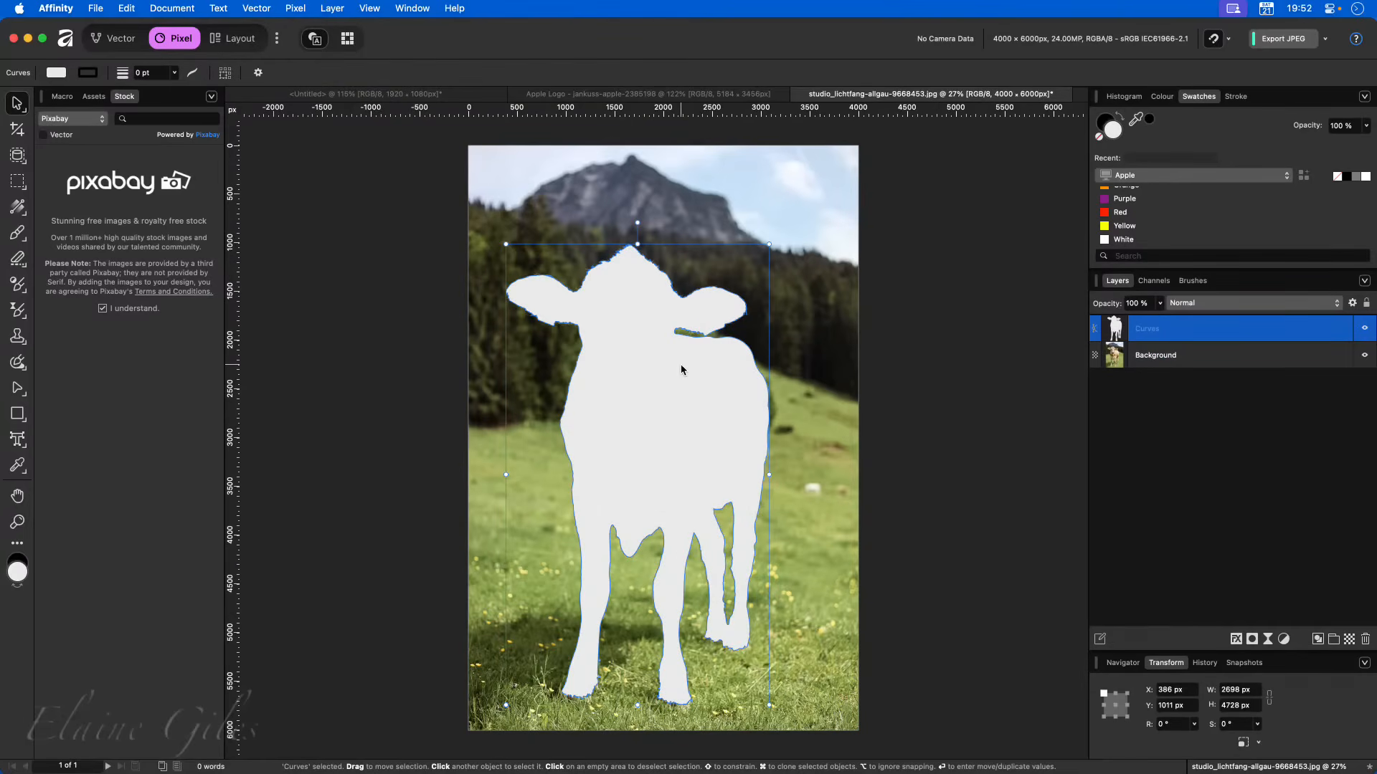
# - Hide the Background layer and fill the cow-shaped curve with Red from the Apple palette
pyautogui.scroll(10, 614, 247)
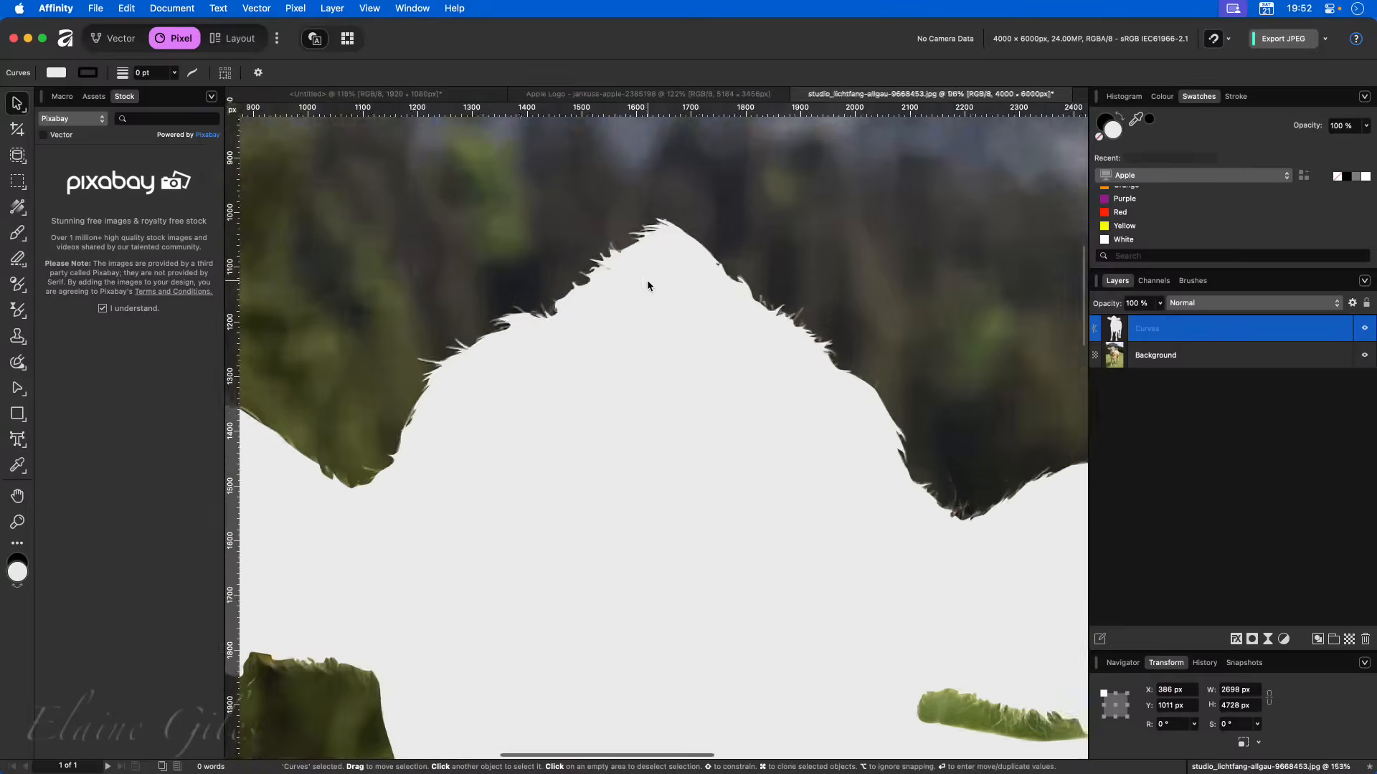
pyautogui.scroll(2, 618, 273)
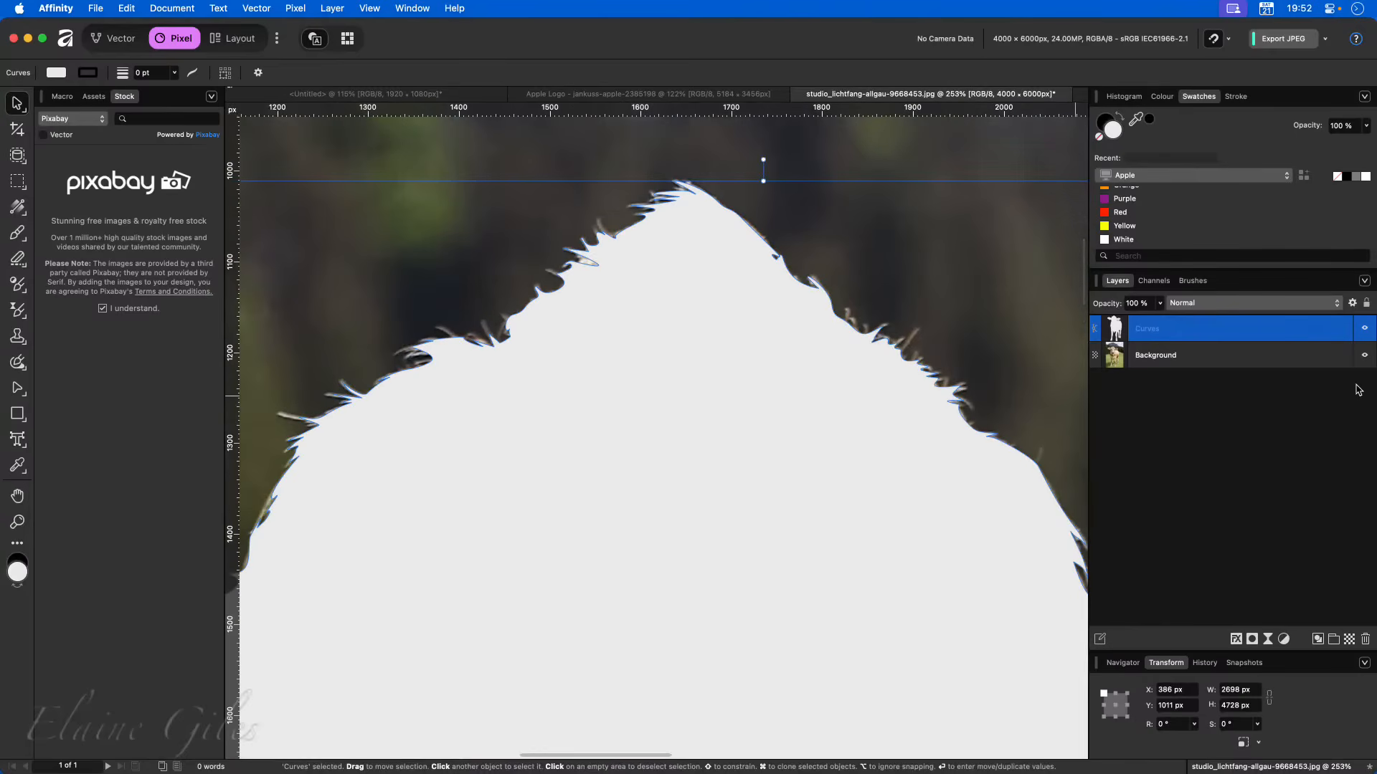
pyautogui.click(1366, 355)
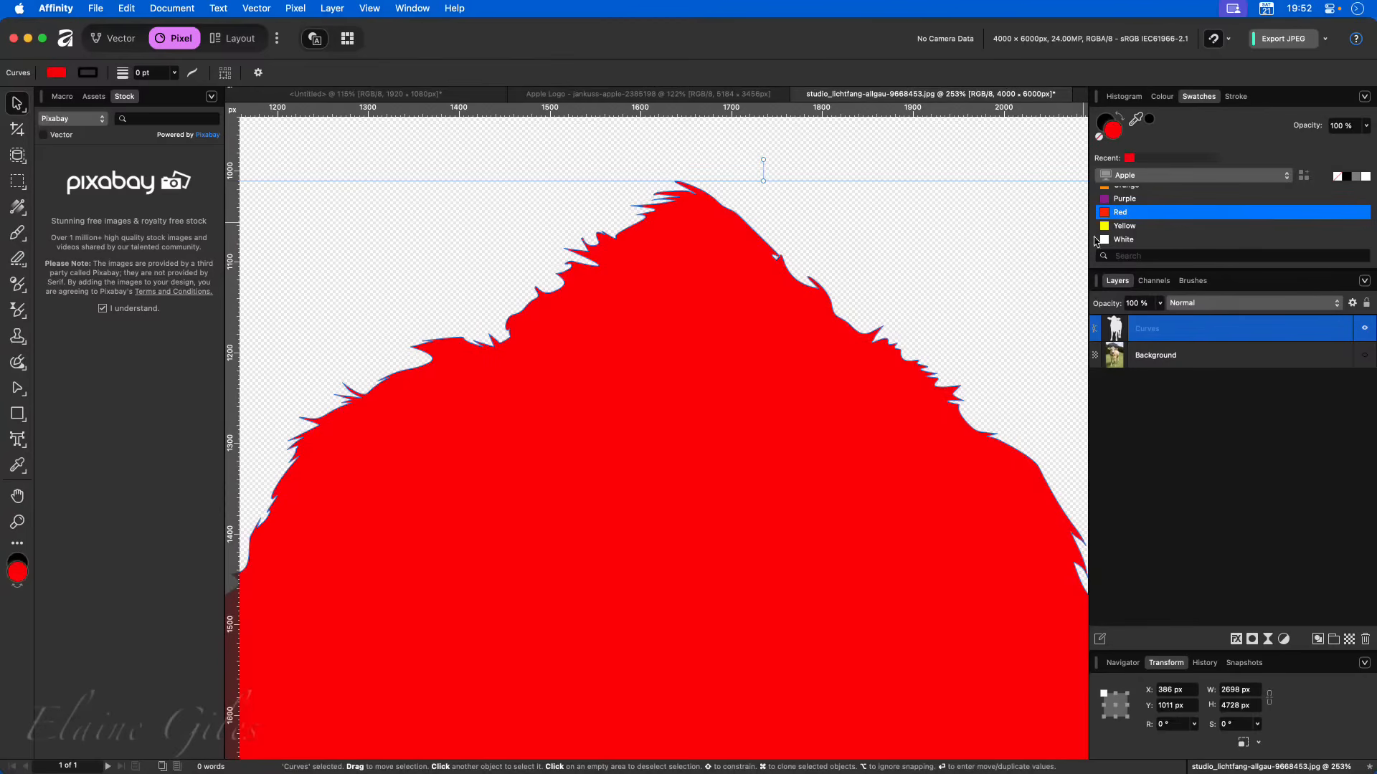
pyautogui.click(1121, 212)
# - Reshape the self-crossing segment in the small notch just right of the head's peak with the Node tool, pulling it inward to open the loop
pyautogui.hscroll(-5, 639, 371)
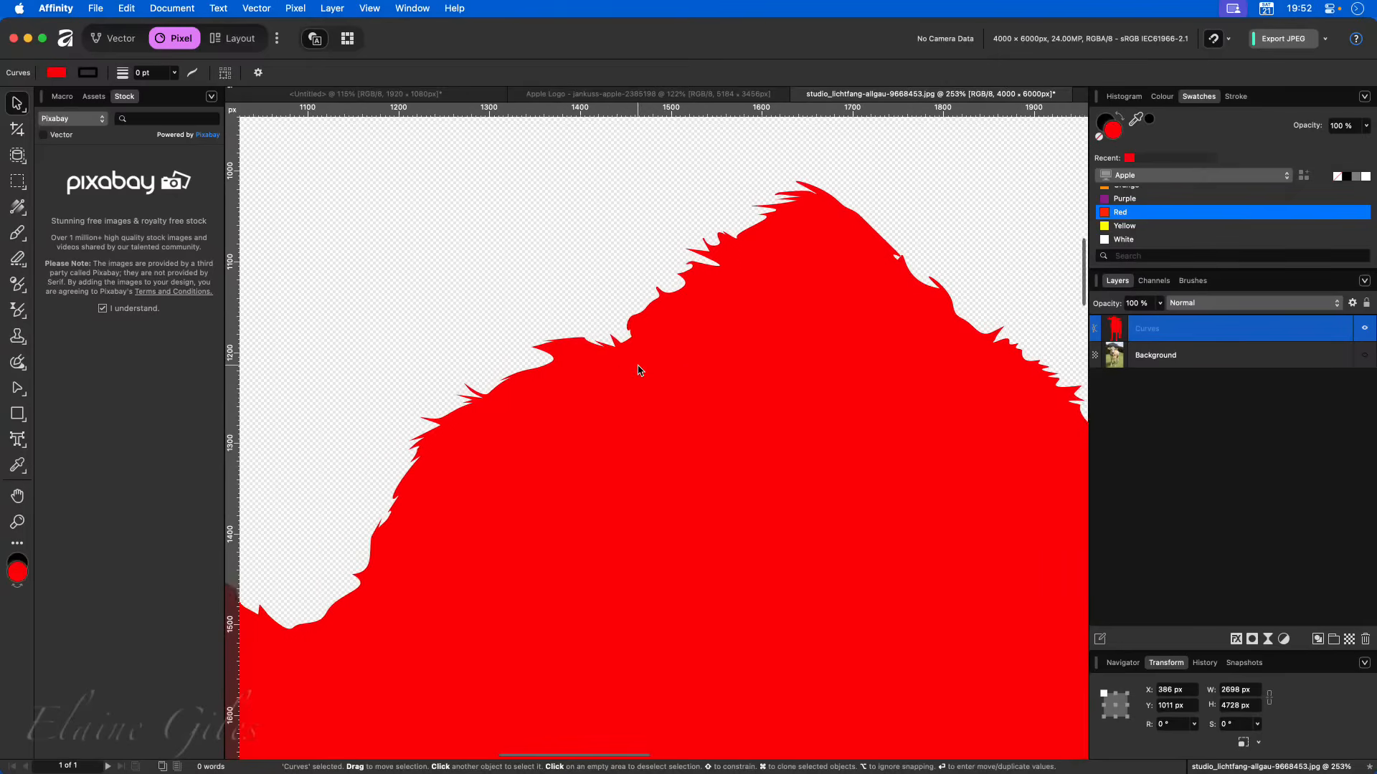
pyautogui.scroll(-2, 638, 372)
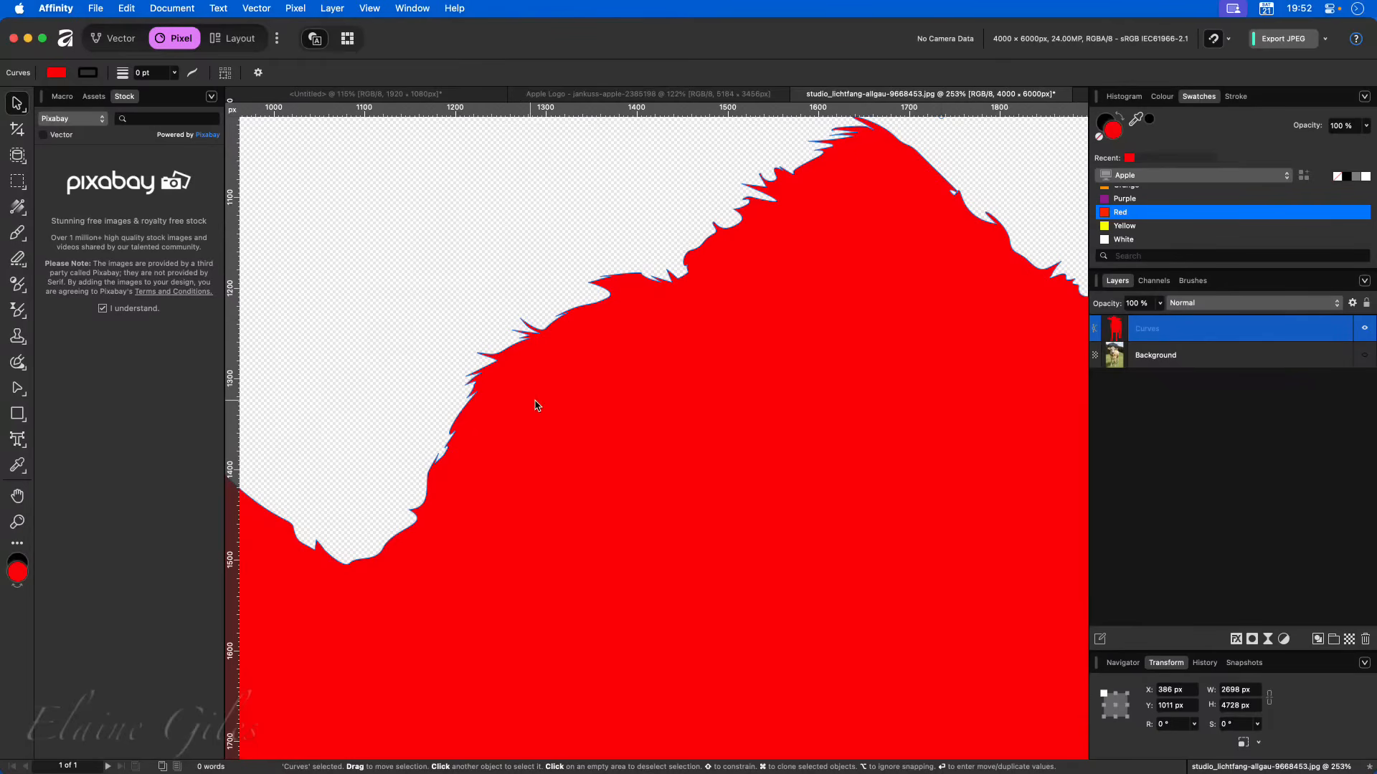
pyautogui.hscroll(5, 538, 405)
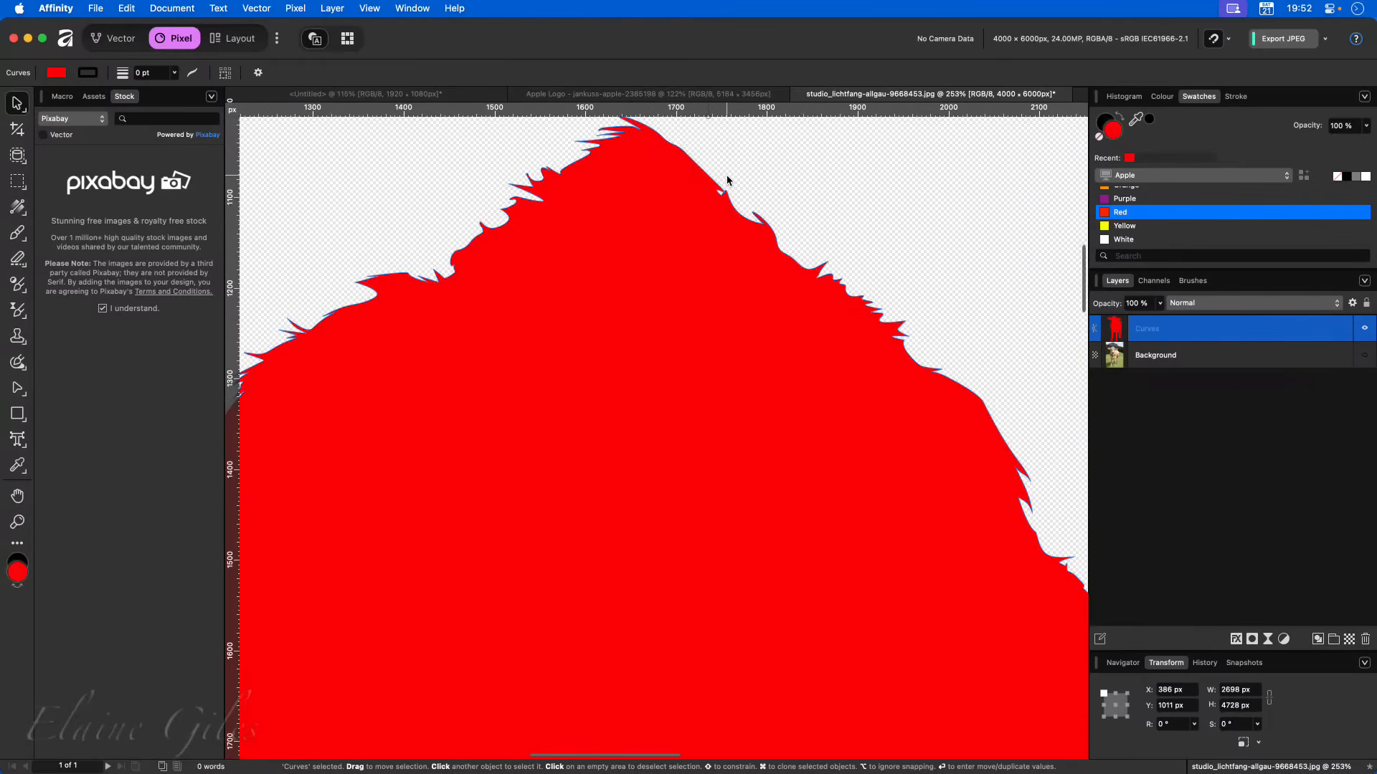
pyautogui.scroll(10, 728, 179)
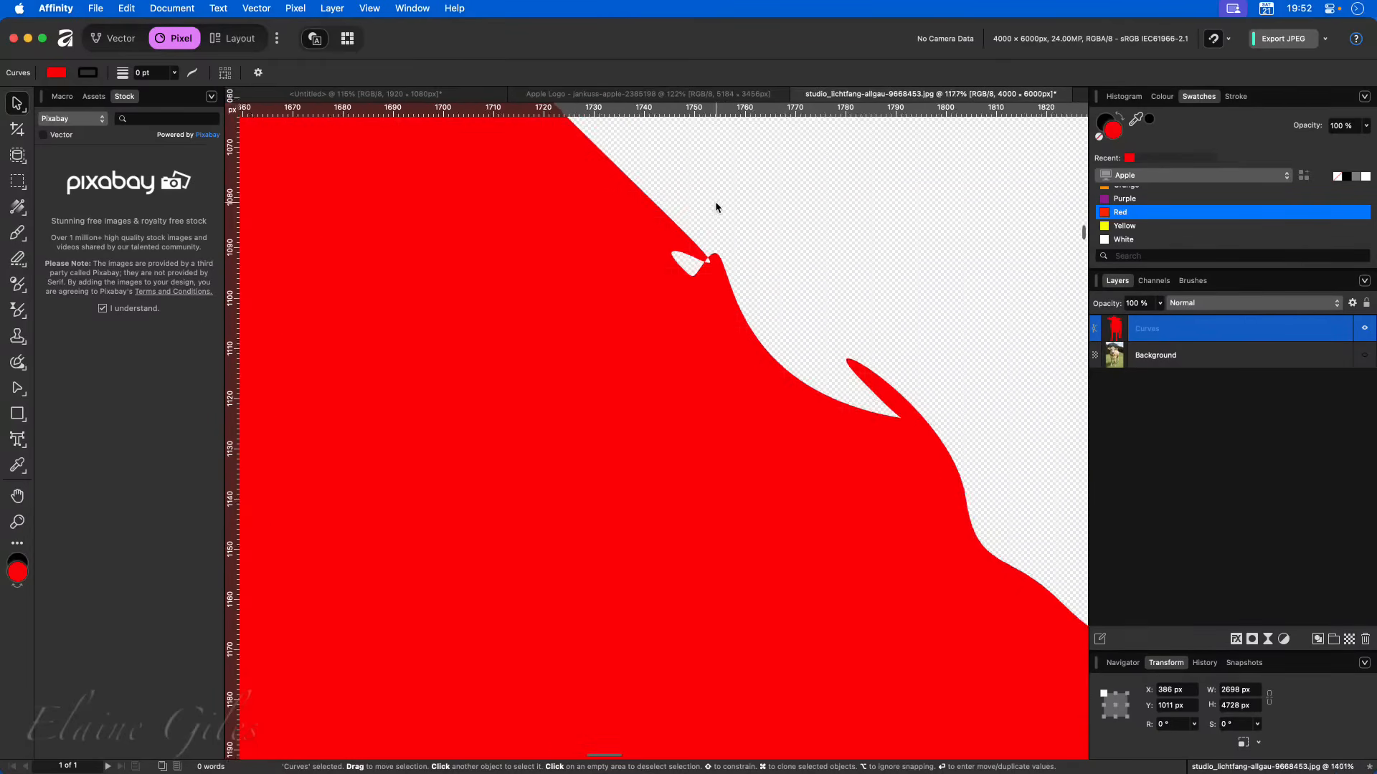
pyautogui.scroll(6, 716, 208)
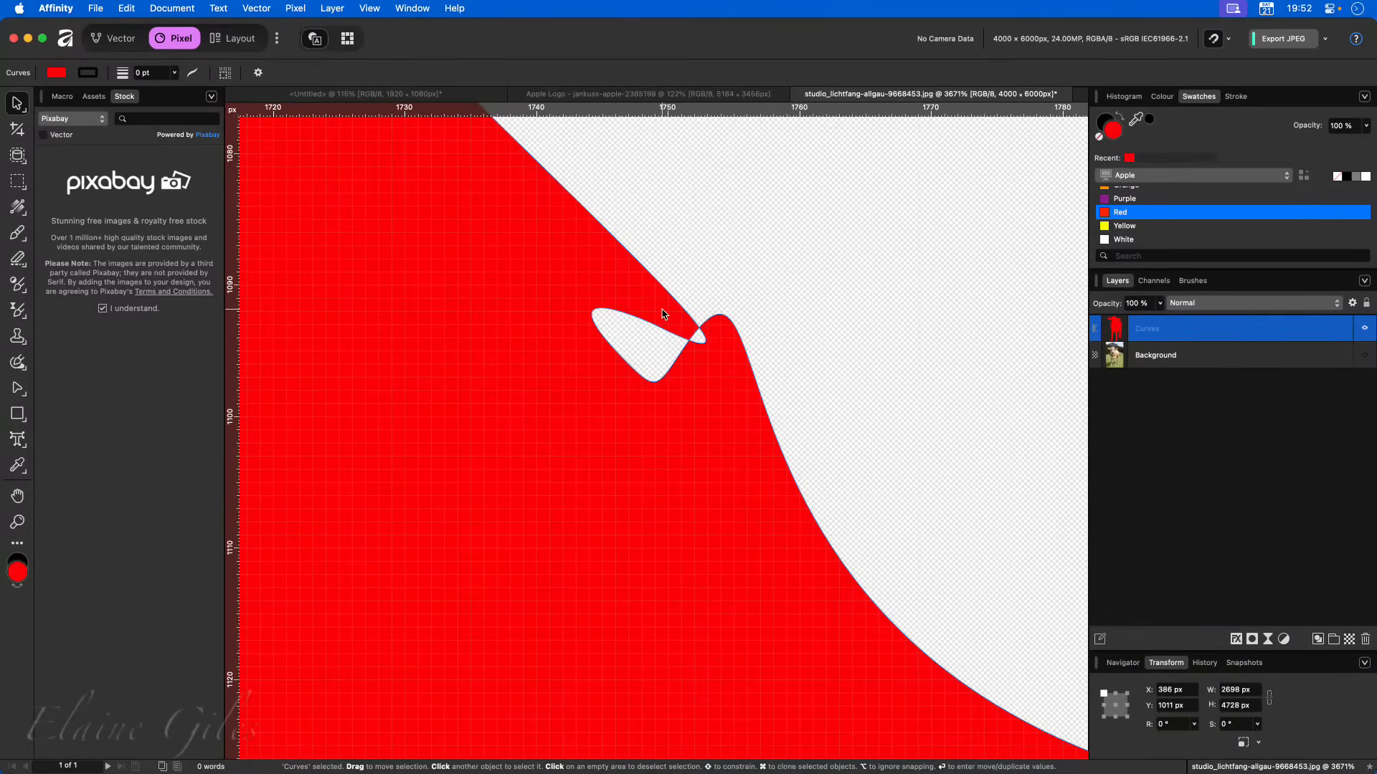
pyautogui.press('a')
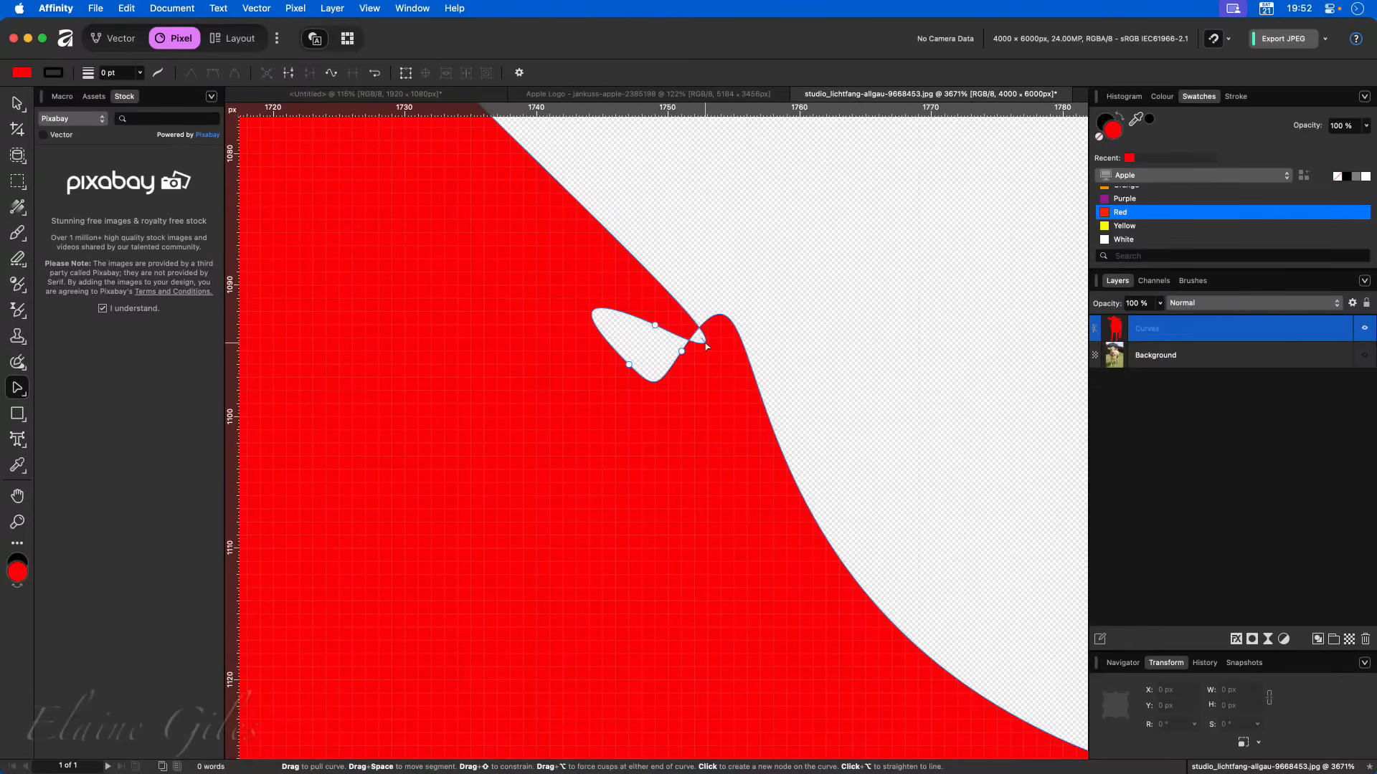
pyautogui.moveTo(706, 344); pyautogui.dragTo(687, 324)
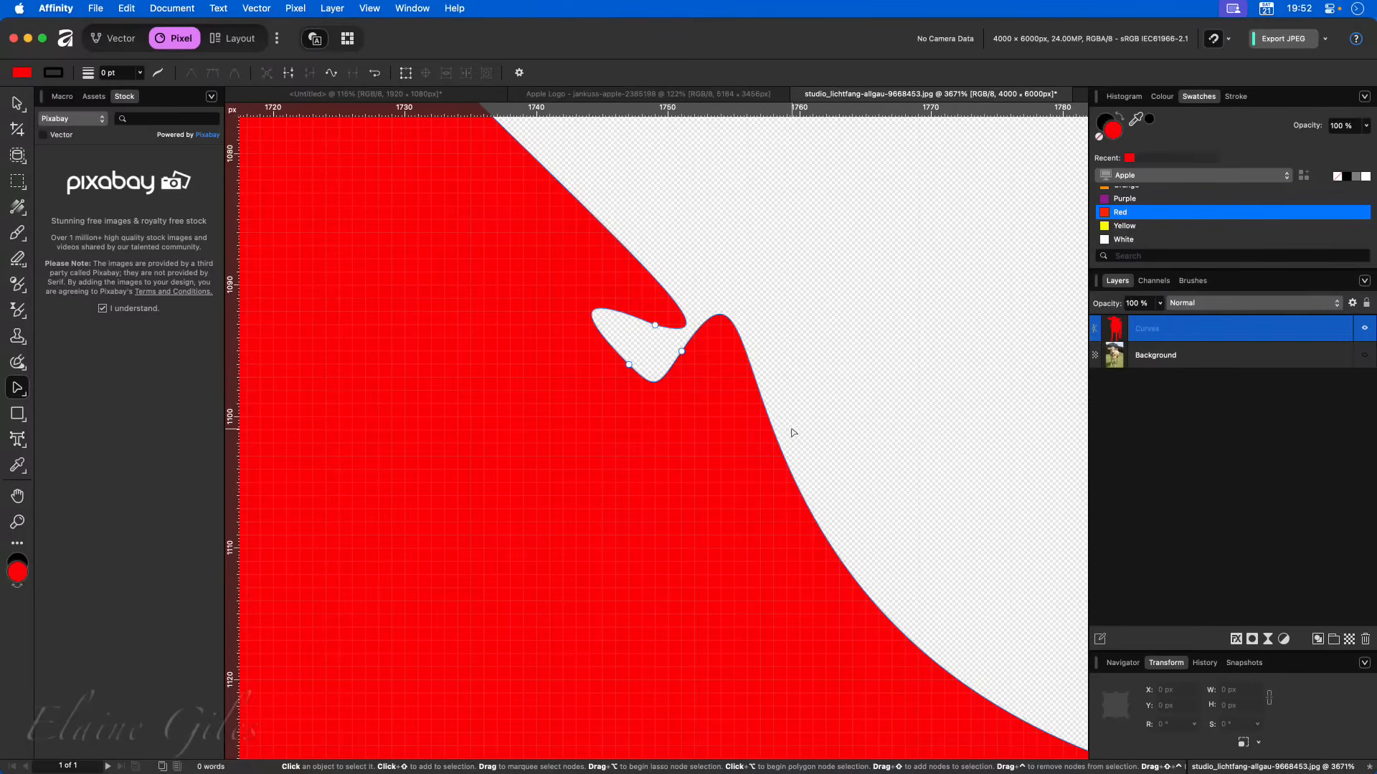
# - Examine the curve's outline and its nodes around the head, ears, body and legs
pyautogui.scroll(-5, 789, 434)
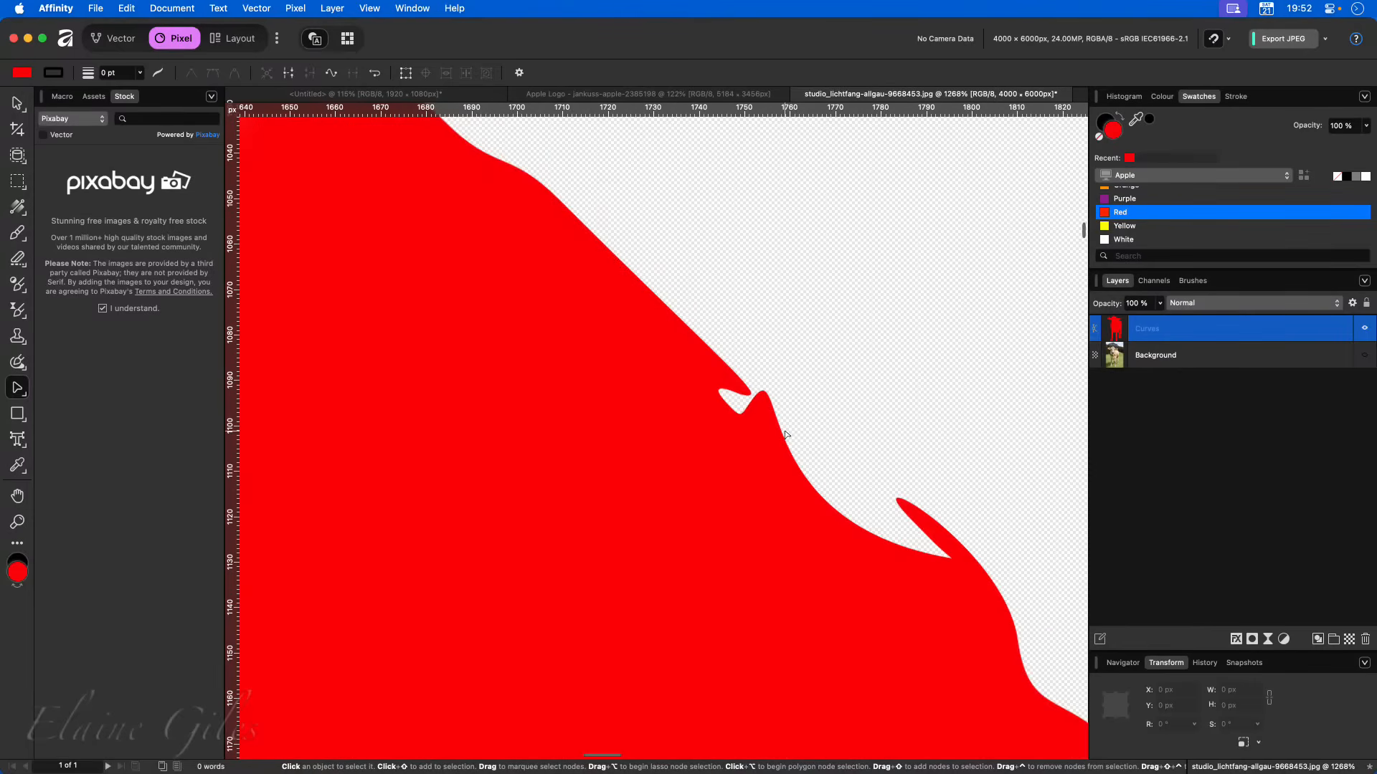
pyautogui.scroll(-5, 785, 433)
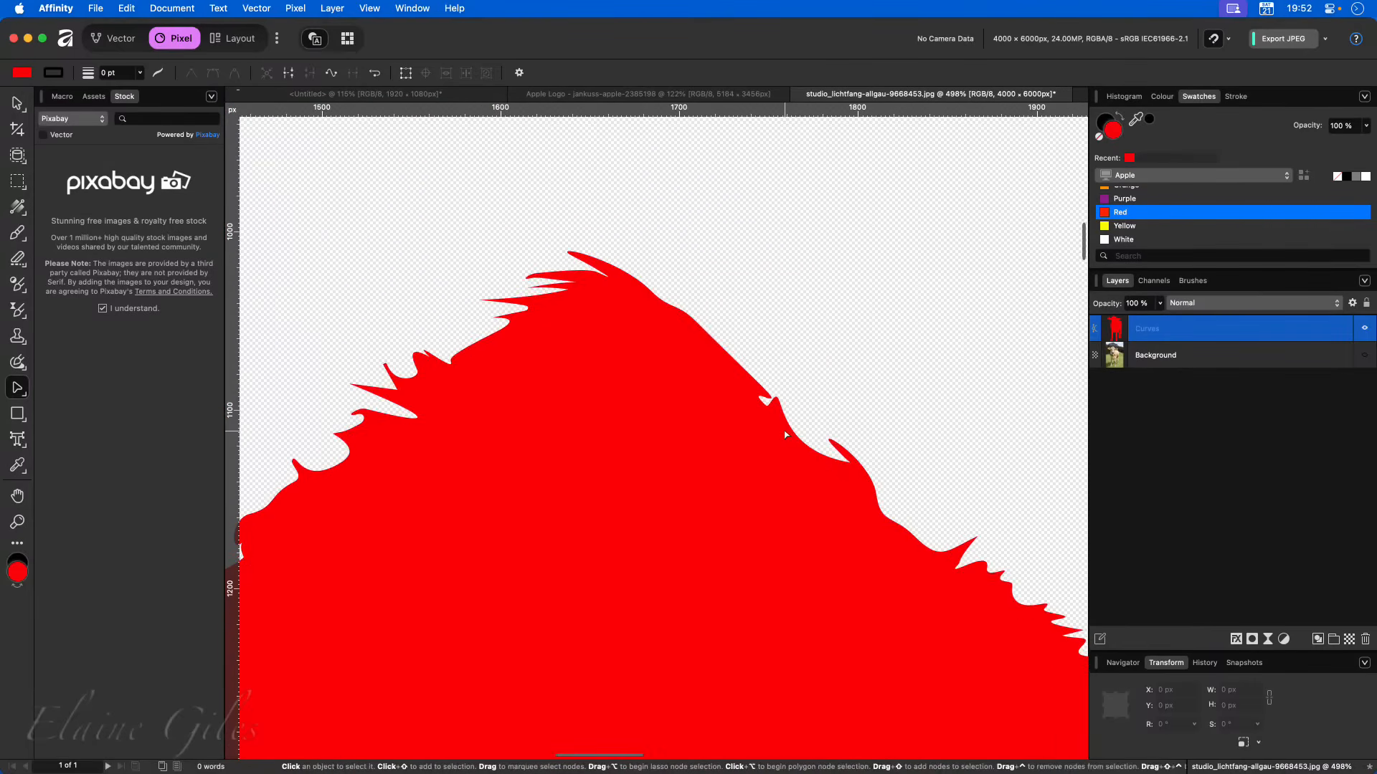
pyautogui.hscroll(10, 785, 434)
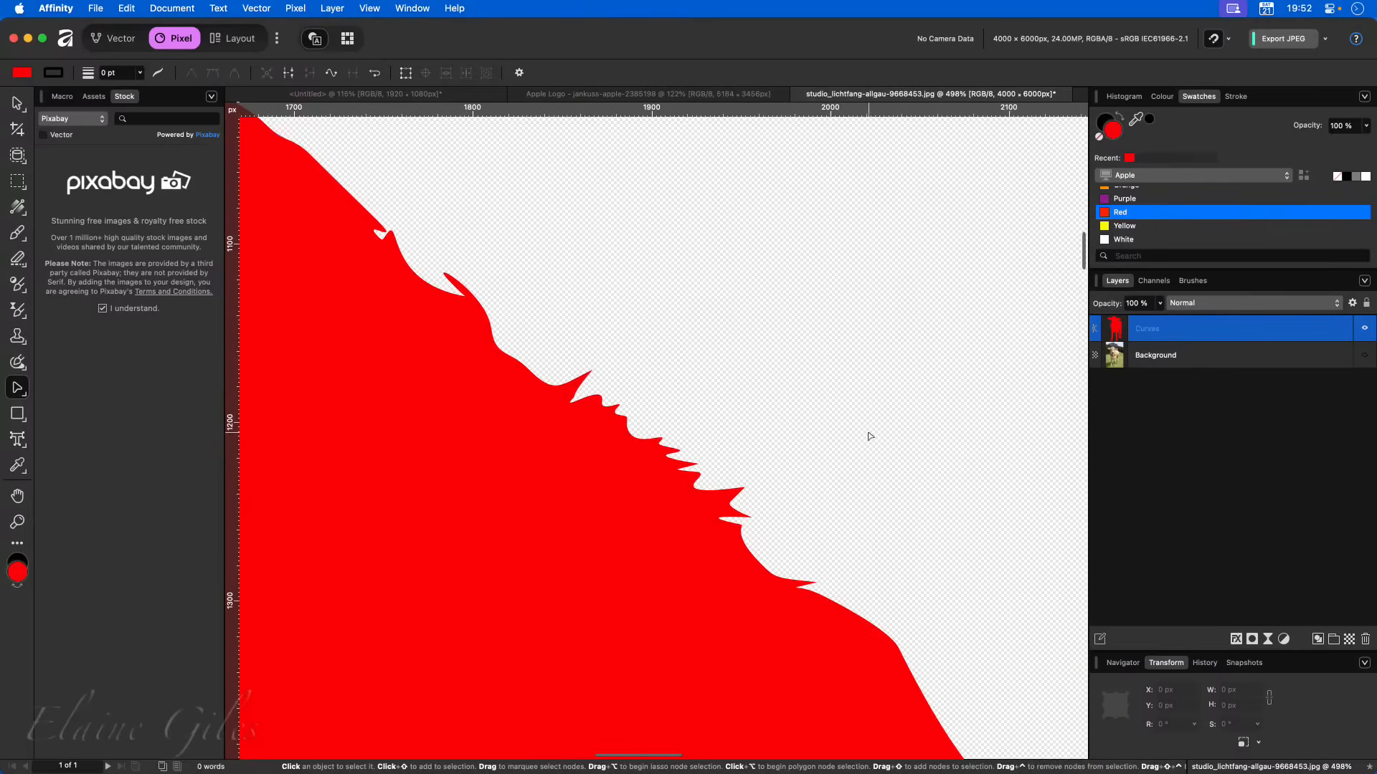
pyautogui.scroll(-4, 743, 523)
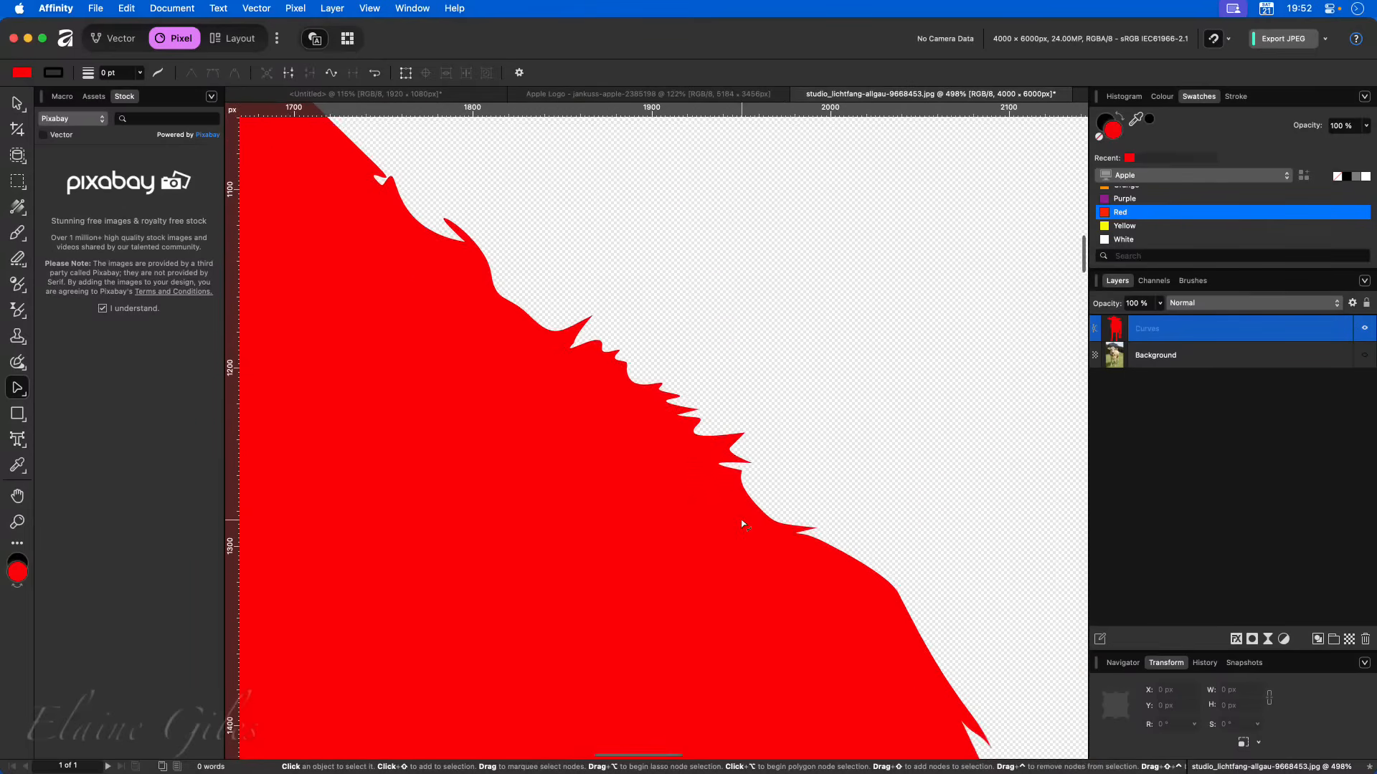
pyautogui.scroll(-6, 744, 523)
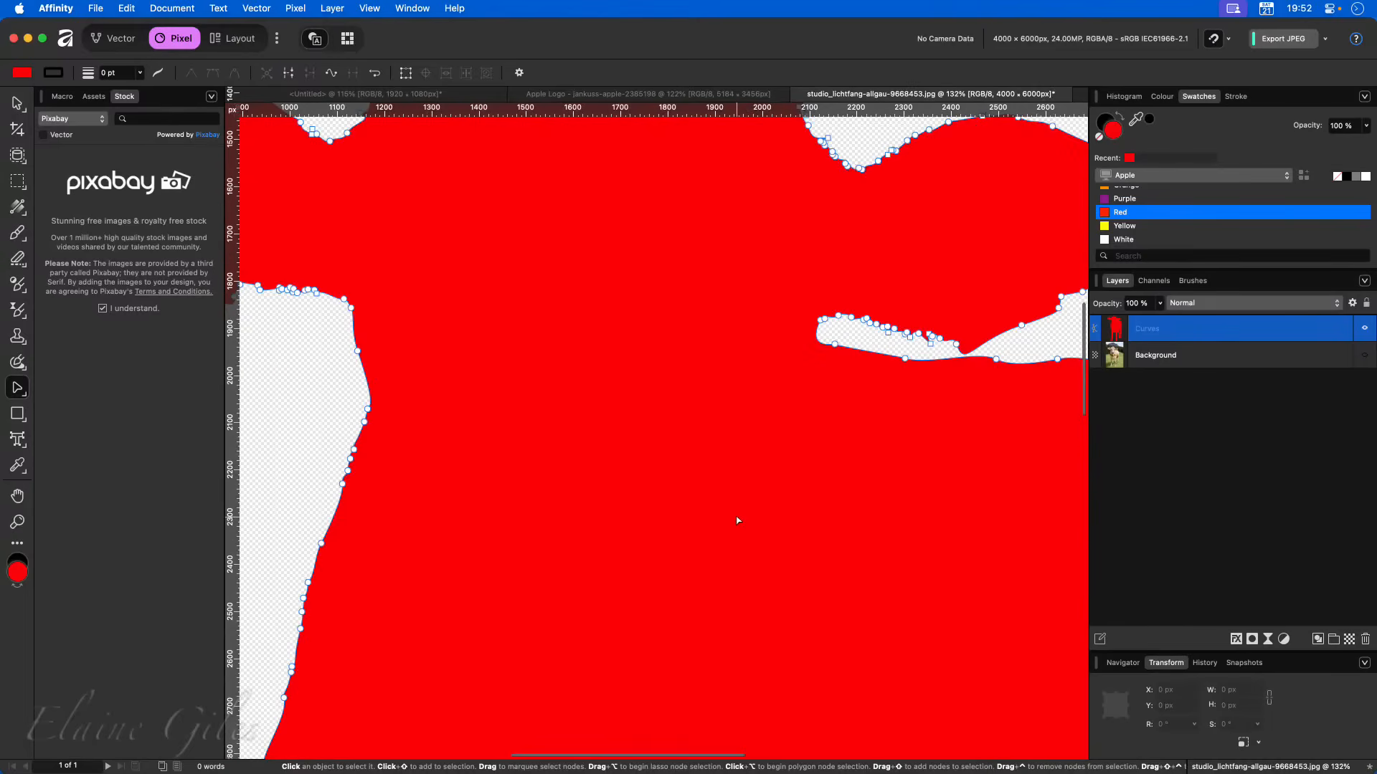
pyautogui.scroll(-3, 737, 520)
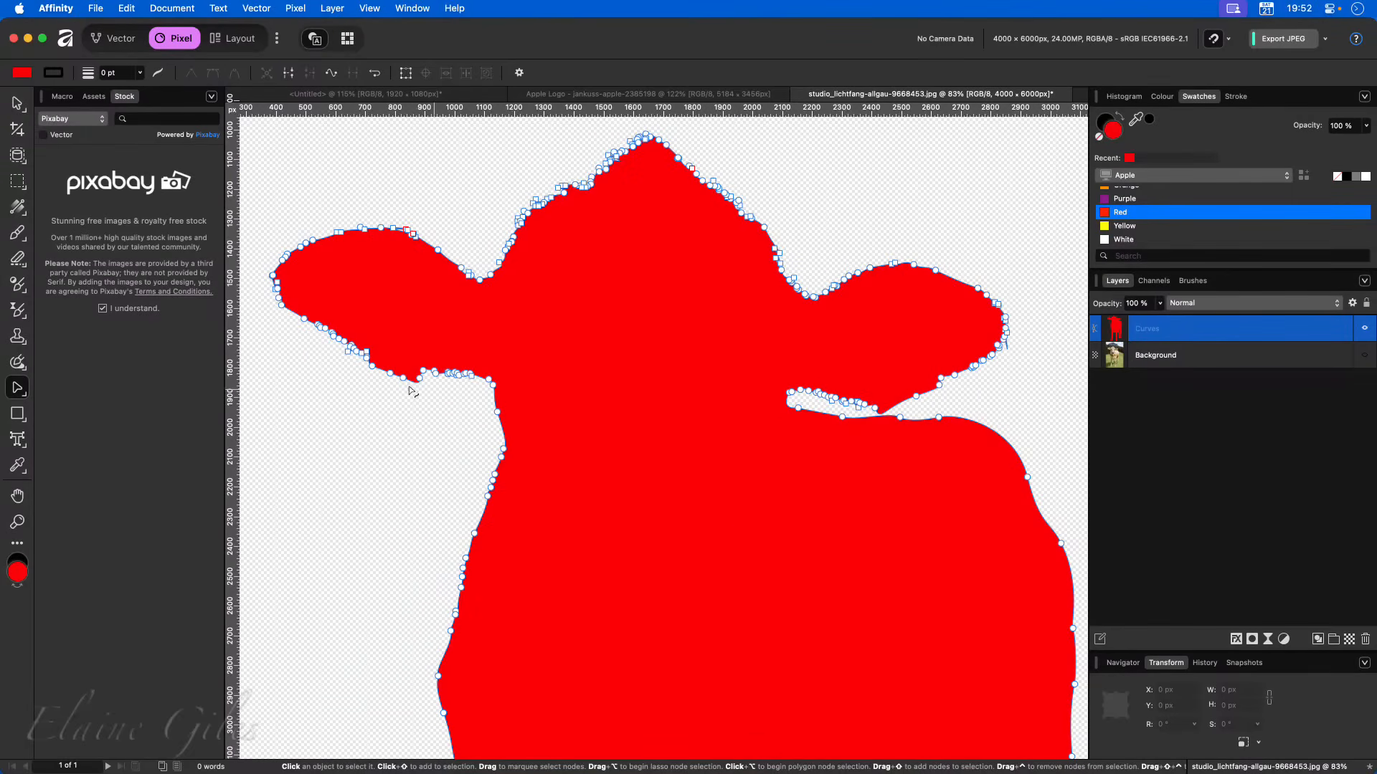
pyautogui.scroll(-15, 574, 461)
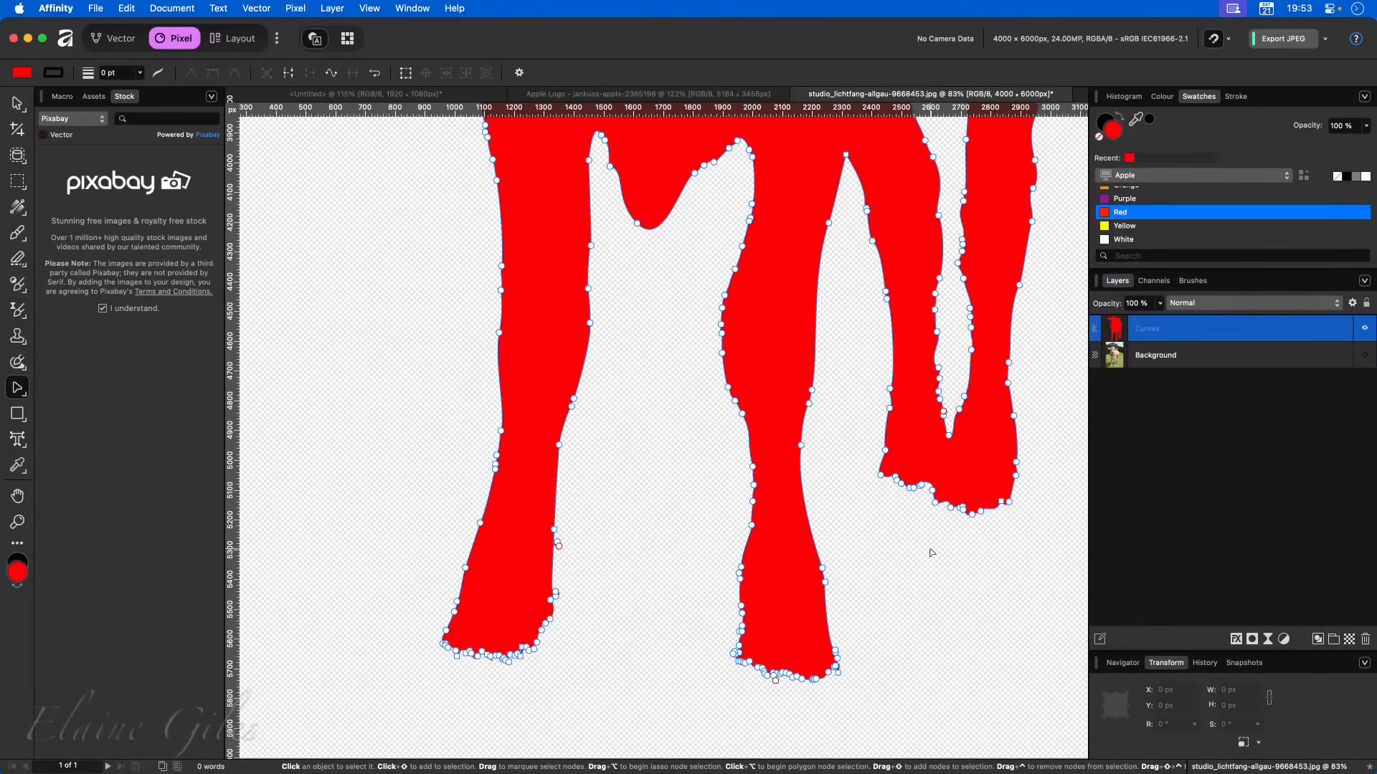
pyautogui.hscroll(3, 1059, 537)
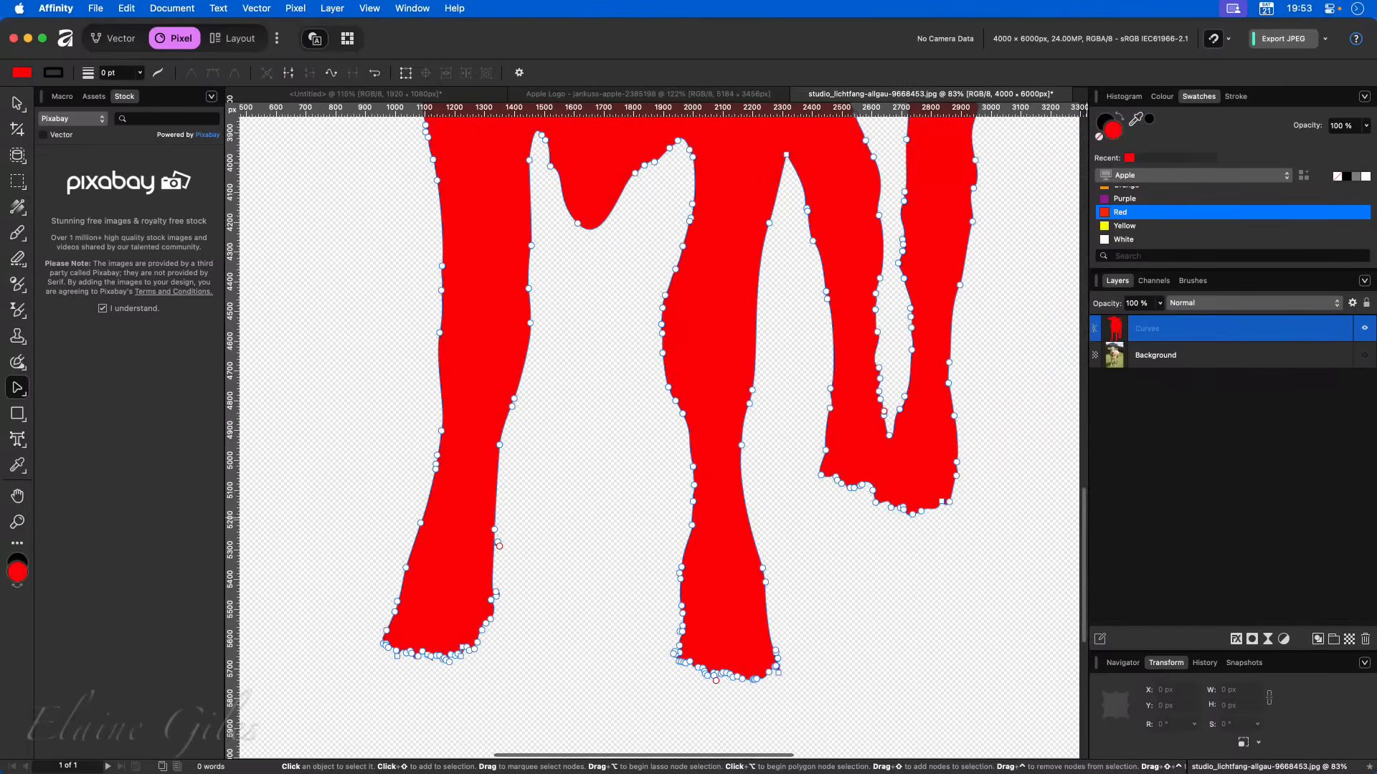
# - Show the Background layer again and compare the curve's edge with the photo around the front hoof
pyautogui.click(1364, 355)
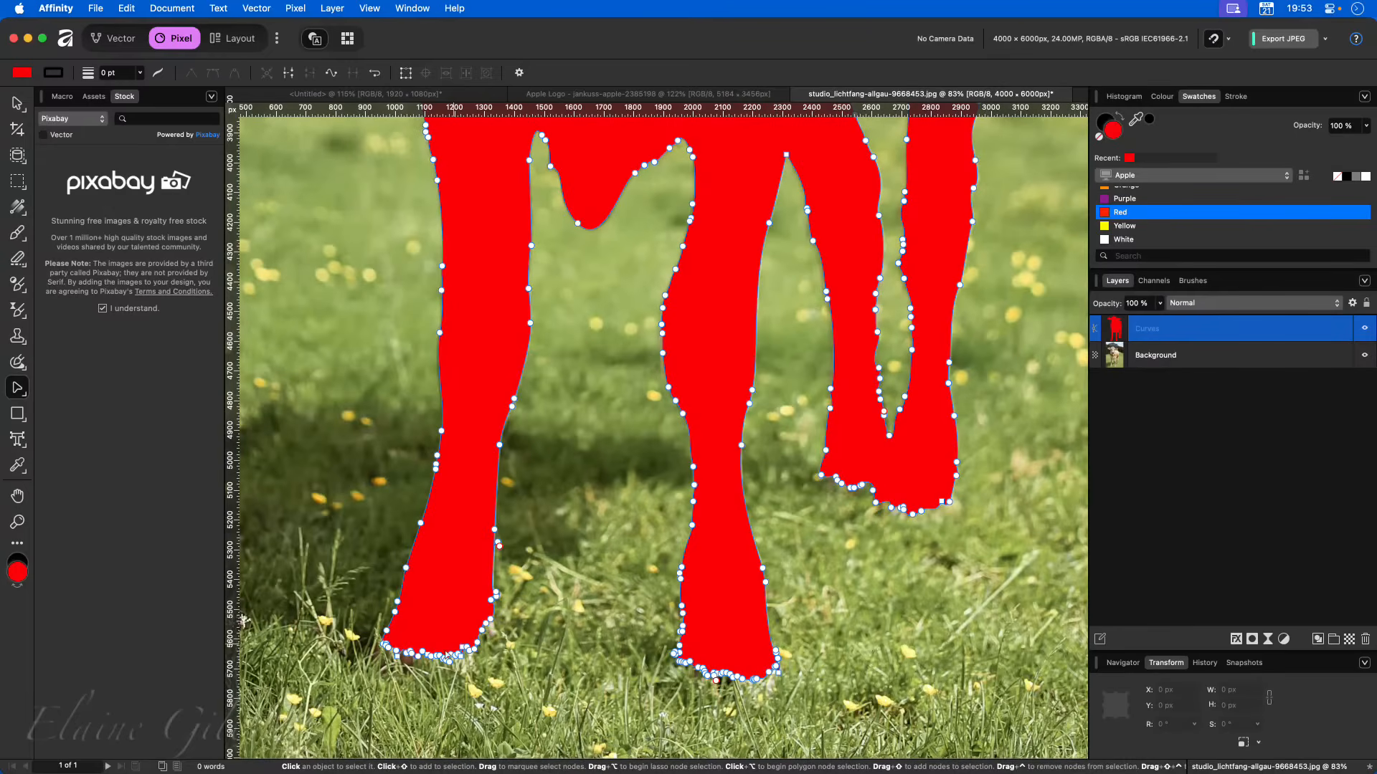
pyautogui.scroll(5, 447, 654)
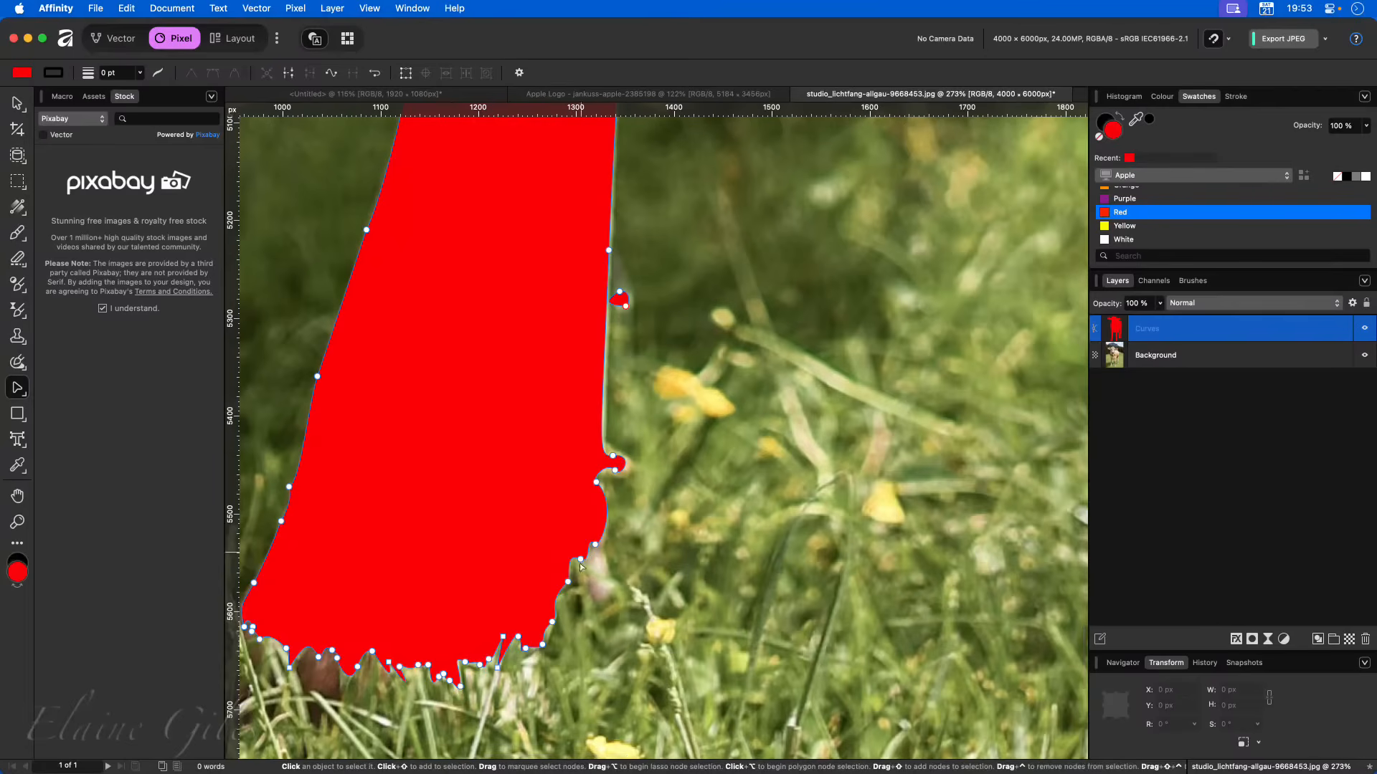
pyautogui.scroll(-9, 599, 611)
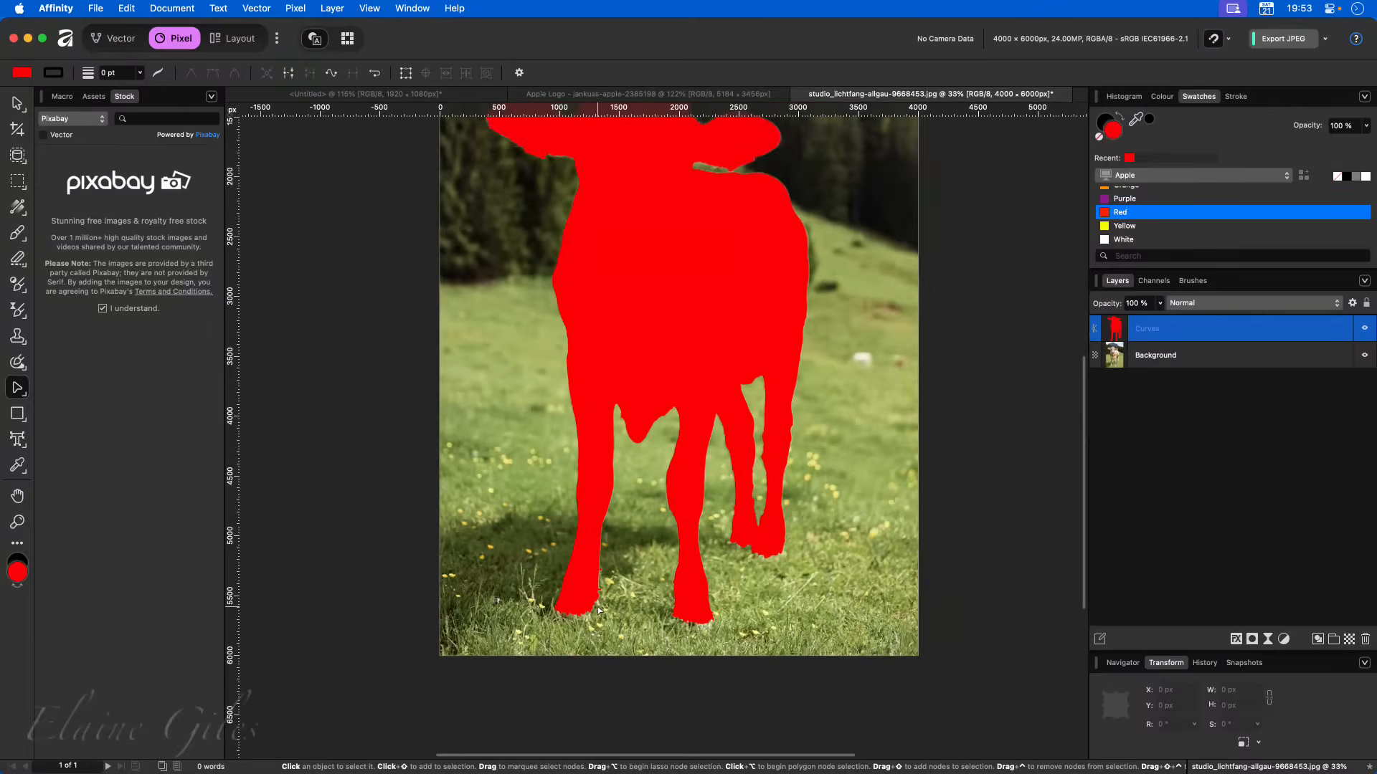
# - Clip the Background photo inside the cow curve by nesting its layer within the Curves layer
pyautogui.scroll(4, 599, 611)
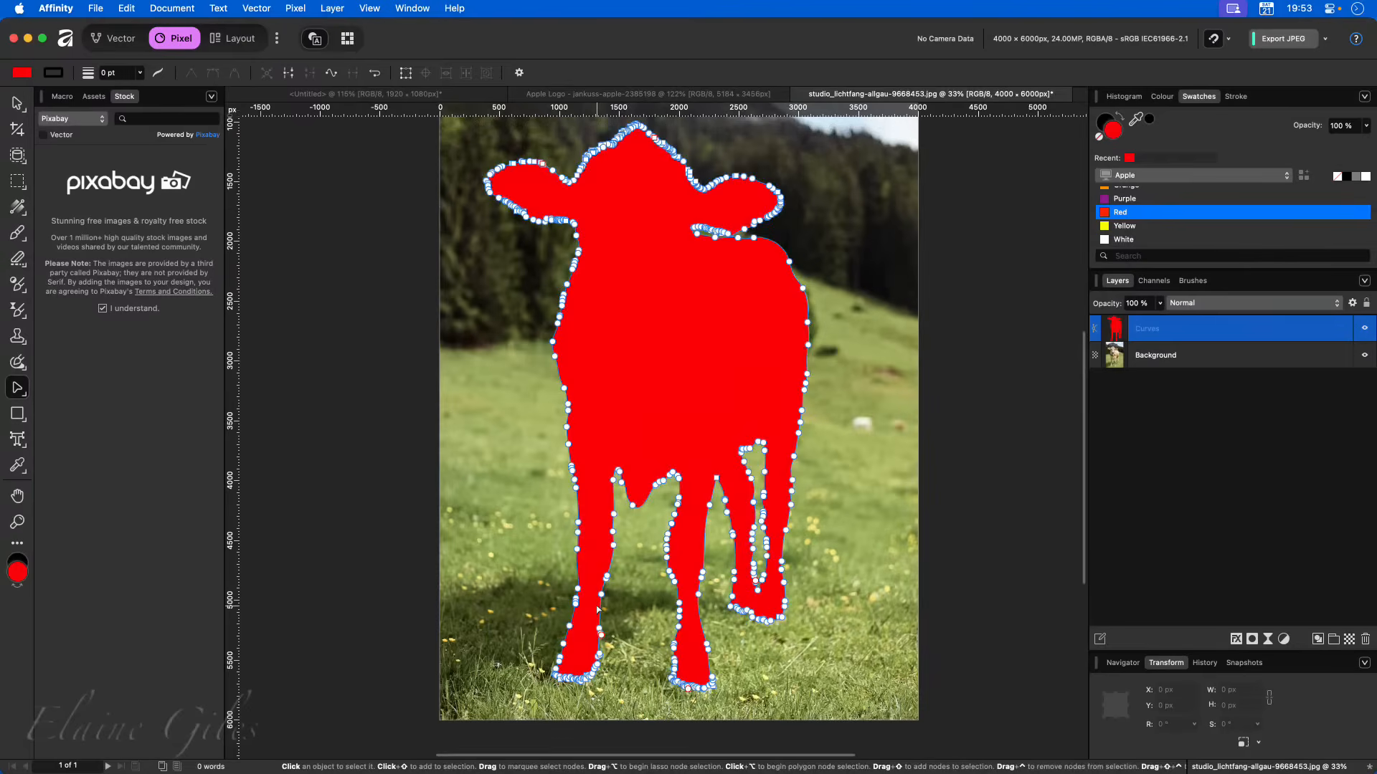
pyautogui.scroll(-2, 598, 608)
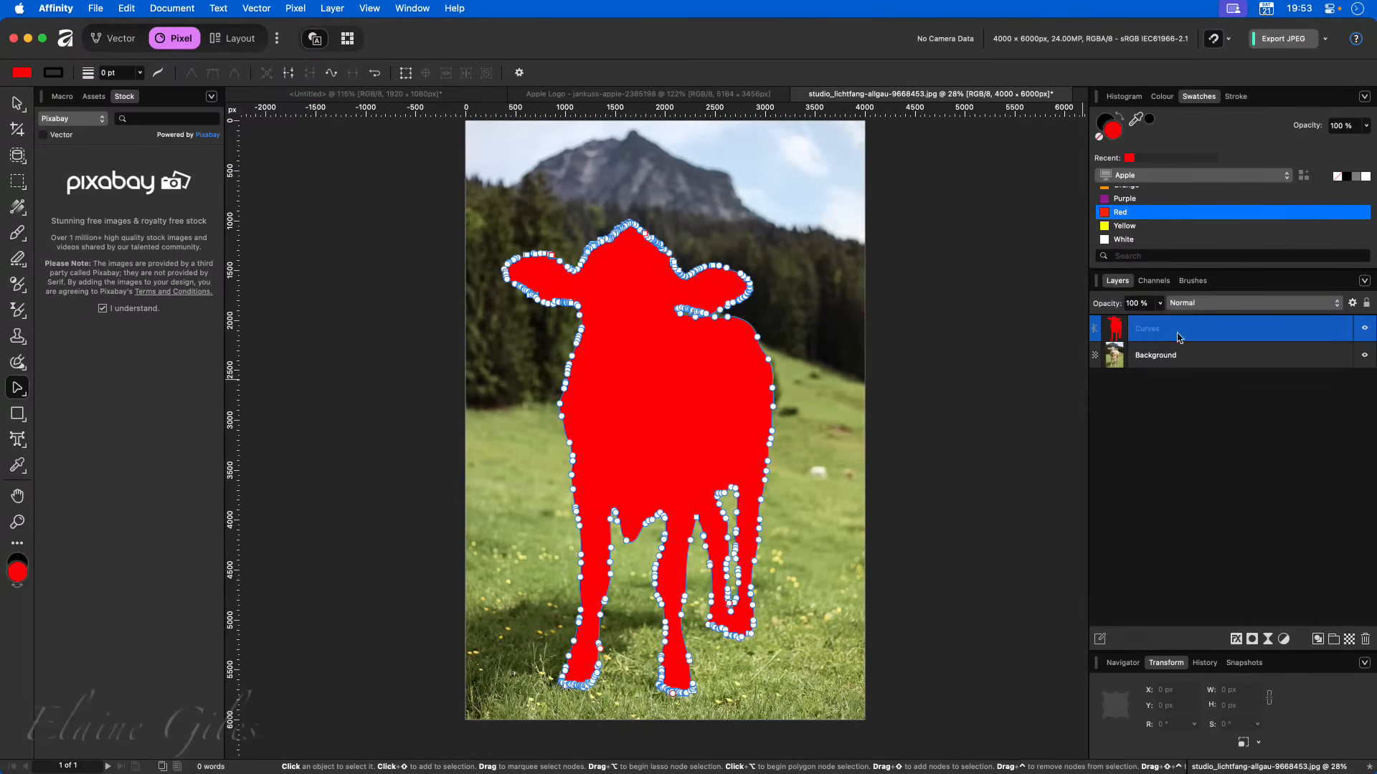
pyautogui.click(1208, 356)
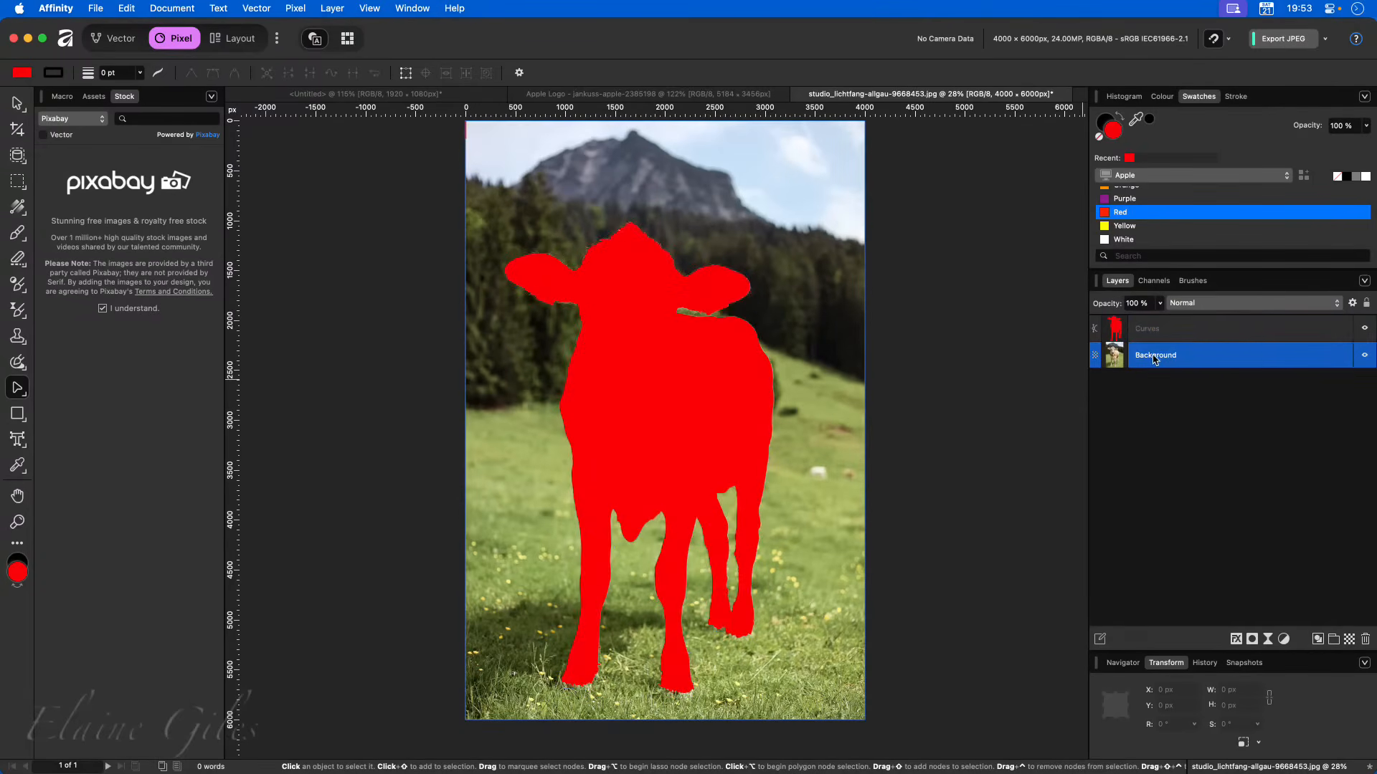
pyautogui.moveTo(1155, 360); pyautogui.dragTo(1160, 332)
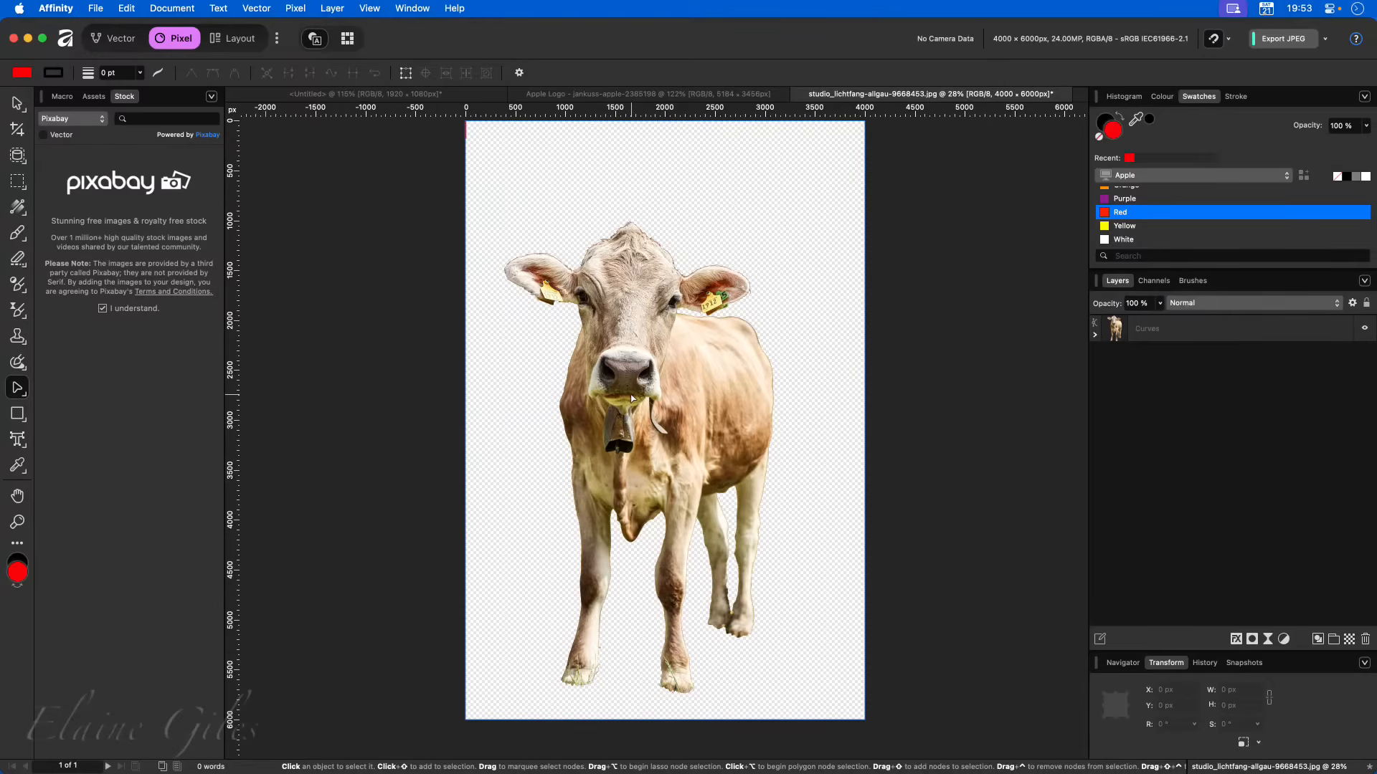
# - Examine the edges of the clipped cow cut-out around the fur on the head and the front hoof
pyautogui.scroll(5, 631, 398)
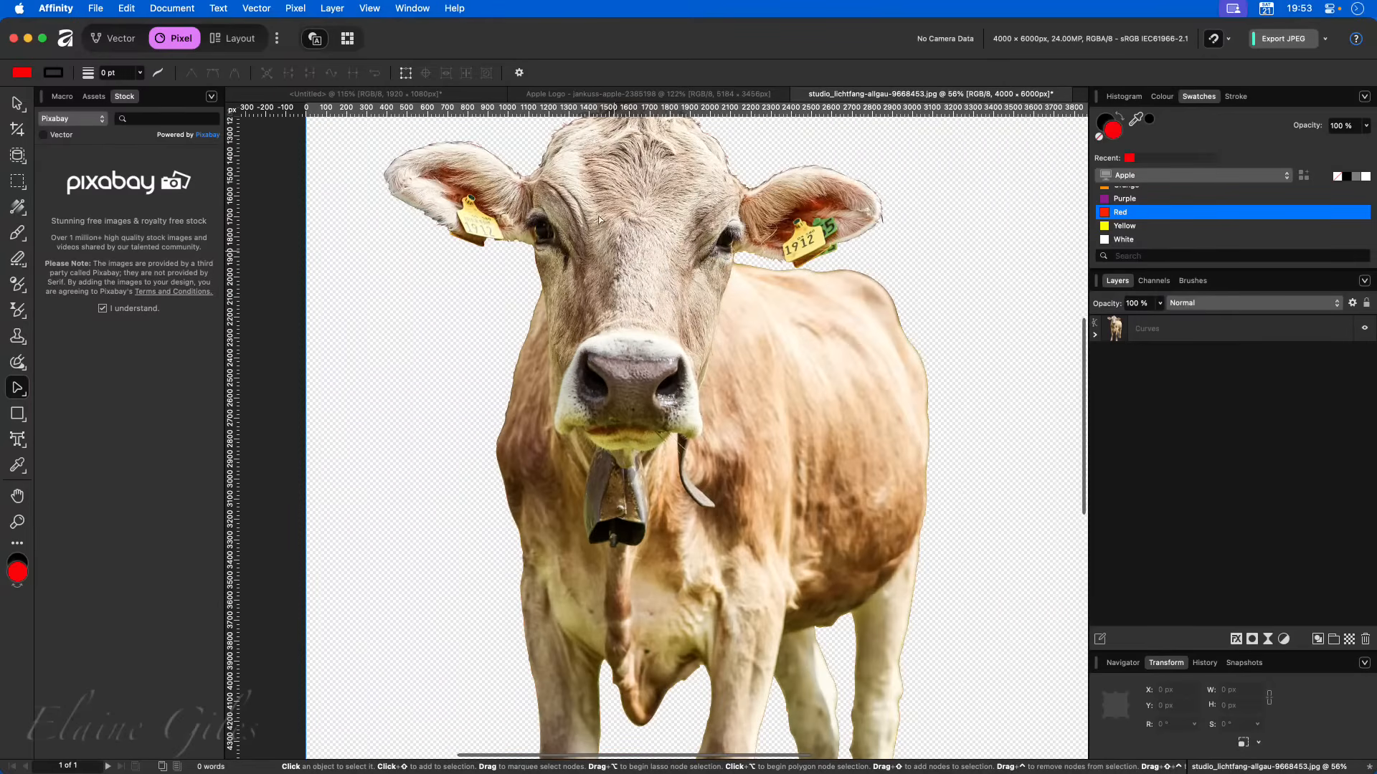
pyautogui.scroll(5, 599, 220)
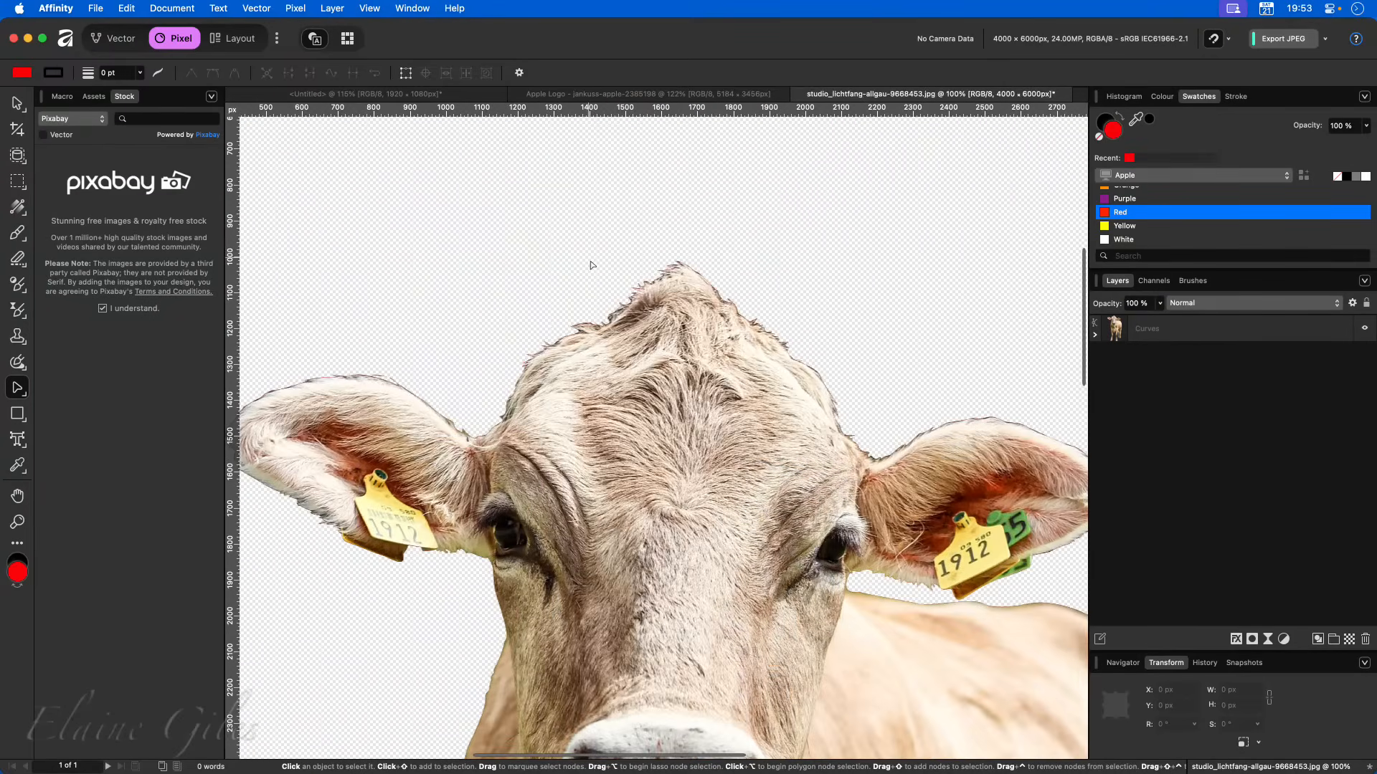
pyautogui.scroll(5, 592, 265)
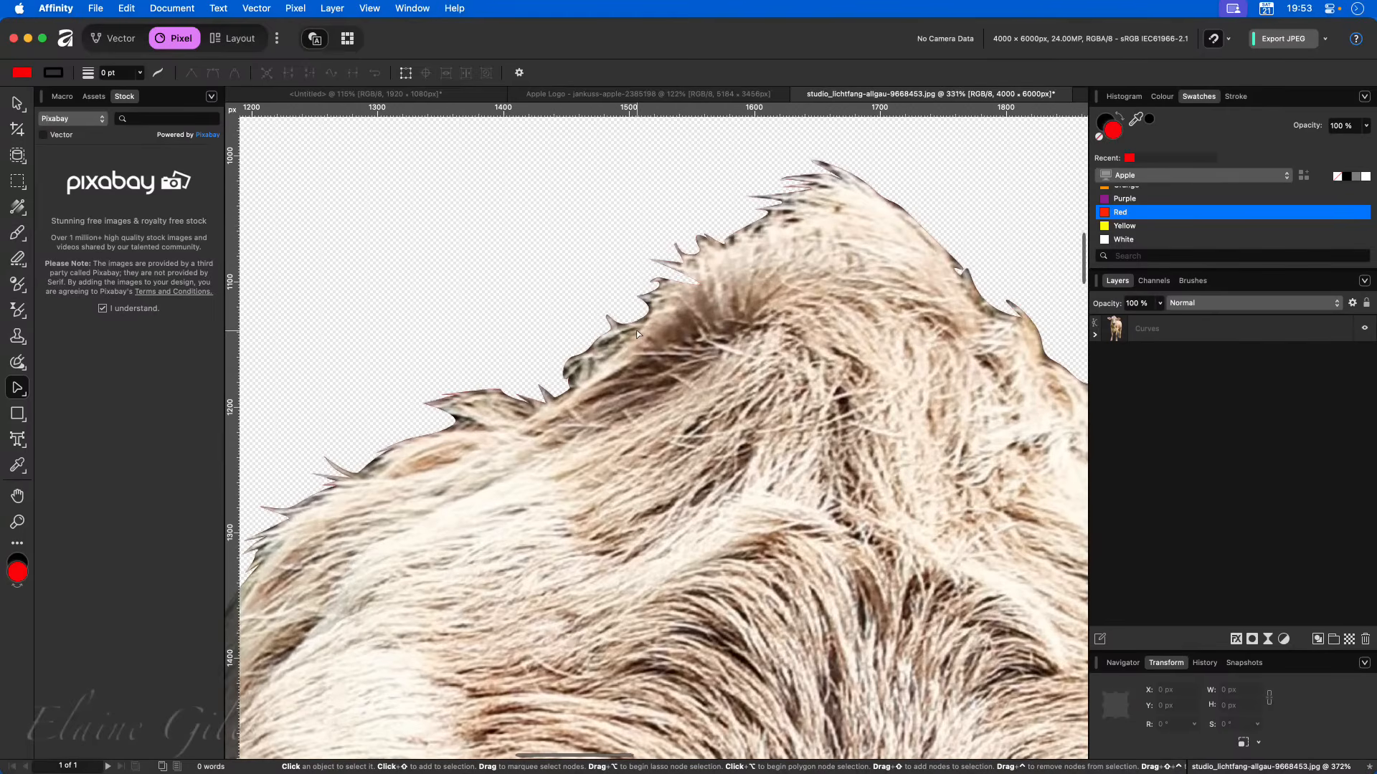
pyautogui.scroll(1, 637, 332)
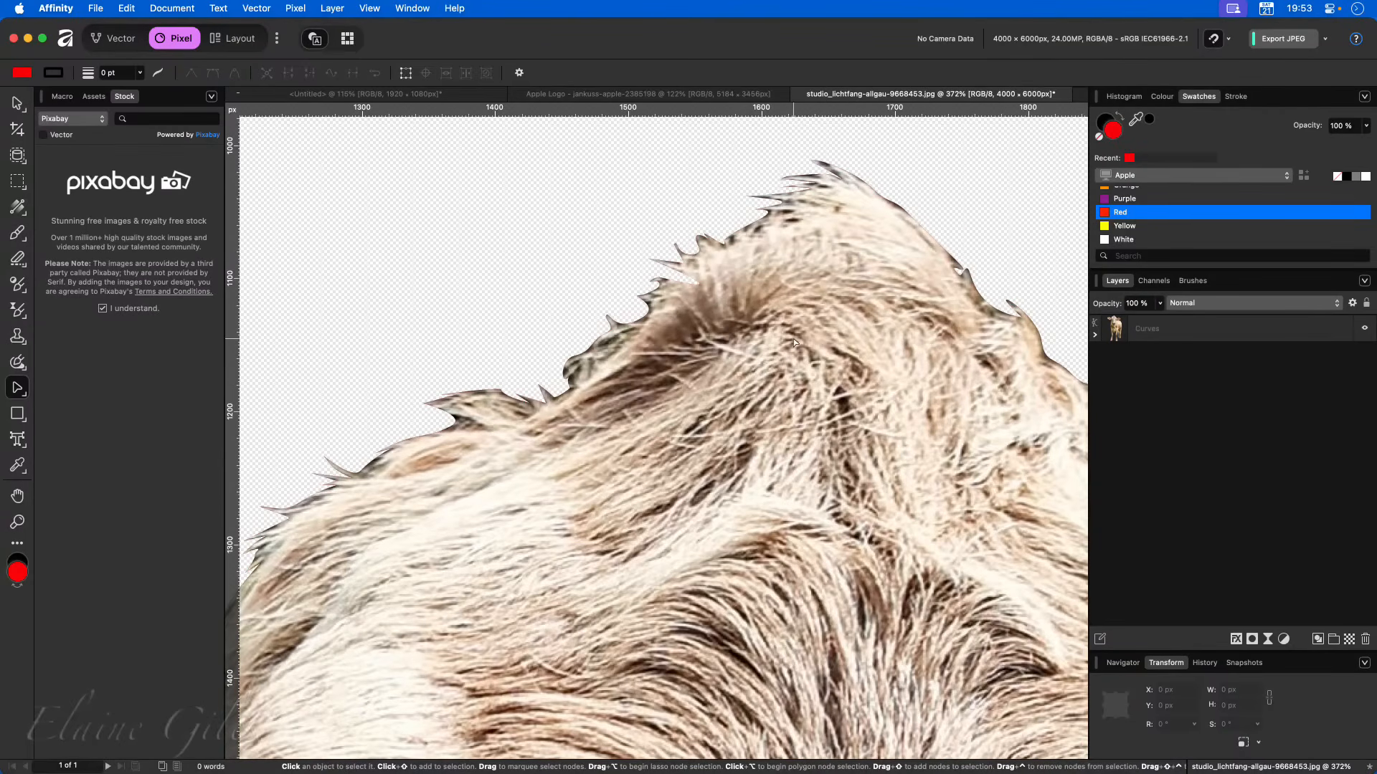
pyautogui.scroll(-5, 797, 340)
pyautogui.scroll(-5, 794, 341)
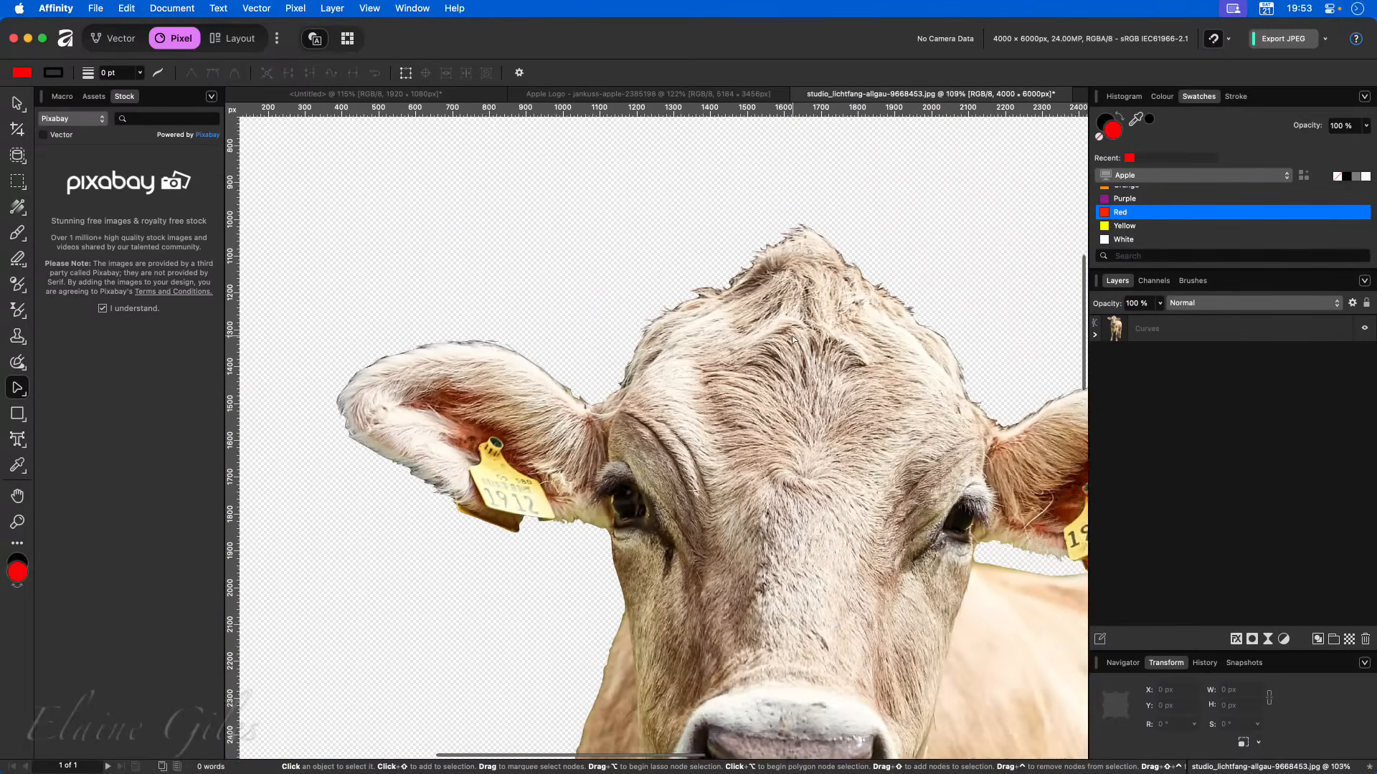
pyautogui.scroll(-5, 793, 339)
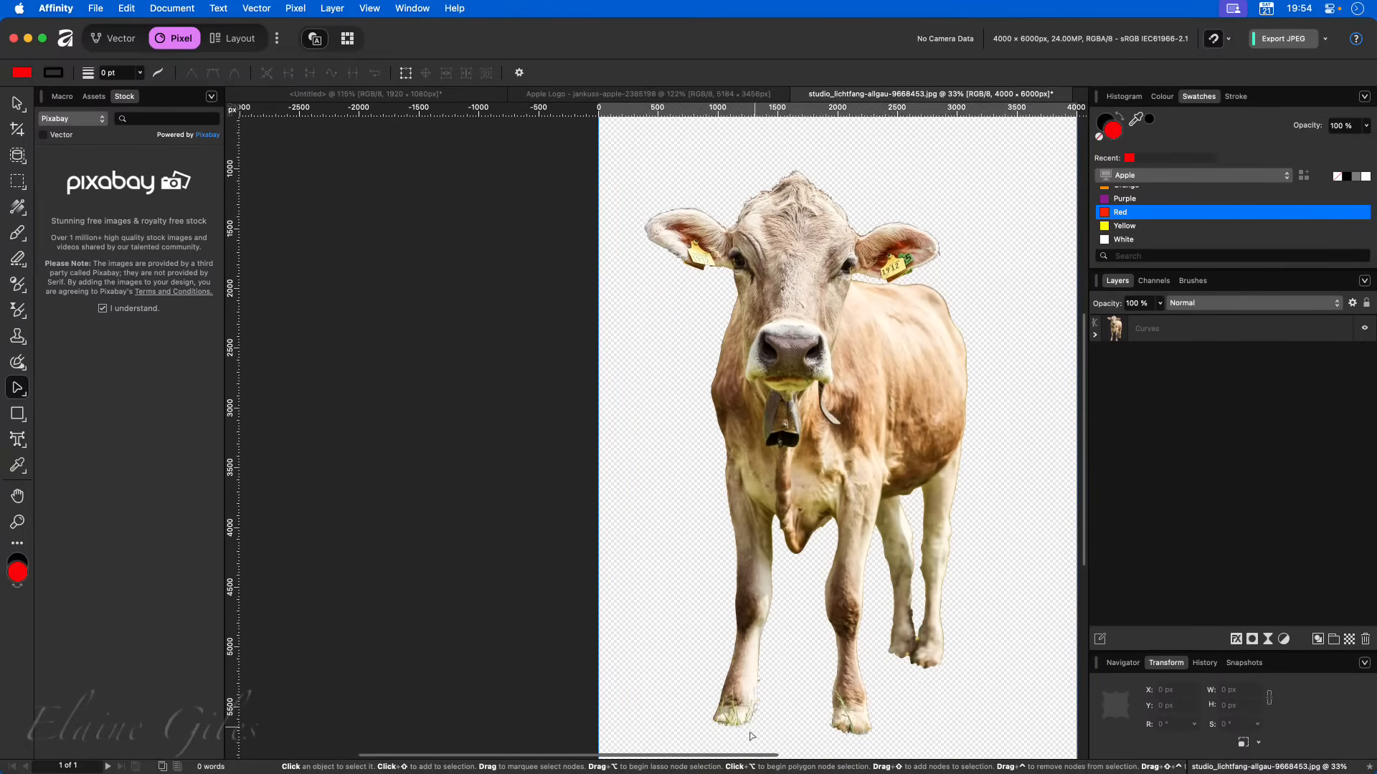
pyautogui.scroll(6, 751, 736)
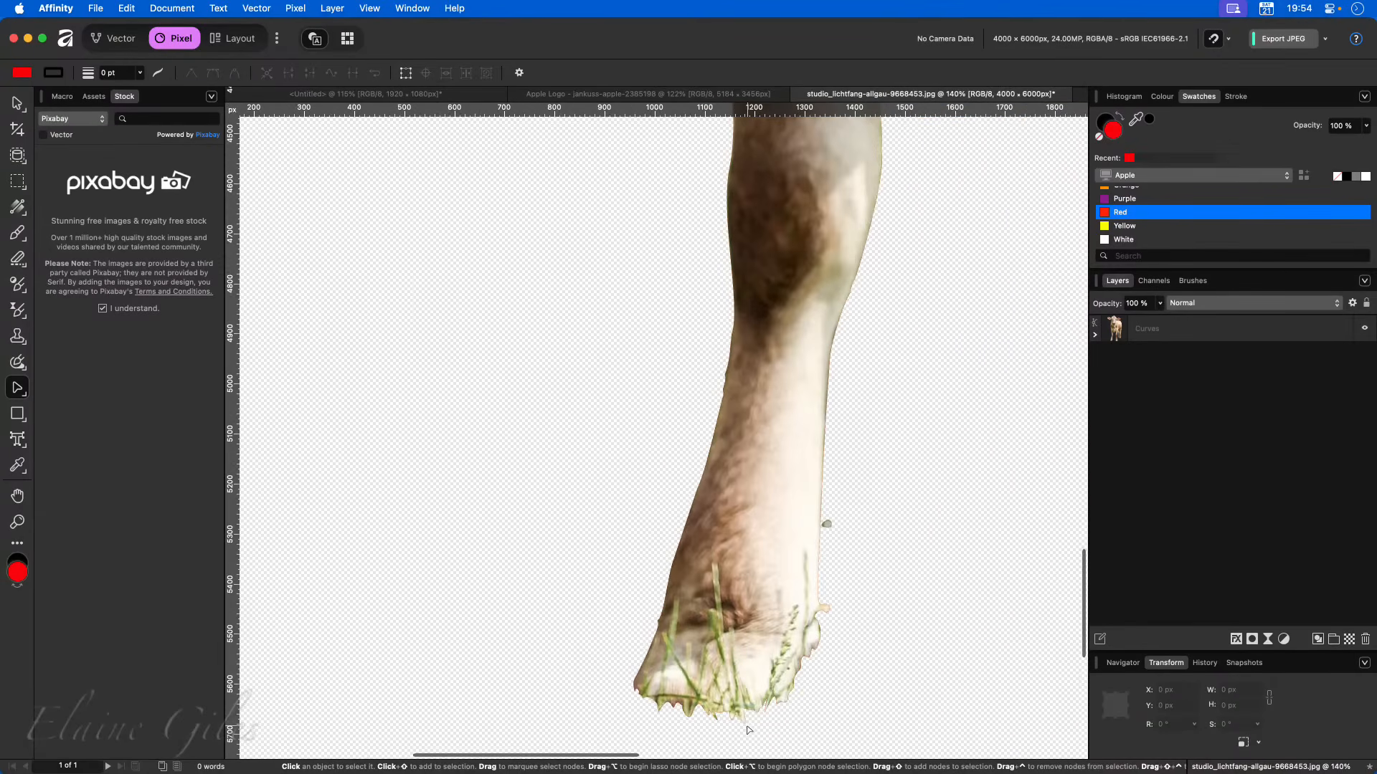
# - Add a pixel layer above the nested Background and inpaint the grass blades off the front hoof, sampling the current layer and below
pyautogui.scroll(3, 748, 730)
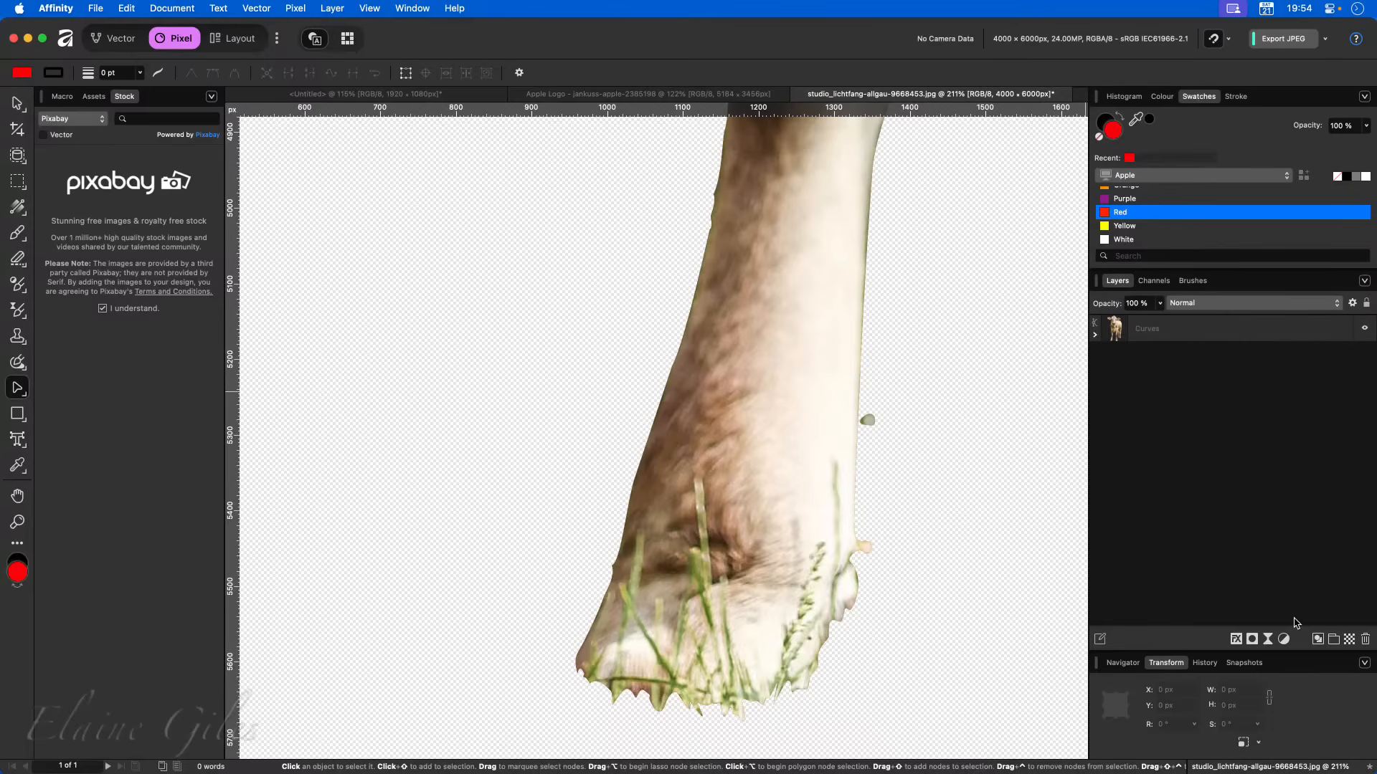
pyautogui.click(1350, 640)
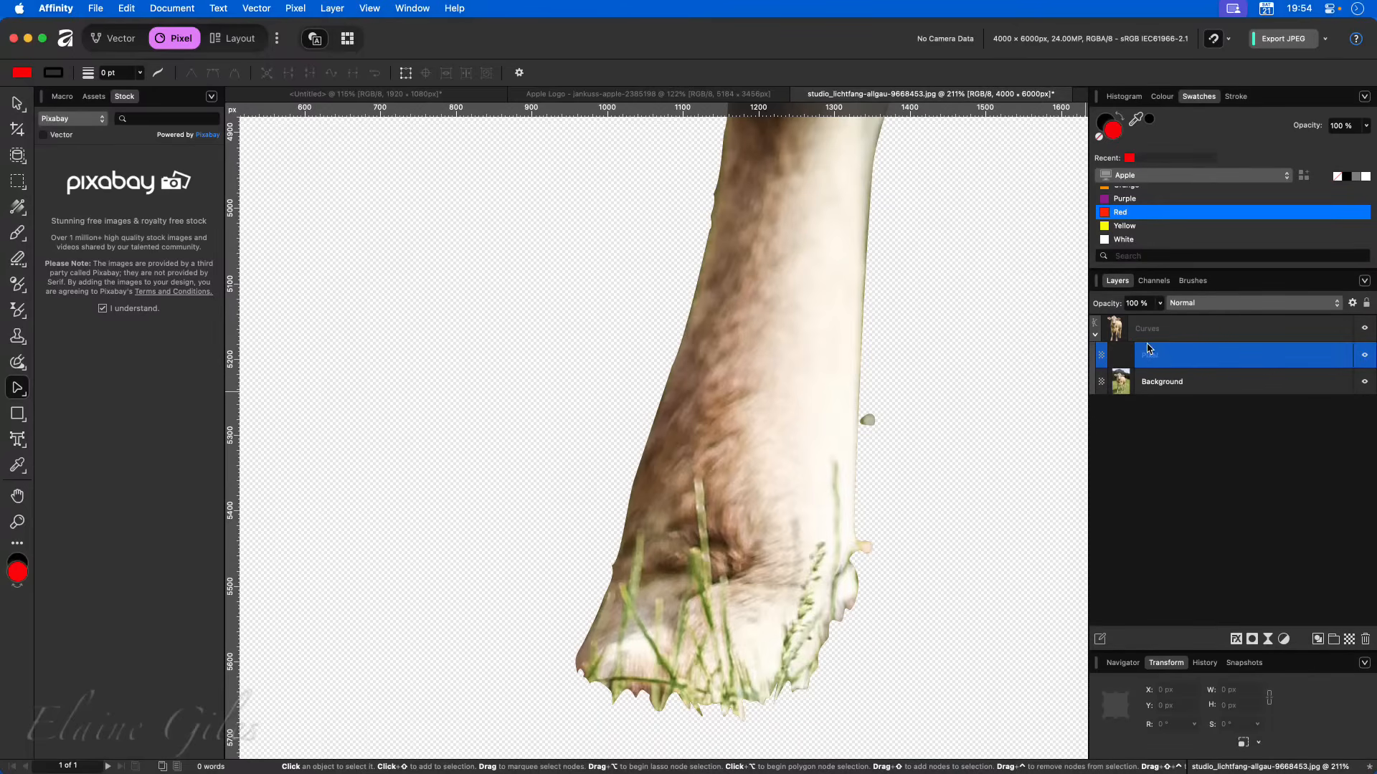
pyautogui.click(18, 364)
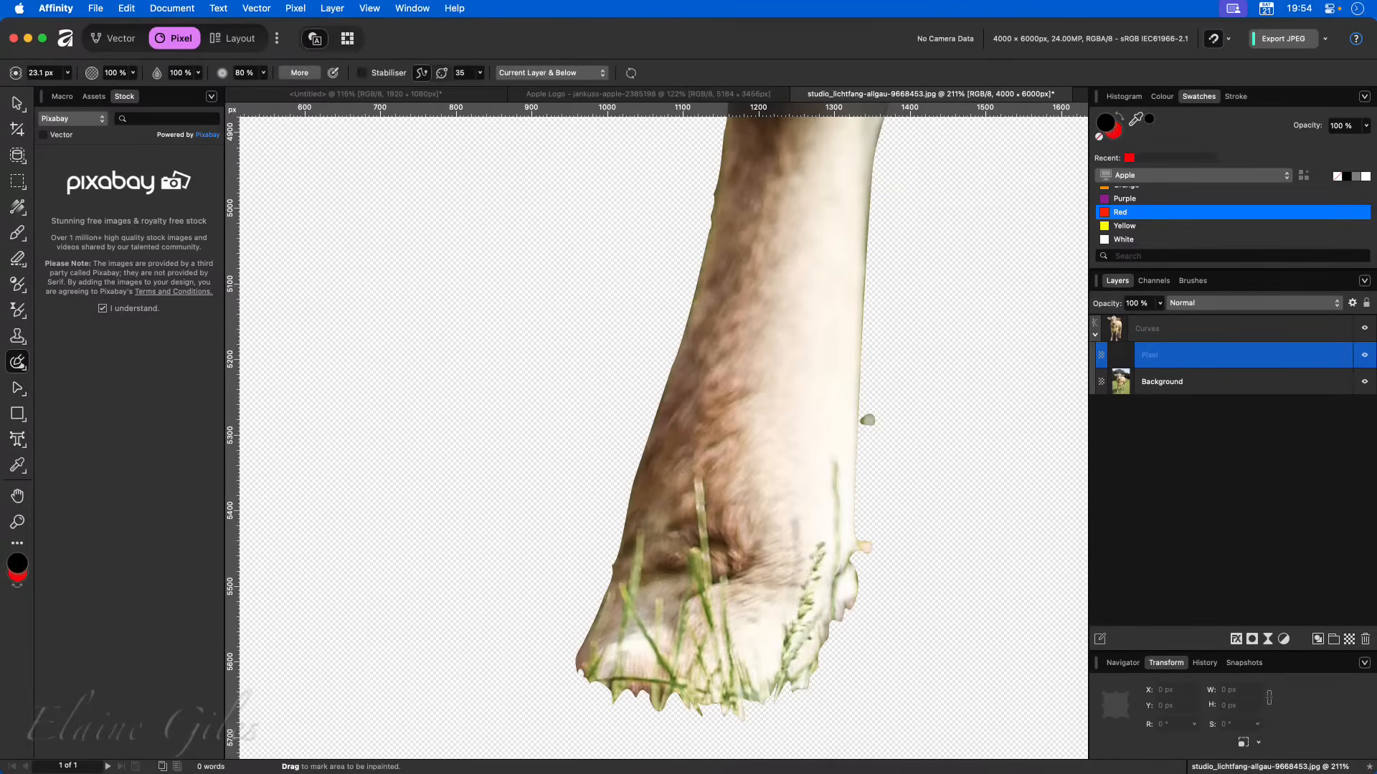
pyautogui.moveTo(694, 482); pyautogui.dragTo(699, 534)
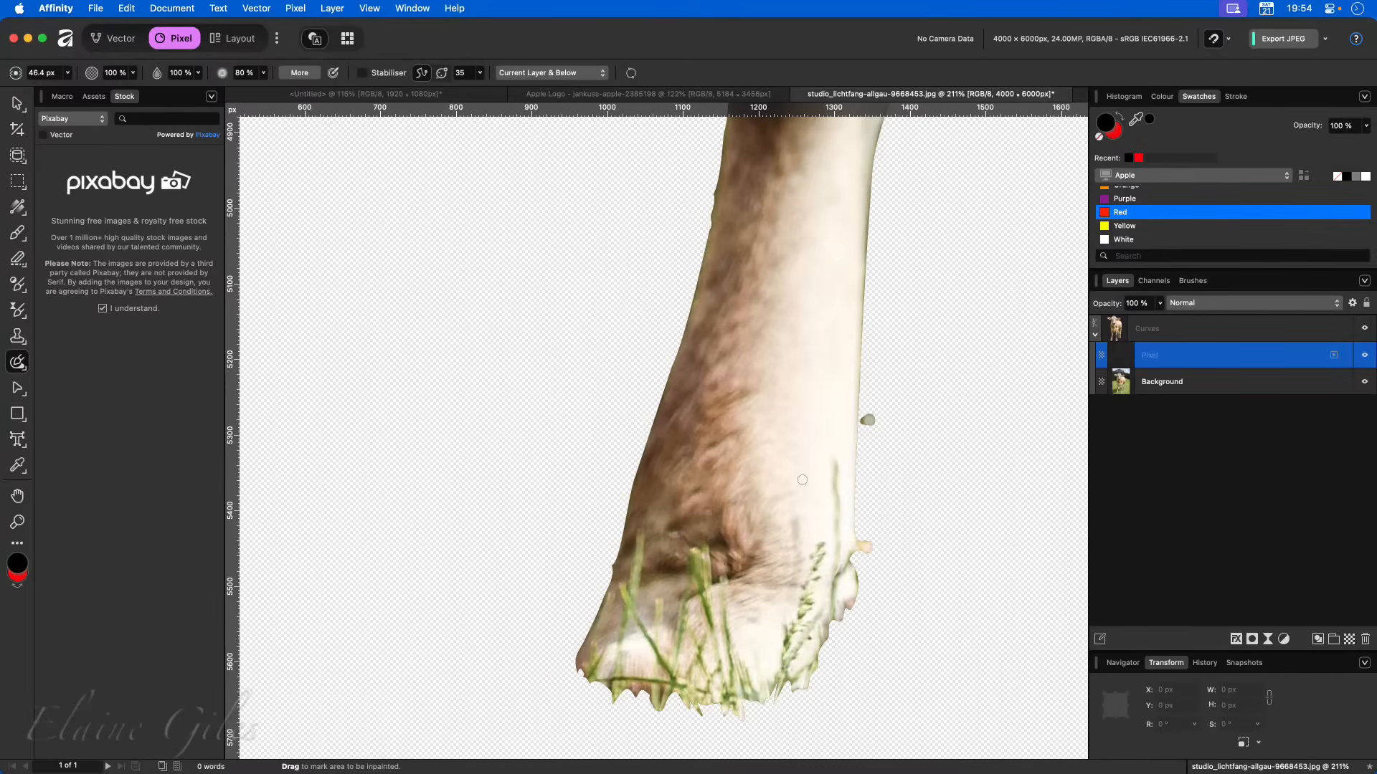
pyautogui.moveTo(836, 467)
pyautogui.mouseDown()
pyautogui.moveTo(832, 544)
pyautogui.moveTo(793, 621)
pyautogui.mouseUp()
pyautogui.moveTo(790, 517); pyautogui.dragTo(797, 642)
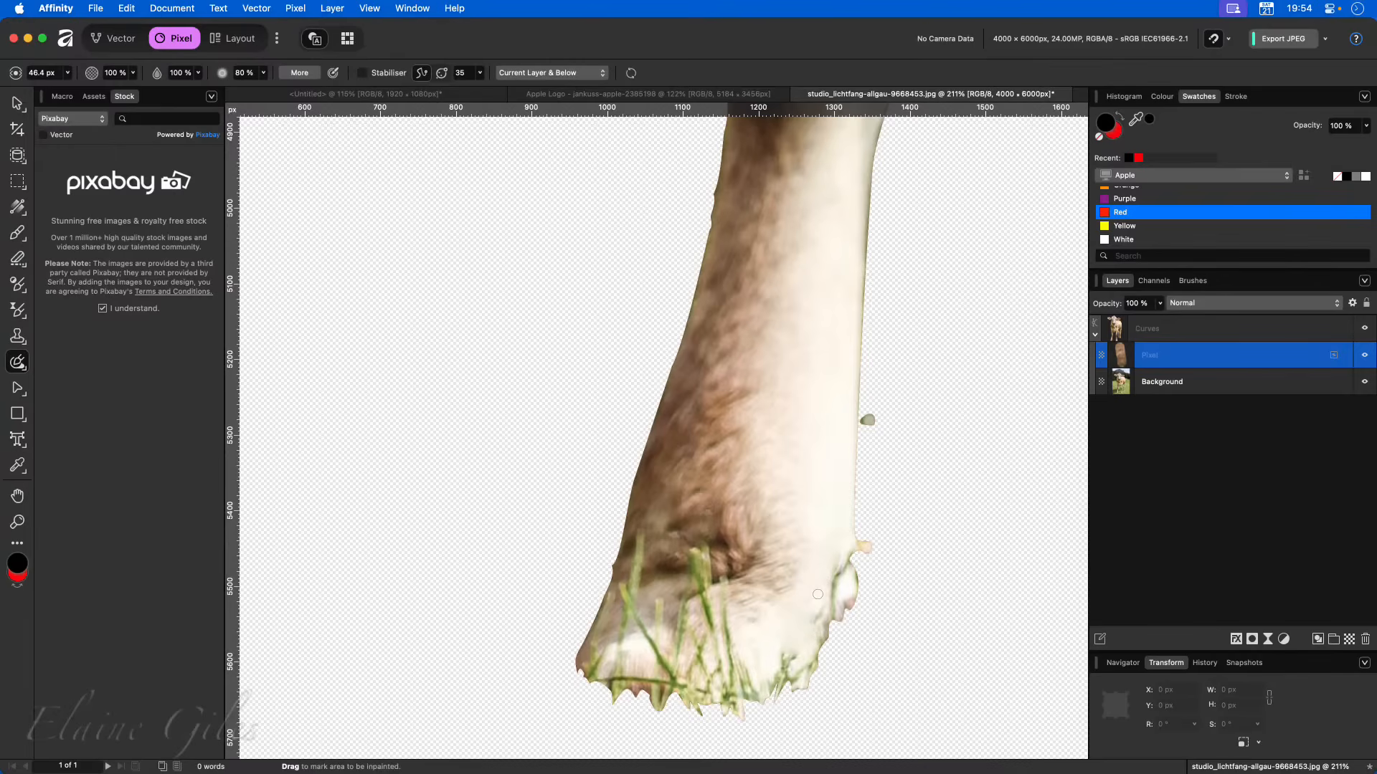
pyautogui.moveTo(848, 566); pyautogui.dragTo(807, 614)
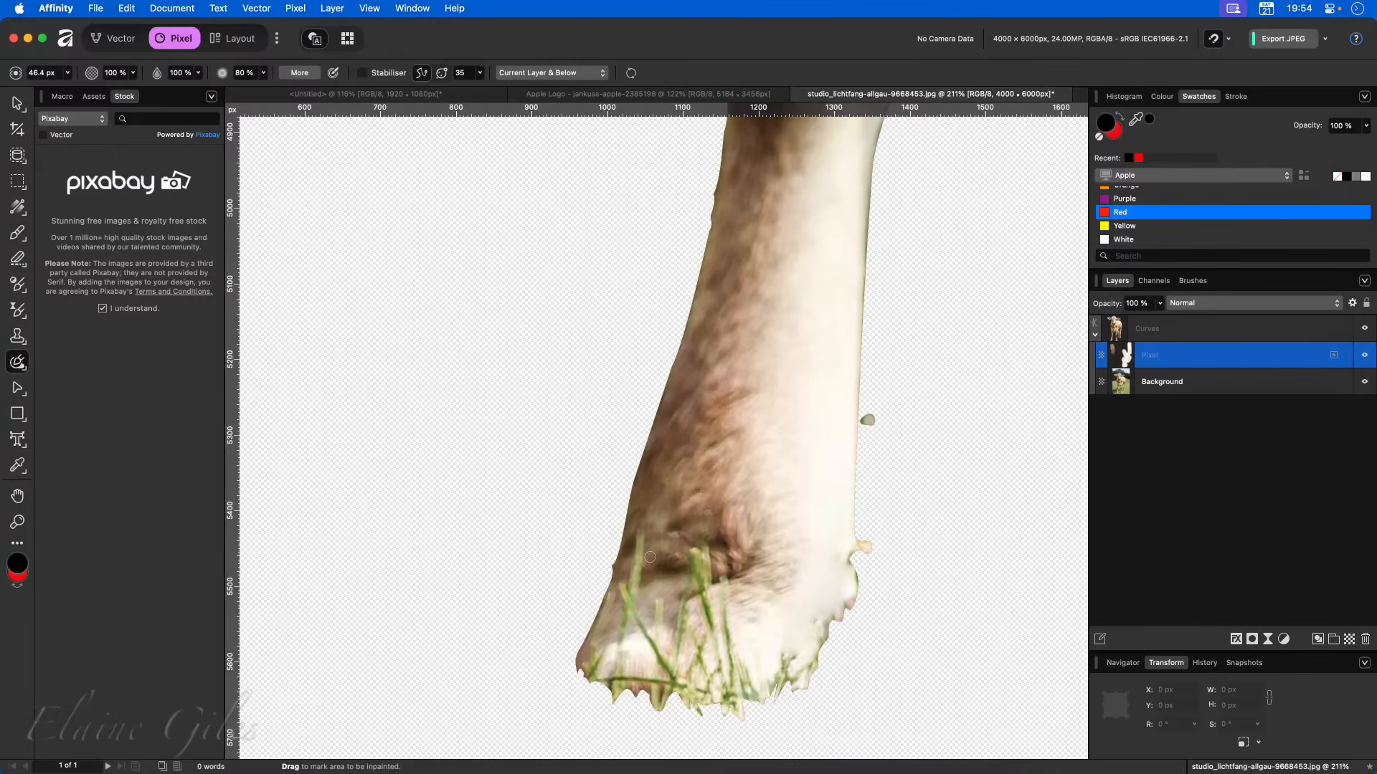
pyautogui.moveTo(645, 538)
pyautogui.mouseDown()
pyautogui.moveTo(631, 595)
pyautogui.moveTo(667, 667)
pyautogui.moveTo(692, 551)
pyautogui.moveTo(713, 628)
pyautogui.moveTo(730, 582)
pyautogui.moveTo(726, 658)
pyautogui.moveTo(746, 687)
pyautogui.moveTo(696, 667)
pyautogui.moveTo(701, 642)
pyautogui.moveTo(701, 653)
pyautogui.moveTo(638, 606)
pyautogui.moveTo(617, 667)
pyautogui.mouseUp()
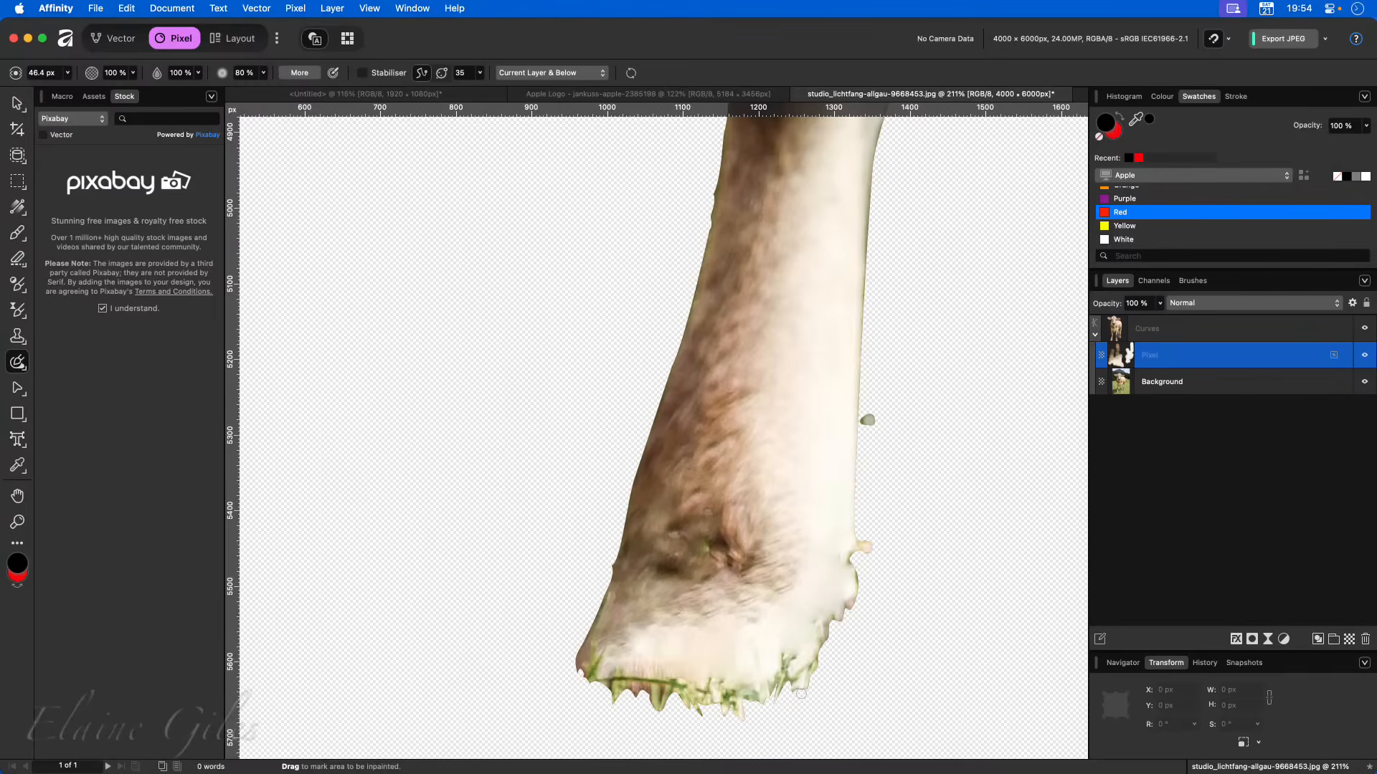
# - Inpaint the tall grass stalk crossing the cow's other front hoof on the same pixel layer
pyautogui.scroll(-8, 731, 690)
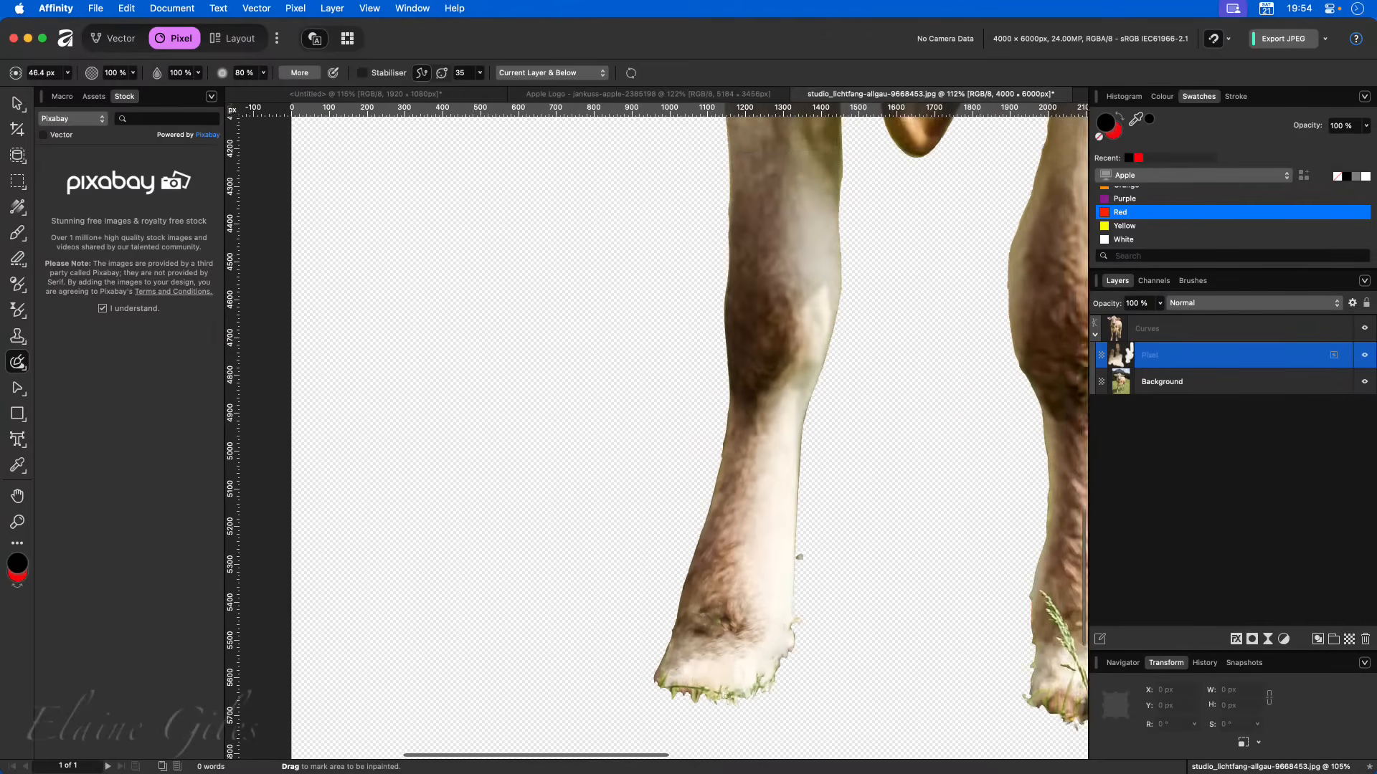
pyautogui.scroll(6, 782, 589)
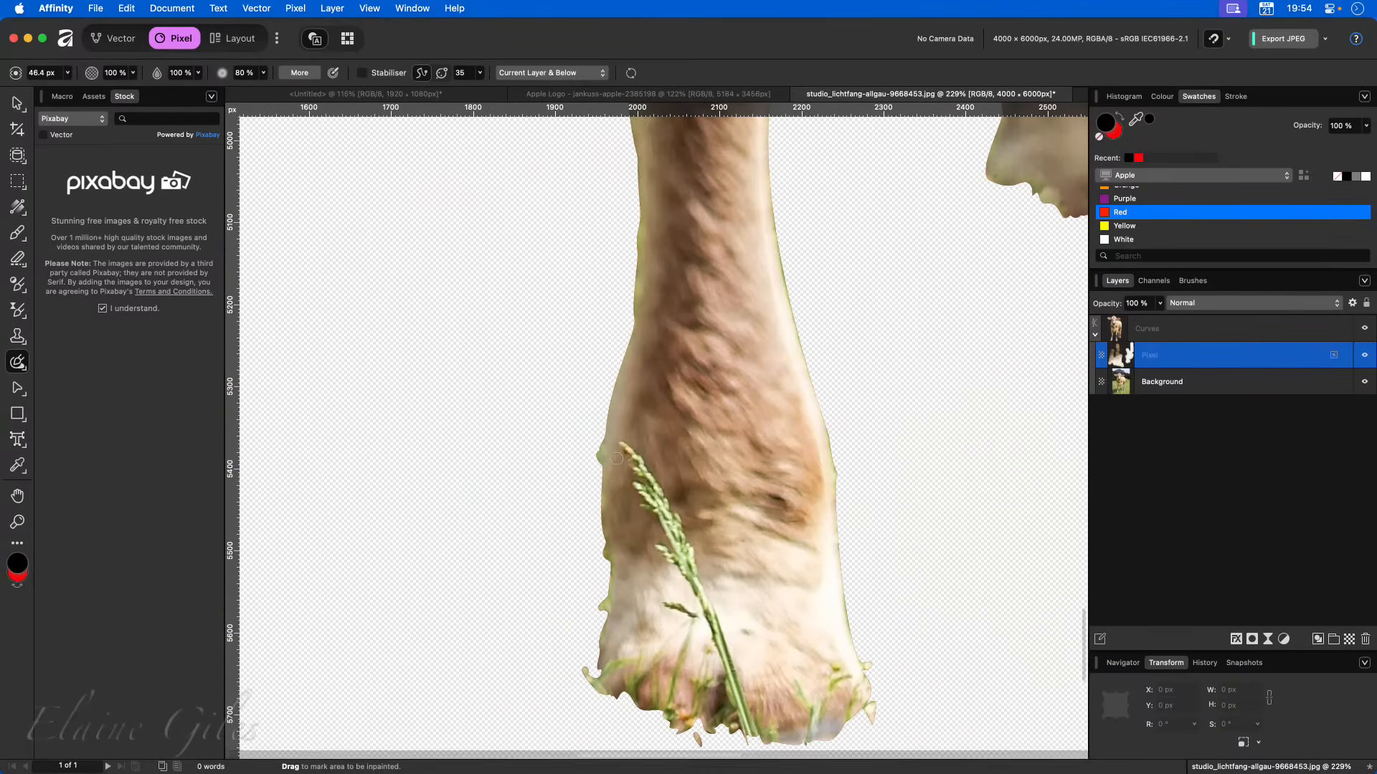
pyautogui.moveTo(615, 444); pyautogui.dragTo(751, 719)
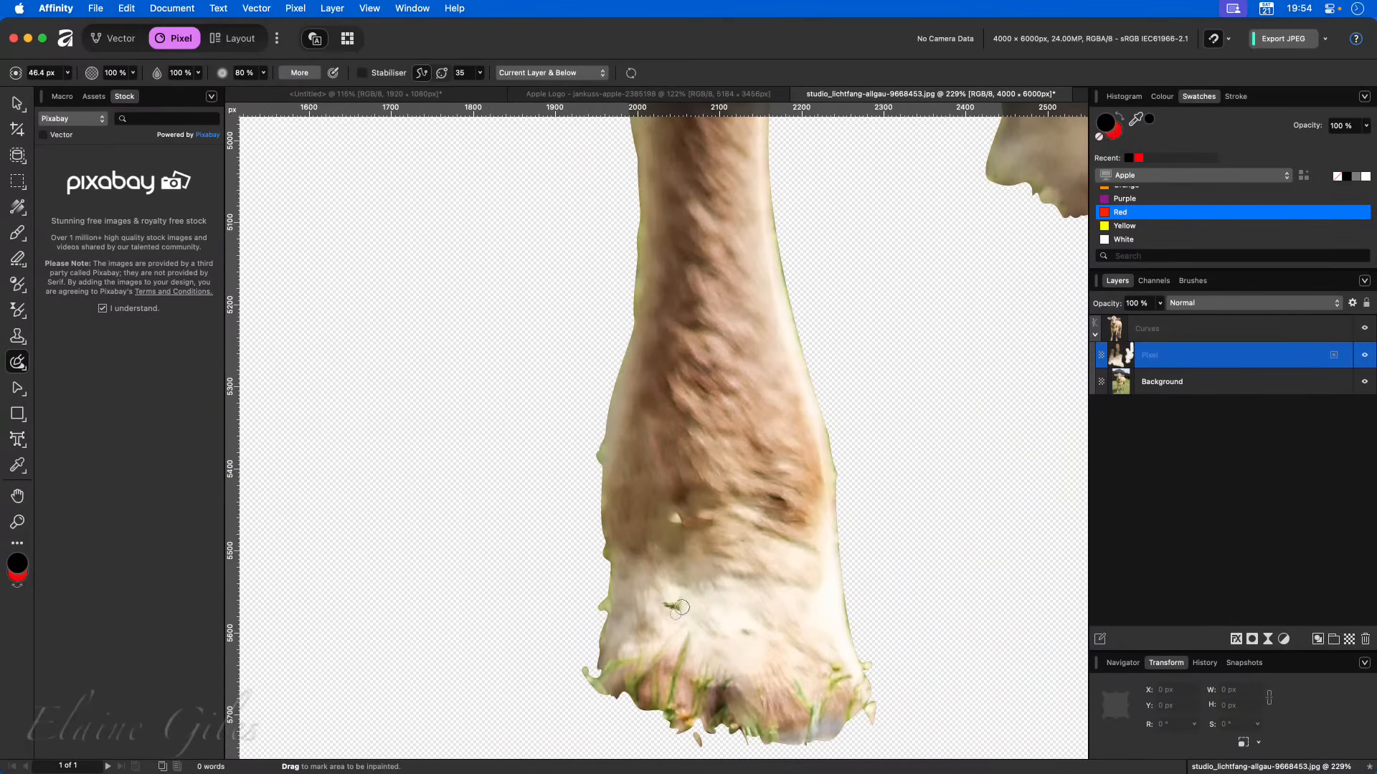
pyautogui.scroll(-10, 681, 520)
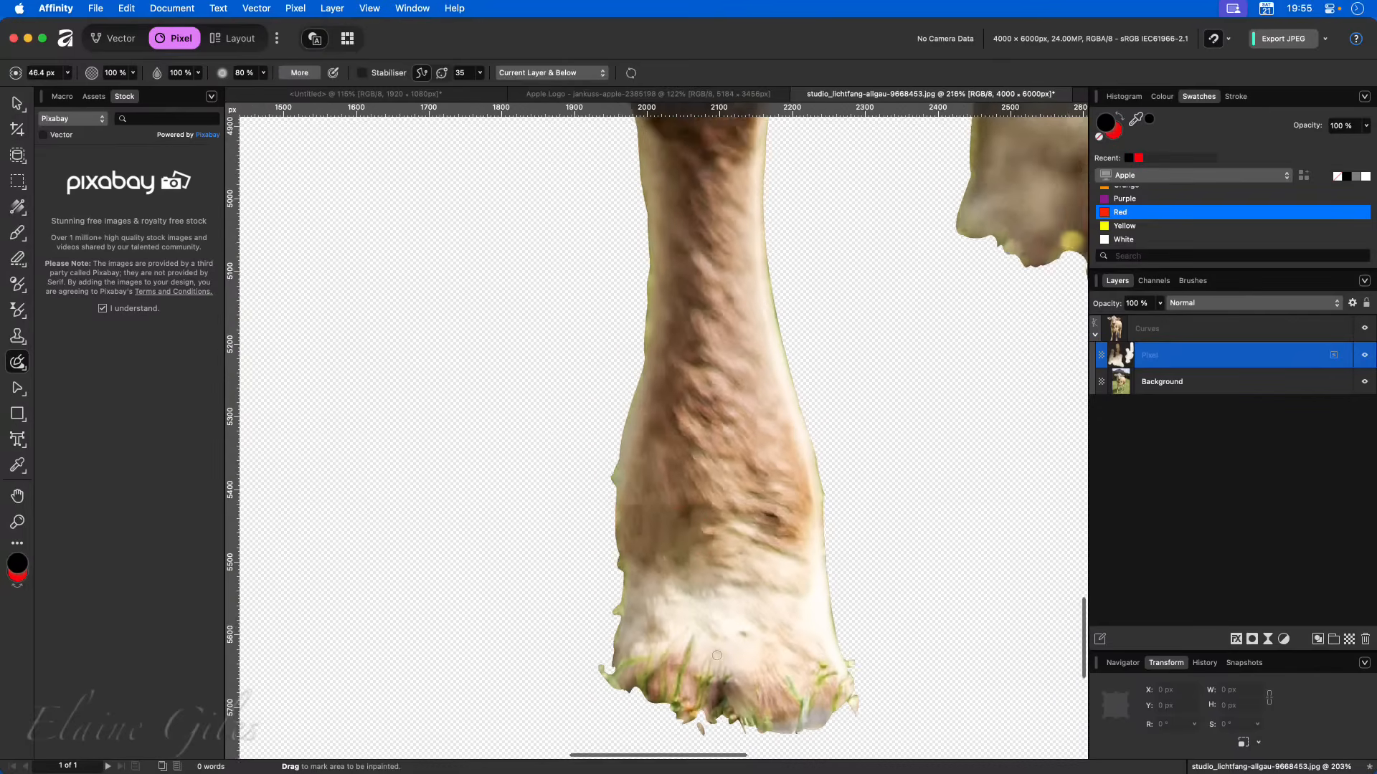
pyautogui.scroll(-3, 717, 674)
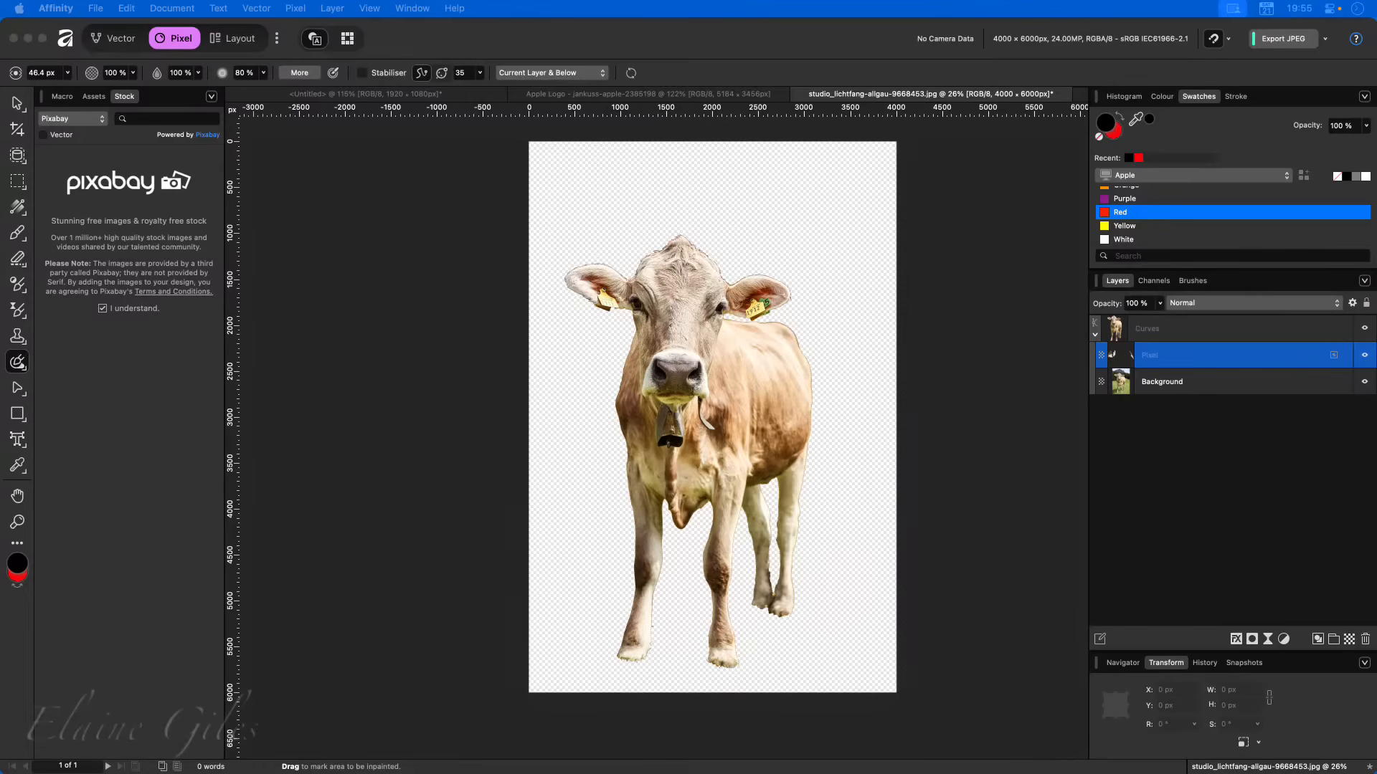
# - Place the image kbha-alpine-hut-3586294.jpg in the document and take it out of the Curves layer to the top of the layer stack
pyautogui.moveTo(3, 308); pyautogui.dragTo(516, 261)
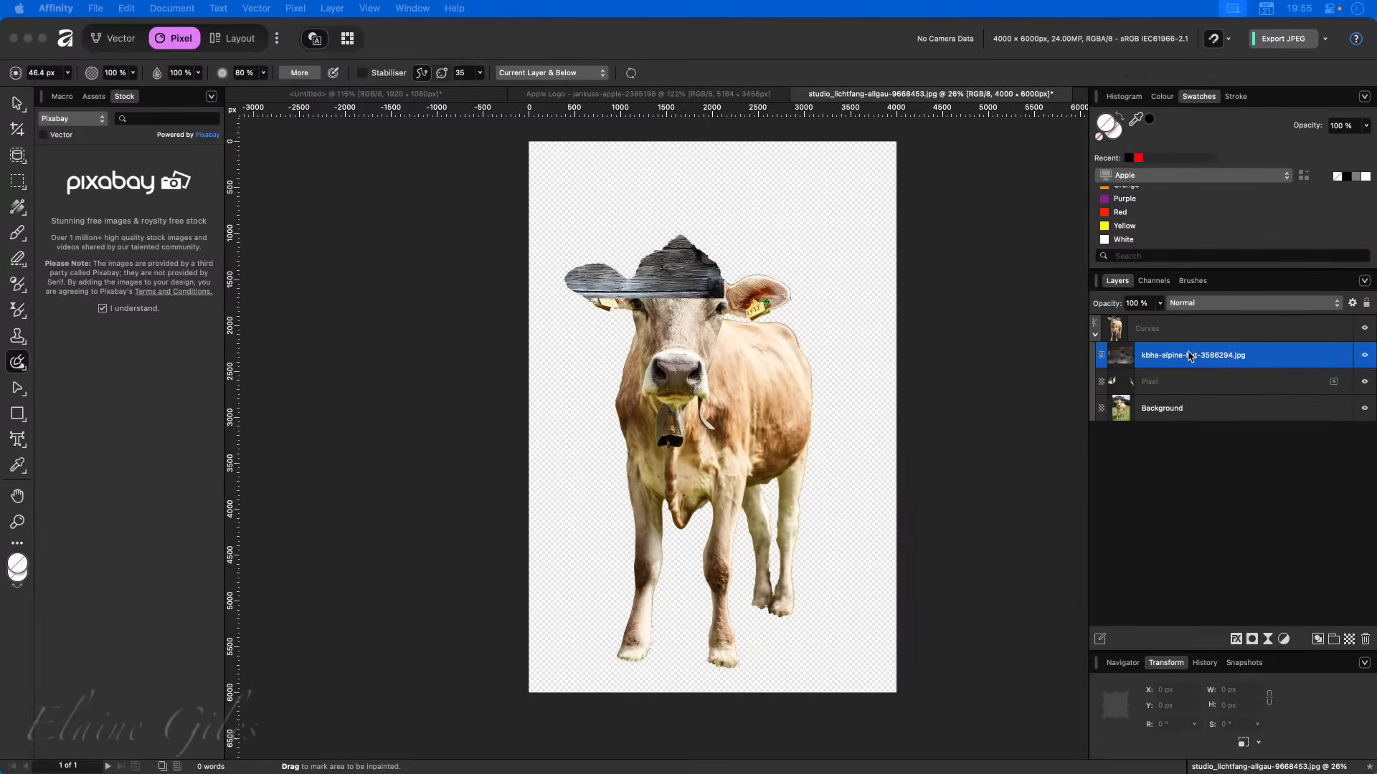
pyautogui.moveTo(1183, 356); pyautogui.dragTo(1162, 319)
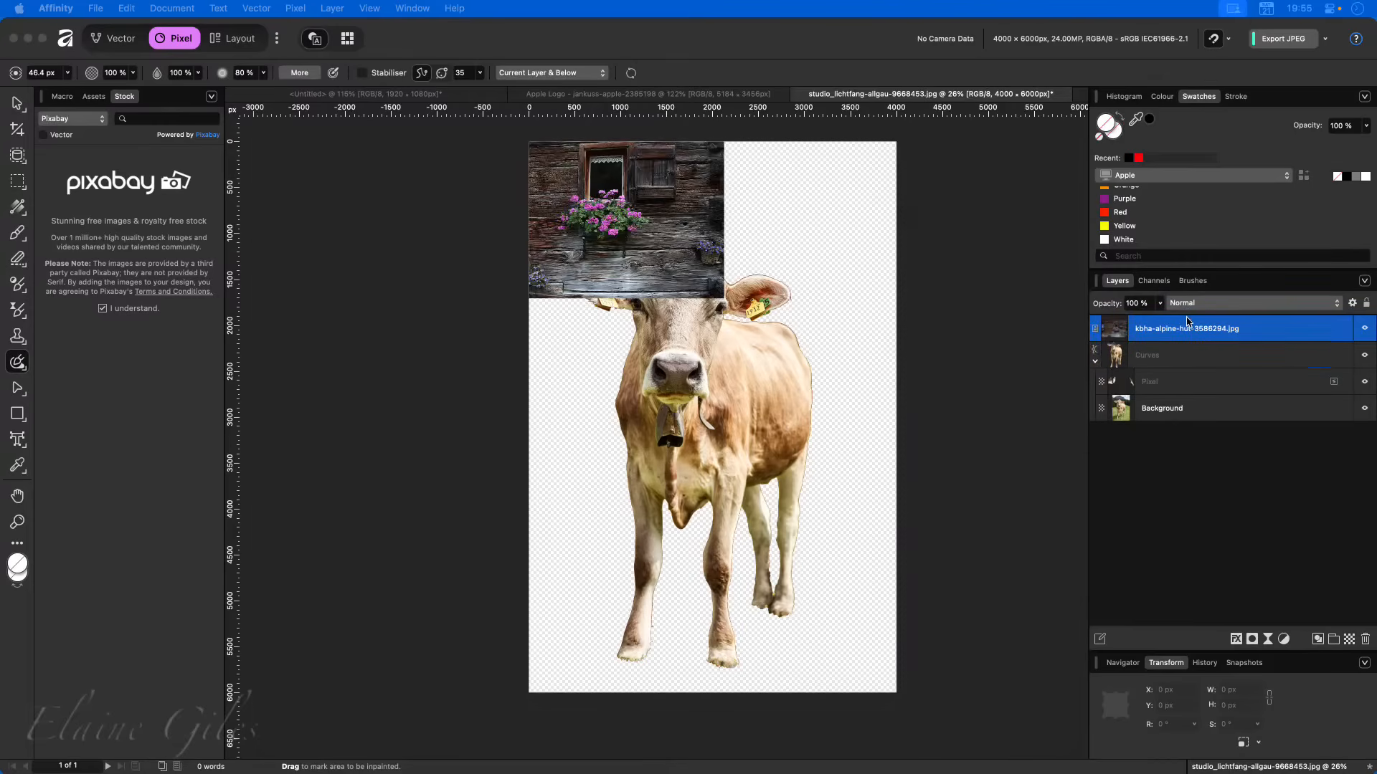
pyautogui.click(1095, 355)
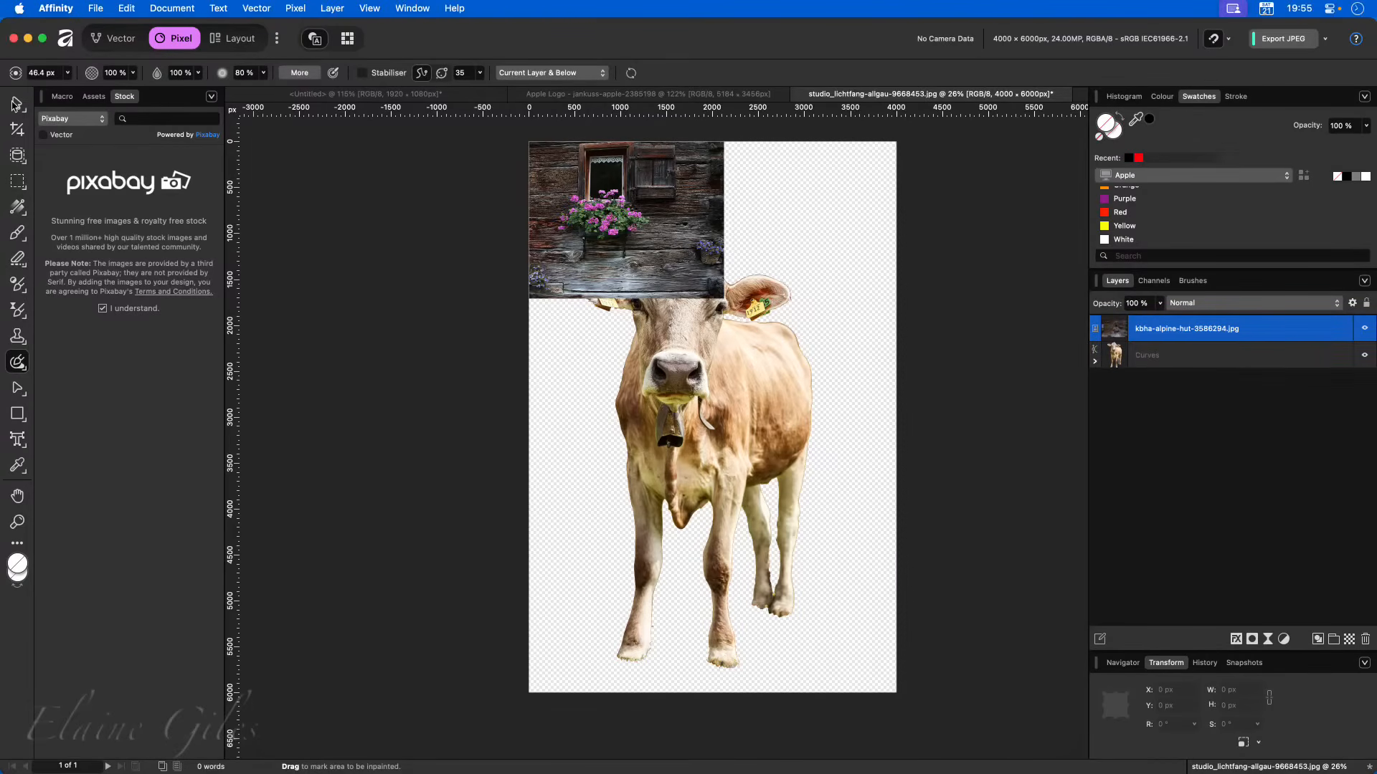
# - Enlarge the alpine hut image to about 9060 × 6040 px so it covers the canvas, and place its layer below Curves
pyautogui.click(16, 104)
pyautogui.moveTo(595, 208); pyautogui.dragTo(631, 234)
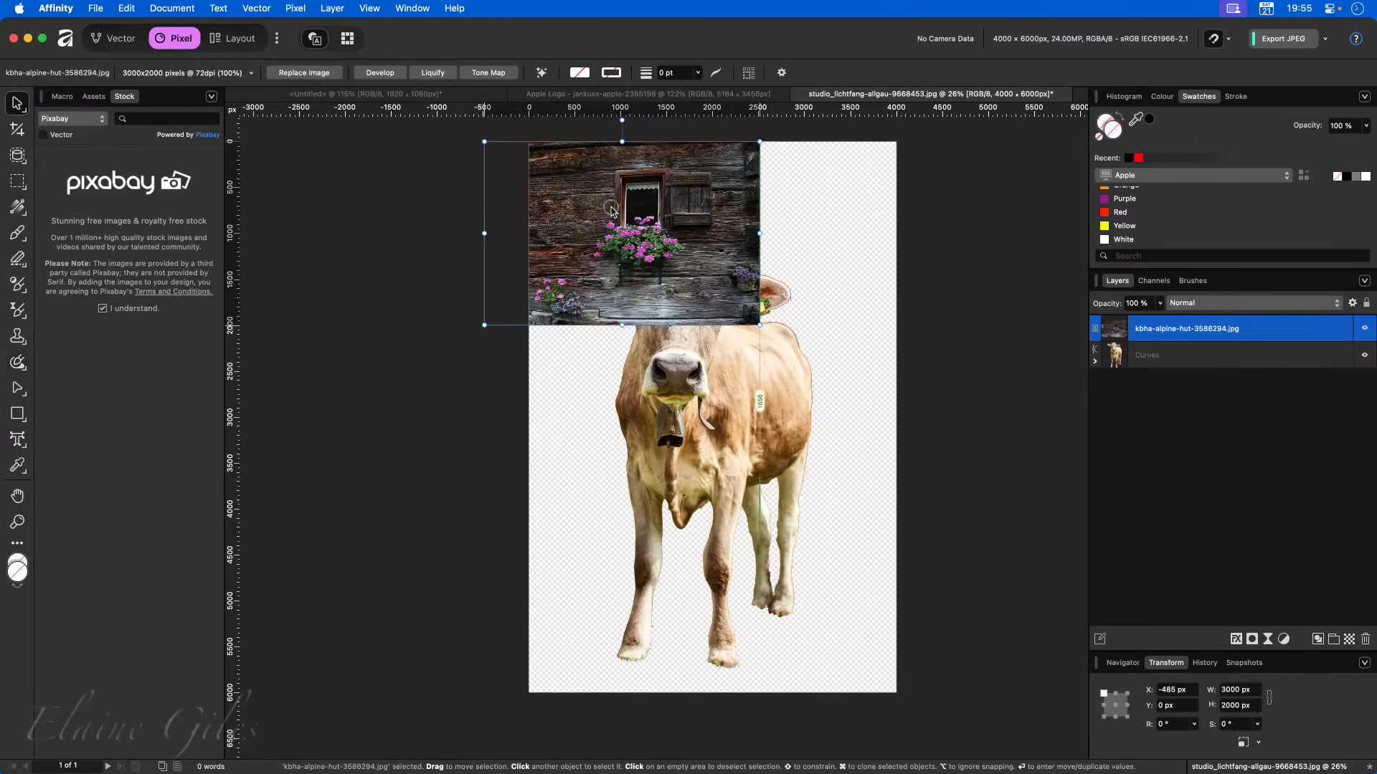
pyautogui.moveTo(761, 325); pyautogui.dragTo(1064, 529)
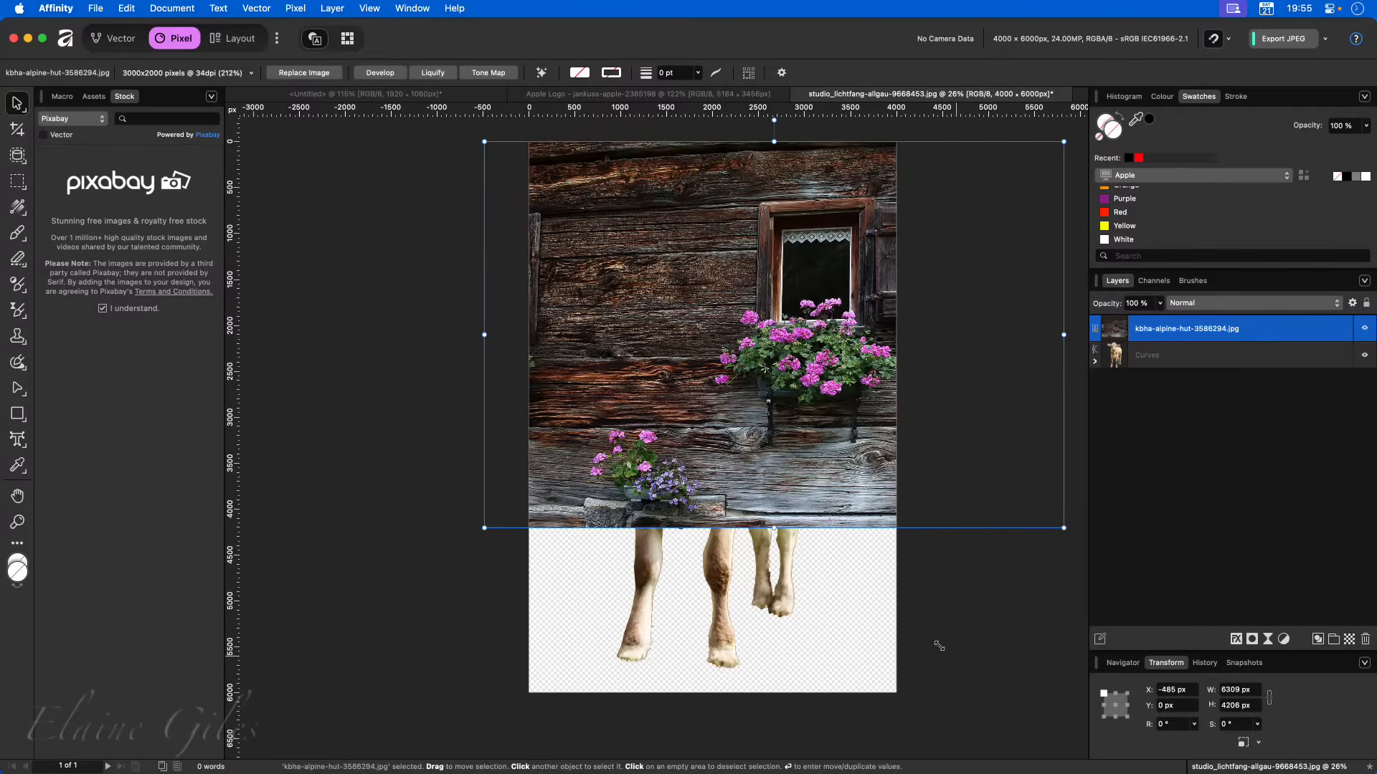
pyautogui.hscroll(5, 887, 450)
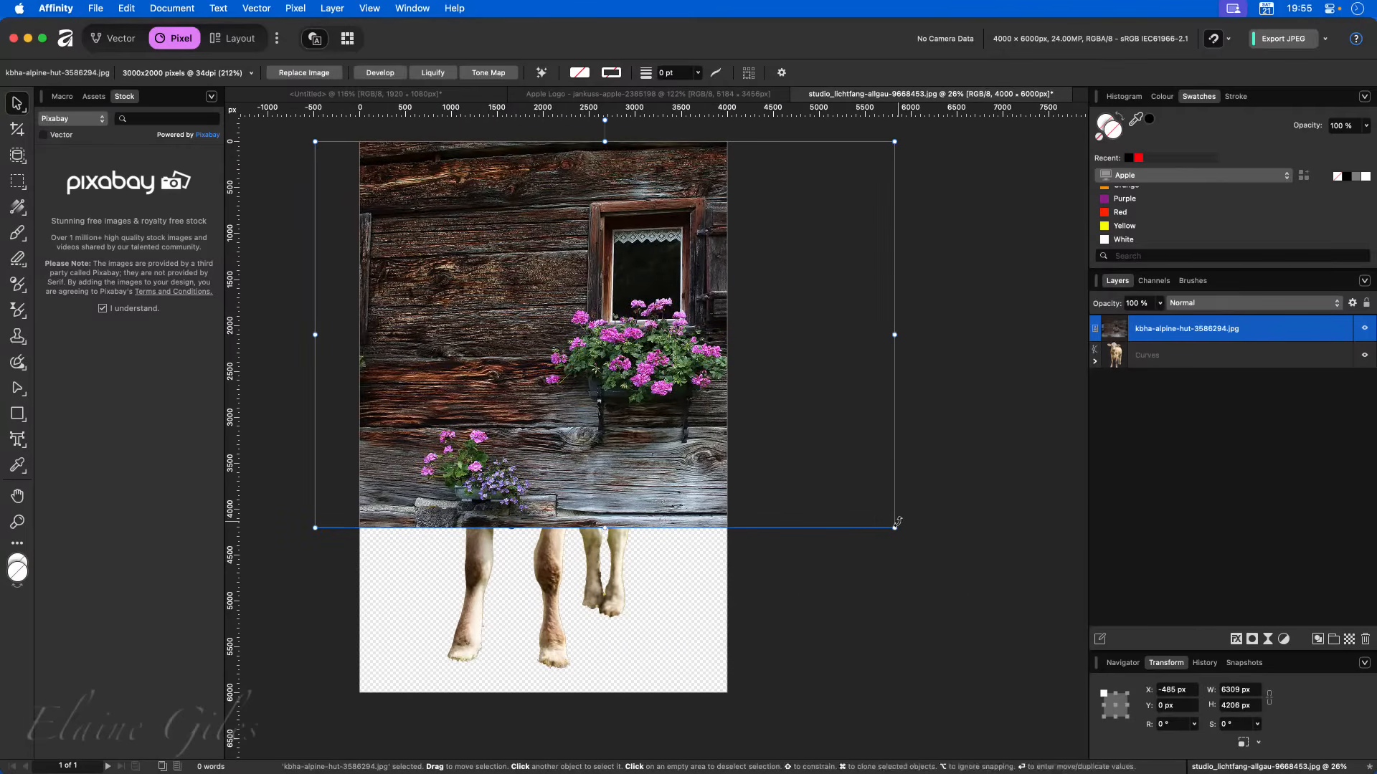
pyautogui.moveTo(897, 535); pyautogui.dragTo(936, 615)
pyautogui.moveTo(1205, 329); pyautogui.dragTo(1202, 381)
pyautogui.hscroll(-10, 703, 350)
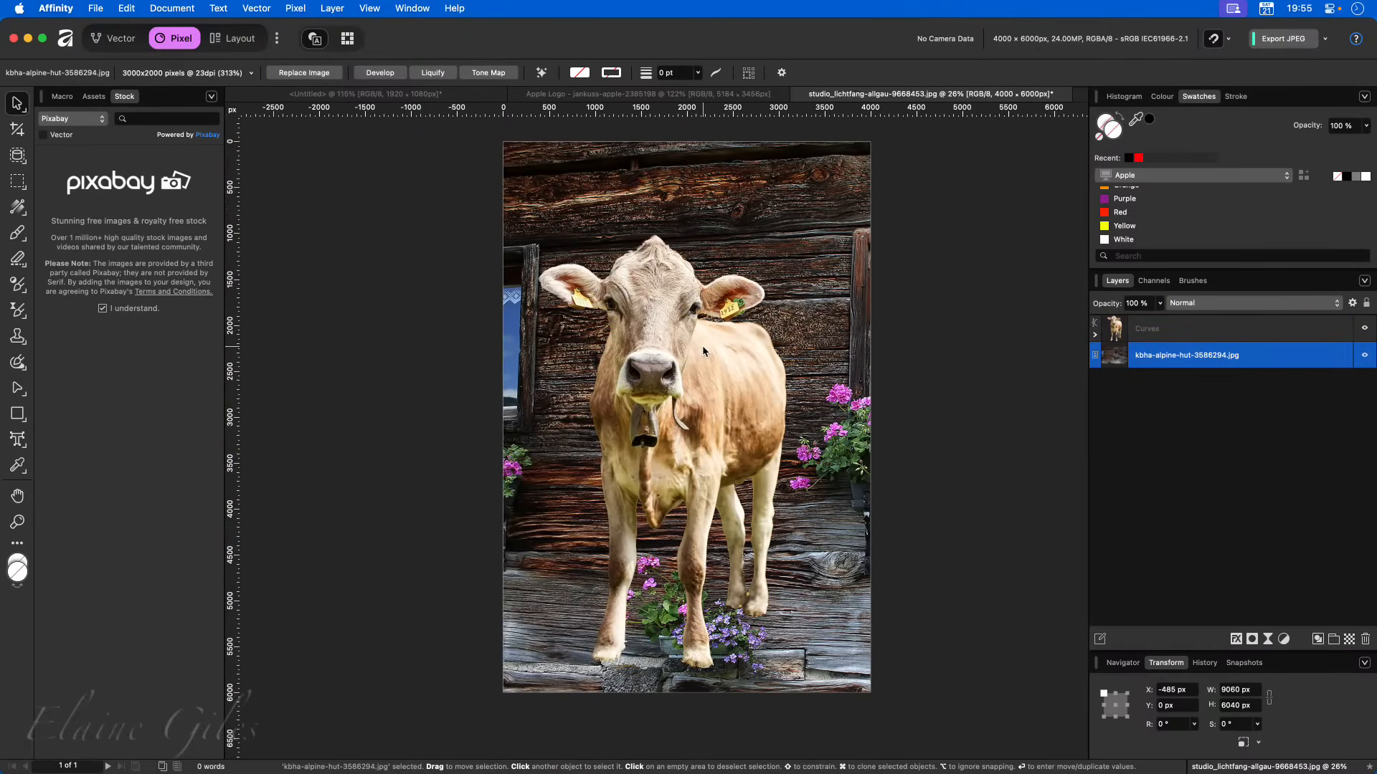
# - Move the cow cut-out to about X 1151 px, Y 1696 px, and shift the hut image to X 0 px to show more window
pyautogui.click(1124, 327)
pyautogui.moveTo(660, 294); pyautogui.dragTo(731, 355)
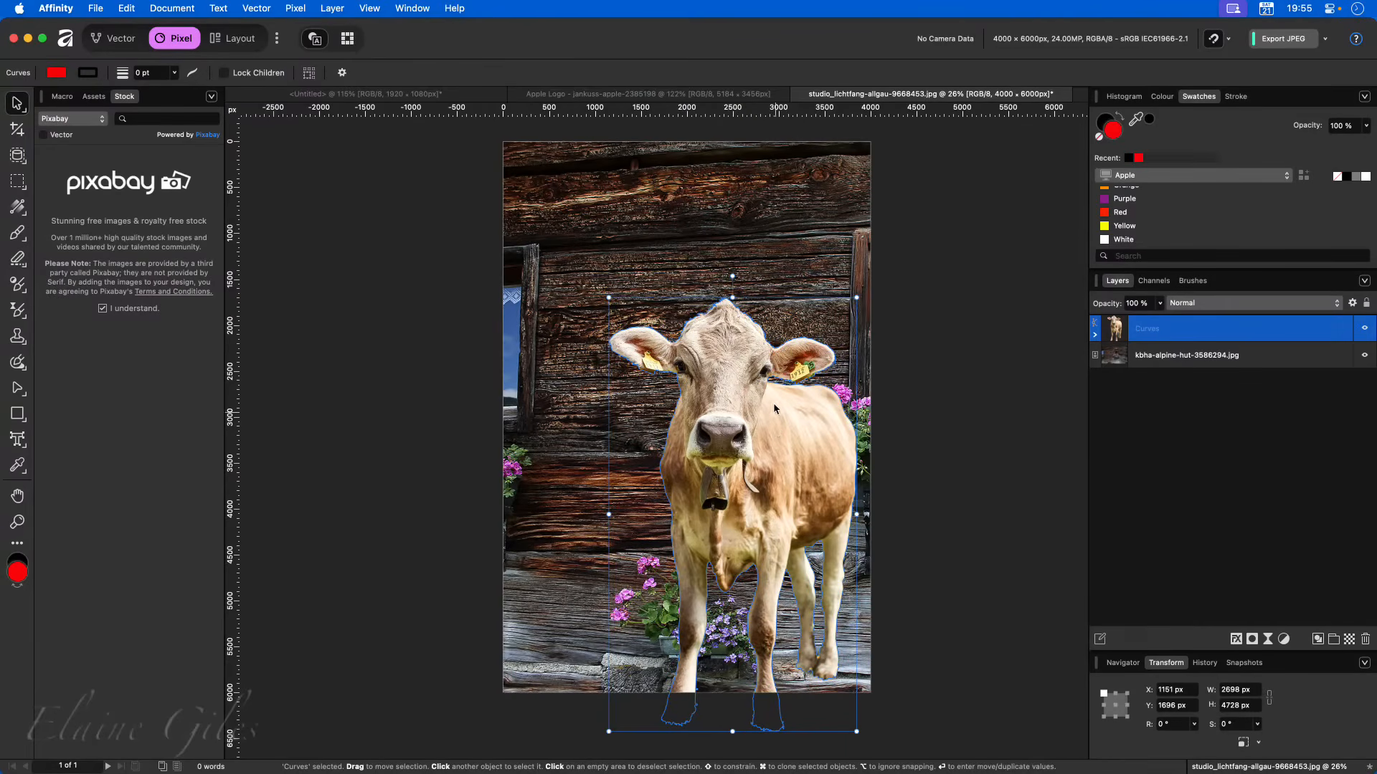
pyautogui.click(932, 392)
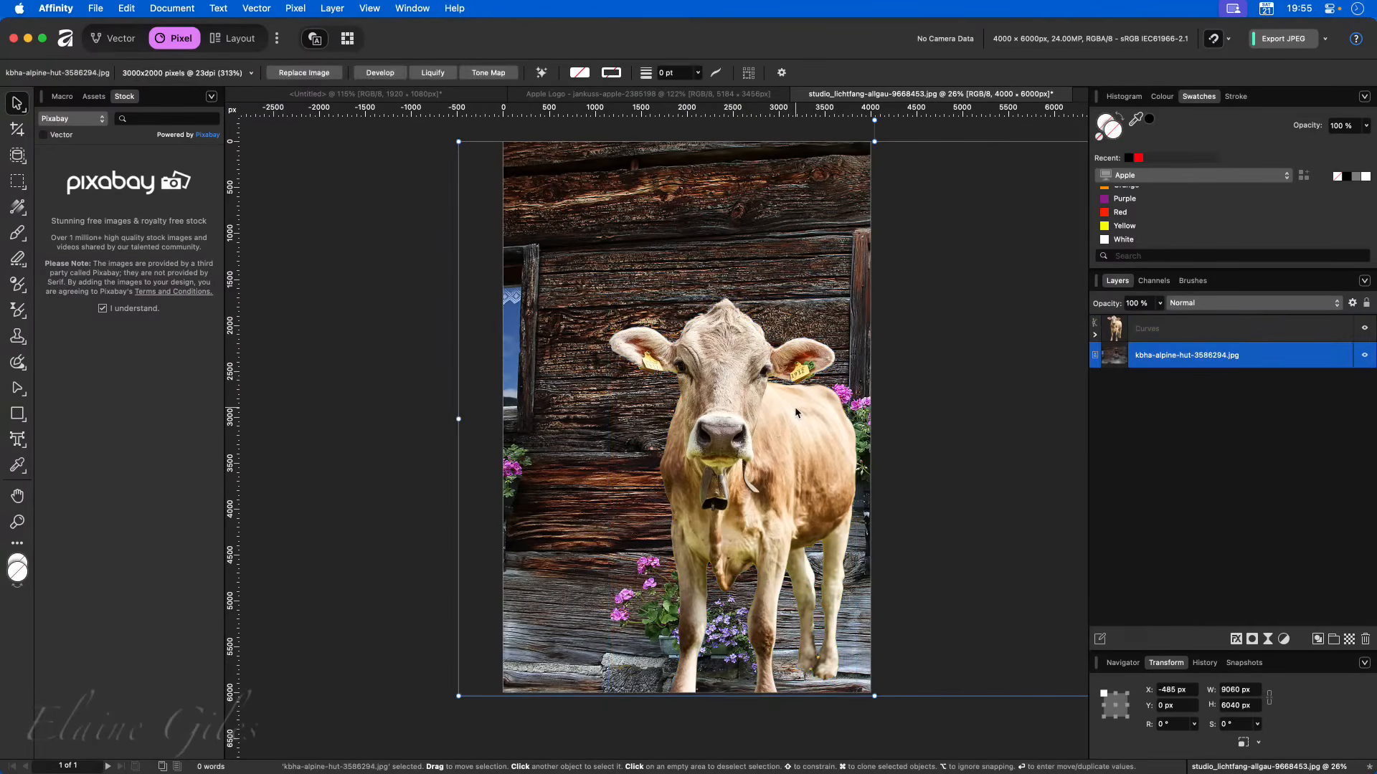
pyautogui.click(388, 386)
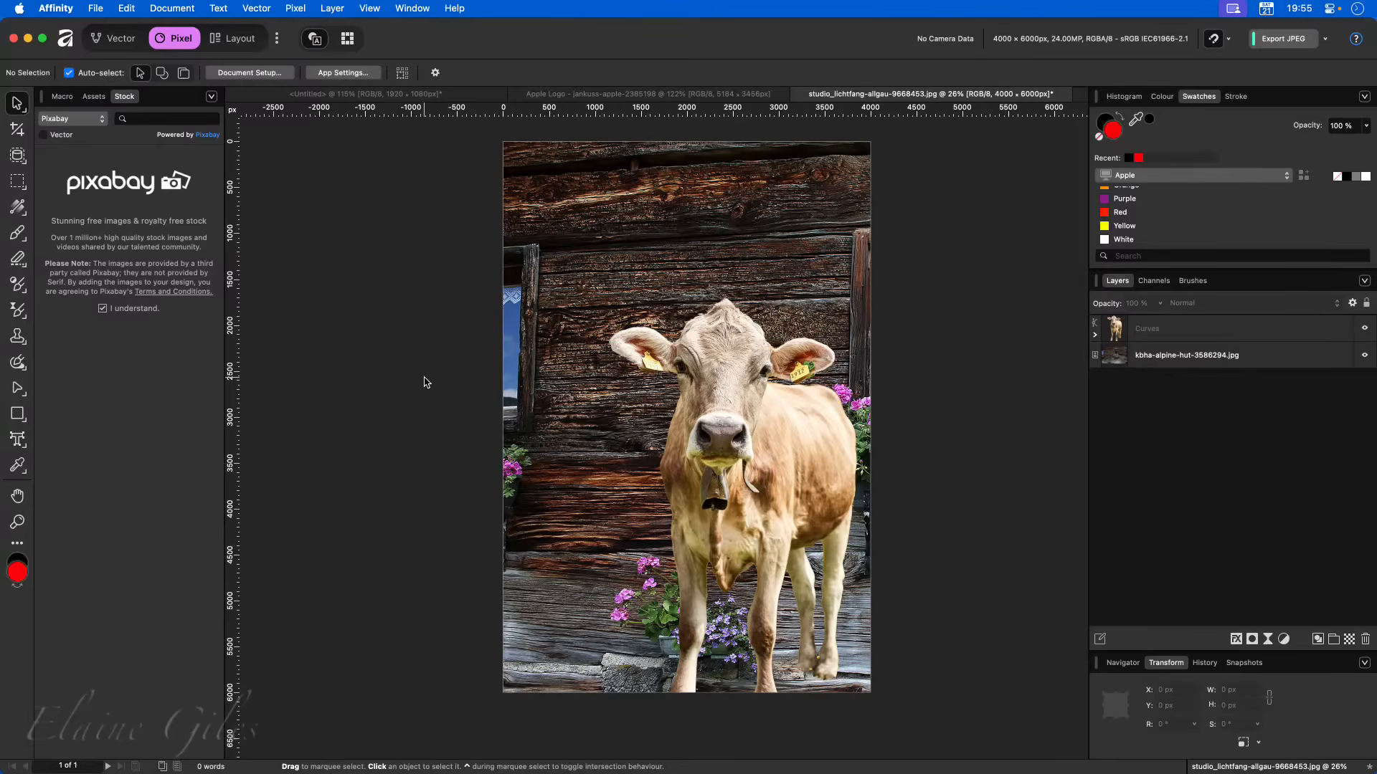
pyautogui.moveTo(571, 204); pyautogui.dragTo(615, 203)
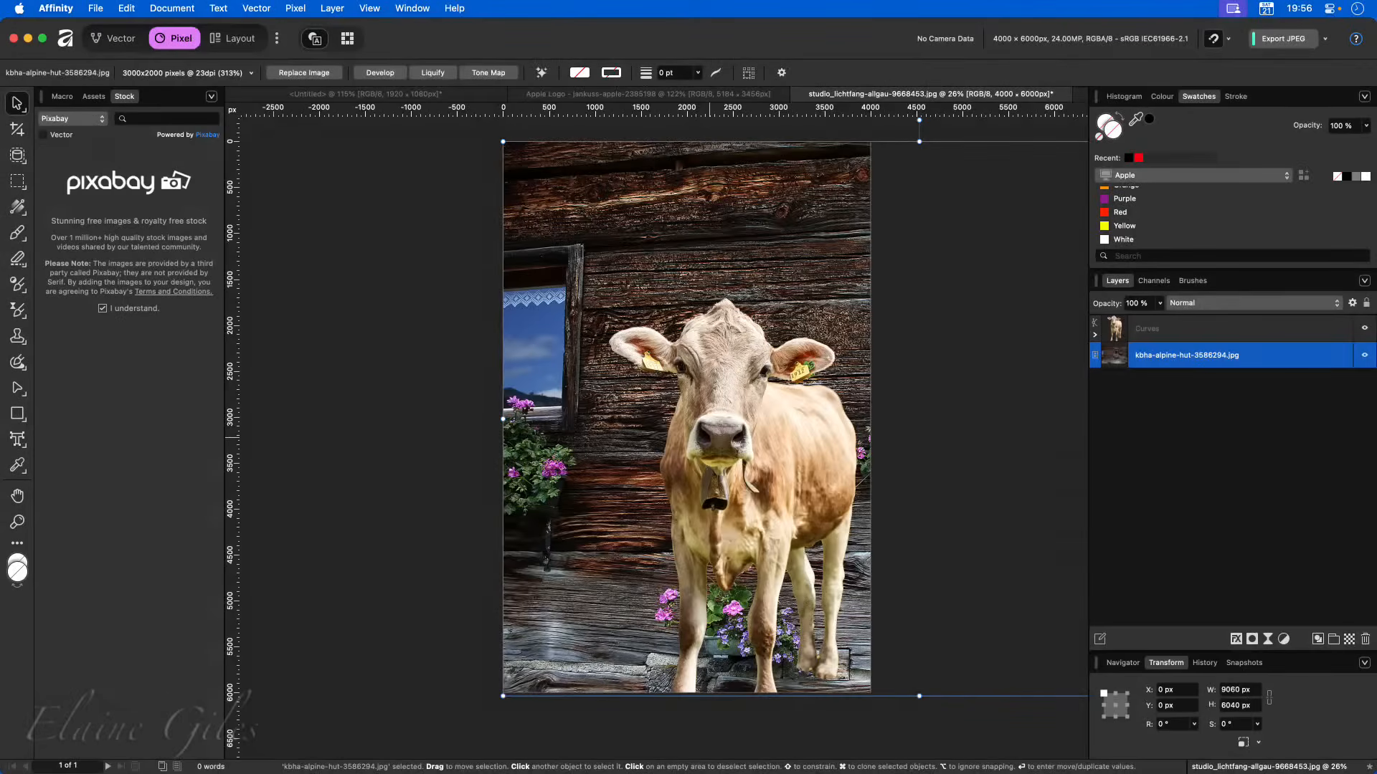
# - With the Tone Brush set to Blend and Multiply, paint over the cow's face, starting from the Curves layer
pyautogui.click(26, 318)
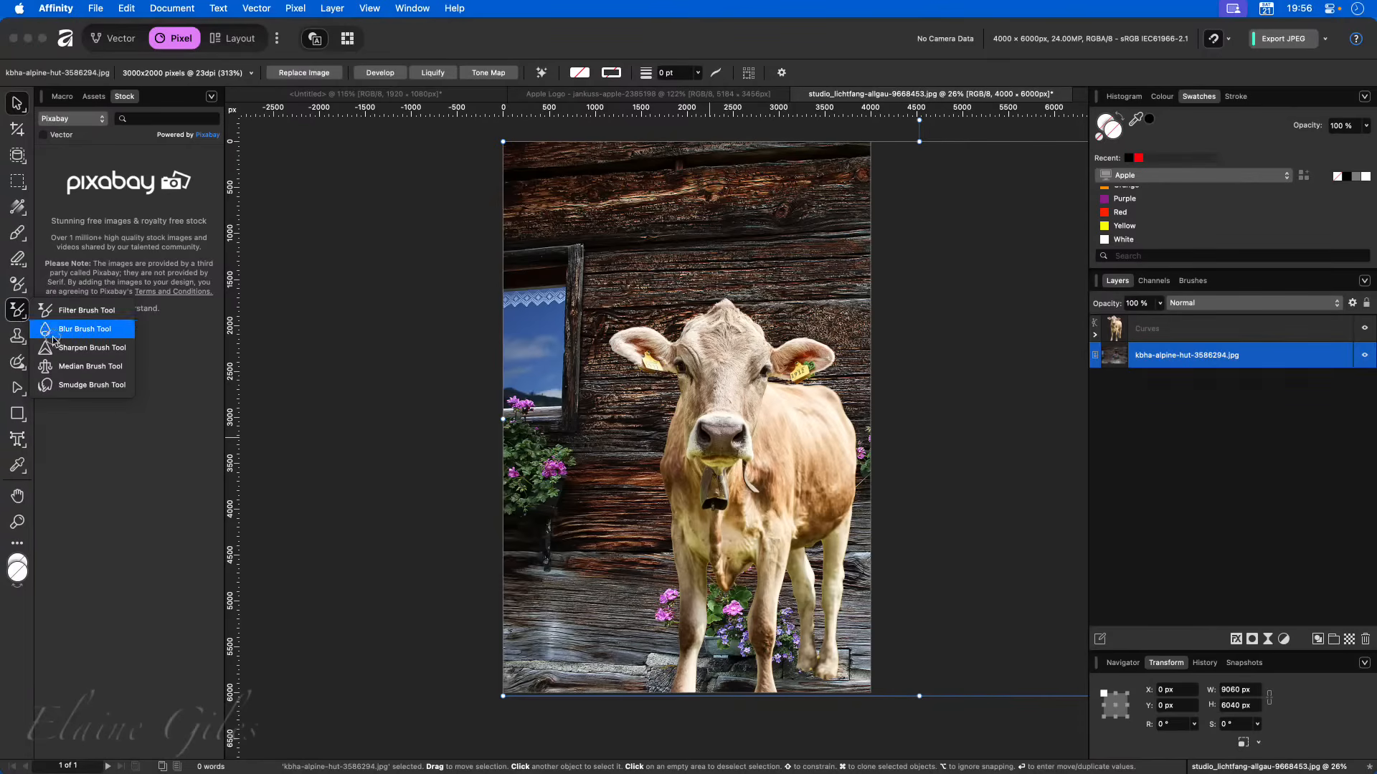
pyautogui.click(24, 290)
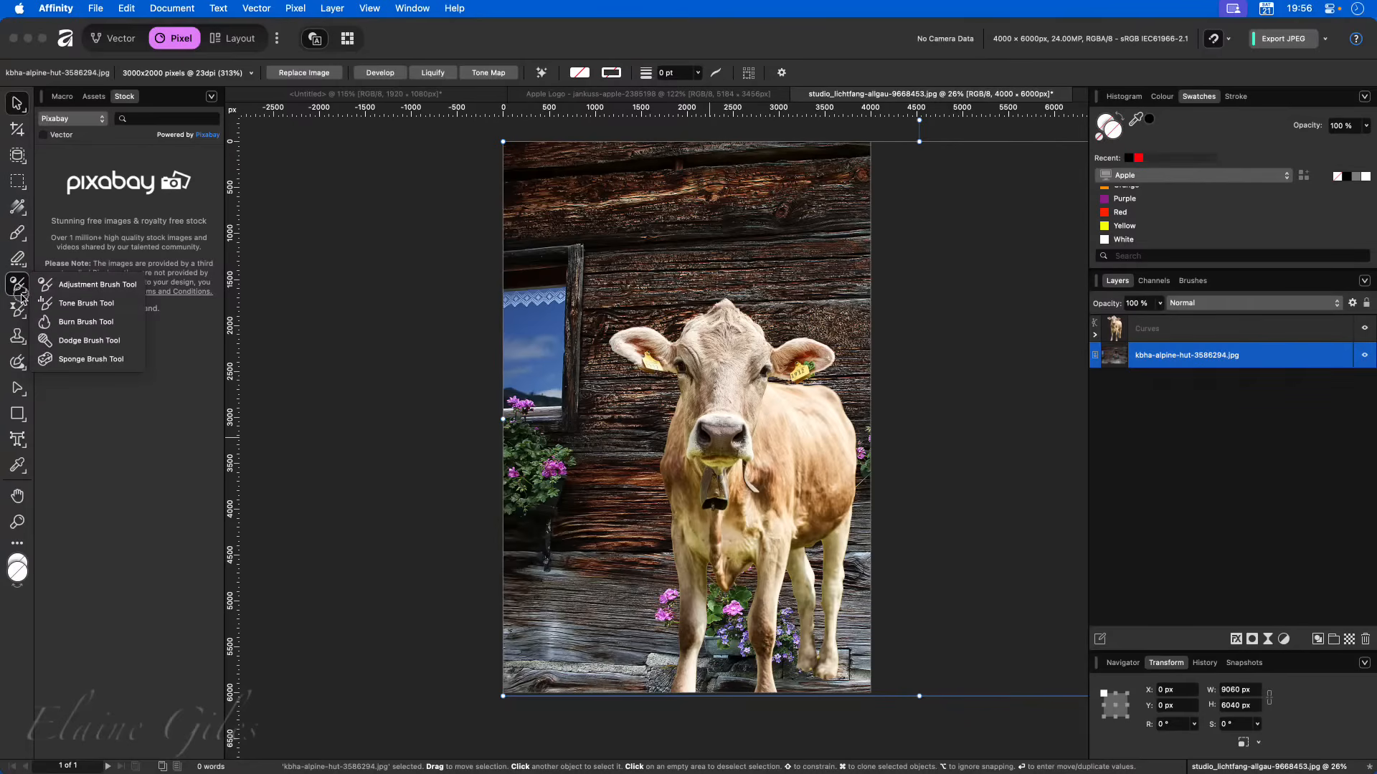
pyautogui.click(76, 312)
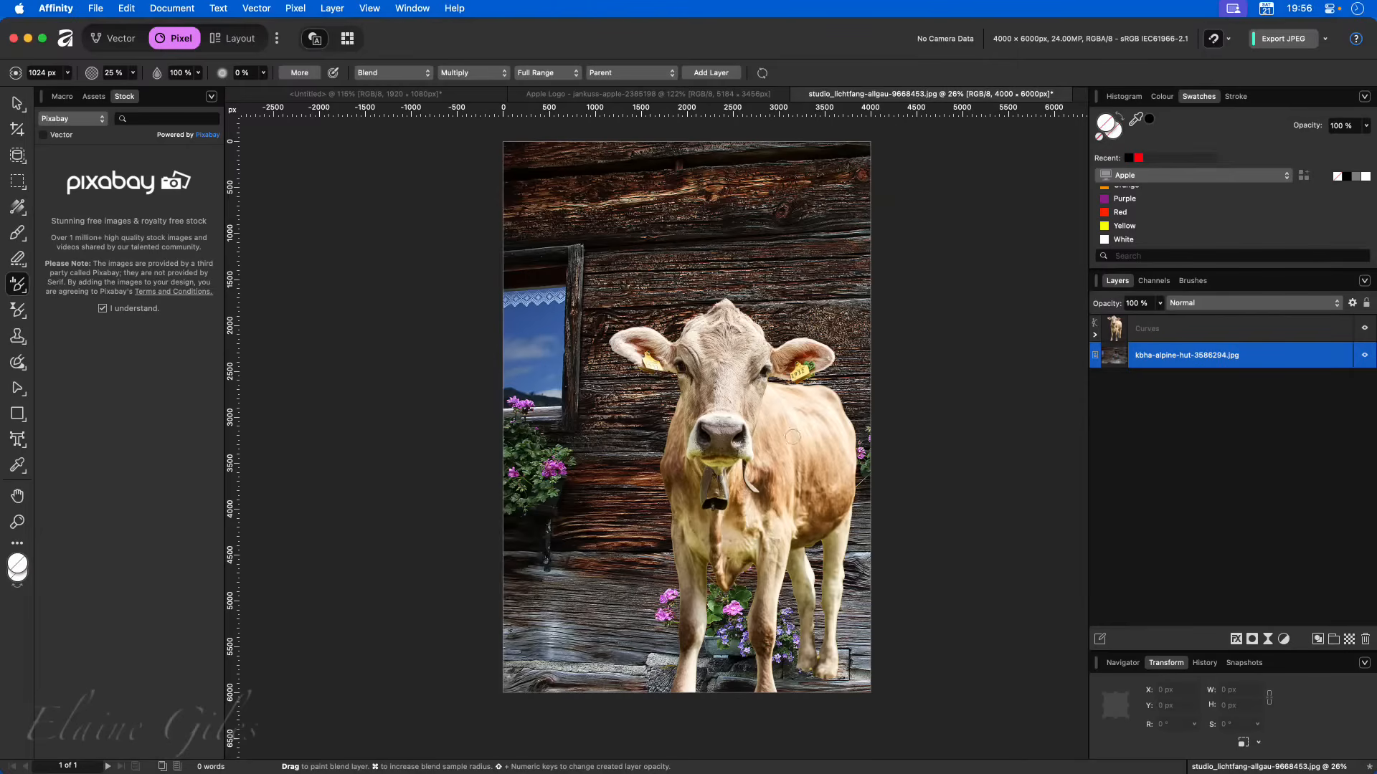
pyautogui.click(1154, 329)
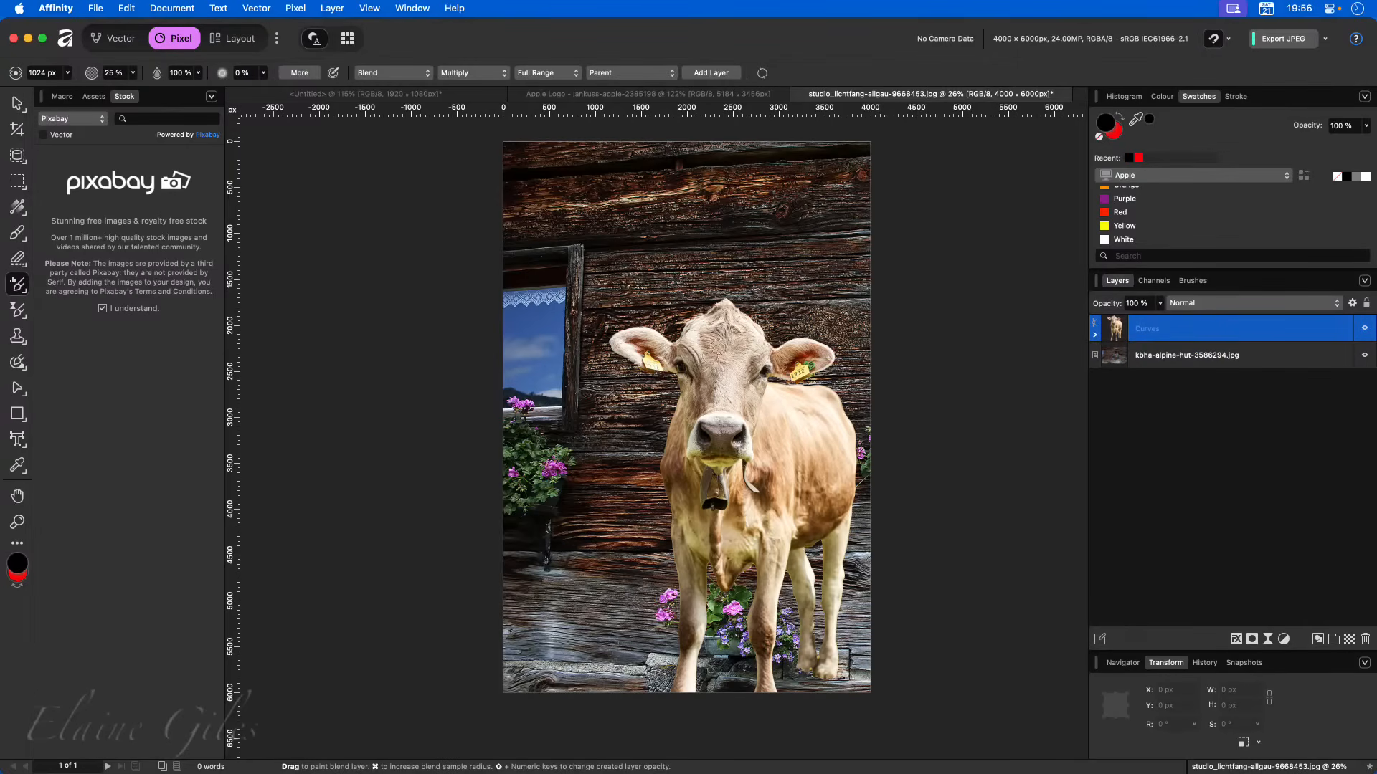
pyautogui.moveTo(723, 373); pyautogui.dragTo(723, 416)
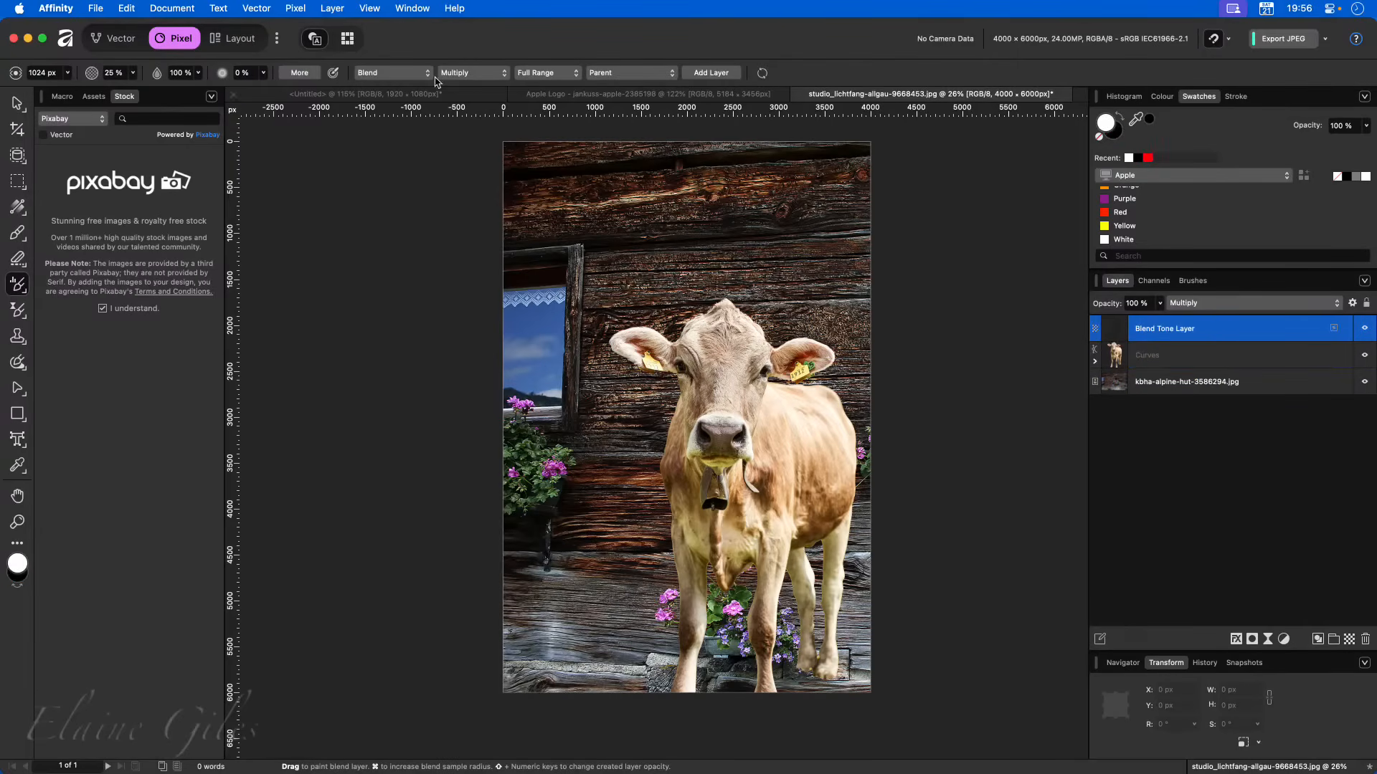
# - Keep the Tone Brush in Blend mode and paint over the cow's back, muzzle, both ear tags and hind leg on the blend tone layer
pyautogui.click(396, 74)
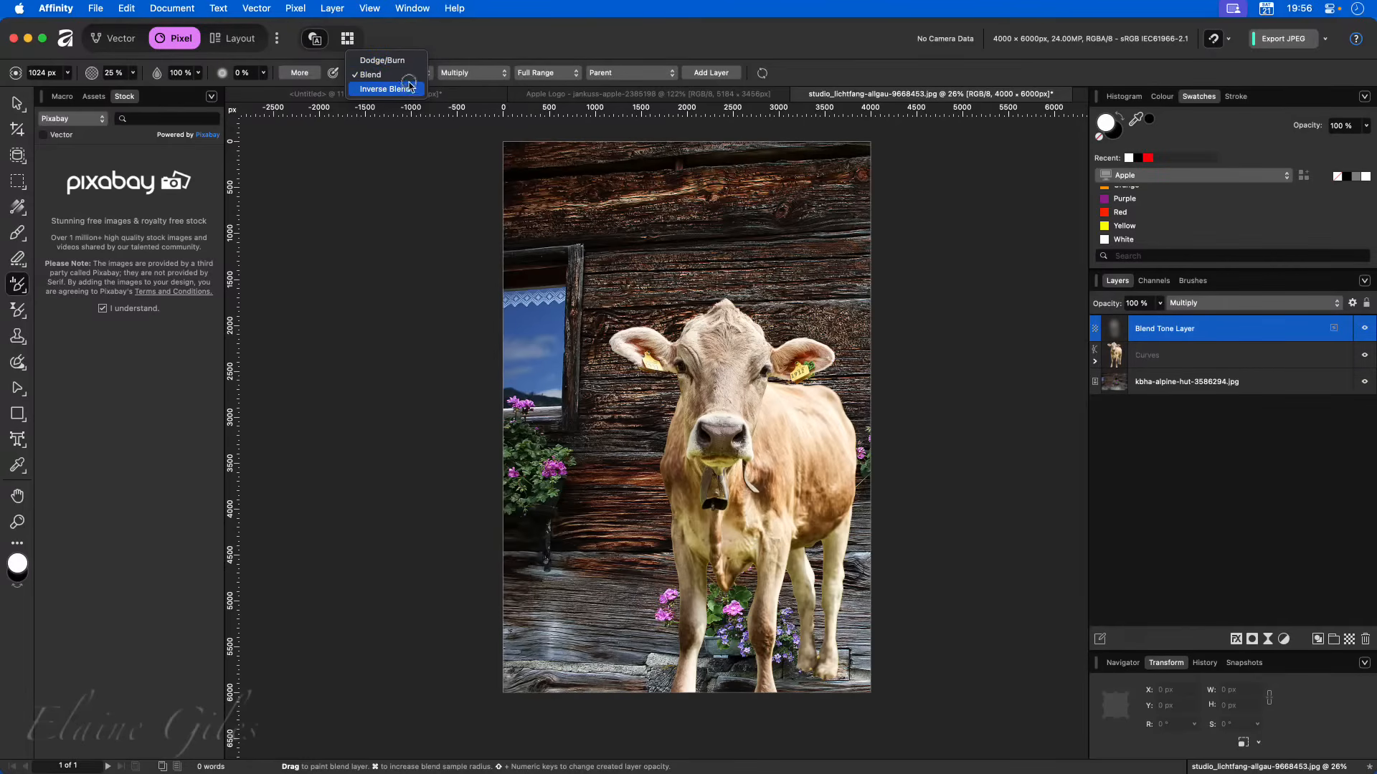
pyautogui.click(405, 74)
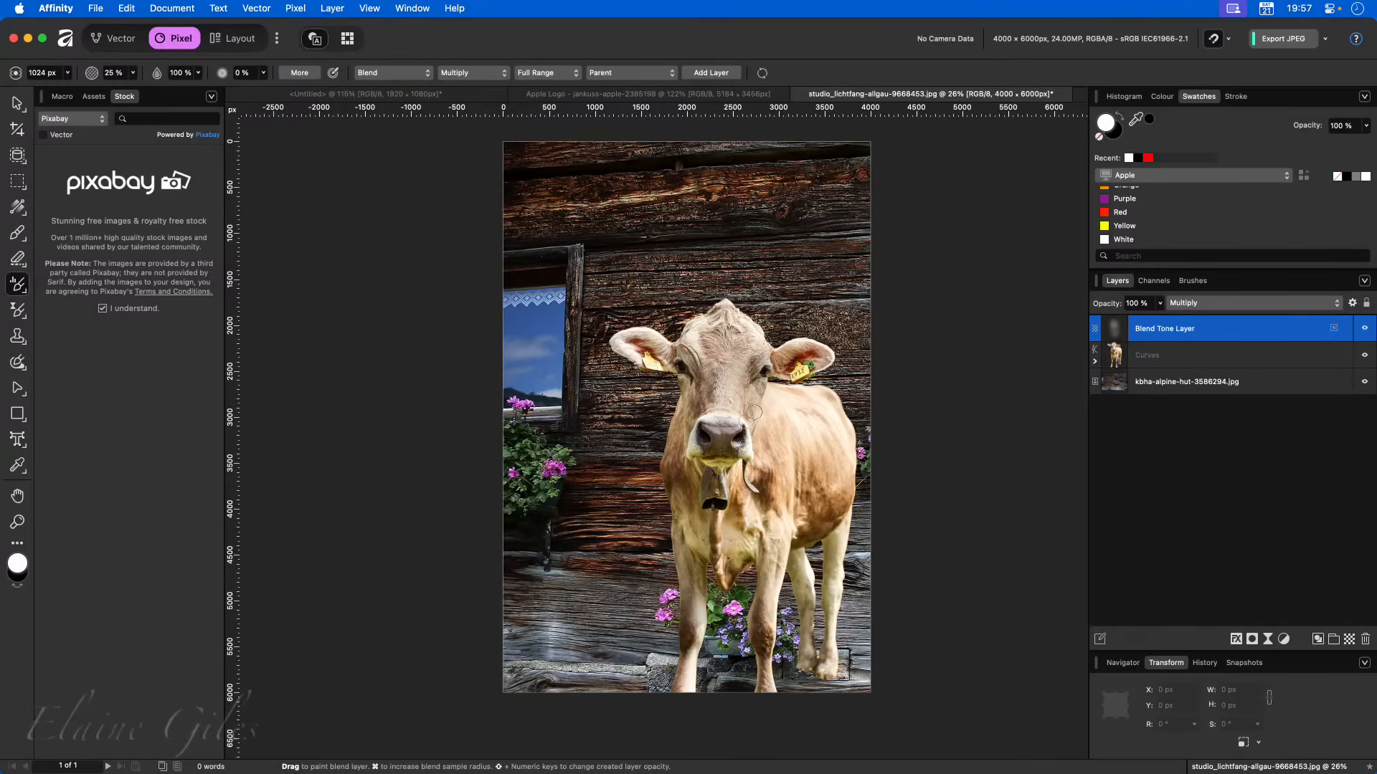
pyautogui.moveTo(754, 396); pyautogui.dragTo(811, 410)
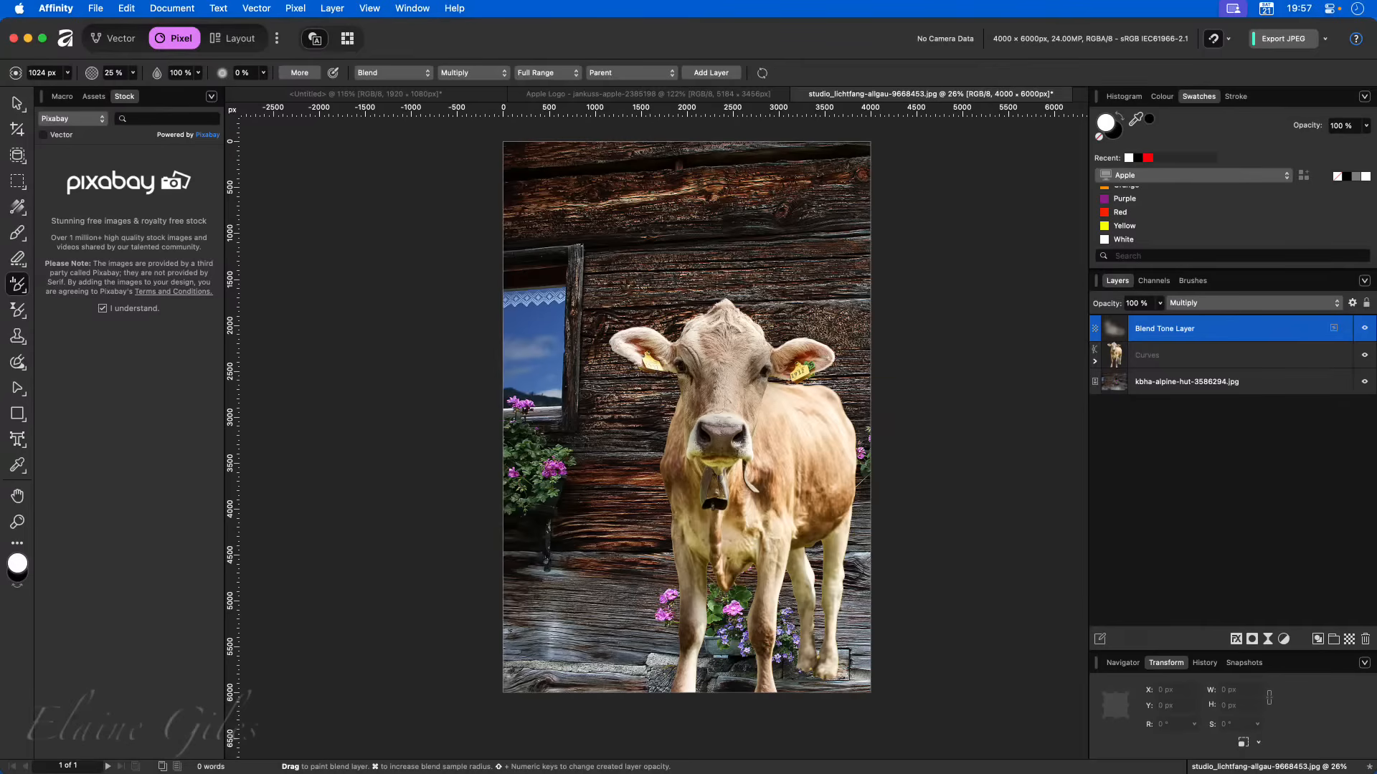
pyautogui.moveTo(719, 424)
pyautogui.mouseDown()
pyautogui.moveTo(718, 473)
pyautogui.moveTo(688, 477)
pyautogui.mouseUp()
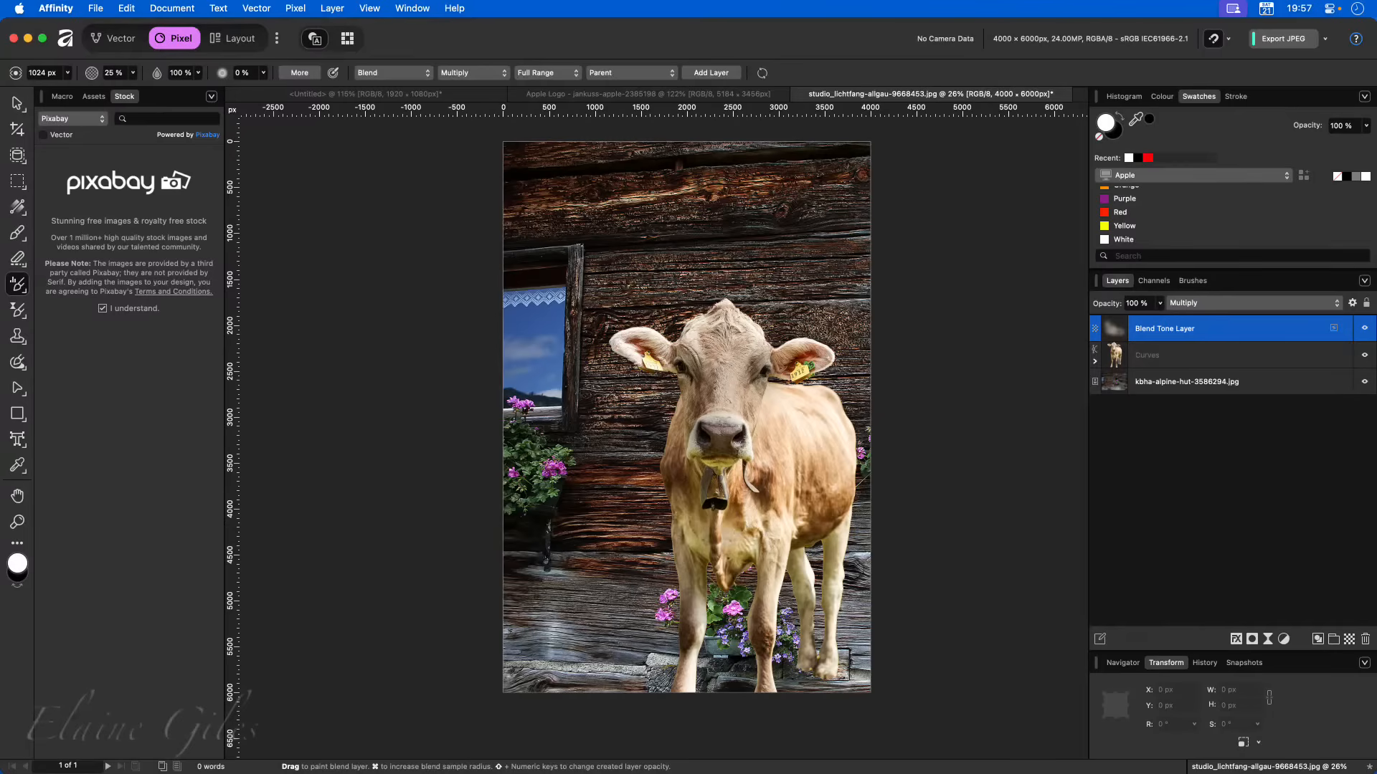
pyautogui.moveTo(687, 356)
pyautogui.mouseDown()
pyautogui.moveTo(632, 353)
pyautogui.moveTo(651, 355)
pyautogui.mouseUp()
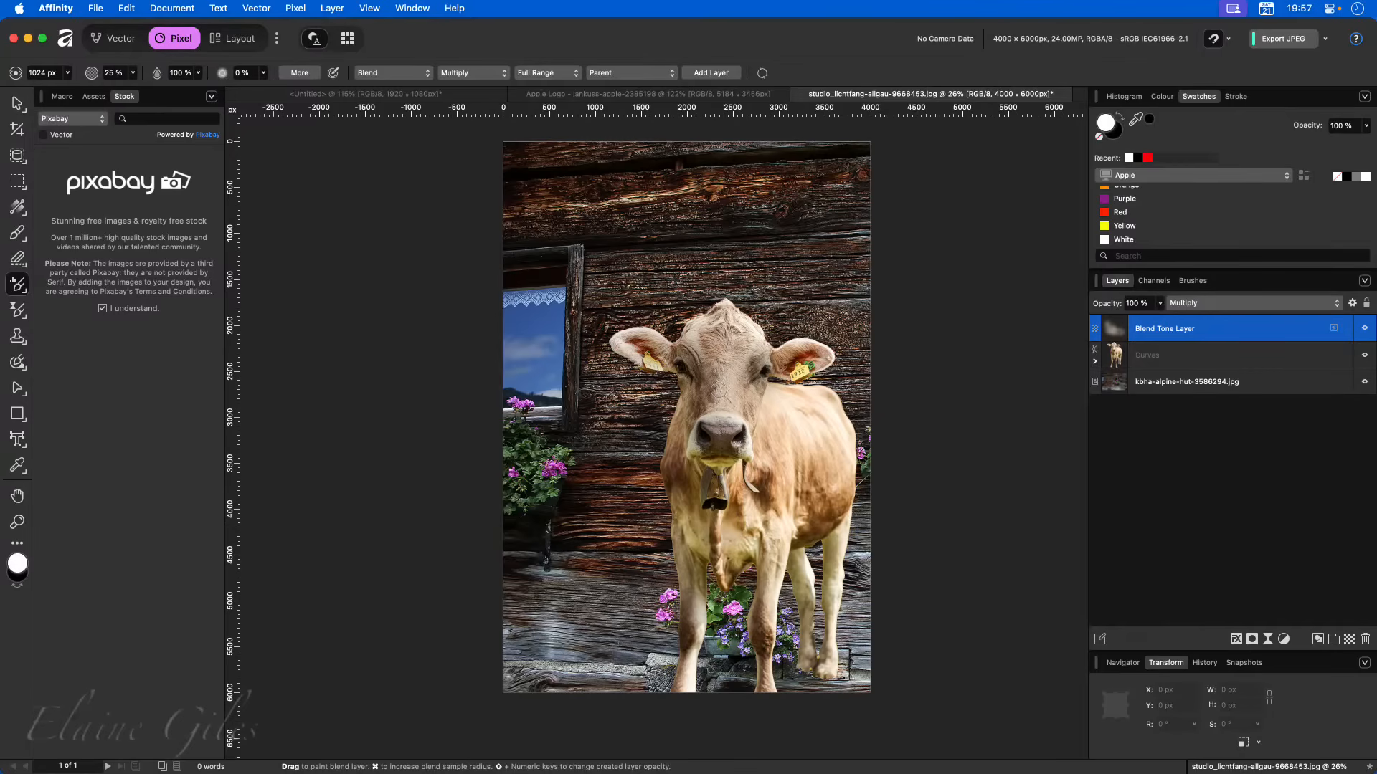
pyautogui.moveTo(797, 377)
pyautogui.mouseDown()
pyautogui.moveTo(822, 353)
pyautogui.moveTo(766, 377)
pyautogui.mouseUp()
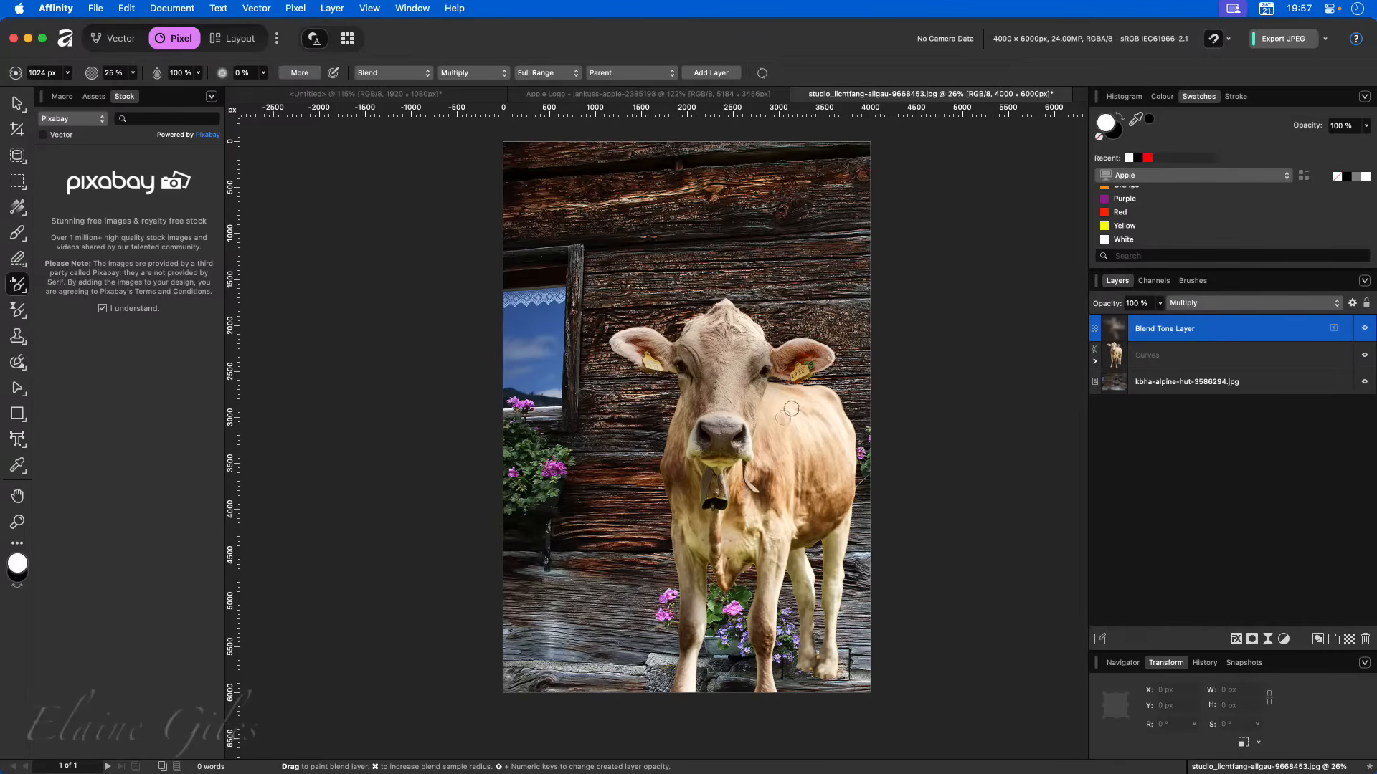
pyautogui.moveTo(824, 514)
pyautogui.mouseDown()
pyautogui.moveTo(789, 440)
pyautogui.moveTo(727, 534)
pyautogui.moveTo(837, 578)
pyautogui.mouseUp()
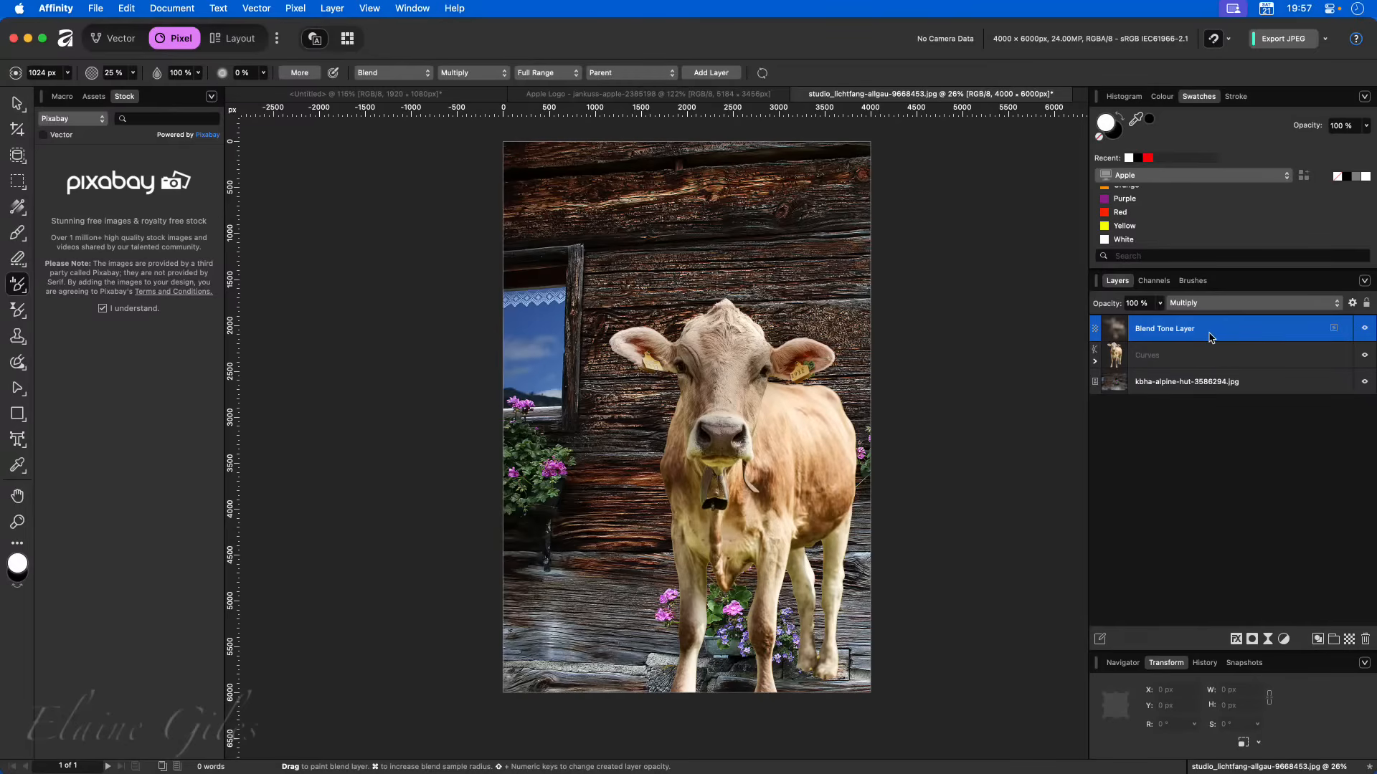
# - Preview the Blend Tone Layer with the other layers hidden, restore them, and nest it inside the Curves layer above Pixel
pyautogui.click(1364, 355)
pyautogui.click(1364, 381)
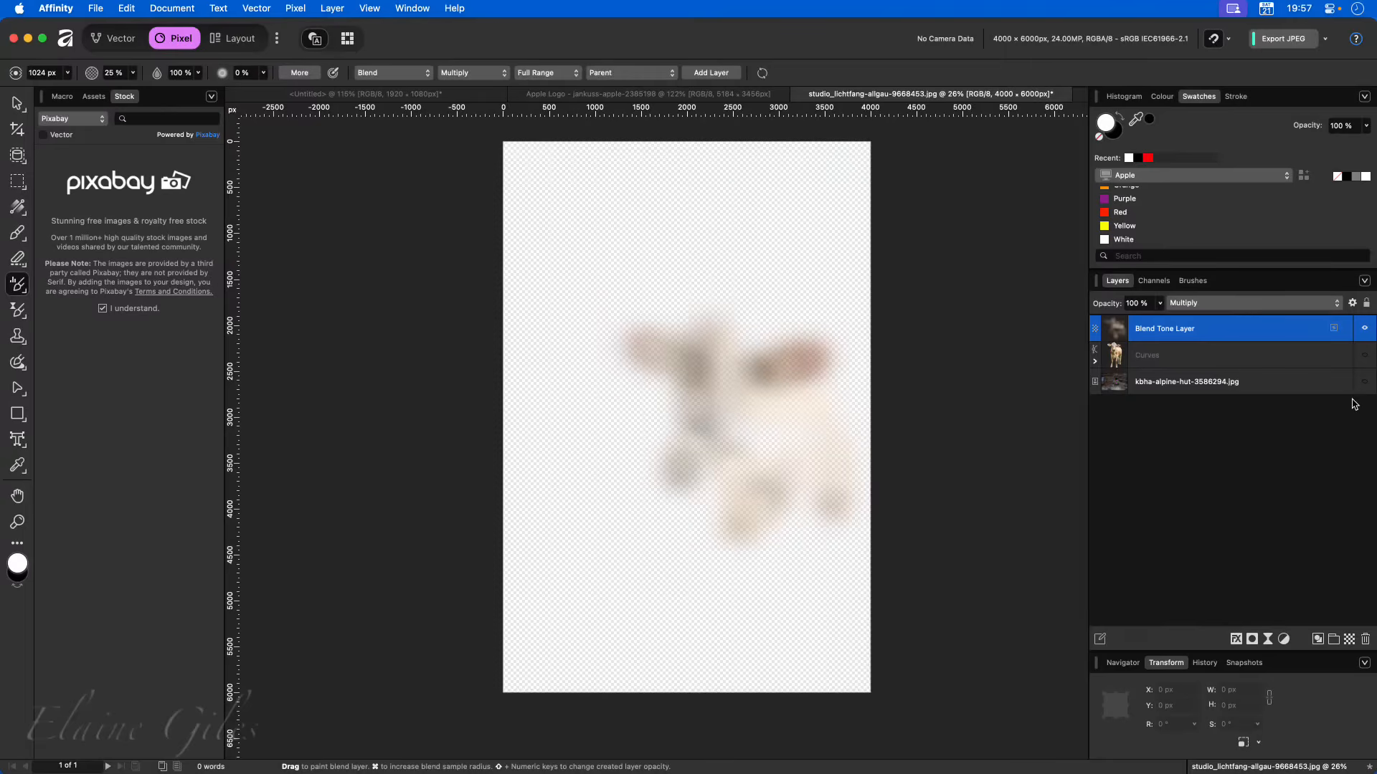
pyautogui.click(1364, 382)
pyautogui.click(1364, 355)
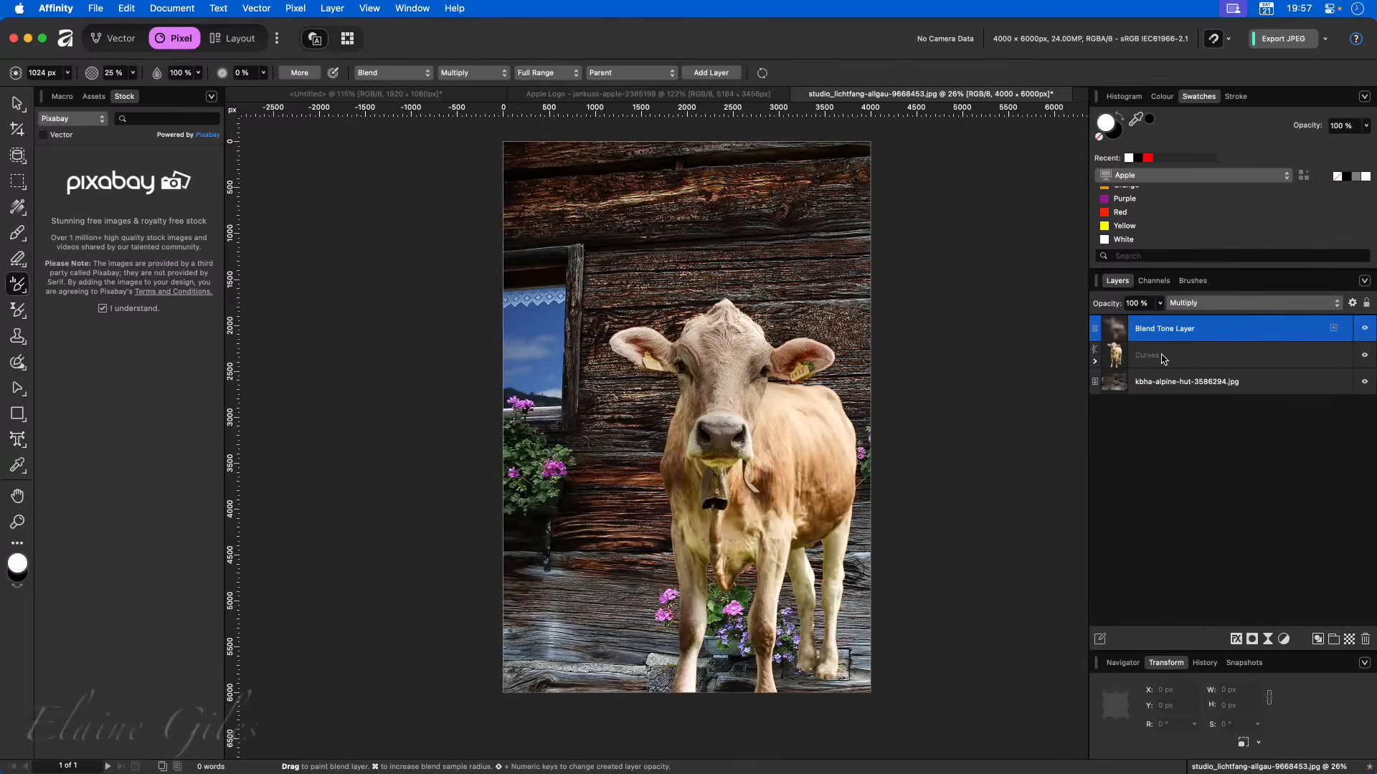
pyautogui.click(1095, 362)
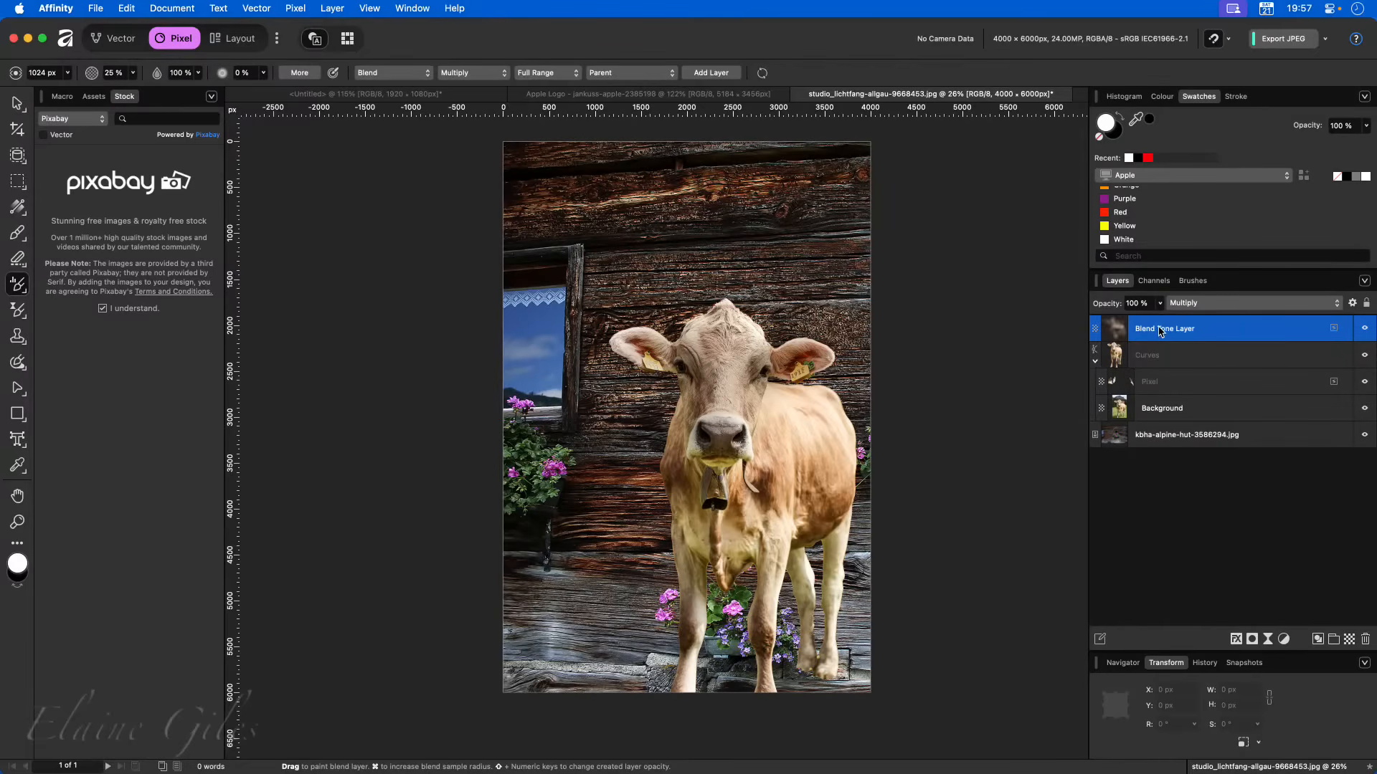
pyautogui.moveTo(1160, 332); pyautogui.dragTo(1170, 361)
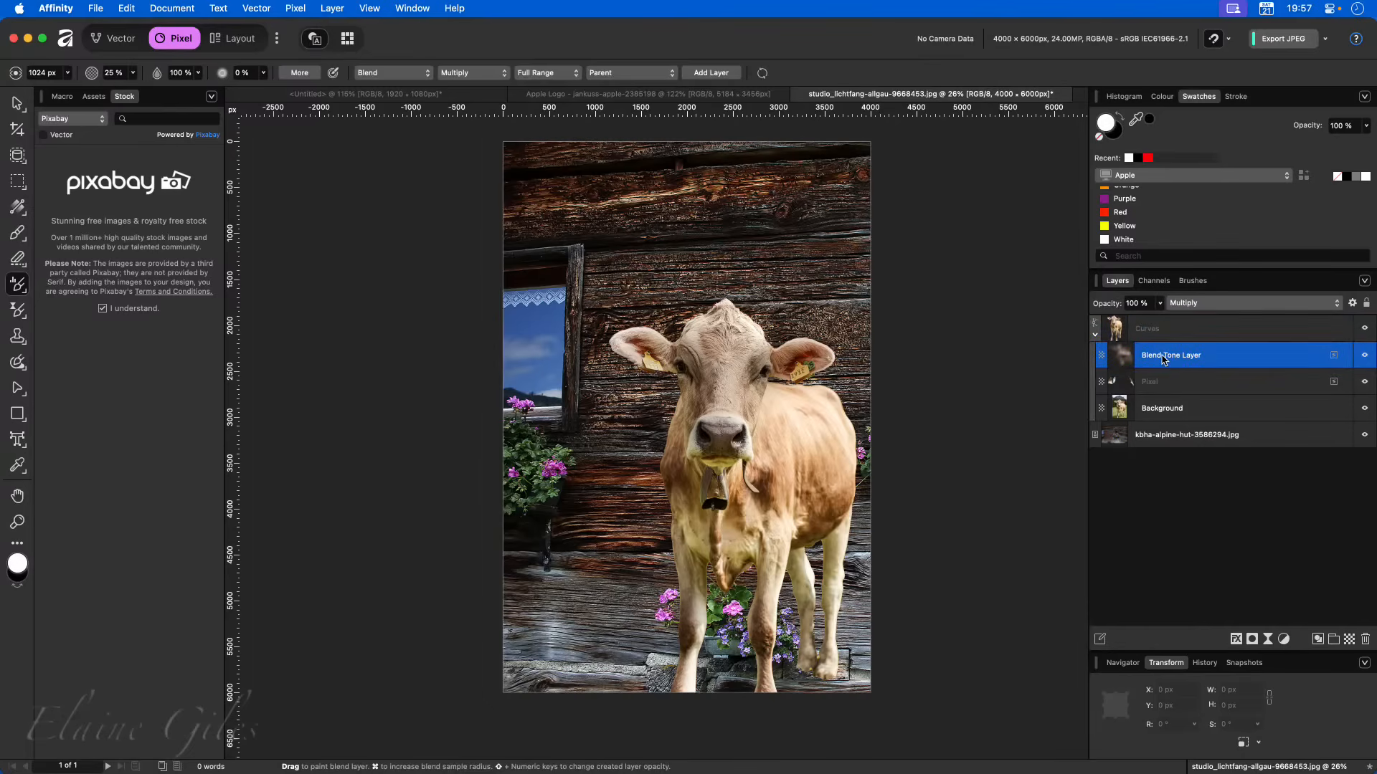
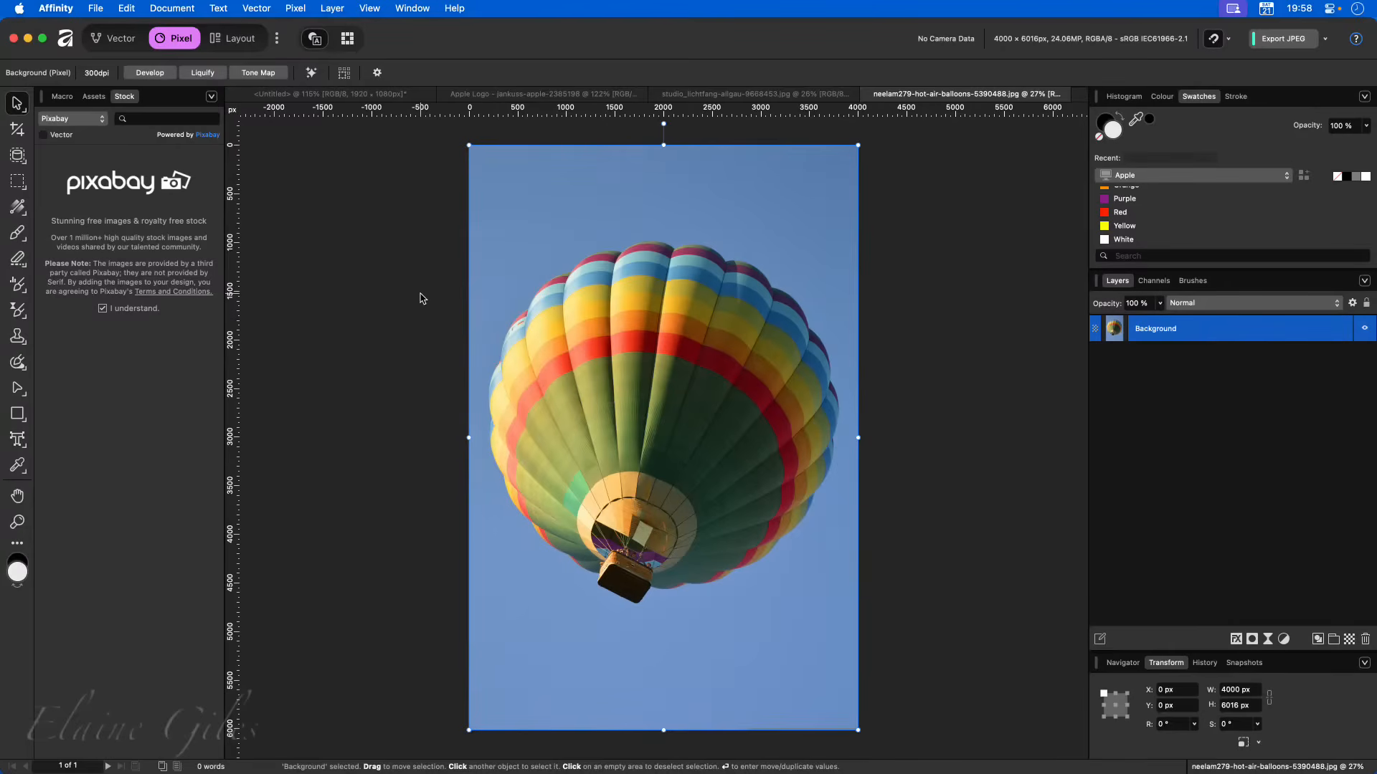
# - Flood-select the blue sky around the hot-air balloon on the Background layer at 12 % tolerance
pyautogui.click(24, 166)
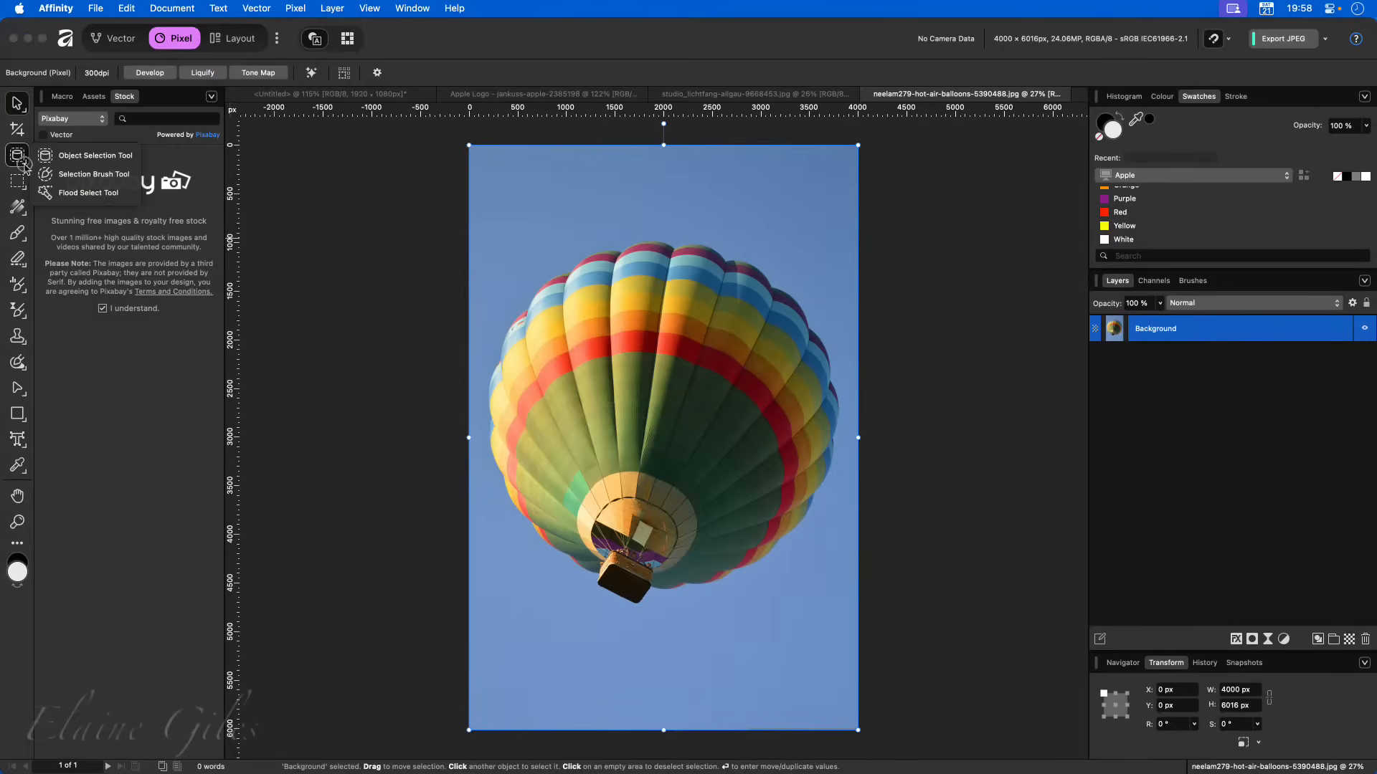
pyautogui.click(44, 174)
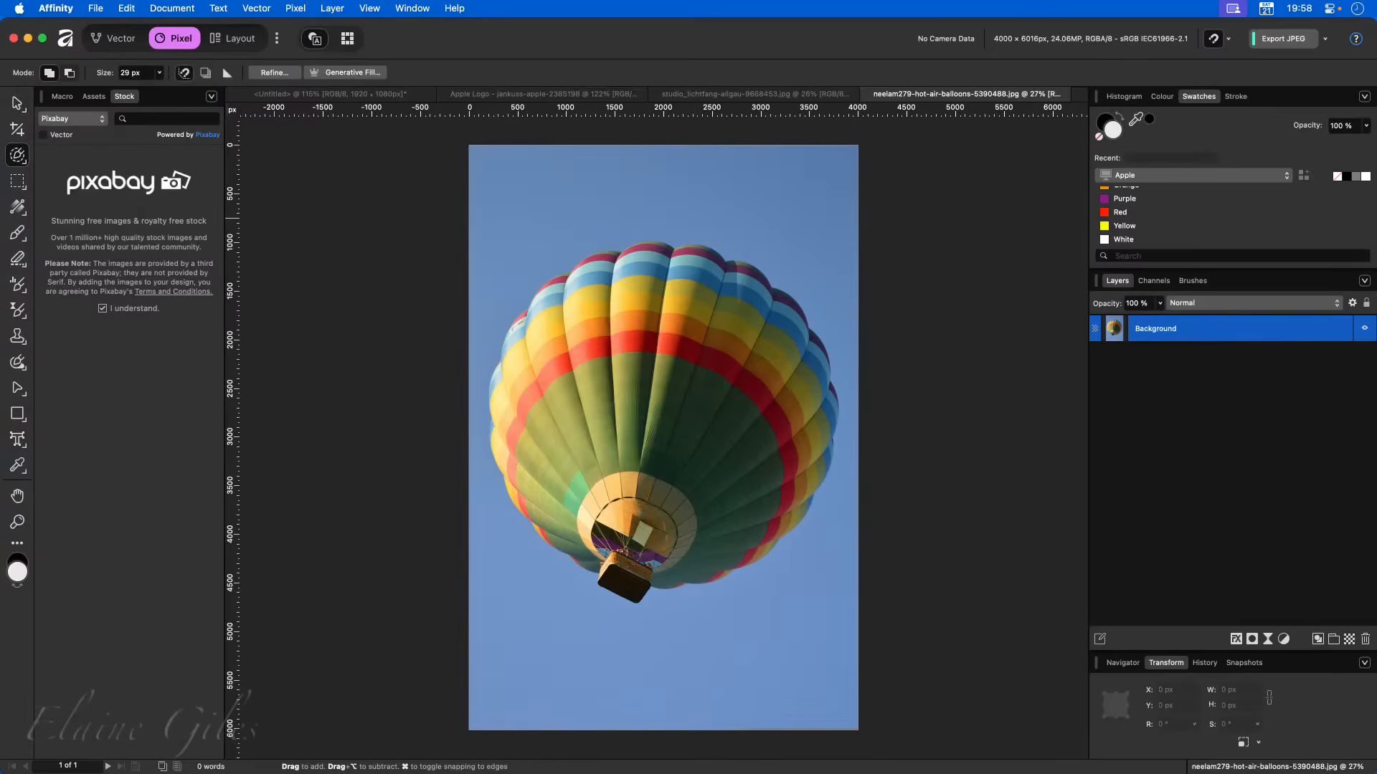
pyautogui.click(24, 165)
pyautogui.click(46, 188)
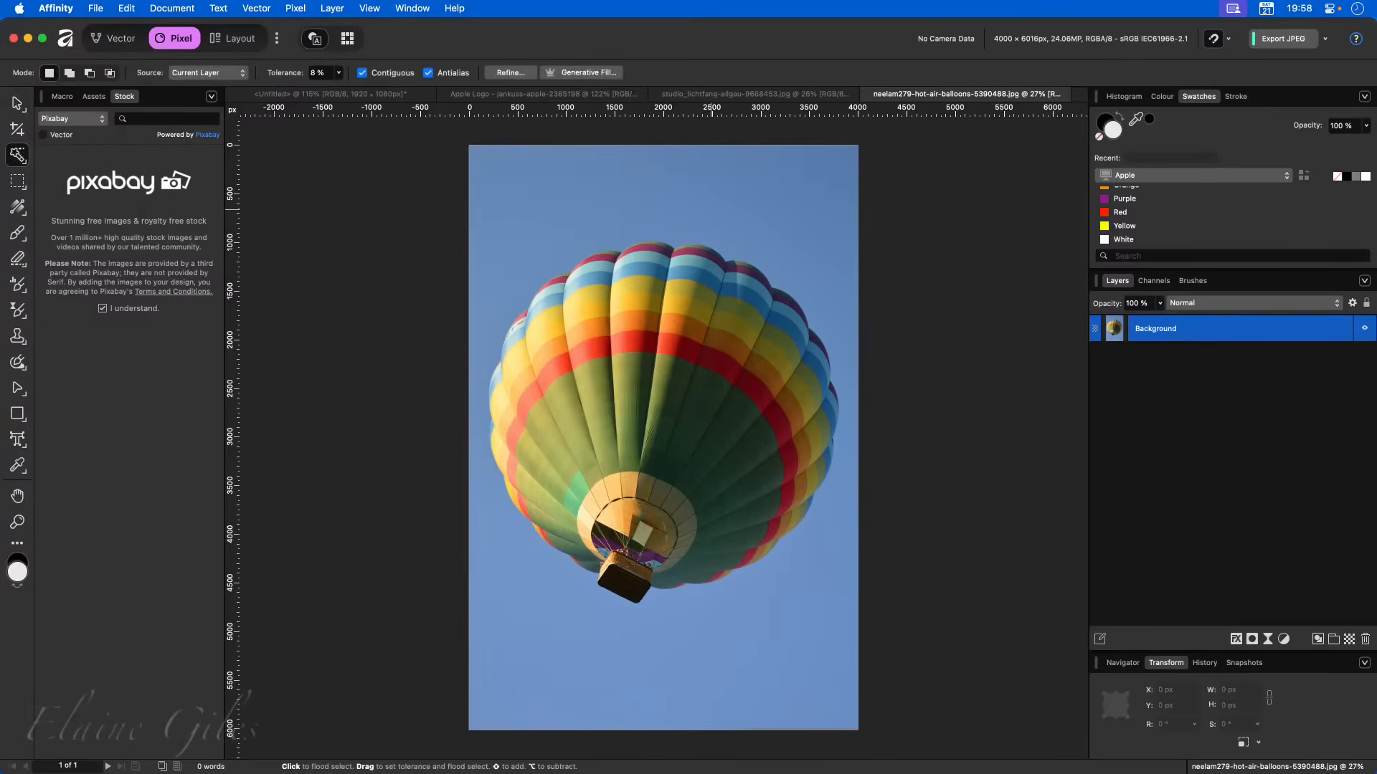
pyautogui.click(729, 207)
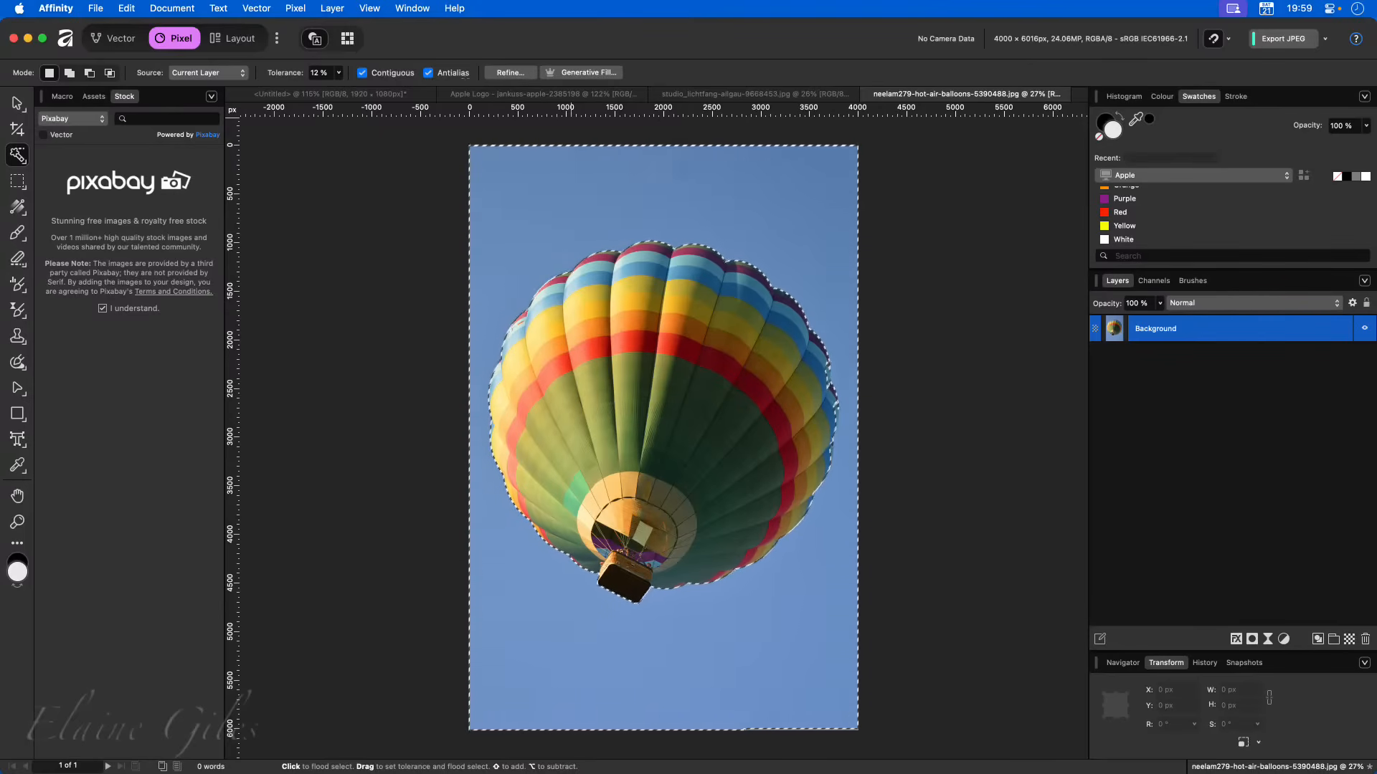
# - Try converting the sky selection to curves and filling the shape with the Purple swatch while the Background layer is hidden
pyautogui.click(243, 8)
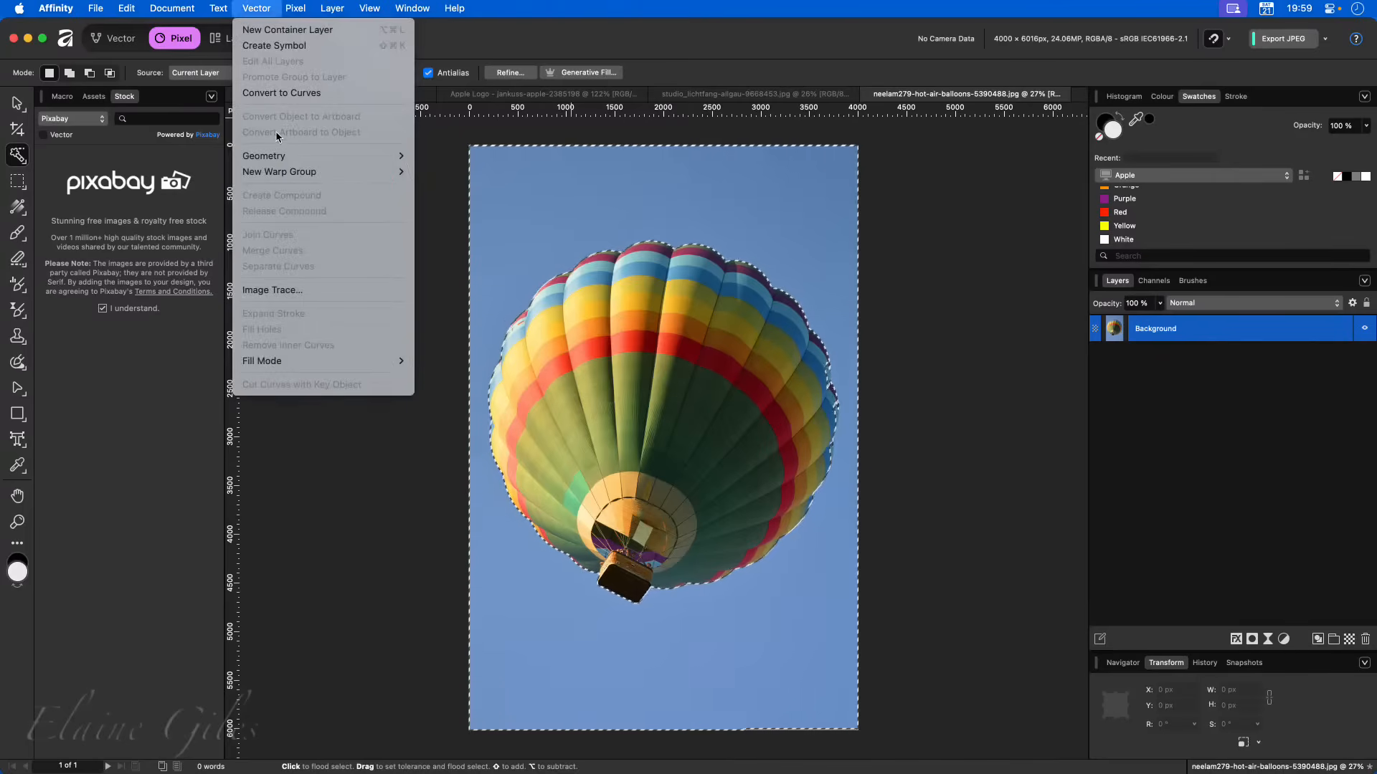
pyautogui.click(289, 96)
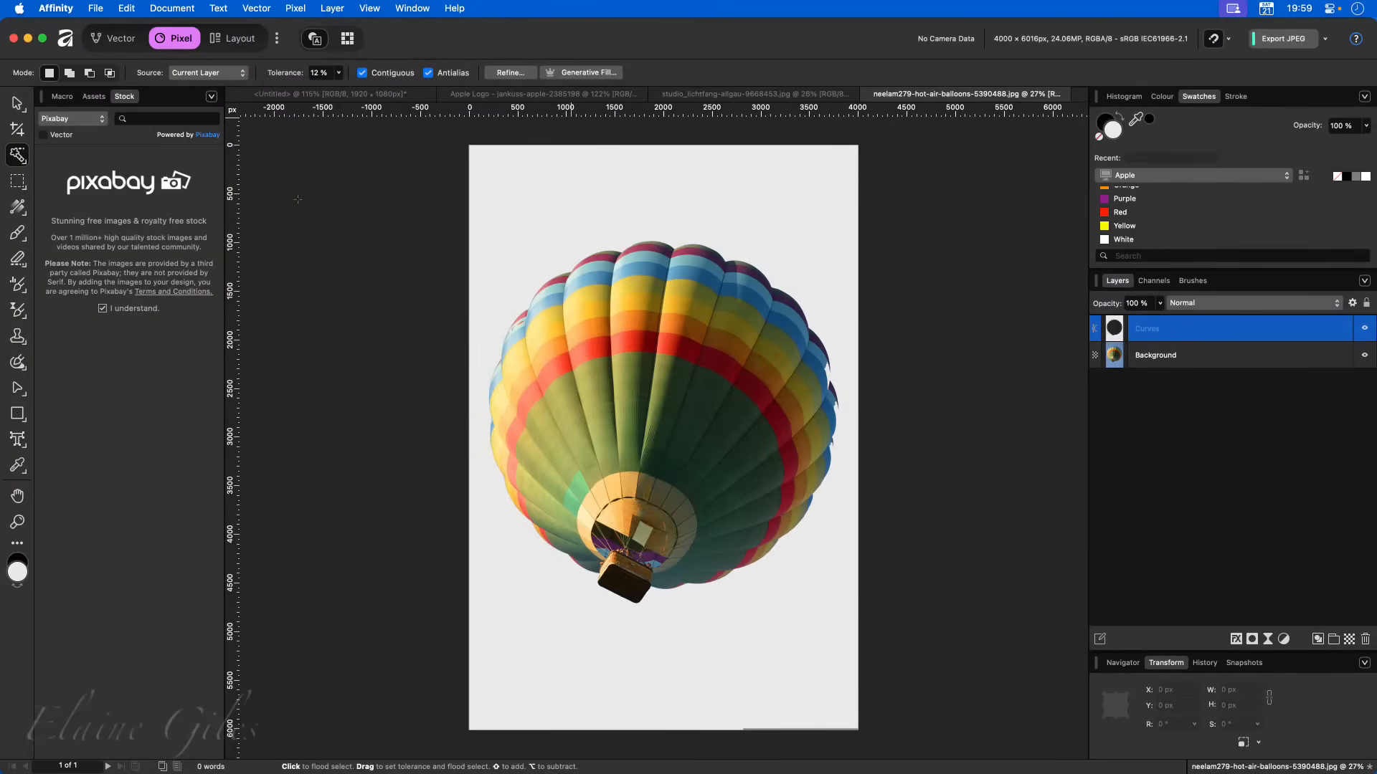
pyautogui.click(1363, 356)
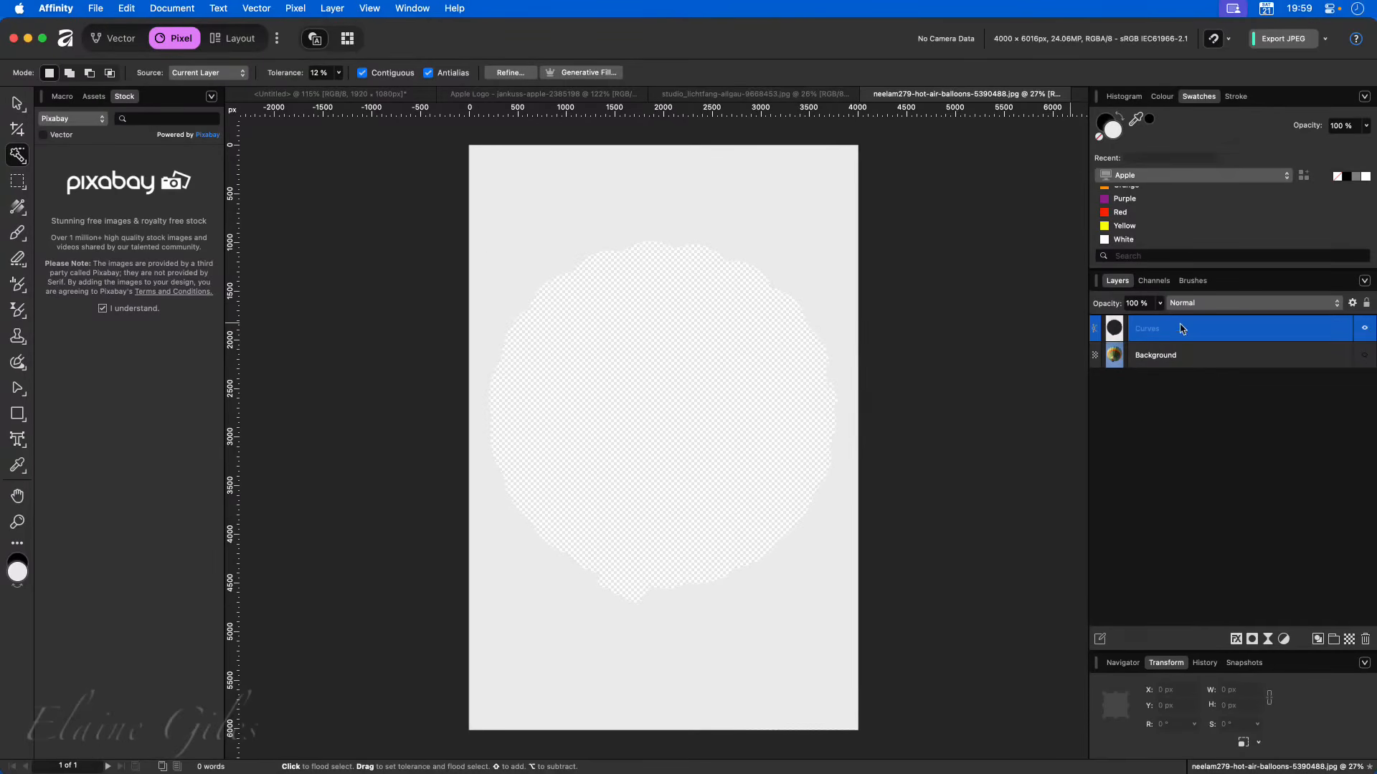
pyautogui.click(1119, 199)
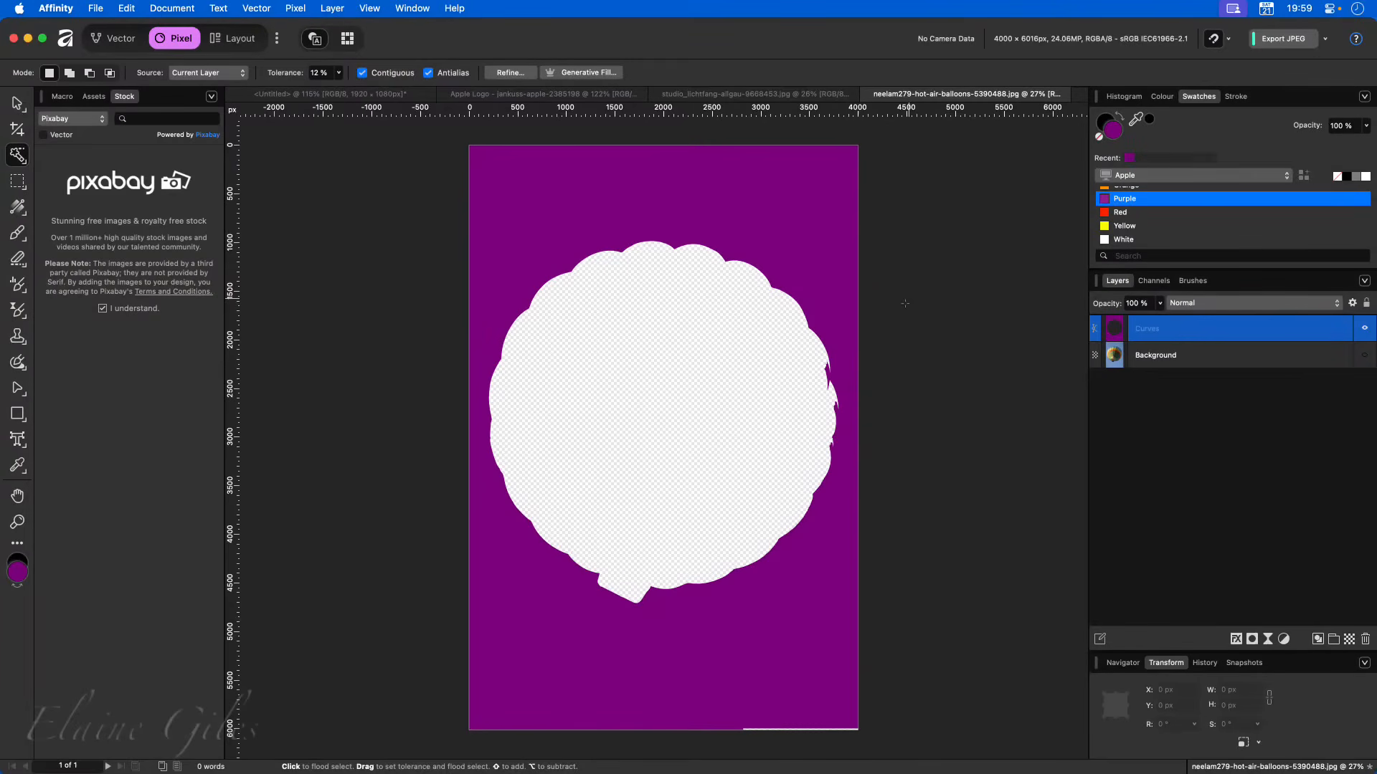
pyautogui.press('super+z')
pyautogui.press('super+z')
pyautogui.press('super+z')
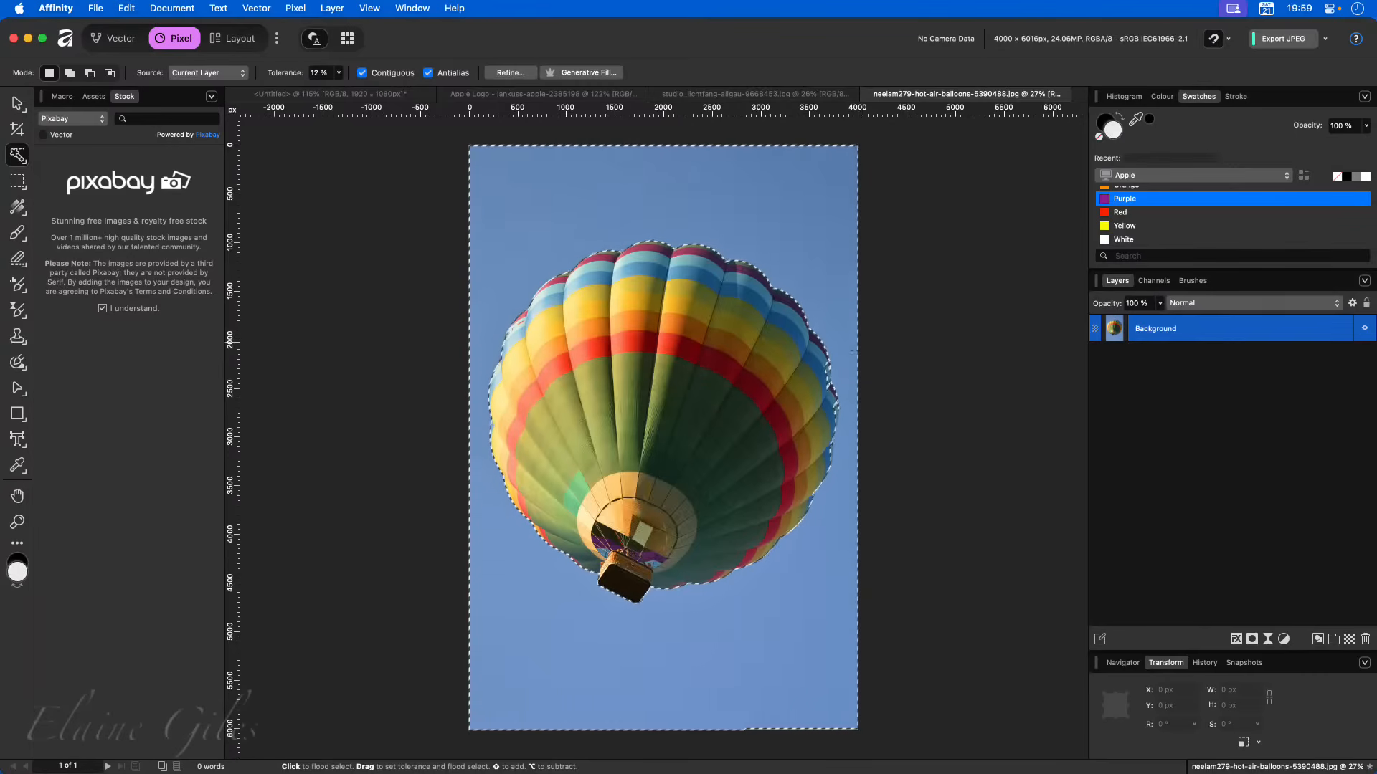
# - Try flood-selecting further parts of the blue panels along the balloon's right edge in Add mode, and undo these selections
pyautogui.scroll(10, 851, 418)
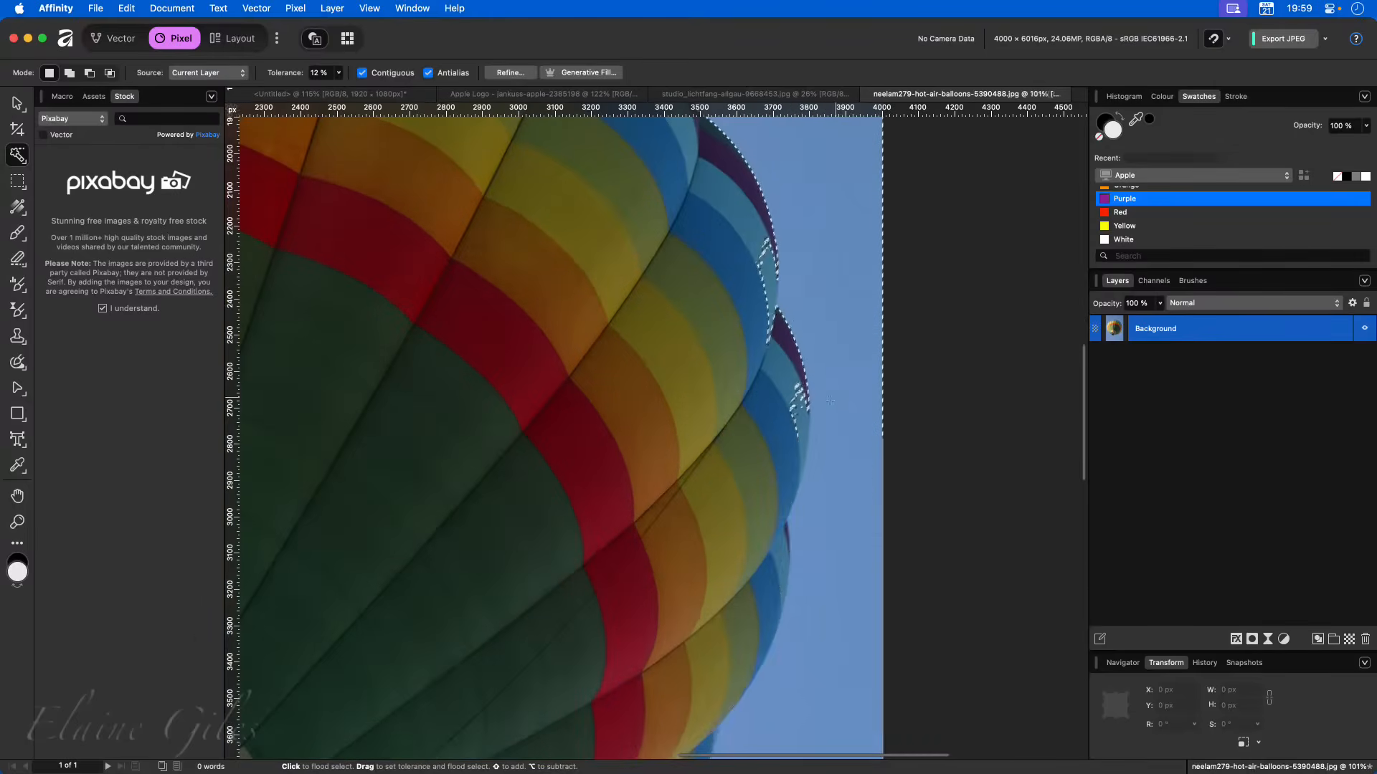
pyautogui.scroll(2, 783, 305)
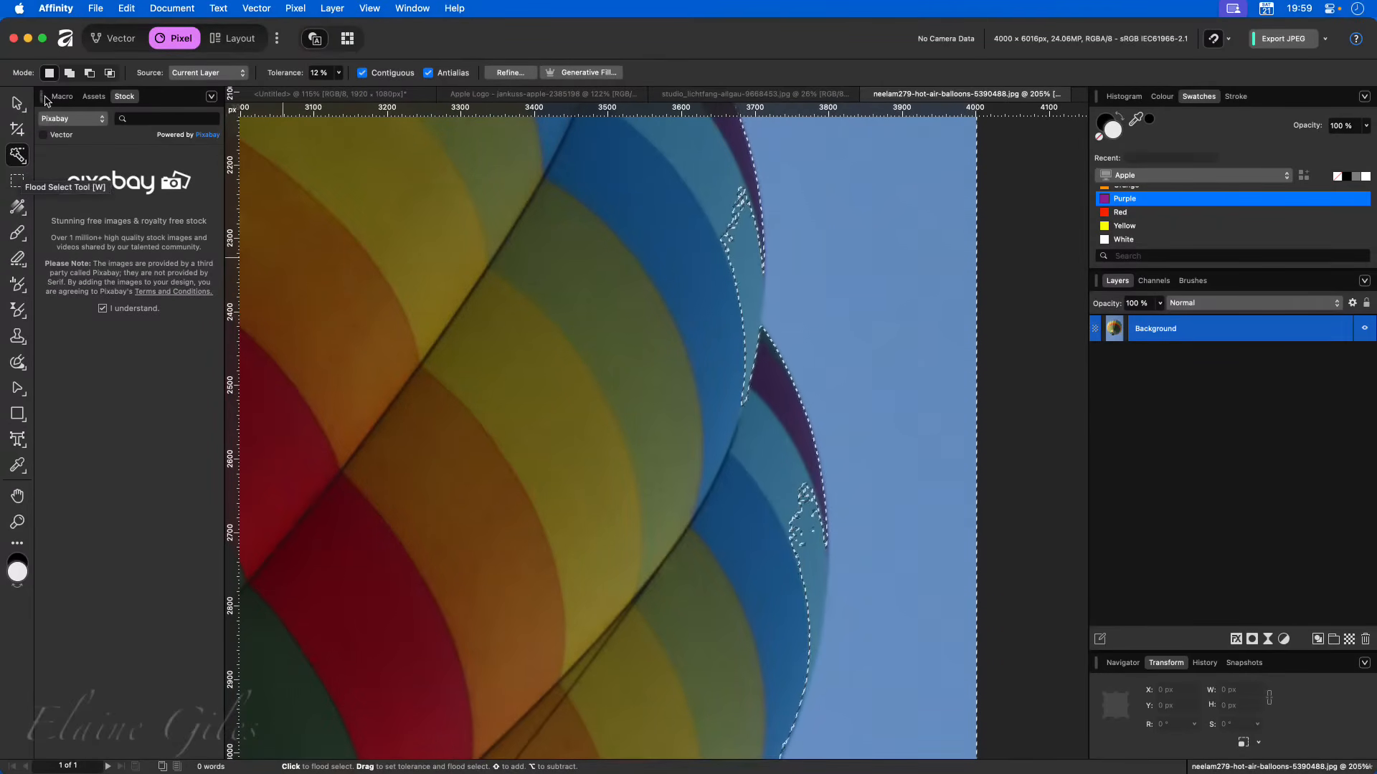
pyautogui.click(70, 74)
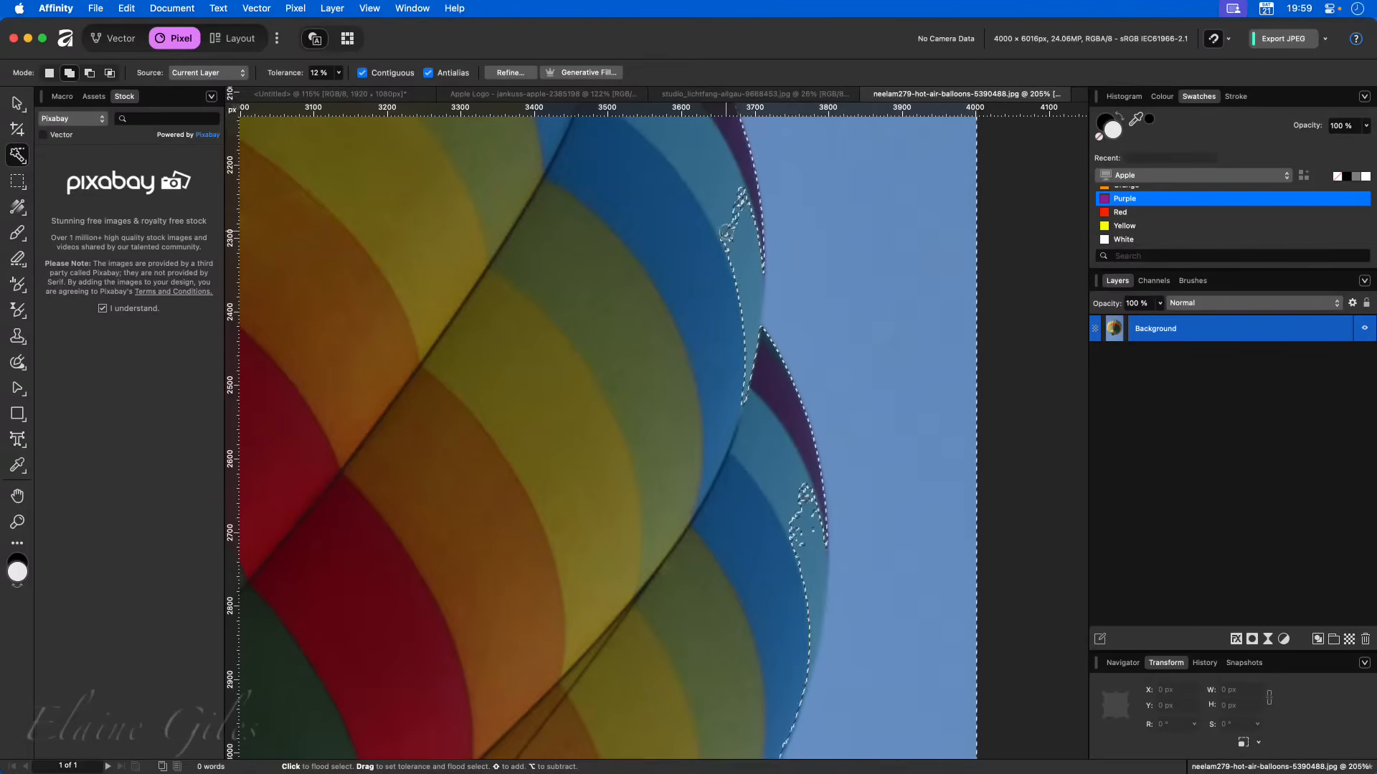
pyautogui.moveTo(726, 234); pyautogui.dragTo(736, 256)
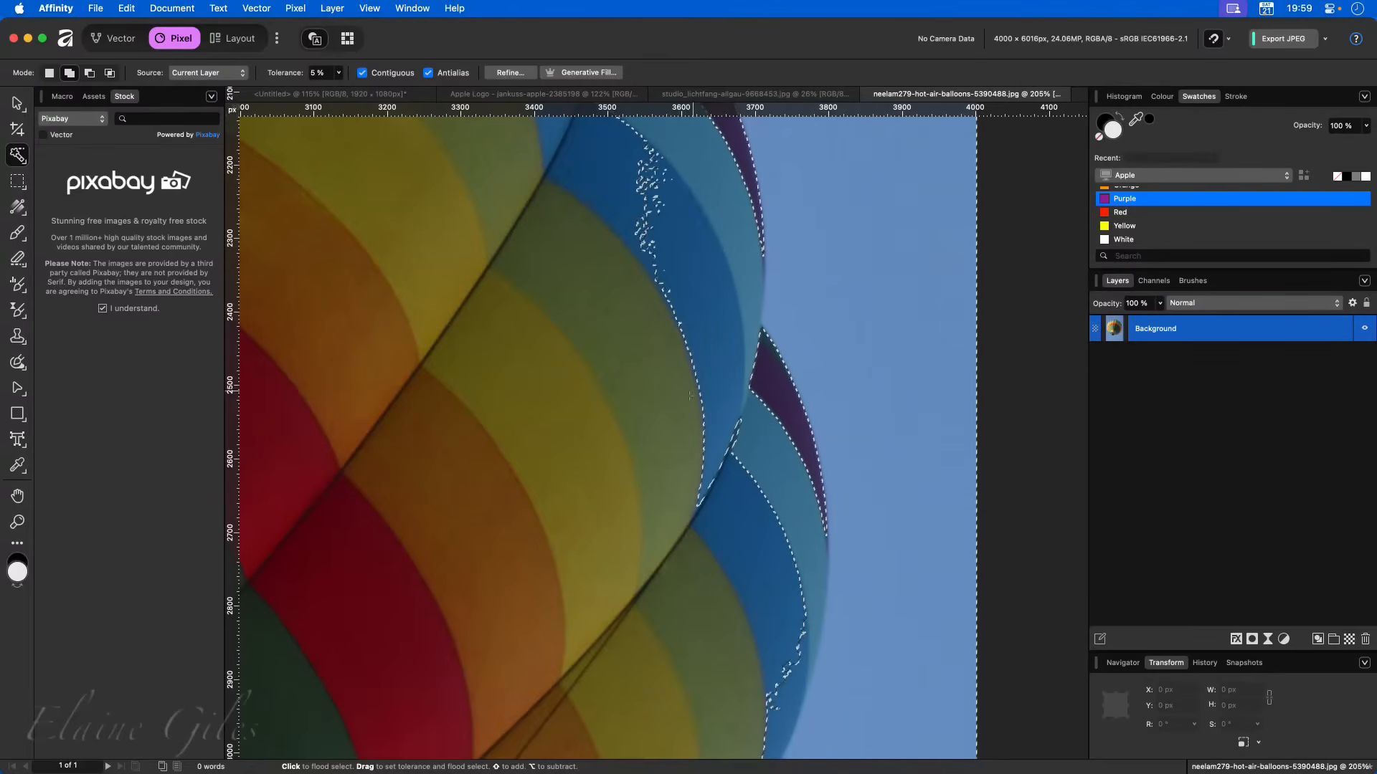
pyautogui.moveTo(777, 382); pyautogui.dragTo(790, 398)
pyautogui.moveTo(726, 440); pyautogui.dragTo(730, 452)
pyautogui.scroll(-4, 729, 453)
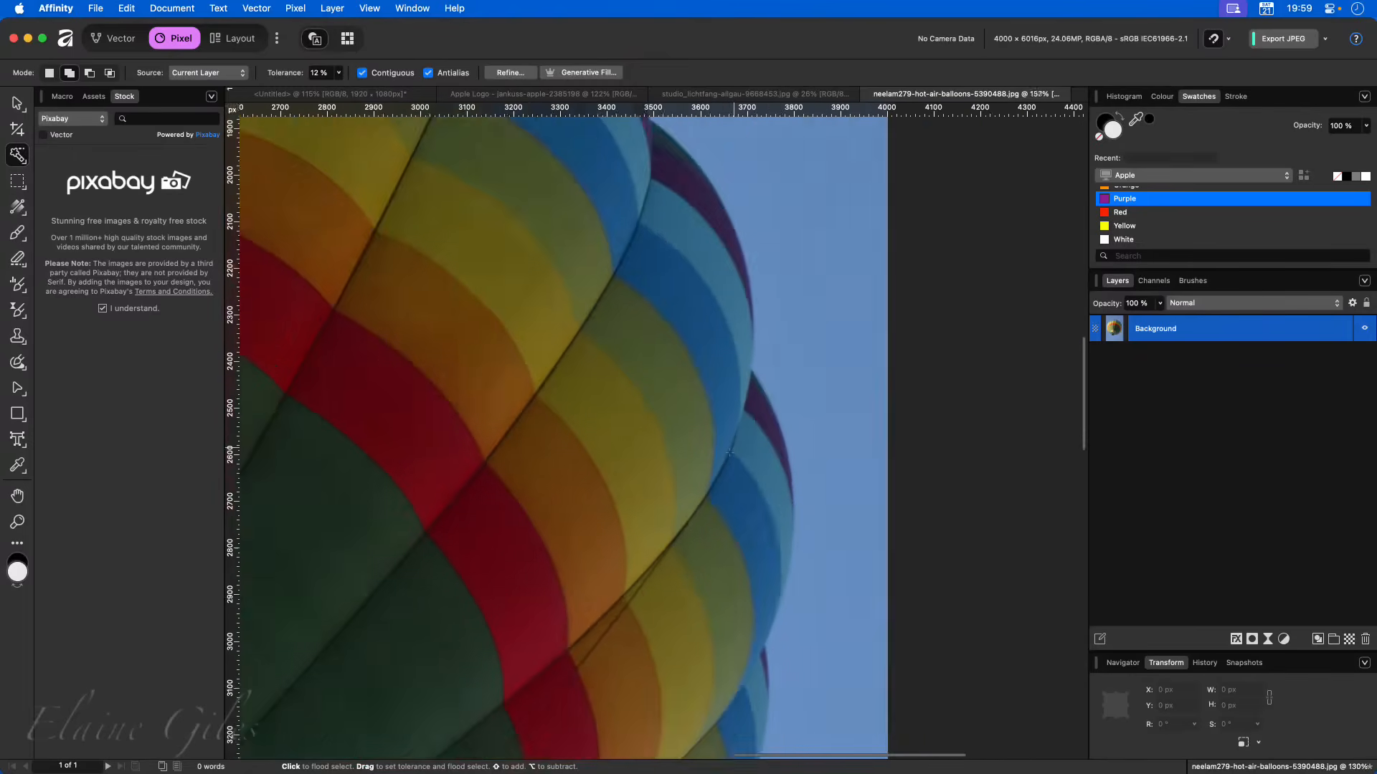
pyautogui.scroll(-5, 729, 453)
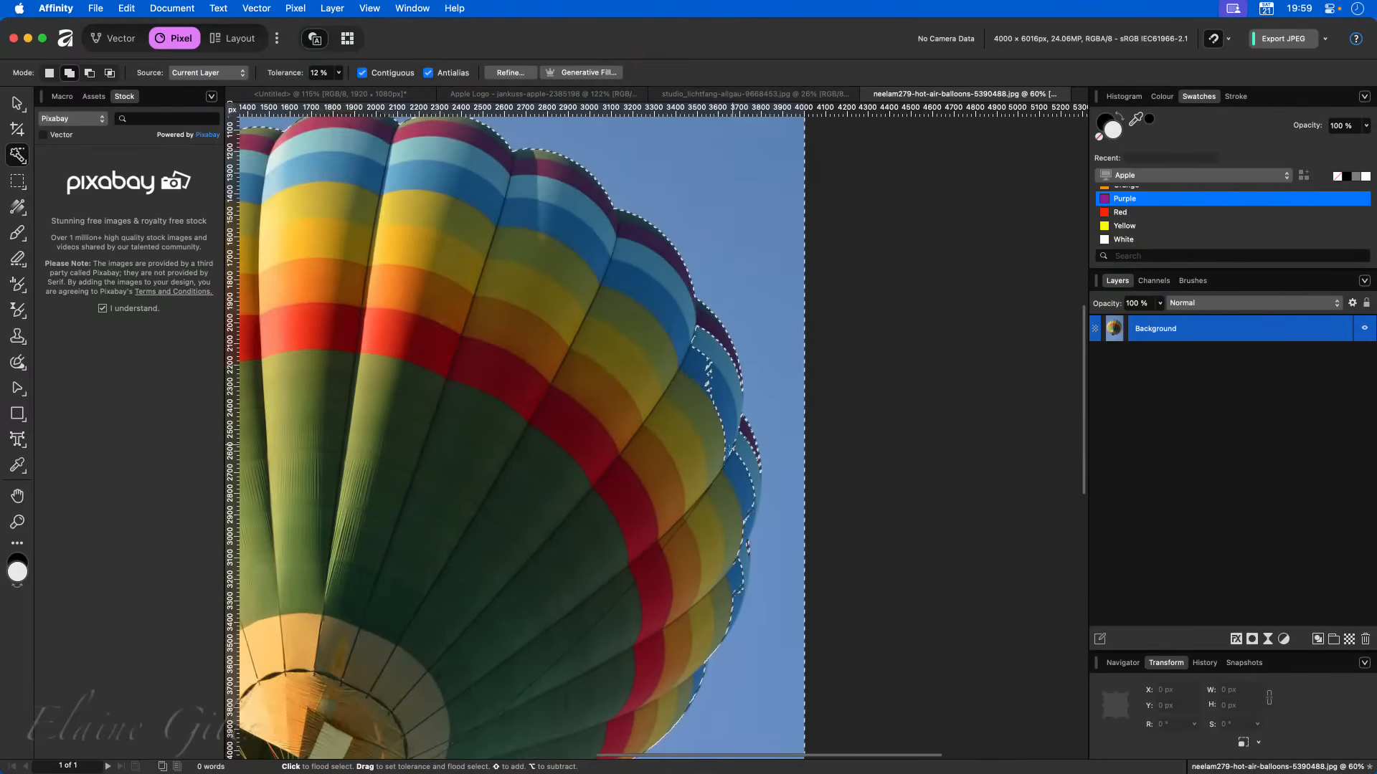
pyautogui.press('super+z')
pyautogui.press('super+z')
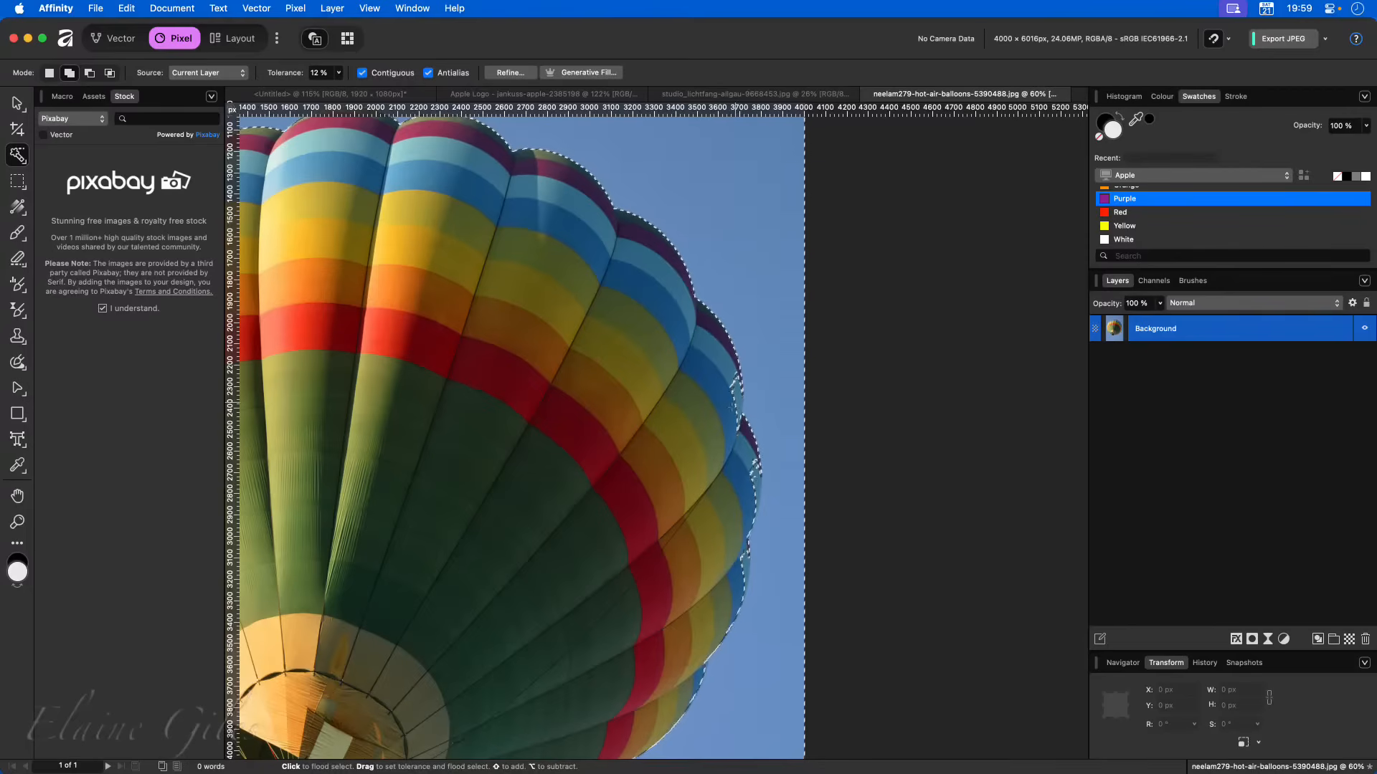
pyautogui.press('super+z')
# - Redo the flood selection of the sky at the balloon's right edge, leaving the light-blue and purple panels out
pyautogui.scroll(5, 732, 470)
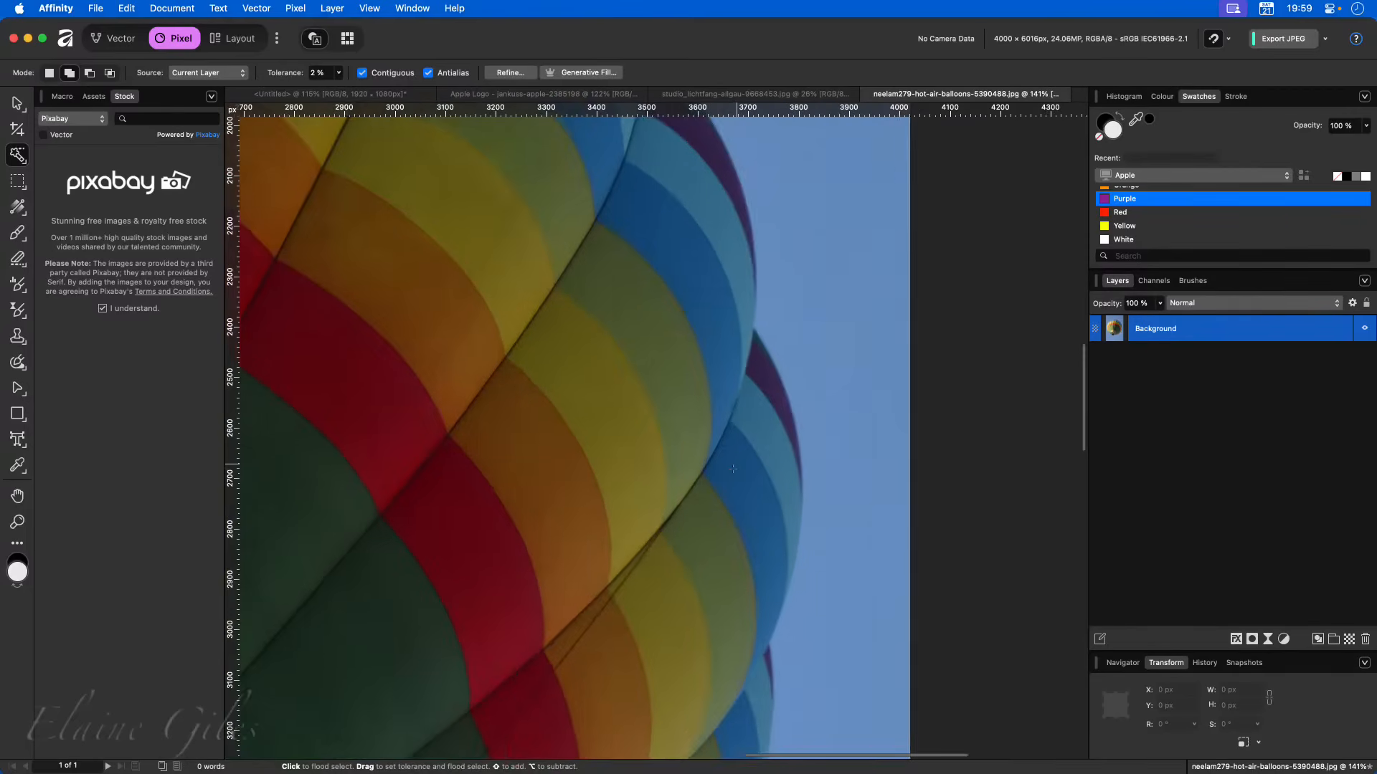
pyautogui.scroll(2, 732, 469)
pyautogui.press('super+z')
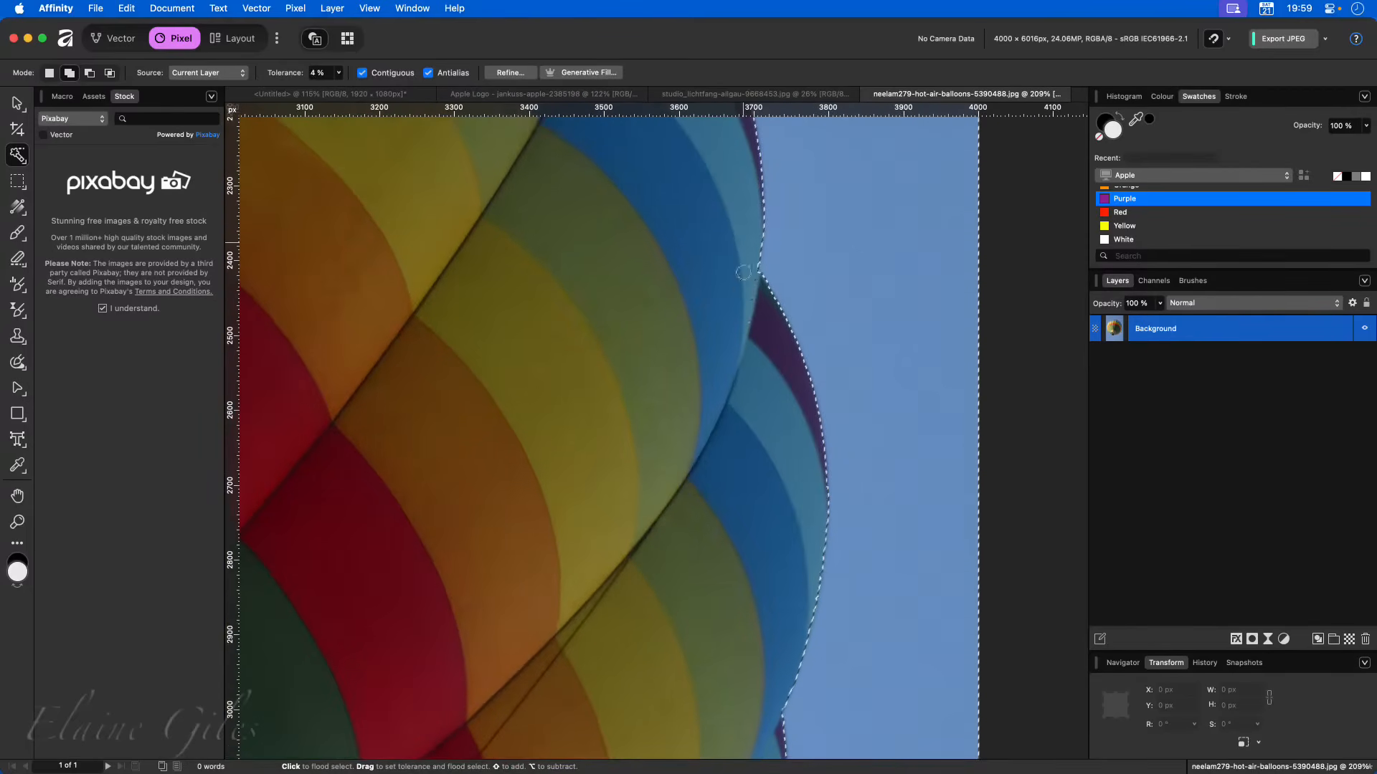
pyautogui.moveTo(743, 273); pyautogui.dragTo(728, 359)
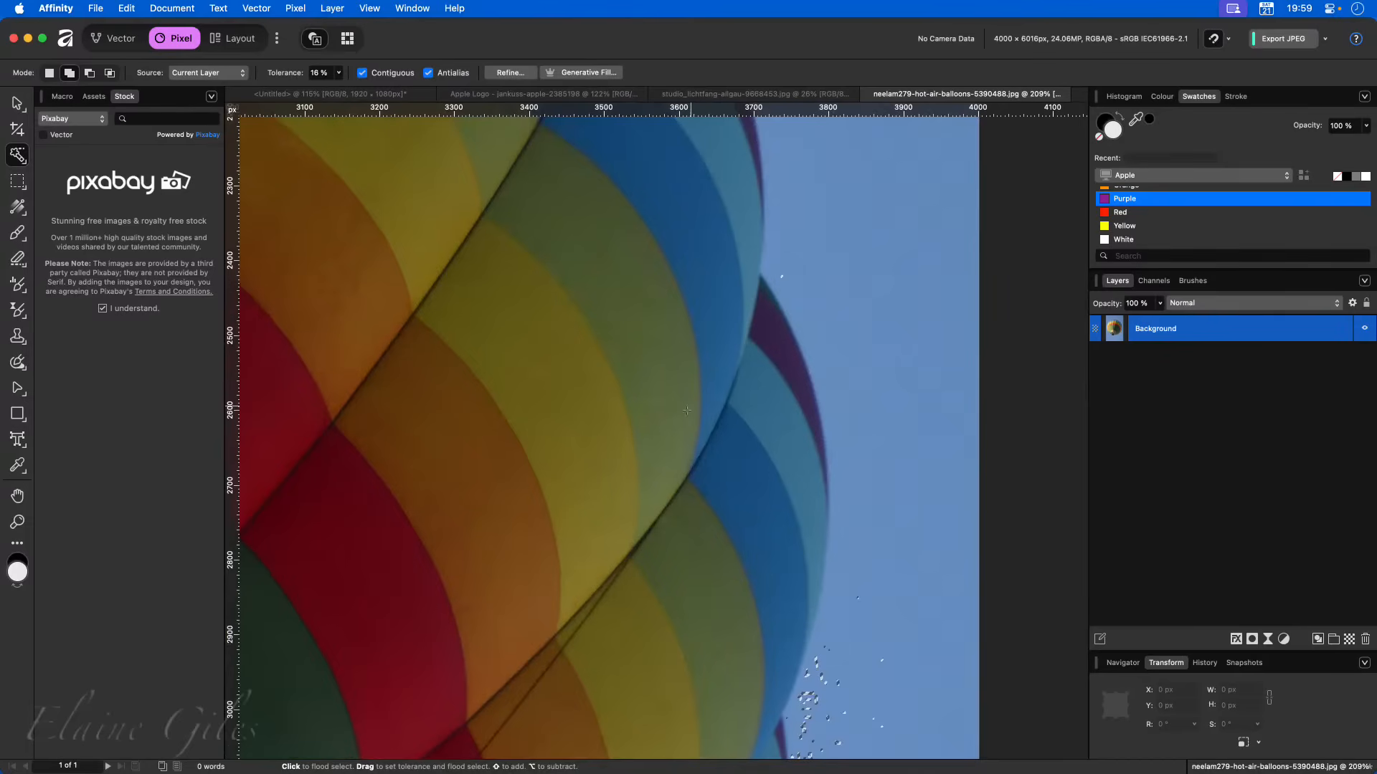
pyautogui.press('super+z')
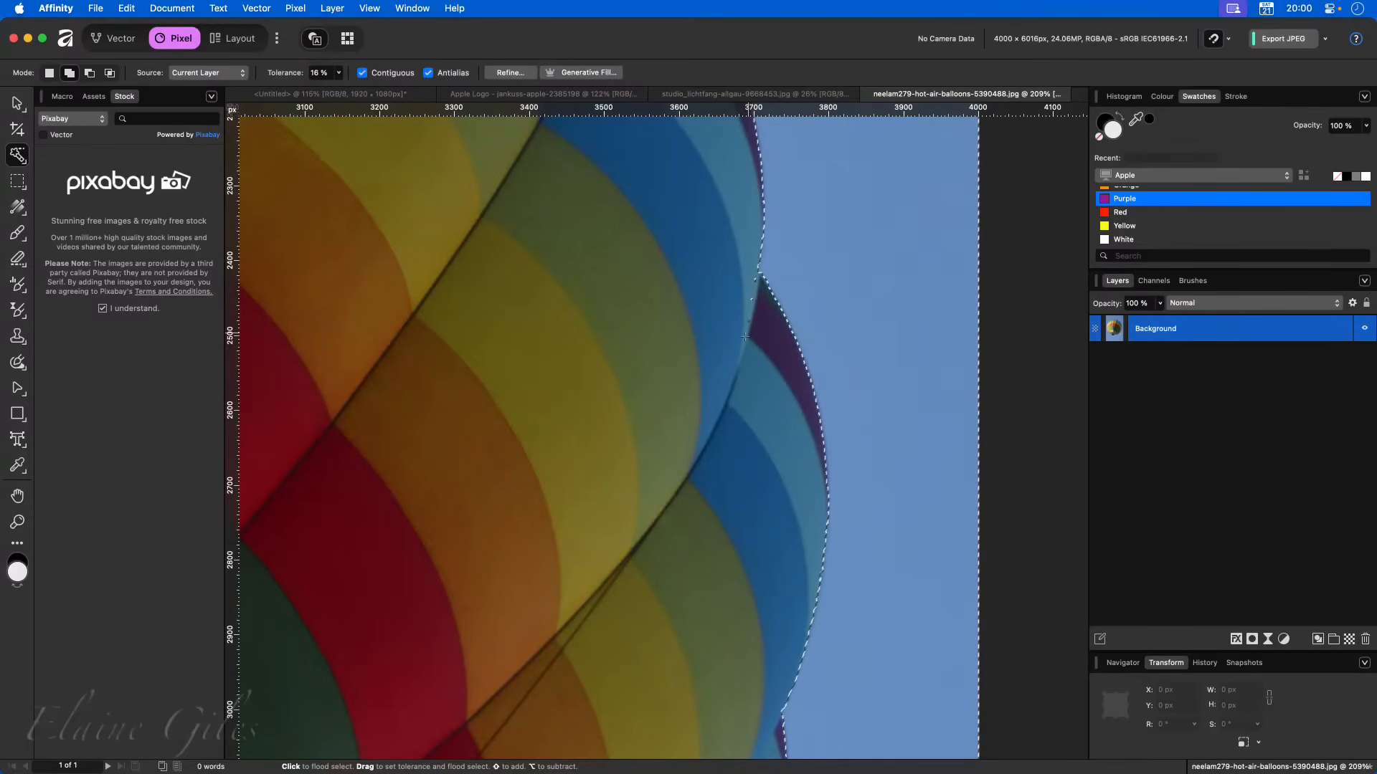
# - In Quick Mask, paint black over the stray selected specks where the light-blue panel meets the balloon's purple panel
pyautogui.scroll(2, 757, 322)
pyautogui.scroll(1, 757, 322)
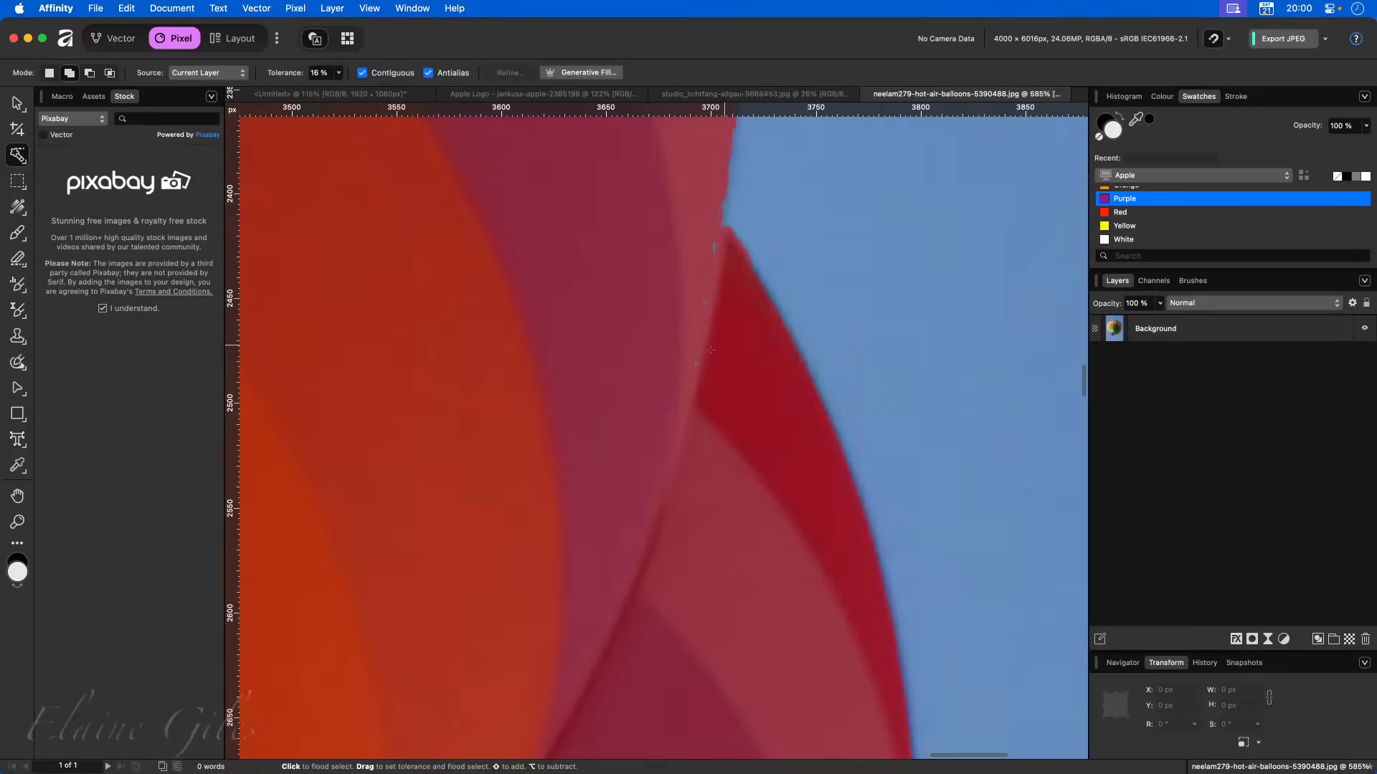
pyautogui.press('b')
pyautogui.press('x')
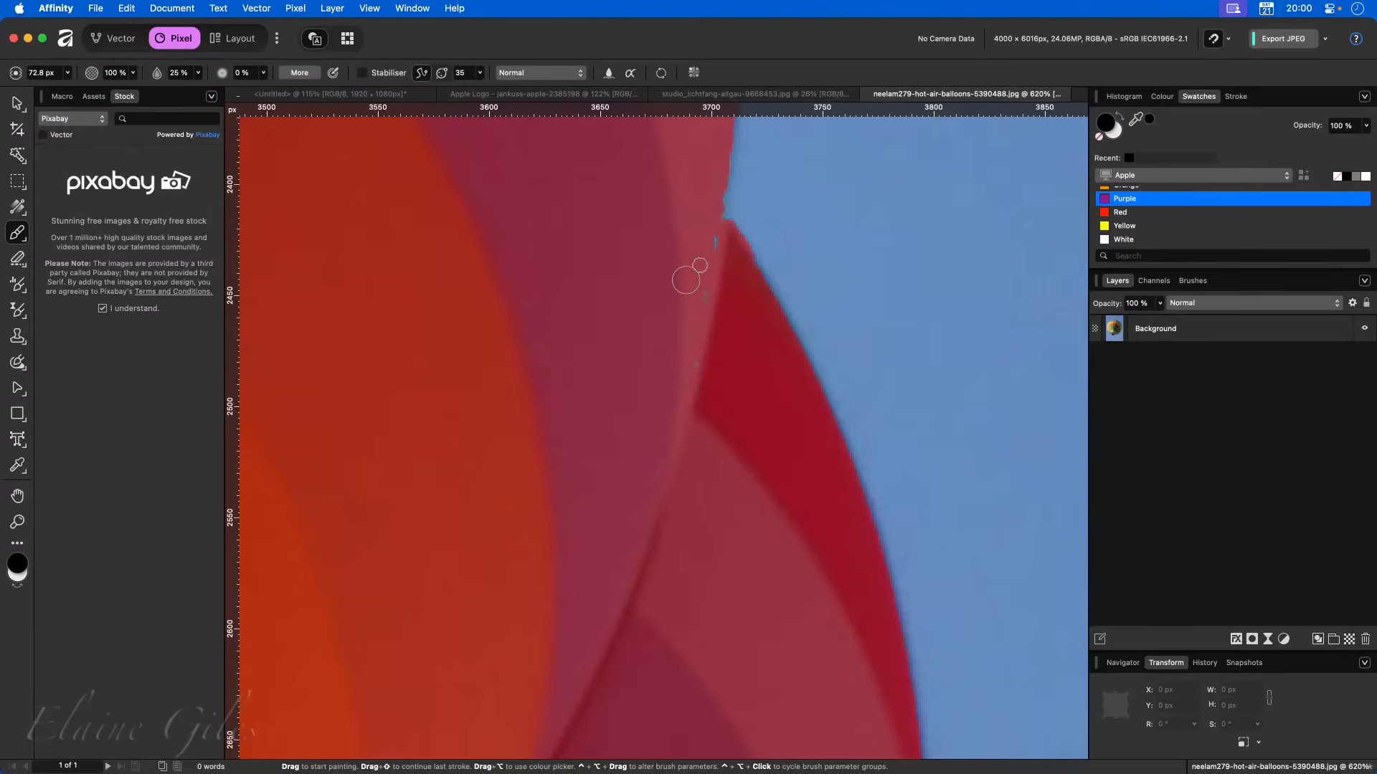
pyautogui.scroll(-10, 676, 346)
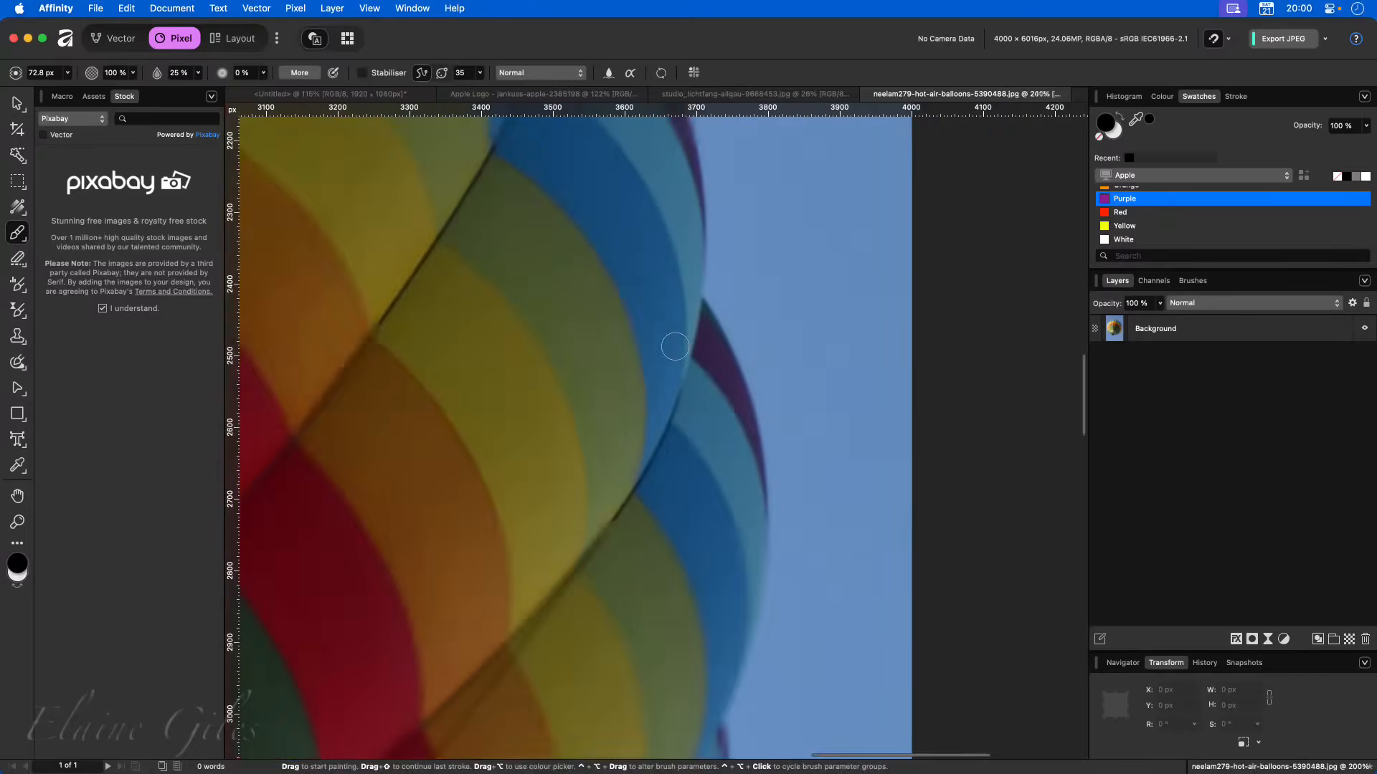
pyautogui.scroll(-5, 680, 338)
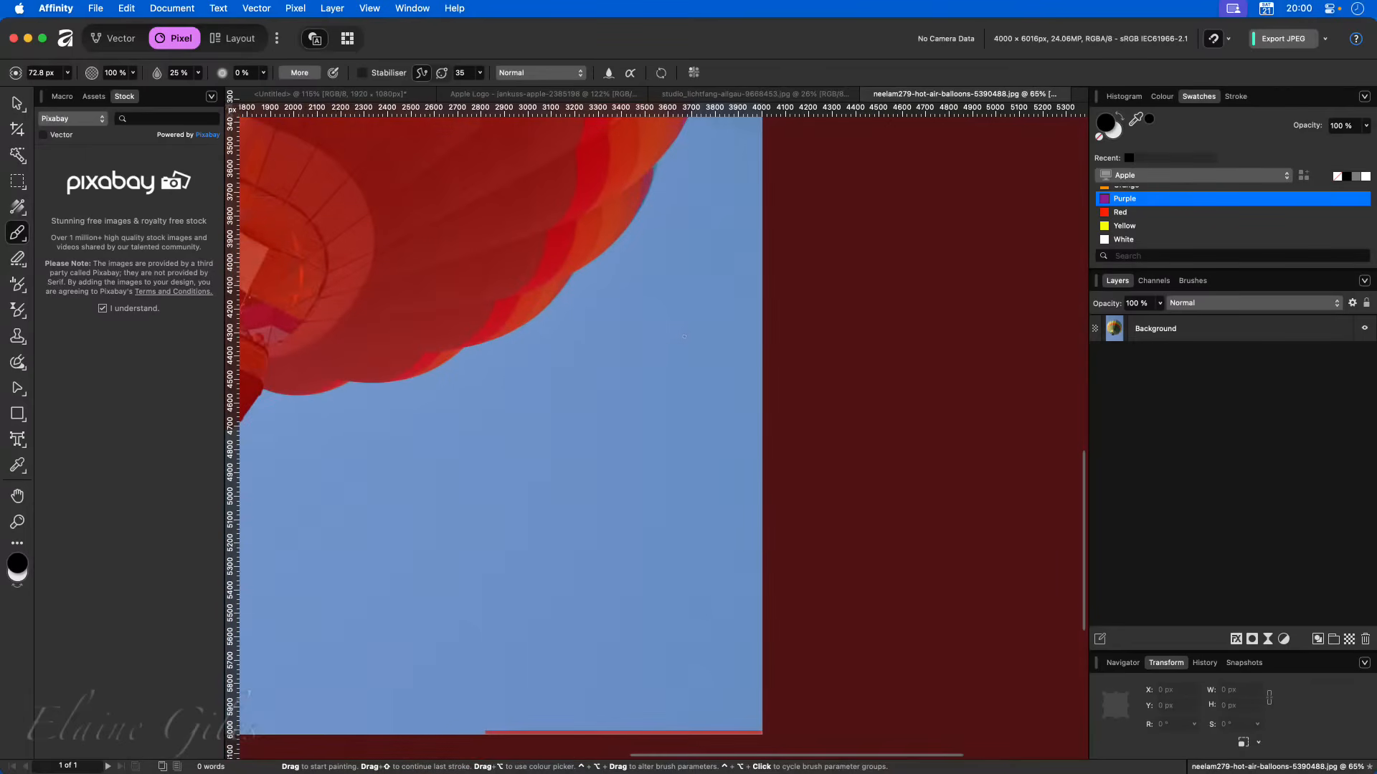
# - Paint white over the masked strip along the photo's bottom edge with a brush of about 222.8 px, raising its opacity to 100 %
pyautogui.hscroll(-5, 684, 336)
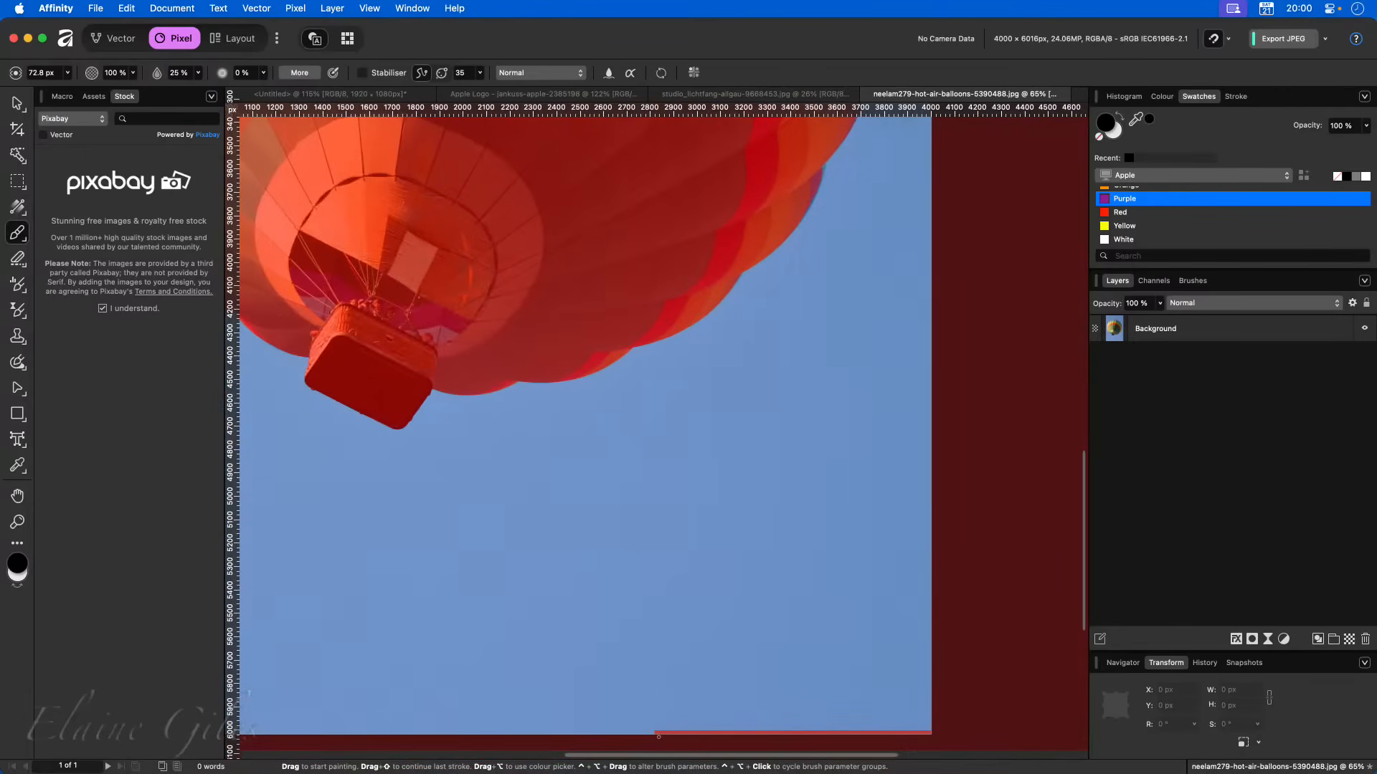
pyautogui.press('x')
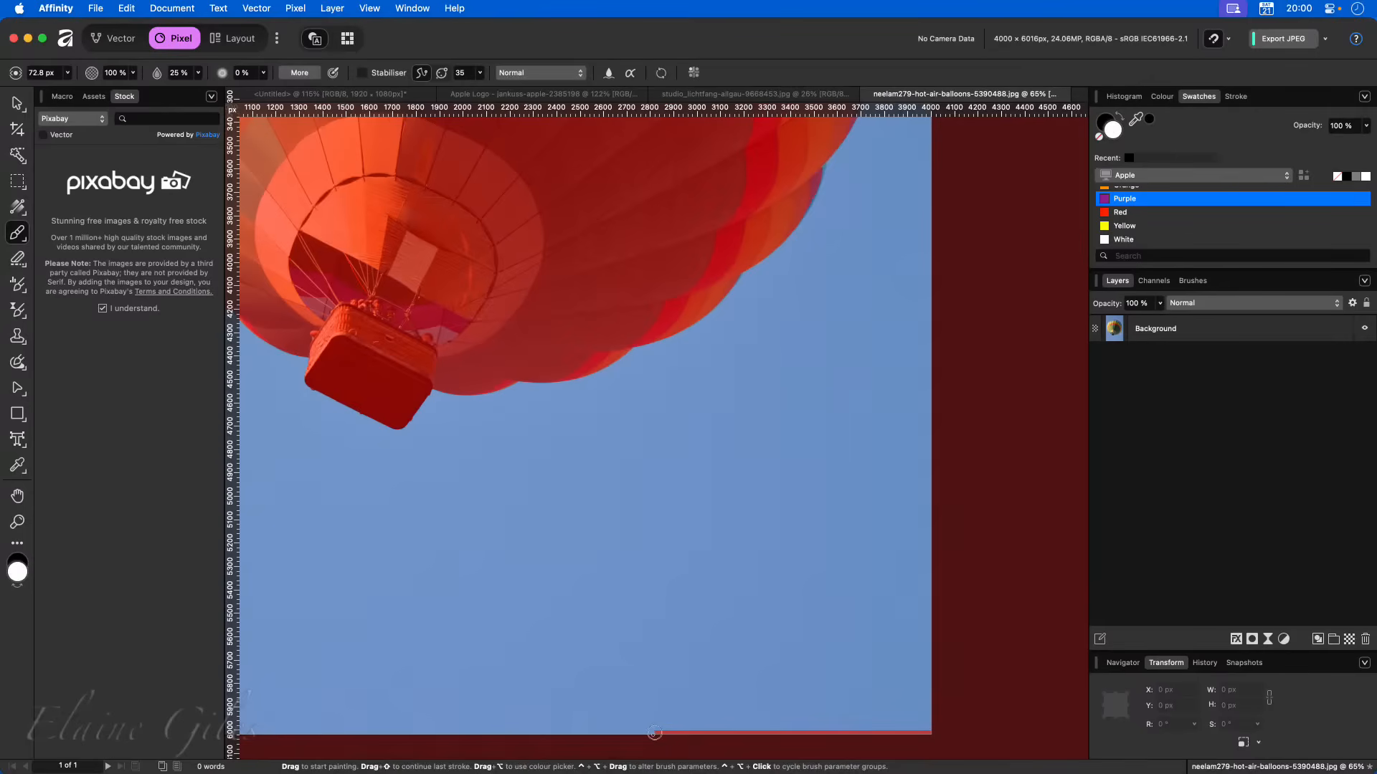
pyautogui.moveTo(654, 733)
pyautogui.mouseDown()
pyautogui.moveTo(805, 744)
pyautogui.moveTo(664, 730)
pyautogui.moveTo(773, 733)
pyautogui.moveTo(682, 730)
pyautogui.mouseUp()
pyautogui.press(']')
pyautogui.moveTo(651, 735)
pyautogui.mouseDown()
pyautogui.moveTo(921, 725)
pyautogui.moveTo(757, 743)
pyautogui.moveTo(914, 743)
pyautogui.moveTo(792, 730)
pyautogui.moveTo(904, 730)
pyautogui.mouseUp()
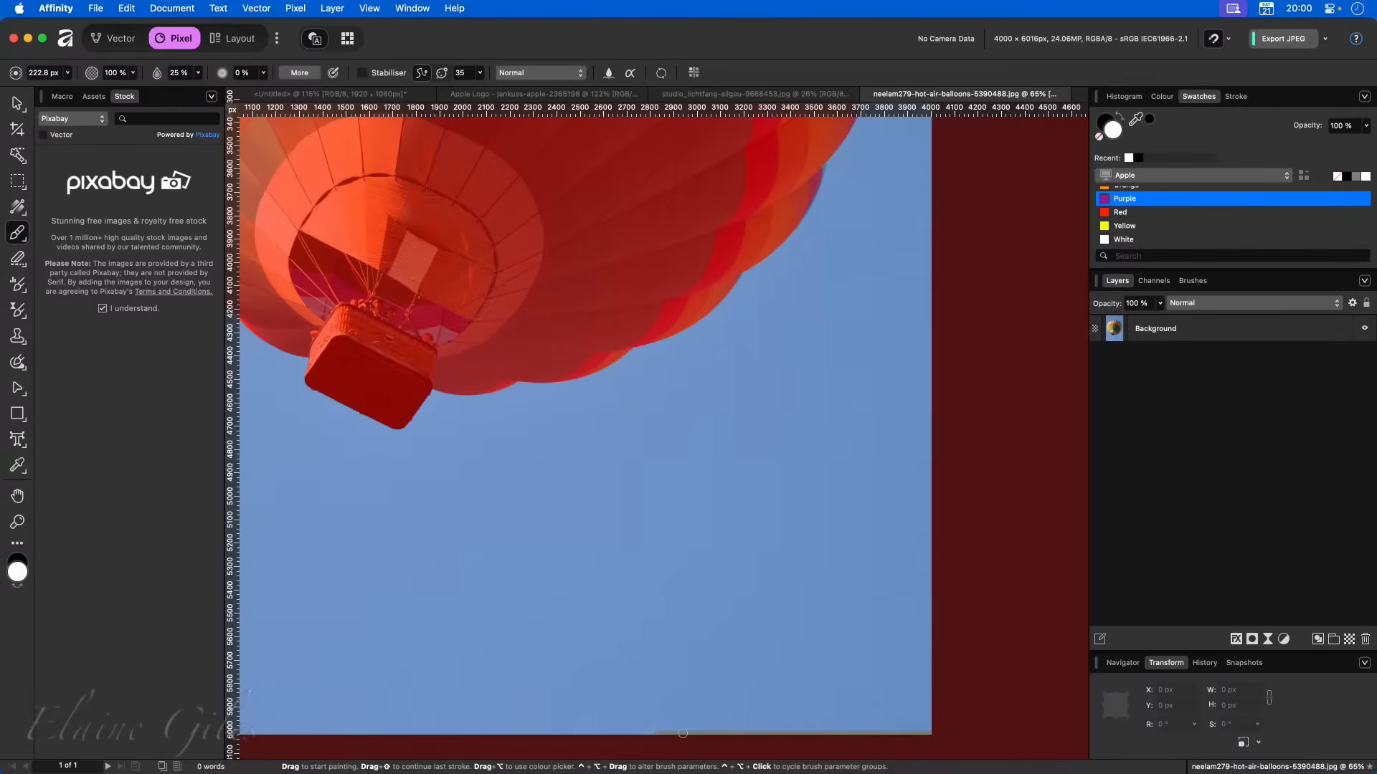
pyautogui.click(198, 72)
pyautogui.moveTo(197, 89); pyautogui.dragTo(331, 97)
# - Leave Quick Mask and invert the selection so that it encloses the balloon and basket
pyautogui.scroll(-5, 625, 660)
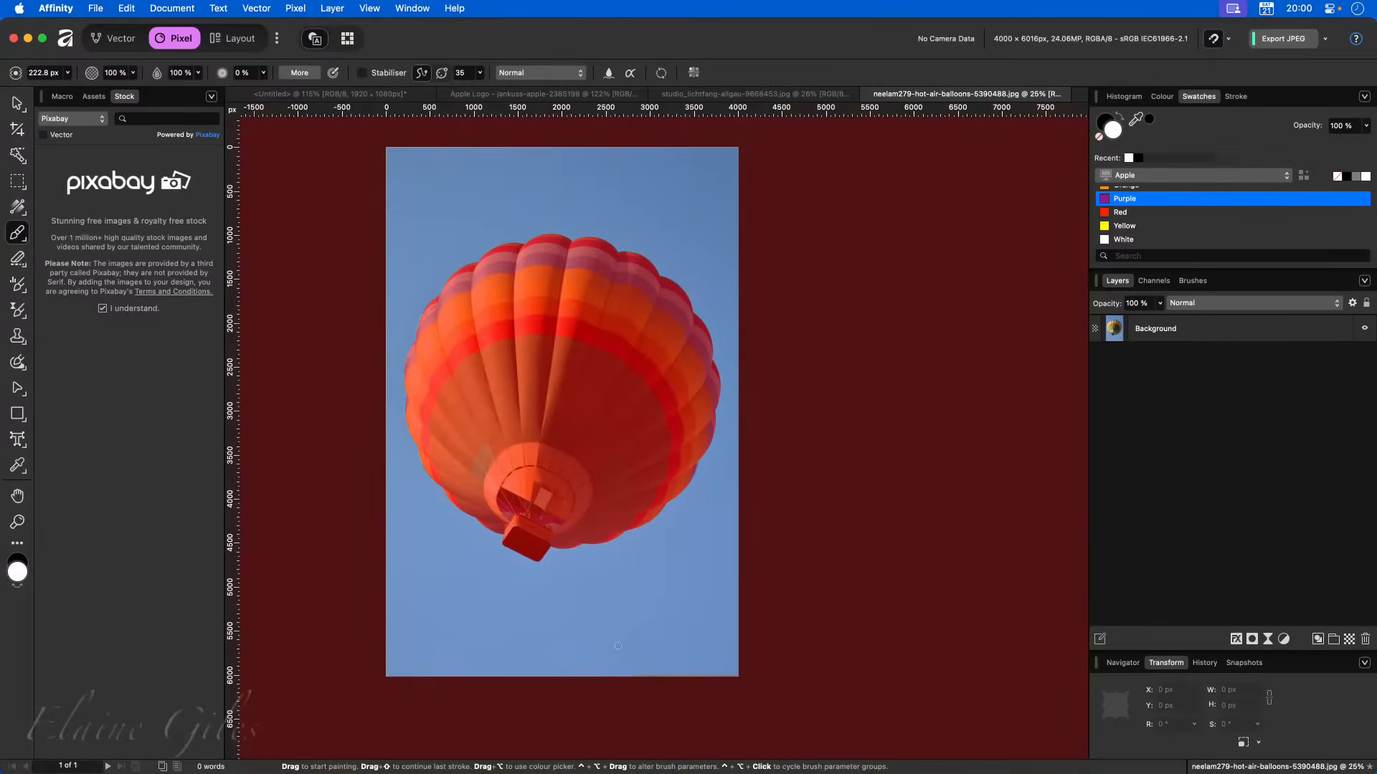
pyautogui.press('q')
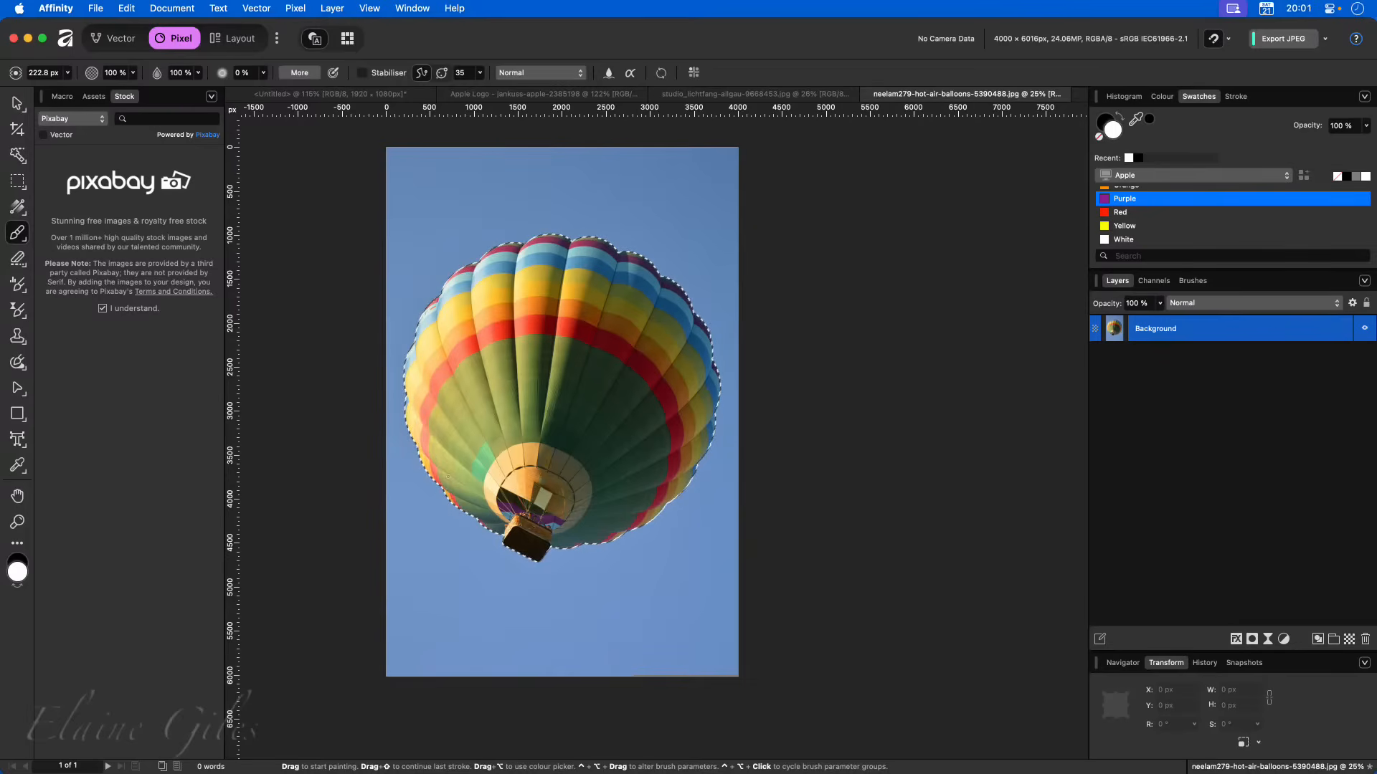
pyautogui.scroll(2, 440, 370)
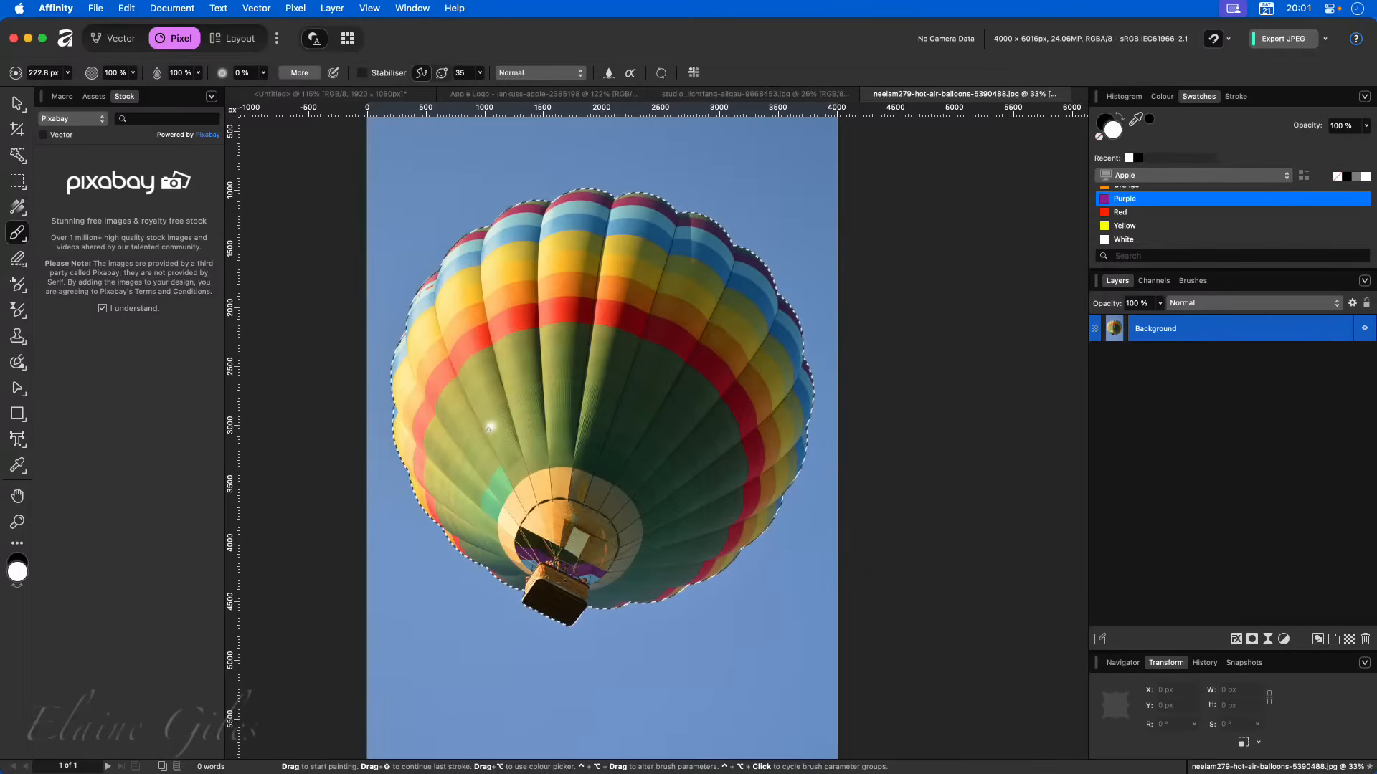
# - Convert the balloon selection to curves and clip the Background photo inside the new curve shape
pyautogui.click(256, 9)
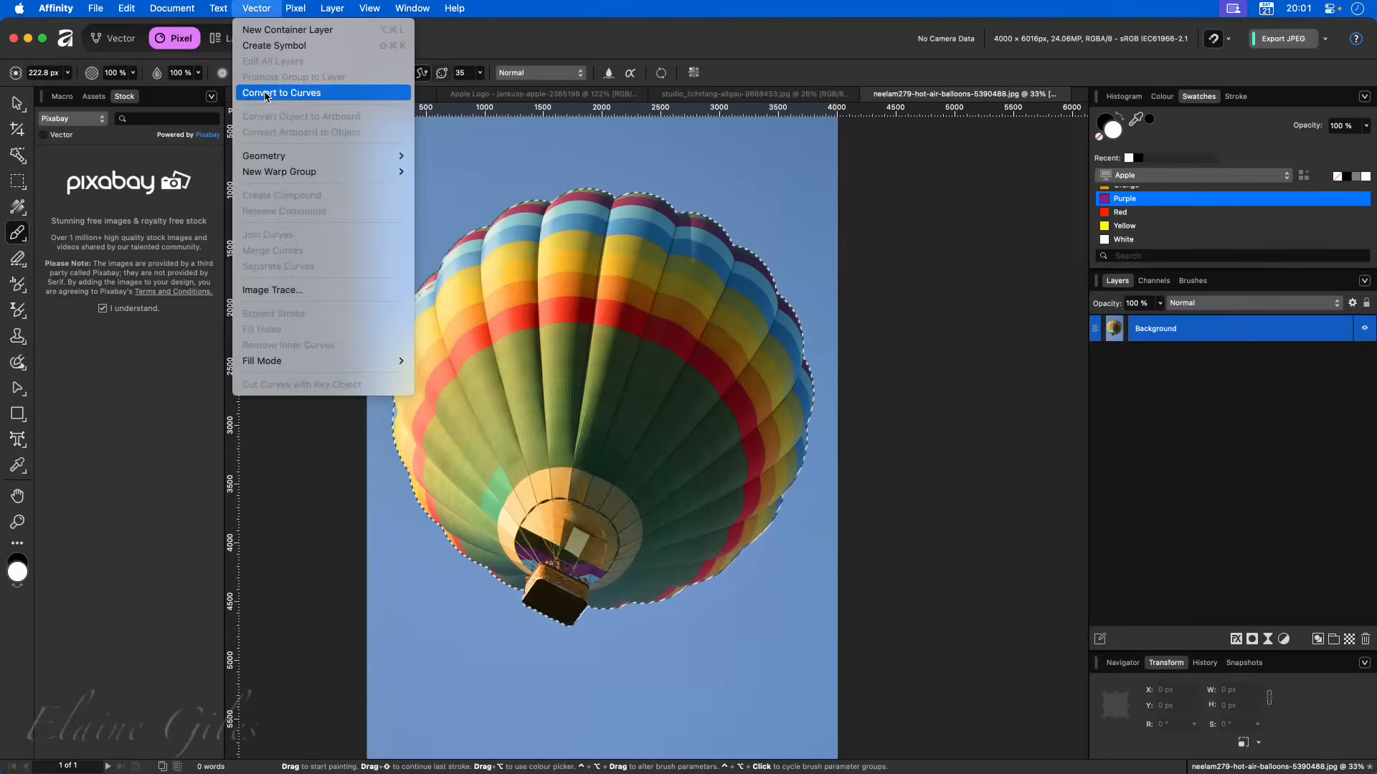
pyautogui.click(294, 93)
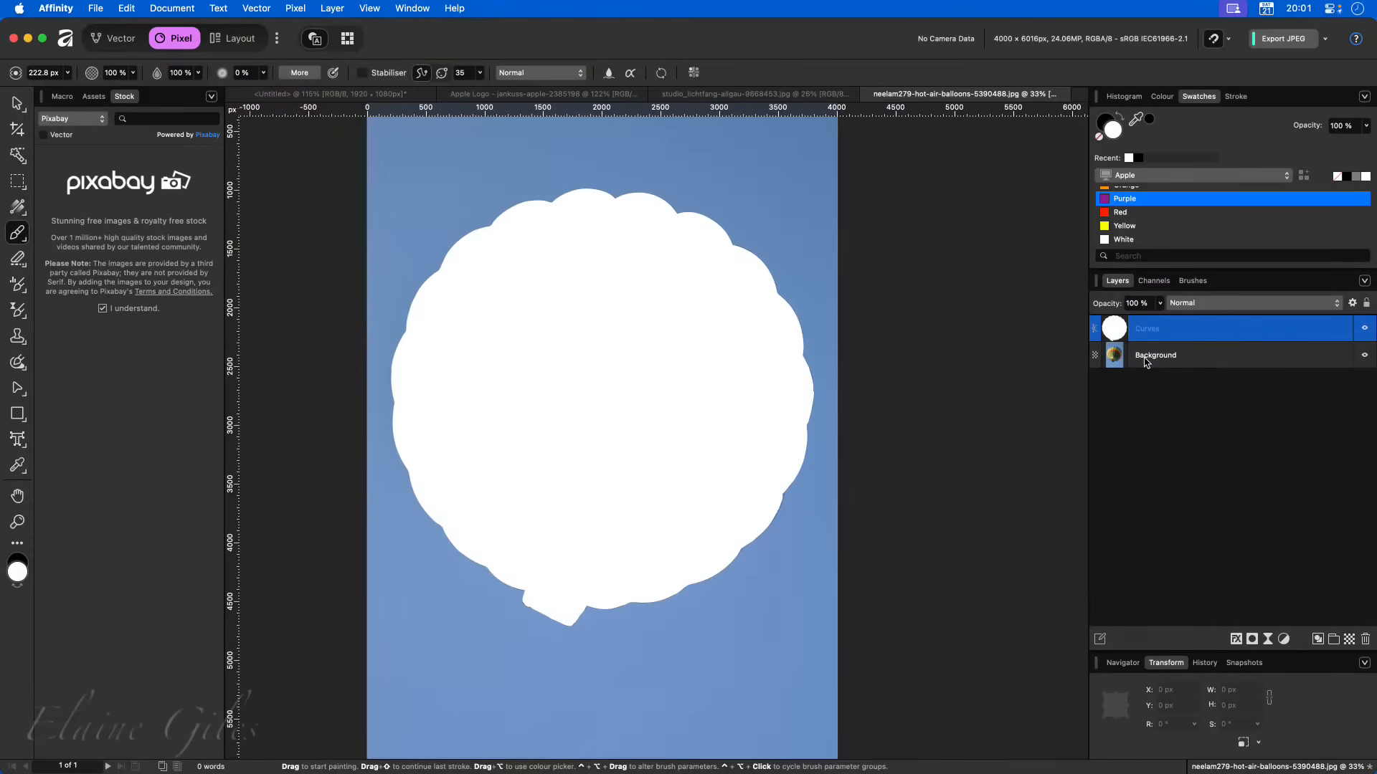
pyautogui.moveTo(1145, 362); pyautogui.dragTo(1156, 336)
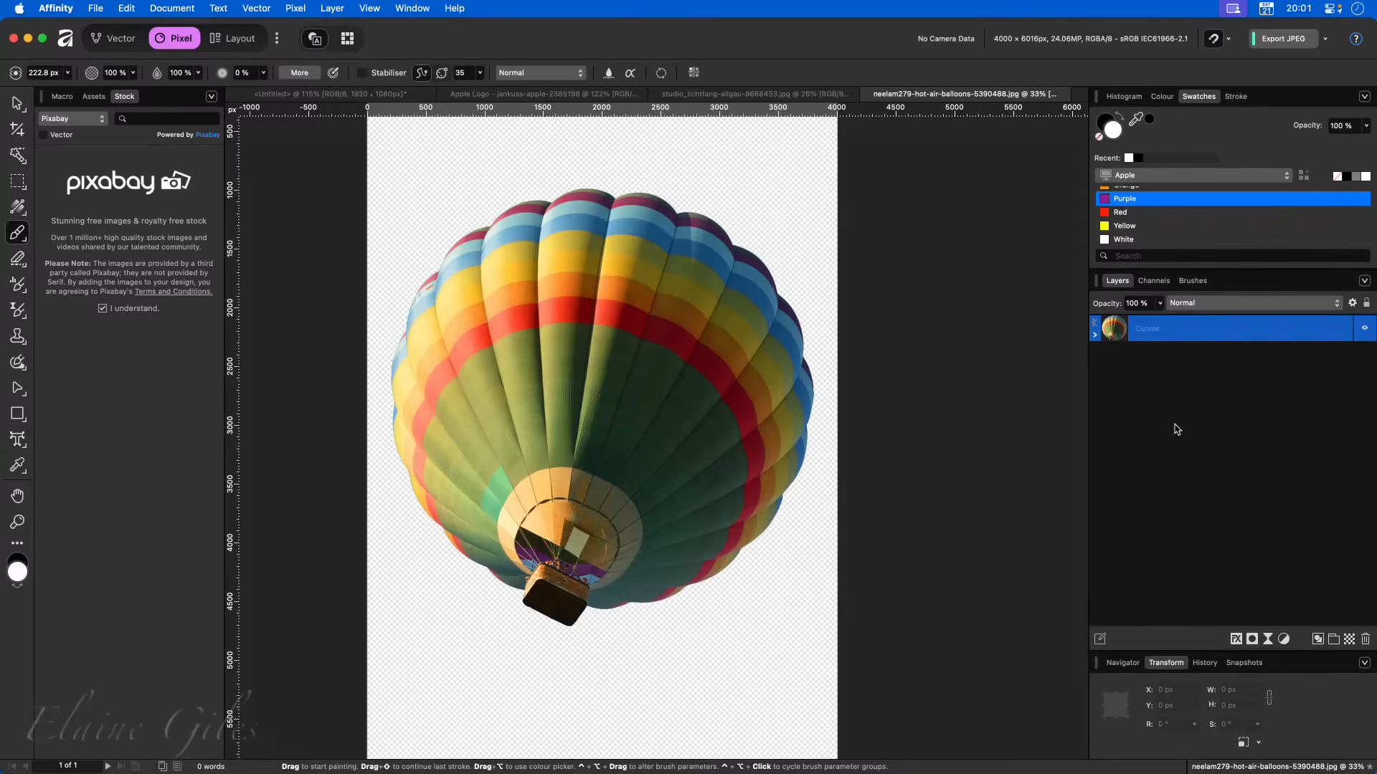
pyautogui.scroll(-3, 925, 500)
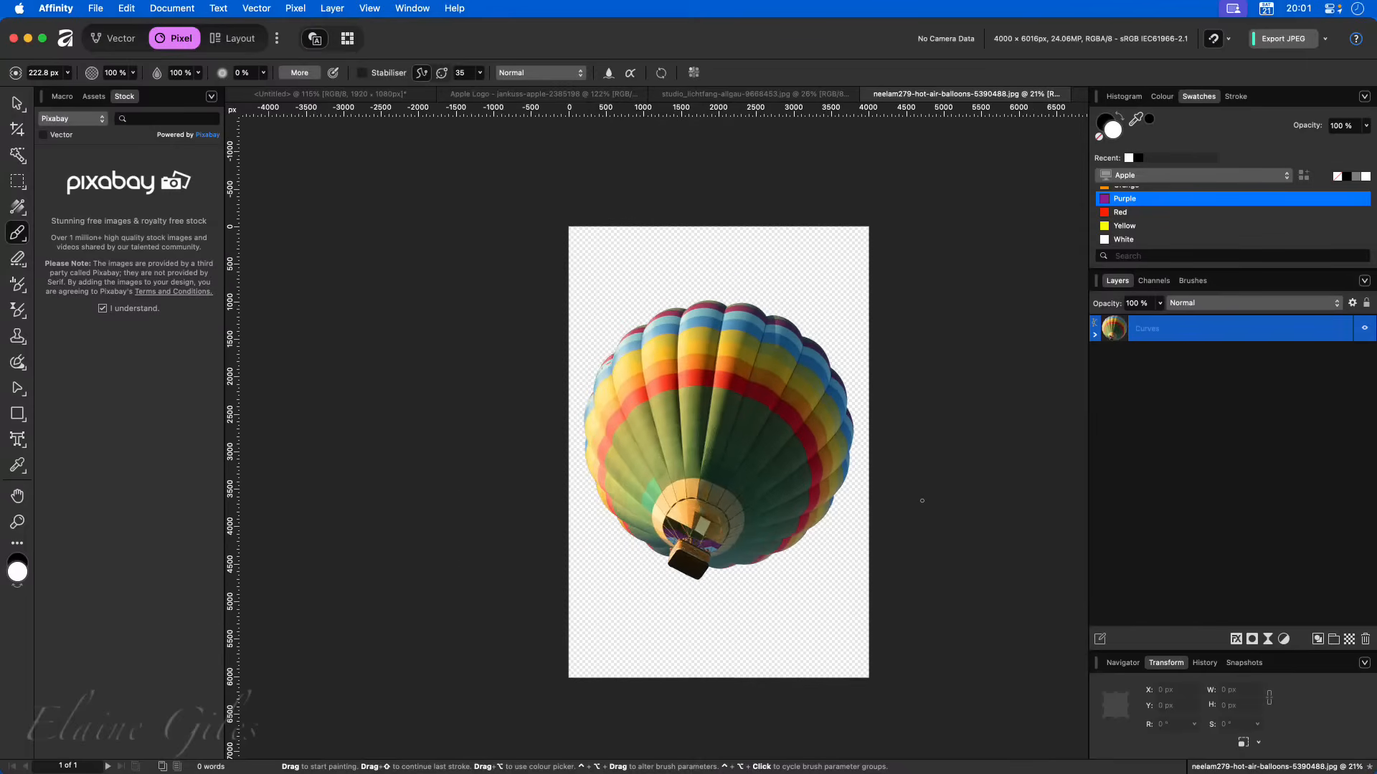
pyautogui.hscroll(3, 921, 500)
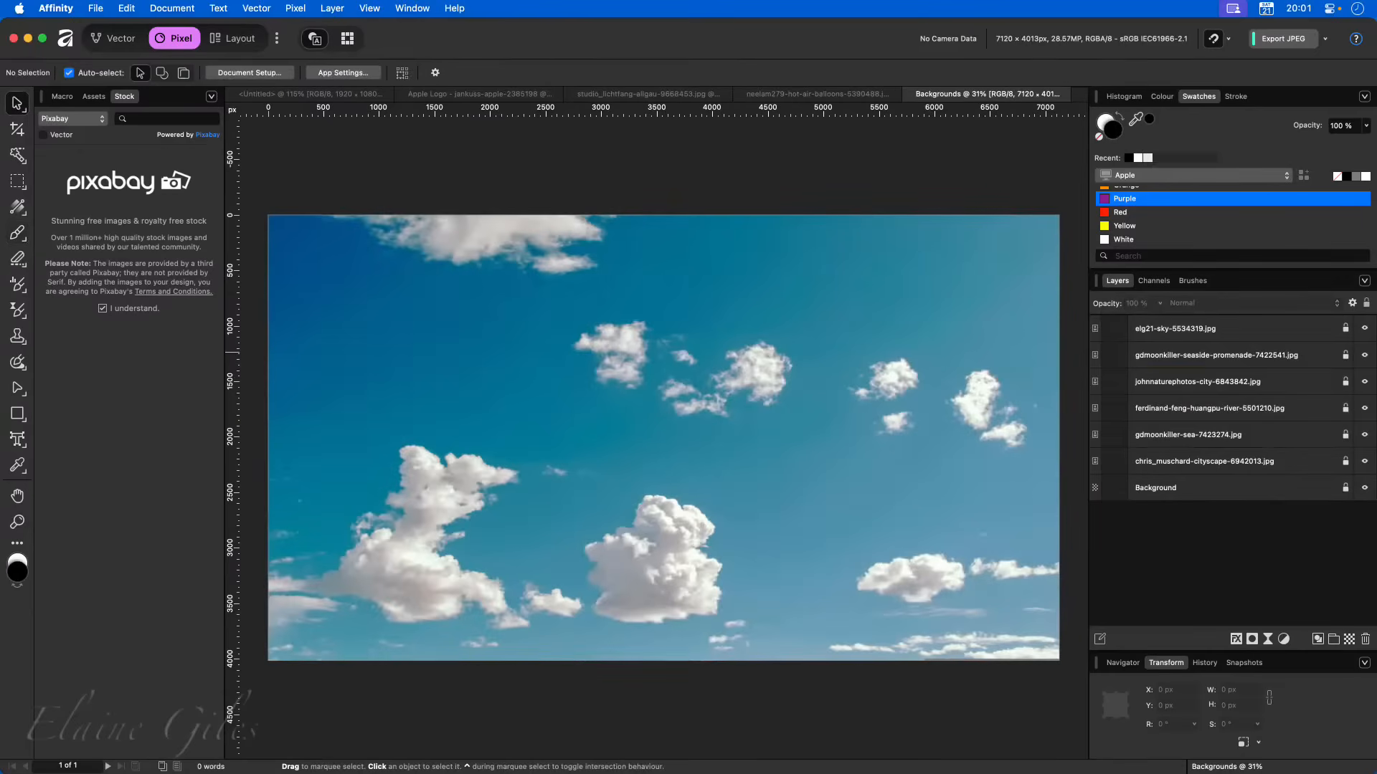
# - Copy the clipped balloon and paste it into the Backgrounds document above the elg21-sky-5534319.jpg layer
pyautogui.click(833, 93)
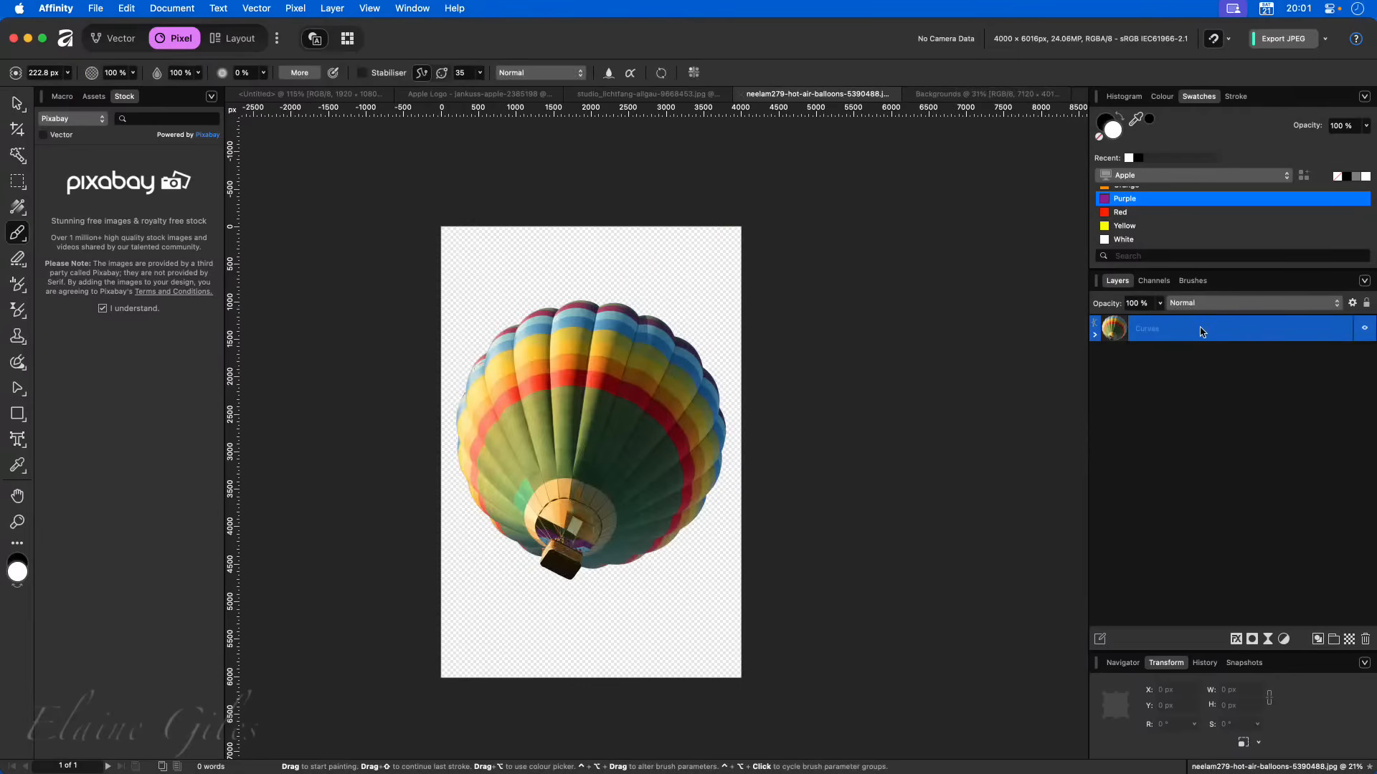
pyautogui.press('super+c')
pyautogui.click(961, 95)
pyautogui.press('v')
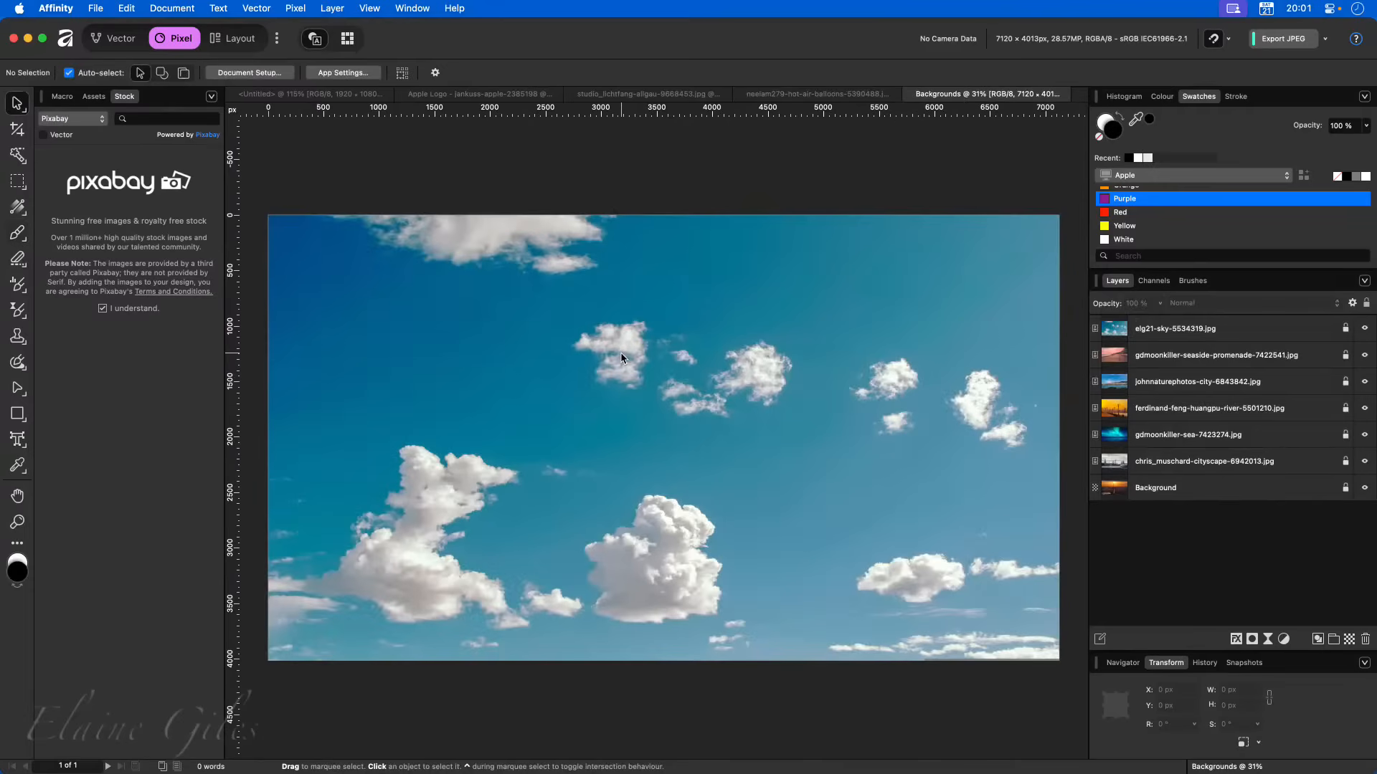
pyautogui.press('super+v')
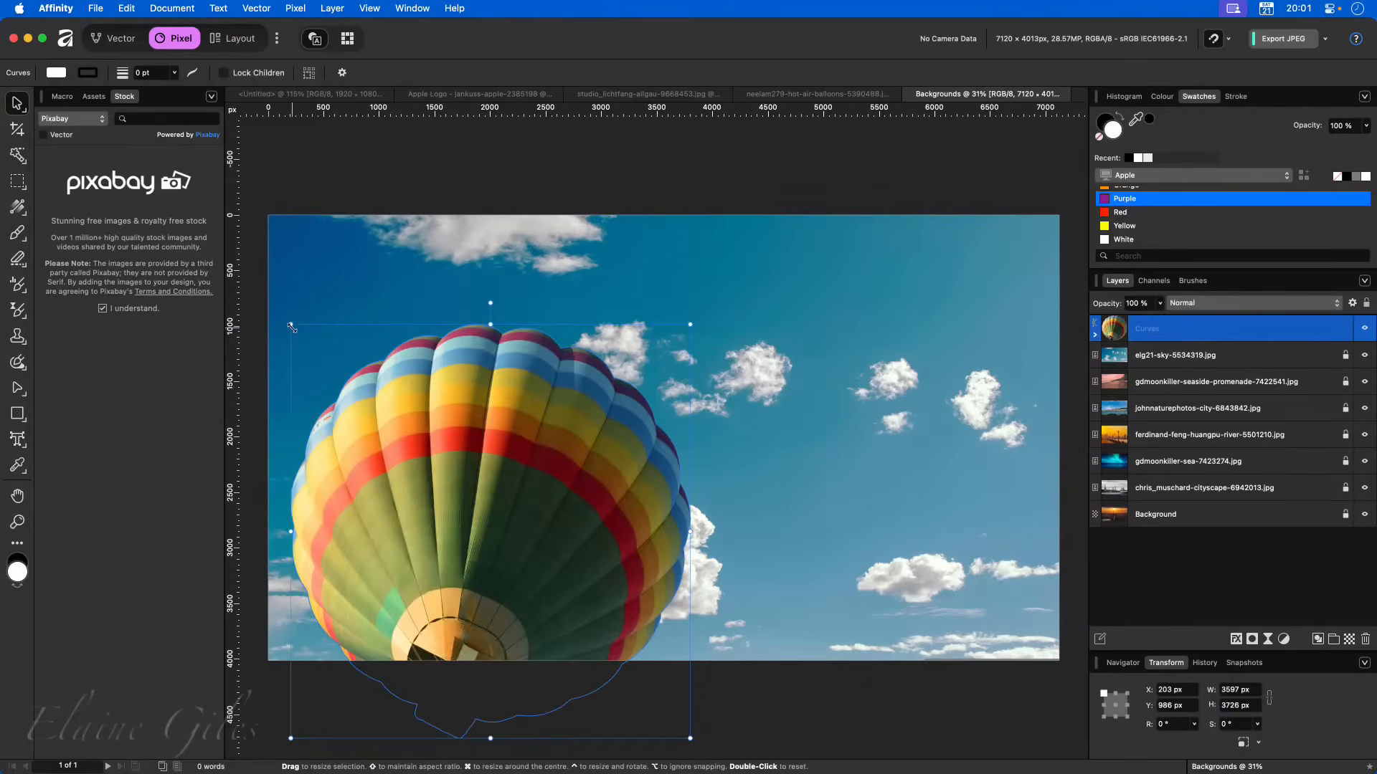
# - Scale the pasted balloon to about 2821 × 2923 px and place it in the right half of the sky at about X 3560, Y 198 px
pyautogui.moveTo(291, 324); pyautogui.dragTo(452, 491)
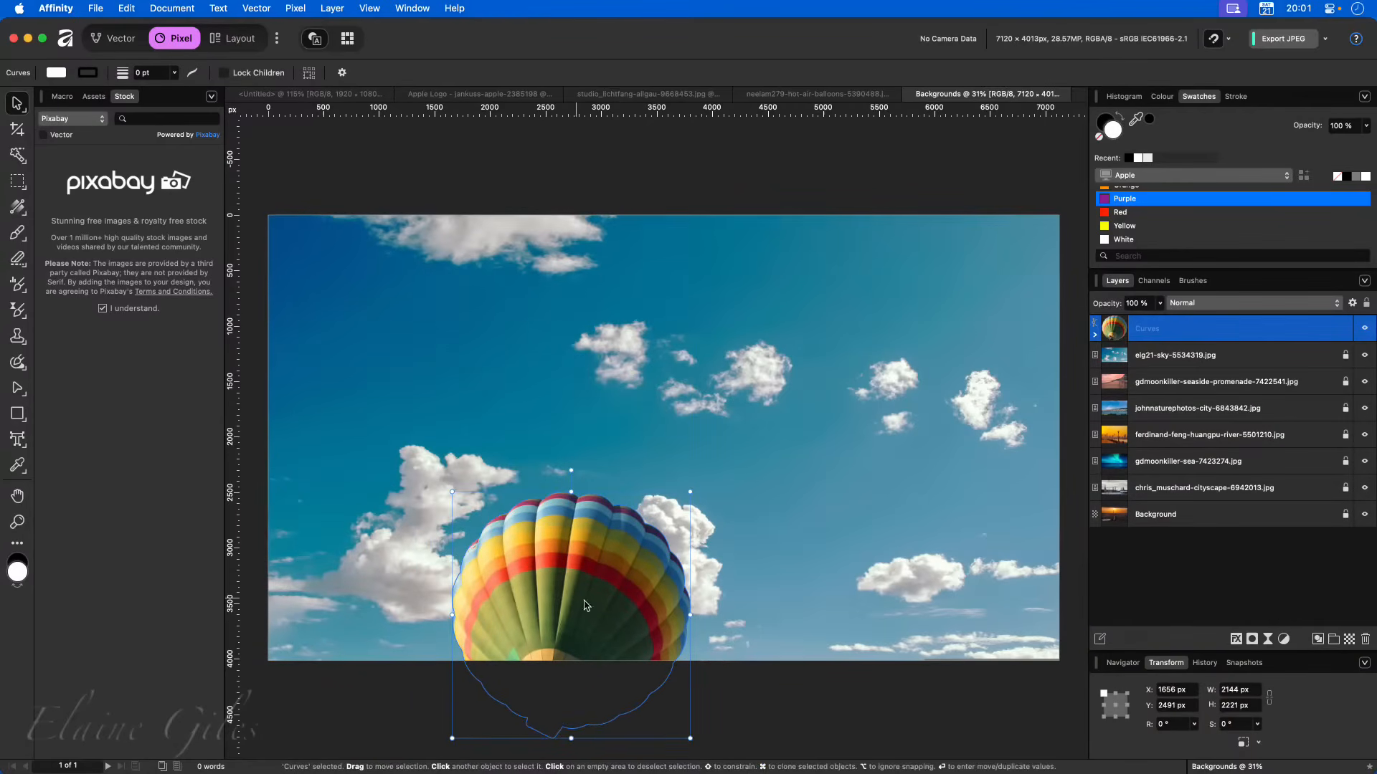
pyautogui.moveTo(592, 595); pyautogui.dragTo(830, 341)
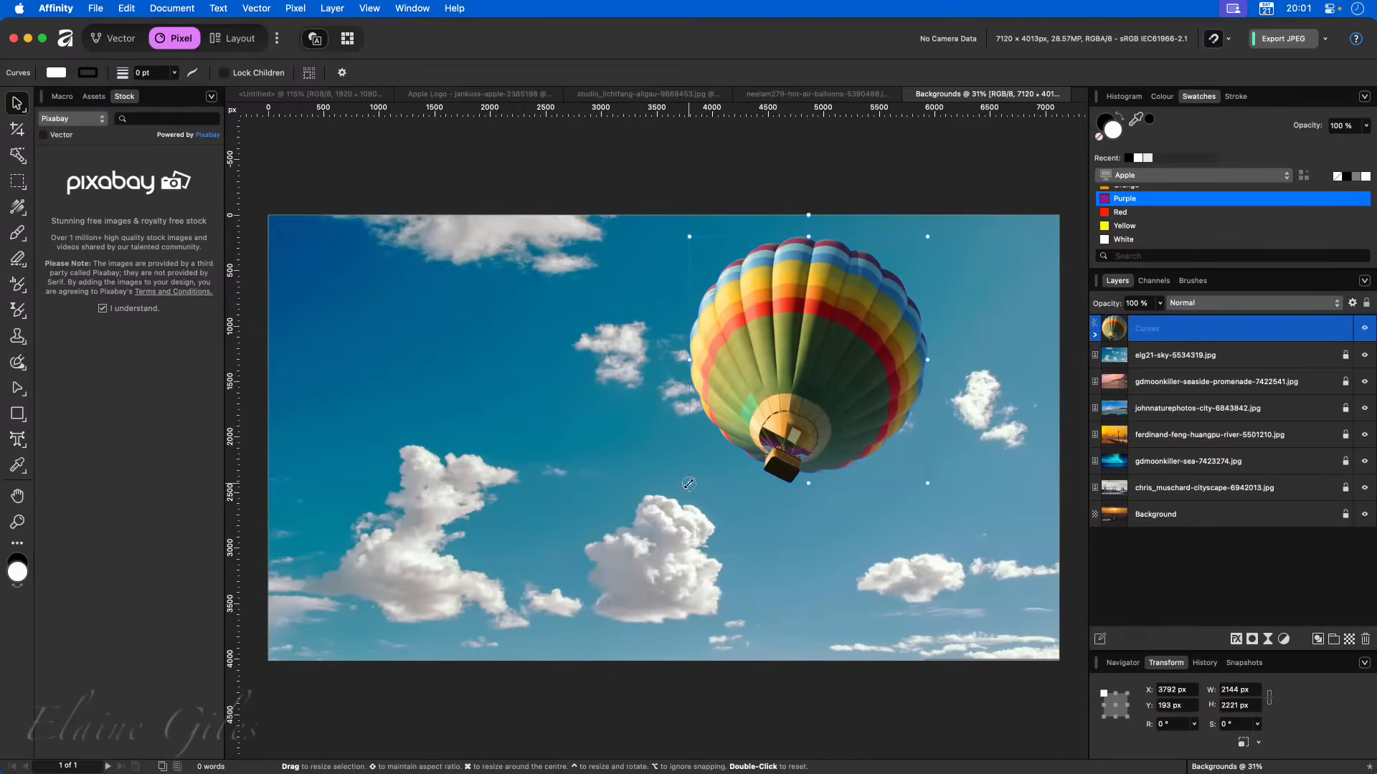
pyautogui.moveTo(689, 482); pyautogui.dragTo(613, 560)
pyautogui.moveTo(783, 471); pyautogui.dragTo(832, 471)
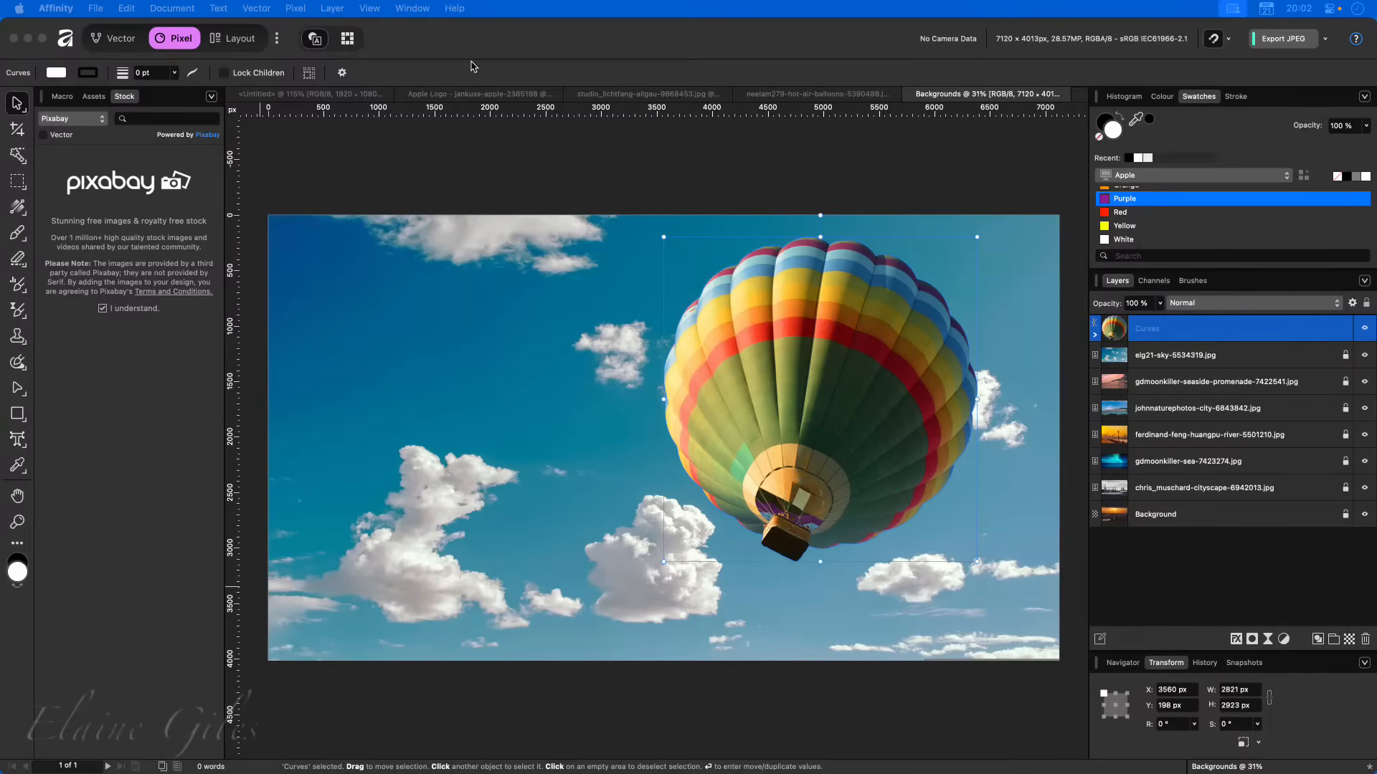
# - Put the balloon in a Live Tone Blend Group with blend strength, blend colour and low pass all at 100 %
pyautogui.click(431, 48)
pyautogui.click(296, 8)
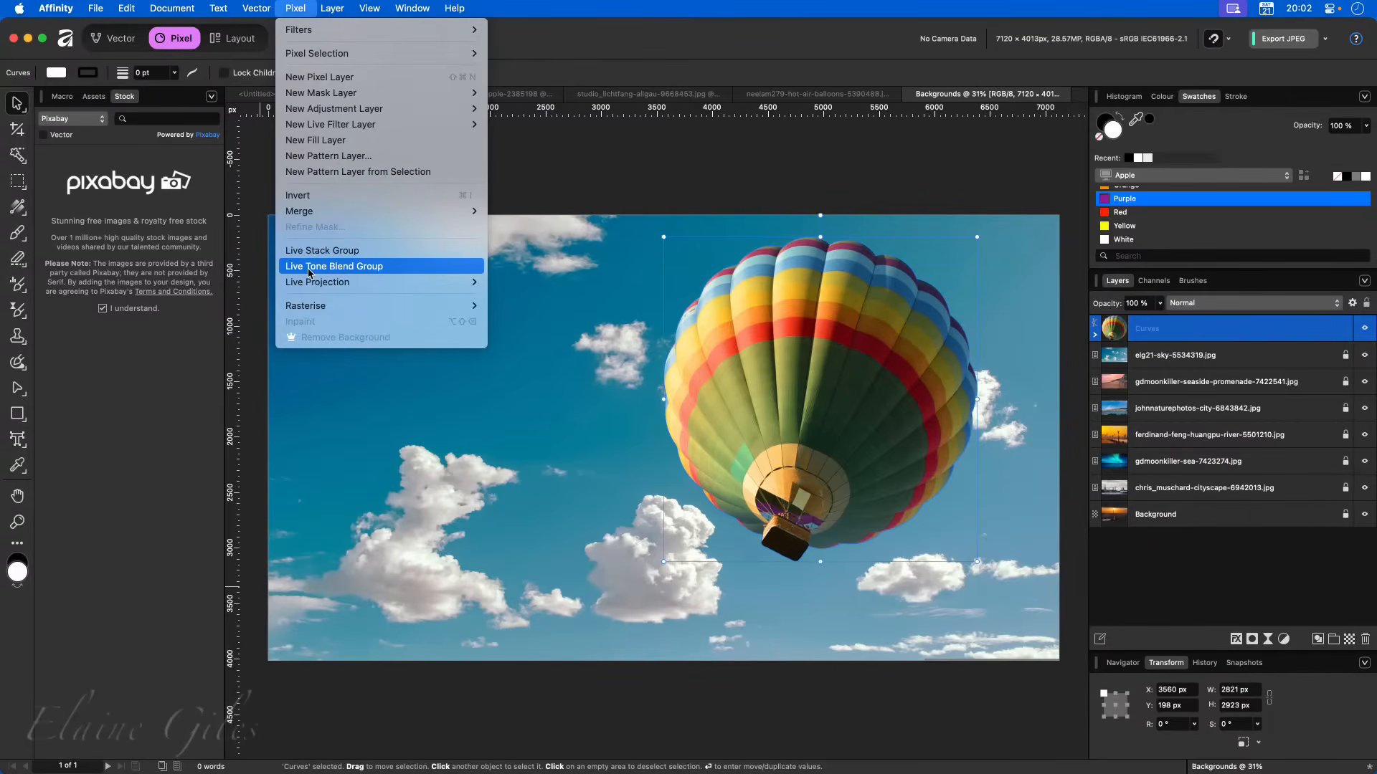
pyautogui.click(373, 273)
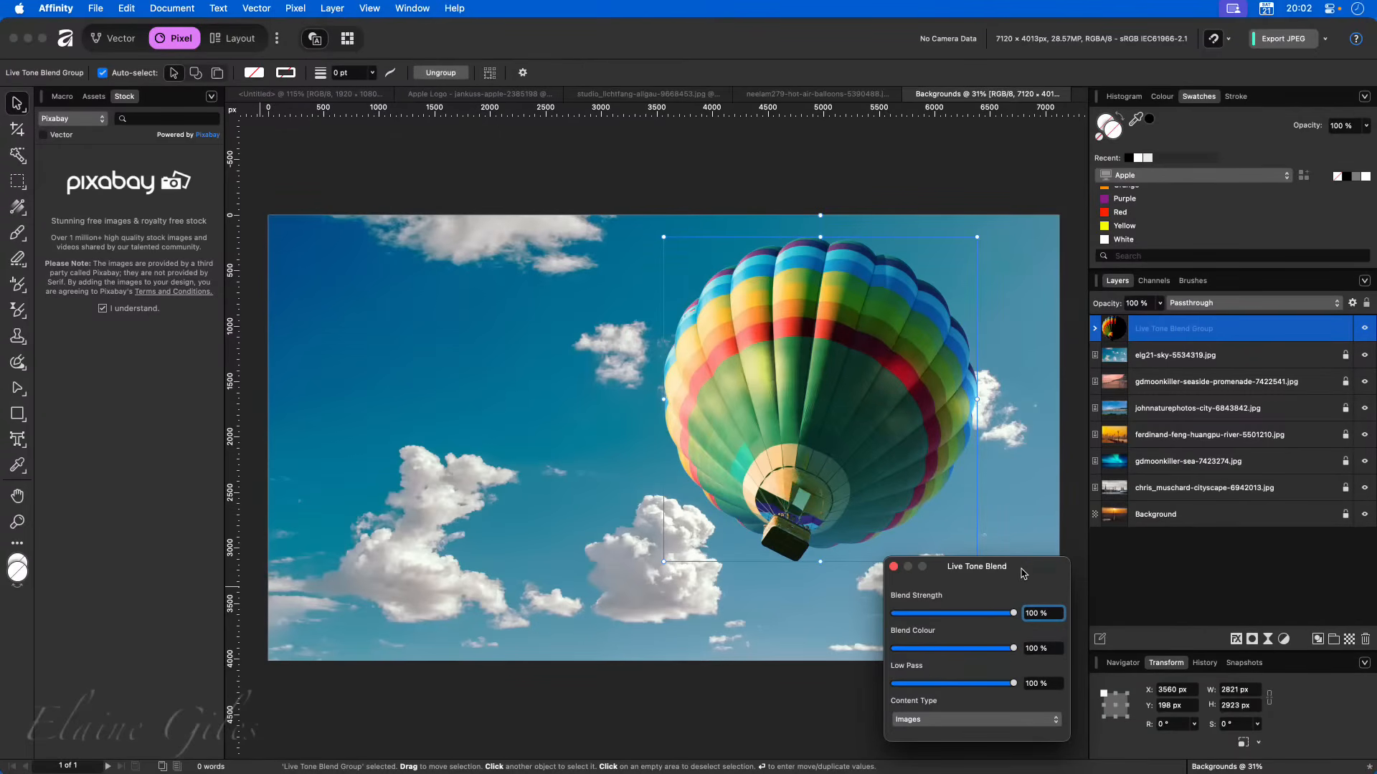
pyautogui.moveTo(1014, 613)
pyautogui.mouseDown()
pyautogui.moveTo(909, 618)
pyautogui.moveTo(1002, 614)
pyautogui.mouseUp()
pyautogui.moveTo(1008, 619)
pyautogui.mouseDown()
pyautogui.moveTo(926, 616)
pyautogui.moveTo(1027, 608)
pyautogui.mouseUp()
pyautogui.moveTo(972, 649); pyautogui.dragTo(1018, 685)
# - Try the Shapes and Text content types for the balloon's tone blend and return it to Images
pyautogui.click(948, 721)
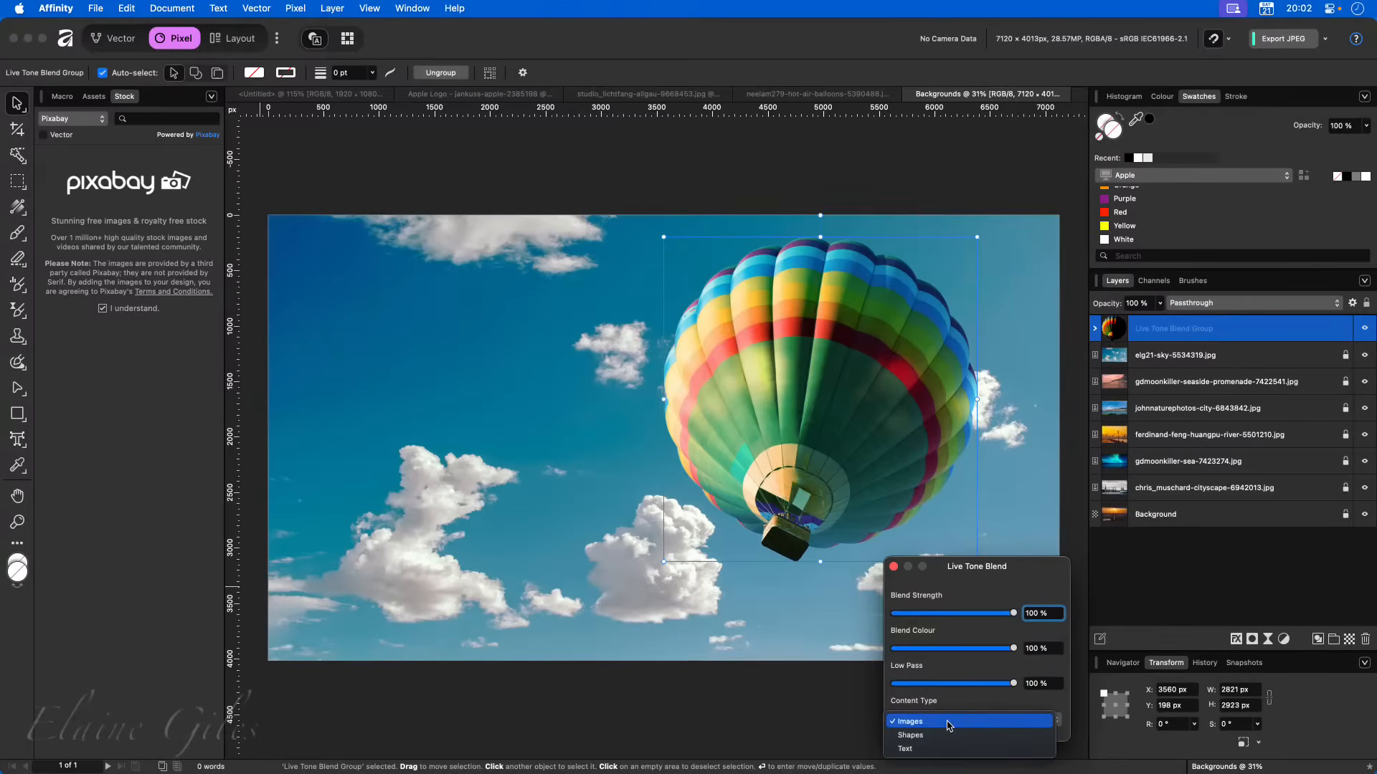
pyautogui.click(950, 735)
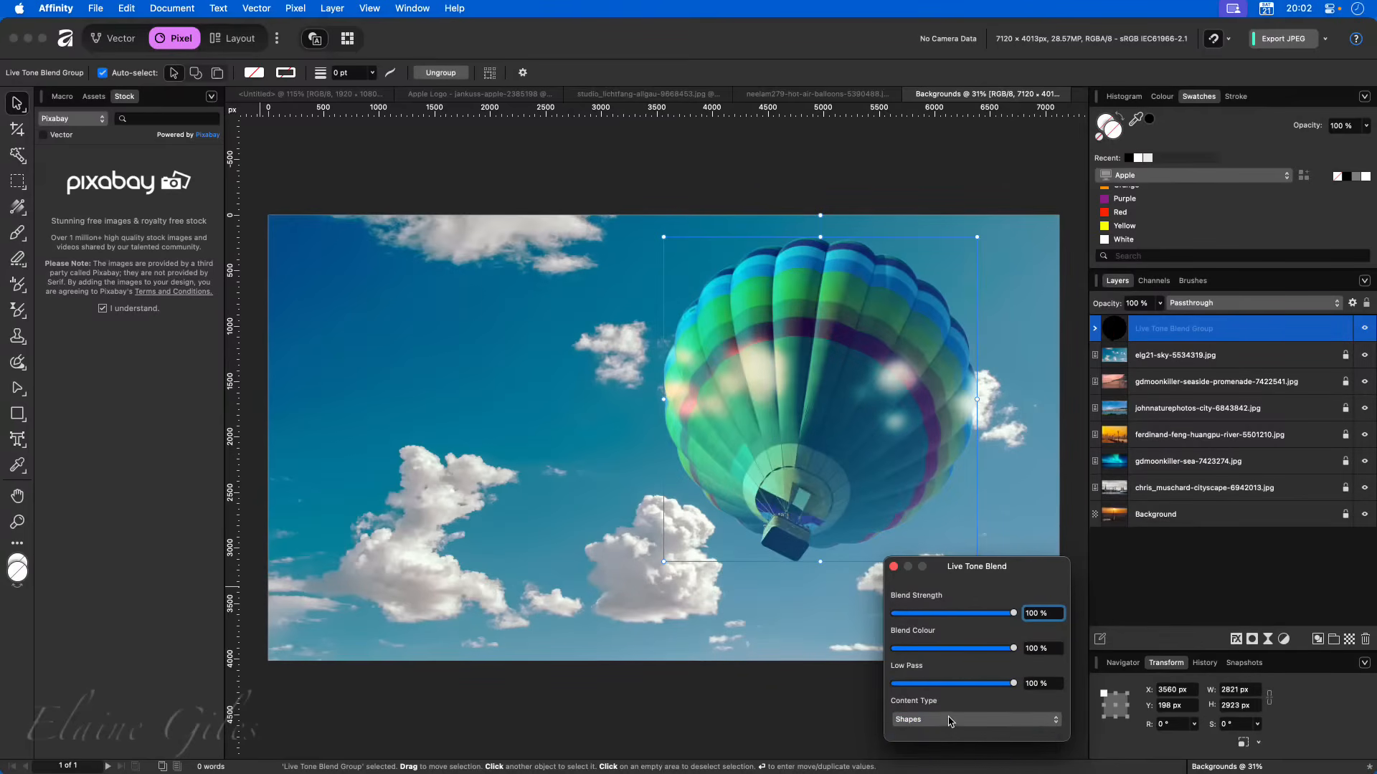
pyautogui.click(950, 721)
pyautogui.click(945, 735)
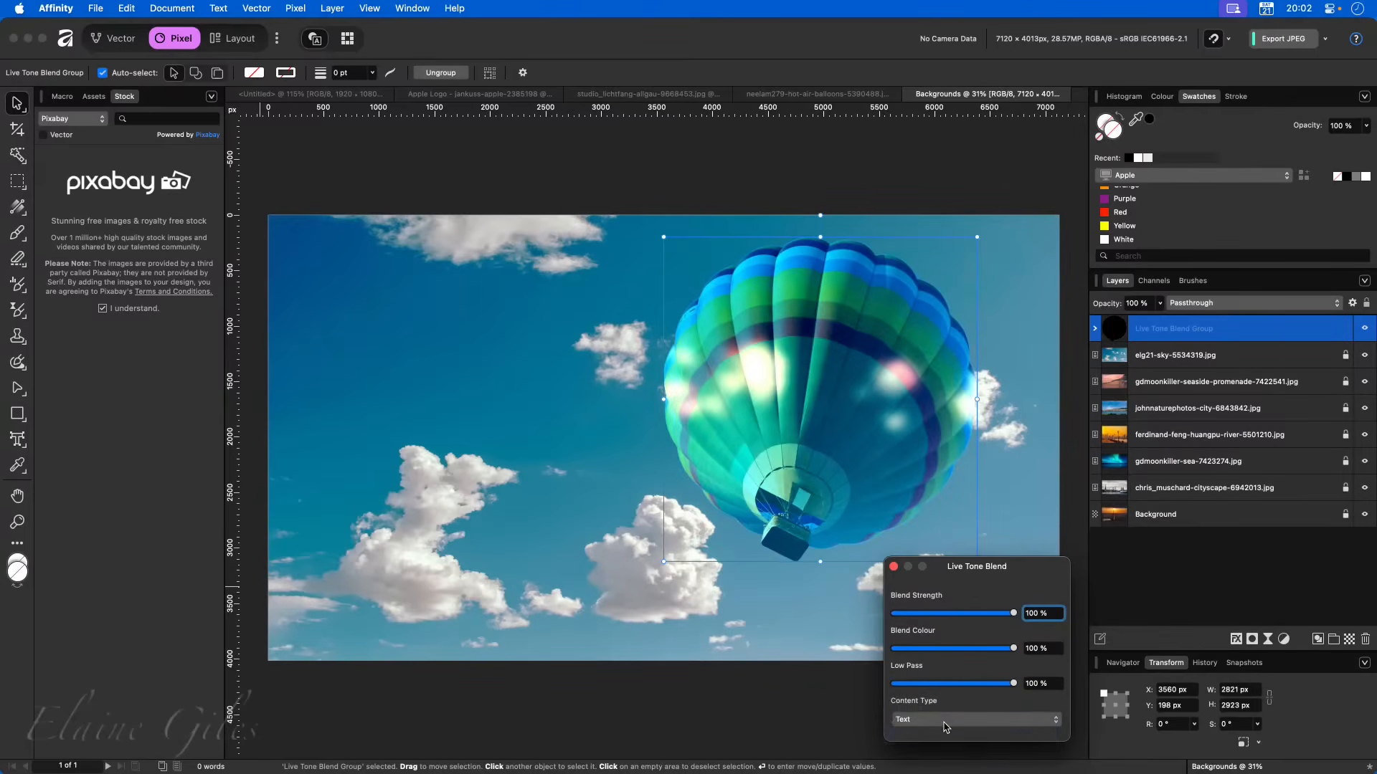
pyautogui.click(945, 720)
pyautogui.click(945, 694)
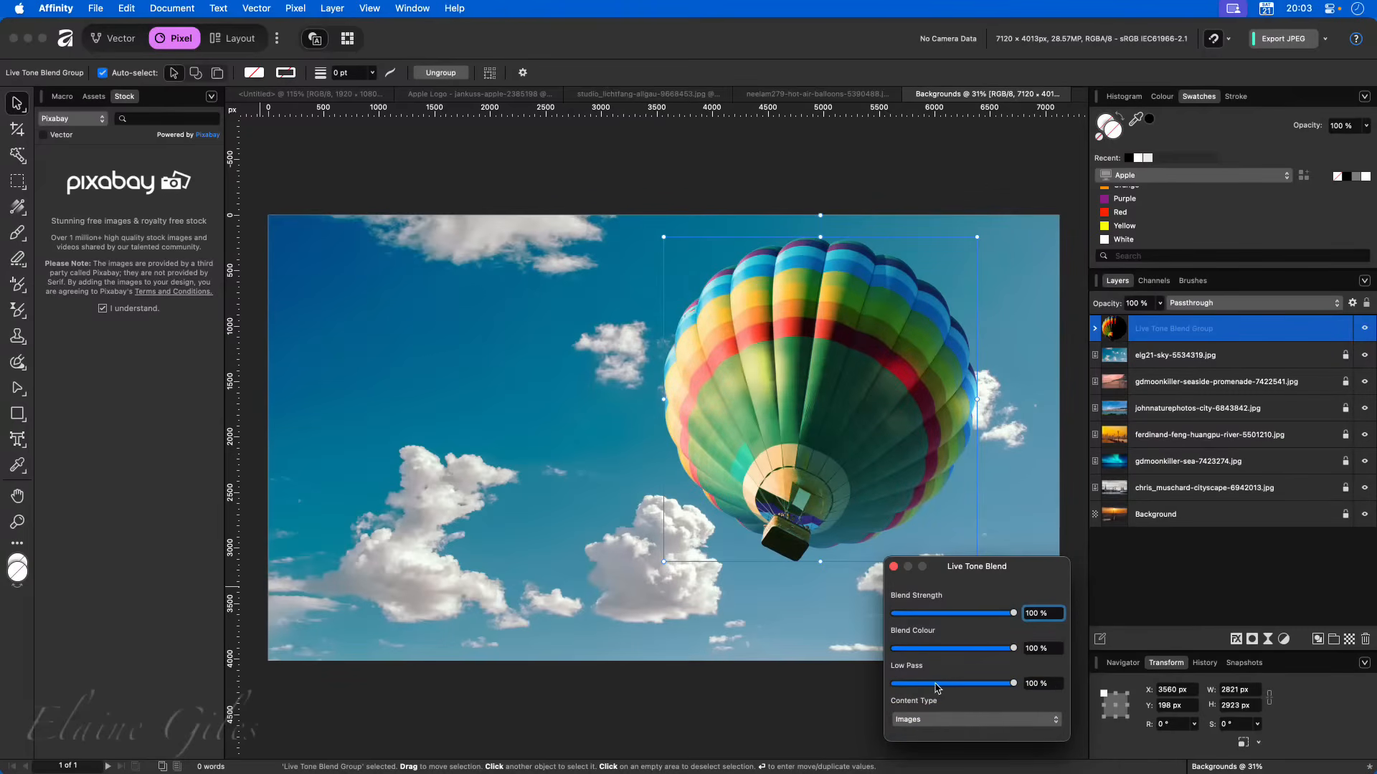
pyautogui.click(894, 567)
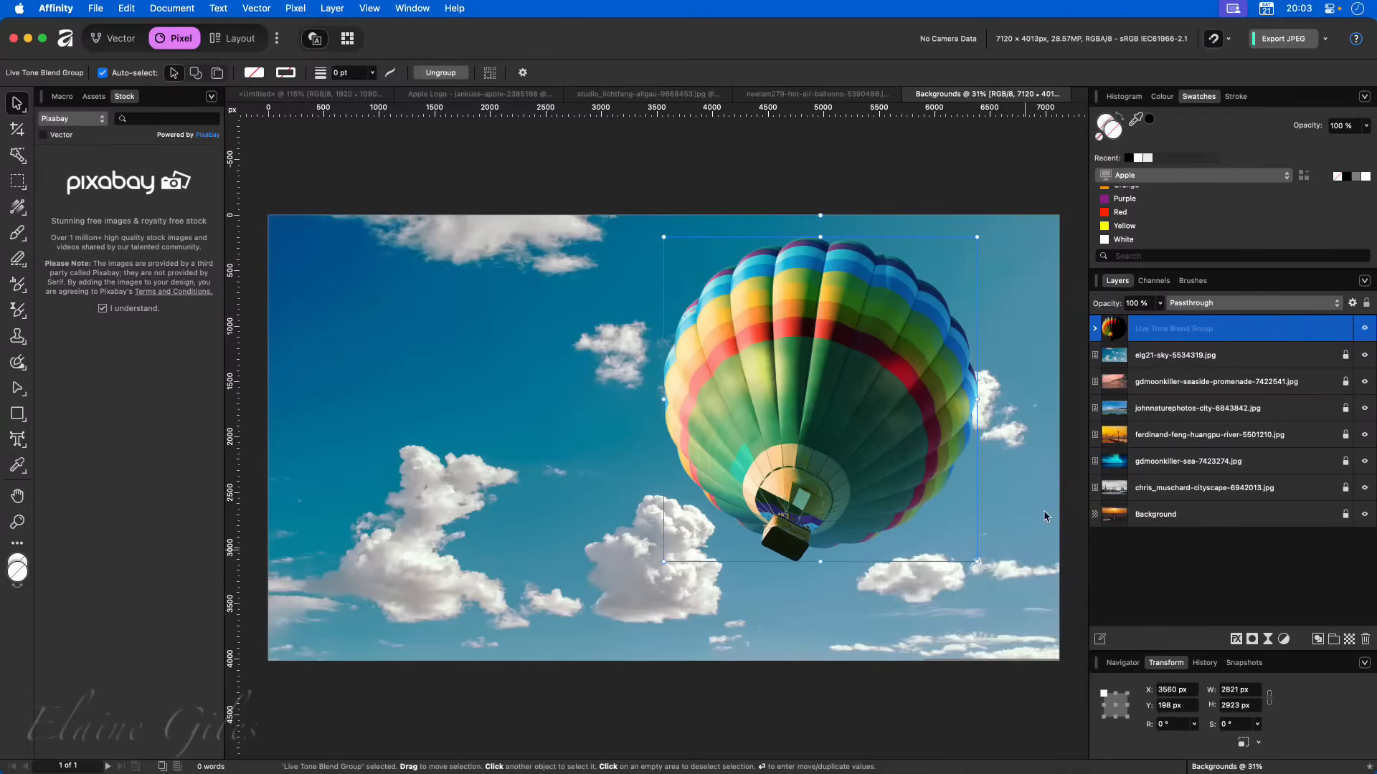
# - Expand the Live Tone Blend Group and its Curves layer to examine how they are nested, and collapse both again
pyautogui.click(1095, 328)
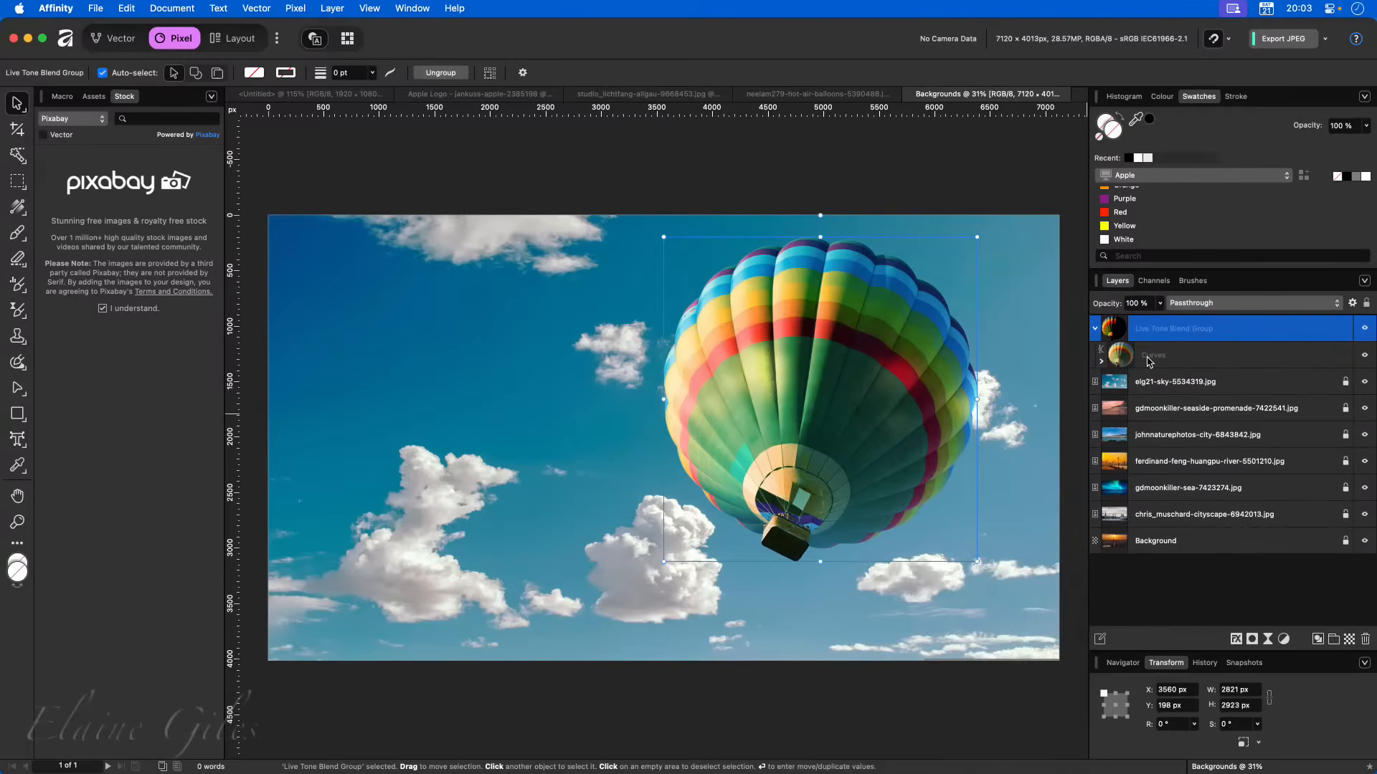
pyautogui.click(1102, 361)
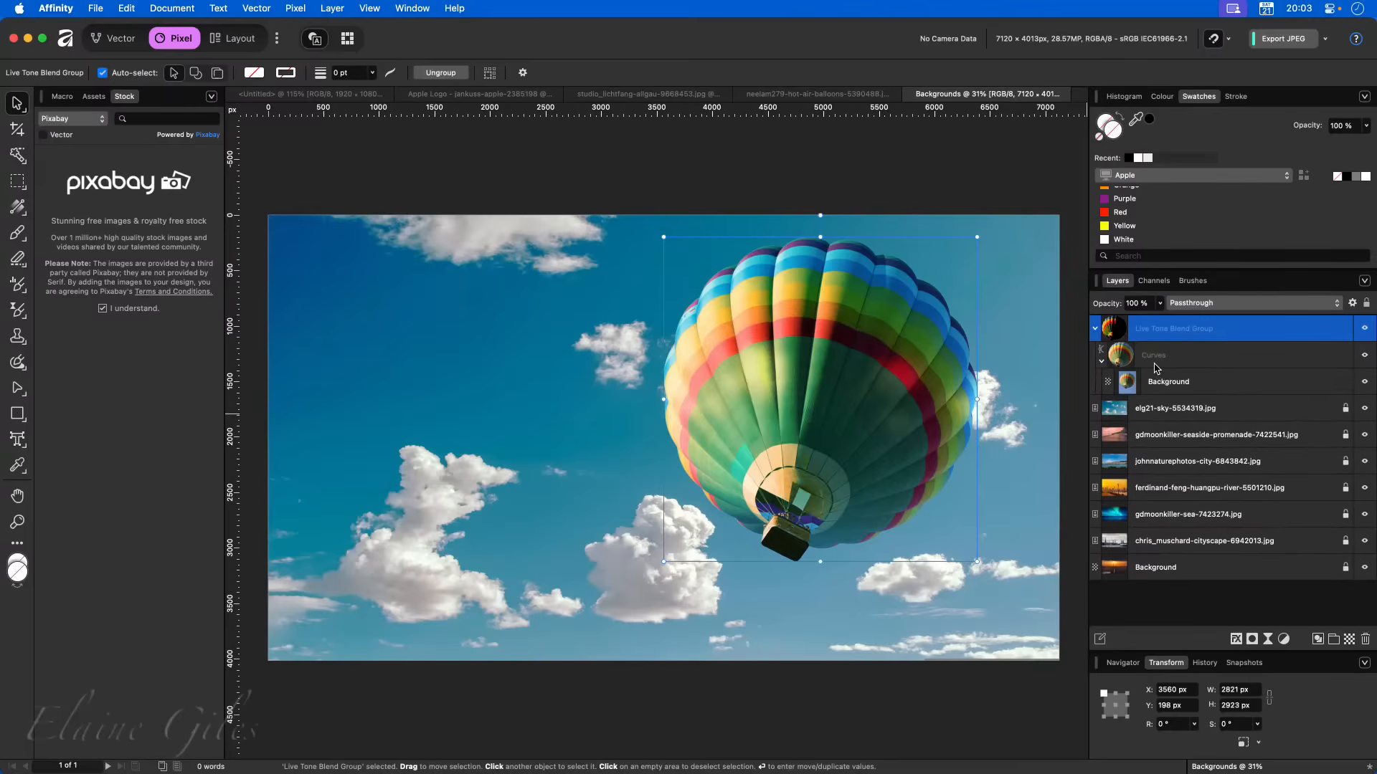
pyautogui.click(1102, 361)
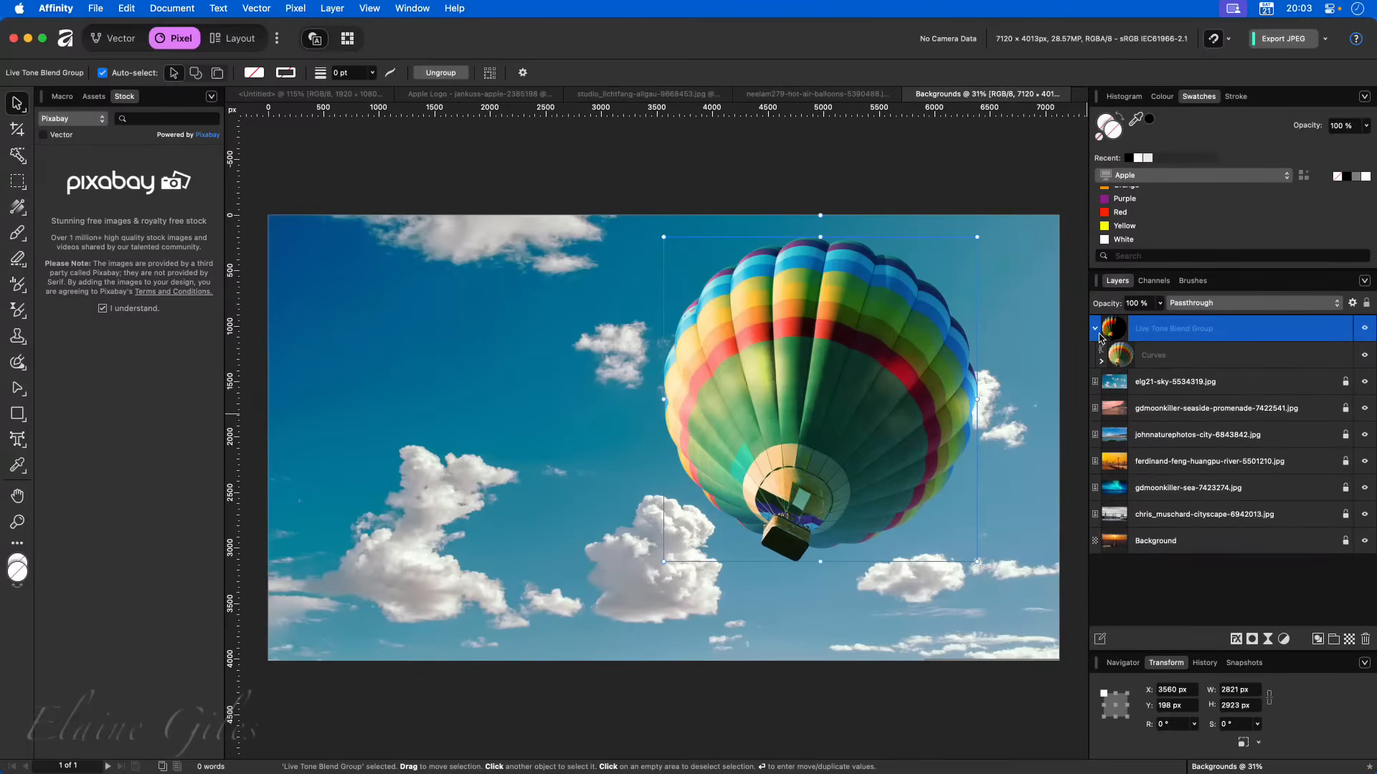
pyautogui.click(1096, 330)
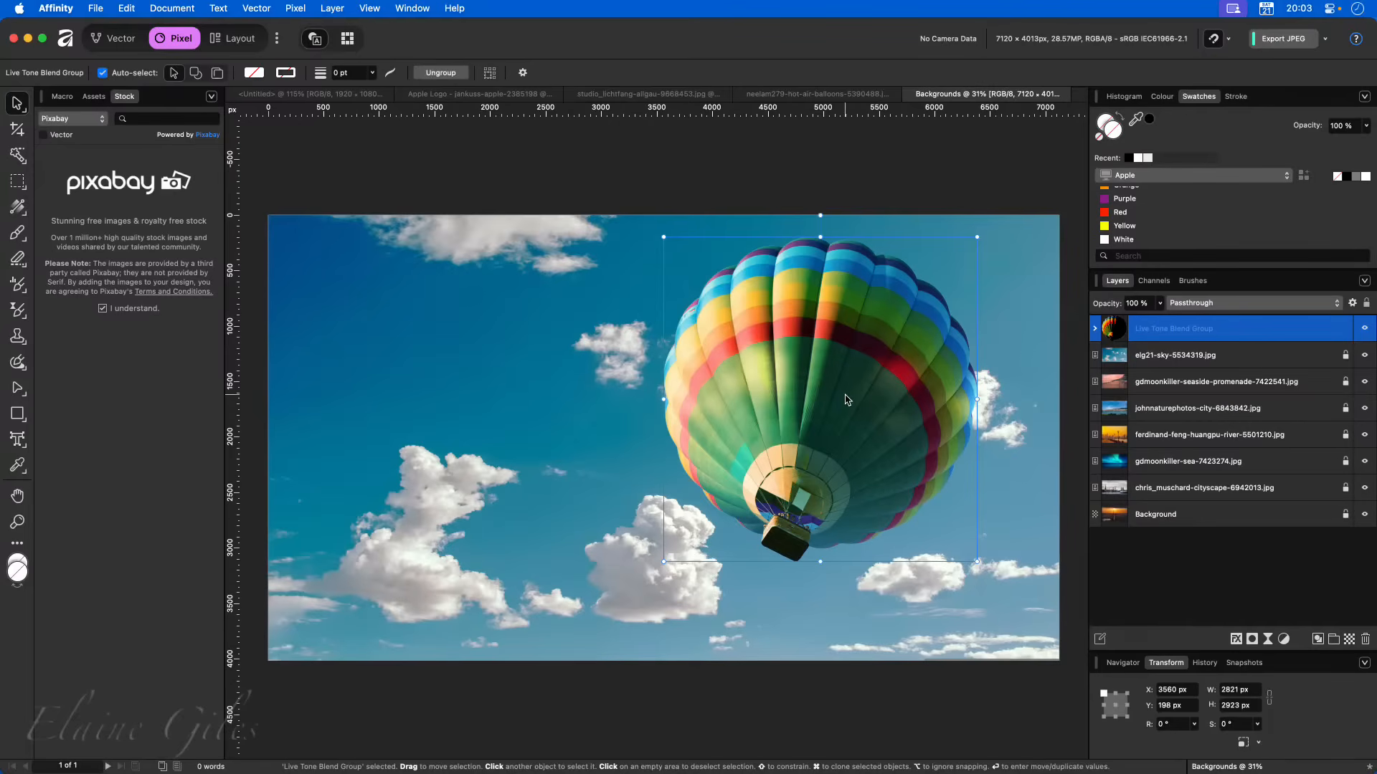
# - Hide the elg21-sky layer and shrink the balloon group to about 1392 × 1442 px, placing it at about X 389, Y 192 px
pyautogui.moveTo(864, 394); pyautogui.dragTo(942, 378)
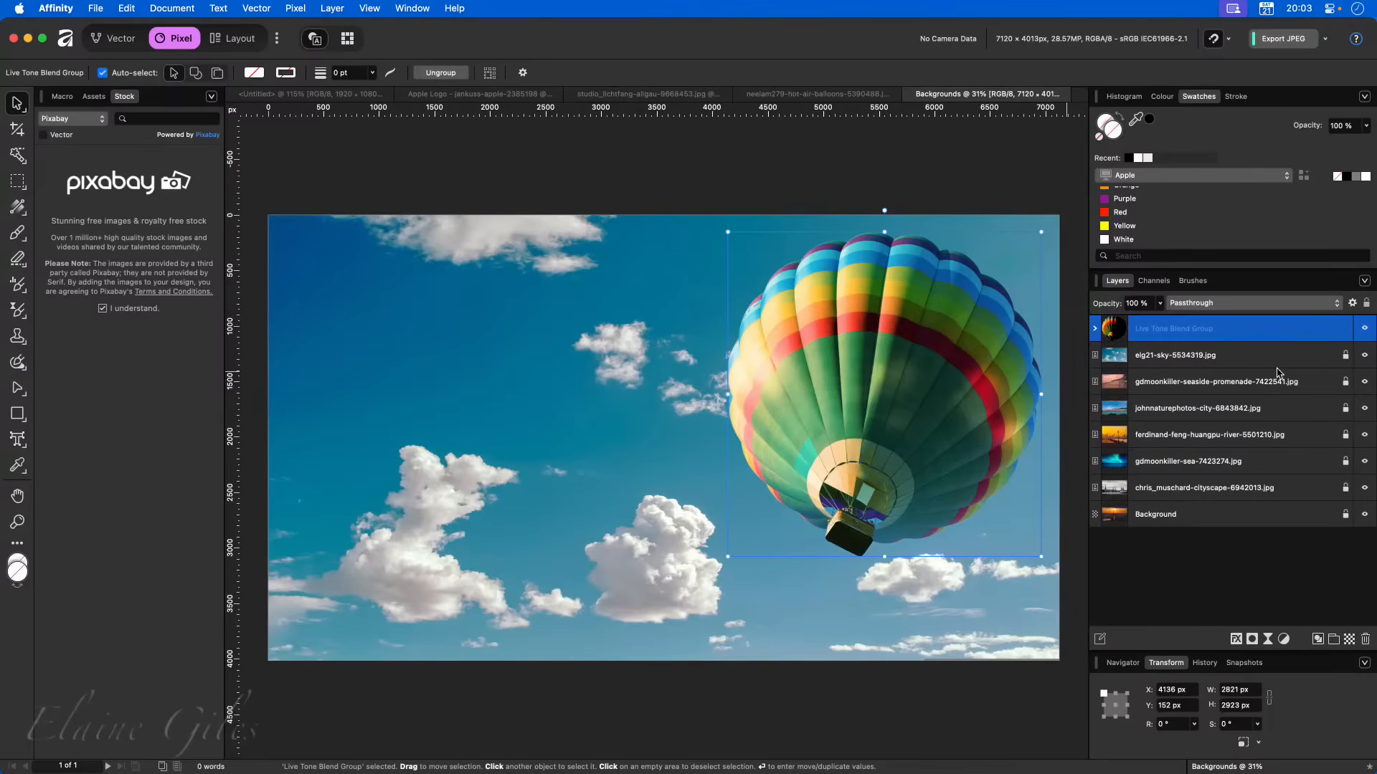
pyautogui.click(1364, 356)
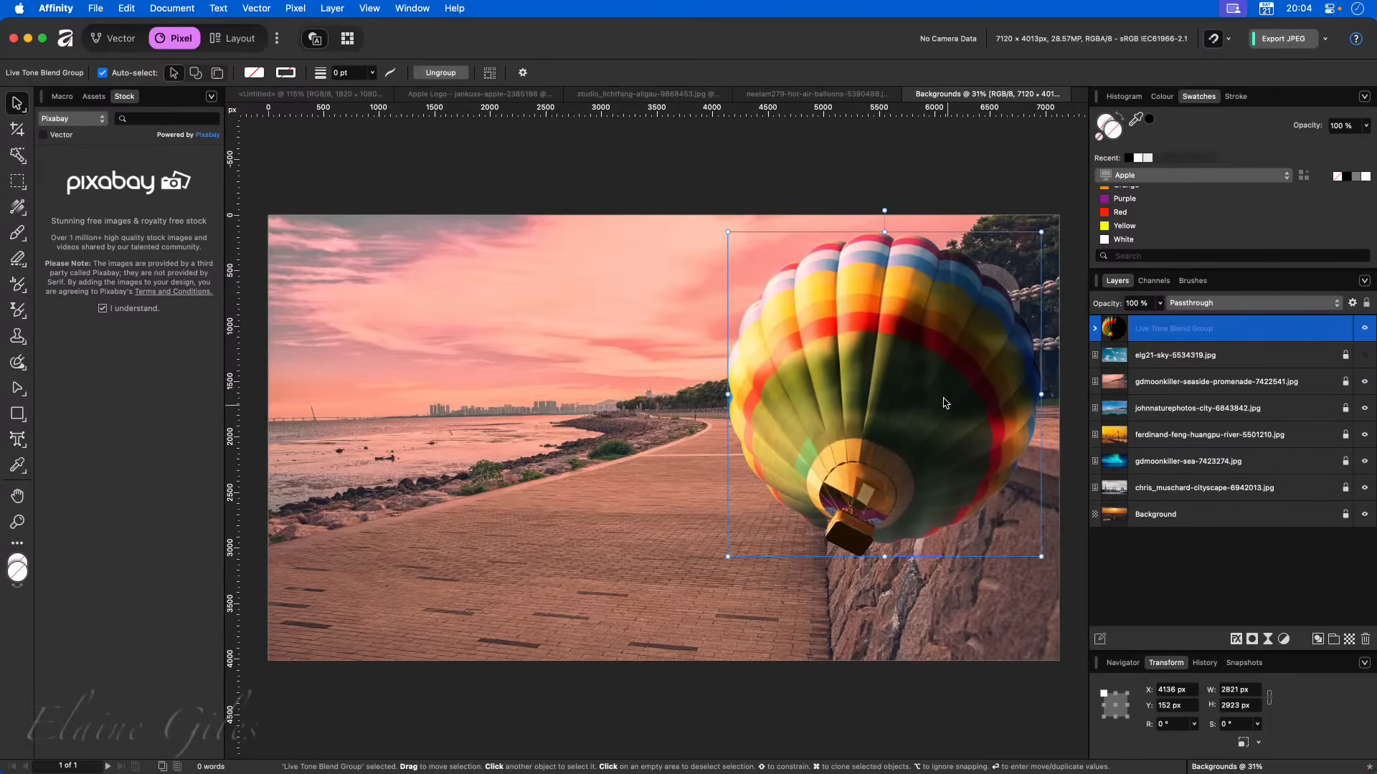
pyautogui.moveTo(937, 390); pyautogui.dragTo(511, 440)
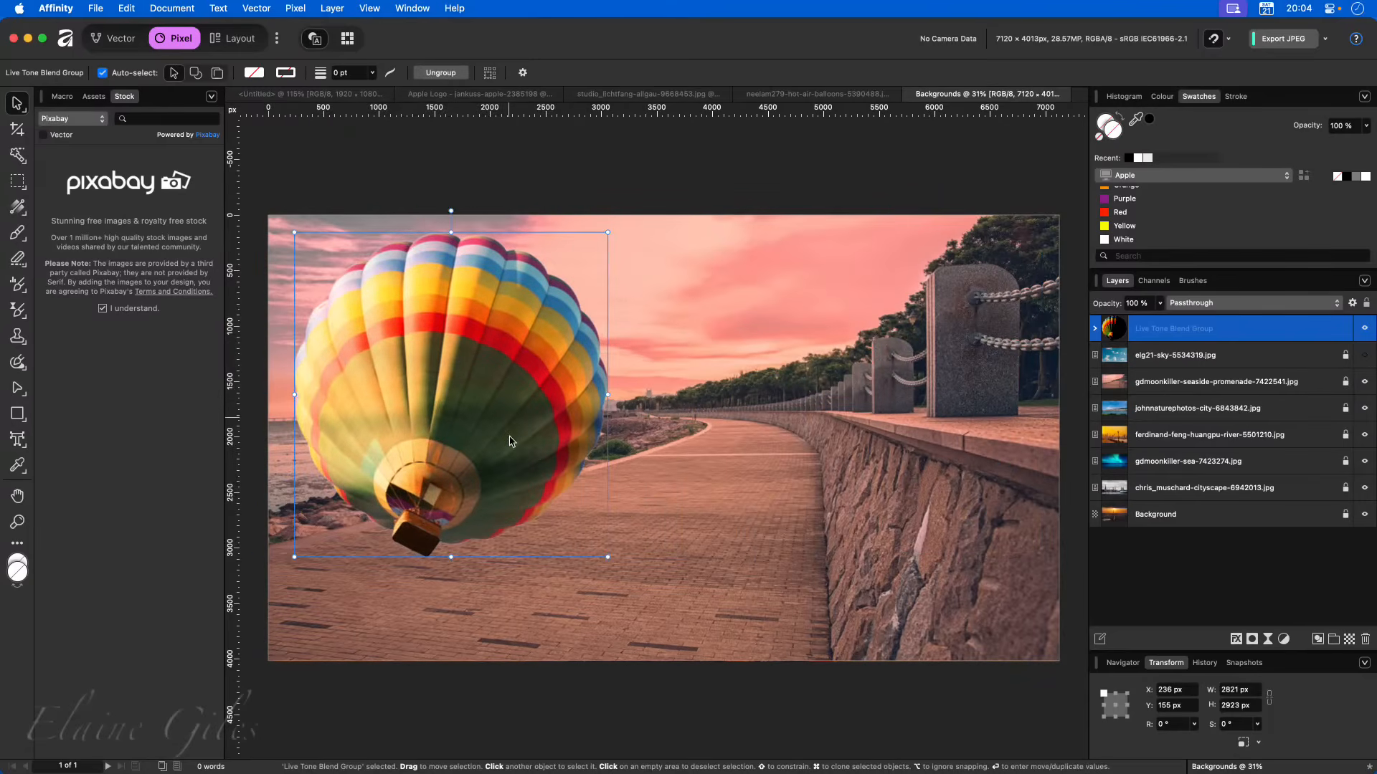
pyautogui.moveTo(294, 557); pyautogui.dragTo(453, 393)
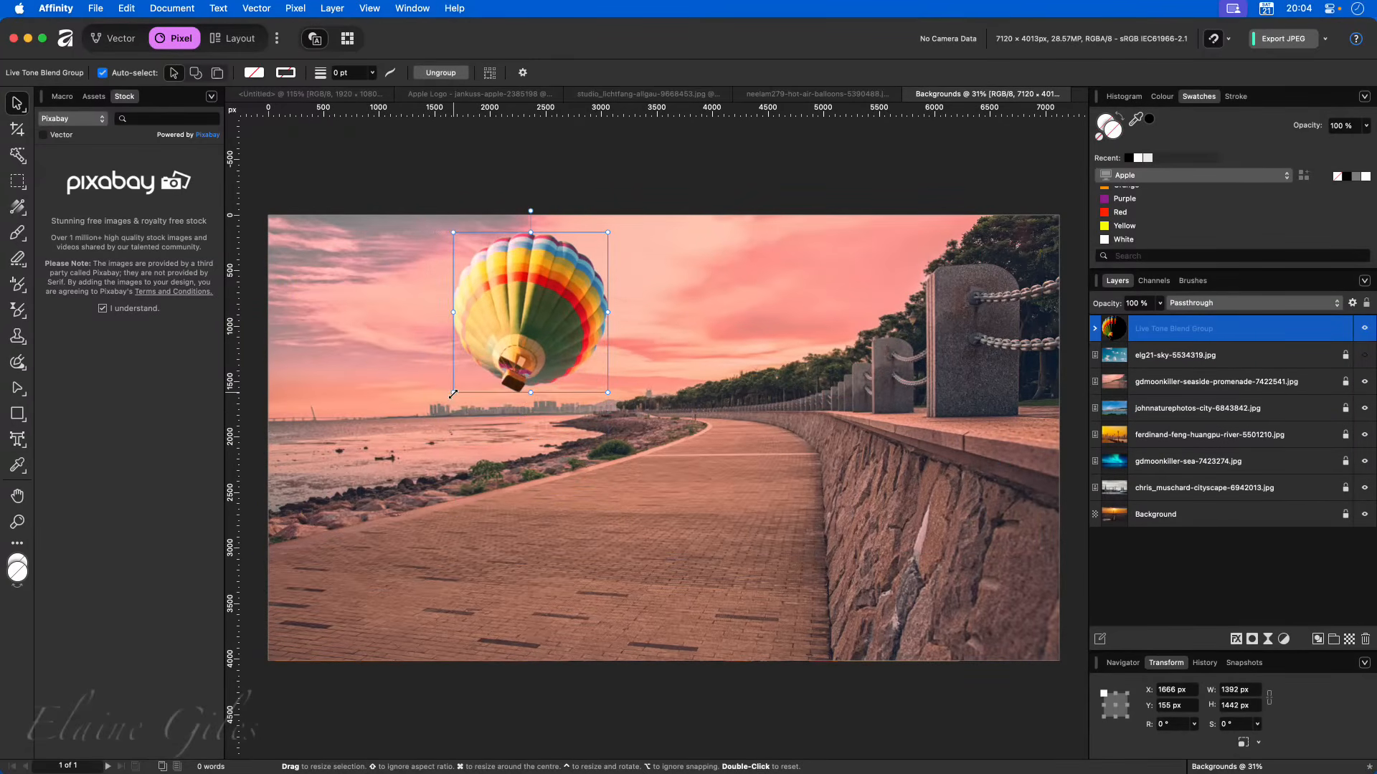
pyautogui.moveTo(562, 315); pyautogui.dragTo(421, 320)
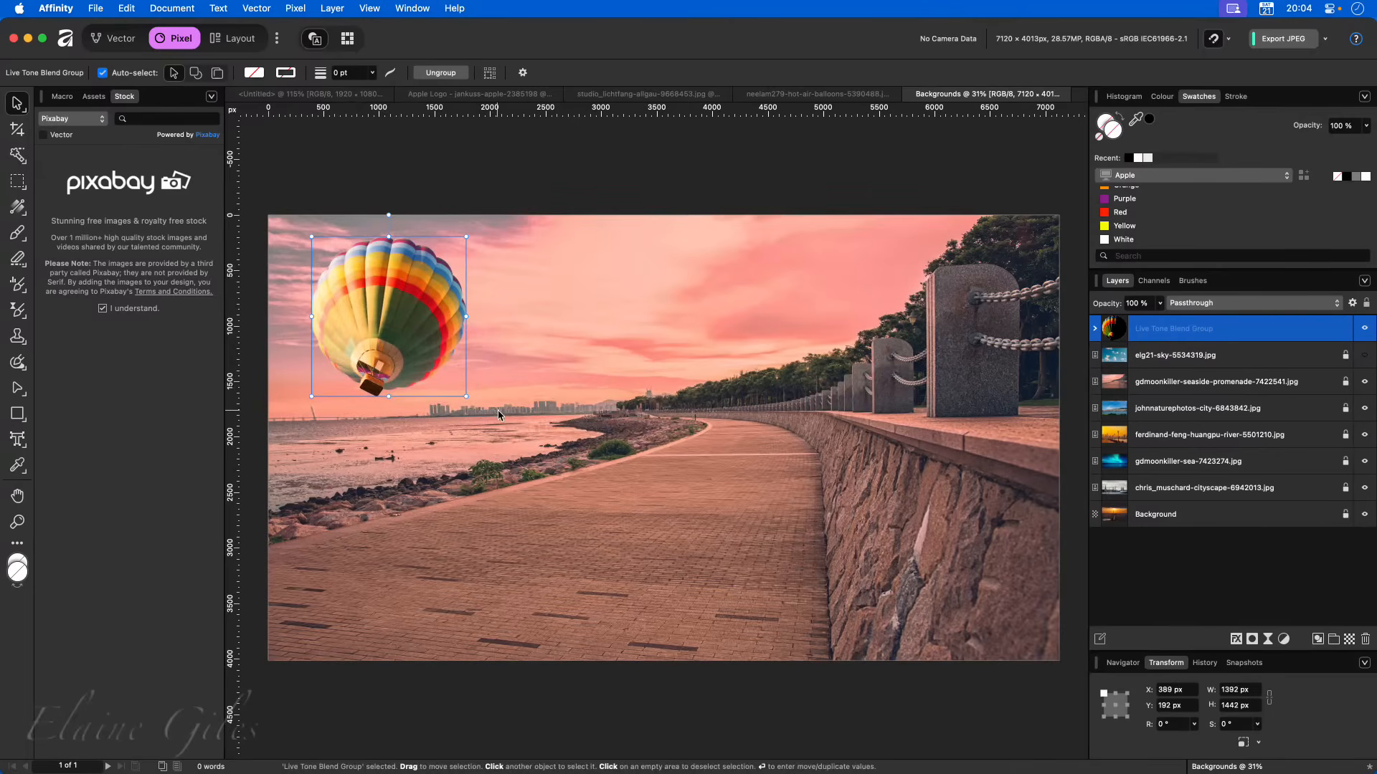
pyautogui.click(452, 446)
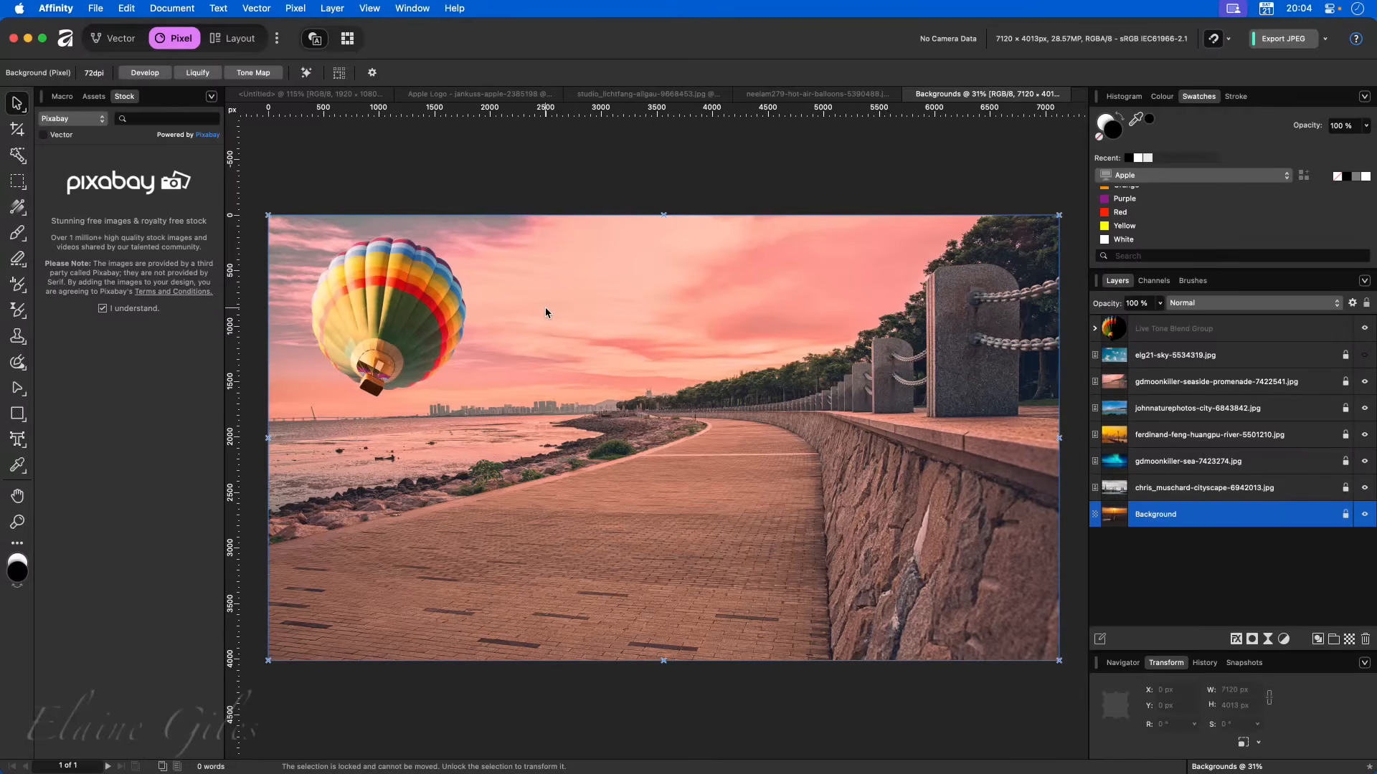
# - Hide the gdmoonkiller-seaside-promenade and johnnaturephotos-city layers and move the balloon group to about X 5365, Y 243 px
pyautogui.click(1364, 381)
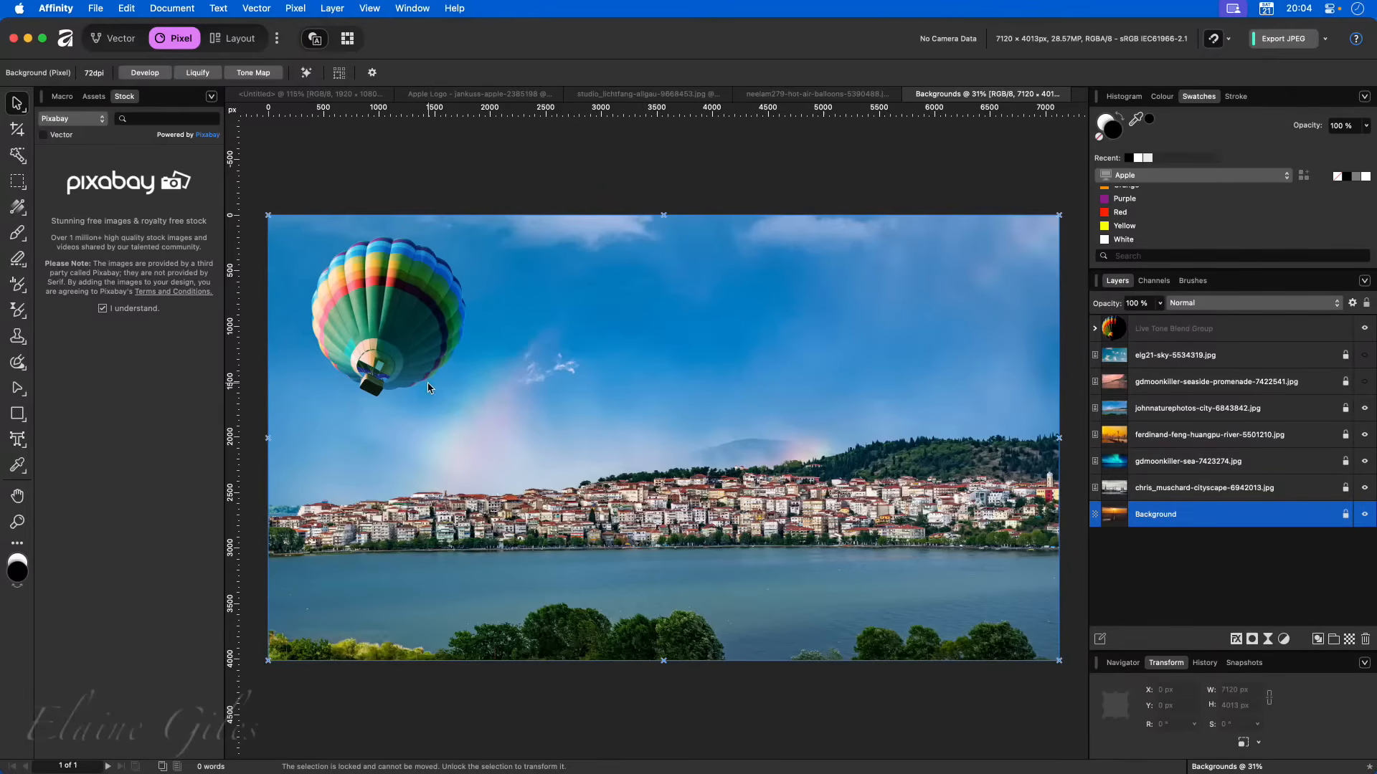
pyautogui.moveTo(428, 388); pyautogui.dragTo(742, 402)
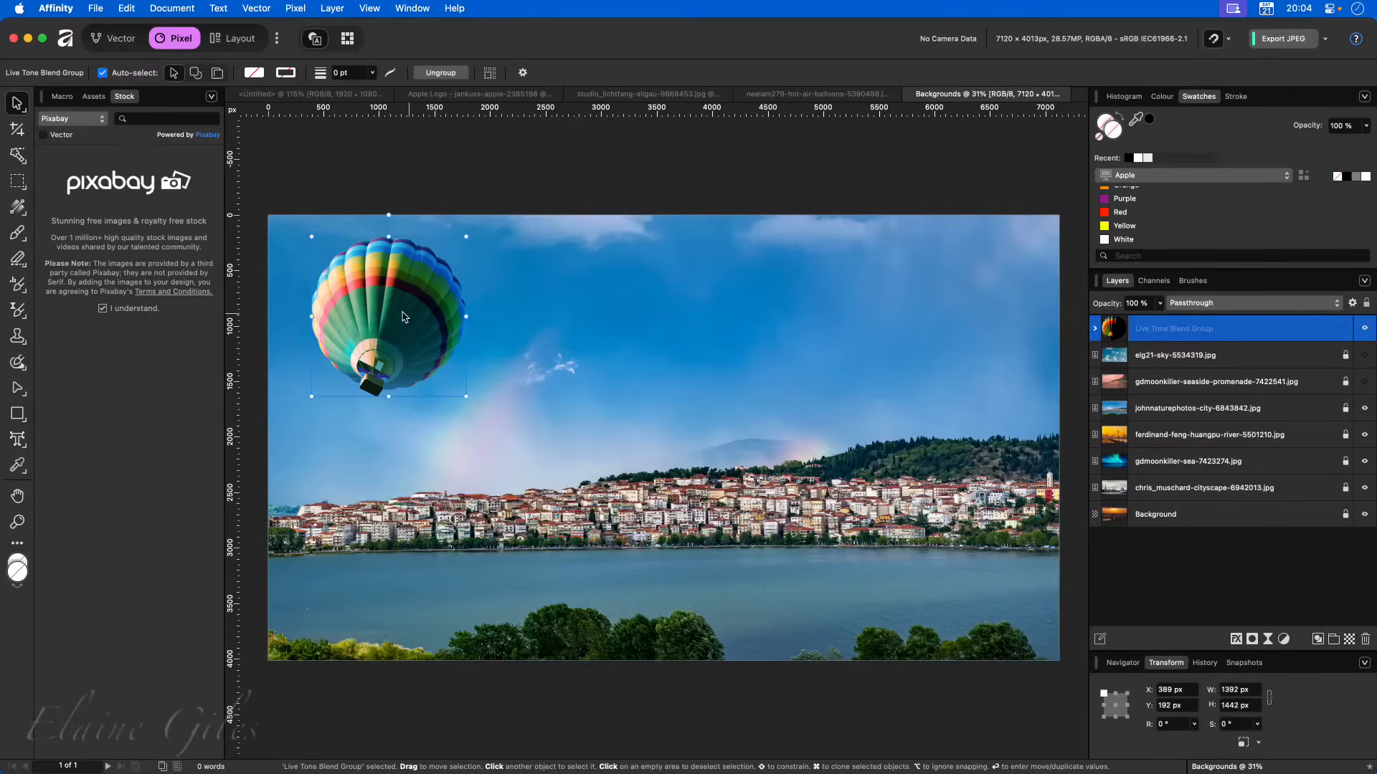
pyautogui.moveTo(387, 305); pyautogui.dragTo(880, 336)
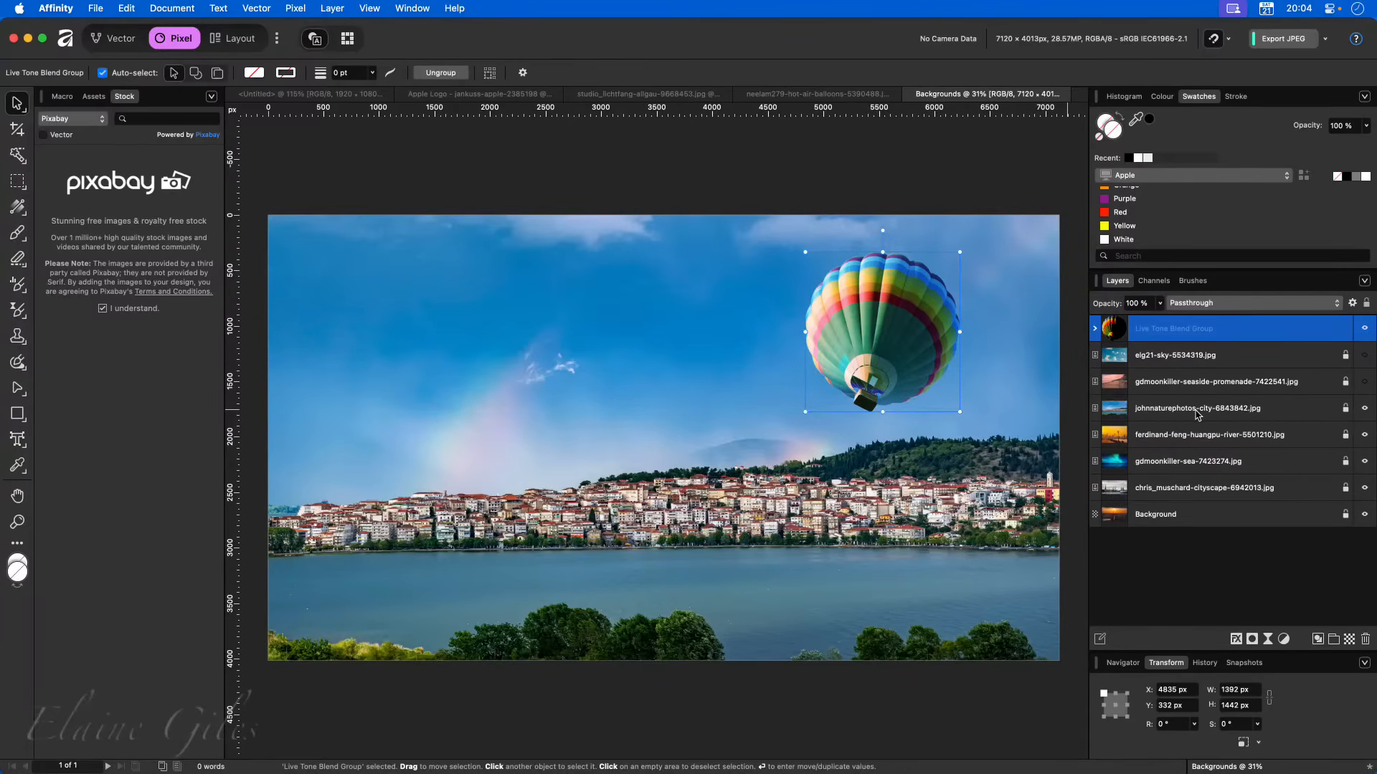
pyautogui.click(1364, 409)
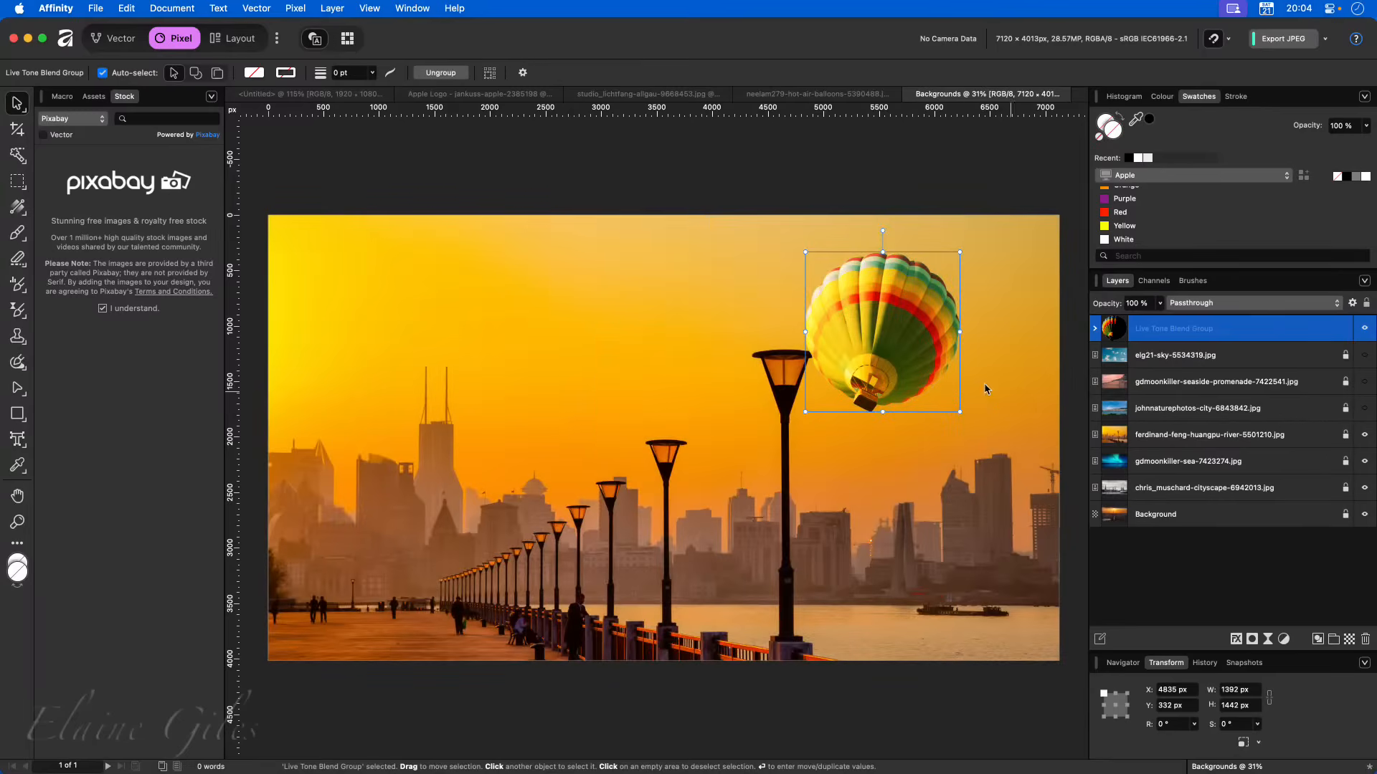
pyautogui.moveTo(918, 353); pyautogui.dragTo(977, 343)
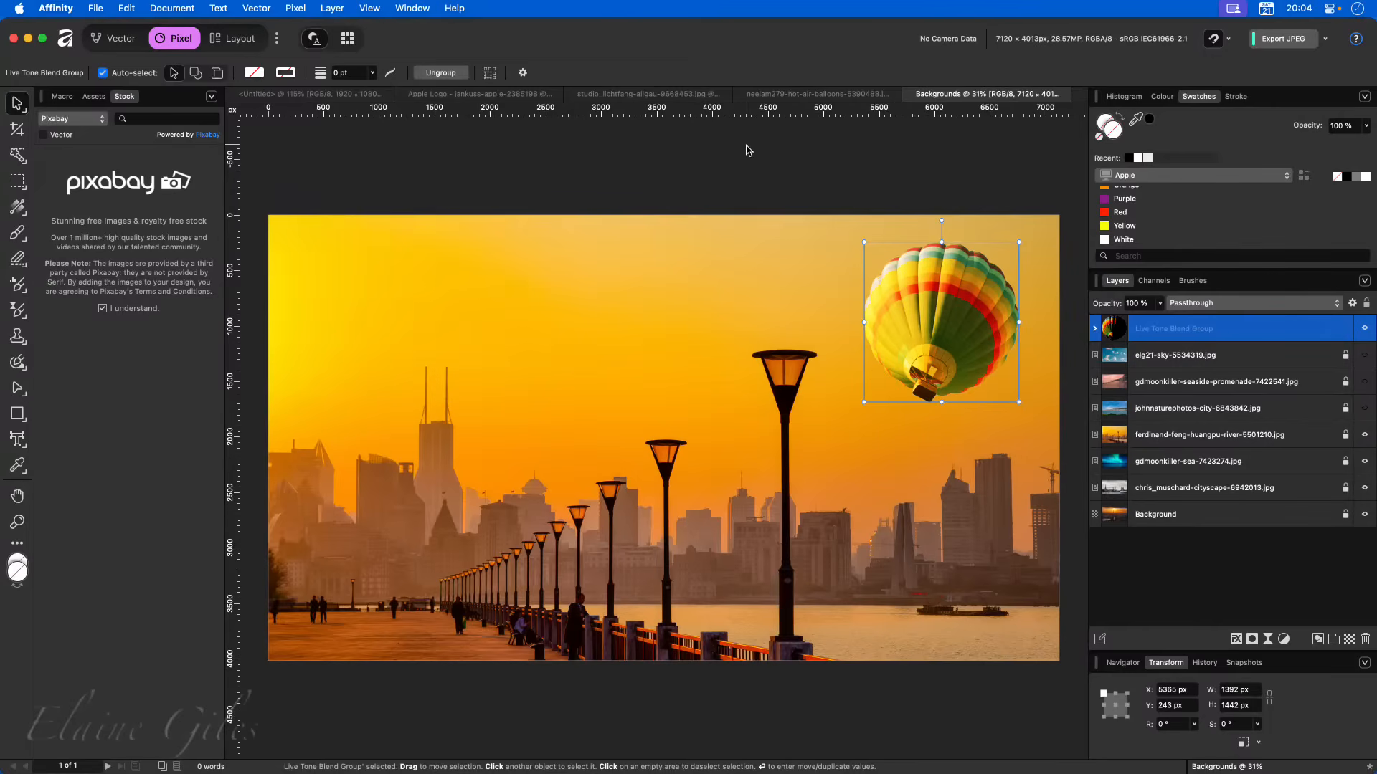
# - Paste a second, unblended balloon, scale it to about 1769 × 1833 px and place it beside the blended one at about X 3458, Y 174 px
pyautogui.press('super+v')
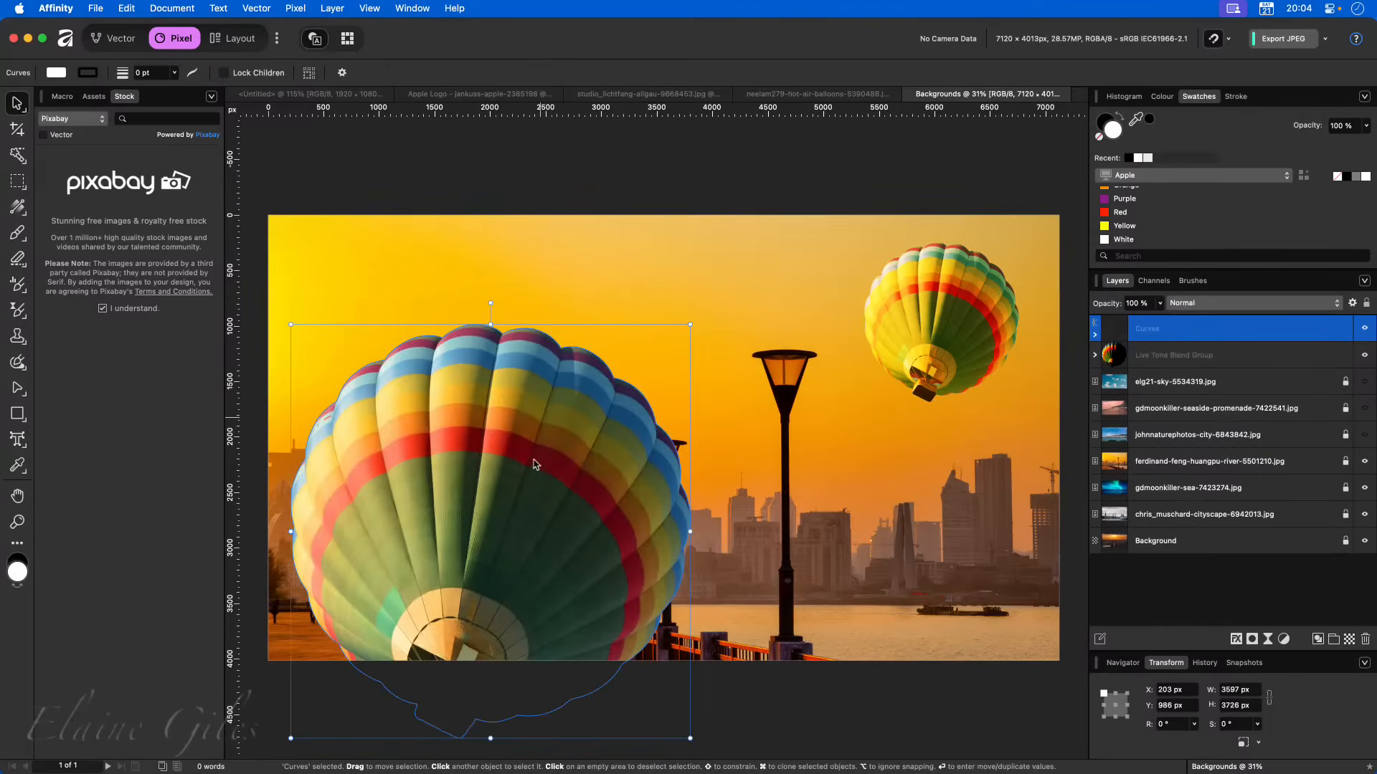
pyautogui.moveTo(291, 738); pyautogui.dragTo(494, 528)
pyautogui.moveTo(631, 445); pyautogui.dragTo(789, 355)
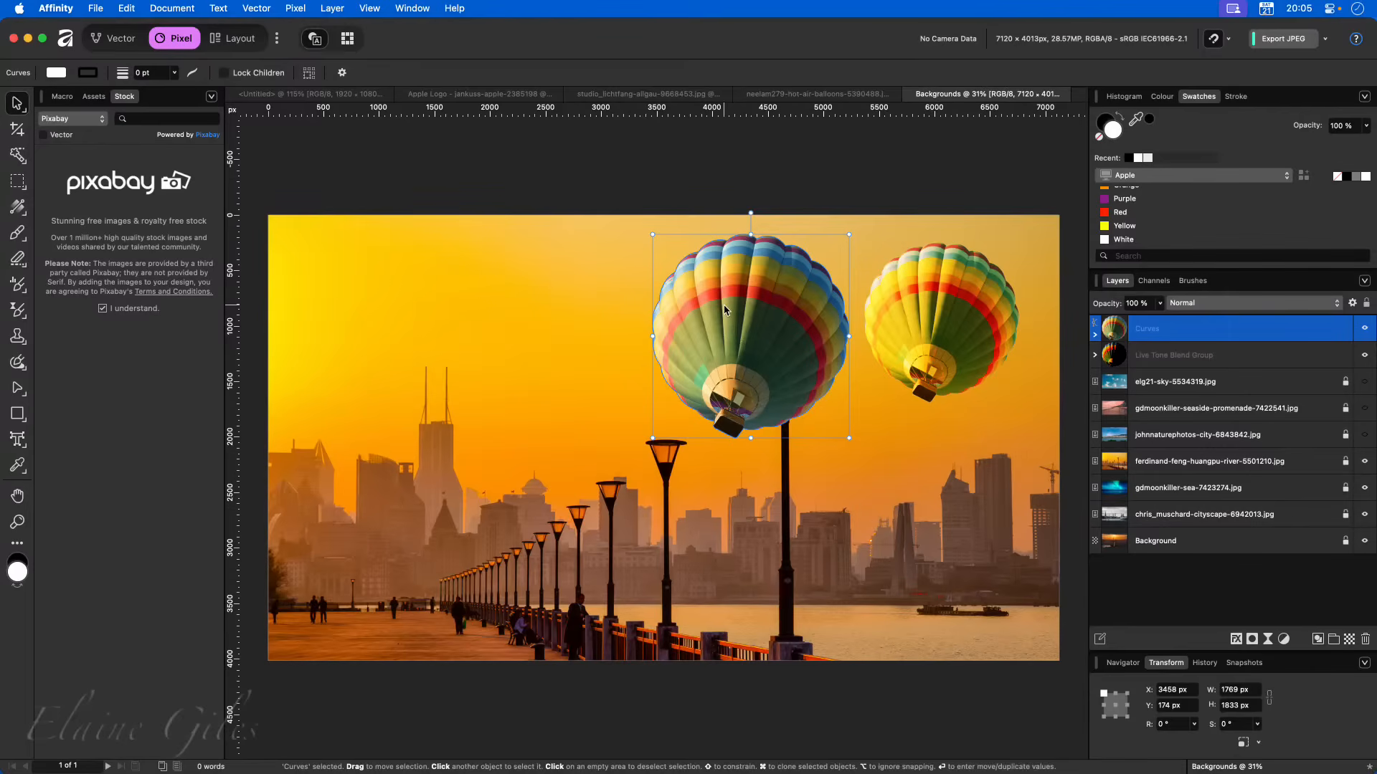
# - Hide the huangpu-river layer, place the unblended balloon at about X 562, Y 355 px and the blended group at about X 5407, Y 355 px
pyautogui.moveTo(724, 309); pyautogui.dragTo(372, 308)
pyautogui.click(1365, 463)
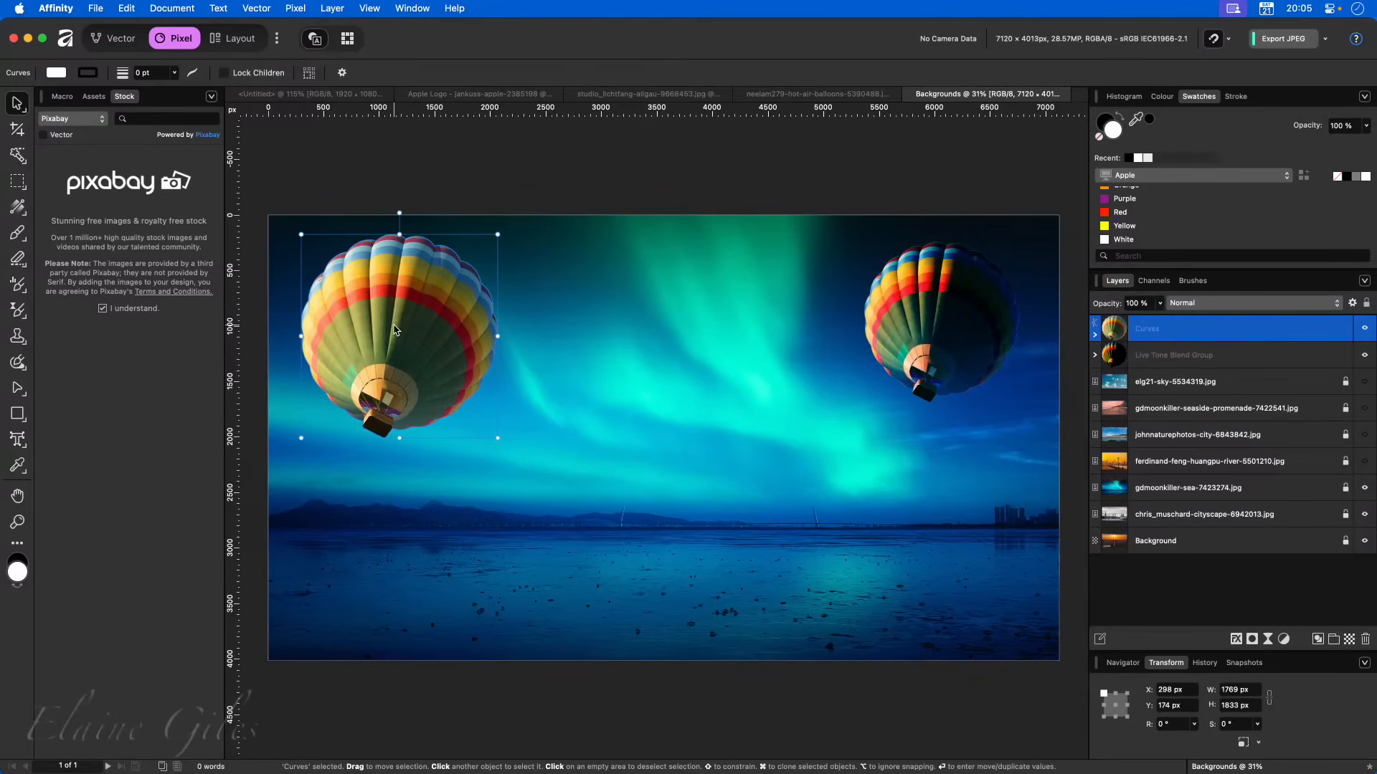
pyautogui.click(943, 314)
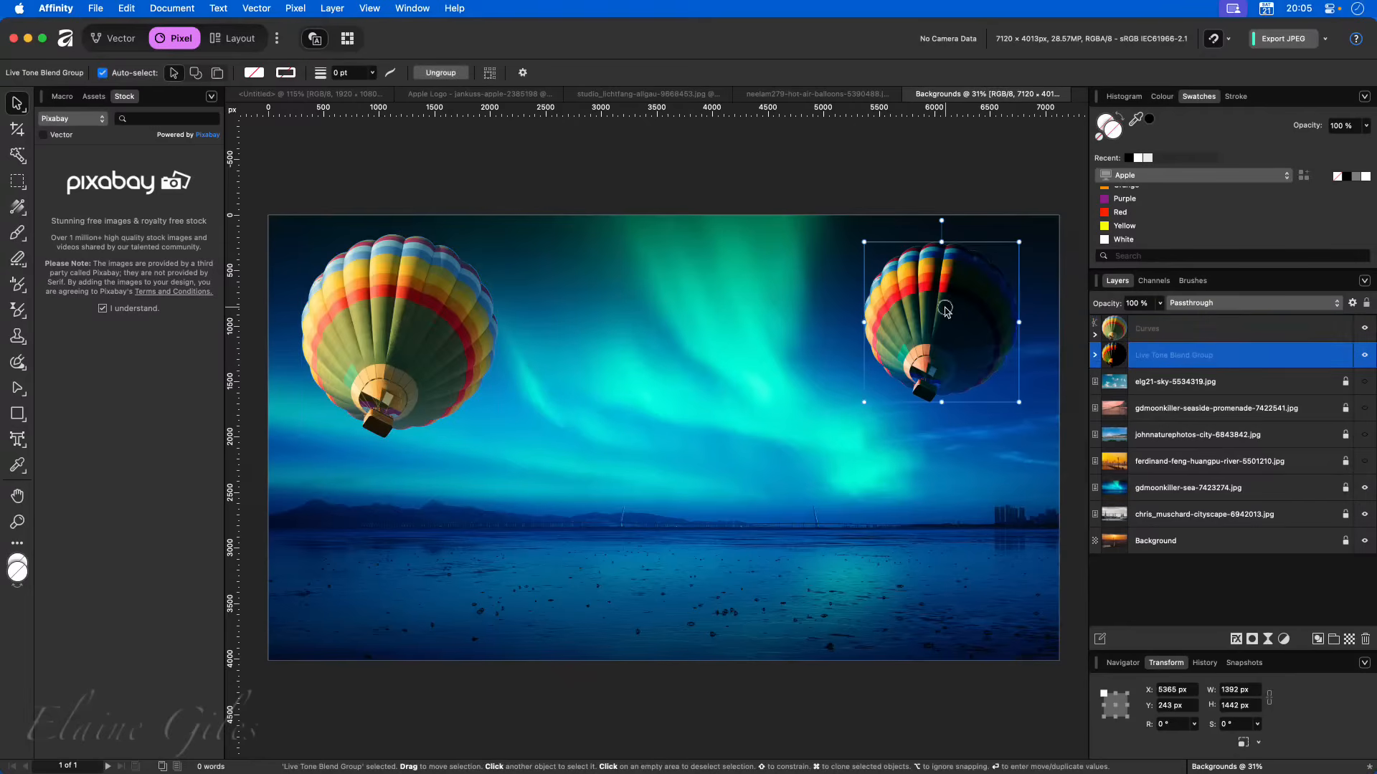
pyautogui.moveTo(945, 314); pyautogui.dragTo(837, 366)
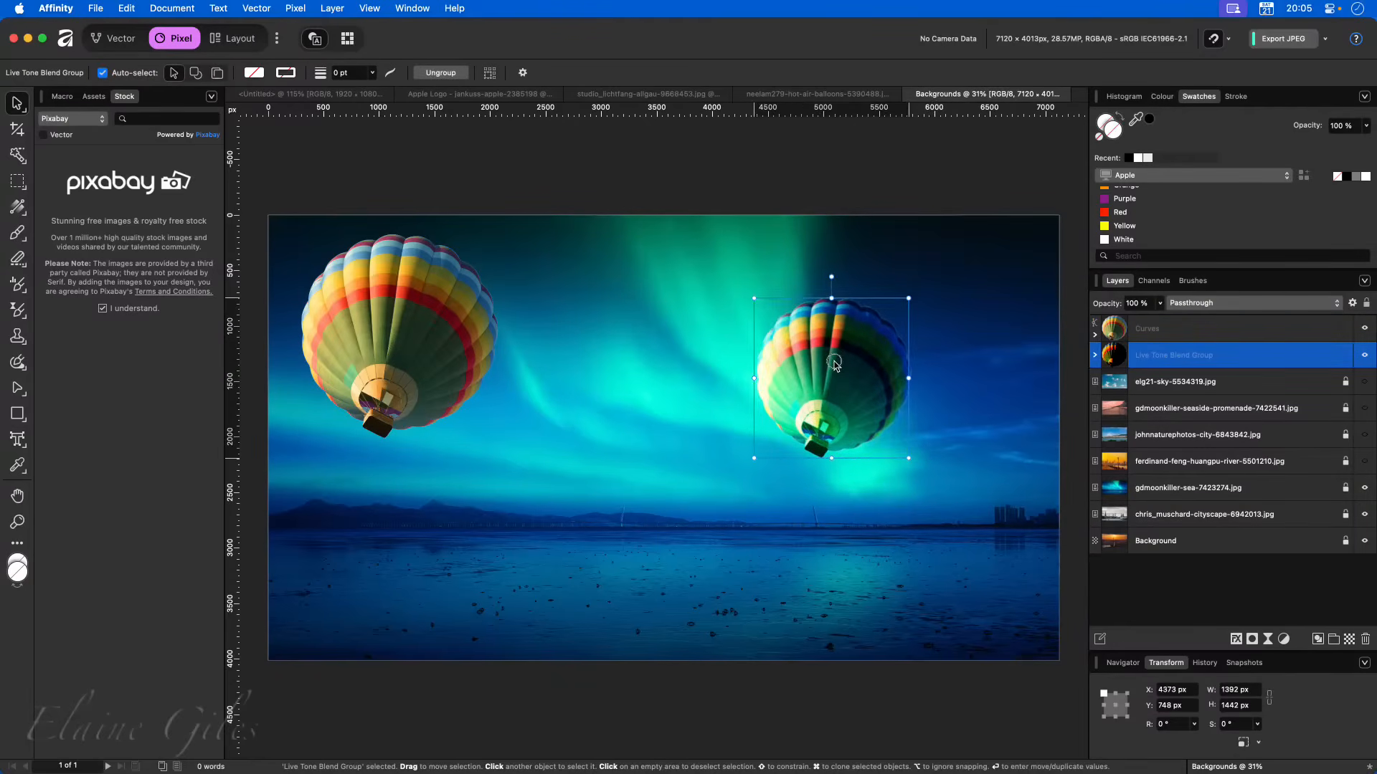
pyautogui.moveTo(375, 363); pyautogui.dragTo(404, 385)
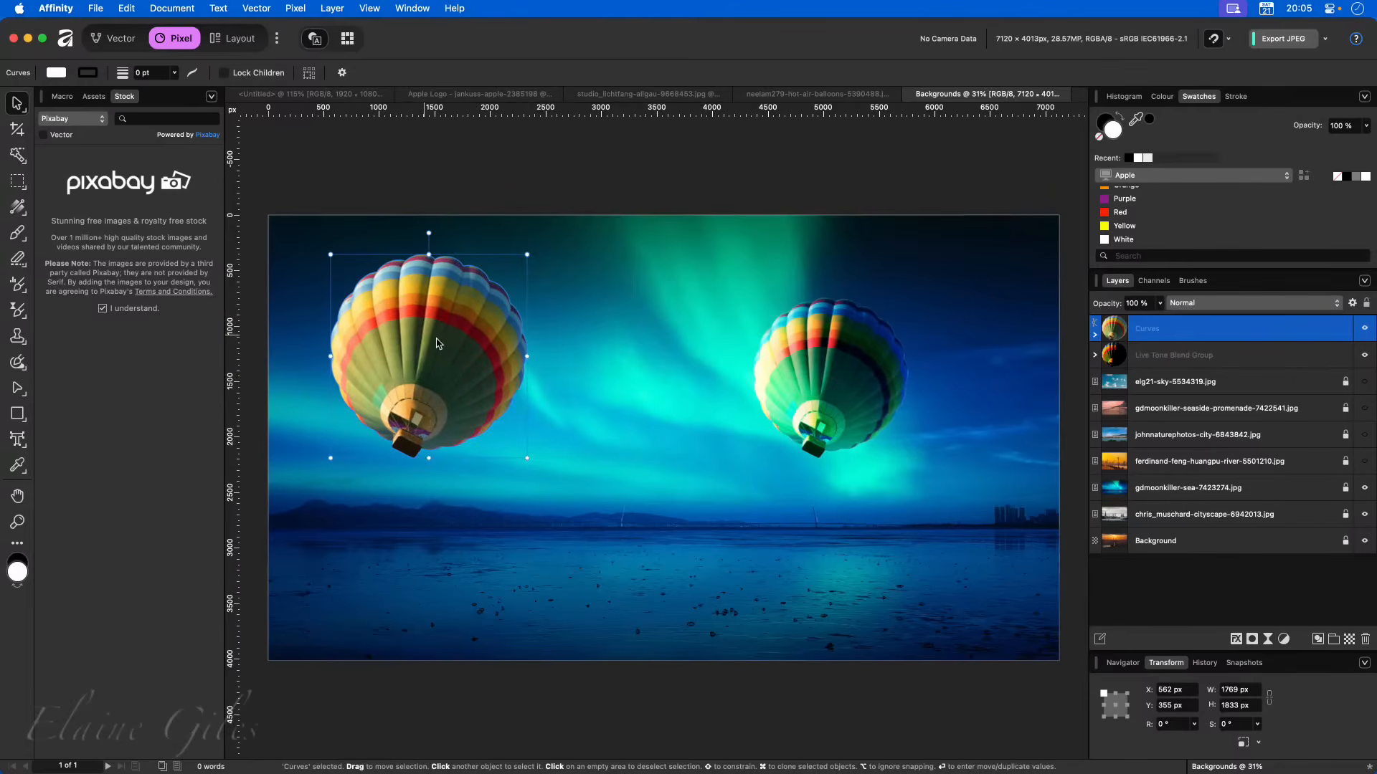
pyautogui.click(848, 383)
pyautogui.moveTo(848, 384); pyautogui.dragTo(964, 340)
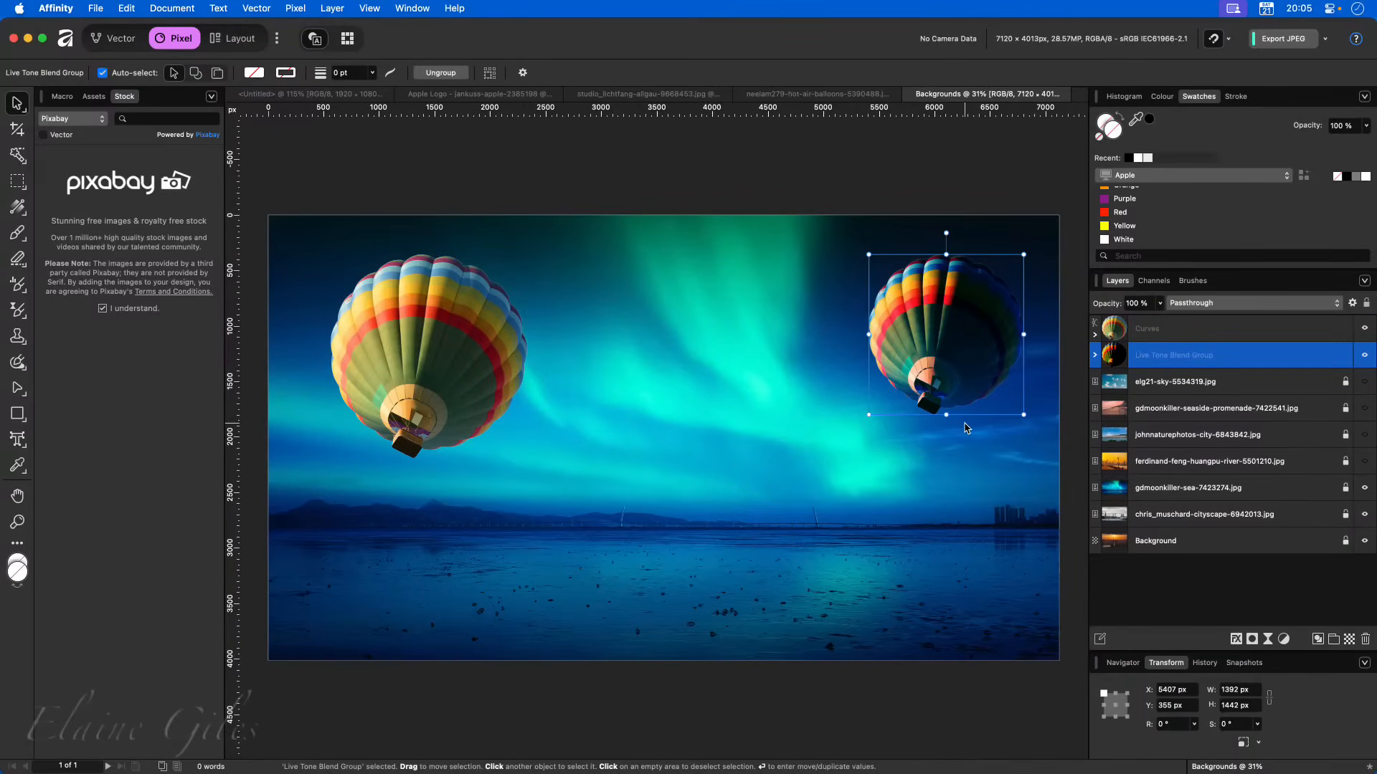
# - Hide the gdmoonkiller-sea layer, move the unblended balloon to about X 1299, Y 174 px and the blended group to about X 4255, Y 174 px
pyautogui.click(1366, 490)
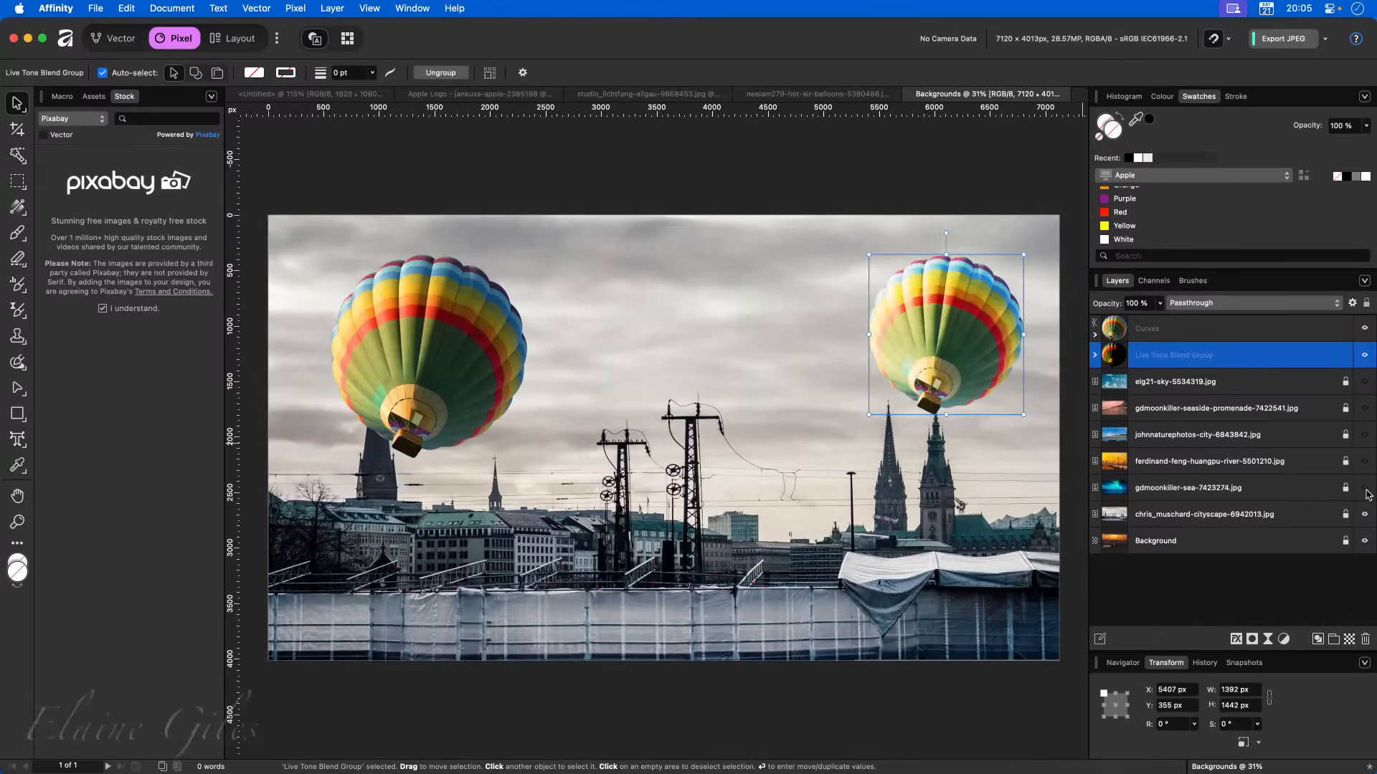
pyautogui.moveTo(439, 380); pyautogui.dragTo(522, 358)
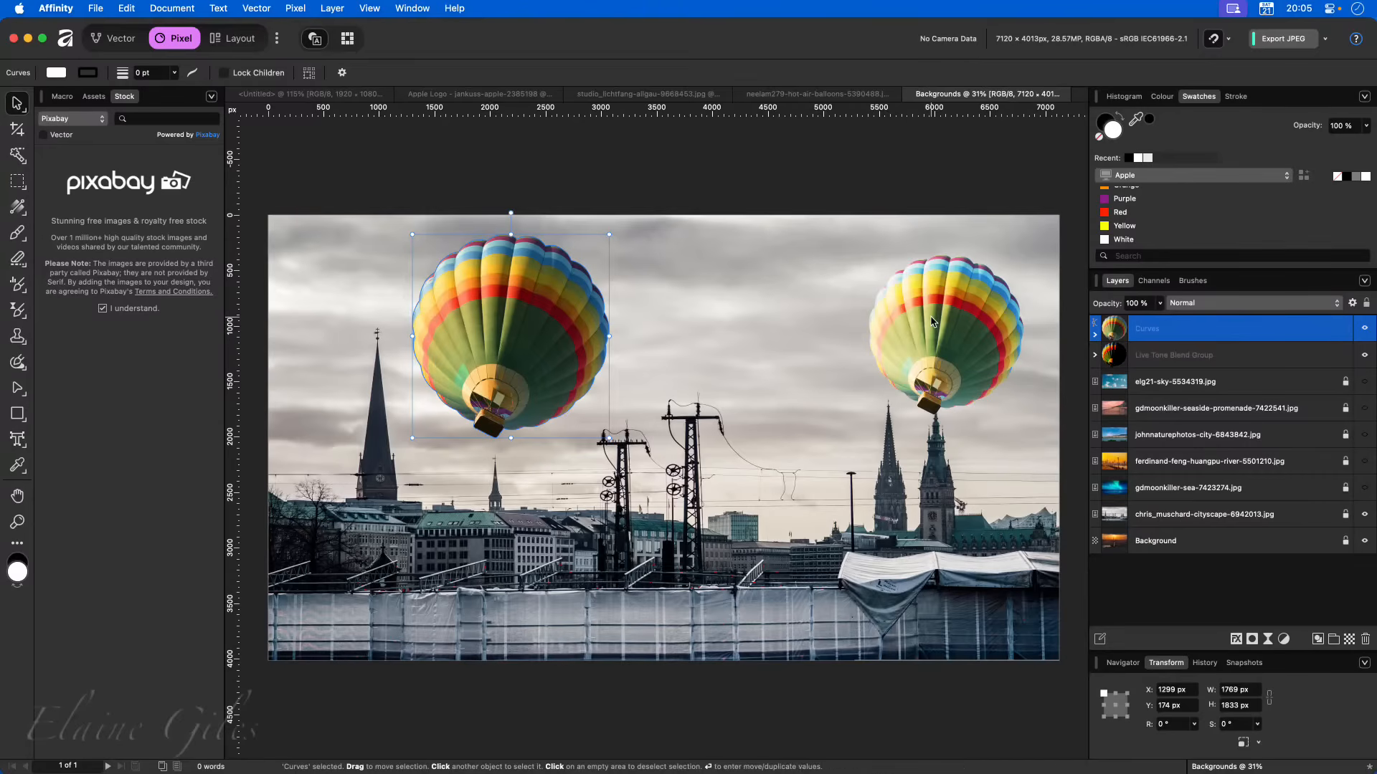
pyautogui.moveTo(931, 321); pyautogui.dragTo(810, 295)
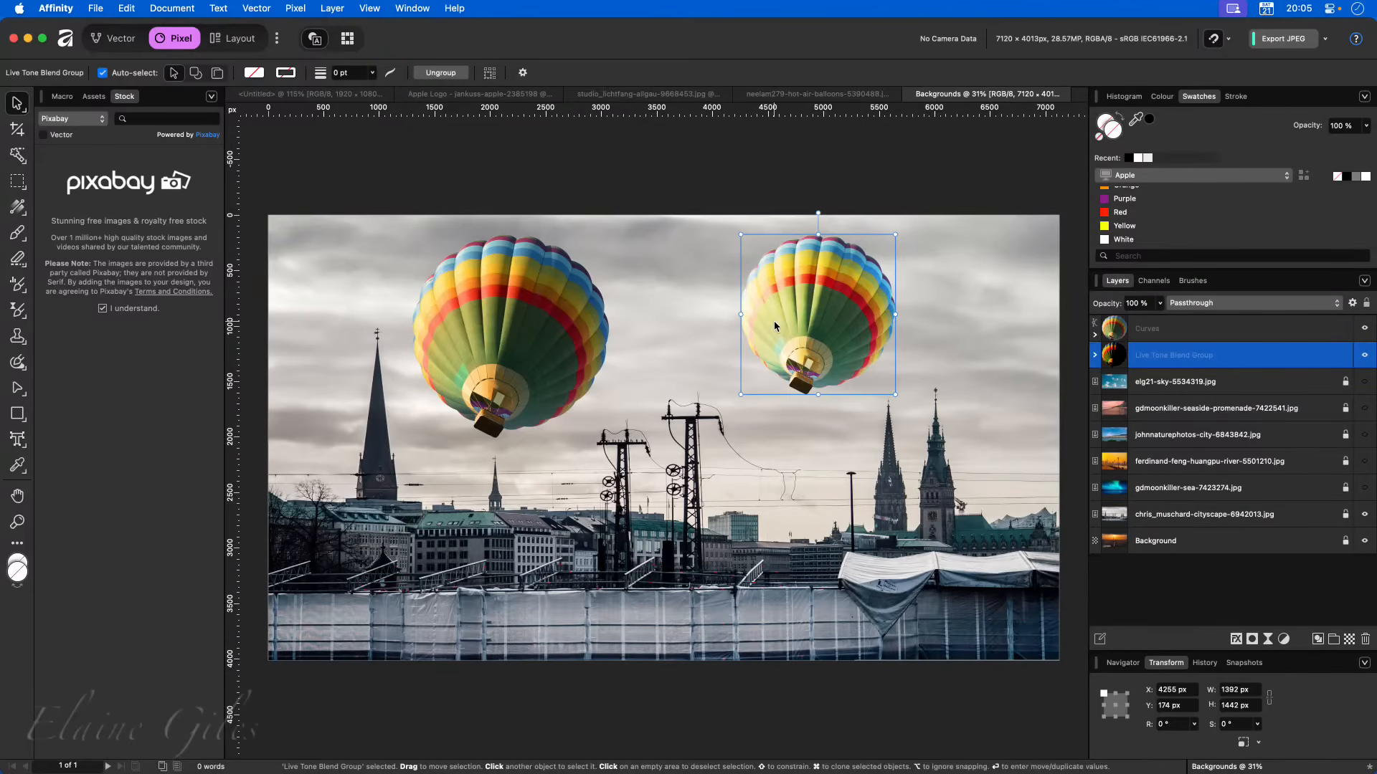
# - Hide the cityscape layer above Background and spread the balloons apart, with the unblended one at about X 250, Y 342 px
pyautogui.click(1365, 514)
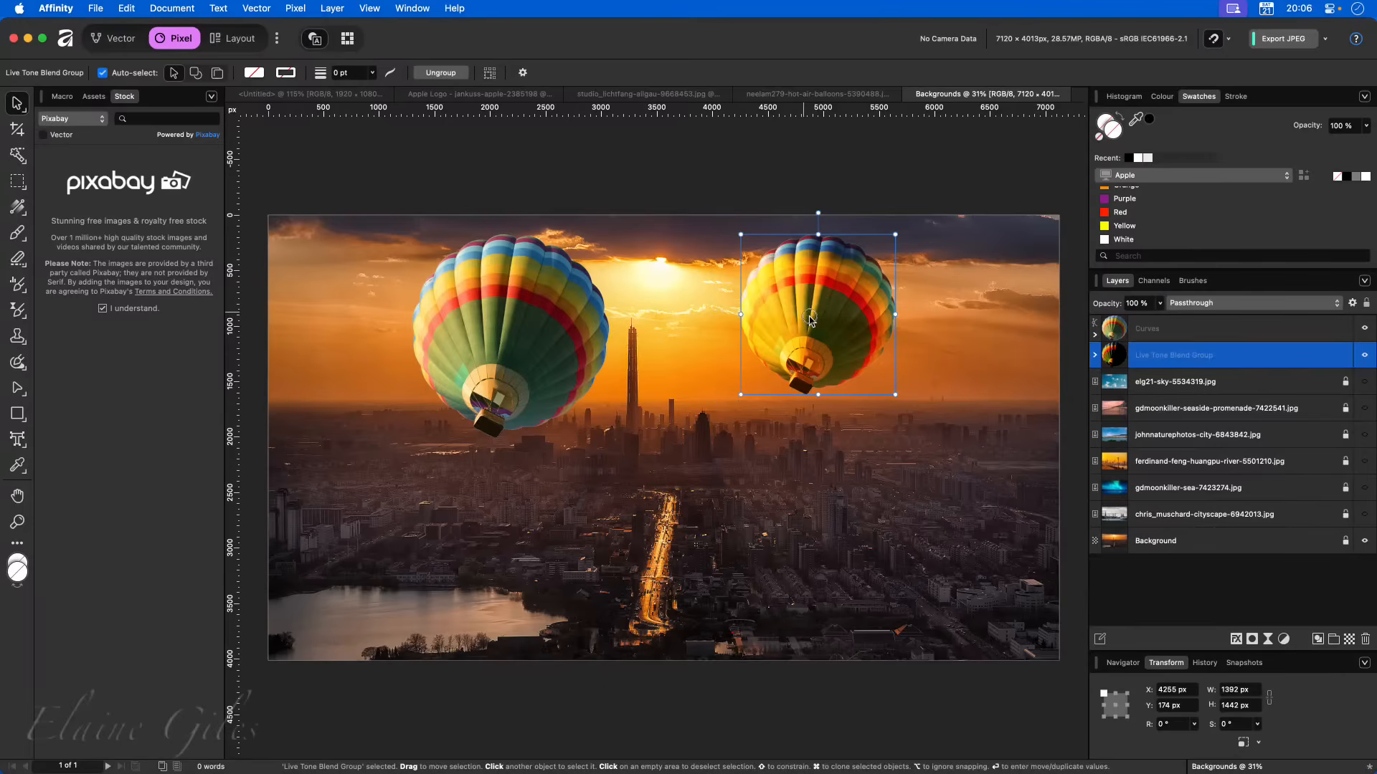
pyautogui.moveTo(805, 316); pyautogui.dragTo(880, 326)
pyautogui.moveTo(514, 324); pyautogui.dragTo(400, 341)
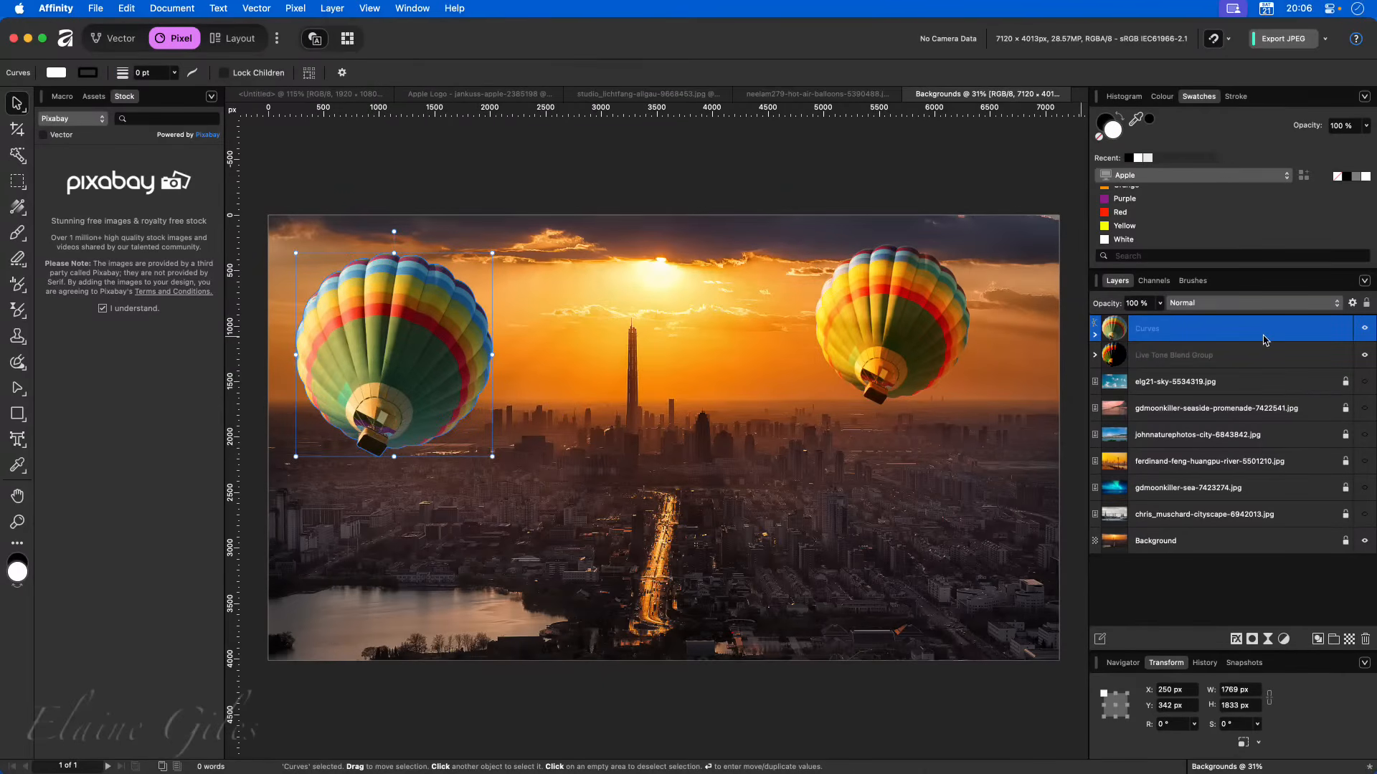
# - Hide the unblended balloon, move the blended group across the sunset to about X 519, Y 179 px and deselect it
pyautogui.click(1361, 331)
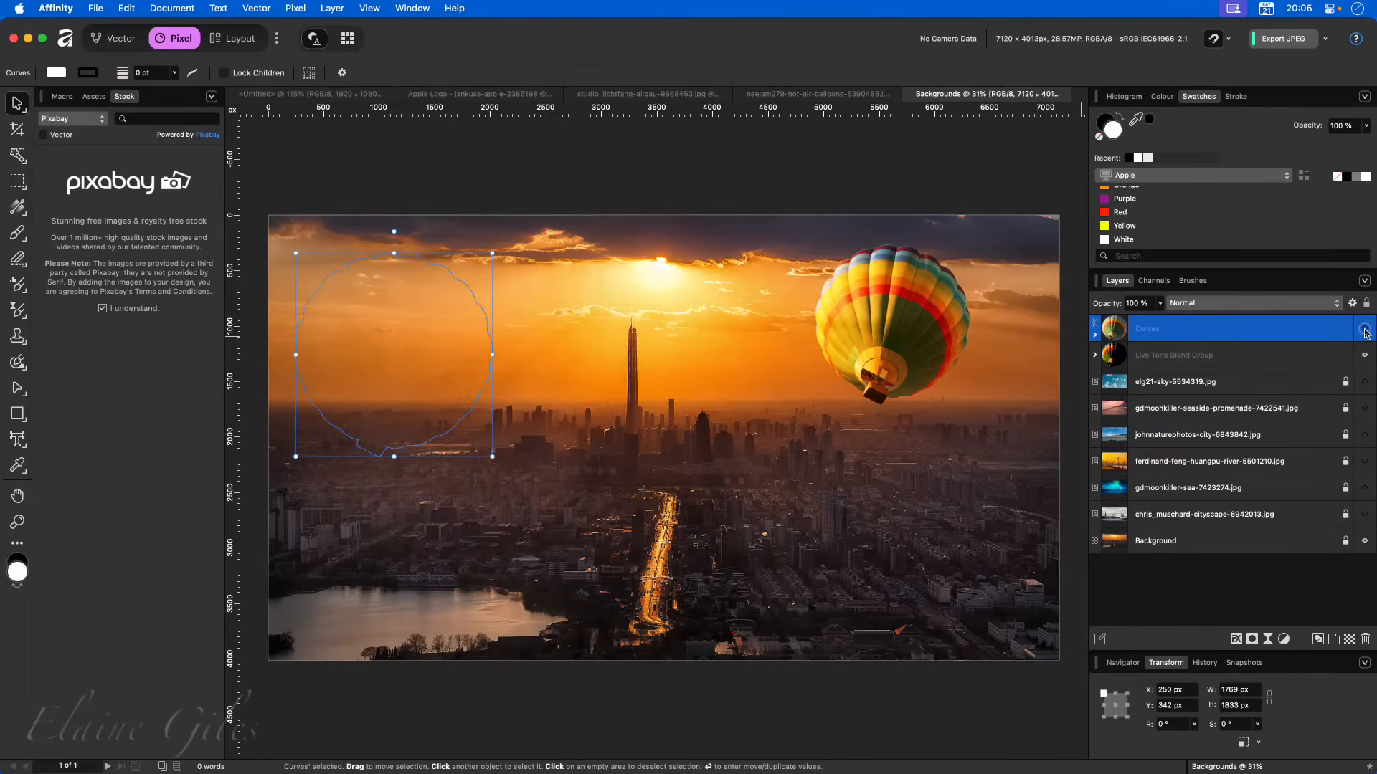
pyautogui.click(893, 309)
pyautogui.moveTo(893, 310); pyautogui.dragTo(758, 296)
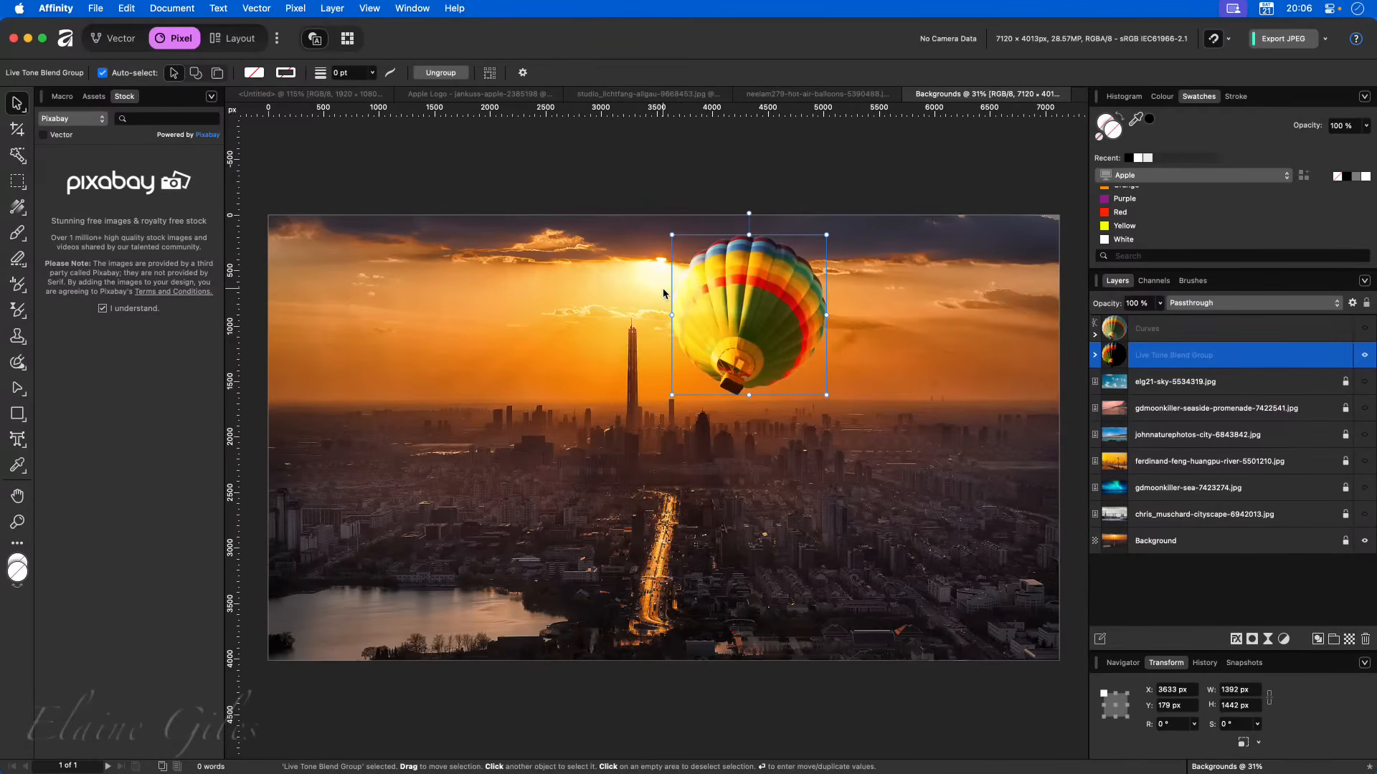
pyautogui.moveTo(774, 309); pyautogui.dragTo(429, 309)
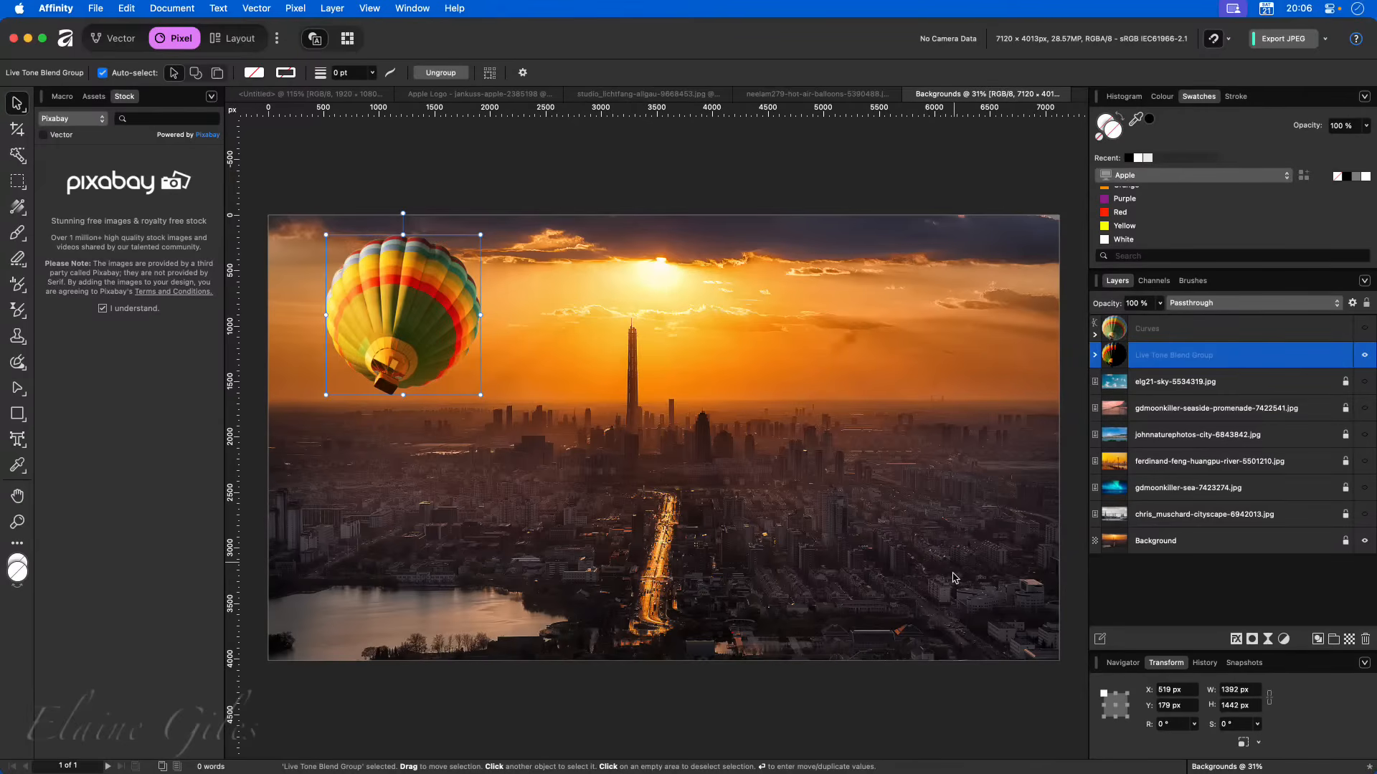
pyautogui.click(970, 681)
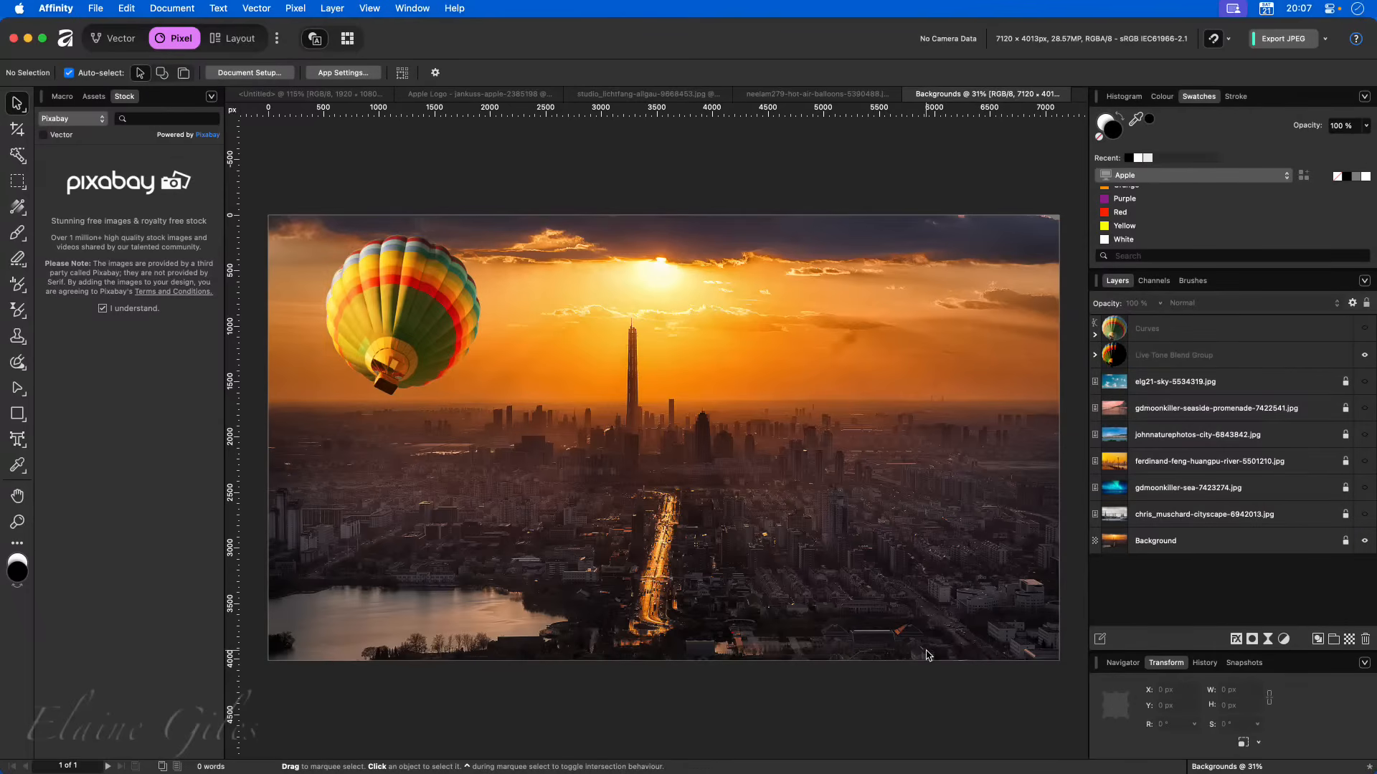
# - Save the Backgrounds document, save the balloon cut-out as a new unflattened document under its suggested name, and close both
pyautogui.press('super+s')
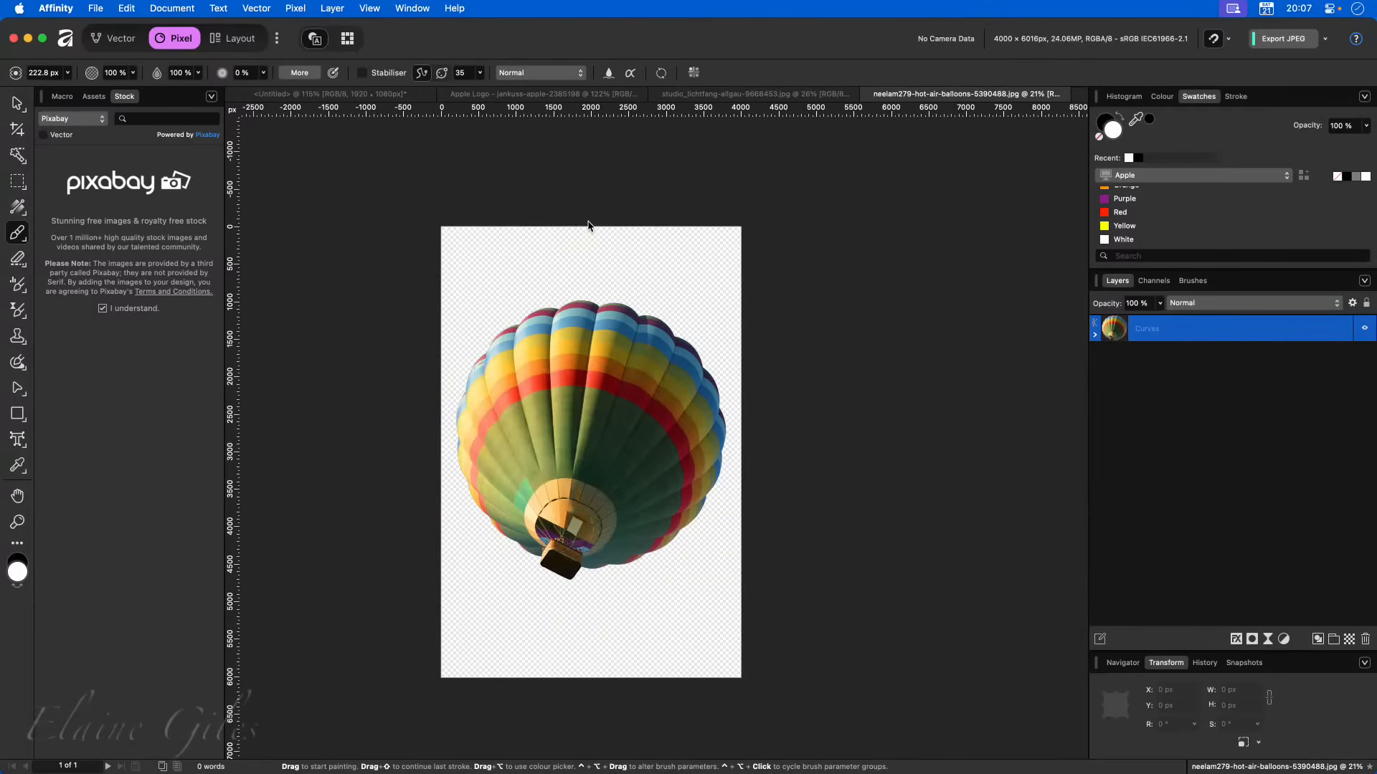
pyautogui.press('super+s')
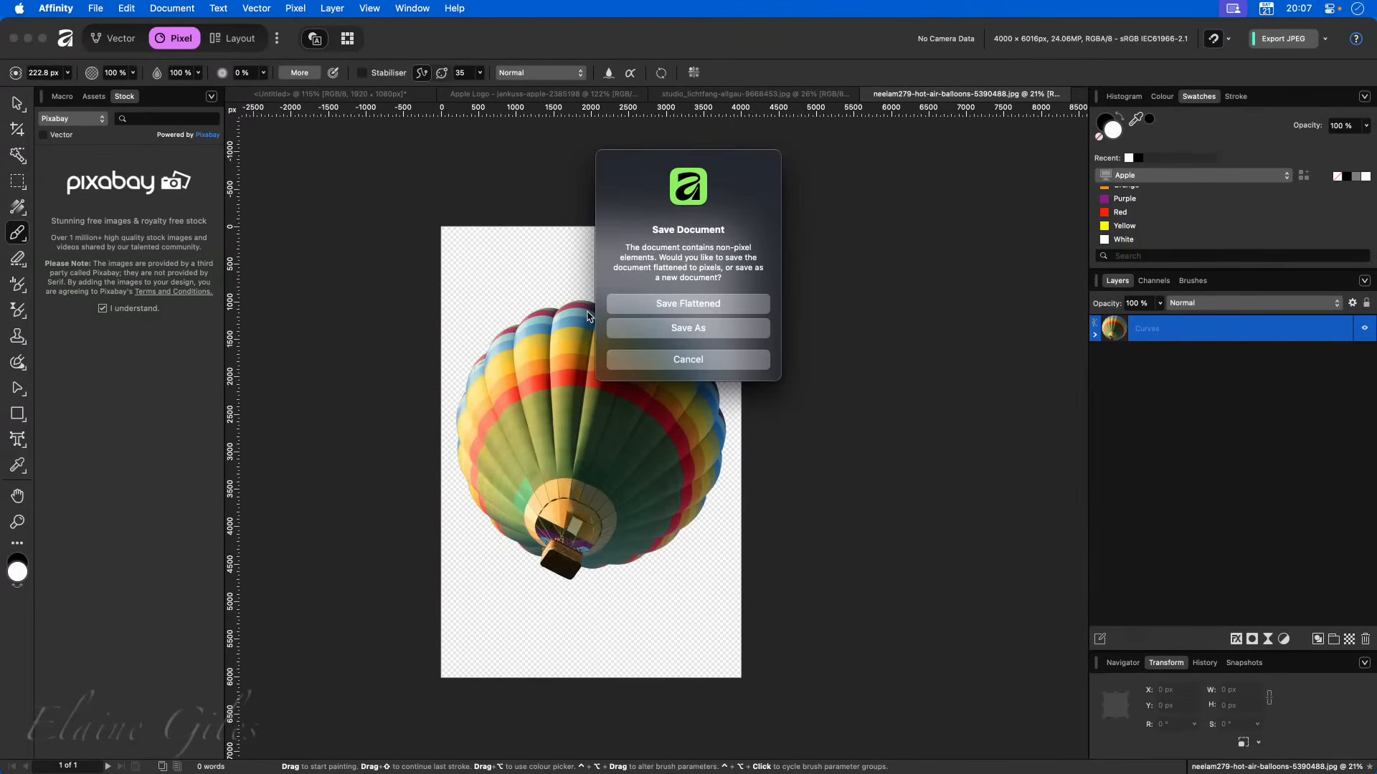
pyautogui.click(650, 328)
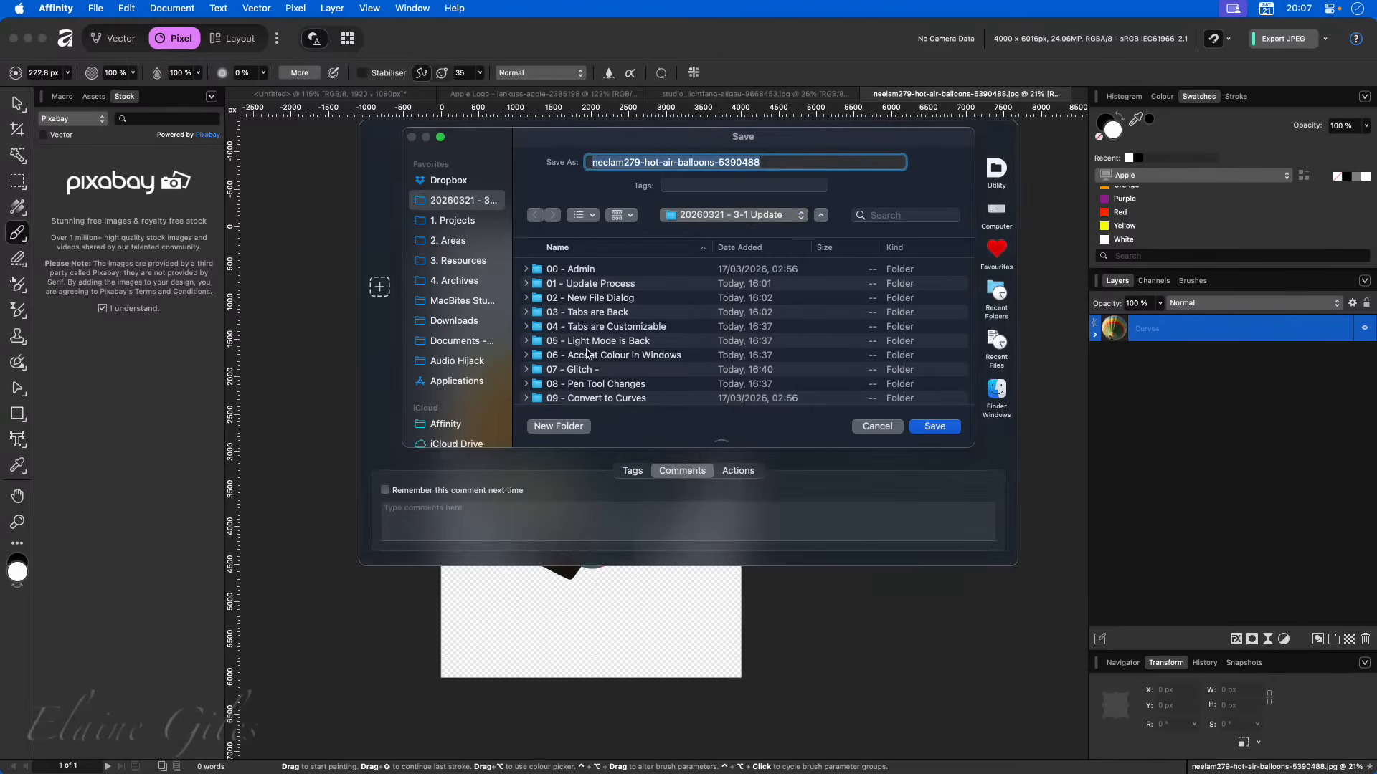
pyautogui.press('Return')
pyautogui.press('super+w')
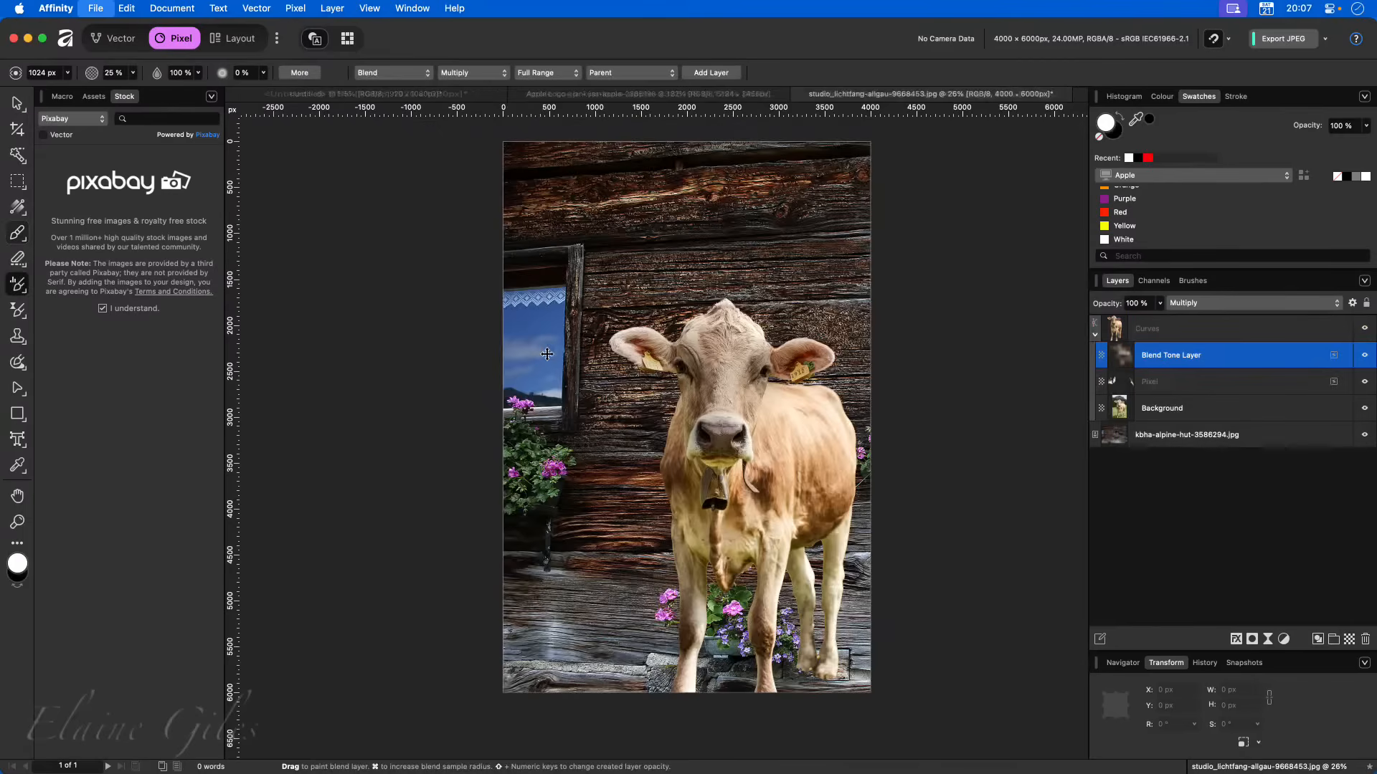
# - Save the cow composite as a new unflattened document in the 20260321 - 3-1 Update folder, adding "Edited" to its file name
pyautogui.press('super+s')
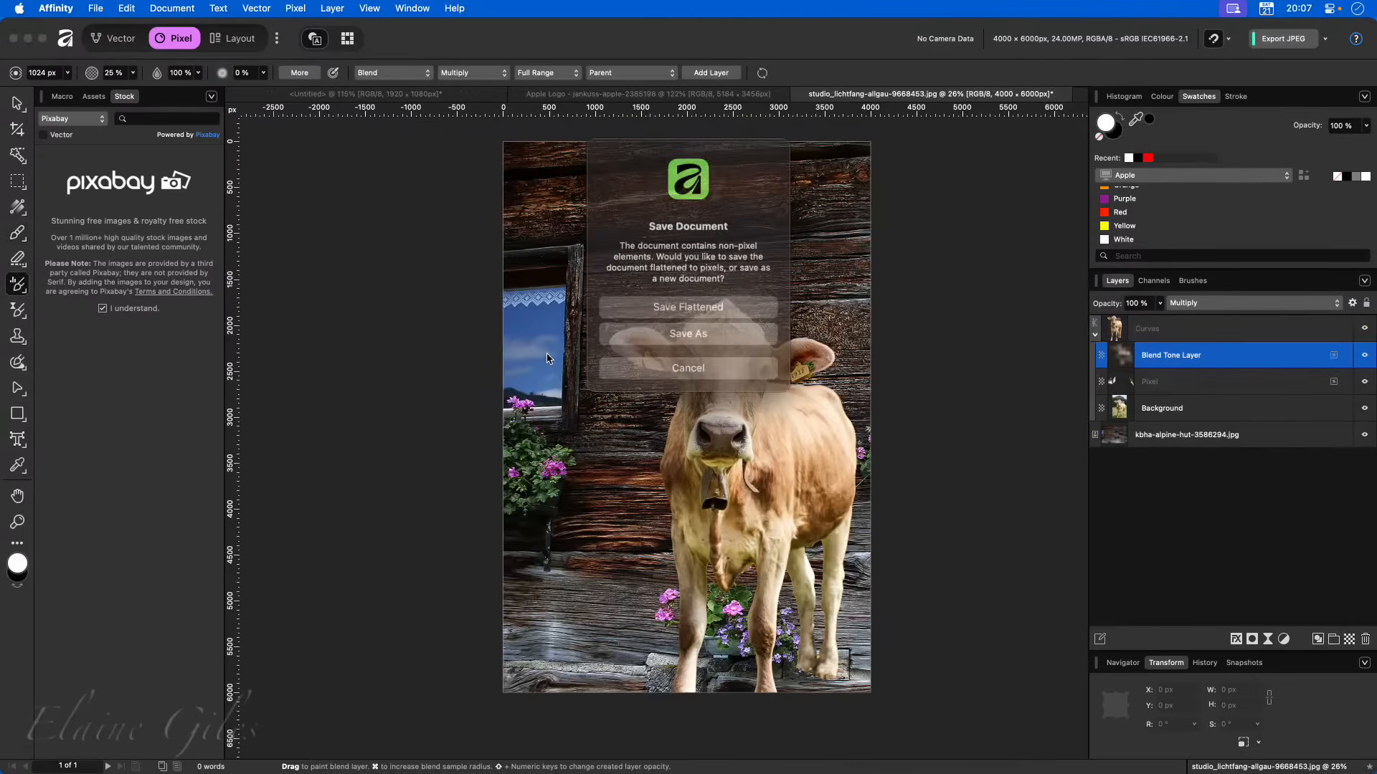
pyautogui.click(650, 329)
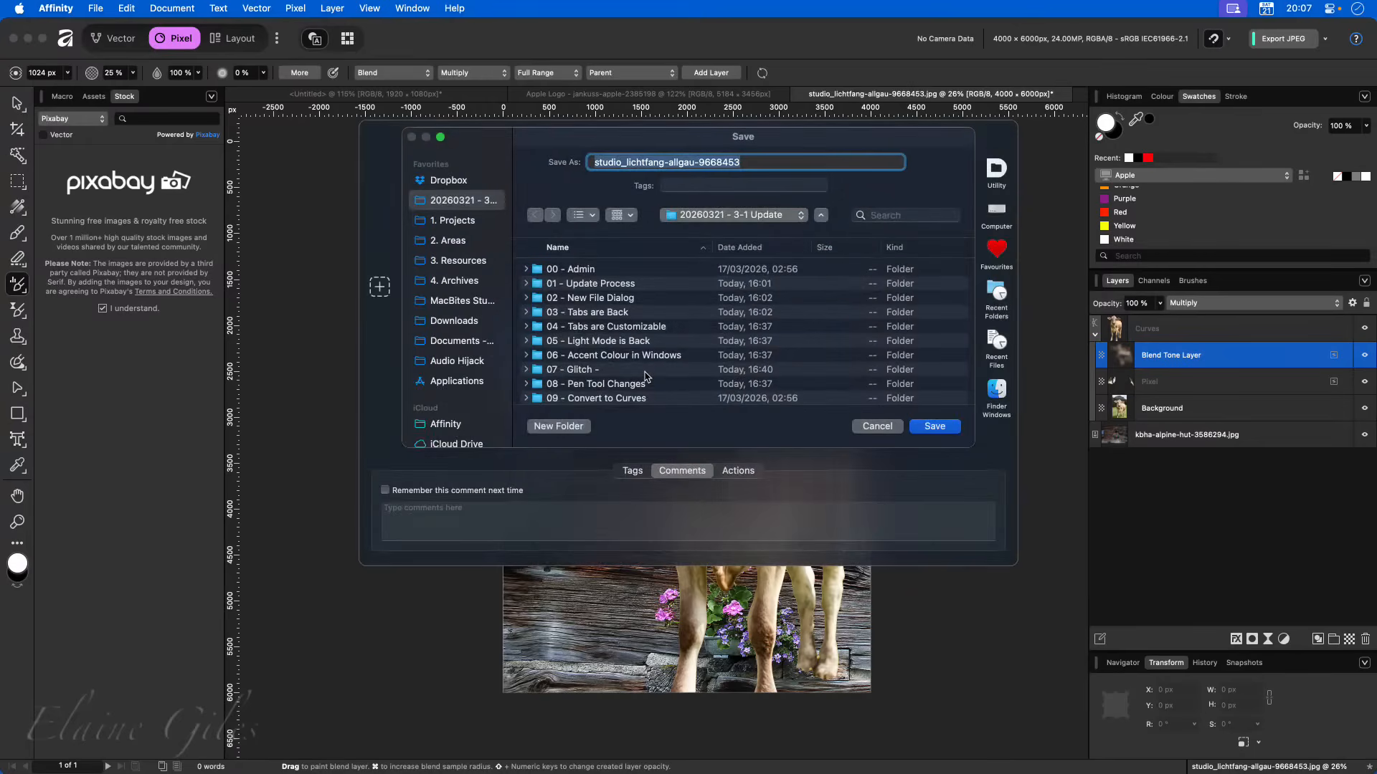
pyautogui.press('Return')
pyautogui.click(645, 373)
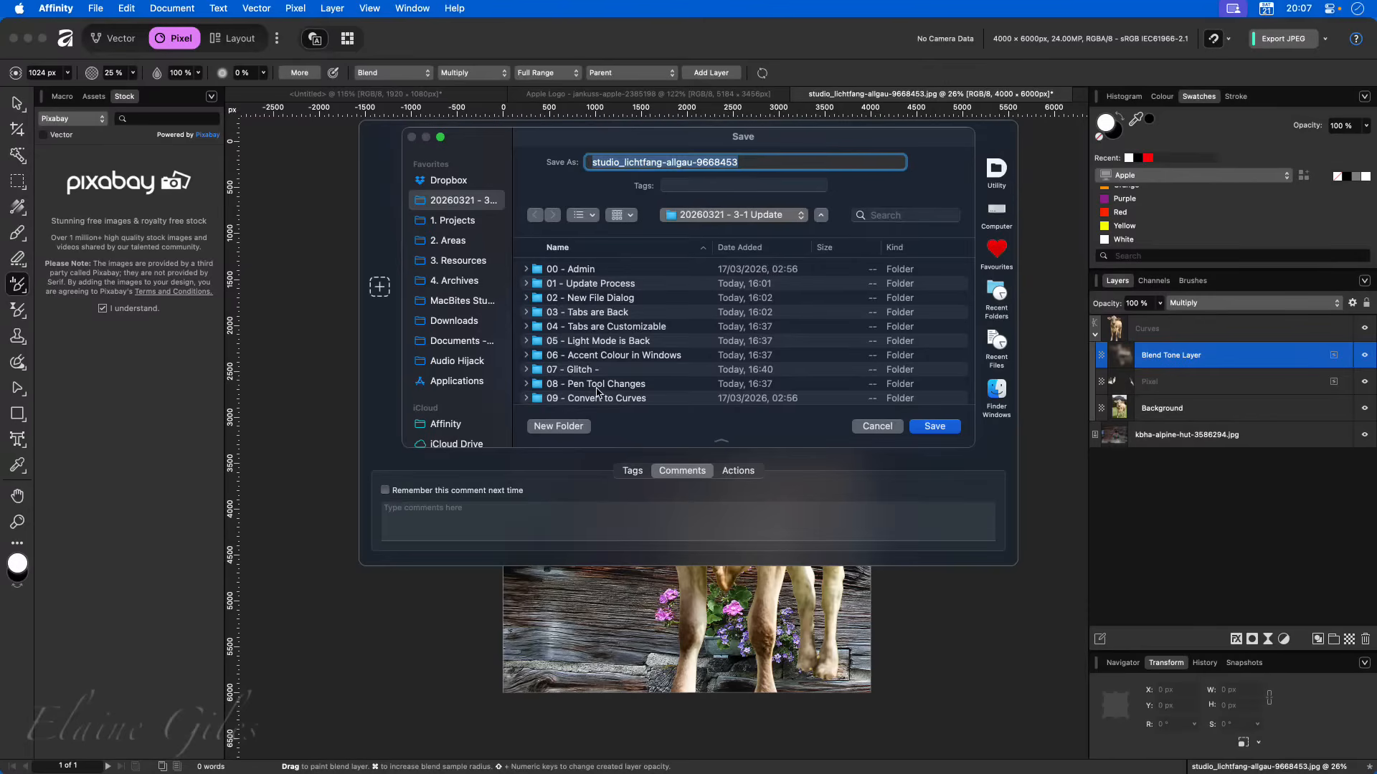
pyautogui.press('Left')
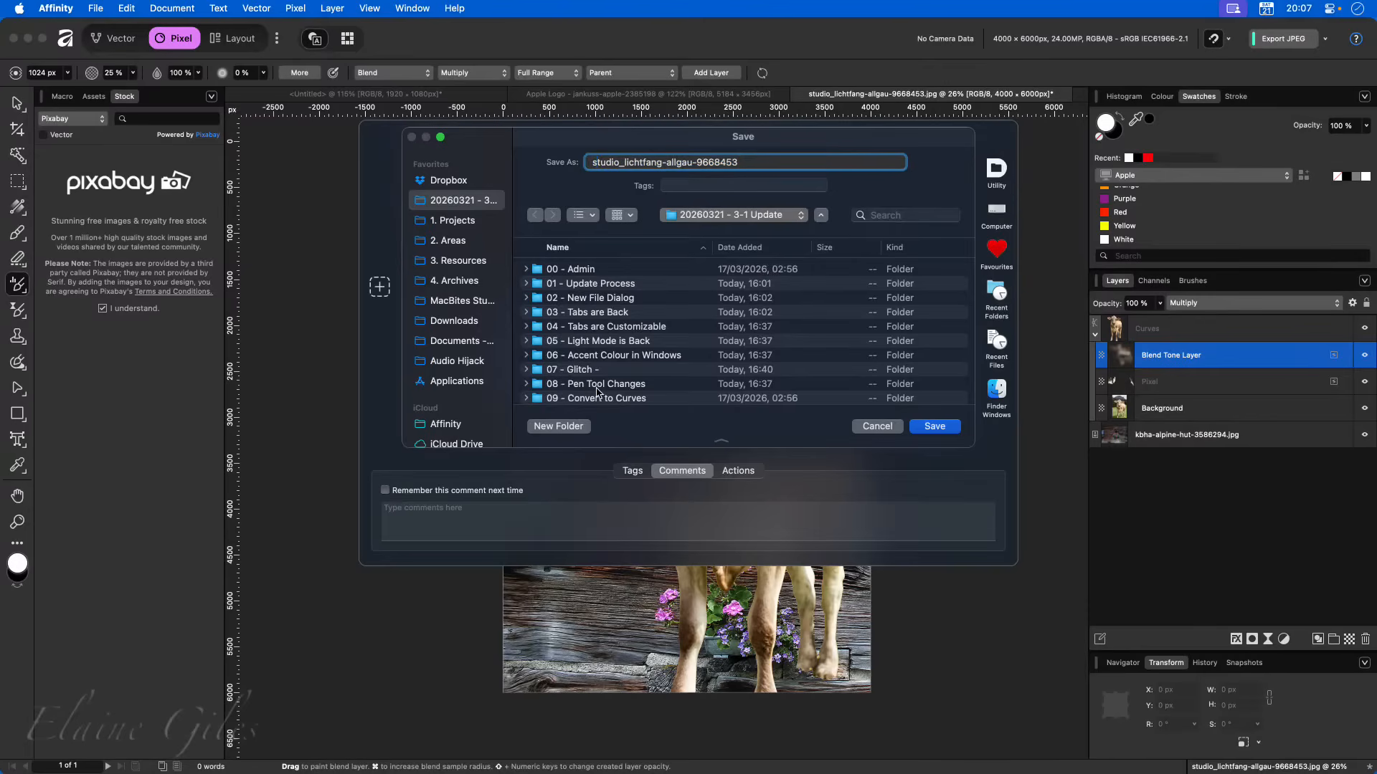
pyautogui.click(793, 166)
pyautogui.write('Edited')
pyautogui.press('Return')
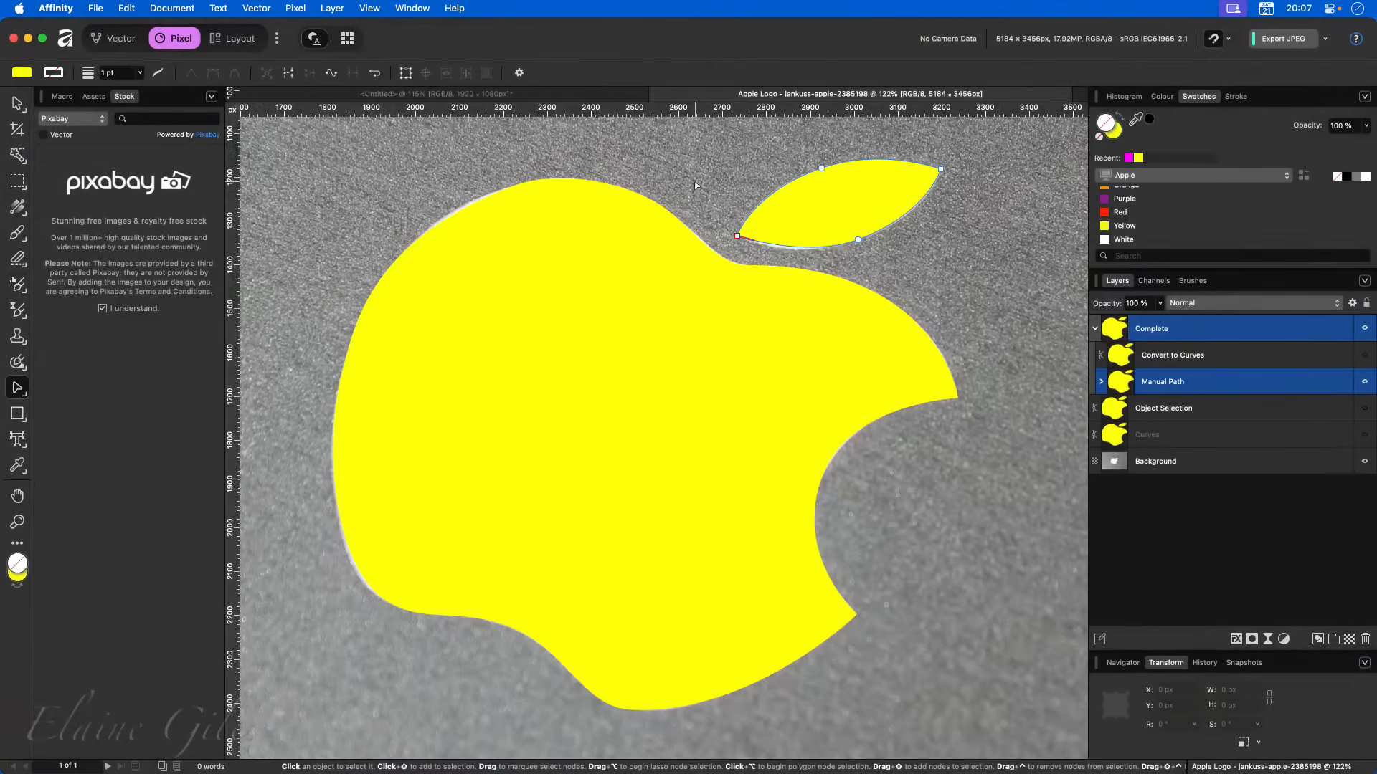
# - Close the Apple Logo document and the untitled document, discarding the untitled one's changes
pyautogui.press('super+w')
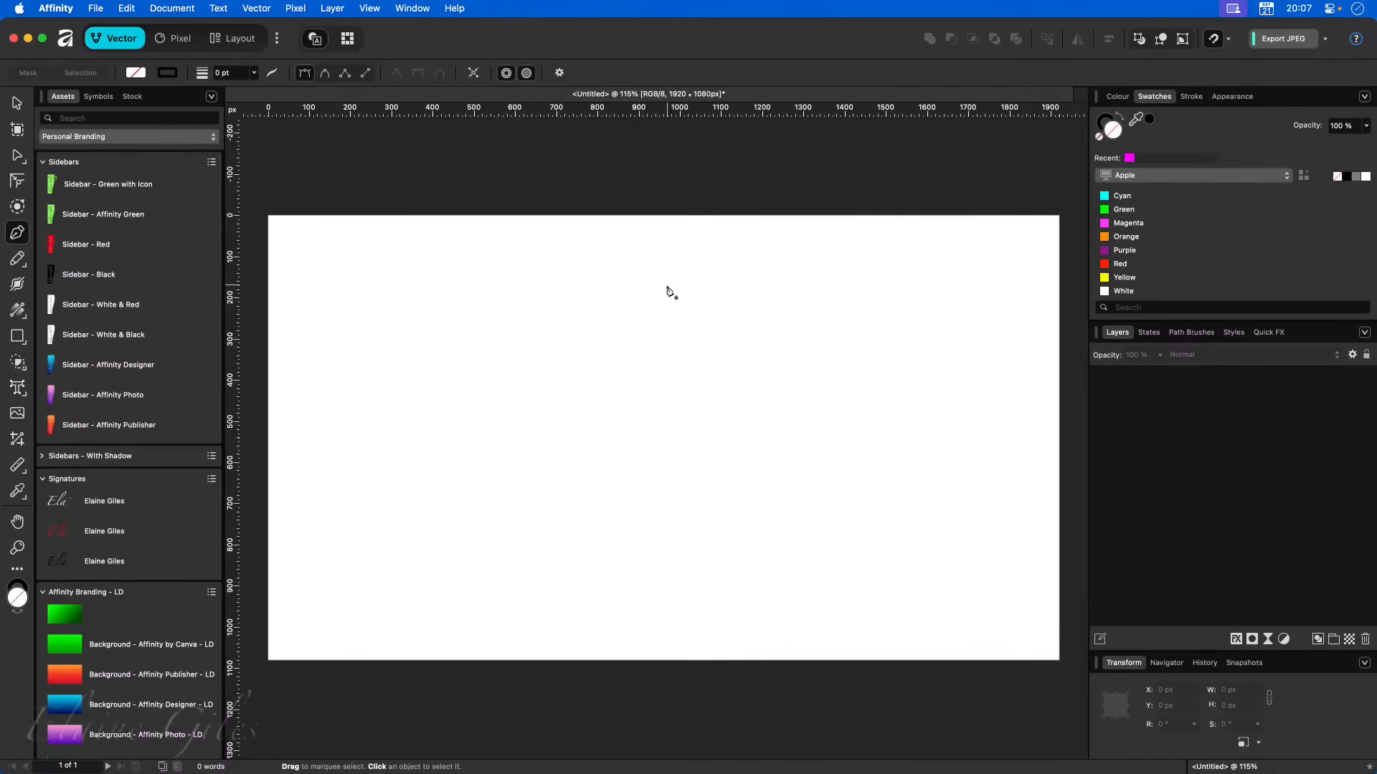
pyautogui.press('super+w')
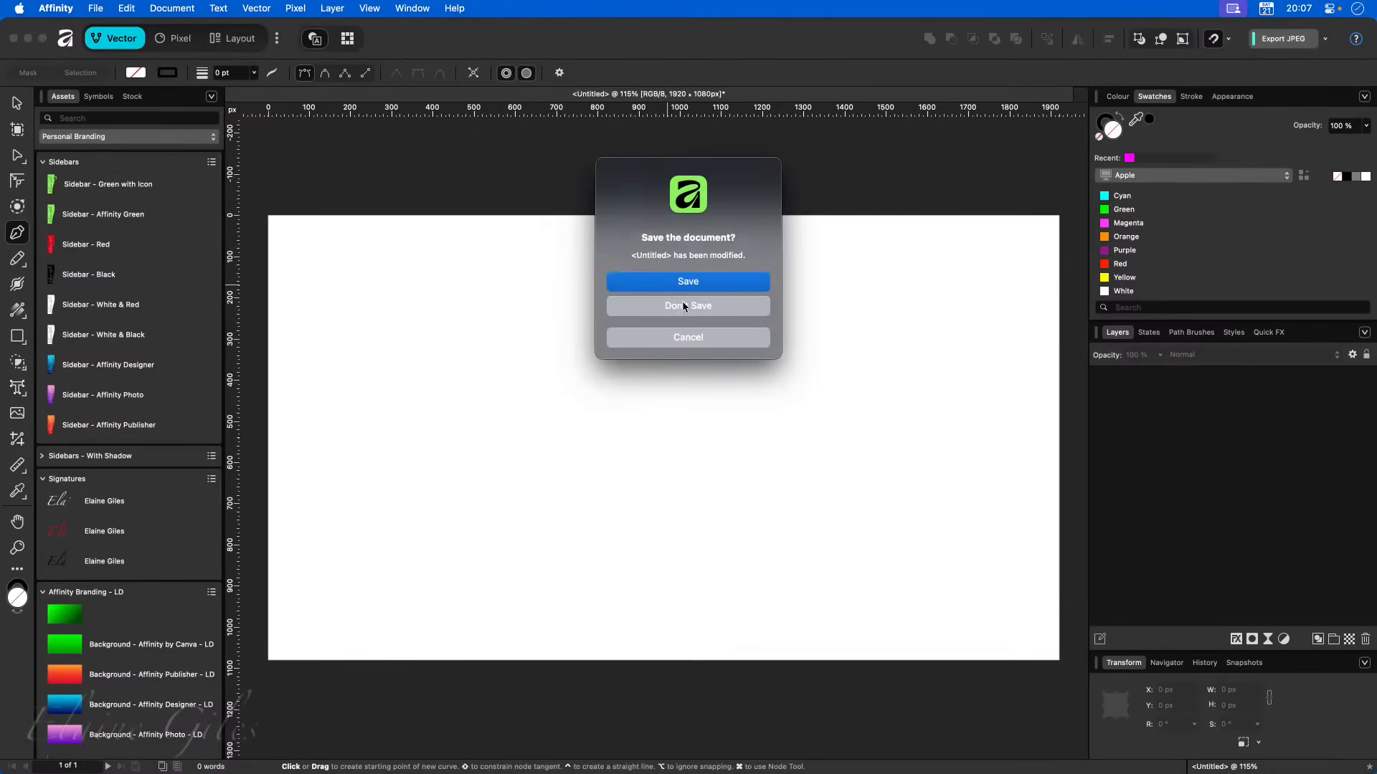
pyautogui.click(685, 303)
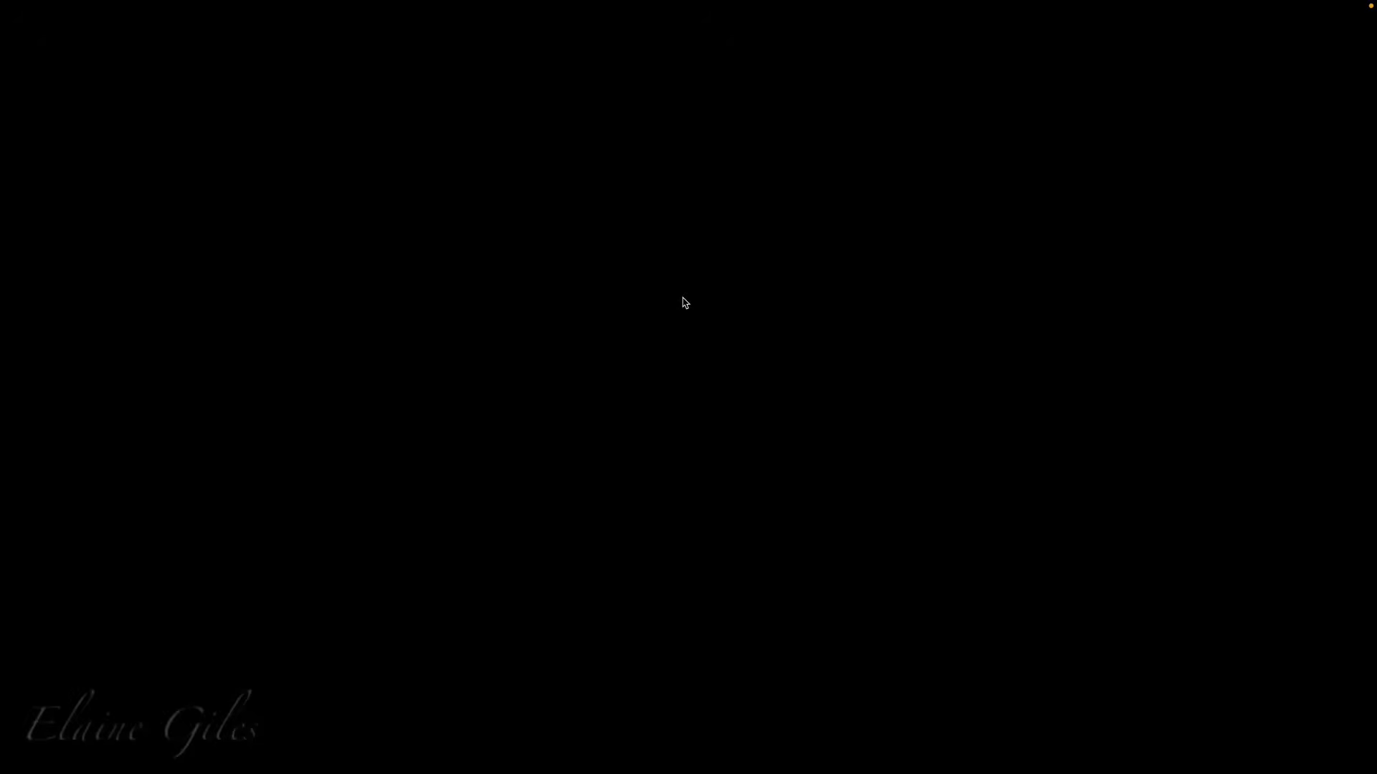
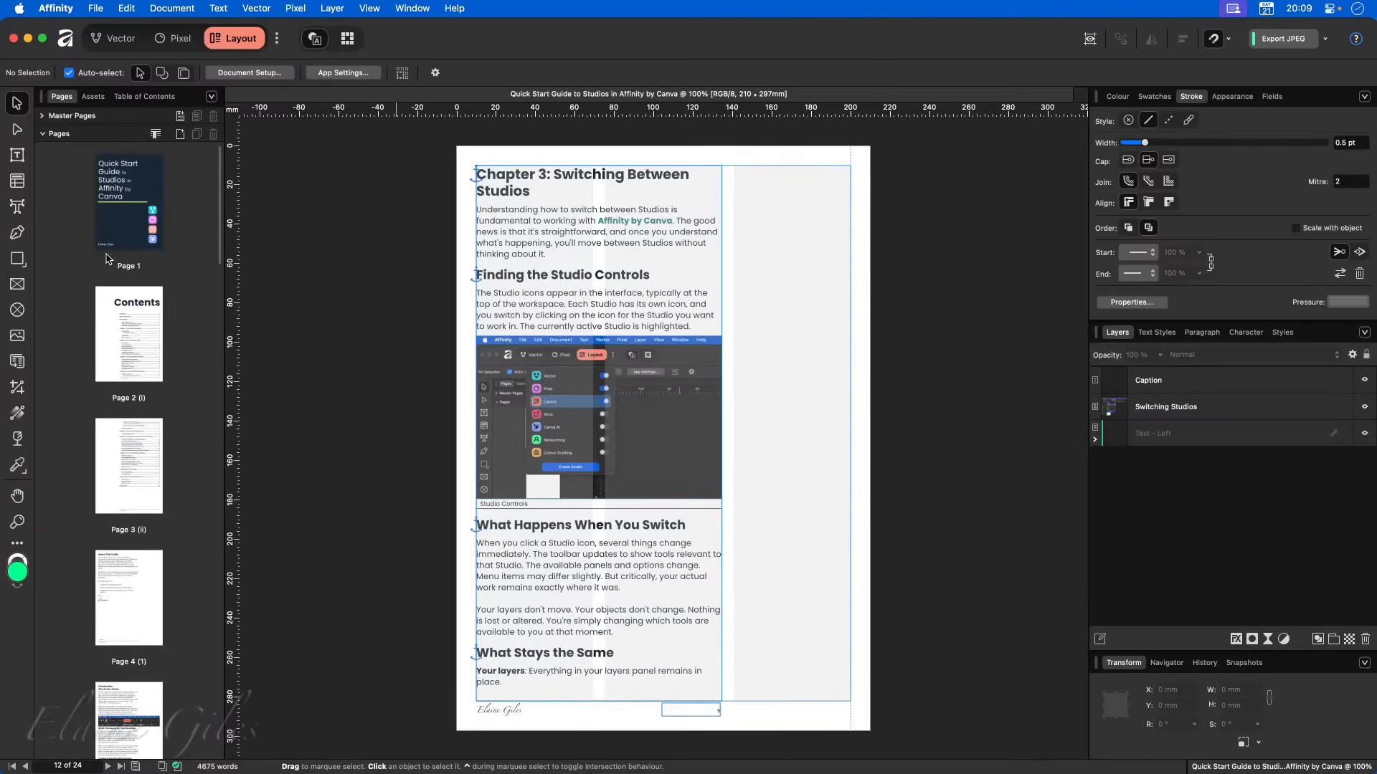
# - Examine the guide's Contents, About This Guide and Introduction pages, selecting the full-width interface screenshot on page 5
pyautogui.click(127, 325)
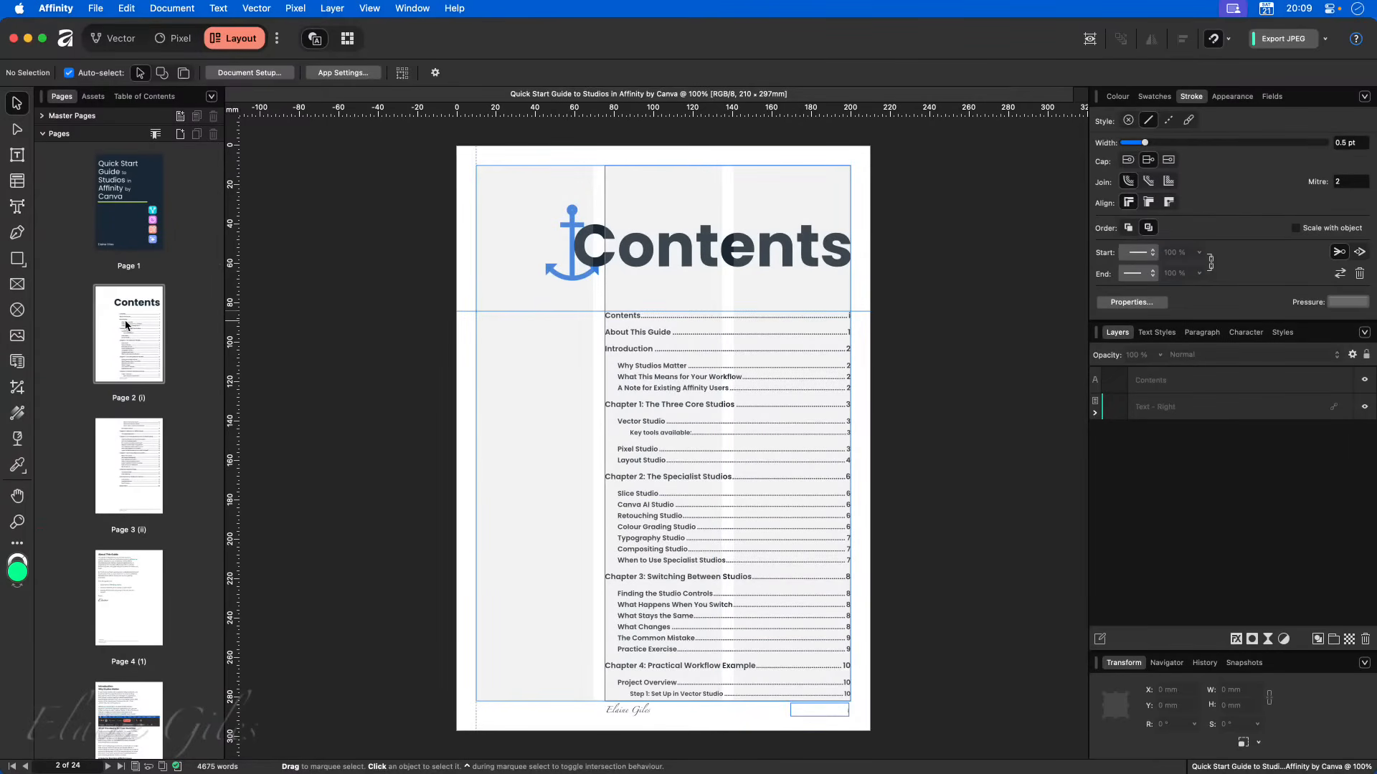
pyautogui.click(130, 614)
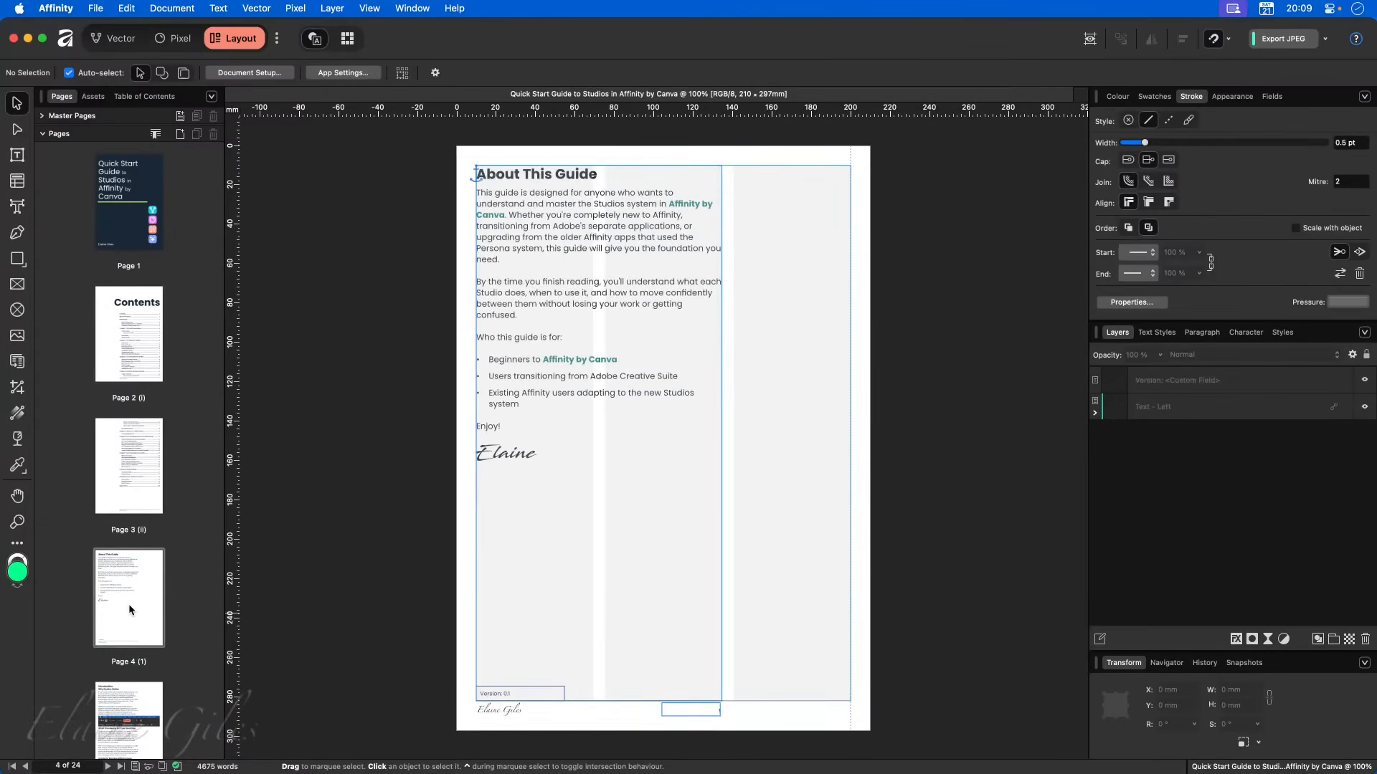
pyautogui.scroll(-2, 131, 609)
pyautogui.scroll(-3, 132, 609)
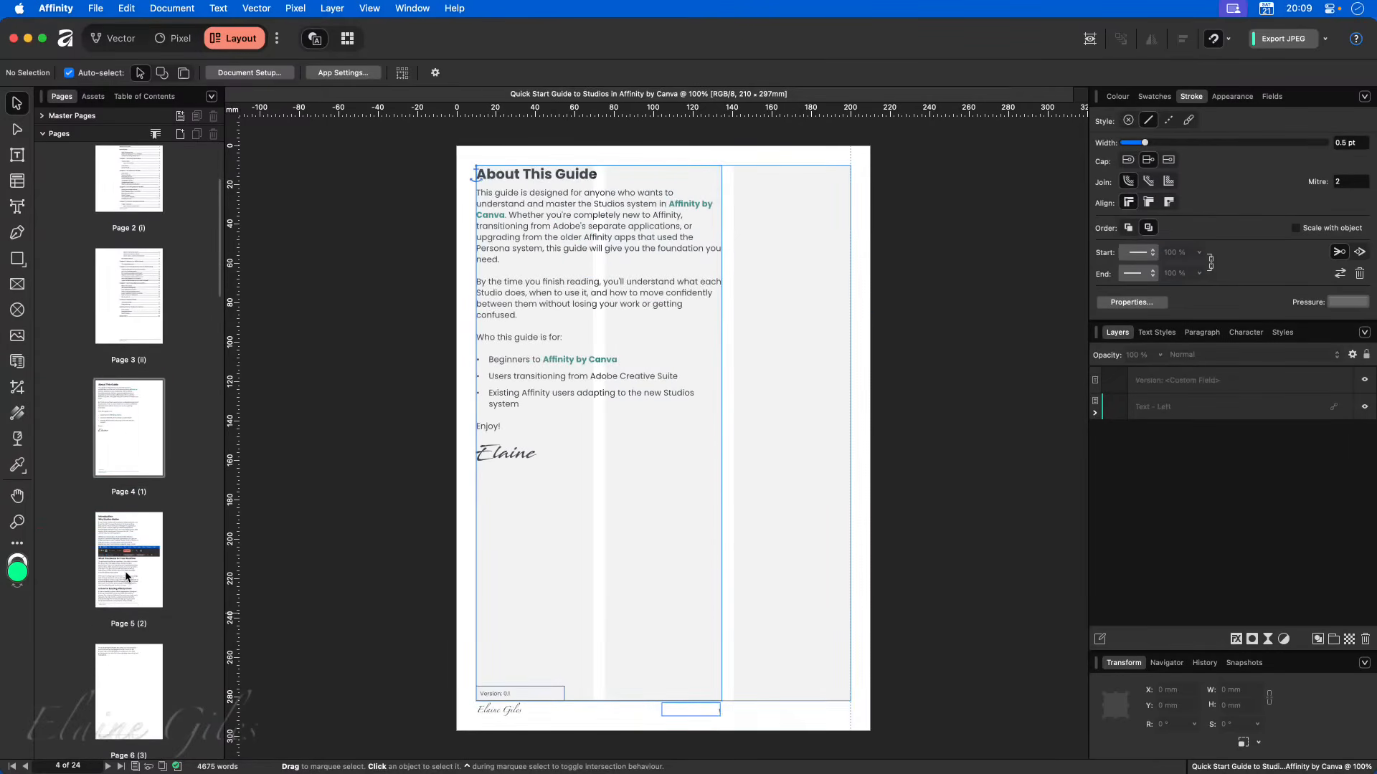
pyautogui.click(126, 576)
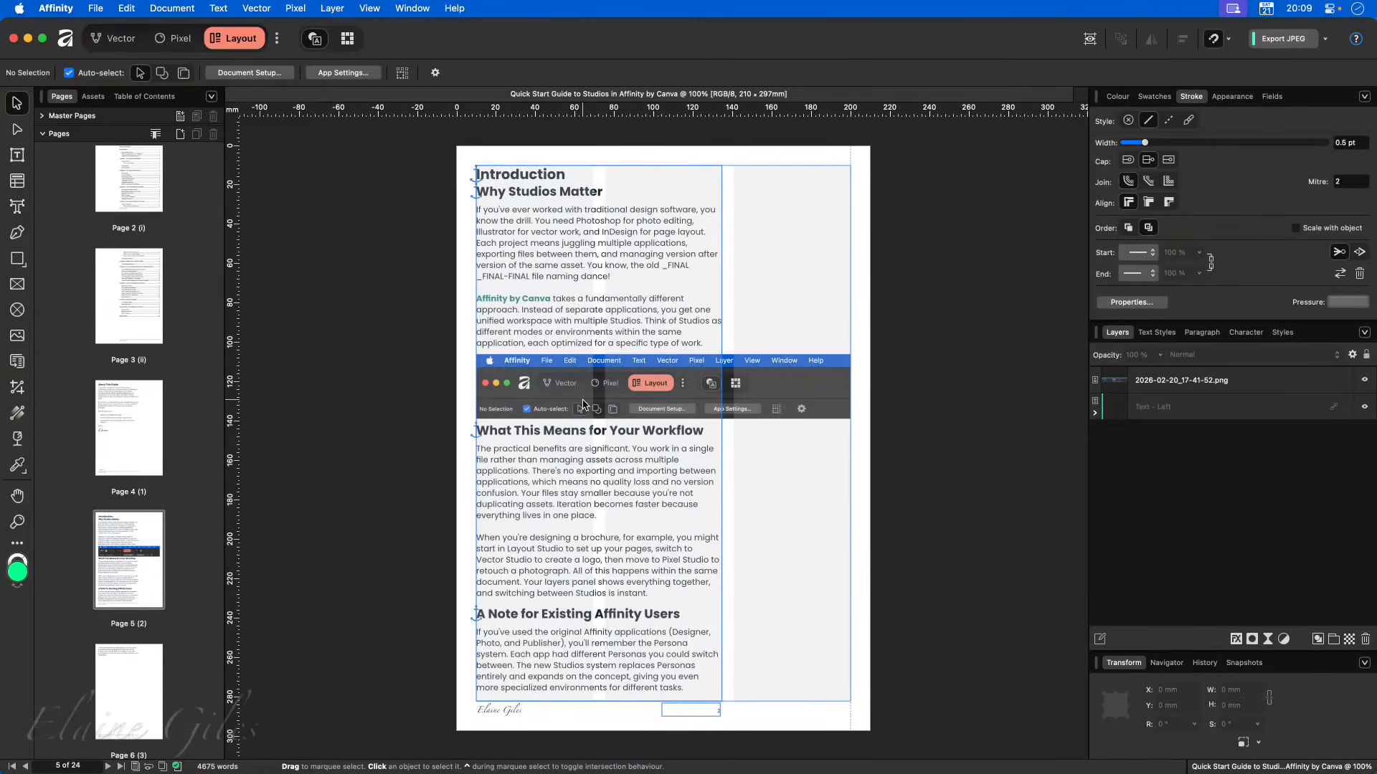
pyautogui.click(773, 380)
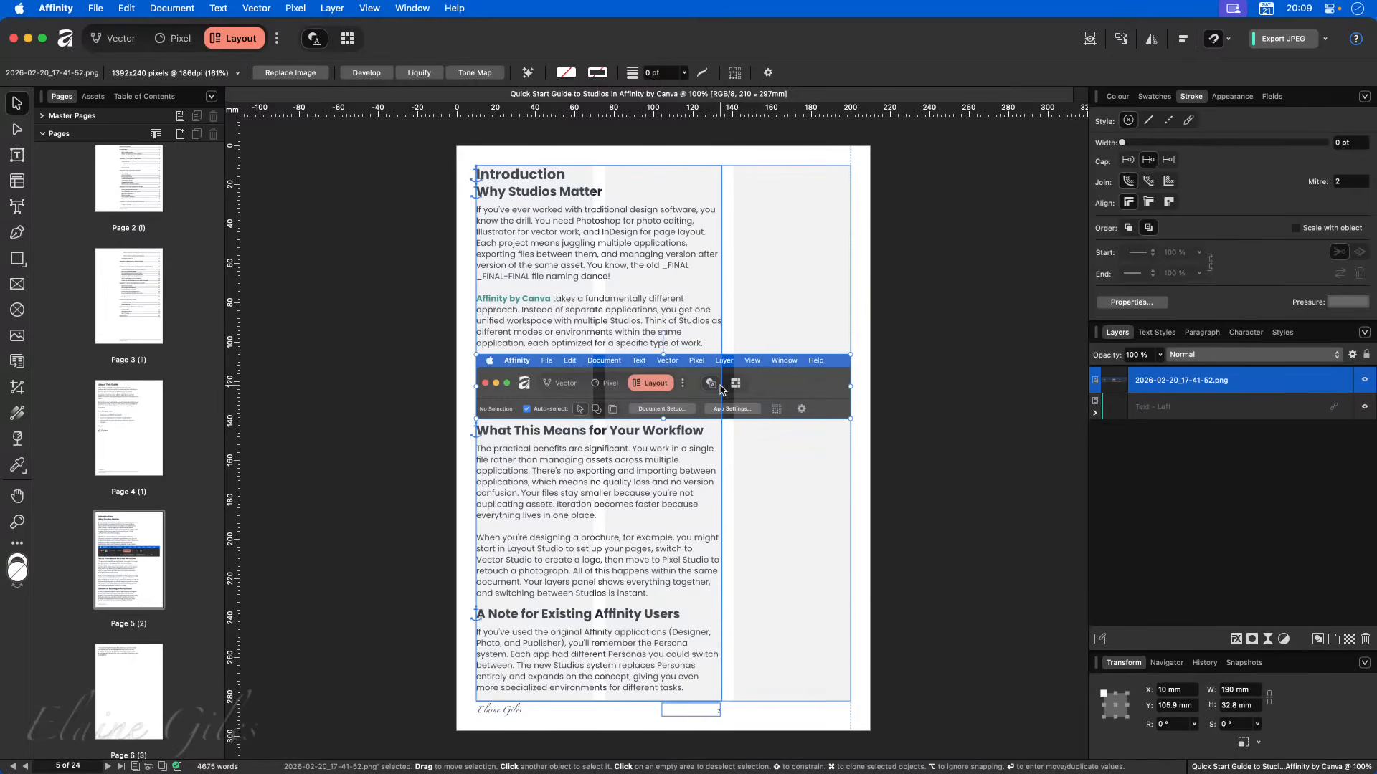
# - Examine pages 7 and 8 of the guide, where the Studio icons sit beside the chapter text
pyautogui.scroll(-5, 115, 592)
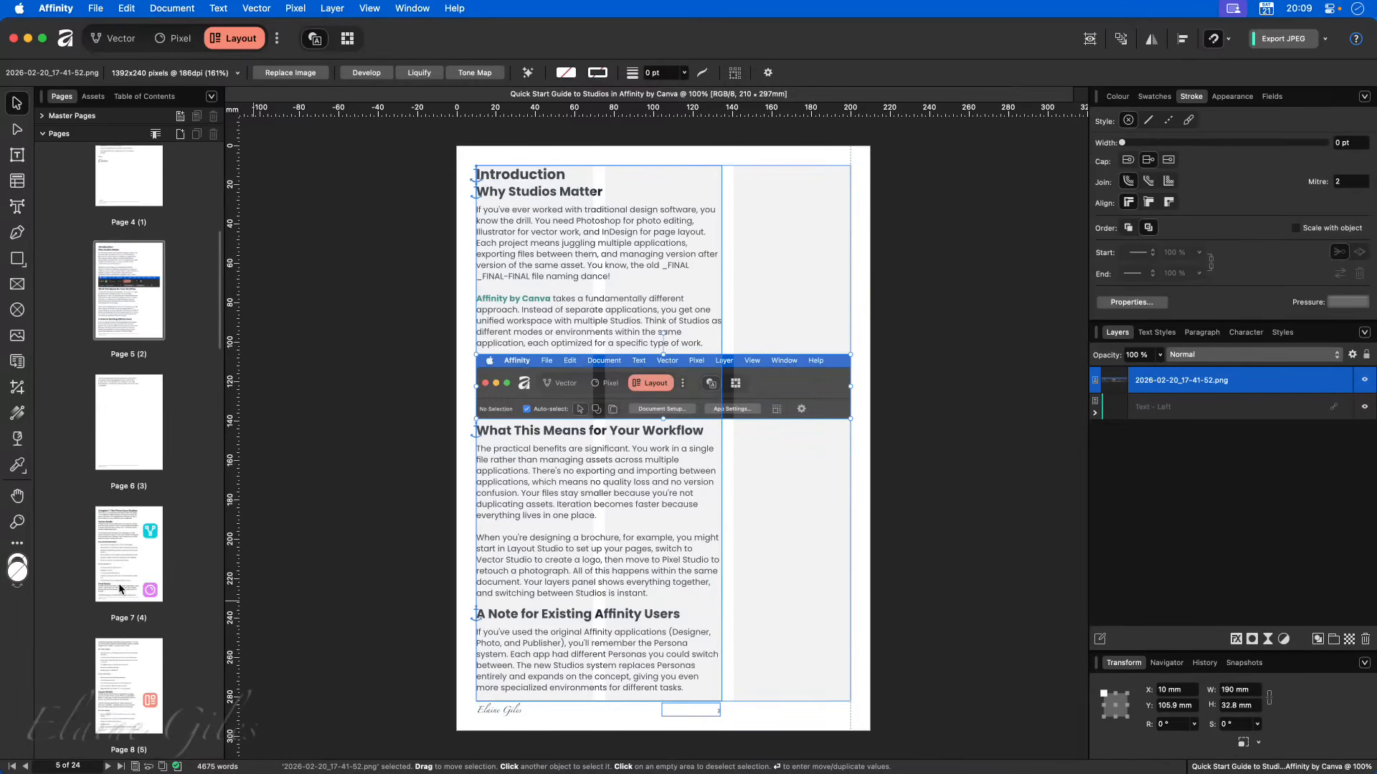
pyautogui.click(120, 519)
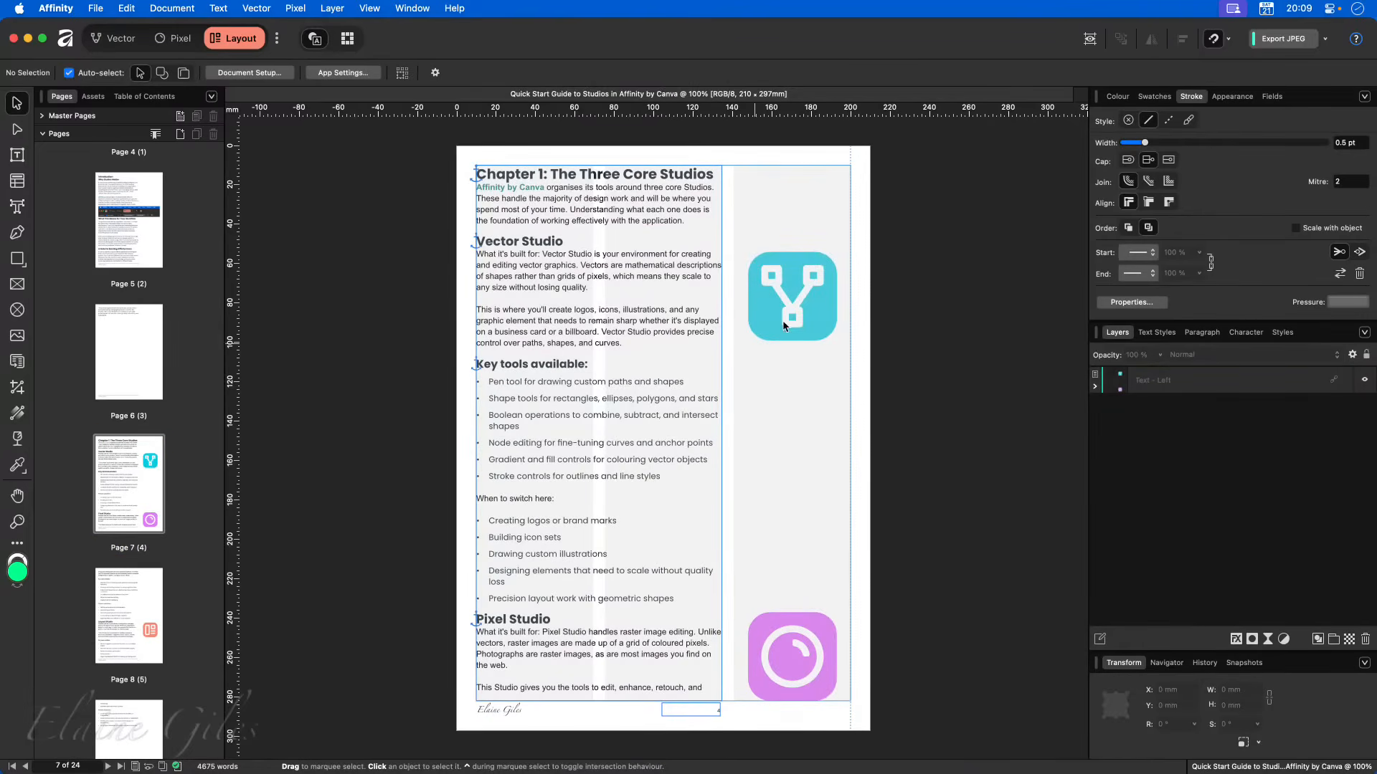
pyautogui.click(140, 617)
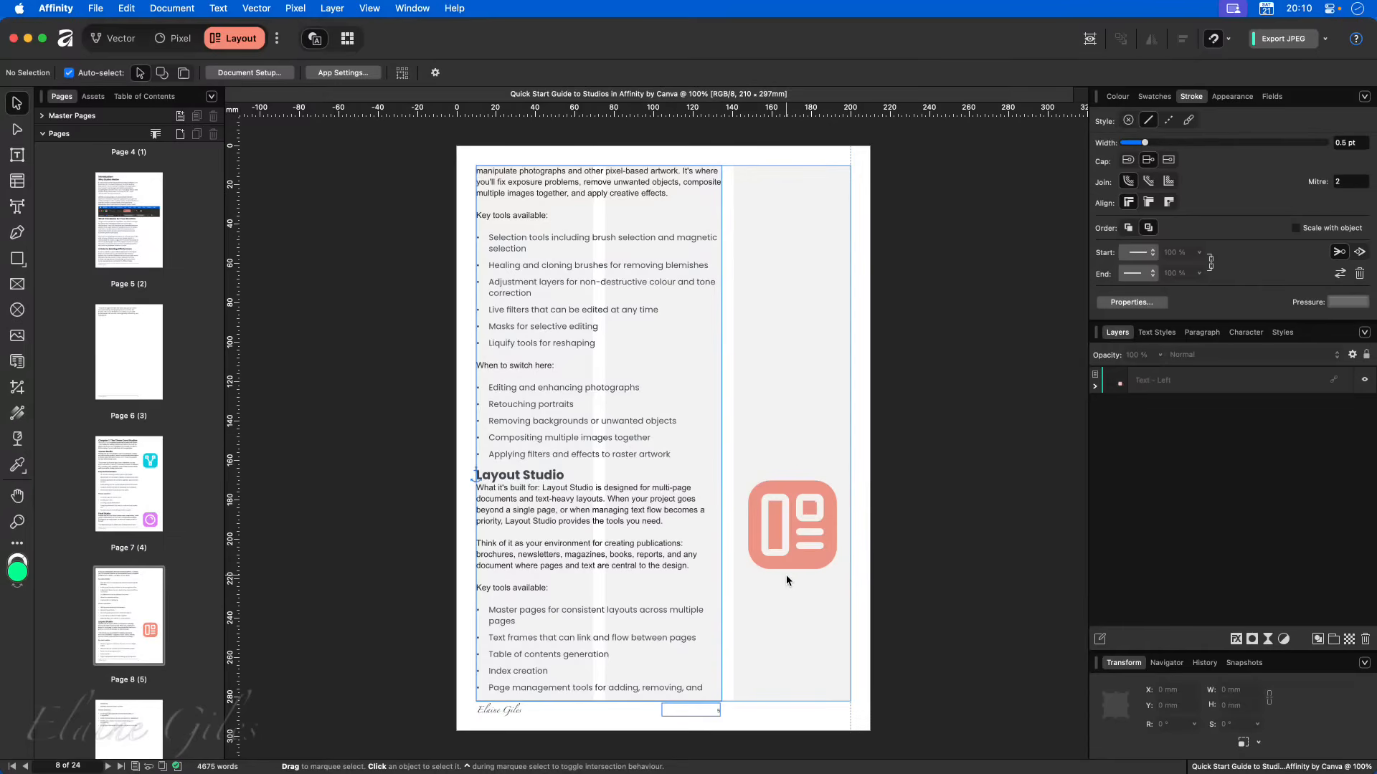
# - Examine pages 10 and 11 of the guide, where the specialist Studio icons sit beside their descriptions
pyautogui.scroll(-5, 156, 649)
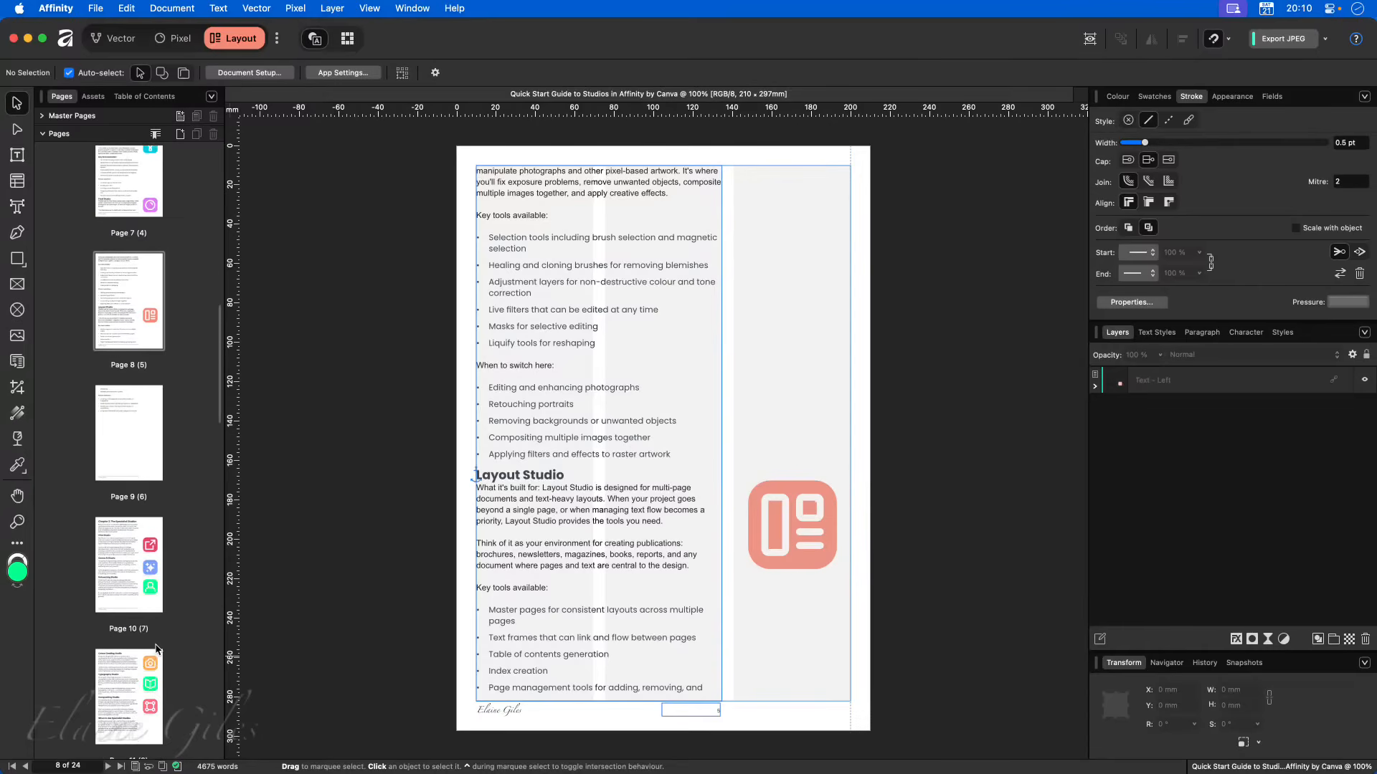
pyautogui.click(128, 580)
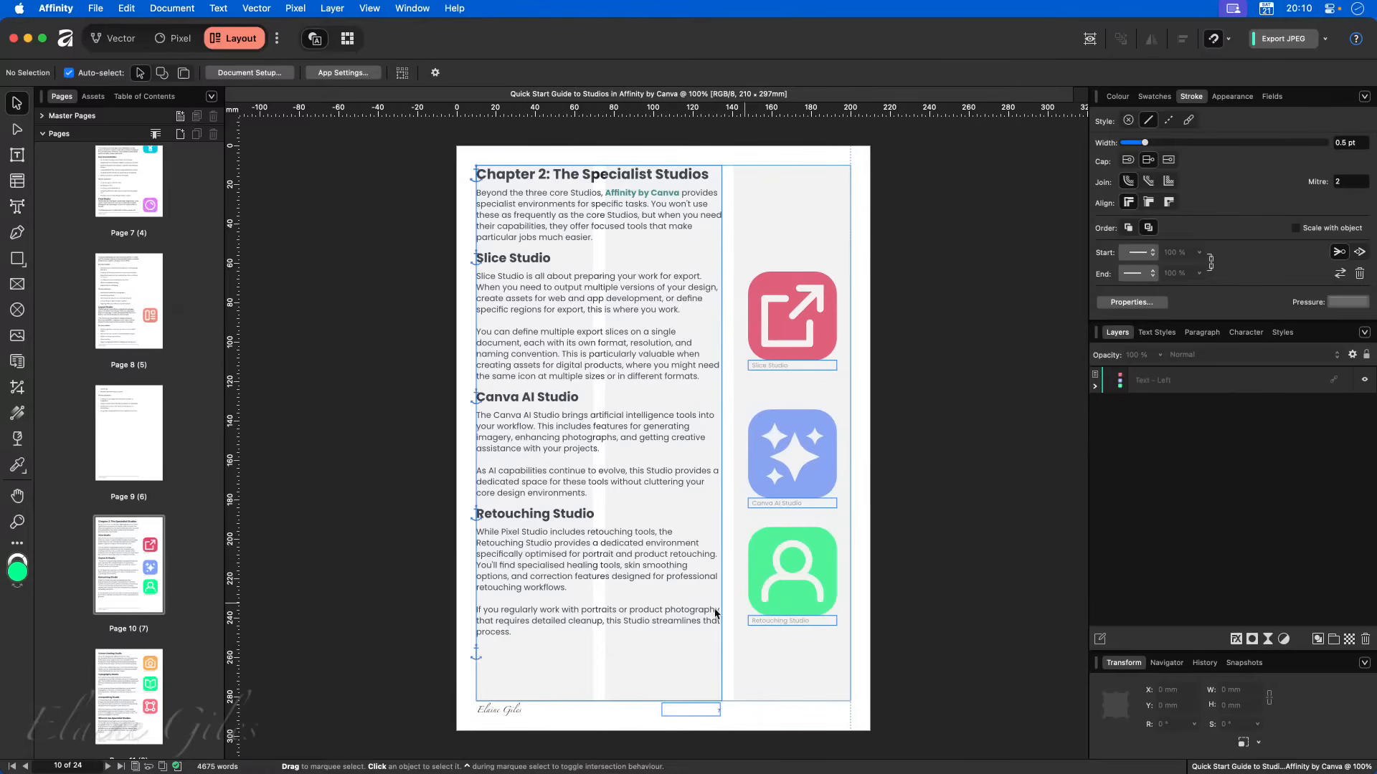
pyautogui.click(138, 680)
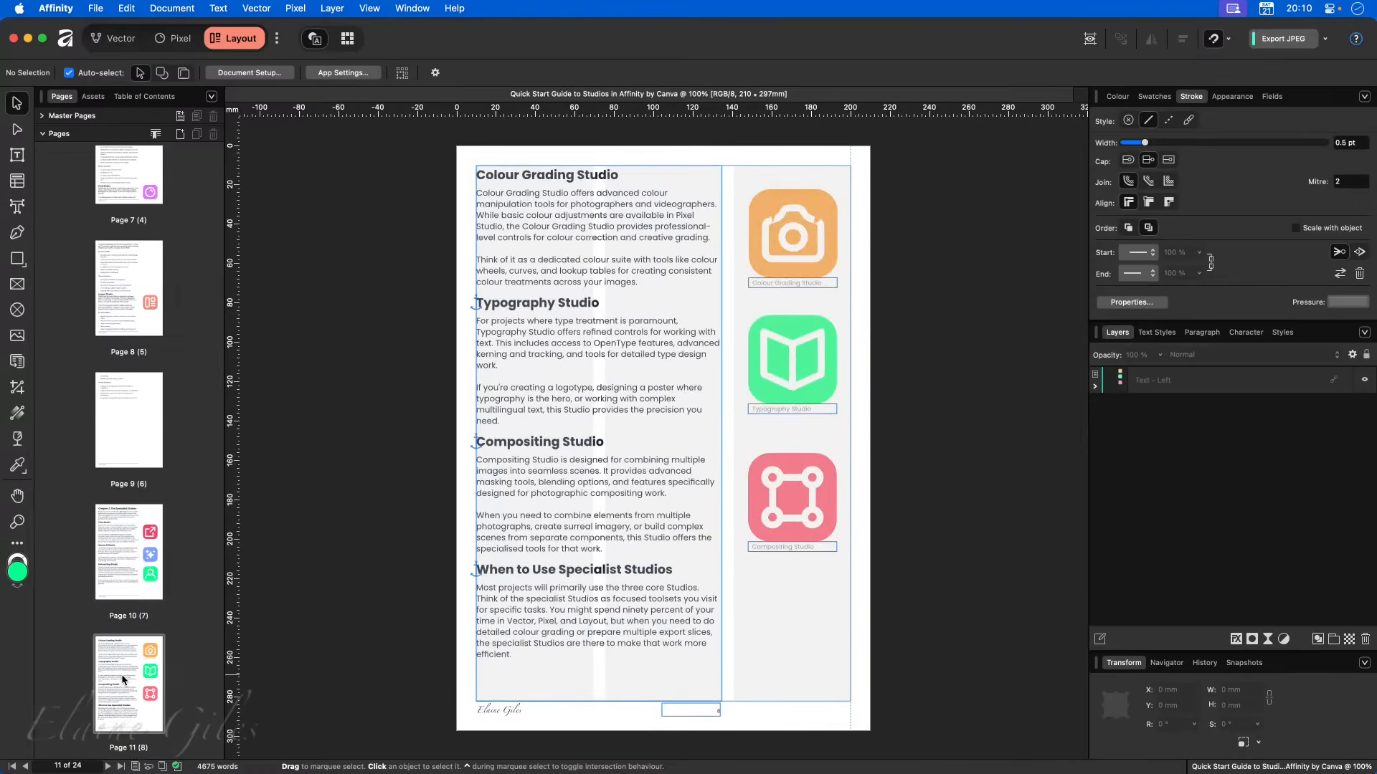
# - Return to page 5 and select the full-width interface screenshot below the Why Studios Matter text
pyautogui.scroll(3, 126, 680)
pyautogui.scroll(5, 123, 679)
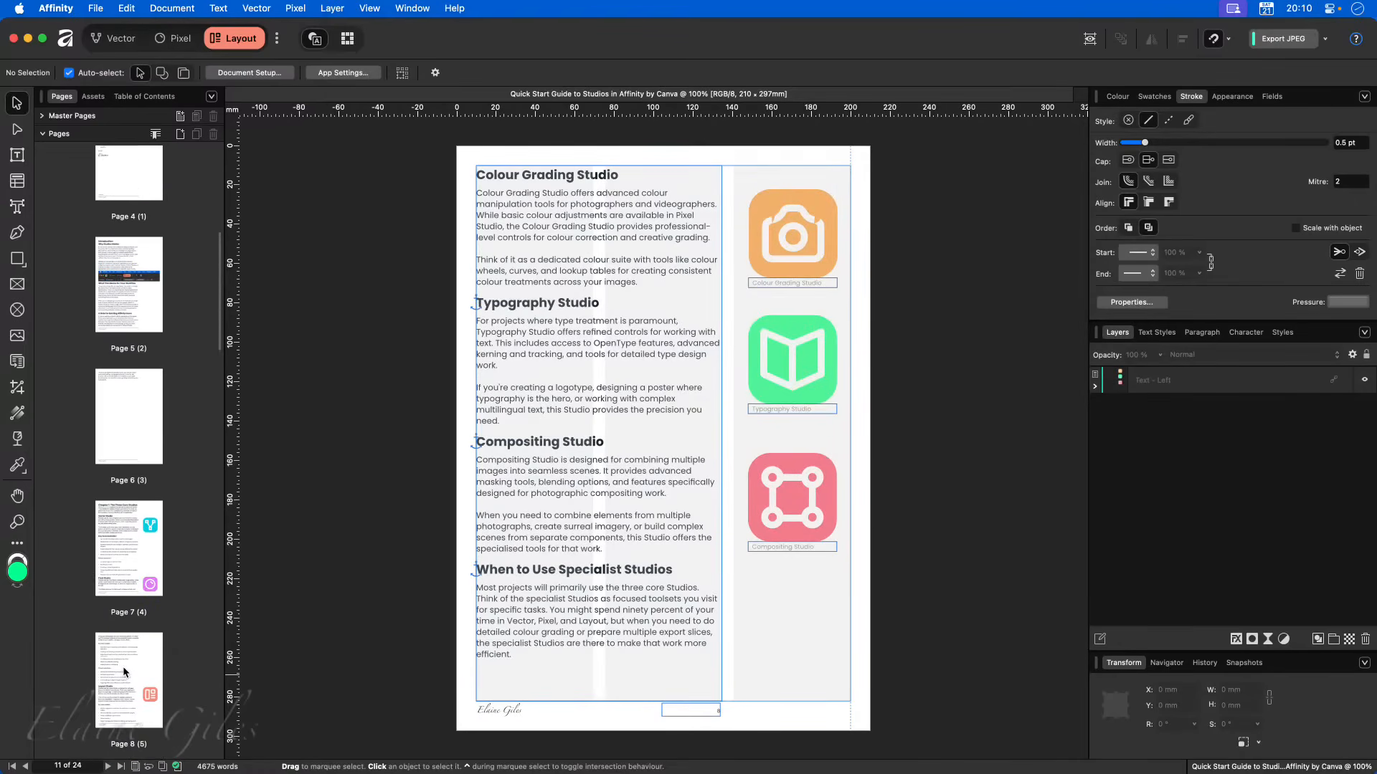
pyautogui.click(127, 451)
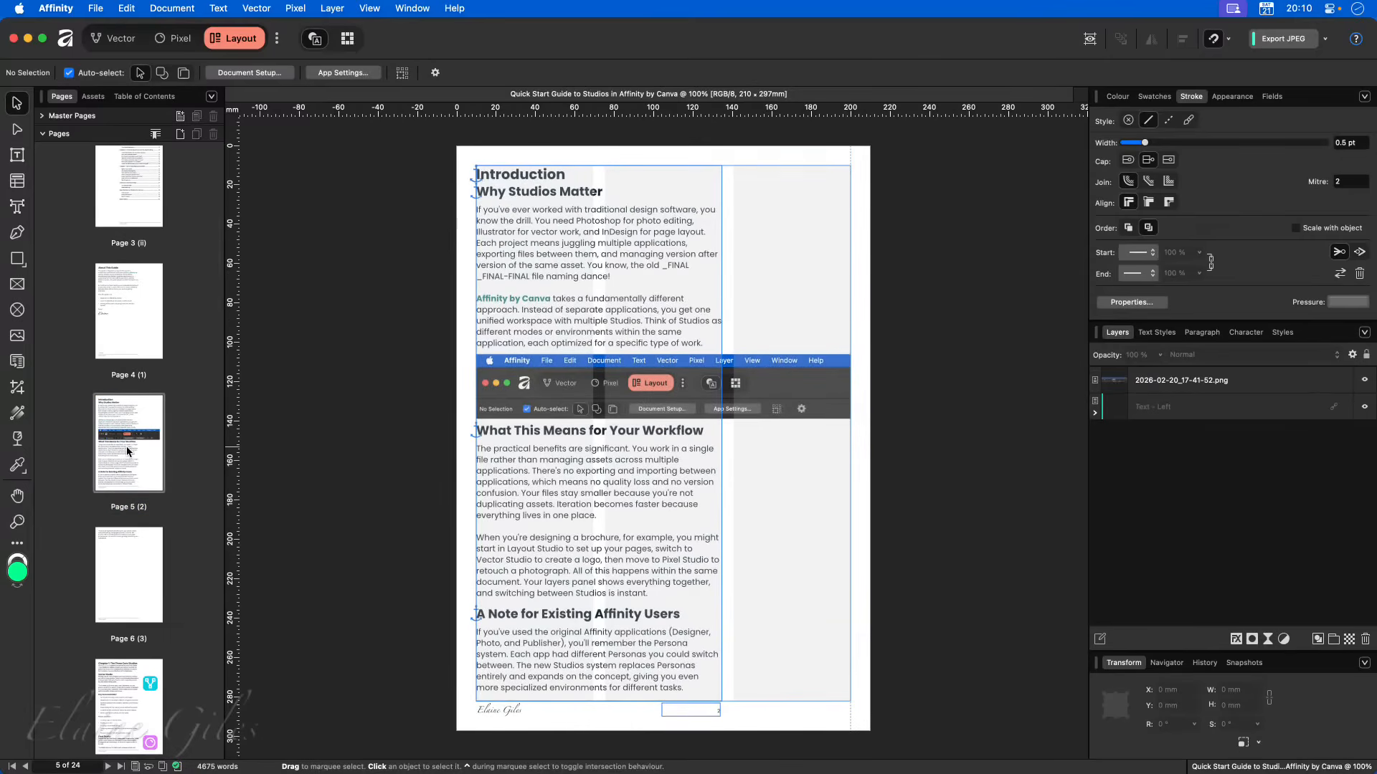
pyautogui.click(793, 396)
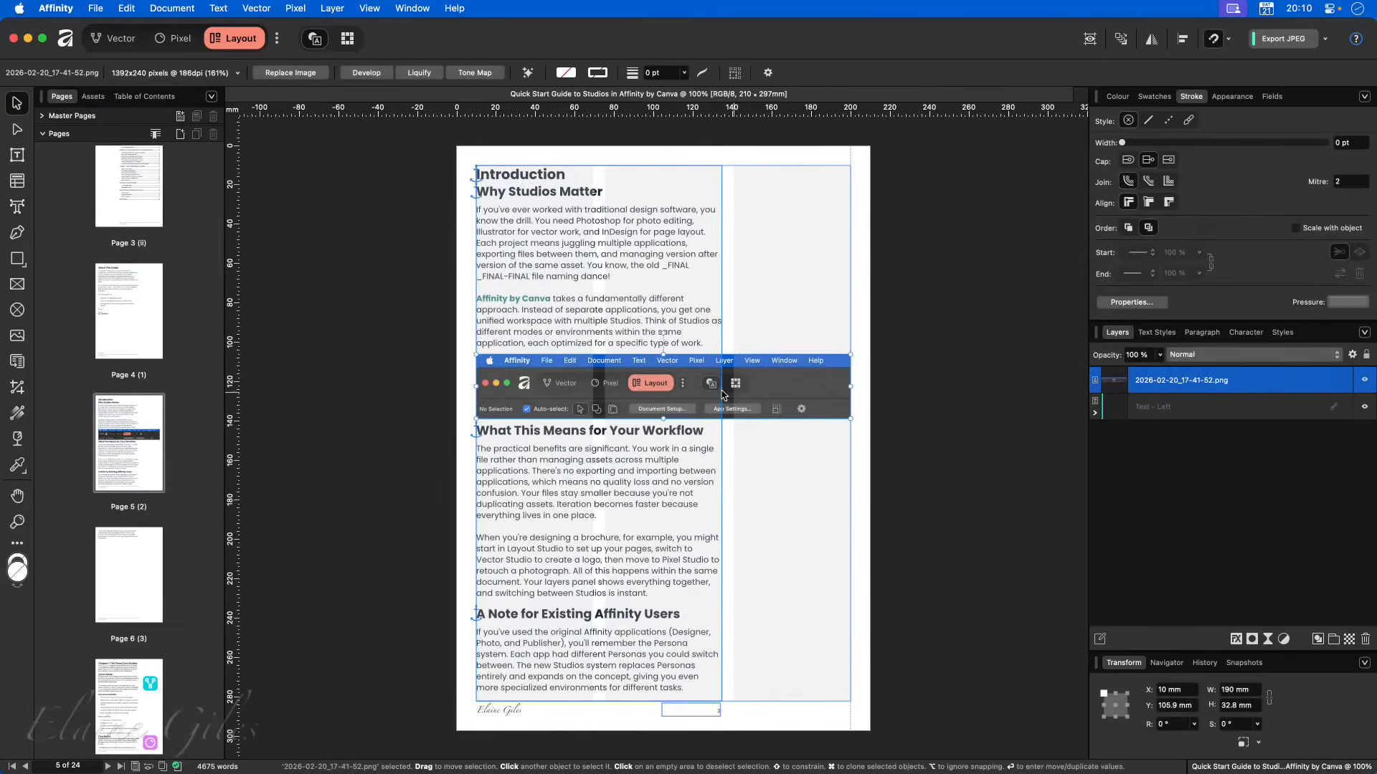
pyautogui.scroll(5, 723, 385)
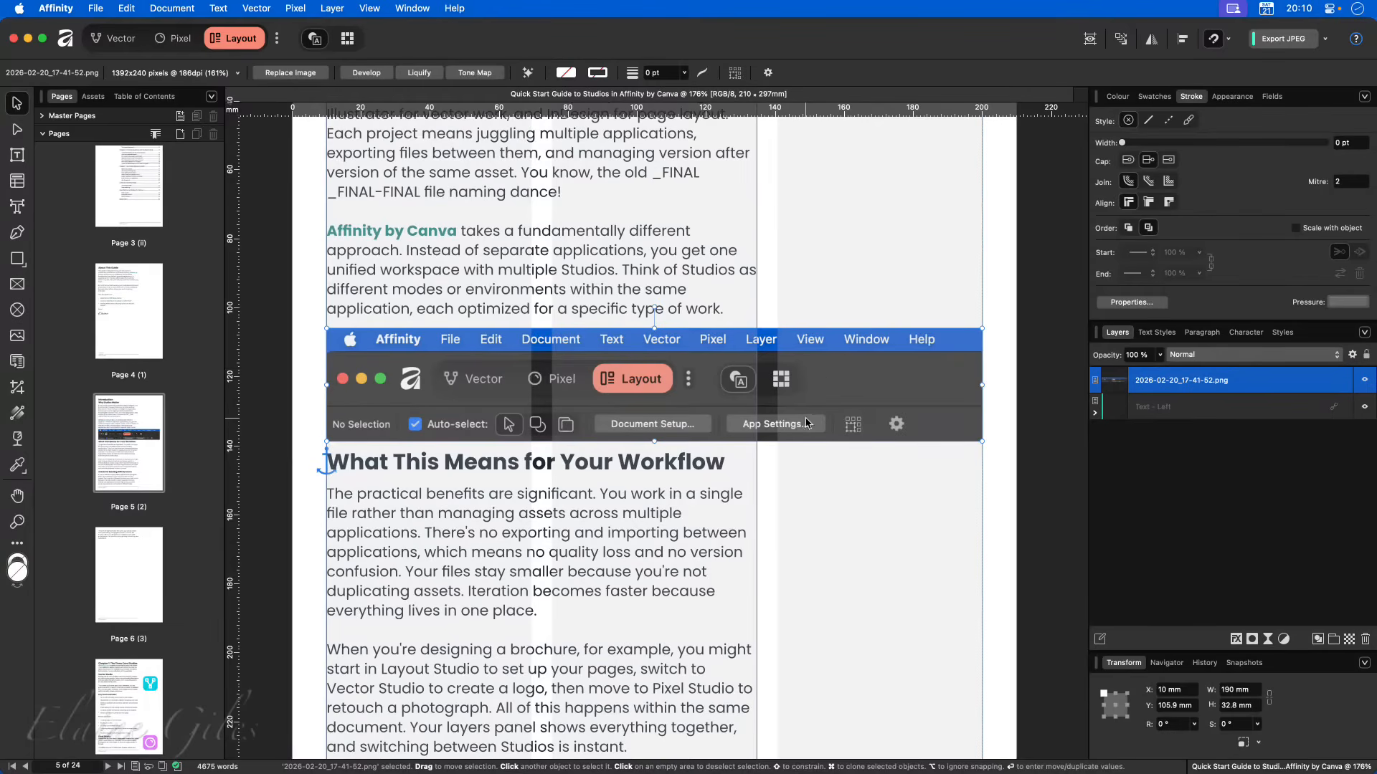
pyautogui.click(337, 6)
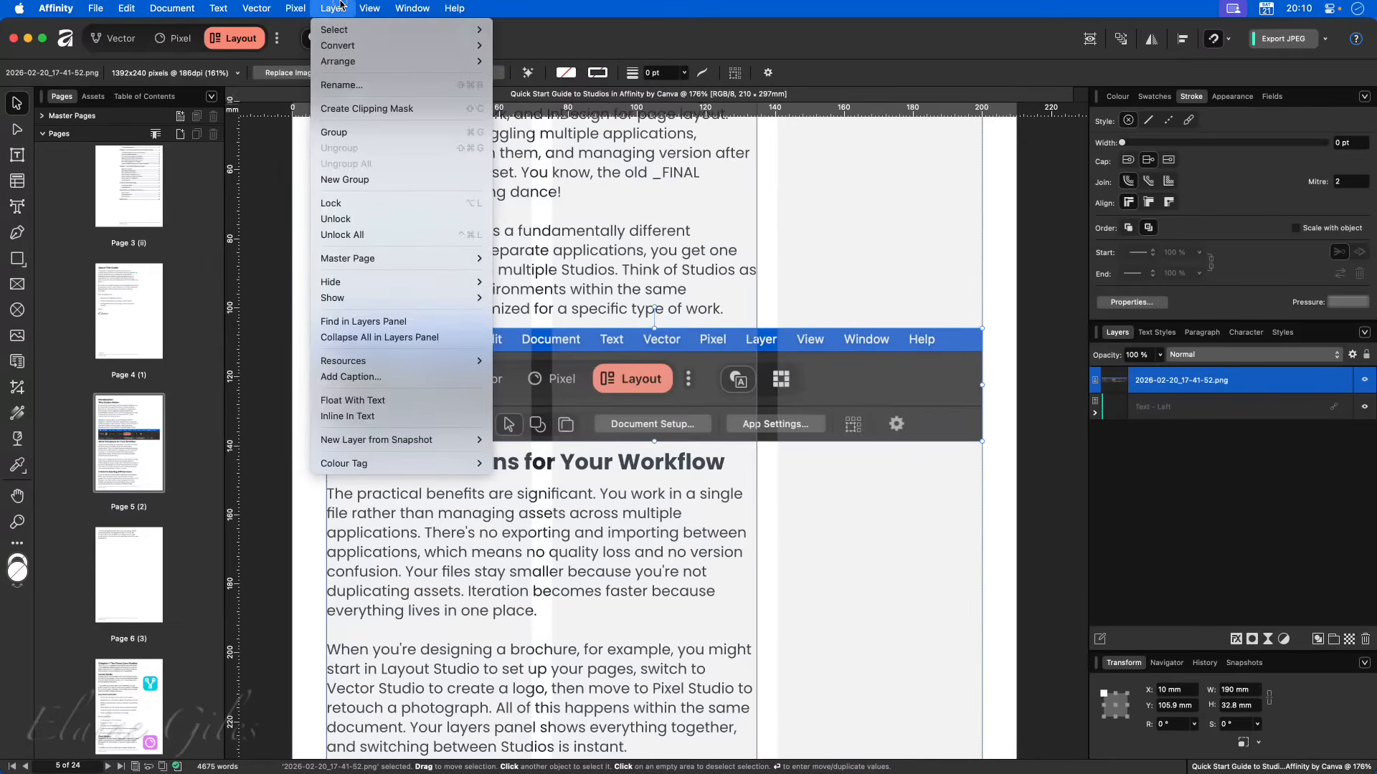
pyautogui.click(382, 377)
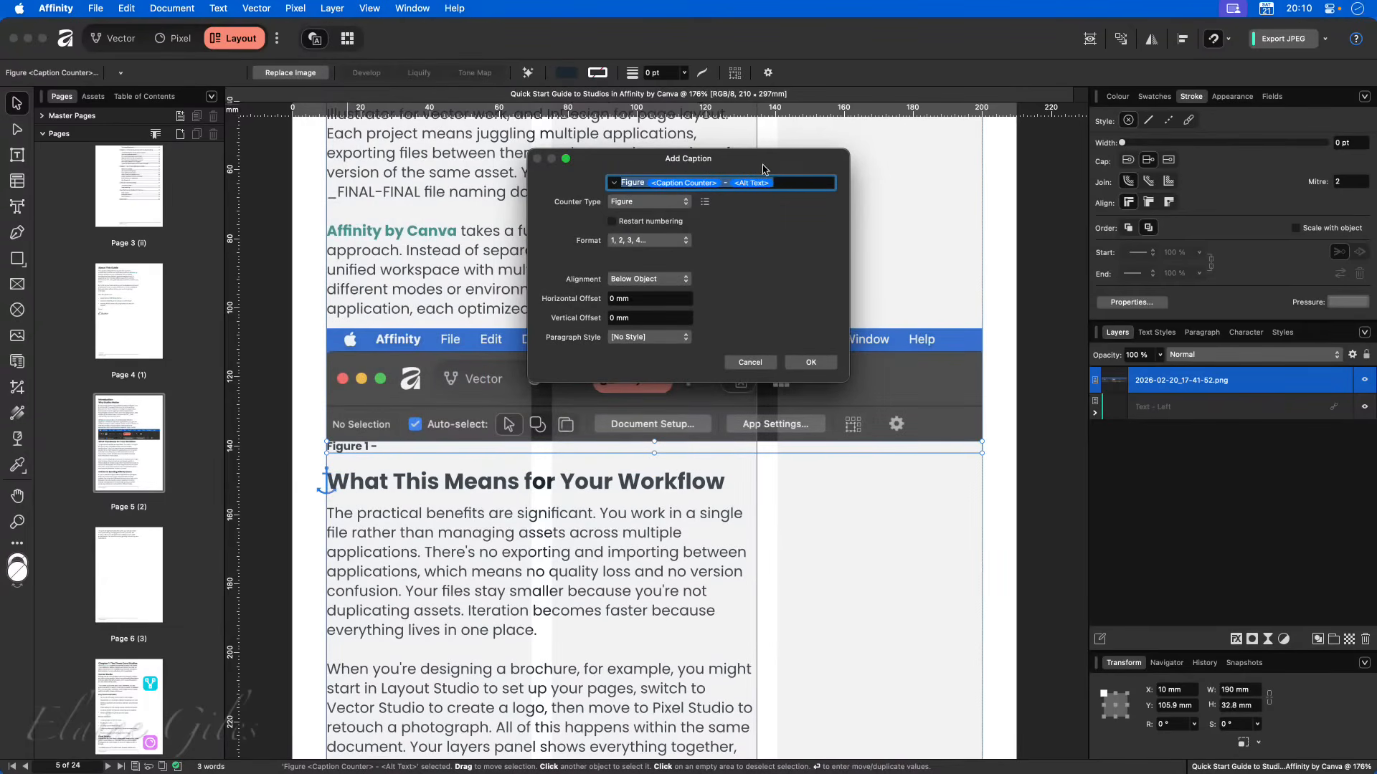
pyautogui.moveTo(766, 158); pyautogui.dragTo(906, 262)
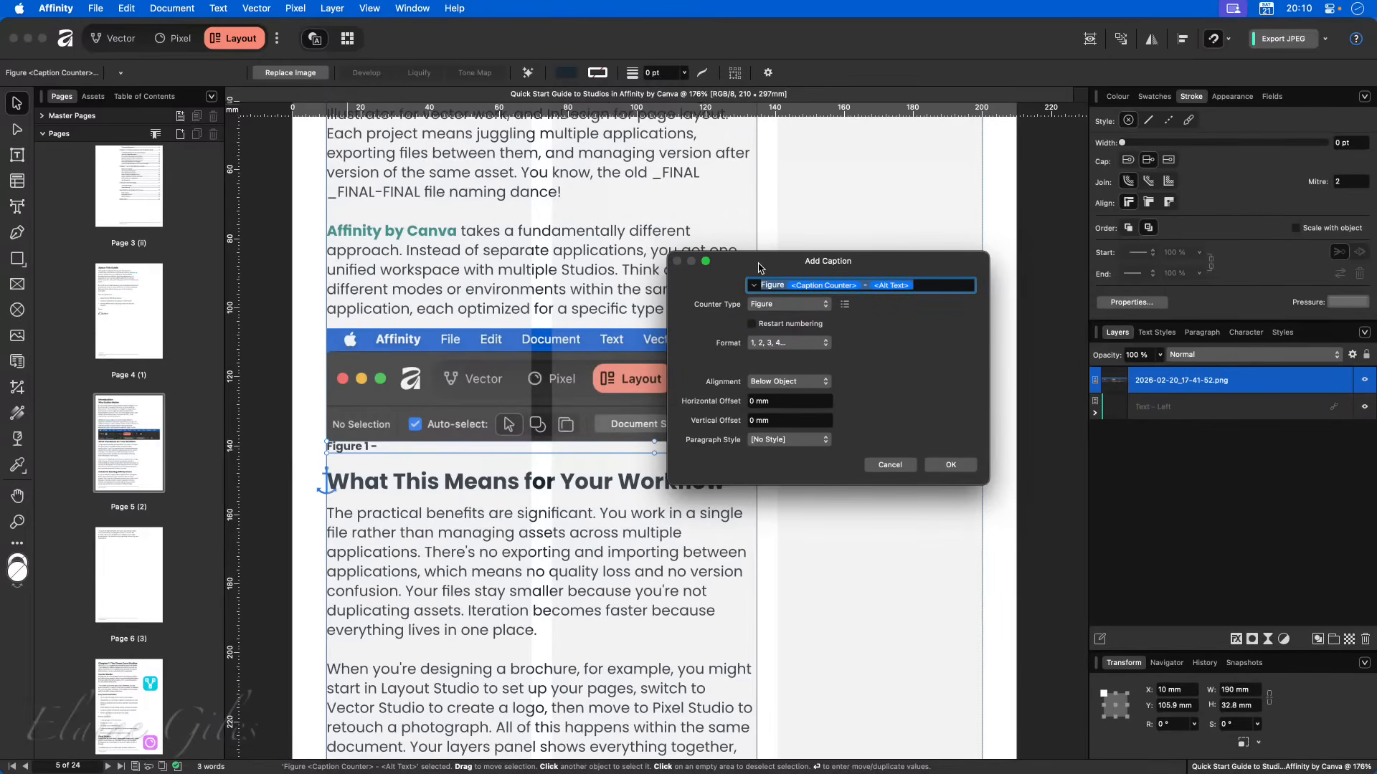
pyautogui.moveTo(761, 267); pyautogui.dragTo(825, 271)
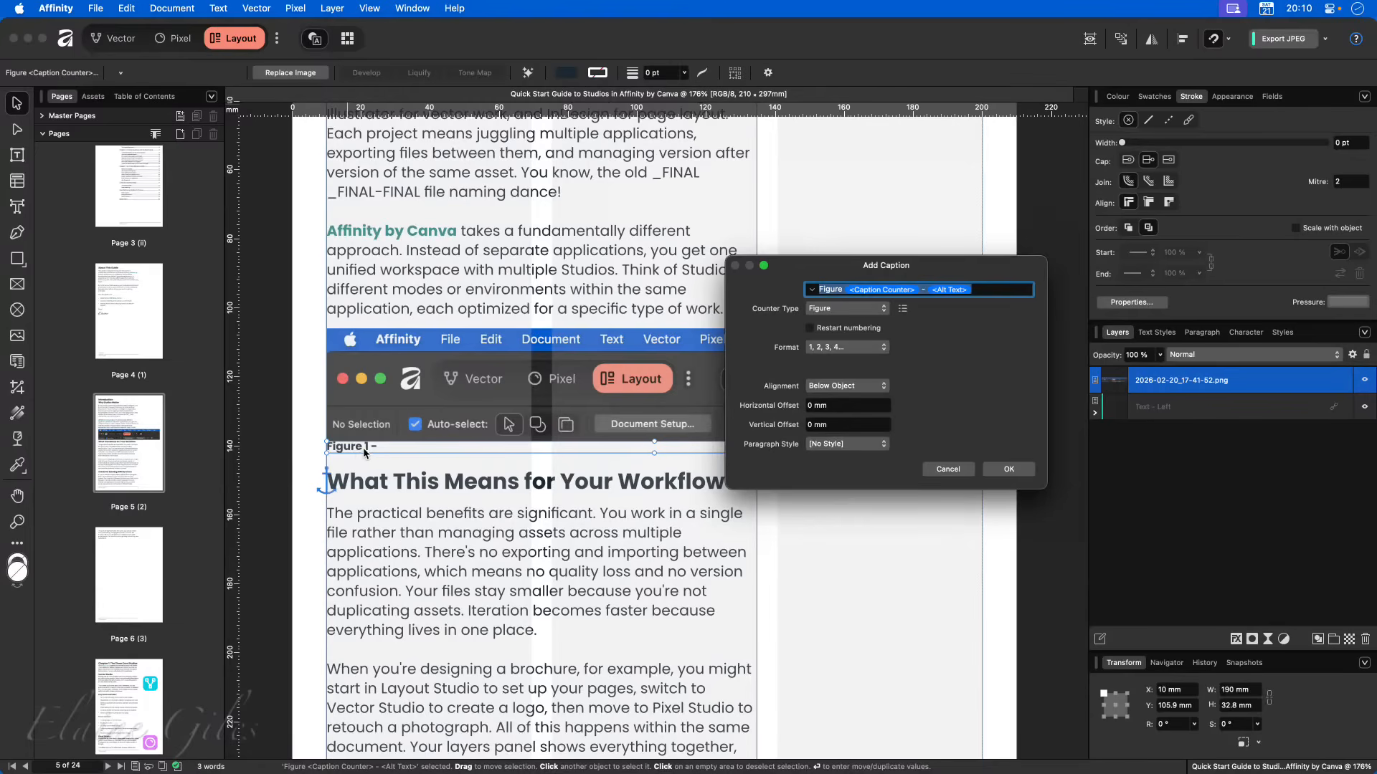
pyautogui.click(948, 470)
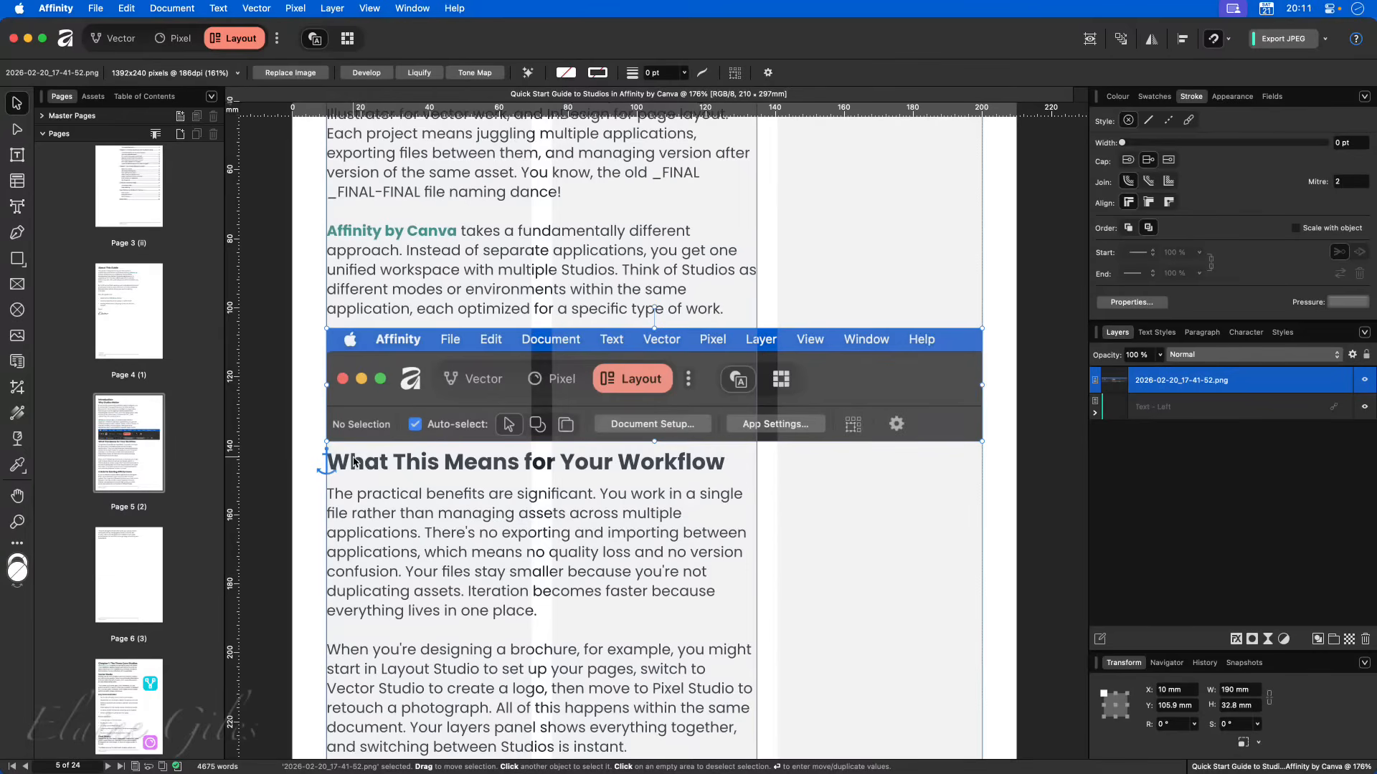
# - Start a caption for the interface screenshot, replacing its Alt Text field with "The Studios in the Interface", and enlarge the caption dialog
pyautogui.click(335, 6)
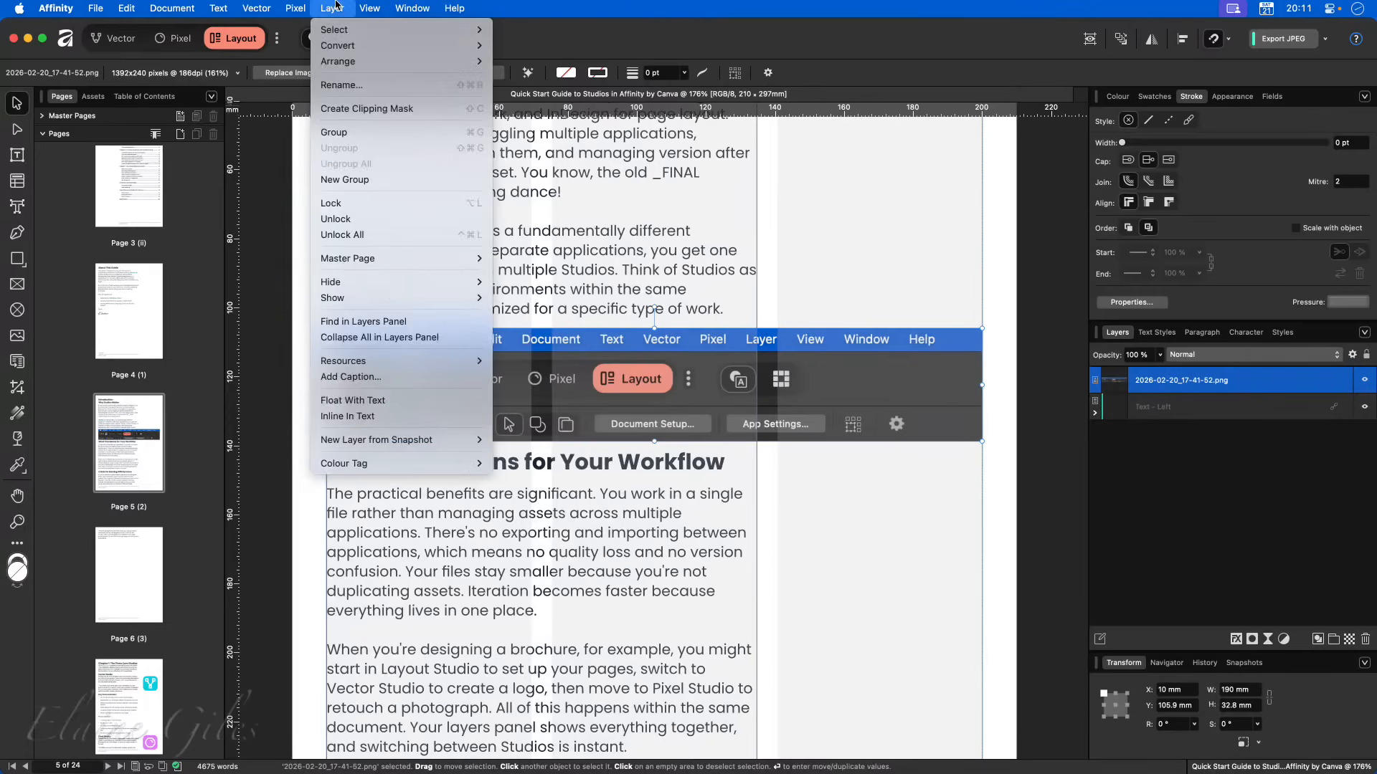
pyautogui.click(359, 377)
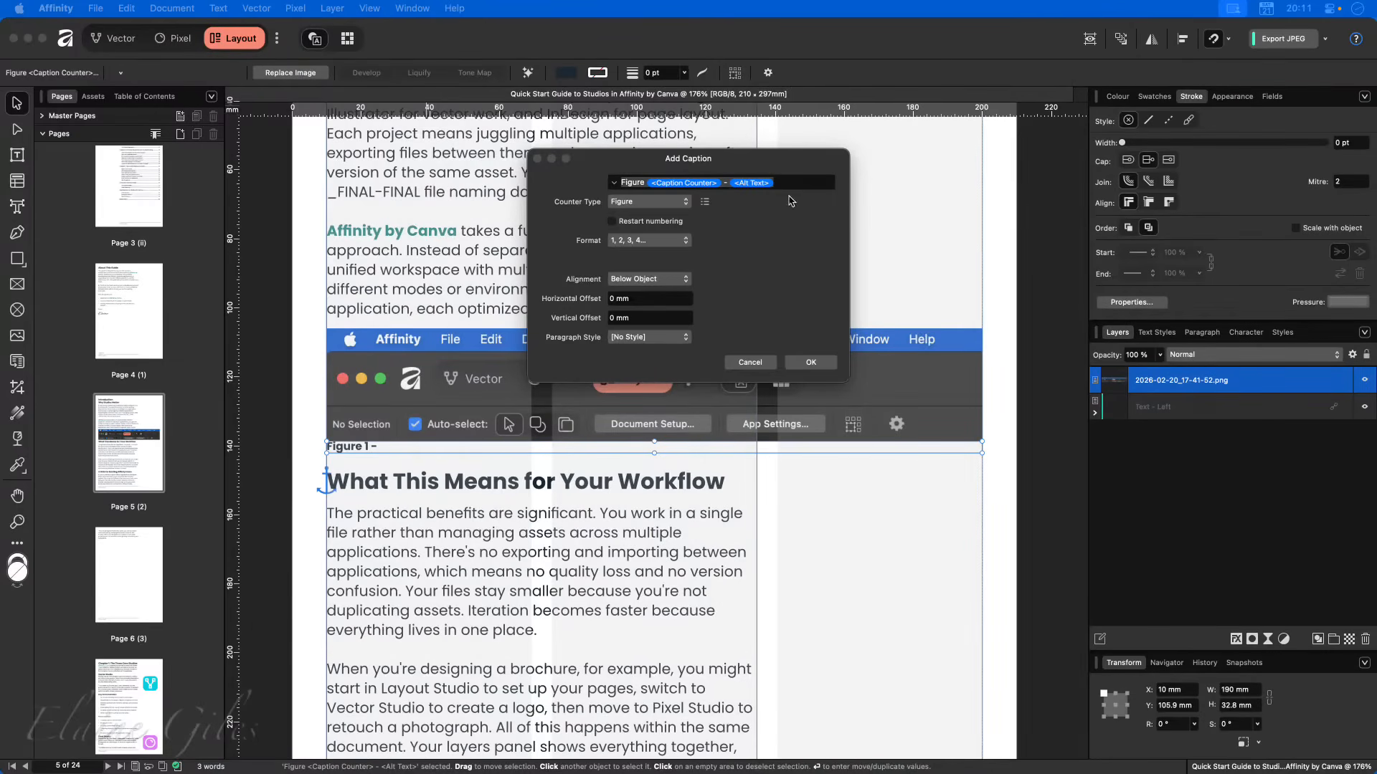
pyautogui.click(779, 160)
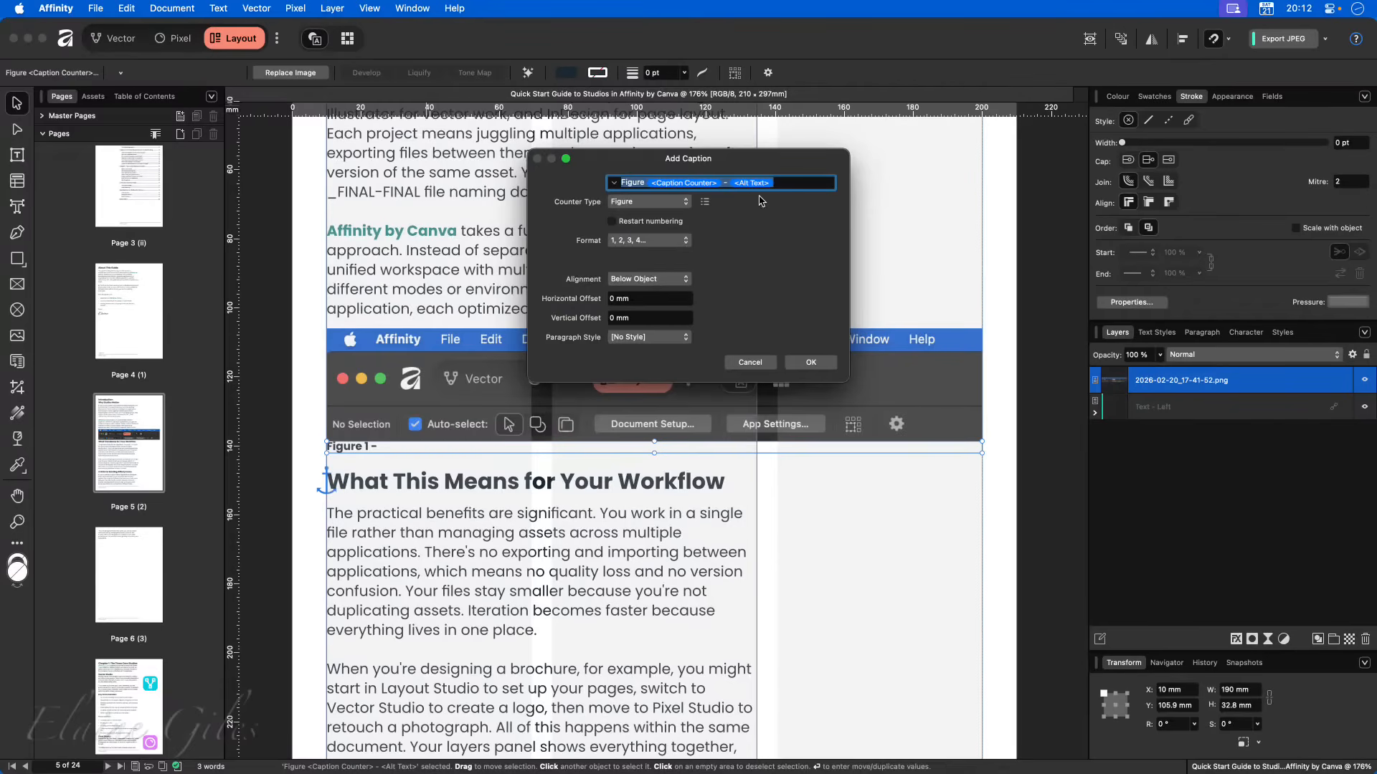
pyautogui.moveTo(776, 159); pyautogui.dragTo(874, 151)
pyautogui.click(882, 175)
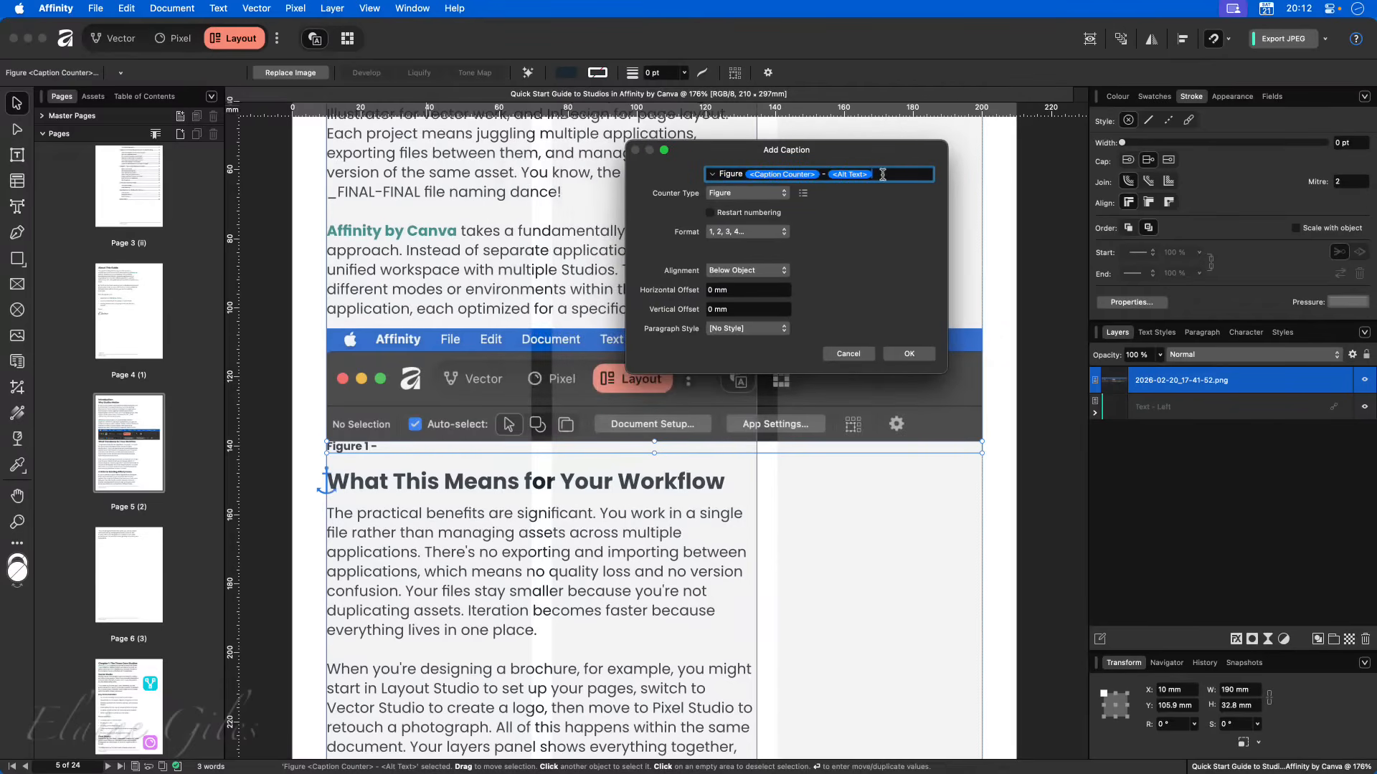
pyautogui.press('BackSpace')
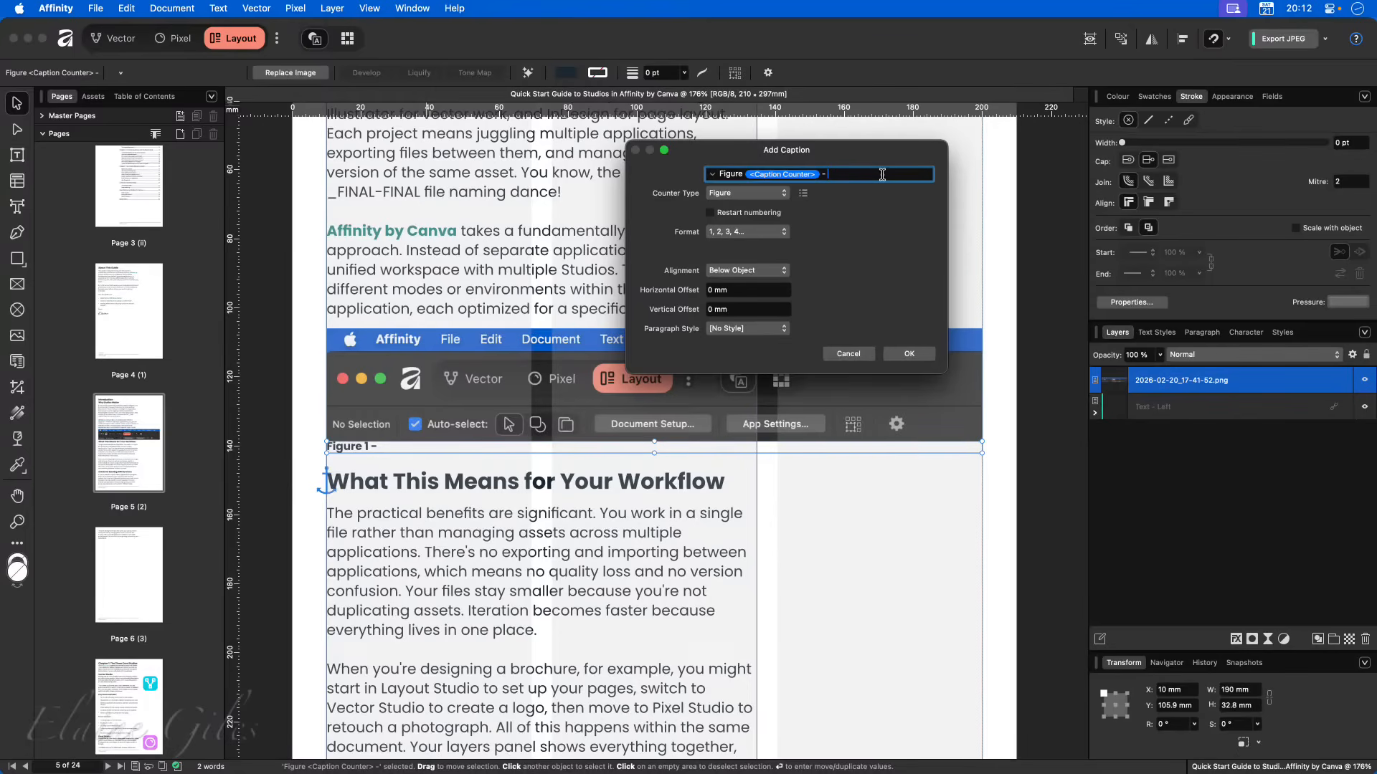
pyautogui.write('The Studio')
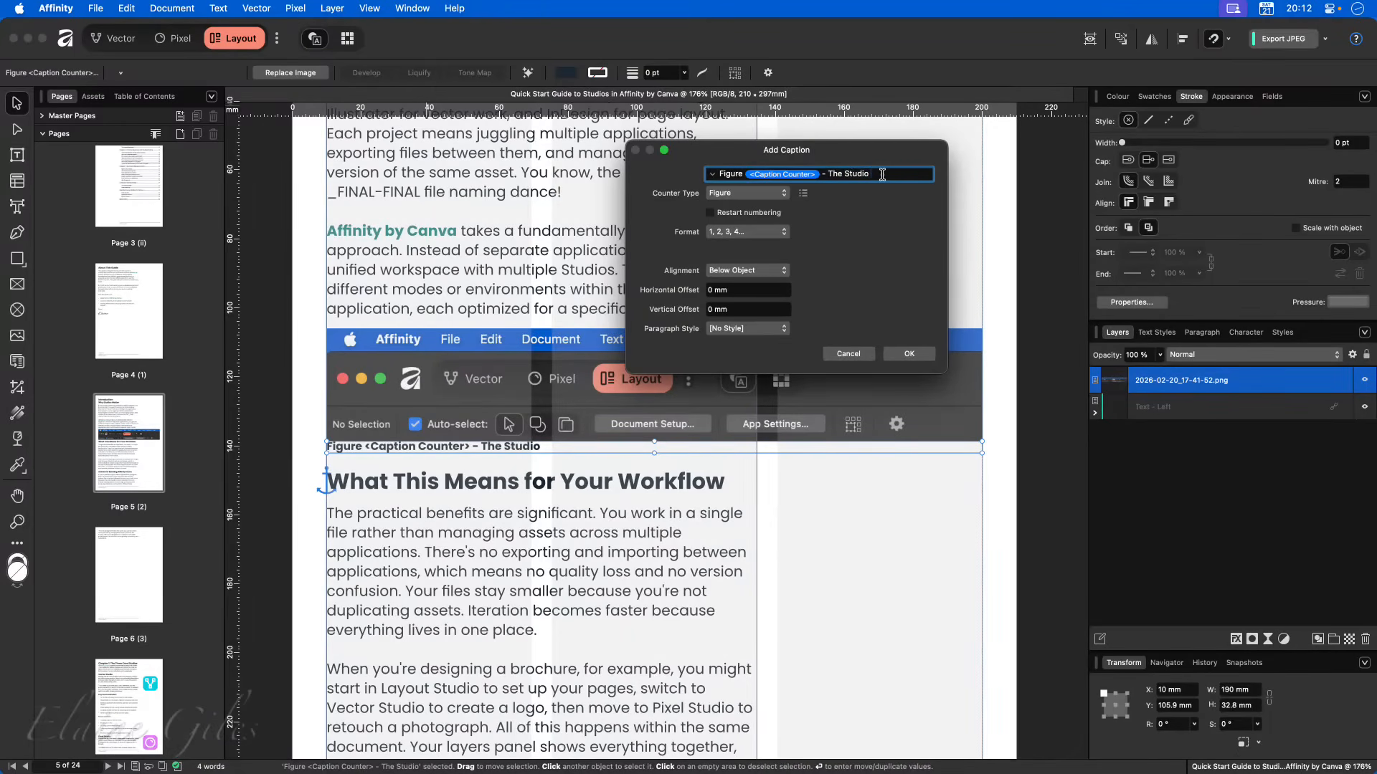
pyautogui.write(' s in the l')
pyautogui.write('nterface')
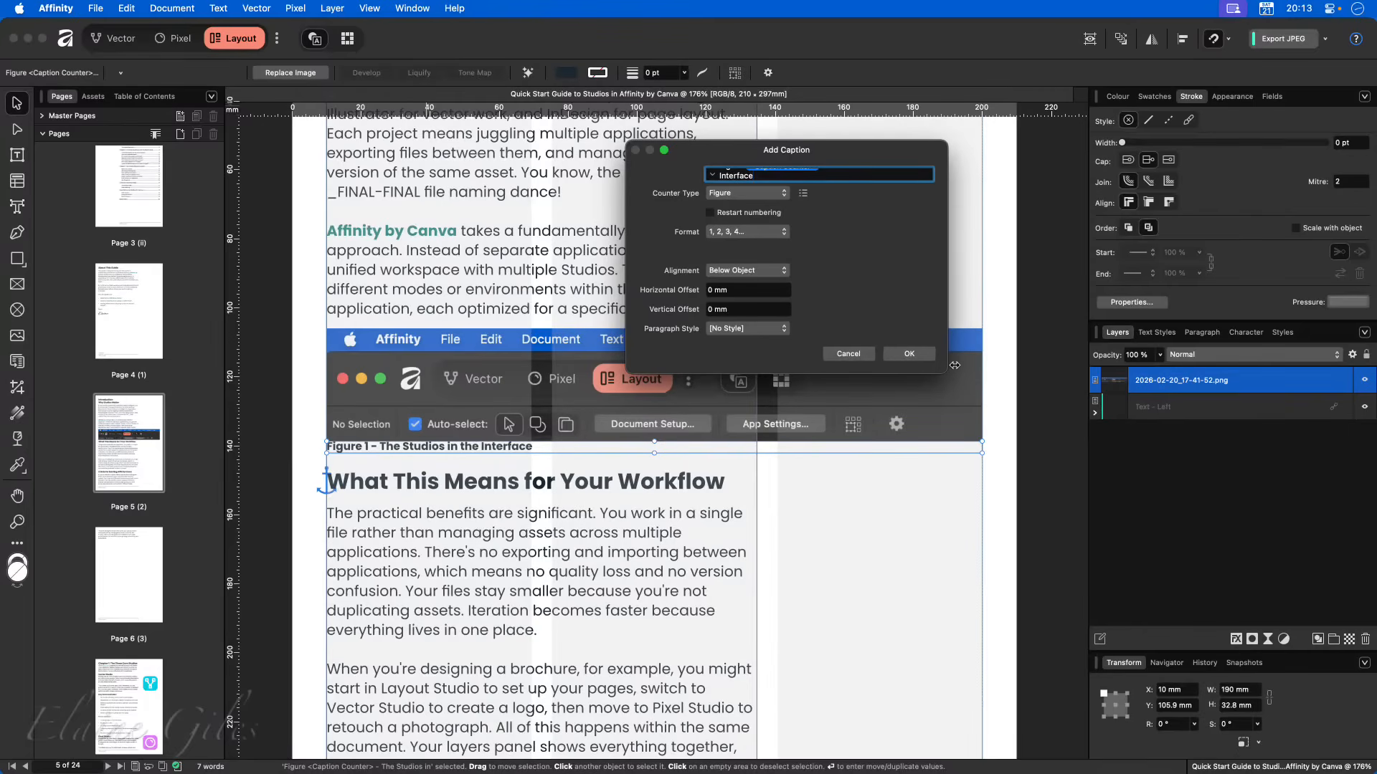
pyautogui.moveTo(947, 371); pyautogui.dragTo(1003, 408)
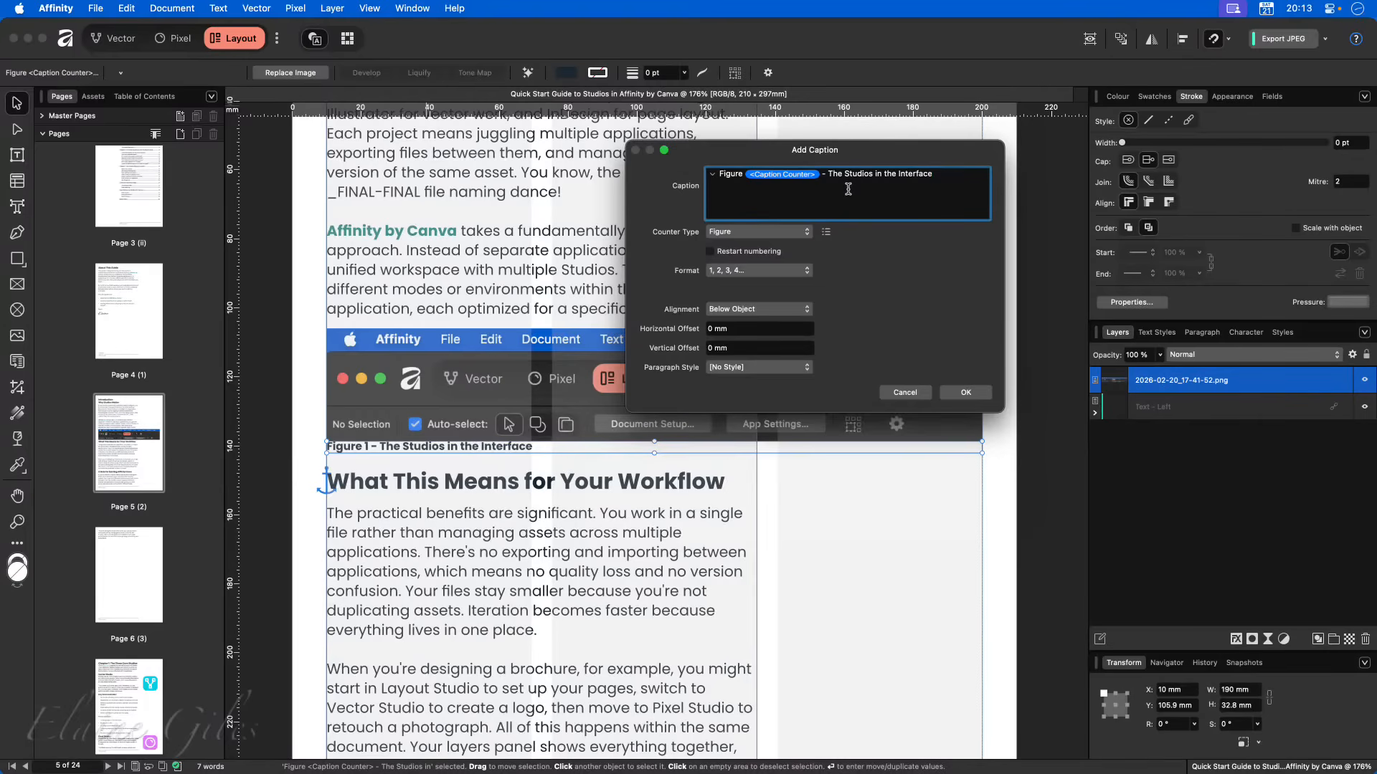
# - Select the caption's descriptive wording and examine the special characters, metadata, fields and data merge entries that can be inserted
pyautogui.moveTo(938, 175); pyautogui.dragTo(829, 174)
pyautogui.click(713, 176)
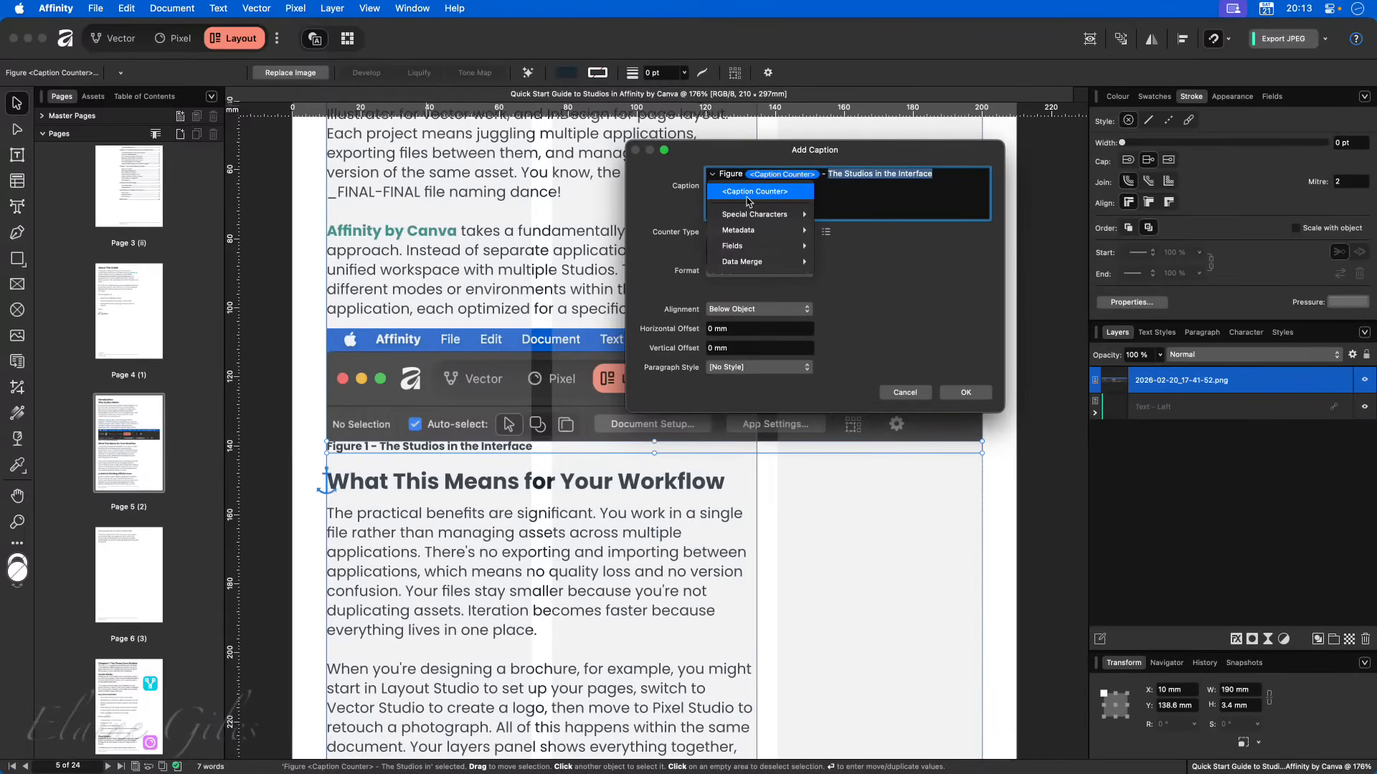
pyautogui.moveTo(783, 219)
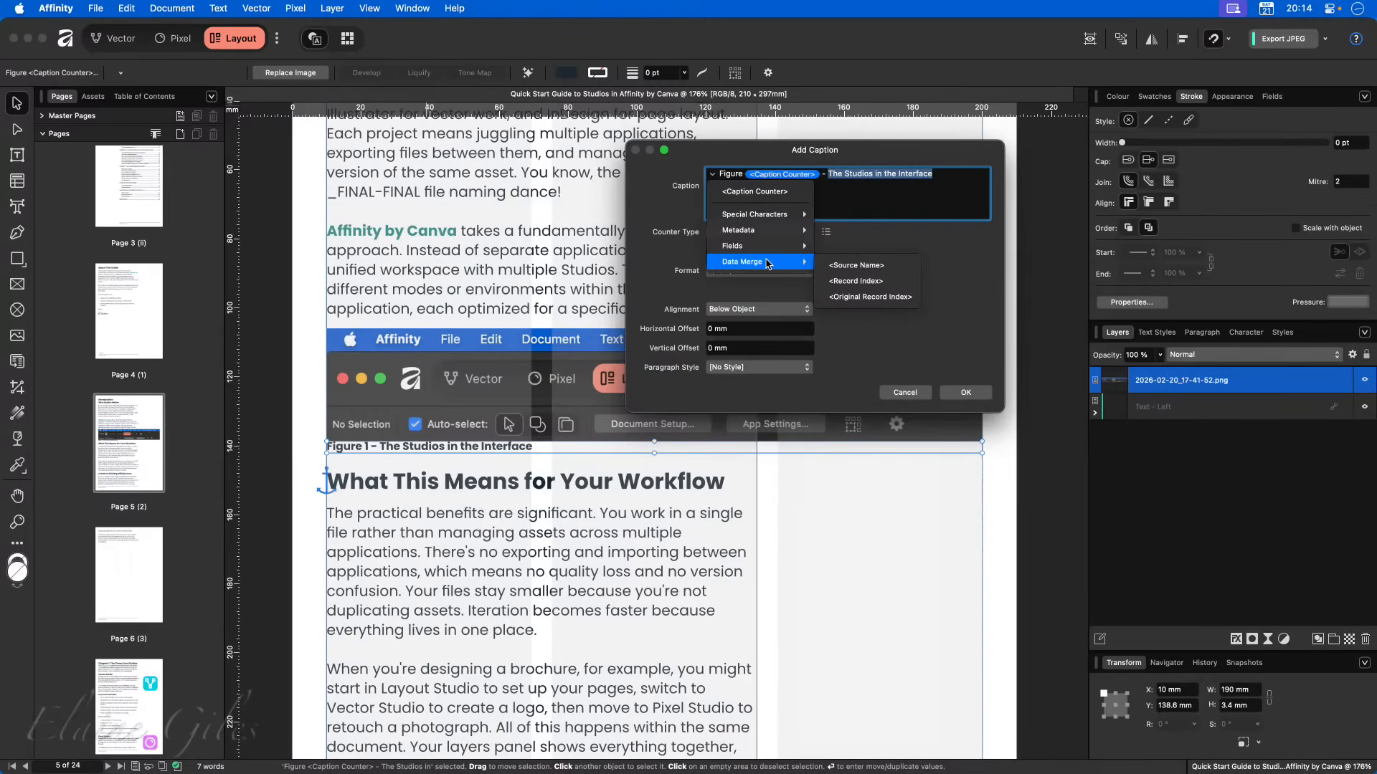
pyautogui.click(982, 256)
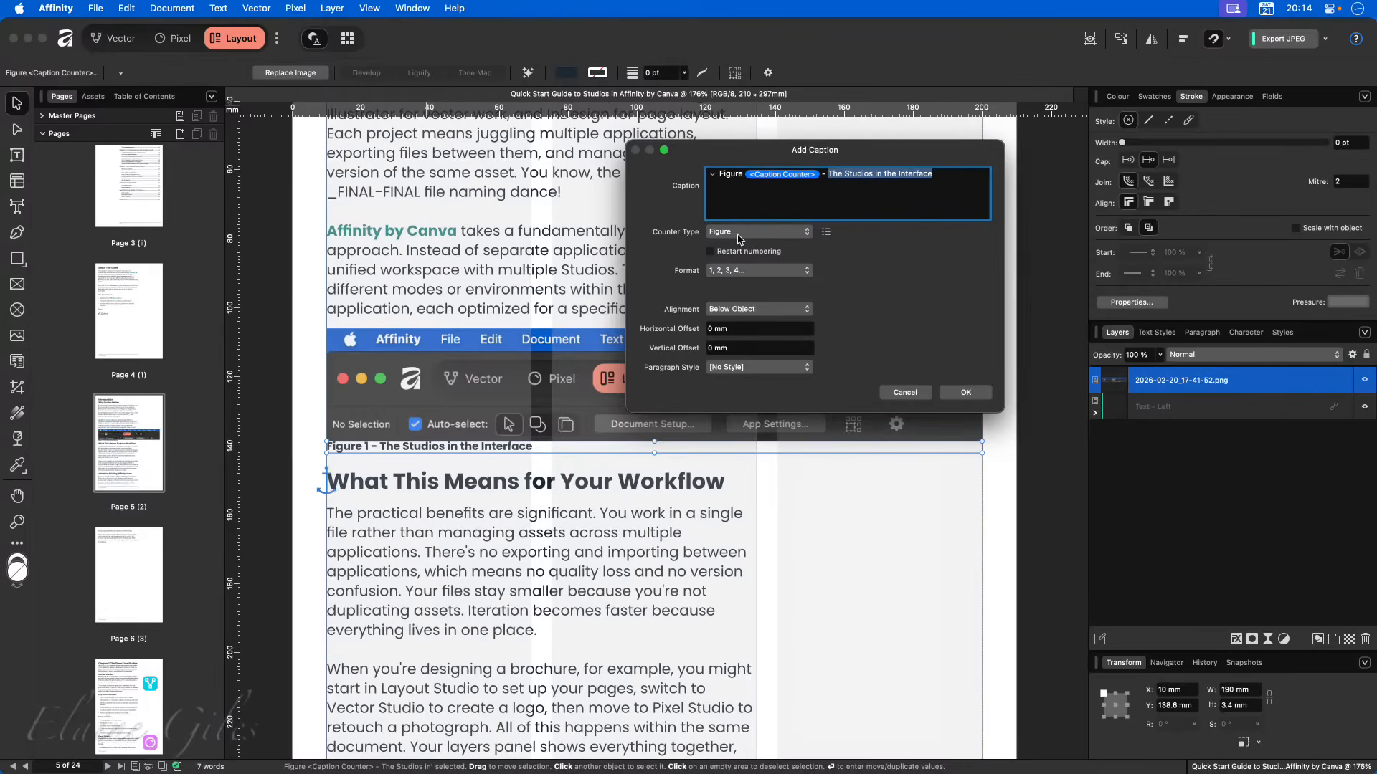
# - Examine the available caption counter types, the option for creating a new type, and the numbering formats
pyautogui.click(789, 233)
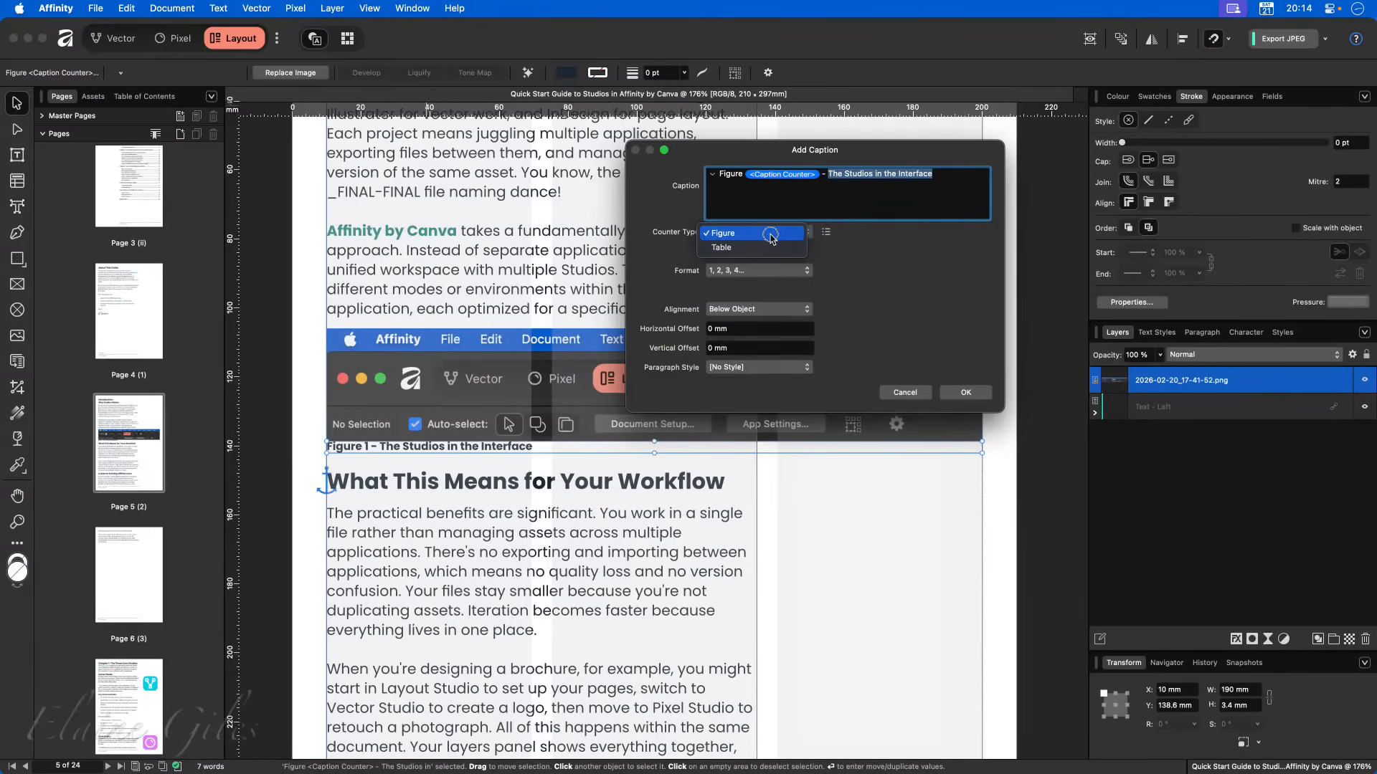
pyautogui.click(770, 236)
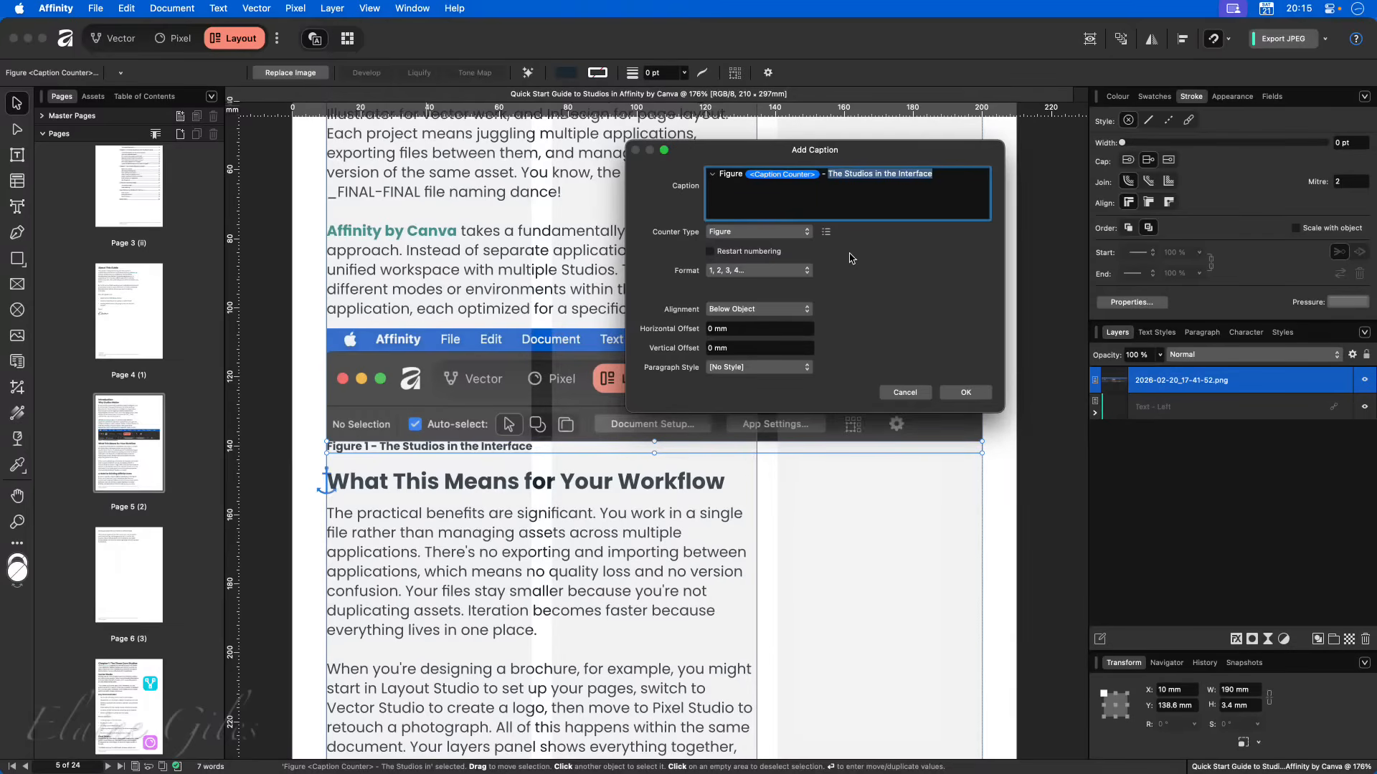
pyautogui.click(804, 235)
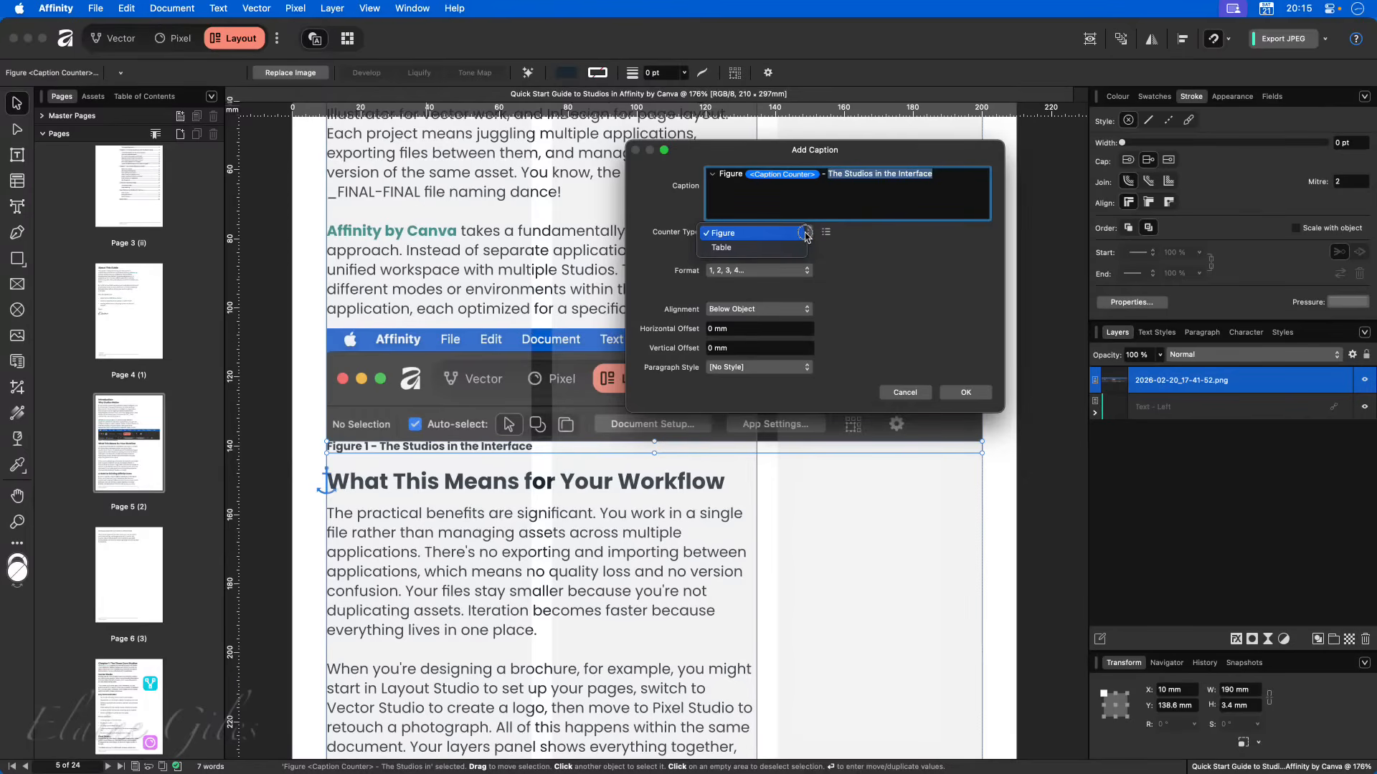
pyautogui.click(804, 235)
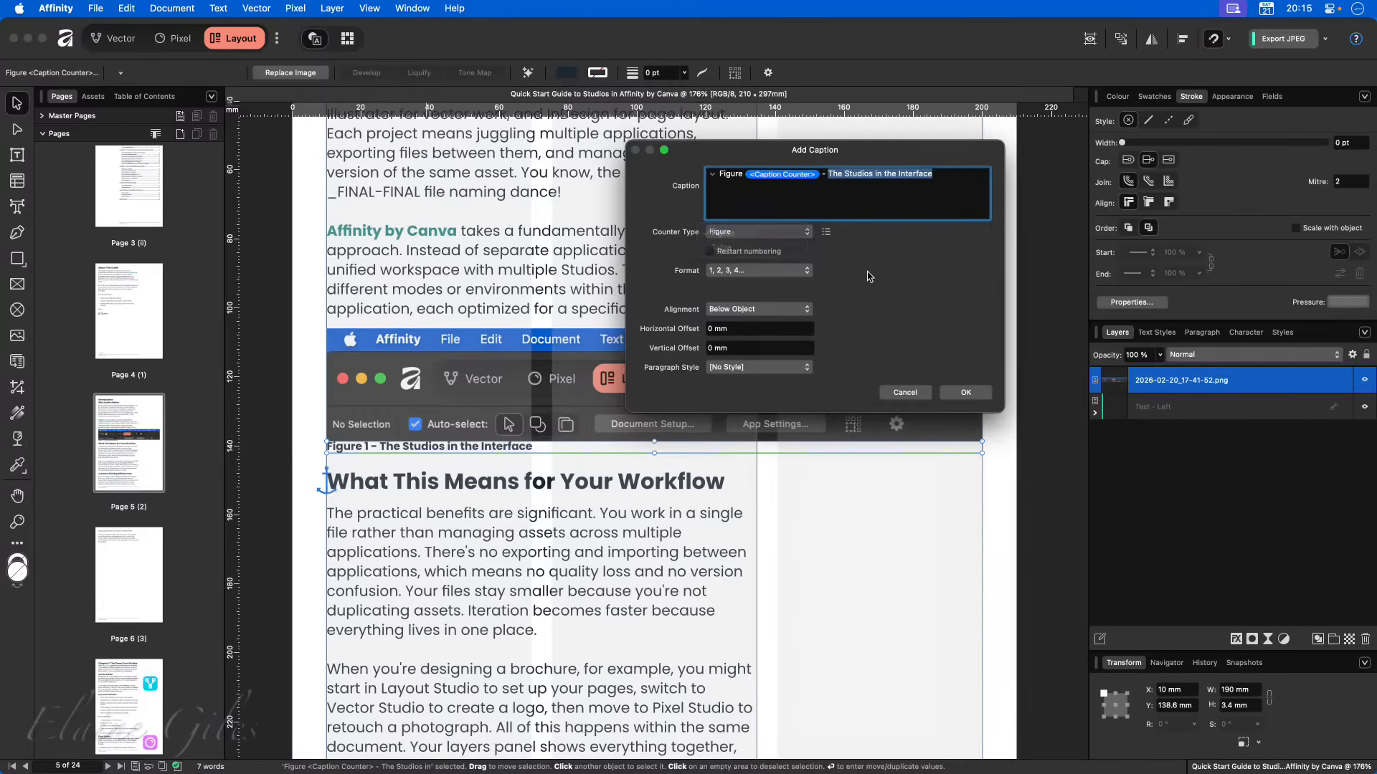
pyautogui.click(826, 233)
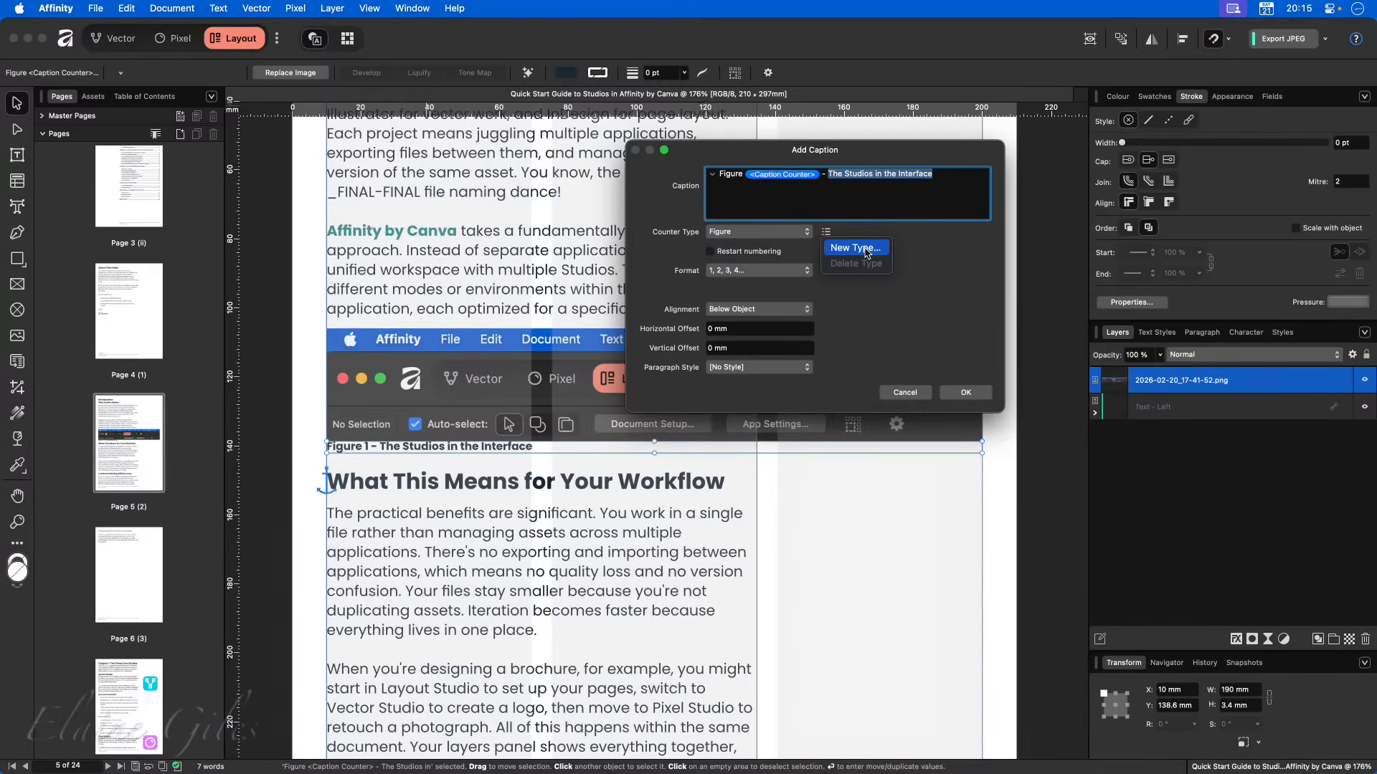
pyautogui.click(920, 272)
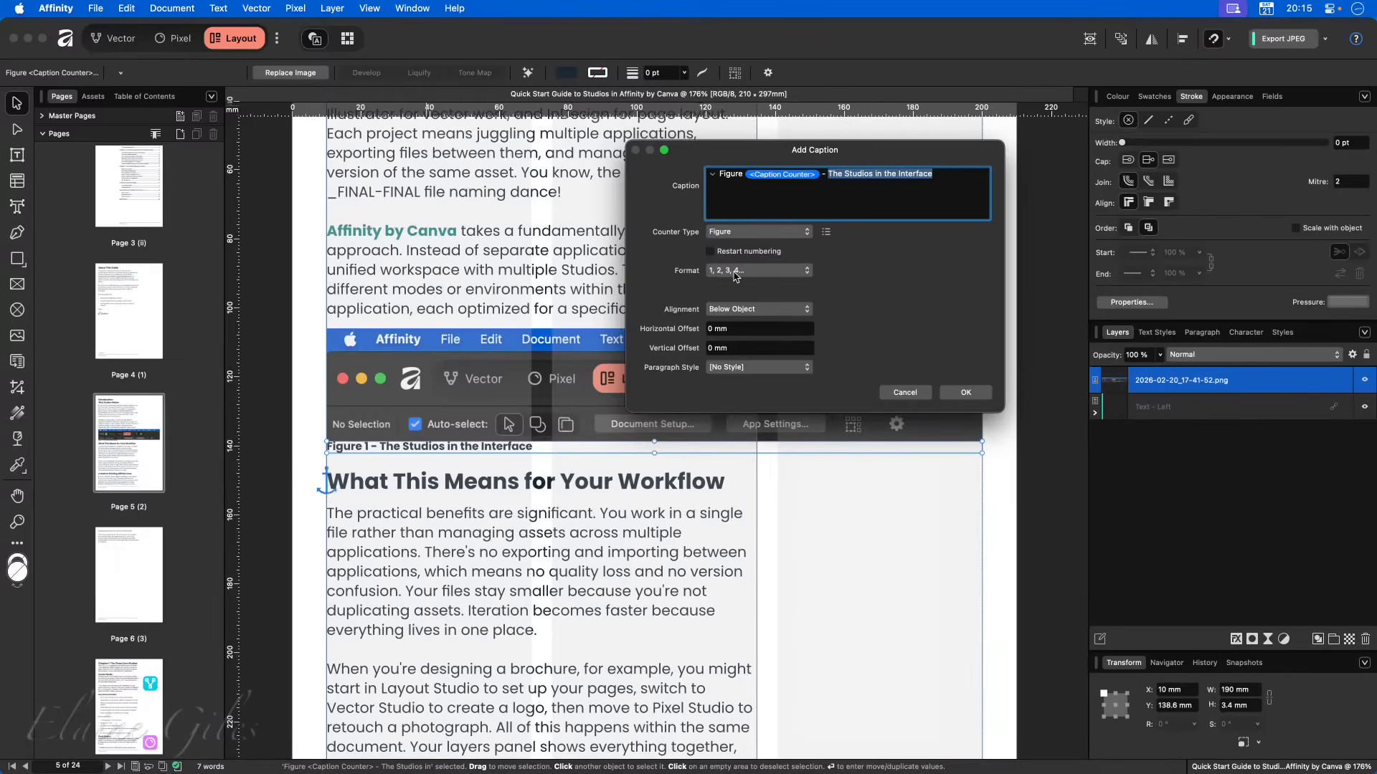
pyautogui.click(809, 276)
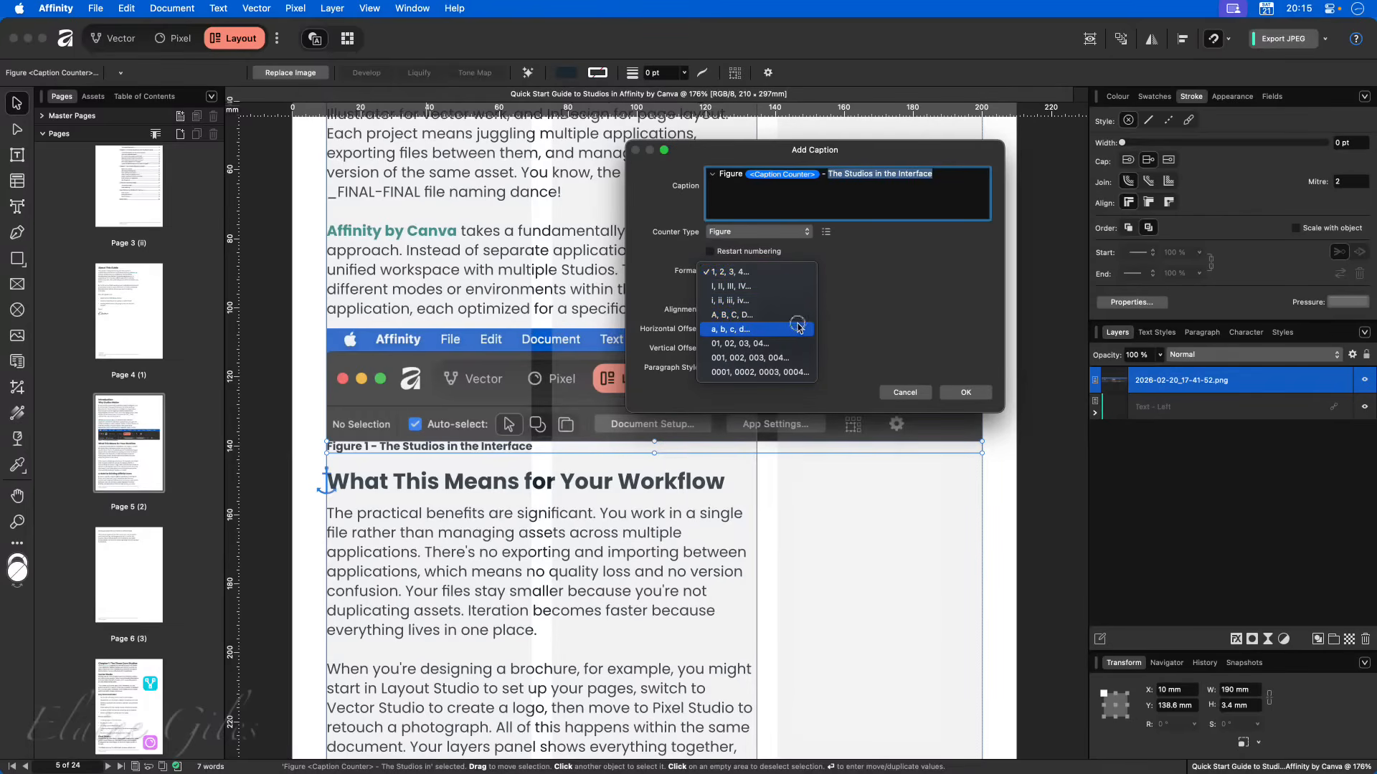
pyautogui.click(803, 271)
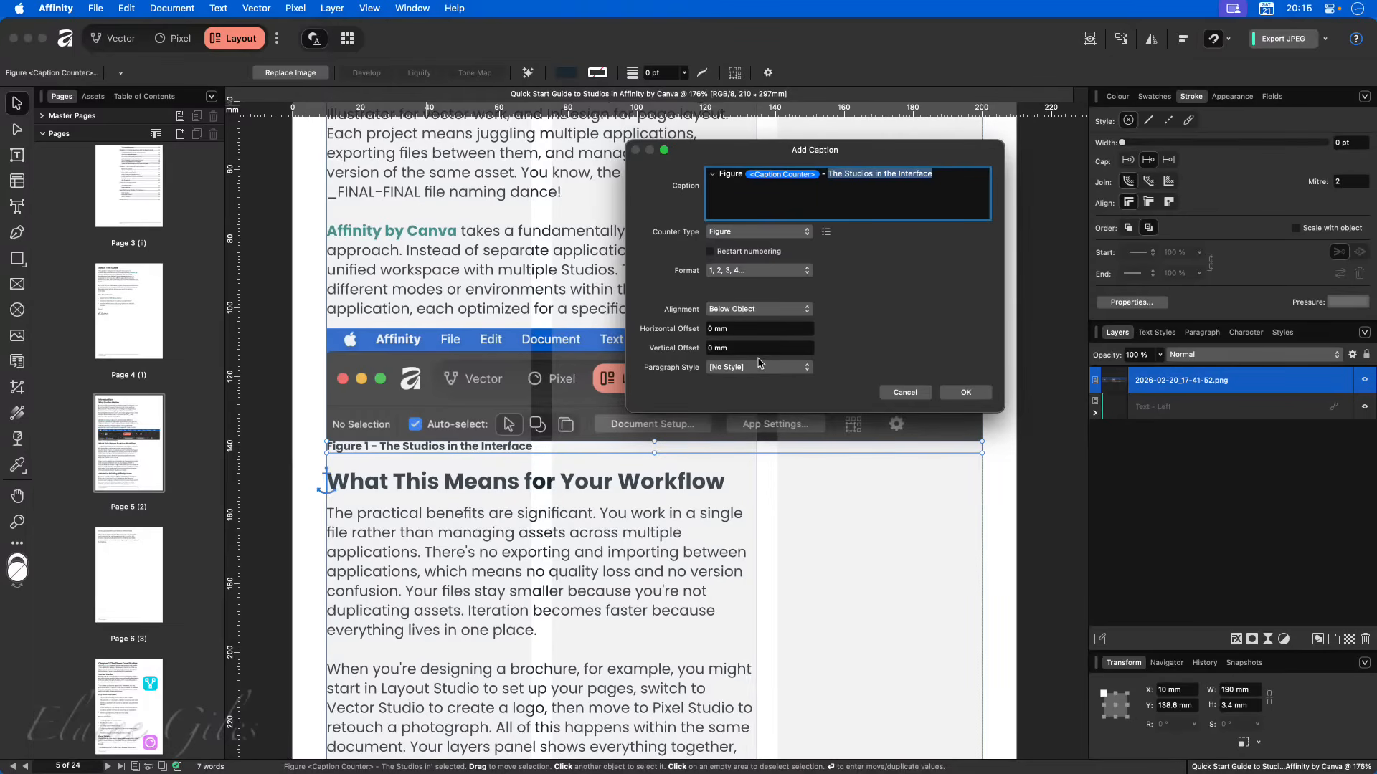
# - Try the caption alignments Above Object and Left of Object, and set the alignment to Right of Object
pyautogui.click(772, 312)
pyautogui.click(774, 299)
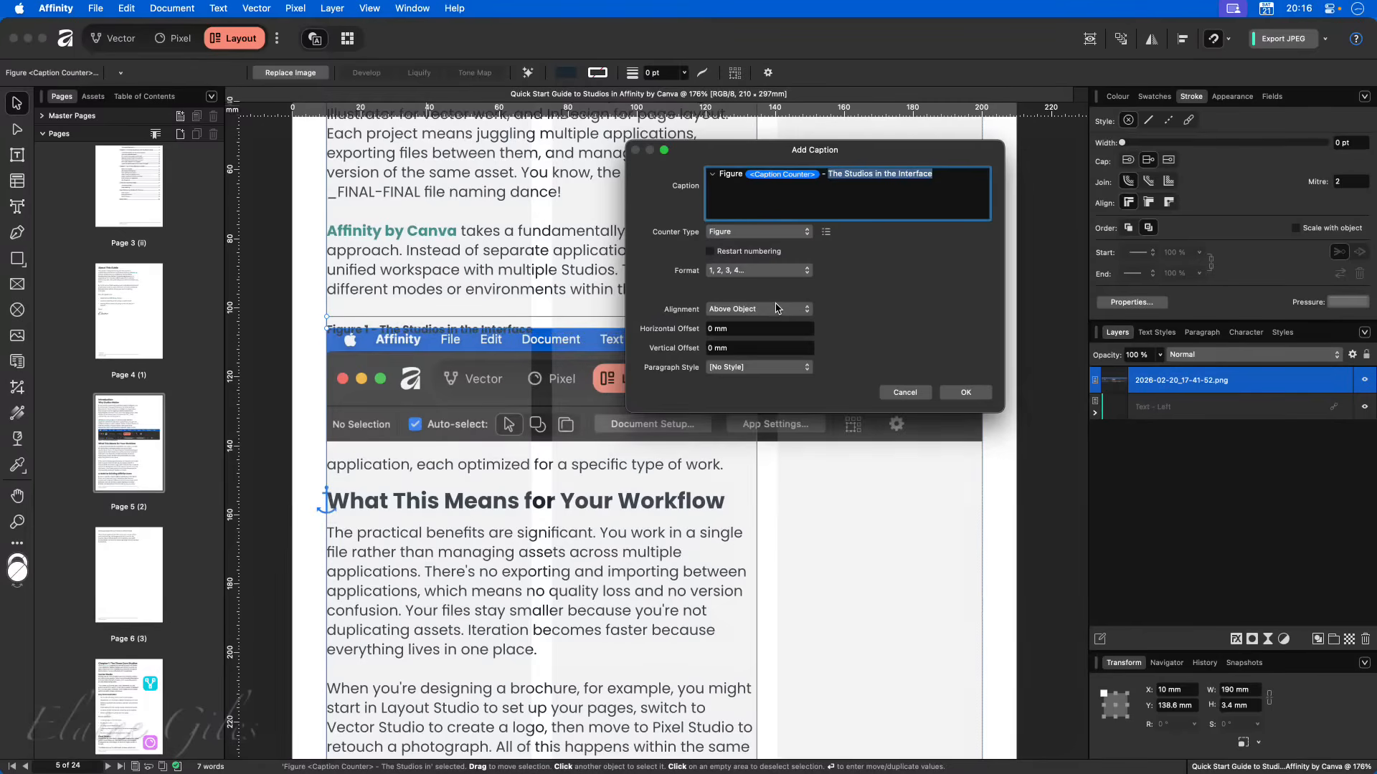
pyautogui.click(777, 308)
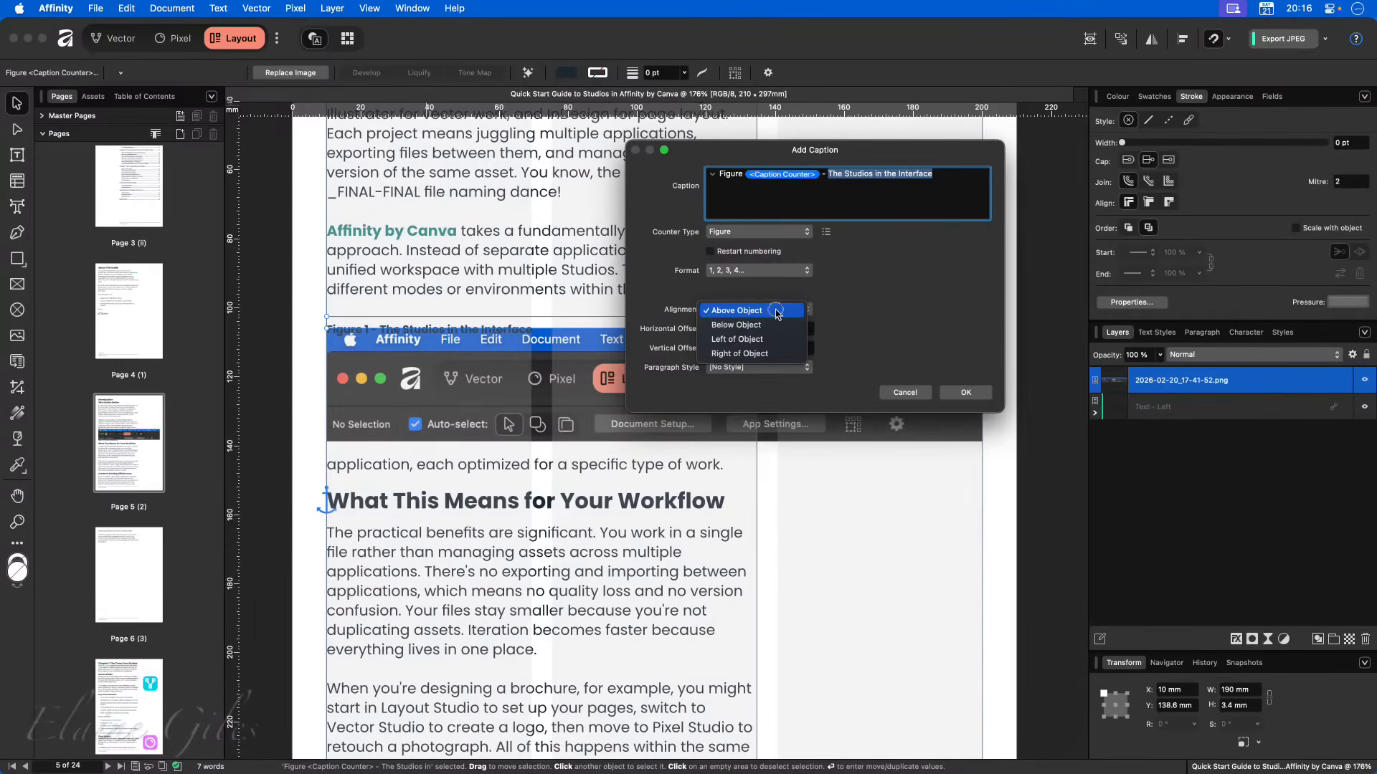
pyautogui.click(770, 340)
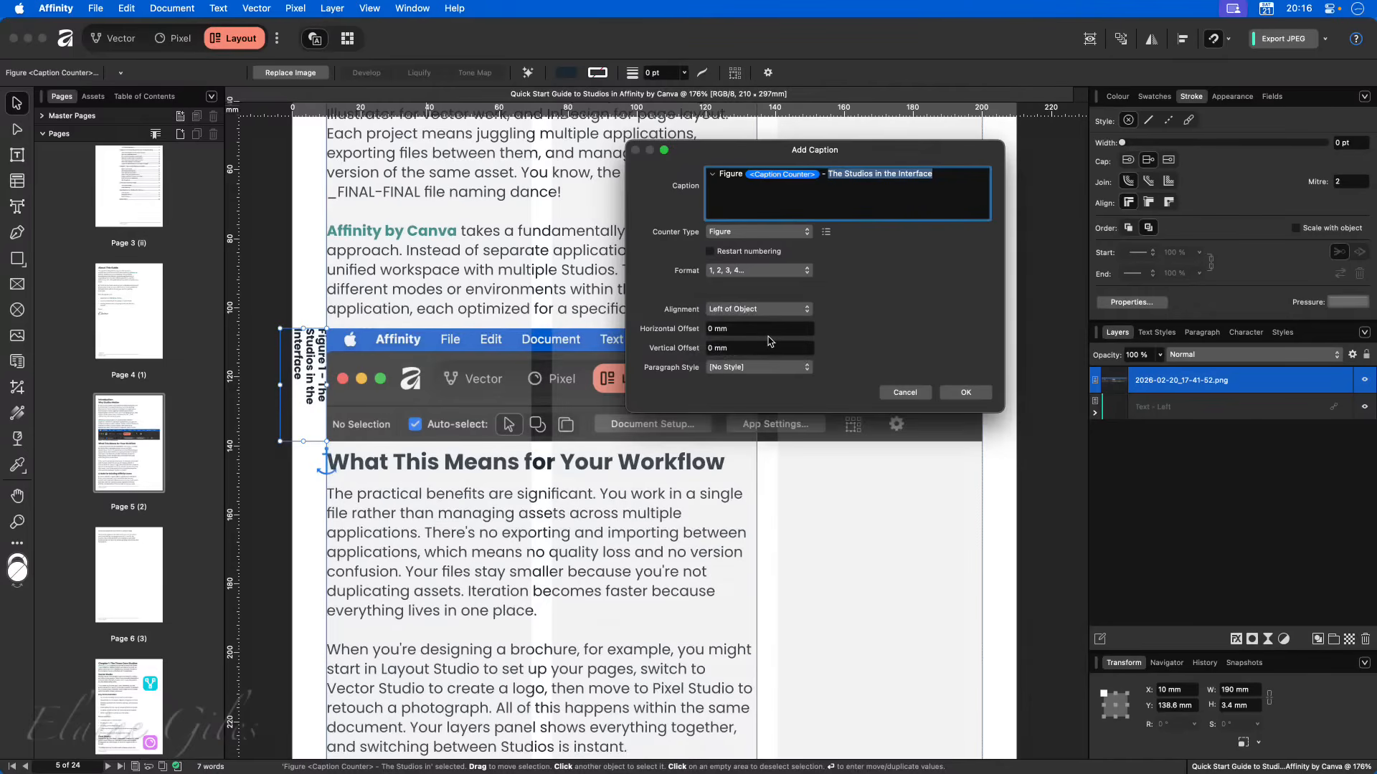
pyautogui.click(778, 314)
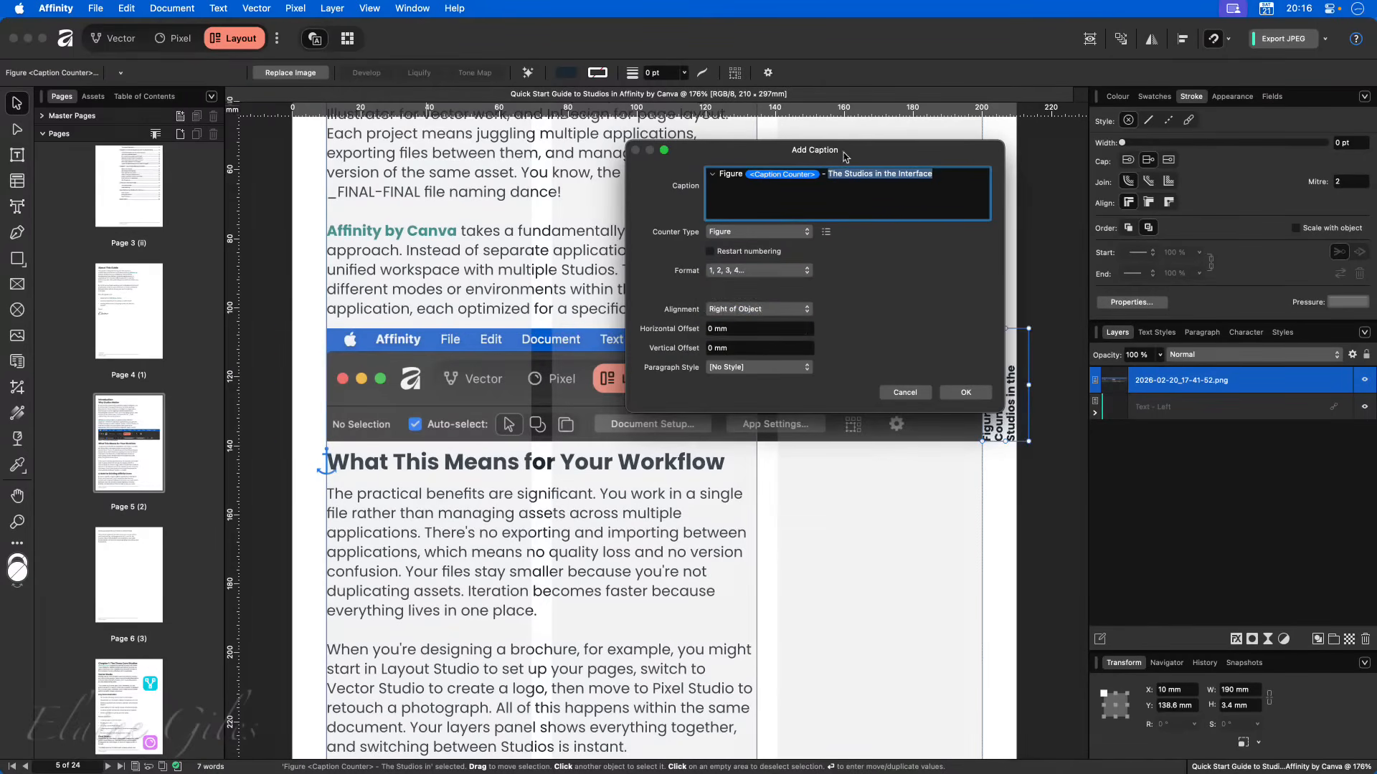
# - Move the caption dialog clear of the screenshot and set the caption's alignment to Below Object
pyautogui.moveTo(876, 157); pyautogui.dragTo(841, 99)
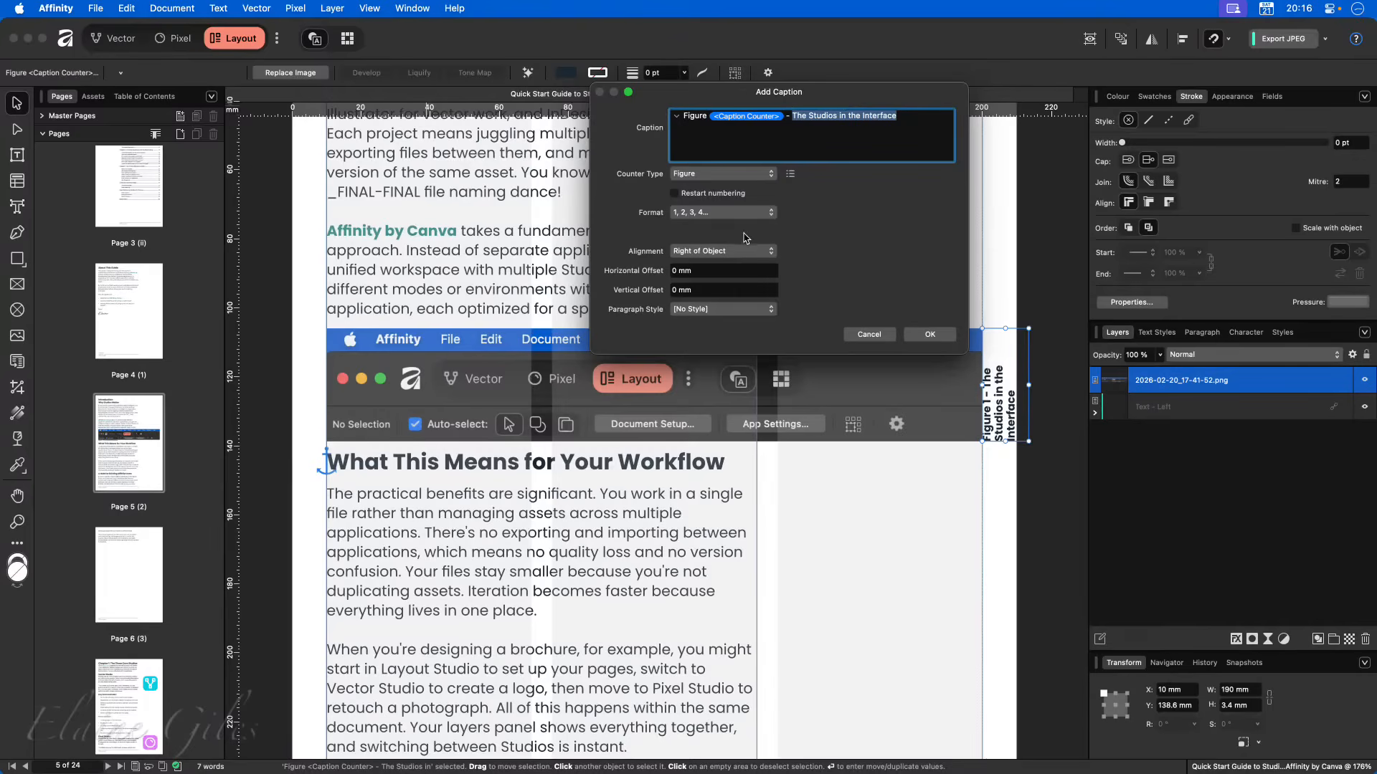
pyautogui.click(749, 255)
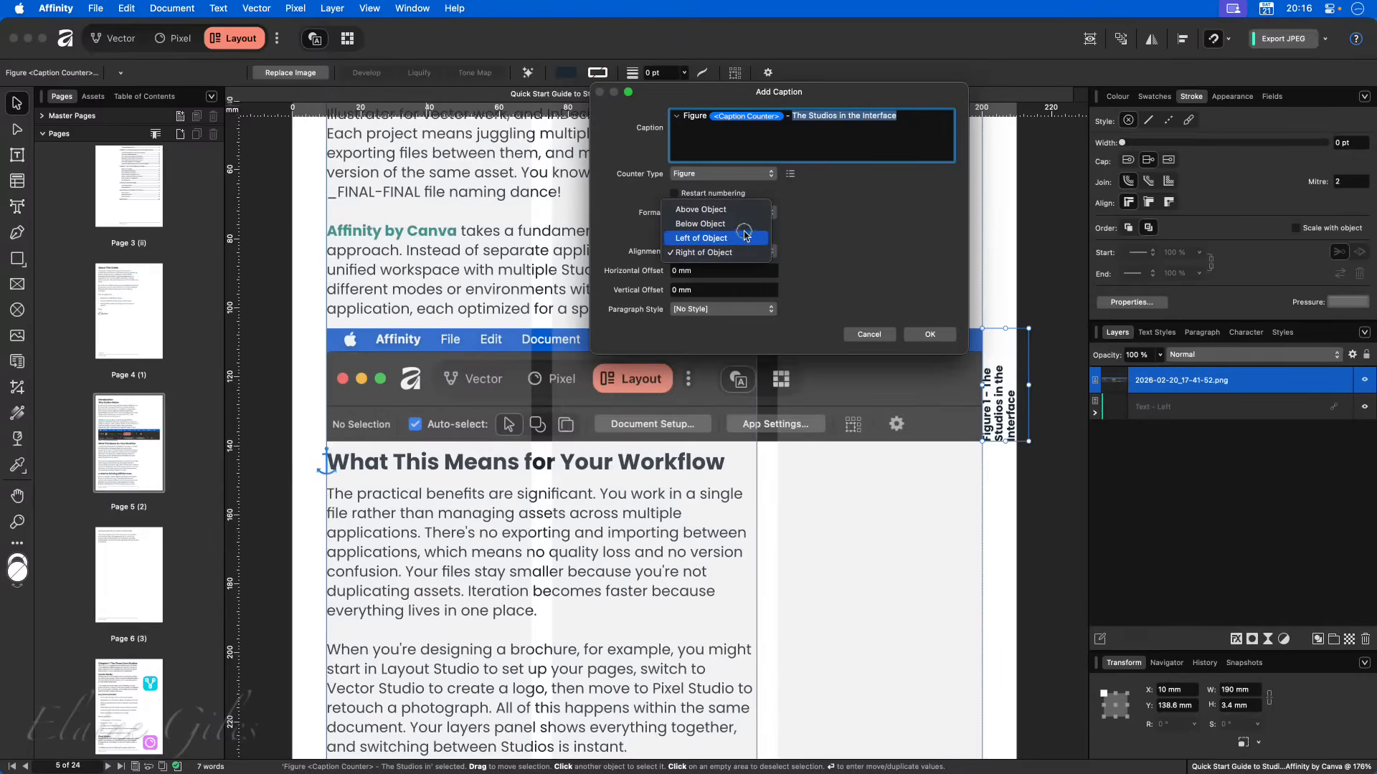
pyautogui.click(743, 225)
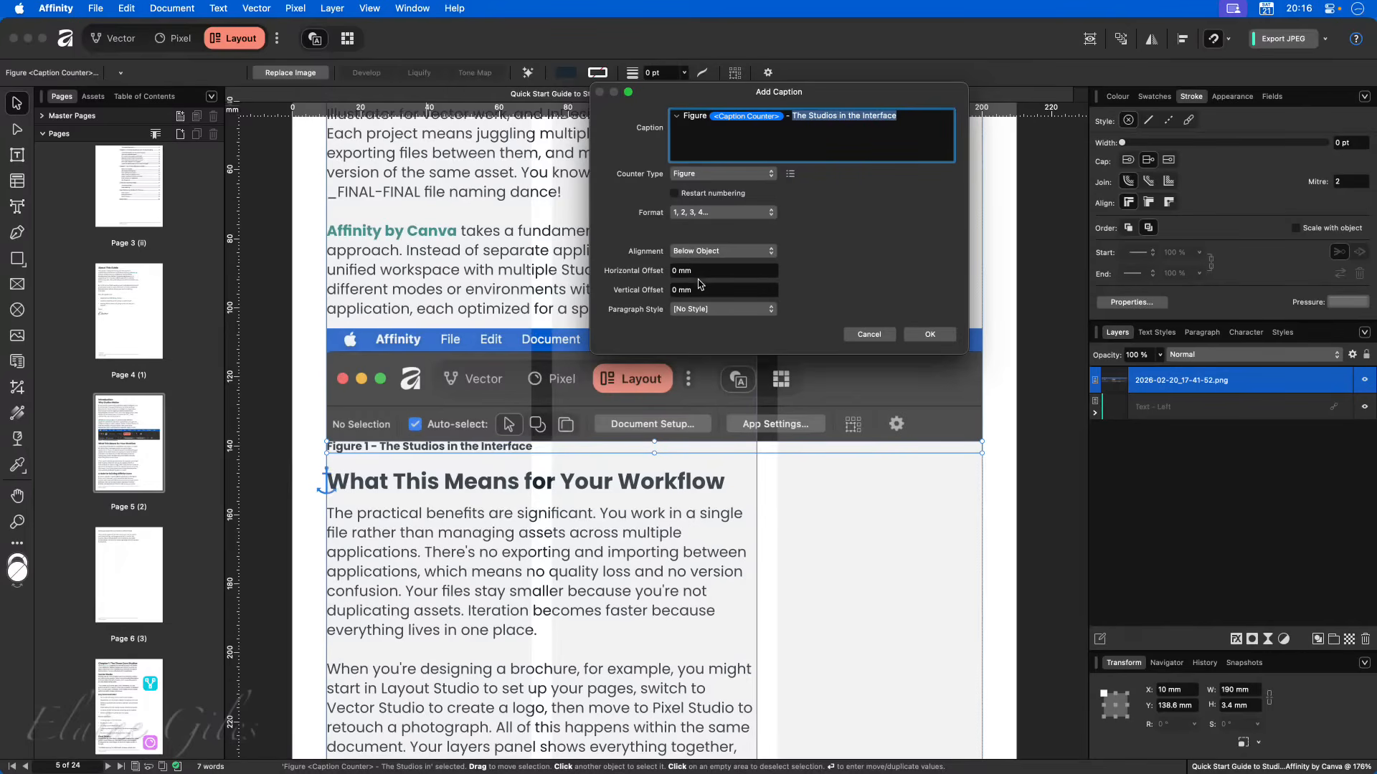
# - Try a horizontal offset and a vertical offset of 5 mm for the caption
pyautogui.click(701, 271)
pyautogui.write('5')
pyautogui.press('Tab')
pyautogui.write('5')
pyautogui.press('Tab')
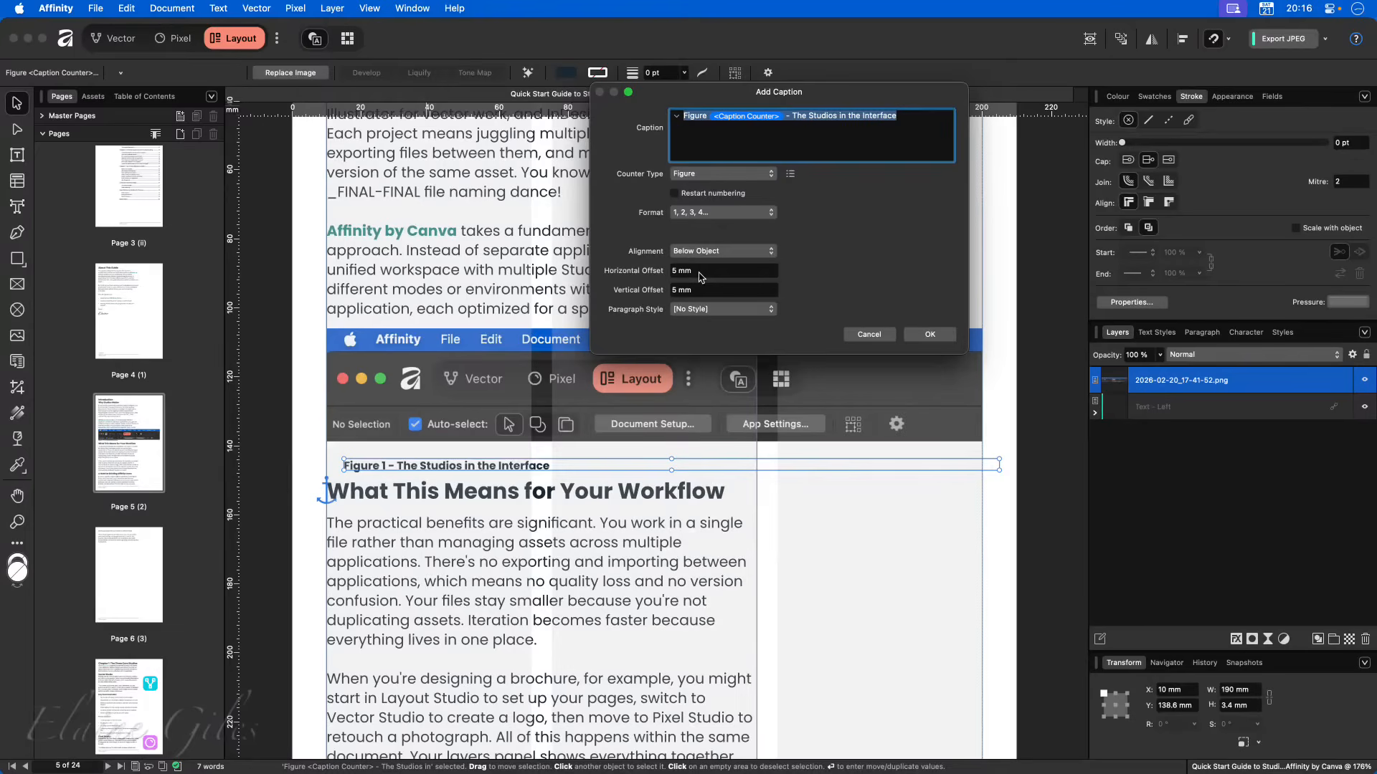
# - Set the caption's horizontal and vertical offsets to 1 mm and add the caption to the screenshot
pyautogui.doubleClick(700, 272)
pyautogui.click(699, 272)
pyautogui.write('1')
pyautogui.press('Tab')
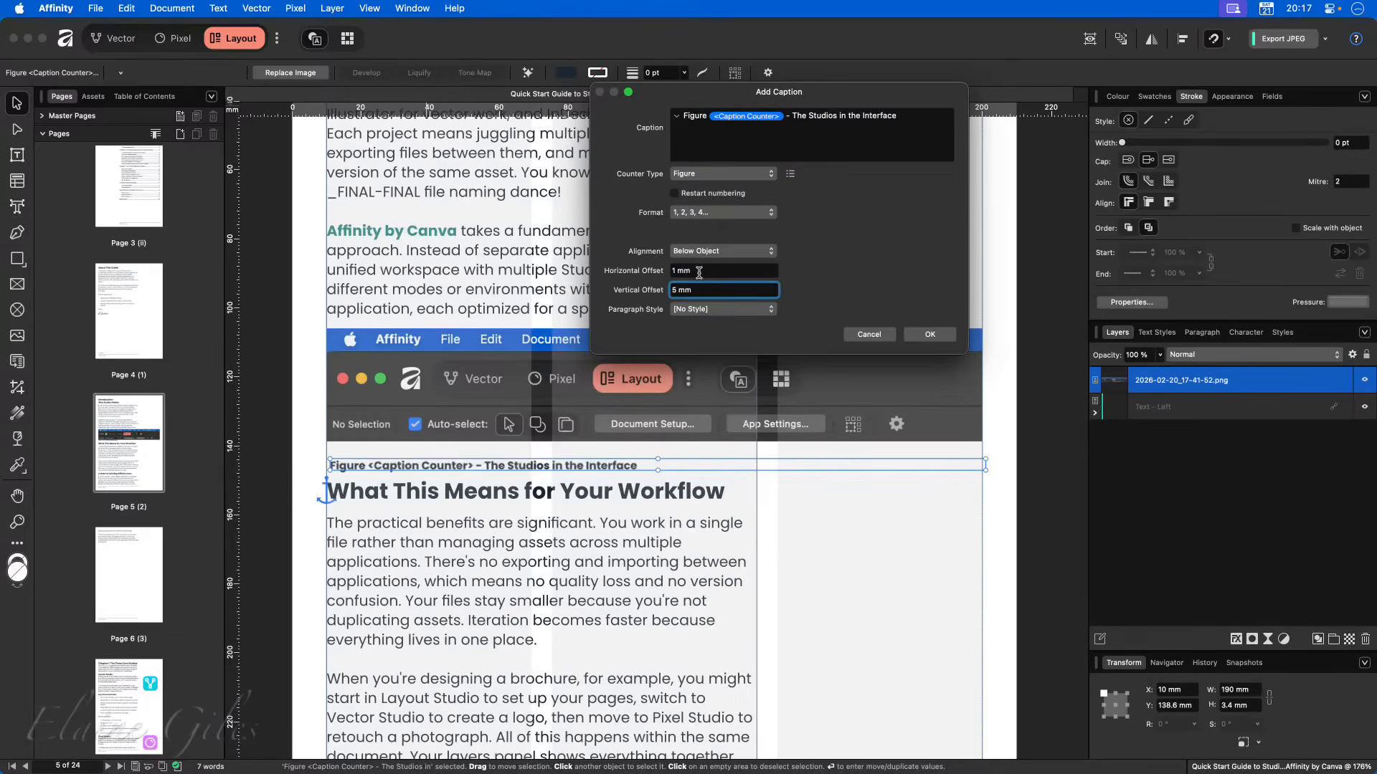
pyautogui.write('1')
pyautogui.press('Tab')
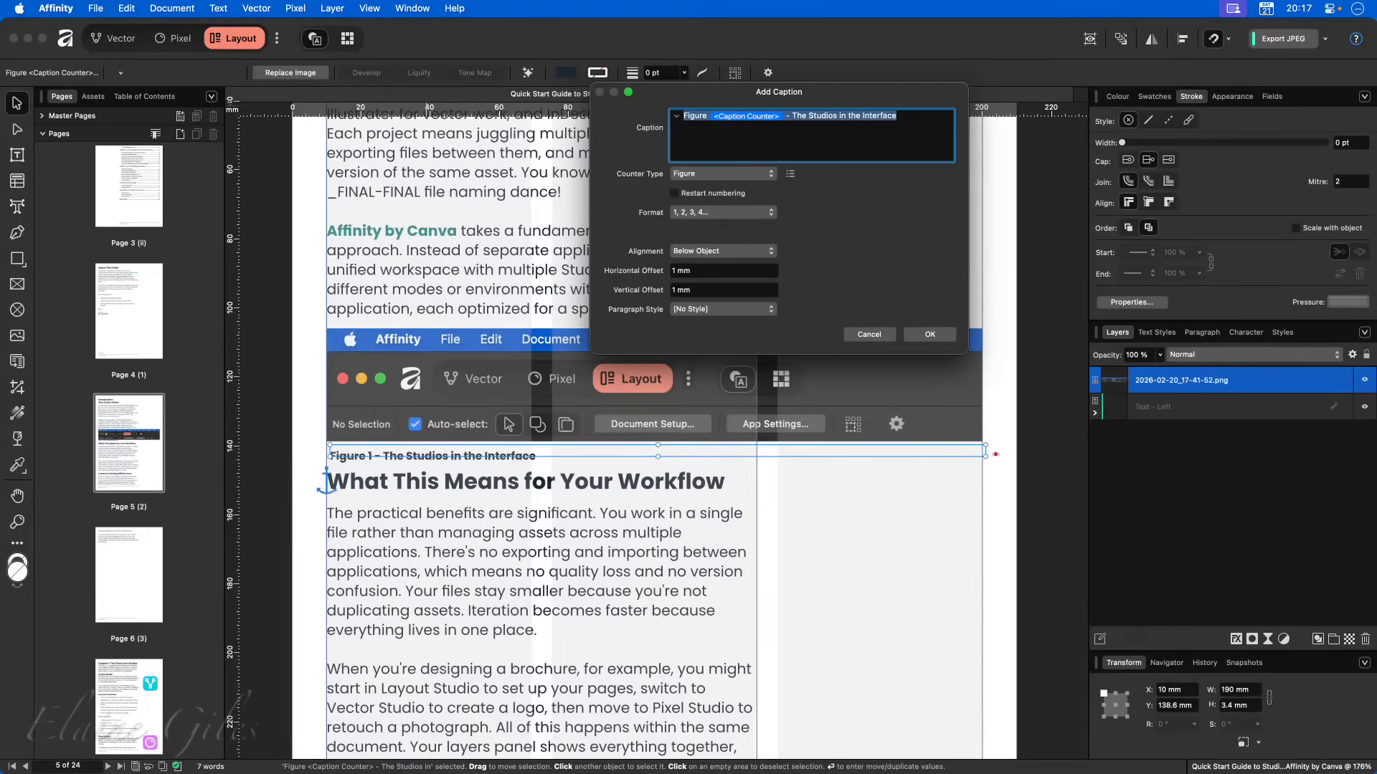
pyautogui.click(930, 334)
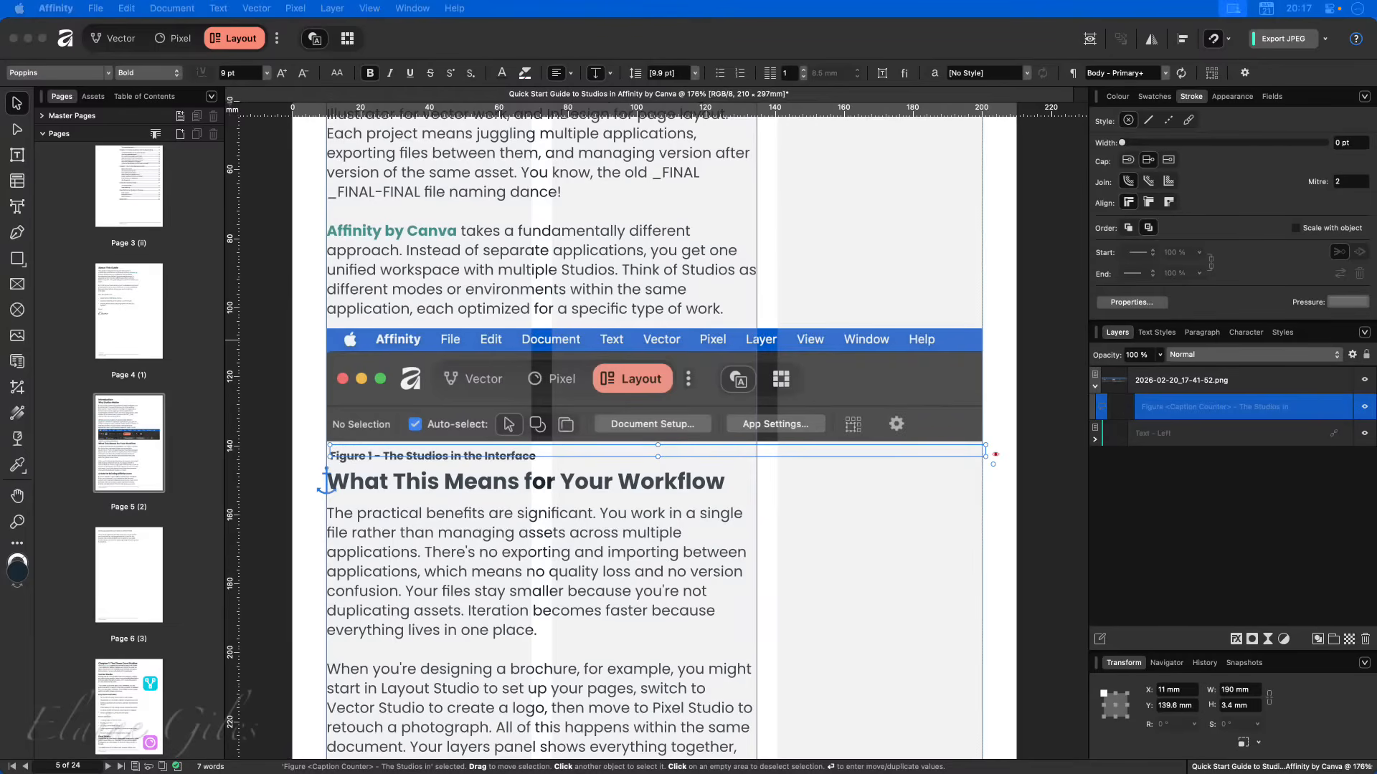
# - Make the caption's text frame ignore the baseline grid
pyautogui.moveTo(2, 380); pyautogui.dragTo(934, 253)
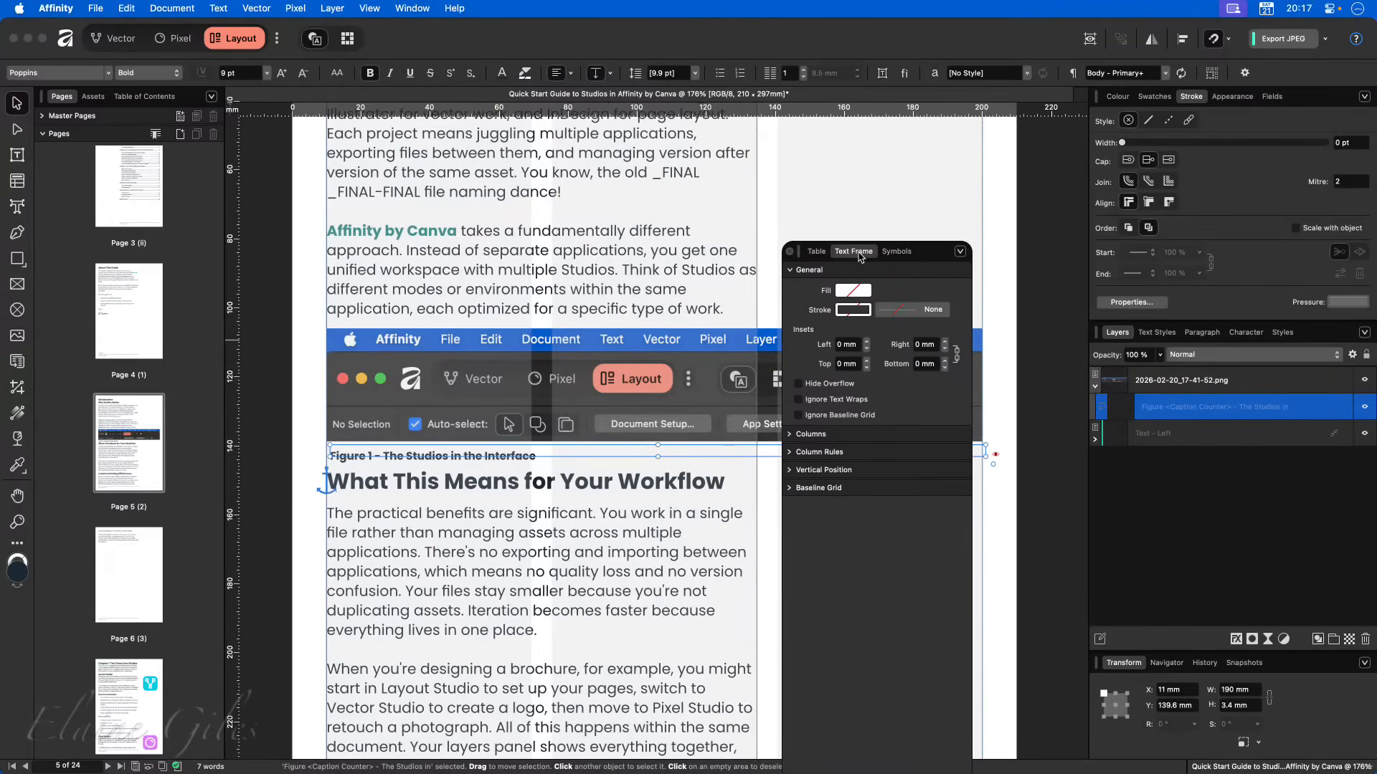
pyautogui.doubleClick(473, 461)
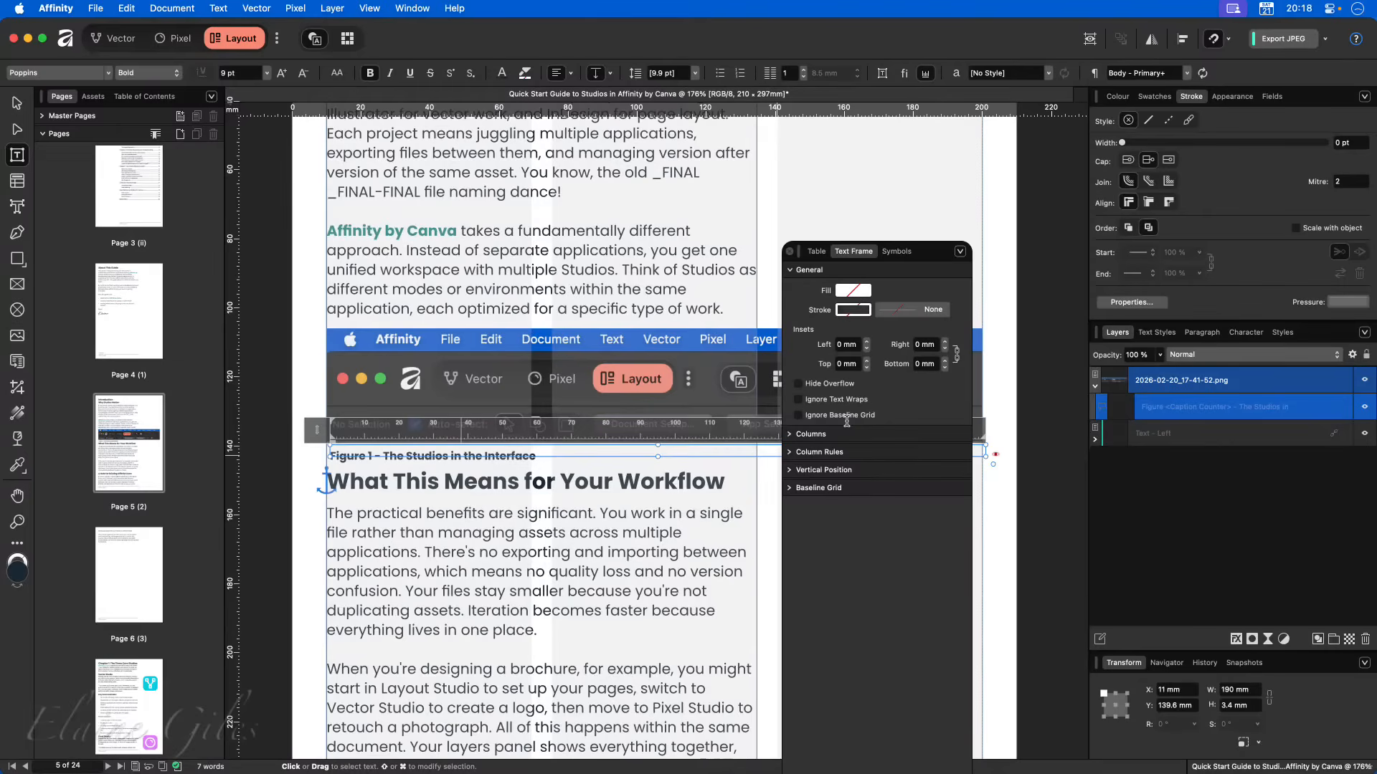
pyautogui.click(799, 415)
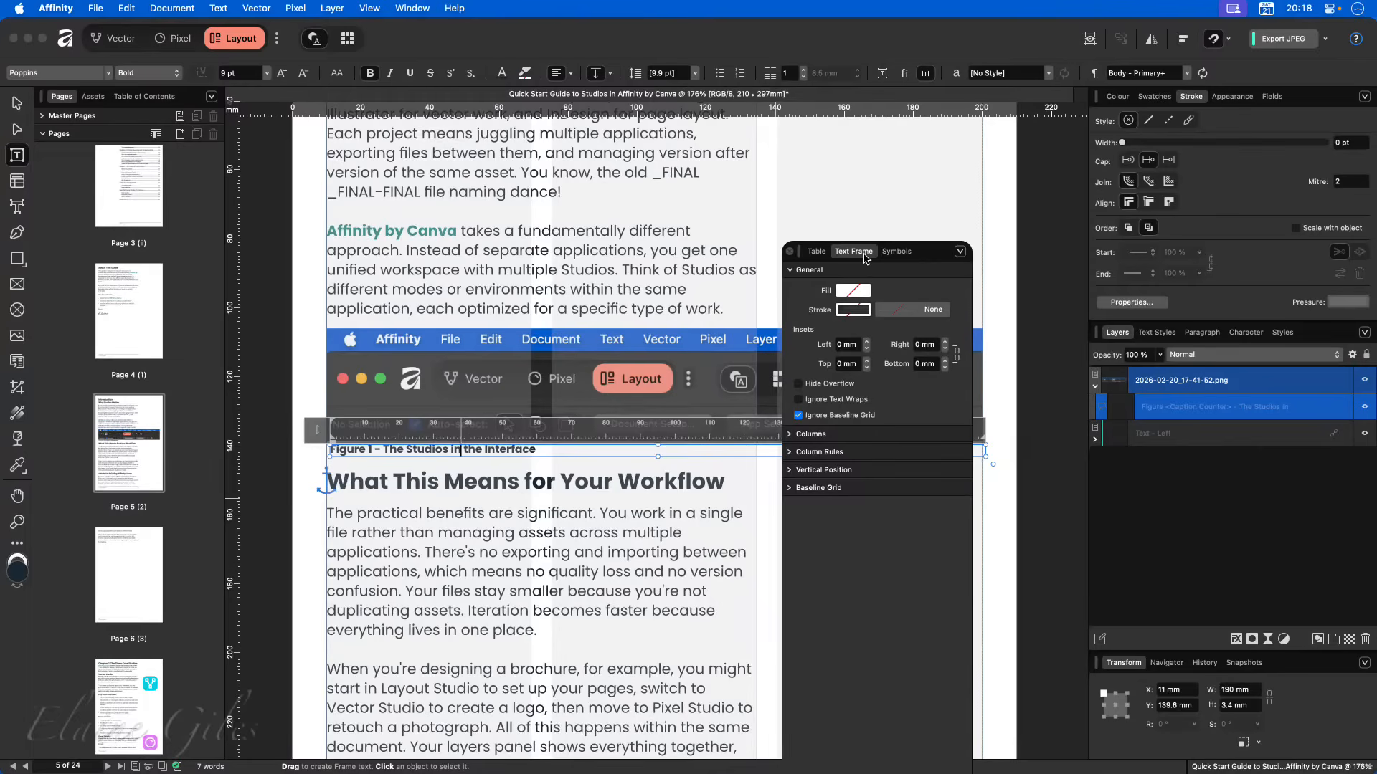
pyautogui.moveTo(928, 249); pyautogui.dragTo(0, 219)
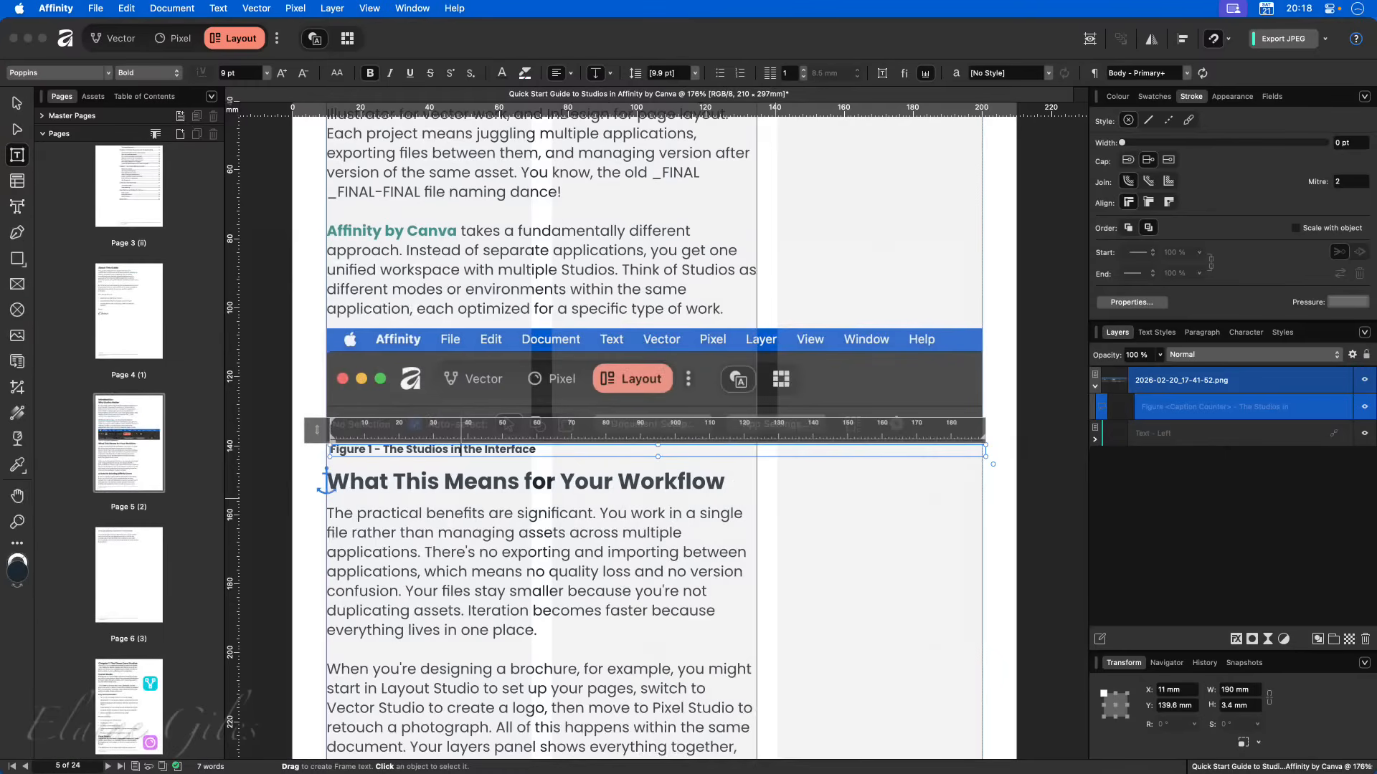
# - Rename the interface screenshot's layer as "Studios in the Interface"
pyautogui.click(459, 449)
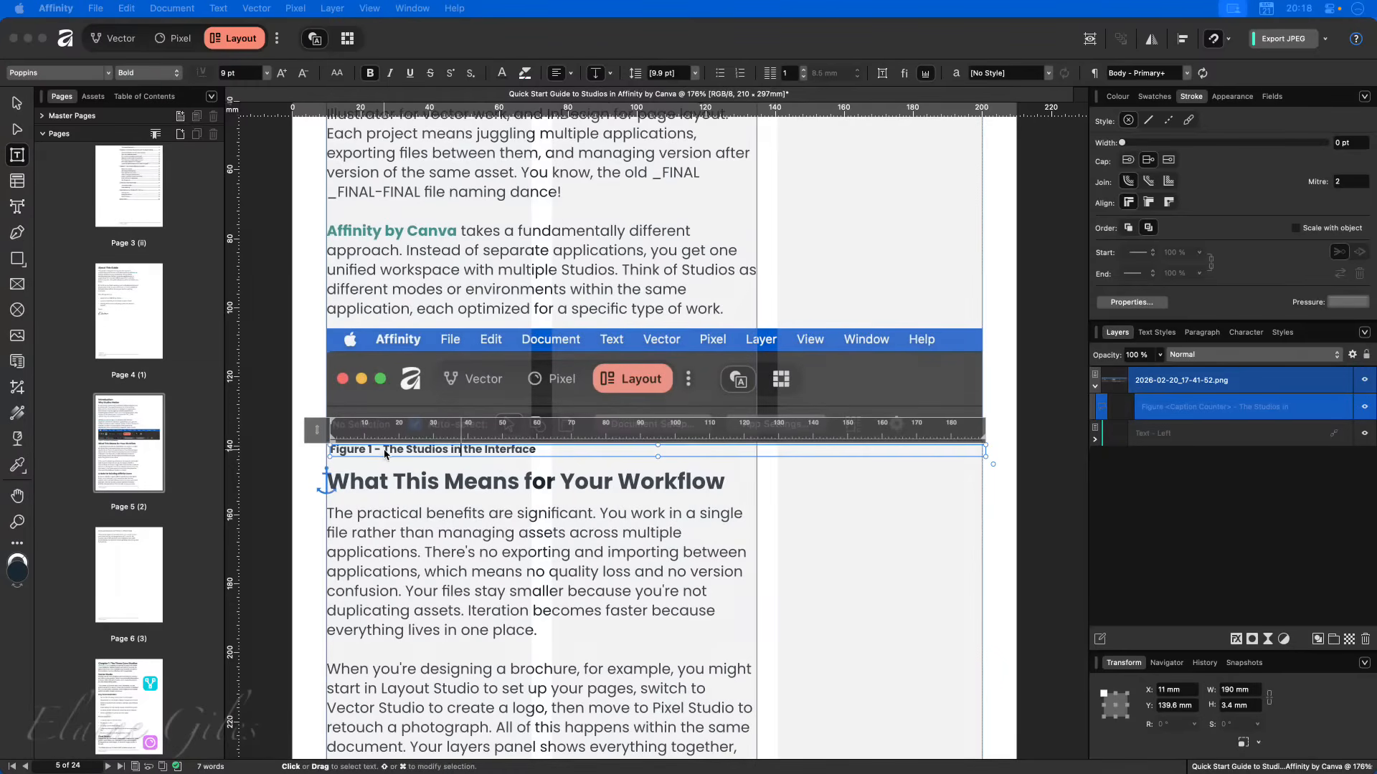
pyautogui.click(408, 453)
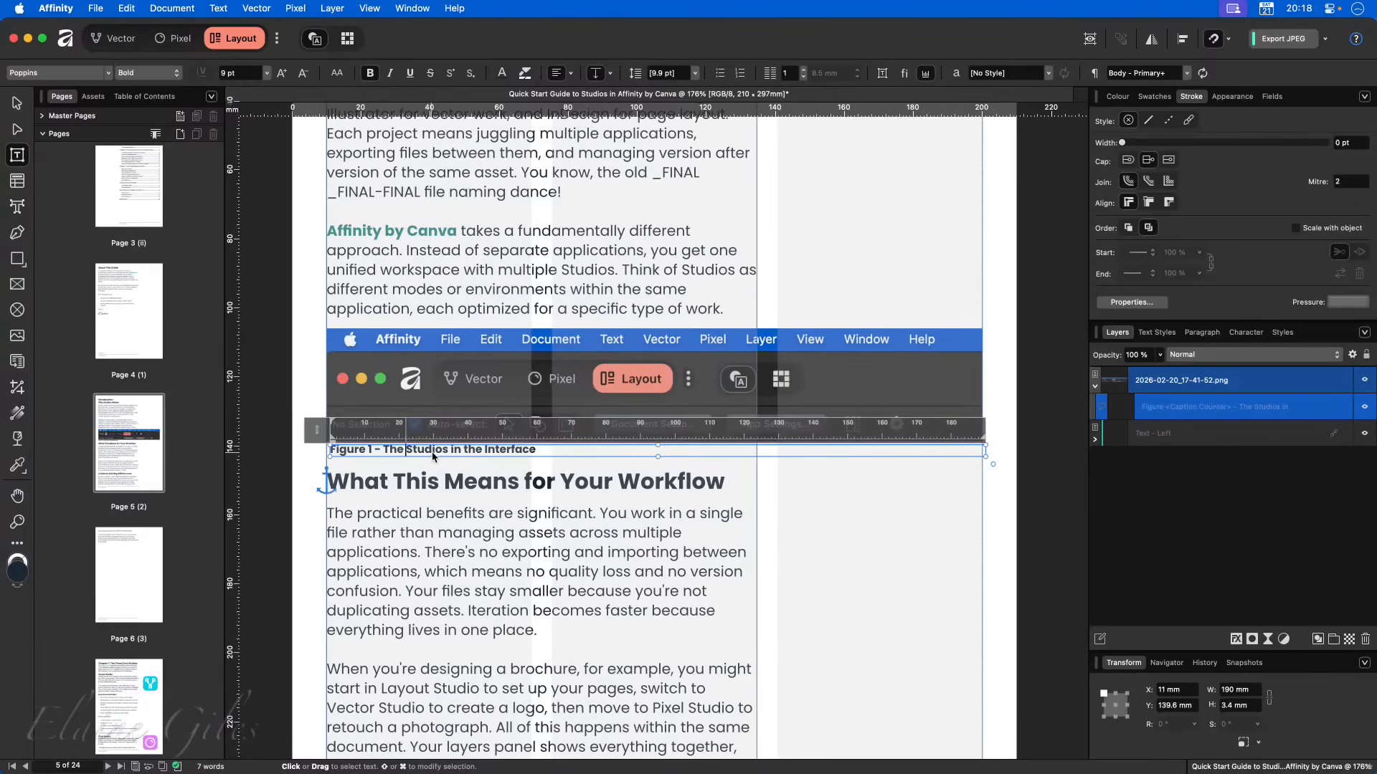
pyautogui.moveTo(531, 449); pyautogui.dragTo(383, 452)
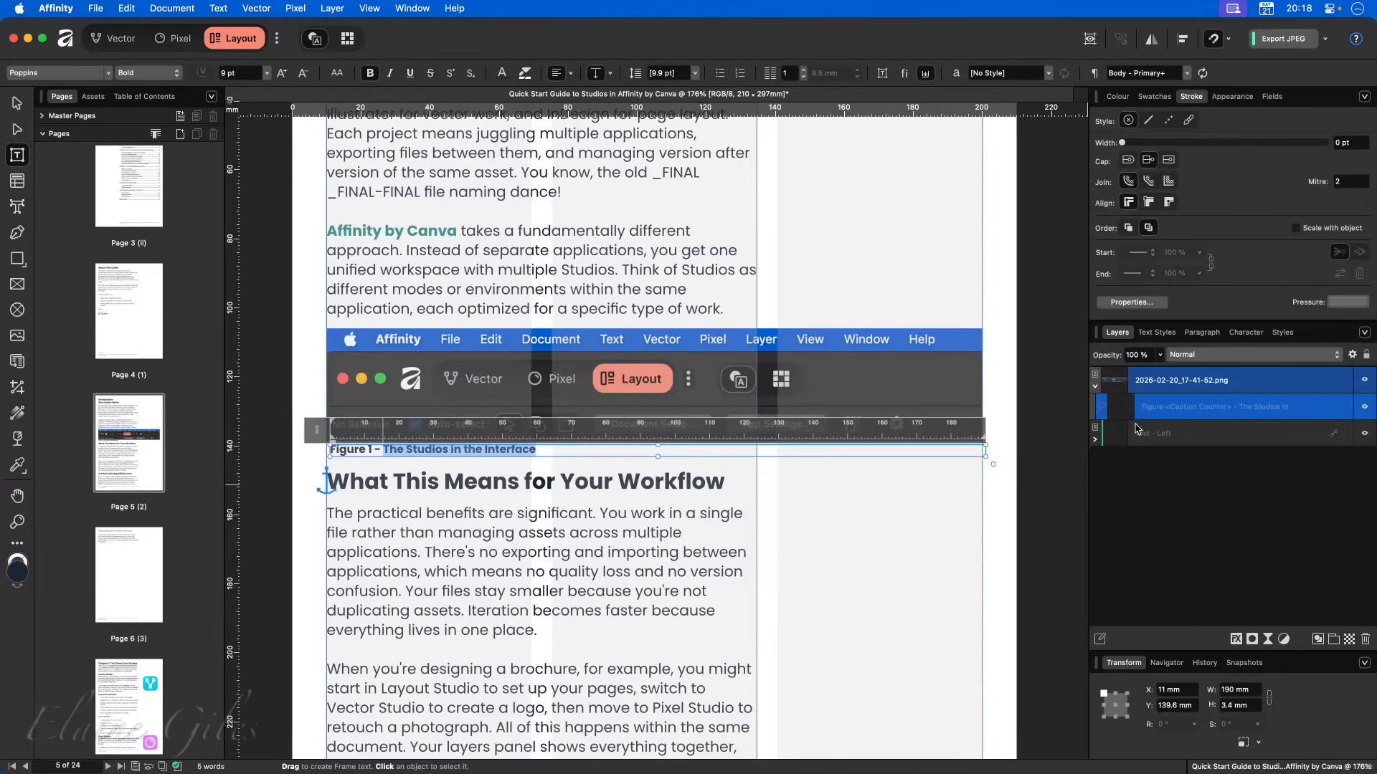
pyautogui.click(1244, 381)
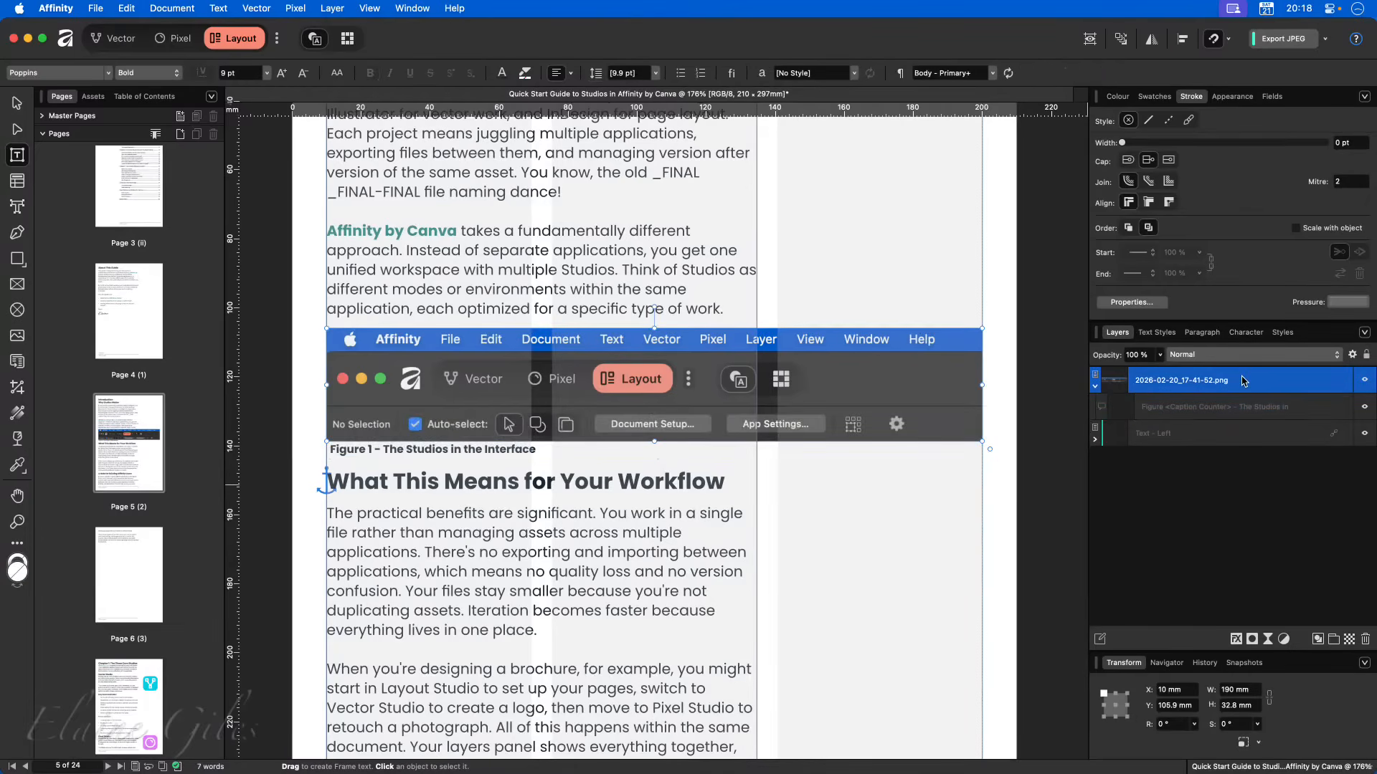
pyautogui.doubleClick(1178, 382)
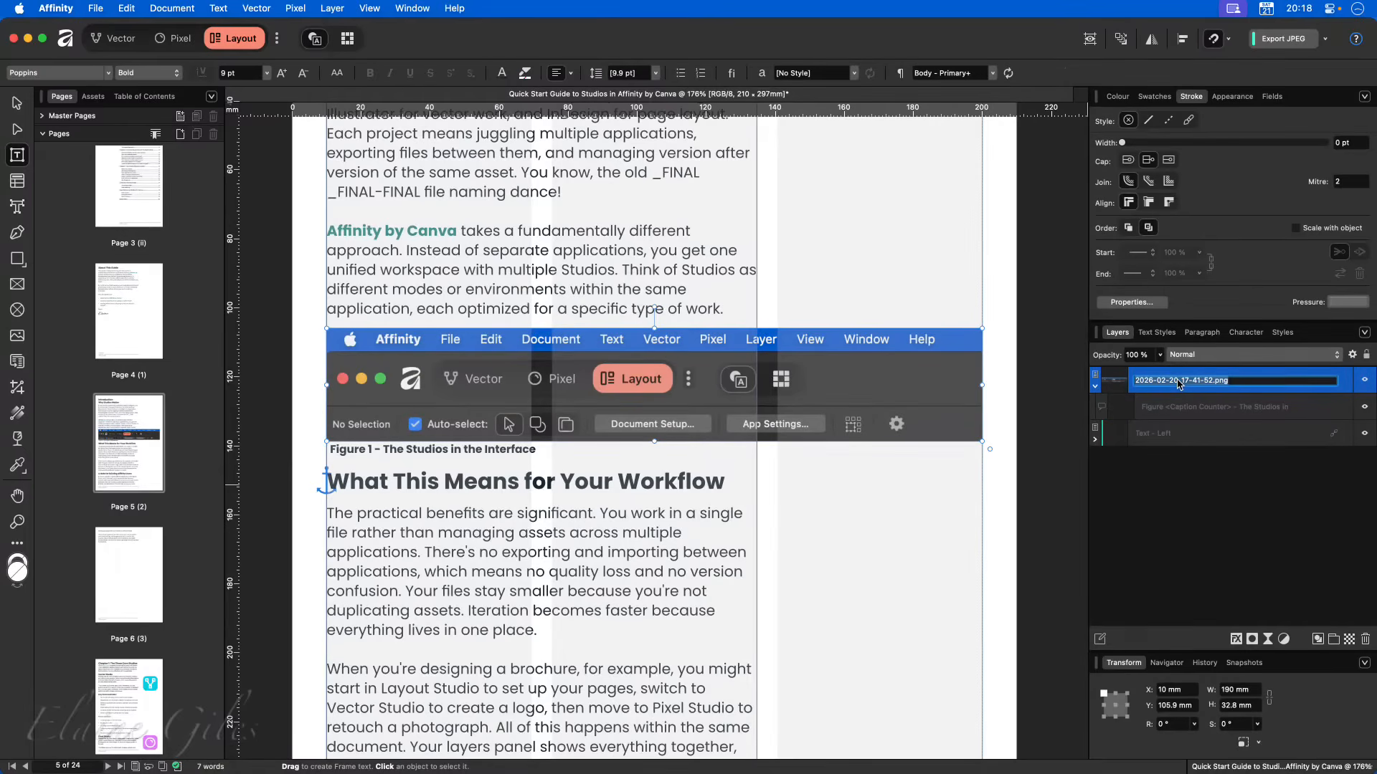
pyautogui.write('Studios in the Interface')
pyautogui.press('Return')
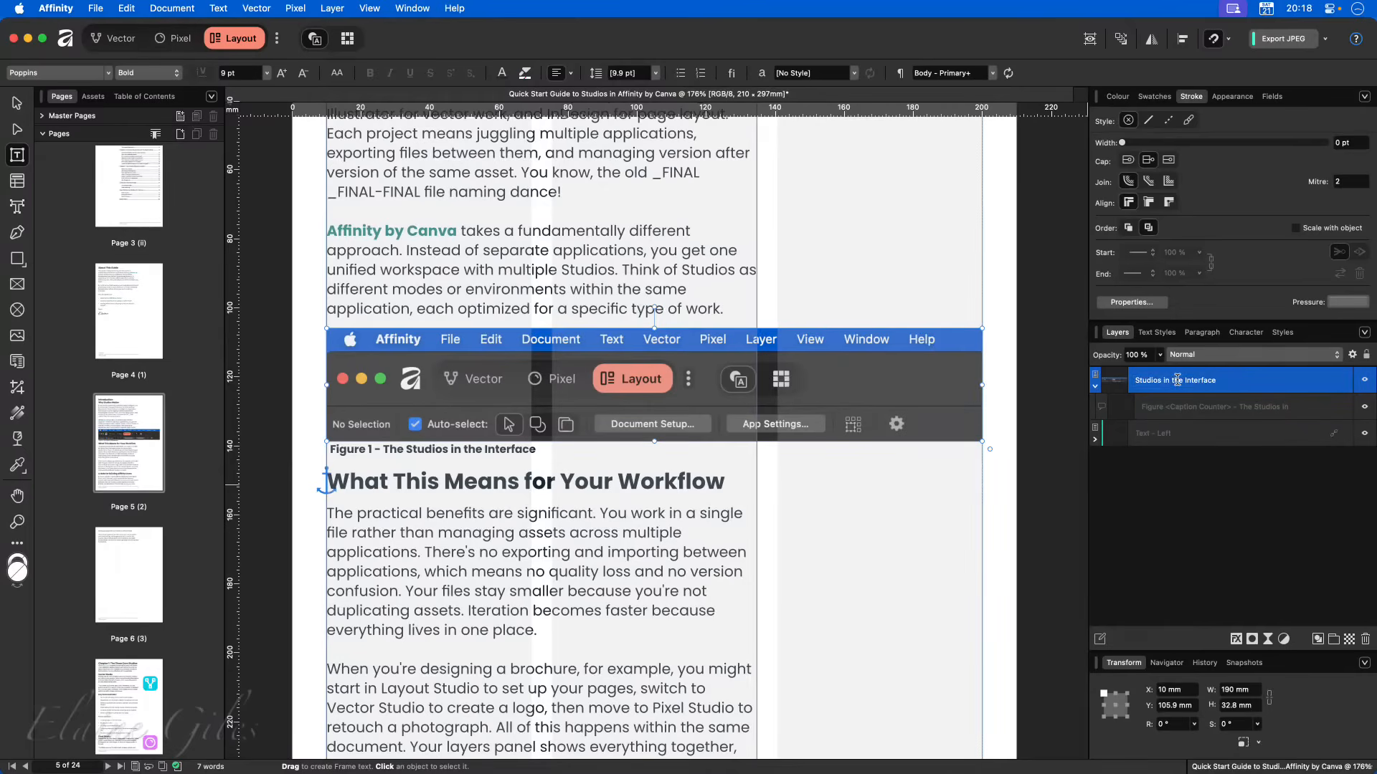
# - Reopen the caption's settings from its layer and set the paragraph style to [No Style]
pyautogui.click(1150, 416)
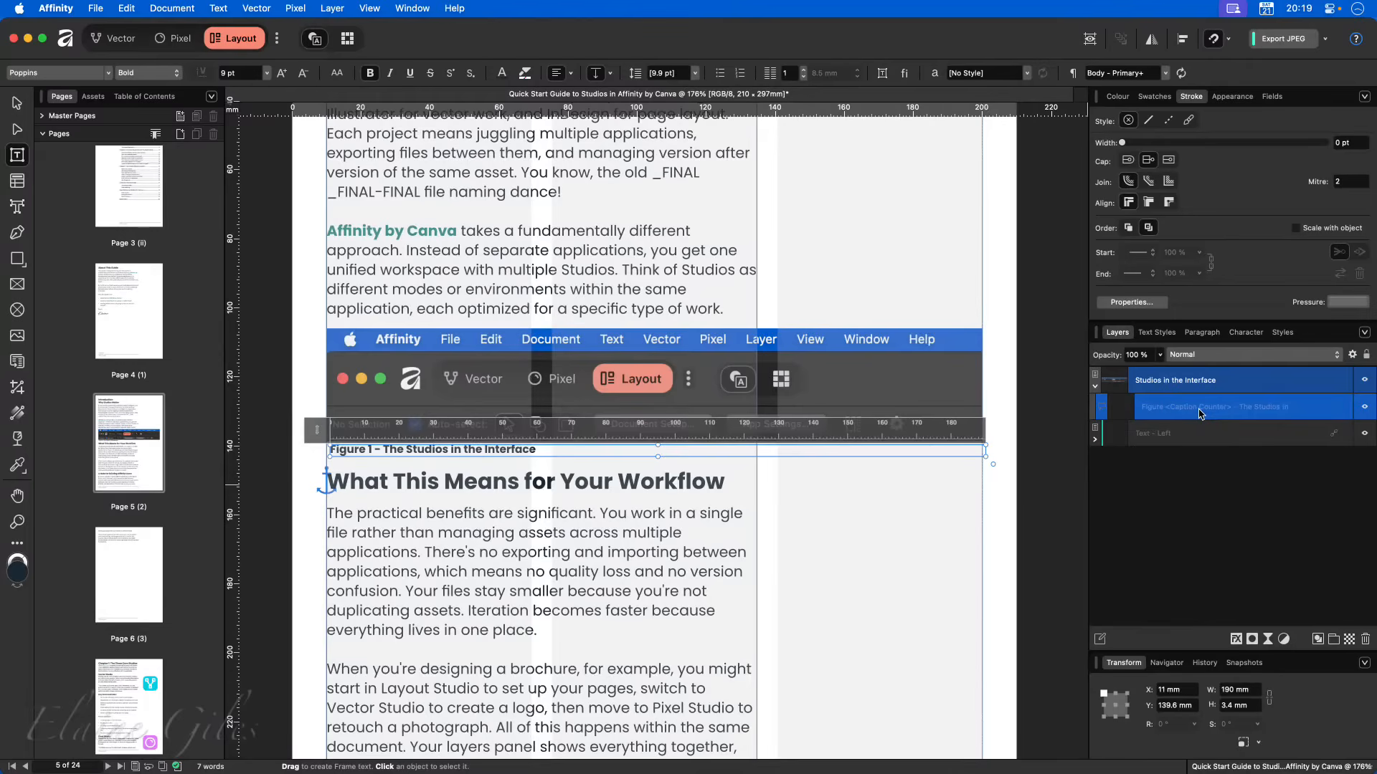
pyautogui.doubleClick(1125, 412)
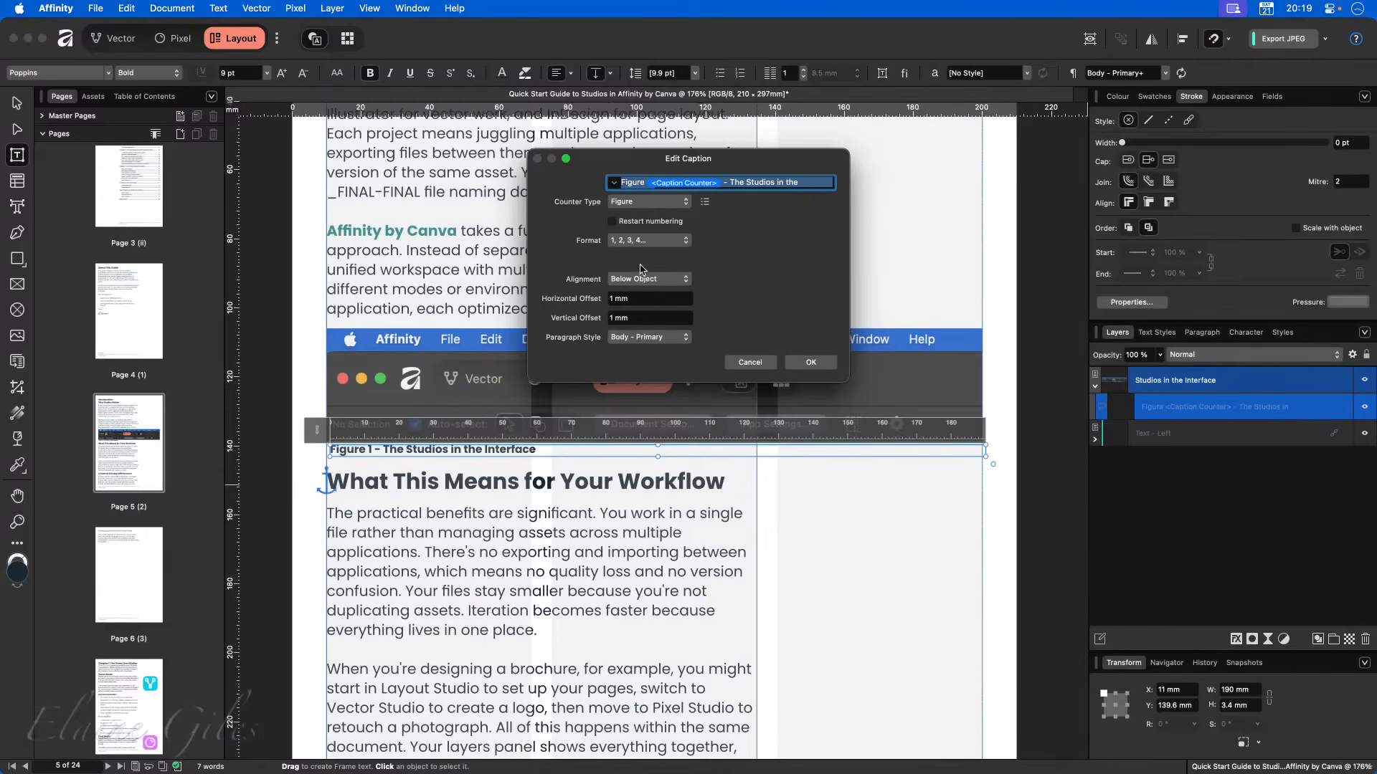
pyautogui.click(671, 343)
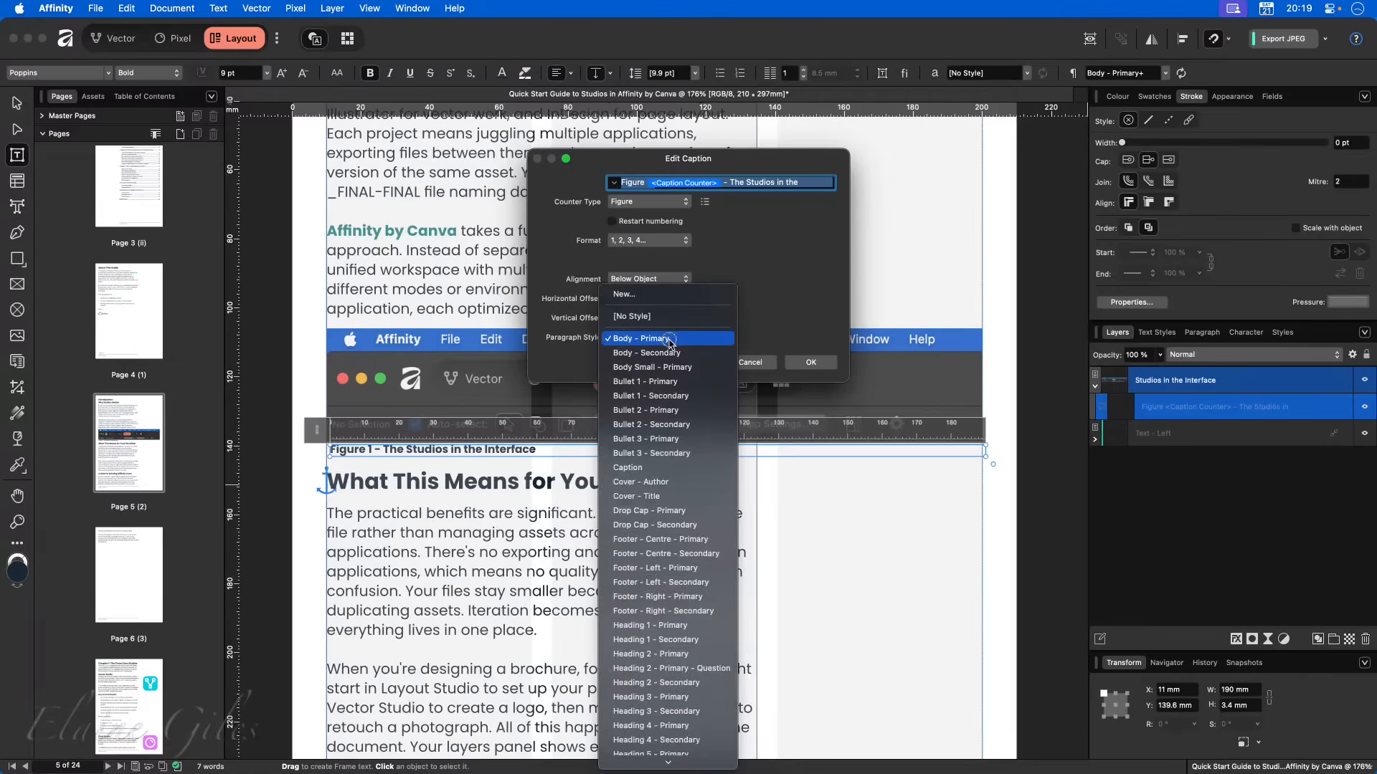
pyautogui.click(670, 316)
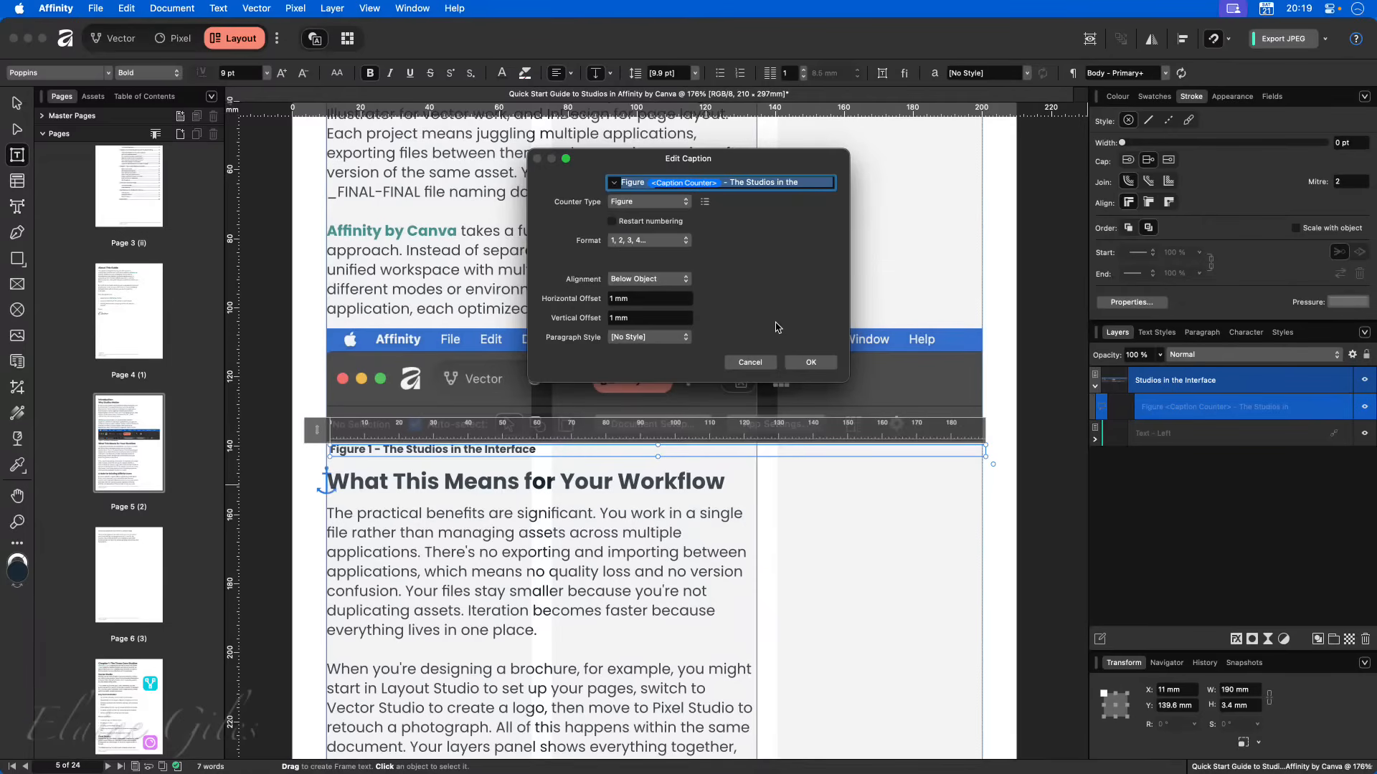
pyautogui.click(811, 362)
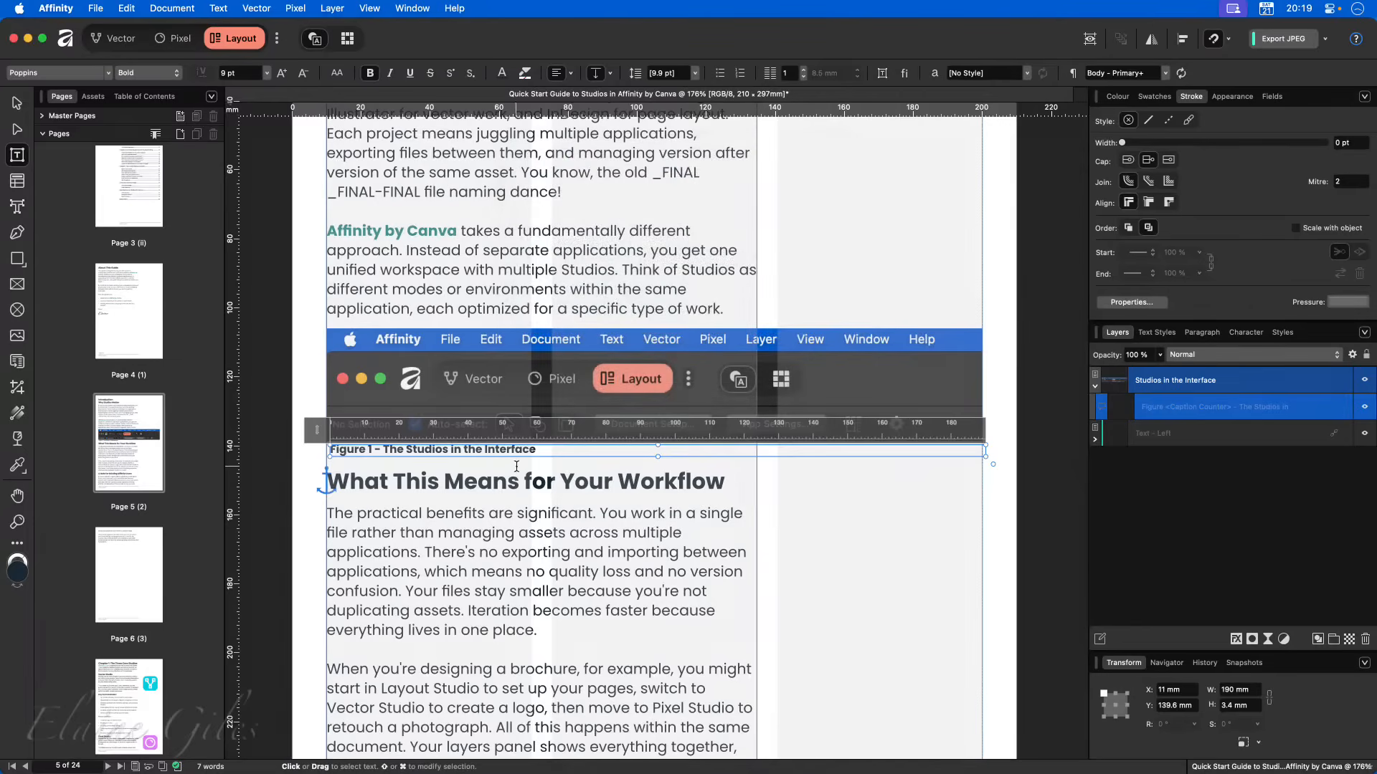
# - Apply the [No Style] paragraph text style to the whole caption text and change its font to AVROVA
pyautogui.moveTo(548, 450); pyautogui.dragTo(328, 449)
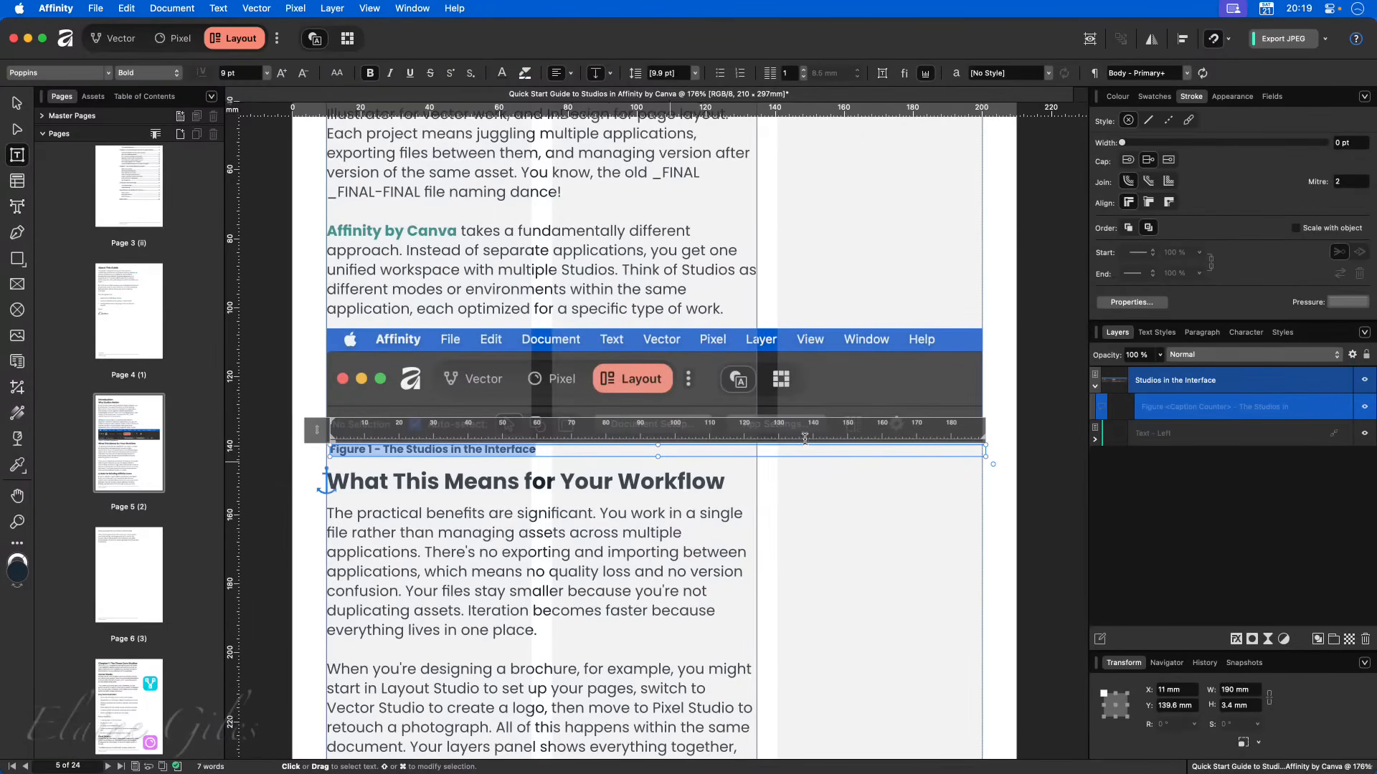
pyautogui.click(1158, 332)
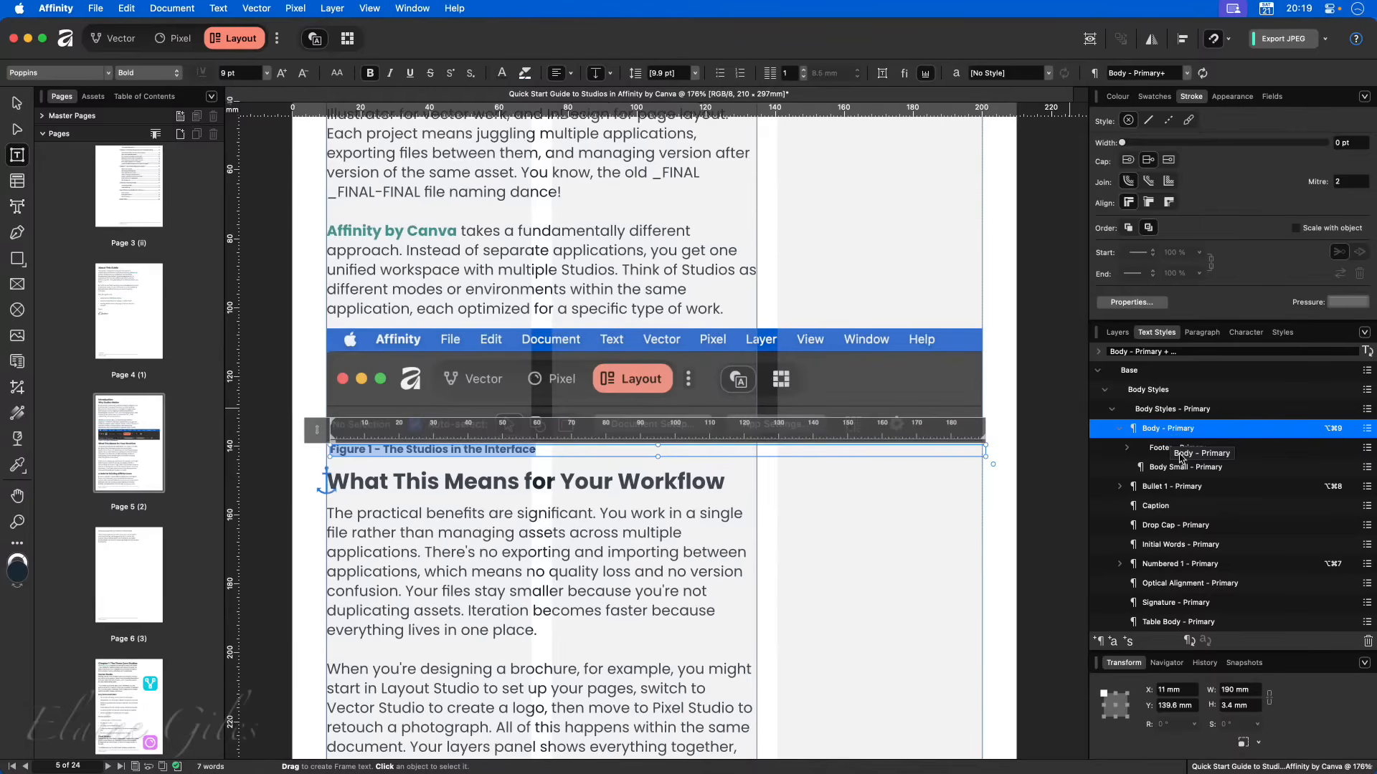
pyautogui.scroll(-5, 1203, 473)
pyautogui.scroll(-2, 1202, 472)
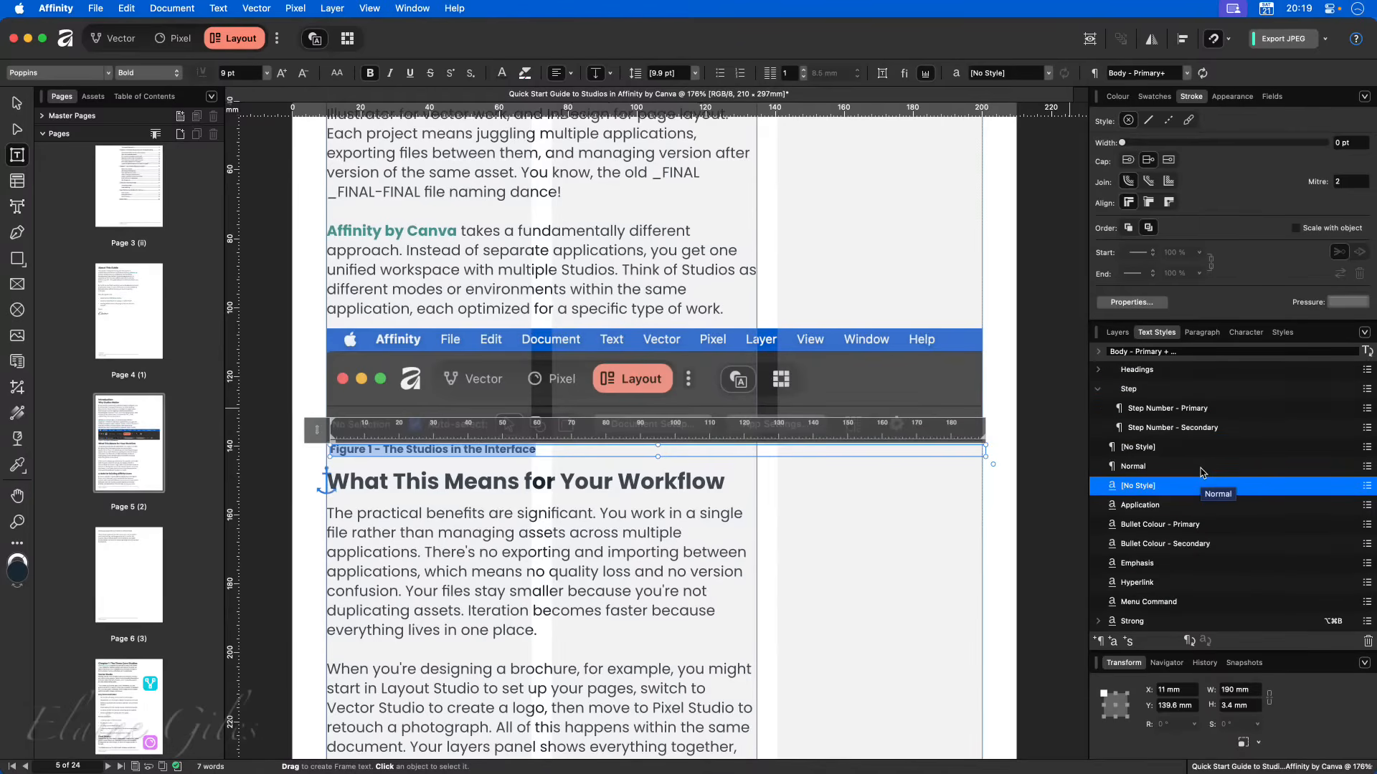
pyautogui.click(1133, 447)
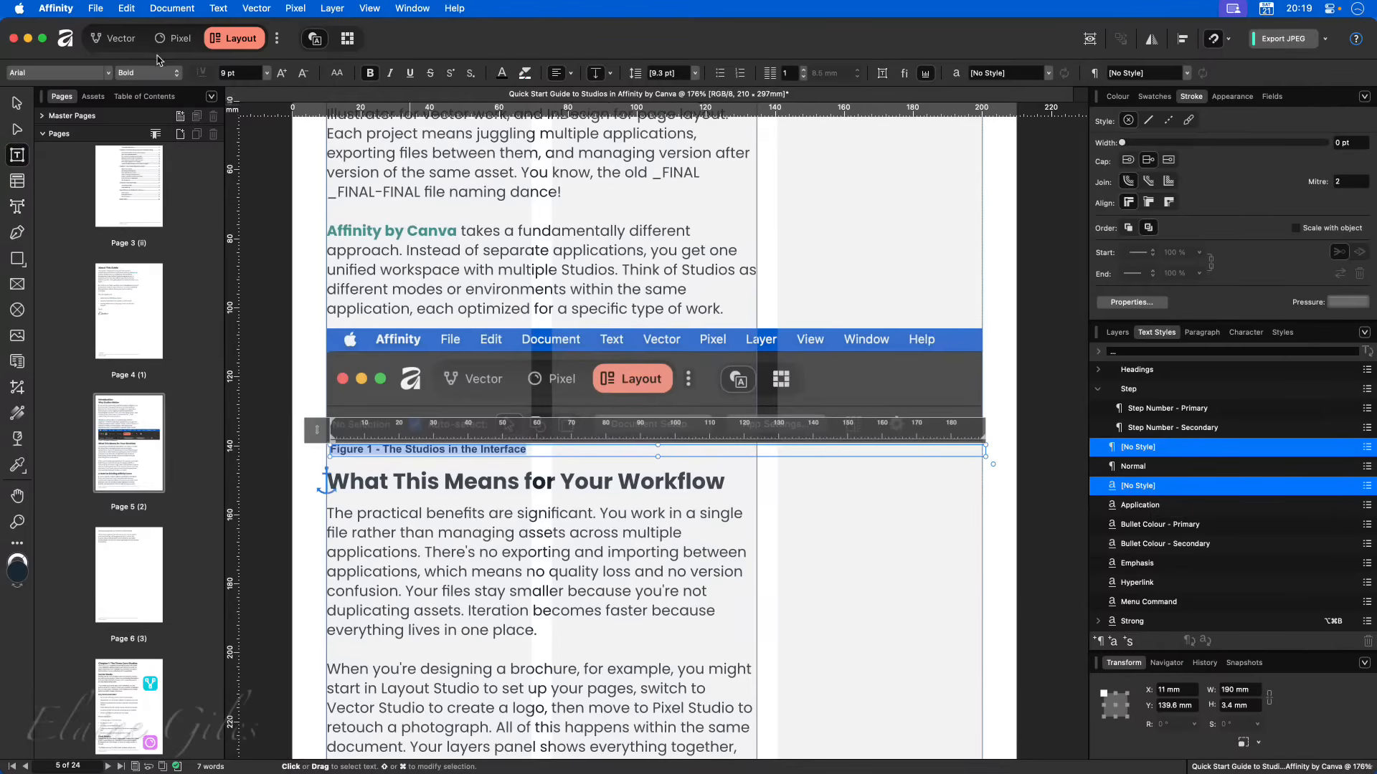
pyautogui.click(109, 73)
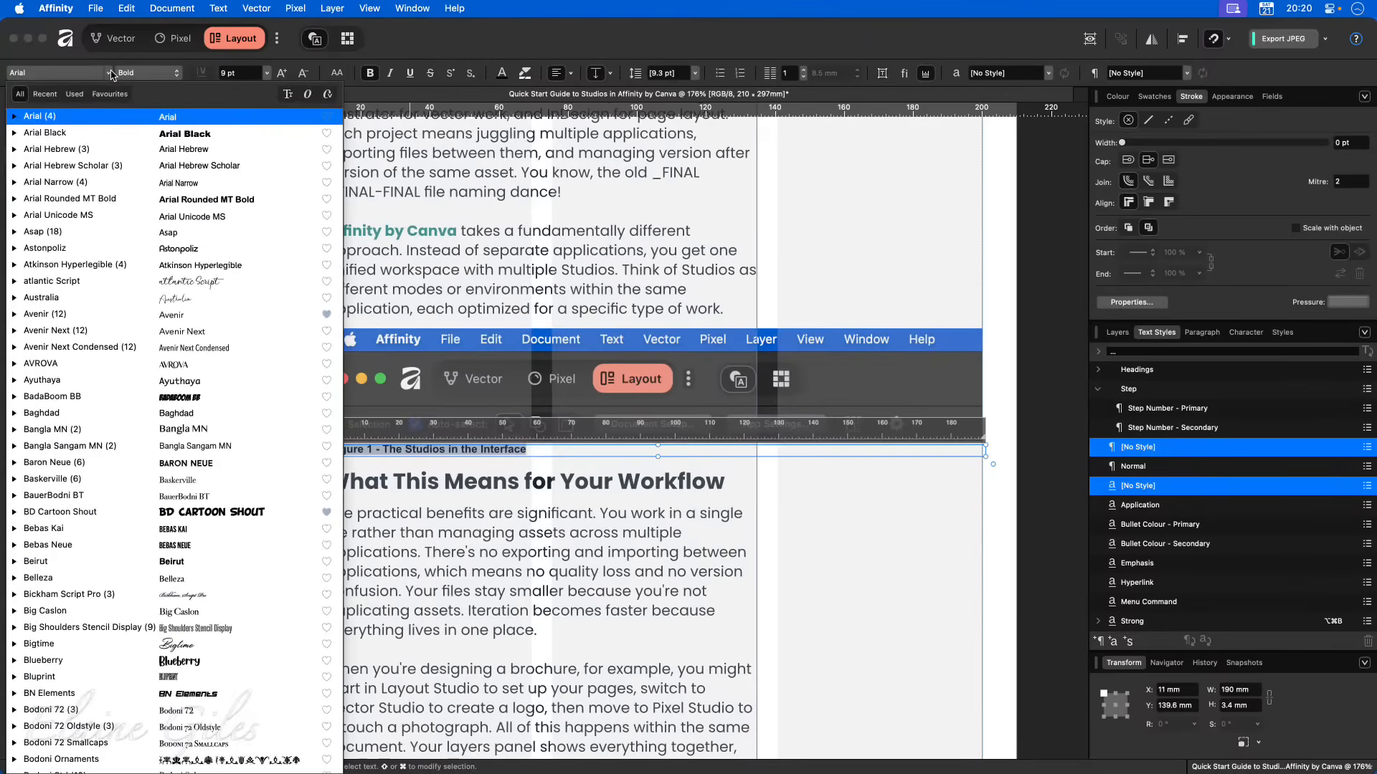
pyautogui.click(84, 367)
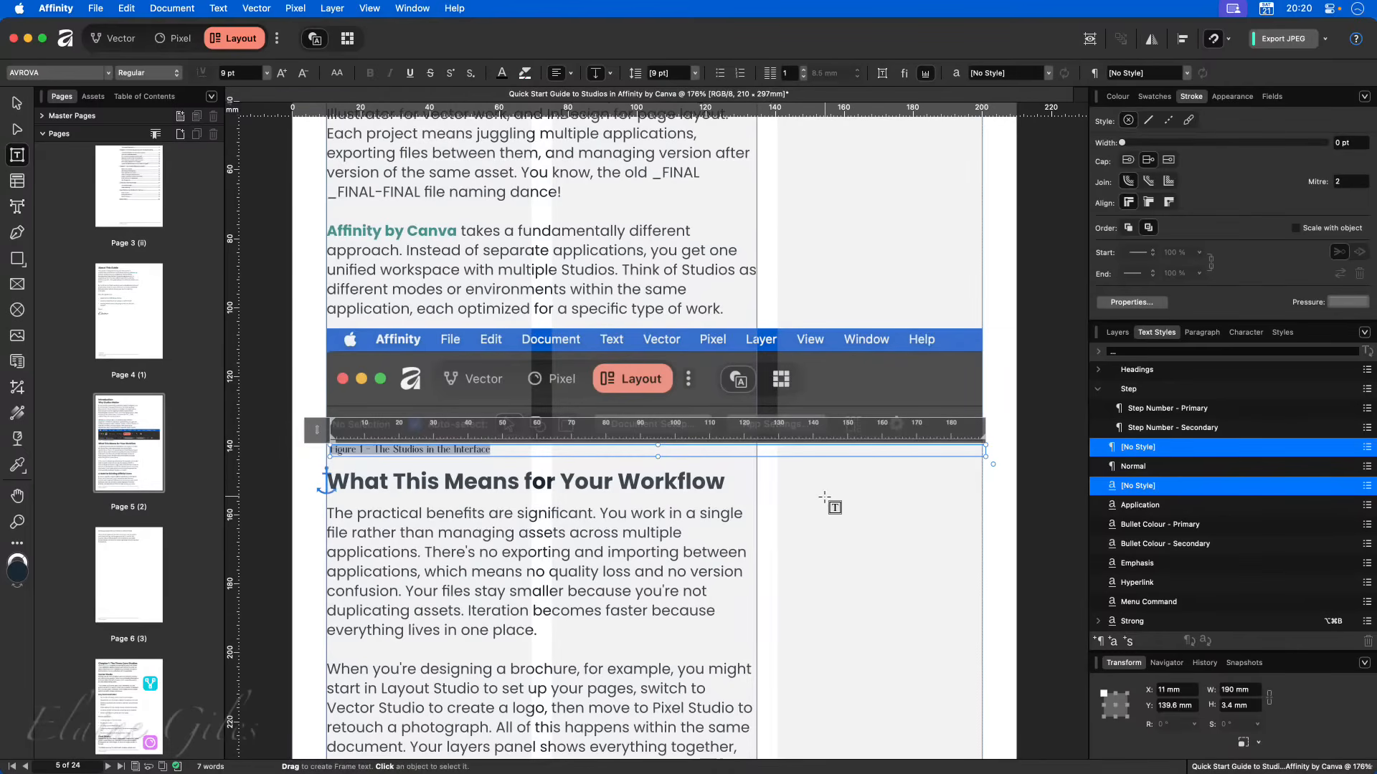
# - Reopen the settings of the interface screenshot's caption and set its paragraph style to Caption
pyautogui.click(261, 235)
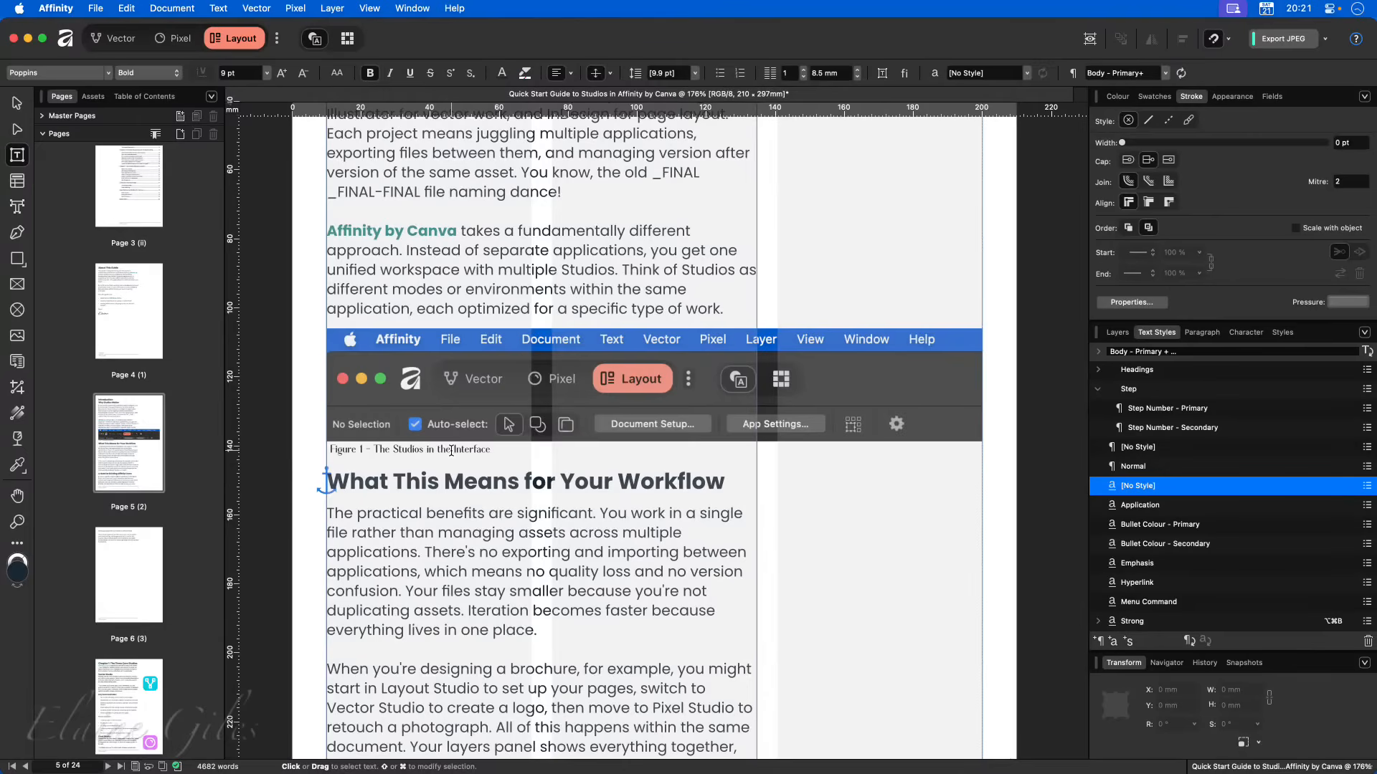
pyautogui.click(451, 451)
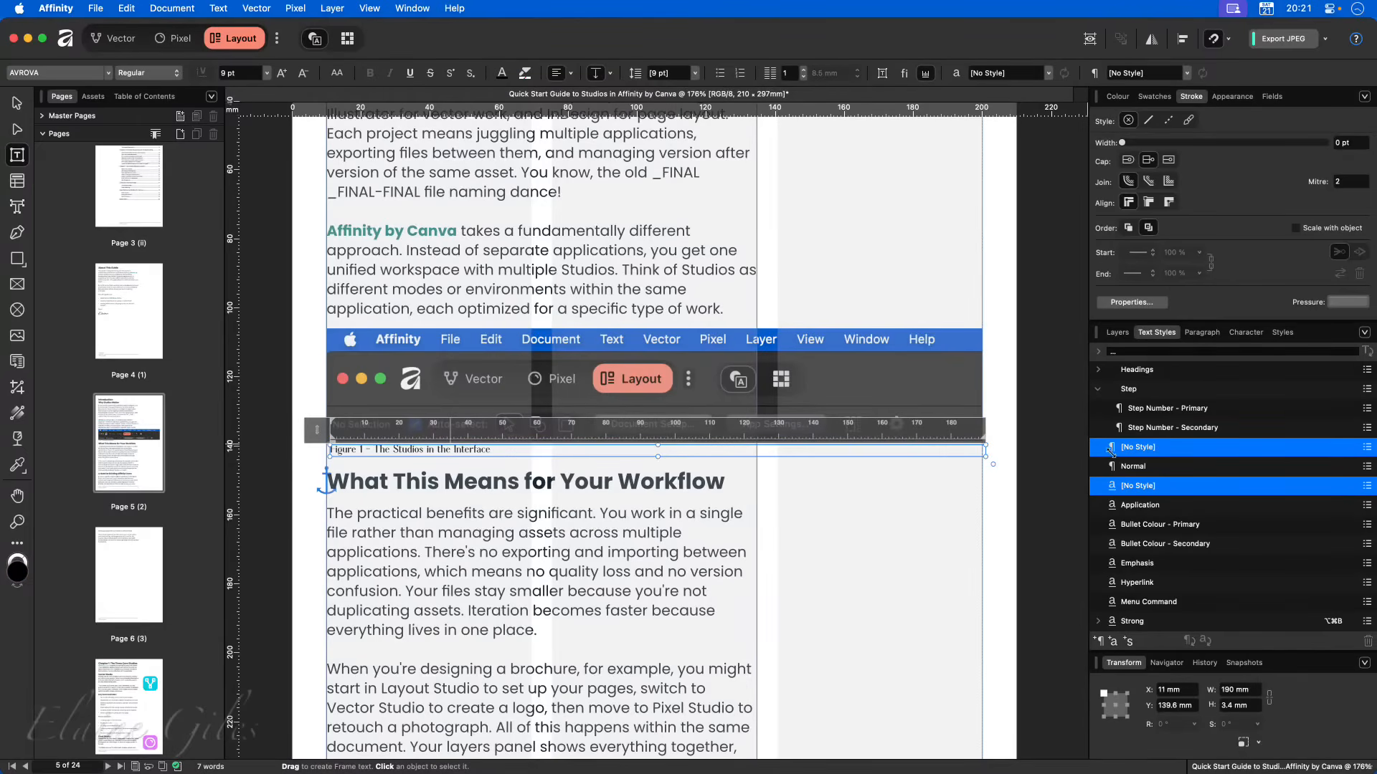
pyautogui.scroll(10, 1116, 461)
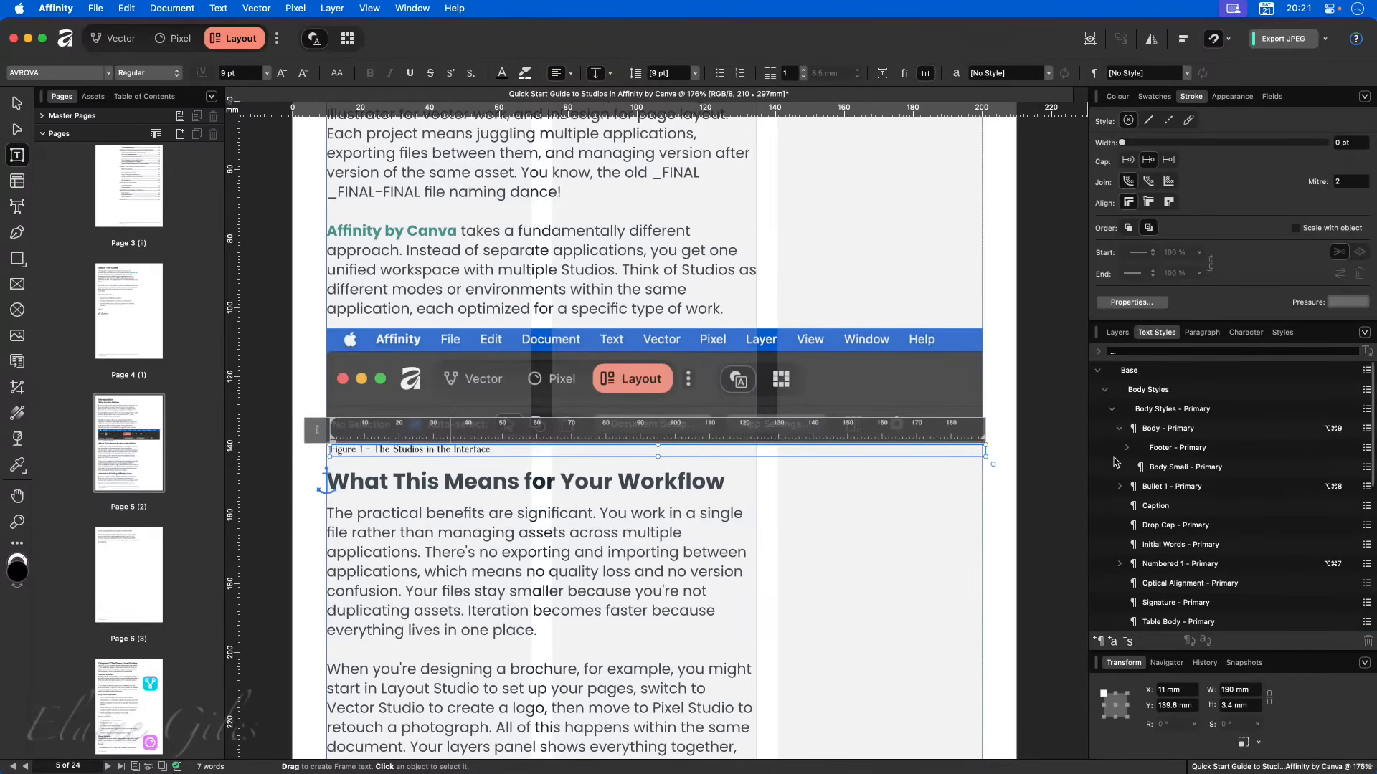
pyautogui.click(1118, 332)
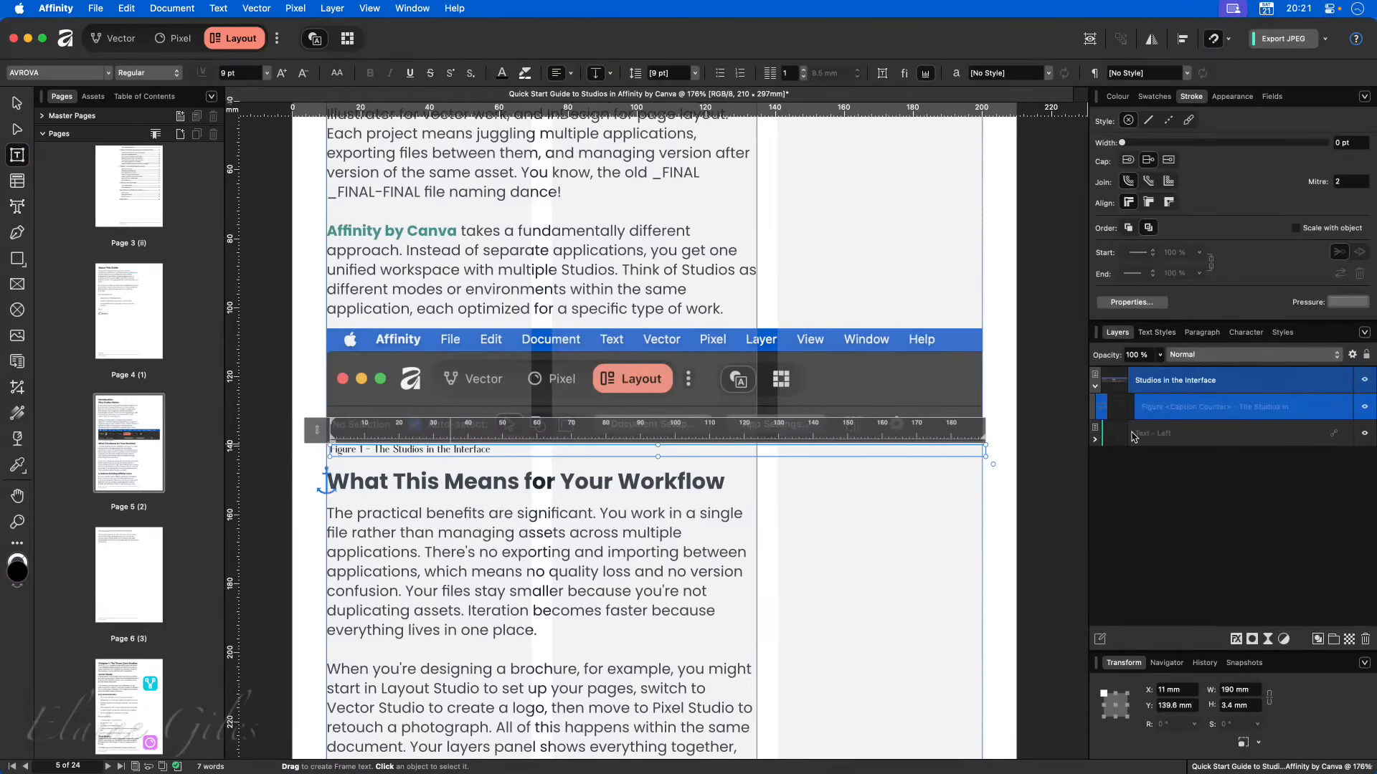
pyautogui.doubleClick(1122, 410)
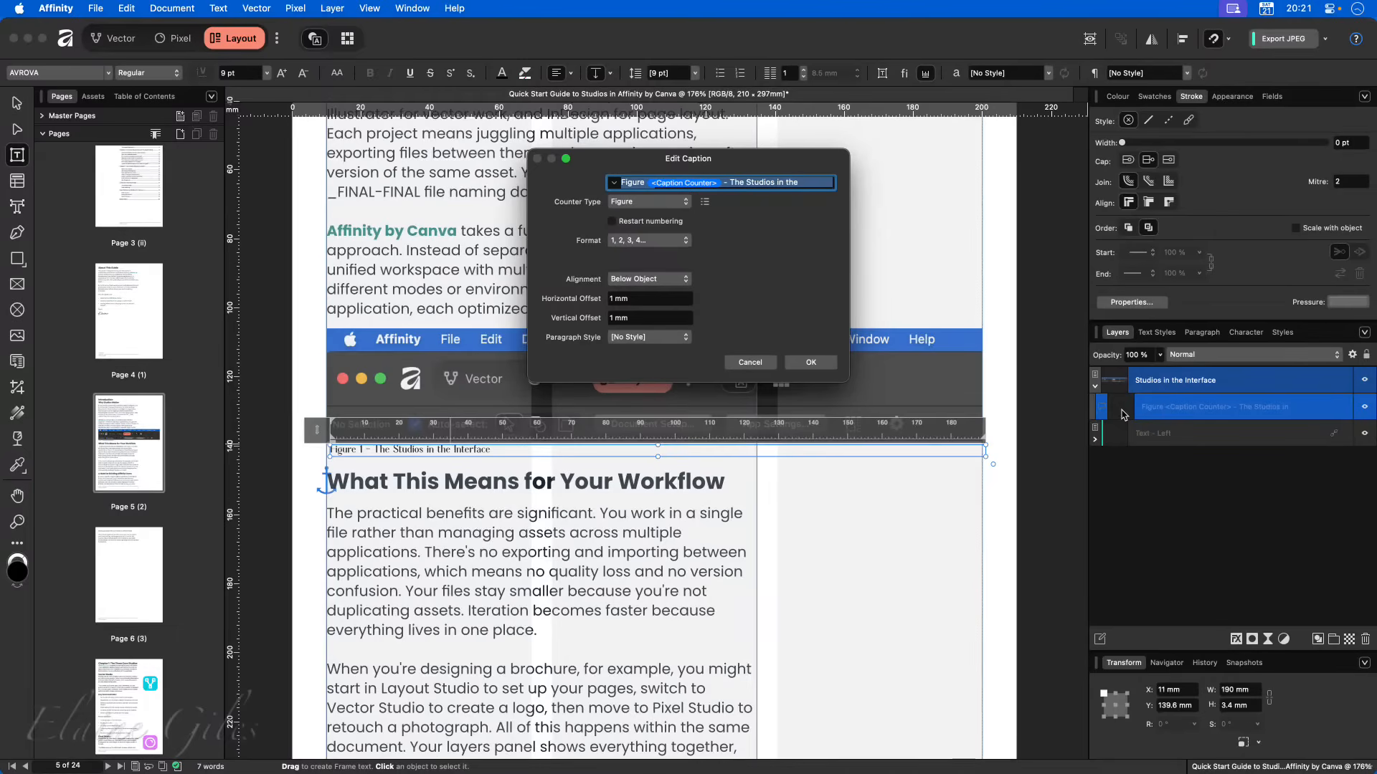
pyautogui.click(680, 338)
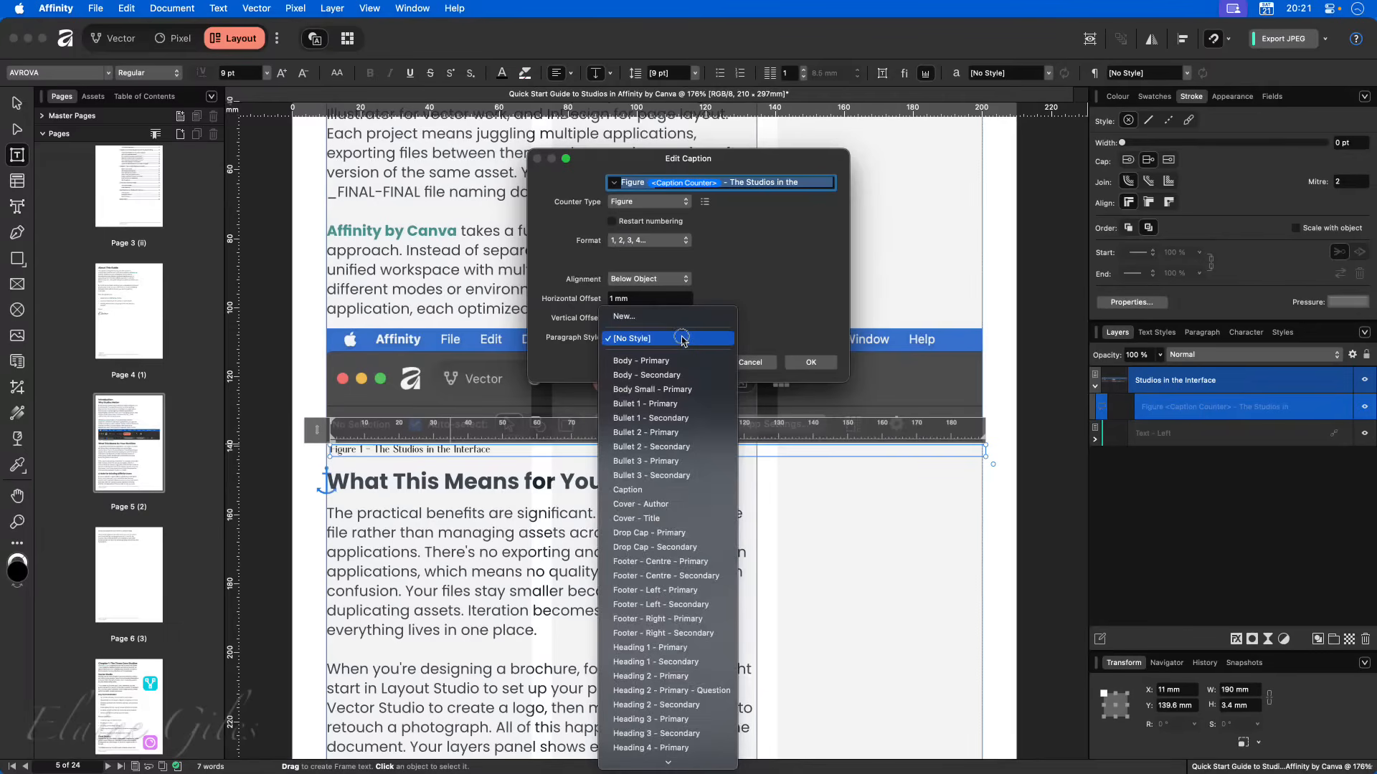
pyautogui.click(631, 491)
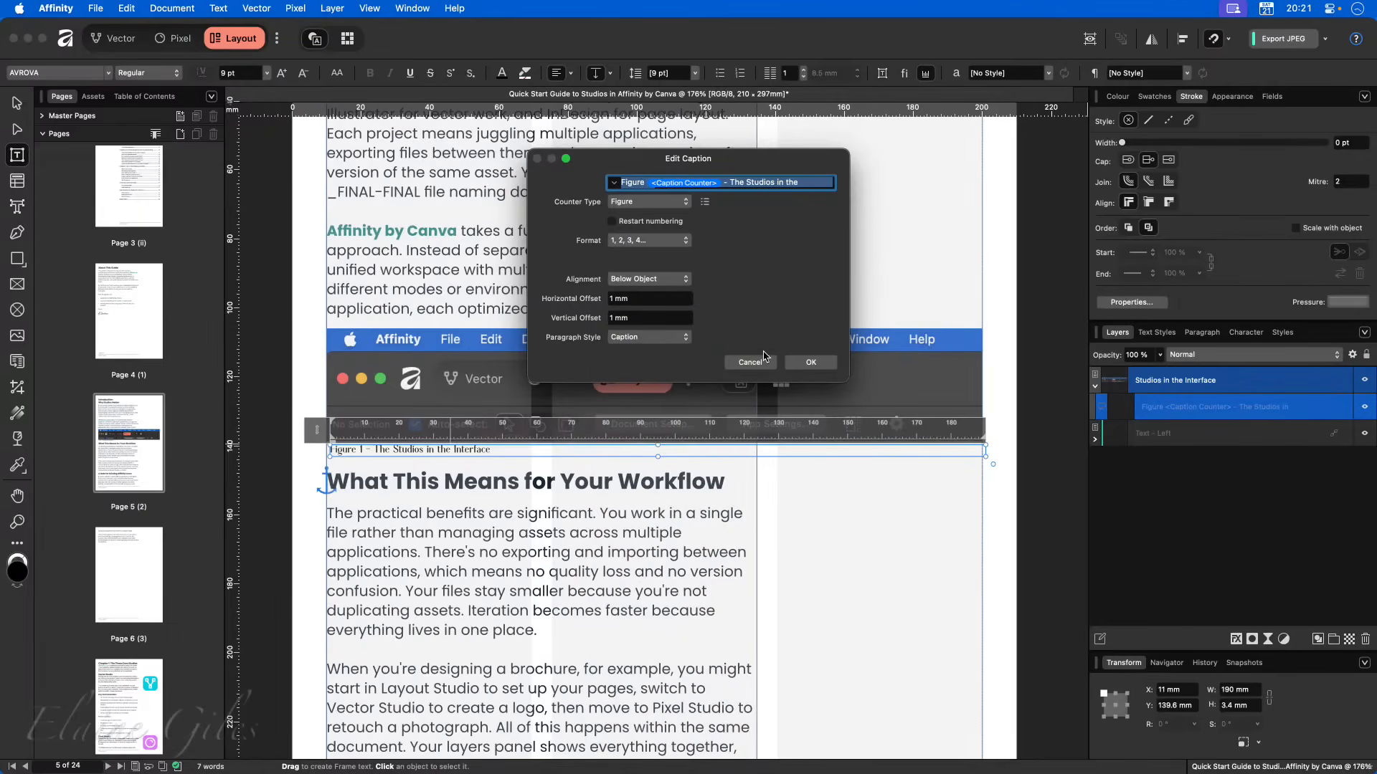
pyautogui.click(795, 362)
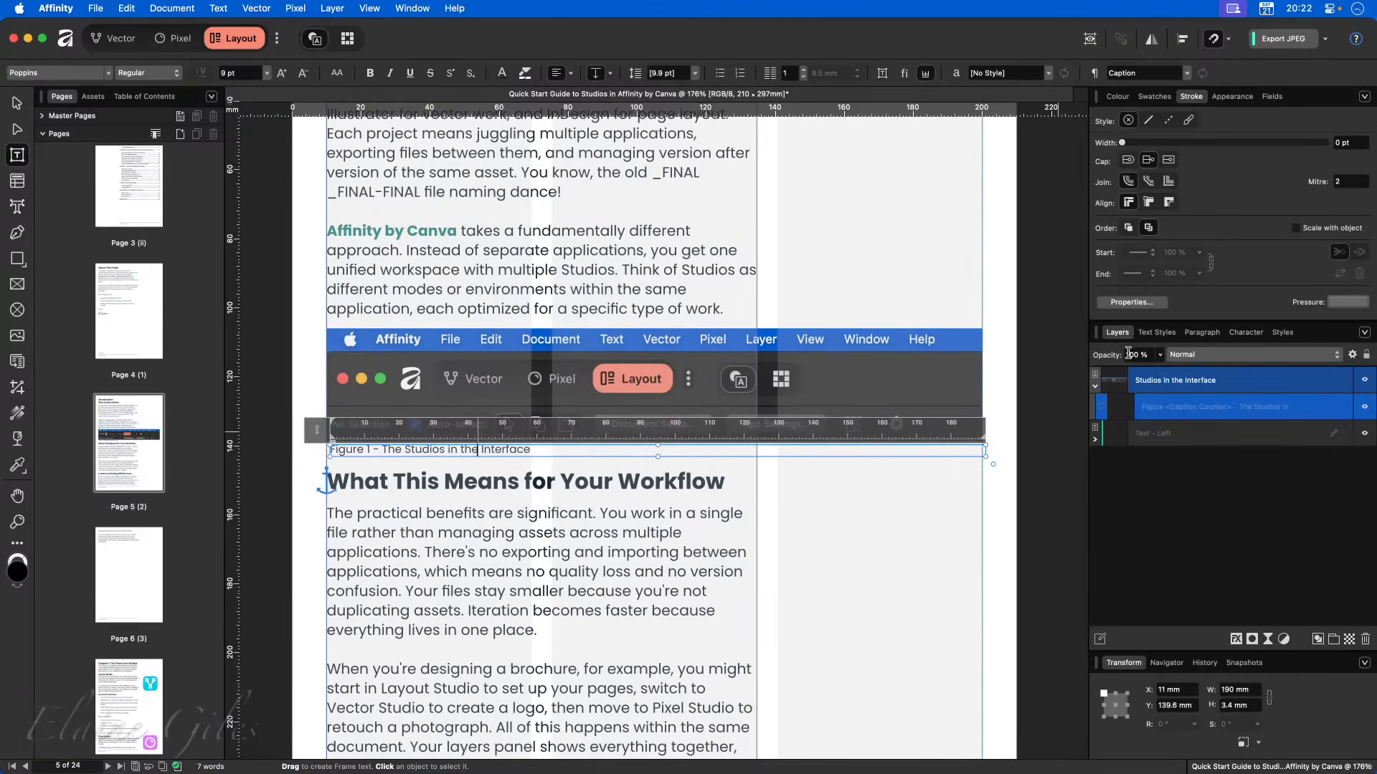
# - Edit the Caption text style to use a mid-grey font colour with H:0 S:0 L:41
pyautogui.click(1150, 334)
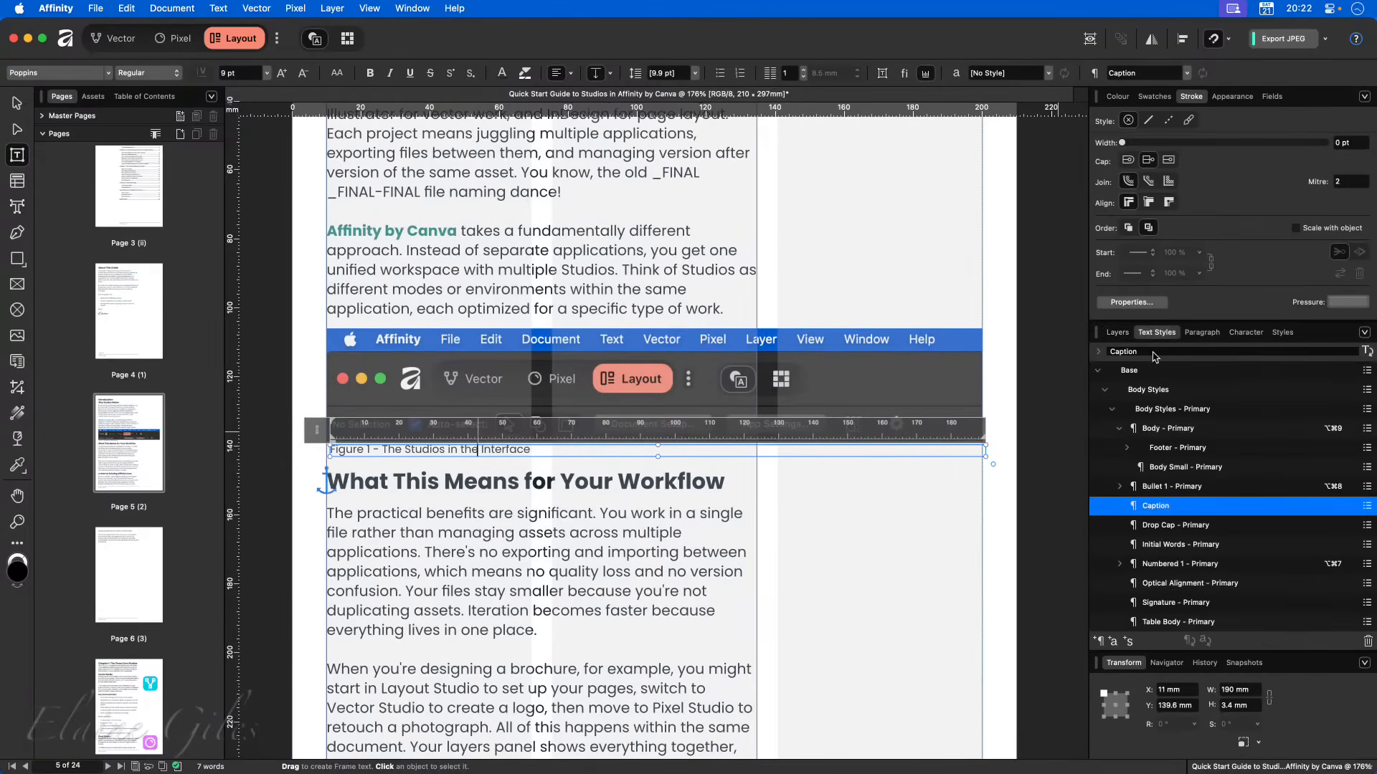
pyautogui.rightClick(1173, 505)
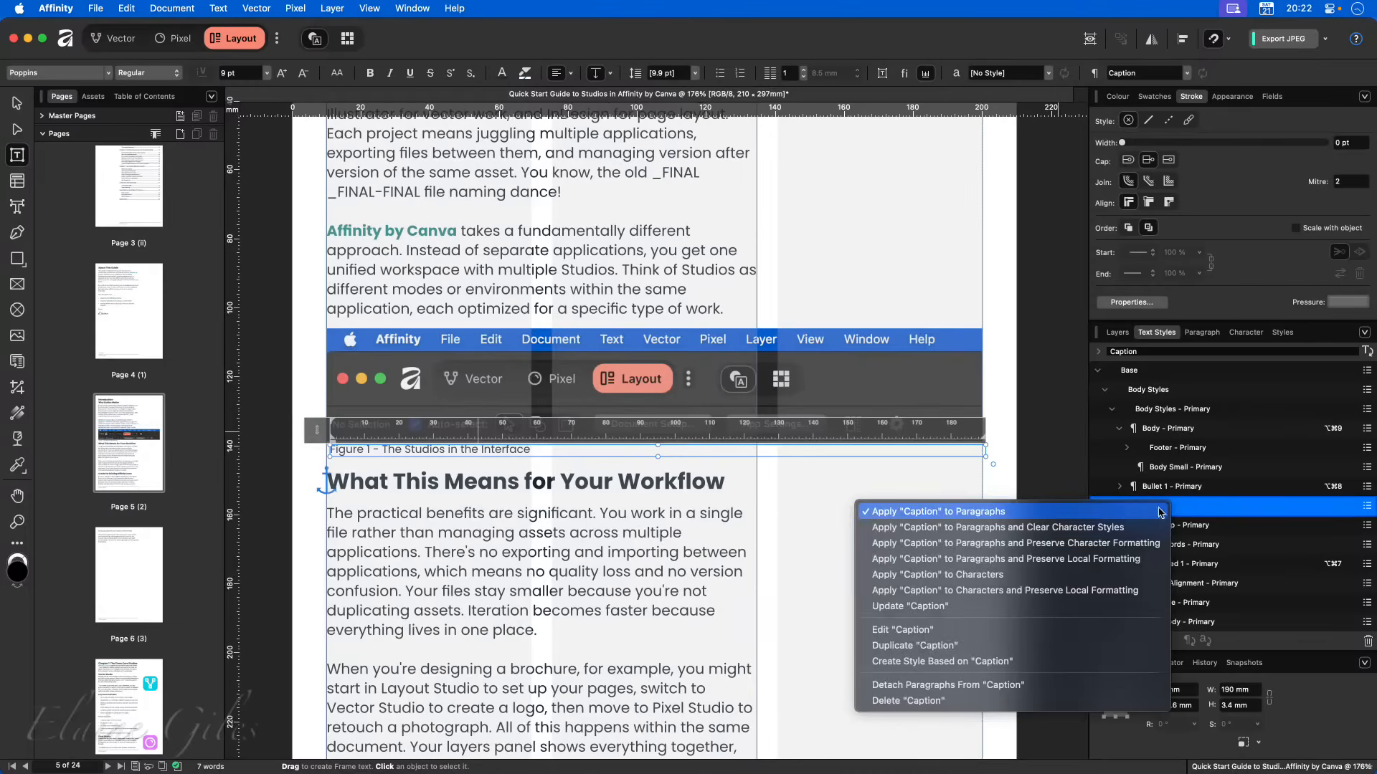
pyautogui.click(924, 630)
pyautogui.moveTo(605, 127); pyautogui.dragTo(782, 151)
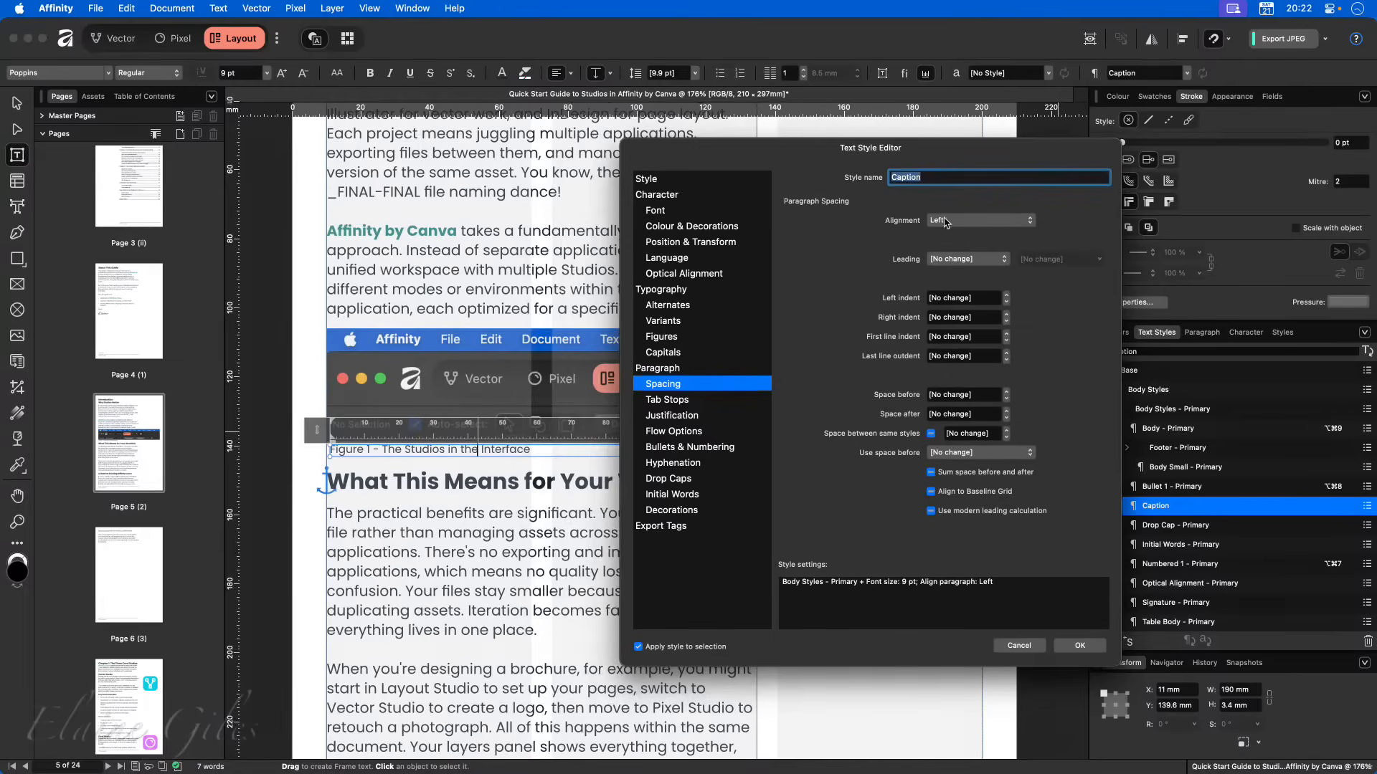
pyautogui.click(710, 228)
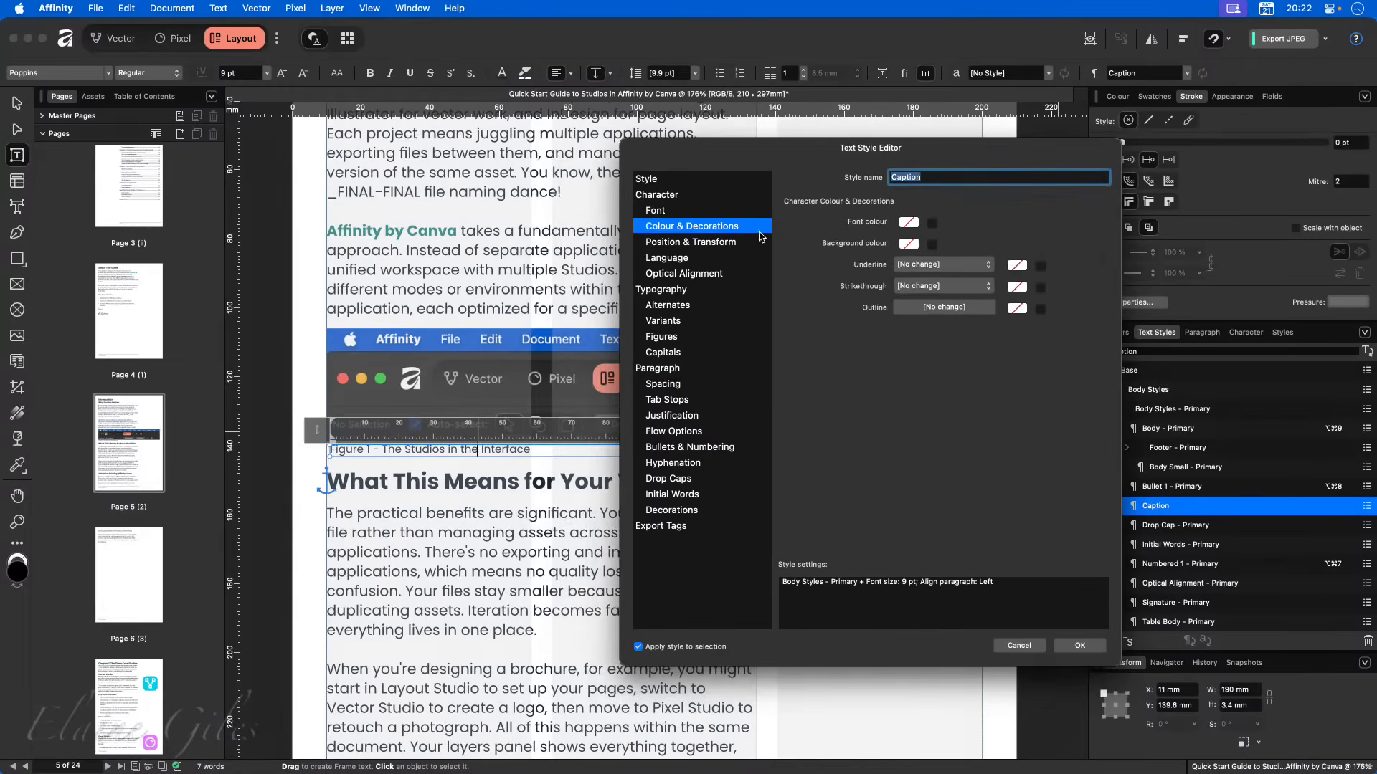
pyautogui.click(932, 223)
pyautogui.click(909, 222)
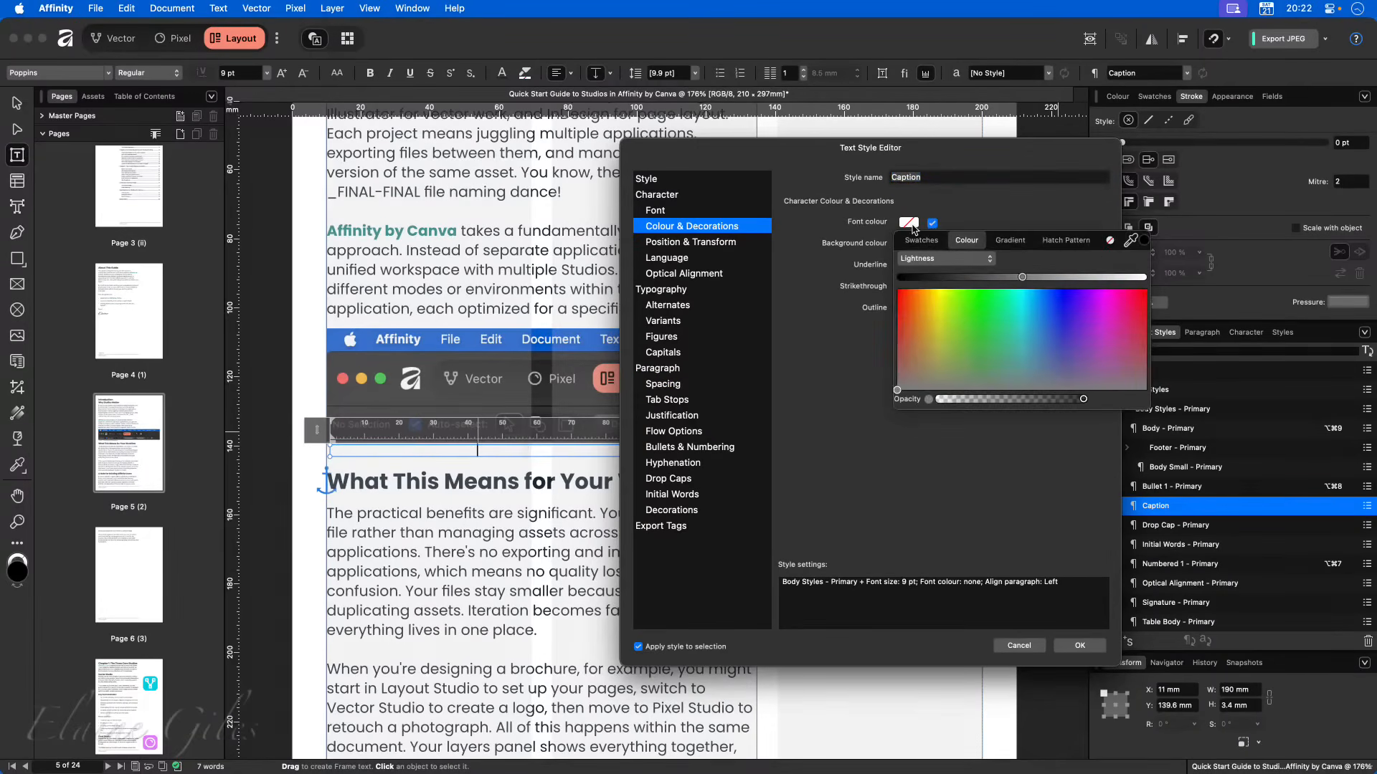
pyautogui.moveTo(1024, 276); pyautogui.dragTo(1001, 277)
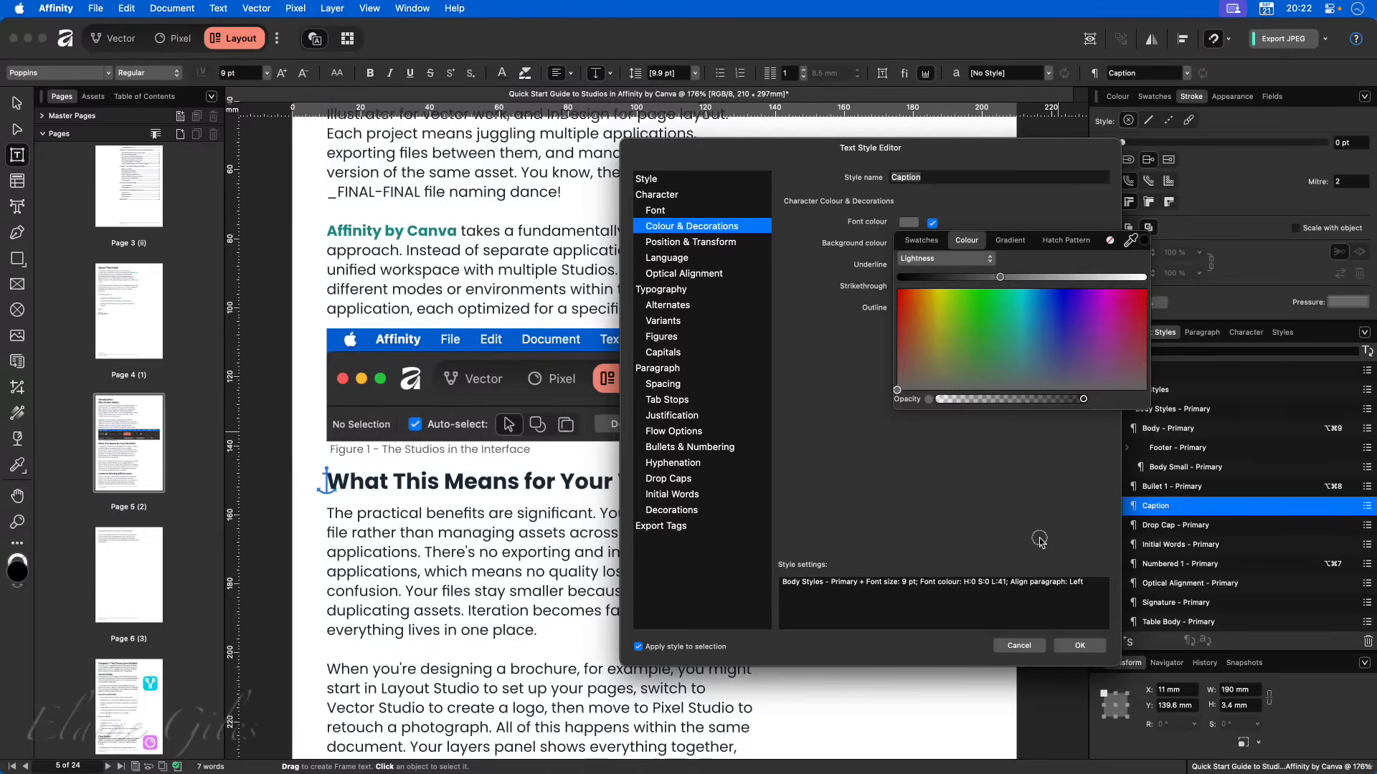
pyautogui.click(1077, 646)
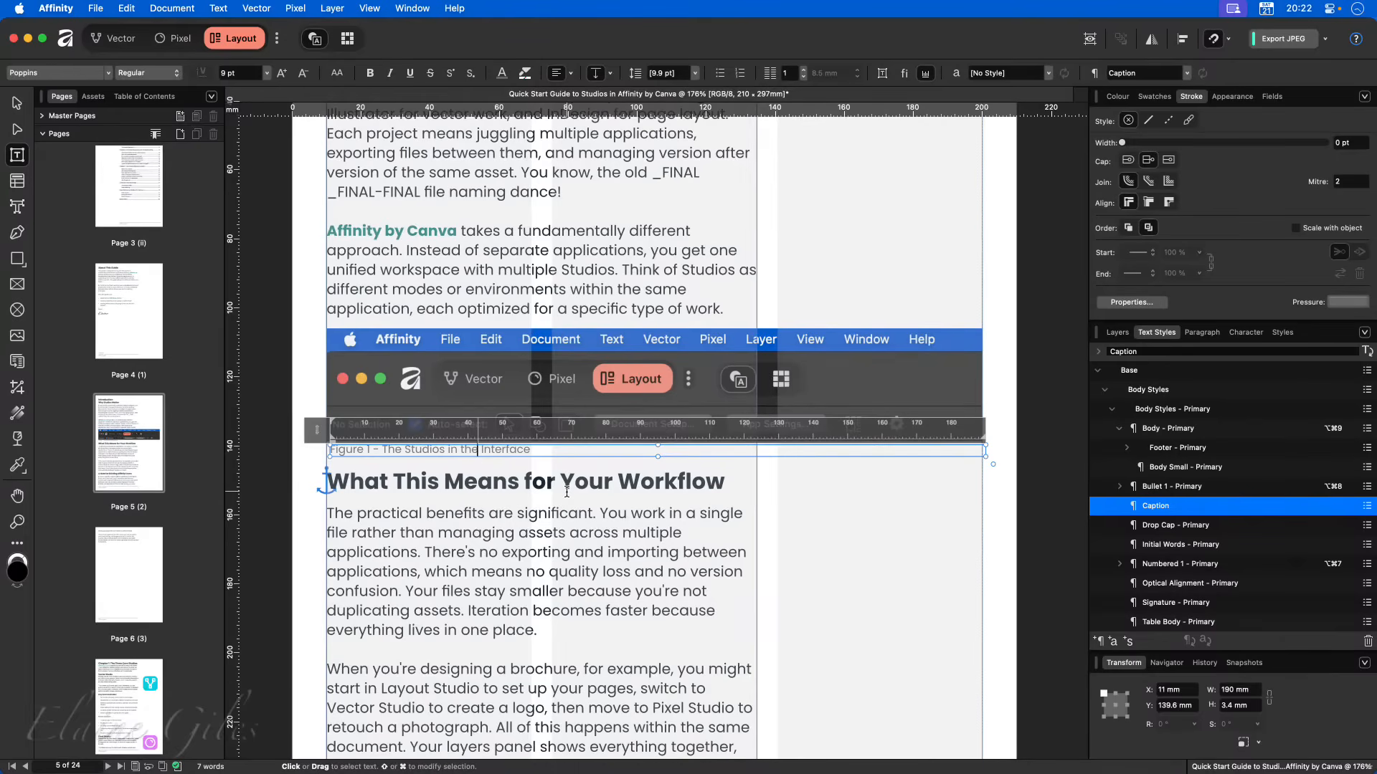
# - Go to page 10 and check the text style of the Canva AI Studio caption
pyautogui.scroll(-5, 567, 492)
pyautogui.scroll(2, 567, 492)
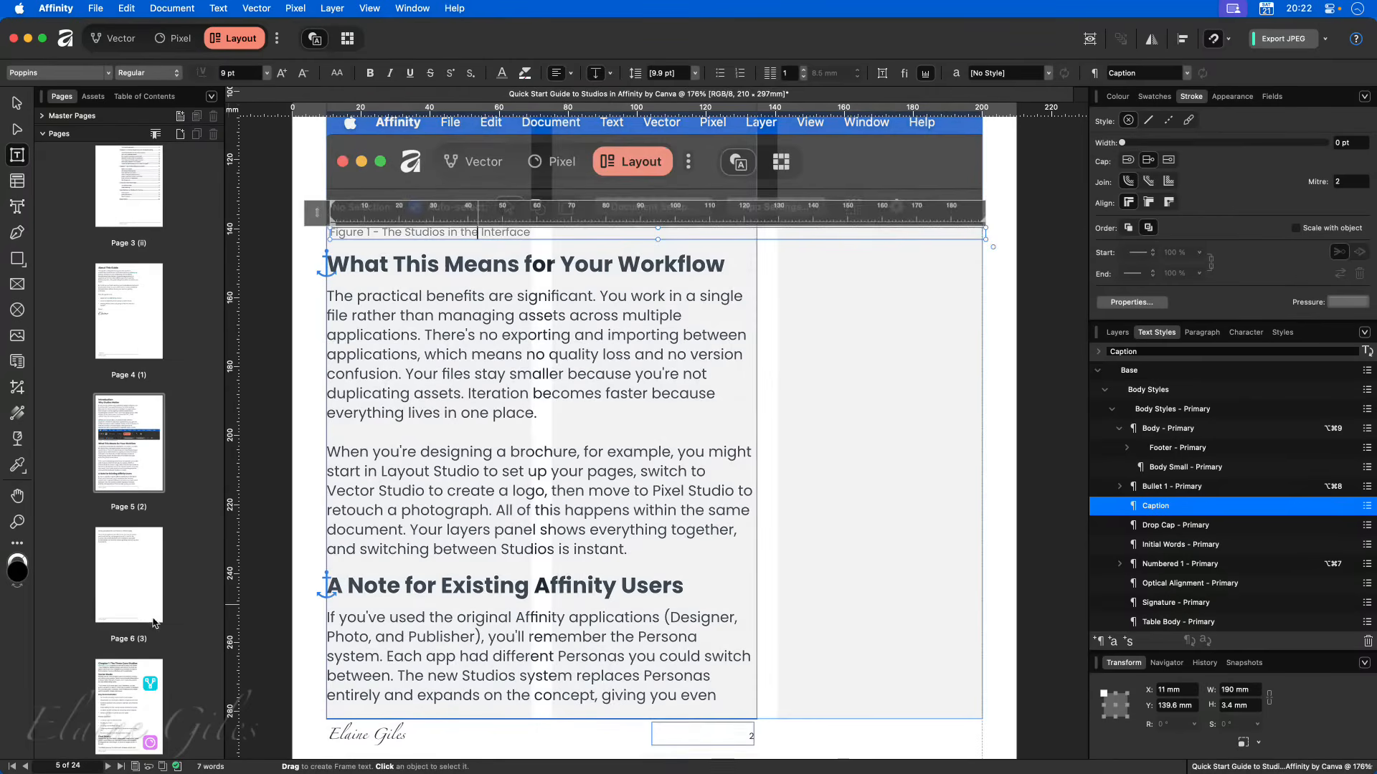
pyautogui.scroll(-5, 134, 628)
pyautogui.click(134, 629)
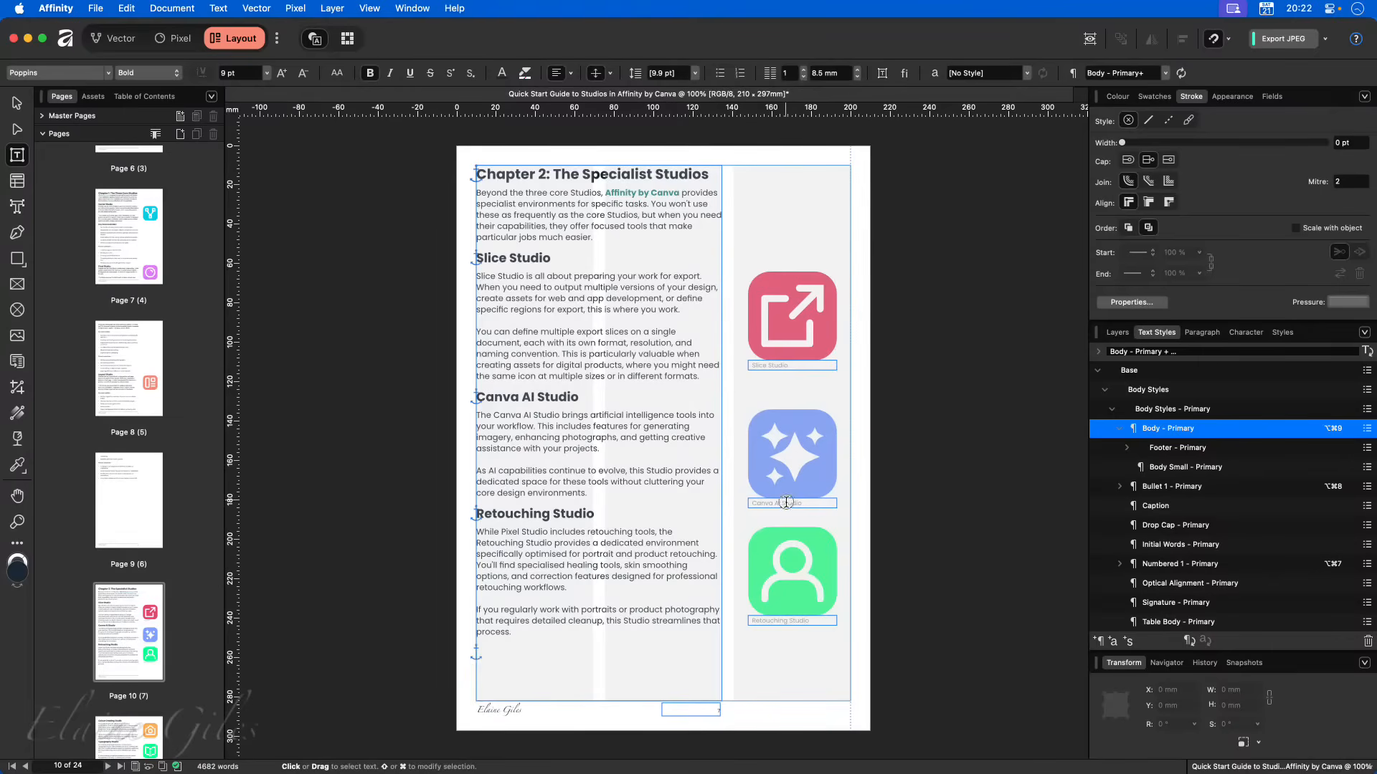
pyautogui.click(786, 502)
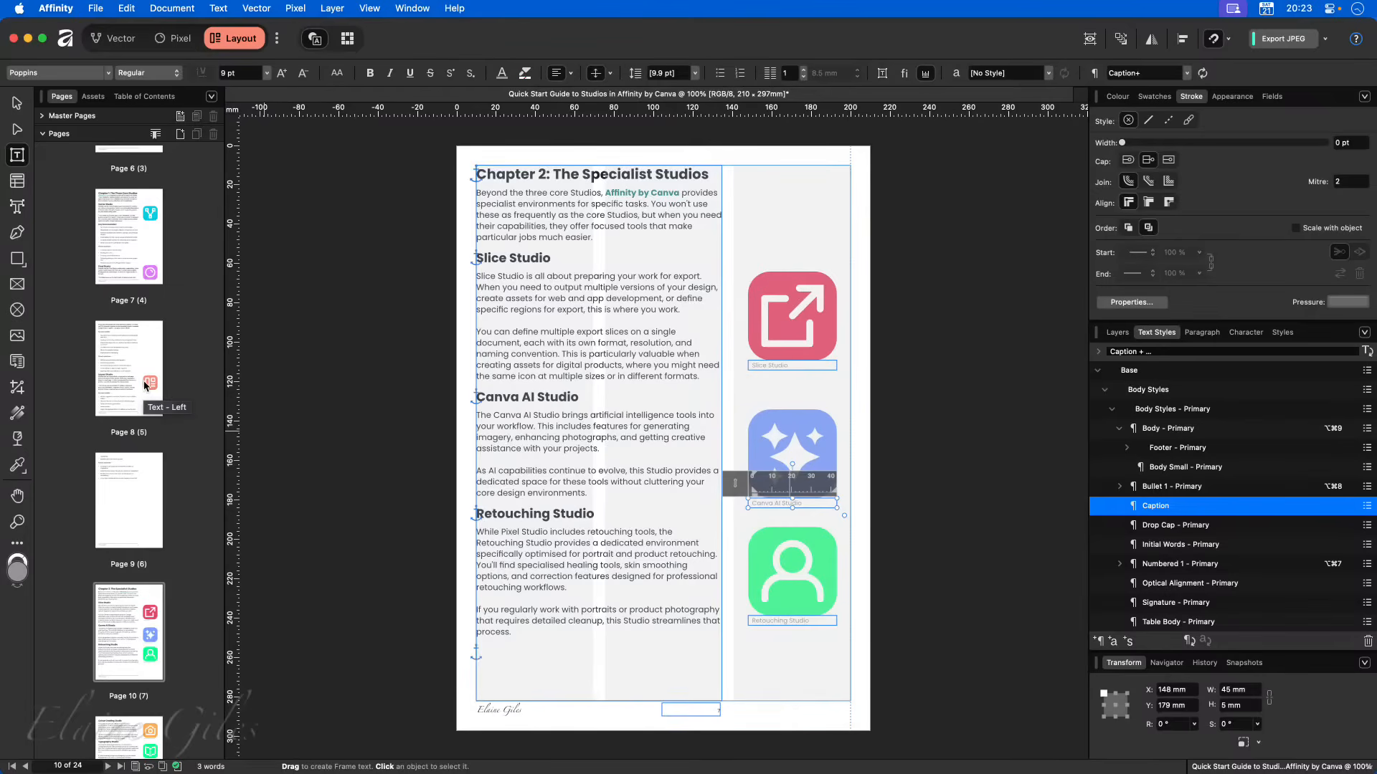
# - Look through the guide's pages for images needing captions, opening page 12 to view the Studio Controls caption
pyautogui.scroll(-1, 145, 388)
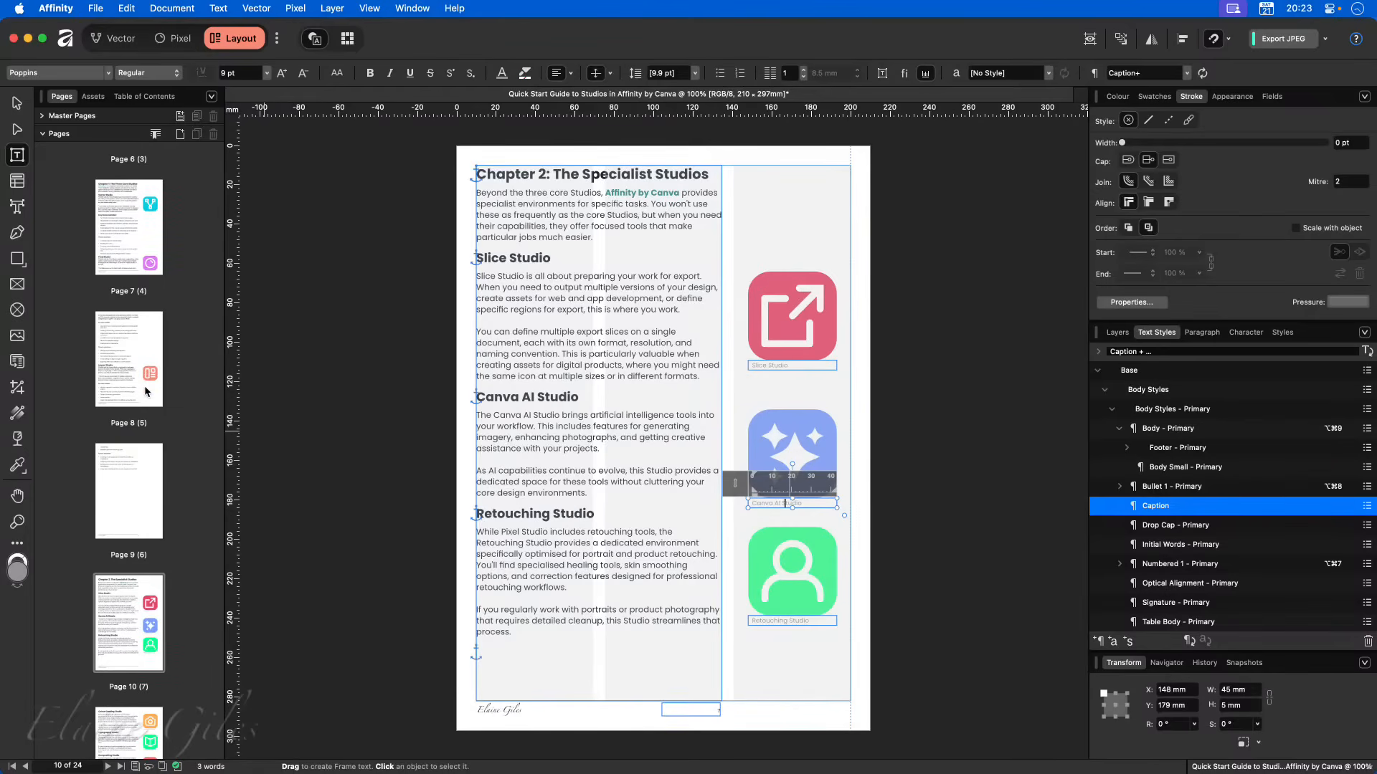
pyautogui.scroll(6, 145, 391)
pyautogui.scroll(-1, 172, 326)
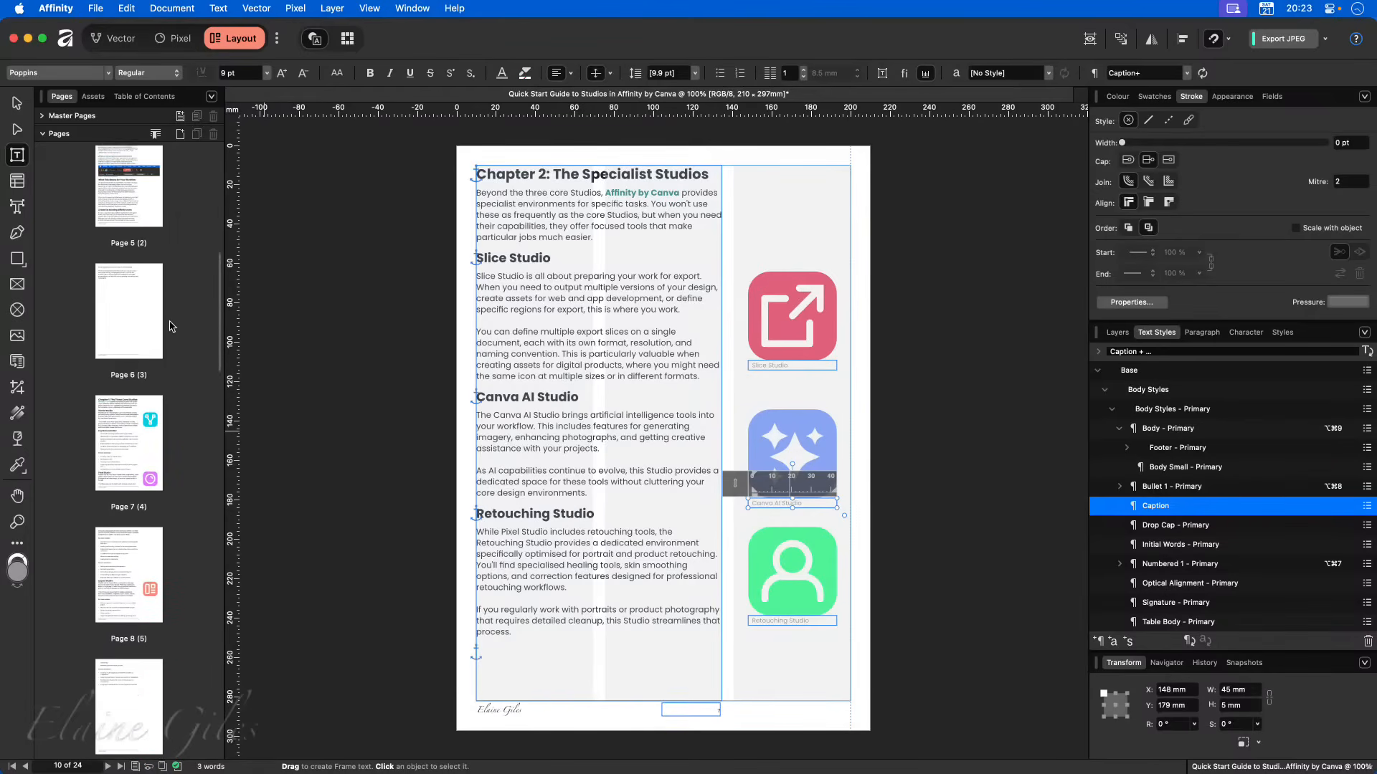
pyautogui.scroll(-3, 173, 327)
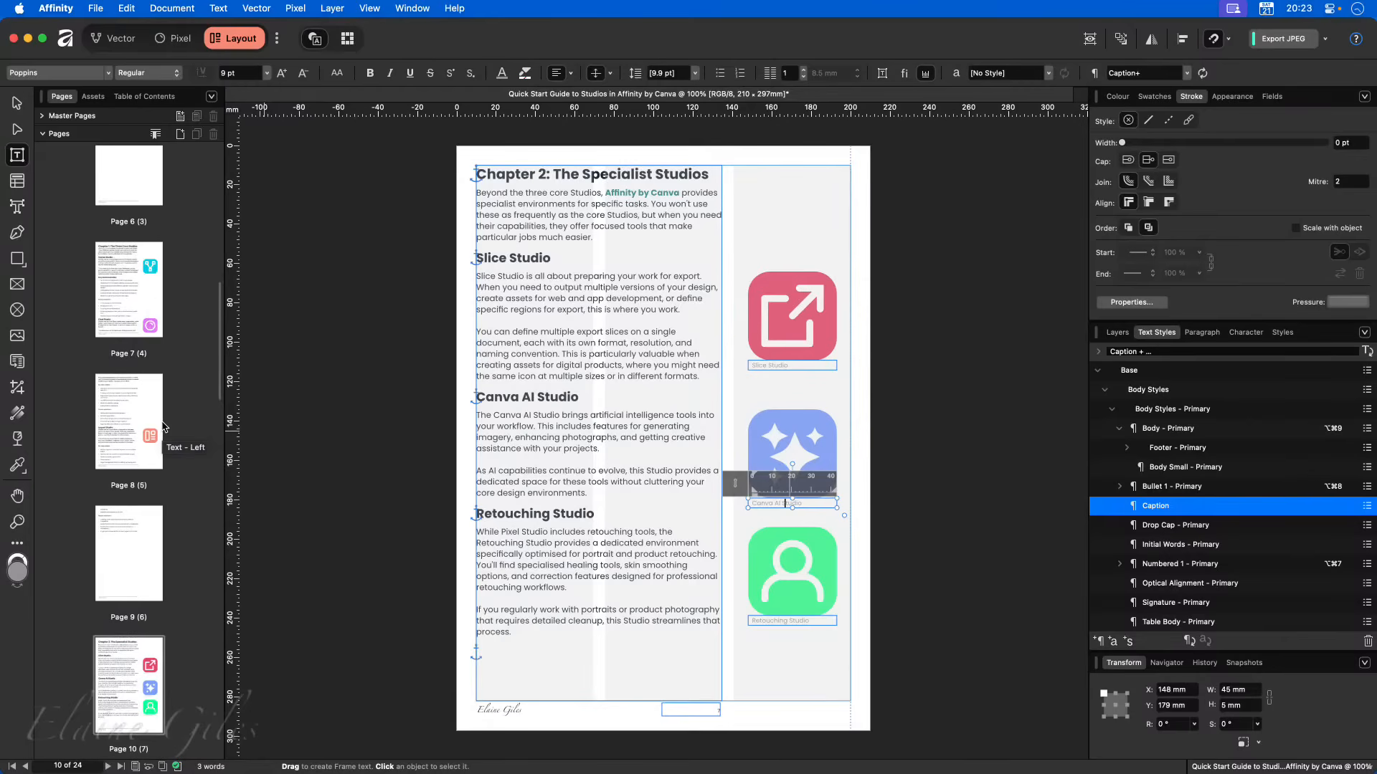
pyautogui.scroll(-5, 162, 426)
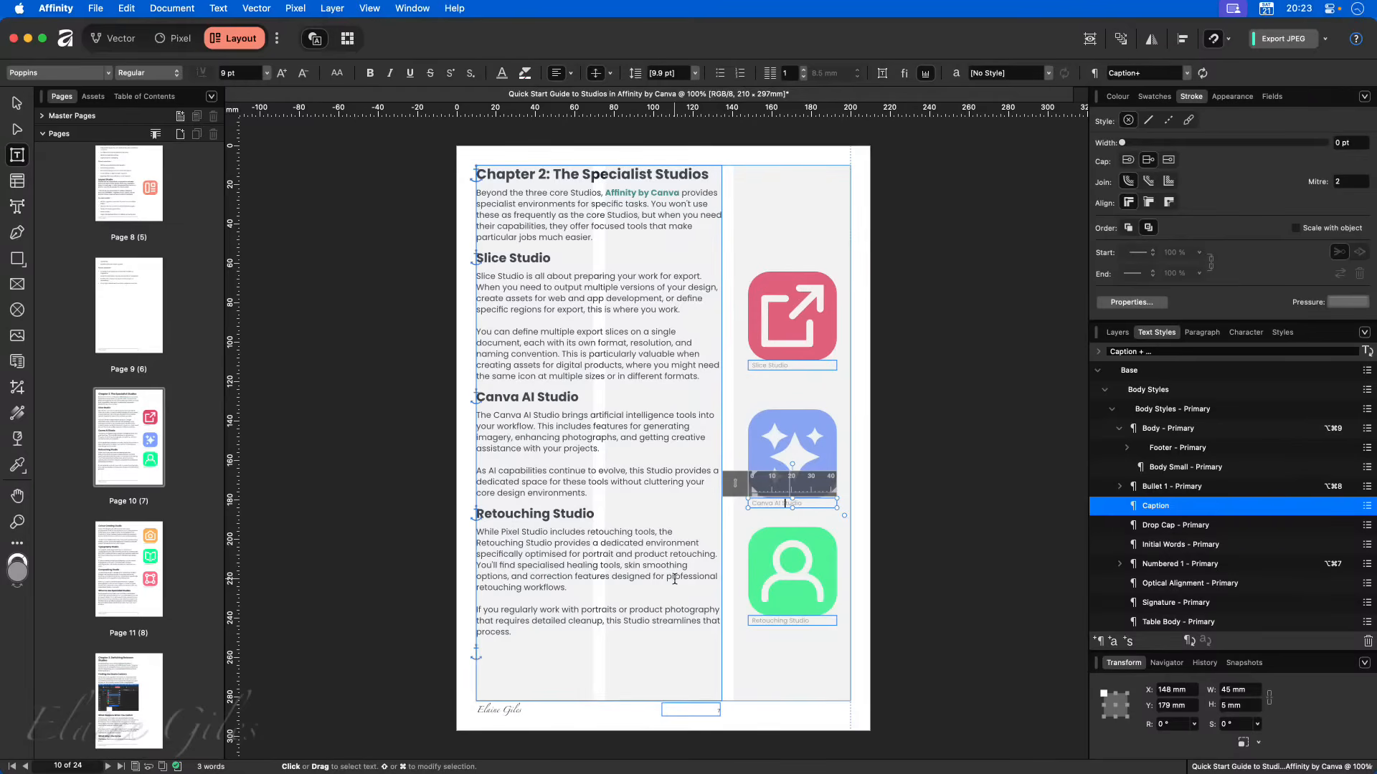
pyautogui.click(140, 710)
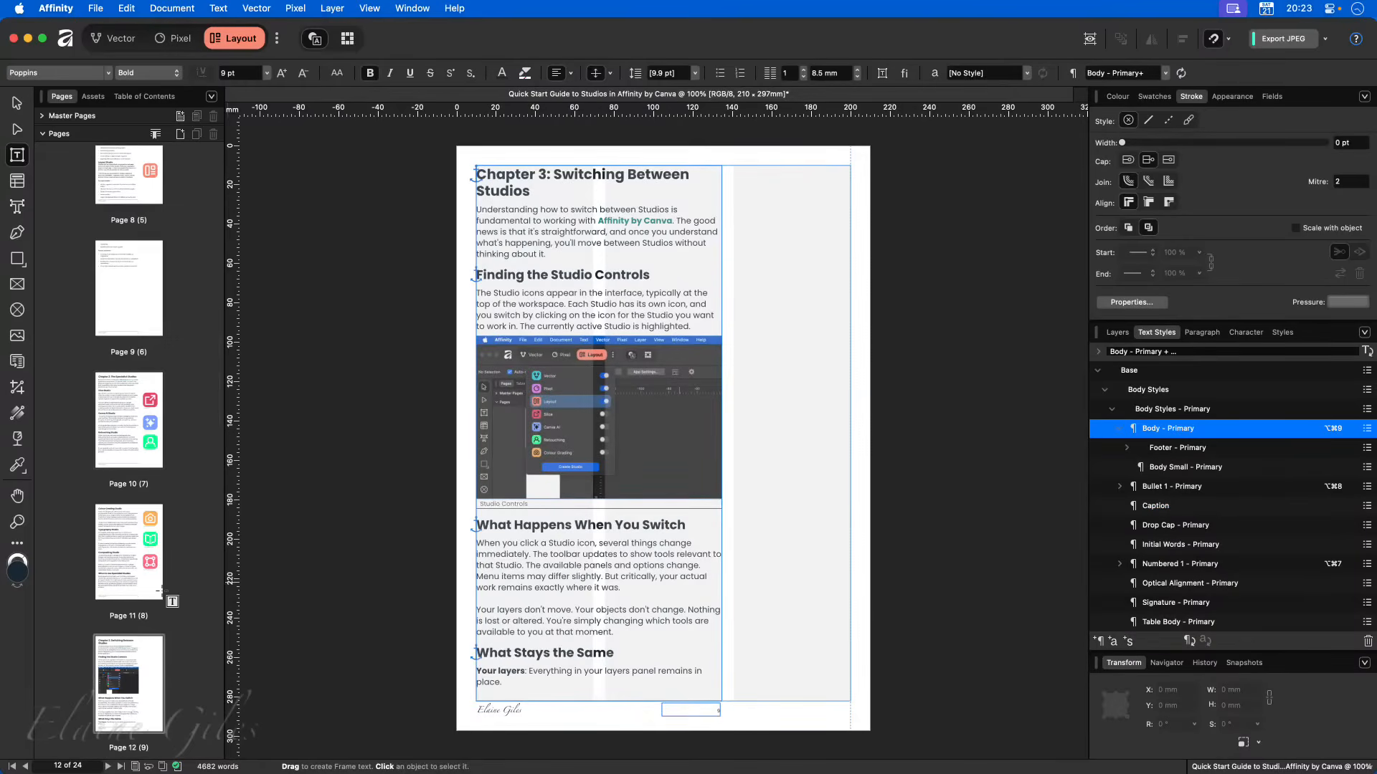
pyautogui.scroll(-5, 163, 594)
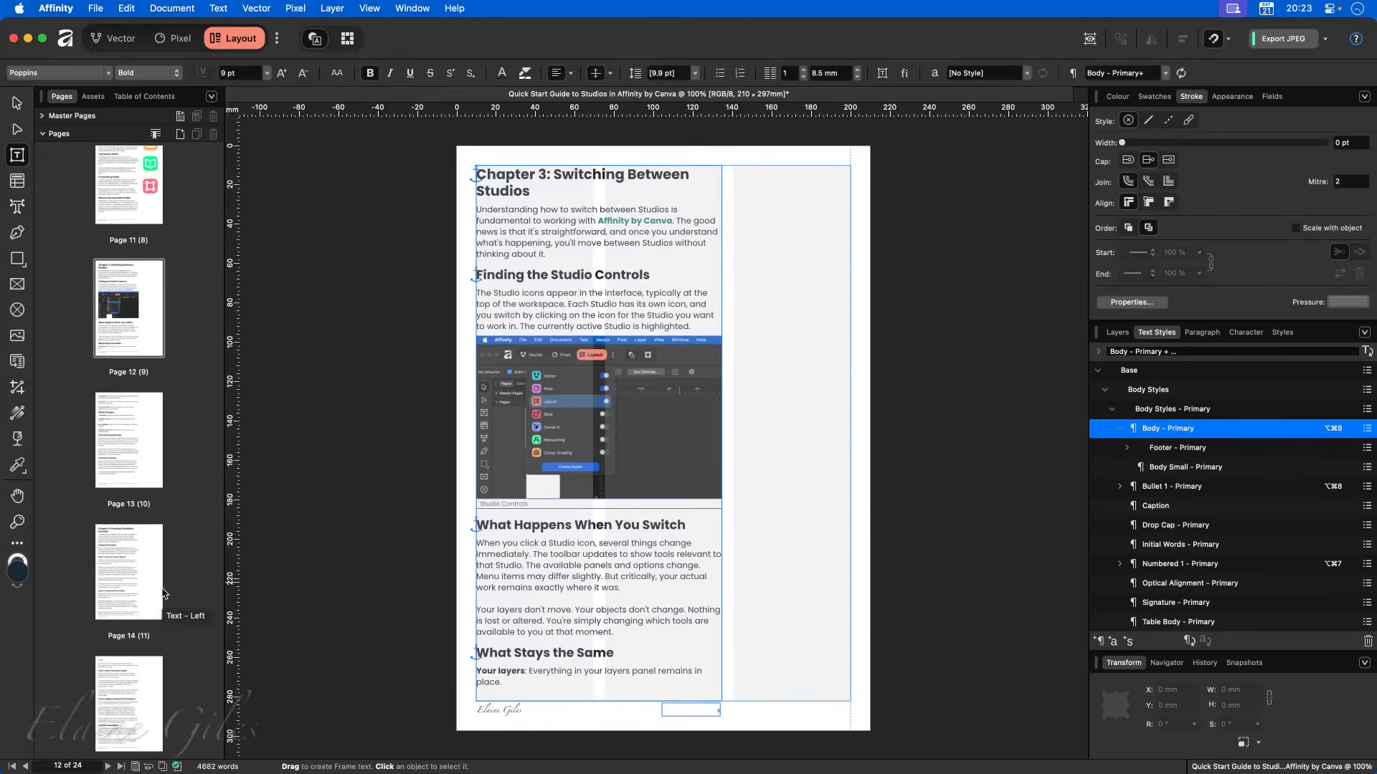
pyautogui.scroll(-3, 162, 592)
pyautogui.scroll(-12, 162, 592)
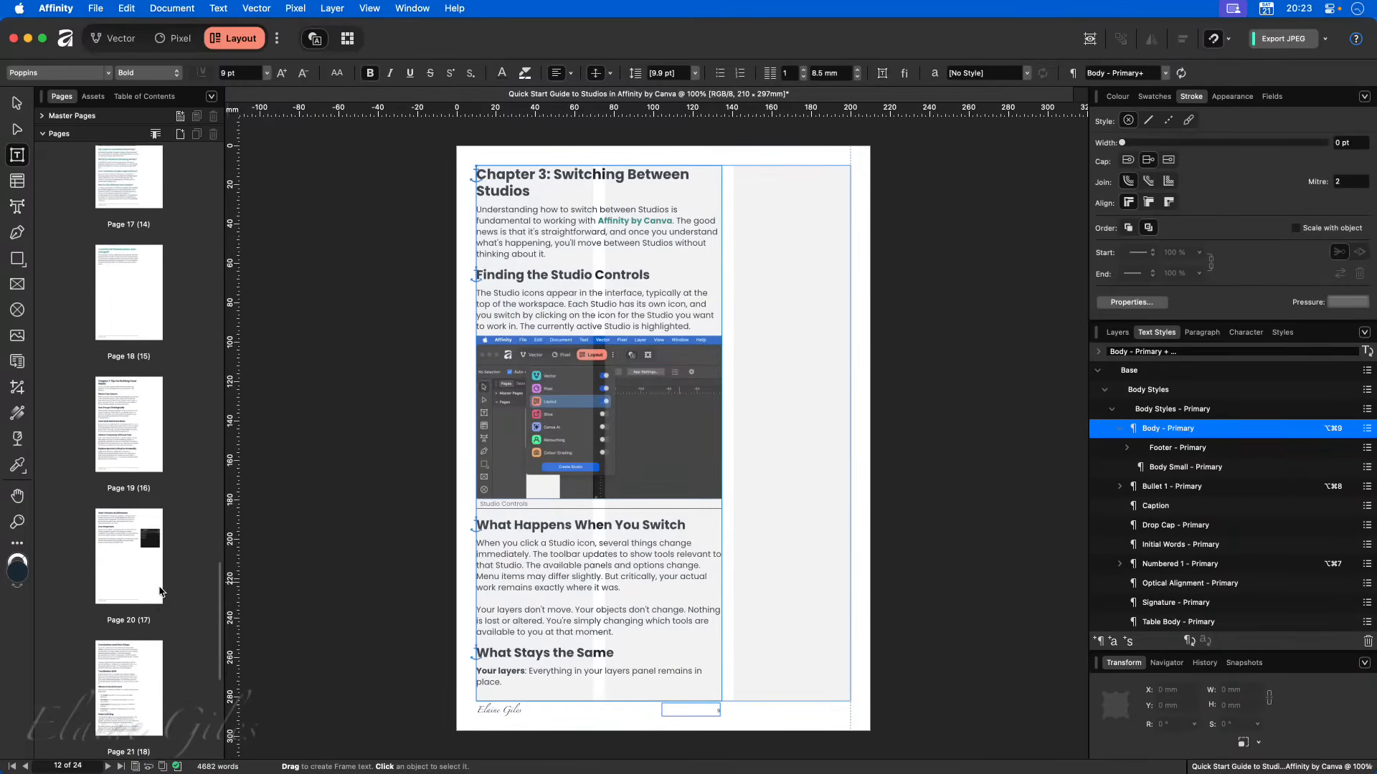
pyautogui.scroll(-5, 158, 567)
pyautogui.scroll(20, 154, 534)
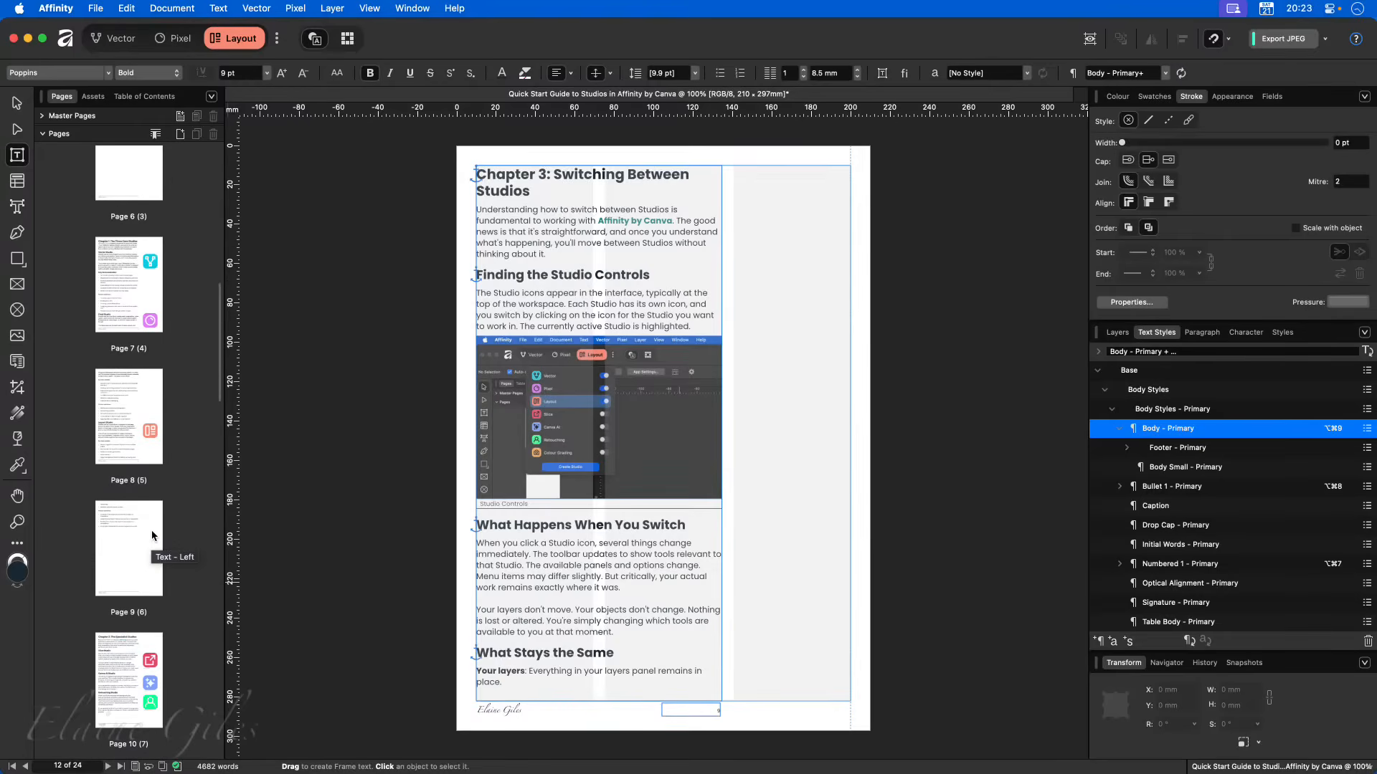
pyautogui.scroll(3, 152, 536)
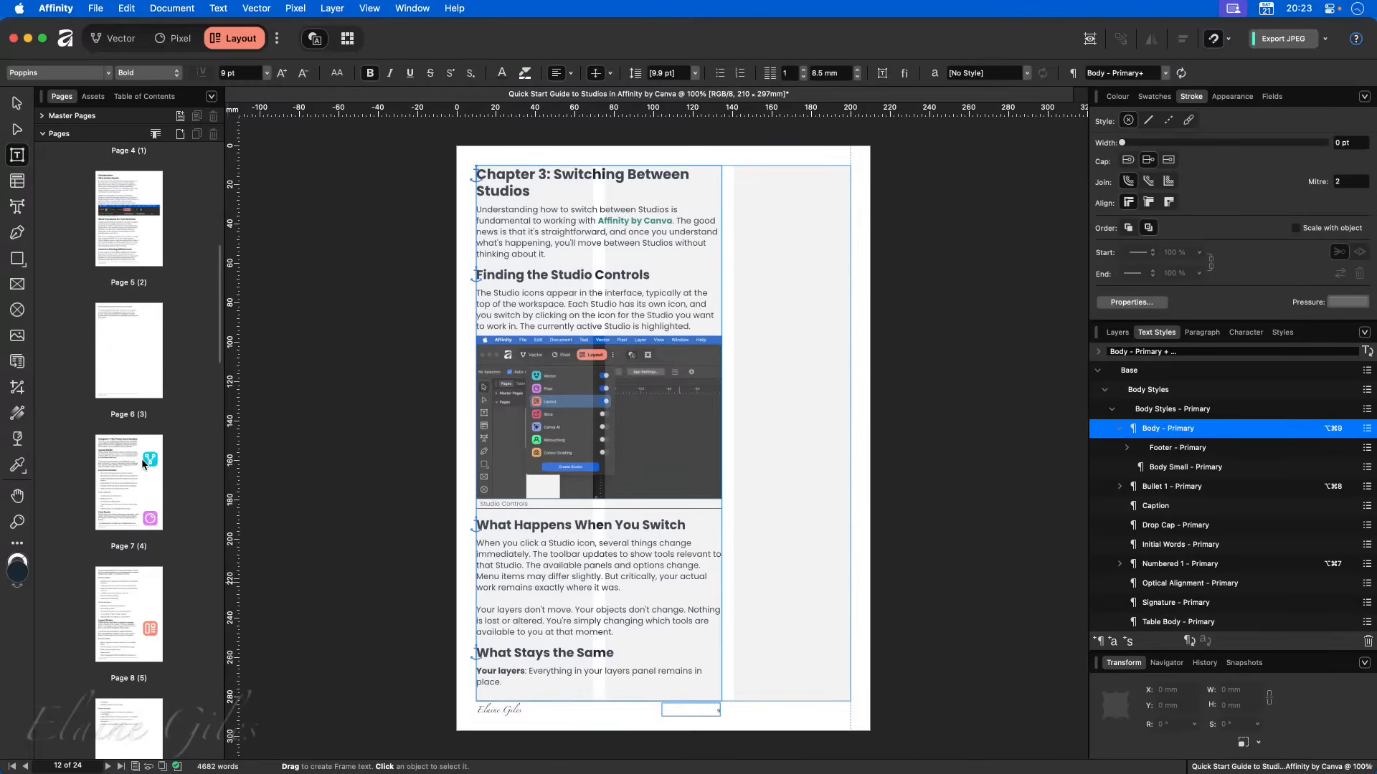
# - Go to page 7 and examine the icon and background layers inside the Vector Studio group
pyautogui.doubleClick(144, 466)
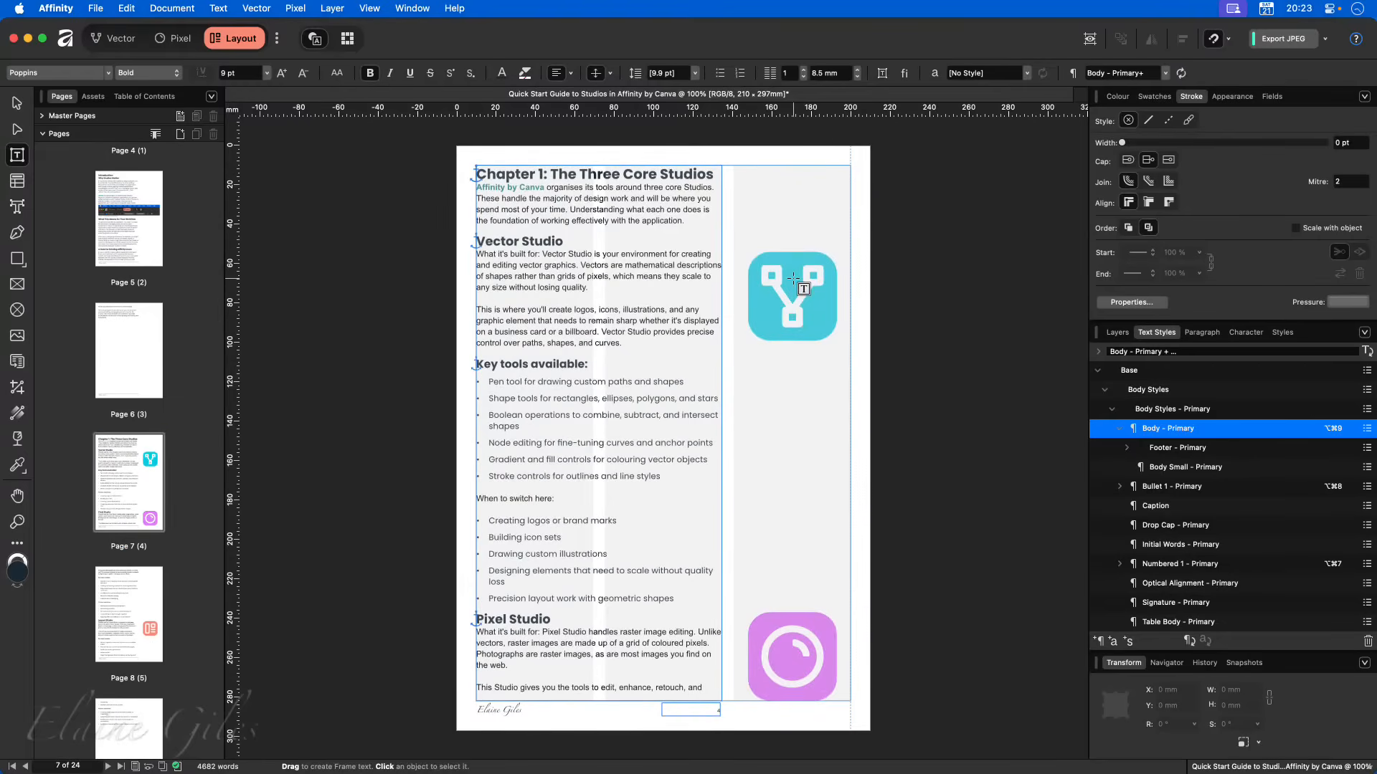
pyautogui.click(16, 103)
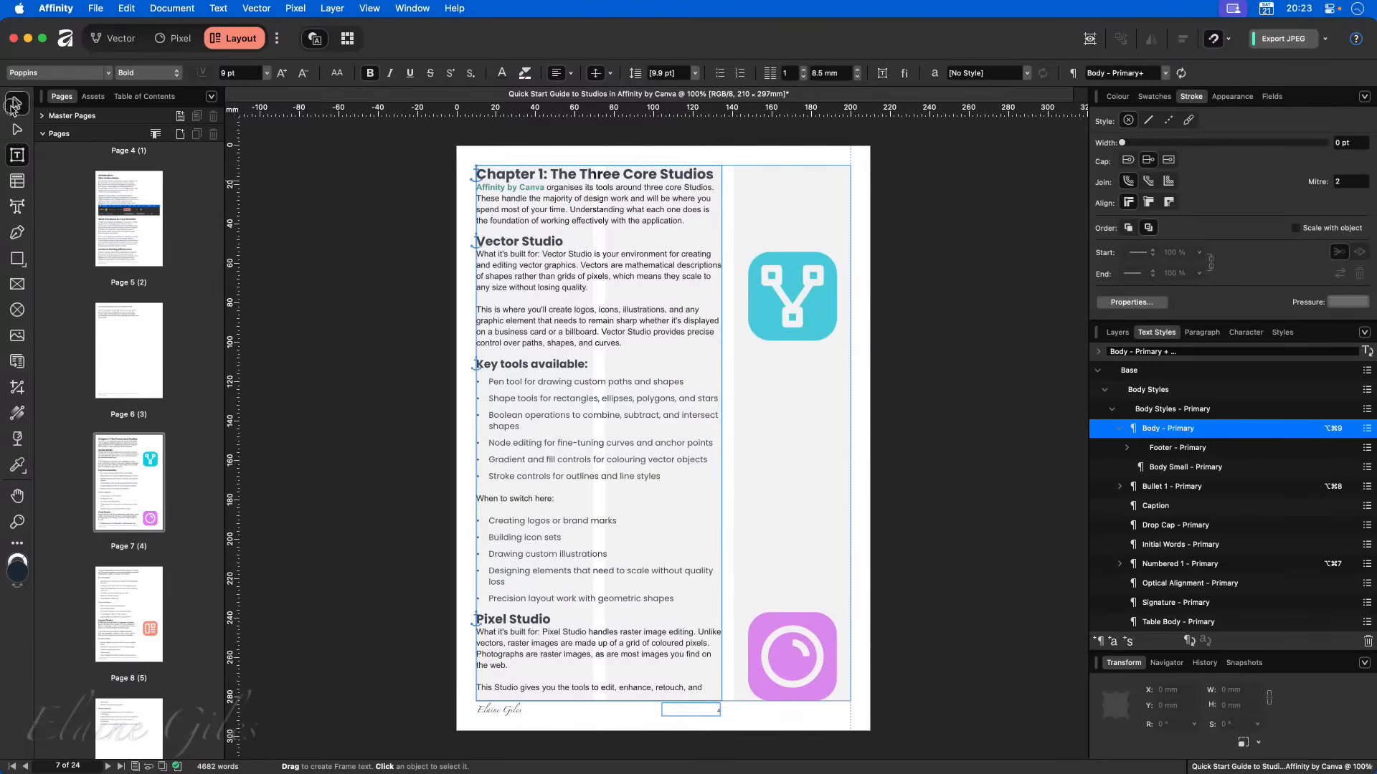
pyautogui.click(806, 284)
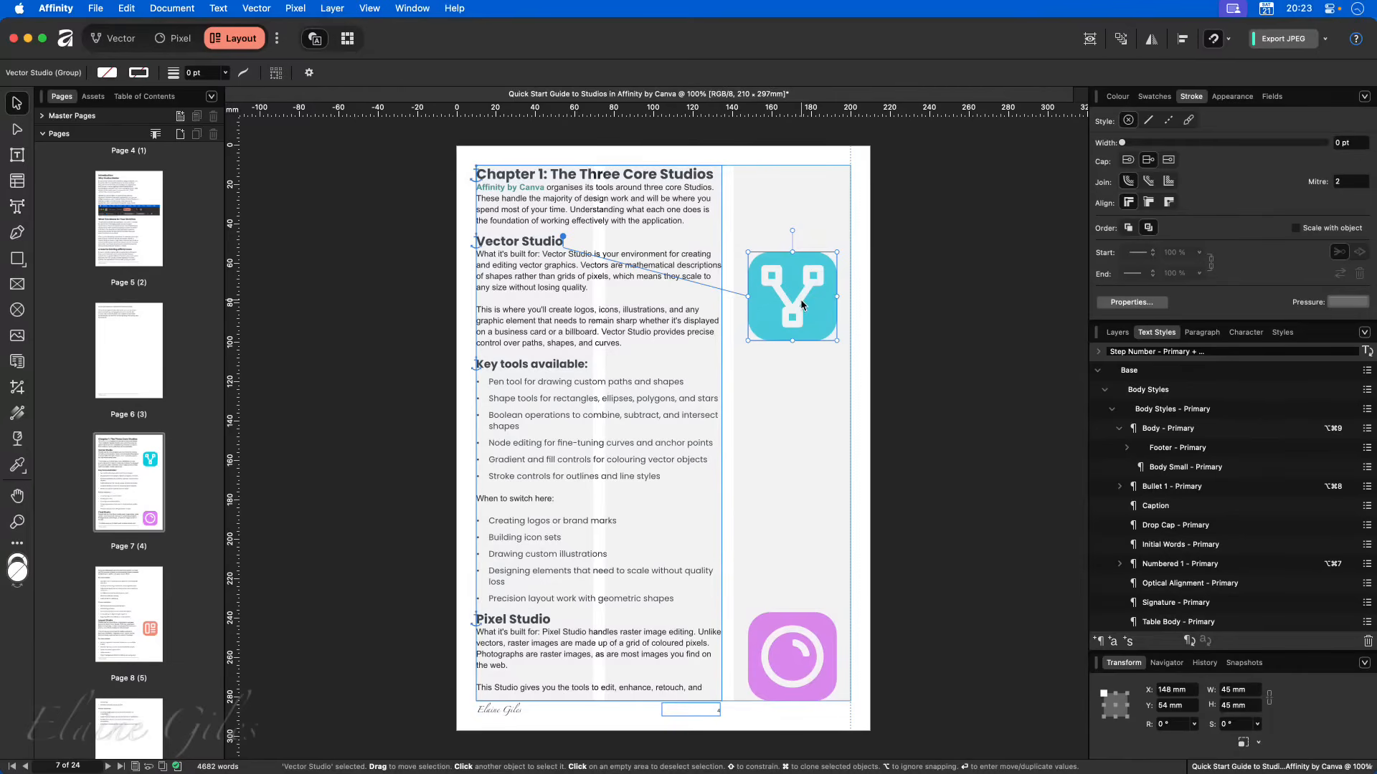
pyautogui.click(1116, 332)
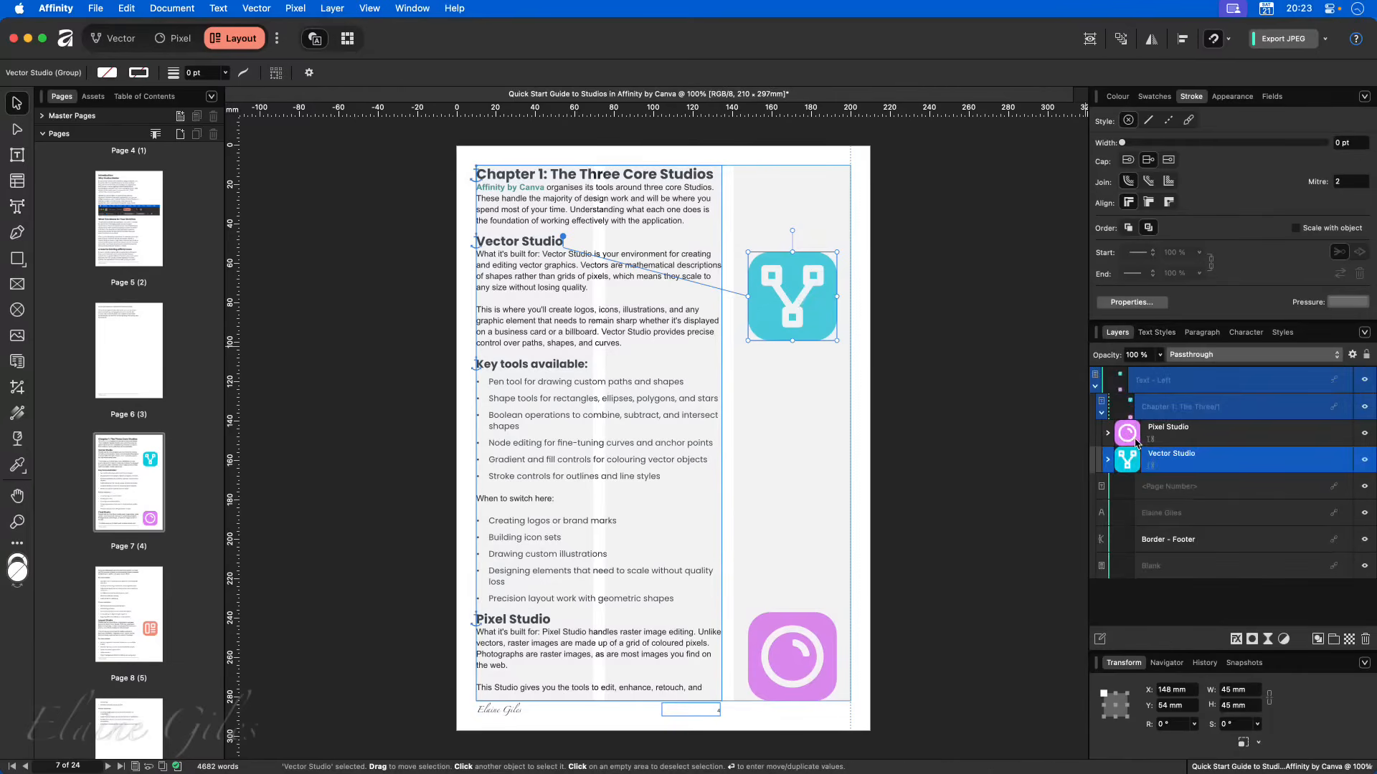
pyautogui.click(1106, 461)
pyautogui.click(1184, 493)
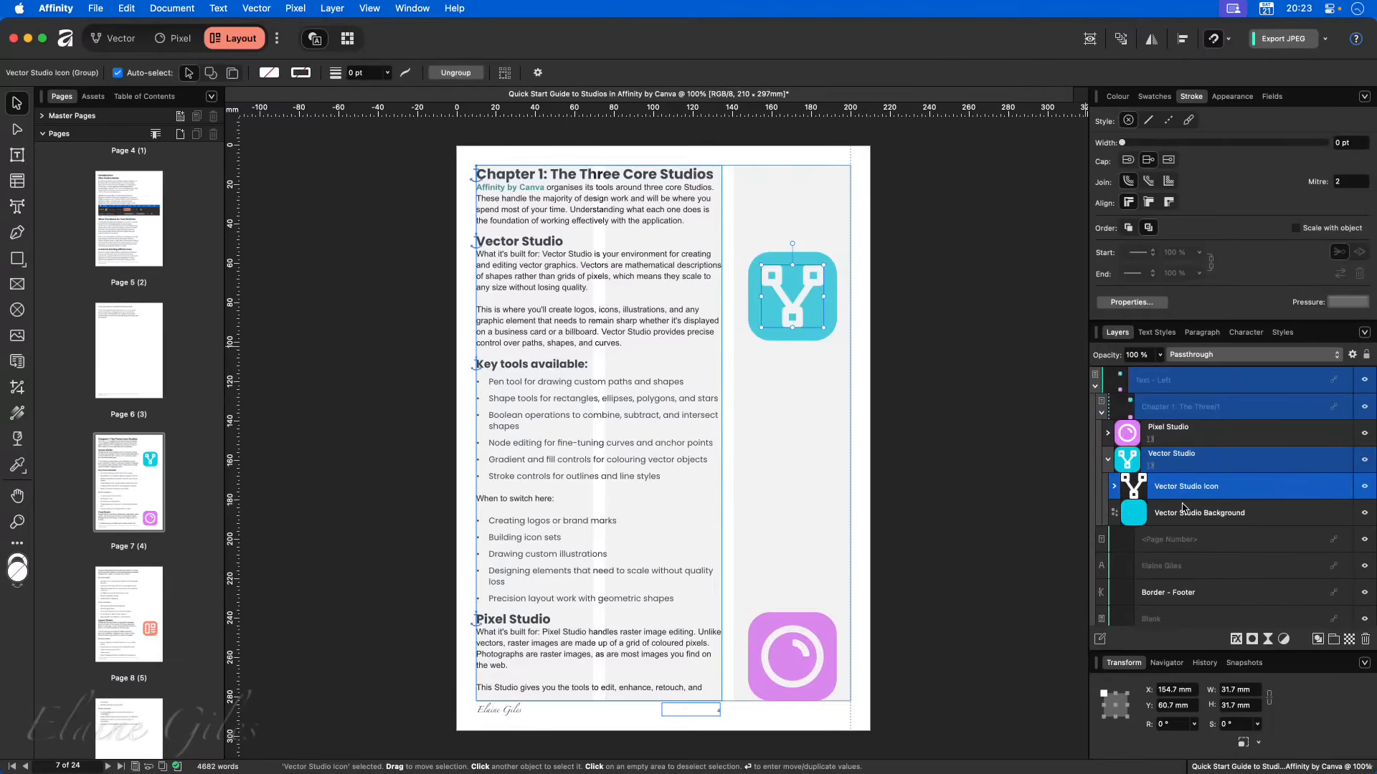
pyautogui.click(1184, 513)
pyautogui.click(1187, 489)
pyautogui.click(1188, 514)
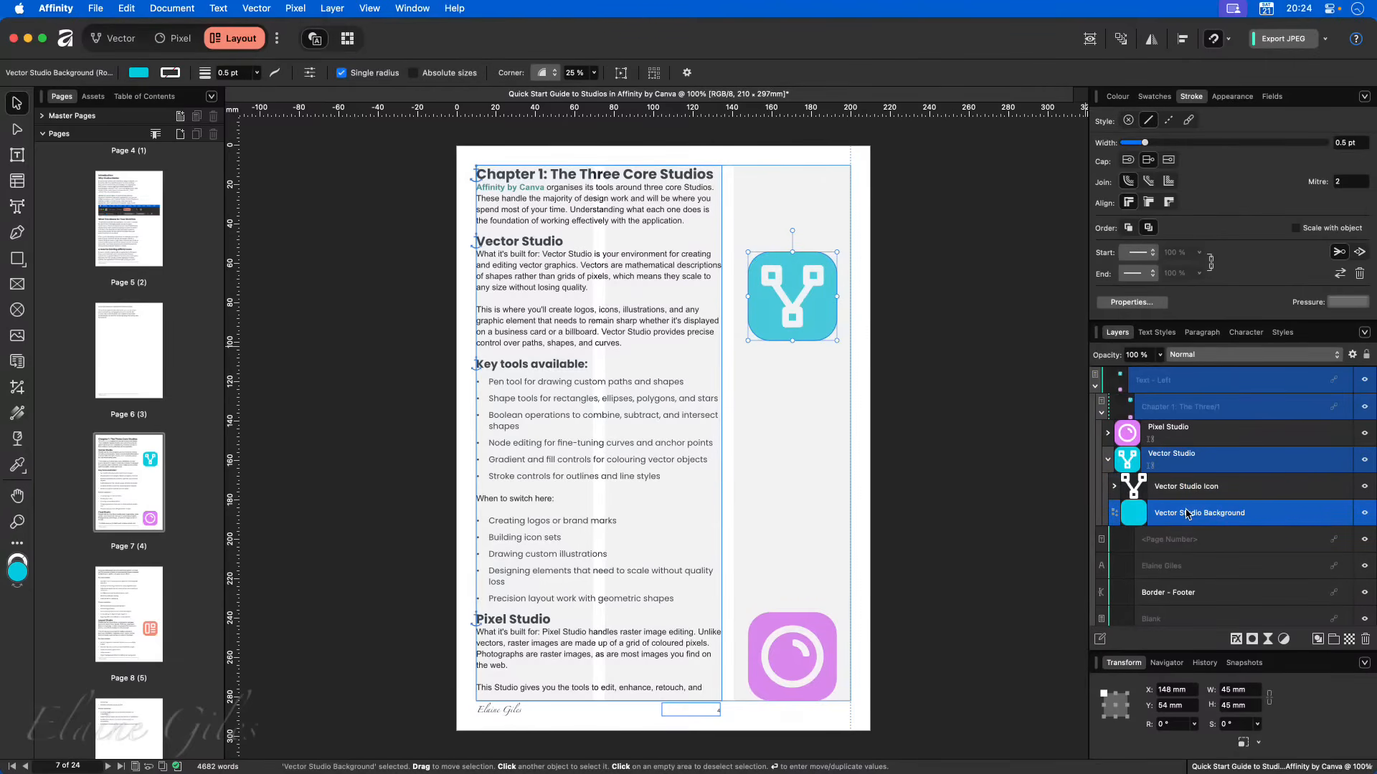
# - Start a Figure caption in the Caption style below the Vector Studio group and remove the text "The Studios in the Interface" after the dash
pyautogui.click(1215, 463)
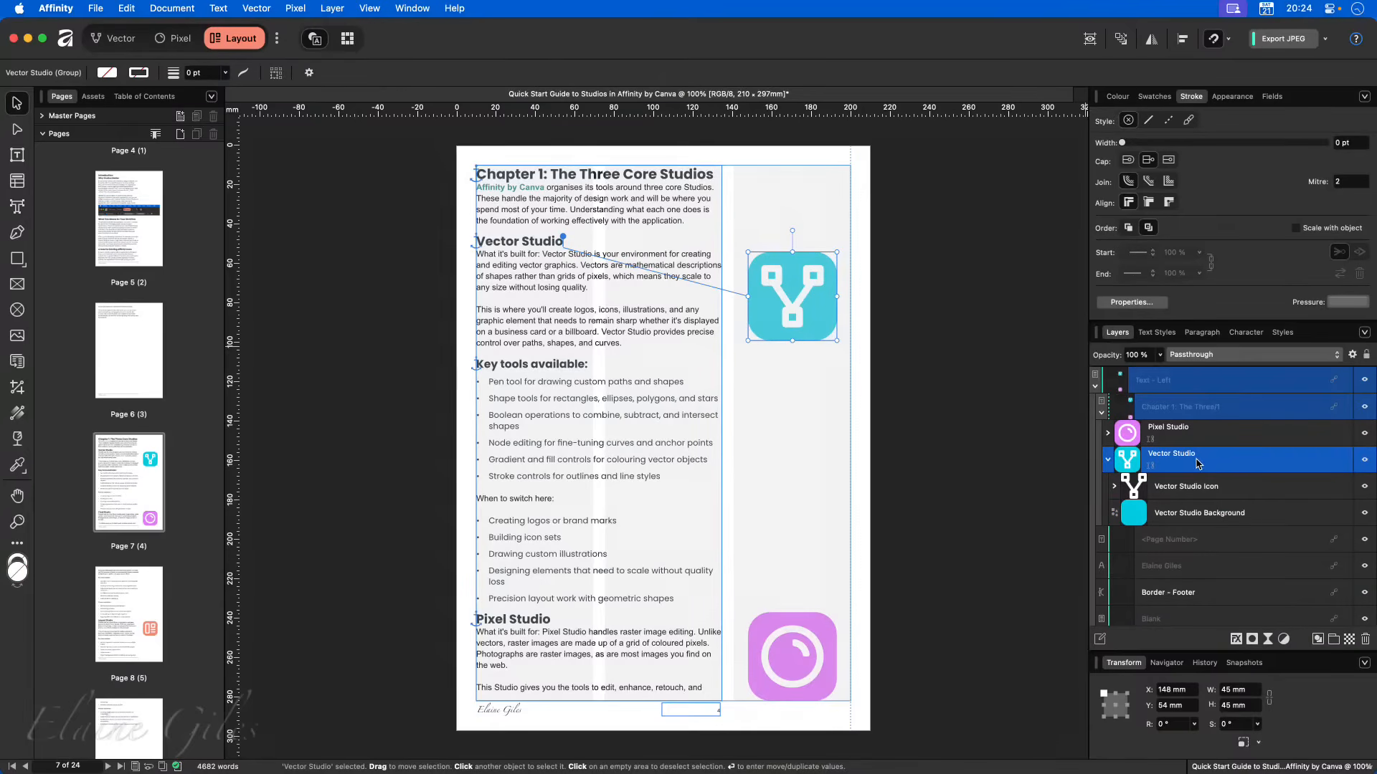
pyautogui.click(333, 8)
pyautogui.click(352, 377)
pyautogui.moveTo(749, 159); pyautogui.dragTo(940, 390)
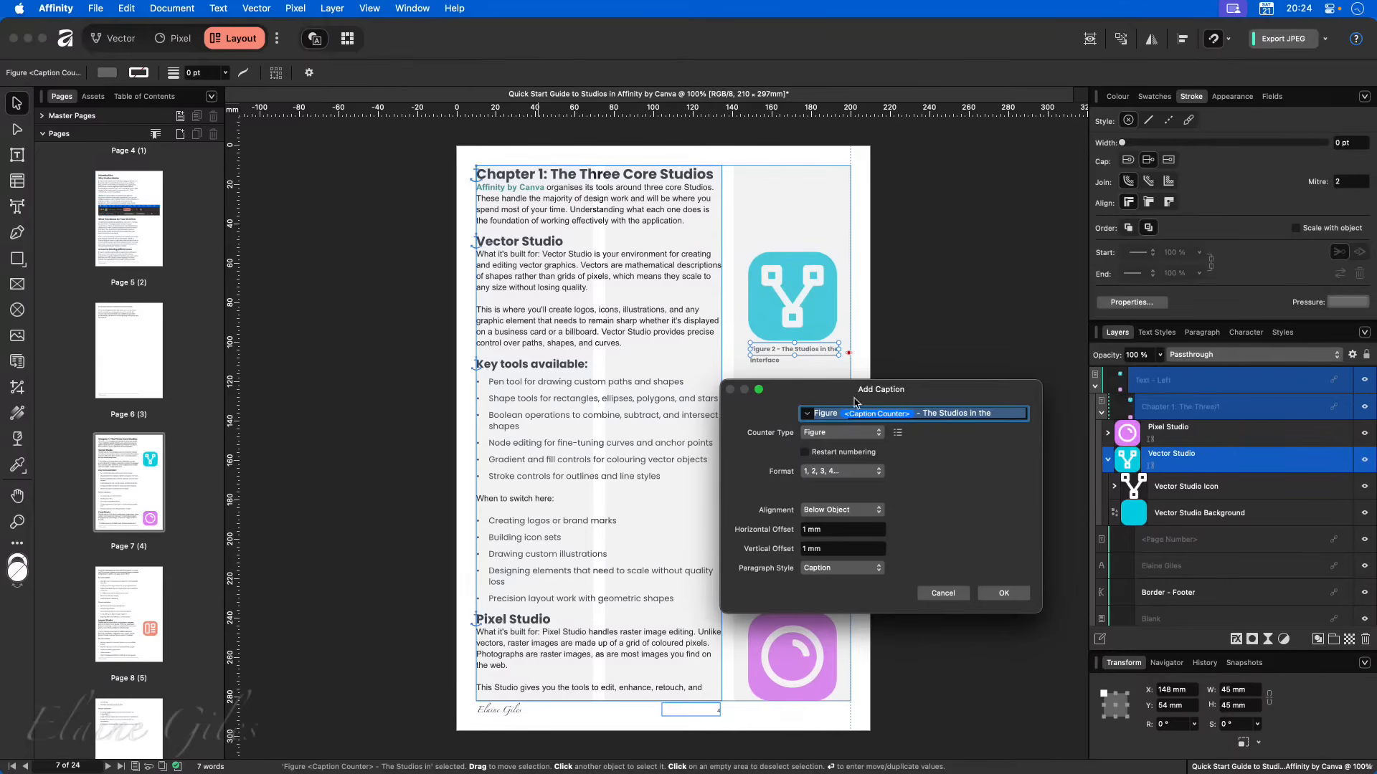
pyautogui.click(923, 414)
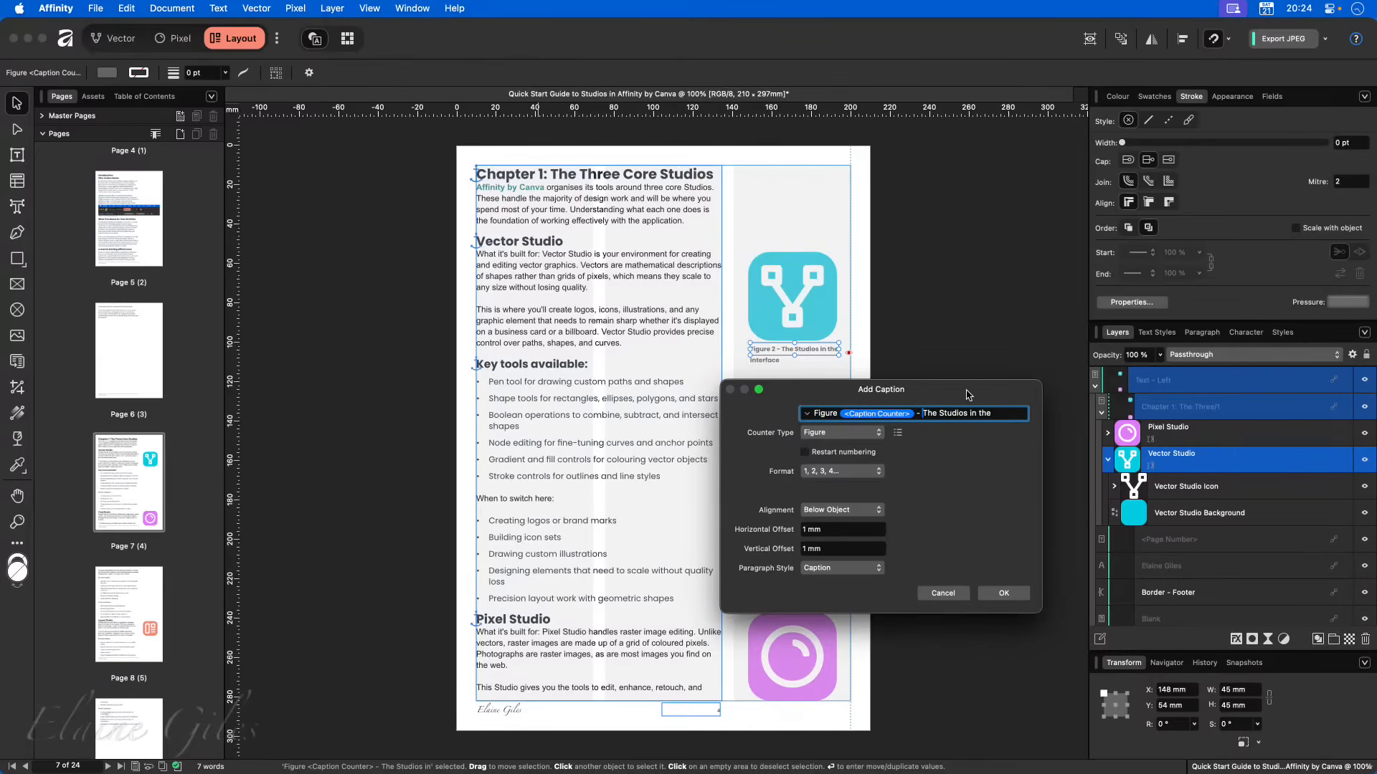
pyautogui.moveTo(968, 392); pyautogui.dragTo(820, 403)
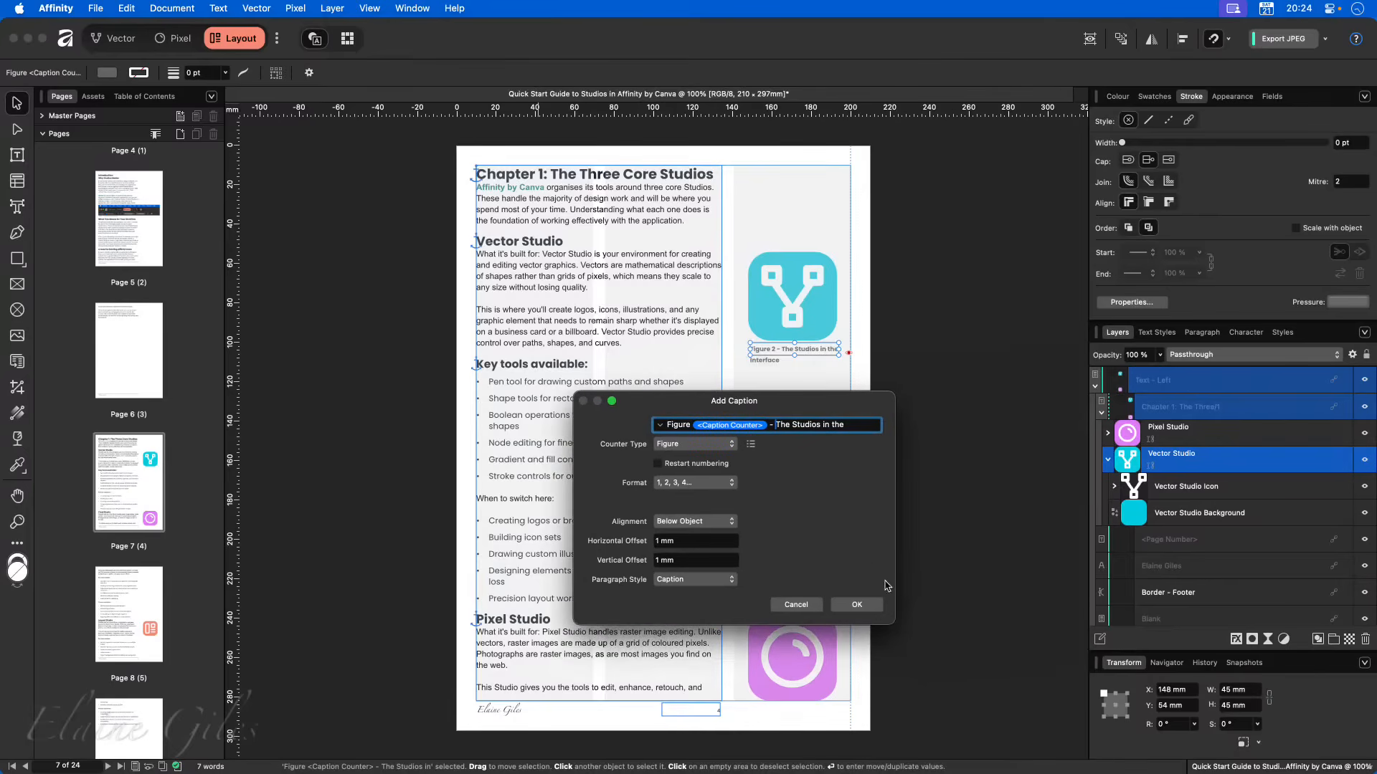
pyautogui.moveTo(894, 625); pyautogui.dragTo(934, 656)
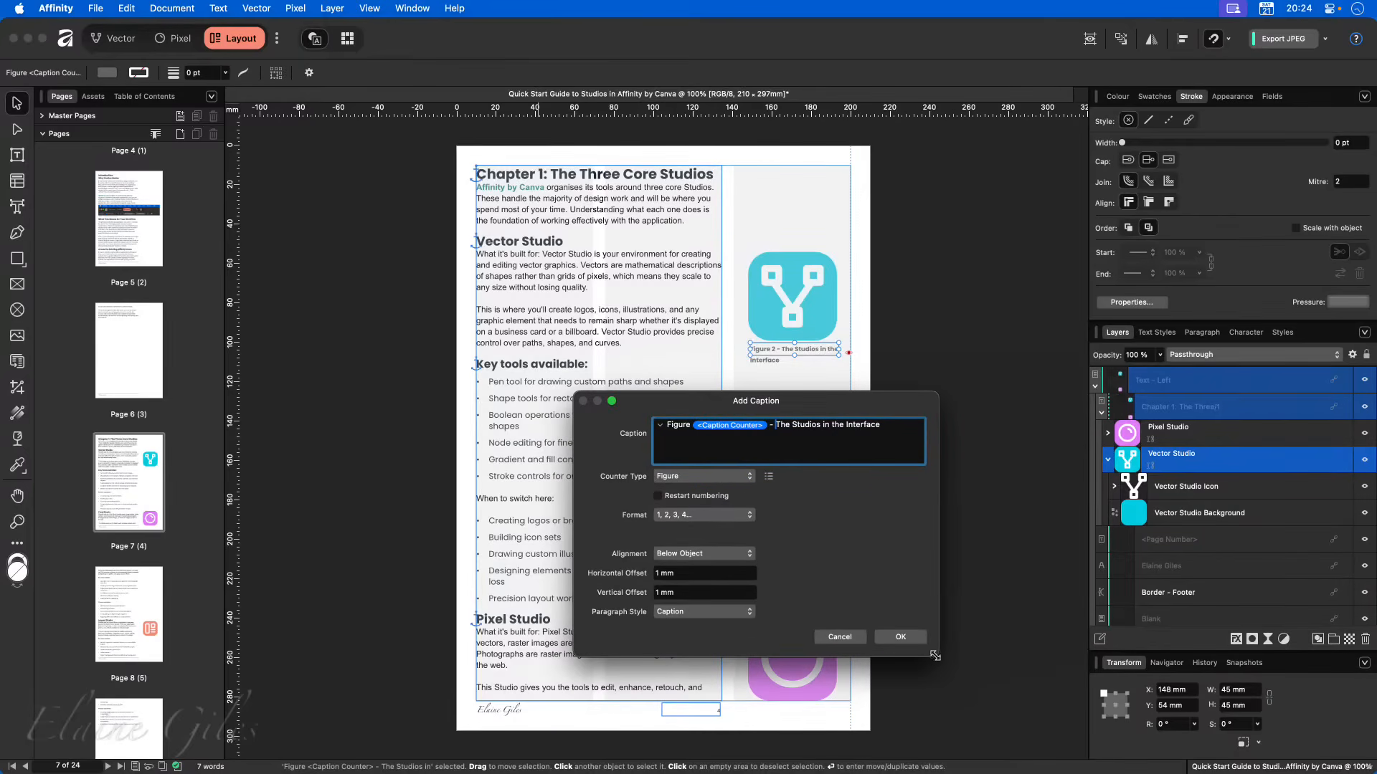
pyautogui.moveTo(889, 426); pyautogui.dragTo(775, 427)
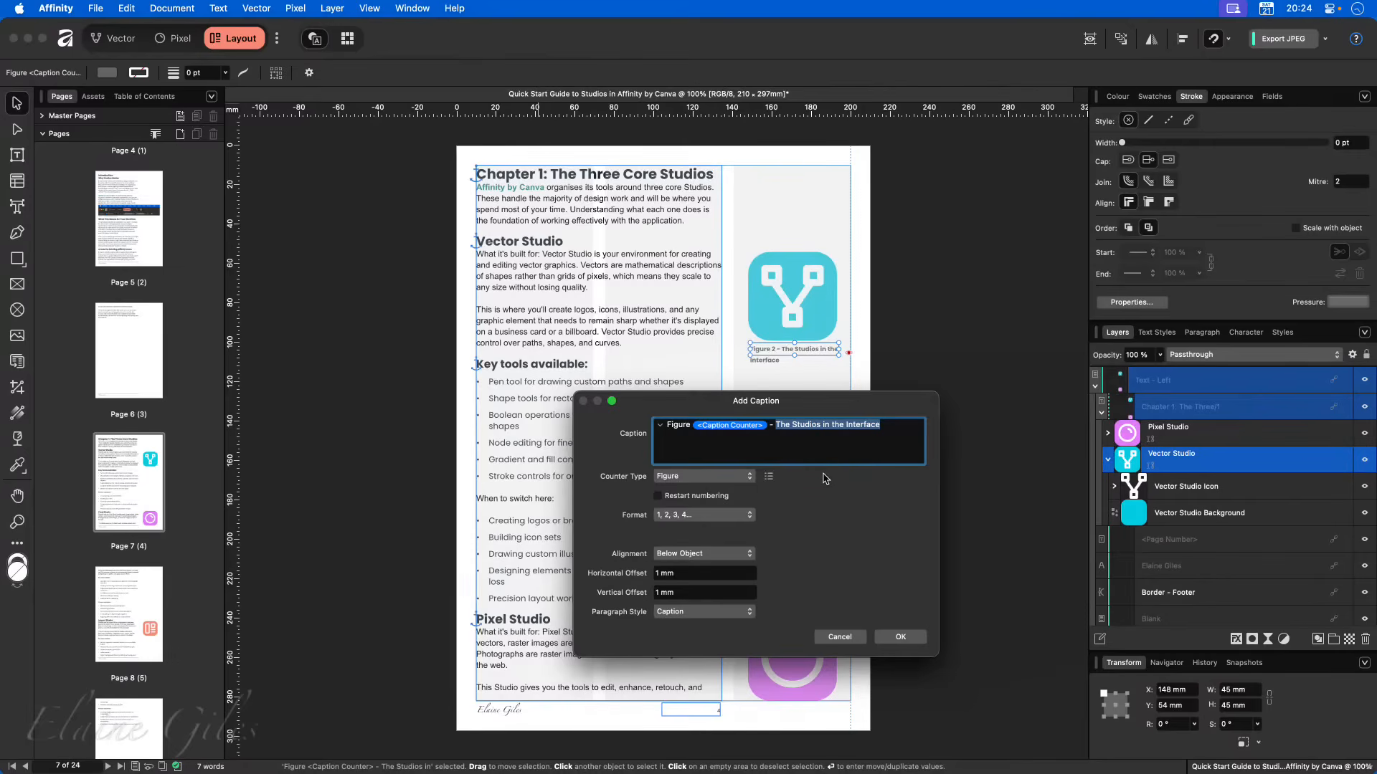
pyautogui.press('BackSpace')
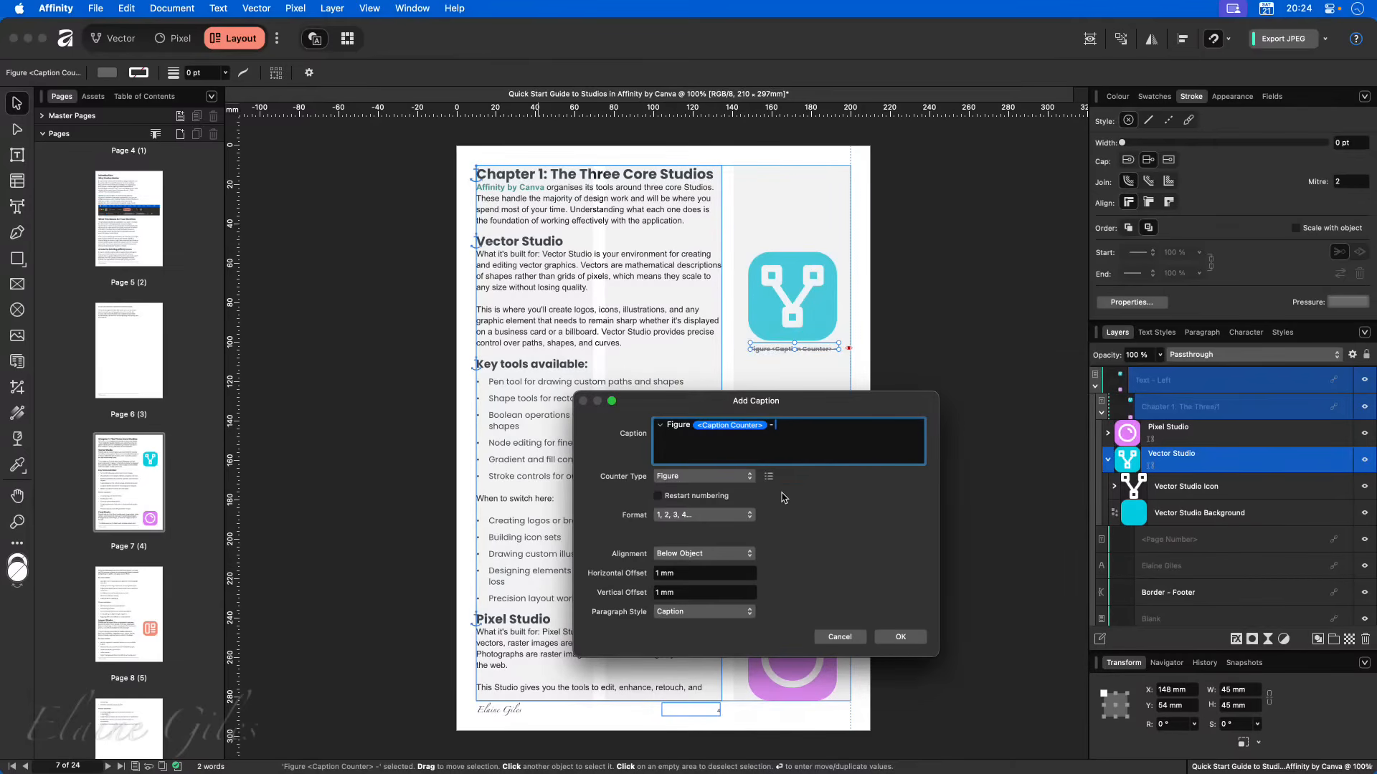
# - Insert the Alt Text metadata field after the dash in the Vector Studio caption and create the caption
pyautogui.click(660, 426)
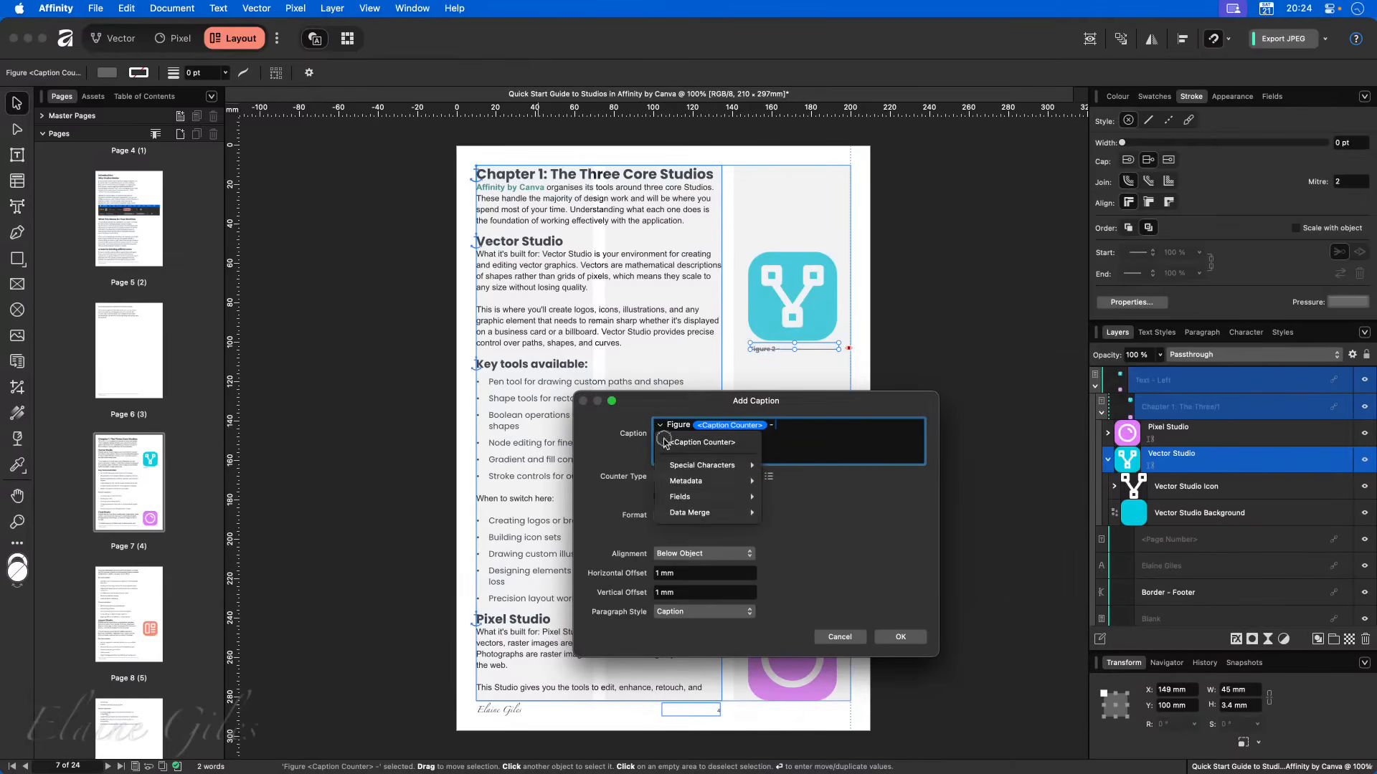
pyautogui.moveTo(703, 466)
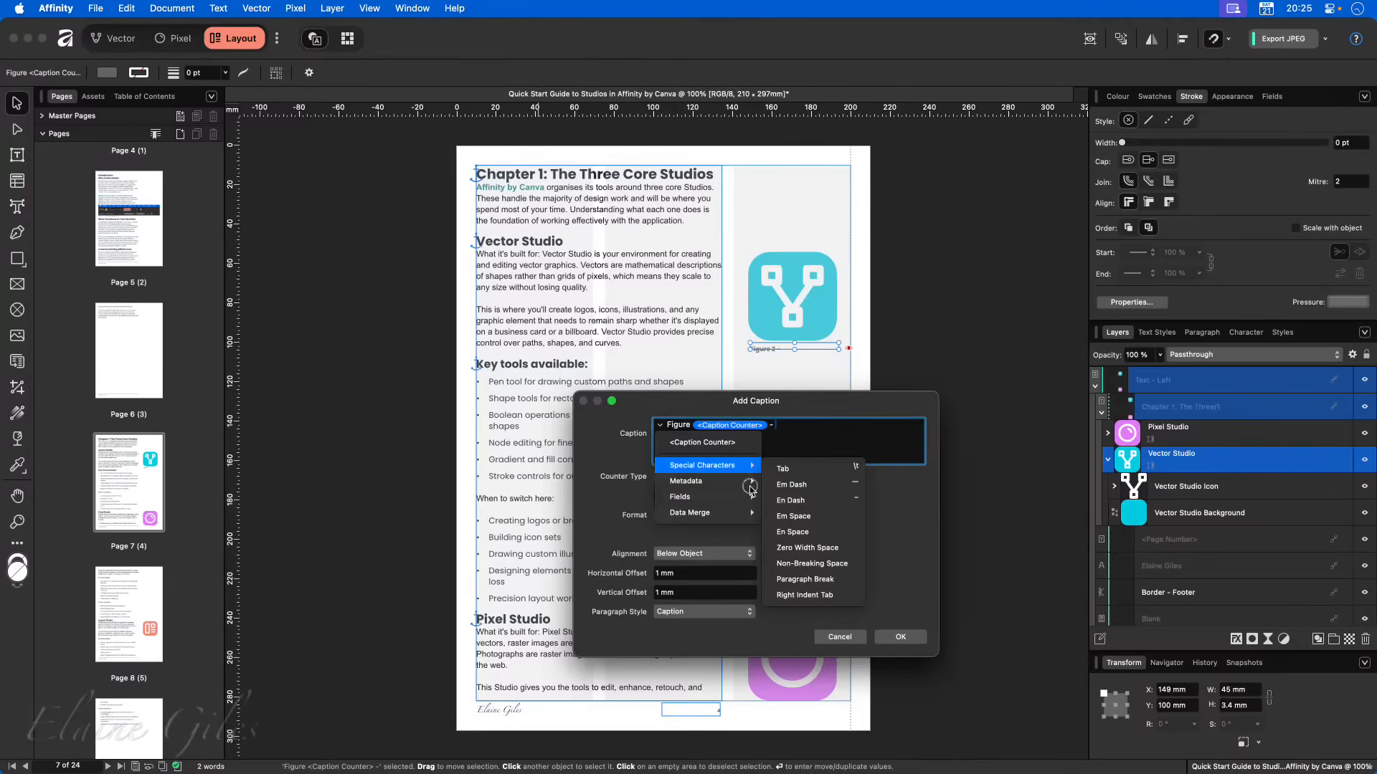
pyautogui.press('Escape')
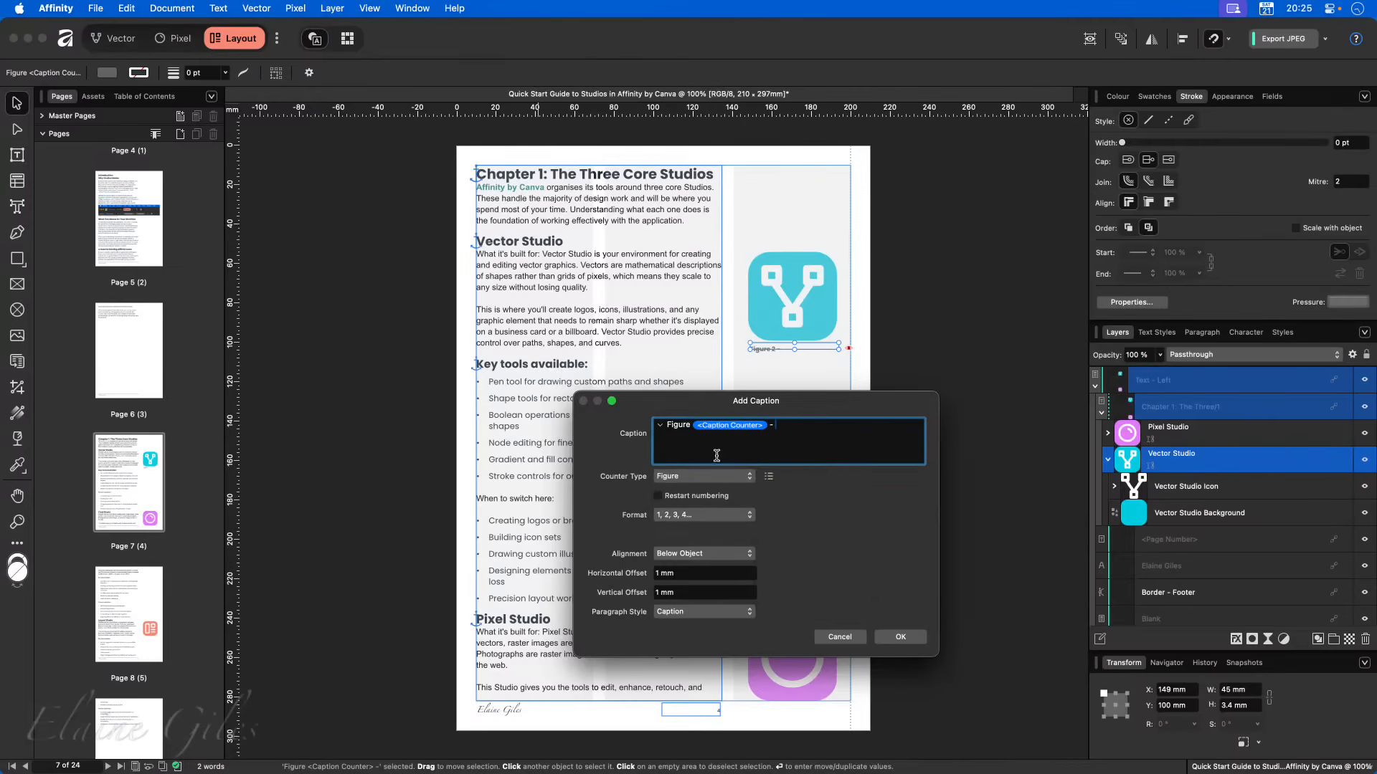
pyautogui.click(661, 426)
pyautogui.moveTo(707, 459)
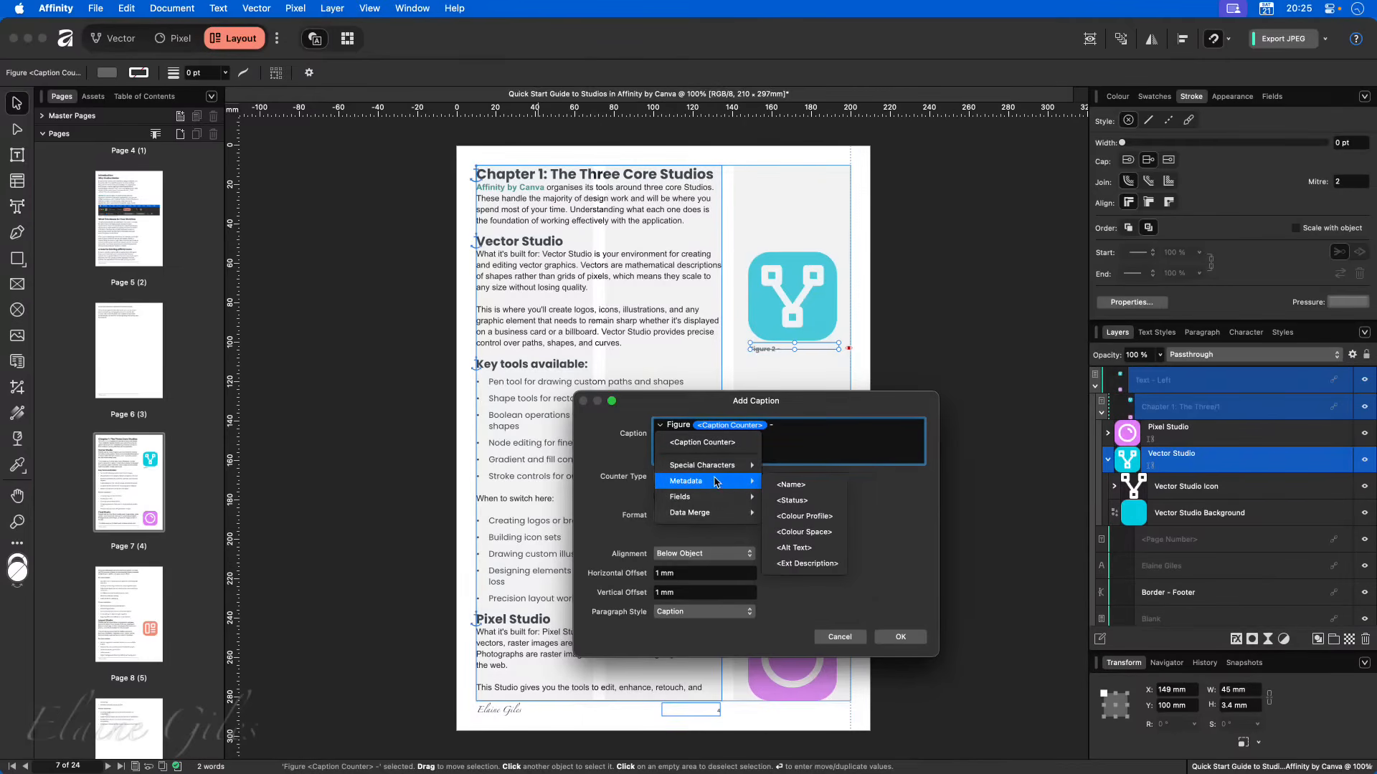
pyautogui.click(813, 547)
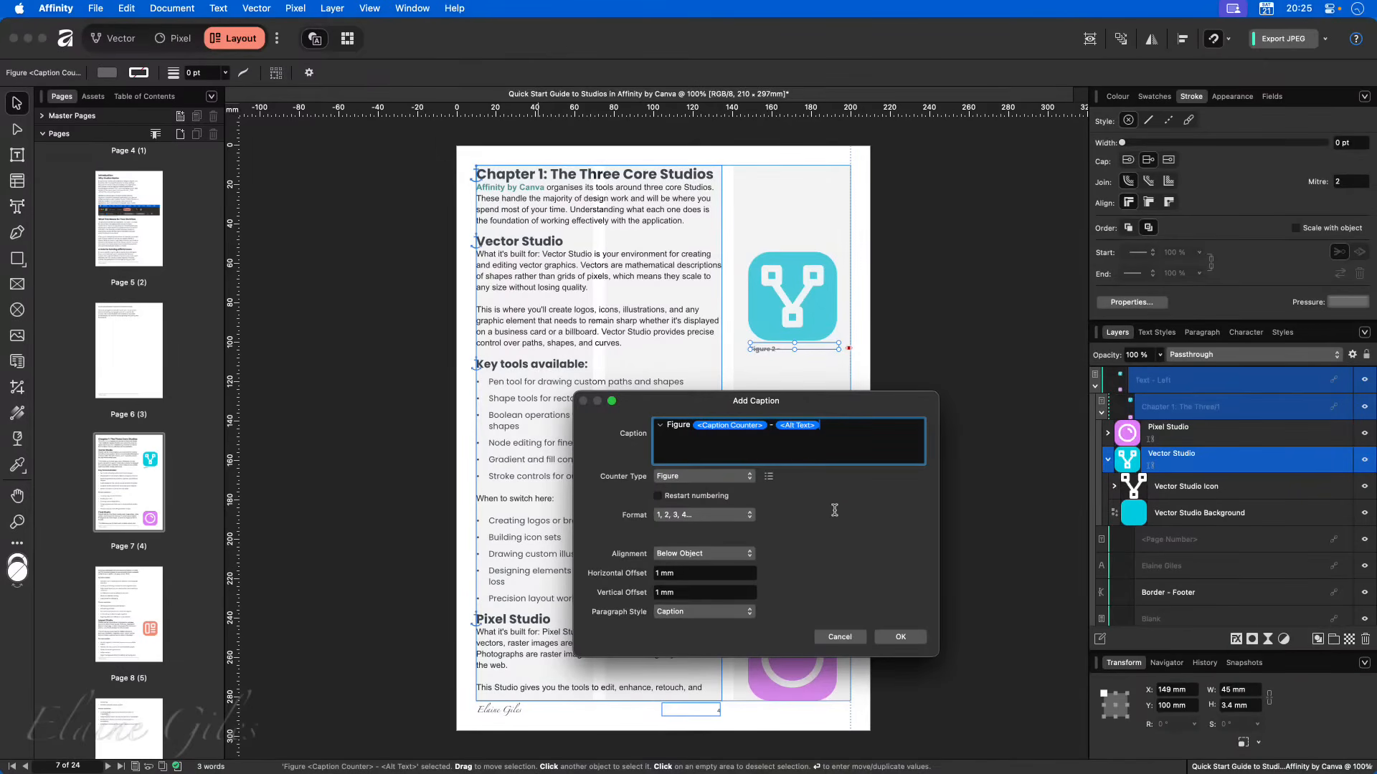
pyautogui.click(898, 637)
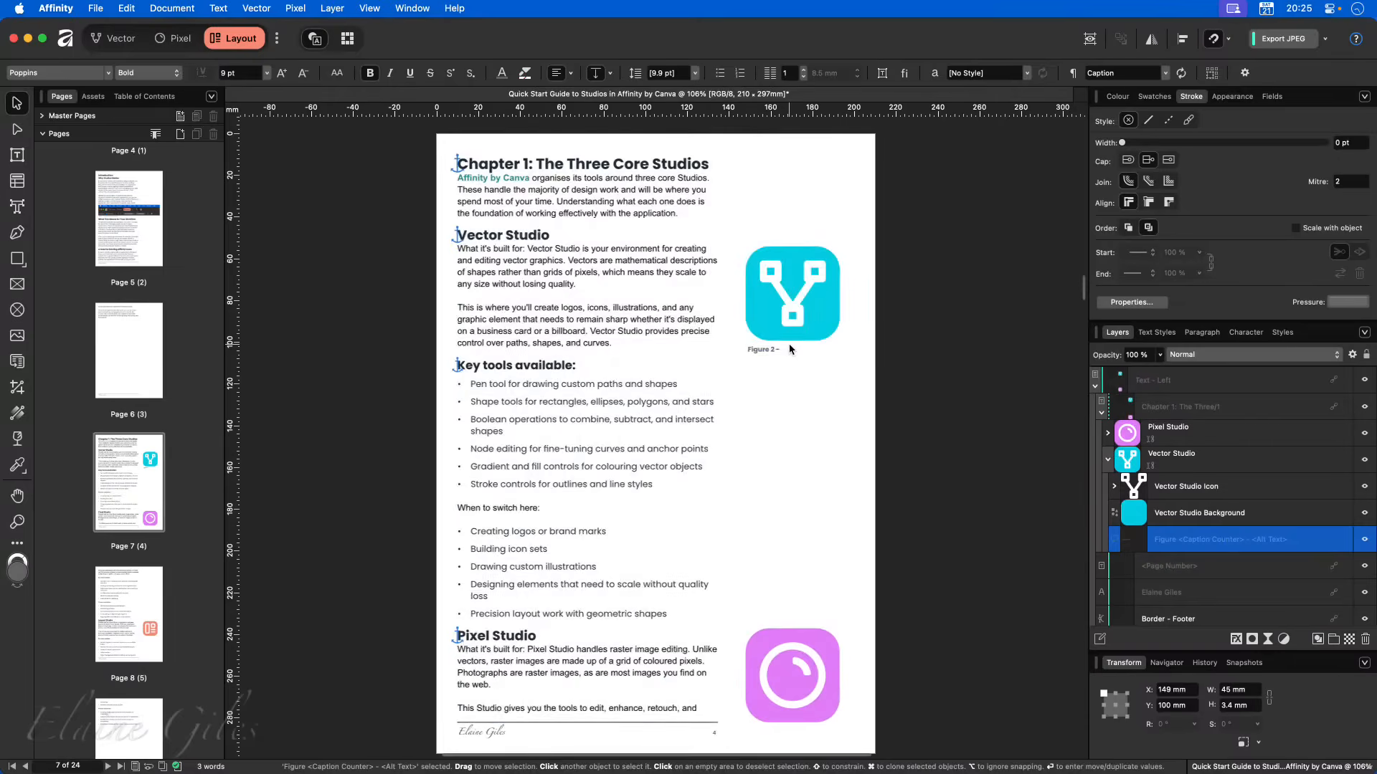
# - Make the new caption's text frame ignore the baseline grid
pyautogui.scroll(3, 789, 348)
pyautogui.scroll(4, 789, 353)
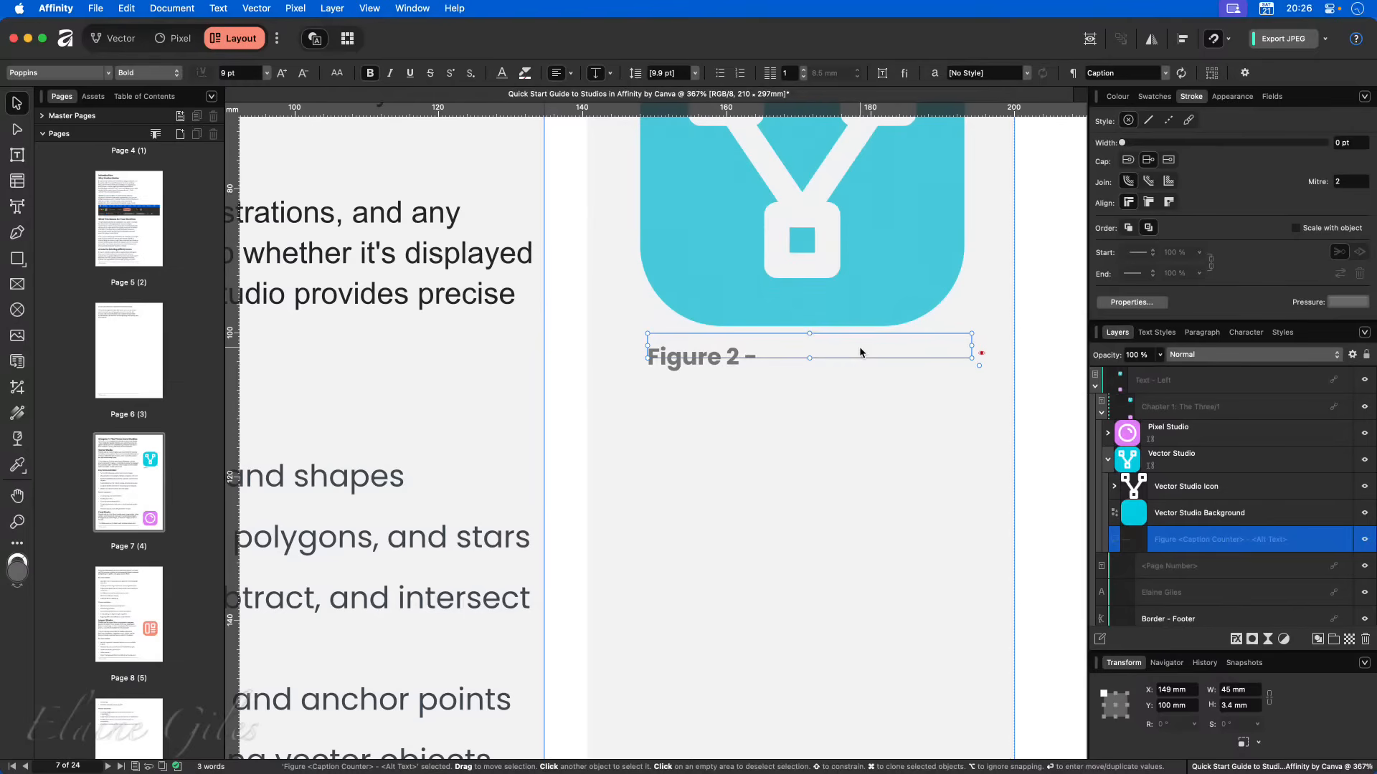
pyautogui.moveTo(500, 773); pyautogui.dragTo(461, 219)
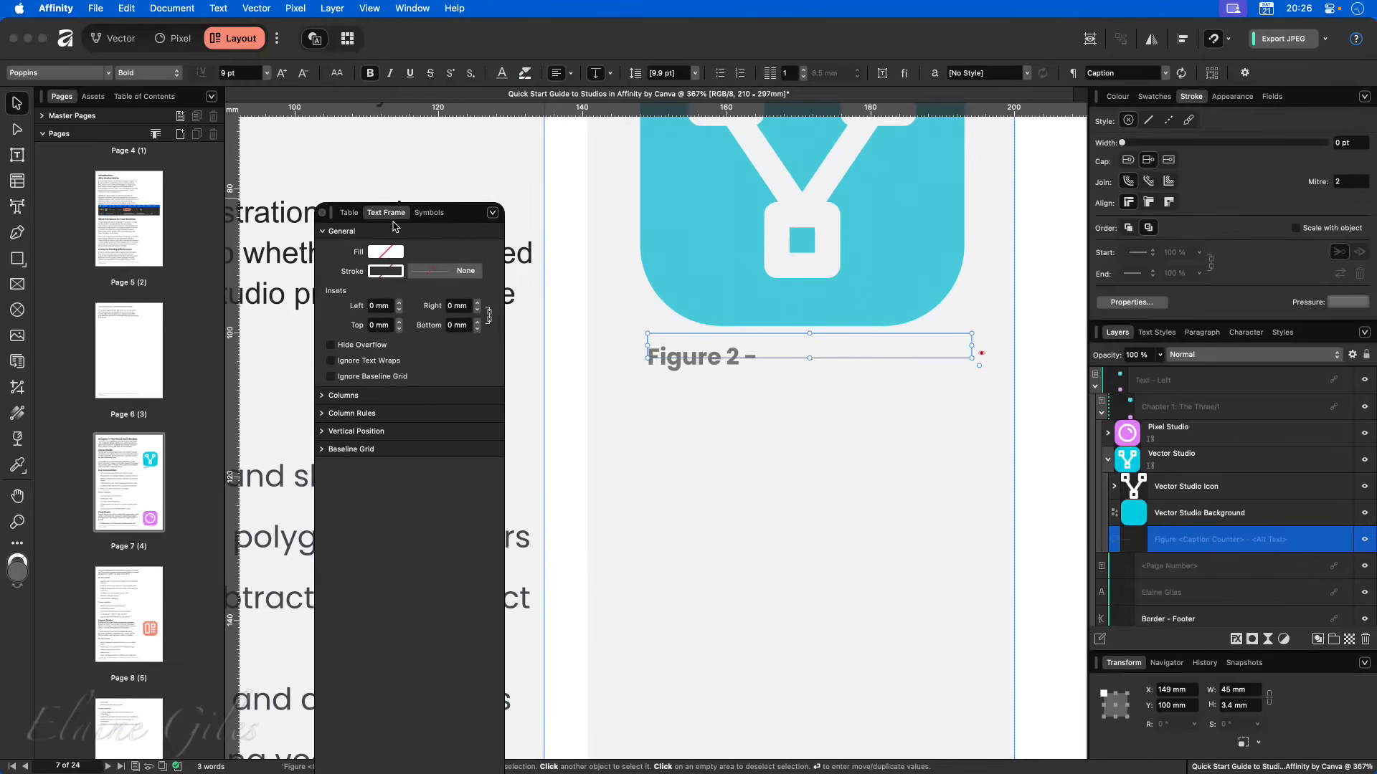
pyautogui.click(351, 376)
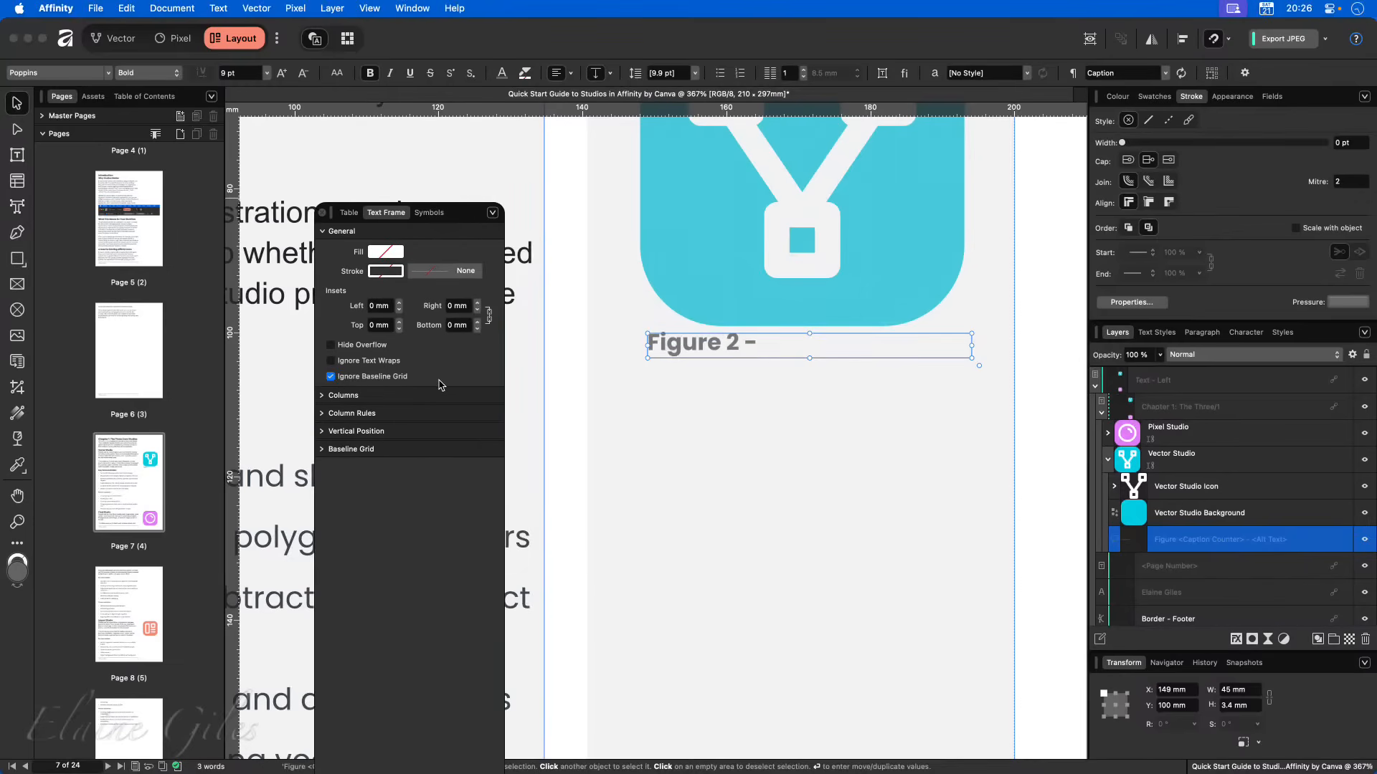
pyautogui.moveTo(430, 220); pyautogui.dragTo(0, 150)
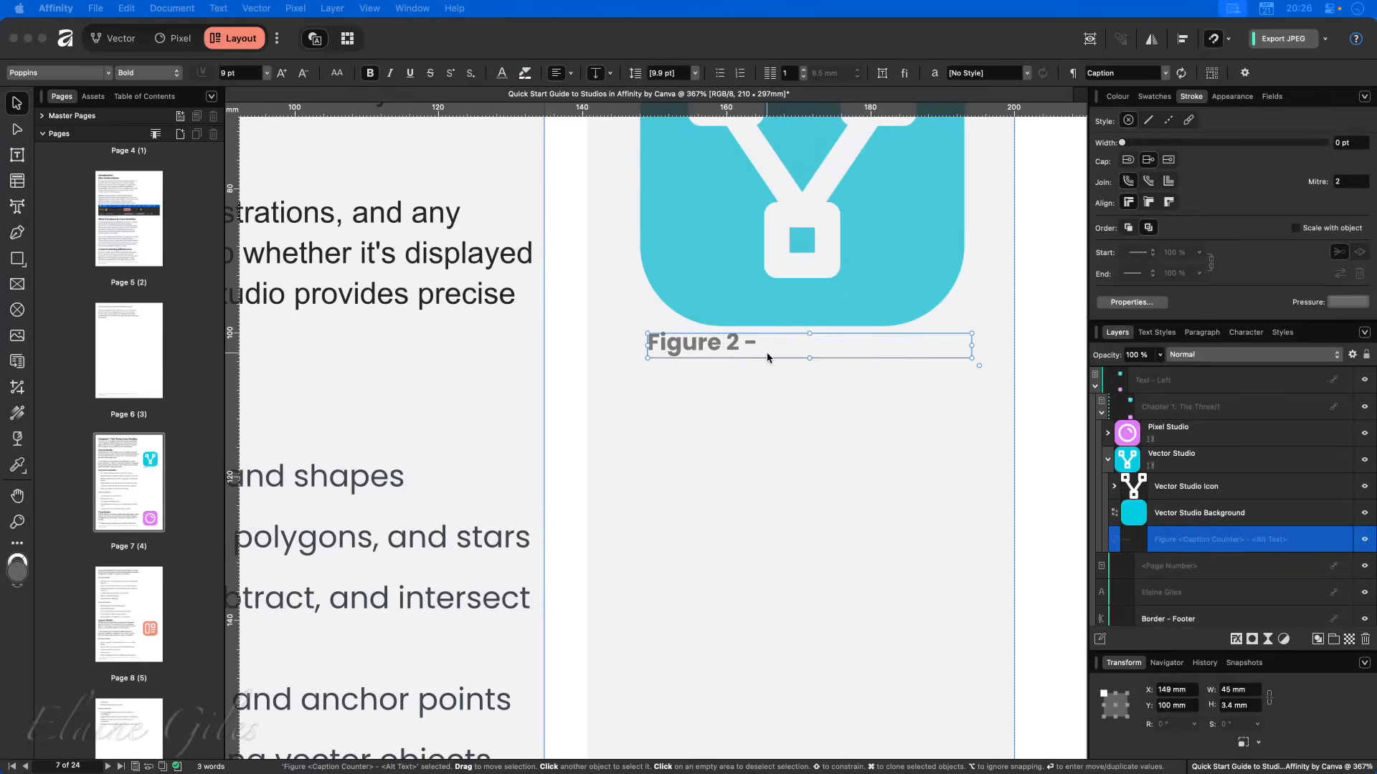
# - Open the layout tag settings and set the Vector Studio group's custom alt text to "Vector Studio"
pyautogui.scroll(5, 768, 352)
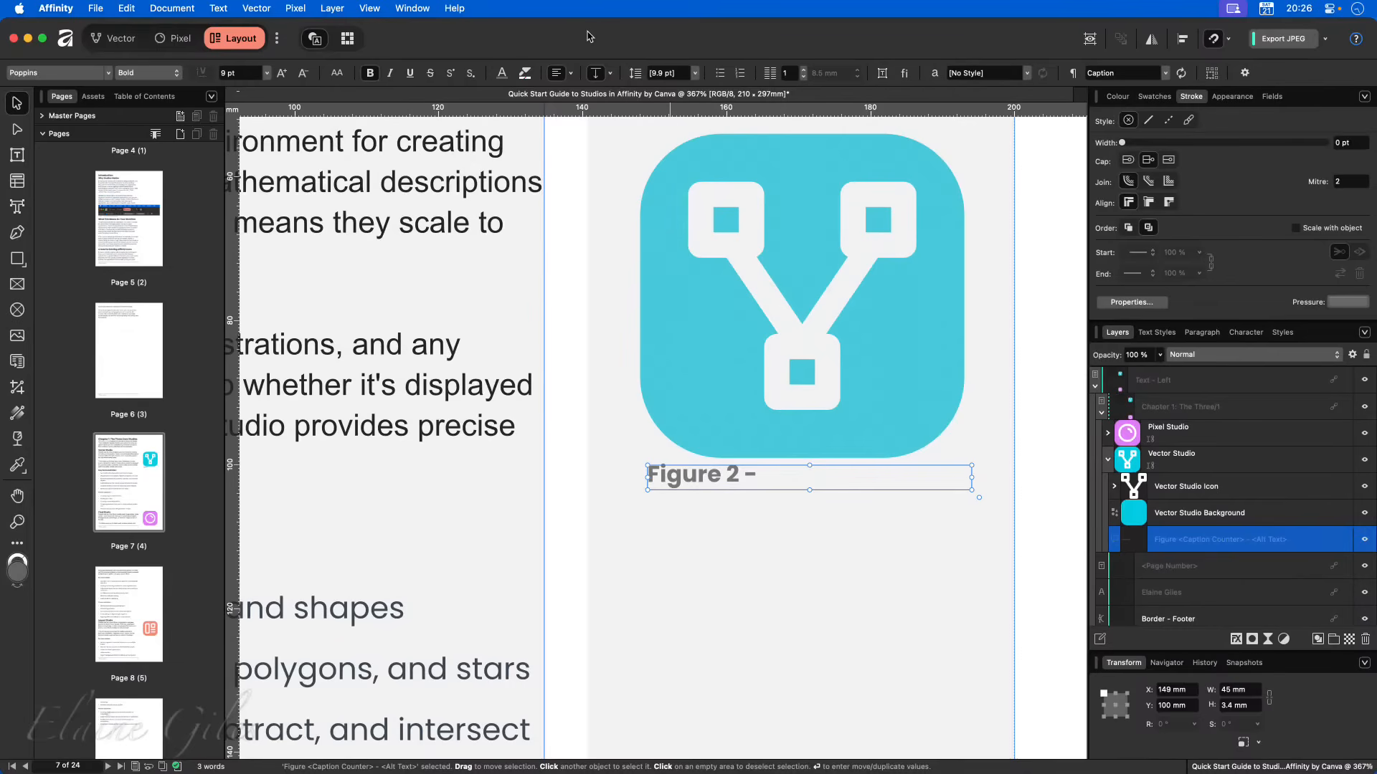
pyautogui.press('super+shift+slash')
pyautogui.write('tag')
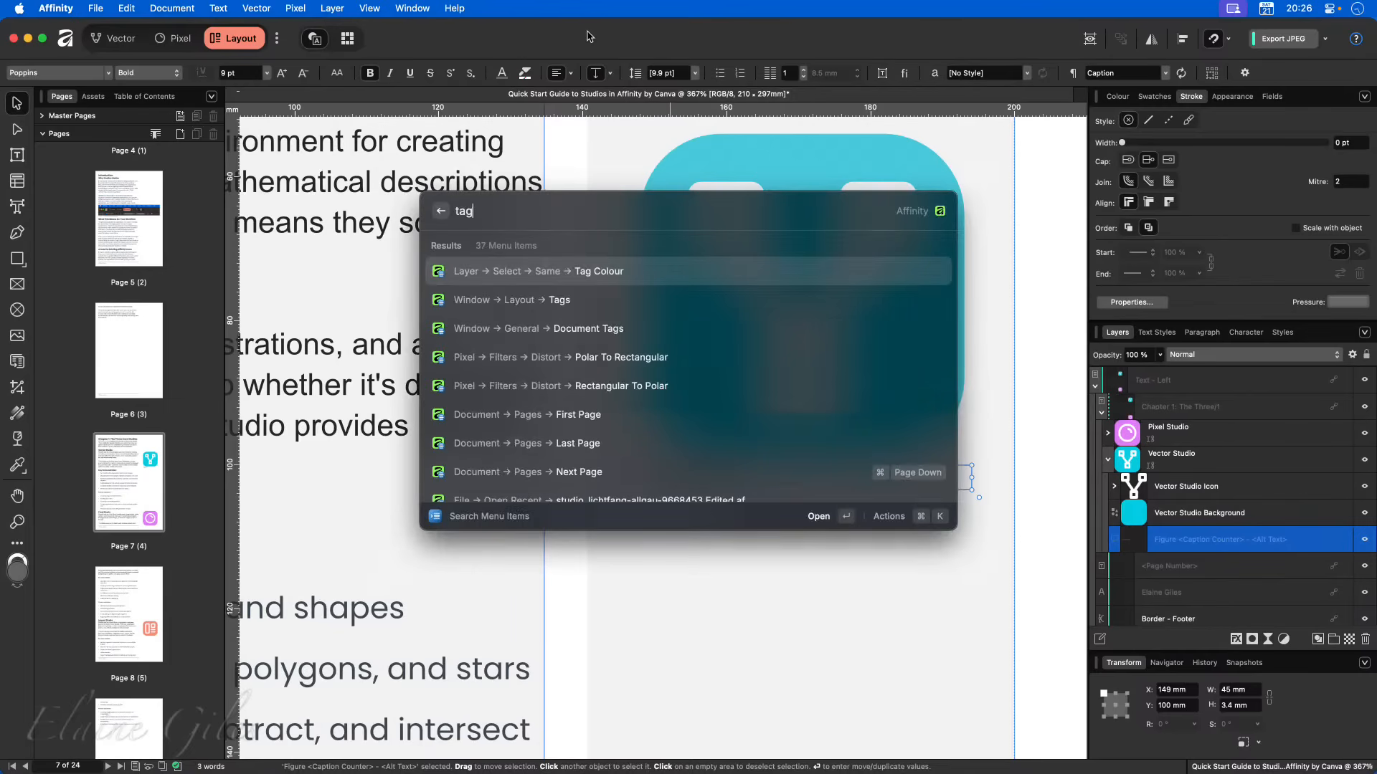
pyautogui.press('Down')
pyautogui.press('Return')
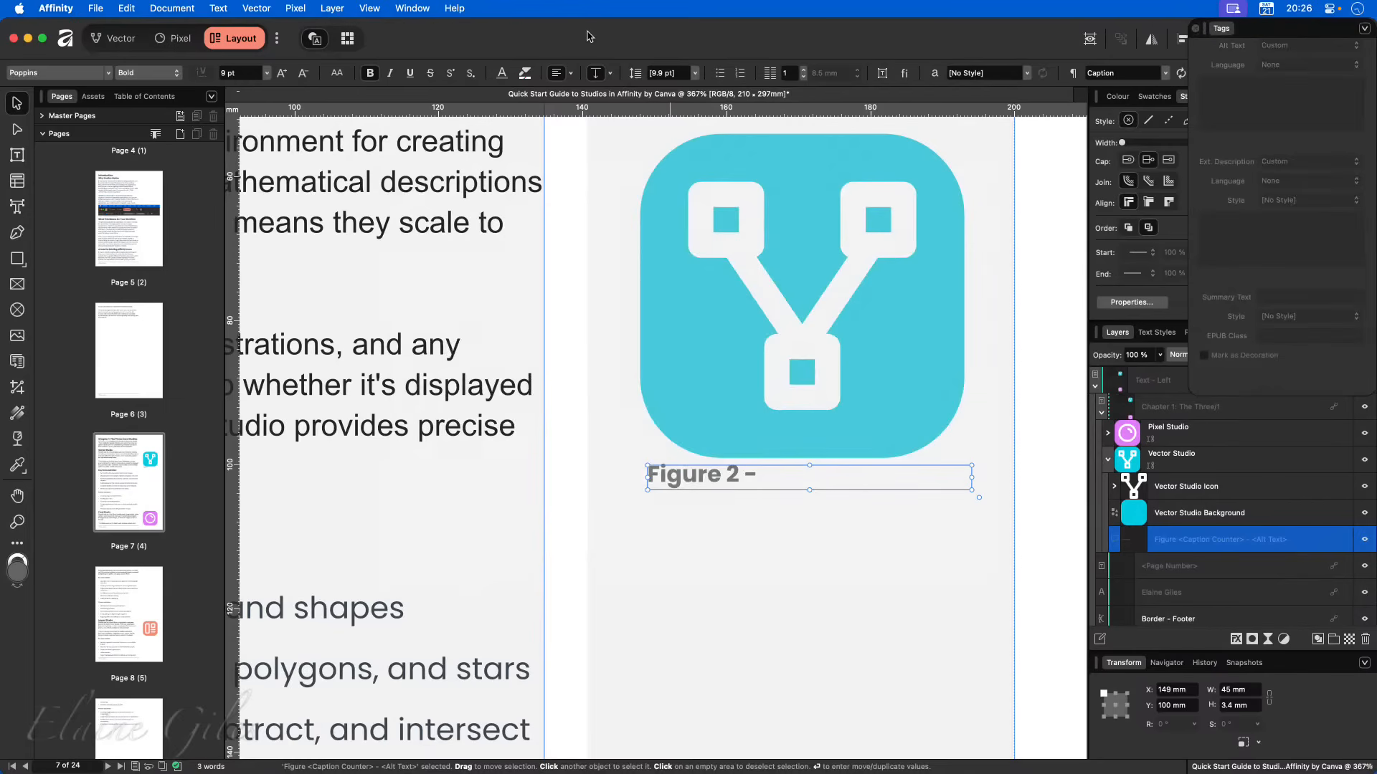
pyautogui.moveTo(1216, 40)
pyautogui.mouseDown()
pyautogui.moveTo(481, 208)
pyautogui.moveTo(457, 159)
pyautogui.mouseUp()
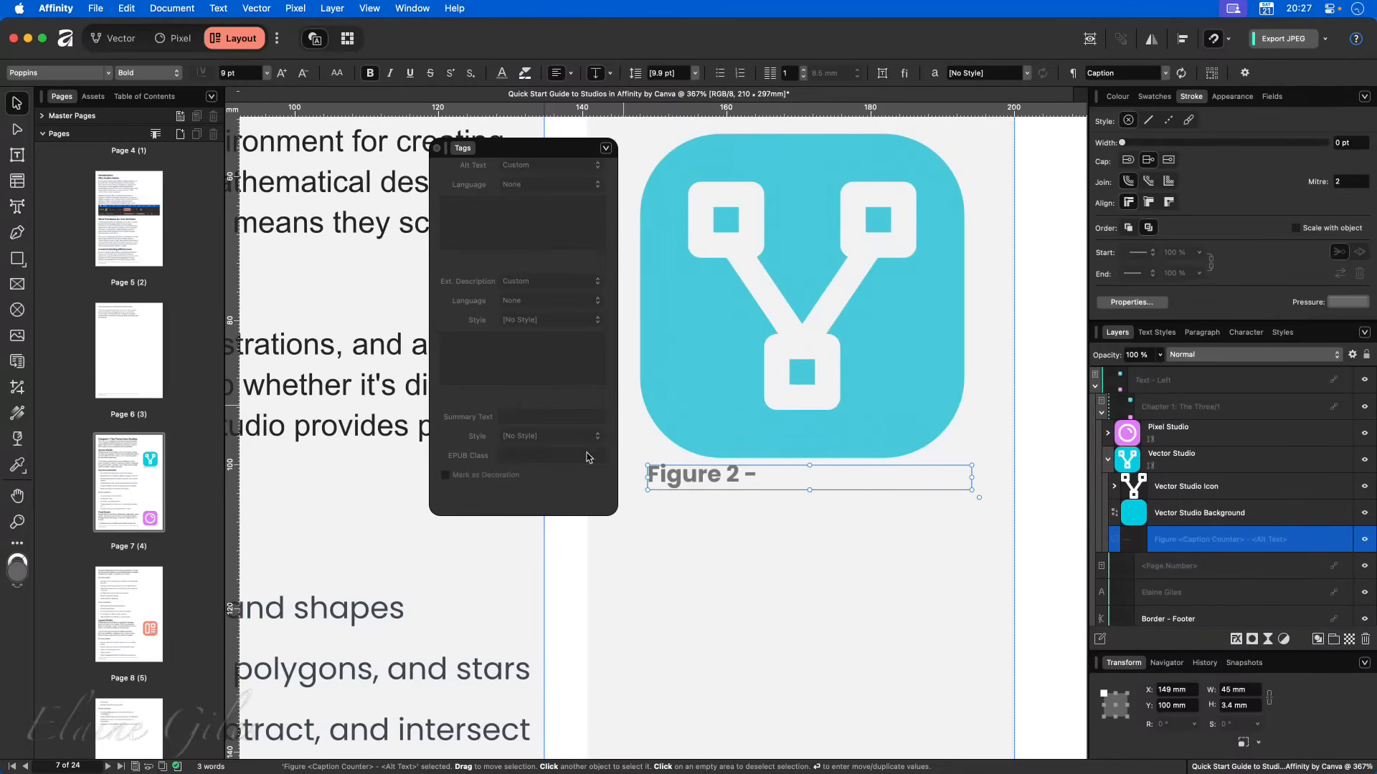
pyautogui.click(1217, 463)
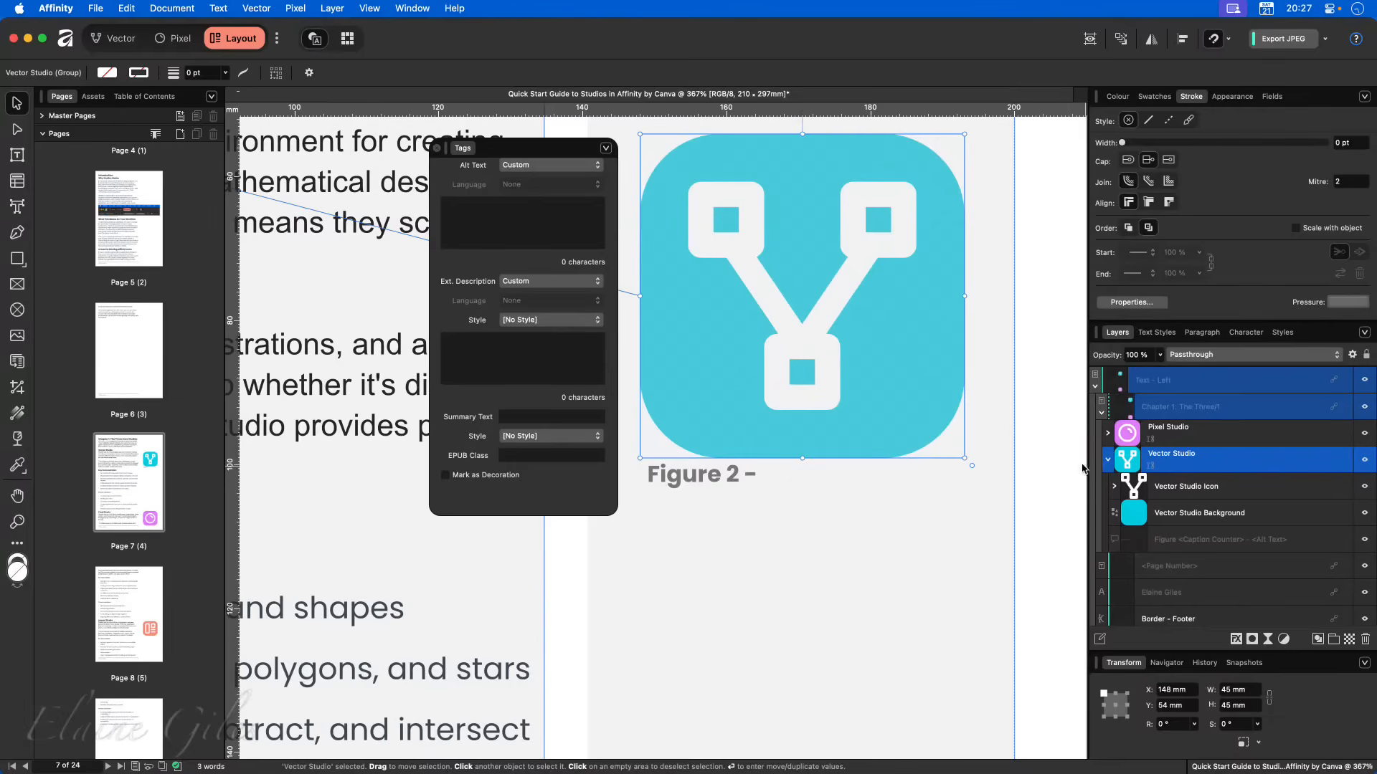
pyautogui.click(1108, 460)
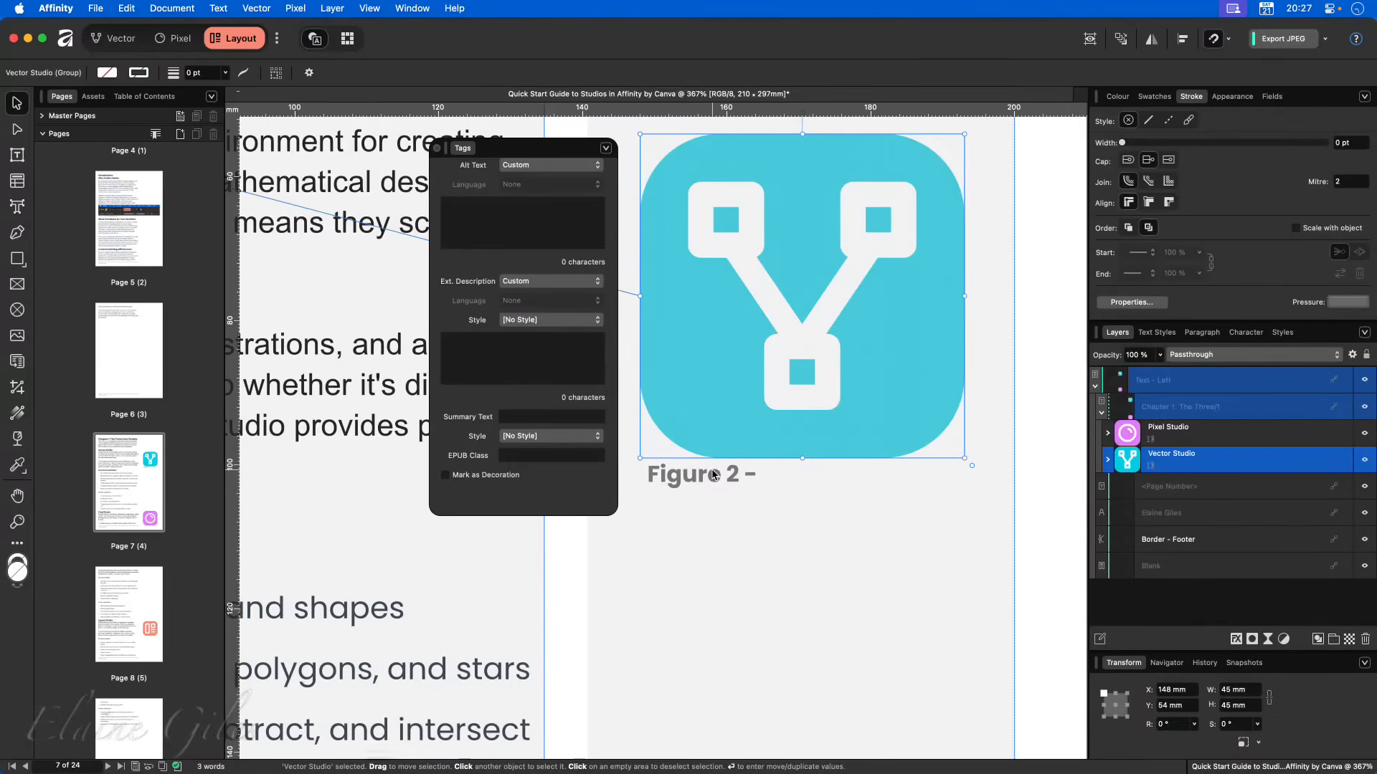
pyautogui.click(500, 217)
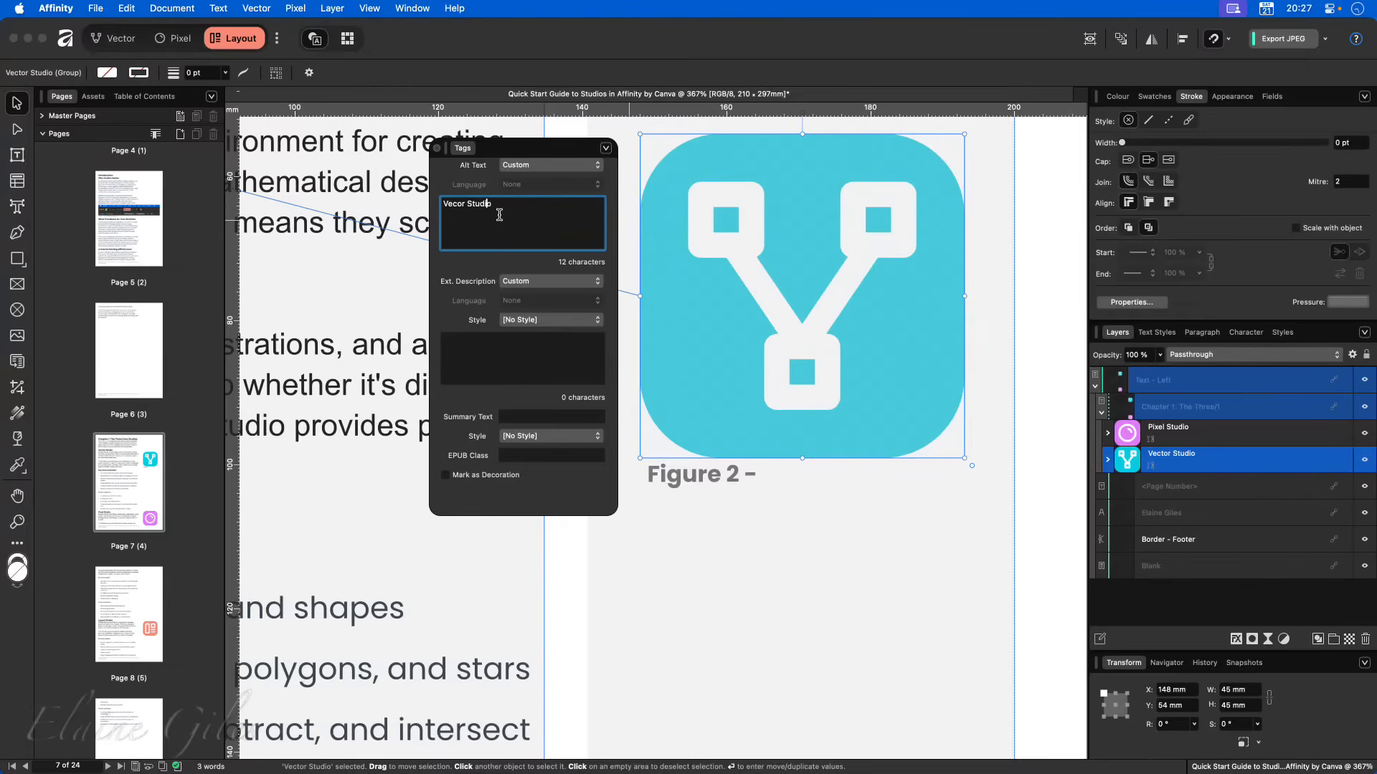
pyautogui.write('t')
pyautogui.click(520, 370)
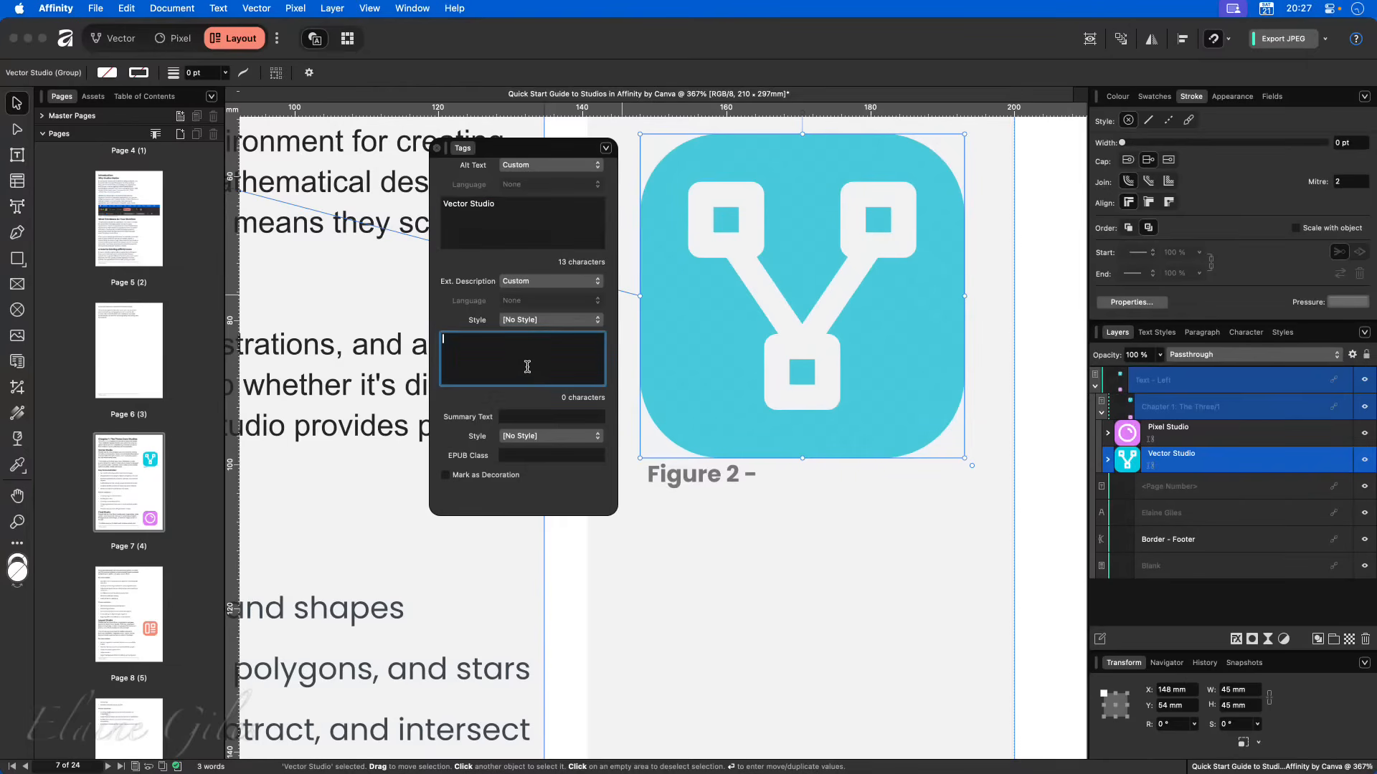
# - Look through the available alt text sources, then reselect the Vector Studio group to check its alt text
pyautogui.click(558, 166)
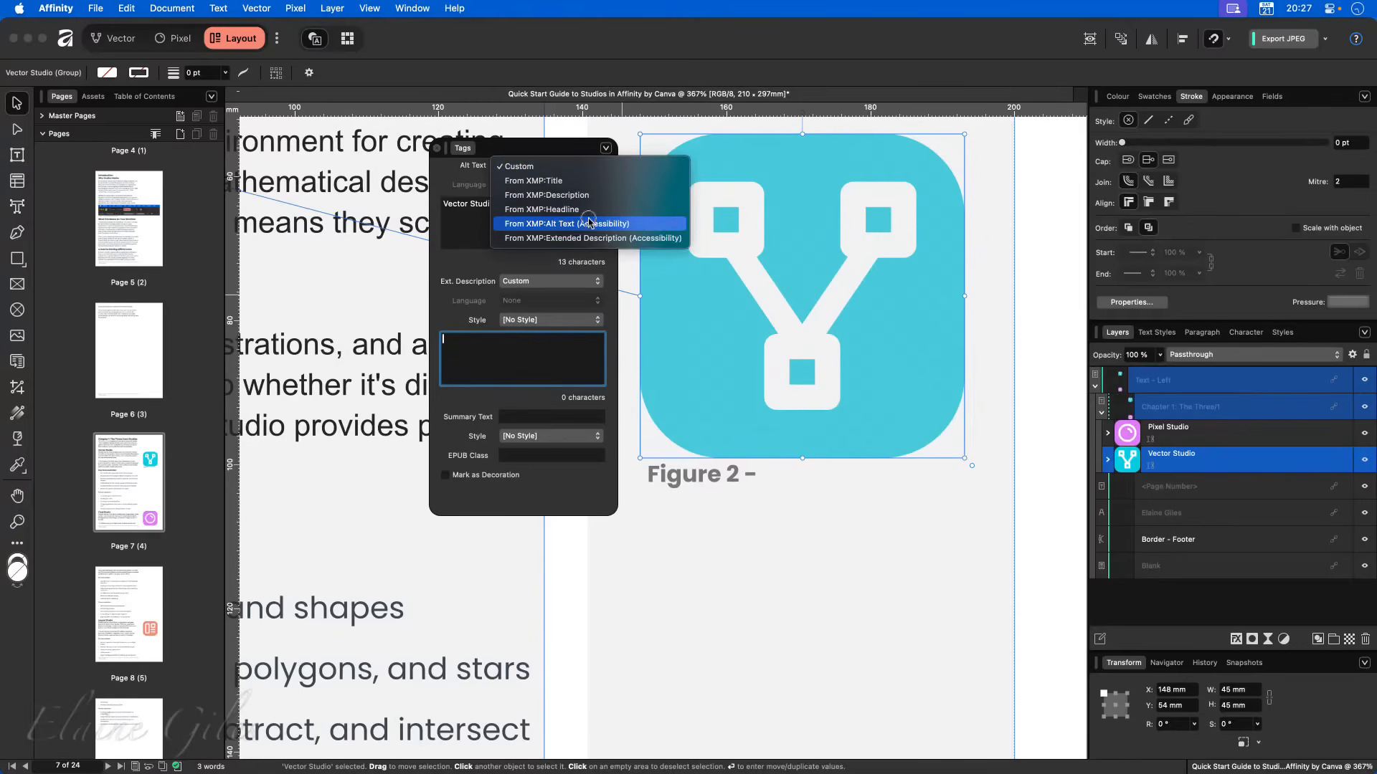
pyautogui.click(599, 272)
pyautogui.click(508, 229)
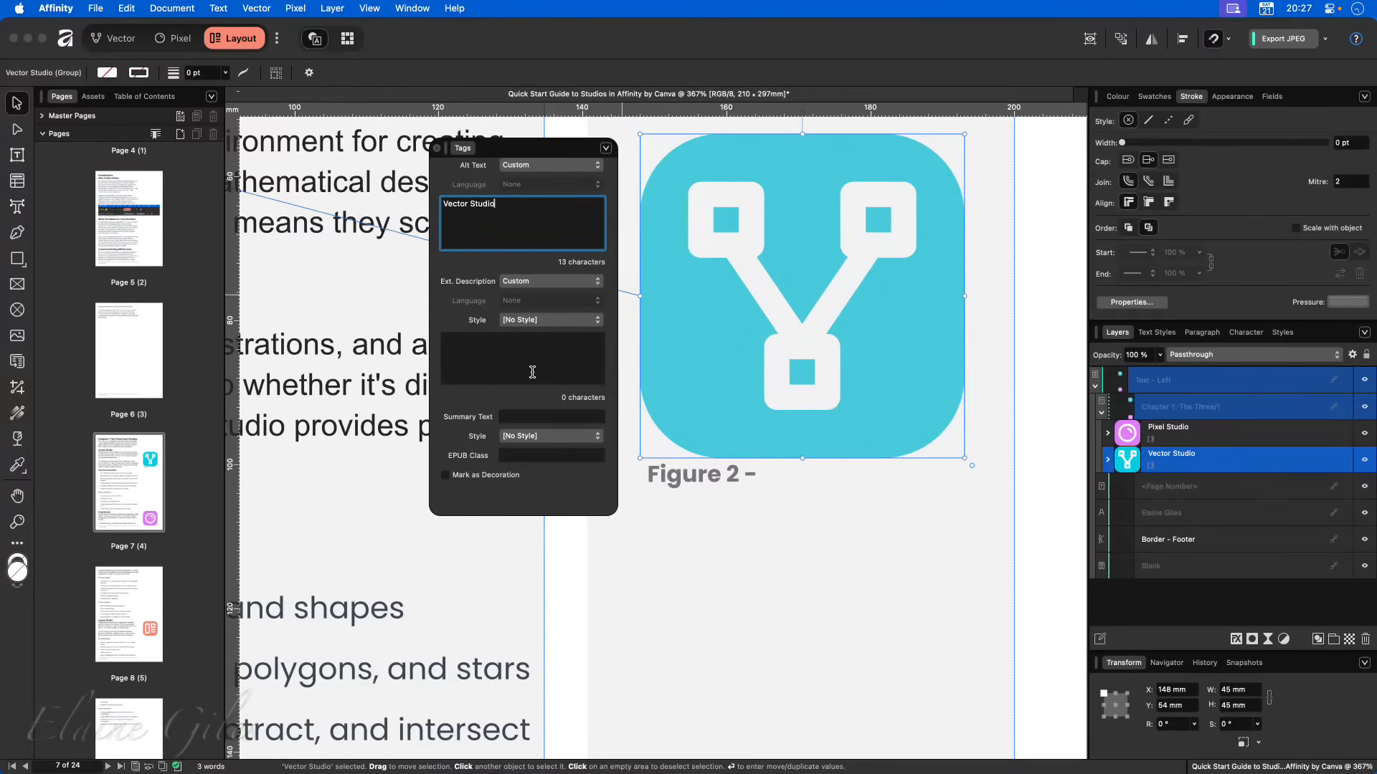
pyautogui.click(785, 484)
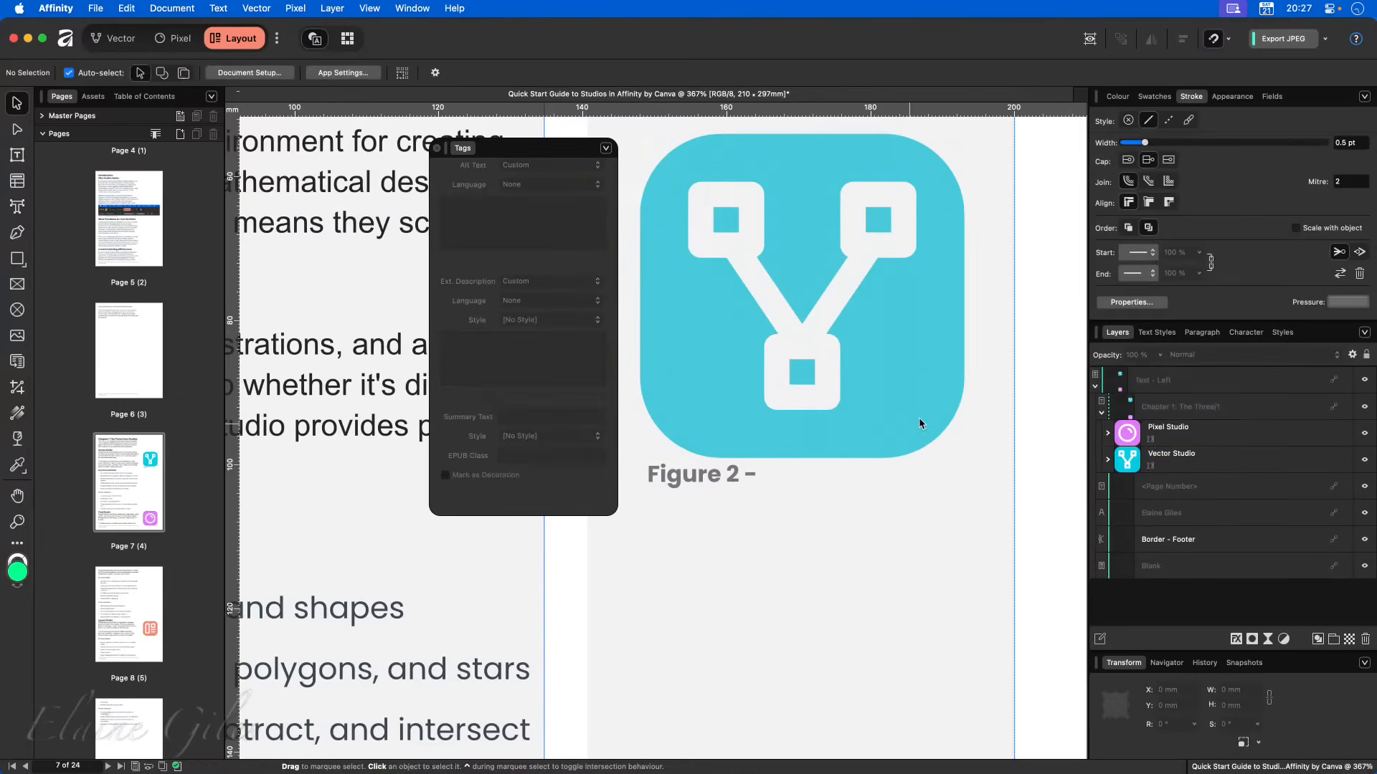
pyautogui.click(975, 387)
pyautogui.click(882, 410)
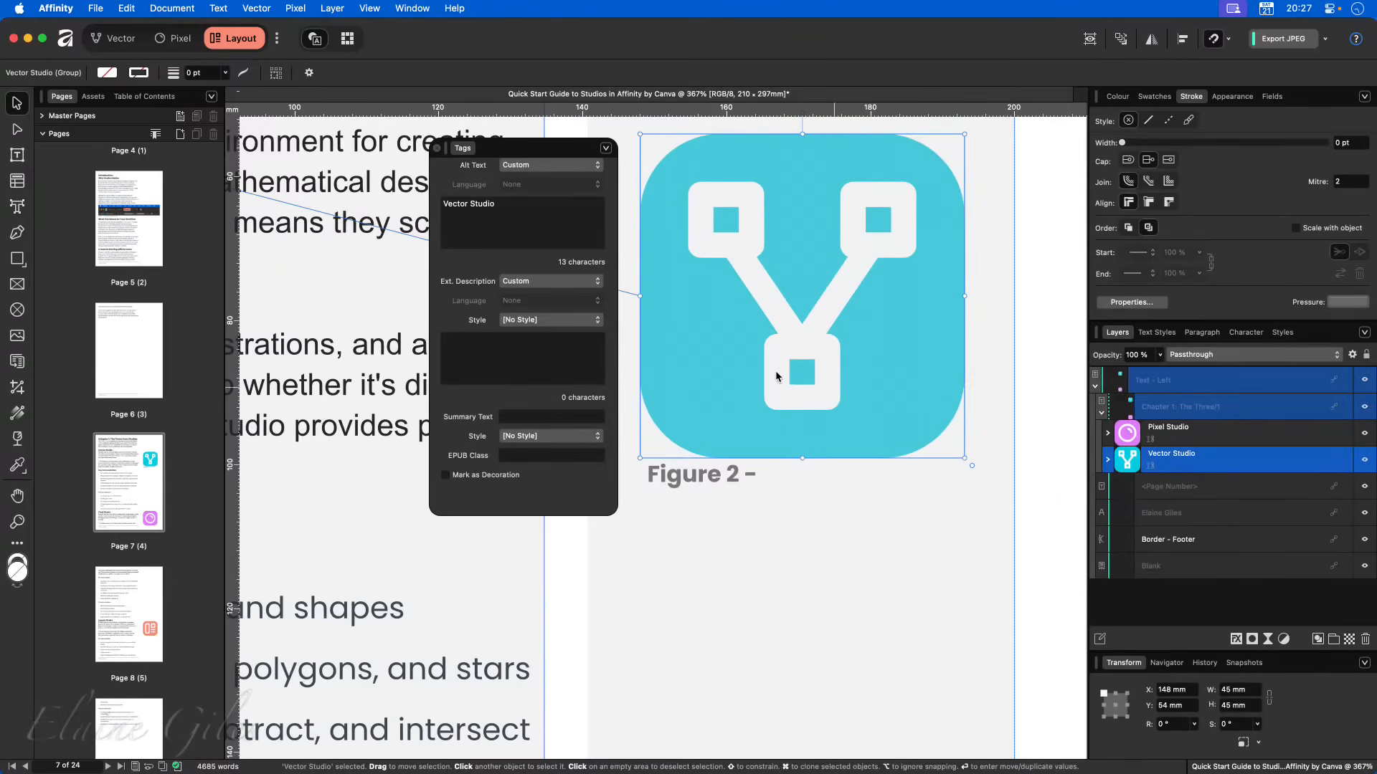
# - Copy the alt text "Vector Studio" into the group's extended description and summary text, and put the tag settings away
pyautogui.click(505, 201)
pyautogui.press('super+c')
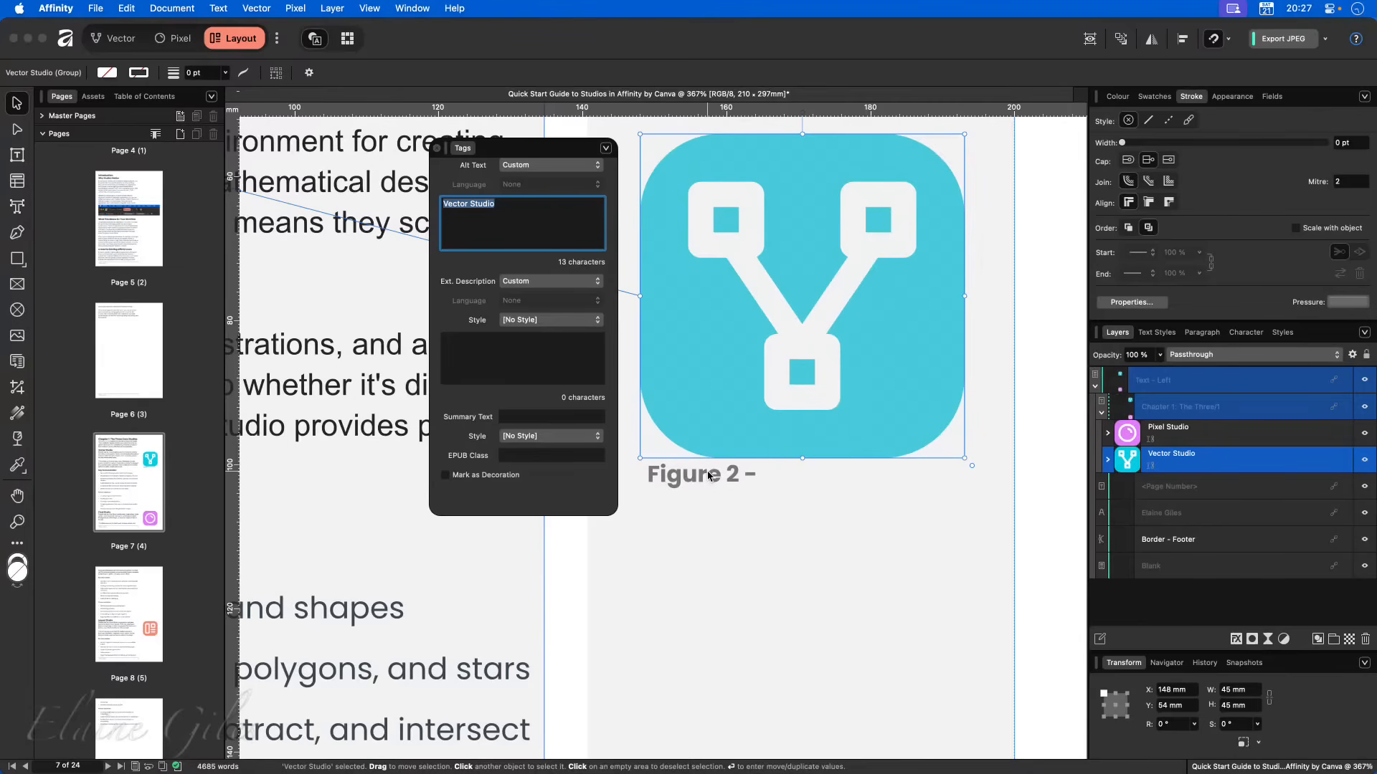
pyautogui.click(501, 359)
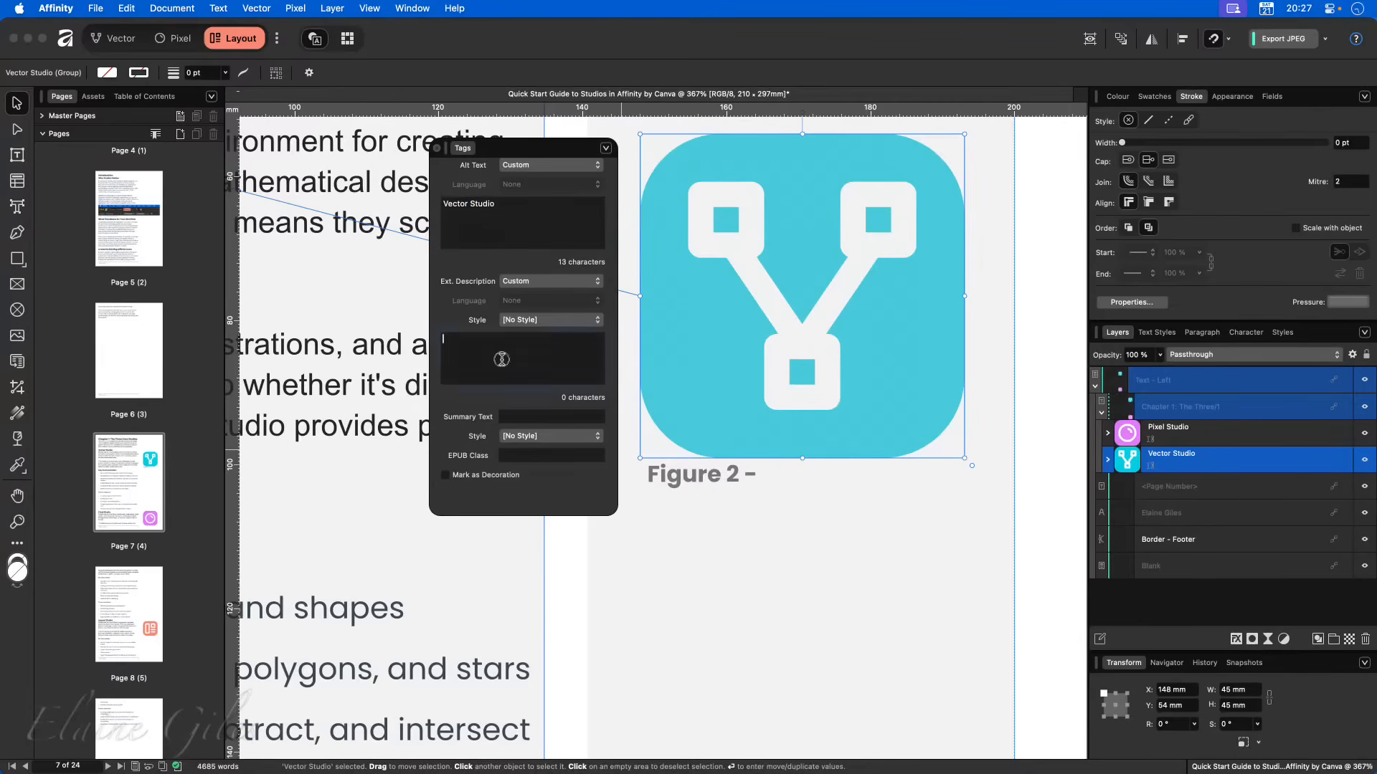
pyautogui.press('super+v')
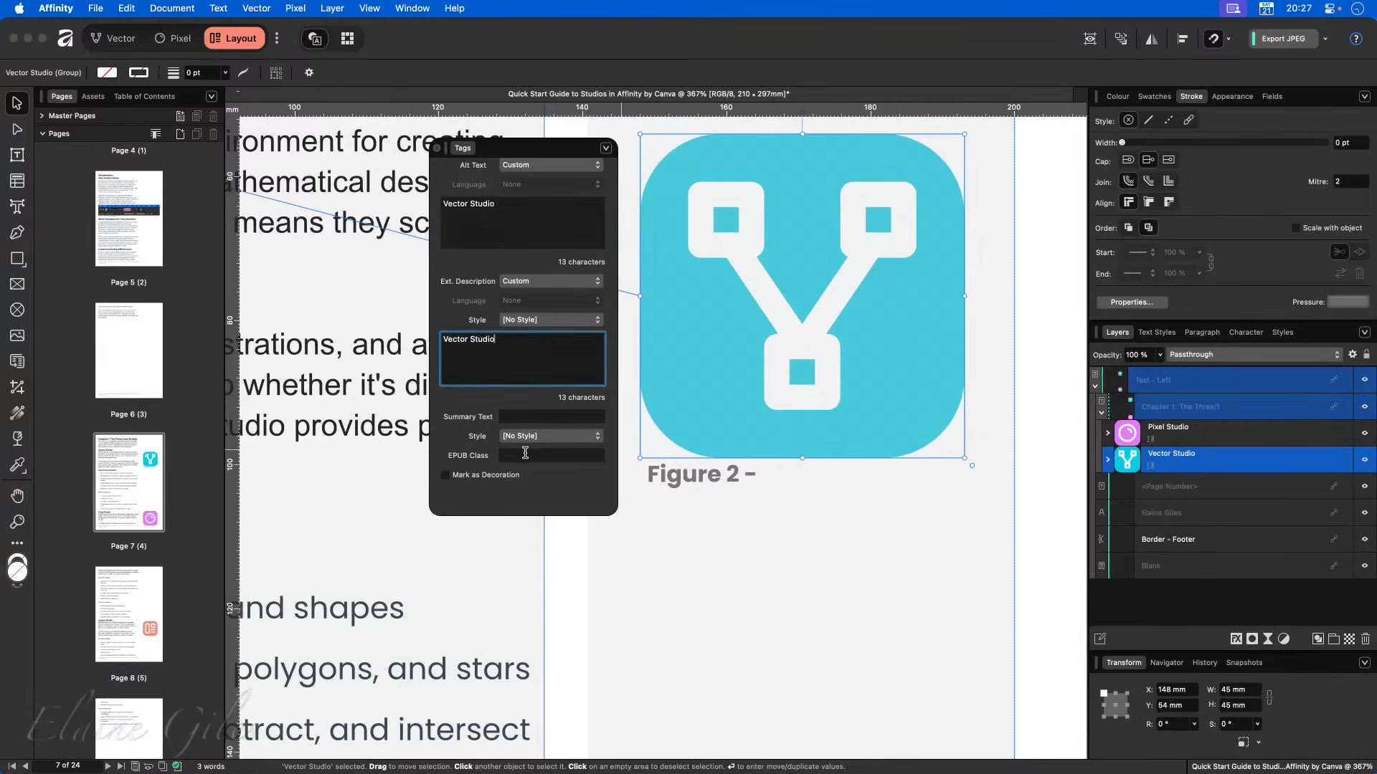
pyautogui.click(522, 416)
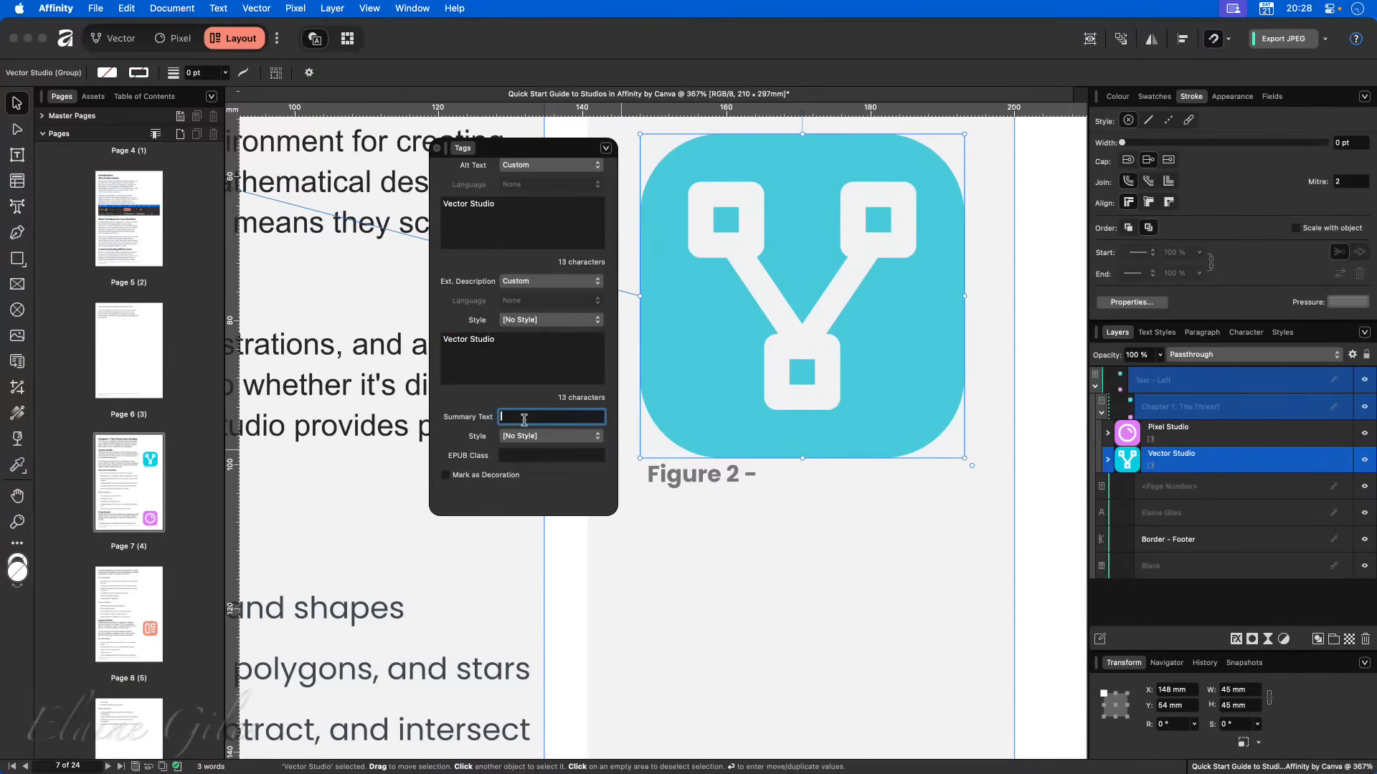
pyautogui.press('super+v')
pyautogui.click(543, 165)
pyautogui.click(543, 165)
pyautogui.moveTo(544, 149); pyautogui.dragTo(0, 348)
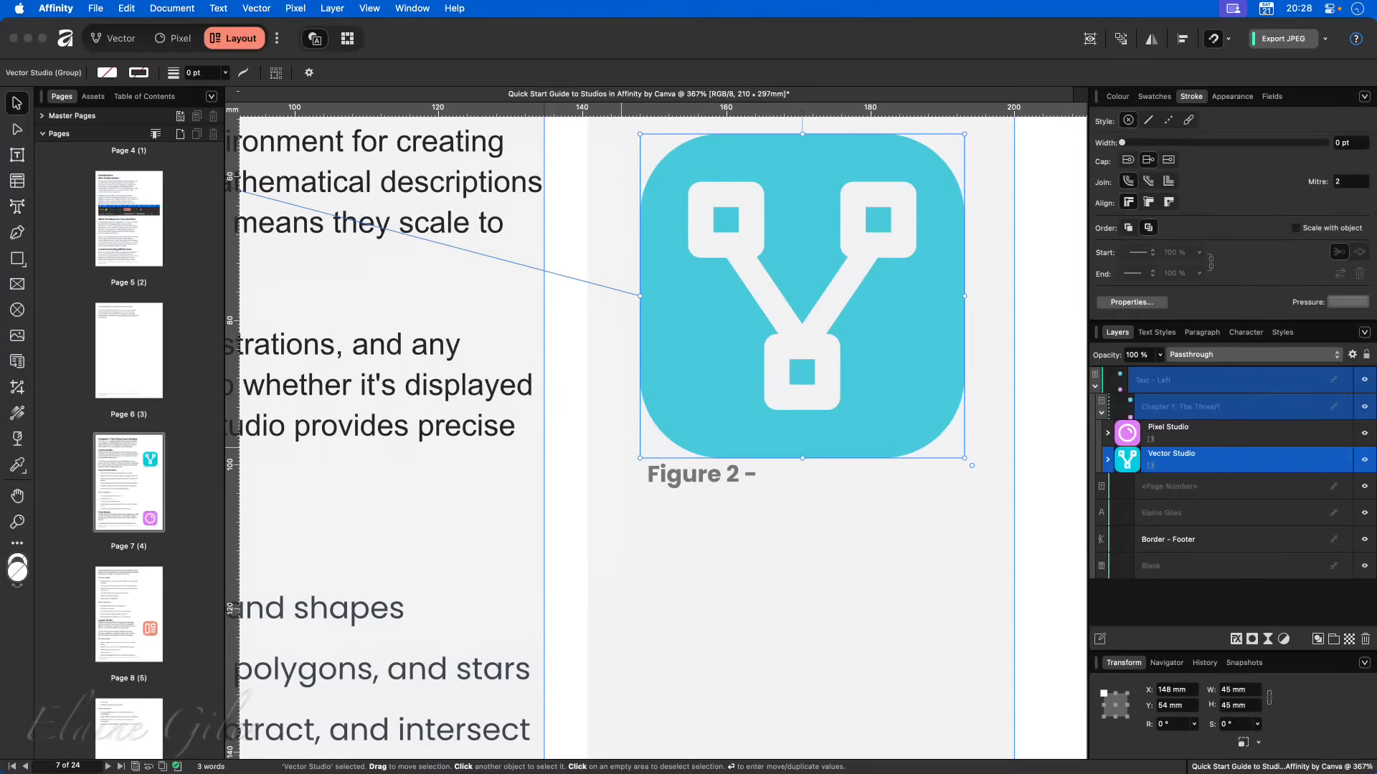
pyautogui.click(770, 571)
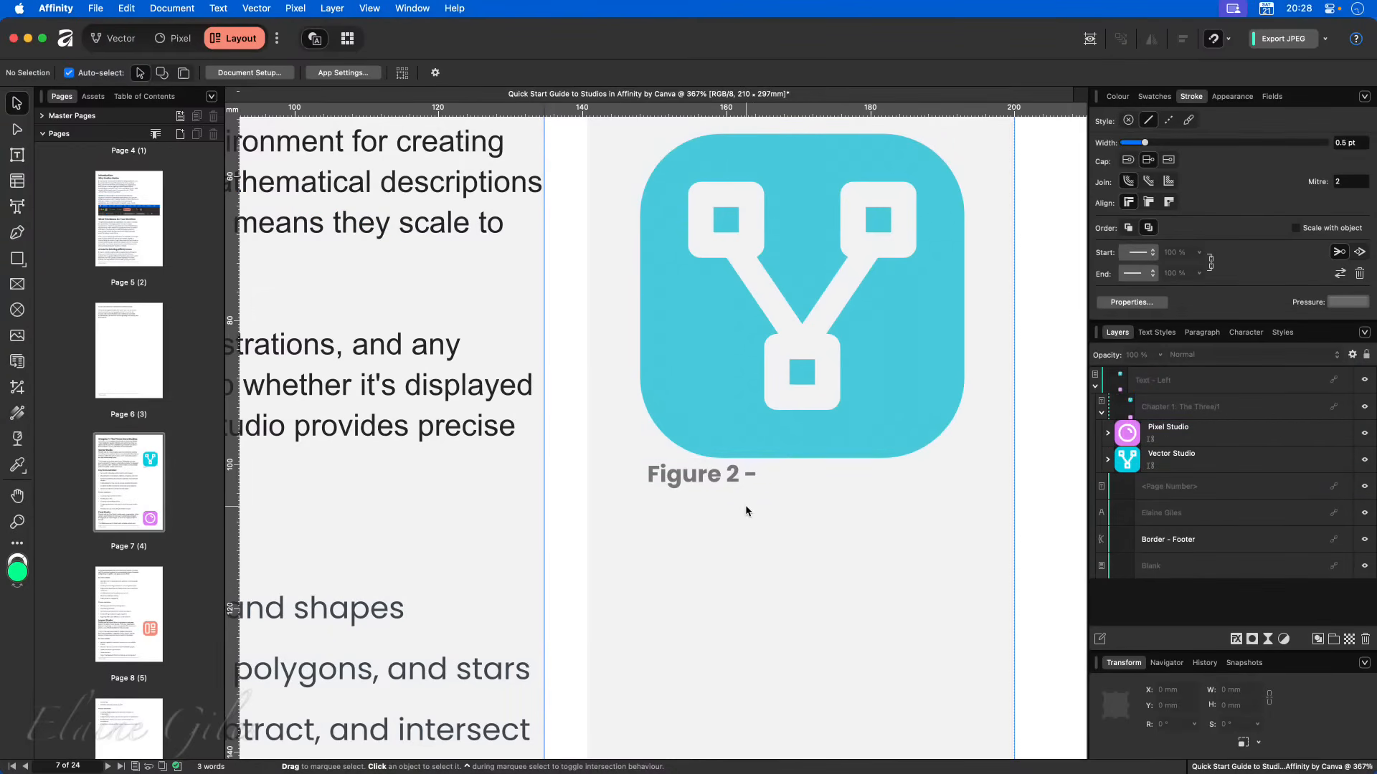
# - Add a numbered figure caption with the alt text field below the Pixel Studio icon on page 7, using the Caption style
pyautogui.press('super+1')
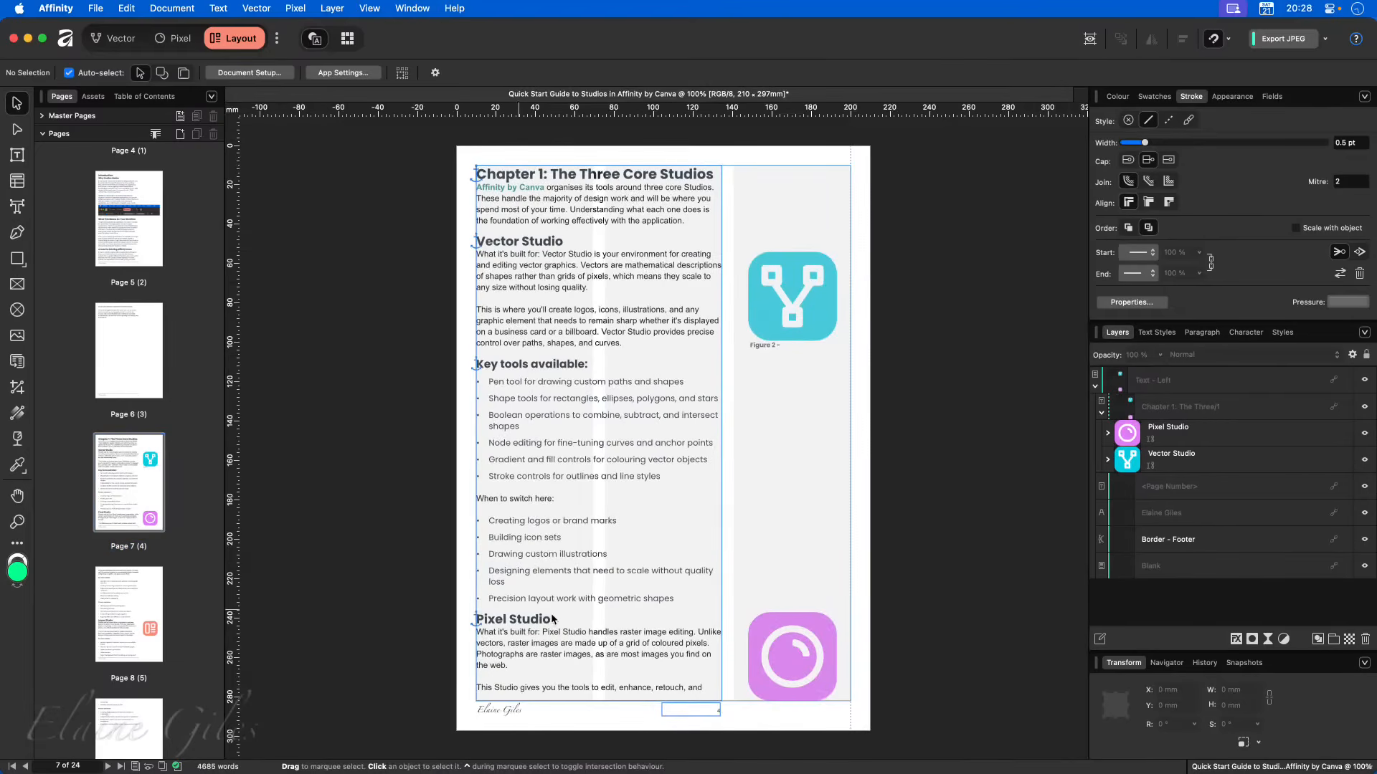
pyautogui.click(803, 647)
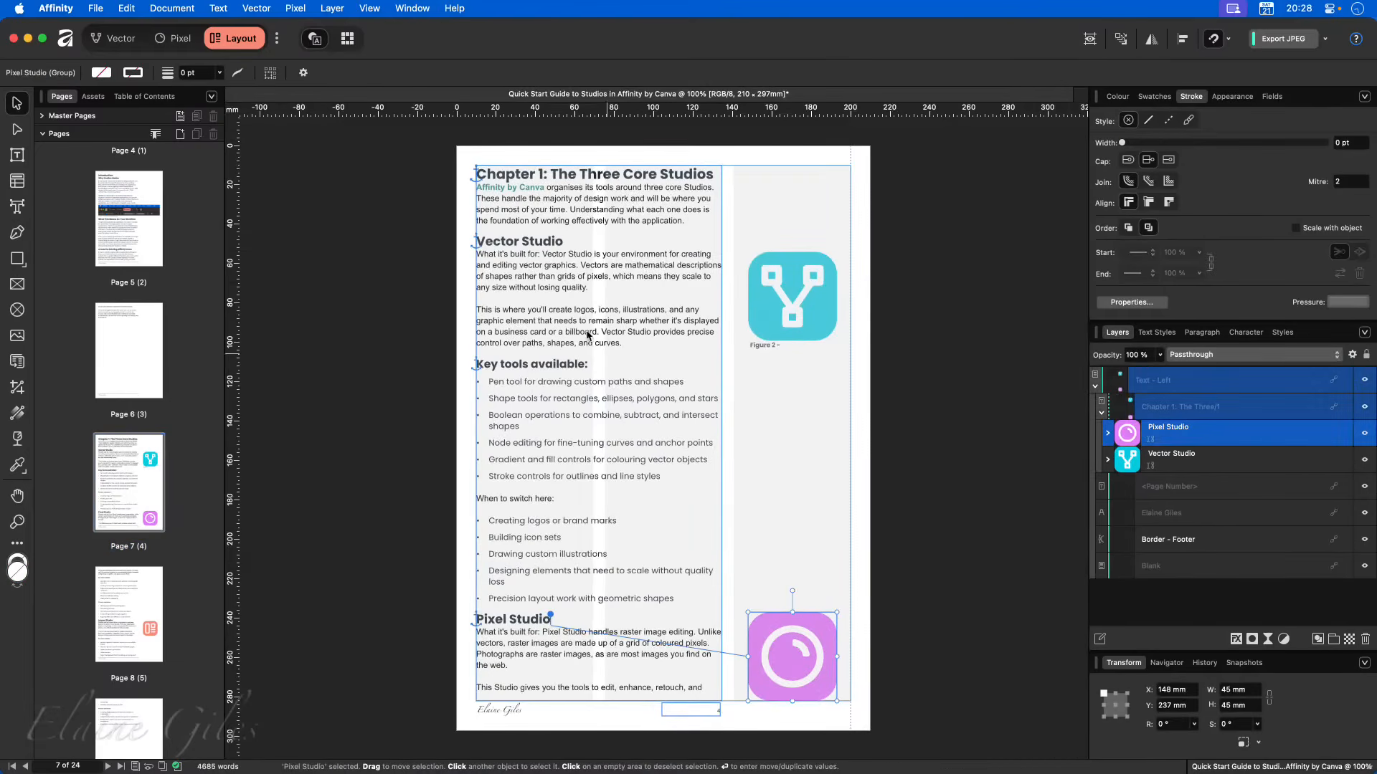
pyautogui.click(326, 5)
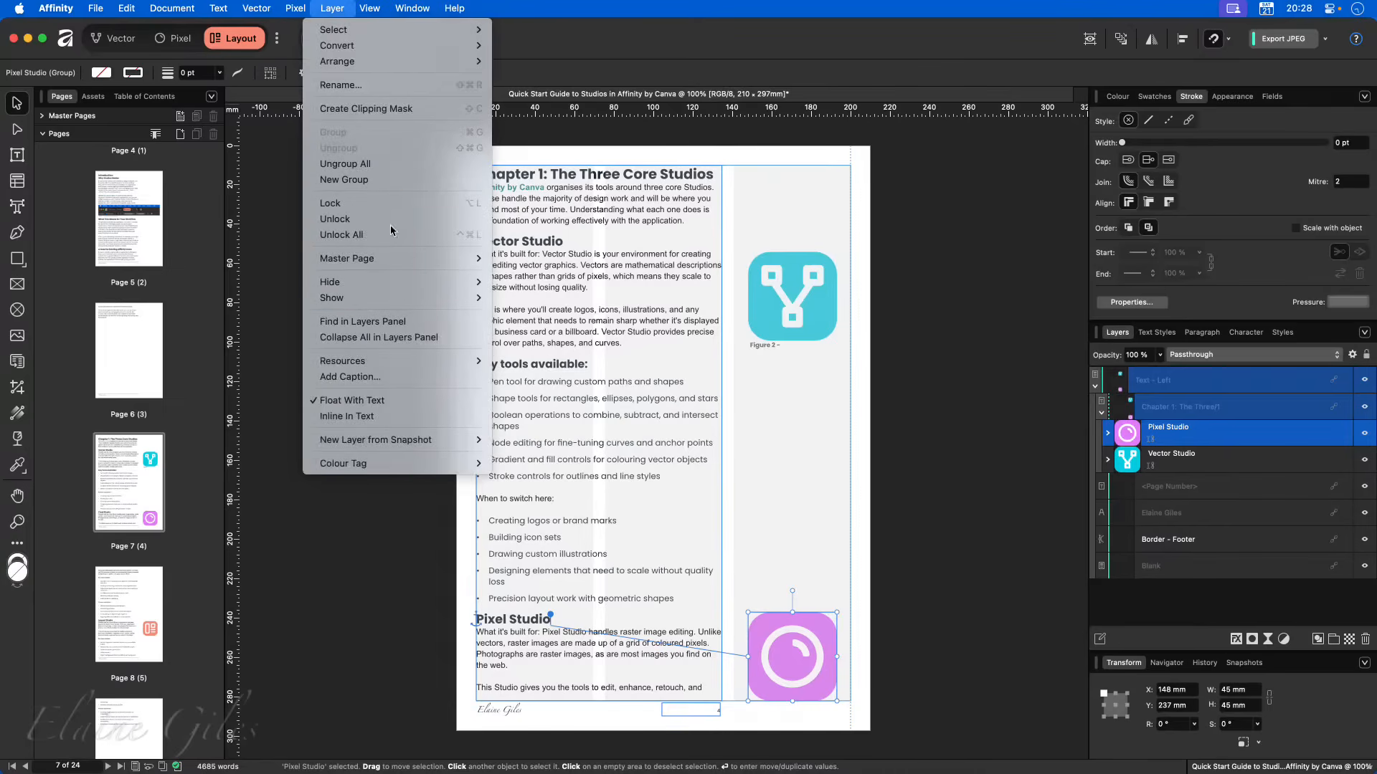
pyautogui.click(402, 379)
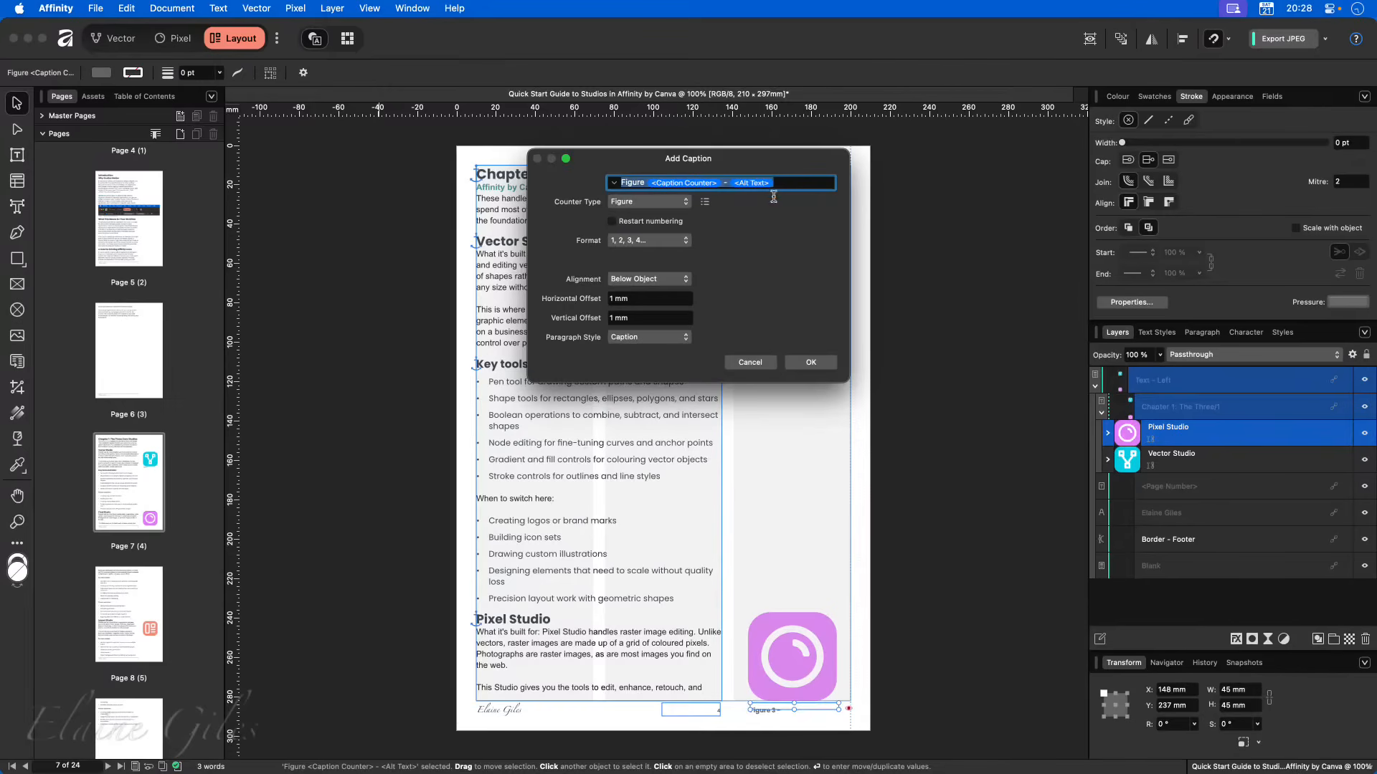
pyautogui.click(818, 363)
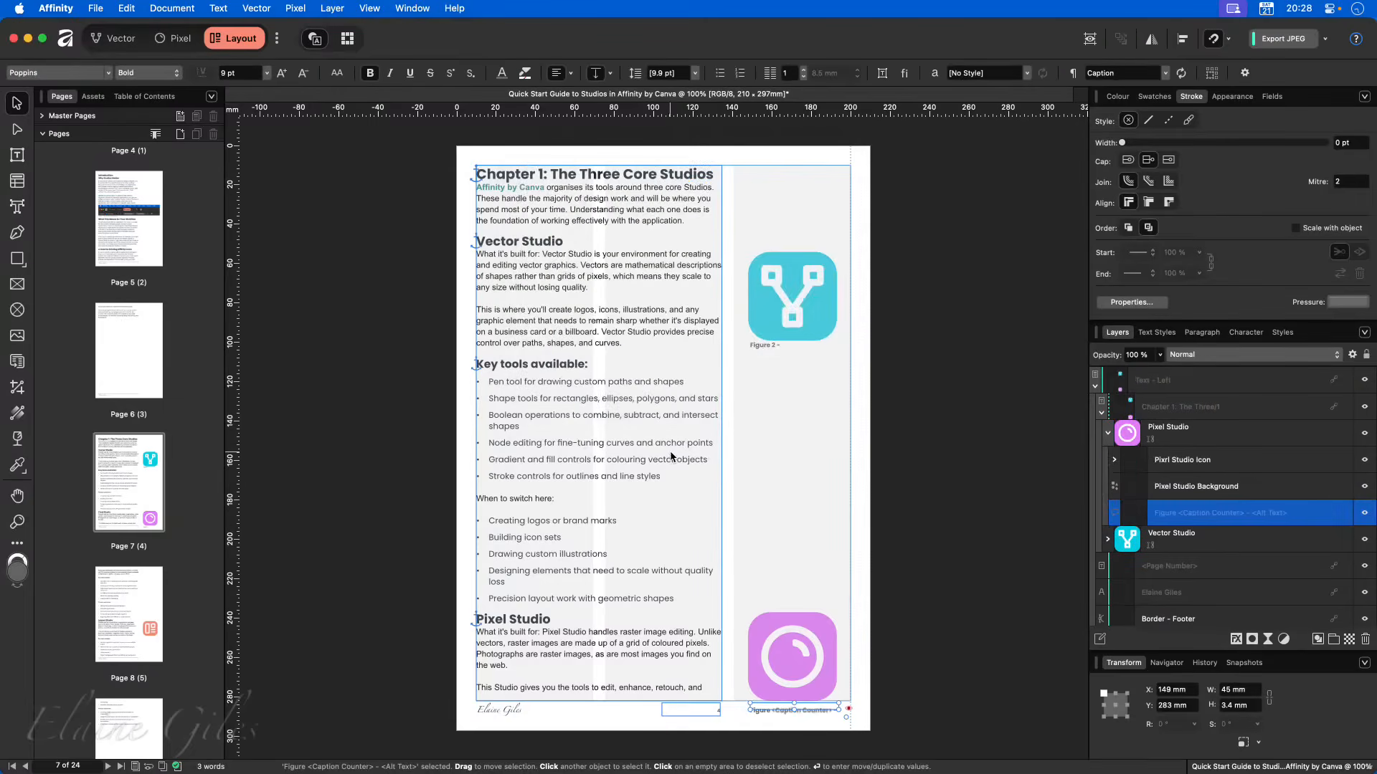
pyautogui.scroll(5, 820, 732)
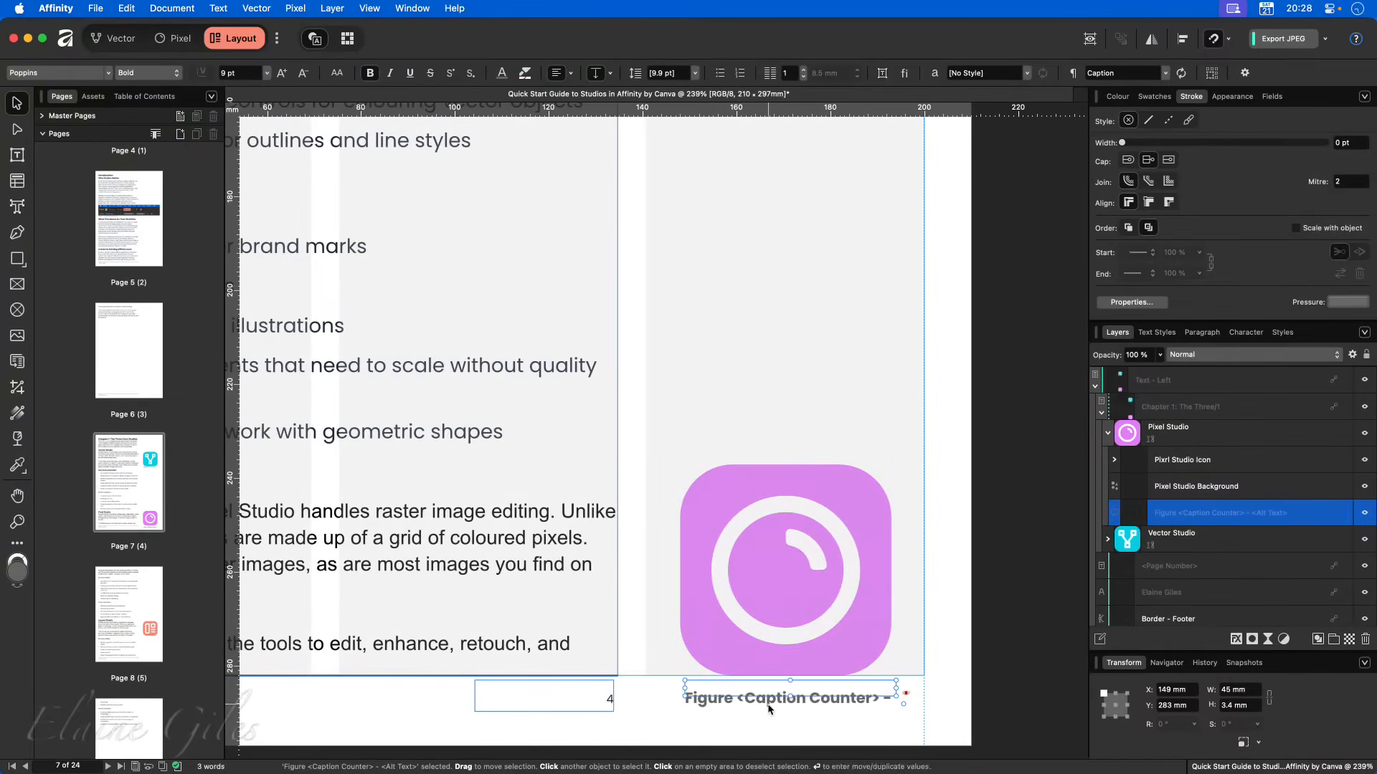
# - Add a numbered figure caption with the alt text field below the Layout Studio icon on page 8
pyautogui.scroll(-4, 766, 703)
pyautogui.click(128, 591)
pyautogui.click(802, 542)
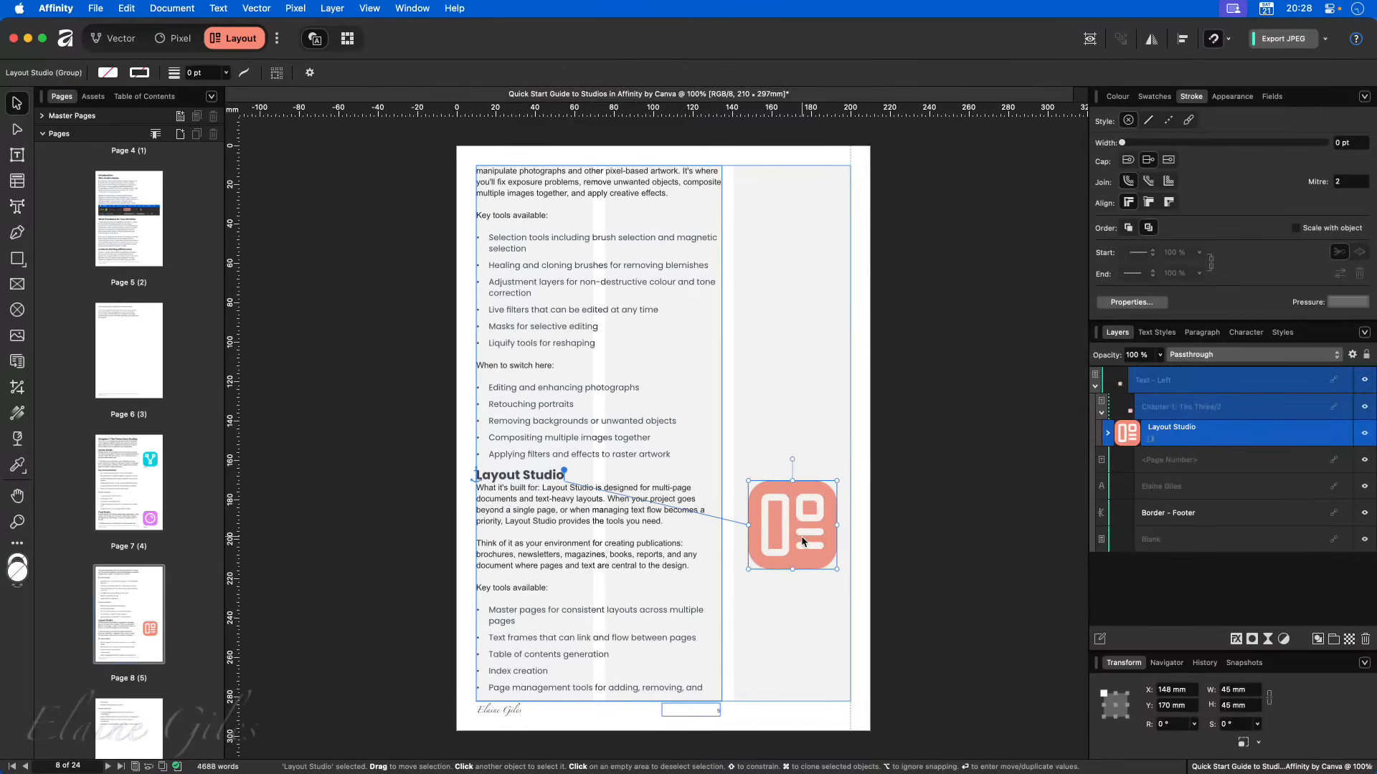
pyautogui.click(332, 8)
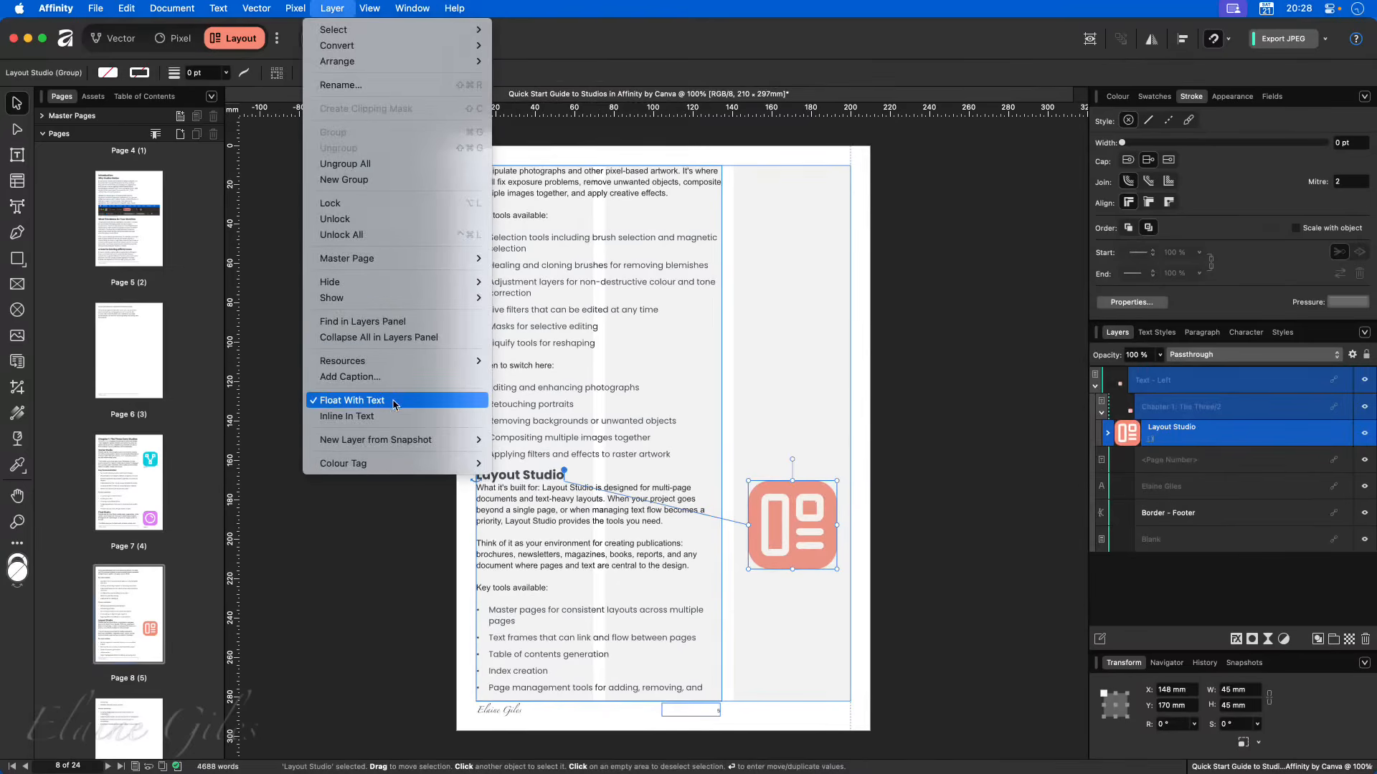
pyautogui.click(395, 378)
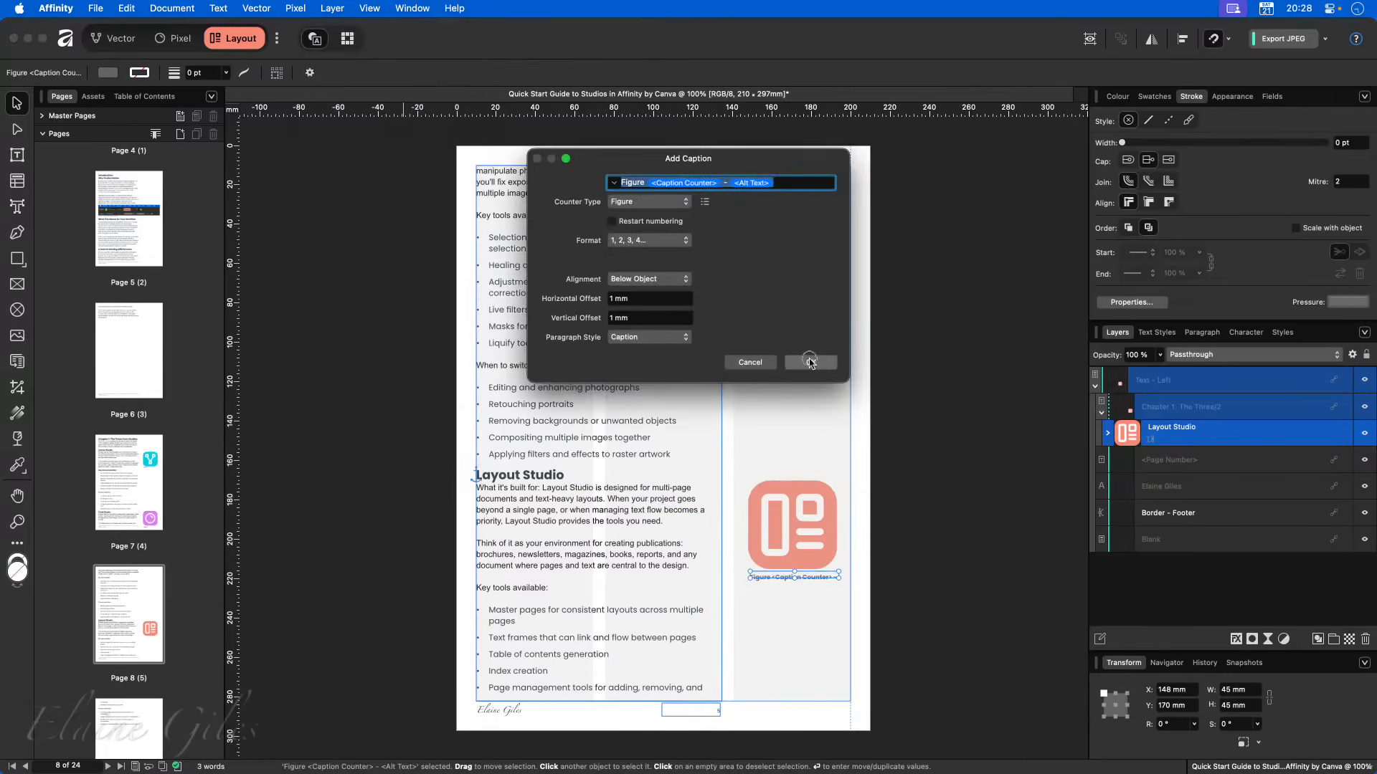
pyautogui.click(806, 360)
pyautogui.scroll(8, 811, 631)
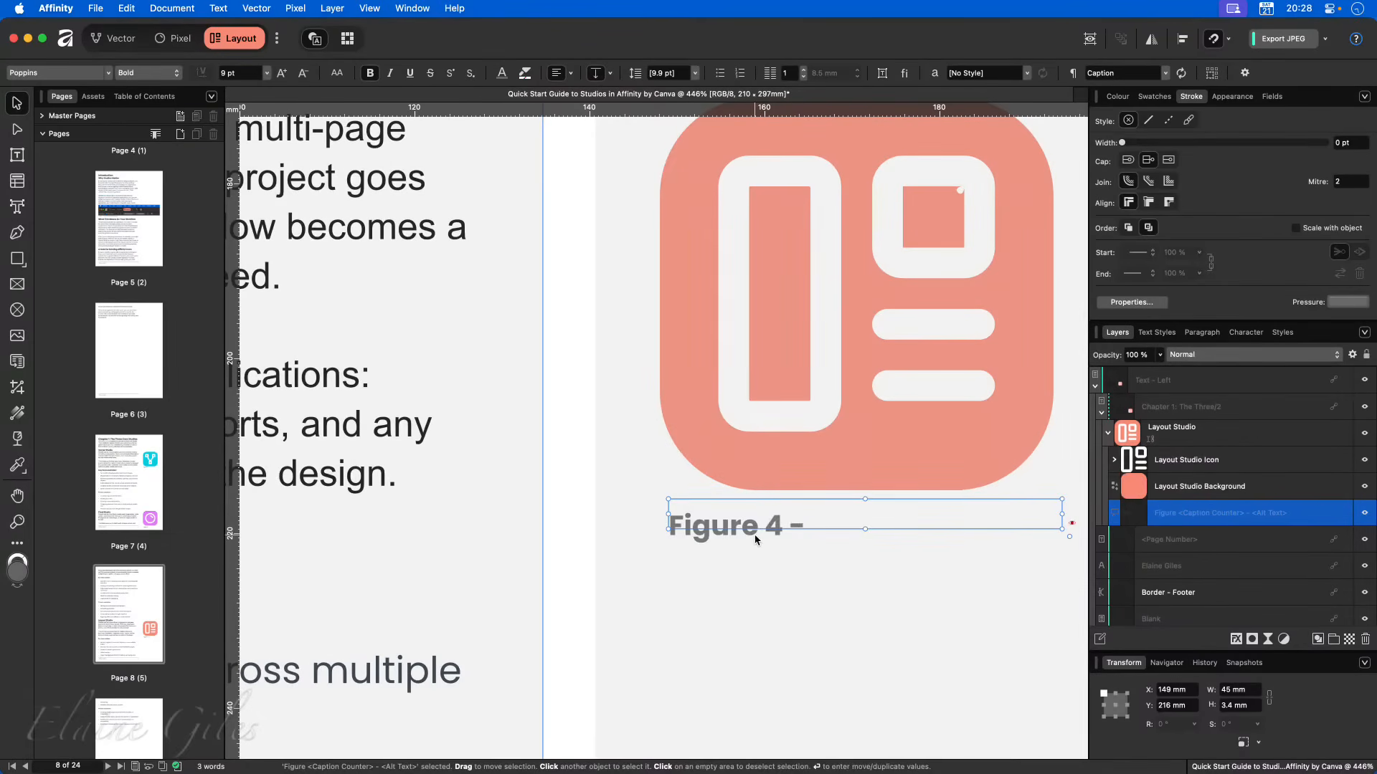
# - Look through pages 11, 8 and 12 to compare the captions under their images
pyautogui.scroll(-2, 771, 580)
pyautogui.scroll(-5, 771, 580)
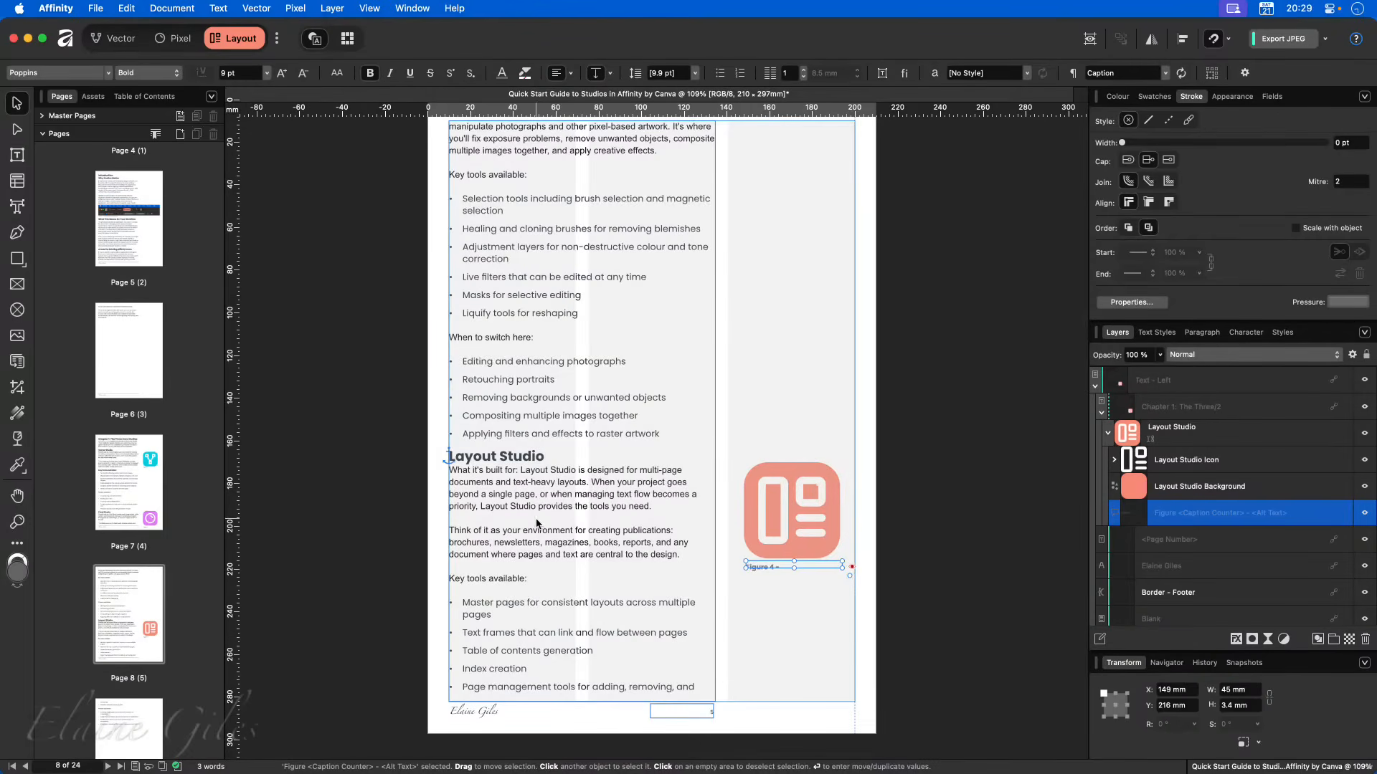
pyautogui.scroll(-10, 142, 601)
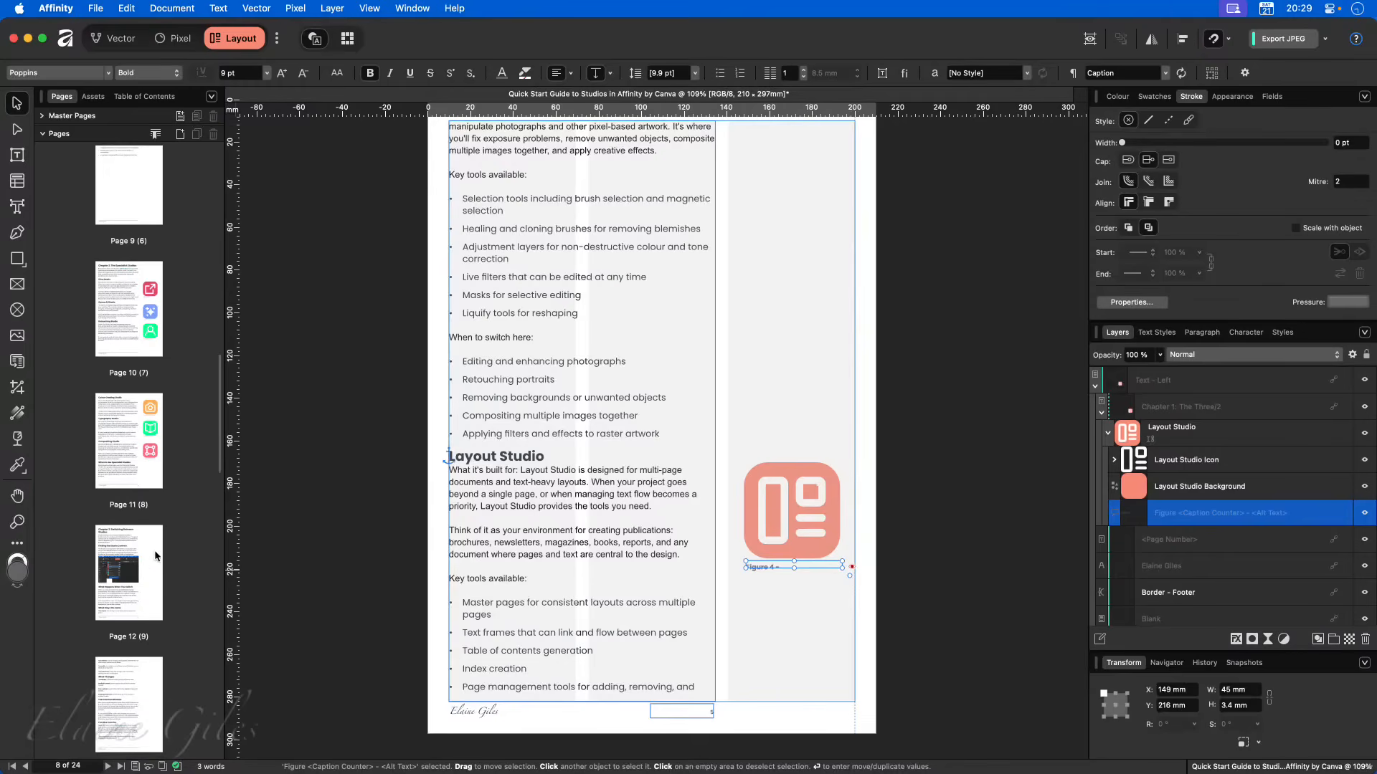
pyautogui.click(156, 456)
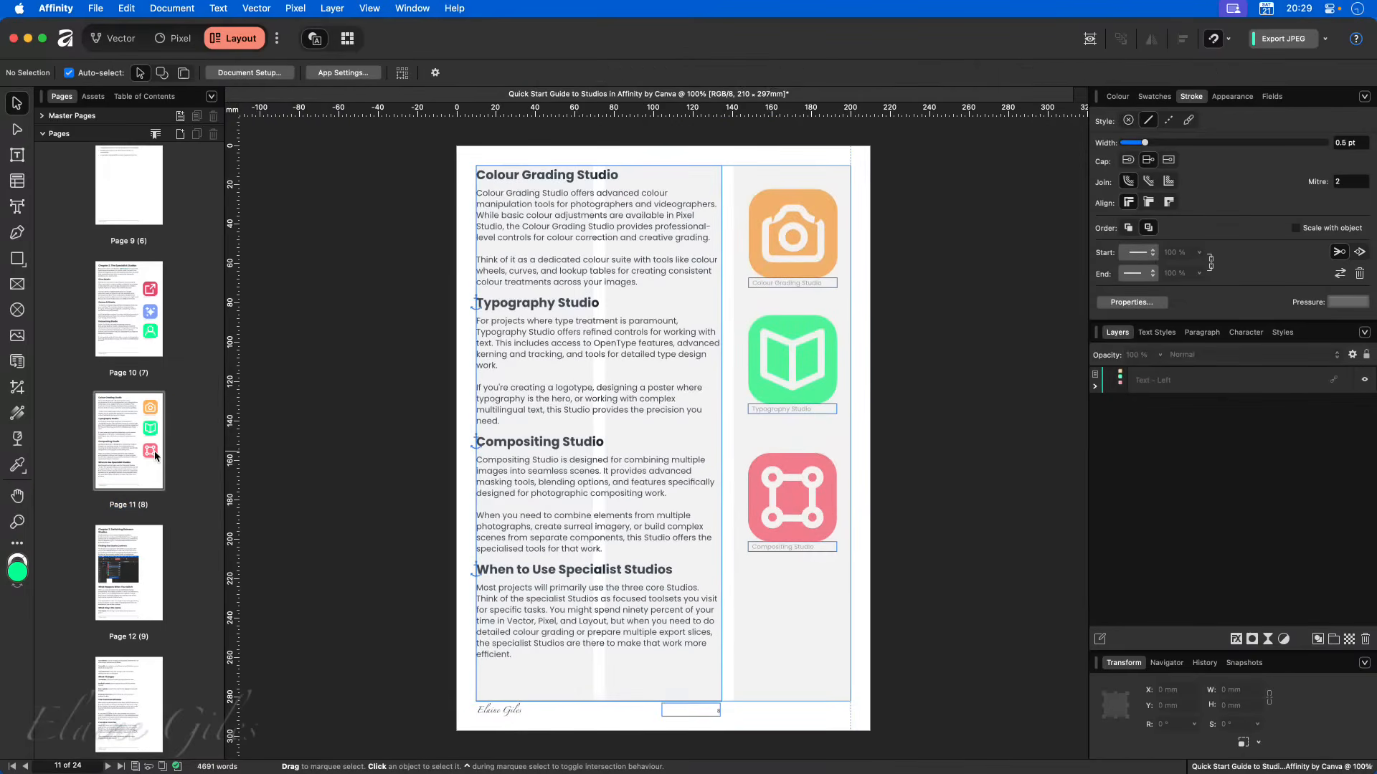
pyautogui.scroll(4, 154, 456)
pyautogui.click(135, 322)
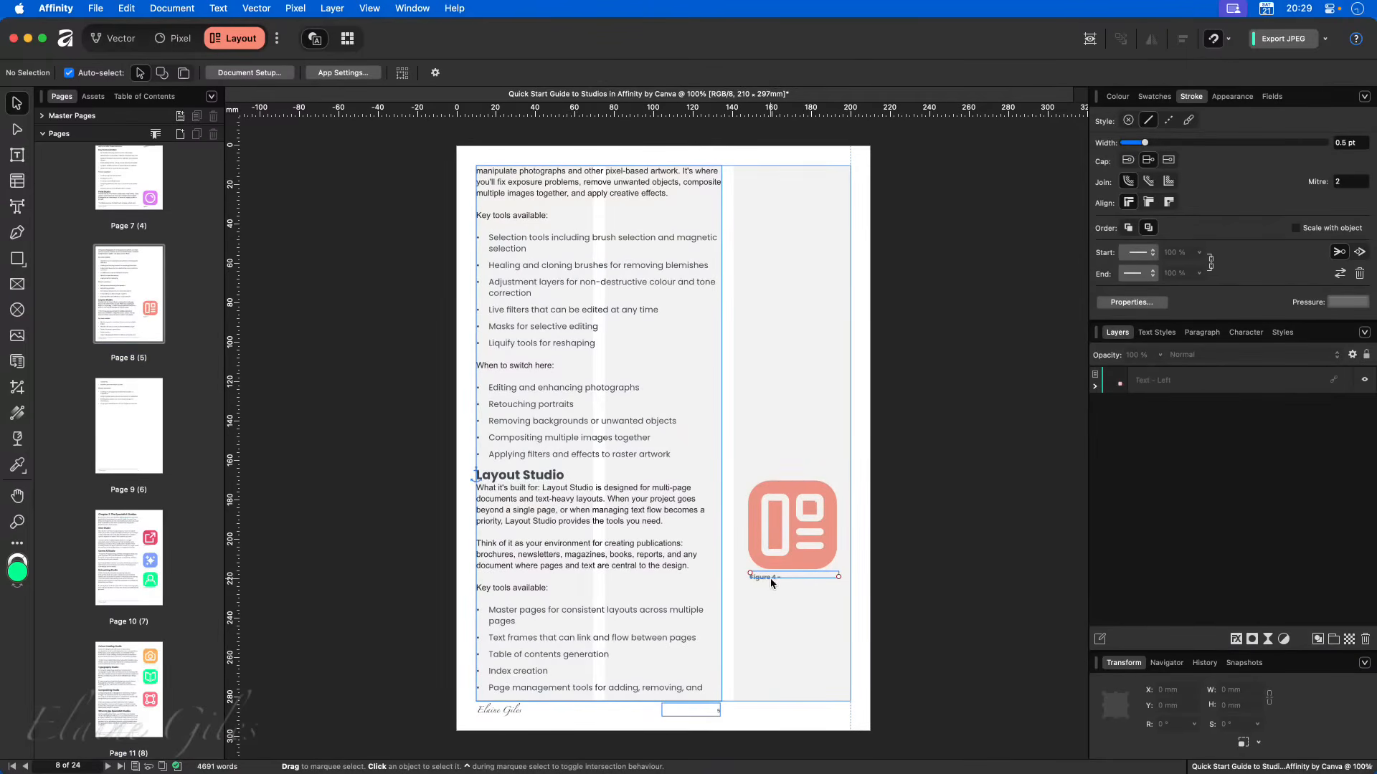
pyautogui.scroll(-4, 154, 545)
pyautogui.scroll(-2, 155, 545)
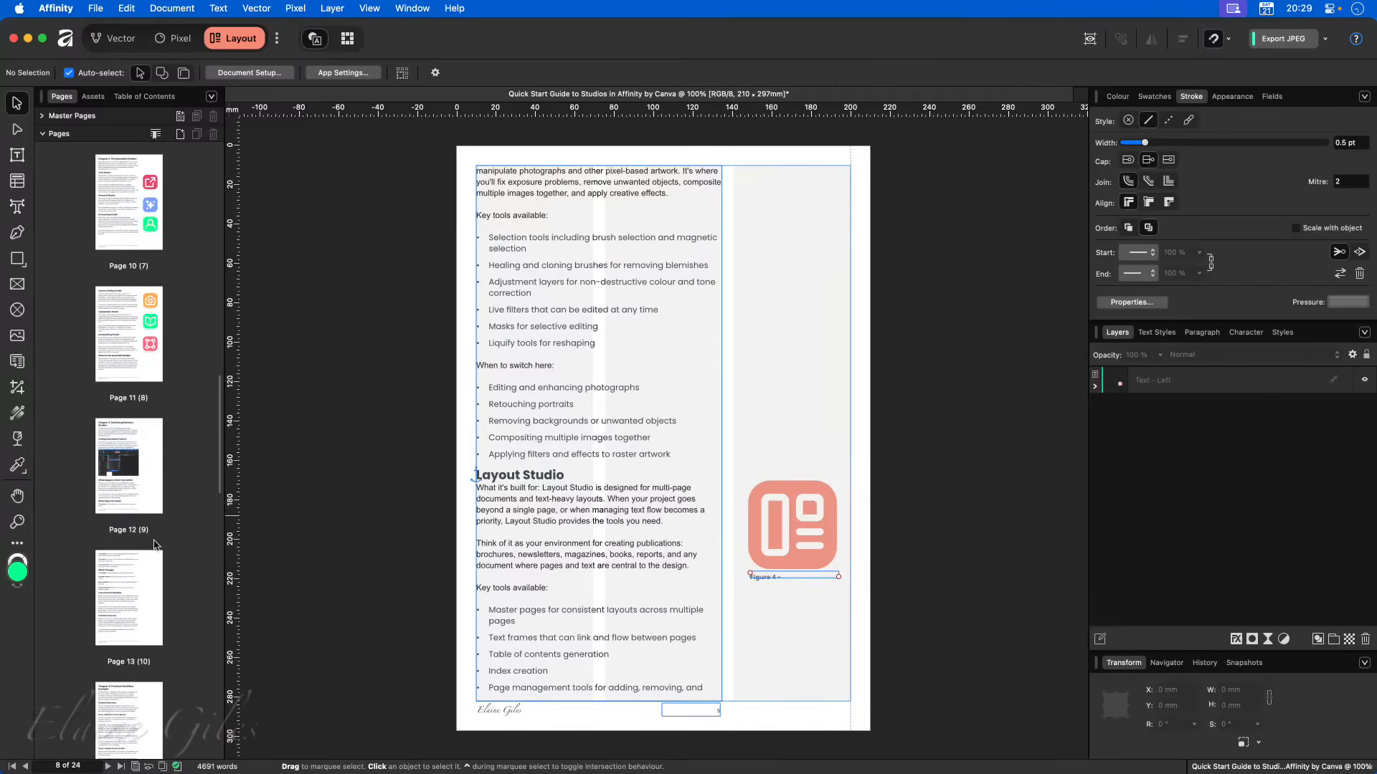
pyautogui.click(124, 464)
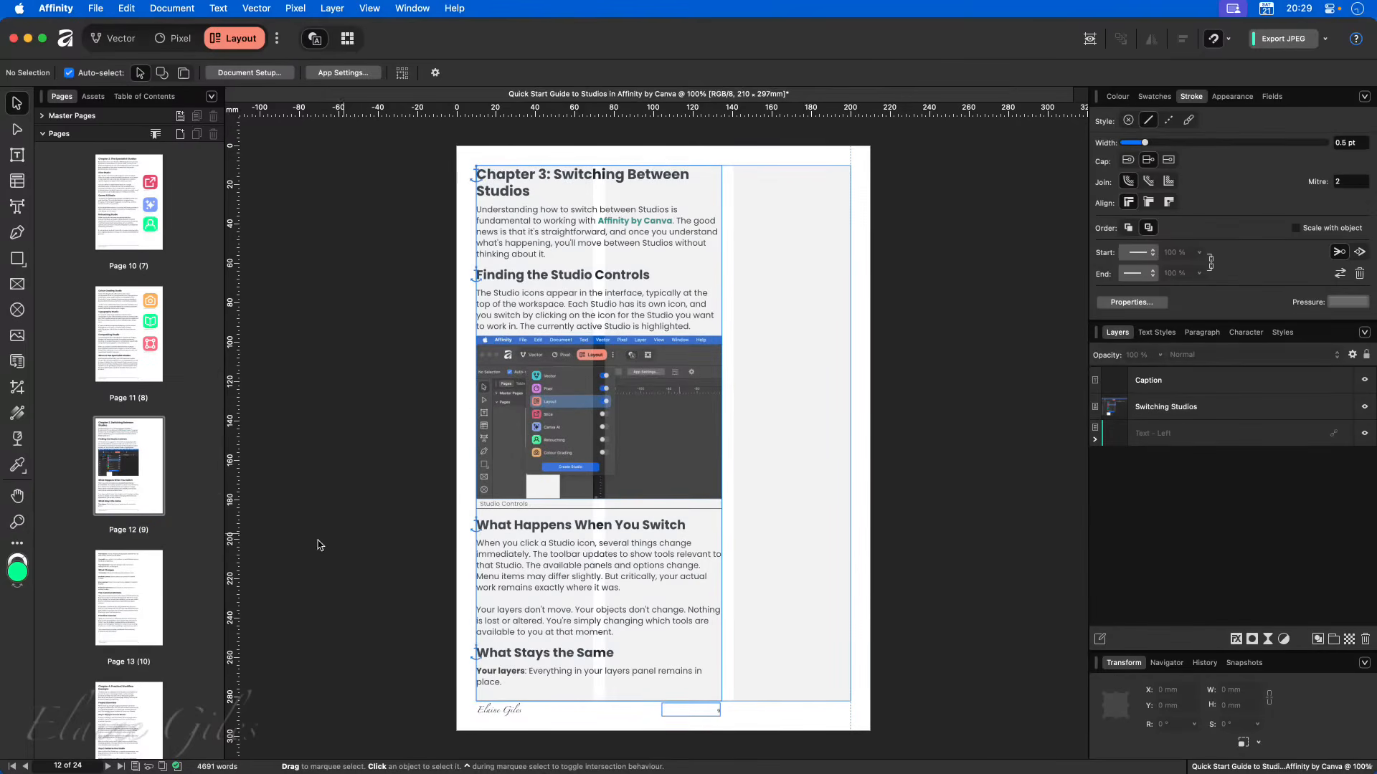
# - Start a caption for the Chapter 5 table on page 16, with counter type Table and the label text "Table"
pyautogui.scroll(-6, 140, 570)
pyautogui.scroll(-2, 140, 570)
pyautogui.click(126, 434)
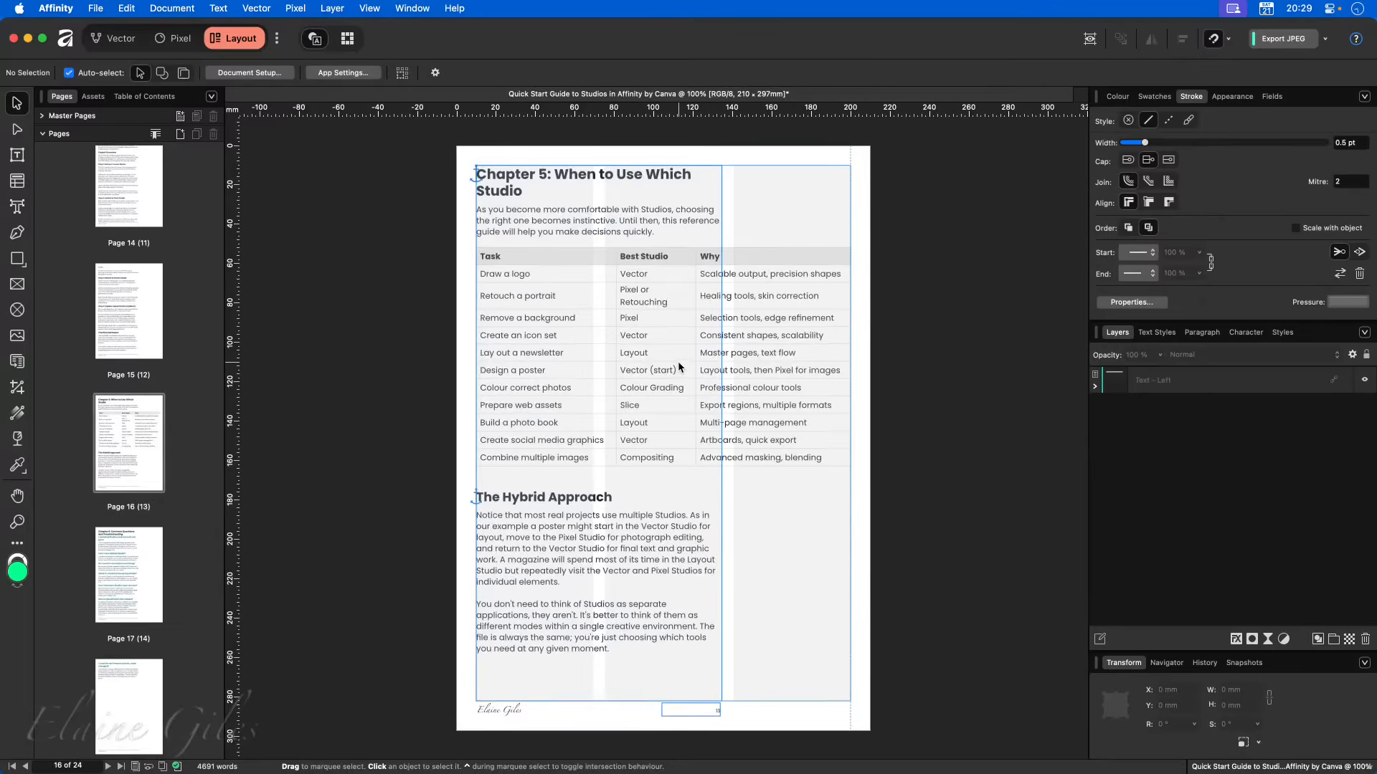
pyautogui.click(680, 367)
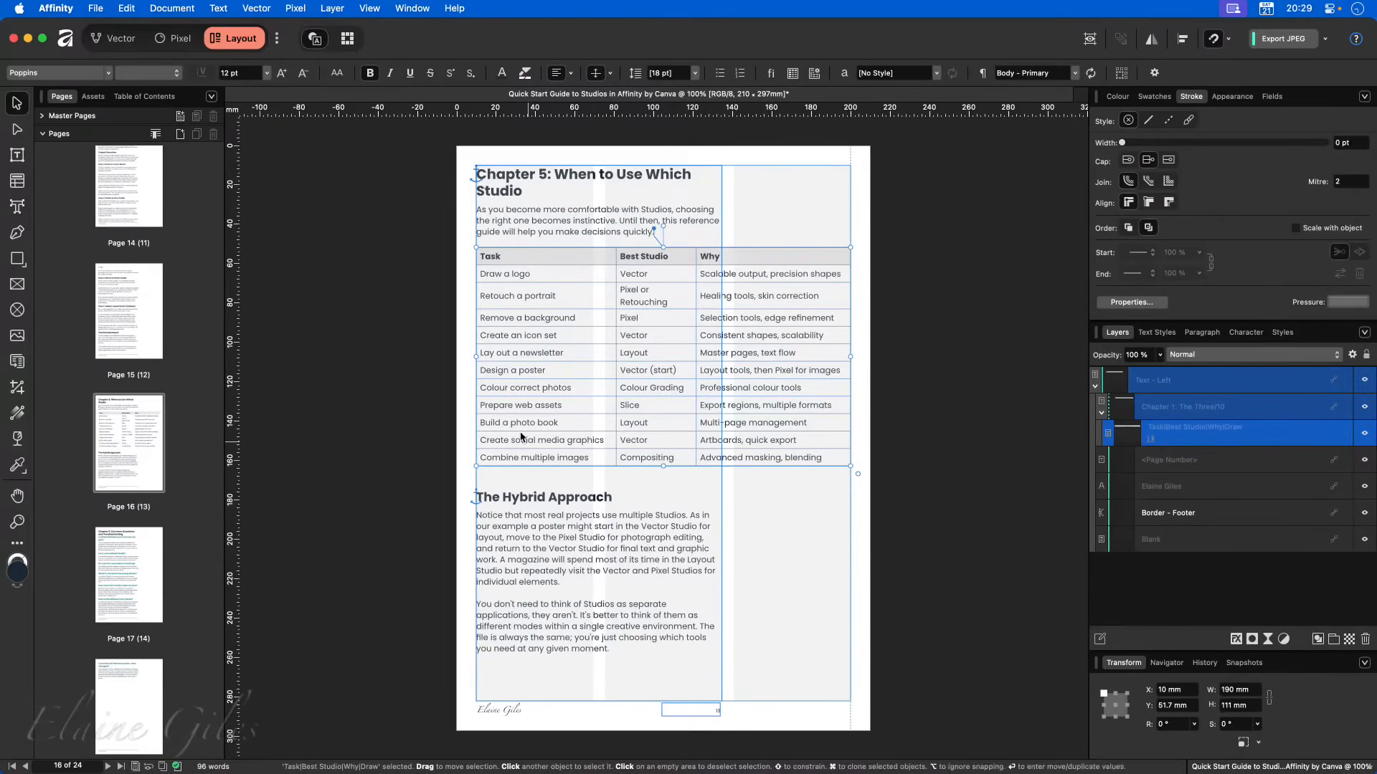
pyautogui.click(334, 8)
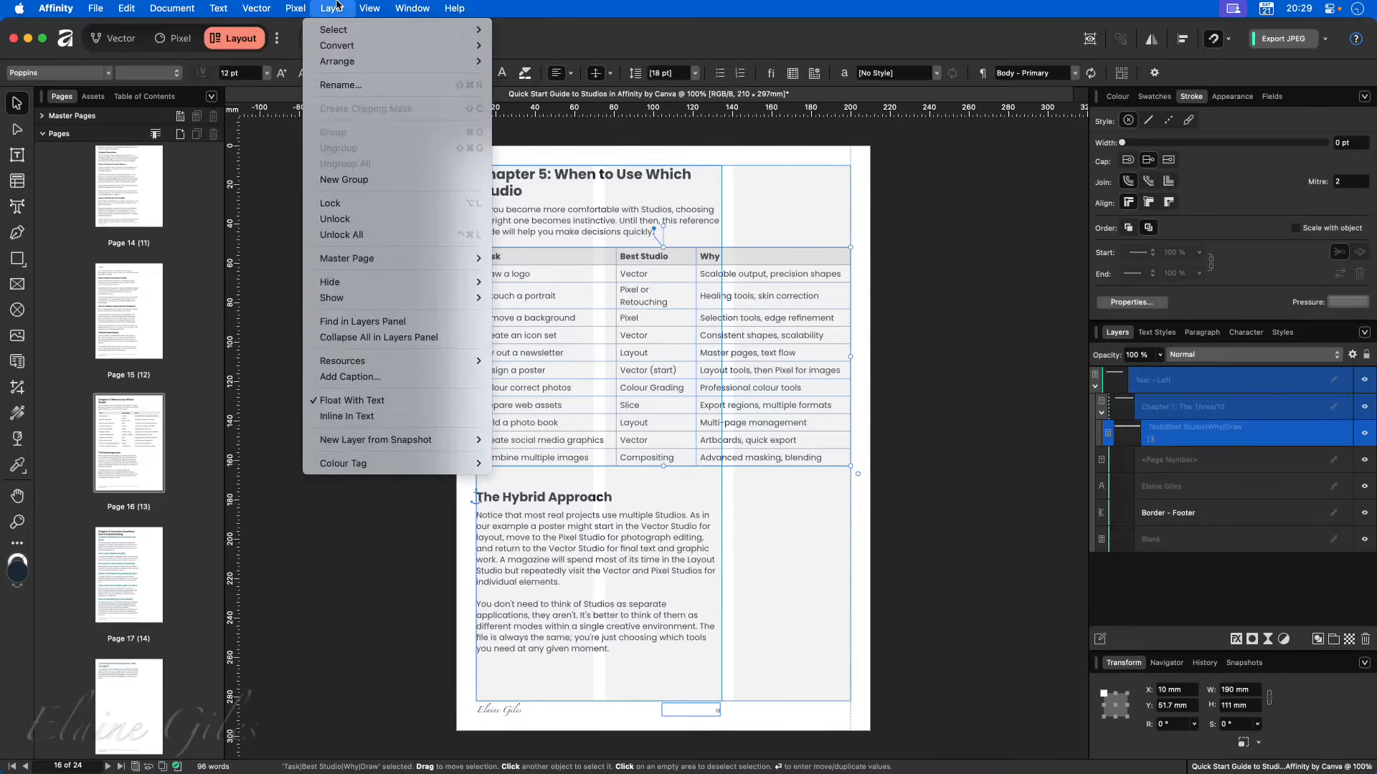
pyautogui.click(372, 385)
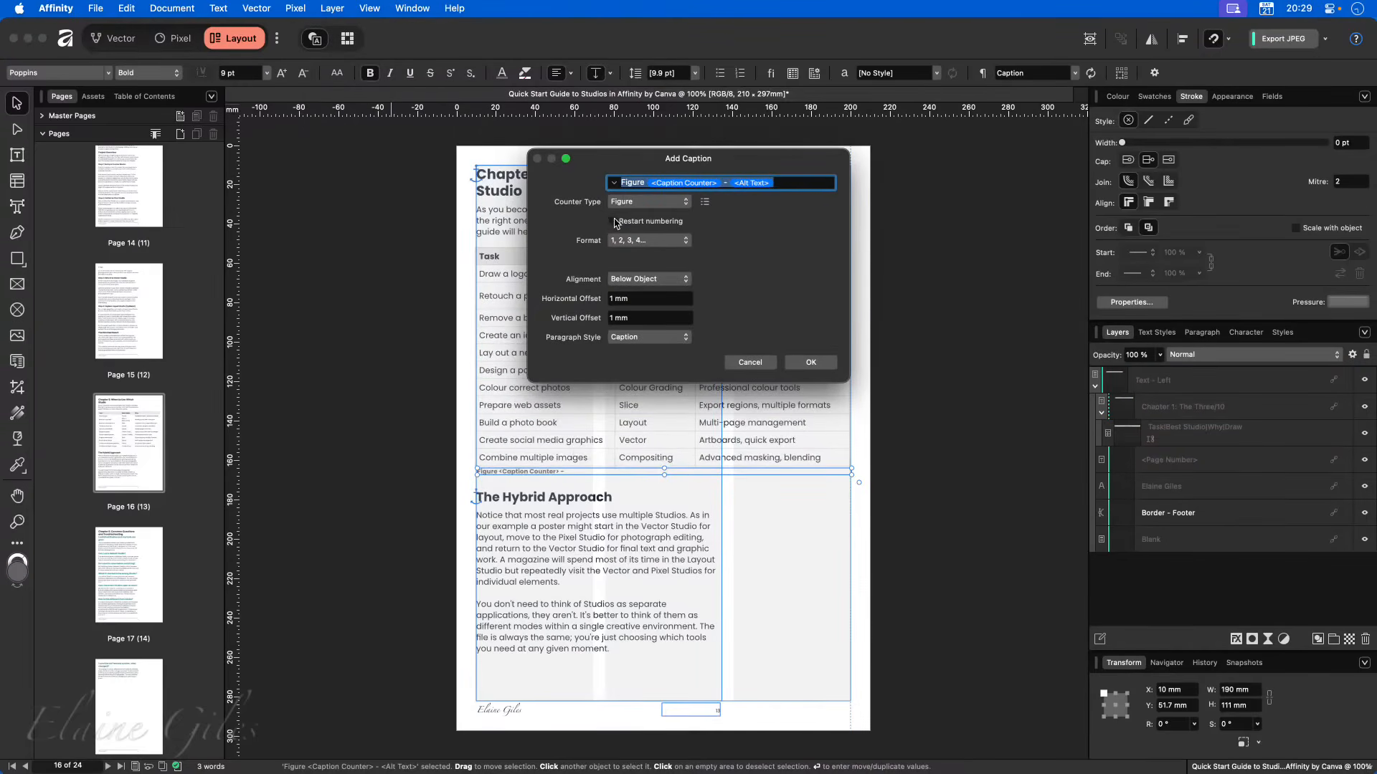
pyautogui.click(655, 202)
pyautogui.click(642, 217)
pyautogui.click(633, 184)
pyautogui.doubleClick(633, 183)
pyautogui.write('Table')
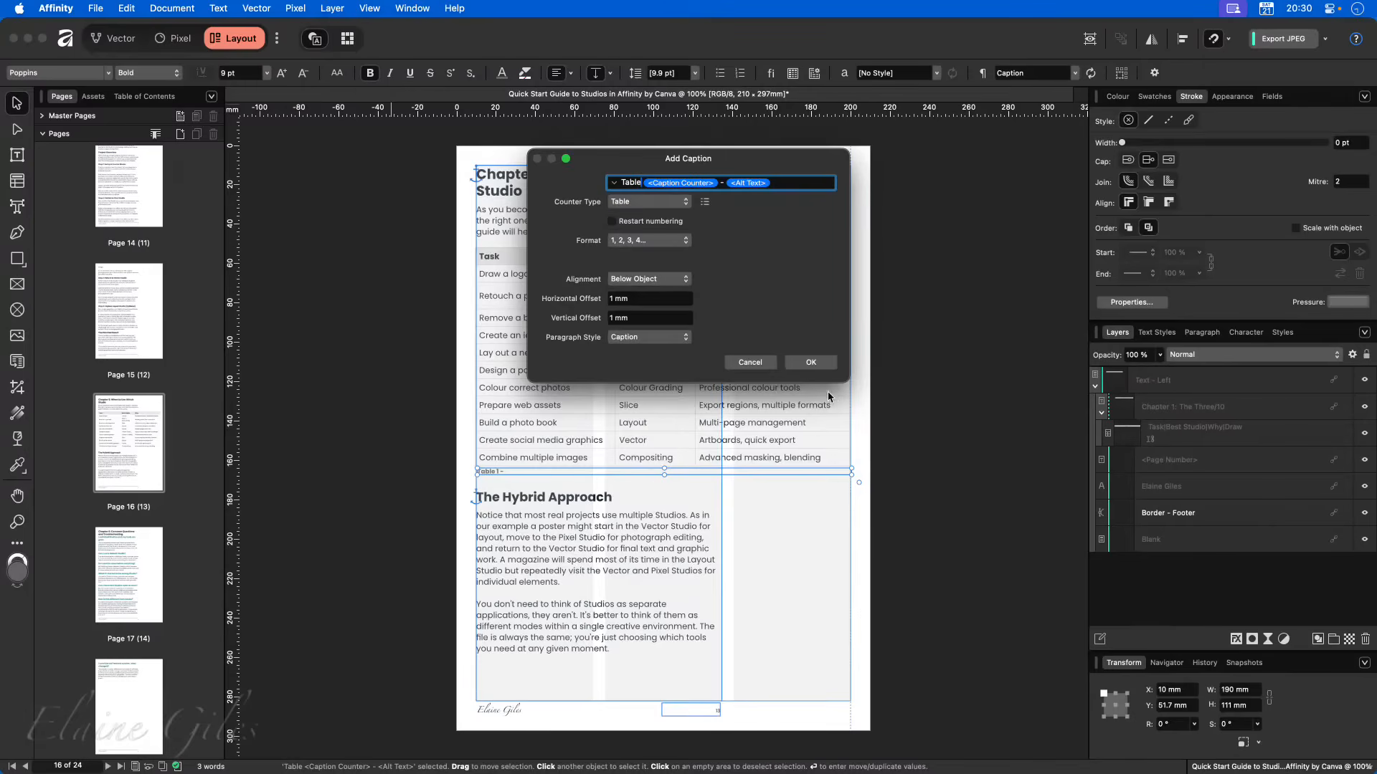
# - Replace the alt text field in the table caption with "Studios by Tasks" and add the caption
pyautogui.click(787, 181)
pyautogui.moveTo(787, 177); pyautogui.dragTo(938, 354)
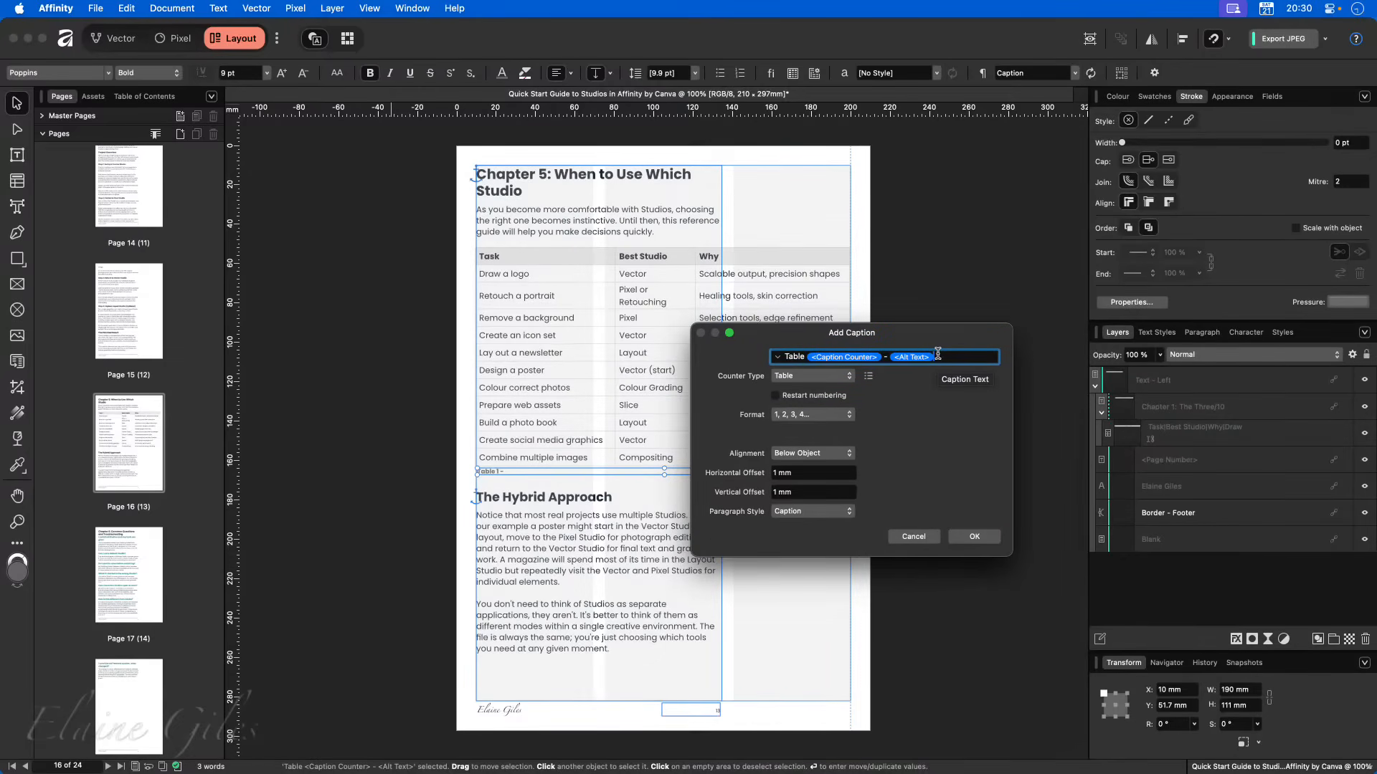
pyautogui.press('BackSpace')
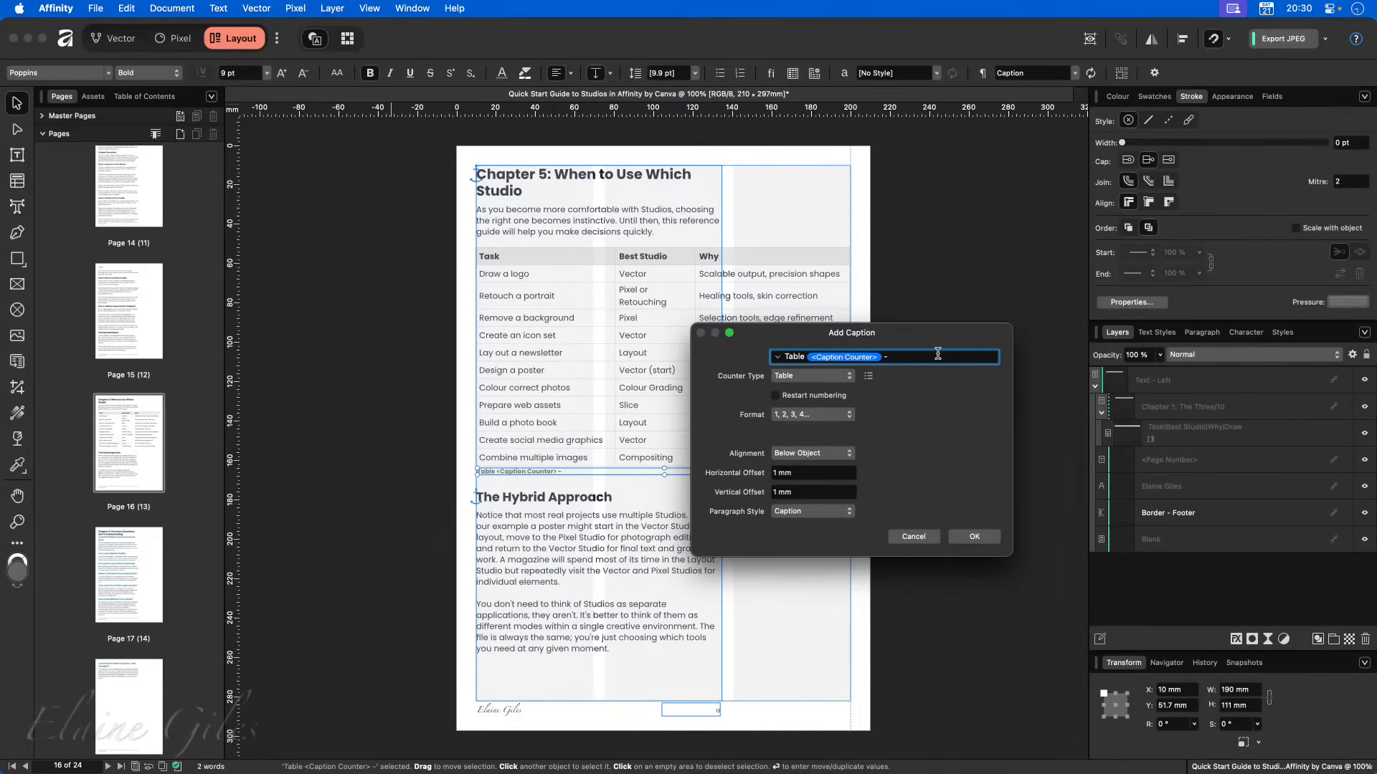
pyautogui.write('S')
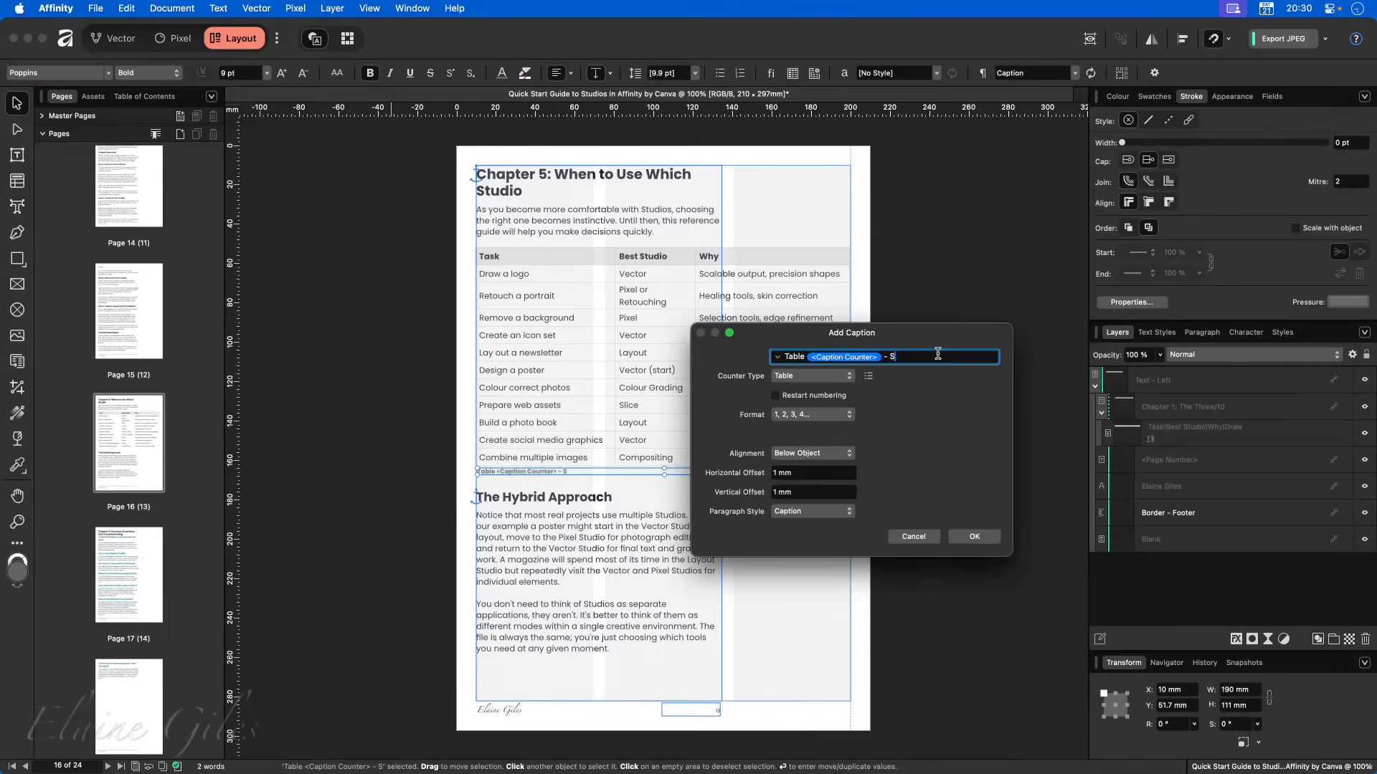
pyautogui.write('tudios by Tasks')
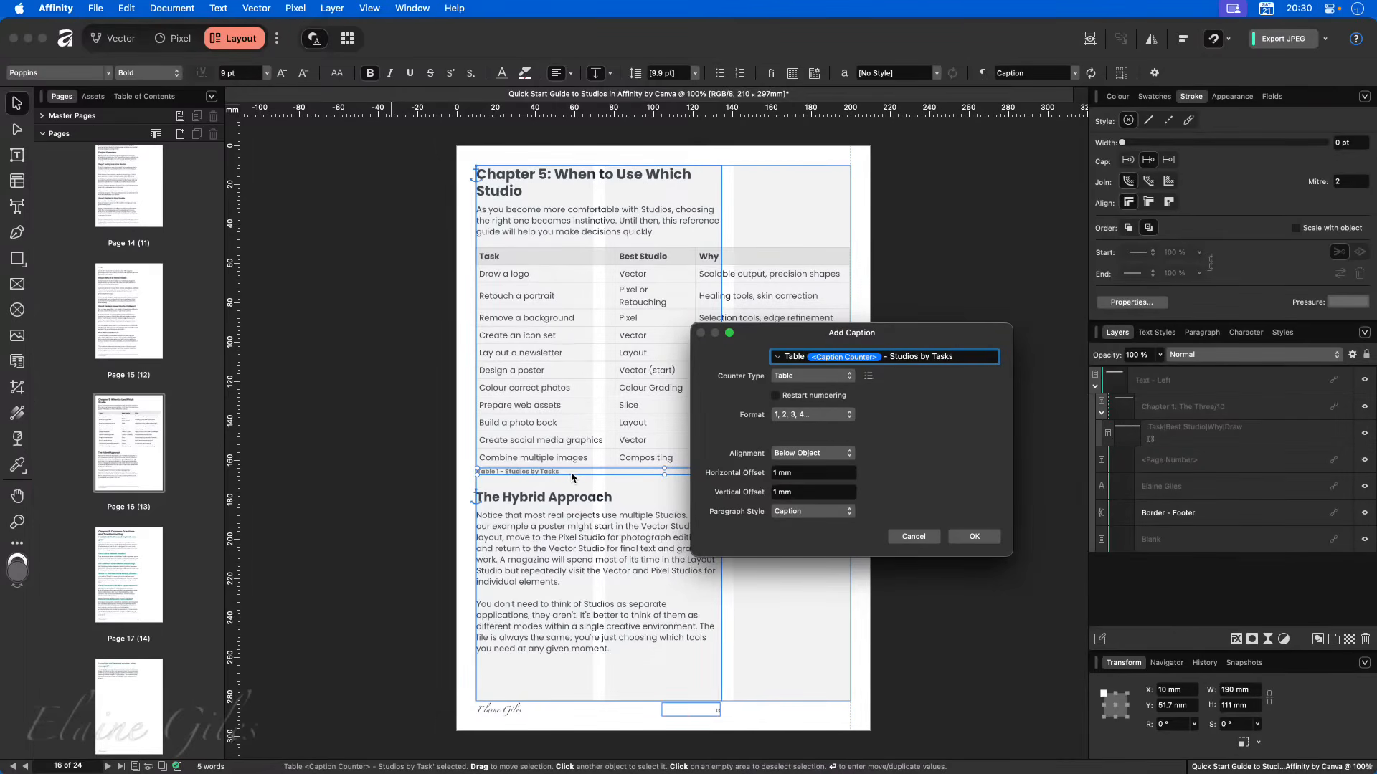
pyautogui.click(975, 537)
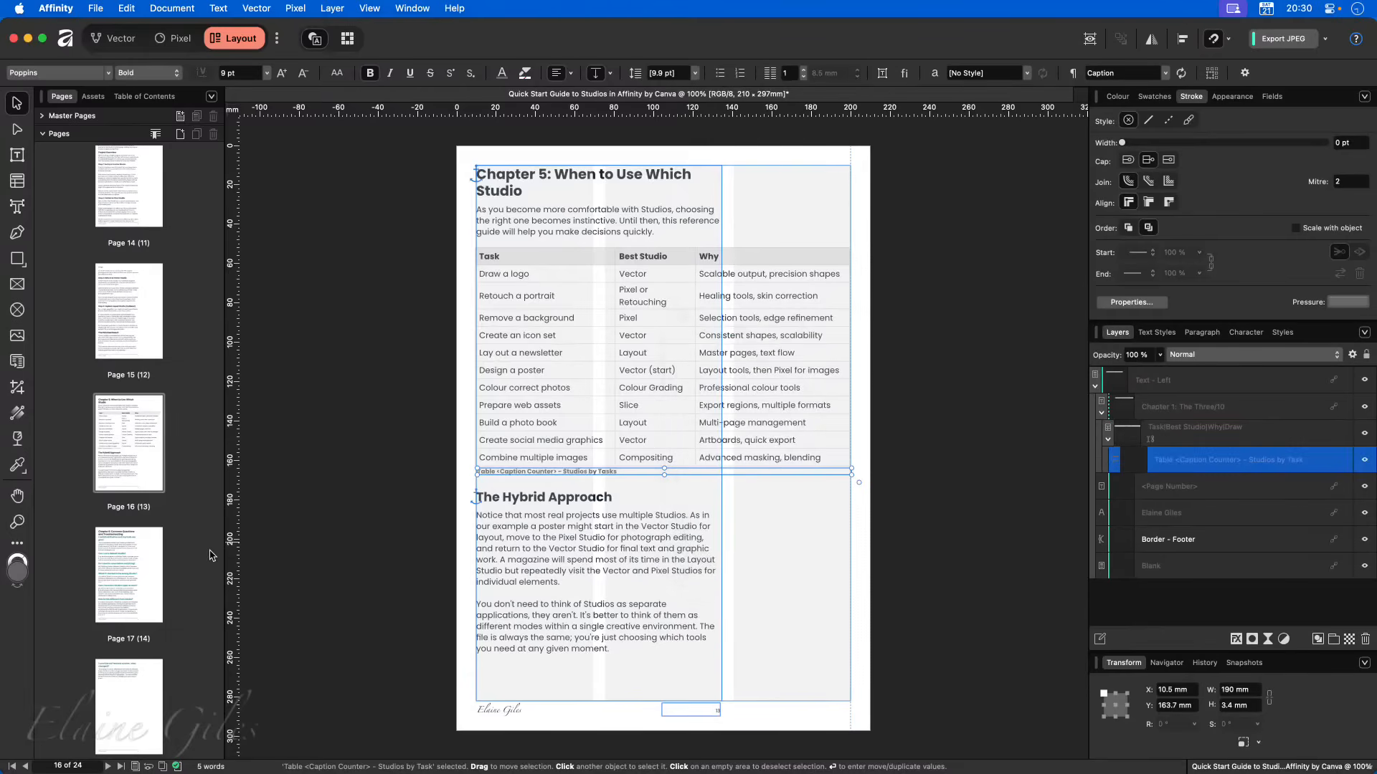
# - Start adding a caption to the Core Studios table on page 22
pyautogui.scroll(-10, 213, 554)
pyautogui.scroll(-5, 210, 555)
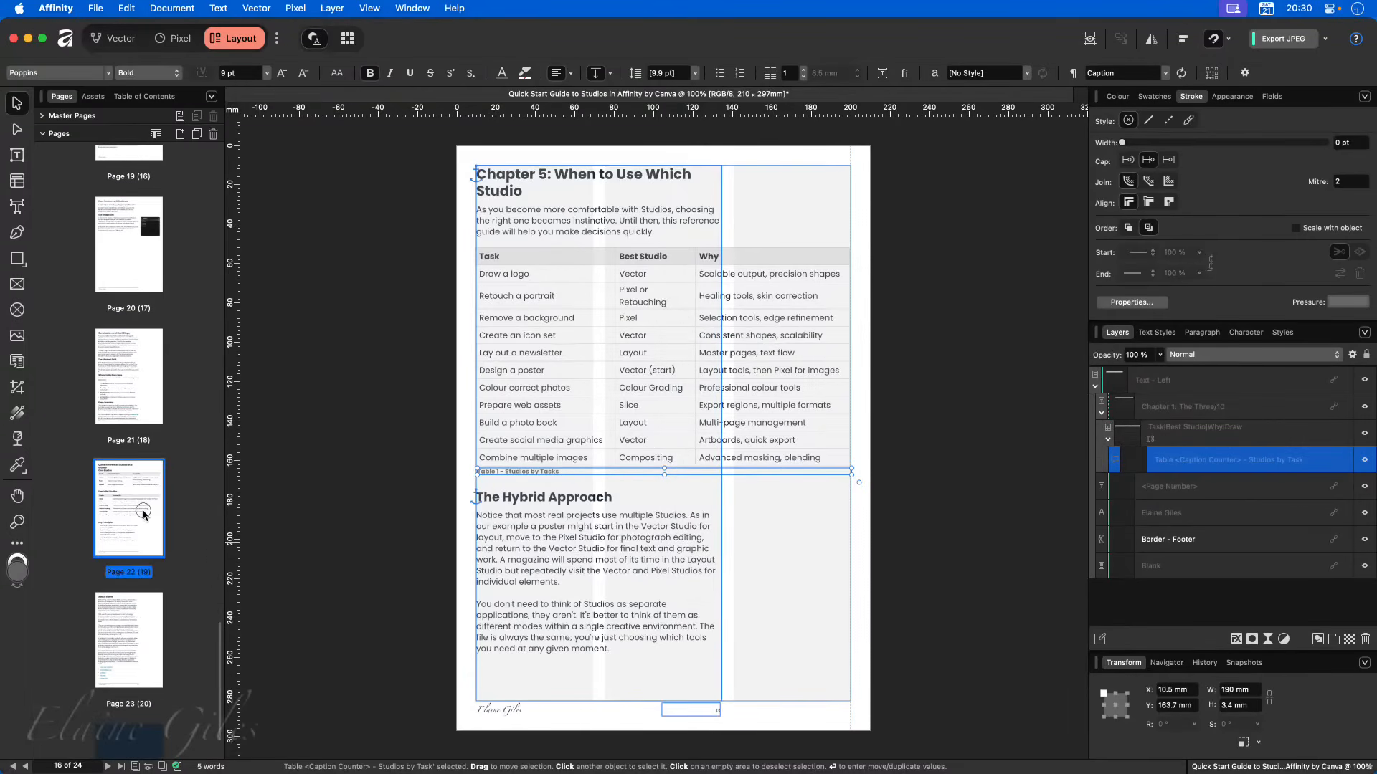
pyautogui.click(144, 515)
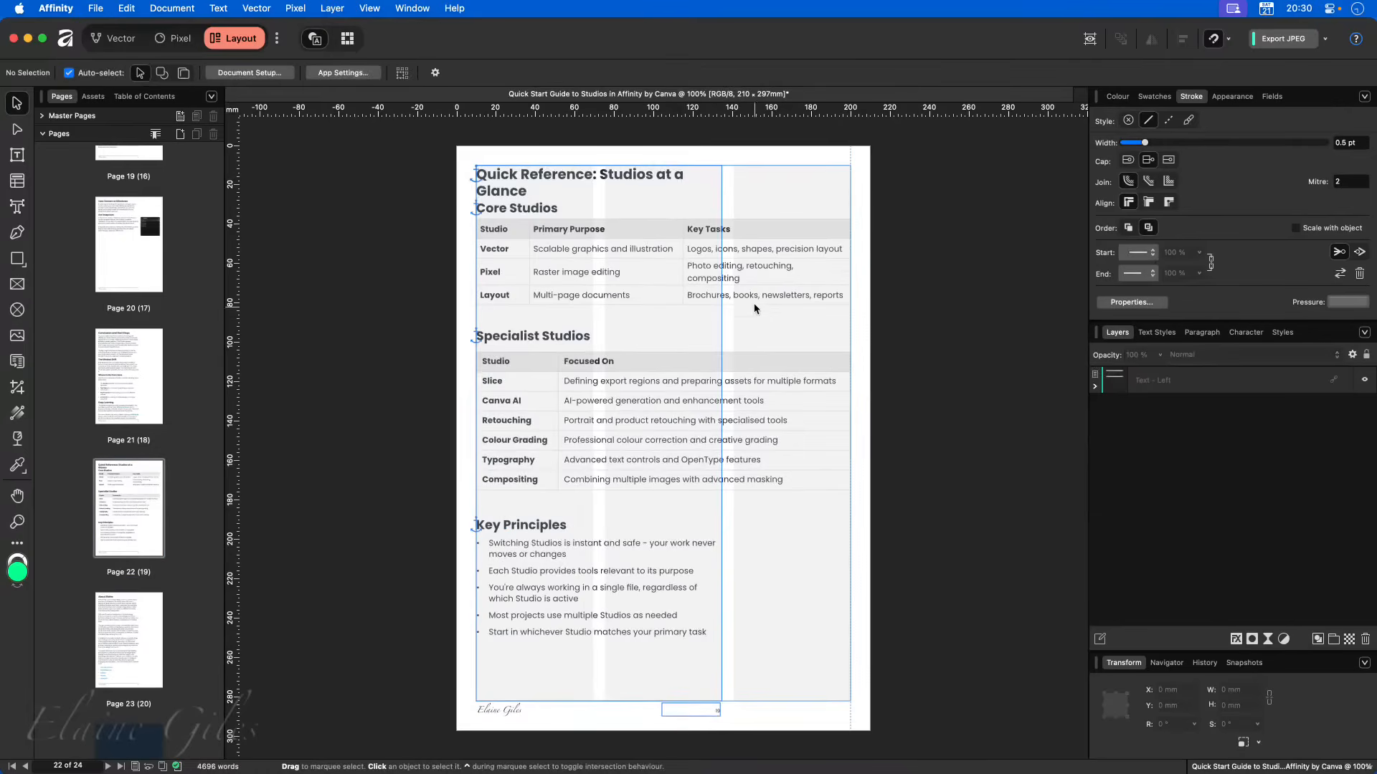
pyautogui.click(685, 296)
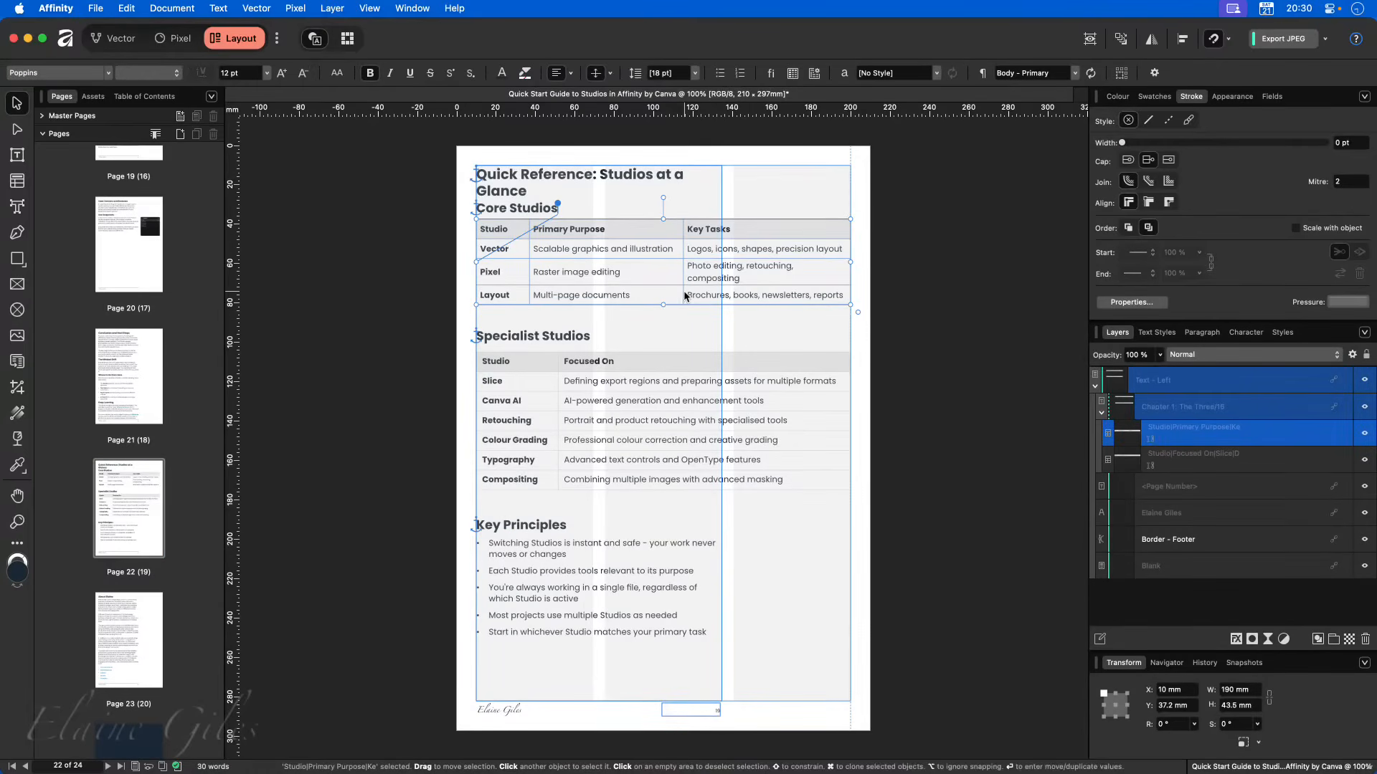
pyautogui.click(332, 8)
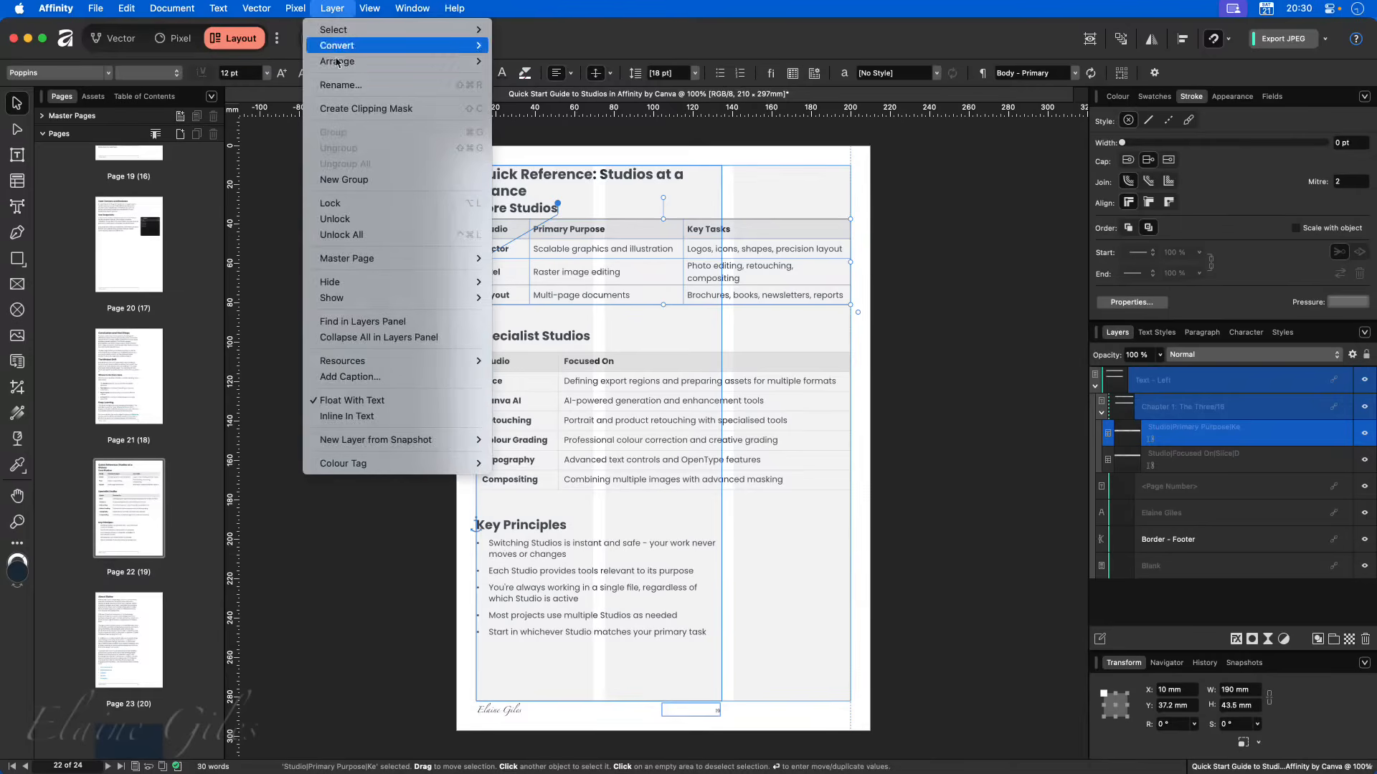
pyautogui.click(358, 376)
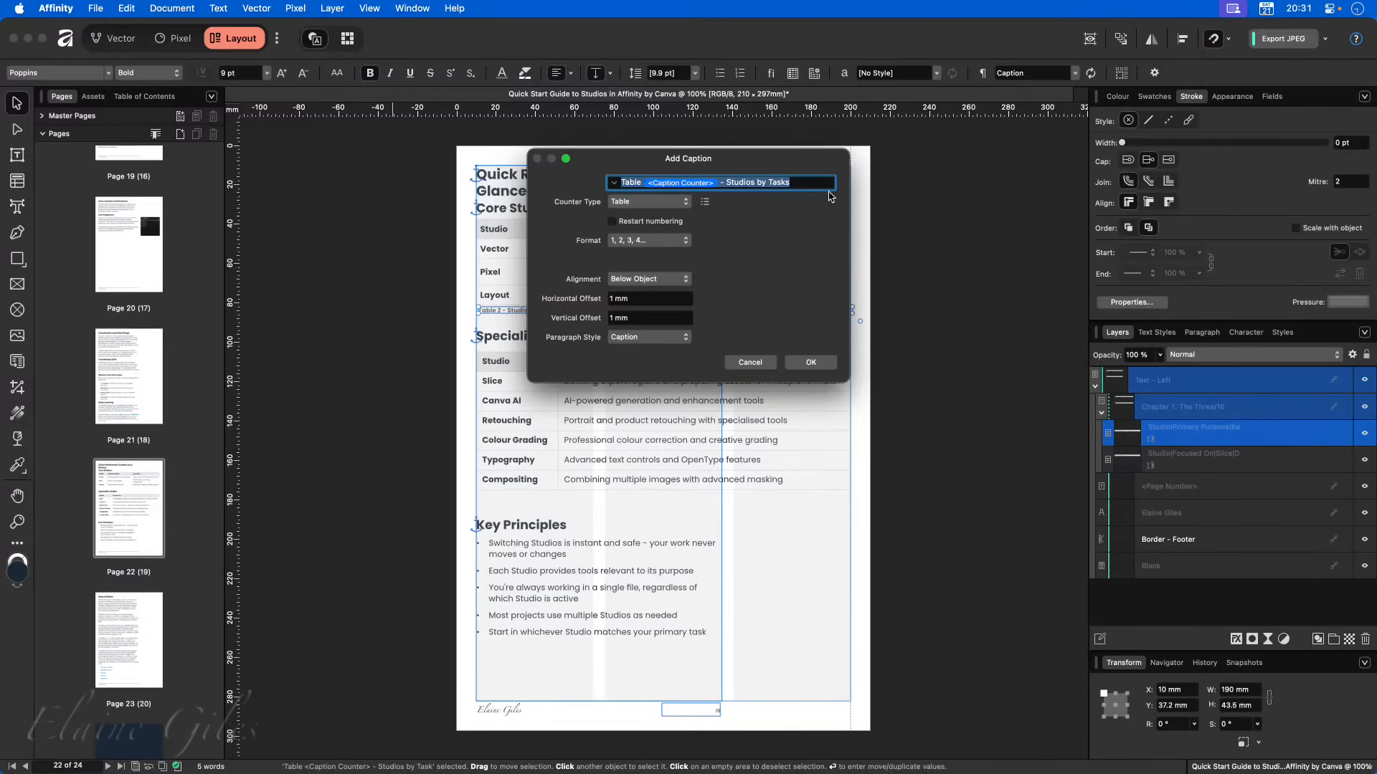
# - Set the caption of the Core Studios table to "Table <Caption Counter> - Core Studios" and apply it
pyautogui.click(781, 182)
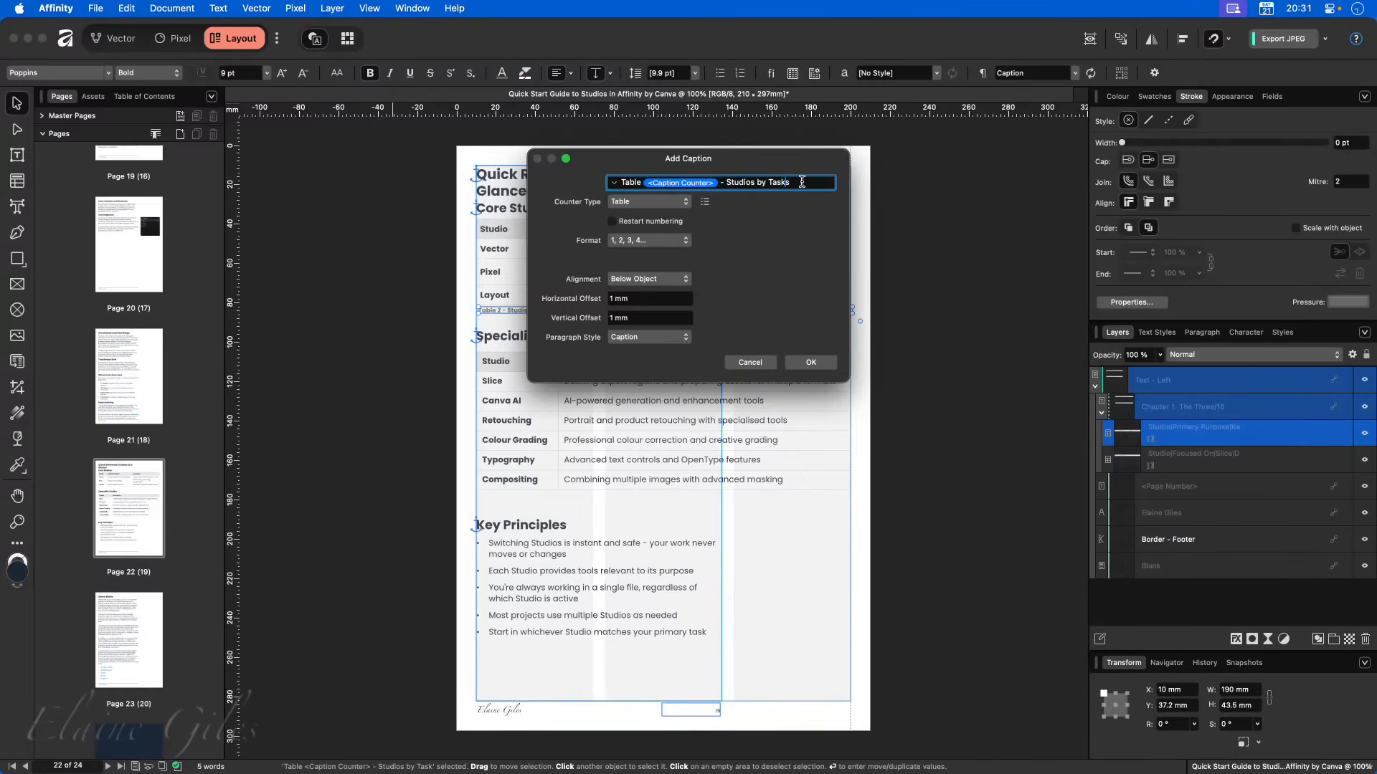
pyautogui.hotkey('alt', 'BackSpace')
pyautogui.hotkey('alt', 'BackSpace')
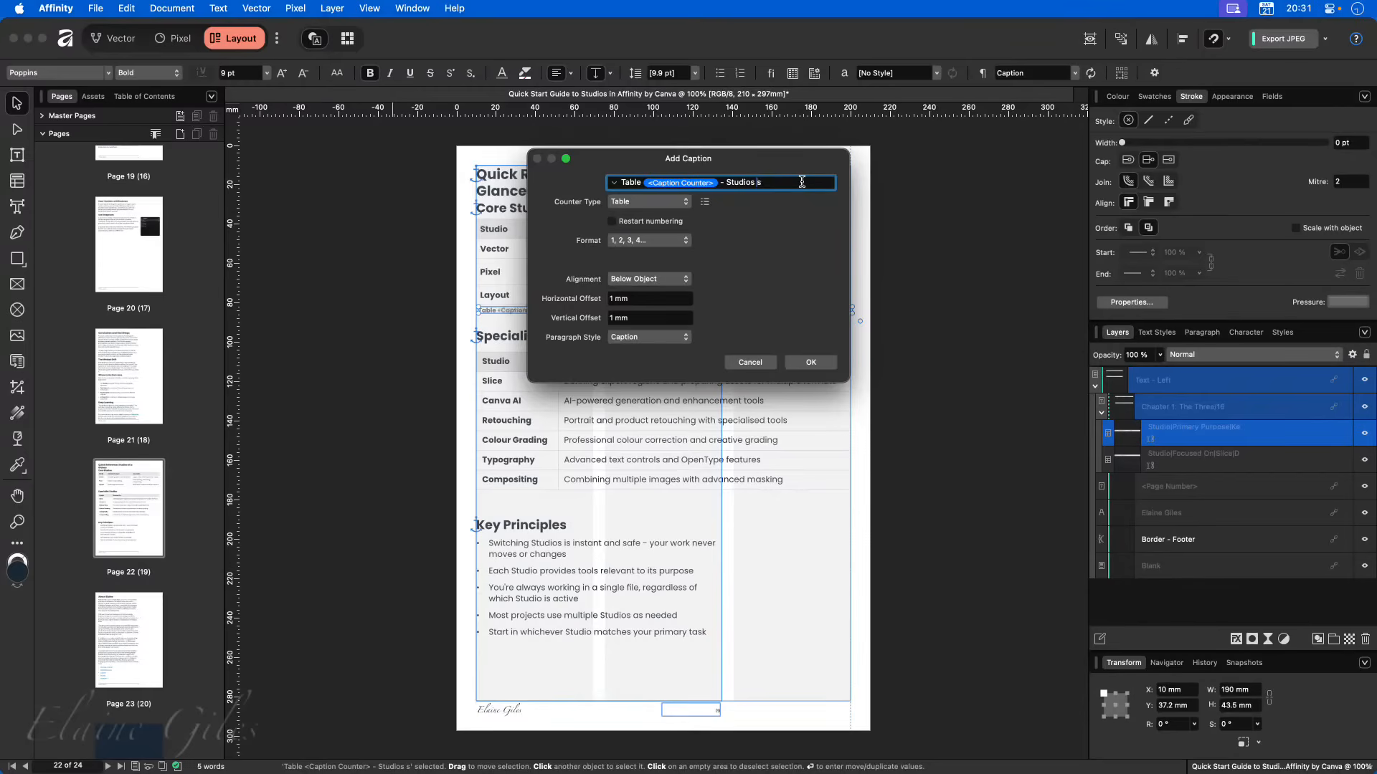
pyautogui.hotkey('alt', 'Left')
pyautogui.write('Core')
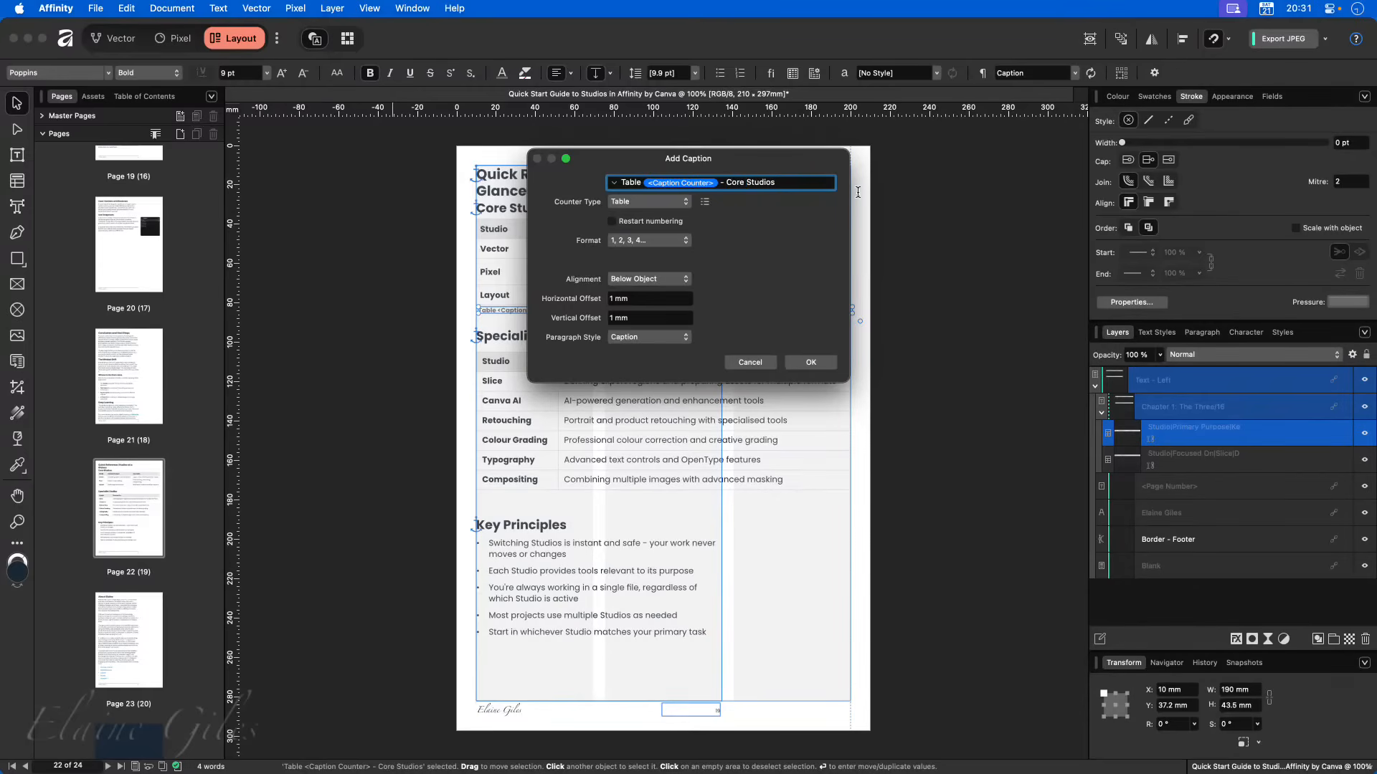
pyautogui.click(810, 363)
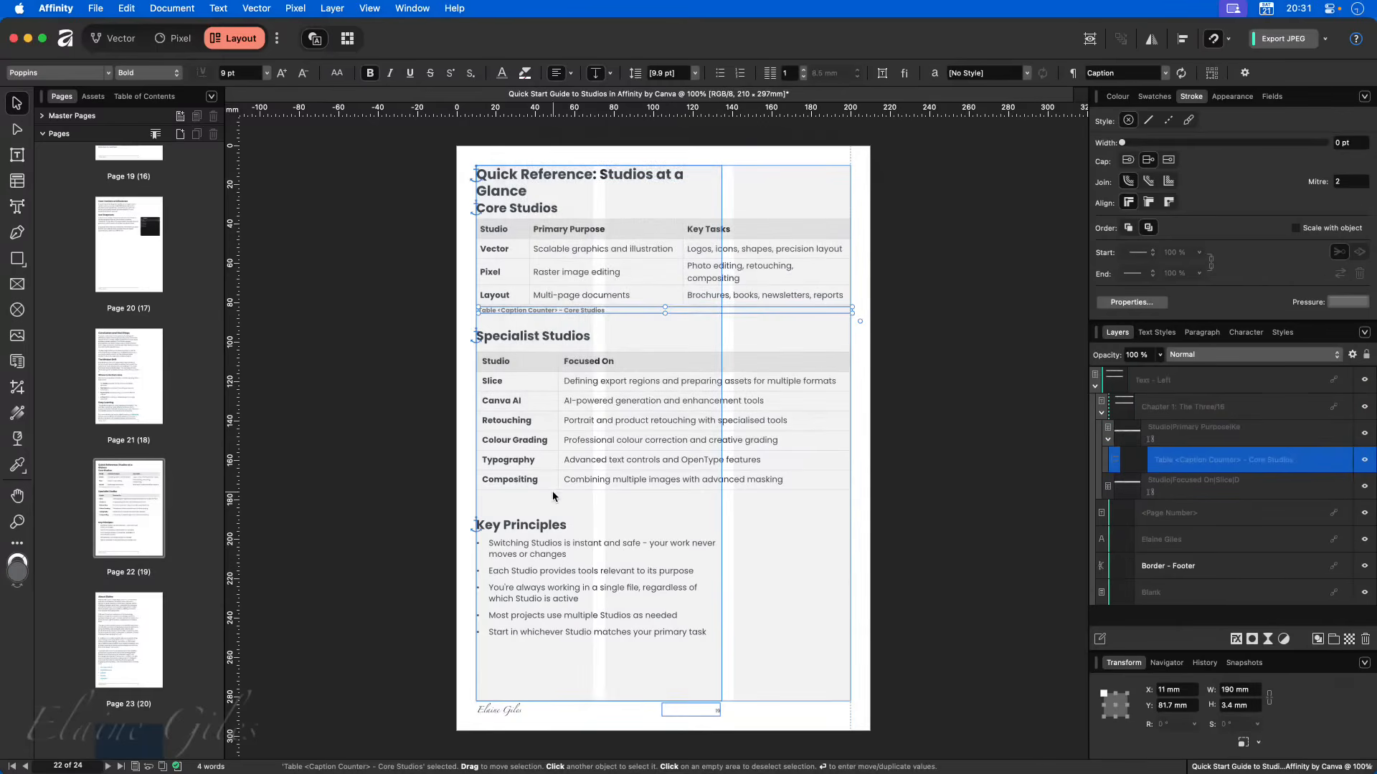
# - Add a caption to the Specialist Studios table reading "Table <Caption Counter> - Specialist Studios"
pyautogui.click(564, 460)
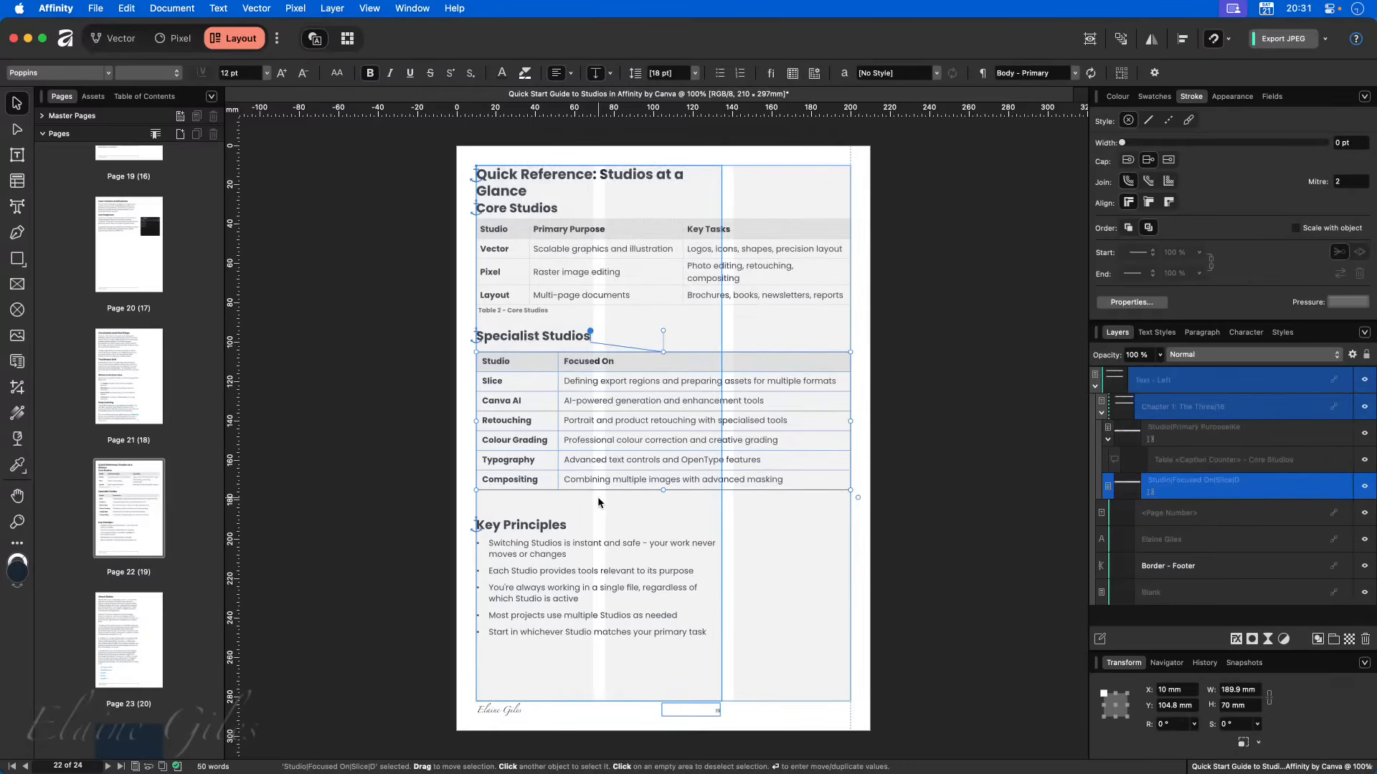
pyautogui.click(332, 8)
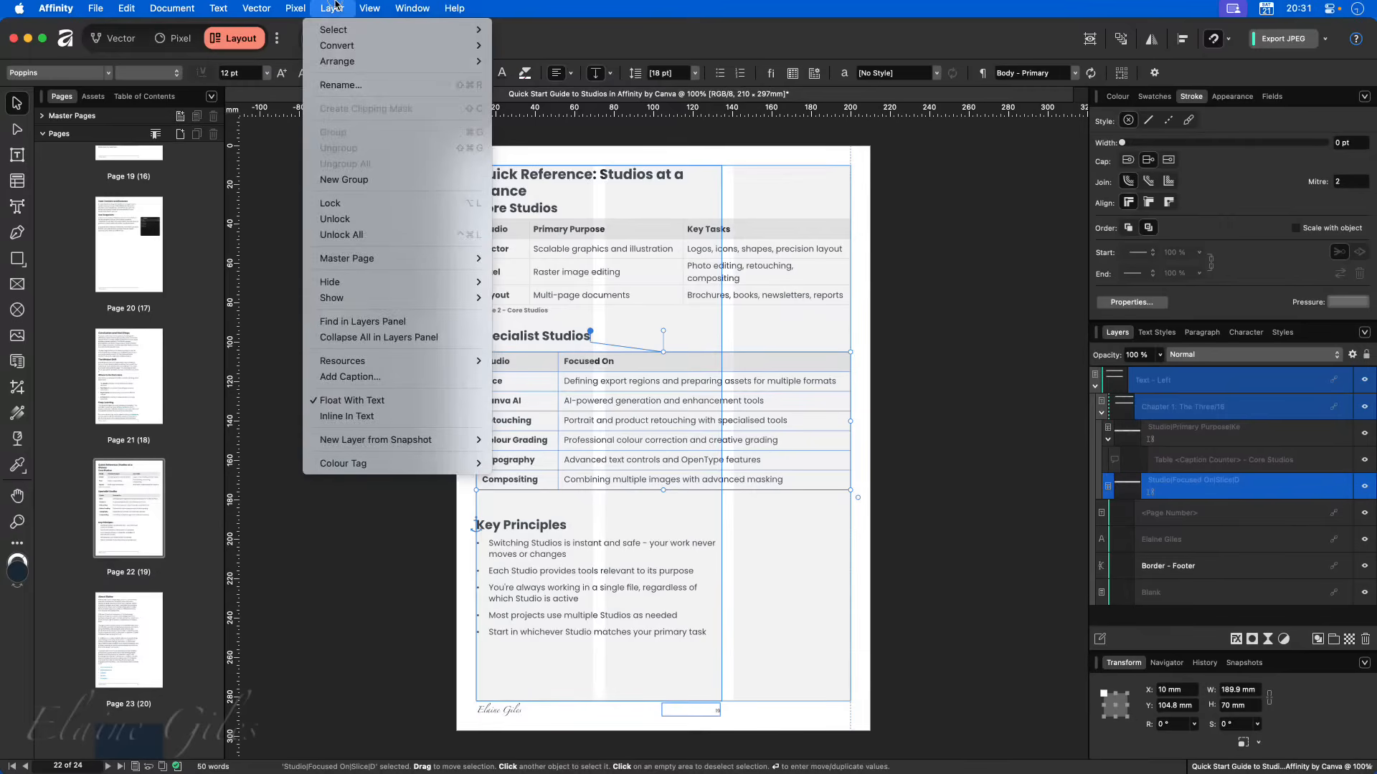
pyautogui.click(335, 377)
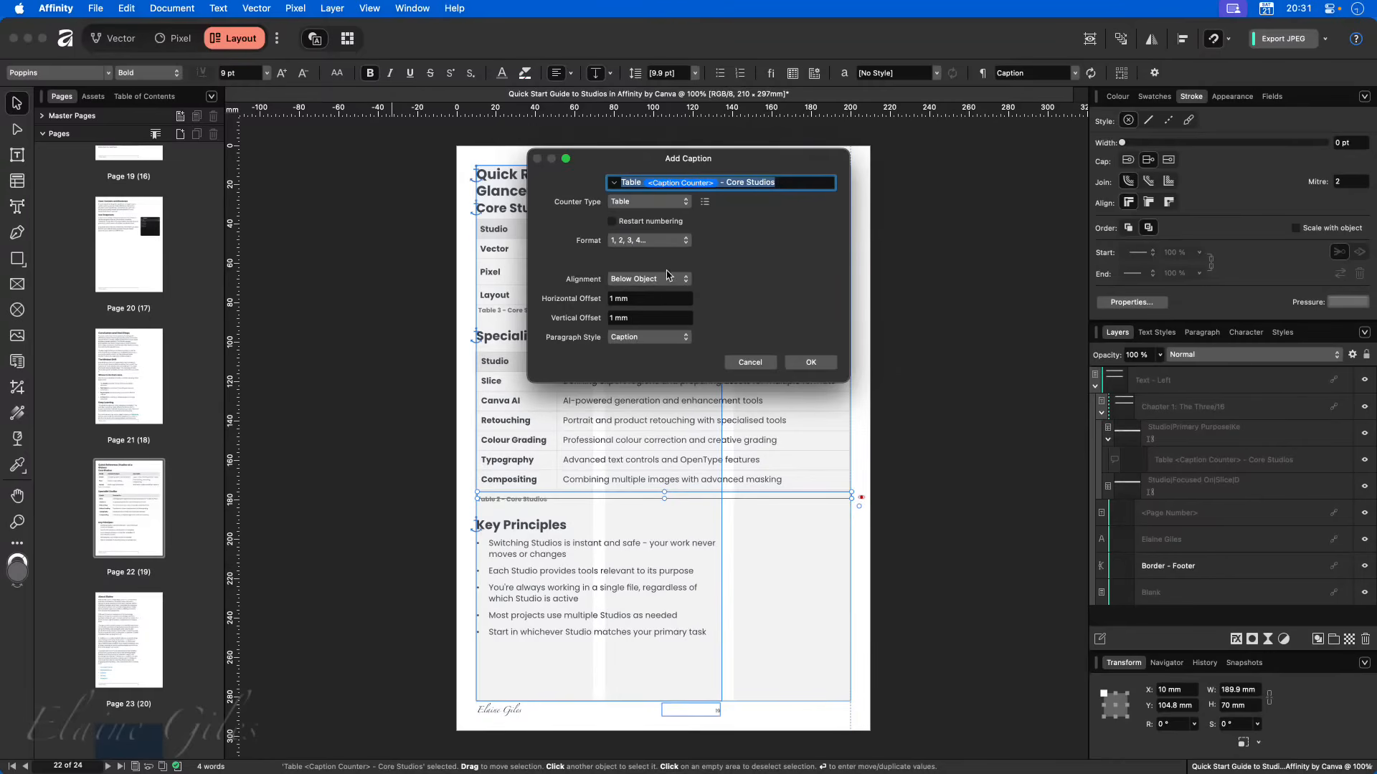
pyautogui.click(784, 182)
pyautogui.hotkey('alt', 'shift', 'Left')
pyautogui.write('Special')
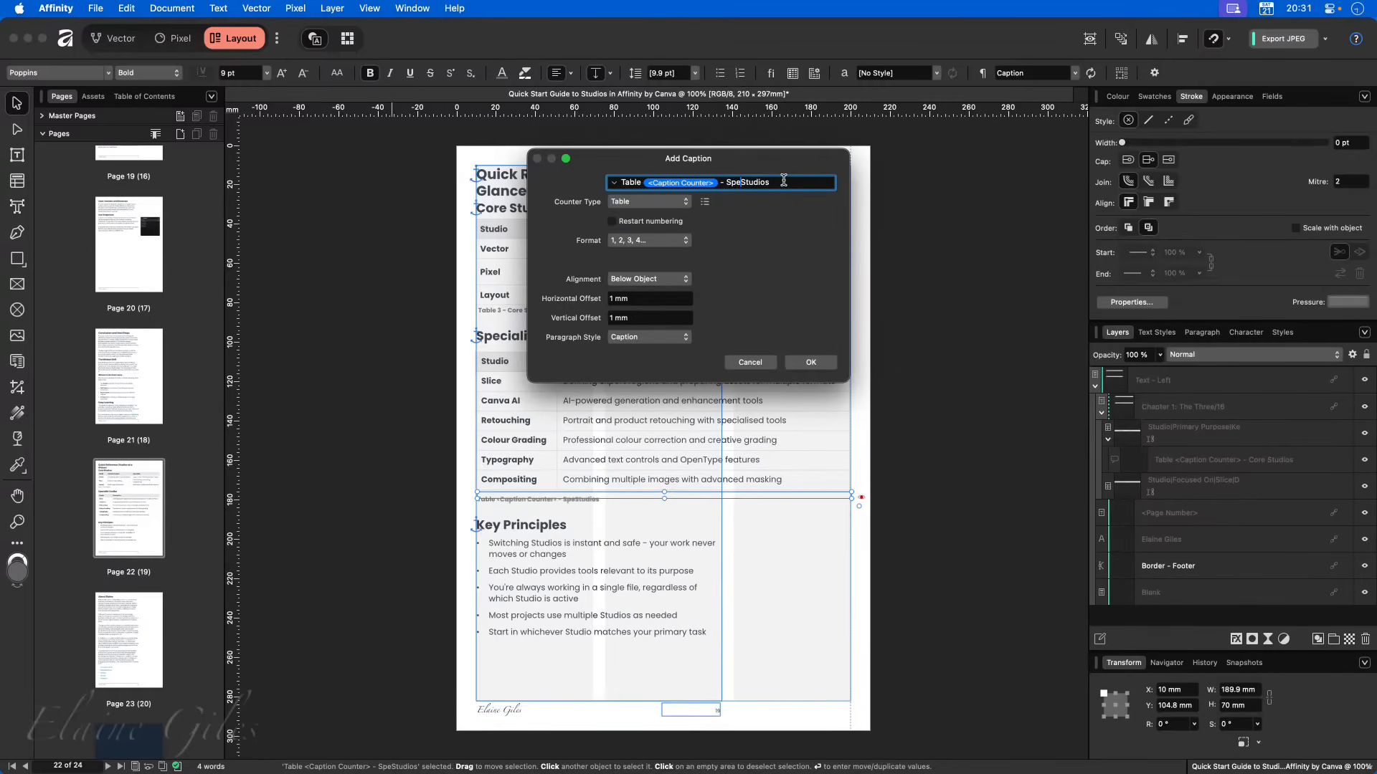
pyautogui.write('is')
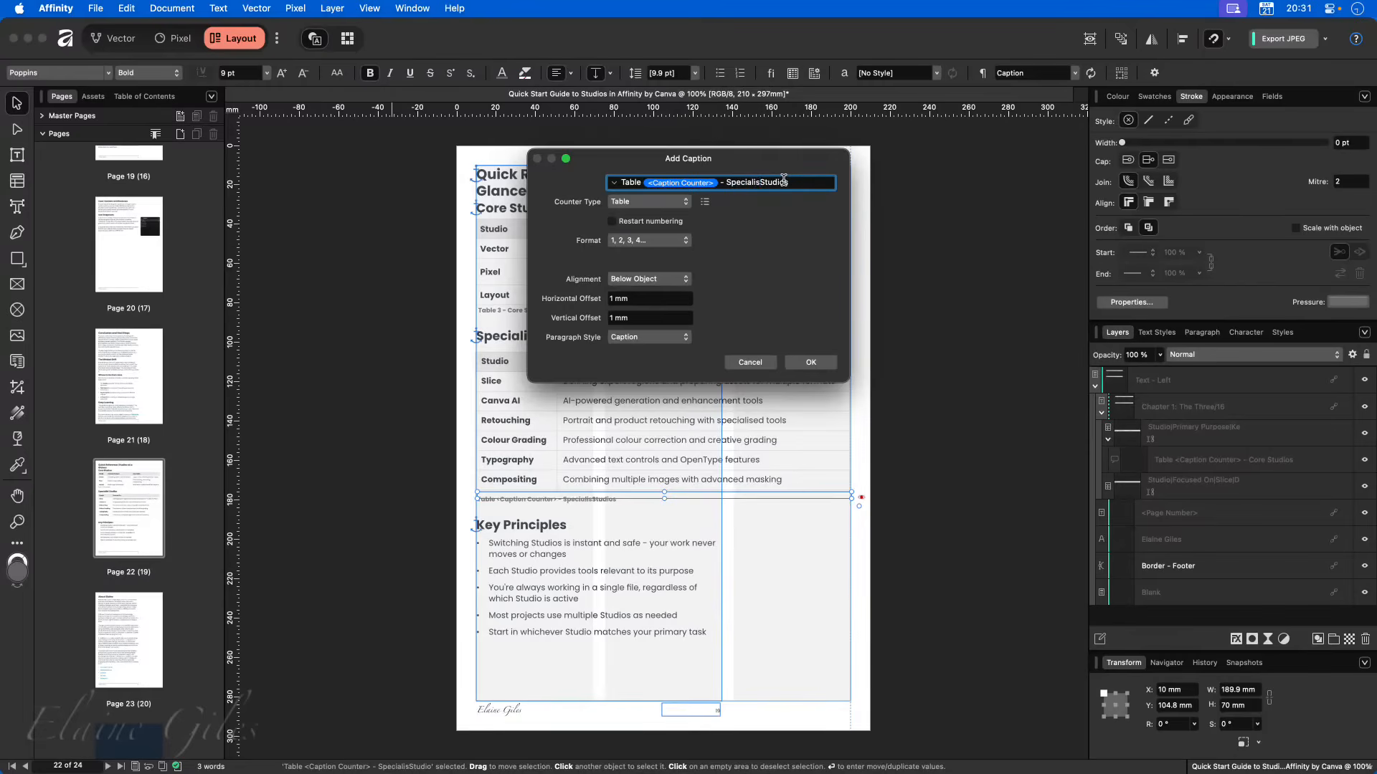
pyautogui.write('ts')
pyautogui.press('BackSpace')
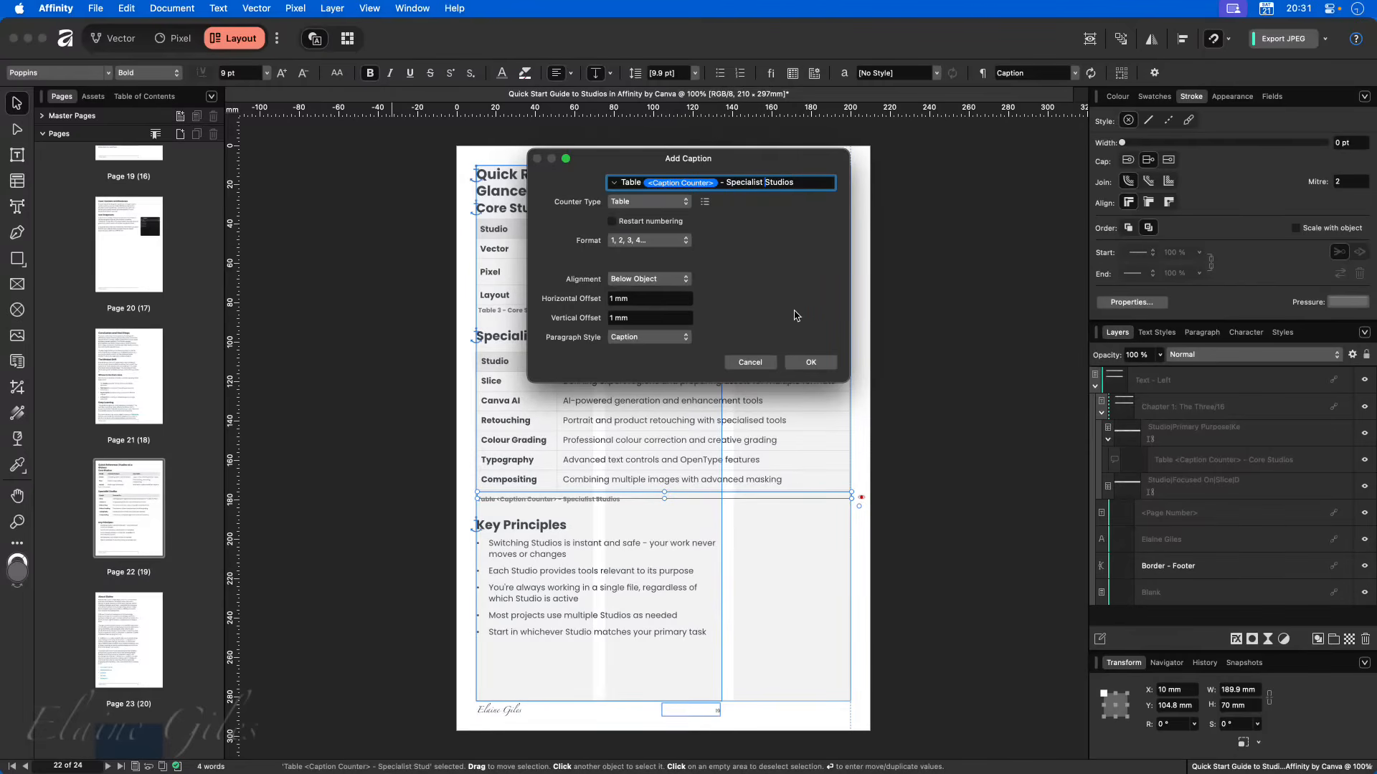
pyautogui.click(811, 362)
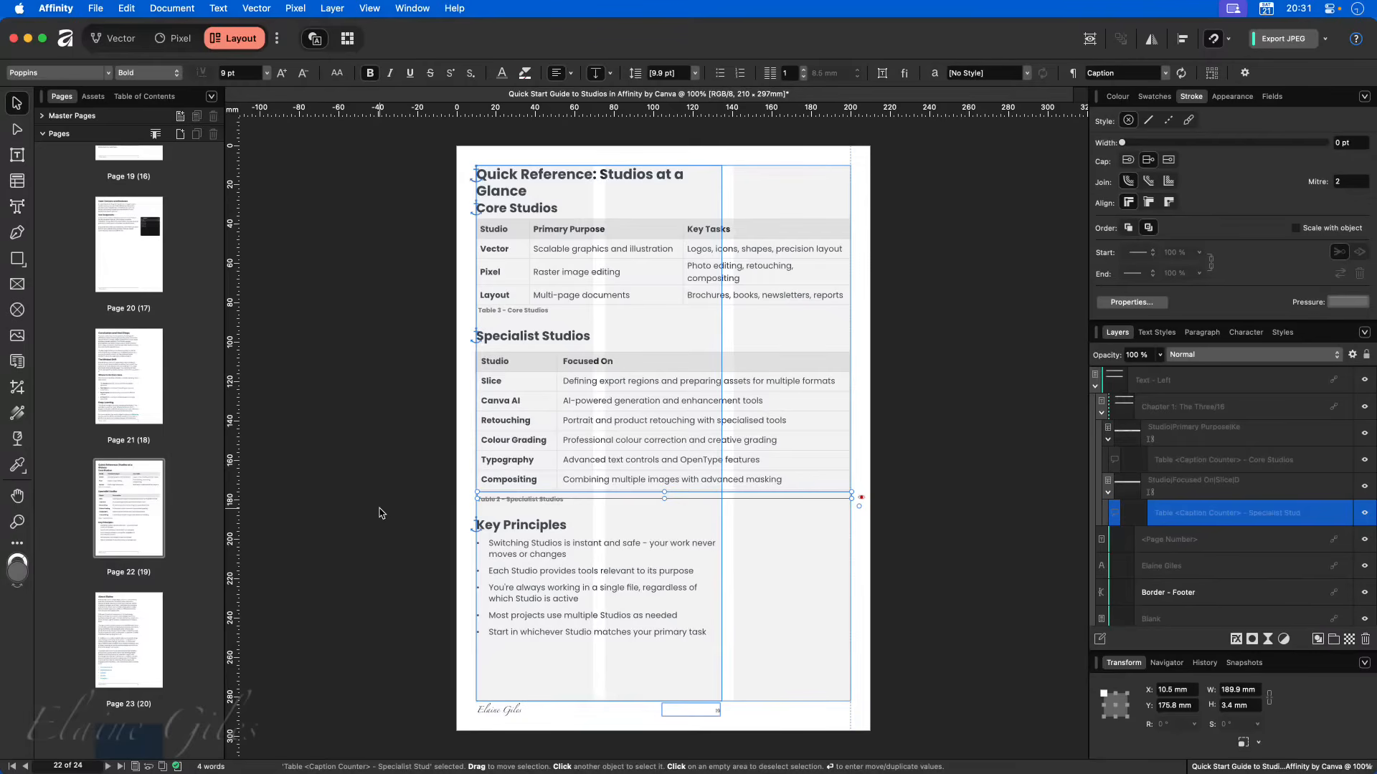
# - Open page 8 and check the figure caption below the Layout Studio icon
pyautogui.scroll(15, 172, 514)
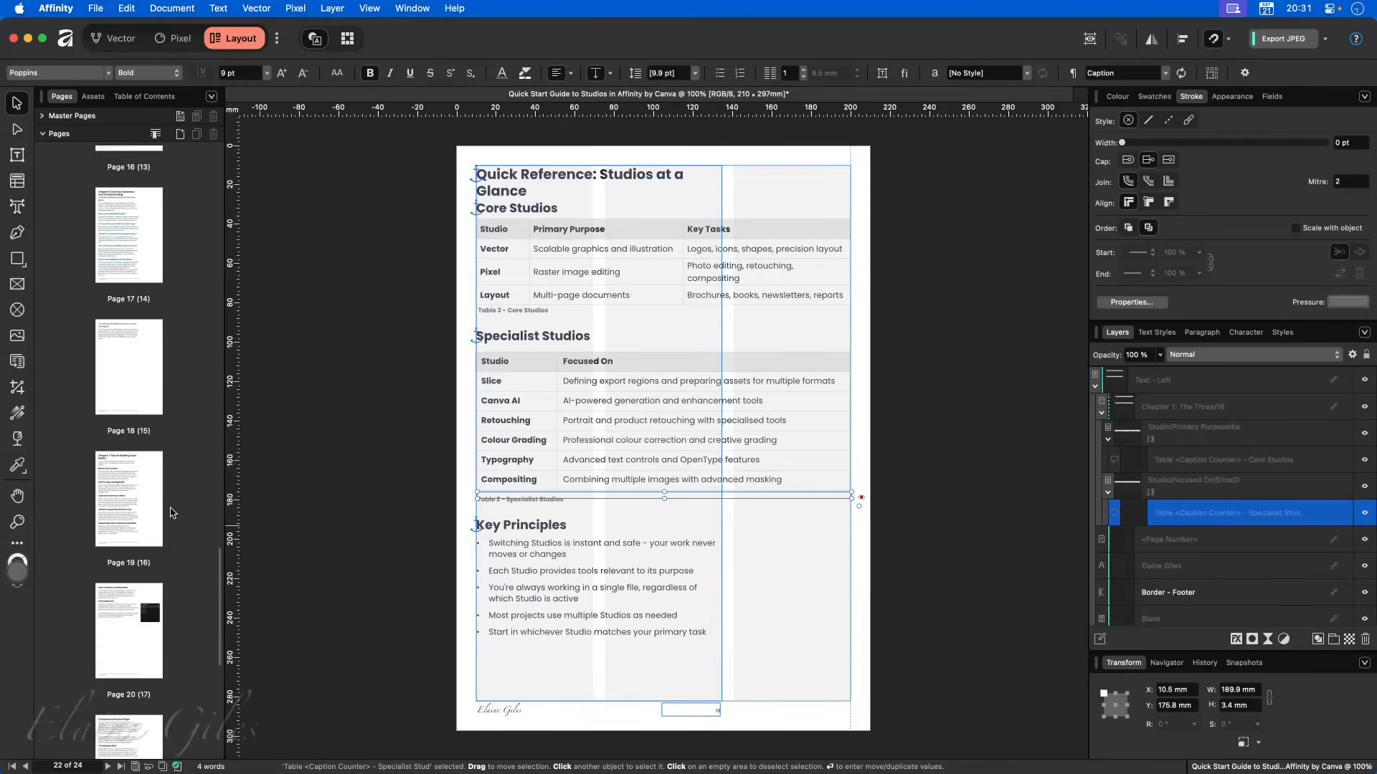
pyautogui.scroll(2, 172, 513)
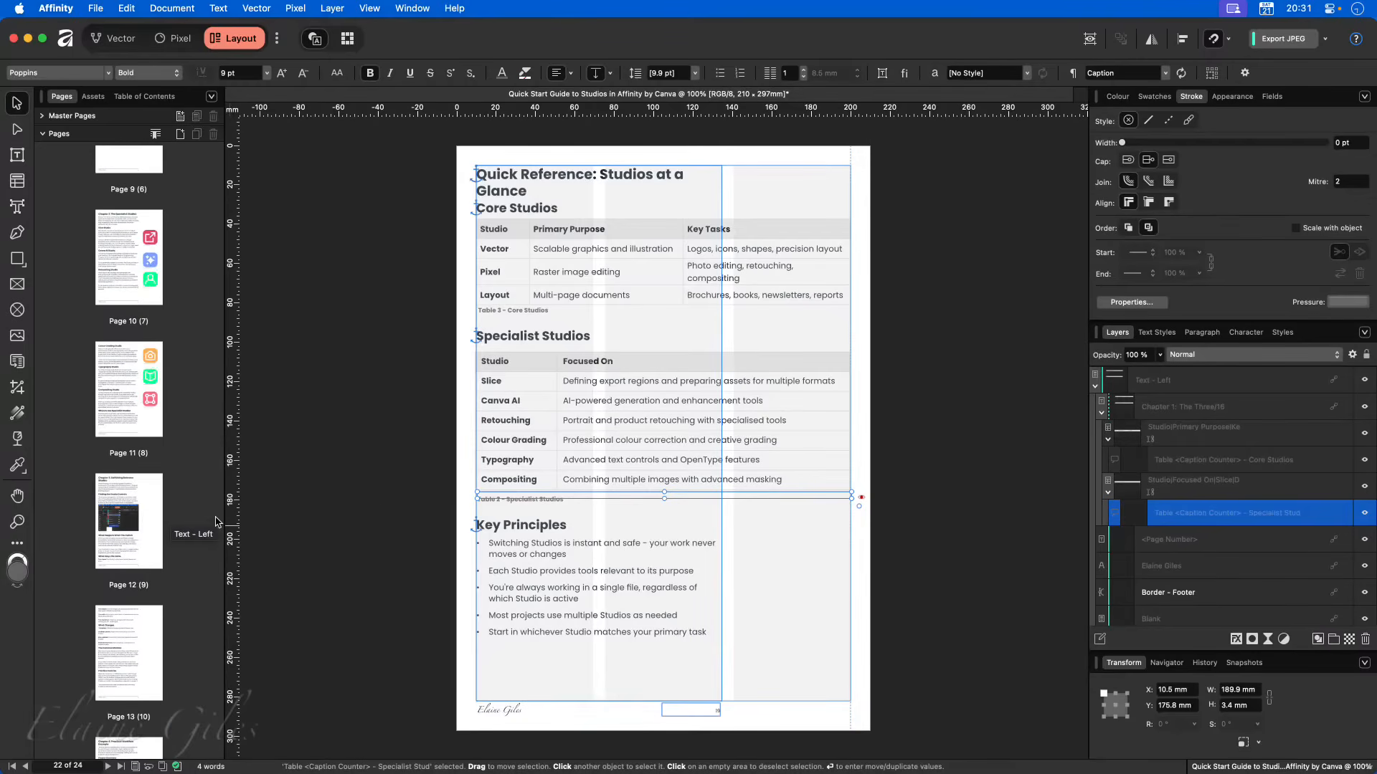
pyautogui.scroll(3, 187, 522)
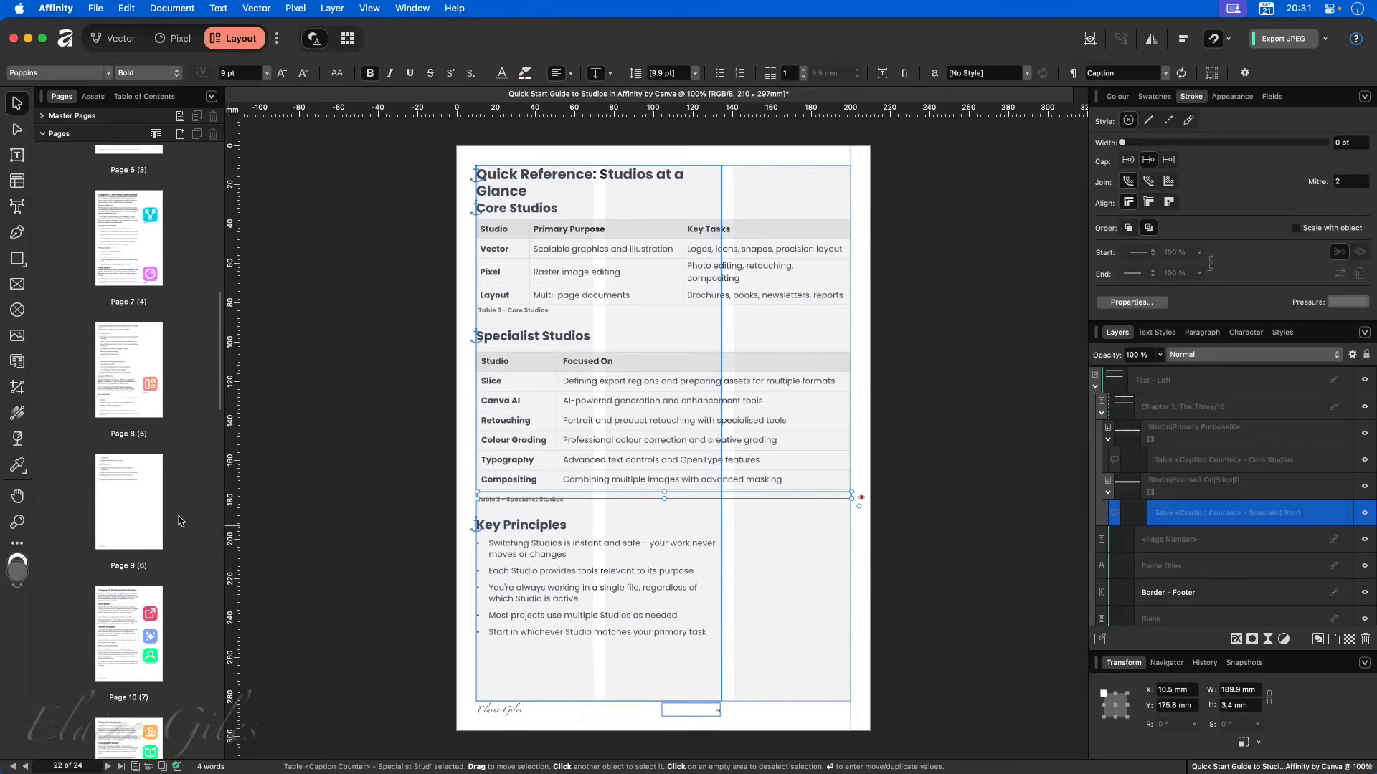
pyautogui.scroll(1, 181, 521)
pyautogui.click(142, 422)
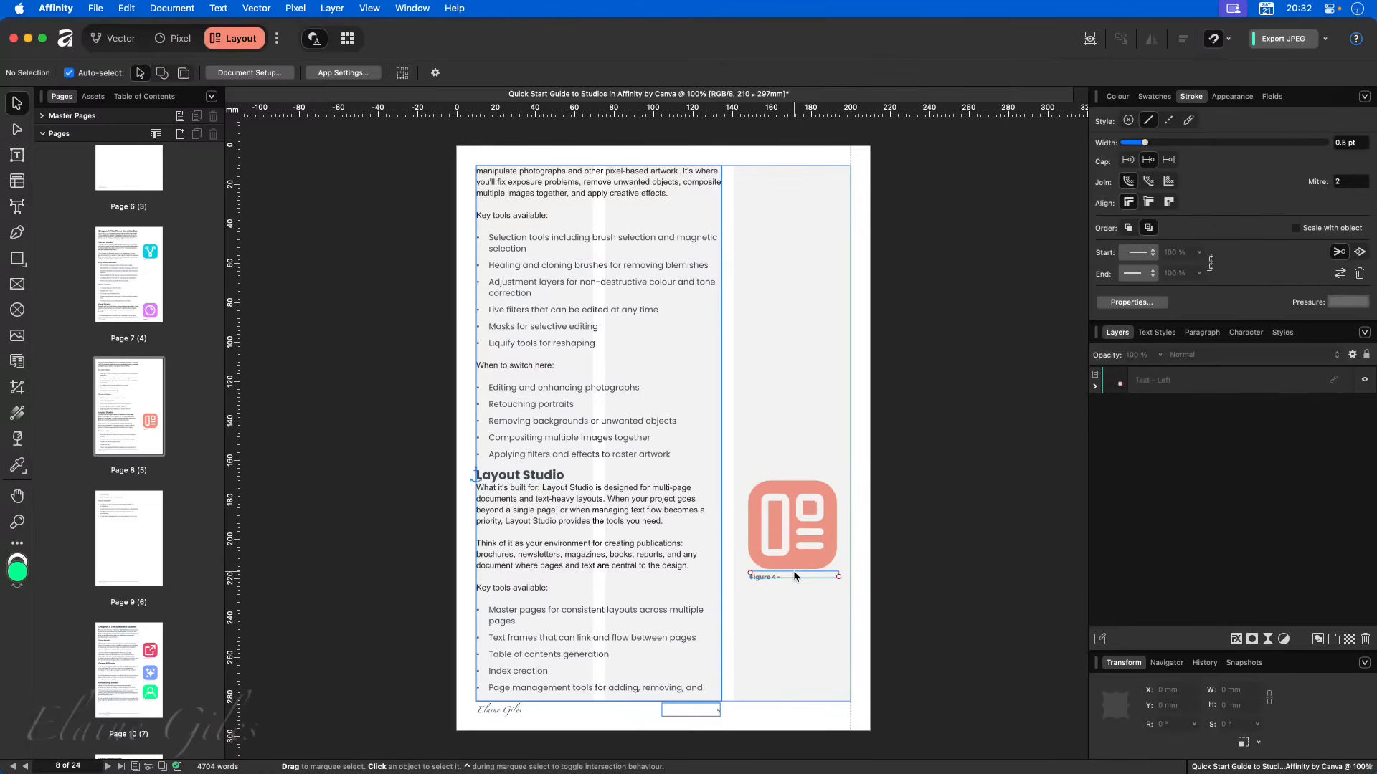
# - Open page 20 and check the alt text and extended description tags of the Snapshots panel image
pyautogui.scroll(5, 164, 453)
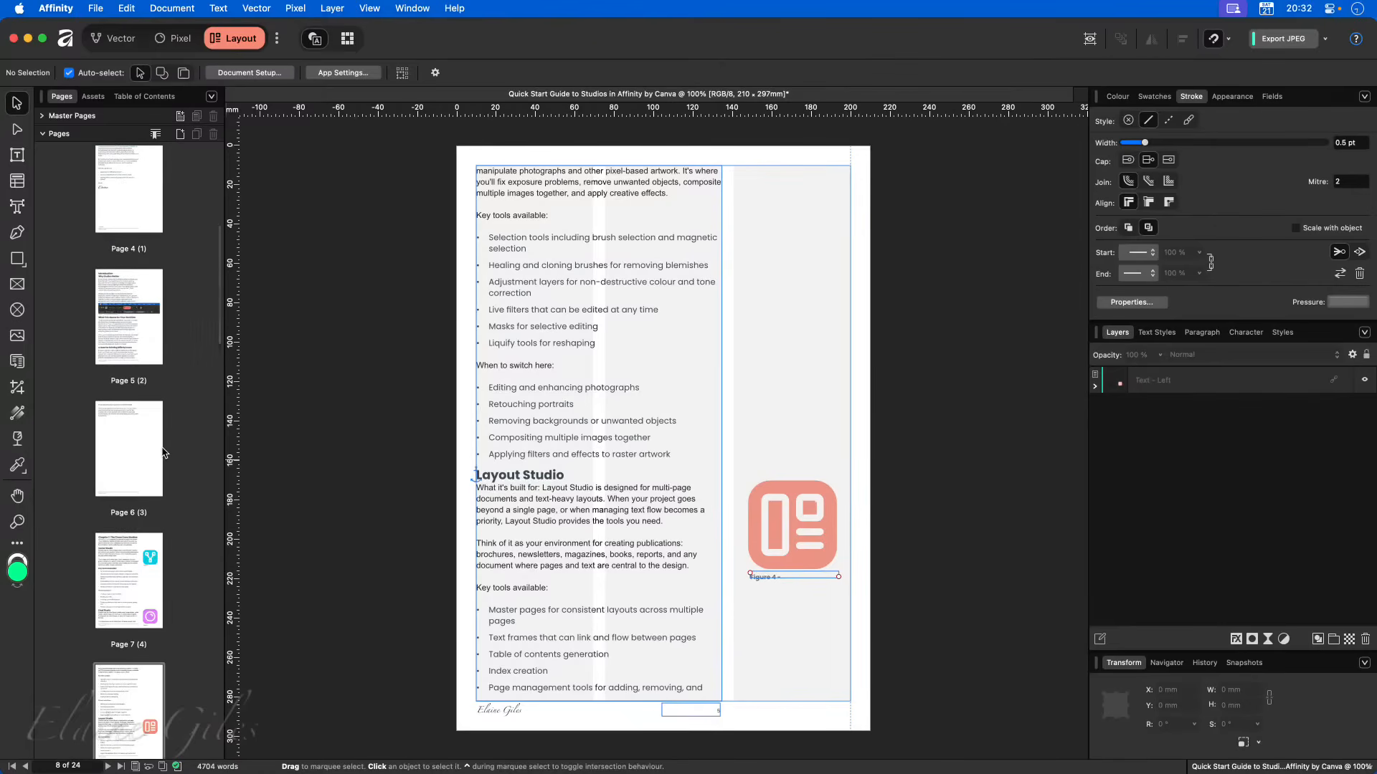
pyautogui.scroll(-15, 164, 452)
pyautogui.scroll(-12, 164, 452)
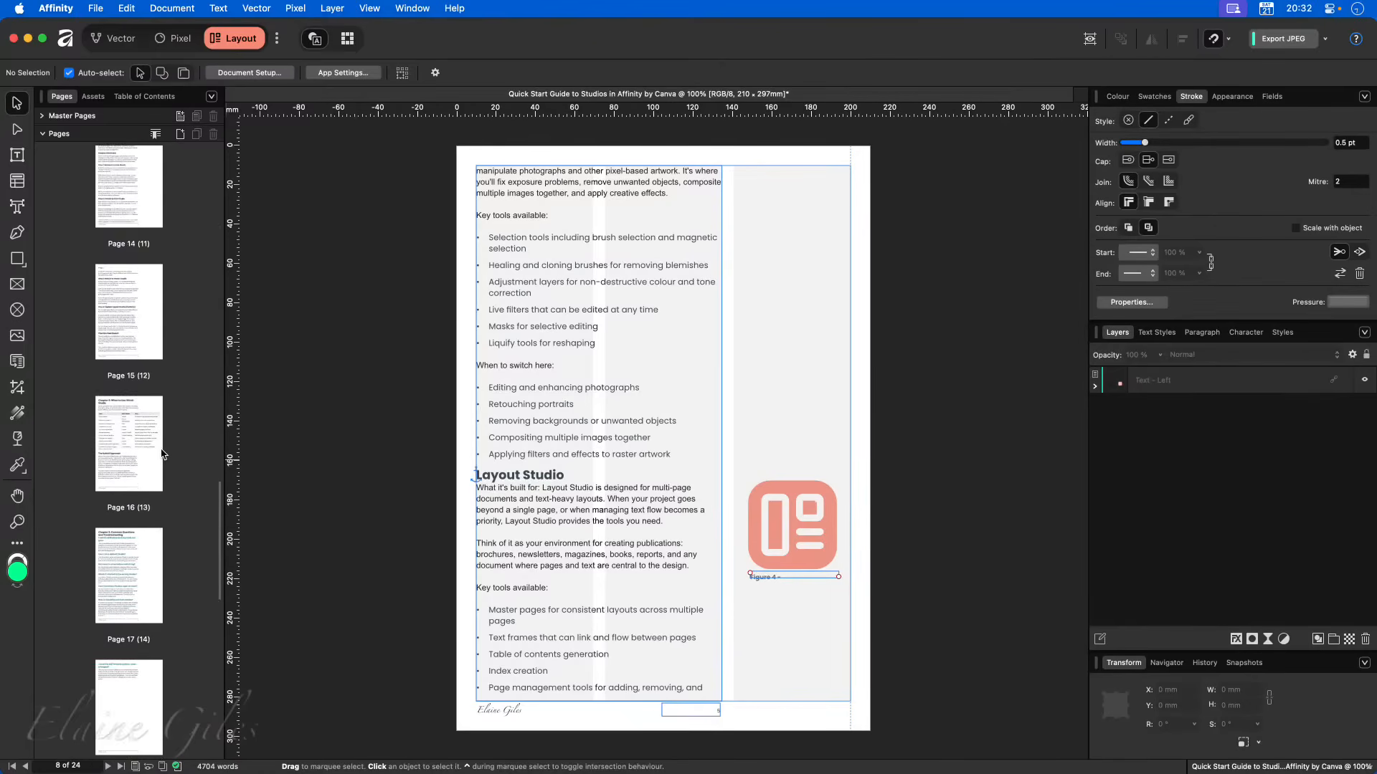
pyautogui.click(152, 413)
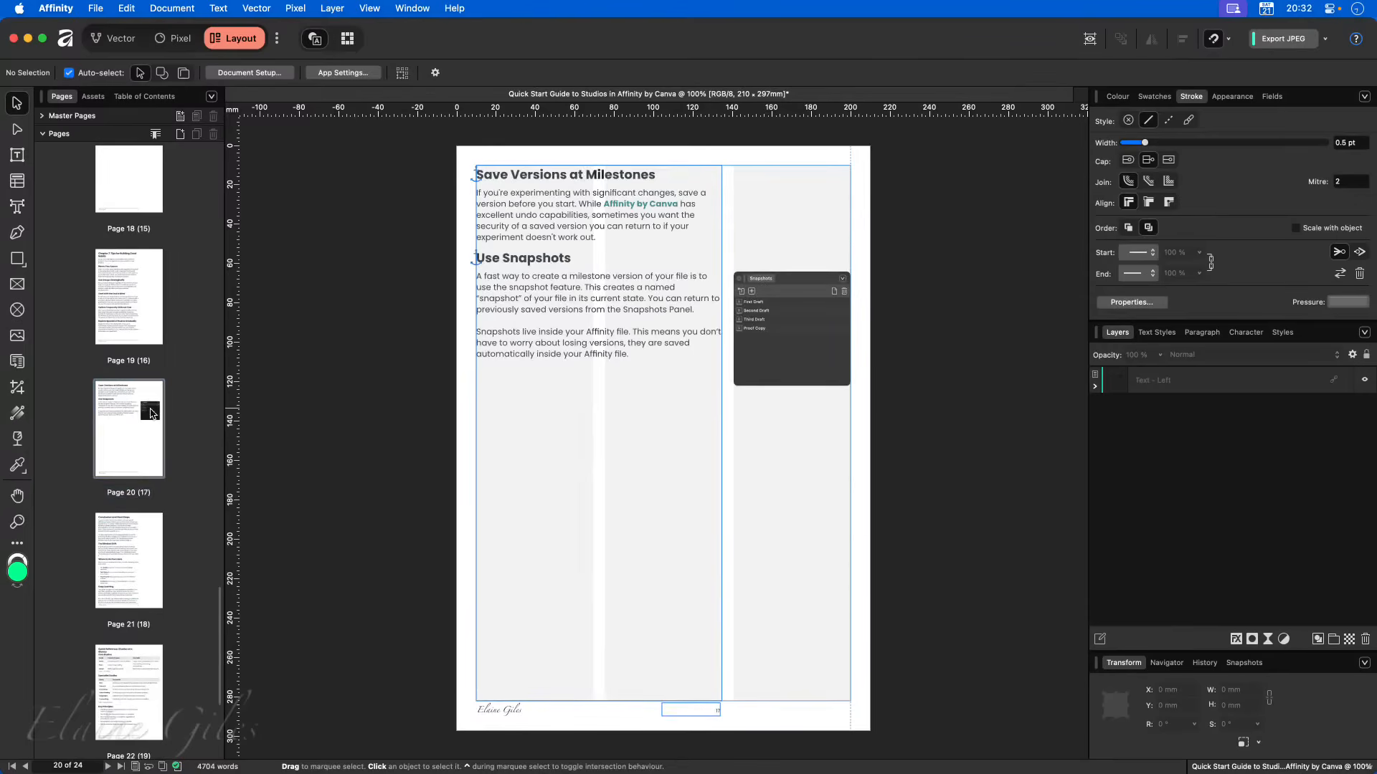
pyautogui.click(783, 307)
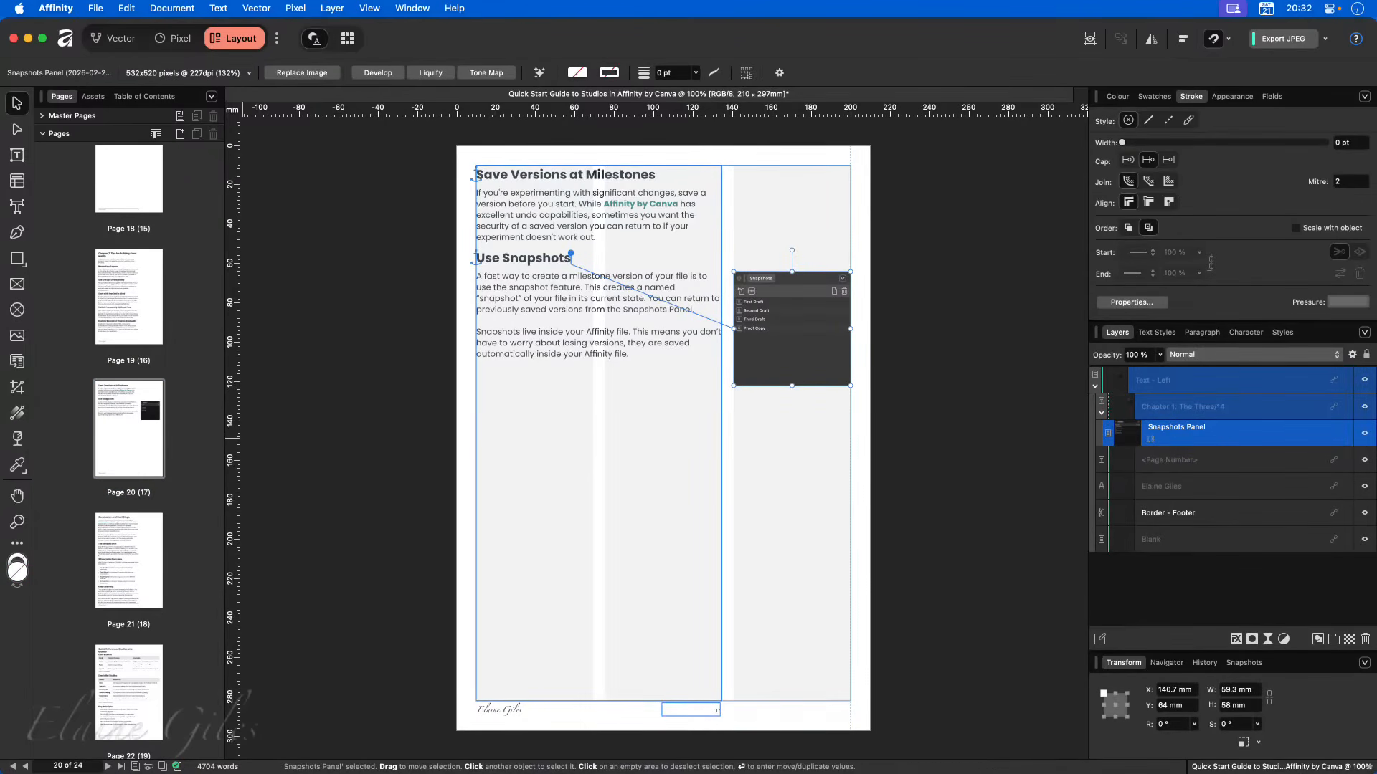
pyautogui.moveTo(2, 506); pyautogui.dragTo(387, 333)
pyautogui.click(392, 402)
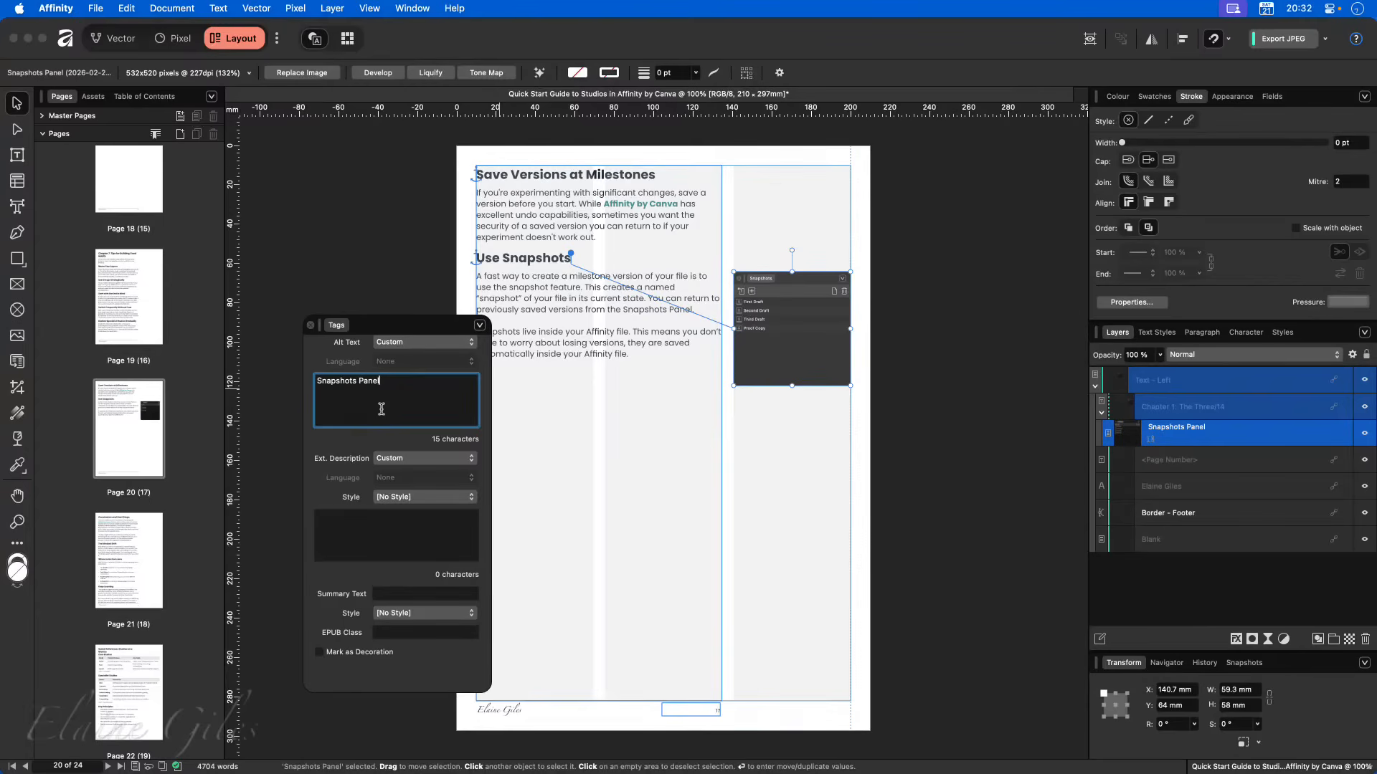
pyautogui.click(426, 538)
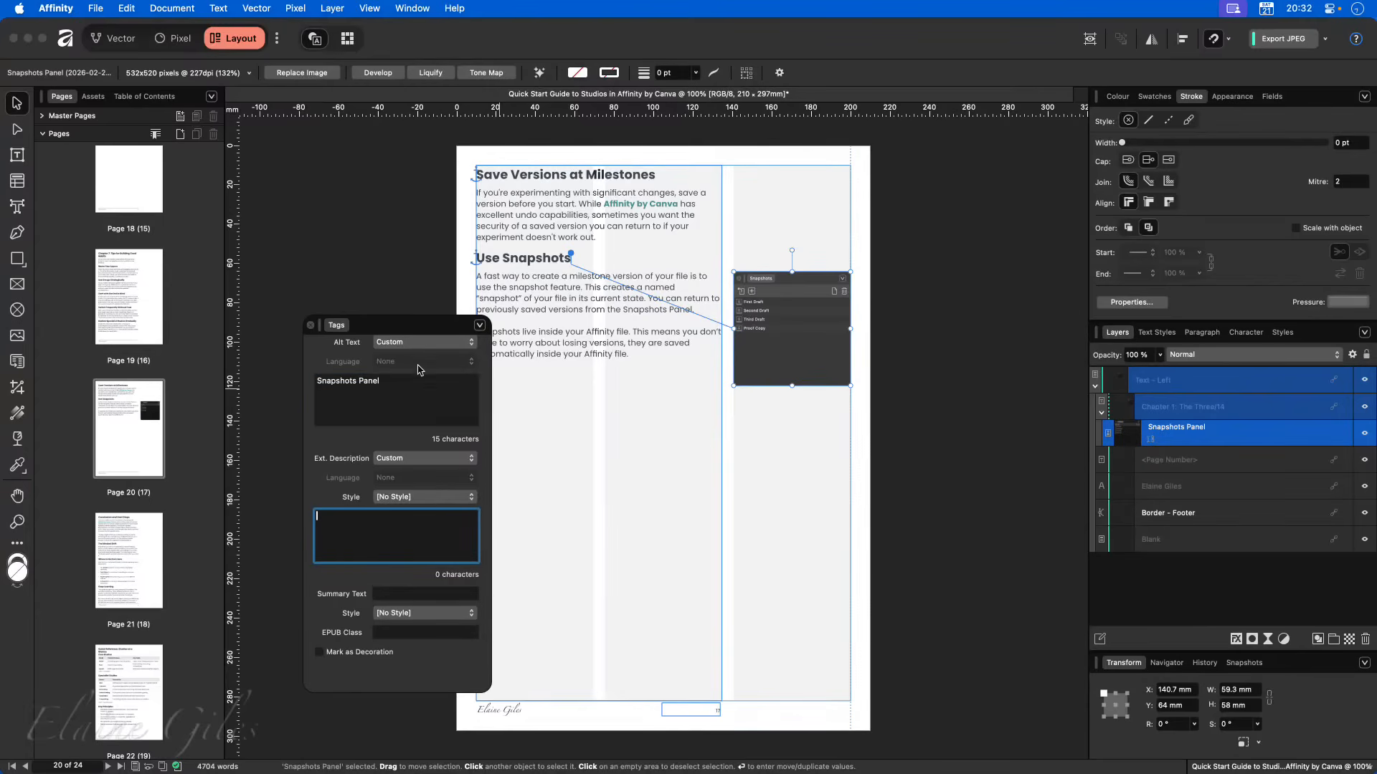
pyautogui.moveTo(426, 324); pyautogui.dragTo(0, 477)
# - Add a caption to the Snapshots panel image reading "Figure <Caption Counter> - Specialist Studios" and check it up close
pyautogui.click(800, 355)
pyautogui.click(294, 8)
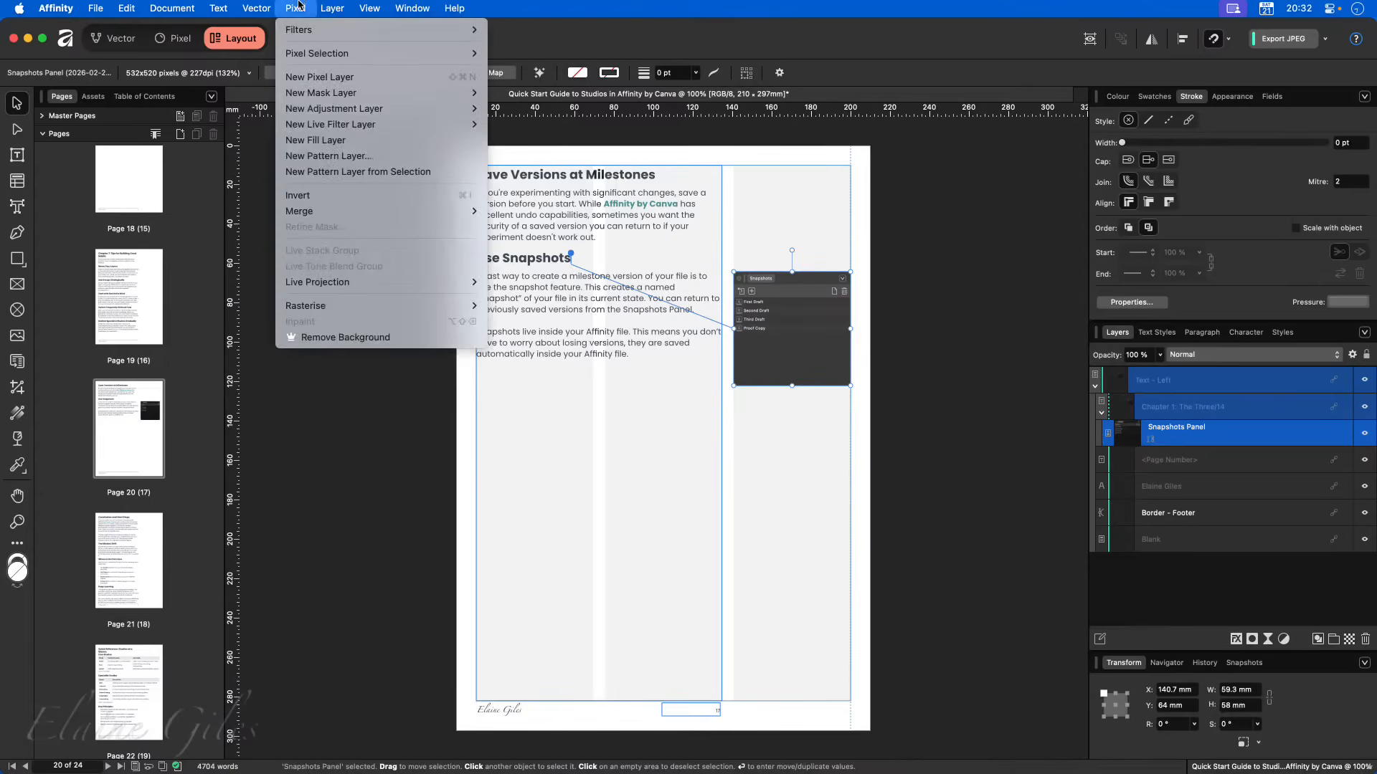
pyautogui.click(384, 376)
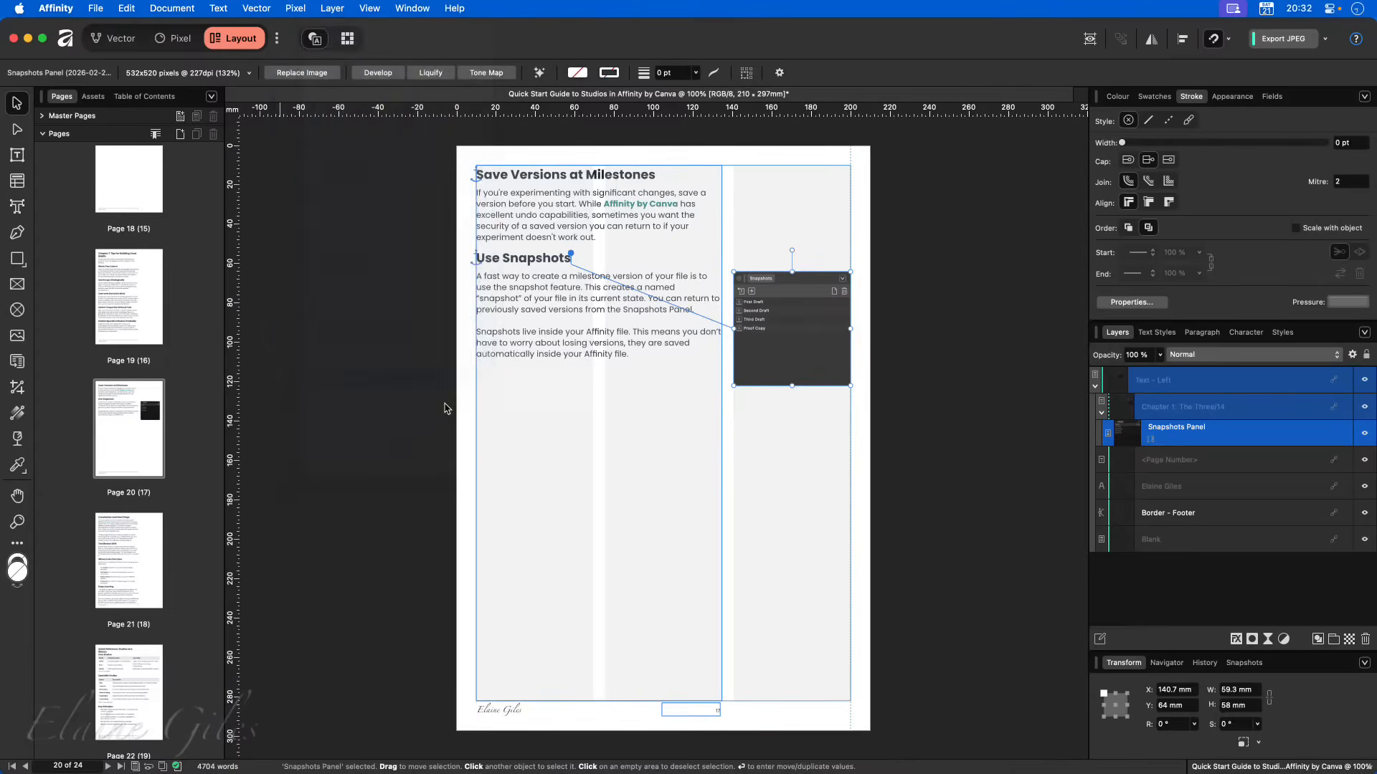
pyautogui.click(639, 205)
pyautogui.click(632, 189)
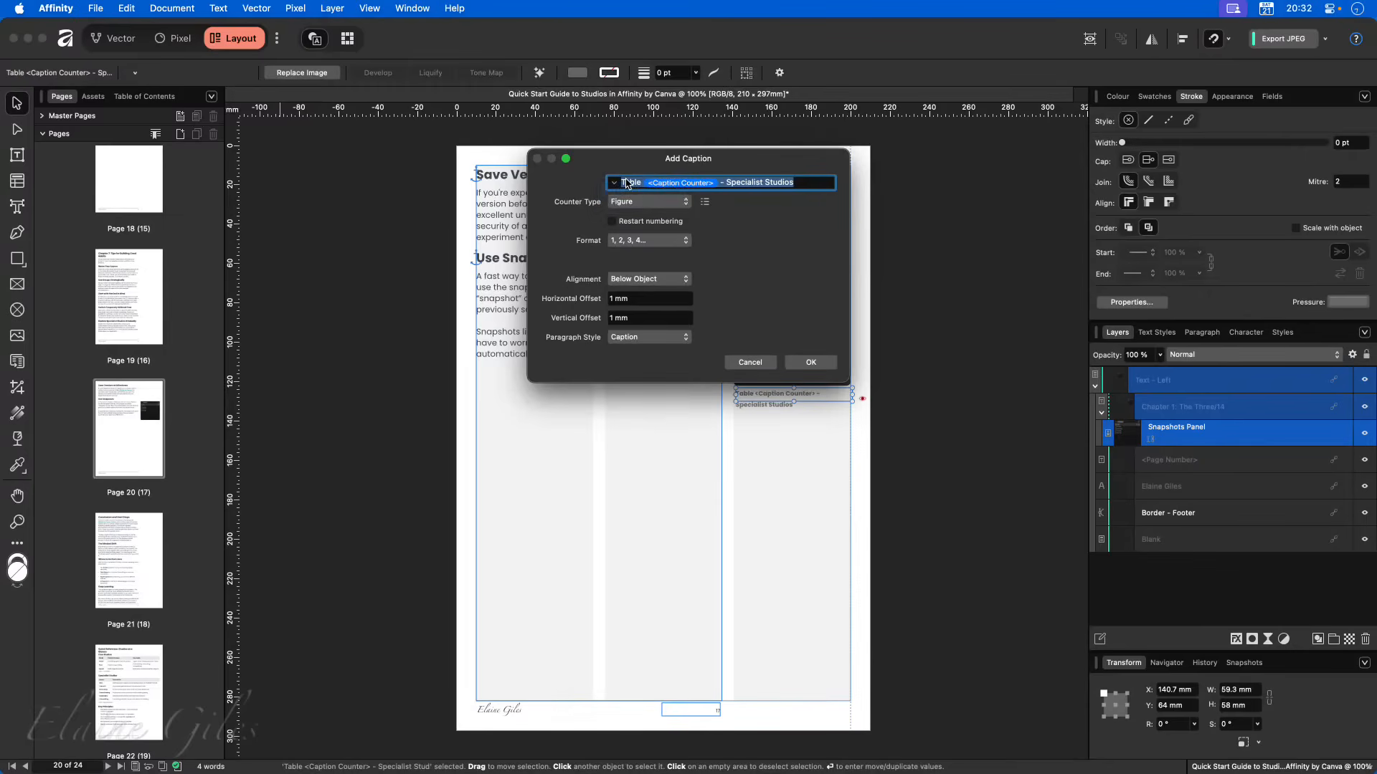
pyautogui.click(626, 181)
pyautogui.write('Figure')
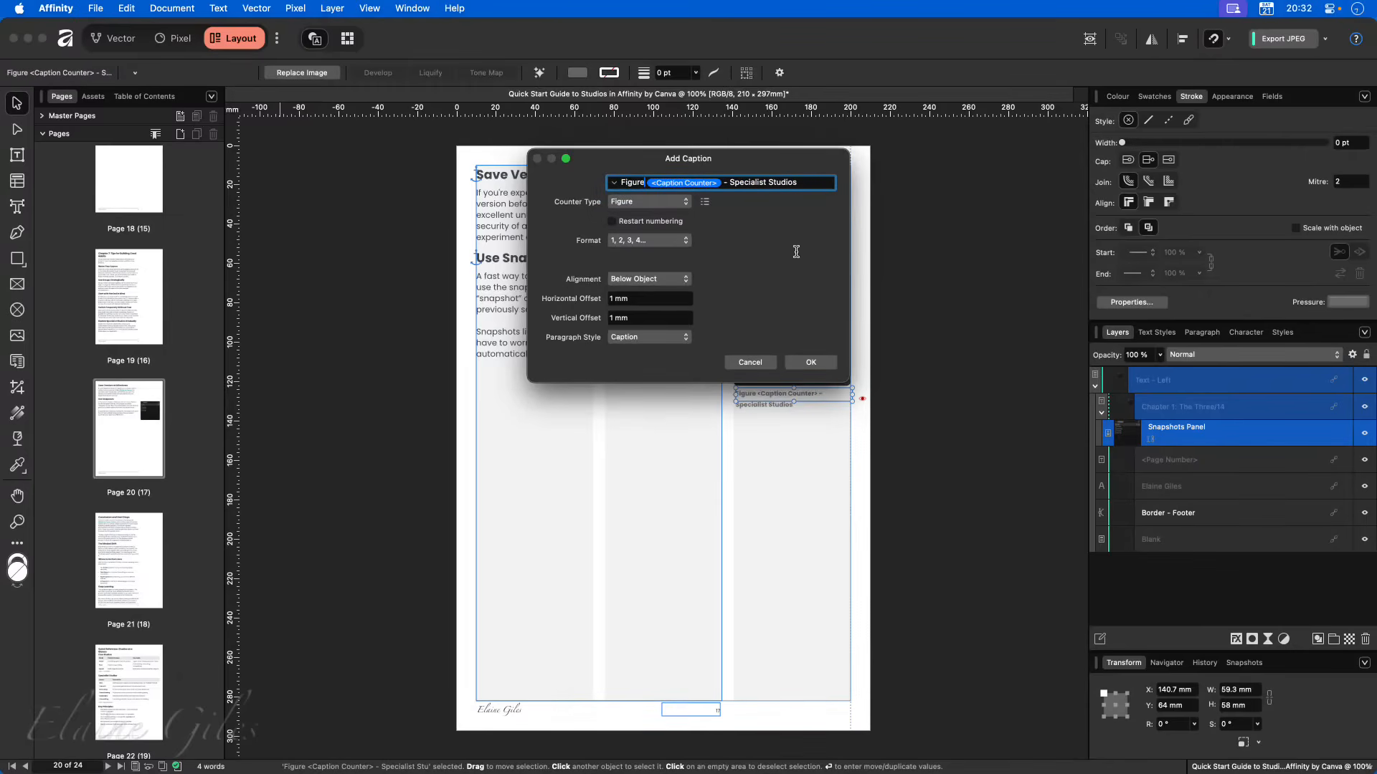
pyautogui.moveTo(788, 155); pyautogui.dragTo(784, 421)
pyautogui.click(798, 631)
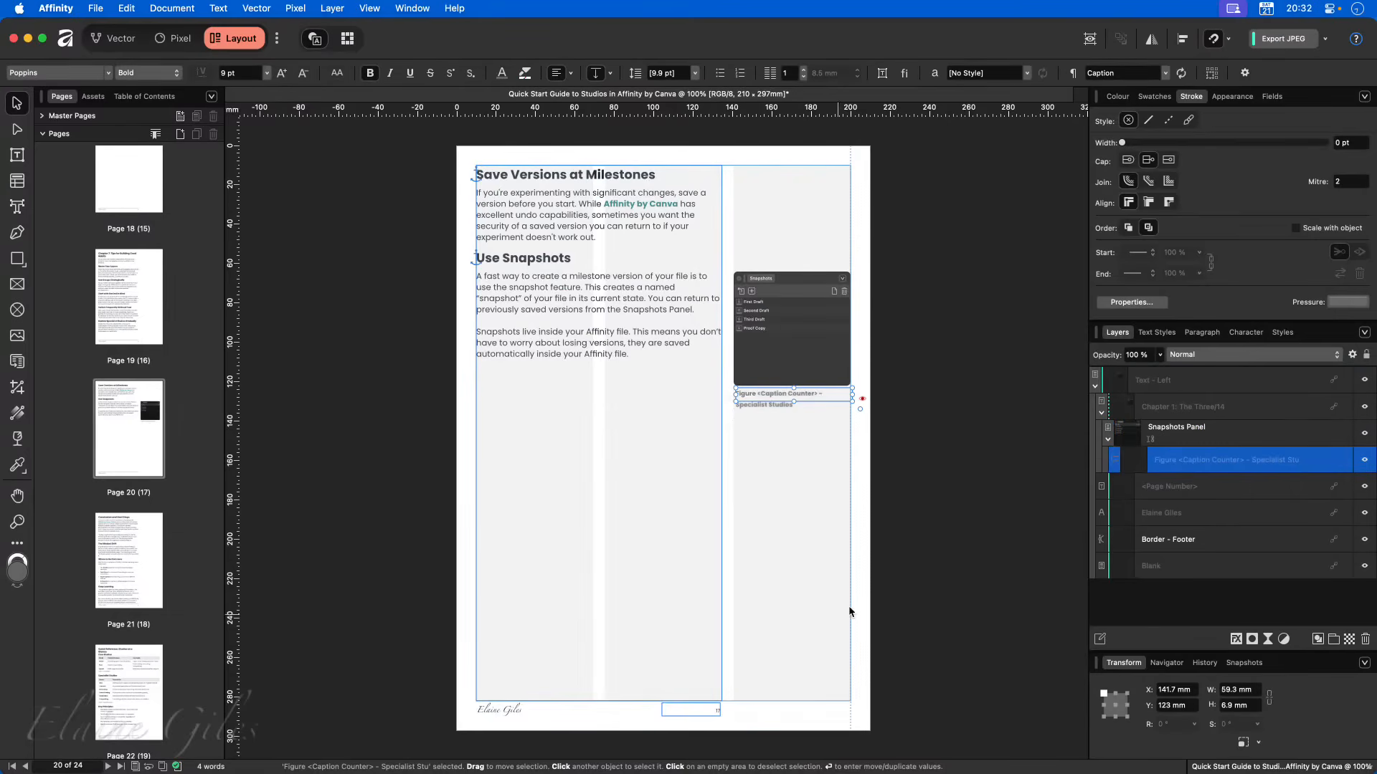
pyautogui.scroll(6, 808, 413)
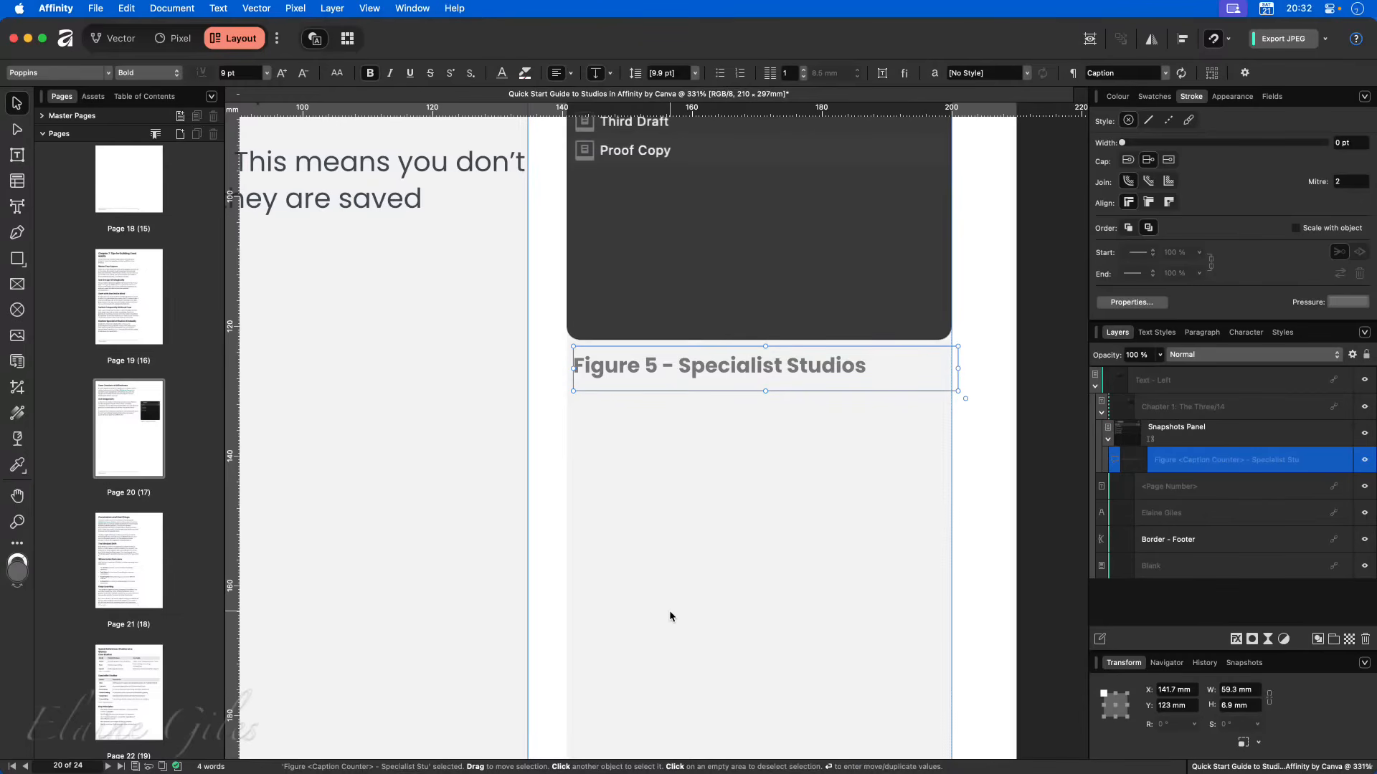
pyautogui.scroll(-1, 671, 611)
pyautogui.scroll(-6, 671, 617)
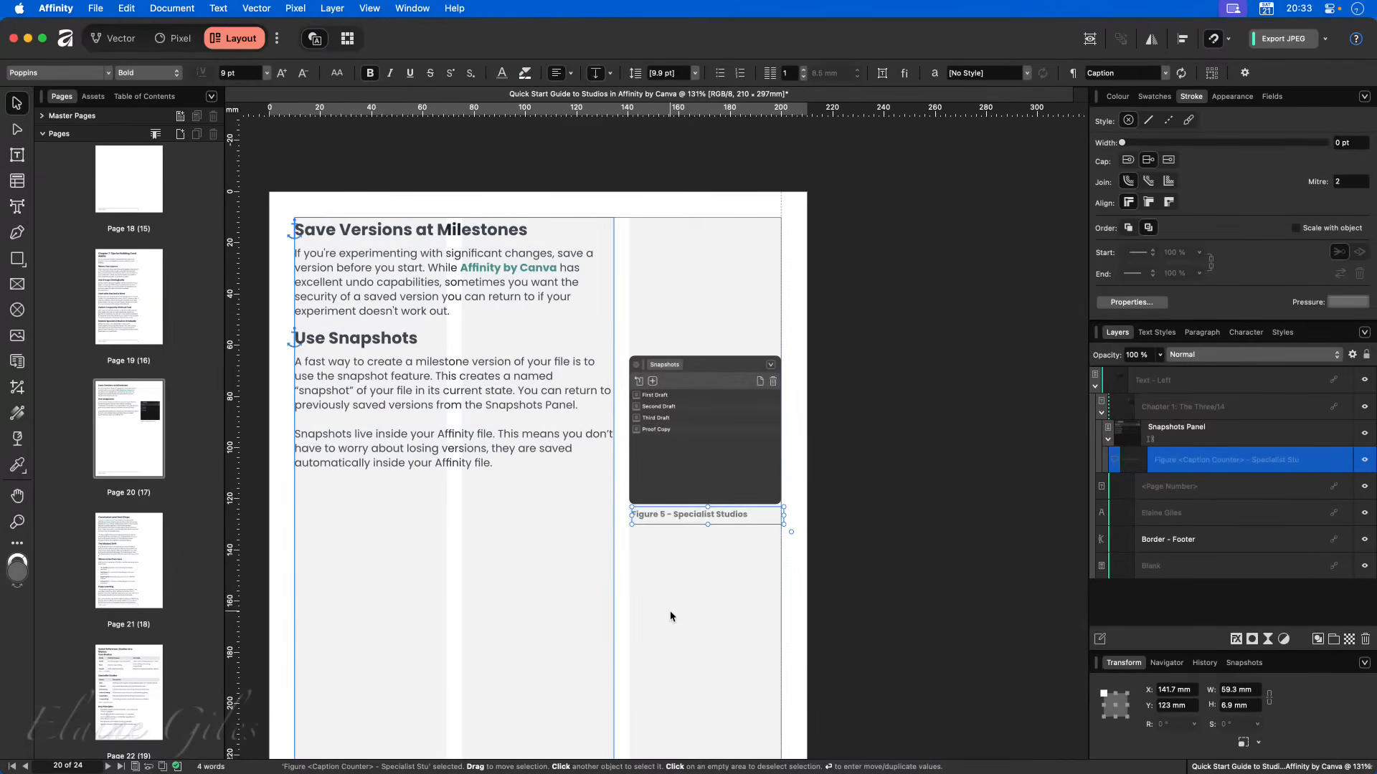
pyautogui.press('super+1')
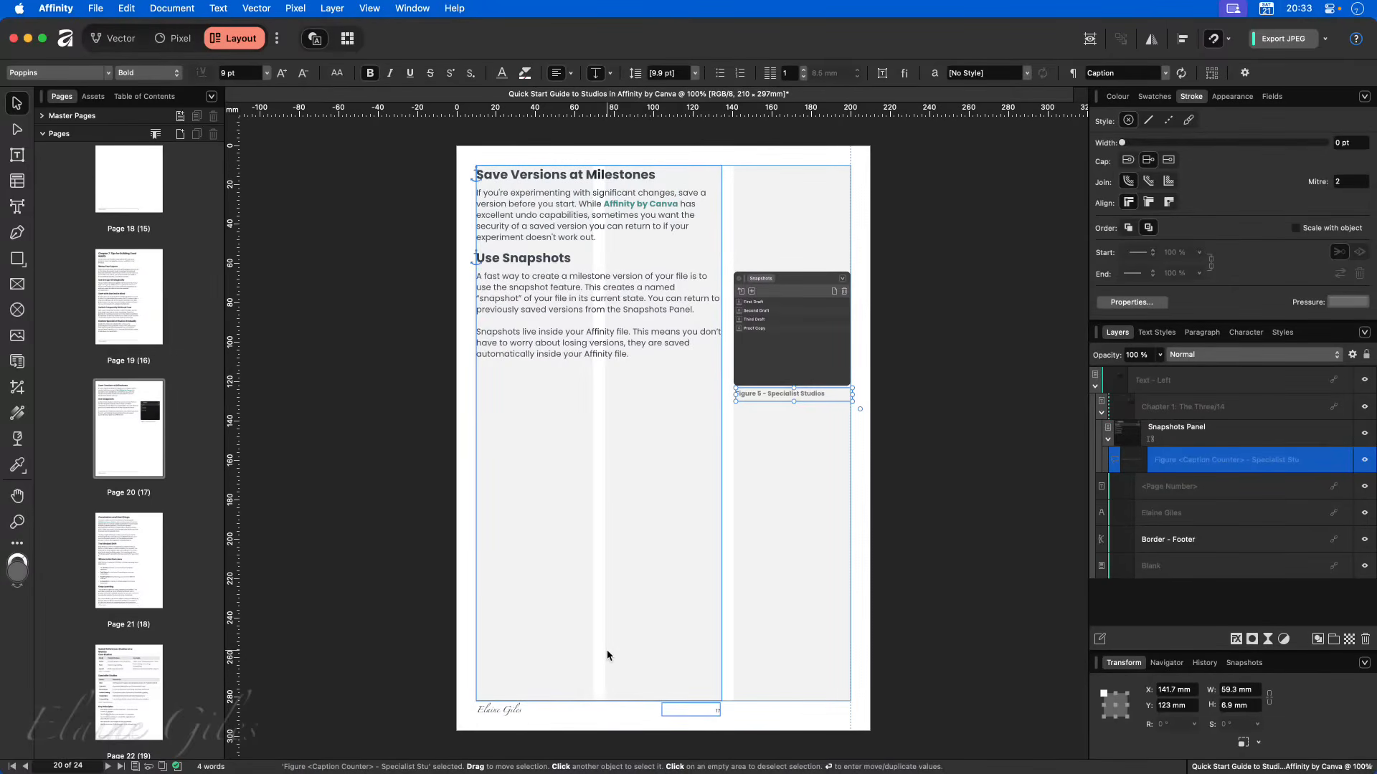
# - Review the table of contents on pages 2 and 3, and select page 3 in the page list
pyautogui.scroll(10, 168, 366)
pyautogui.scroll(3, 168, 365)
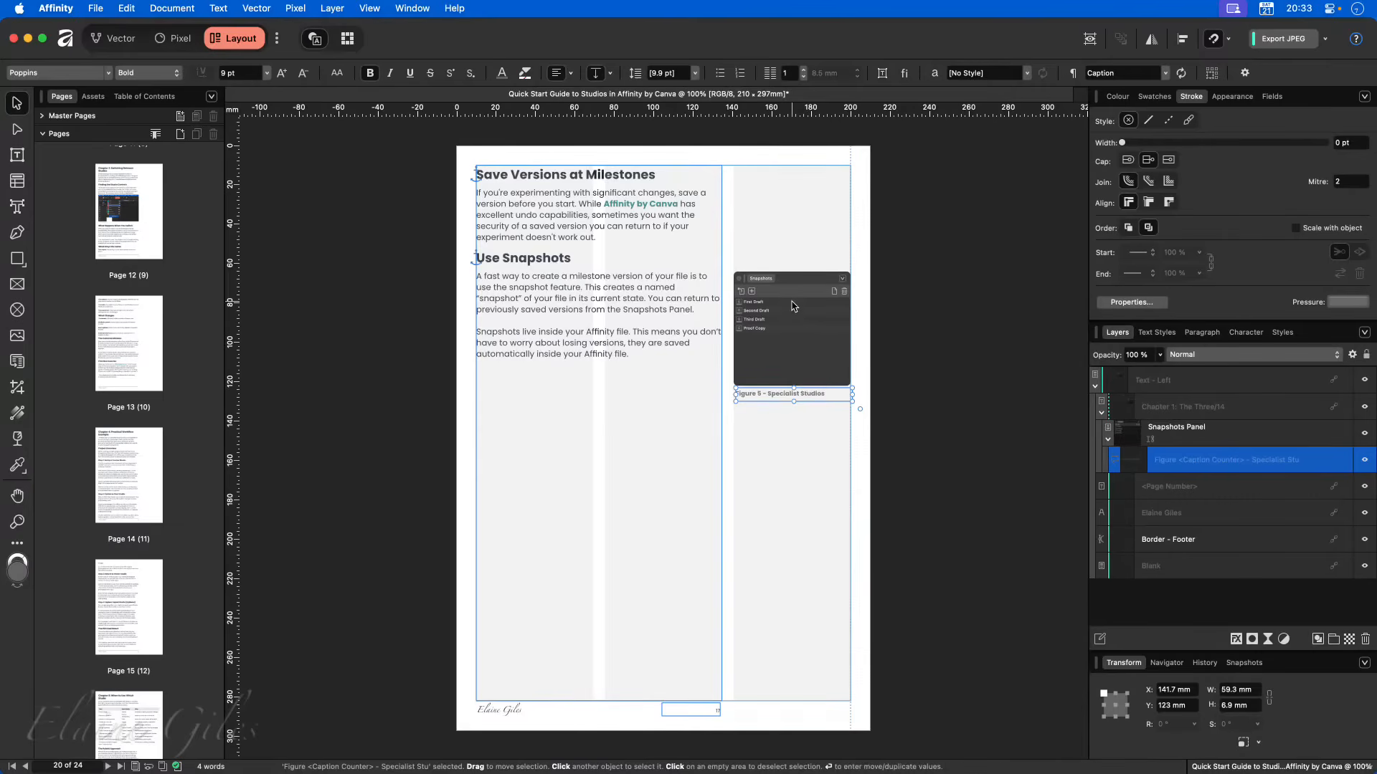
pyautogui.scroll(15, 151, 455)
pyautogui.scroll(12, 151, 455)
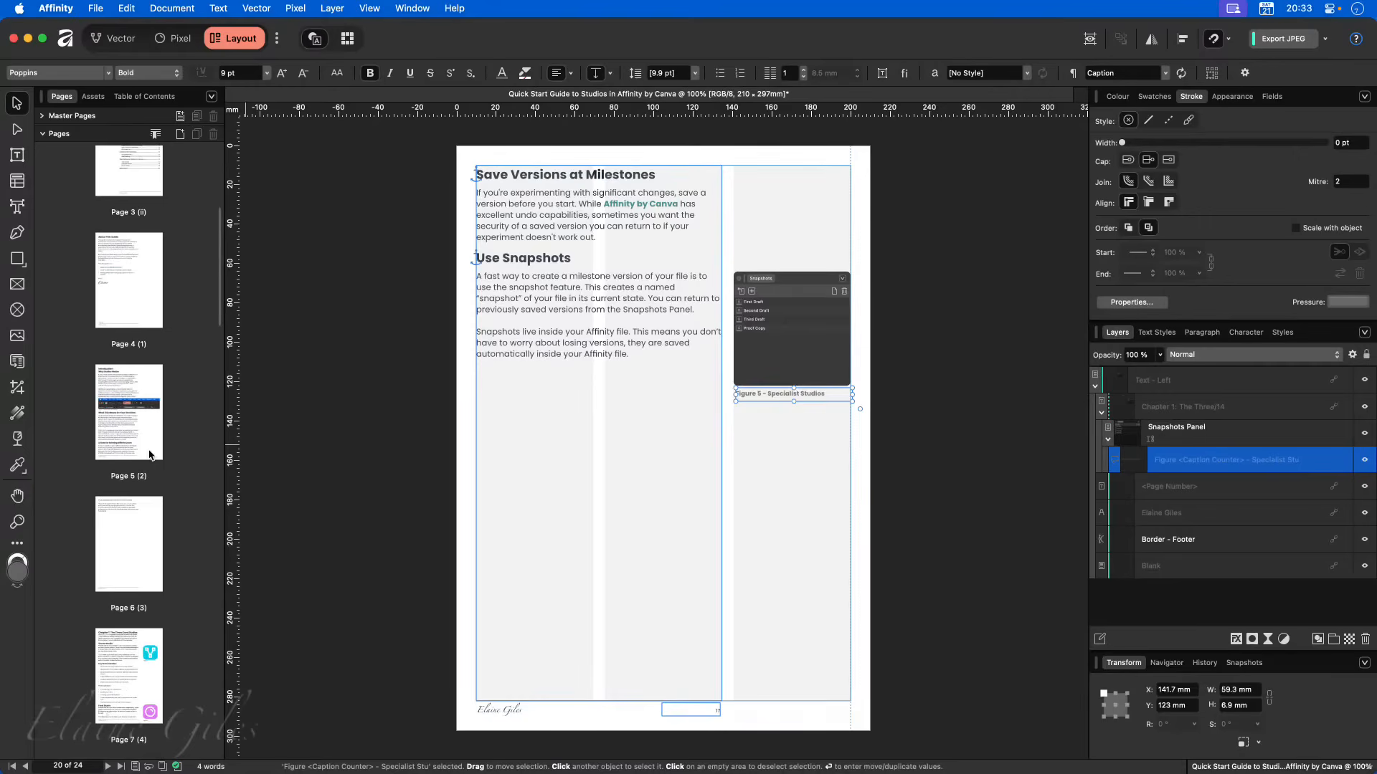
pyautogui.scroll(2, 151, 455)
pyautogui.click(143, 342)
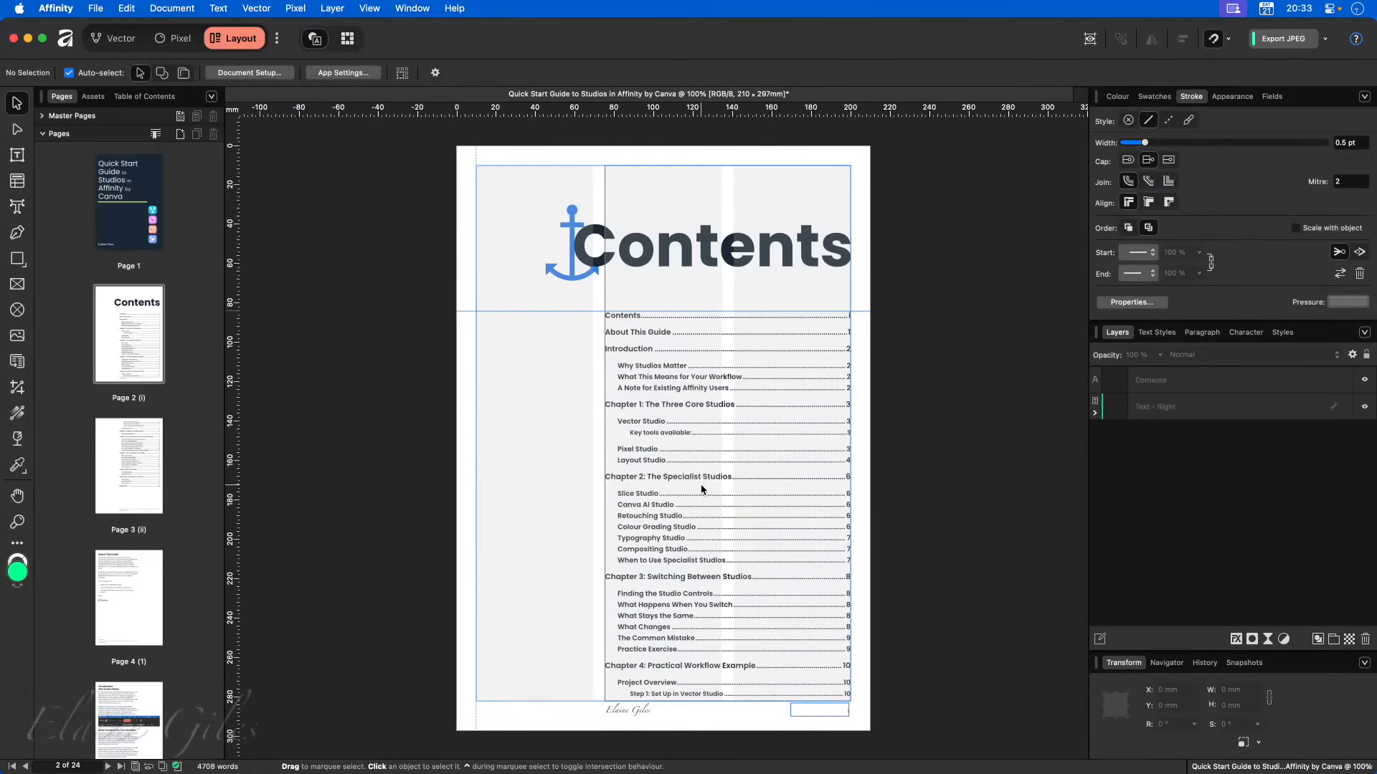
pyautogui.scroll(-3, 155, 501)
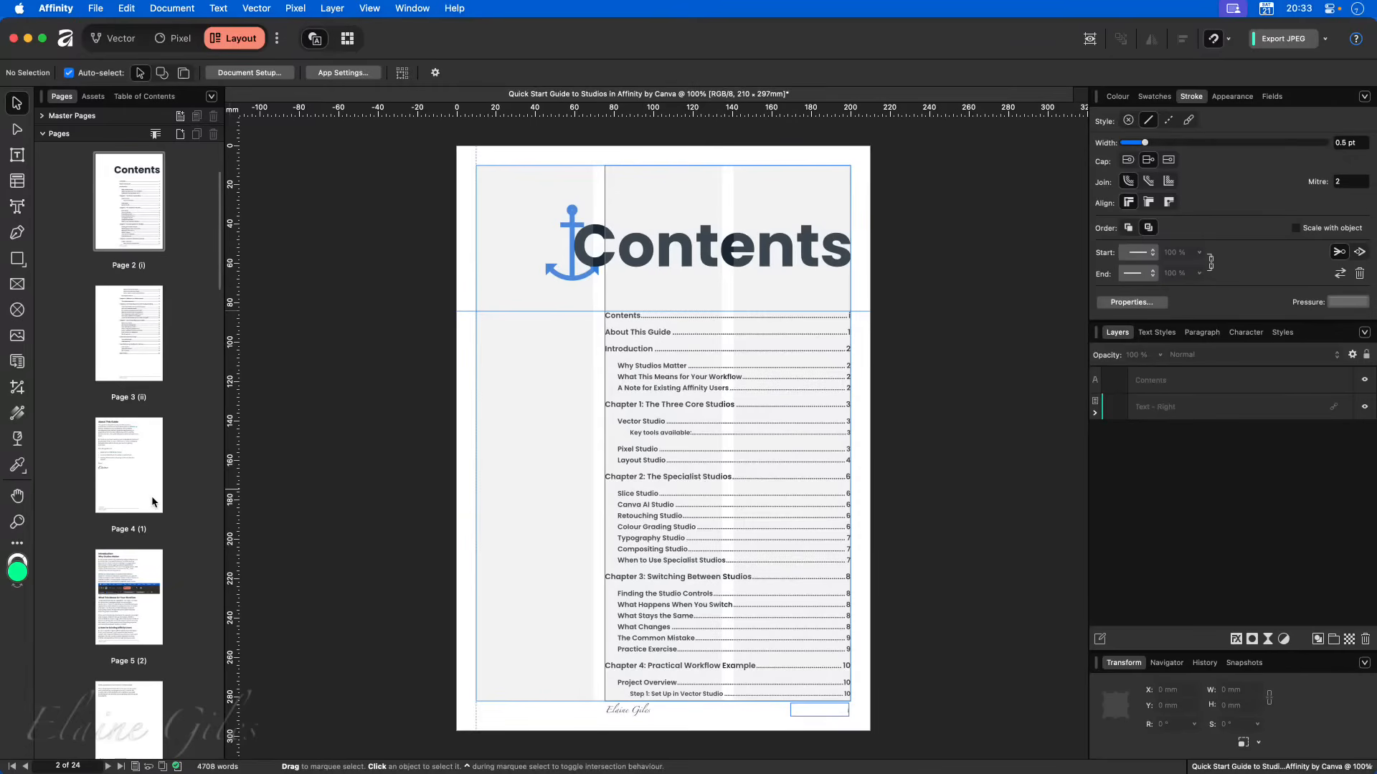
pyautogui.click(132, 327)
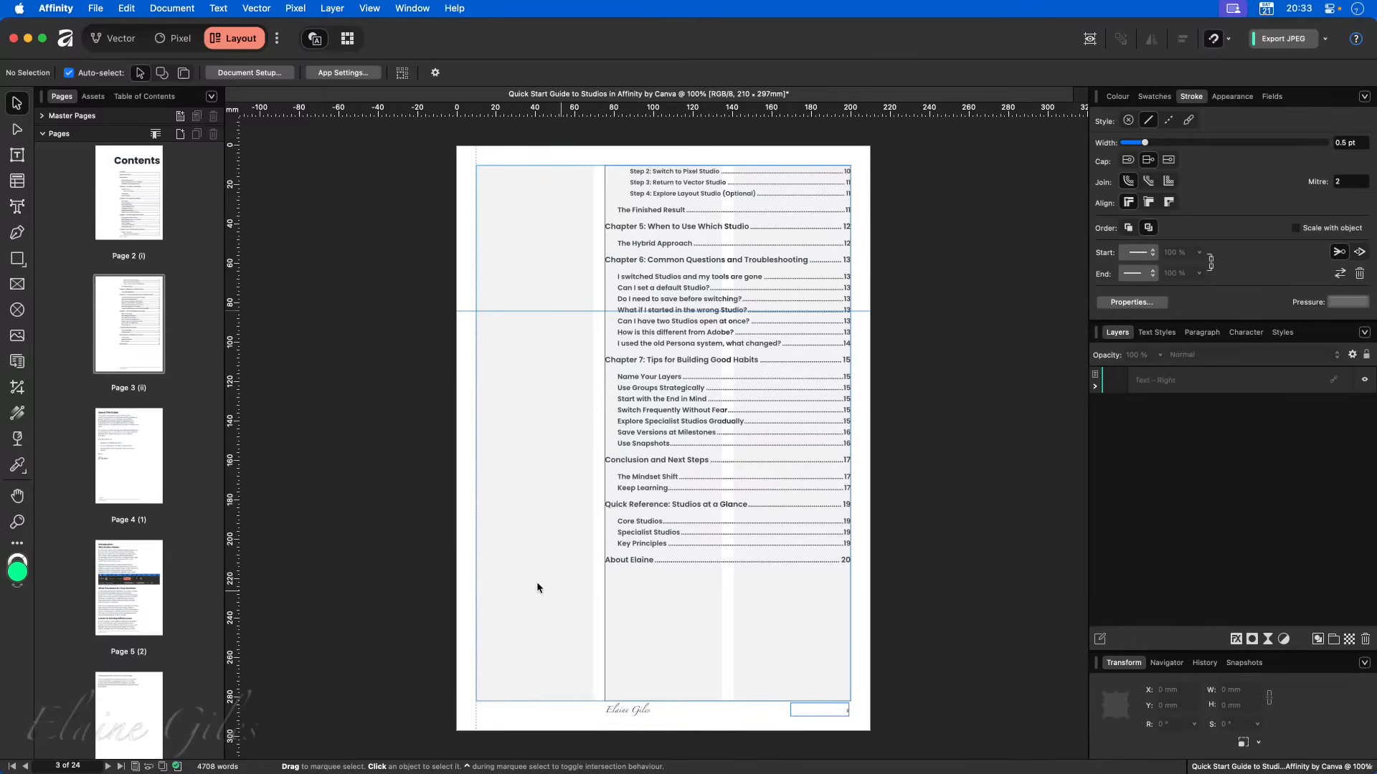
pyautogui.click(130, 349)
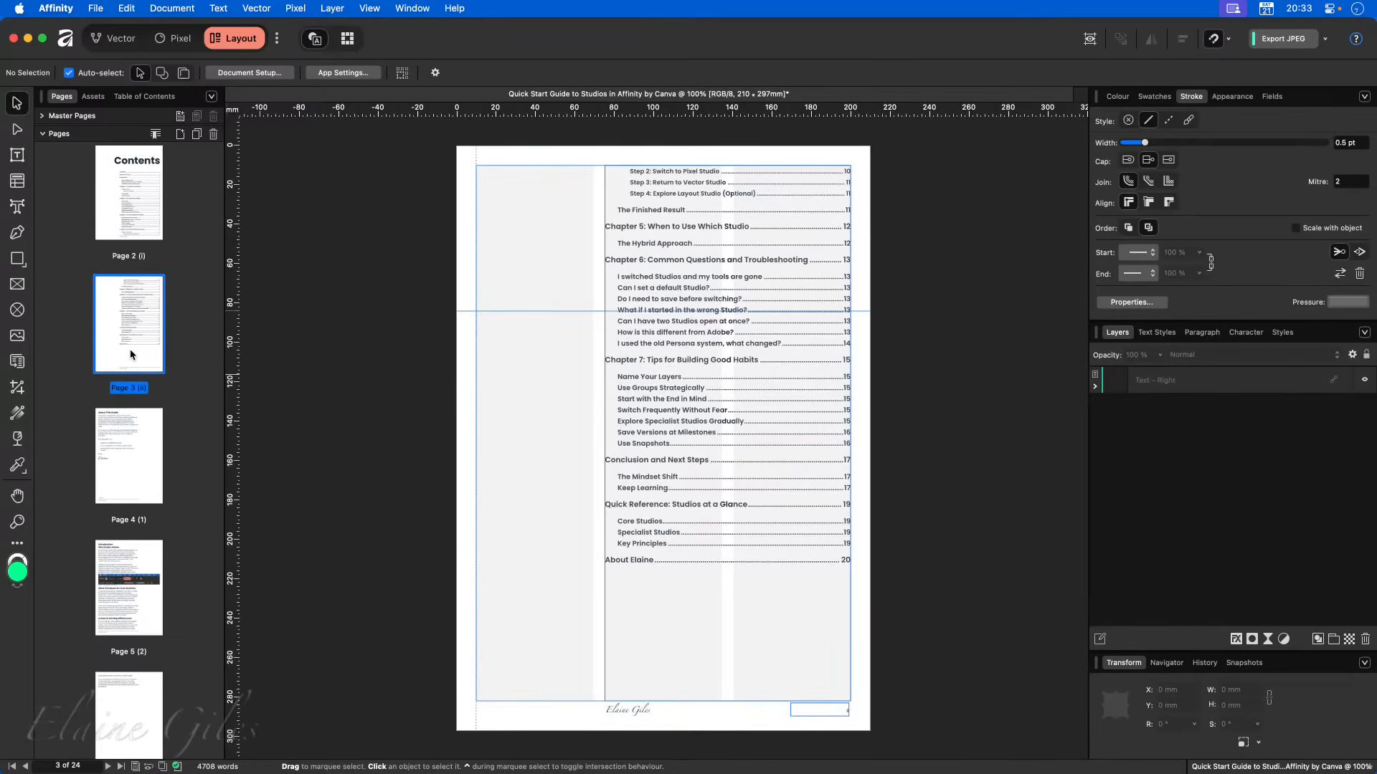
# - Add one page after page 3 using the Text - Right master and select the new page
pyautogui.click(179, 135)
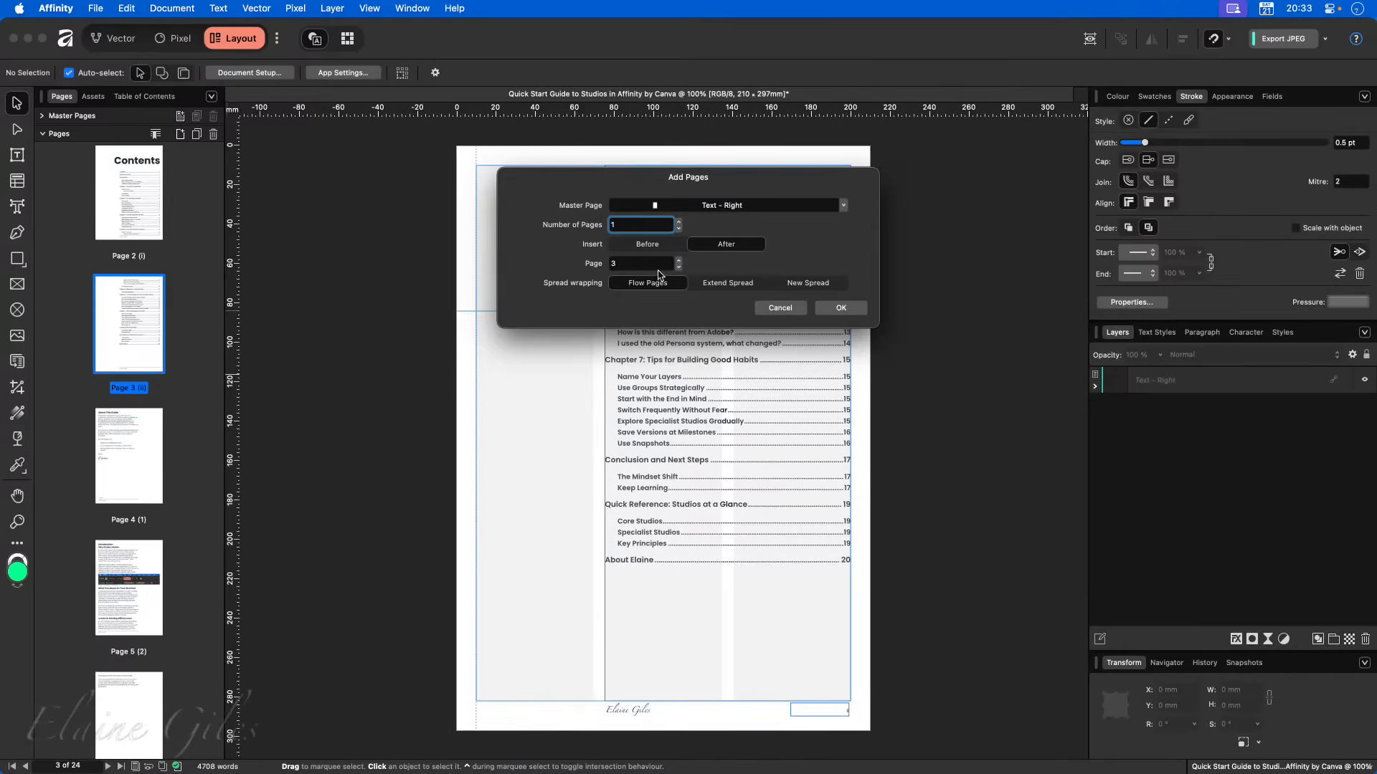
pyautogui.click(833, 309)
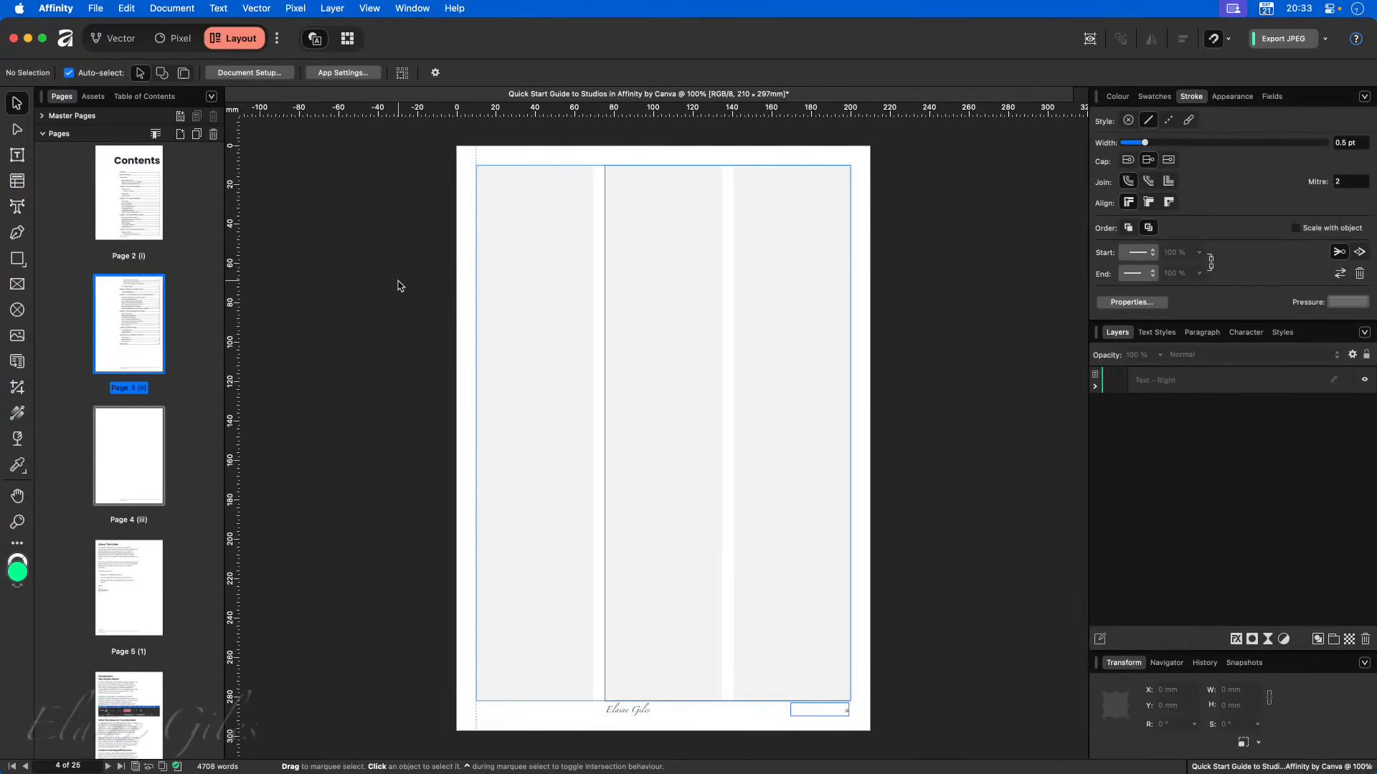
pyautogui.click(122, 449)
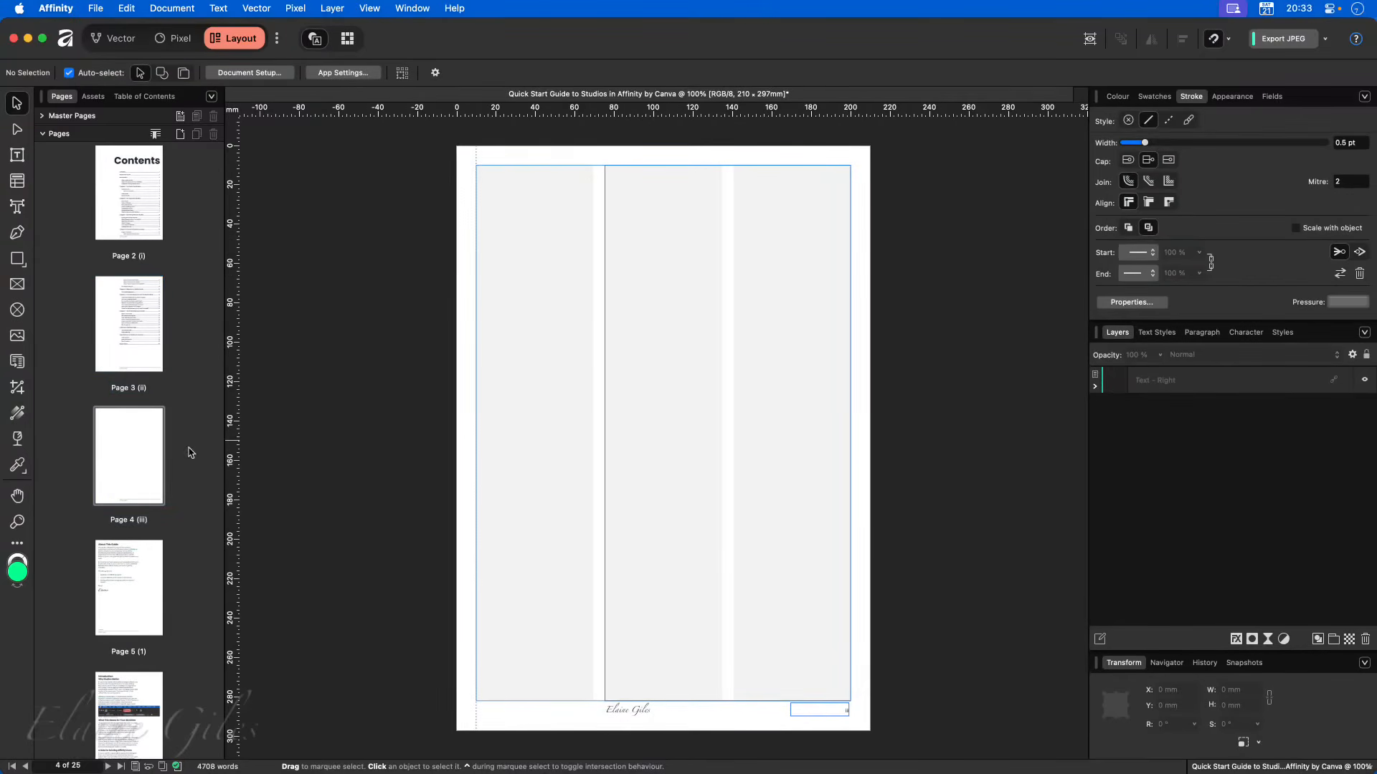
pyautogui.click(645, 316)
pyautogui.press('Escape')
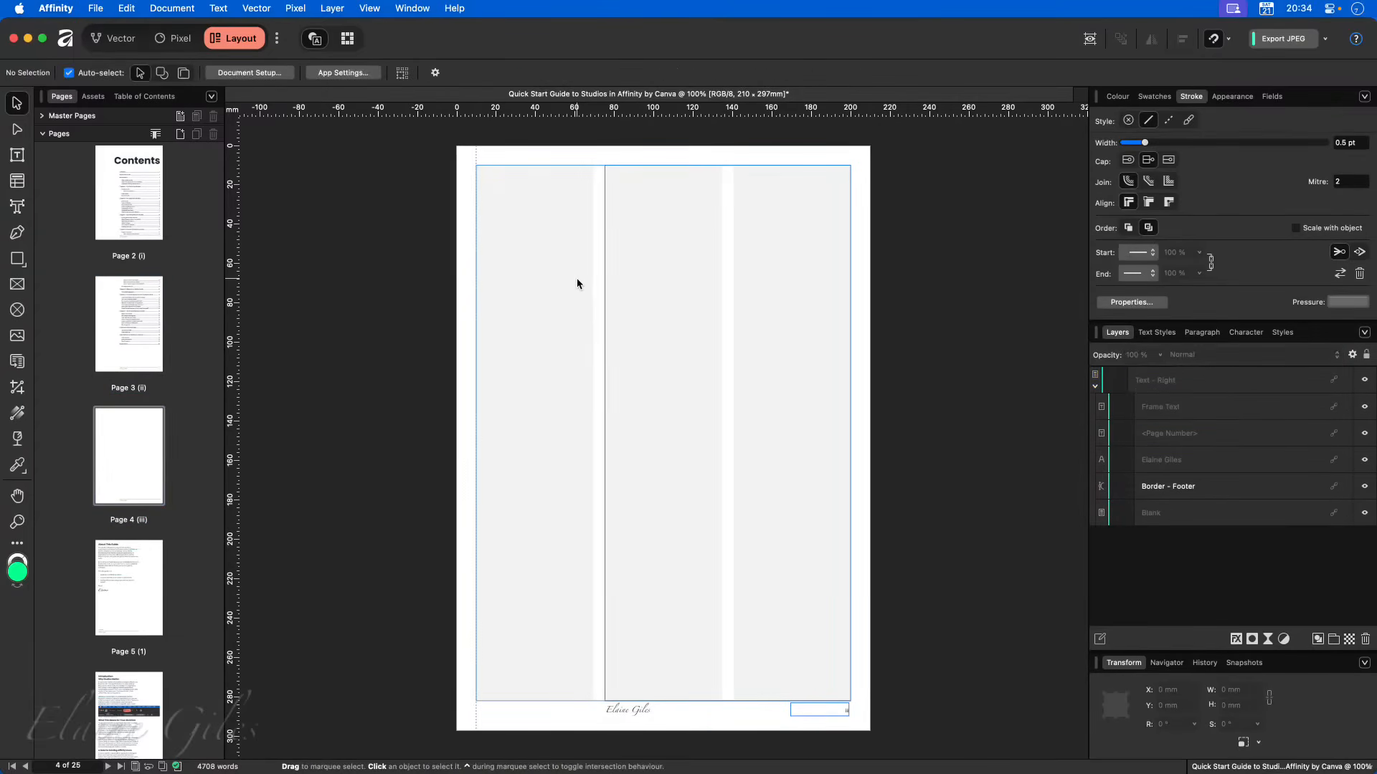
# - Enter the title "Table of Figures" in the new page's main text frame in Heading 1 style, with an "XXX" placeholder line below it
pyautogui.doubleClick(624, 203)
pyautogui.write('Table of Figures')
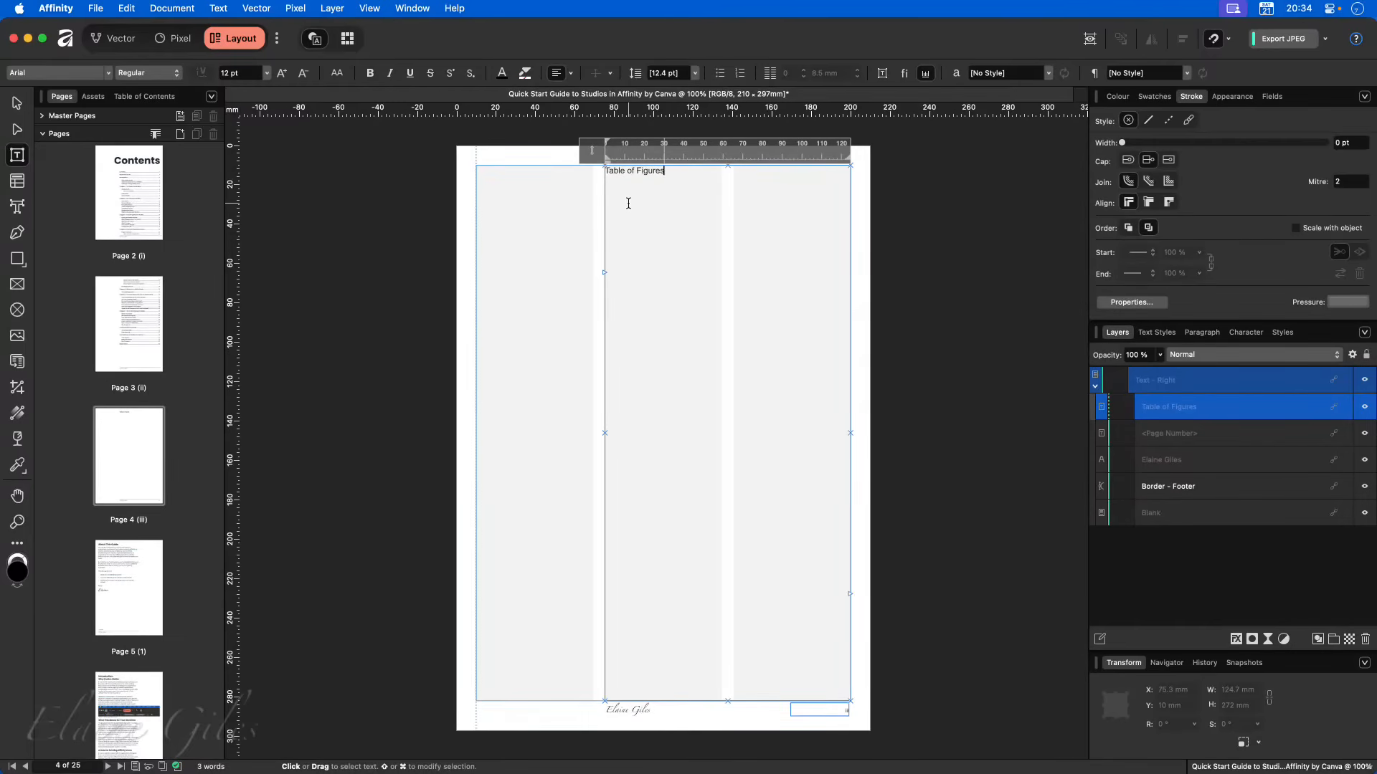
pyautogui.press('alt+super+1')
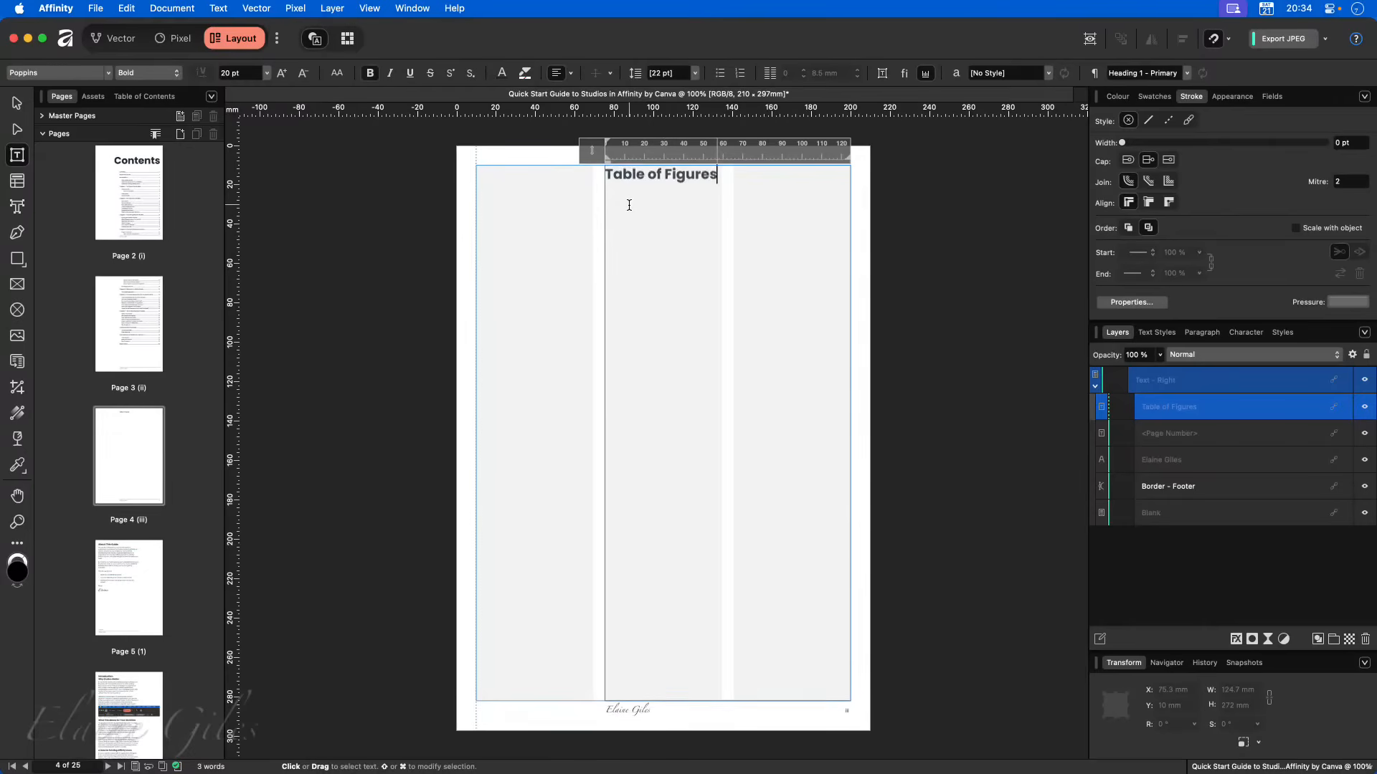
pyautogui.press('Return')
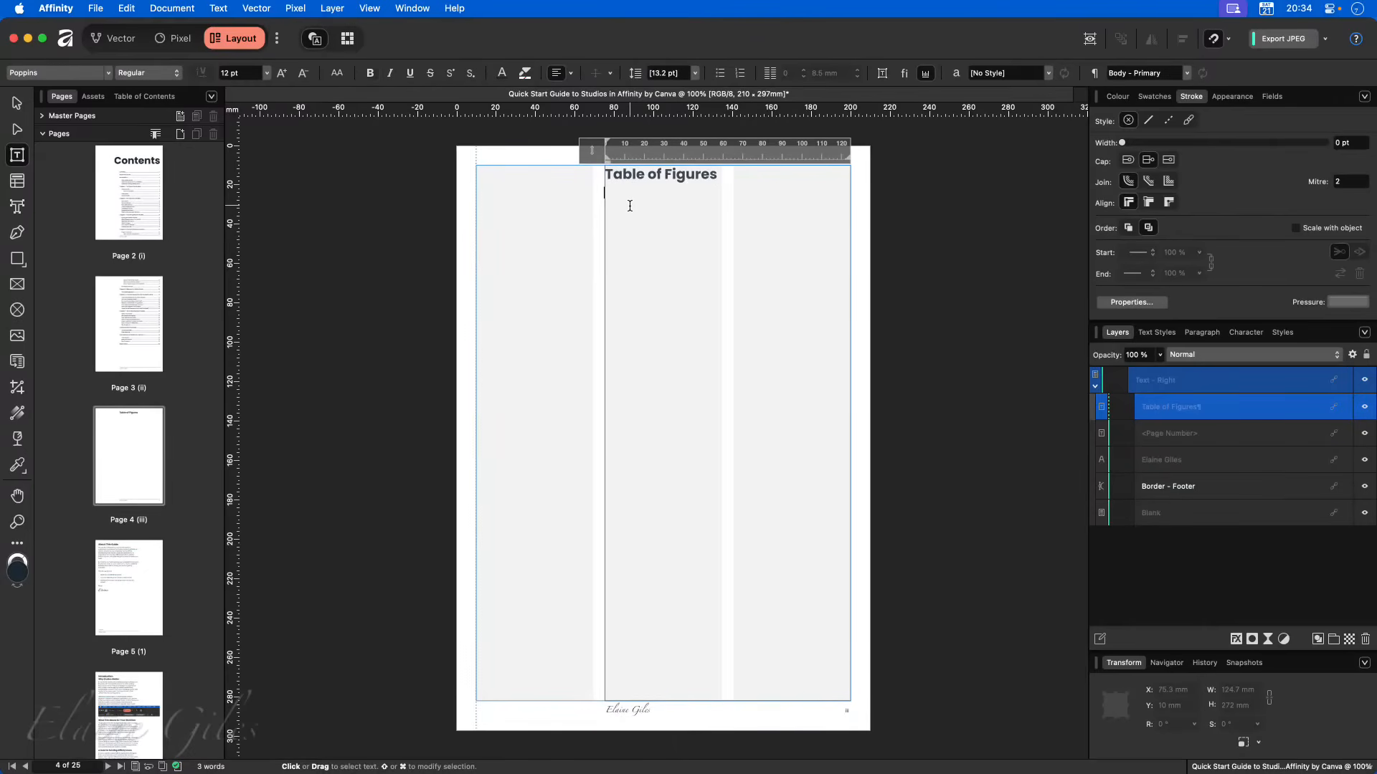
pyautogui.write('xxx')
# - Add a "Table of Tables" title in Heading 2 - Primary style below the placeholder, followed by another "XXX" placeholder line
pyautogui.write('Table of')
pyautogui.write(' Tables')
pyautogui.press('super+alt+1')
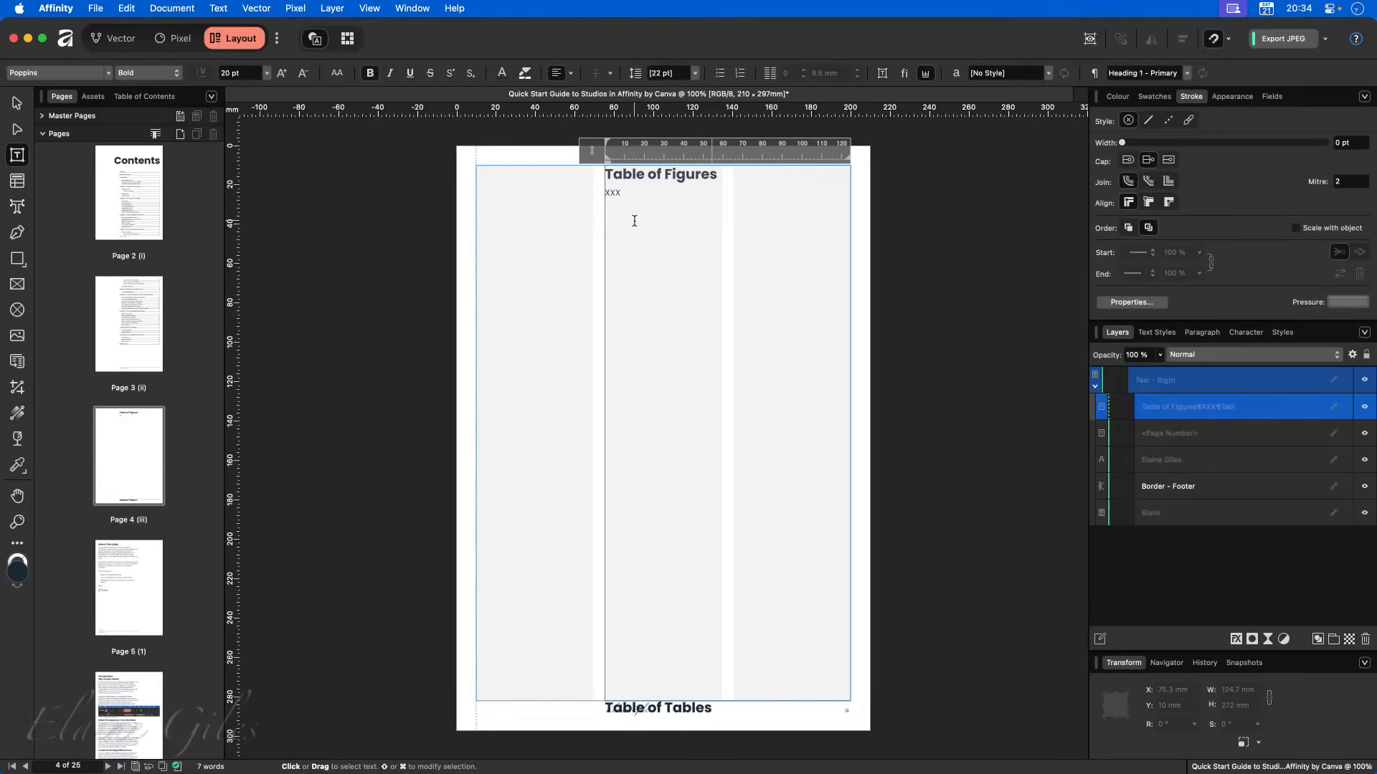
pyautogui.press('super+alt+2')
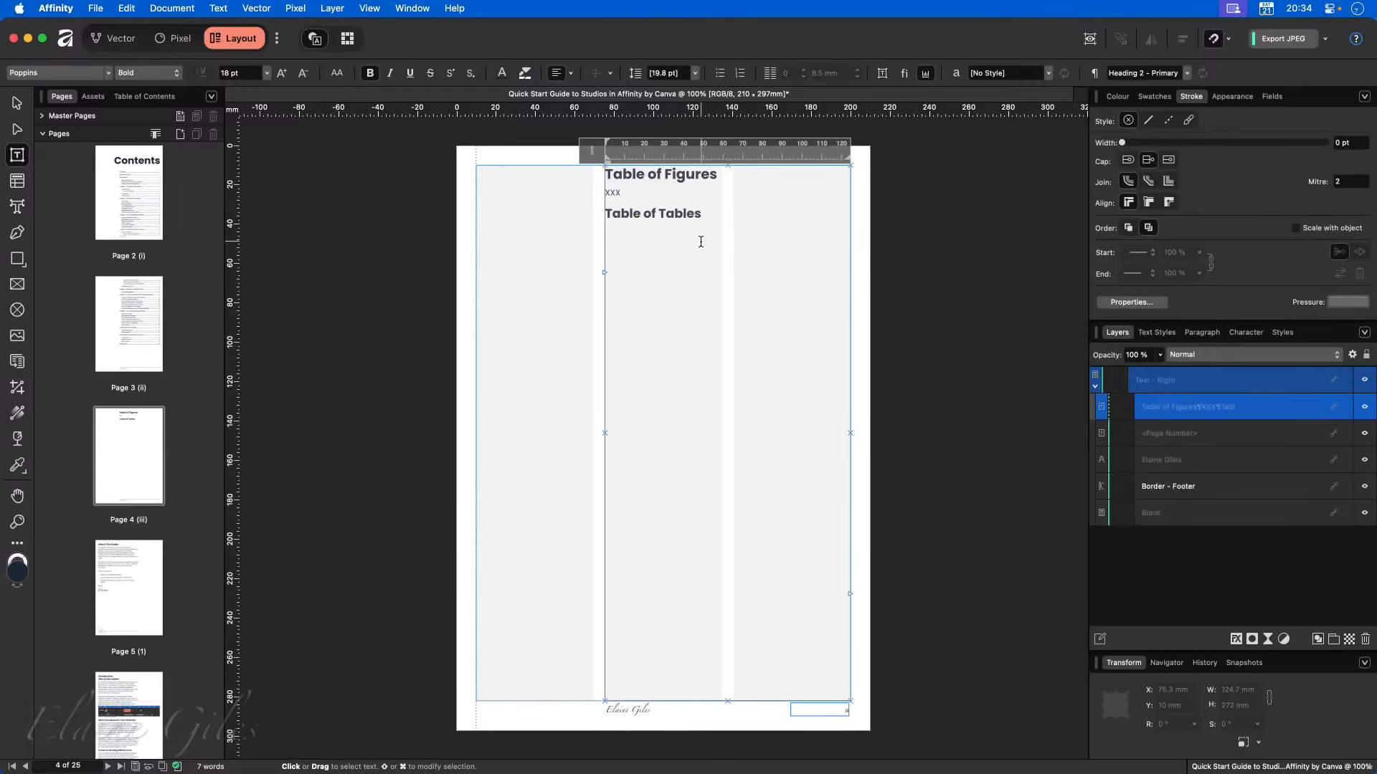
pyautogui.press('Return')
pyautogui.write('XXX')
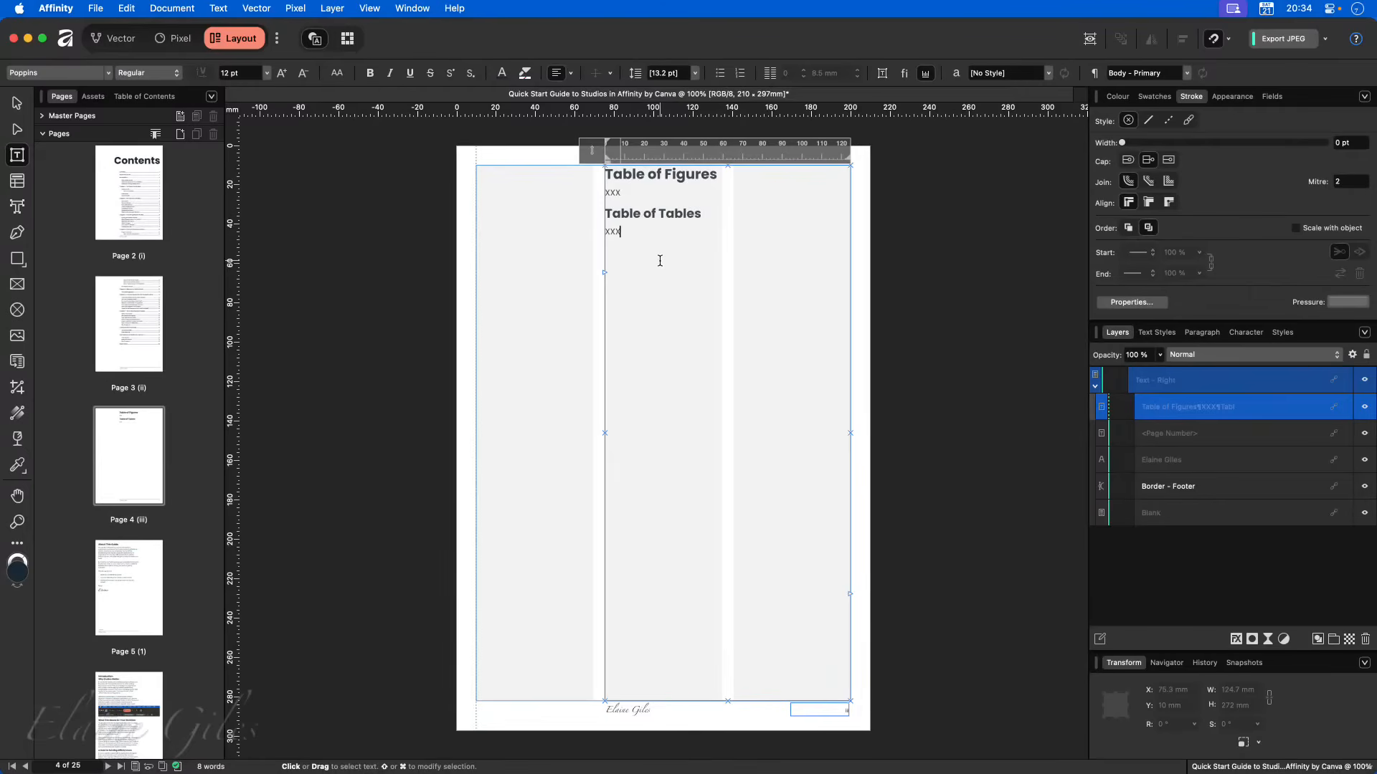
# - Replace the placeholder under Table of Figures with a newly inserted table of contents and look over its entries
pyautogui.doubleClick(613, 193)
pyautogui.press('BackSpace')
pyautogui.click(143, 96)
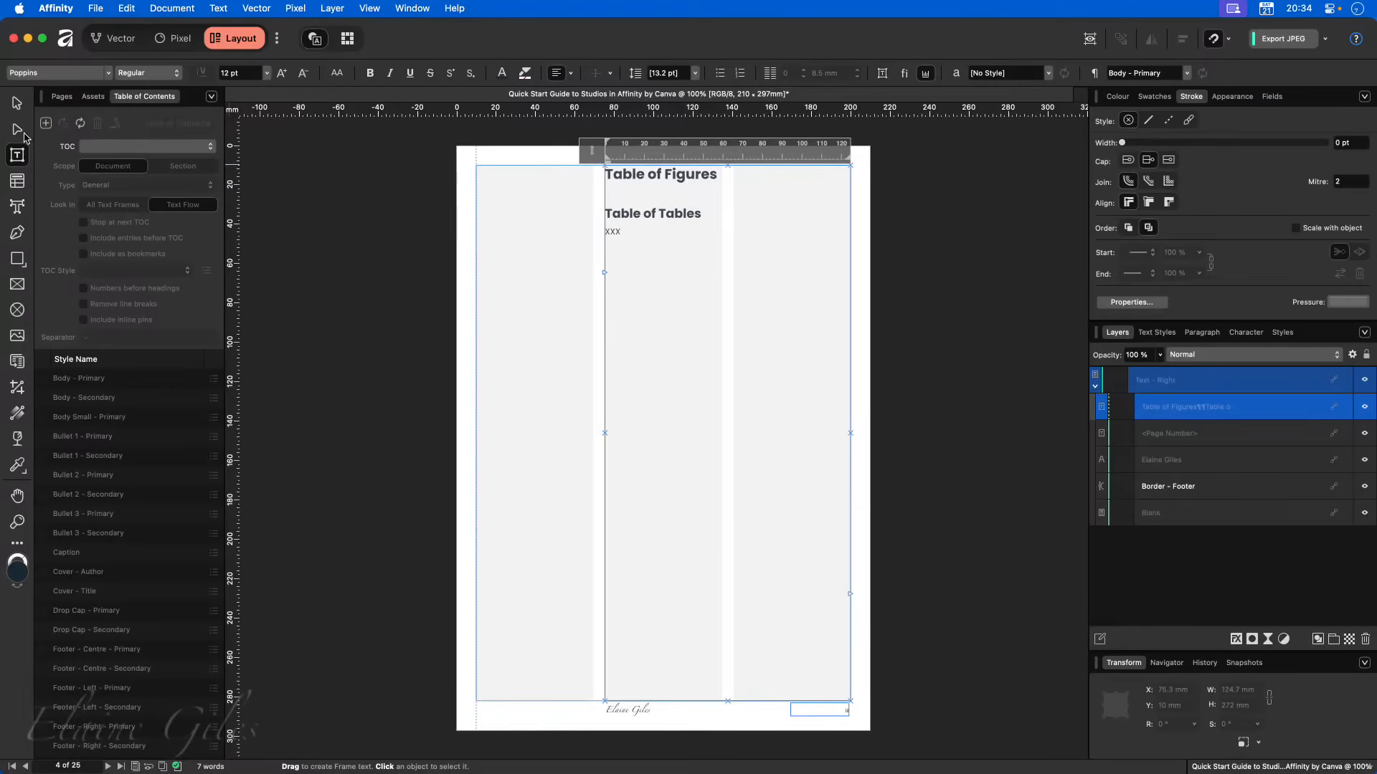
pyautogui.click(45, 123)
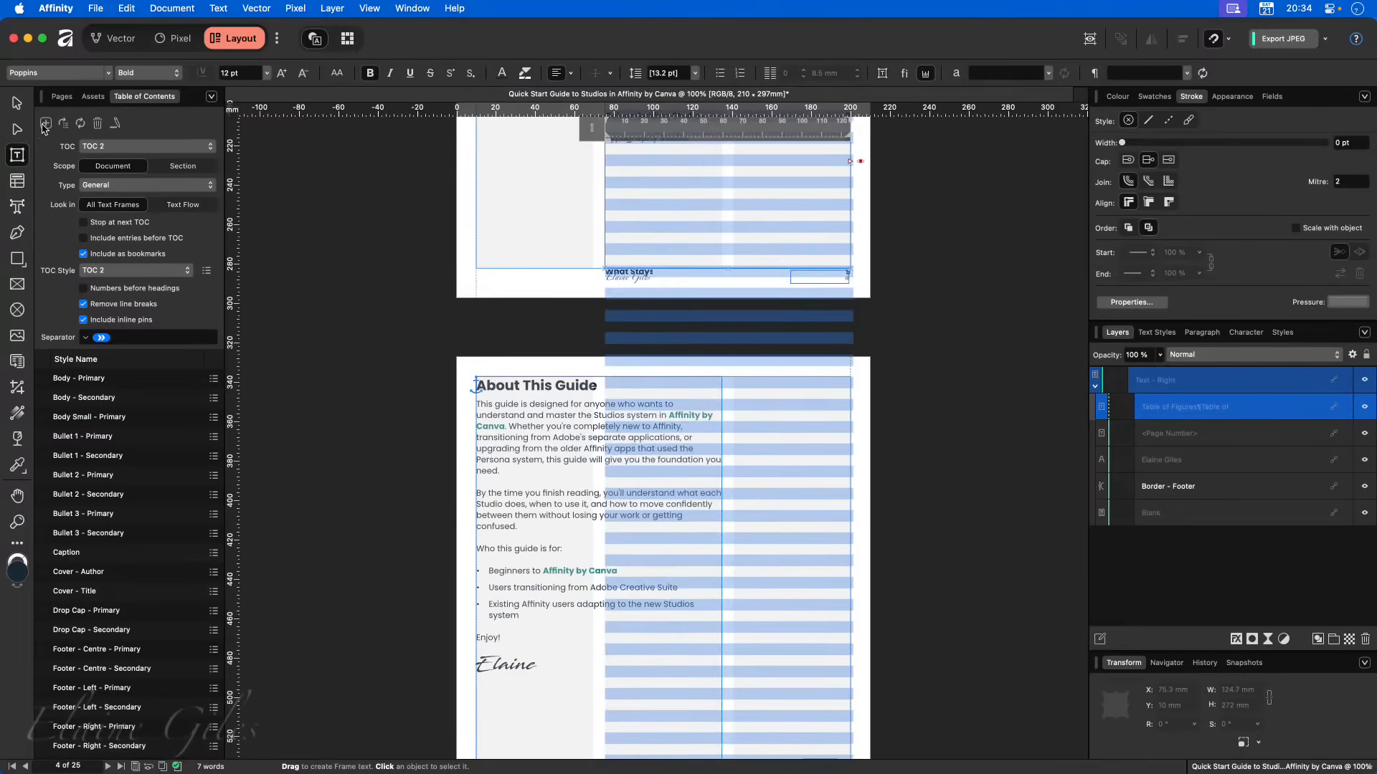
pyautogui.scroll(10, 495, 335)
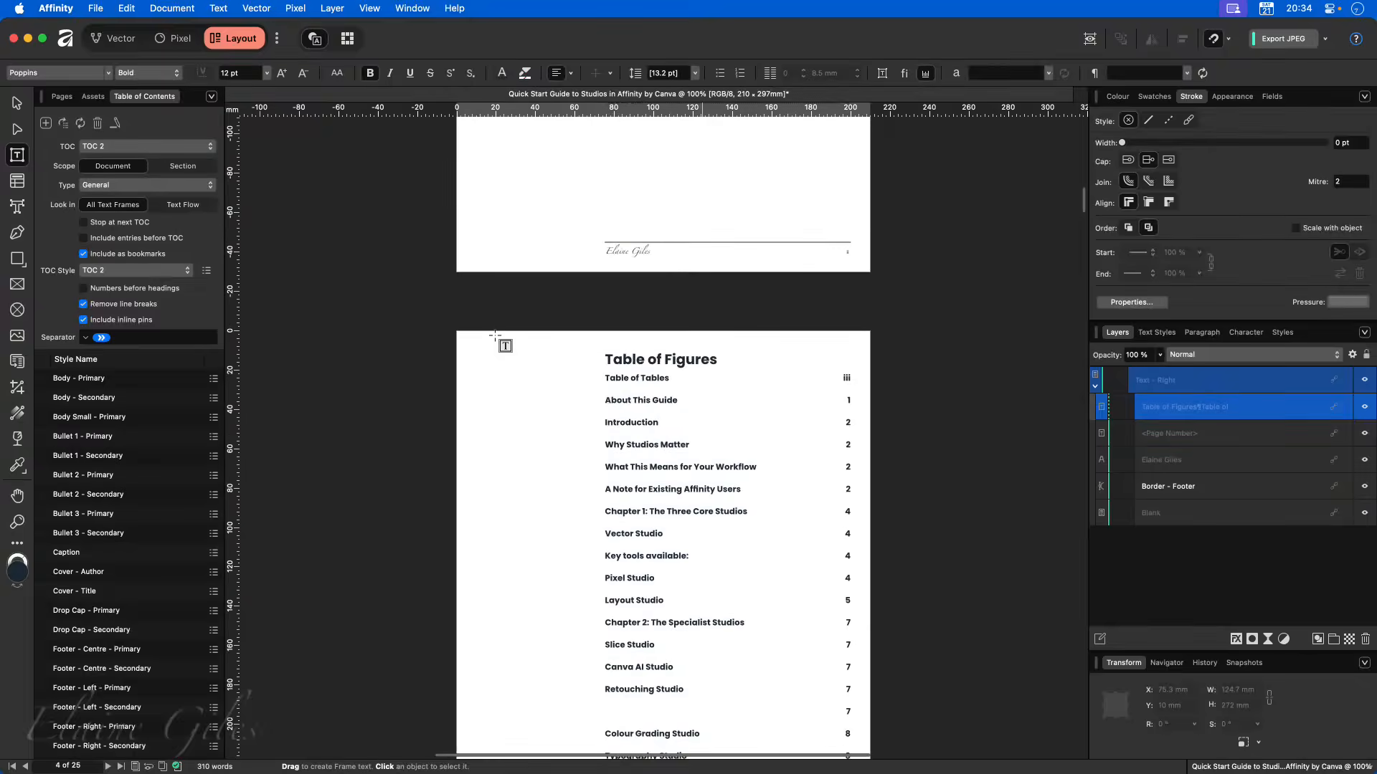
pyautogui.scroll(-1, 710, 462)
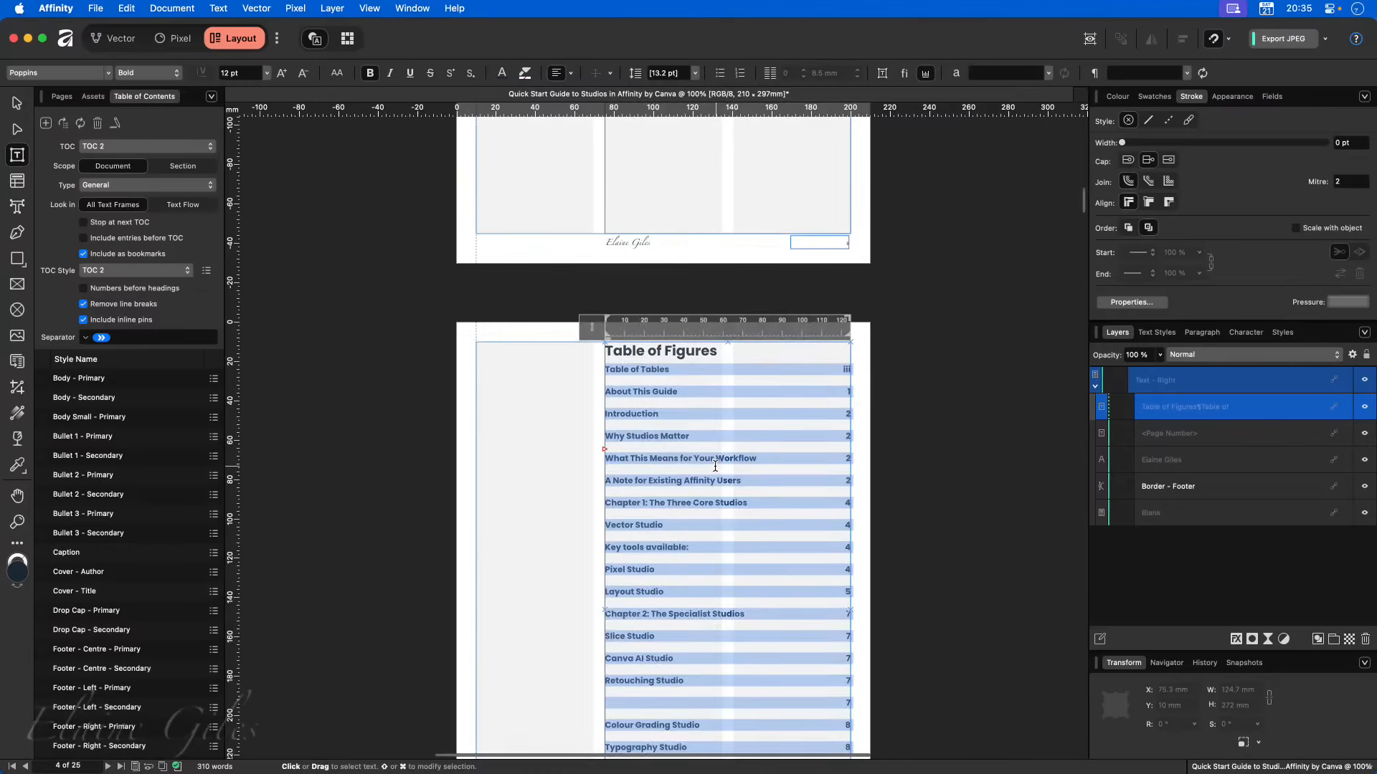
pyautogui.scroll(-2, 681, 431)
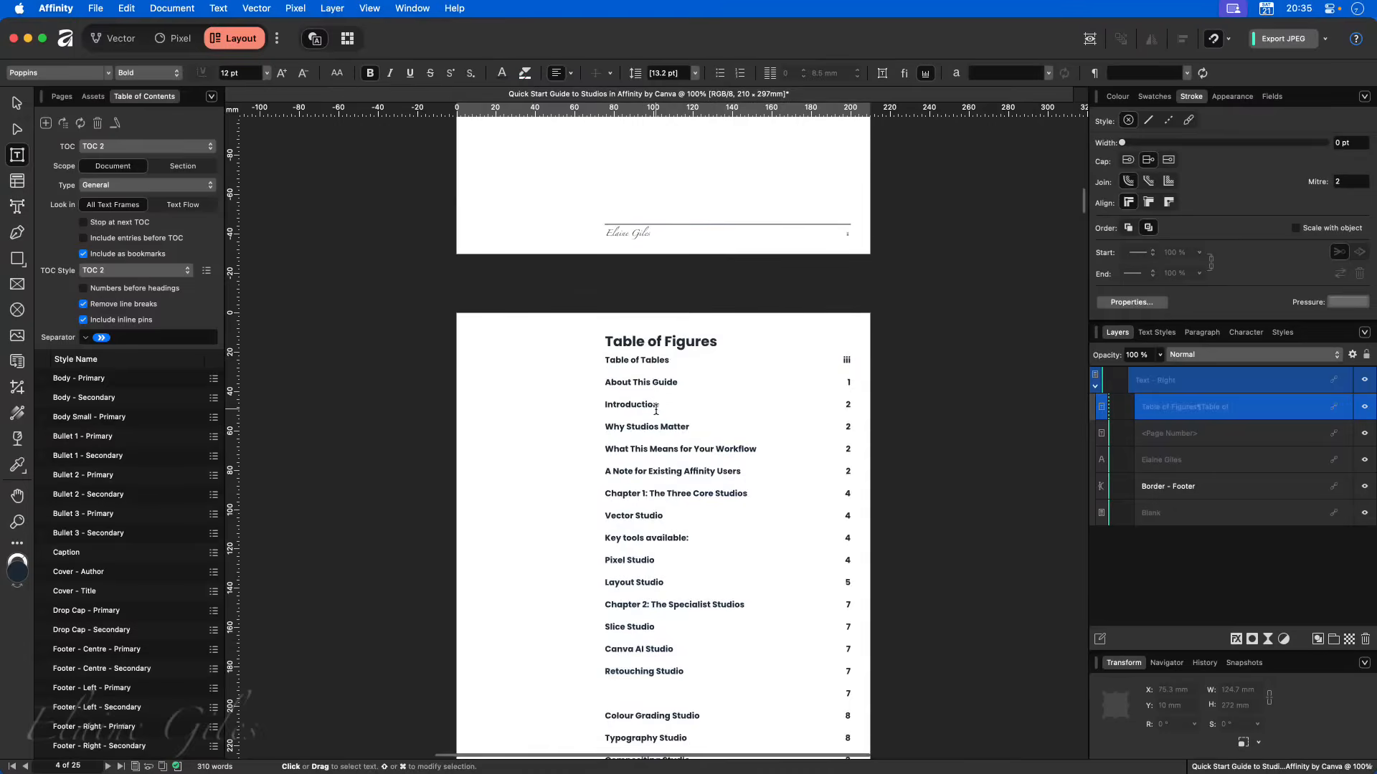
pyautogui.scroll(-3, 660, 373)
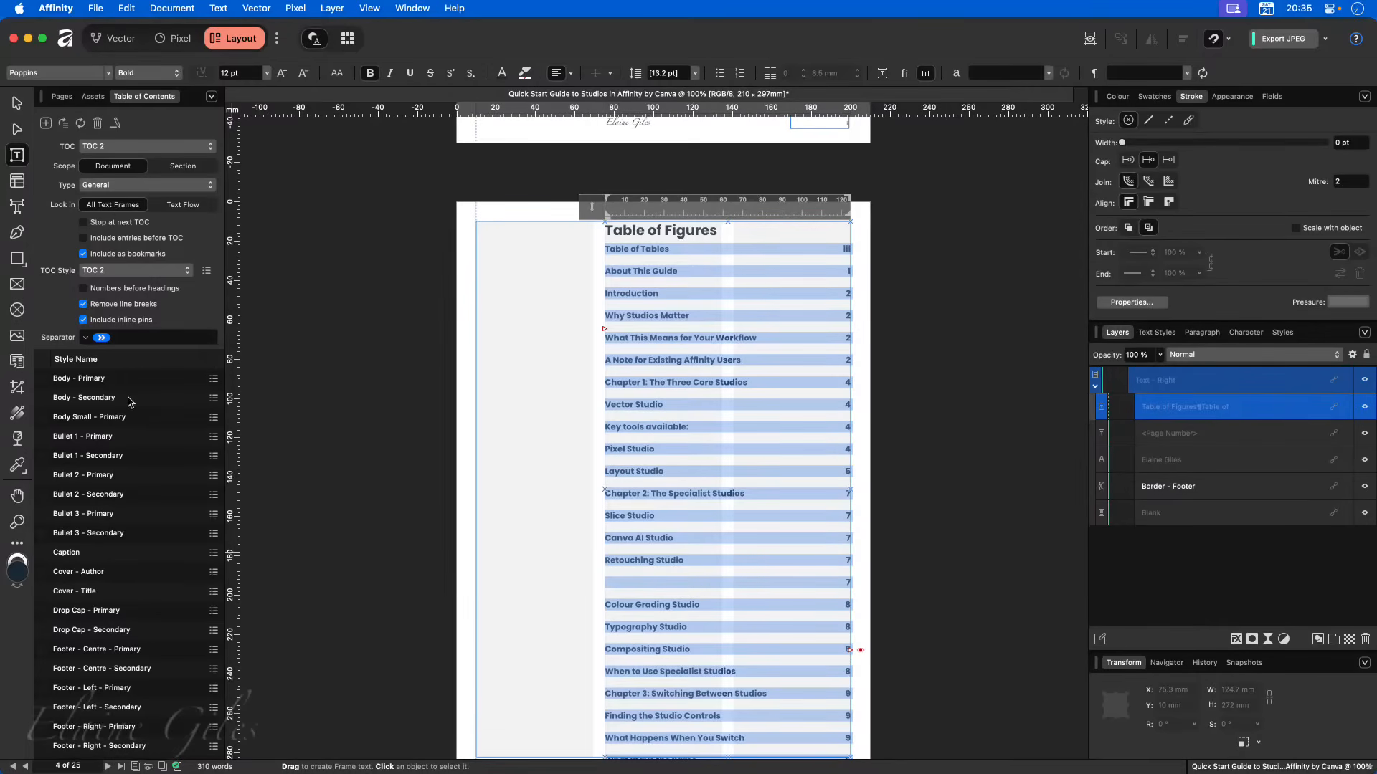
# - Exclude all primary and secondary Heading 1 to Heading 6 styles, including Heading 2 - Primary - Question, from TOC 2
pyautogui.scroll(-5, 121, 621)
pyautogui.scroll(-3, 120, 623)
pyautogui.scroll(-1, 108, 639)
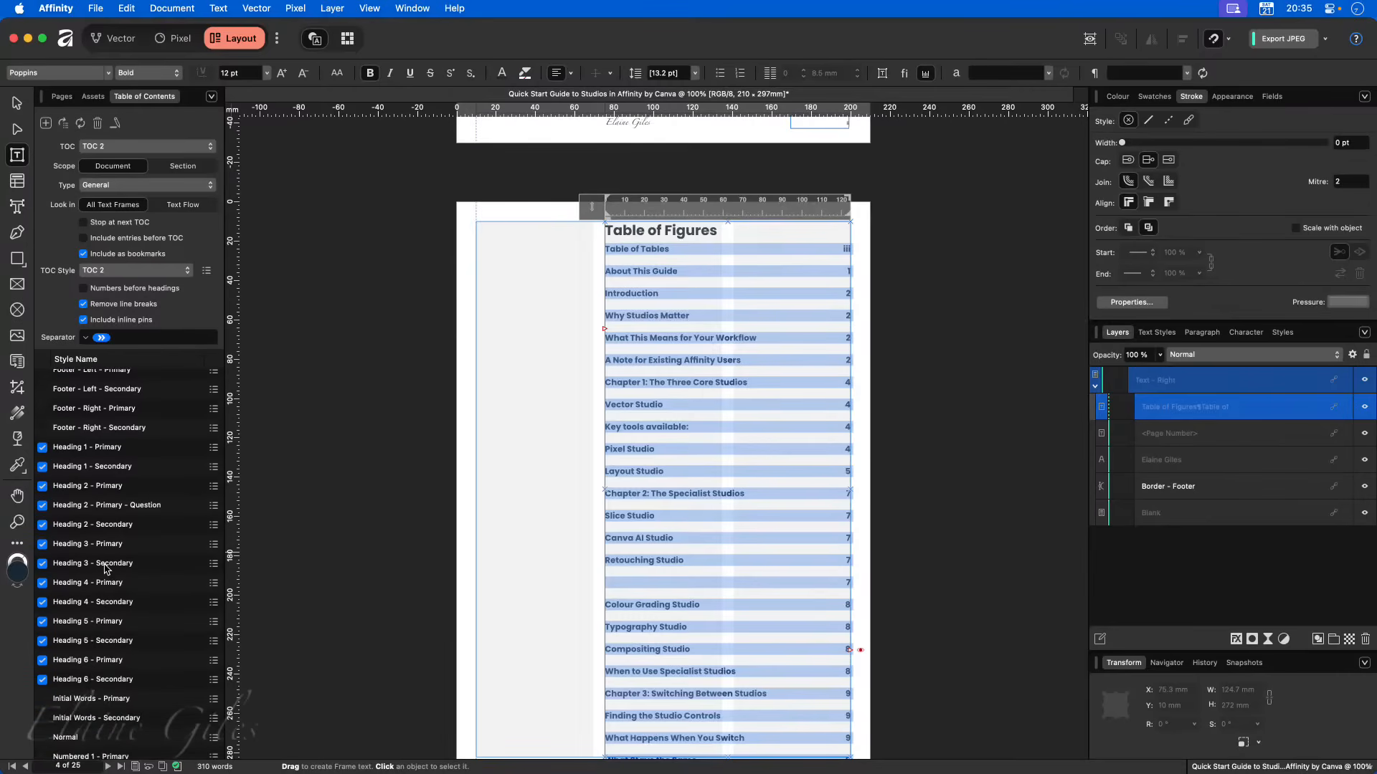
pyautogui.click(42, 448)
pyautogui.click(43, 469)
pyautogui.click(42, 487)
pyautogui.click(41, 506)
pyautogui.click(41, 526)
pyautogui.click(42, 544)
pyautogui.click(43, 563)
pyautogui.click(43, 583)
pyautogui.click(42, 604)
pyautogui.click(42, 621)
pyautogui.click(42, 641)
pyautogui.click(43, 660)
pyautogui.click(42, 680)
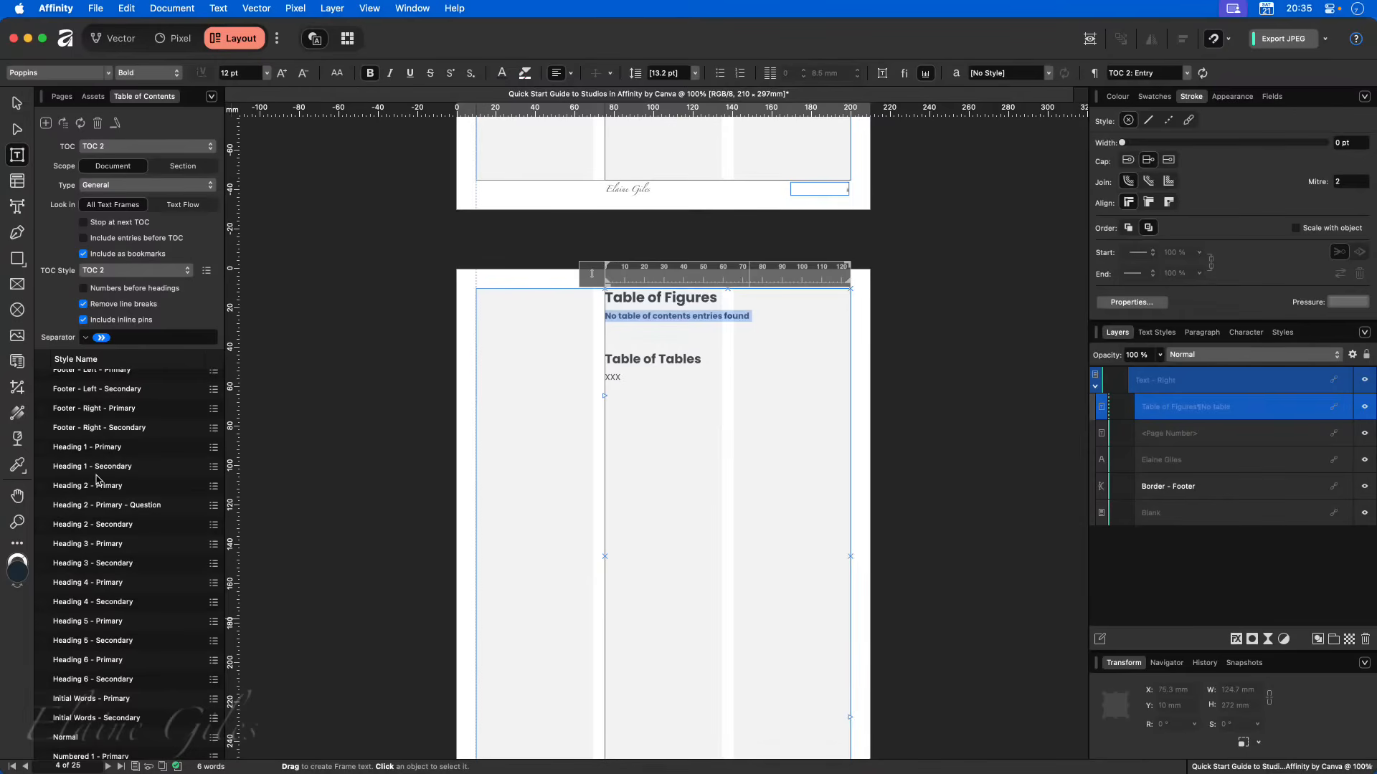
# - Include the Caption style in TOC 2 and check the resulting list of figures
pyautogui.scroll(5, 97, 479)
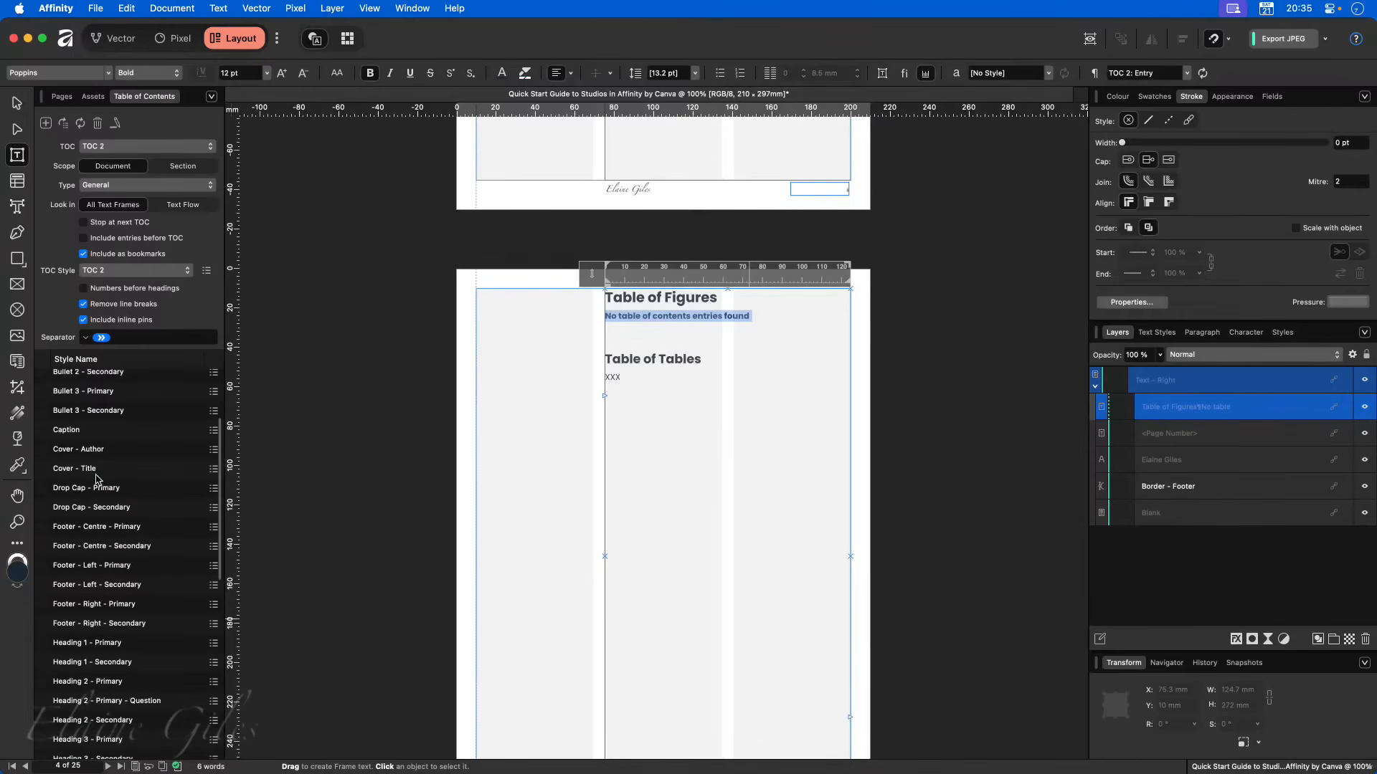
pyautogui.click(43, 430)
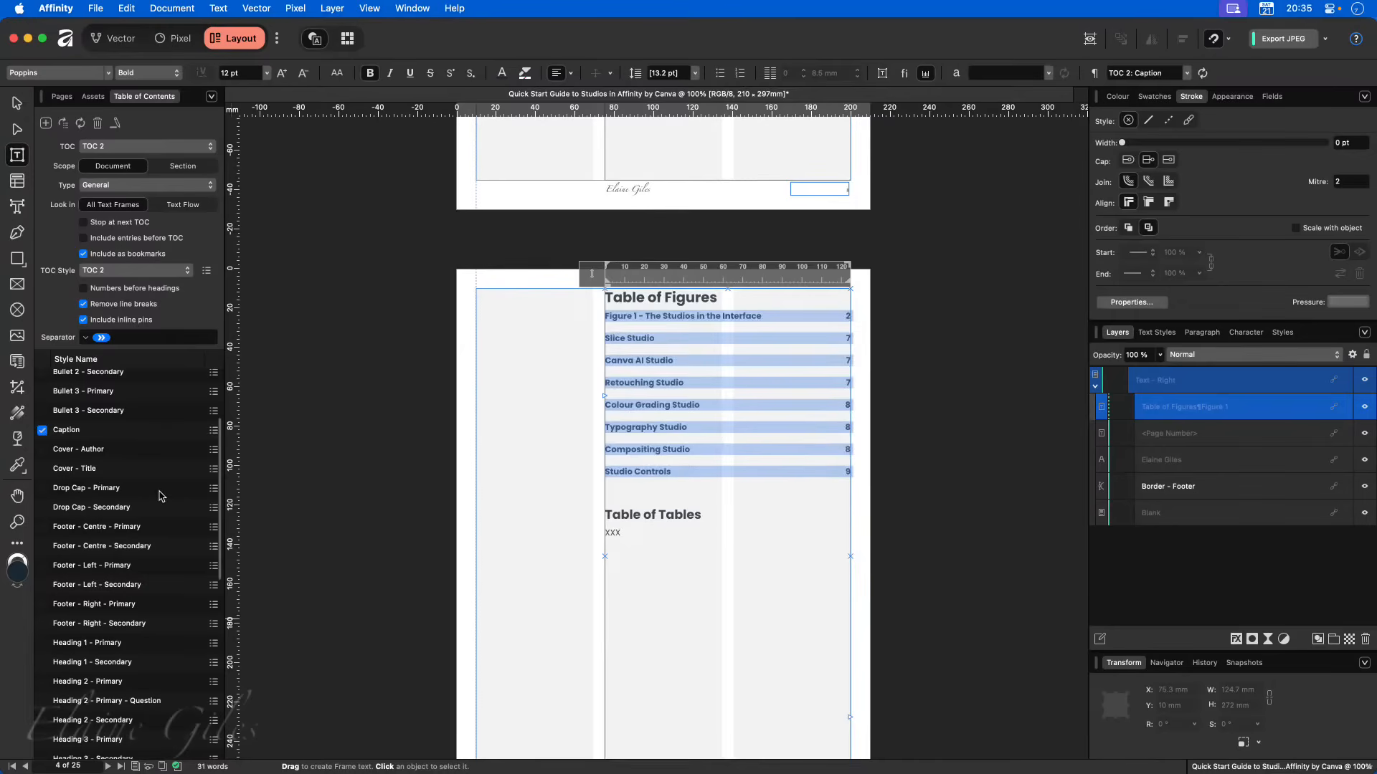
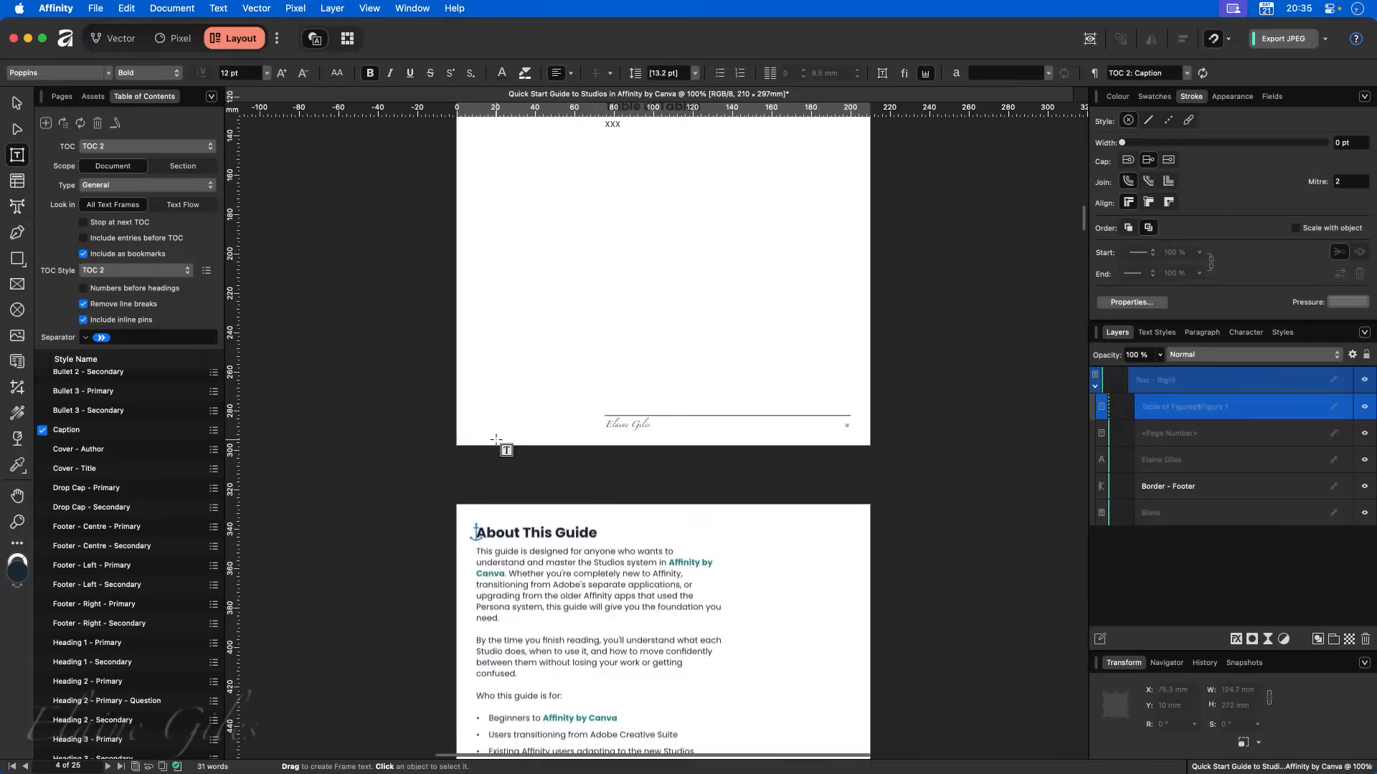
pyautogui.scroll(-10, 498, 441)
pyautogui.scroll(11, 497, 439)
pyautogui.scroll(-1, 498, 442)
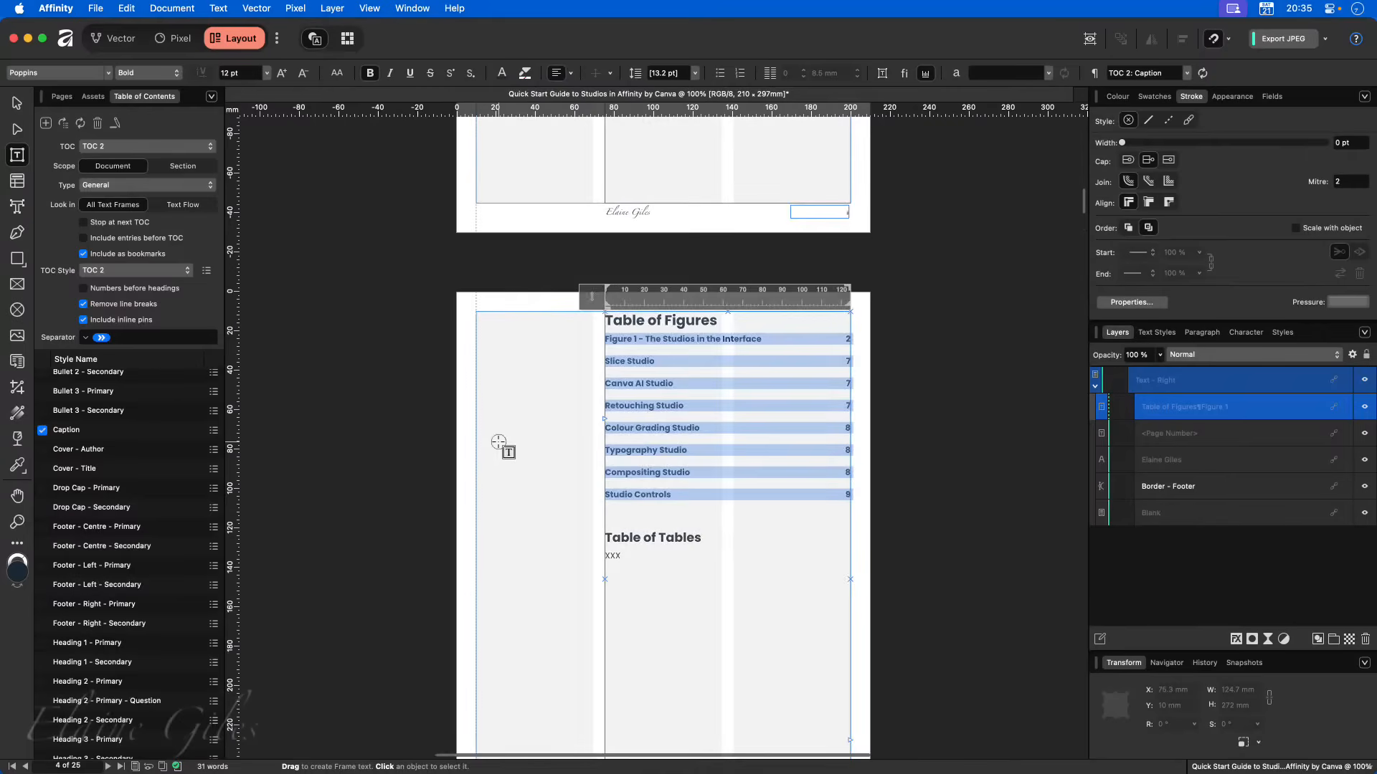
# - Capture the Table of Figures list as a floating screenshot and park it beside the page for reference
pyautogui.click(497, 443)
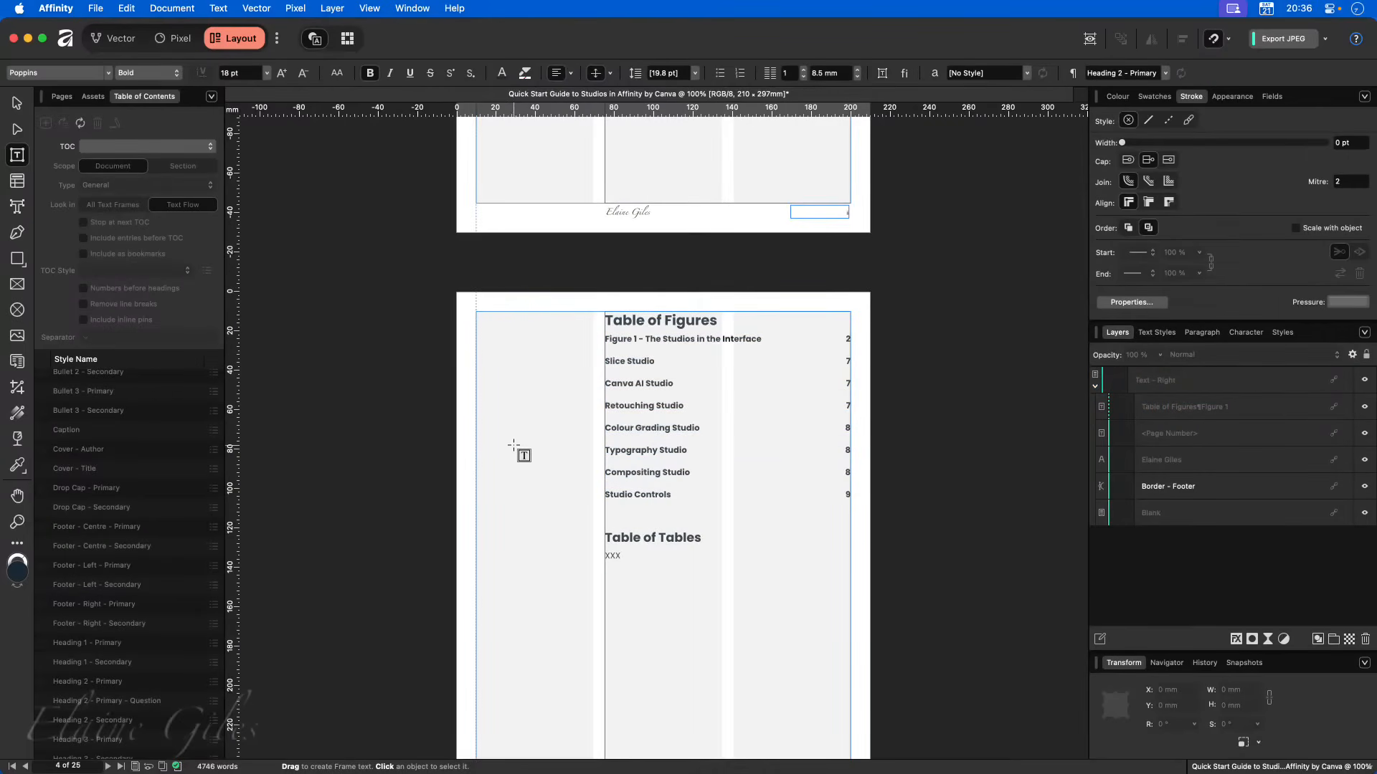
pyautogui.moveTo(582, 301); pyautogui.dragTo(865, 520)
pyautogui.moveTo(748, 292); pyautogui.dragTo(1124, 229)
# - Select the Vector Studio icon group on page 8 and move the floating screenshot clear of the layer list
pyautogui.scroll(-2, 593, 553)
pyautogui.scroll(-20, 593, 553)
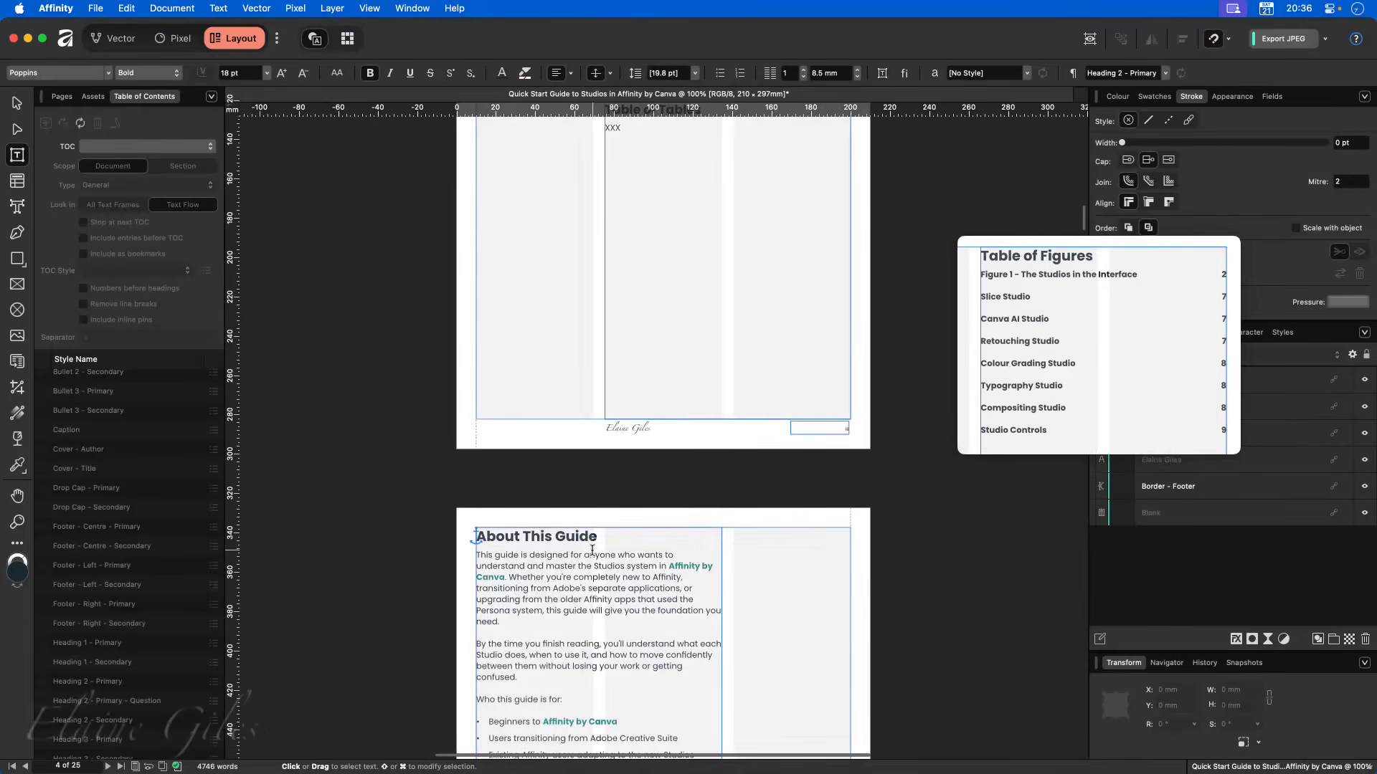
pyautogui.scroll(-8, 588, 545)
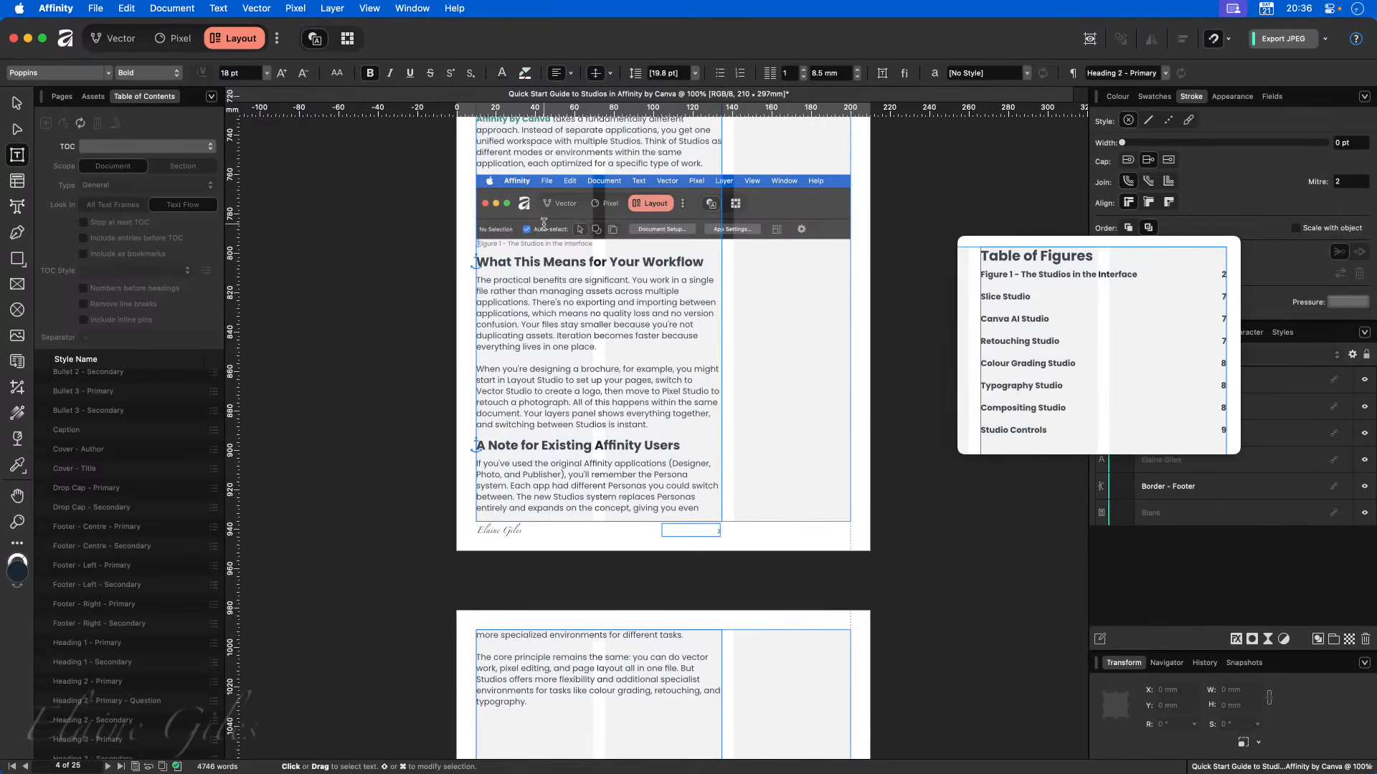
pyautogui.scroll(-10, 614, 499)
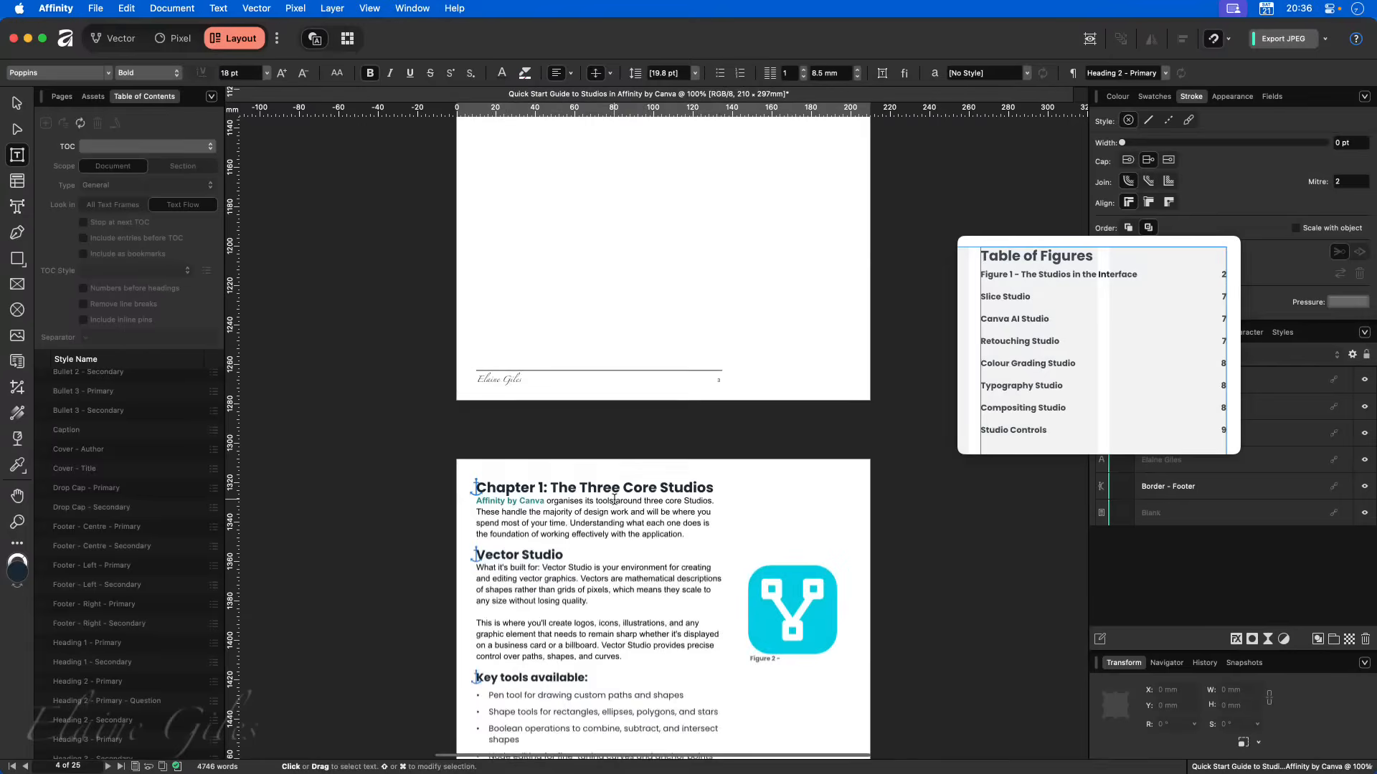
pyautogui.scroll(-3, 711, 528)
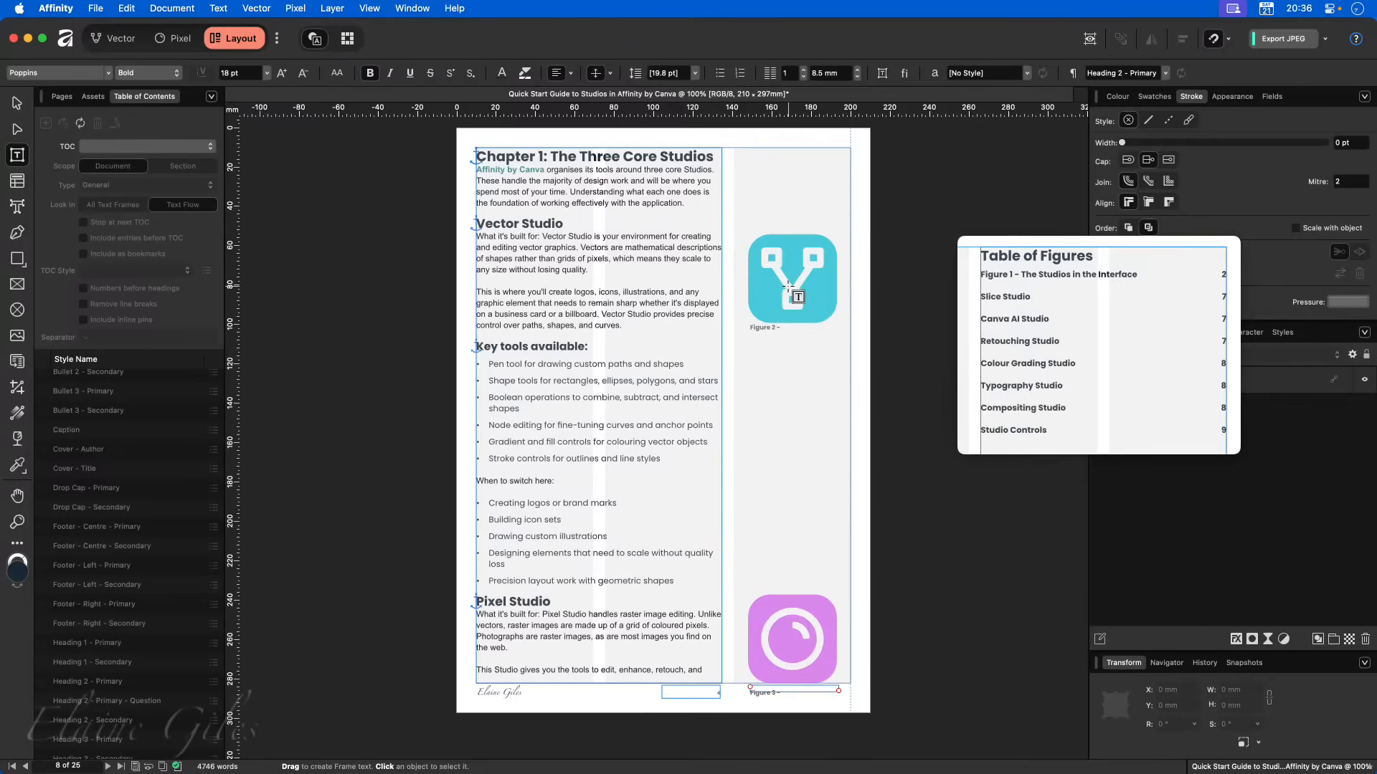
pyautogui.press('v')
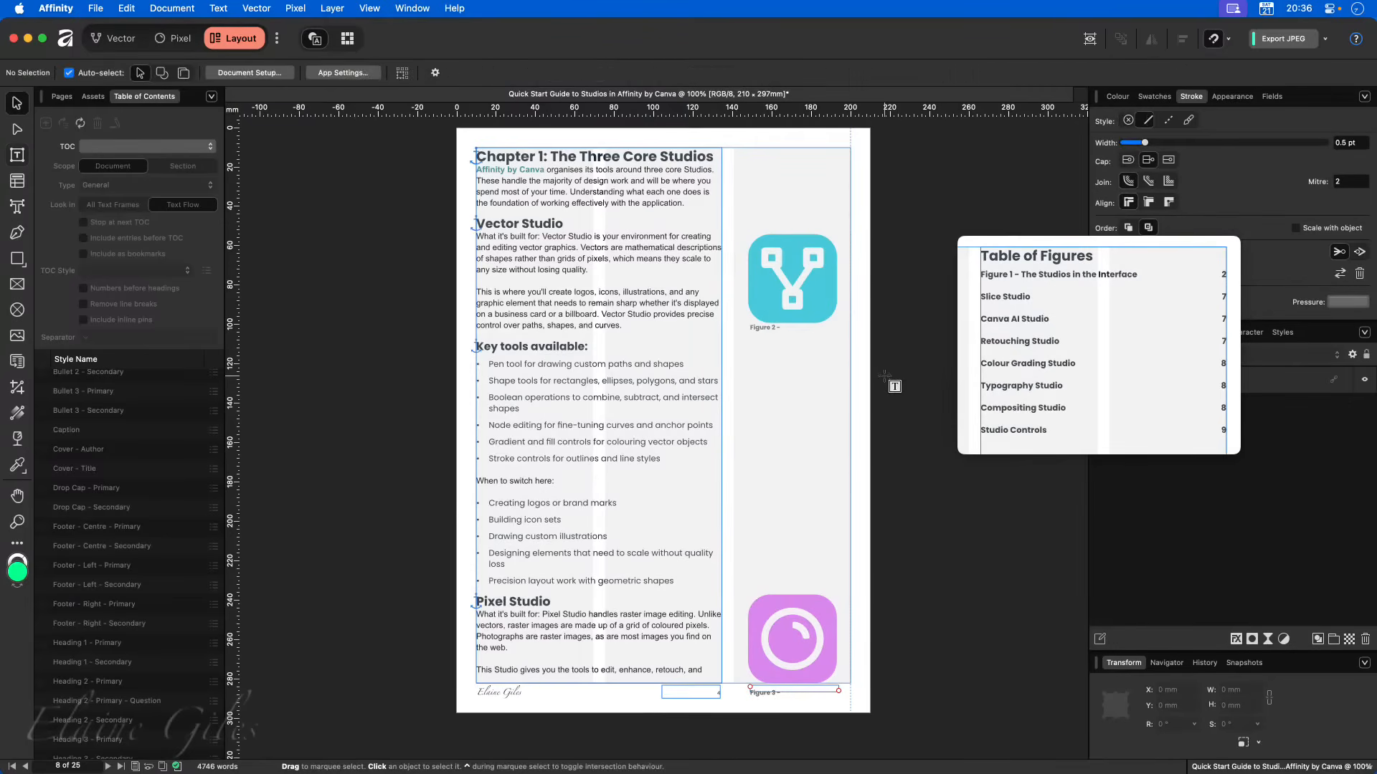
pyautogui.click(776, 317)
pyautogui.moveTo(996, 259)
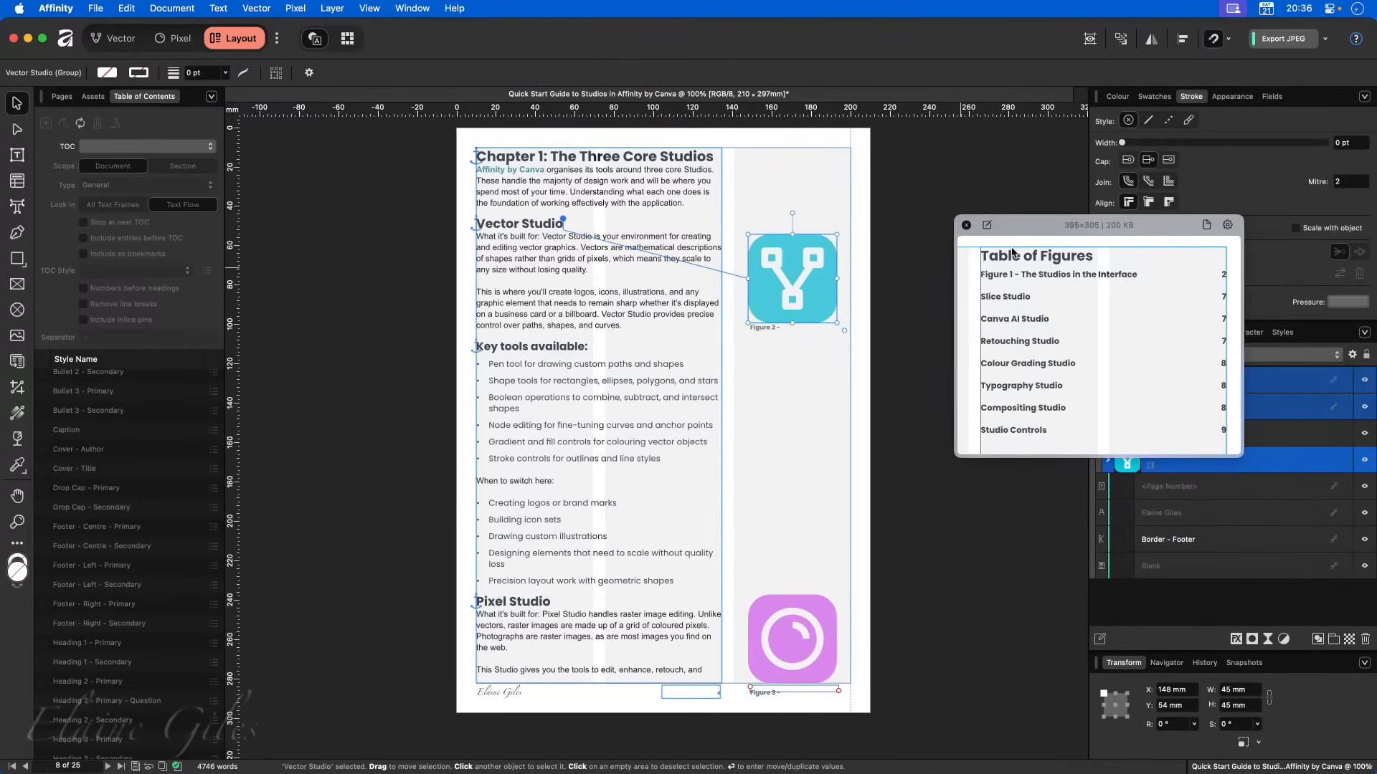
pyautogui.moveTo(1076, 244); pyautogui.dragTo(252, 129)
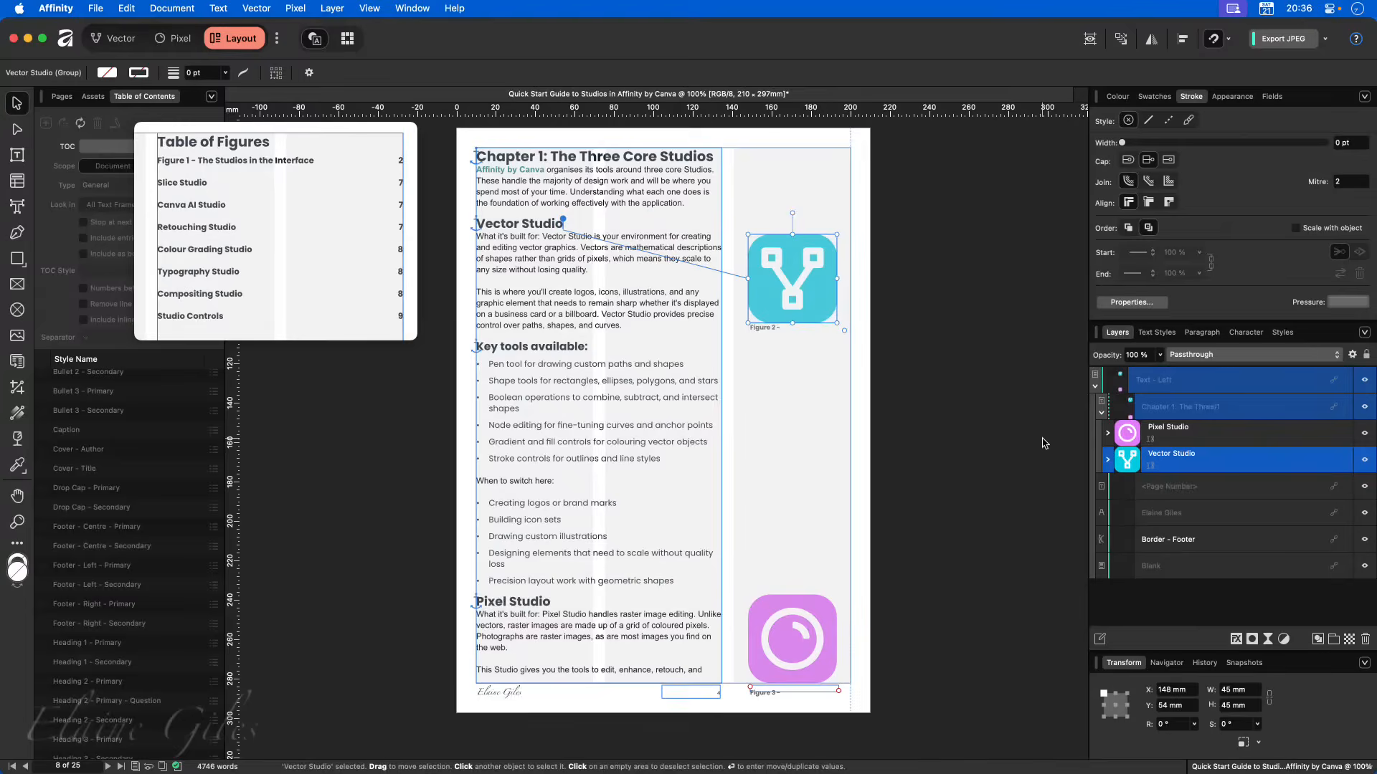
# - Select the "Figure <Caption Counter> - <Alt Text>" caption inside the Vector Studio group and check which text style it uses
pyautogui.click(1107, 462)
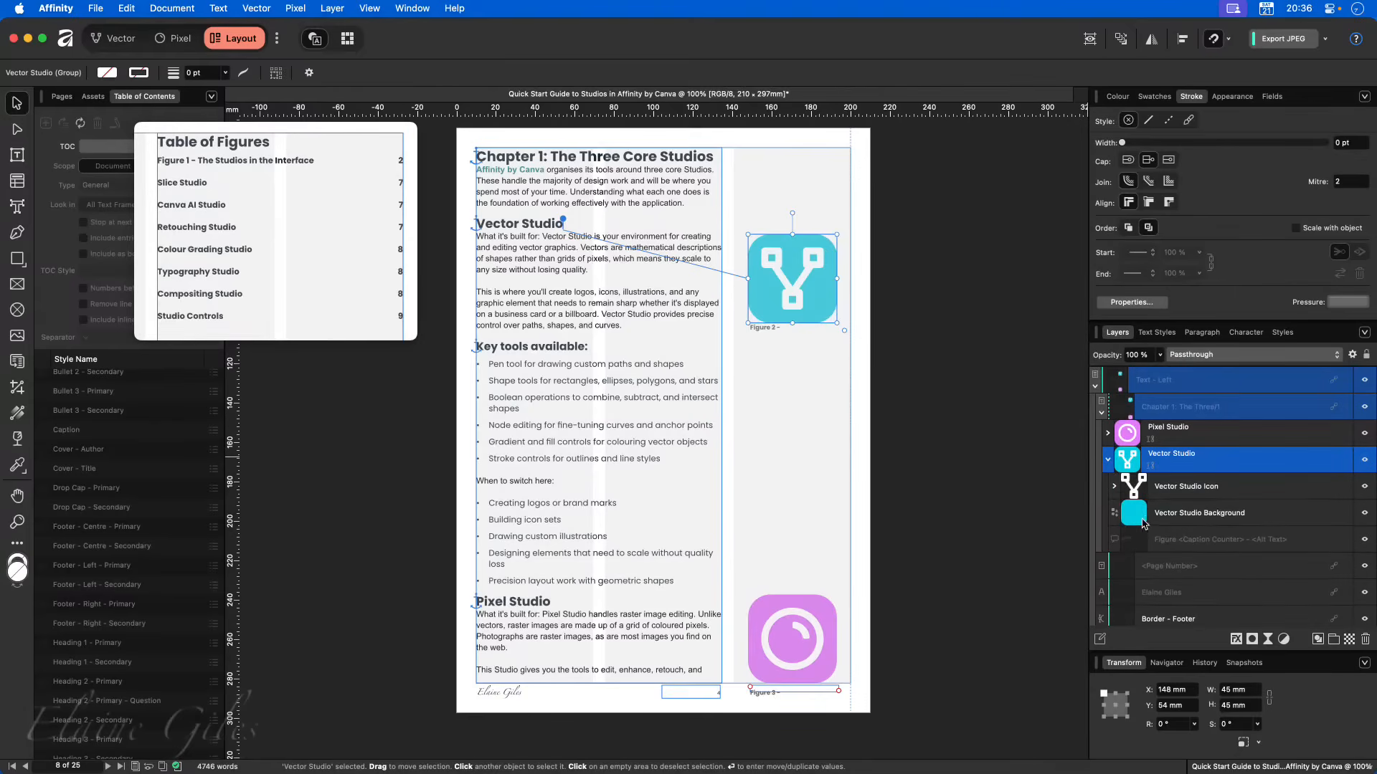
pyautogui.click(1174, 543)
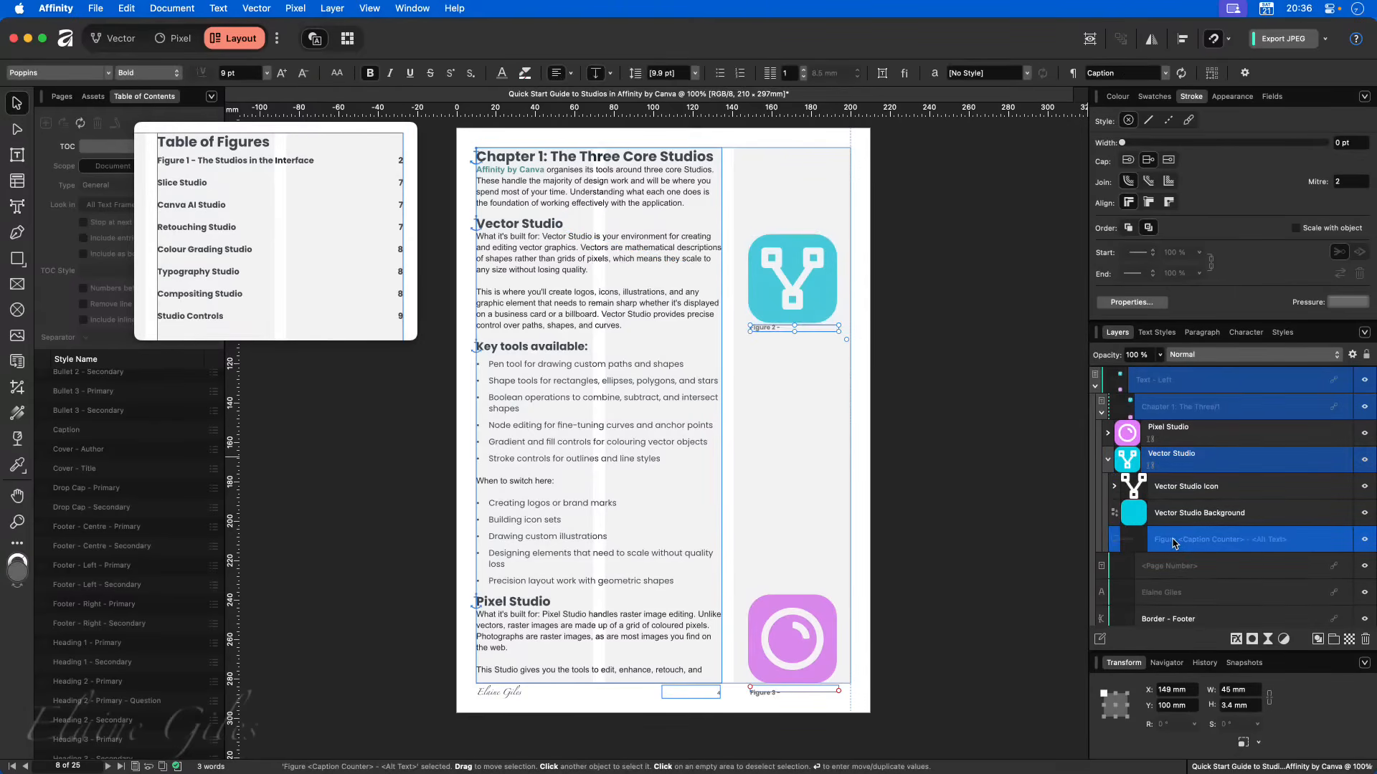
pyautogui.doubleClick(774, 323)
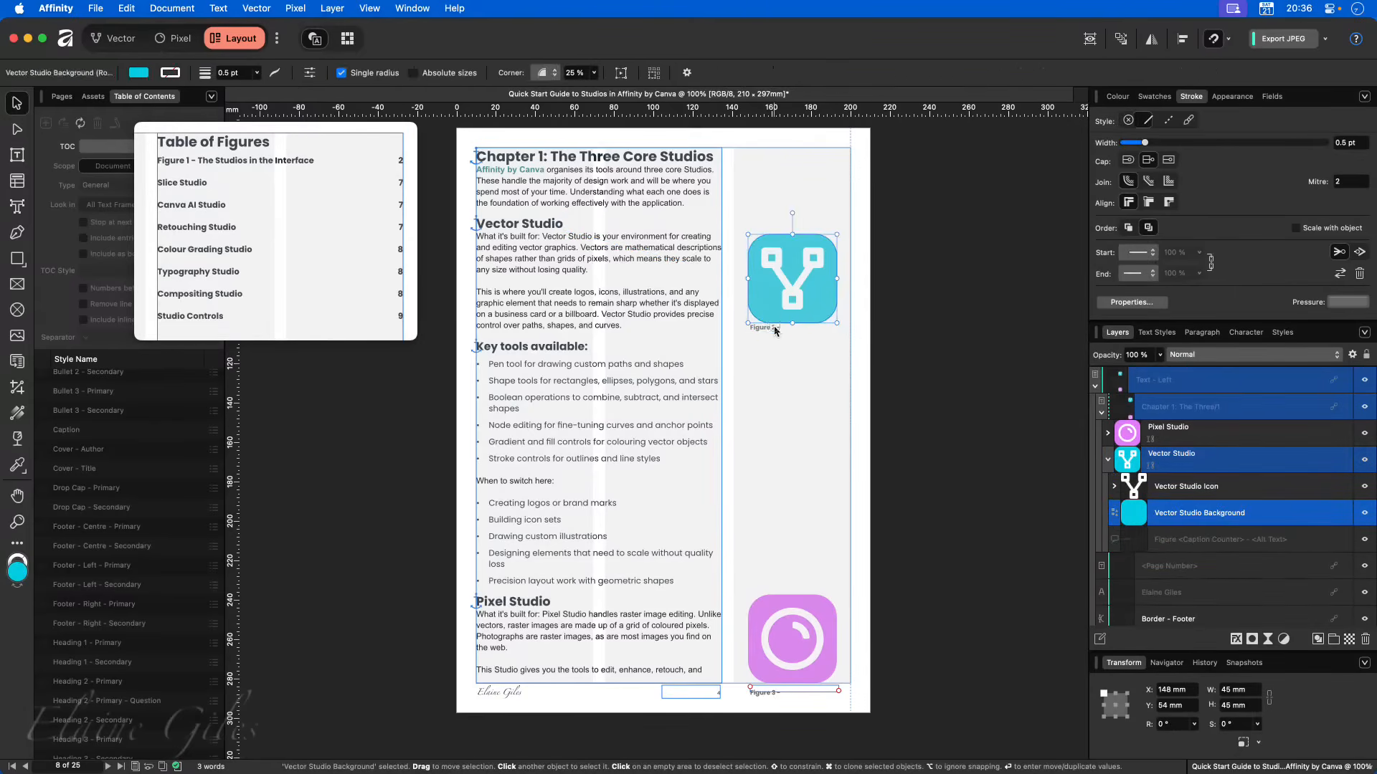
pyautogui.click(1180, 542)
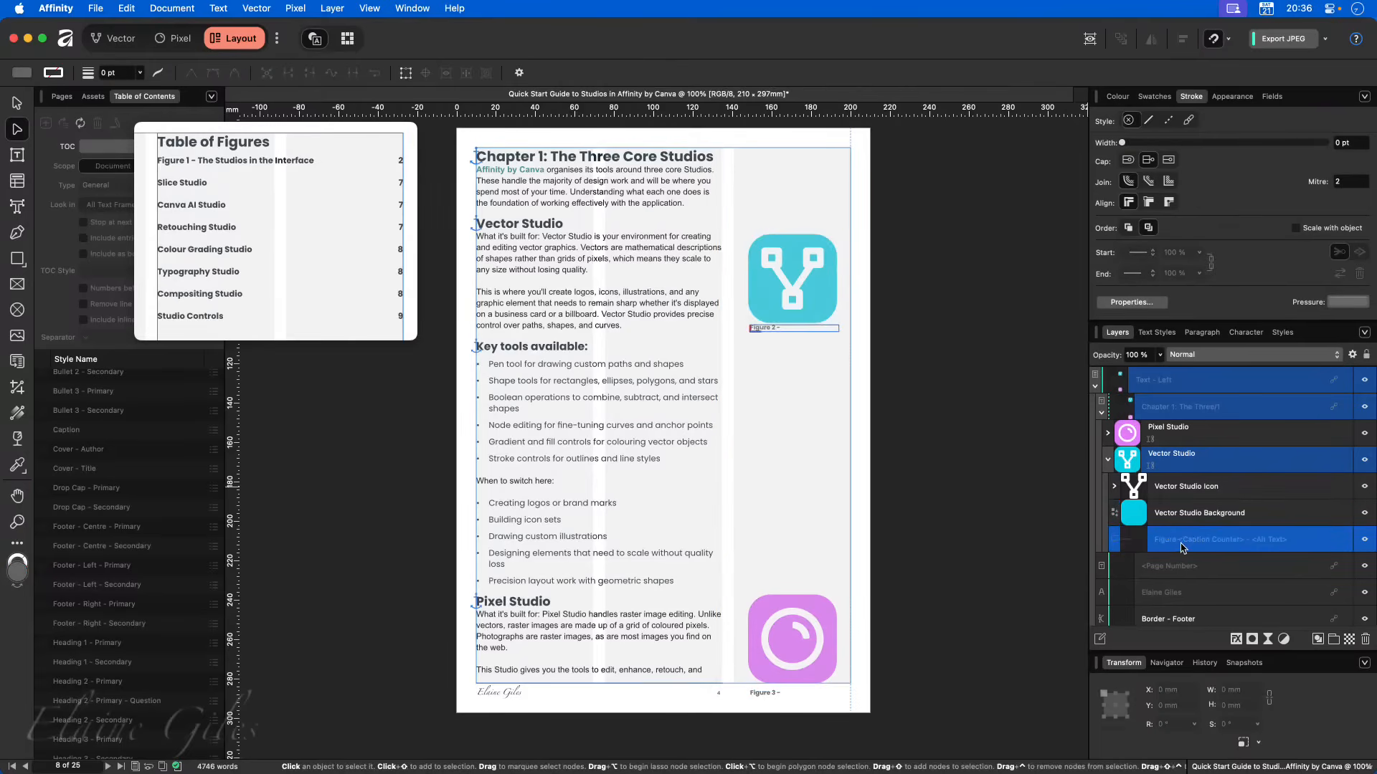
pyautogui.click(1156, 332)
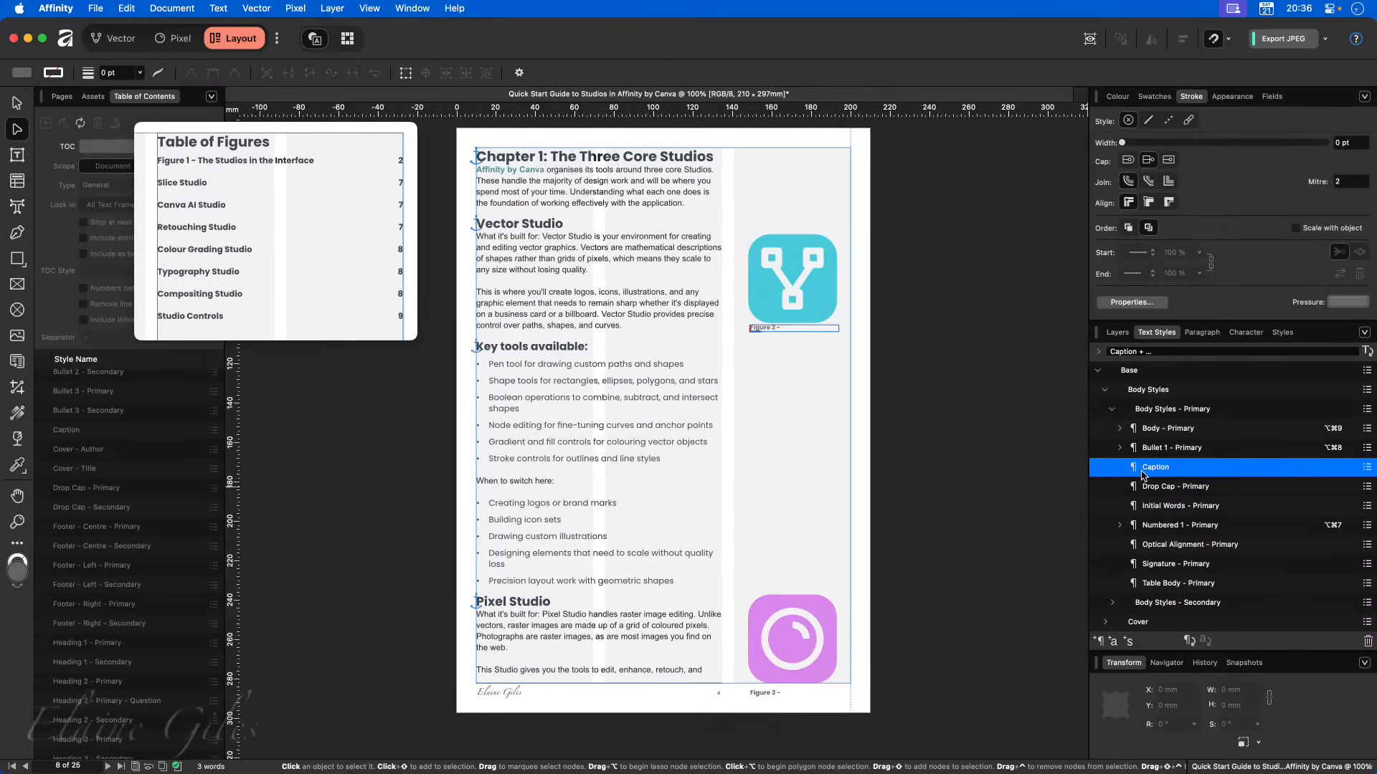
# - Check the text style of the Vector Studio icon's caption text and look over the captions under the Pixel Studio and Layout Studio icons
pyautogui.doubleClick(780, 329)
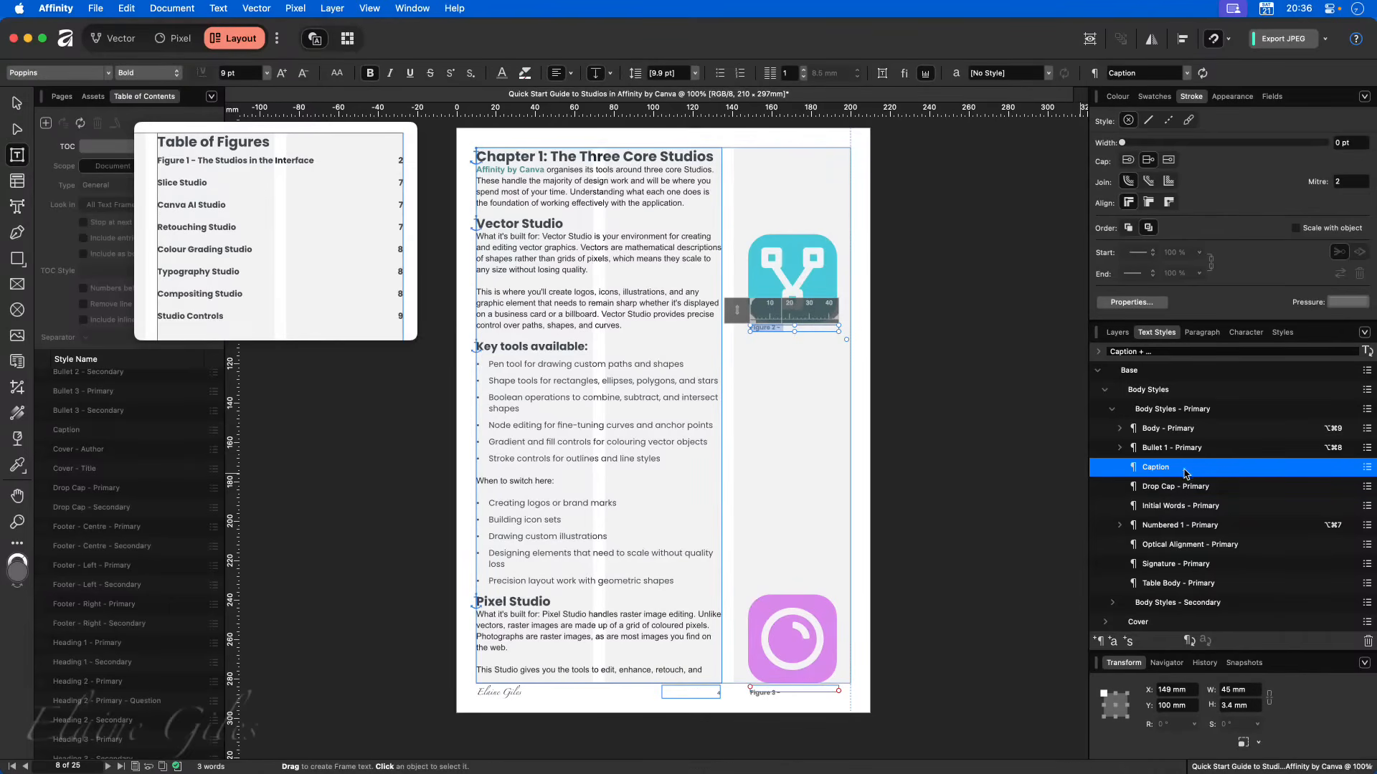
pyautogui.click(1166, 486)
pyautogui.click(1162, 469)
pyautogui.scroll(-2, 821, 624)
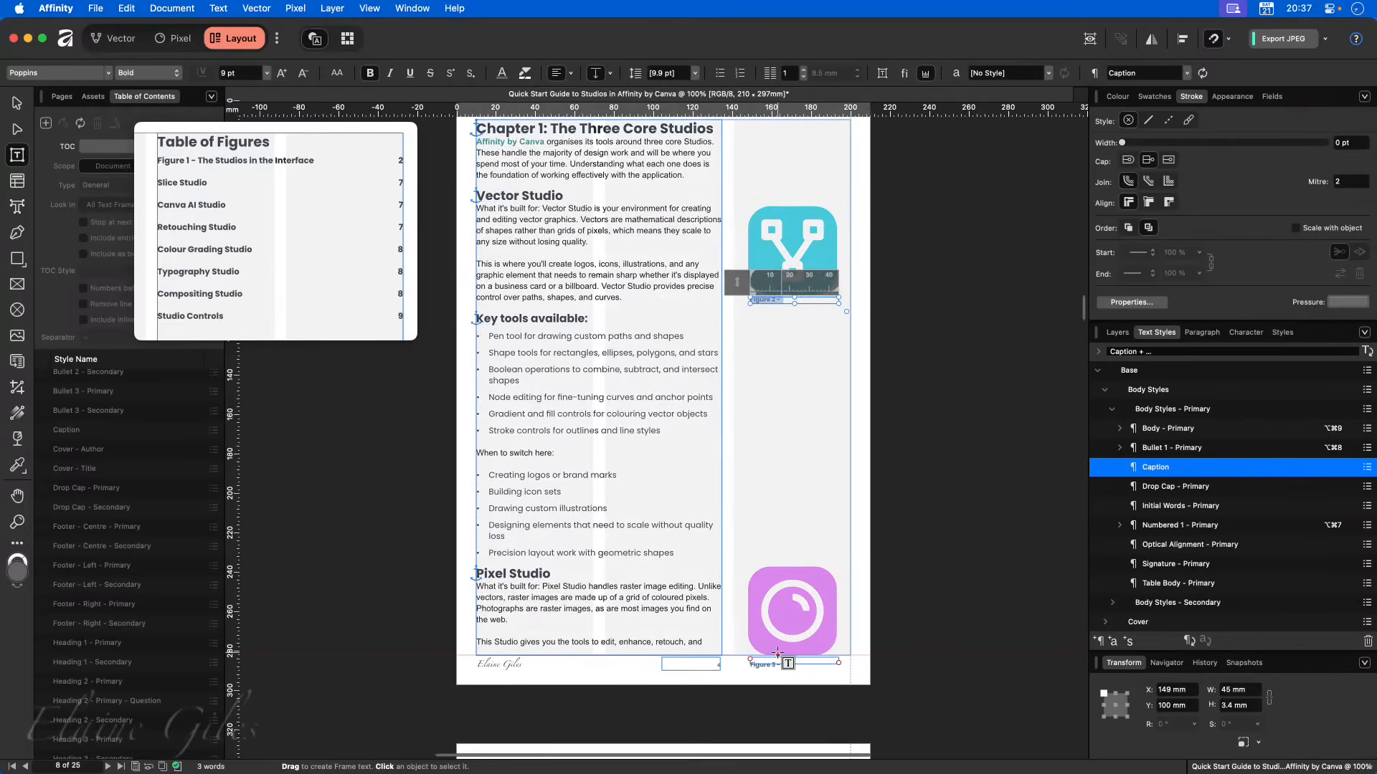
pyautogui.scroll(-20, 778, 652)
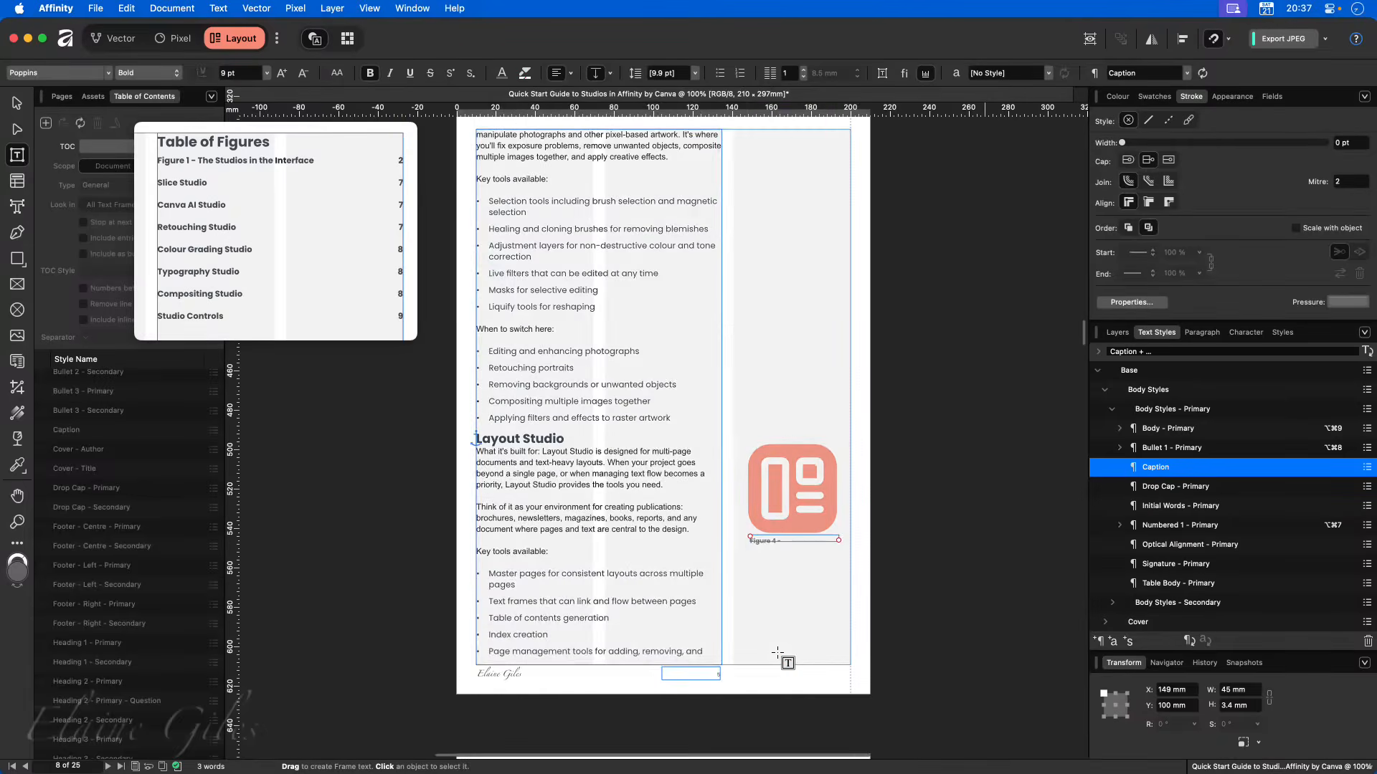
pyautogui.scroll(10, 788, 663)
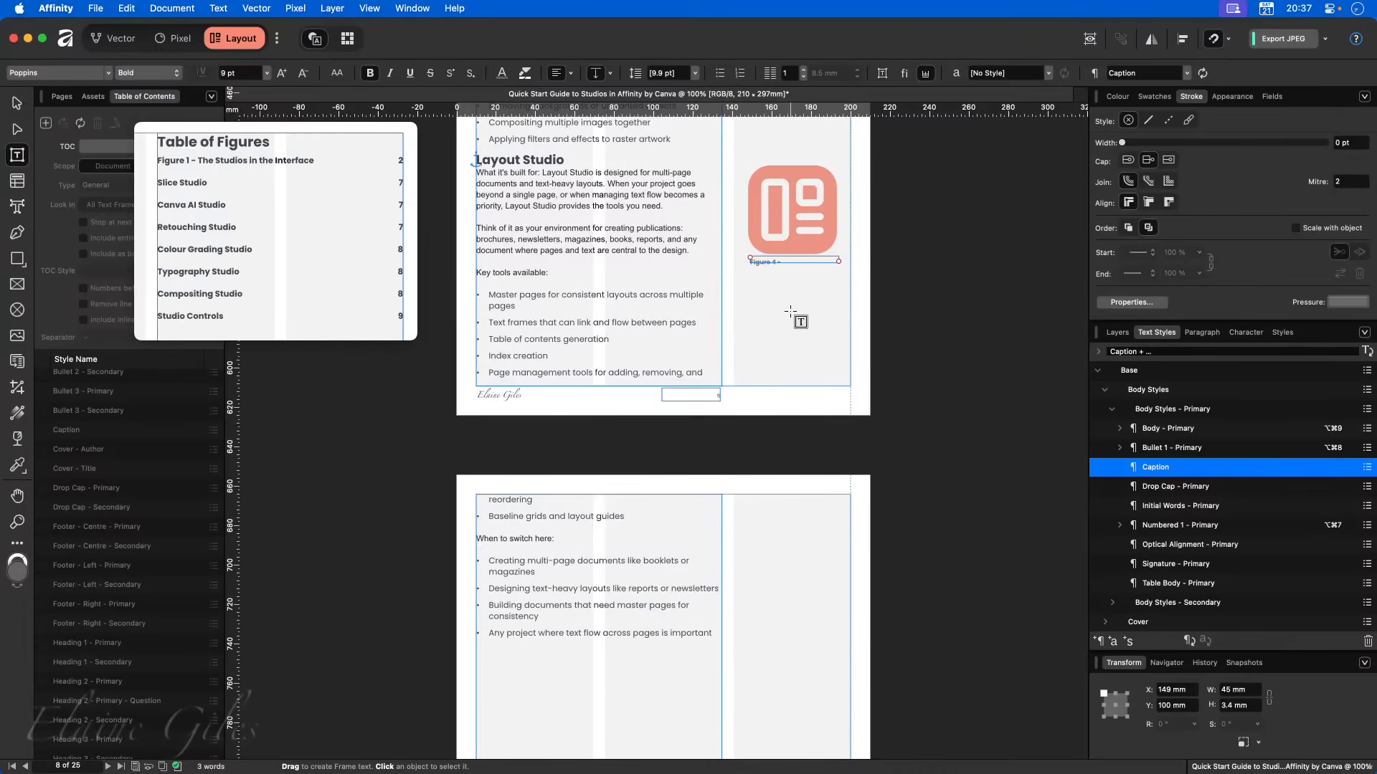
pyautogui.scroll(10, 862, 312)
pyautogui.scroll(20, 862, 313)
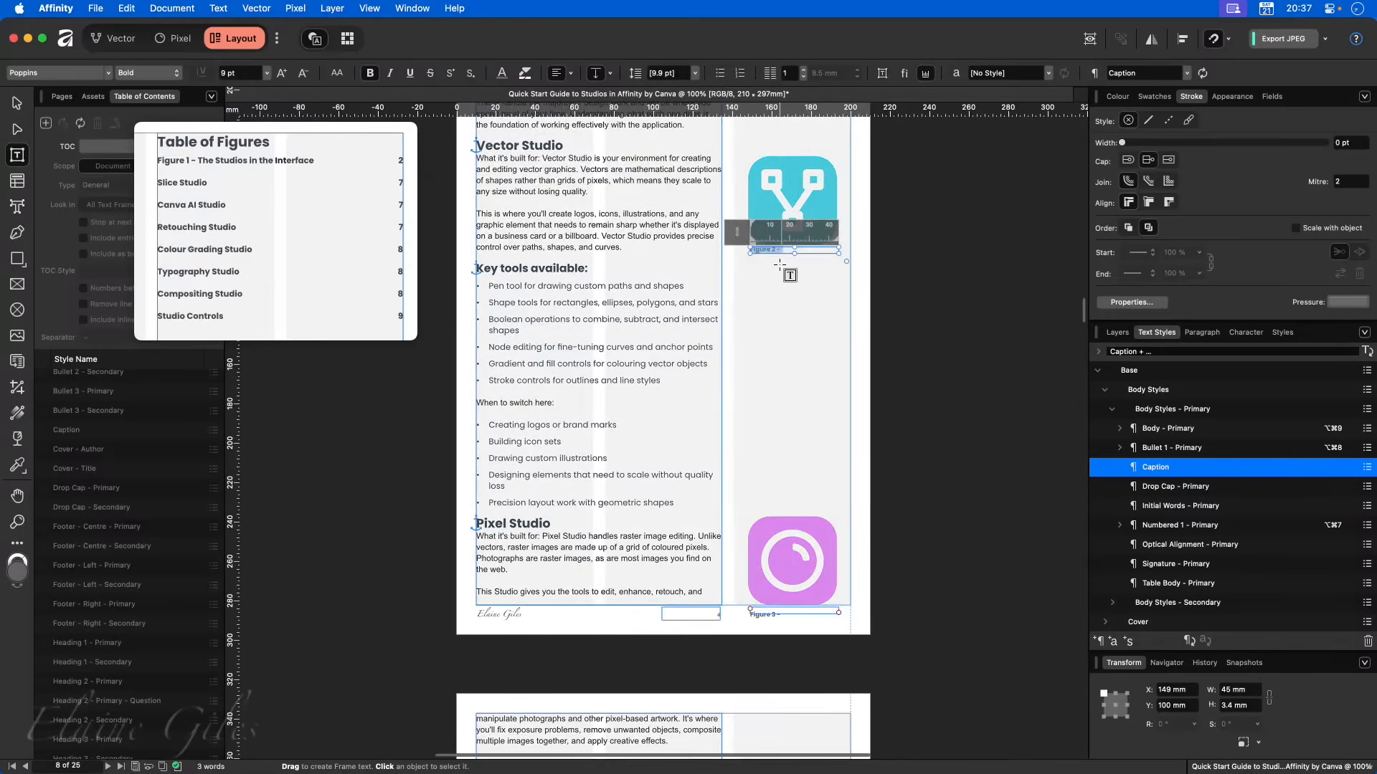
# - Inspect the layers in the Vector Studio group and examine the image captions in Chapters 2 and 3 against the captured Table of Figures
pyautogui.click(1117, 332)
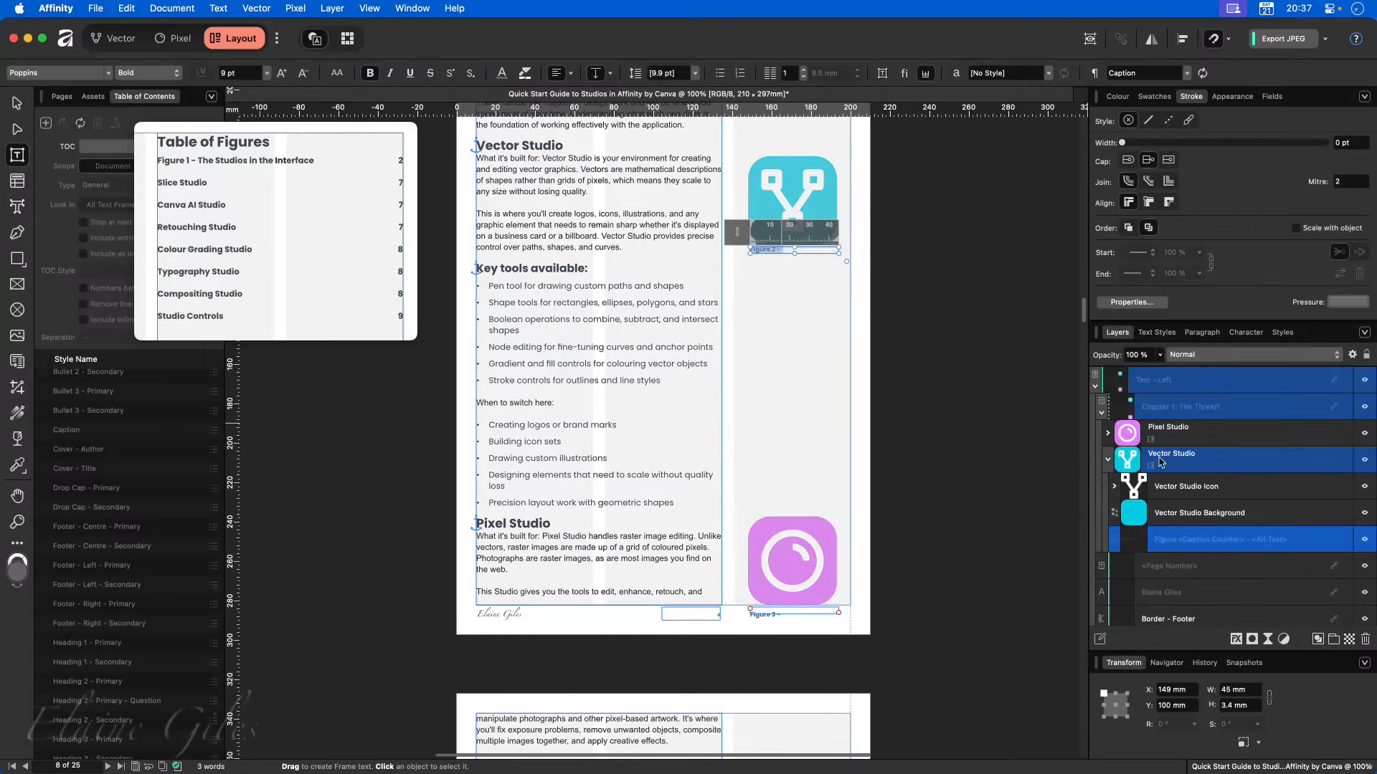
pyautogui.click(1145, 516)
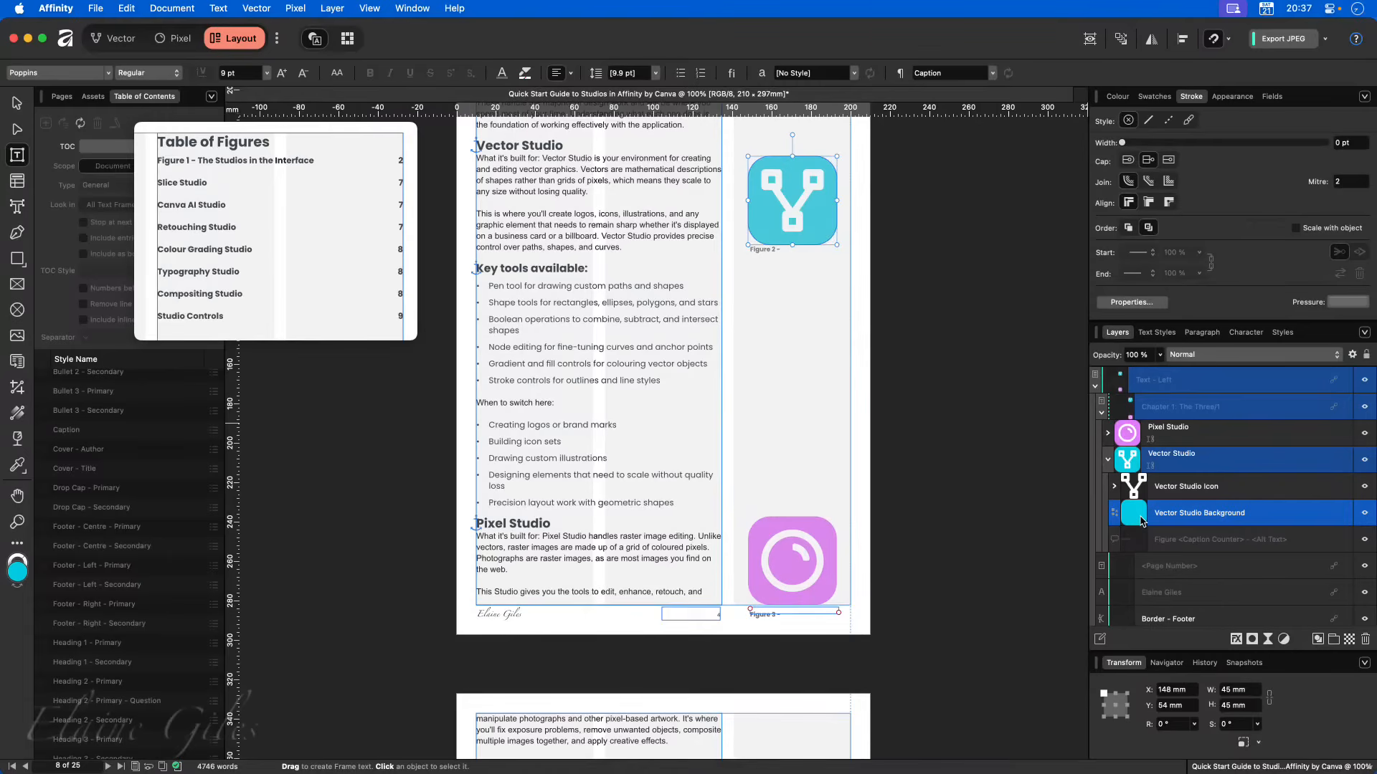
pyautogui.scroll(-10, 887, 594)
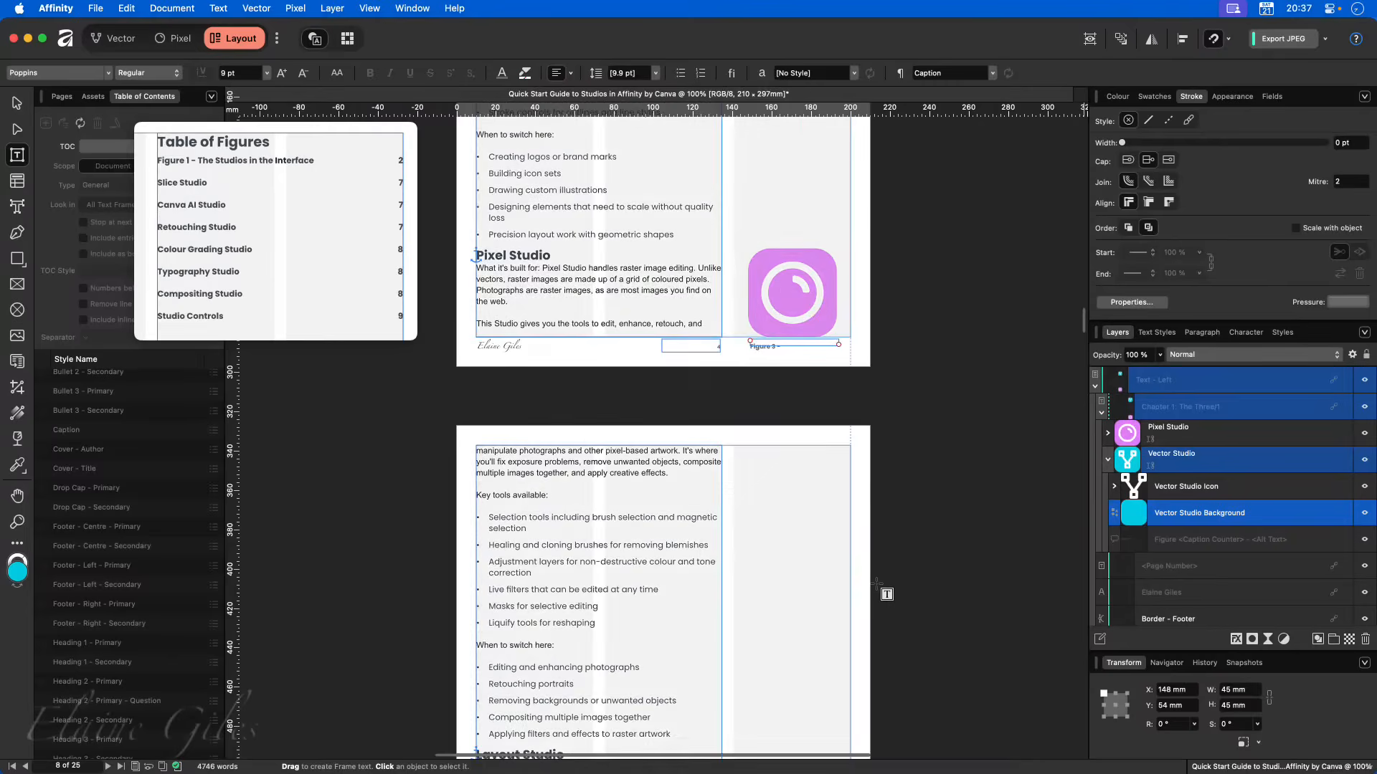
pyautogui.scroll(-15, 876, 582)
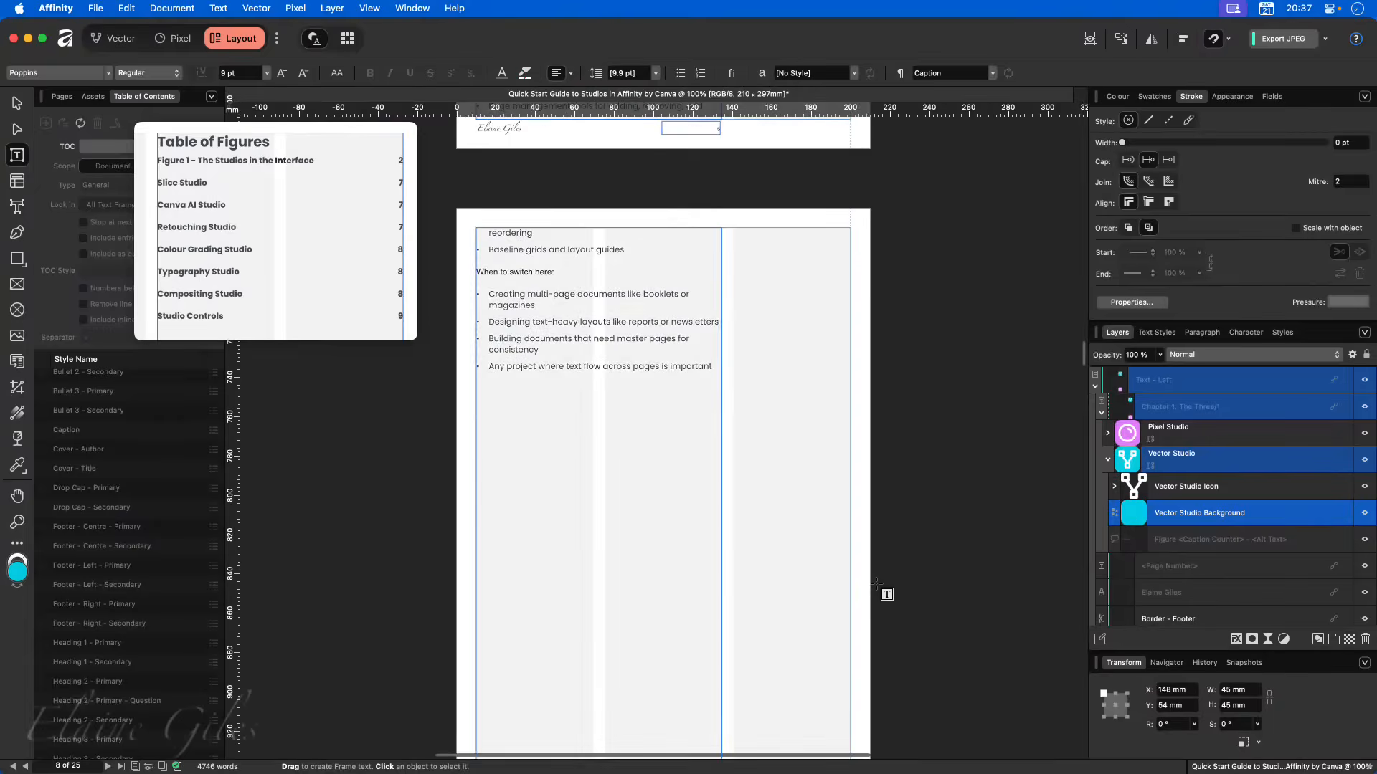
pyautogui.scroll(-1, 876, 582)
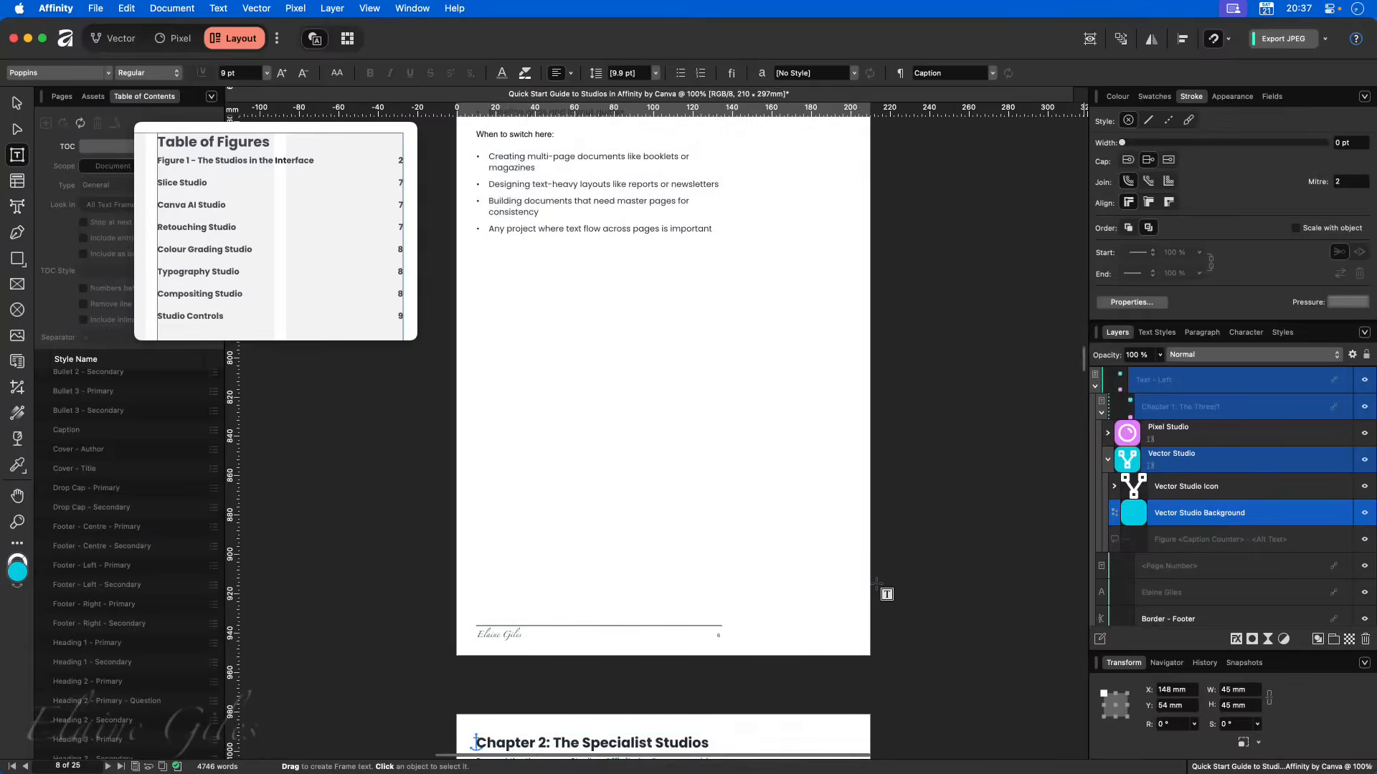
pyautogui.scroll(-5, 877, 582)
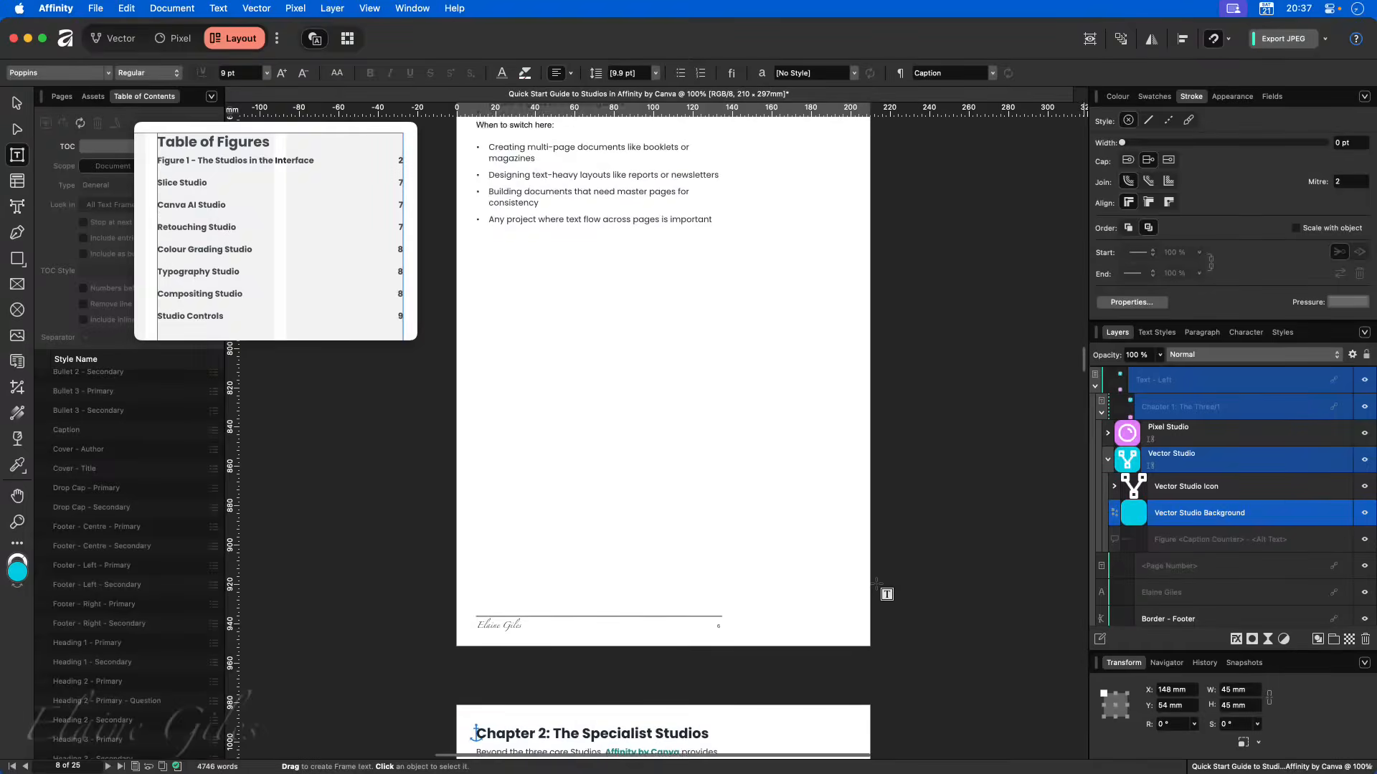
pyautogui.scroll(-18, 876, 583)
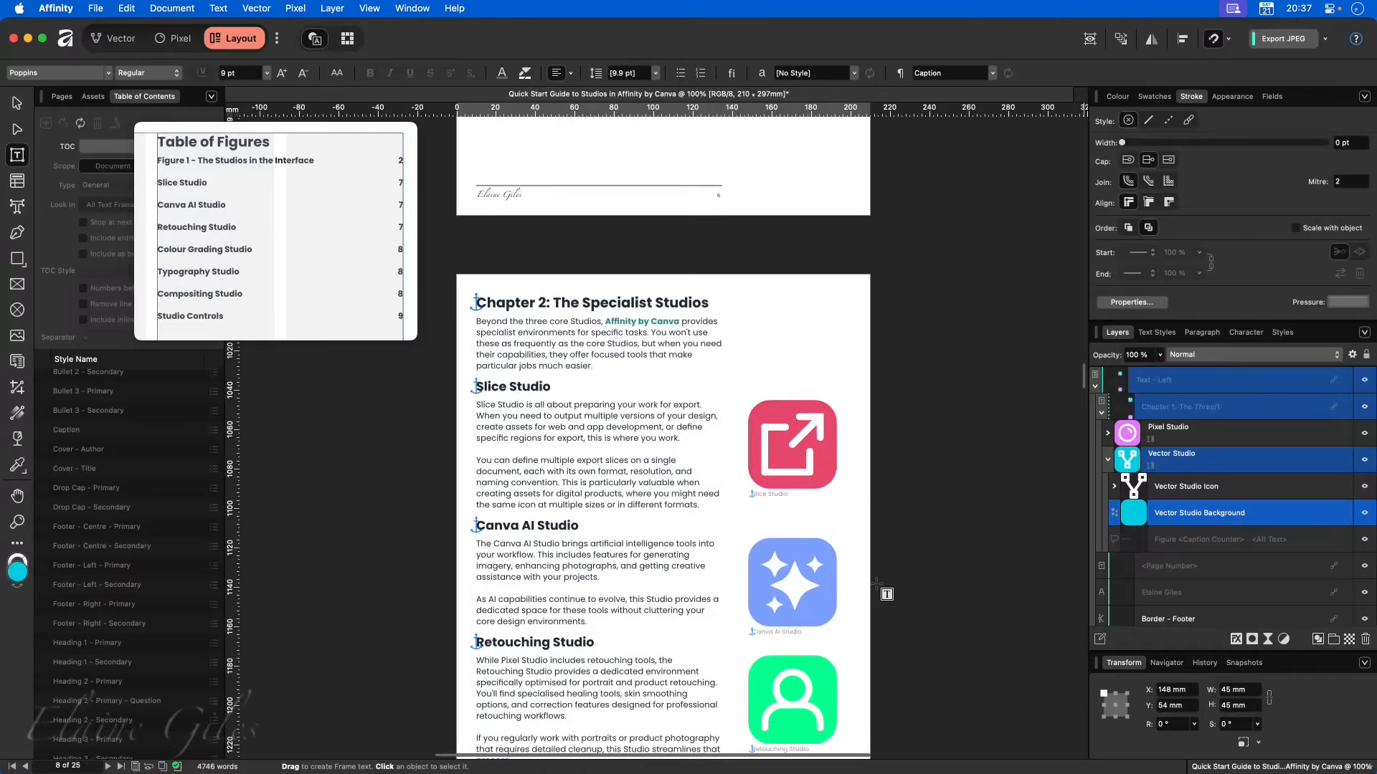
pyautogui.scroll(-20, 876, 582)
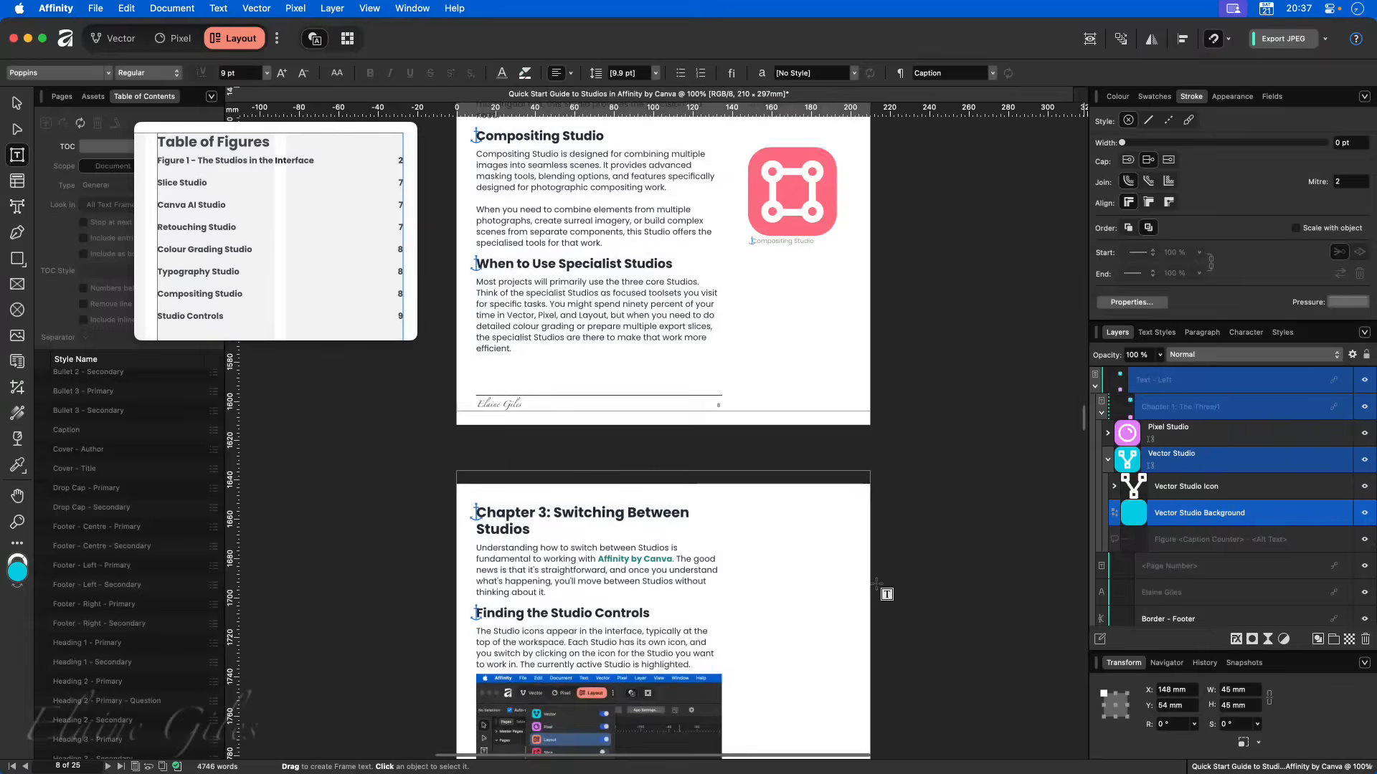
pyautogui.scroll(-15, 887, 594)
pyautogui.scroll(17, 886, 593)
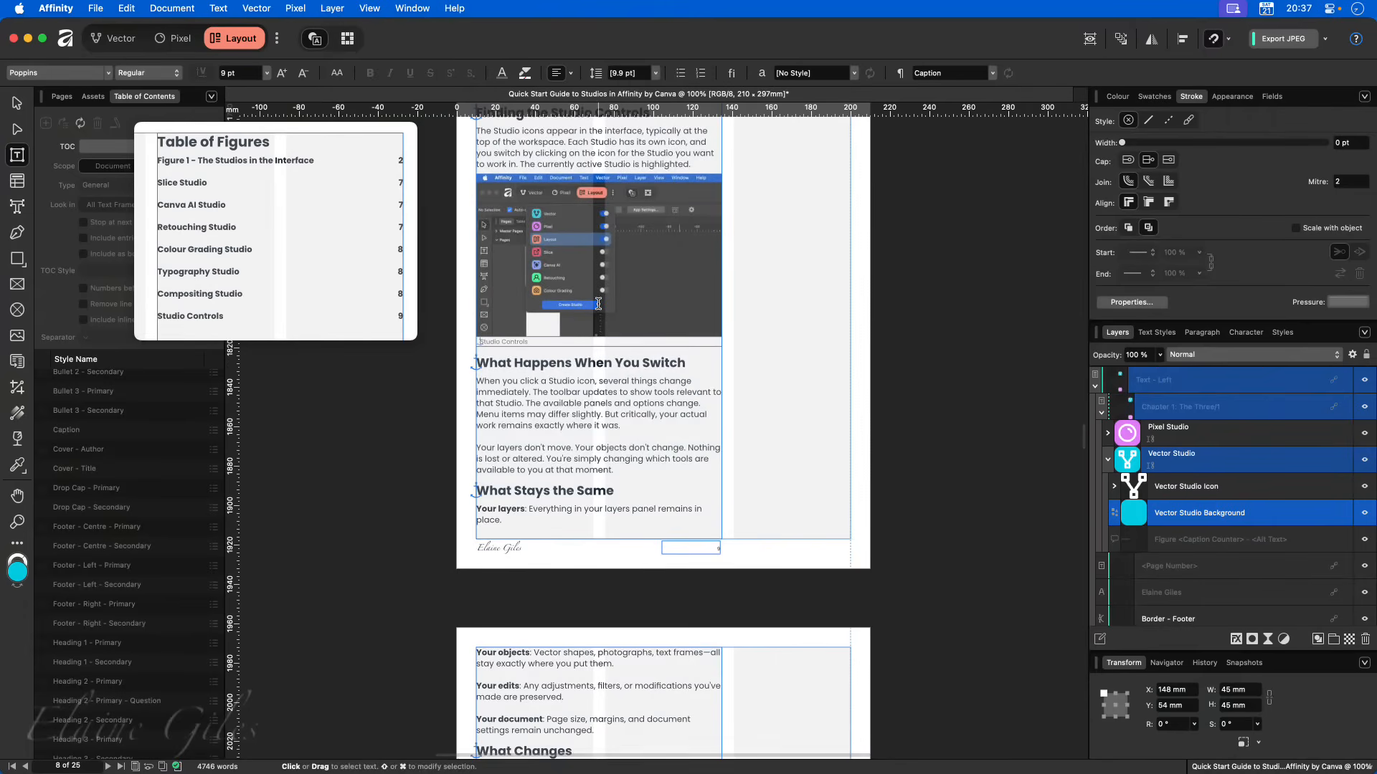
# - Find the "Figure 5 - Specialist Studios" caption under the Snapshots panel image on page 21 and check its text style
pyautogui.moveTo(278, 307)
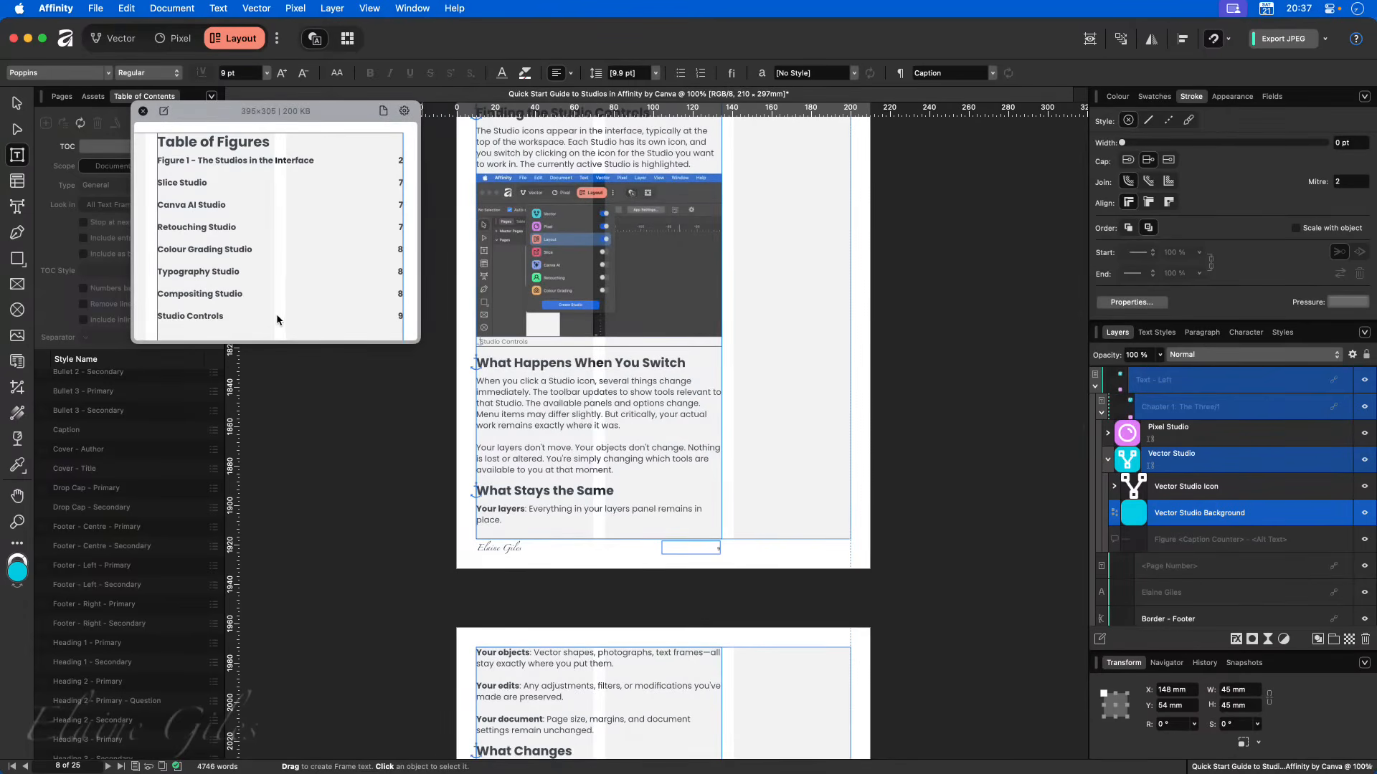
pyautogui.scroll(-20, 644, 473)
pyautogui.scroll(-20, 644, 473)
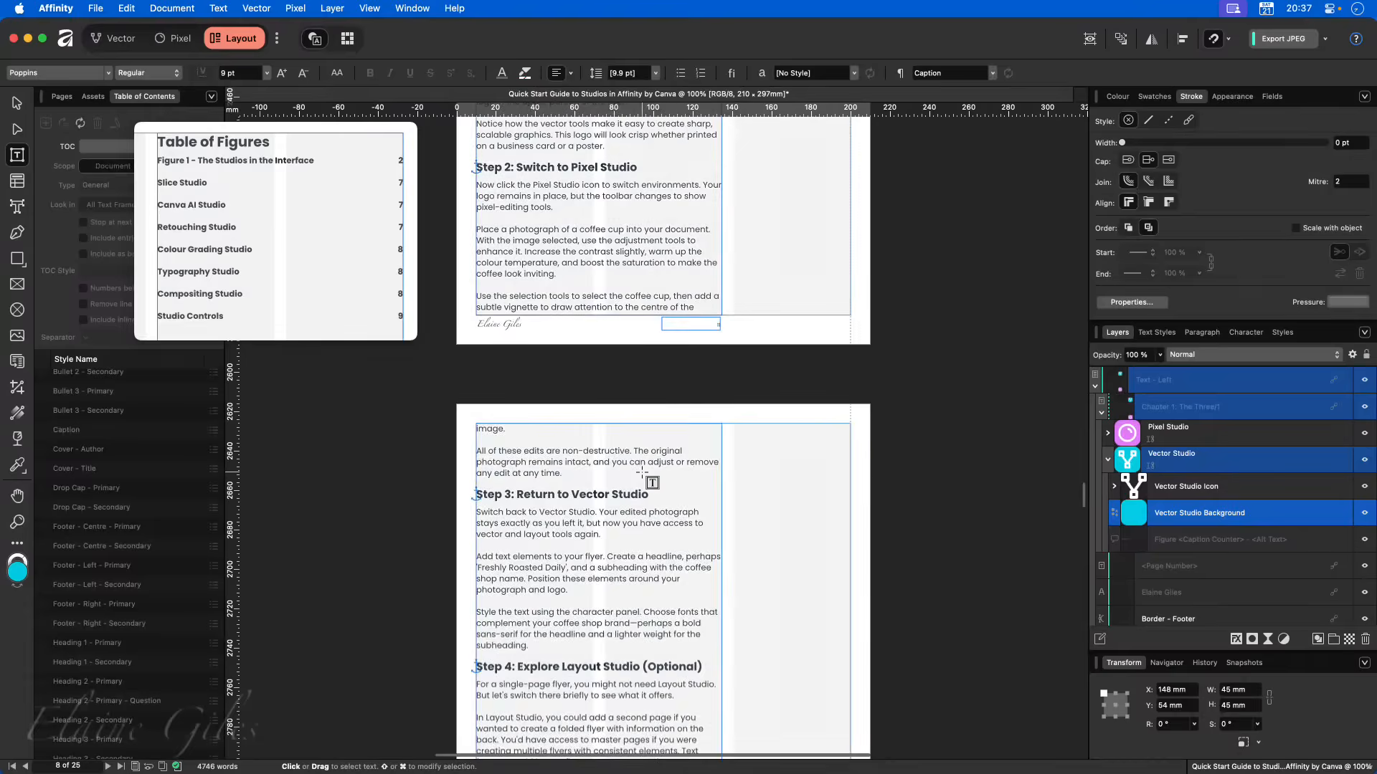
pyautogui.scroll(-20, 643, 472)
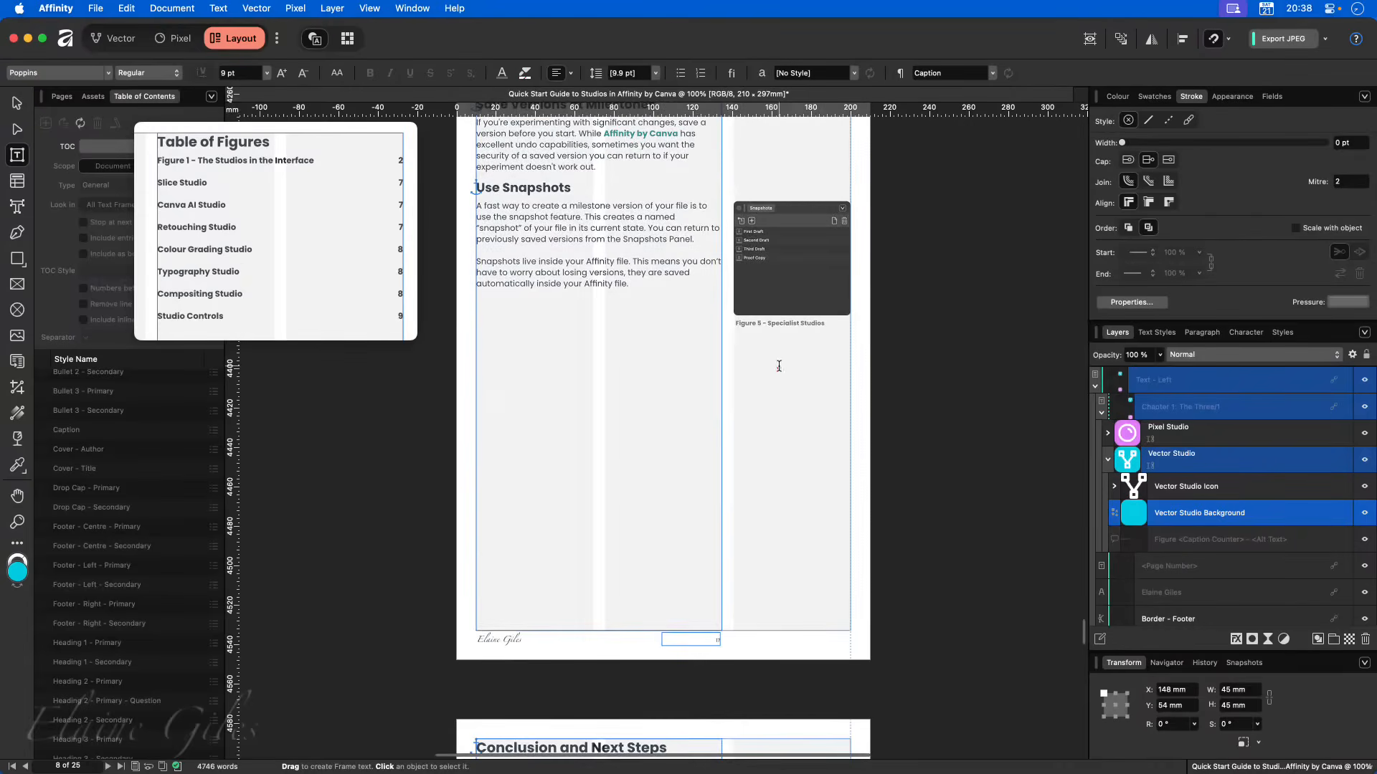
pyautogui.click(795, 325)
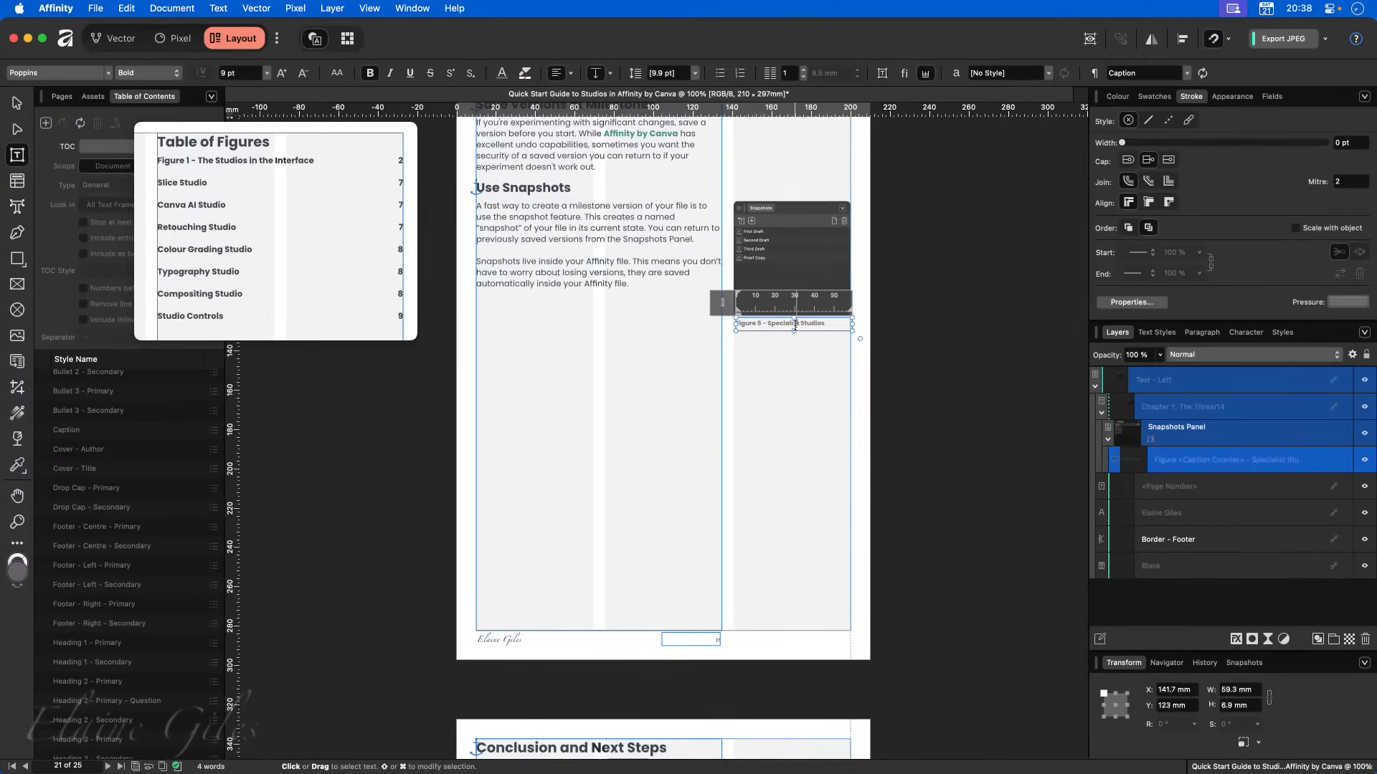
pyautogui.tripleClick(794, 325)
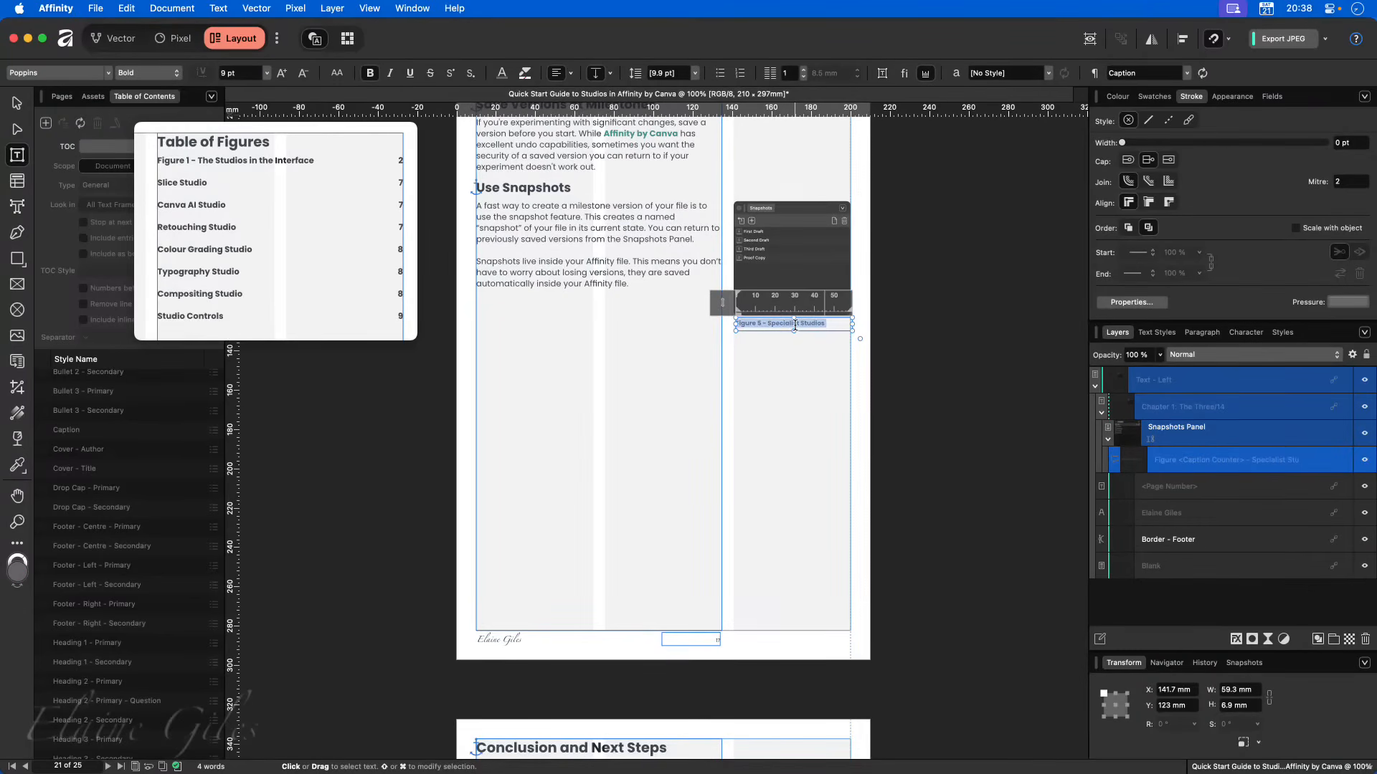
pyautogui.click(1165, 332)
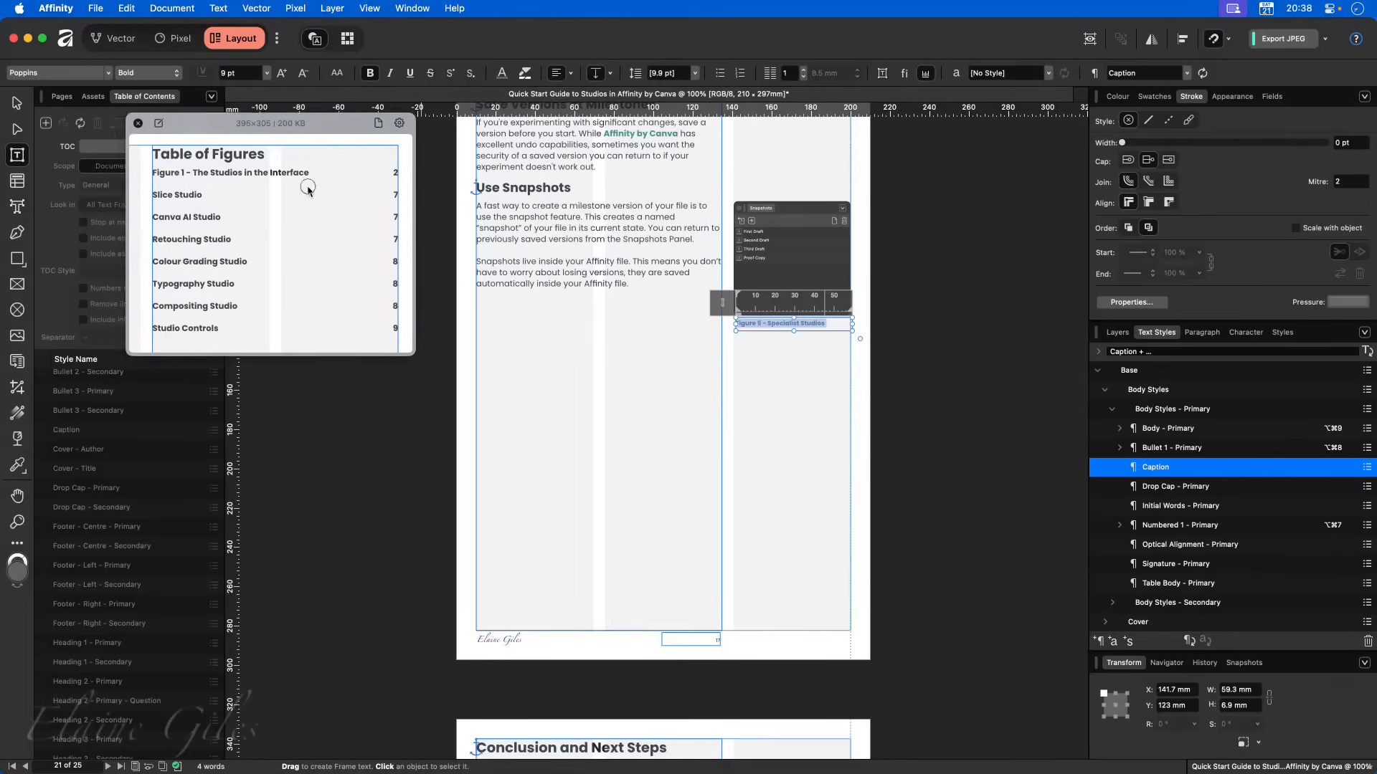
# - Return to the Table of Figures on page 4 and update the document's tables of contents
pyautogui.click(61, 96)
pyautogui.scroll(15, 170, 271)
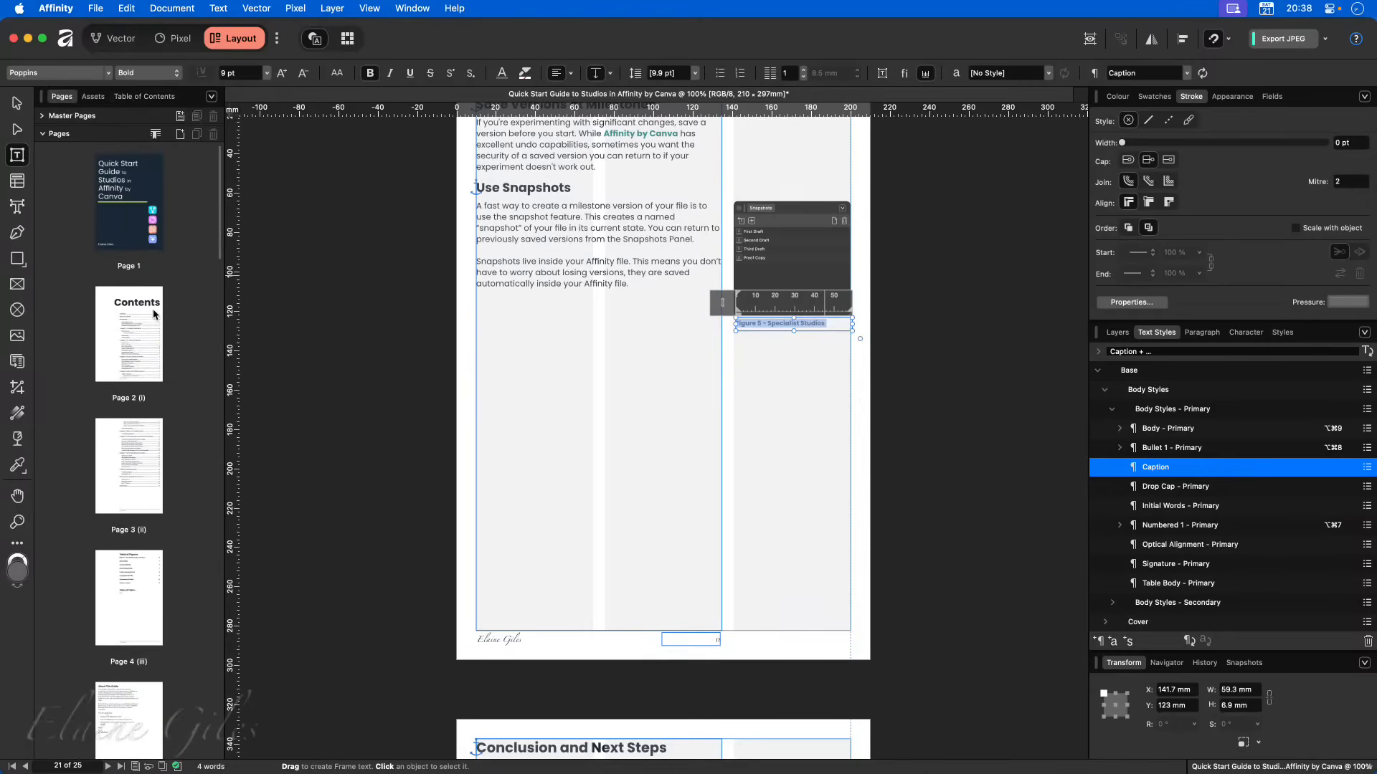
pyautogui.doubleClick(112, 590)
pyautogui.click(729, 234)
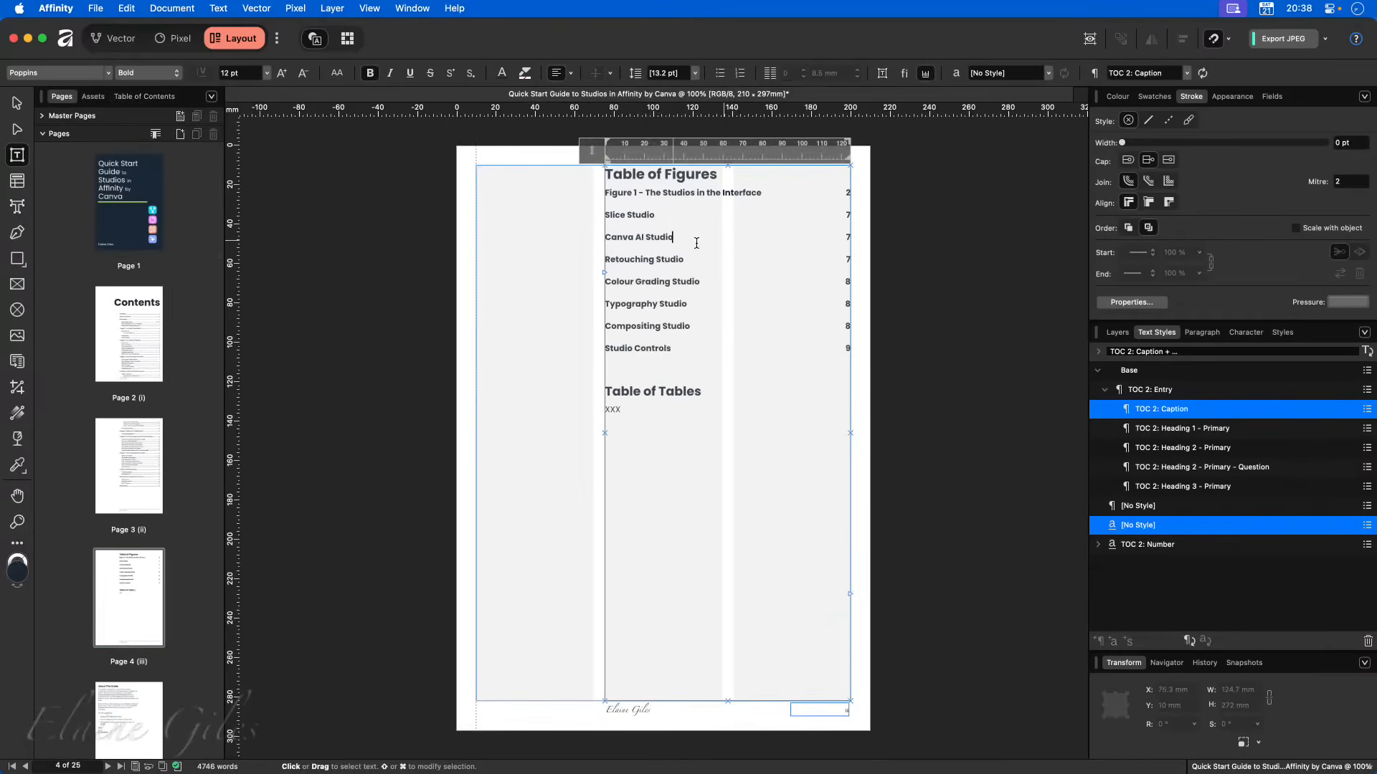
pyautogui.click(144, 96)
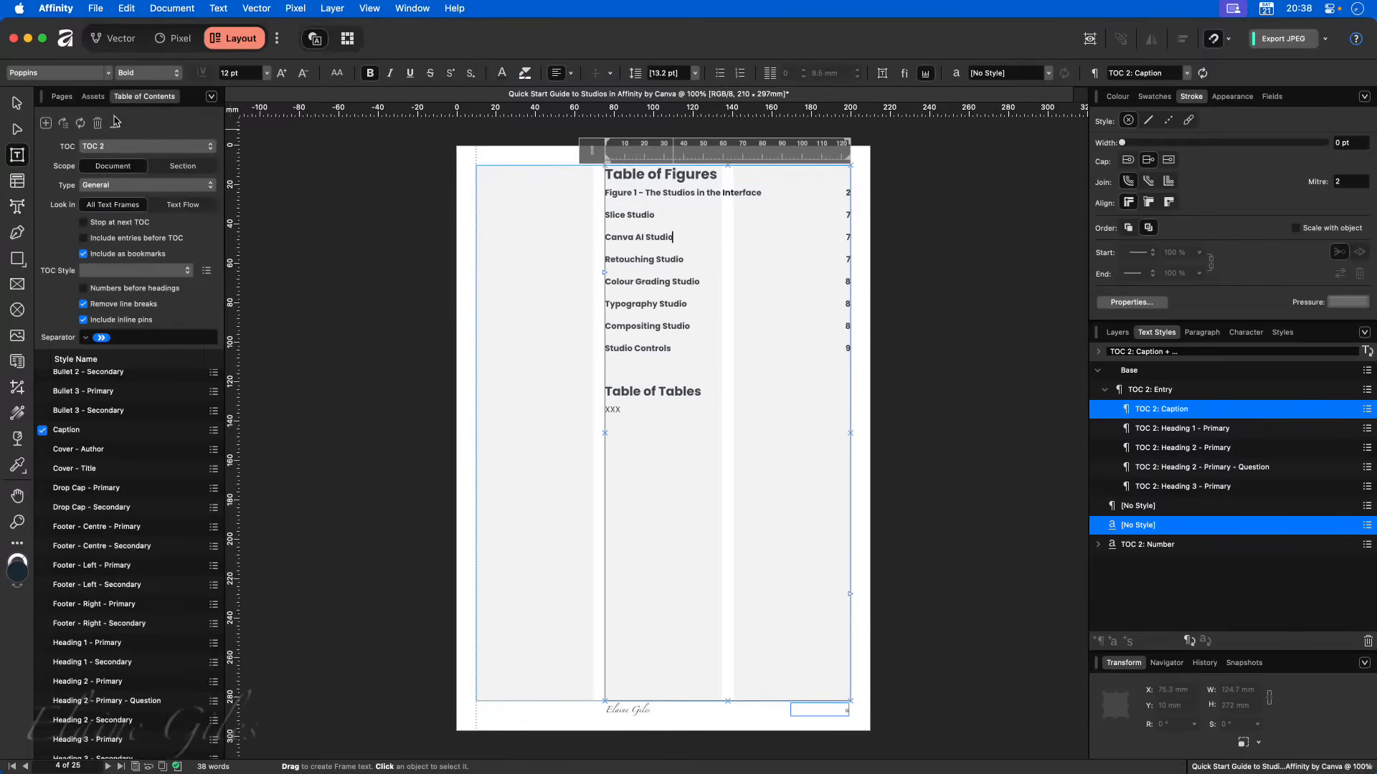
pyautogui.click(81, 124)
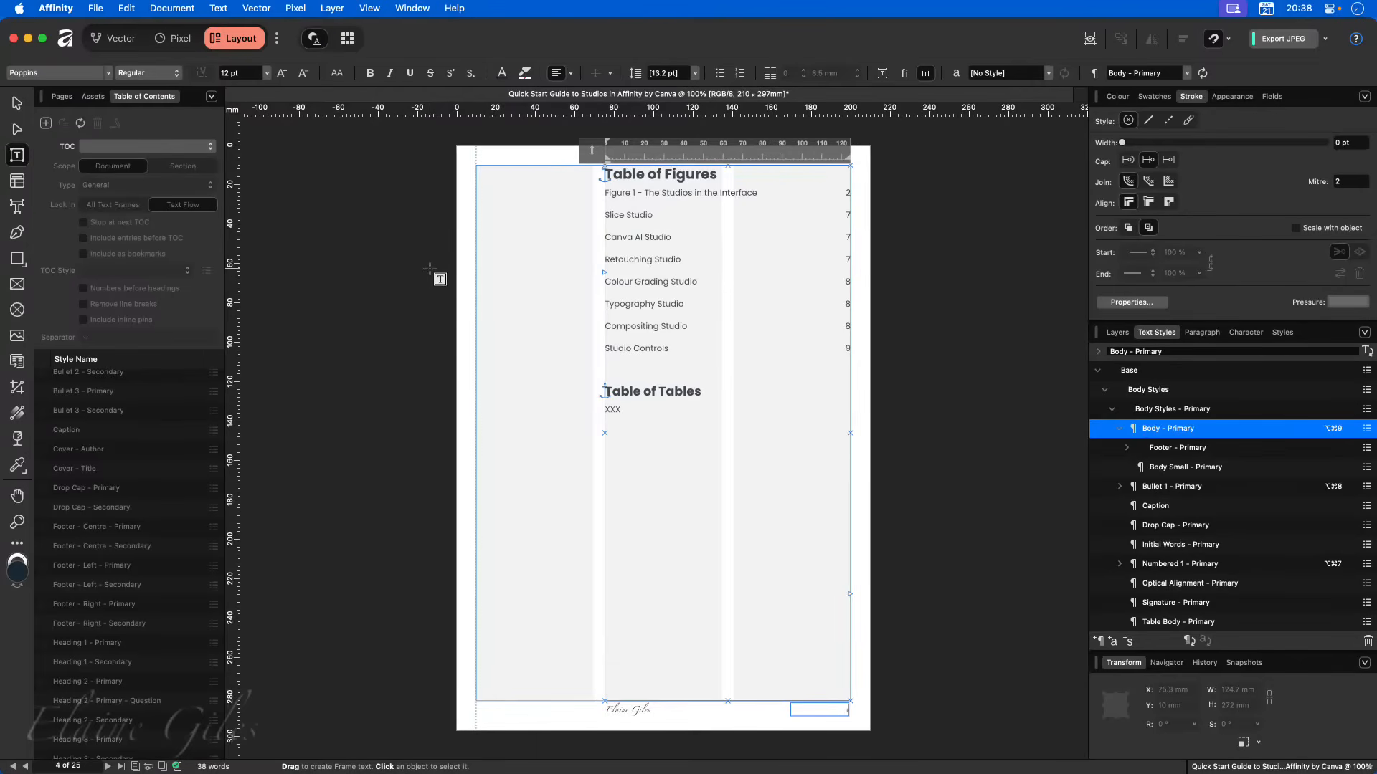
# - Create a new document from the A4 preset under Page sizes (RGB)
pyautogui.press('super+s')
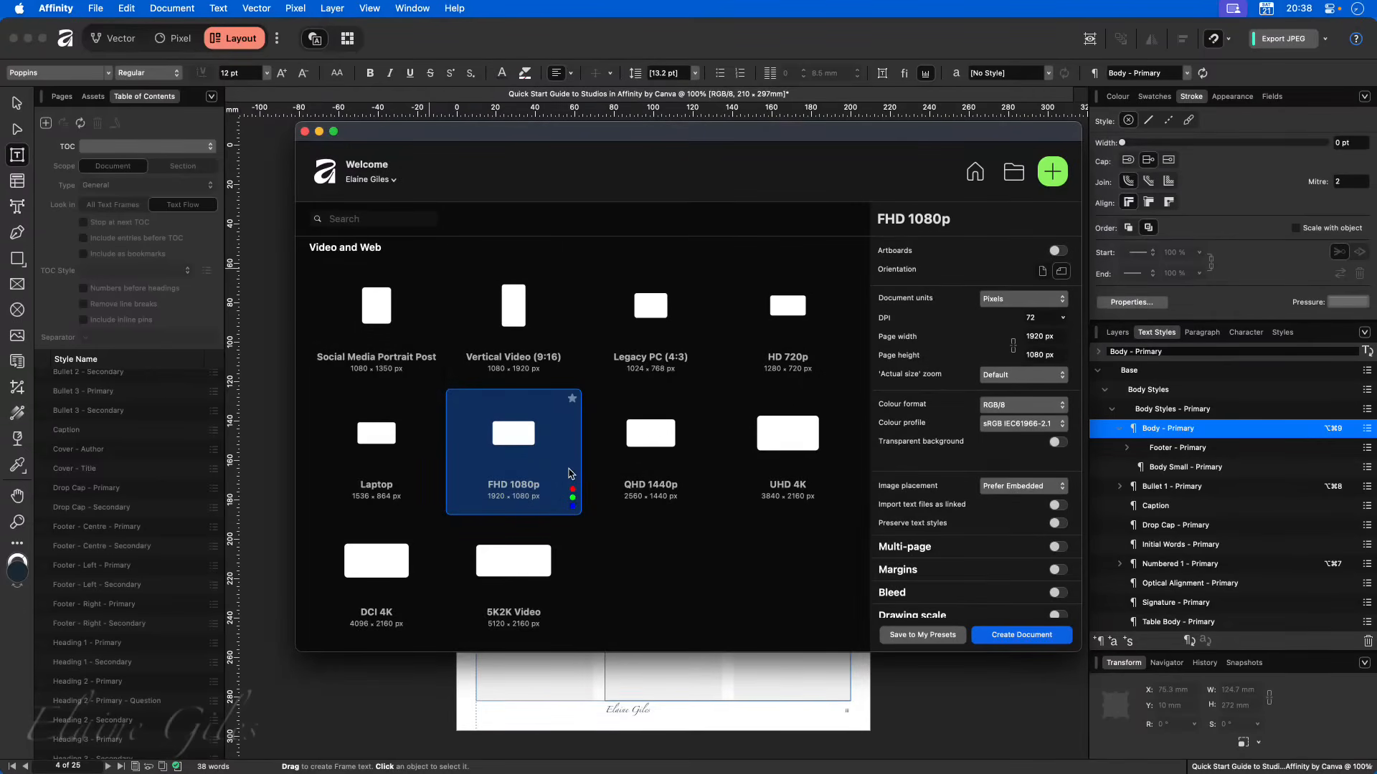
pyautogui.scroll(-5, 570, 475)
pyautogui.scroll(5, 570, 475)
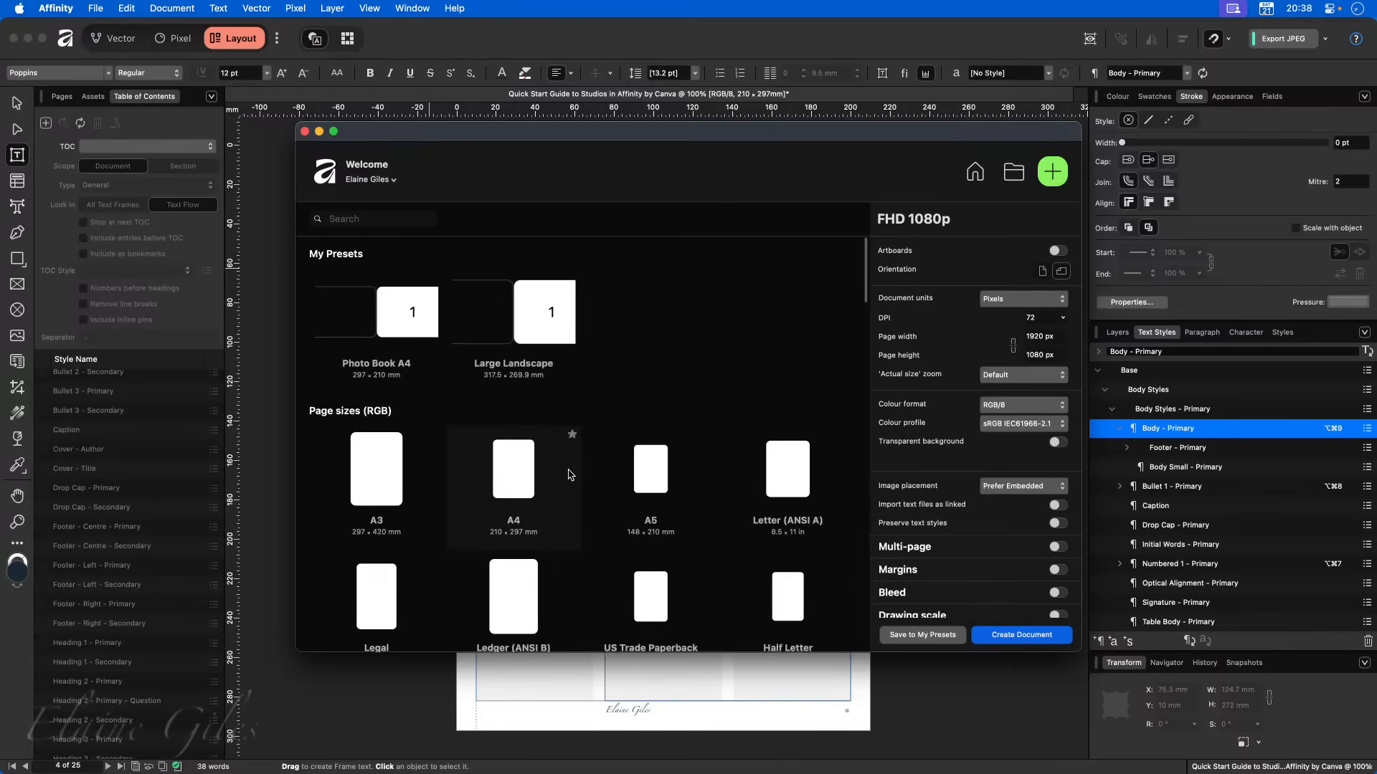
pyautogui.doubleClick(519, 473)
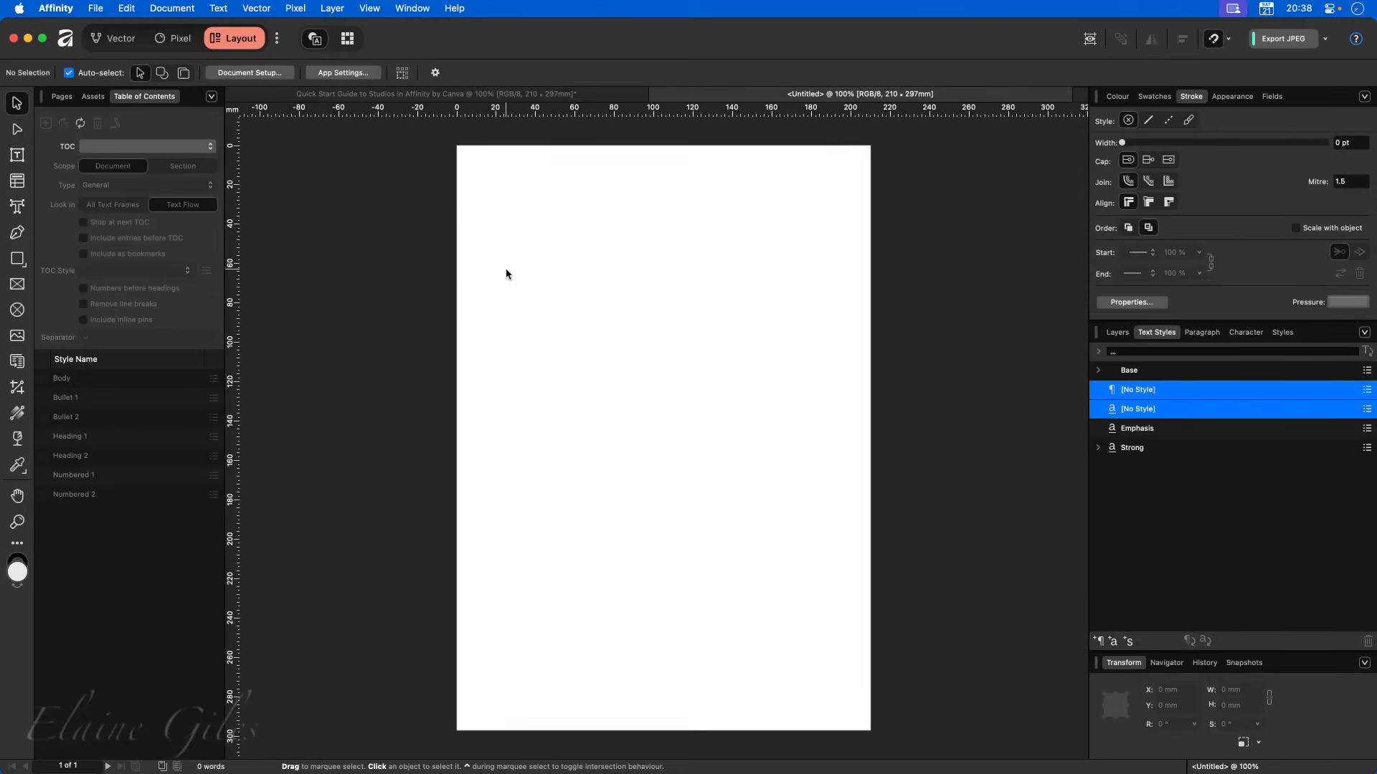
# - Add seven pages after page 1 of the new document with no master page
pyautogui.click(62, 97)
pyautogui.click(126, 196)
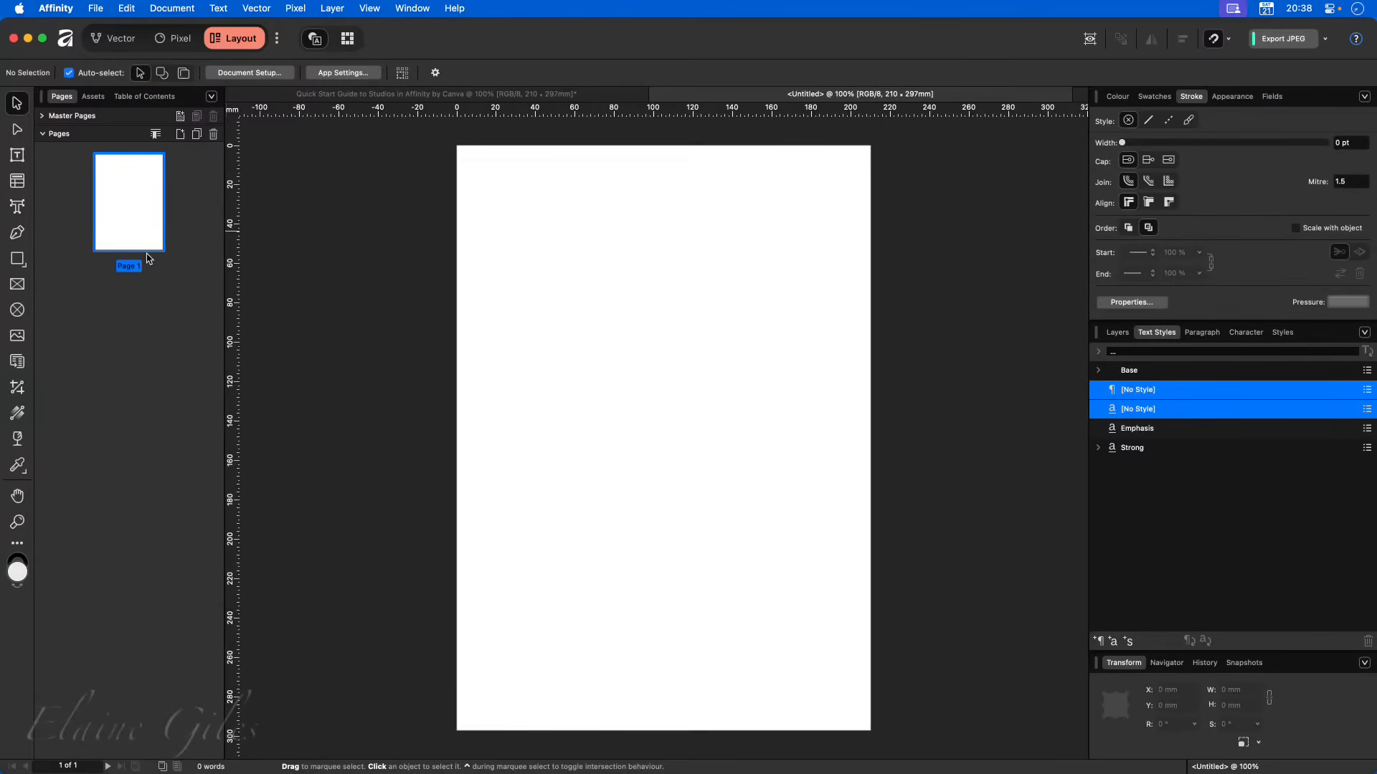
pyautogui.click(180, 134)
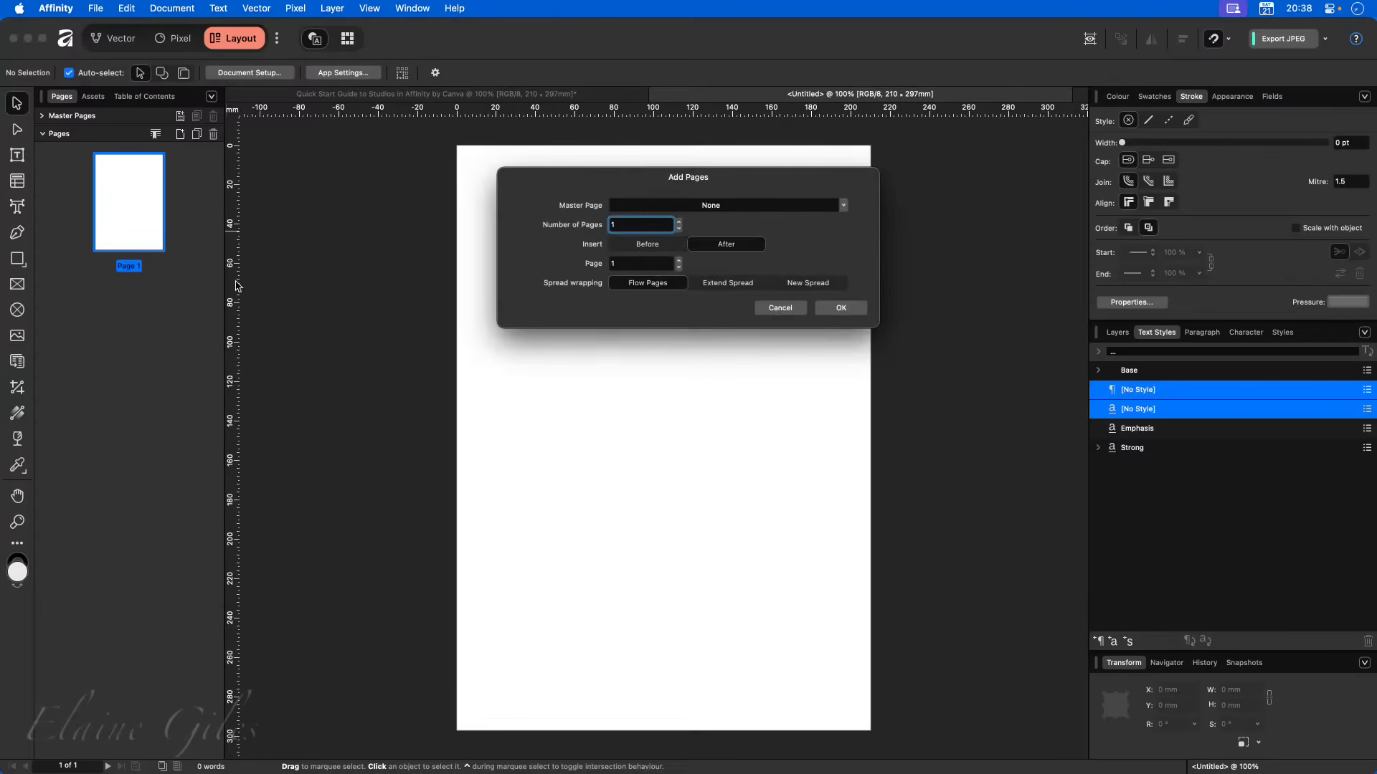
pyautogui.doubleClick(657, 225)
pyautogui.click(841, 308)
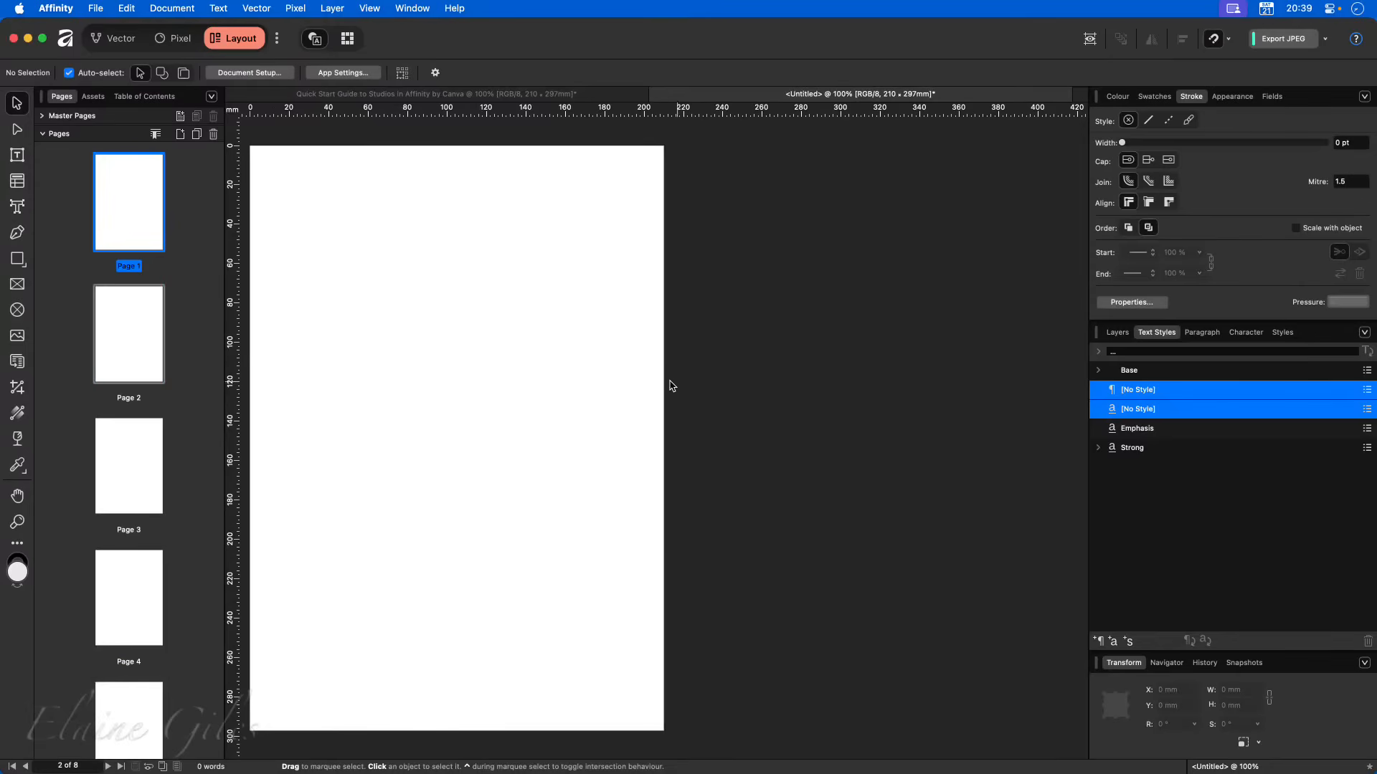
# - Draw a text frame about 182 by 237 mm on page 1 and enter "Table of Contents" in it
pyautogui.click(134, 228)
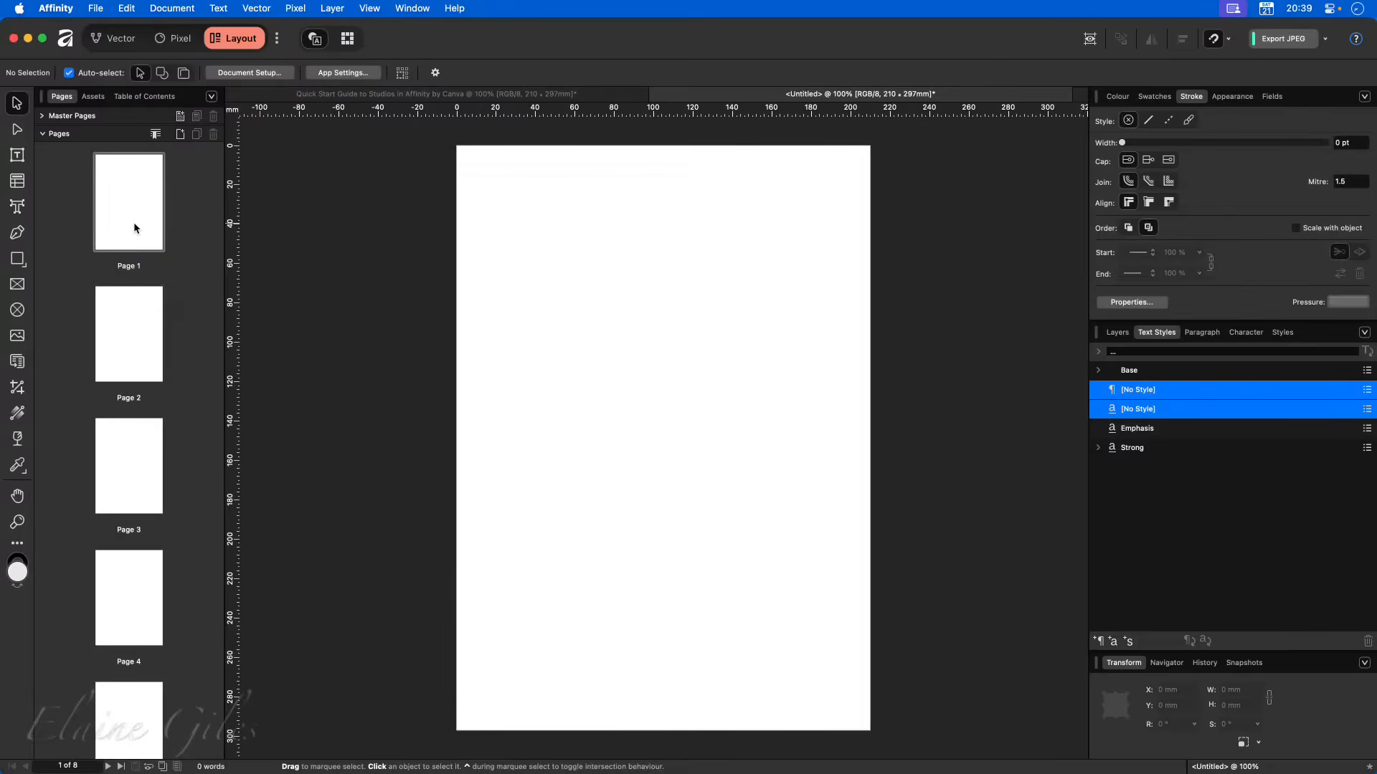
pyautogui.click(20, 157)
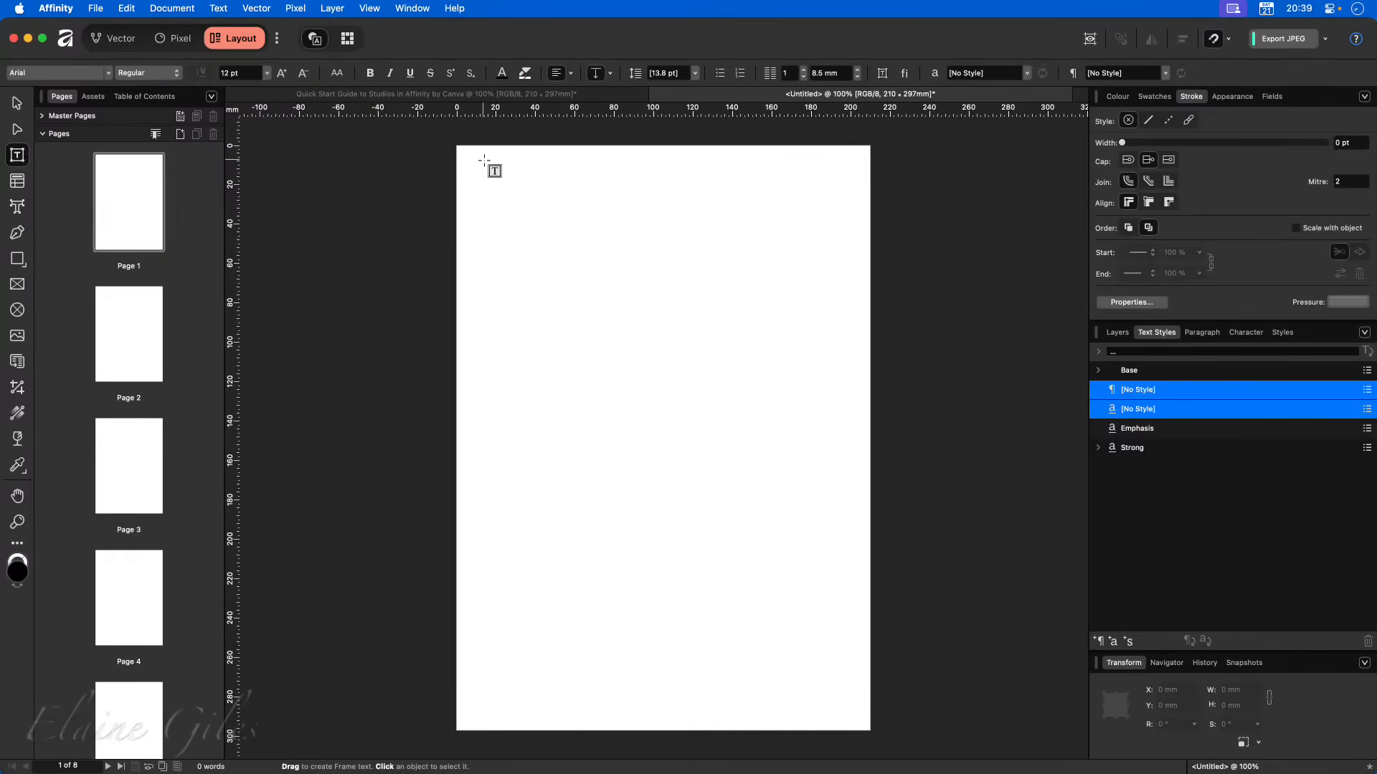
pyautogui.moveTo(484, 167); pyautogui.dragTo(845, 639)
pyautogui.write('Table of COnten')
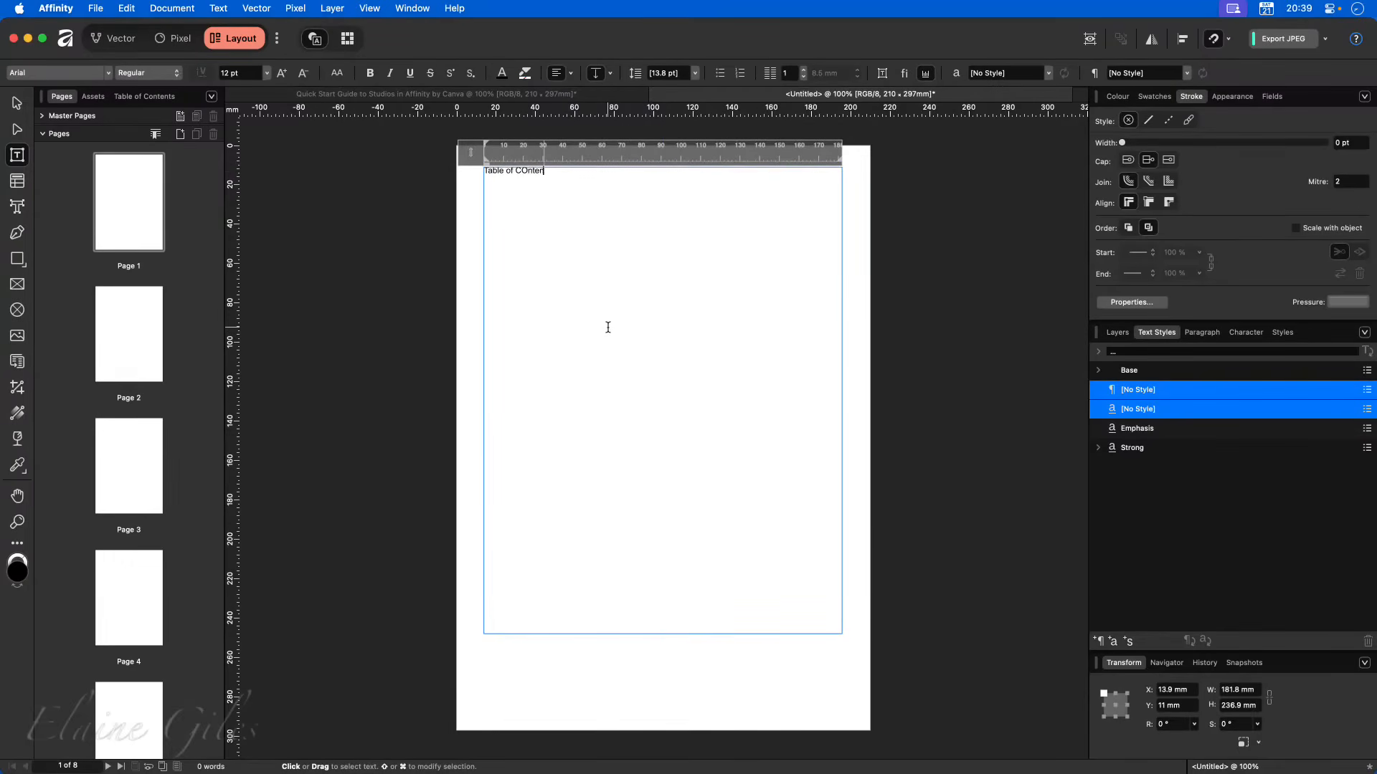
pyautogui.write('ts')
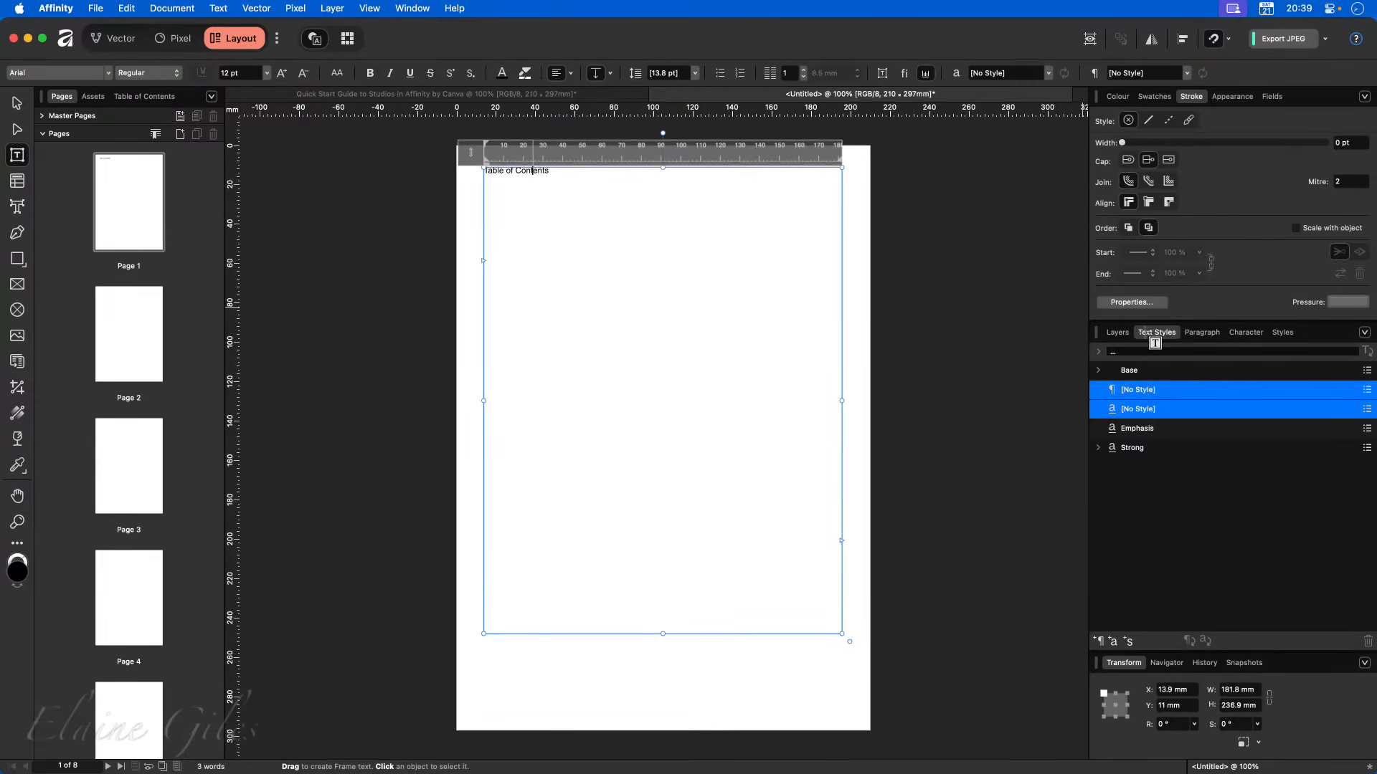
# - Apply the Heading 1 paragraph style to the "Table of Contents" text on page 1
pyautogui.click(1098, 370)
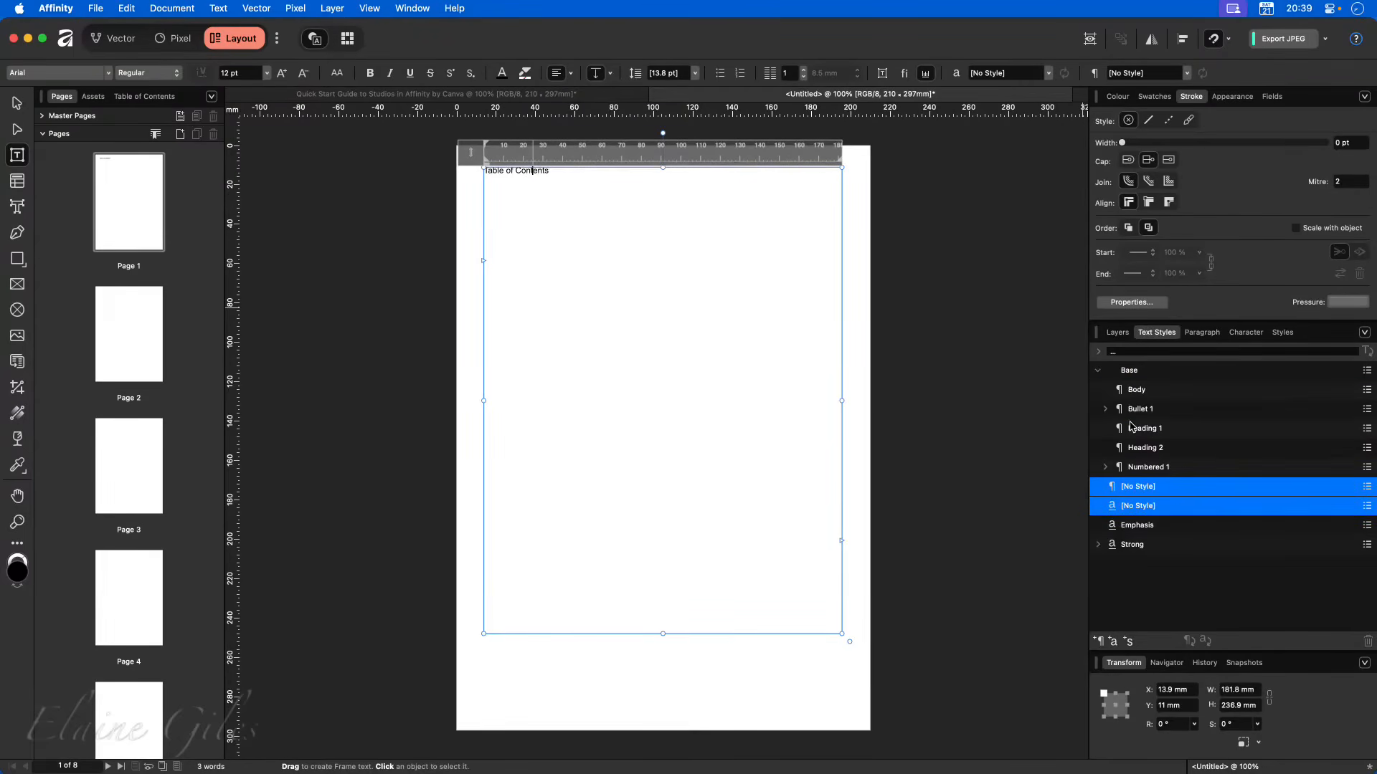
pyautogui.click(1150, 429)
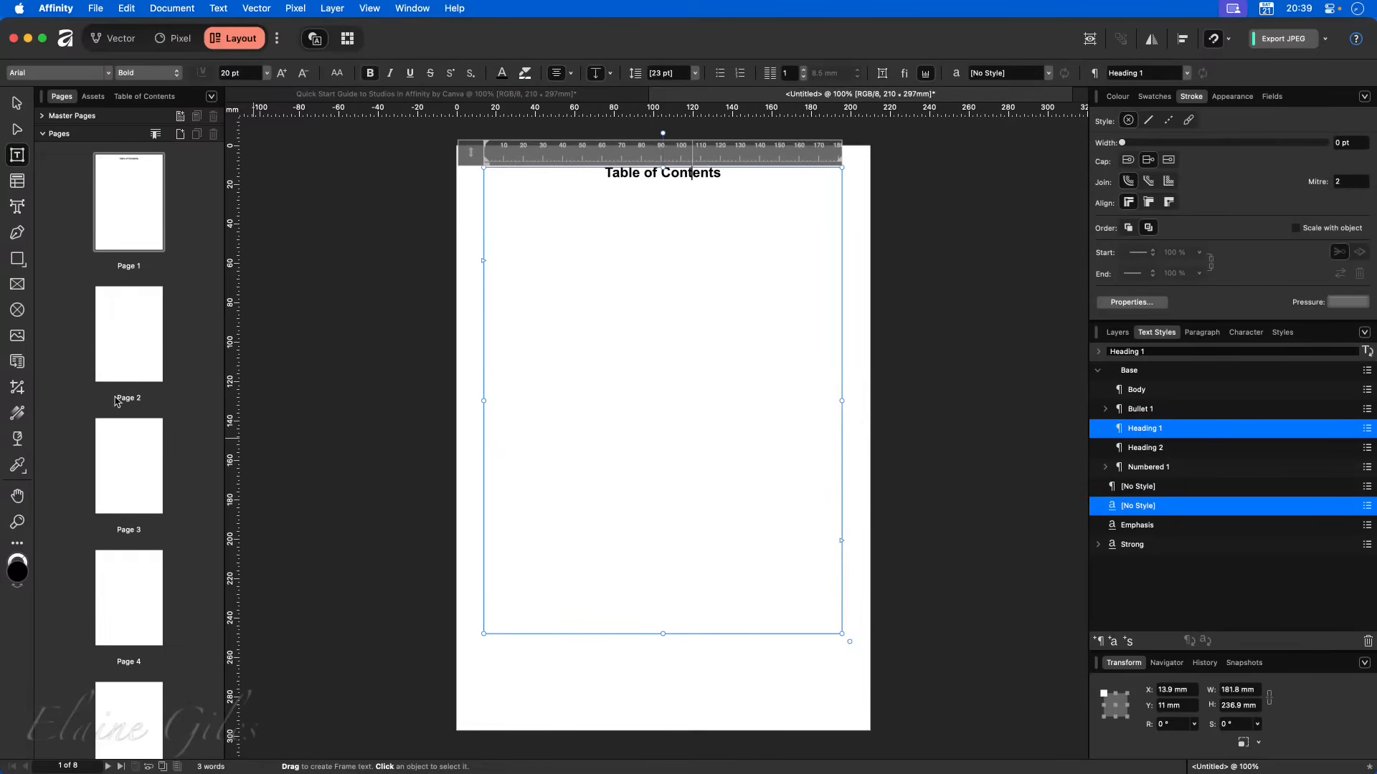
# - Draw a text frame about 182 by 224 mm on page 3 and insert filler text in it
pyautogui.click(139, 479)
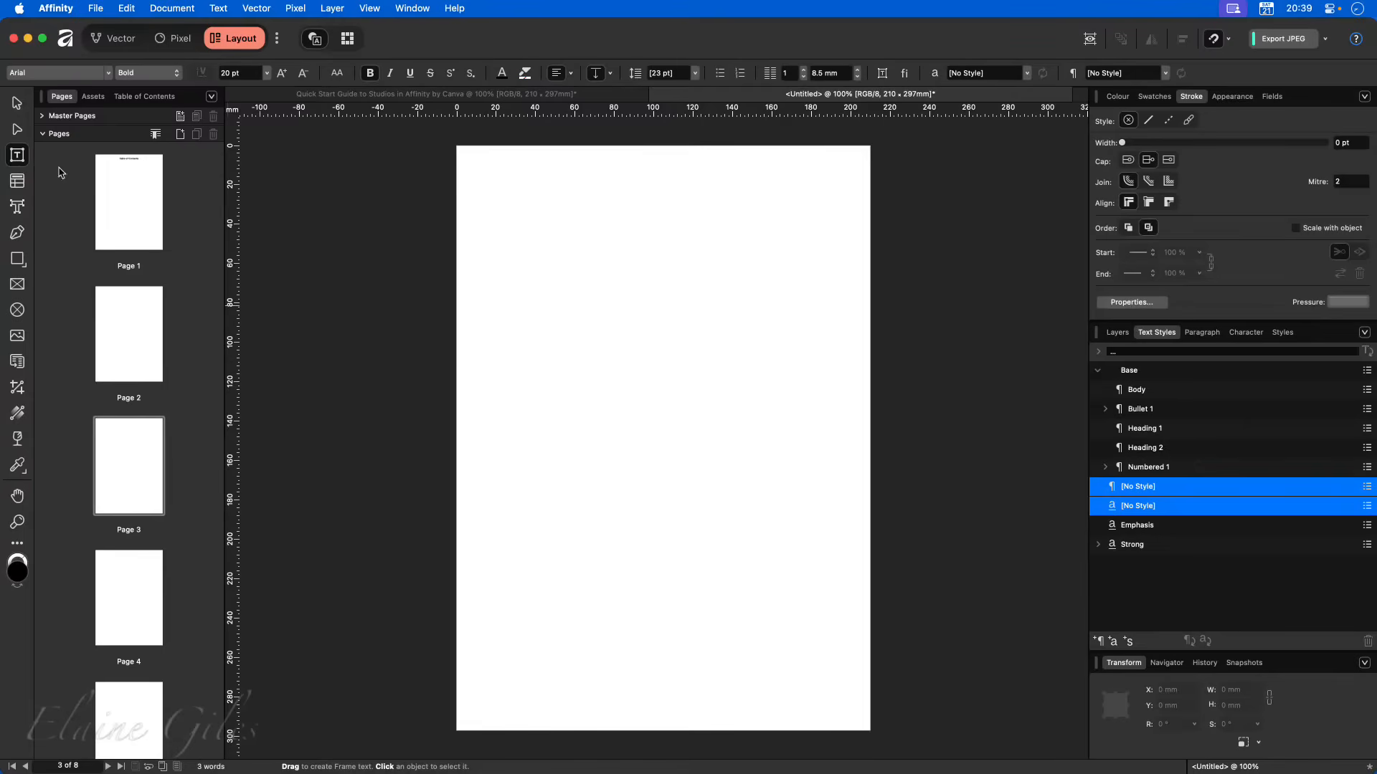
pyautogui.moveTo(479, 177); pyautogui.dragTo(838, 618)
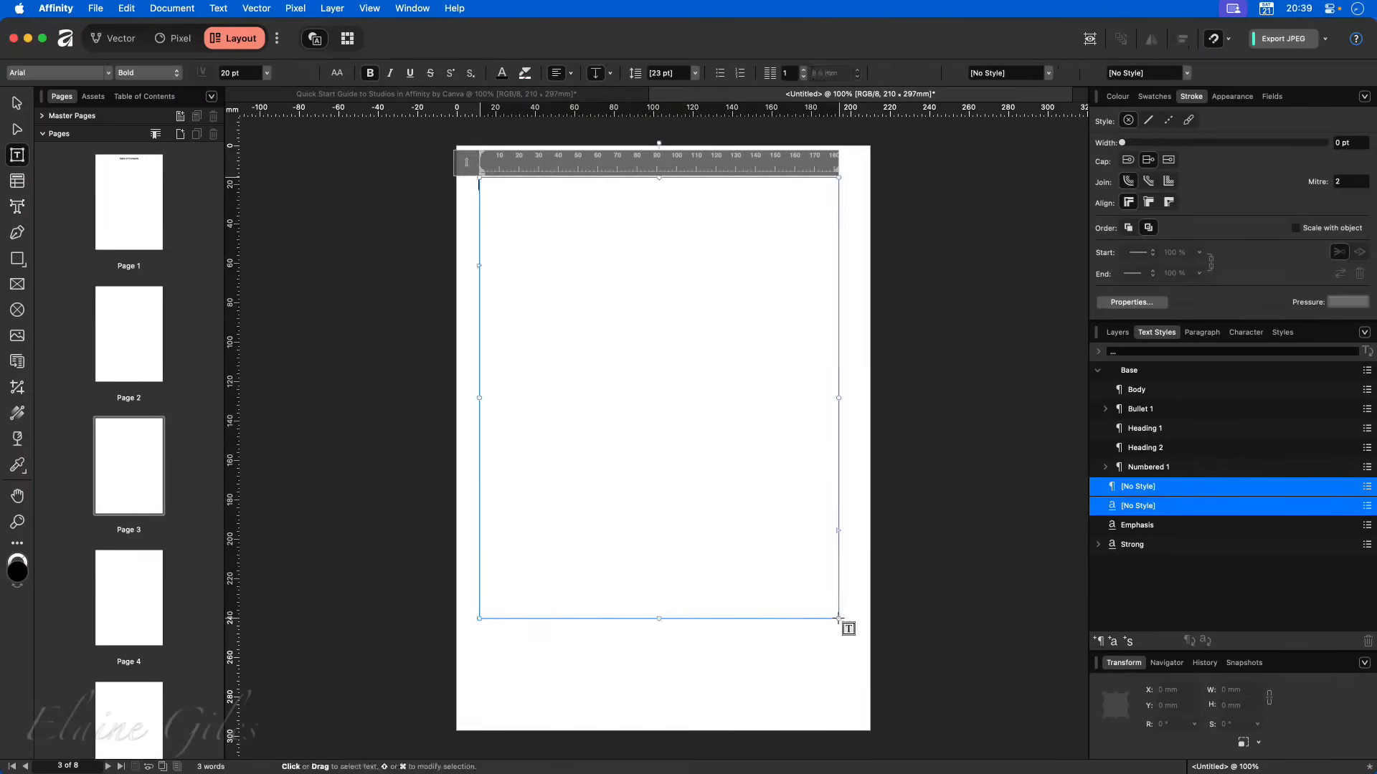
pyautogui.click(229, 10)
pyautogui.moveTo(282, 320)
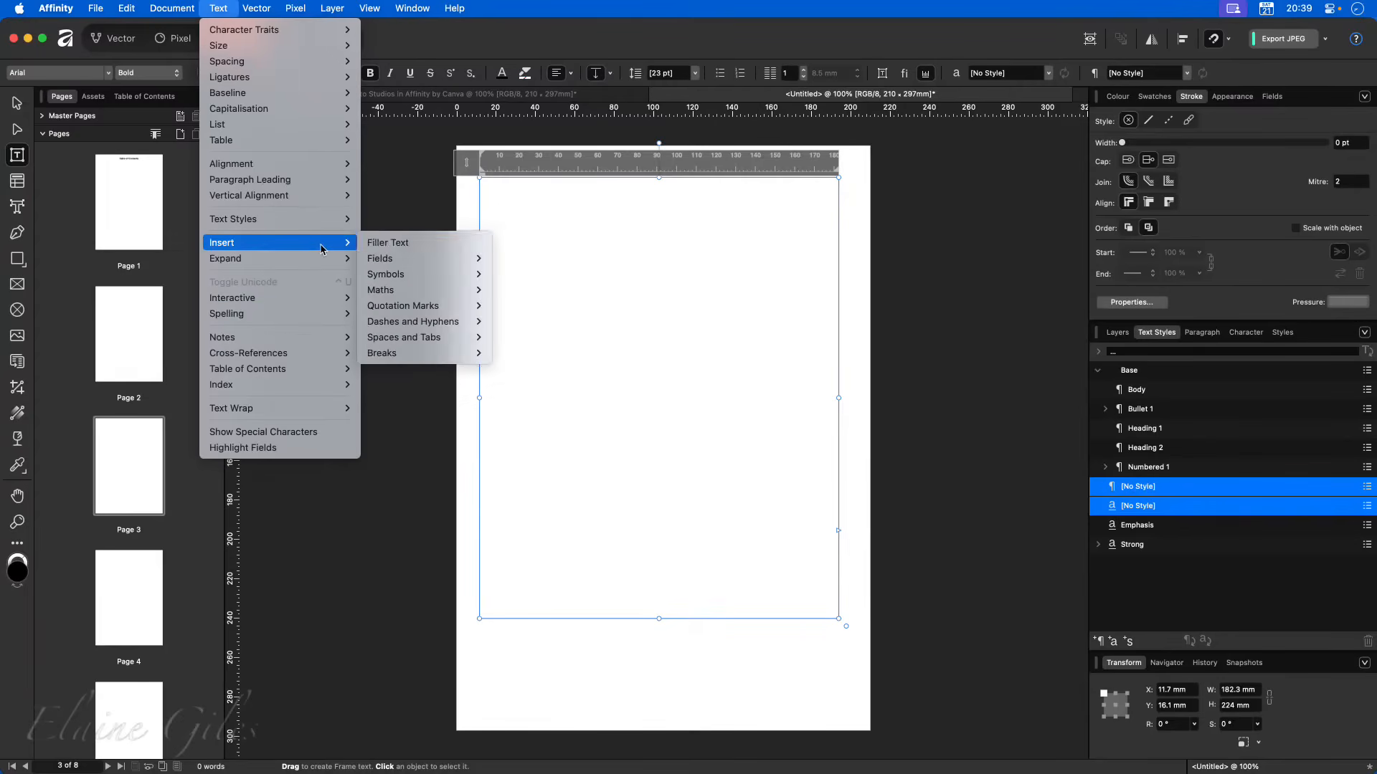
pyautogui.click(402, 243)
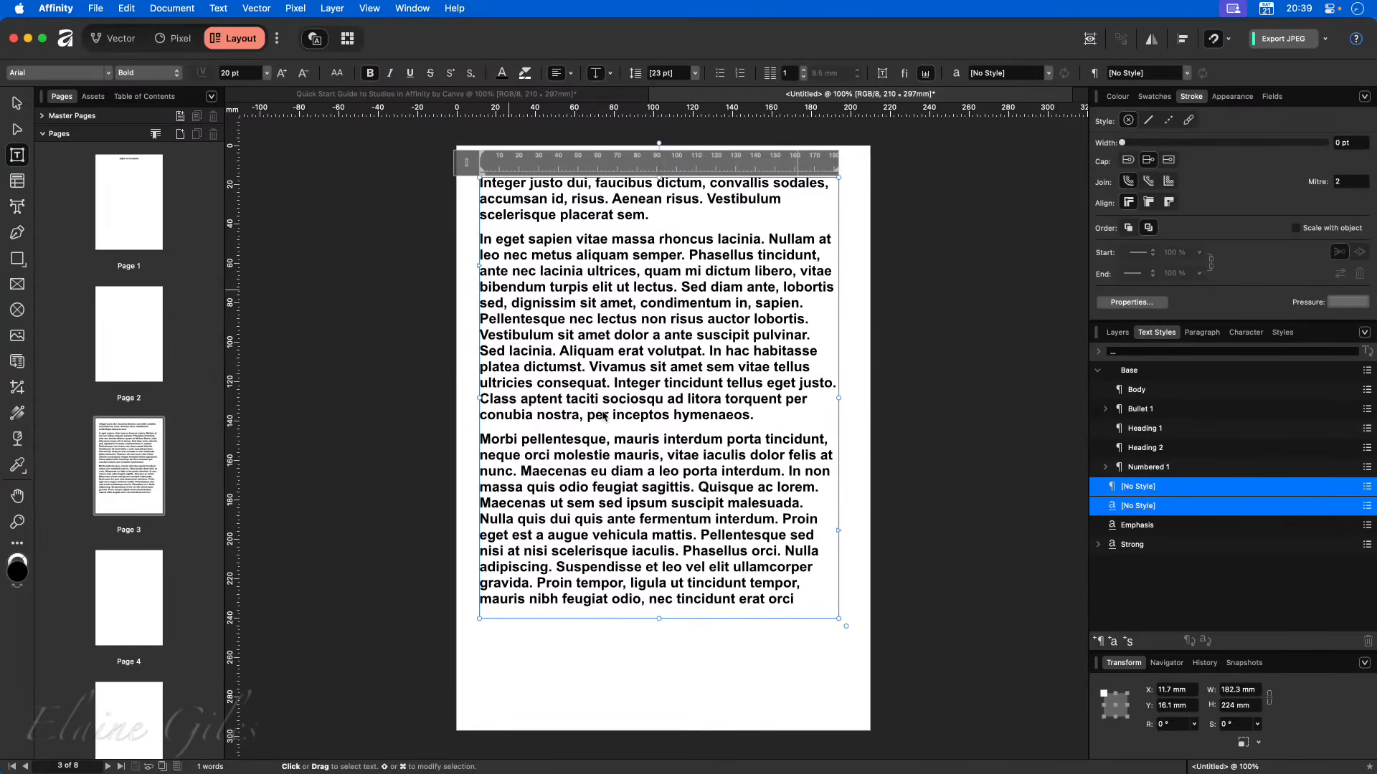
# - Apply the Body paragraph style to all the filler text on page 3
pyautogui.press('super+a')
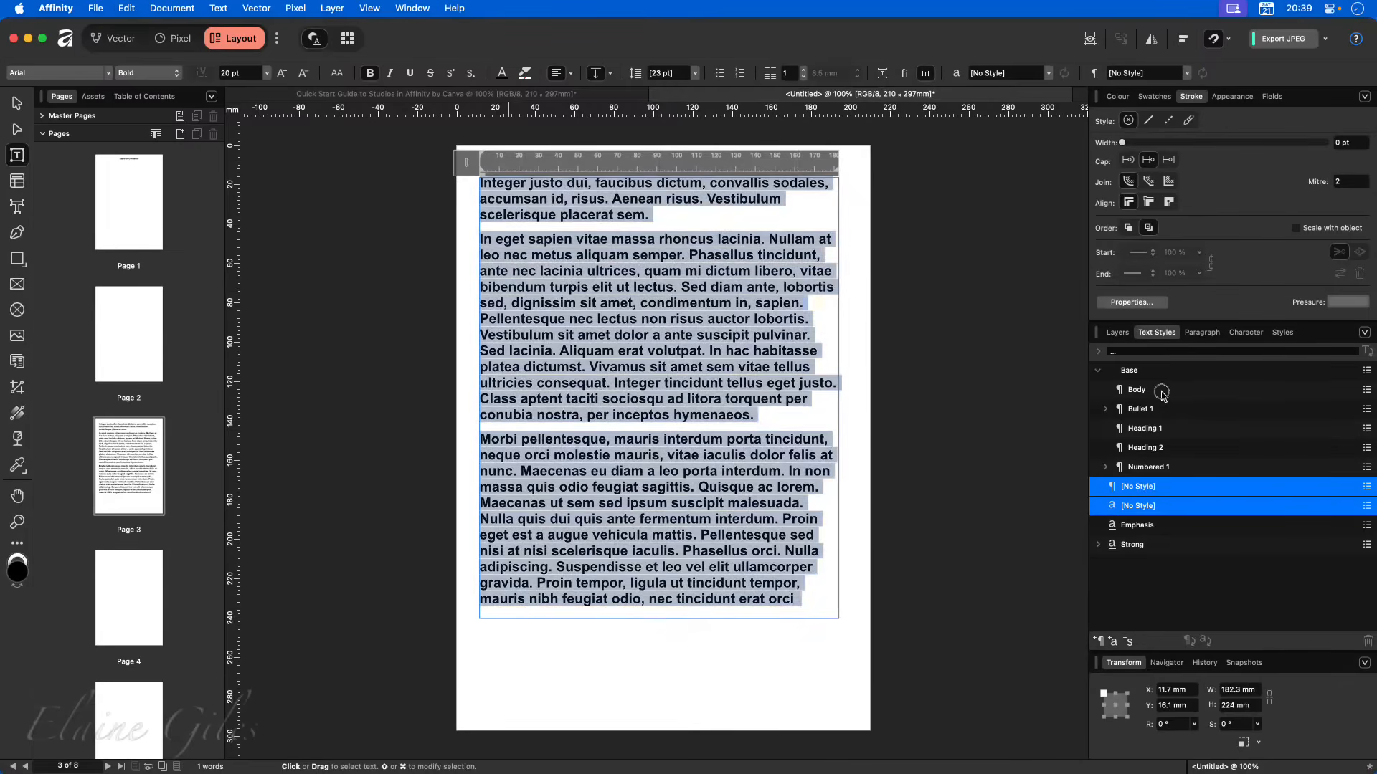
pyautogui.click(1166, 393)
pyautogui.click(756, 437)
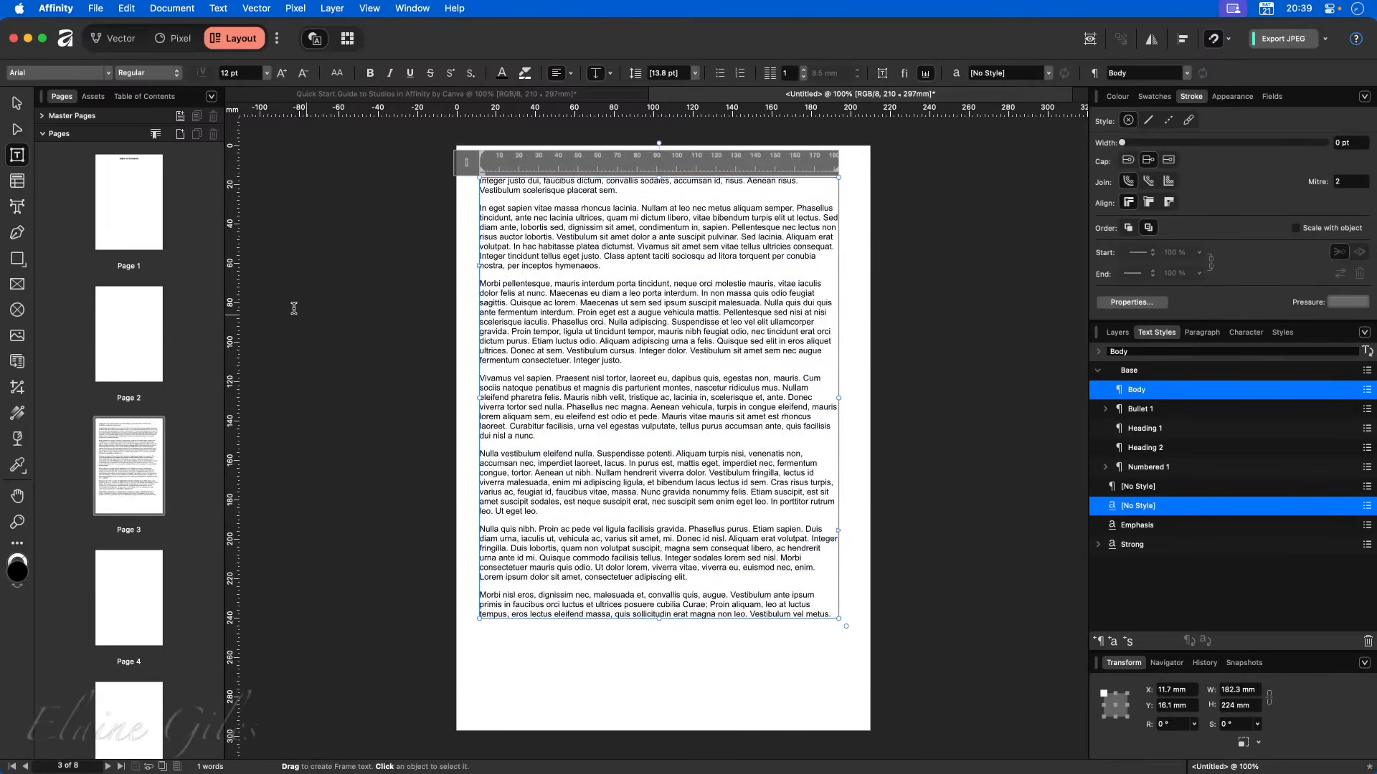
# - Draw a rectangular picture frame about 104 by 55.5 mm over the right side of page 3's text and make the text wrap around it
pyautogui.click(17, 284)
pyautogui.moveTo(849, 308); pyautogui.dragTo(643, 418)
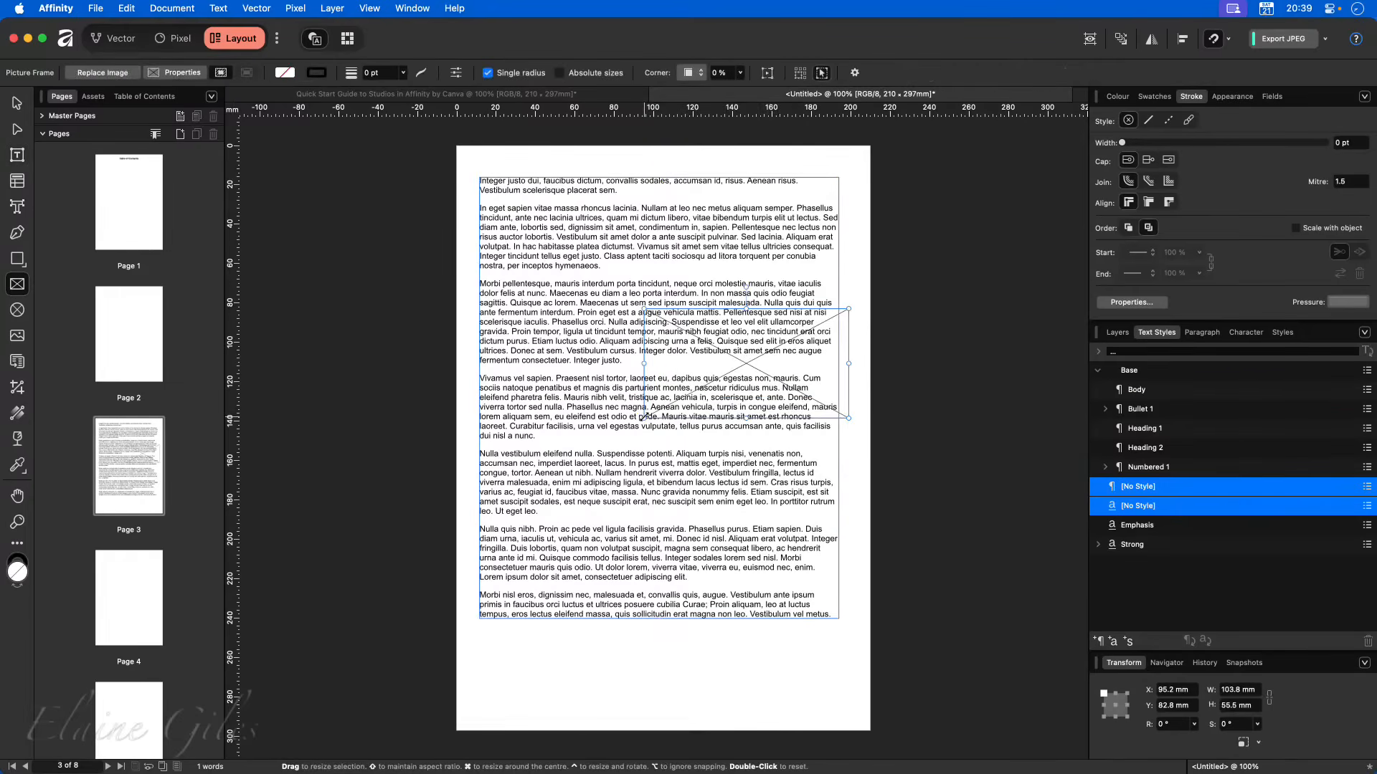
pyautogui.press('super+shift+slash')
pyautogui.write('wrap')
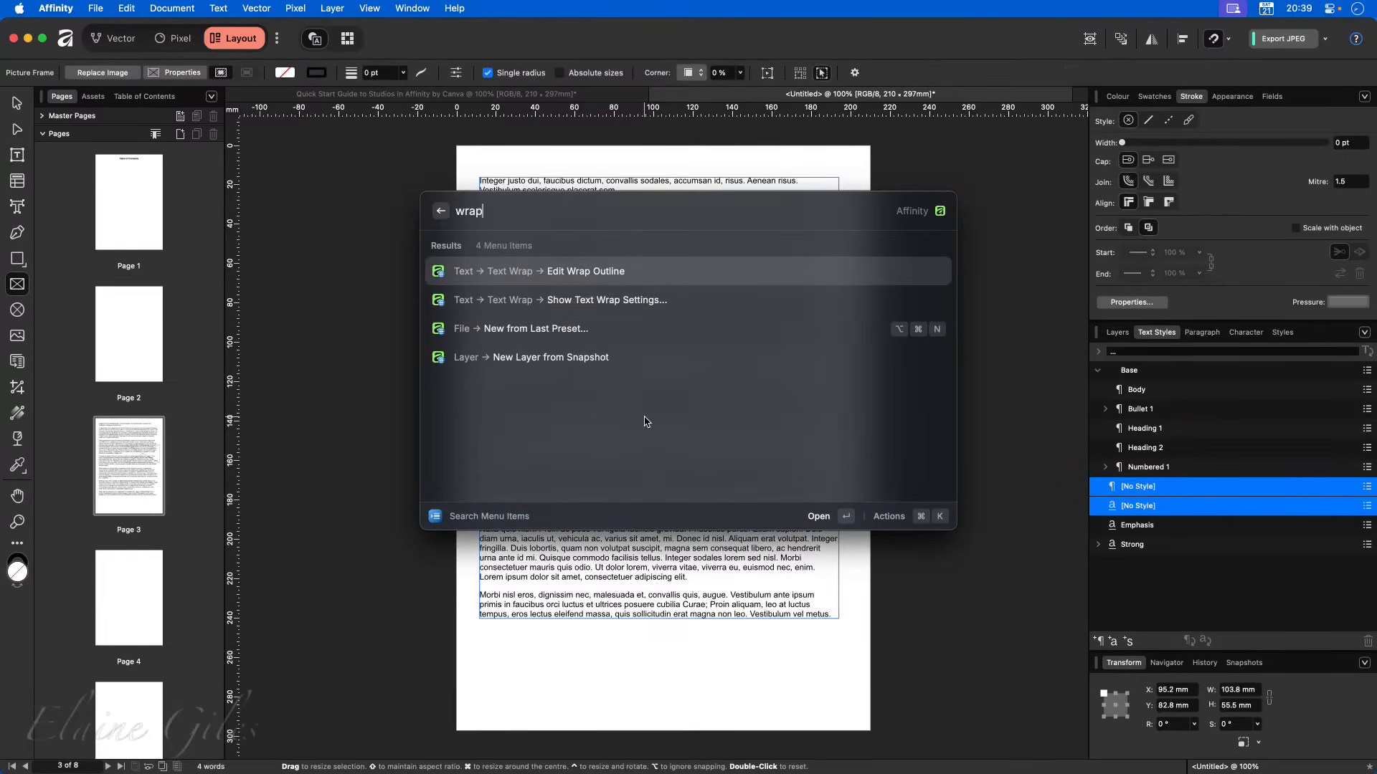
pyautogui.press('Down')
pyautogui.press('Return')
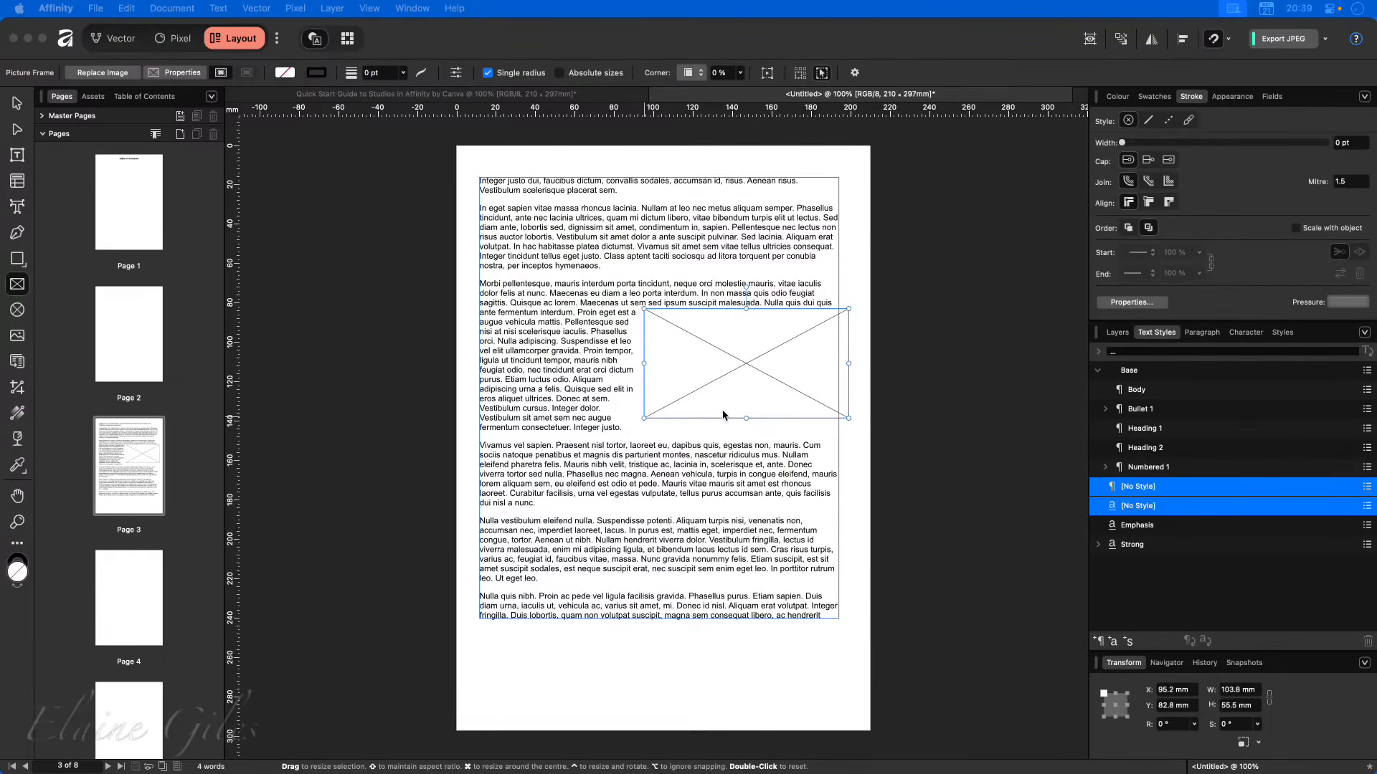
# - Search the Pixabay stock library for "samoyed" and place the close-up photo of the dog's head in the picture frame
pyautogui.click(93, 97)
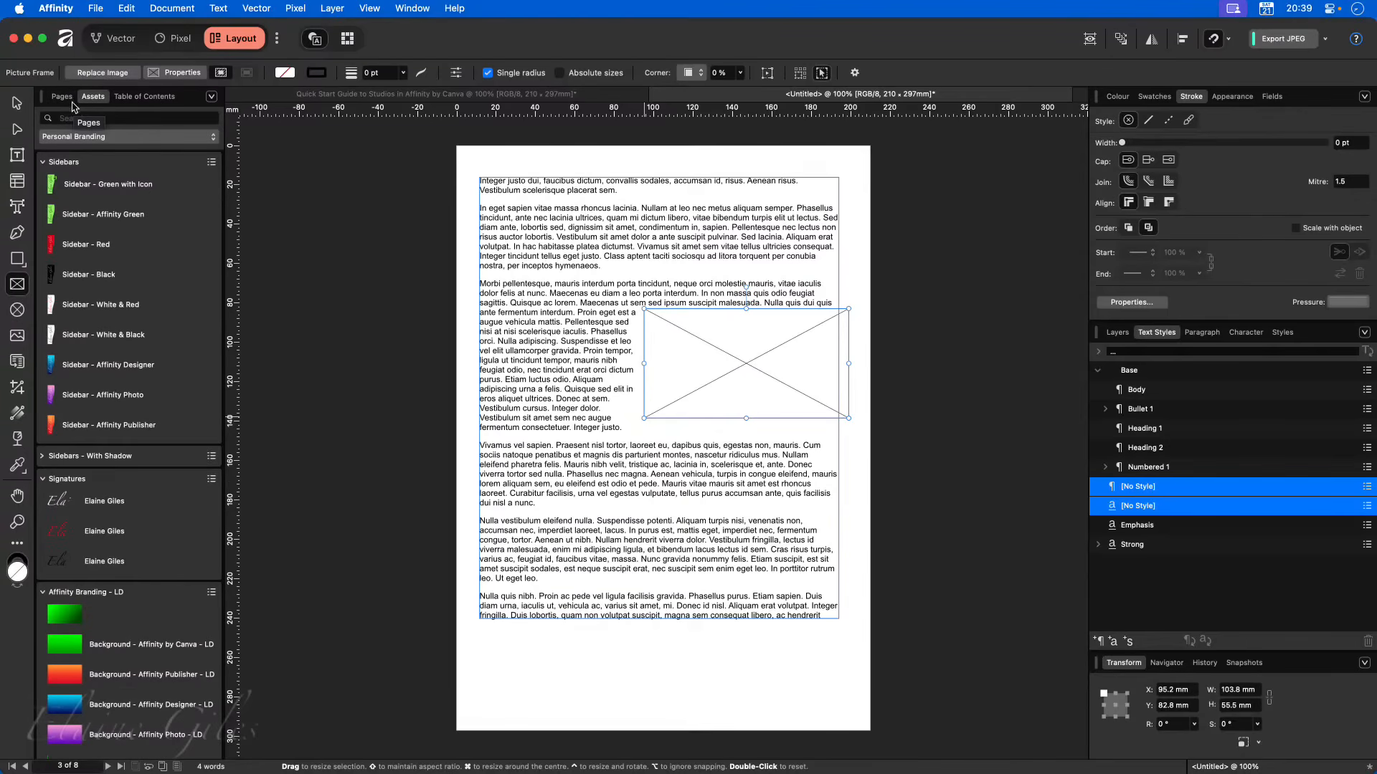
pyautogui.click(179, 38)
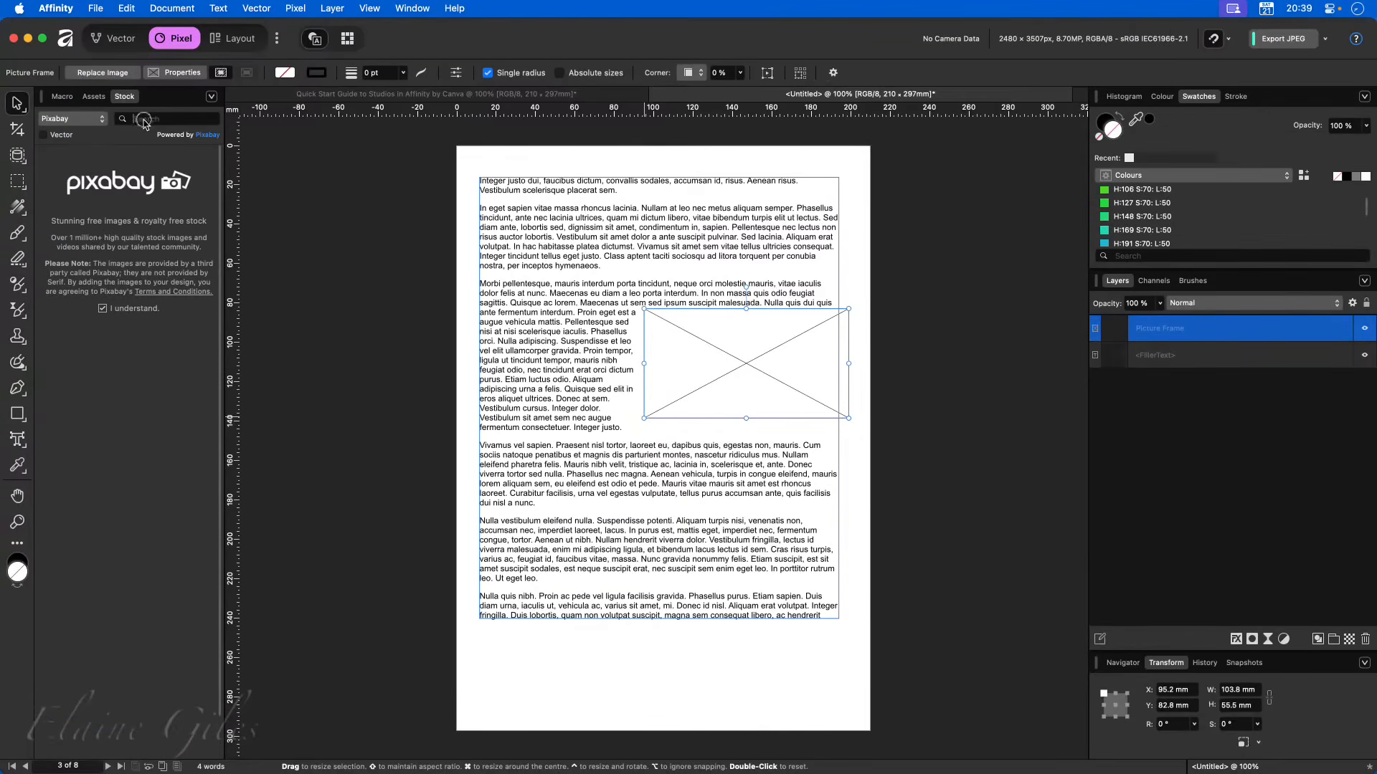
pyautogui.write('sa')
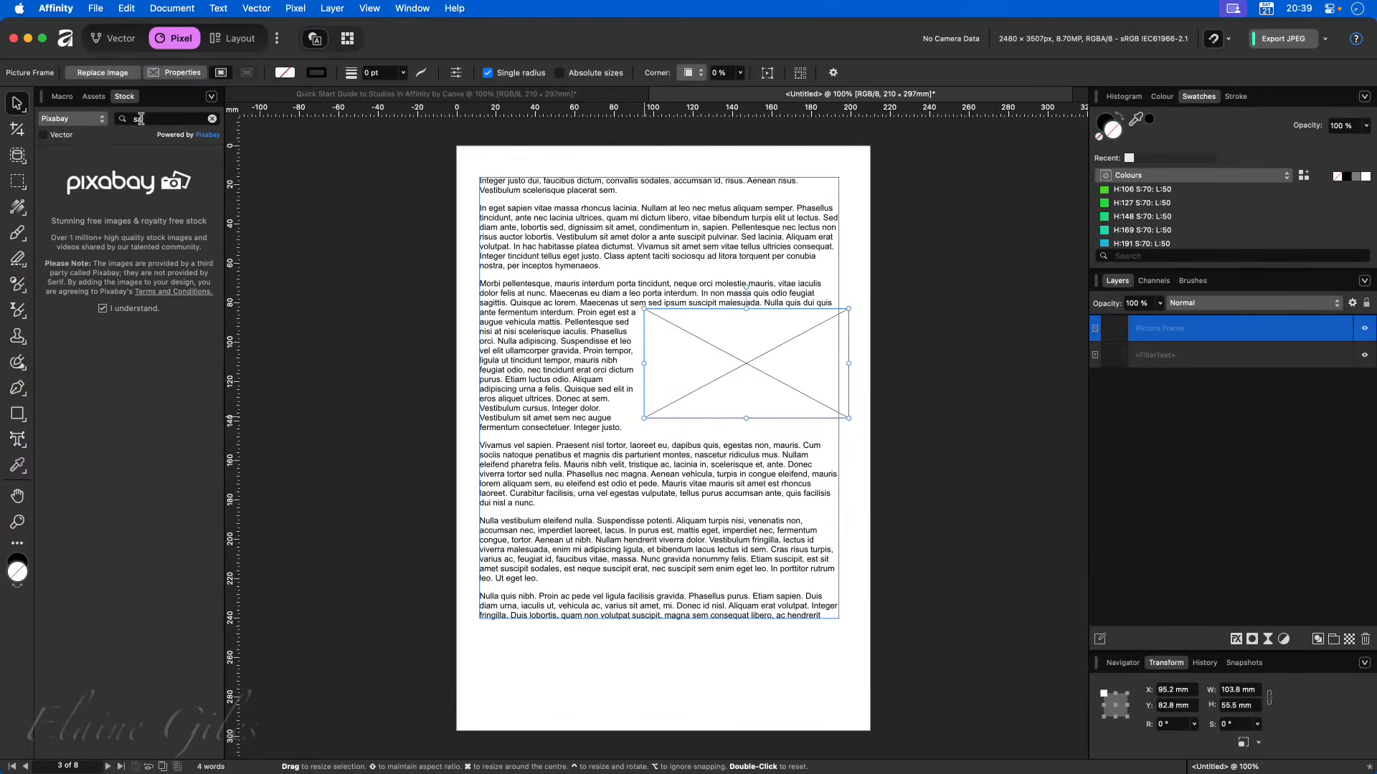
pyautogui.write('moyed')
pyautogui.press('Return')
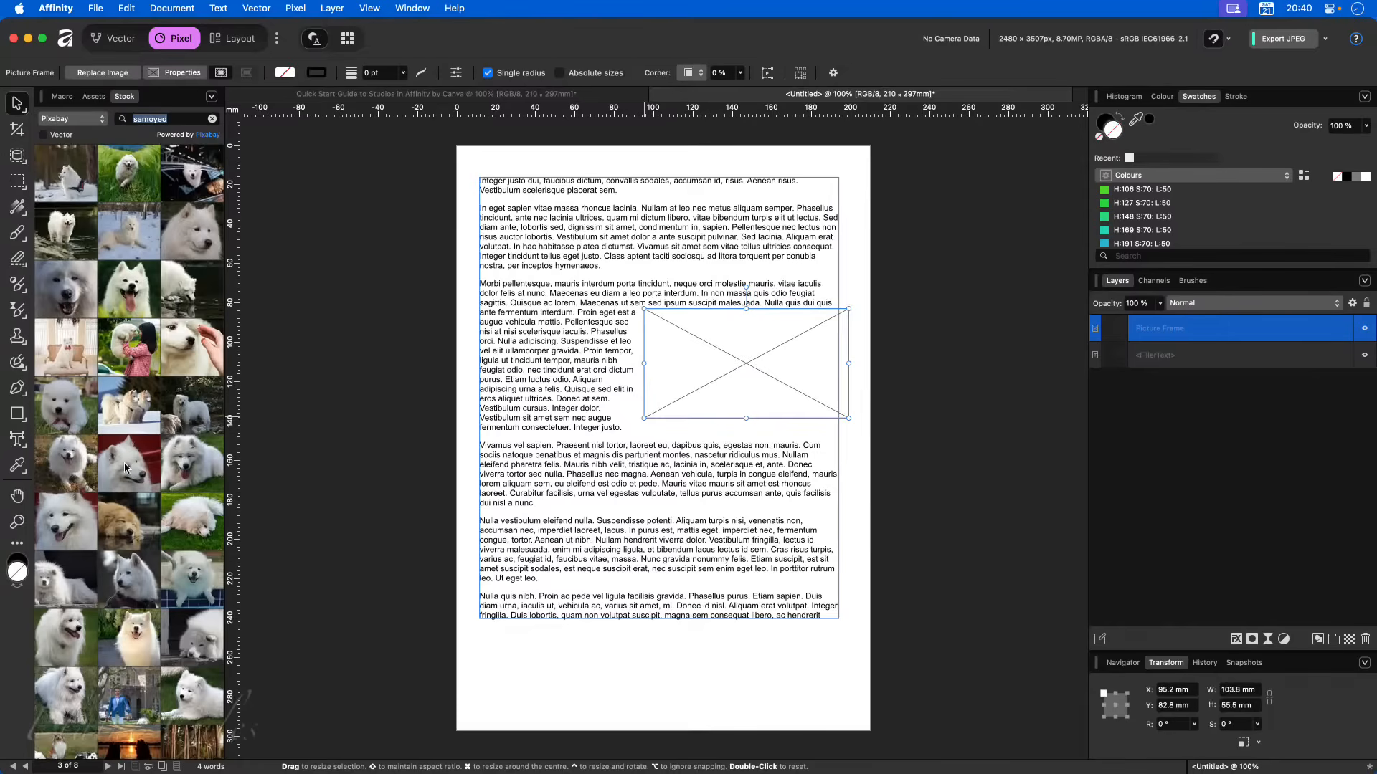
pyautogui.moveTo(191, 231); pyautogui.dragTo(781, 387)
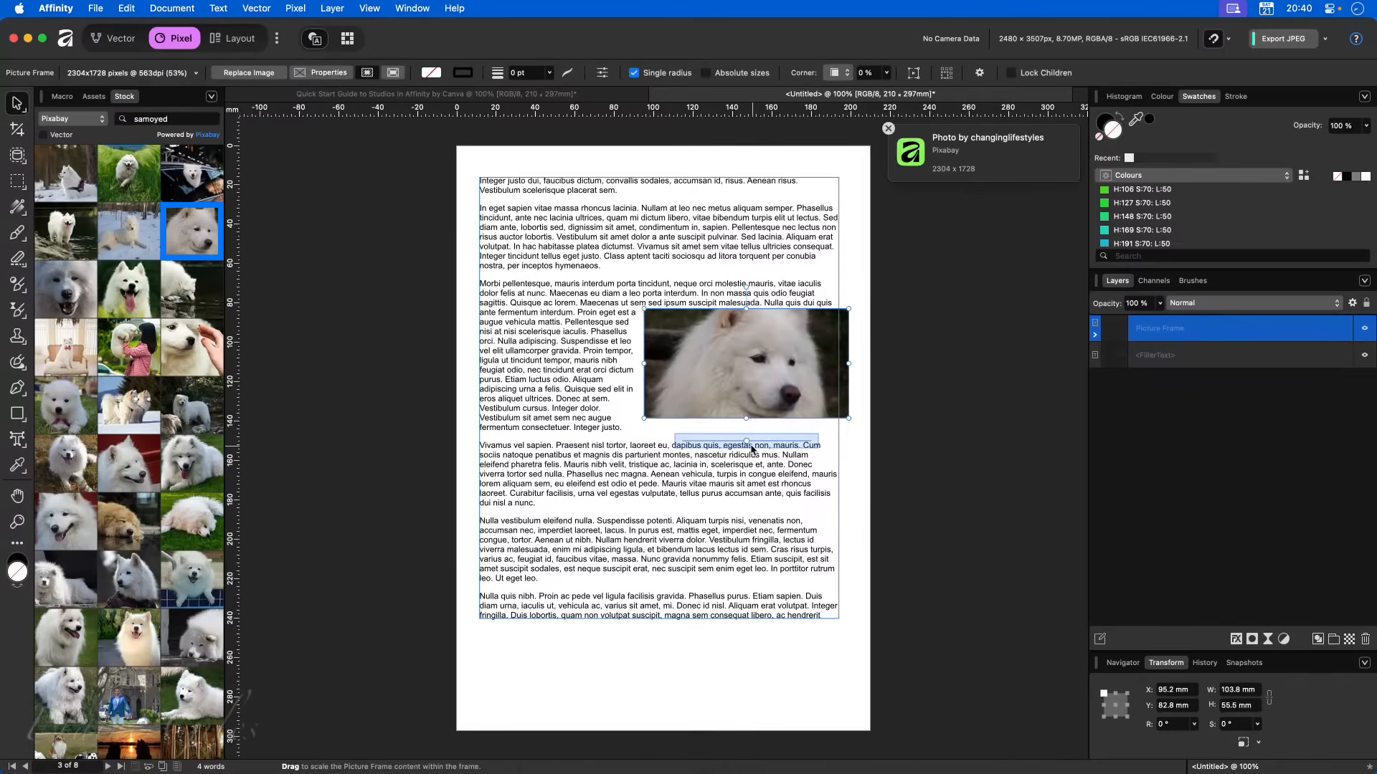
# - Add a caption below the picture frame with counter type Figure, 1, 2, 3, 4 numbering and the Alt Text field
pyautogui.click(322, 8)
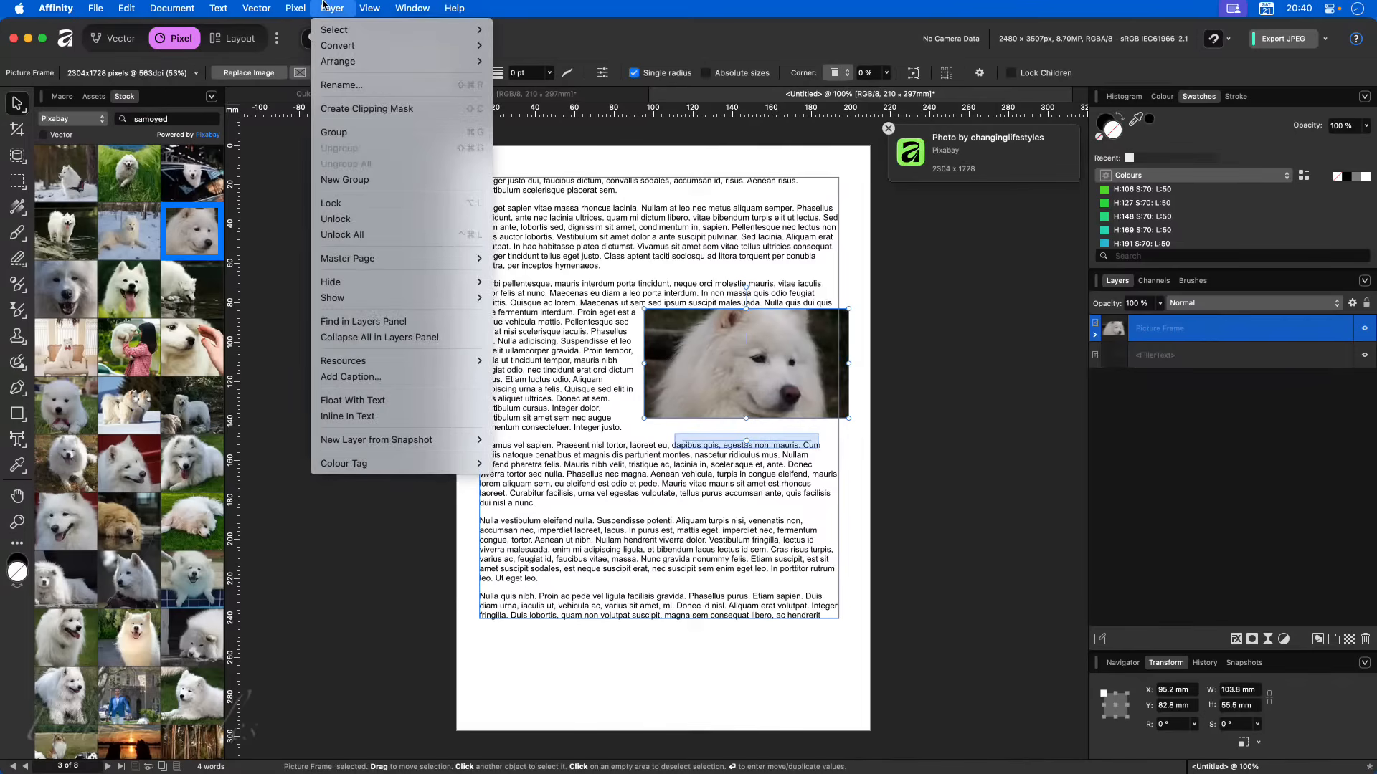
pyautogui.click(358, 376)
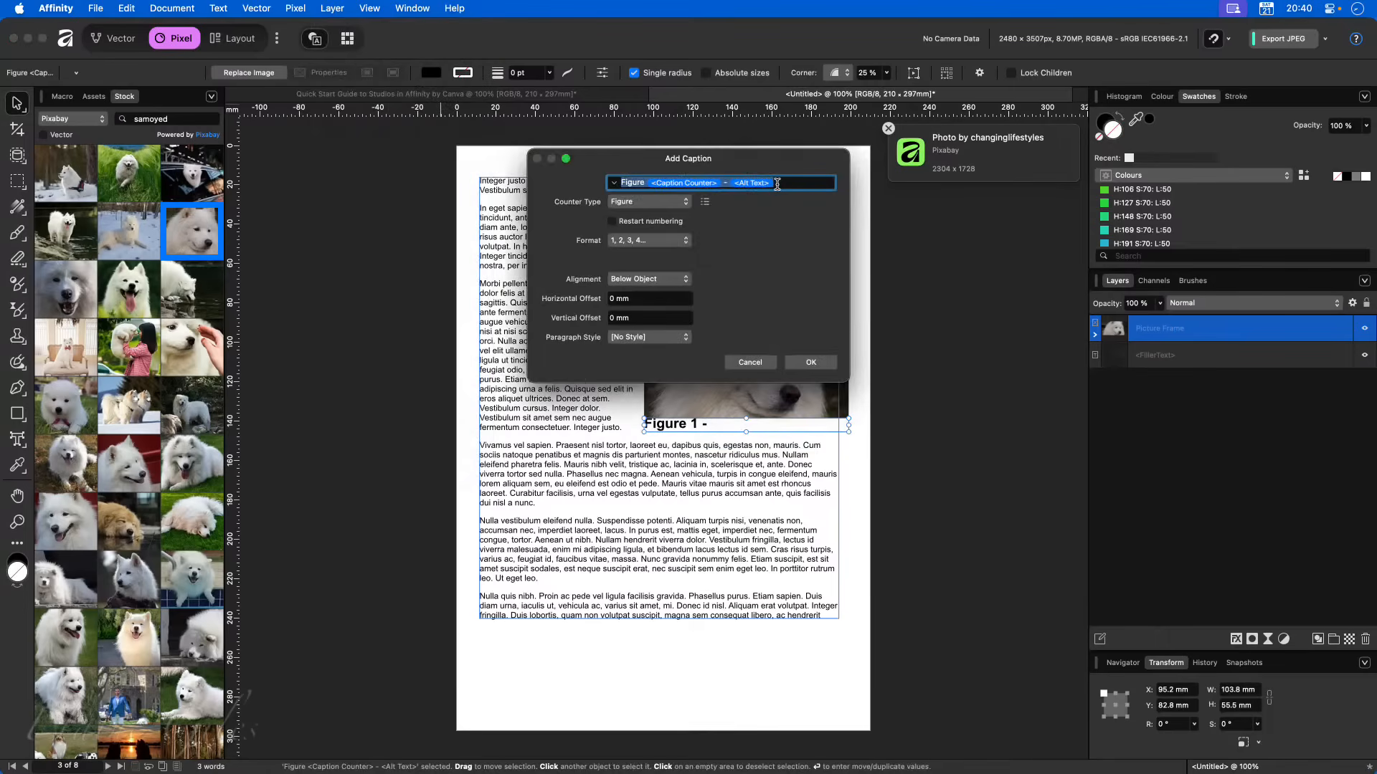
pyautogui.click(812, 365)
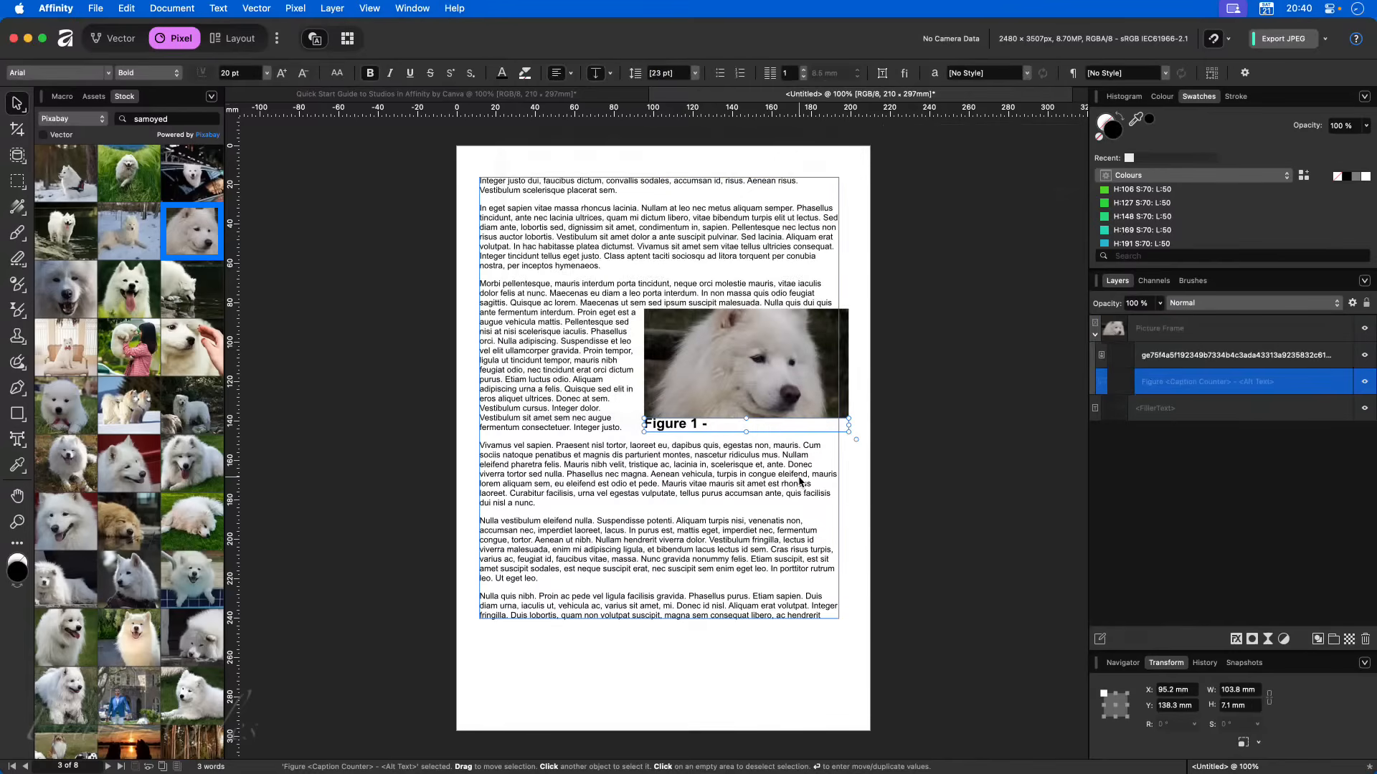
# - Set the custom alt text of the samoyed image to "Samoyed not happy!" in its tags
pyautogui.click(758, 390)
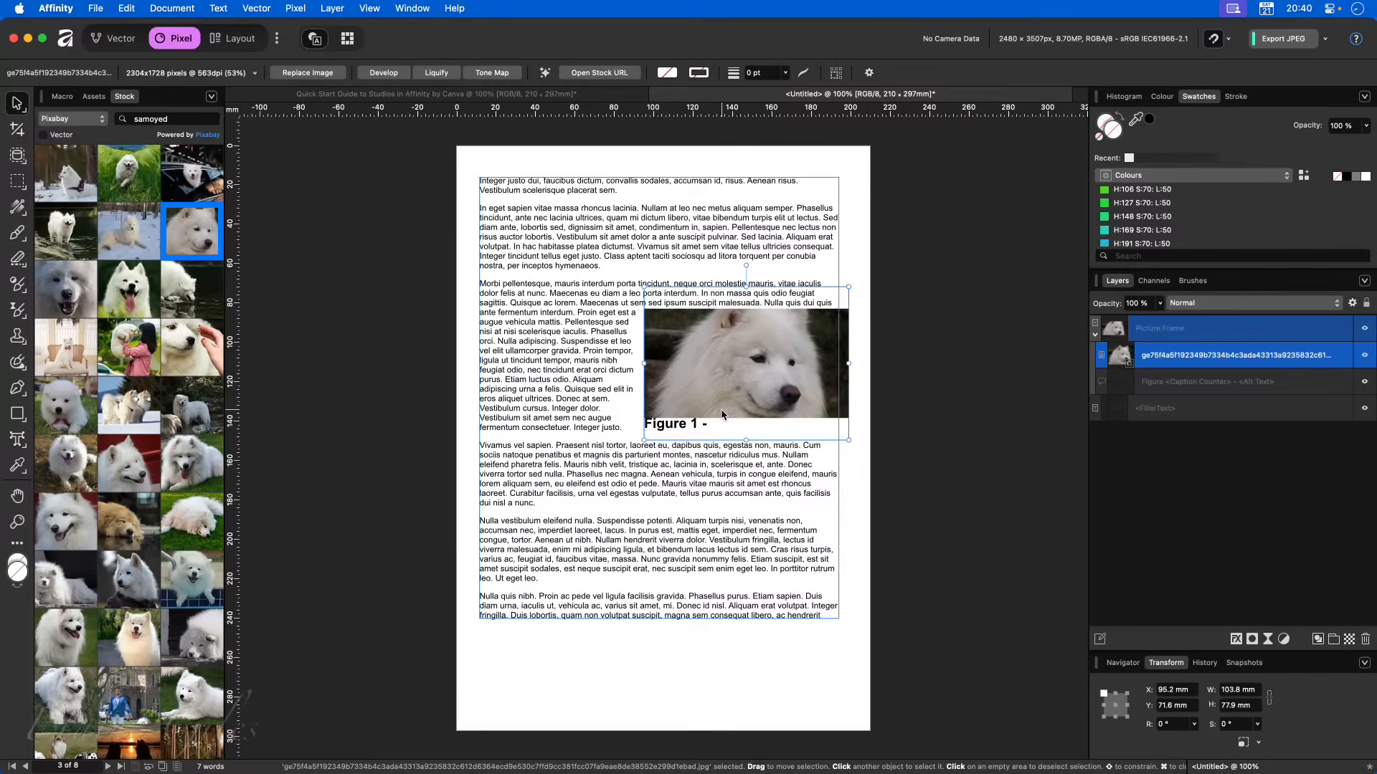
pyautogui.press('super+shift+m')
pyautogui.write('tags')
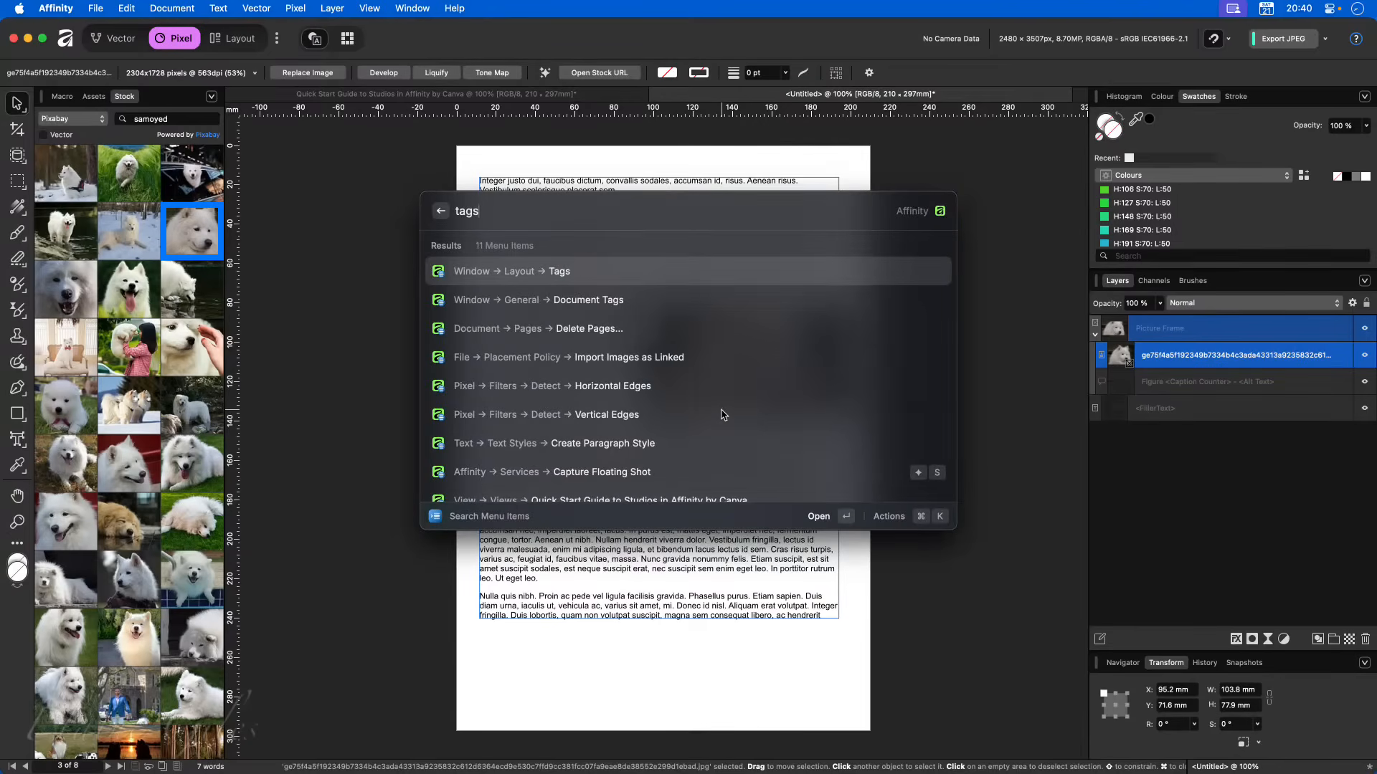
pyautogui.press('Return')
pyautogui.click(833, 127)
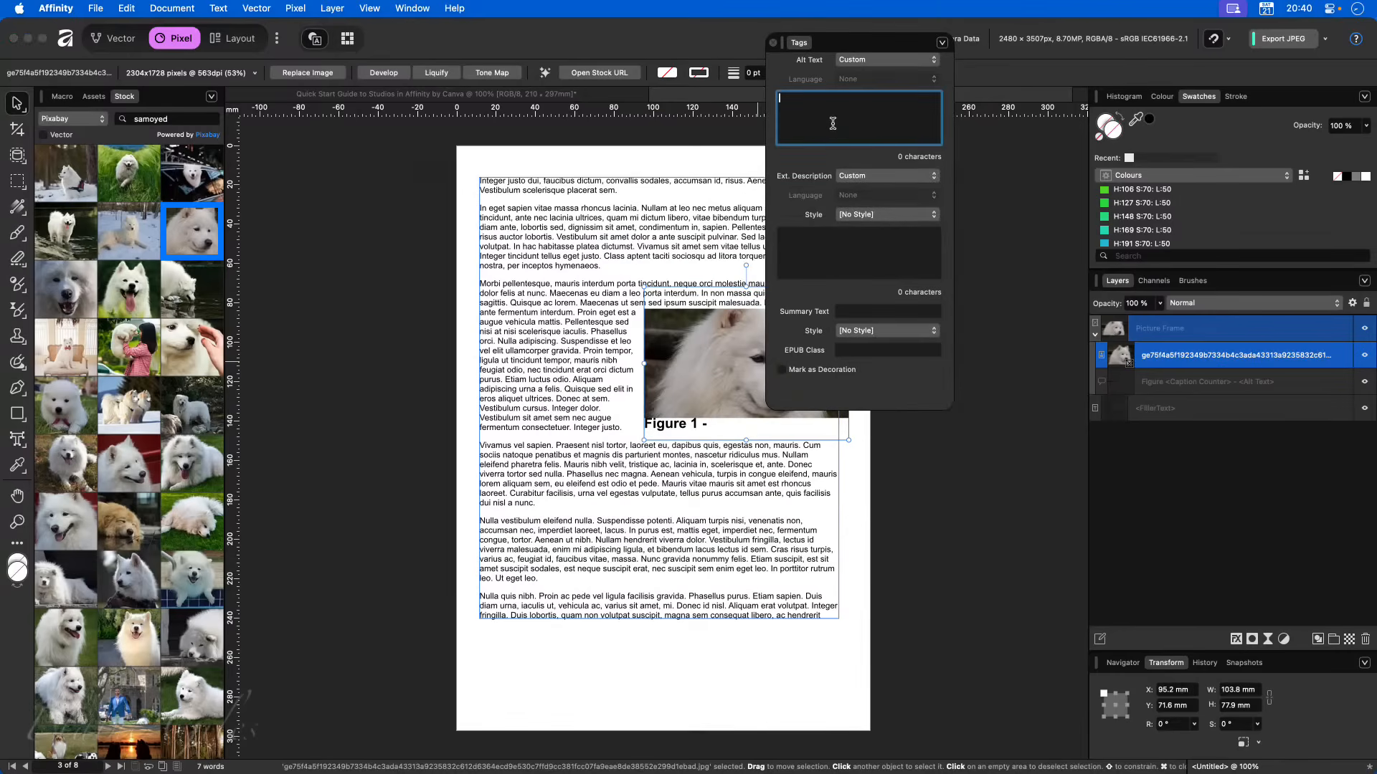
pyautogui.write('Samoyed not happy!')
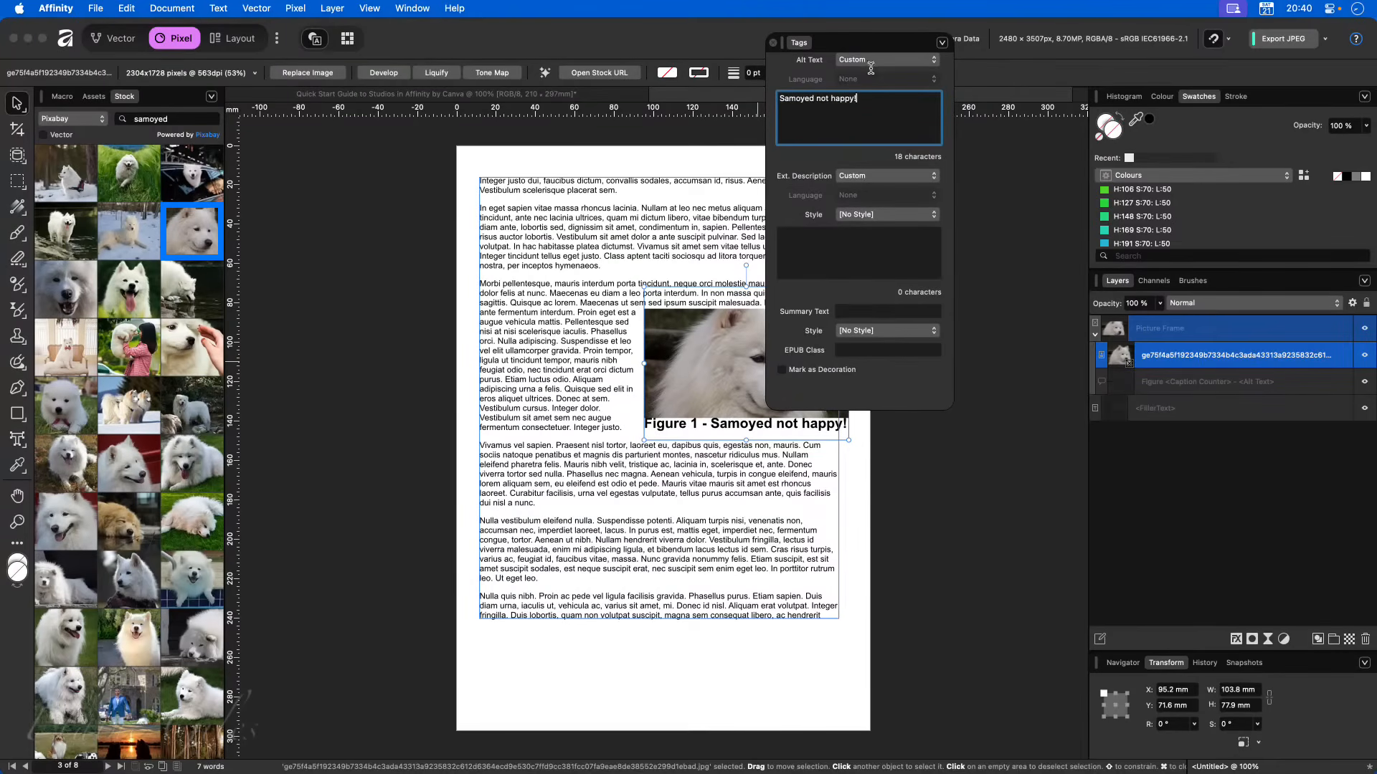
pyautogui.moveTo(846, 46); pyautogui.dragTo(986, 163)
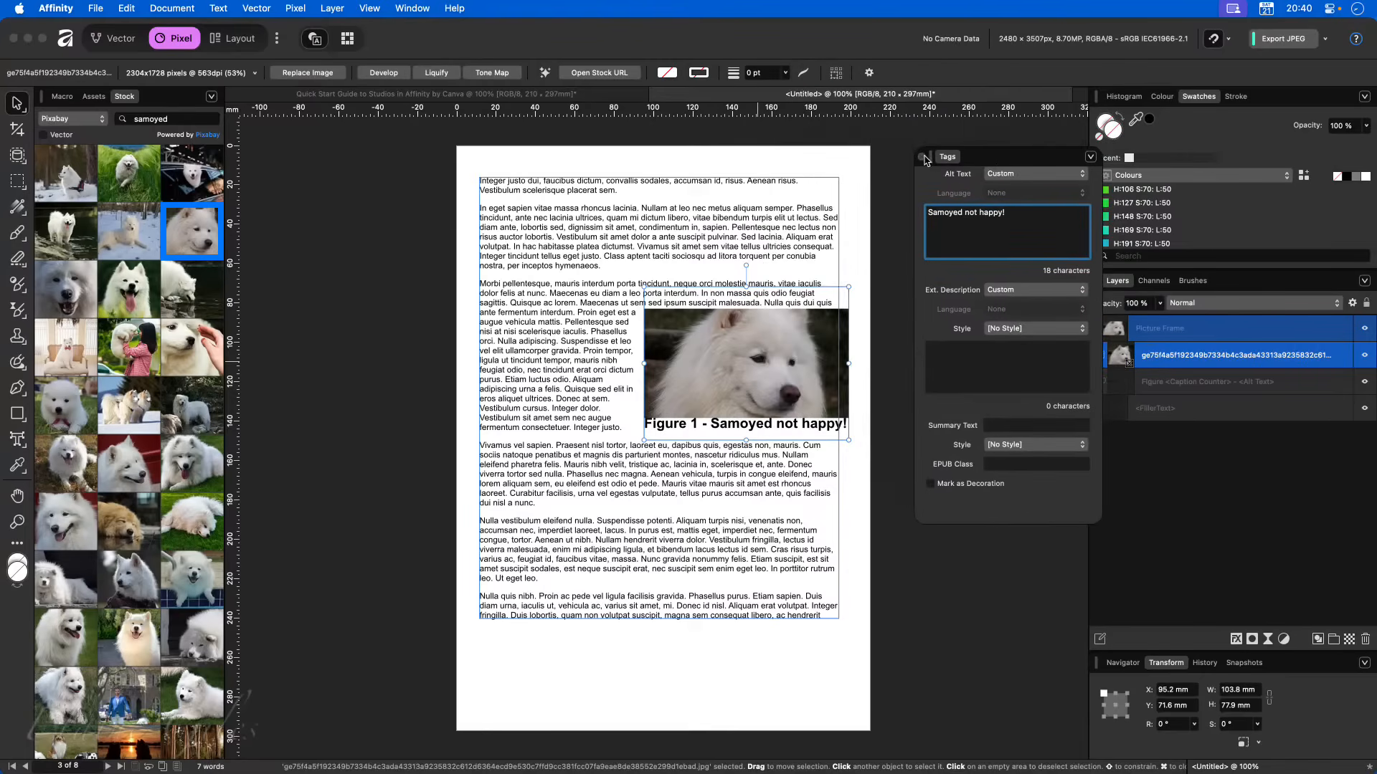
pyautogui.click(922, 158)
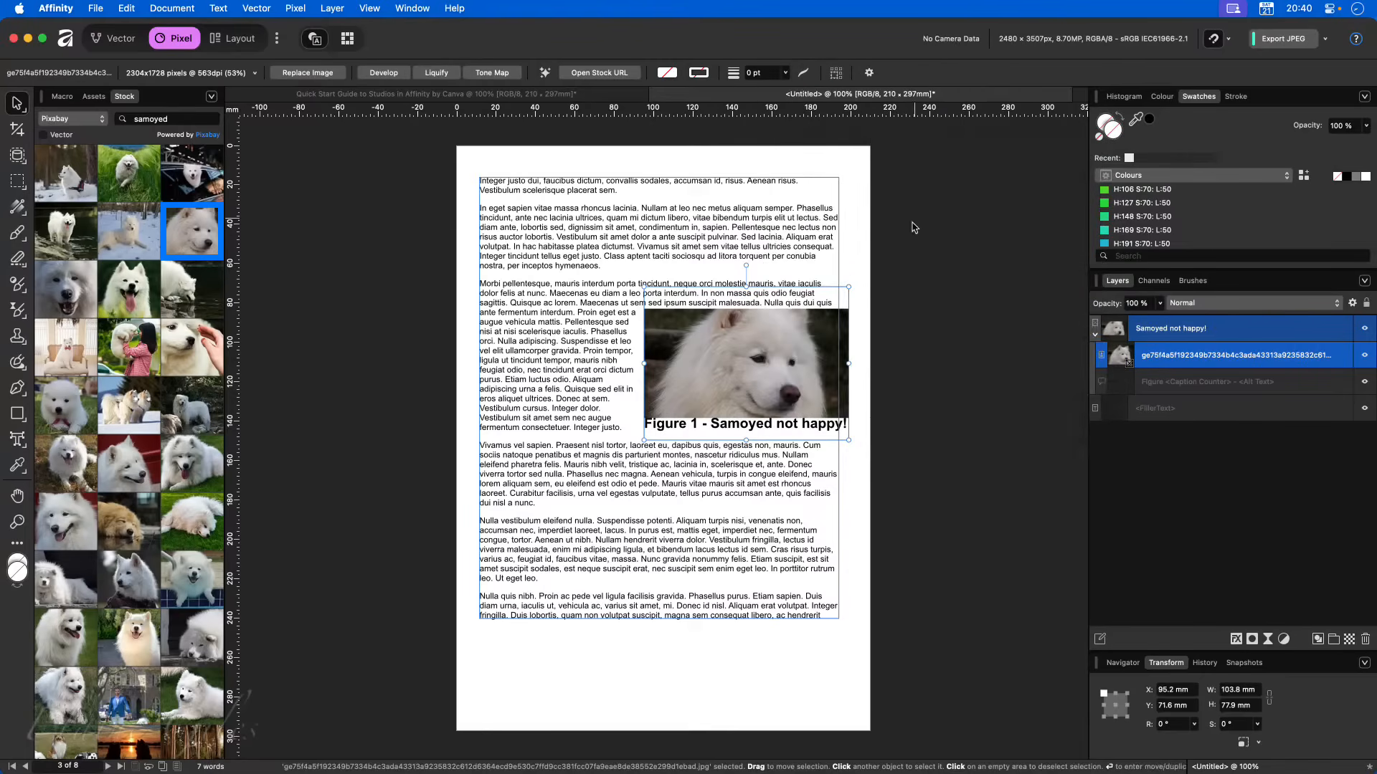
# - Select the whole figure caption text in the Layout studio and start a new paragraph style named "Caption" from it
pyautogui.click(728, 426)
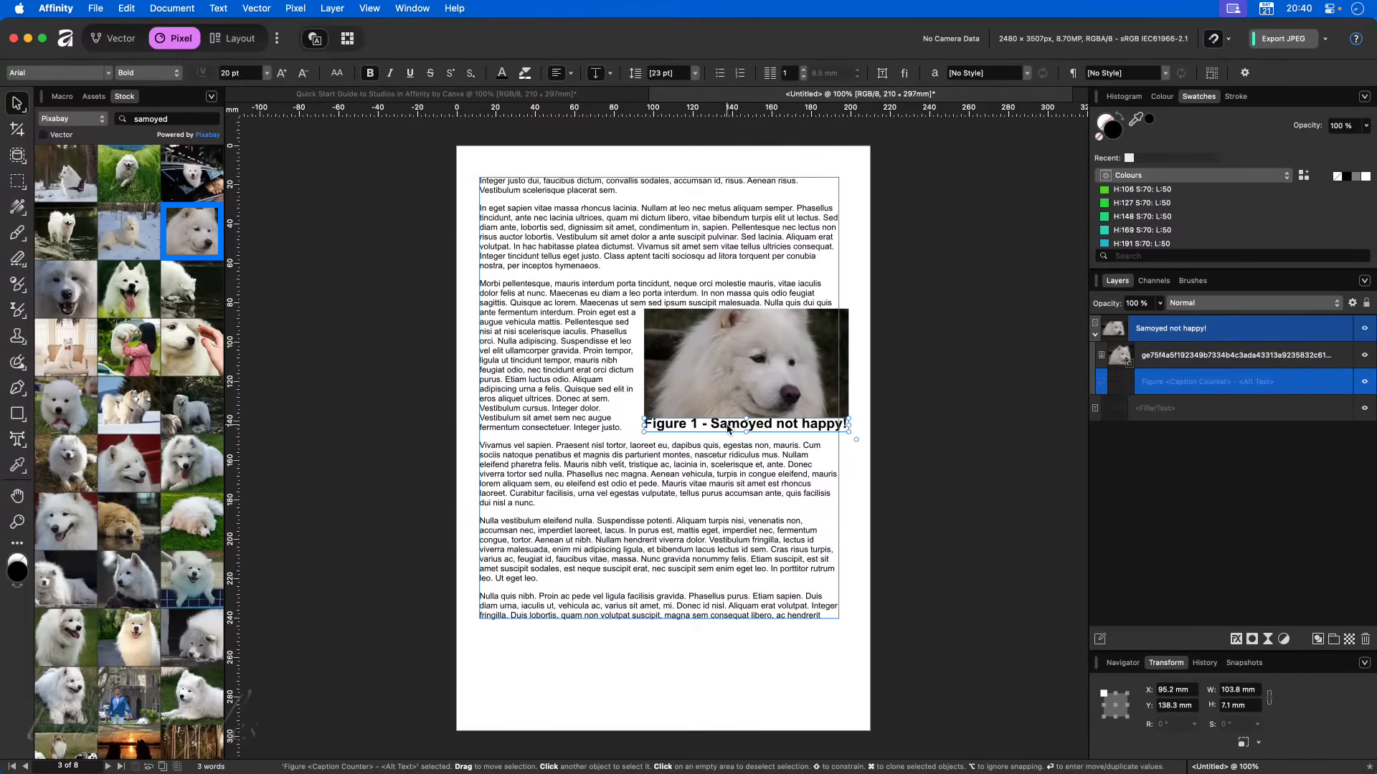
pyautogui.doubleClick(728, 428)
pyautogui.press('super+a')
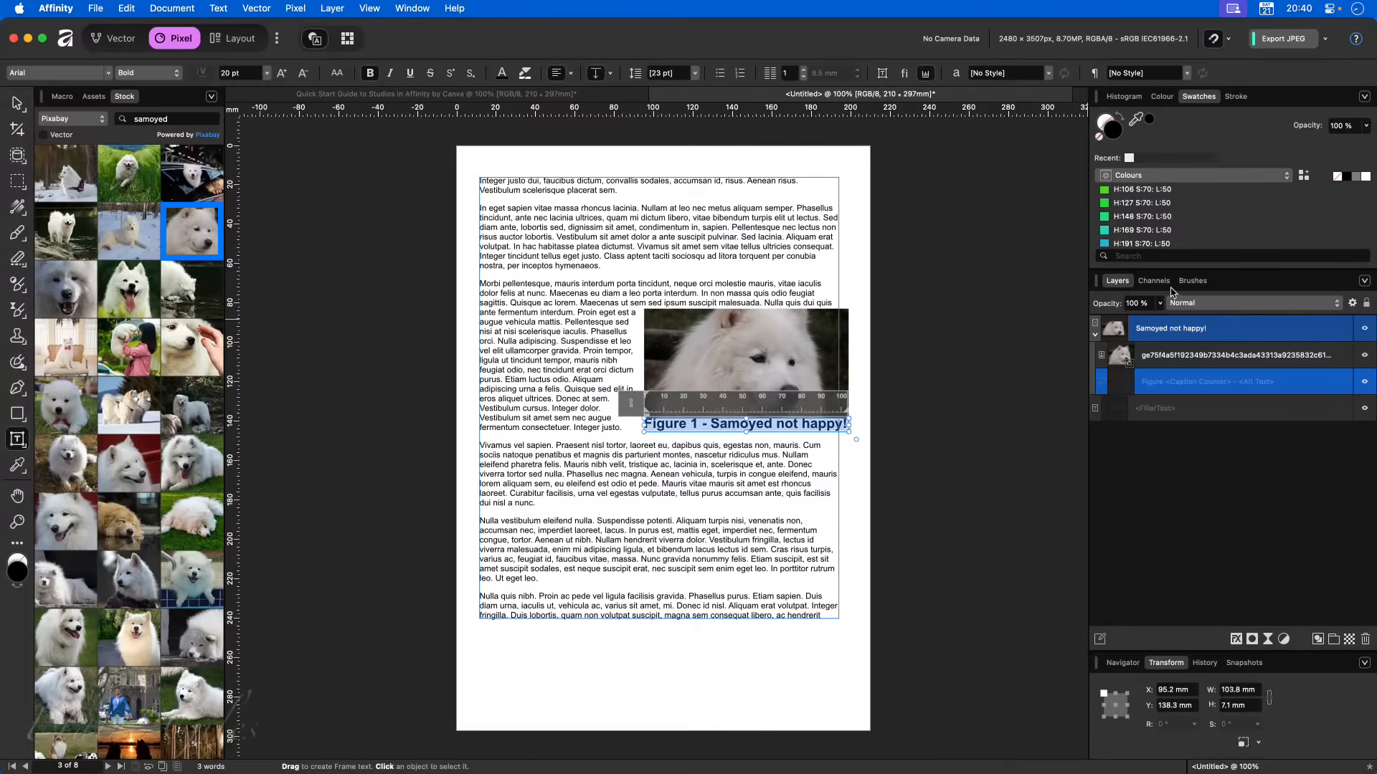
pyautogui.click(219, 36)
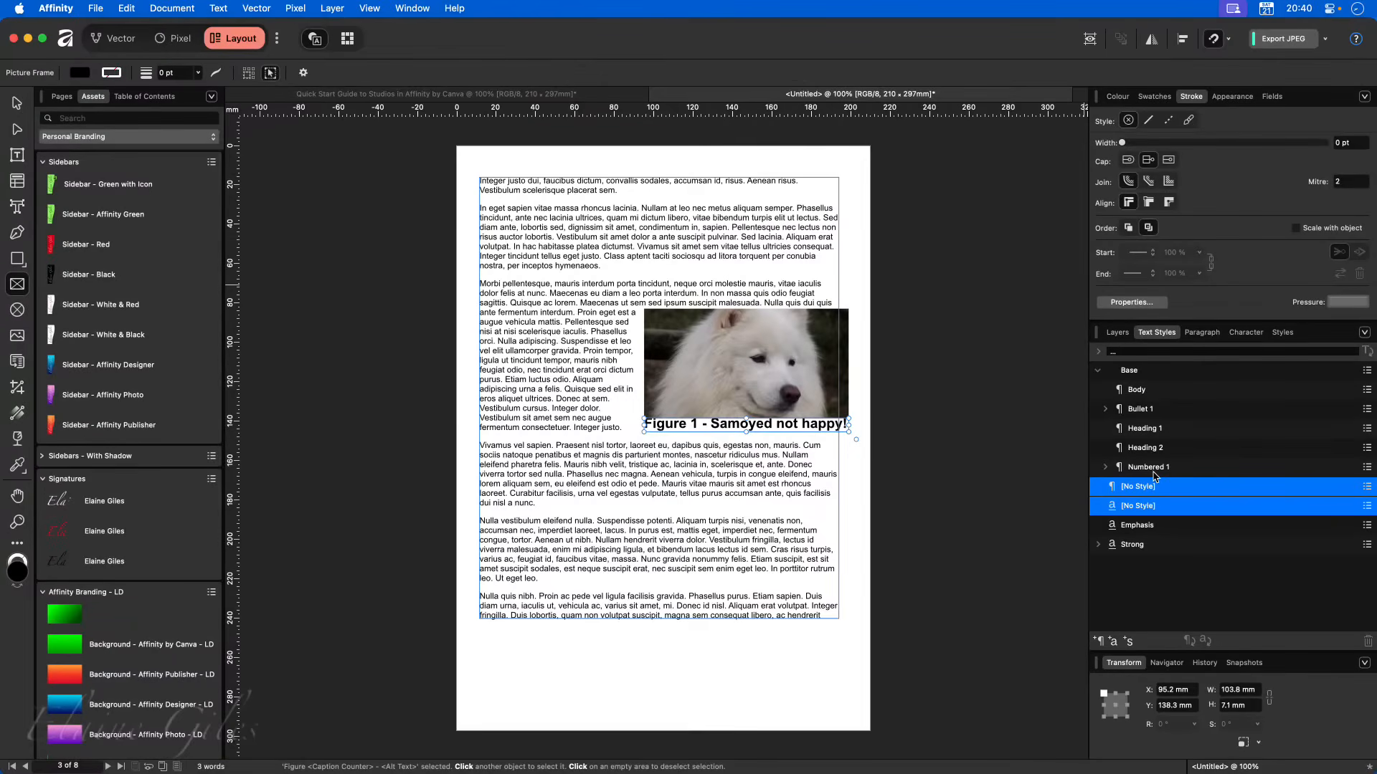
pyautogui.tripleClick(737, 427)
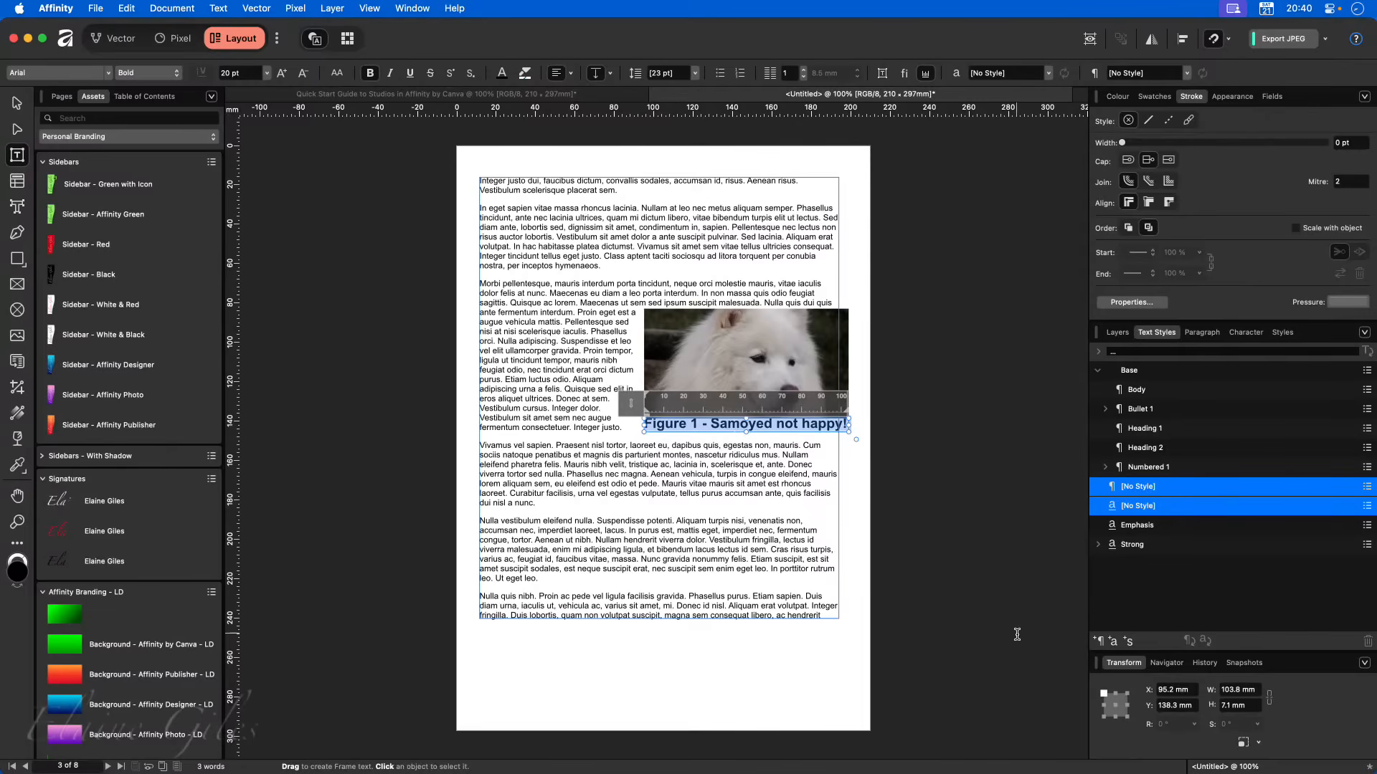
pyautogui.click(1098, 641)
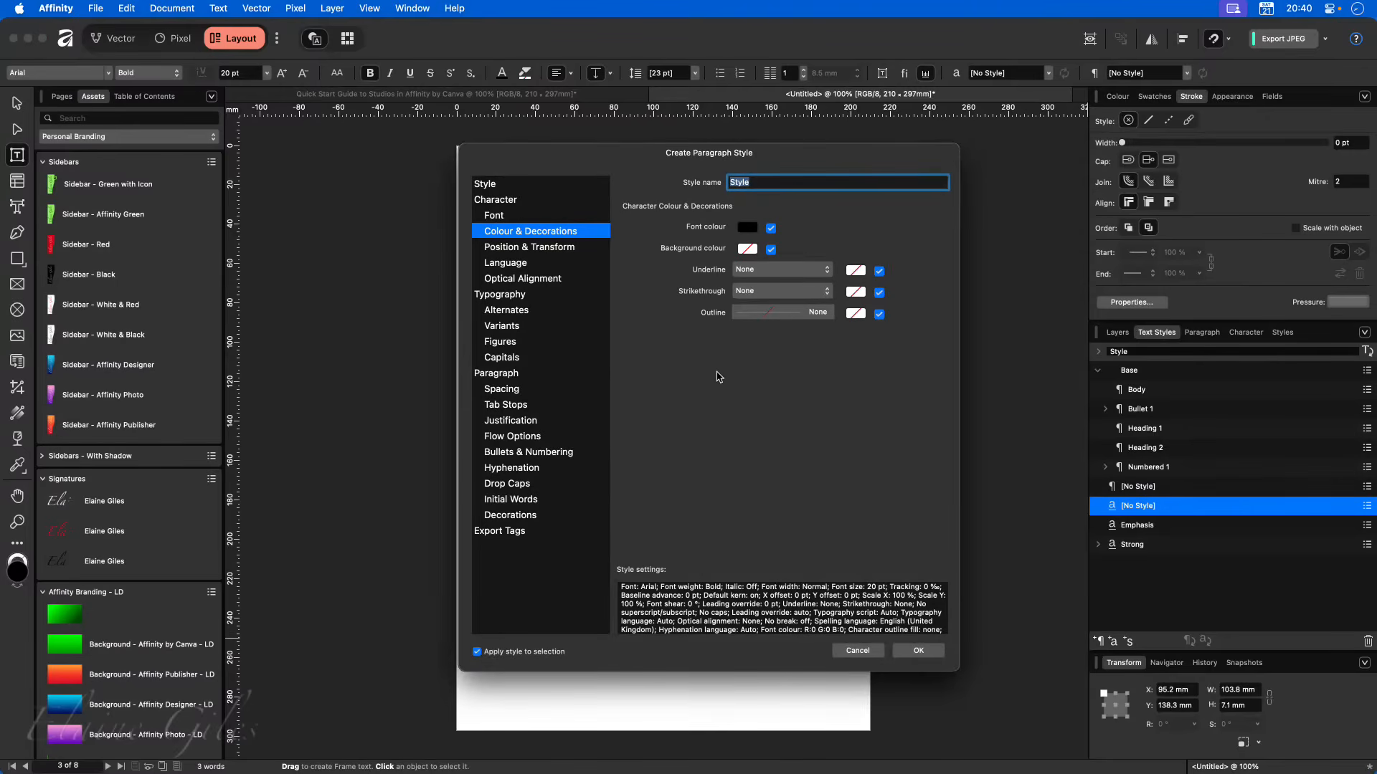
pyautogui.write('Caption')
# - Give the Caption style a 9 pt font size and a mid-grey font colour (H:0 S:0 L:45), and create it
pyautogui.click(548, 216)
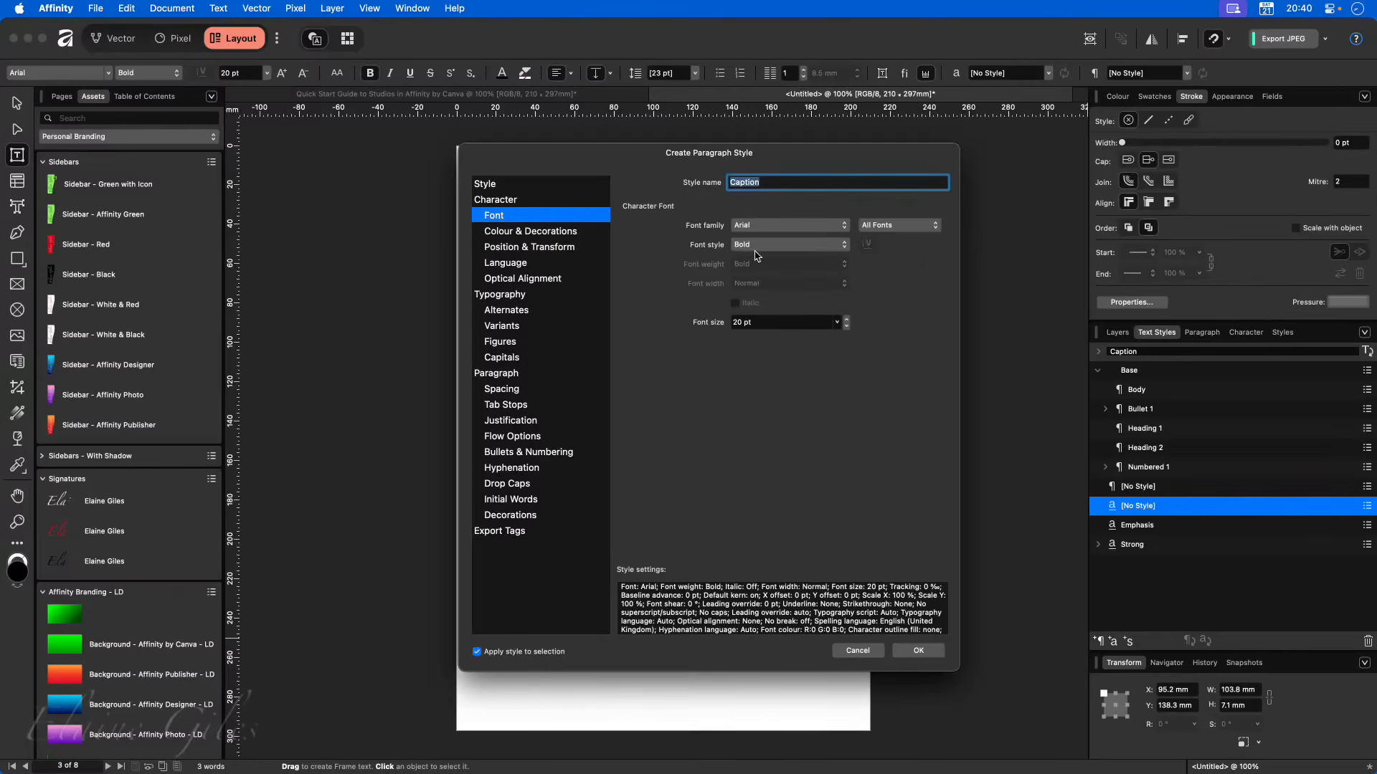
pyautogui.click(835, 322)
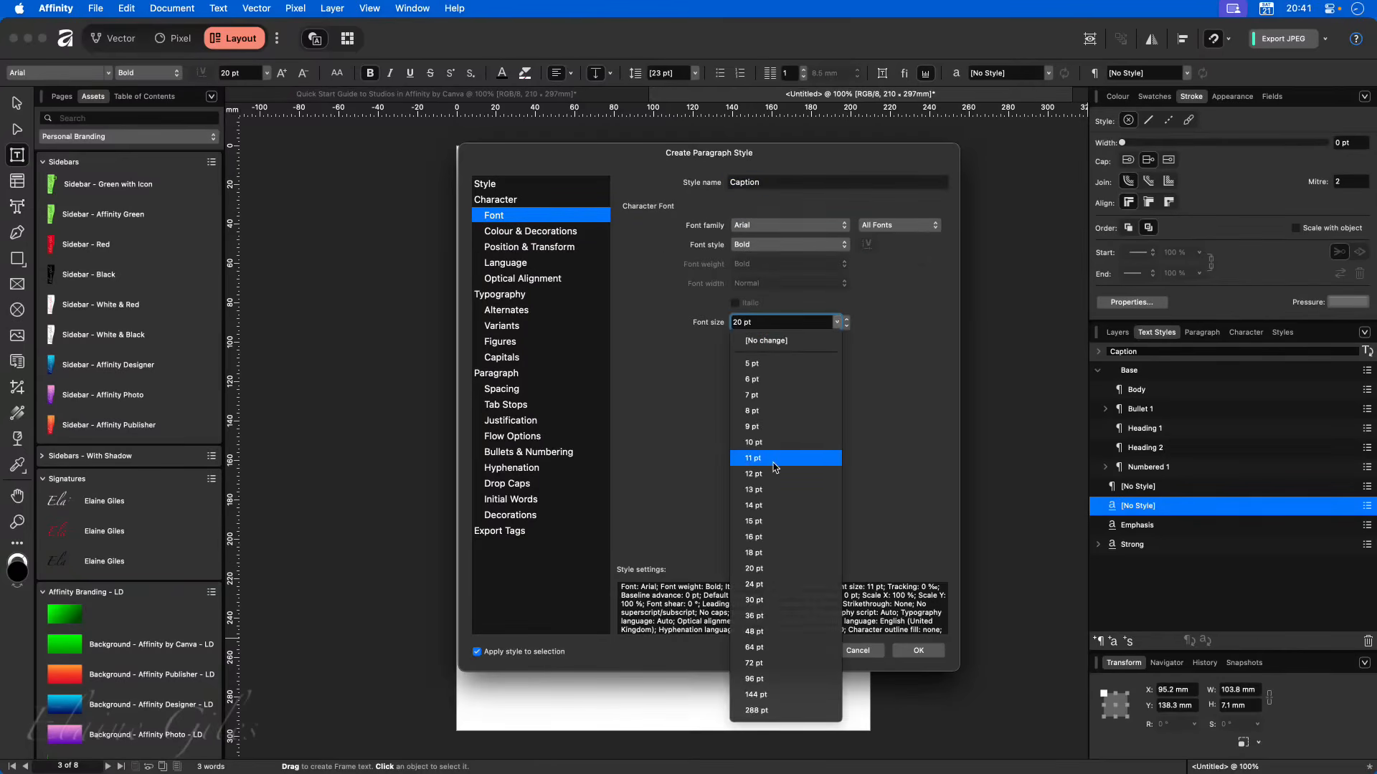
pyautogui.click(784, 426)
pyautogui.click(562, 231)
pyautogui.click(751, 229)
pyautogui.moveTo(839, 283); pyautogui.dragTo(849, 286)
pyautogui.click(874, 505)
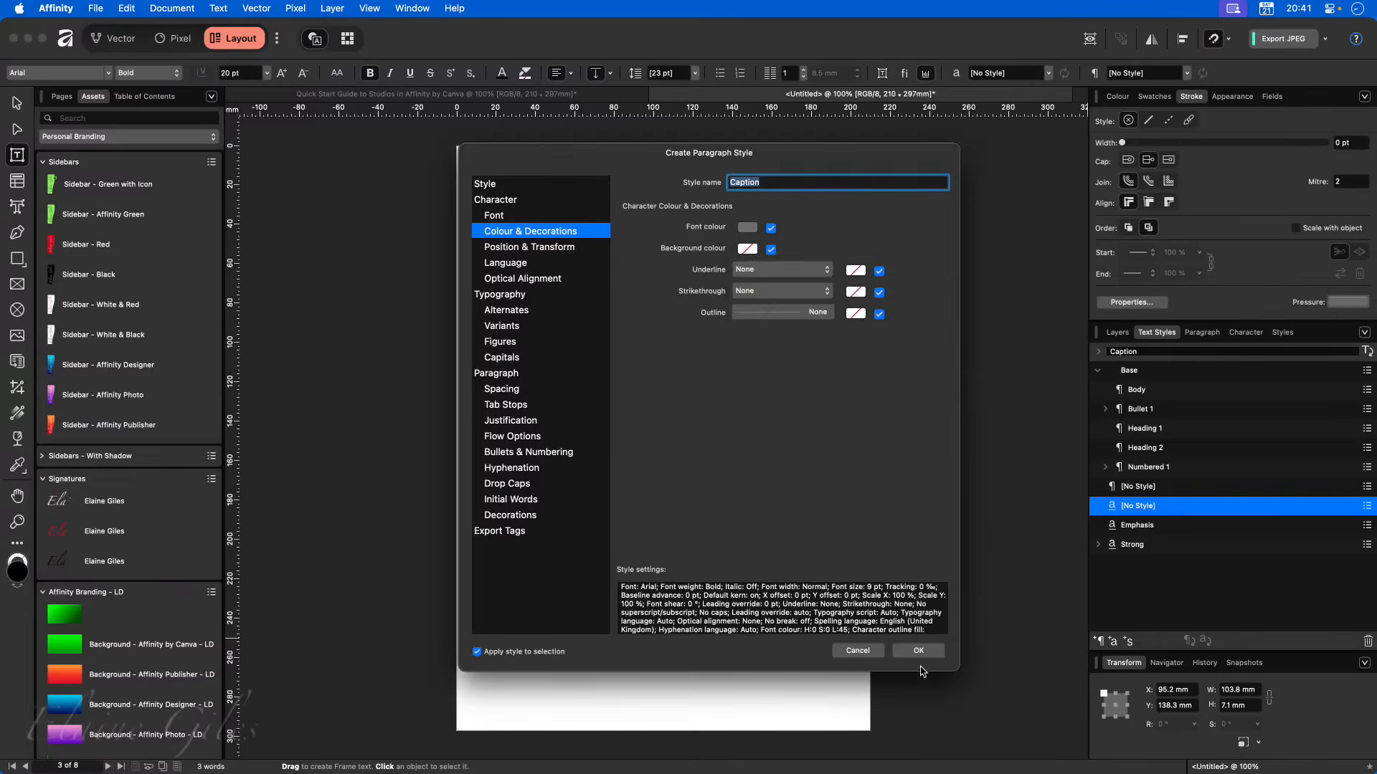
pyautogui.click(919, 650)
pyautogui.click(882, 542)
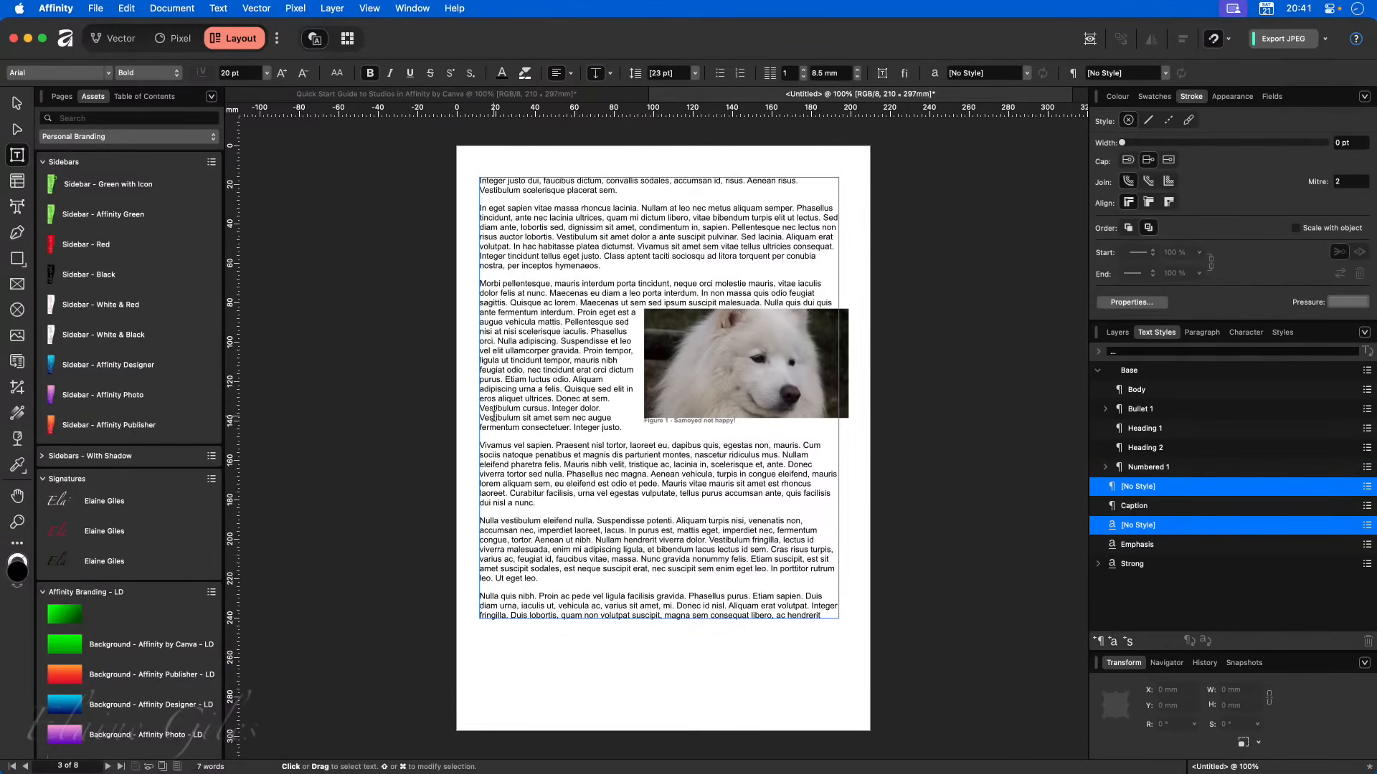
pyautogui.click(62, 96)
pyautogui.click(133, 592)
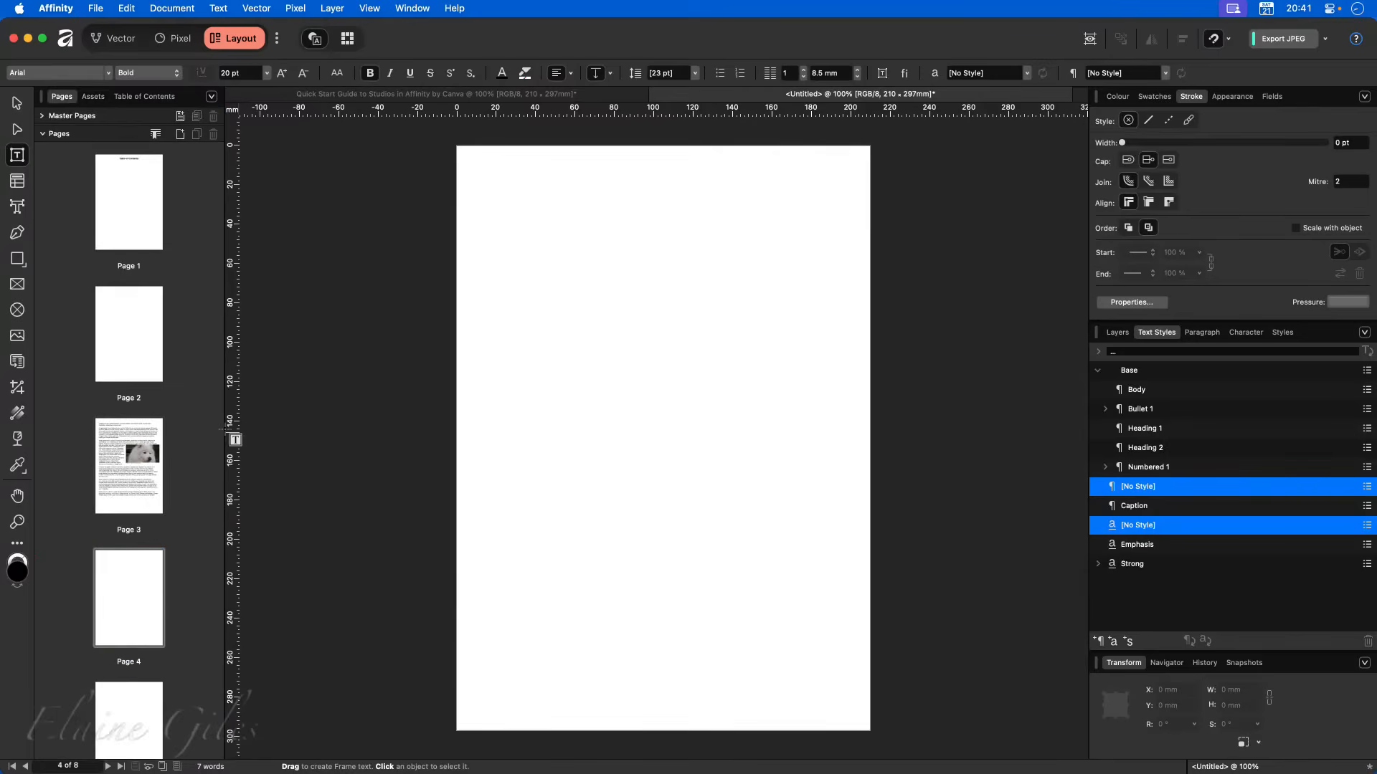
pyautogui.click(104, 467)
pyautogui.click(495, 429)
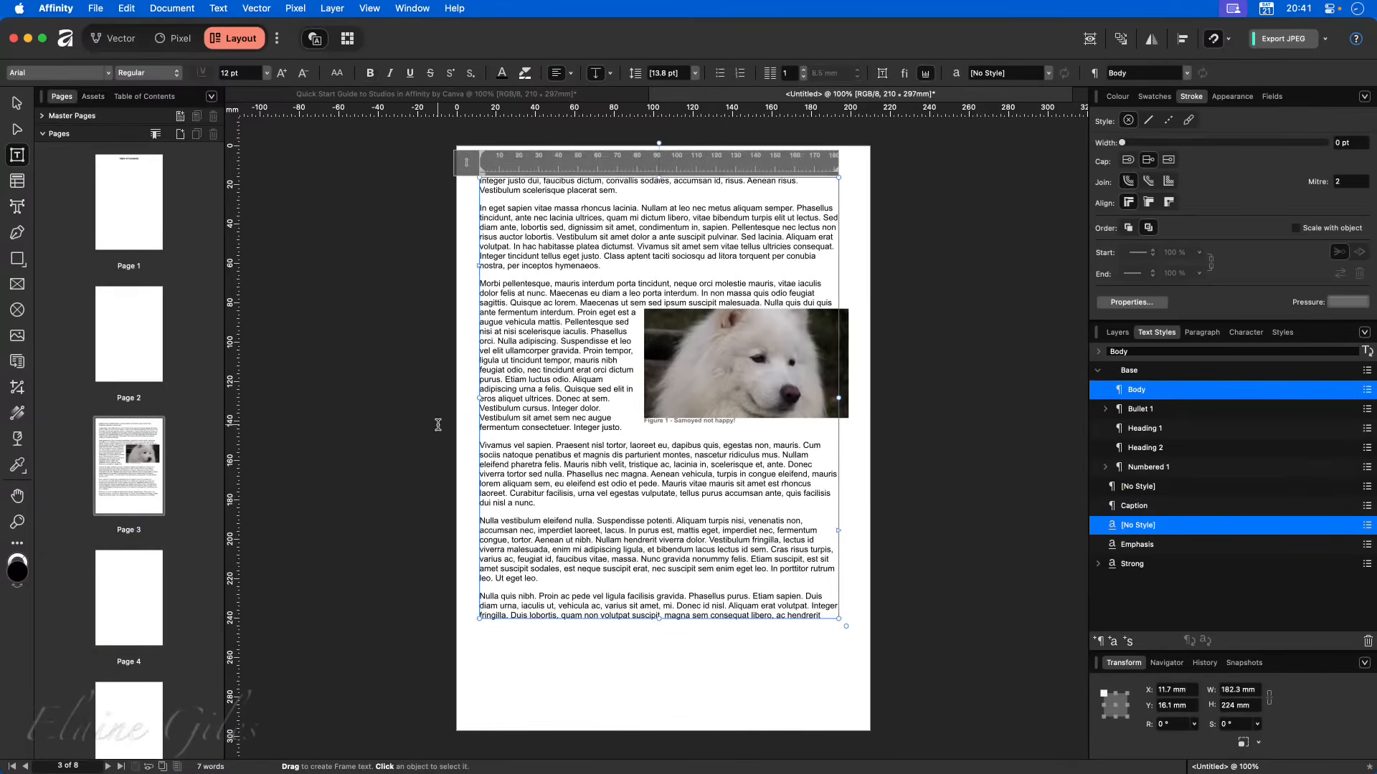
pyautogui.click(143, 603)
pyautogui.press('super+v')
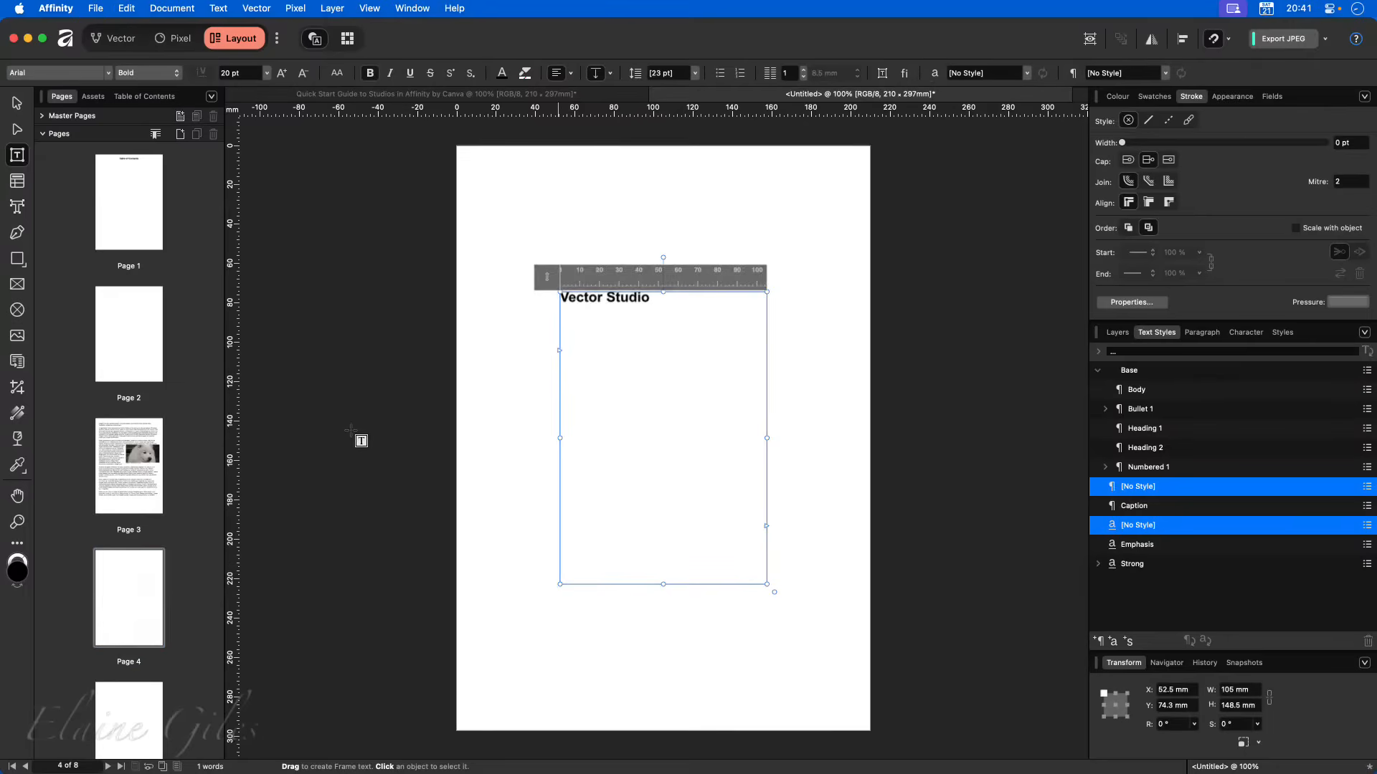
pyautogui.click(352, 430)
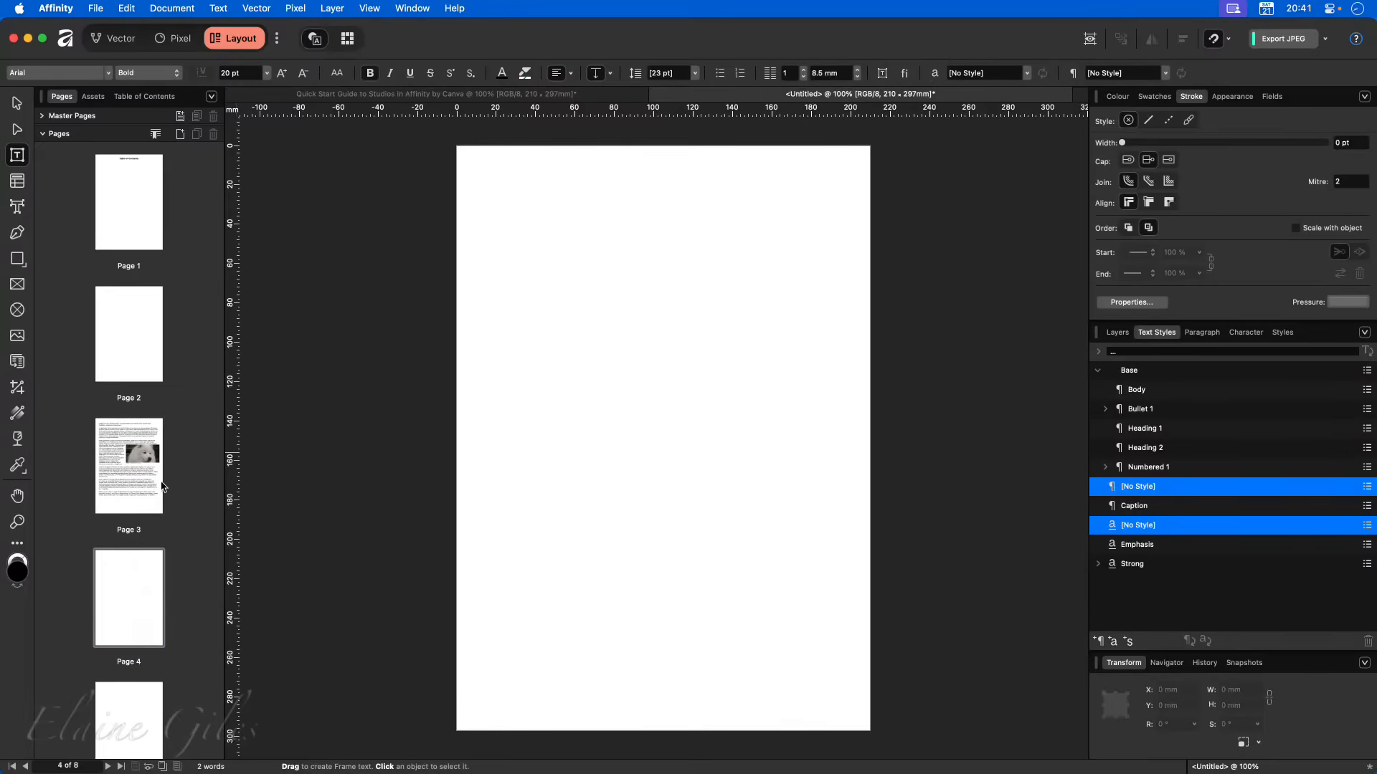
# - Copy the filler text frame from page 3 onto page 4 and shorten it to about 97 mm high
pyautogui.click(159, 491)
pyautogui.press('v')
pyautogui.click(506, 279)
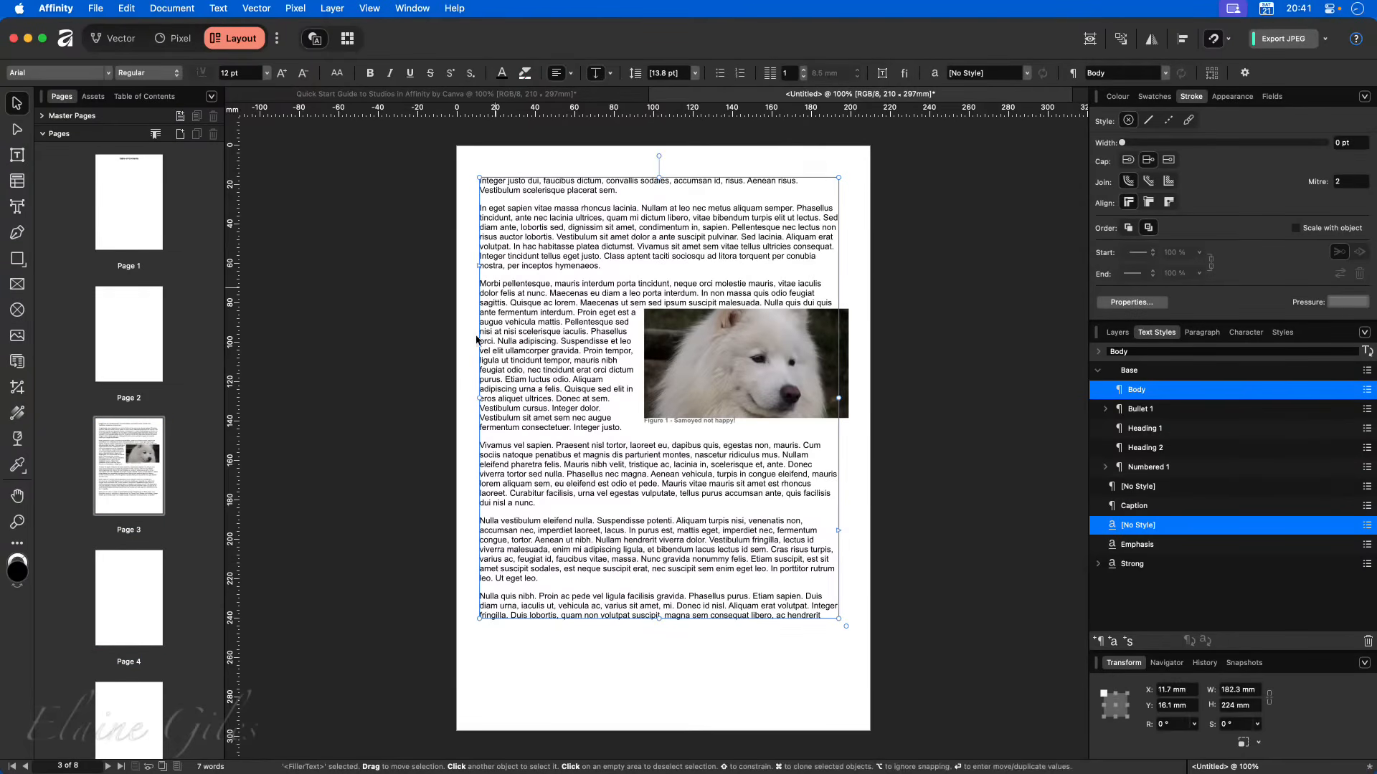
pyautogui.click(112, 577)
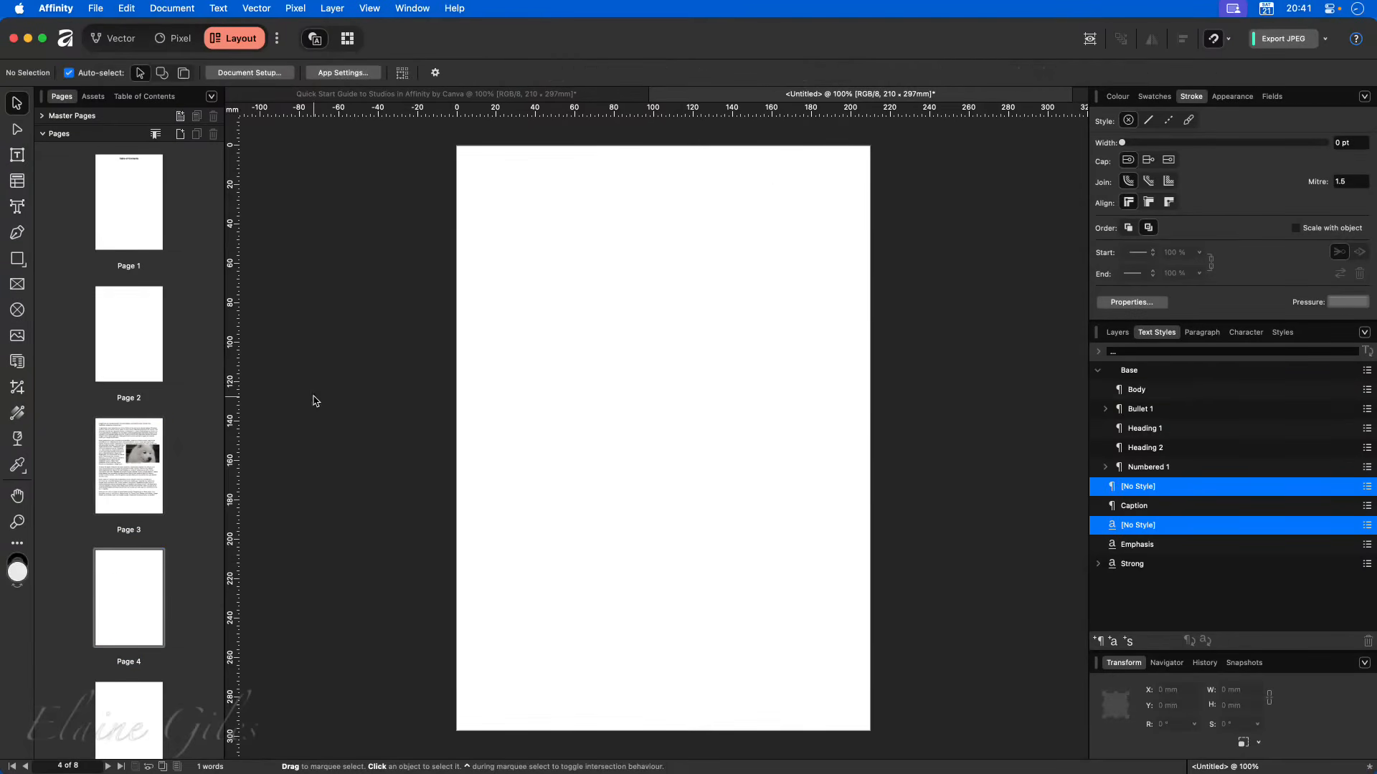
pyautogui.press('super+v')
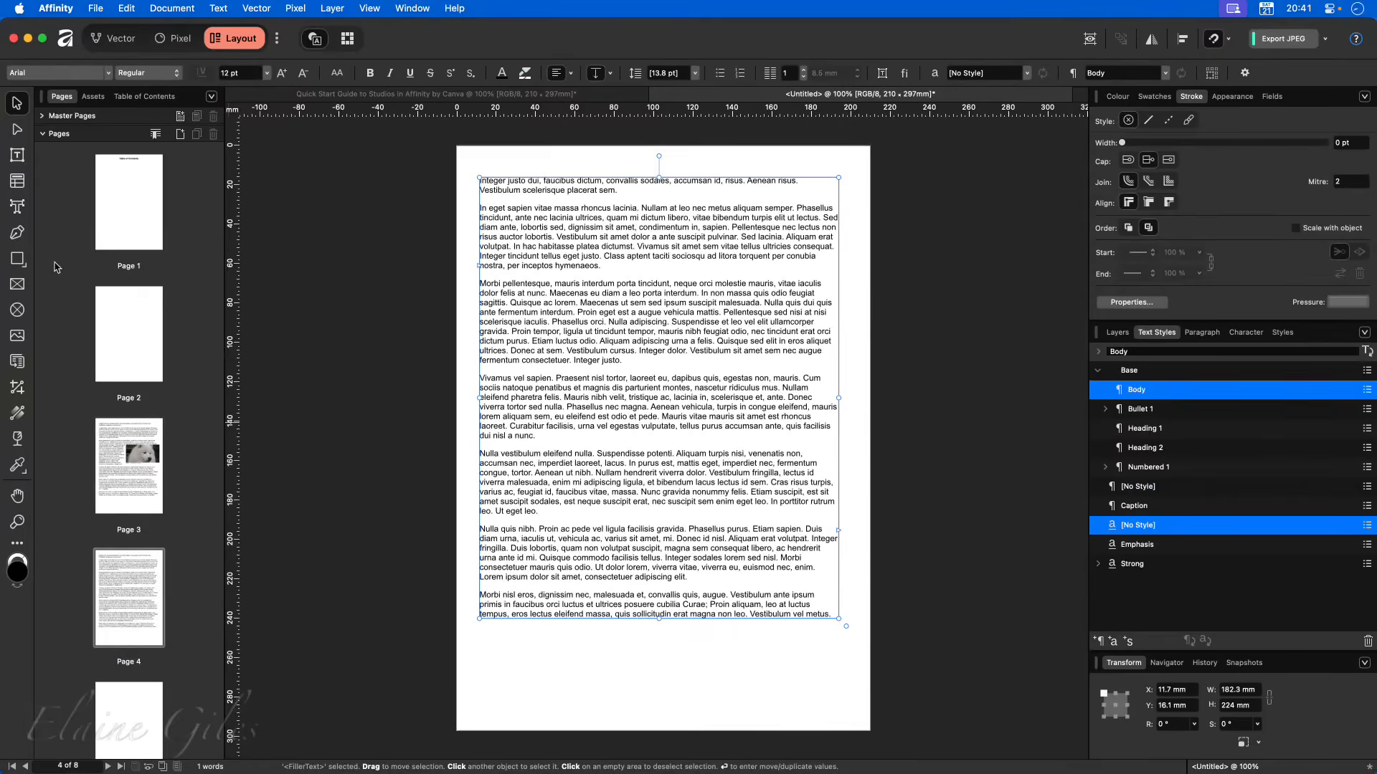
pyautogui.moveTo(661, 619); pyautogui.dragTo(676, 369)
# - Draw a two-column table about 70 × 34 mm below the page 4 text and number its first four rows 1 to 4
pyautogui.click(19, 182)
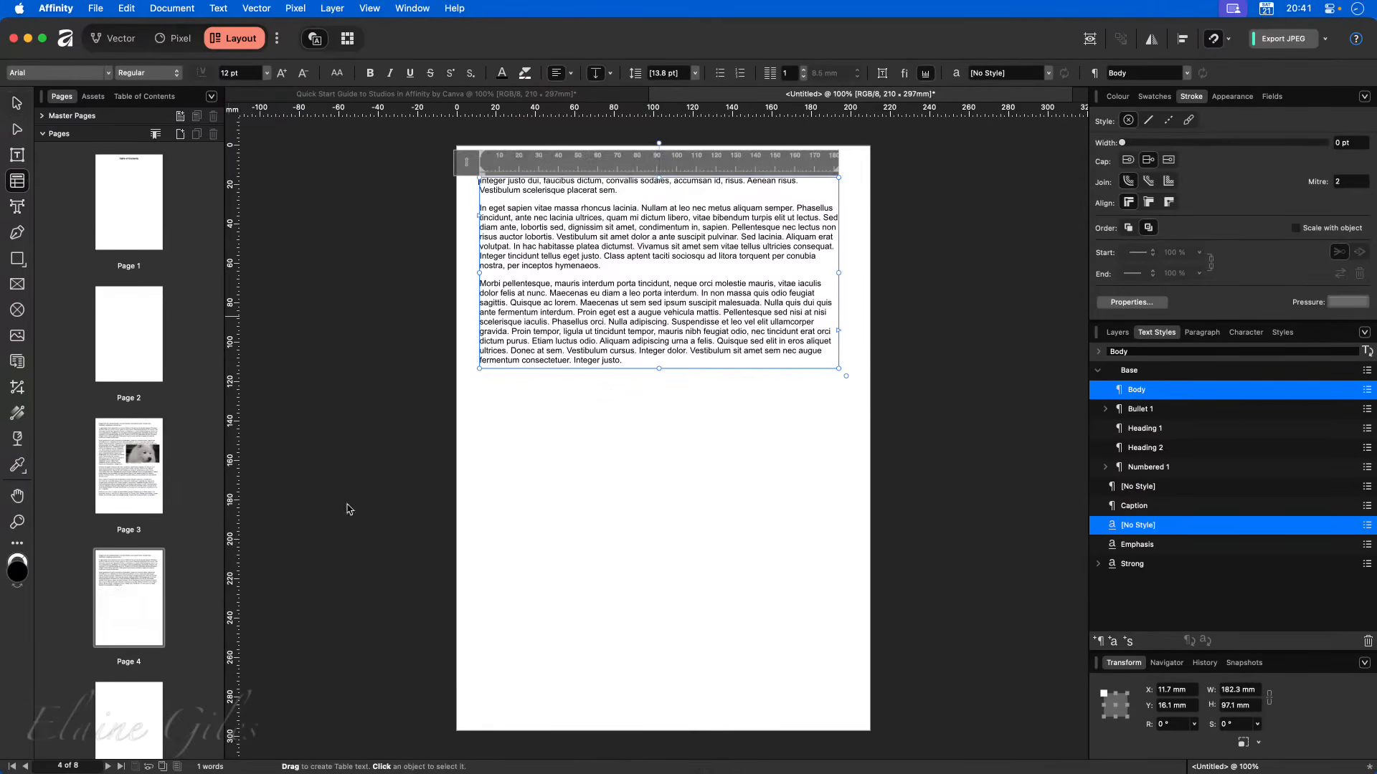
pyautogui.moveTo(503, 403); pyautogui.dragTo(640, 471)
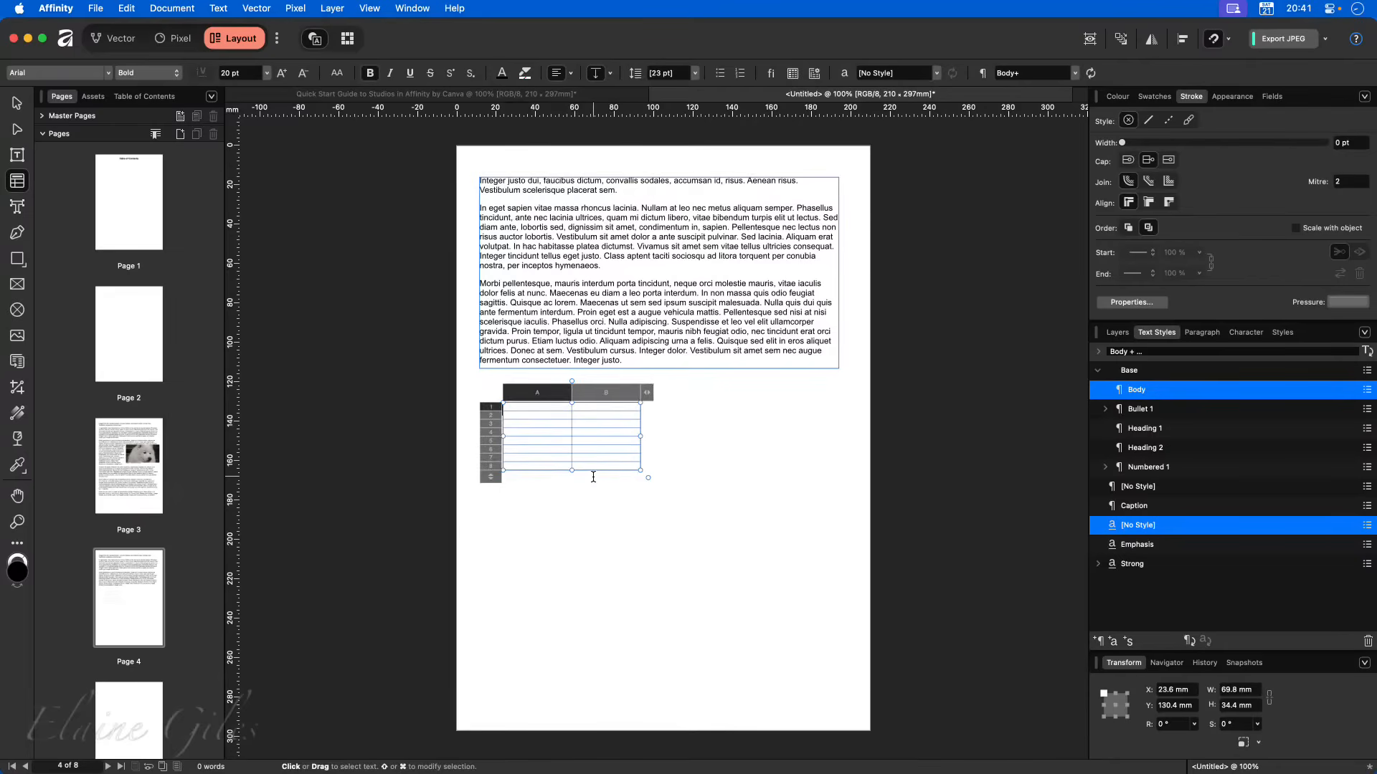
pyautogui.write('1')
pyautogui.press('Down')
pyautogui.write('2')
pyautogui.press('Down')
pyautogui.write('3')
pyautogui.press('Down')
pyautogui.write('4')
pyautogui.press('Down')
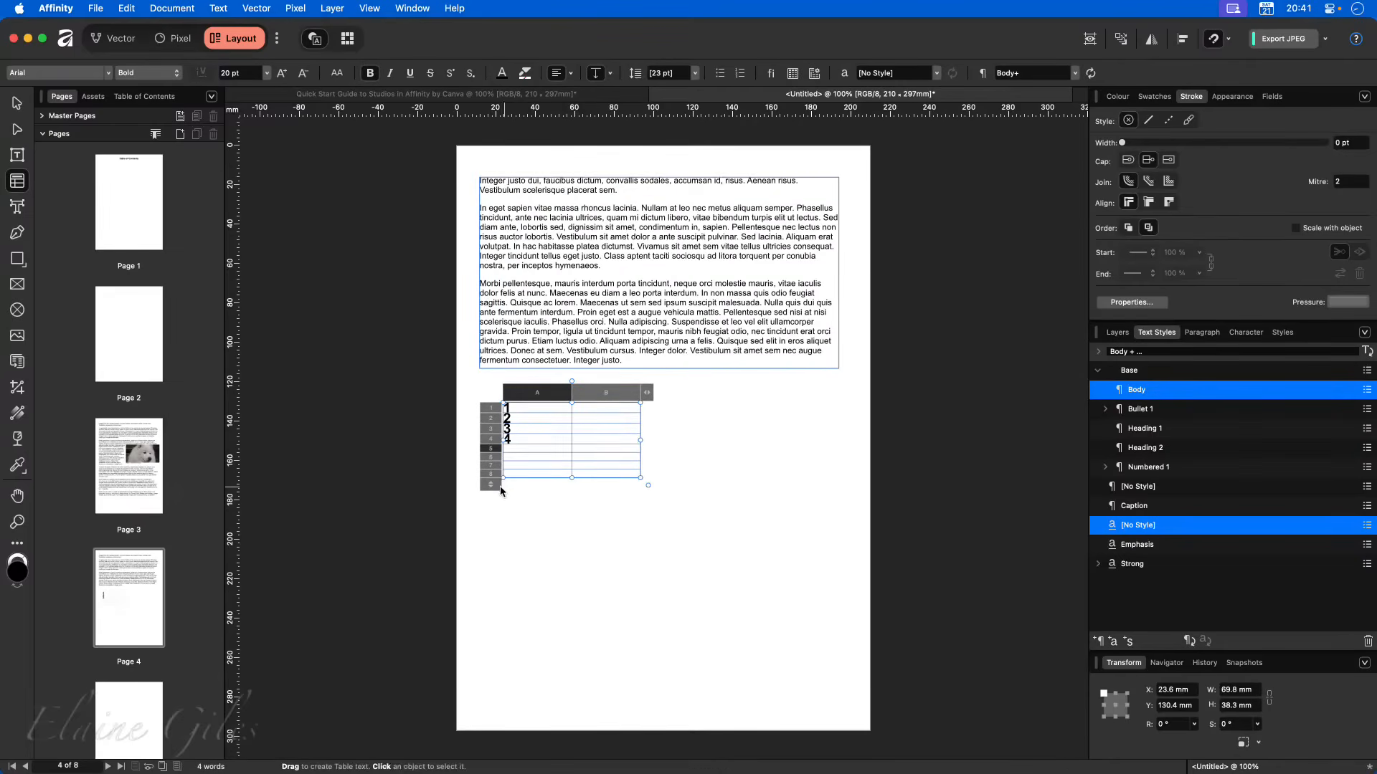
# - Remove the table's empty rows below row 4 and enlarge the table to about 103 × 38 mm
pyautogui.moveTo(490, 484); pyautogui.dragTo(502, 446)
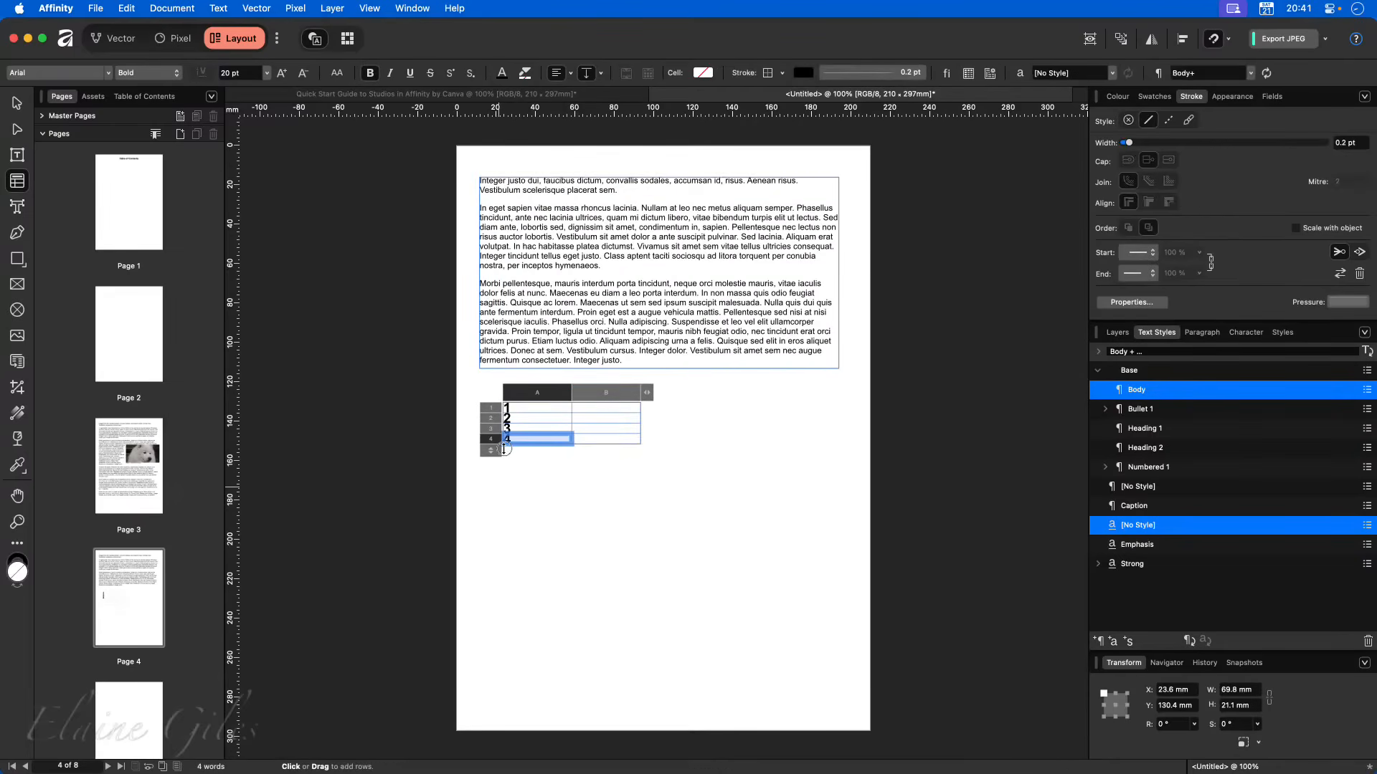
pyautogui.click(750, 495)
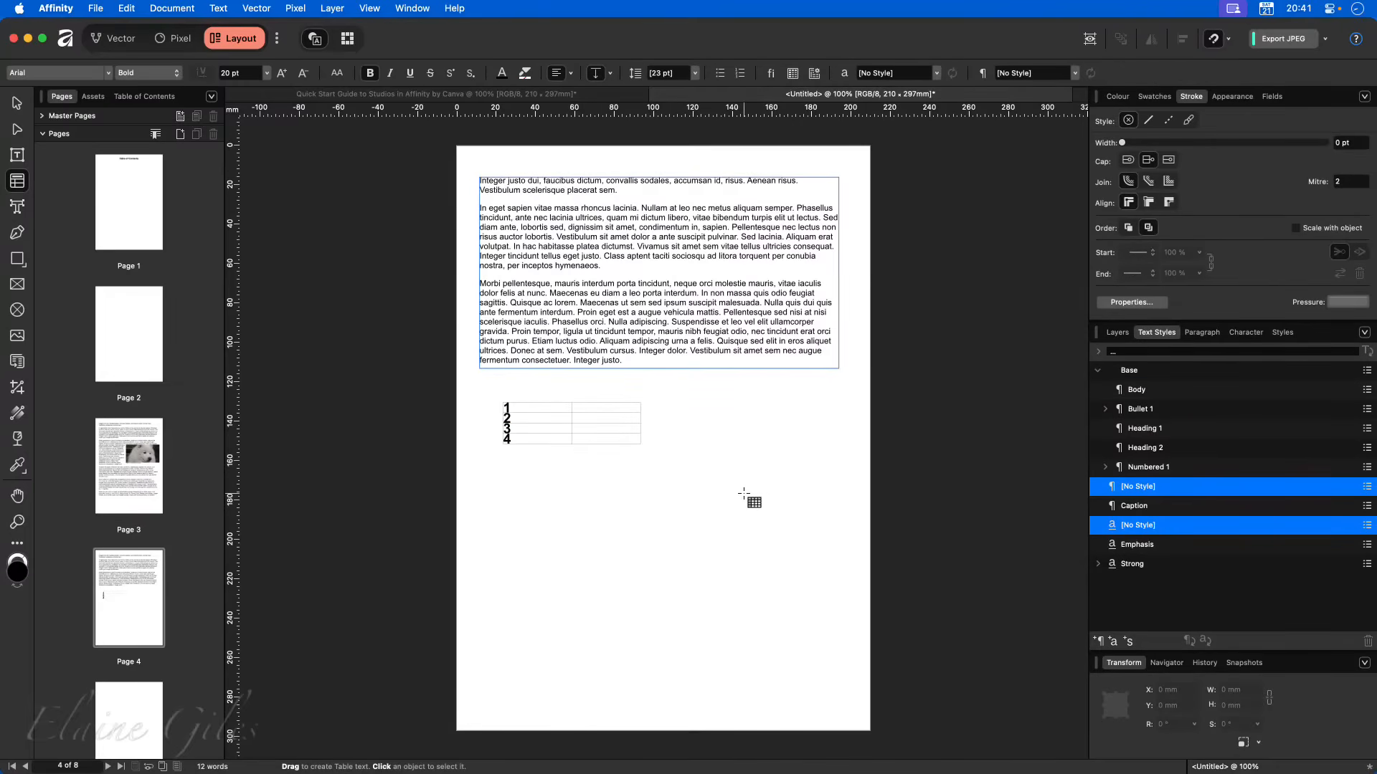
pyautogui.click(17, 102)
pyautogui.click(618, 432)
pyautogui.moveTo(642, 446); pyautogui.dragTo(709, 481)
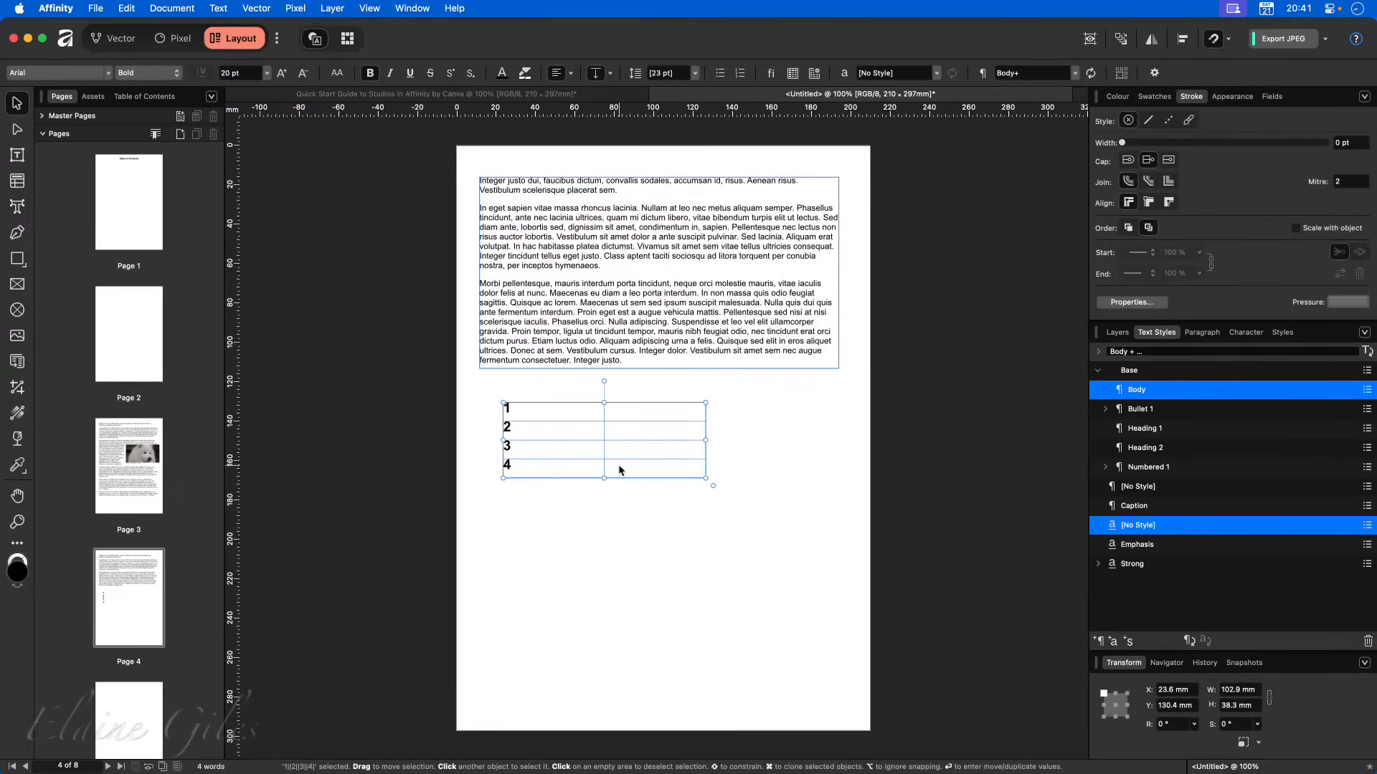
# - Add a caption below the table with counter type Table, the label "Table" and the Caption paragraph style
pyautogui.click(332, 8)
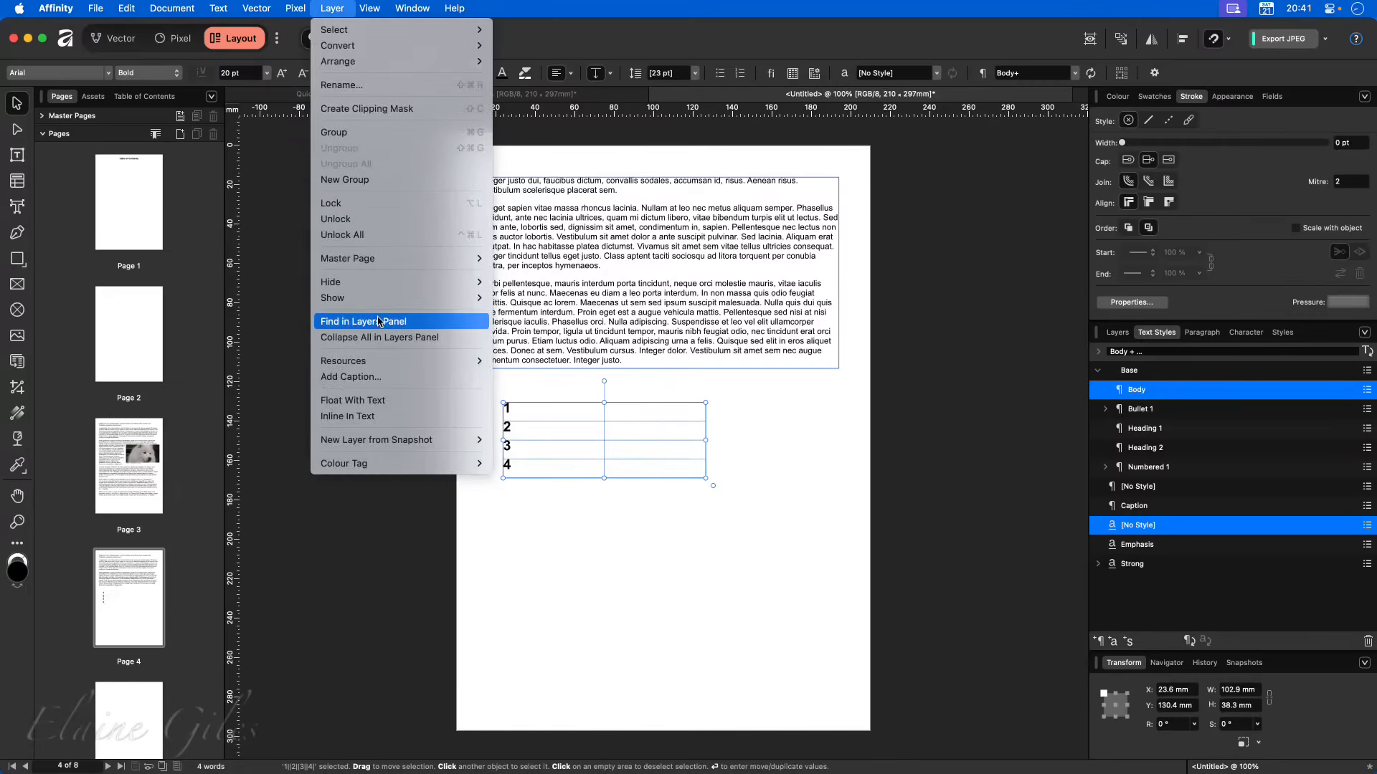
pyautogui.click(387, 378)
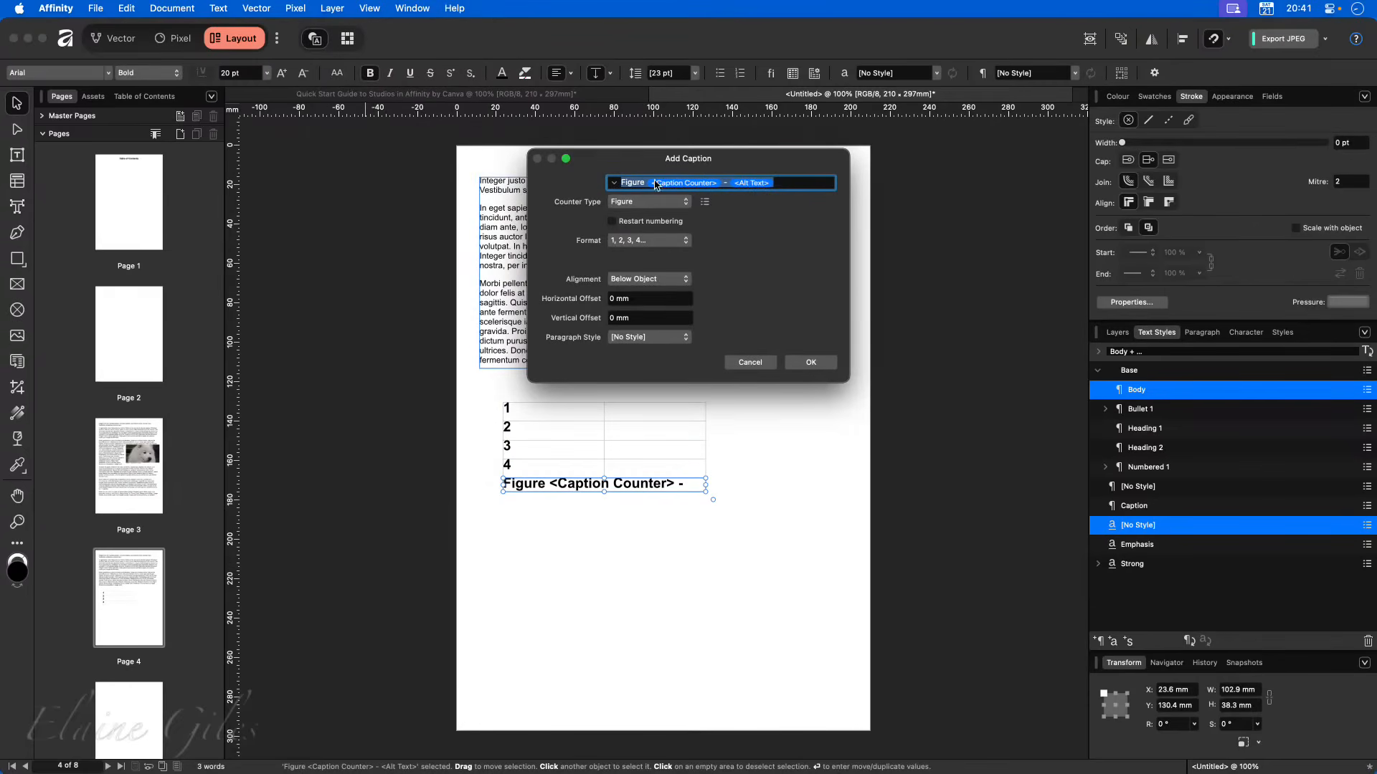
pyautogui.click(634, 202)
pyautogui.click(624, 221)
pyautogui.click(630, 185)
pyautogui.write('Table')
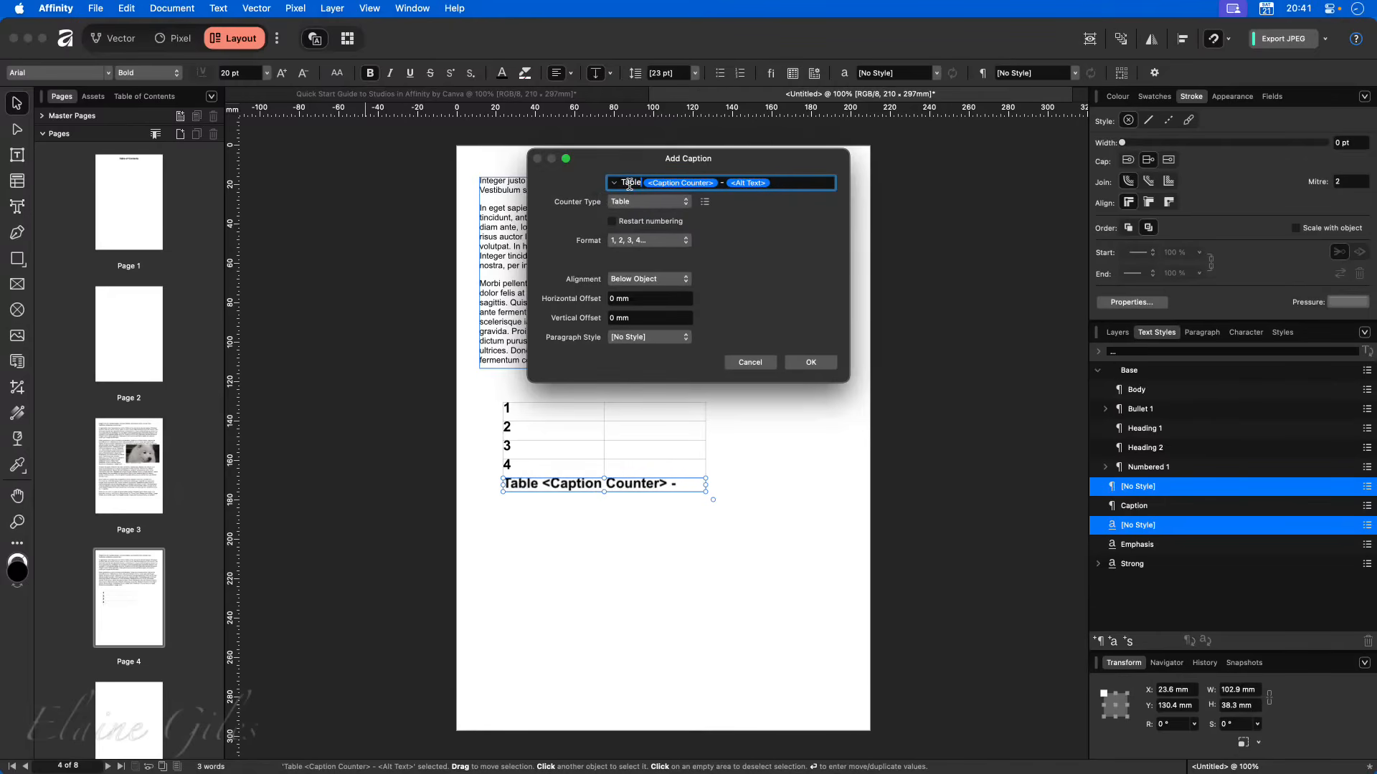
pyautogui.click(663, 338)
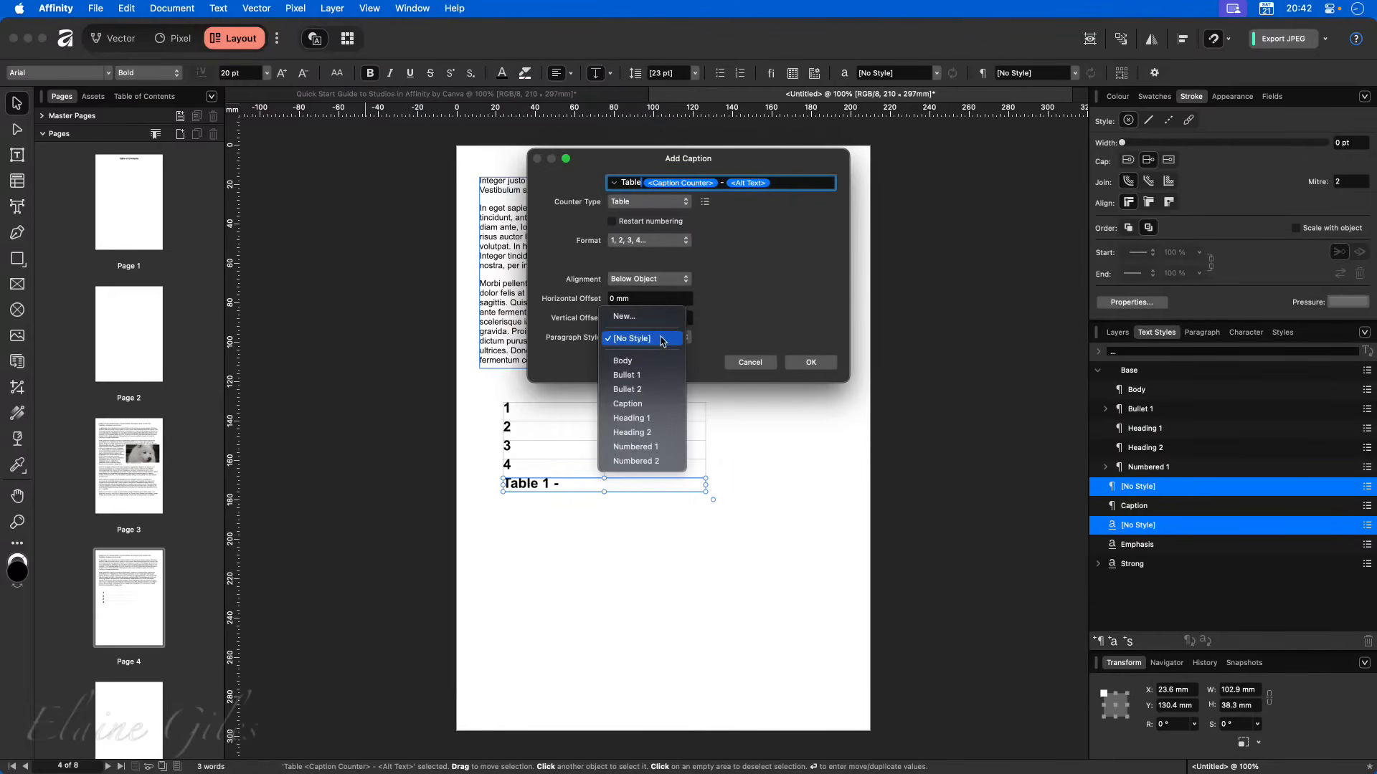
pyautogui.click(654, 404)
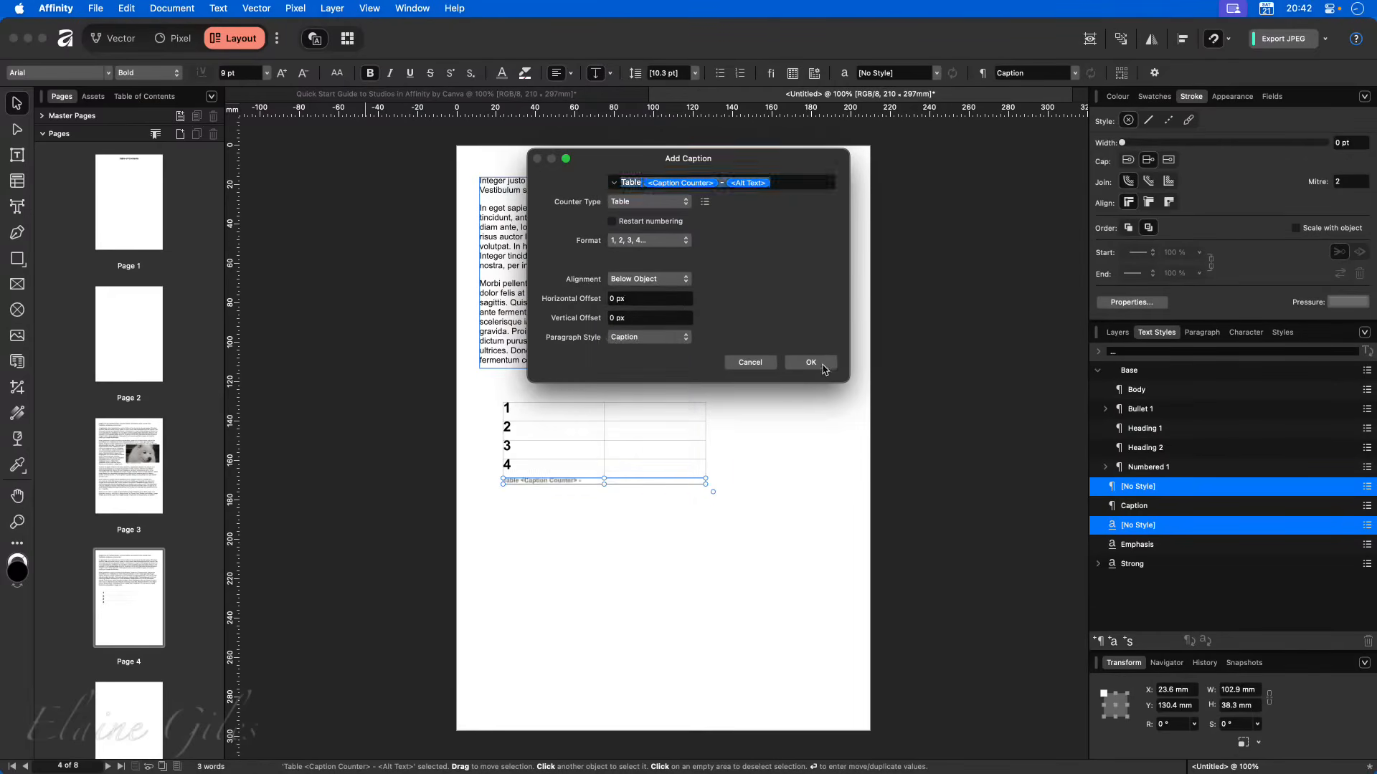
pyautogui.click(810, 362)
pyautogui.click(819, 445)
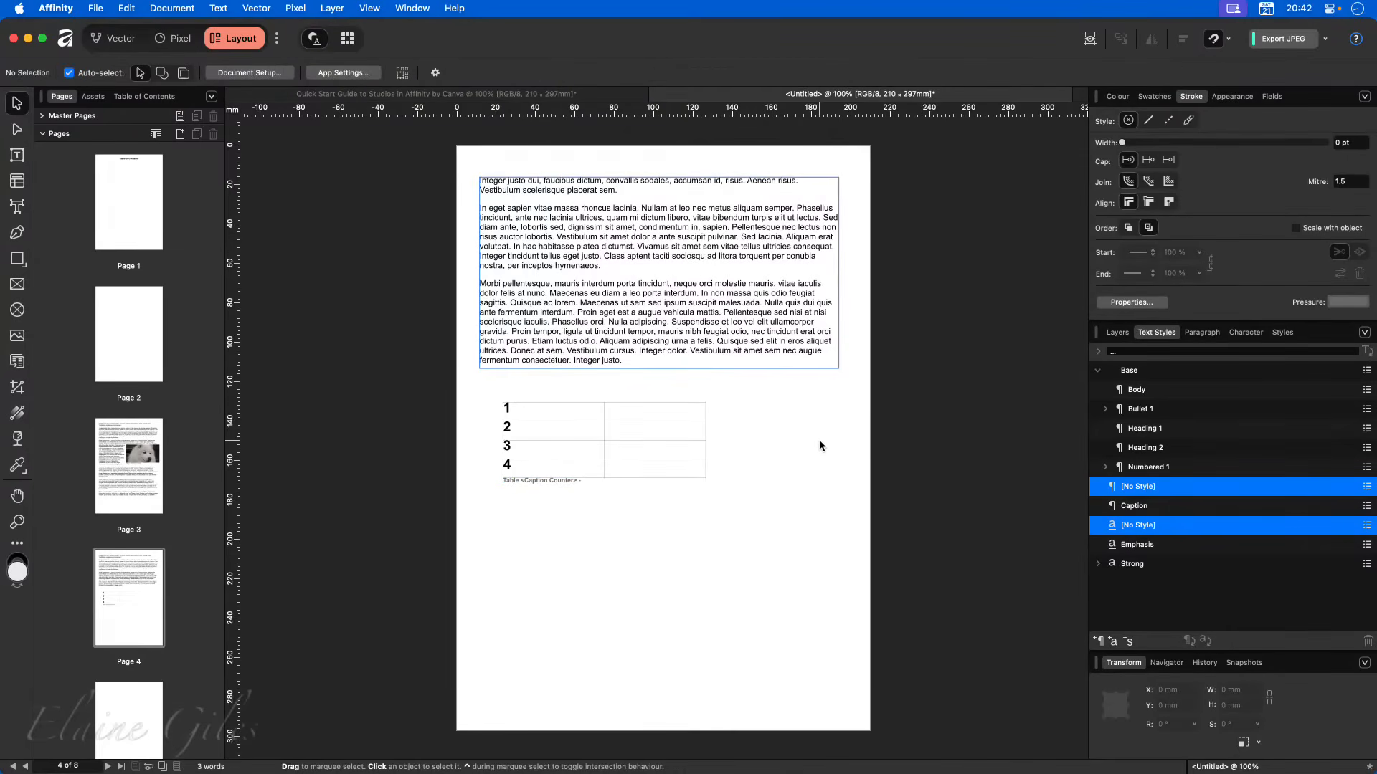
# - Save the document as "Captions" in the 20260321 - 3-1 Update folder
pyautogui.press('super+s')
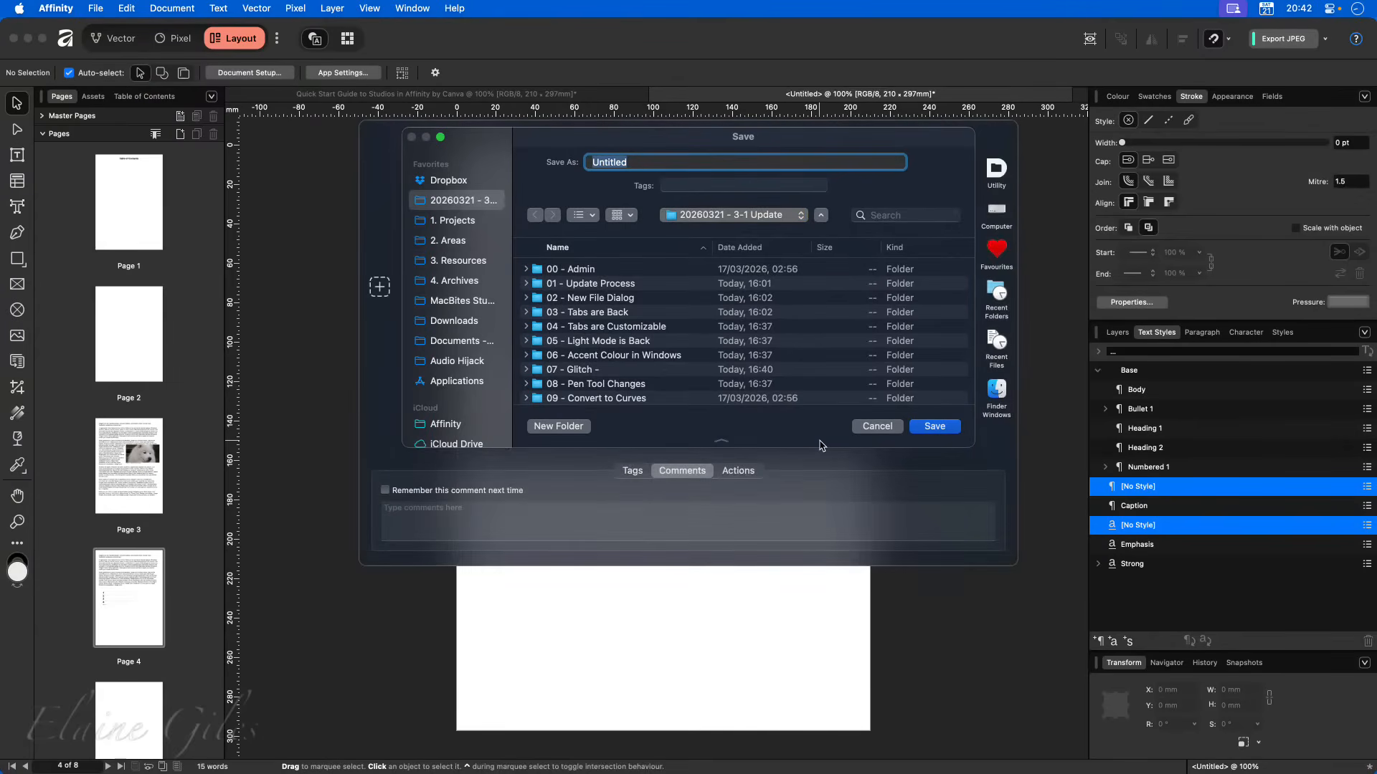
pyautogui.write('Captions')
pyautogui.press('Return')
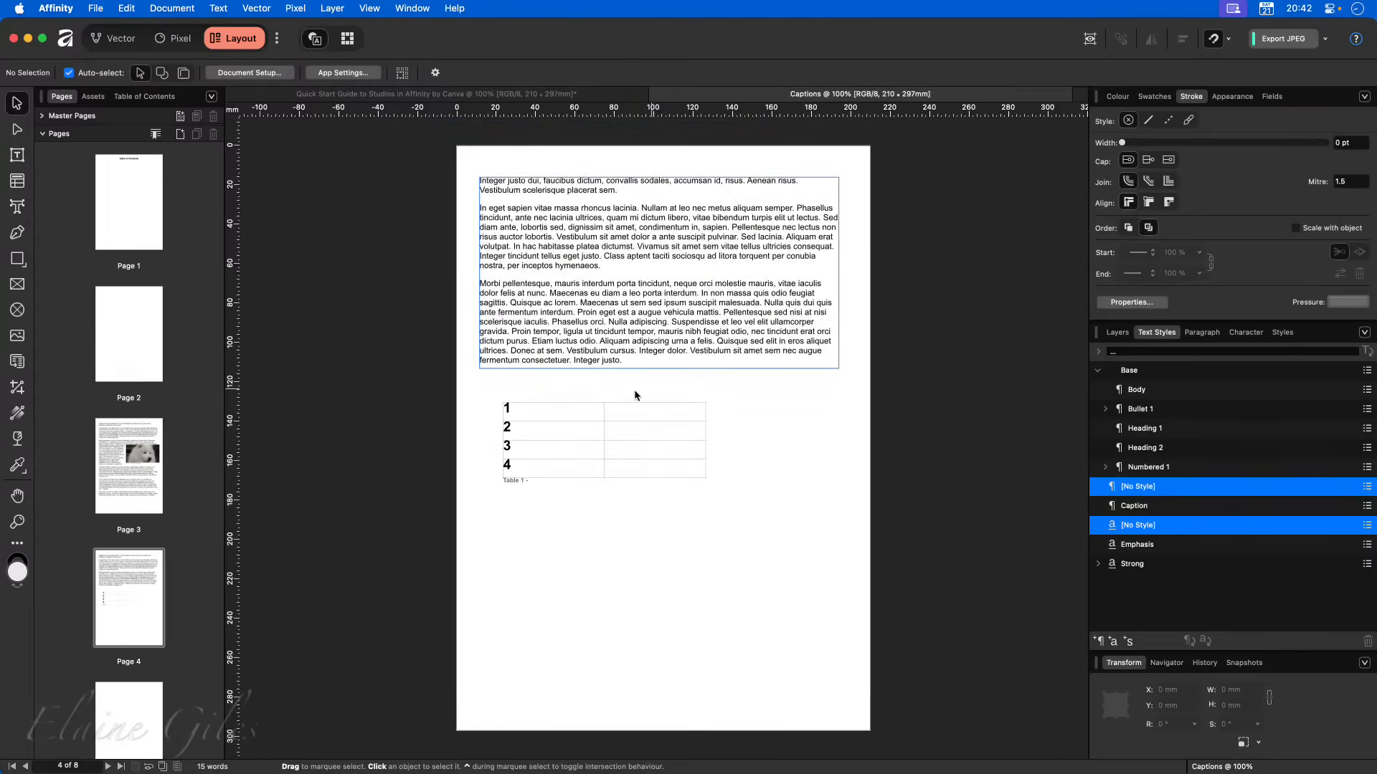
pyautogui.click(115, 215)
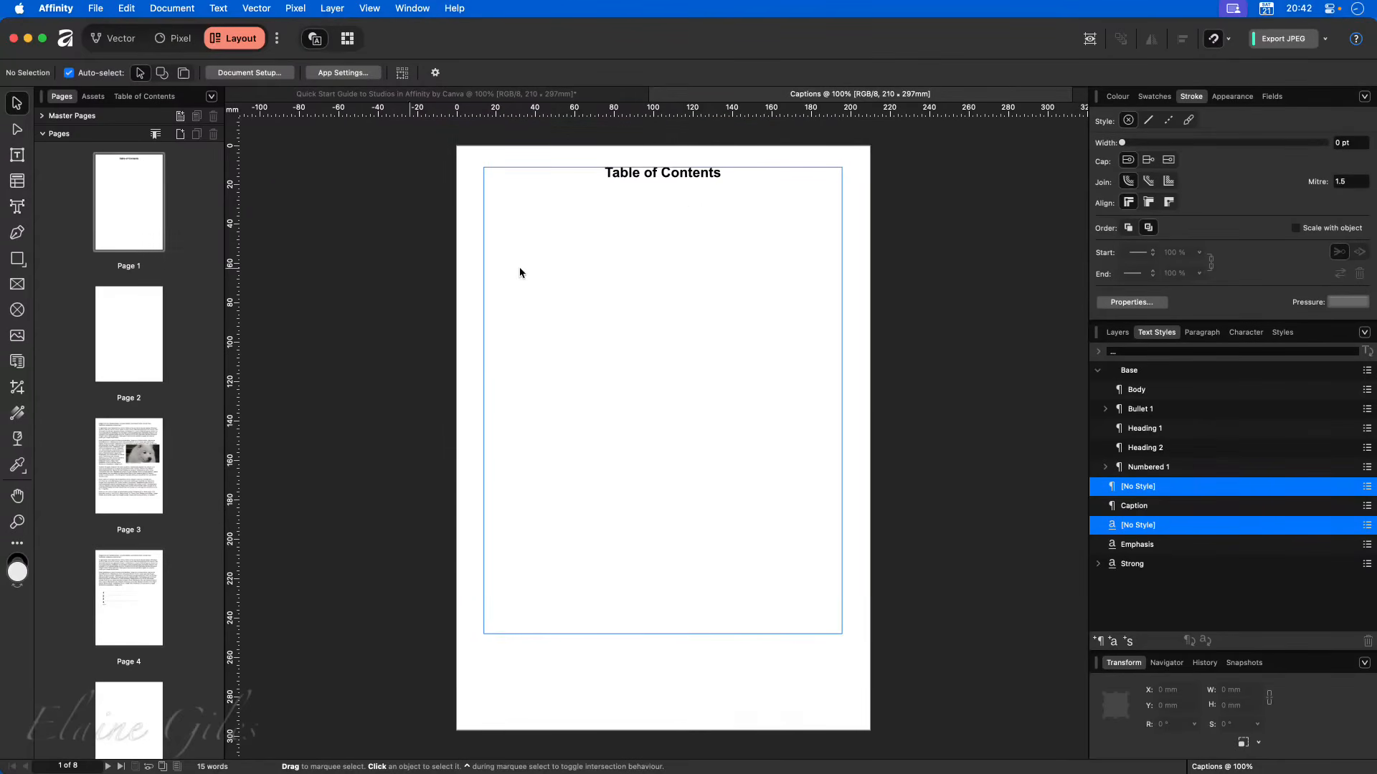
pyautogui.click(674, 196)
pyautogui.click(136, 443)
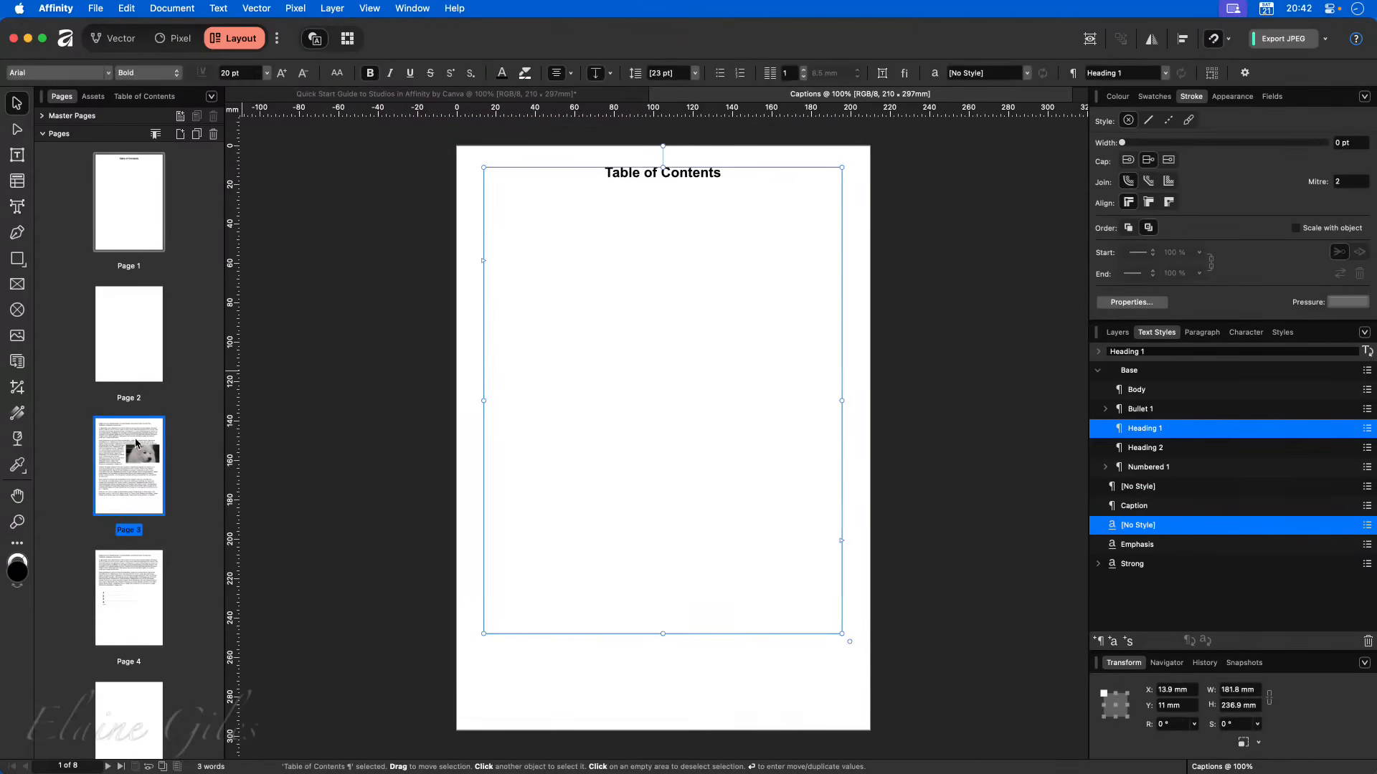
pyautogui.doubleClick(545, 307)
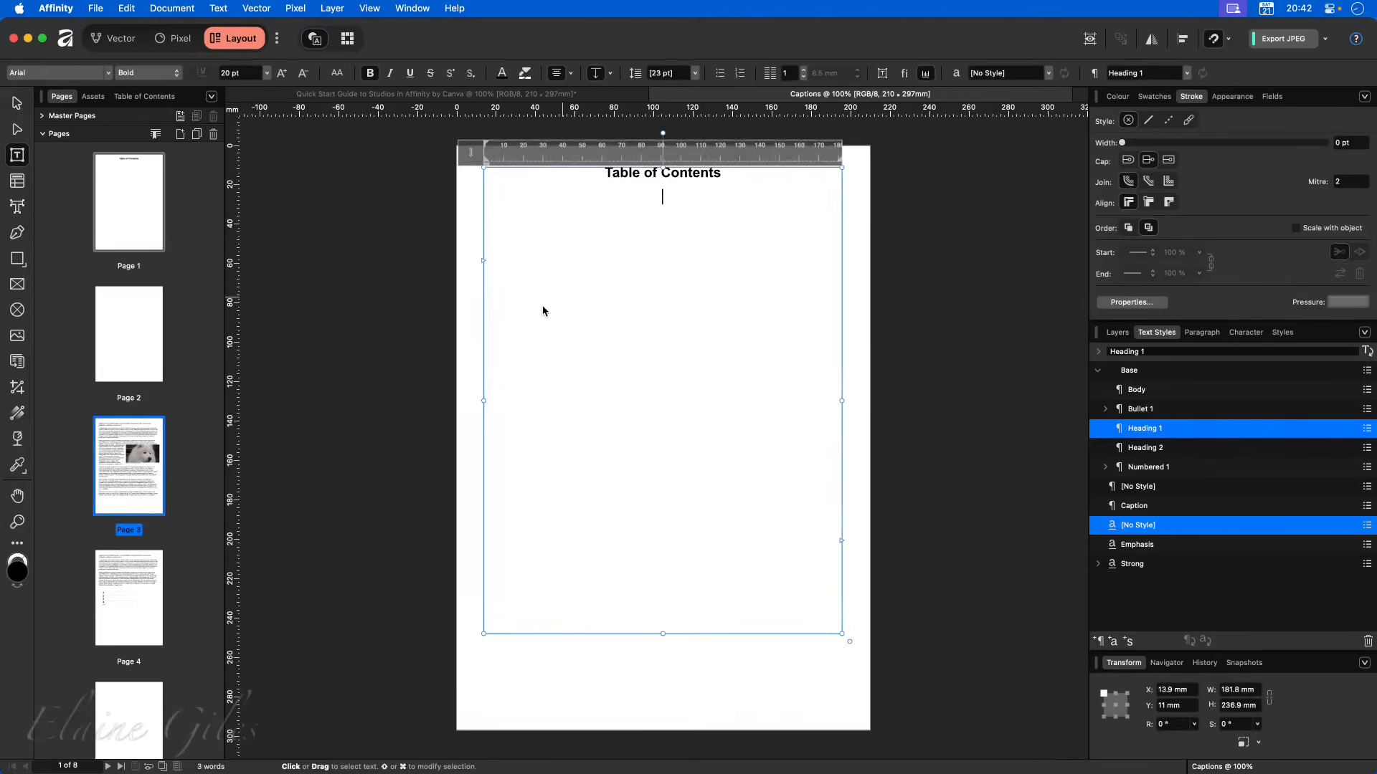
# - Draw a text frame about 183 × 92 mm on page 2, title it "Table of Figures" and apply the Body style to the line below
pyautogui.click(131, 340)
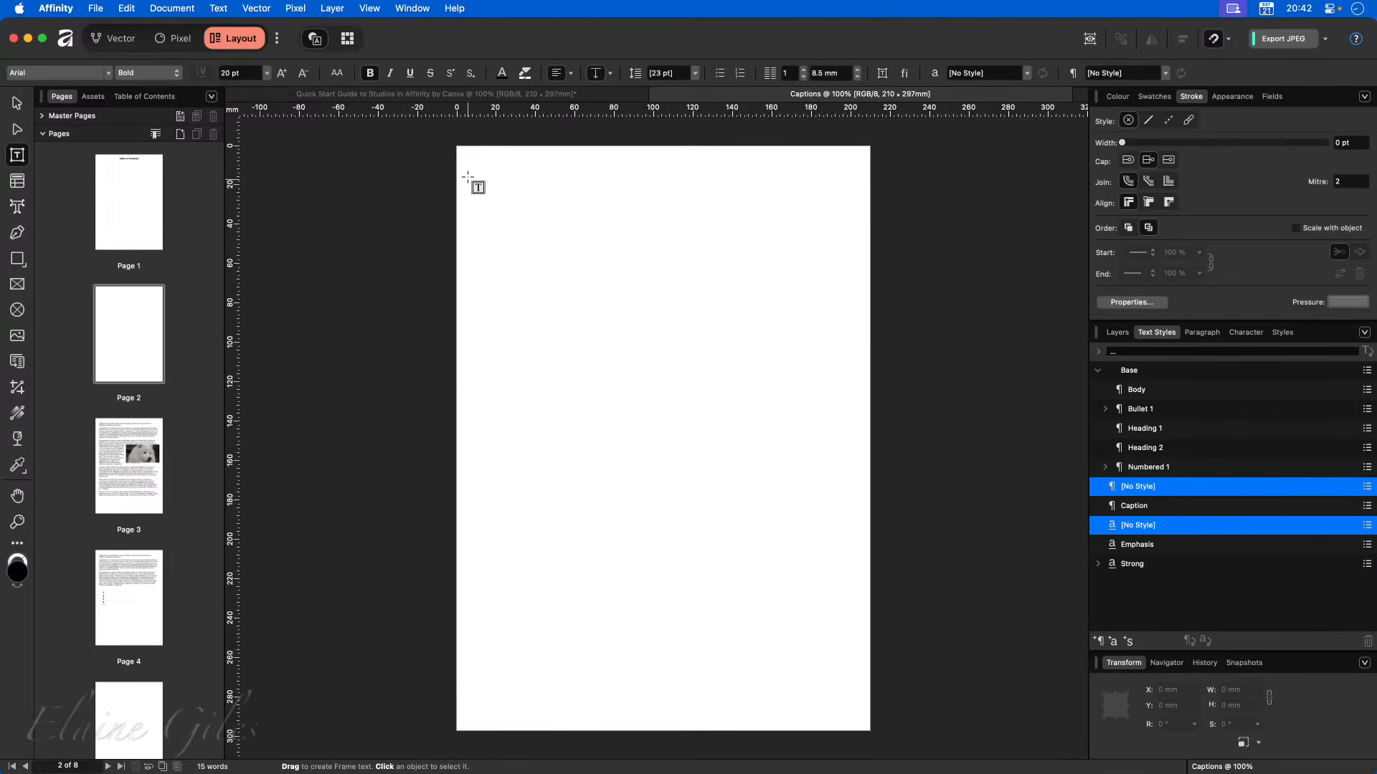
pyautogui.moveTo(479, 173); pyautogui.dragTo(839, 352)
pyautogui.write('Tab')
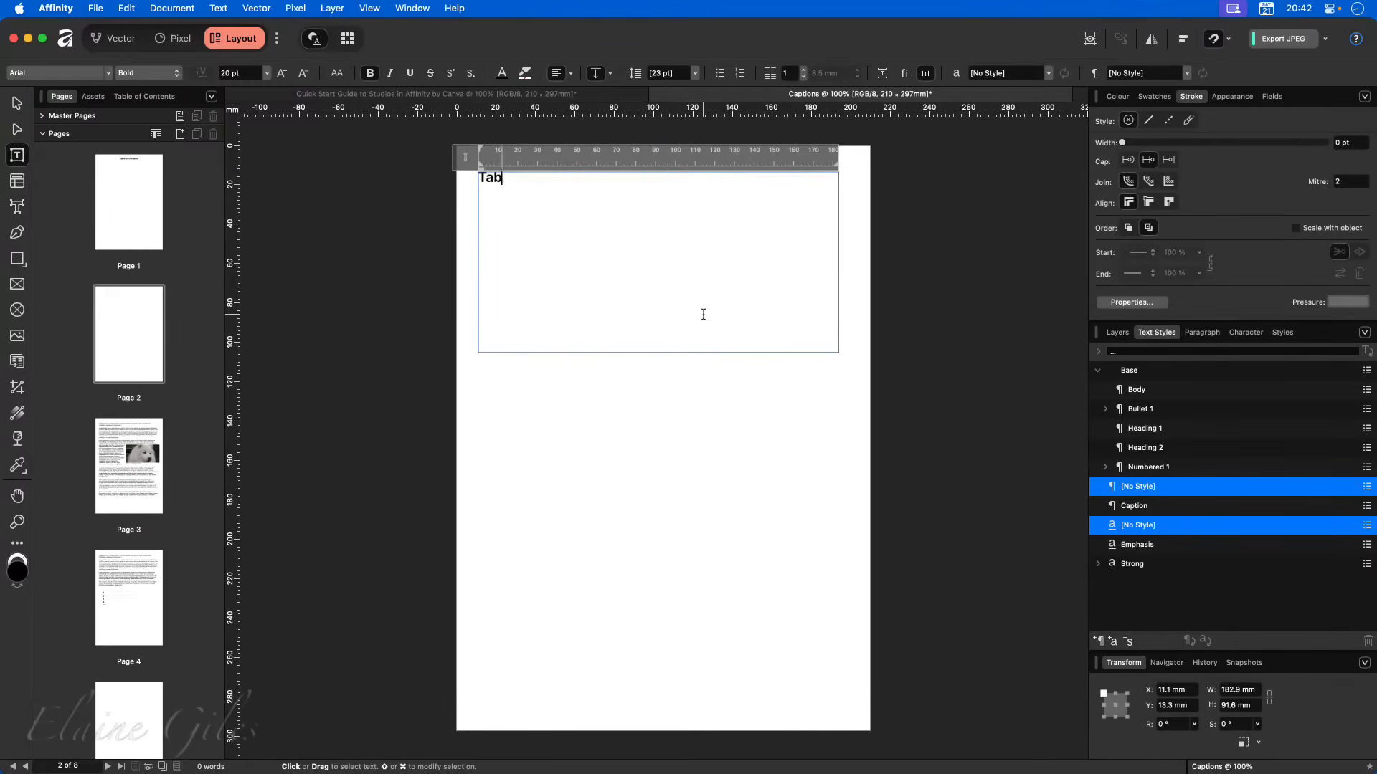
pyautogui.write('le of Figures')
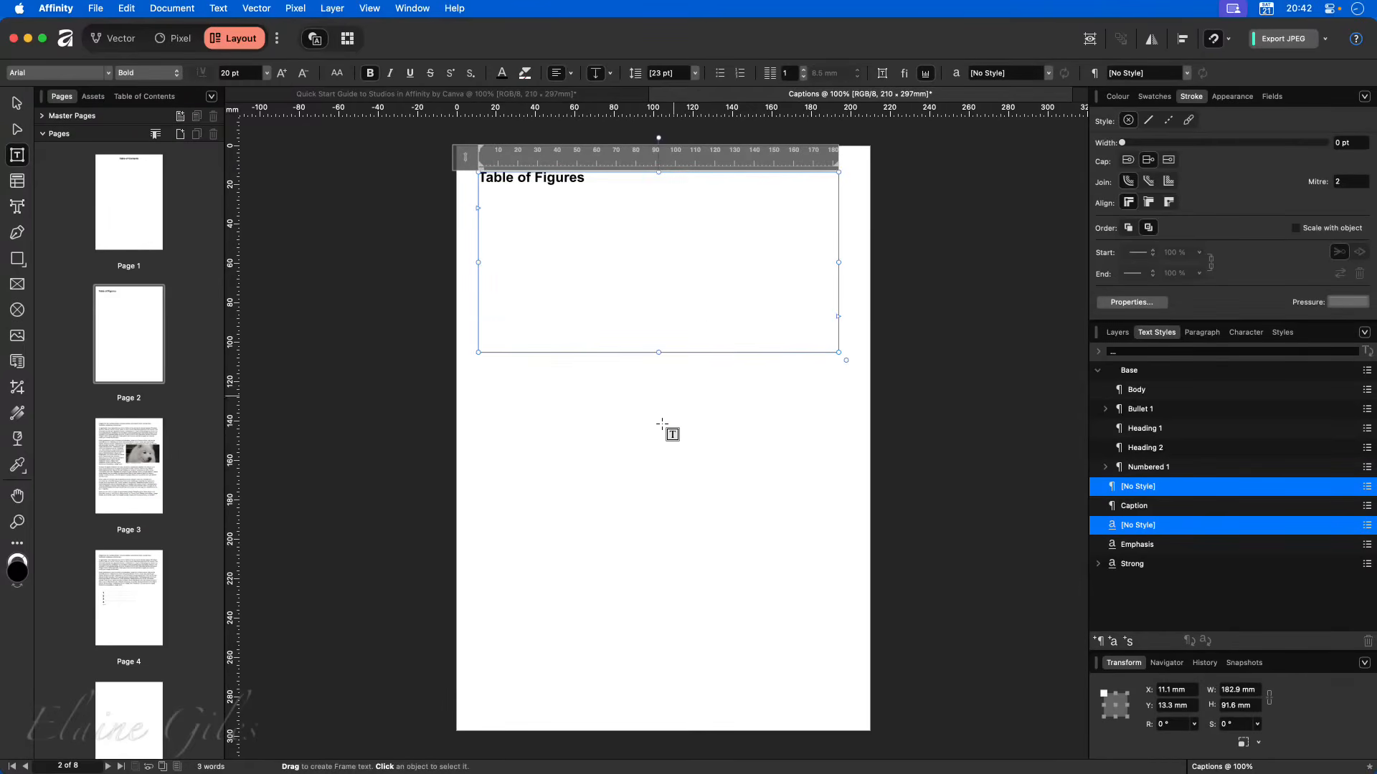
pyautogui.click(1150, 390)
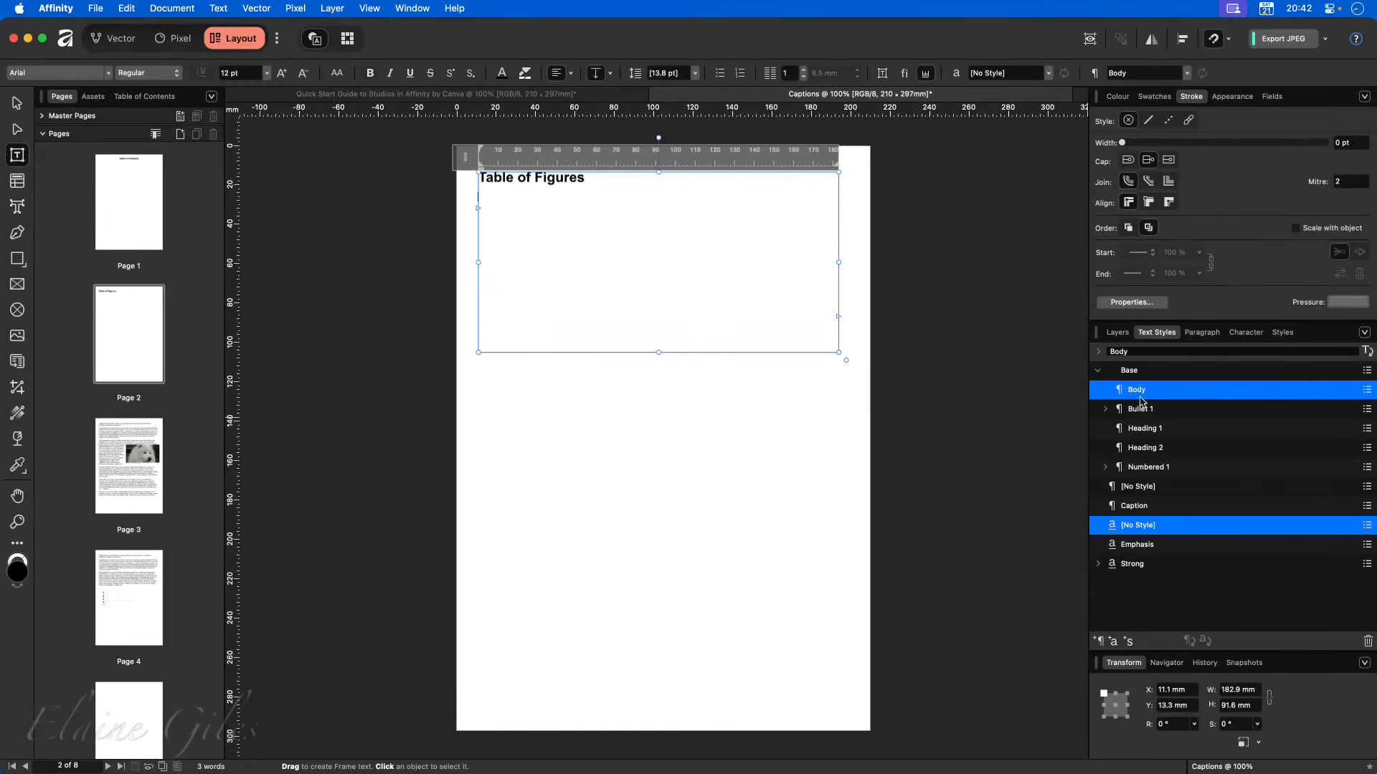
# - Duplicate the "Table of Figures" frame below the original on page 2 and change the copy's heading to "Table of Tables"
pyautogui.click(17, 102)
pyautogui.moveTo(526, 235); pyautogui.dragTo(571, 437)
pyautogui.doubleClick(565, 415)
pyautogui.write('Tables')
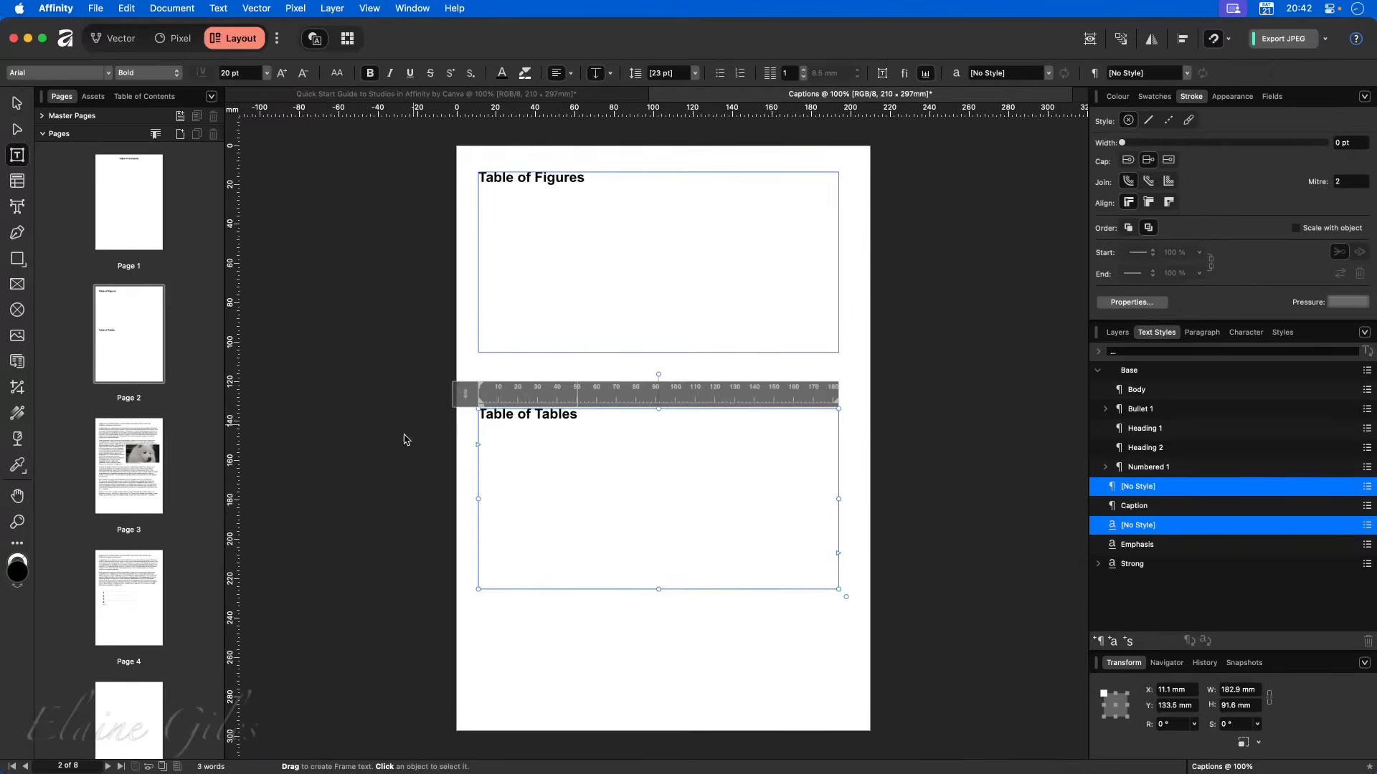
pyautogui.click(430, 459)
pyautogui.click(544, 476)
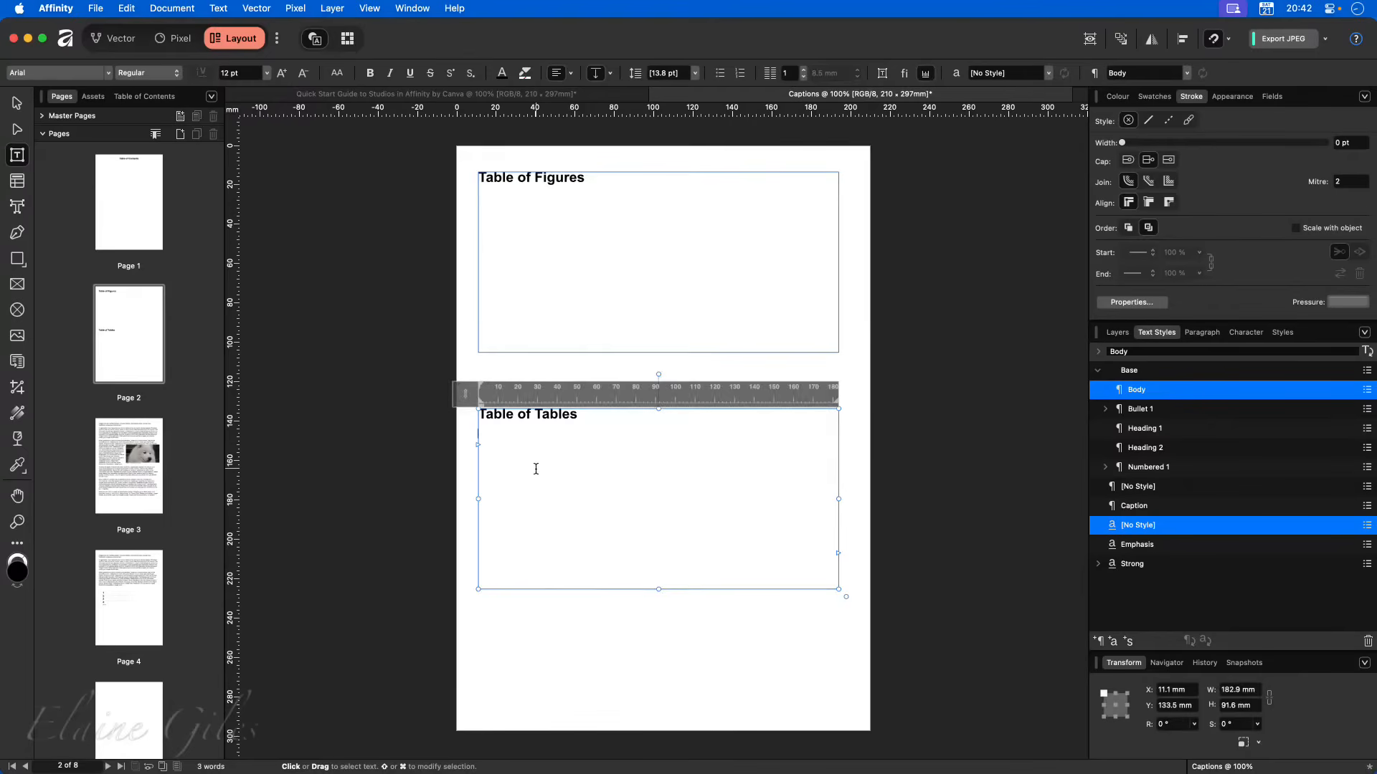
# - Insert a table of contents under the "Table of Figures" heading, including only the Caption style instead of Heading 1 and Heading 2
pyautogui.click(594, 255)
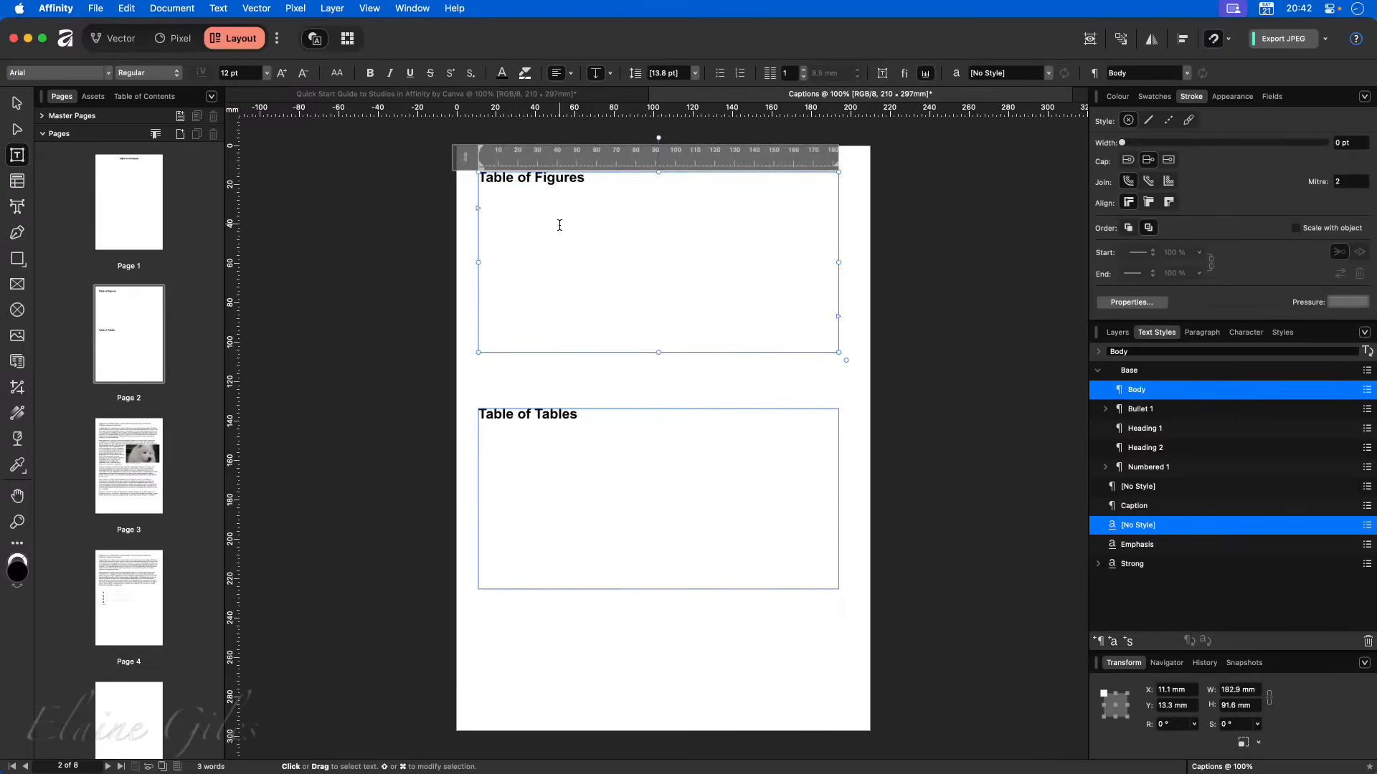
pyautogui.click(142, 97)
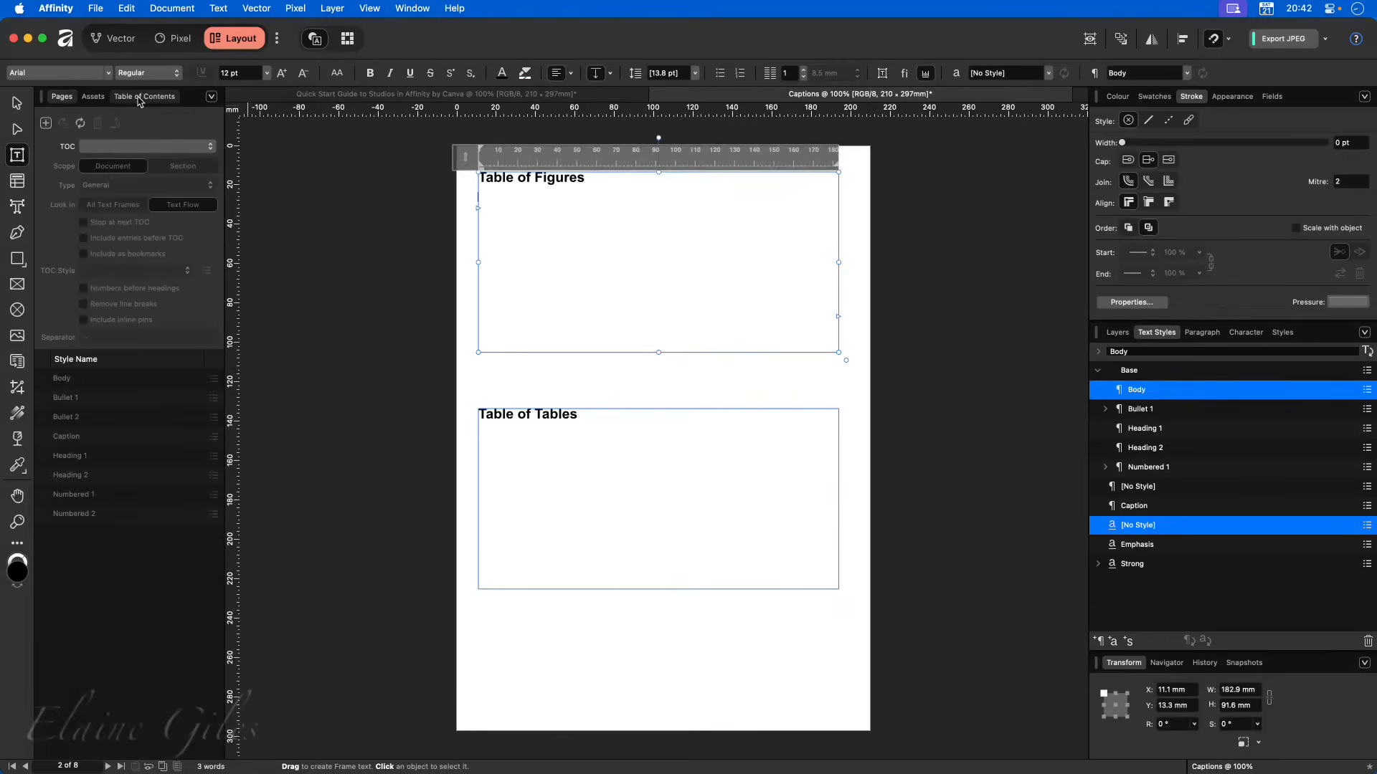
pyautogui.click(46, 124)
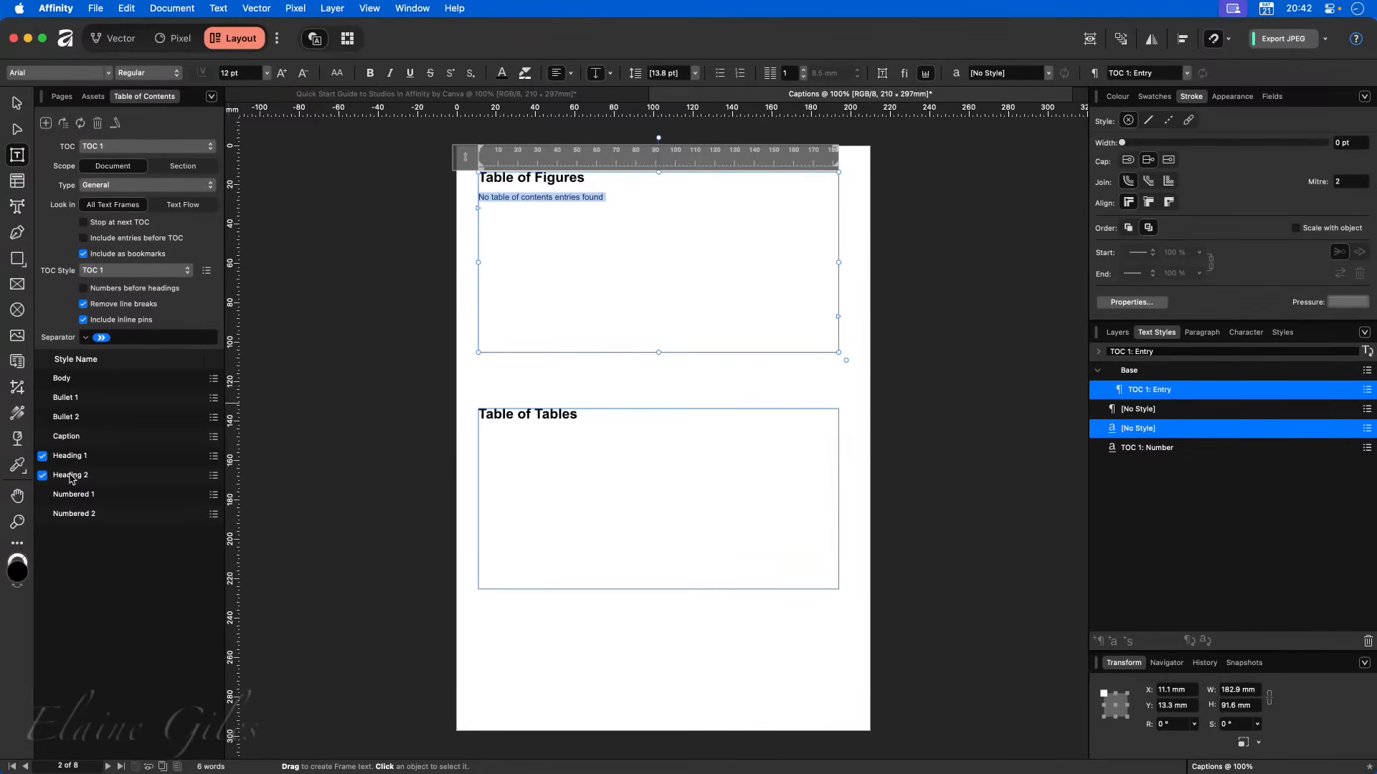
pyautogui.click(42, 458)
pyautogui.click(43, 436)
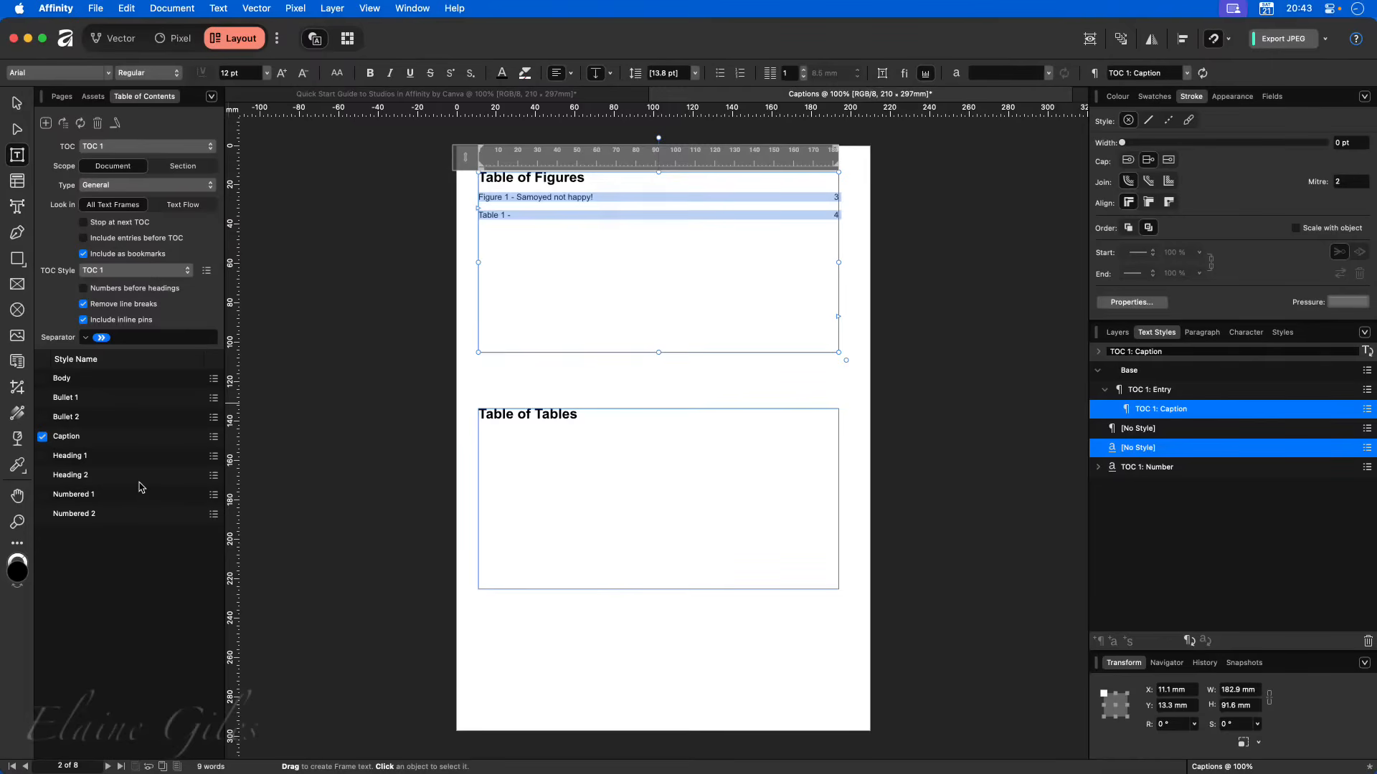
# - Insert a table of contents under the "Table of Tables" heading, including only the Caption style instead of Heading 1 and Heading 2
pyautogui.click(598, 447)
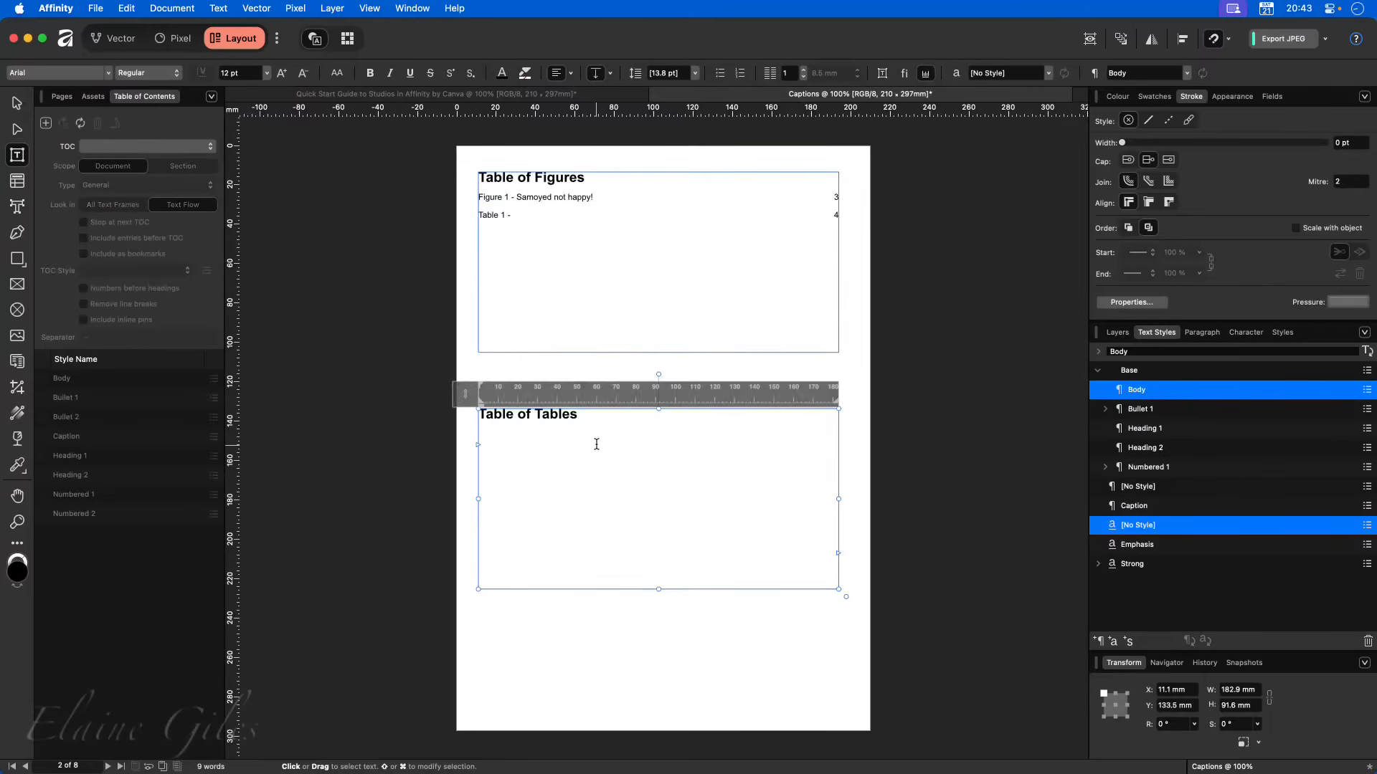
pyautogui.click(593, 424)
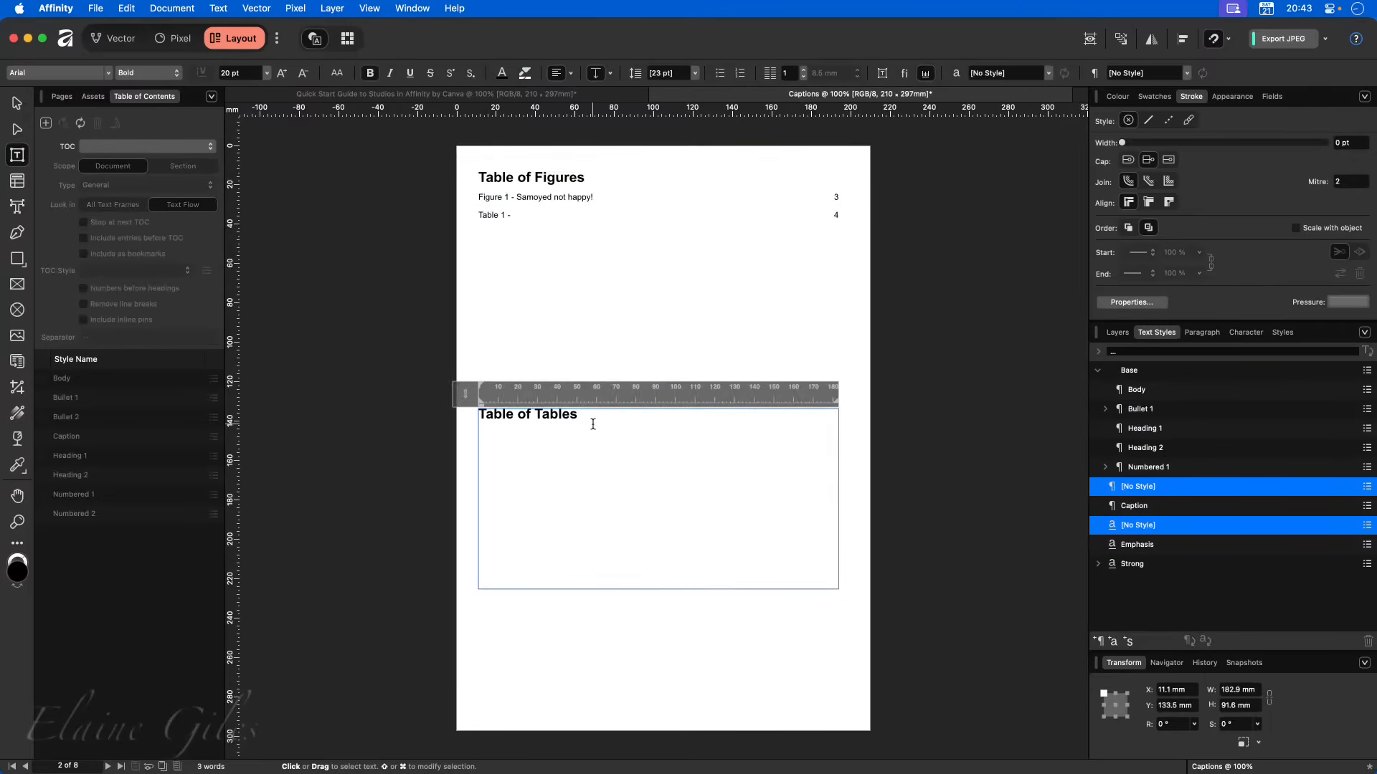
pyautogui.press('Escape')
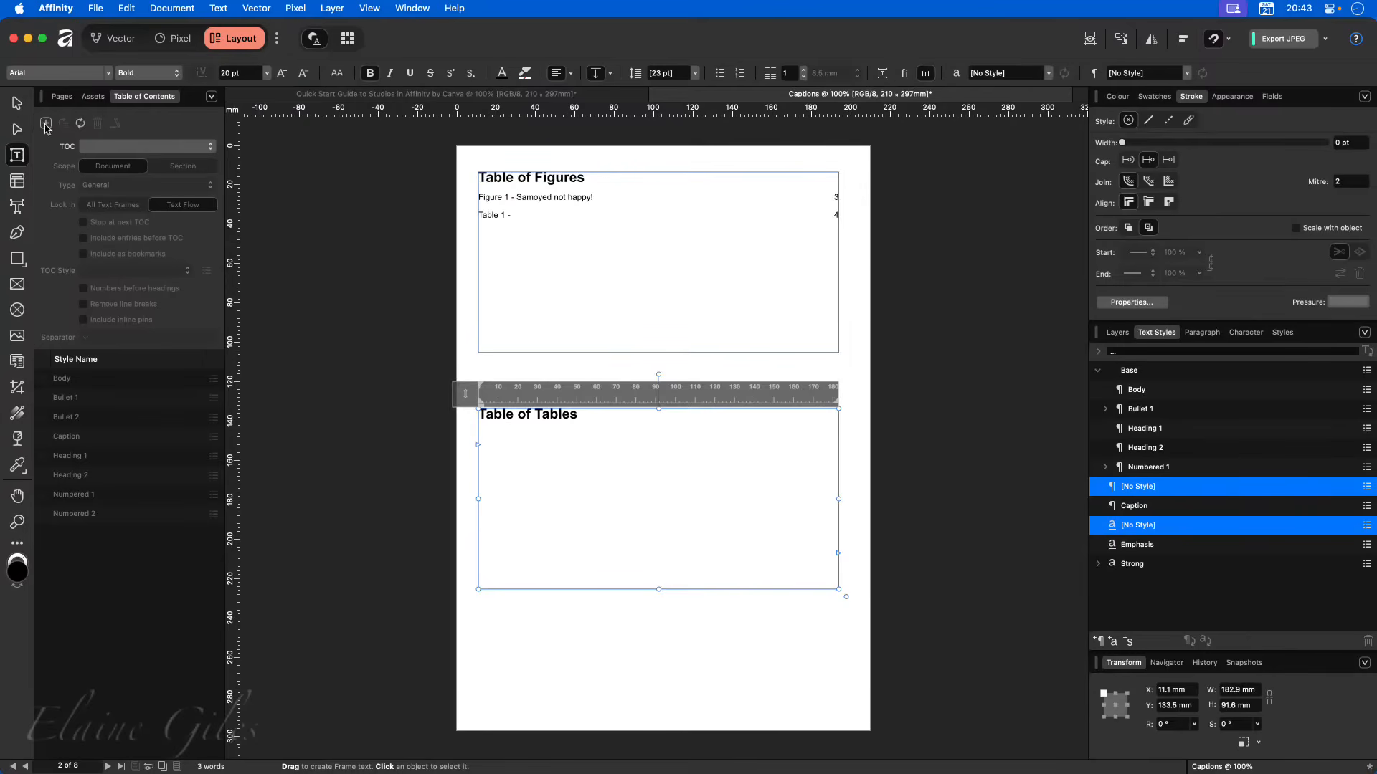
pyautogui.click(45, 124)
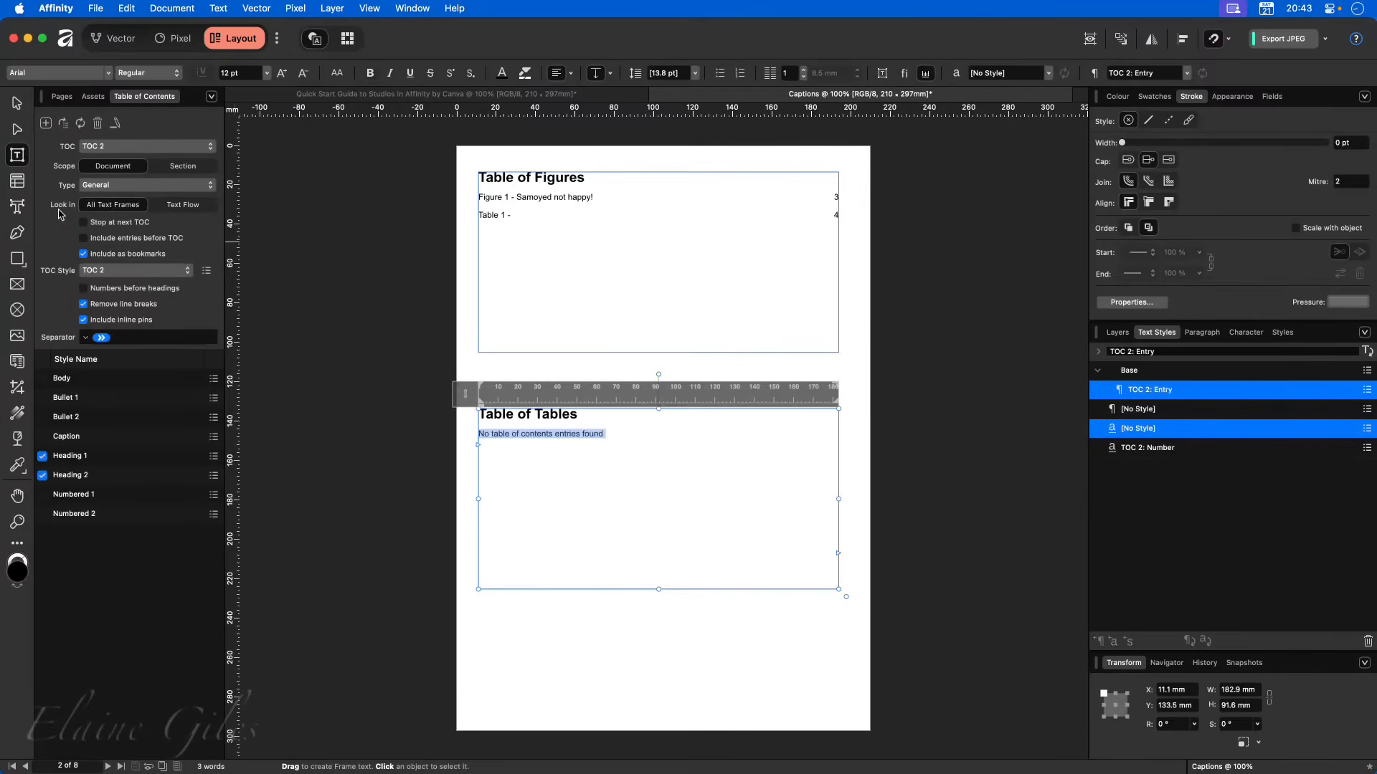
pyautogui.click(42, 474)
pyautogui.click(43, 456)
pyautogui.click(42, 436)
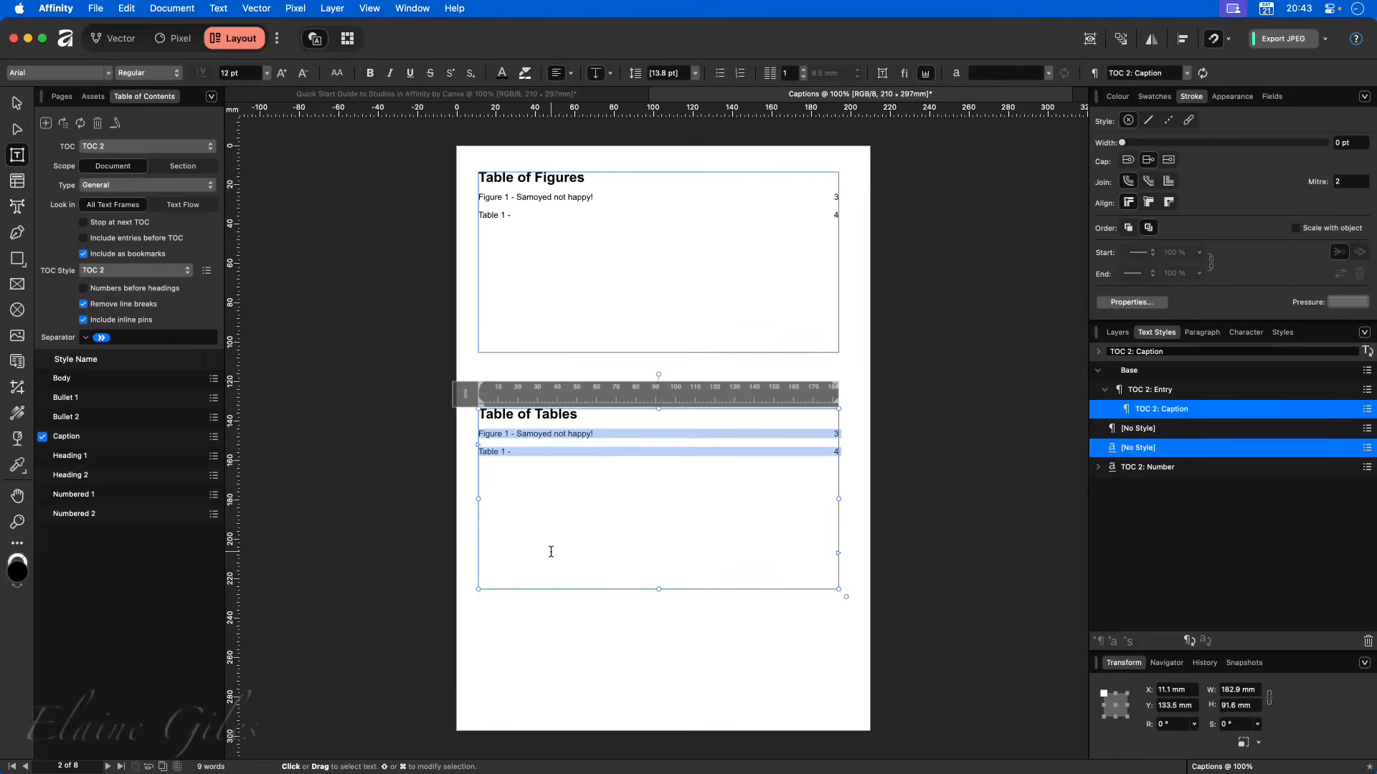
pyautogui.click(550, 552)
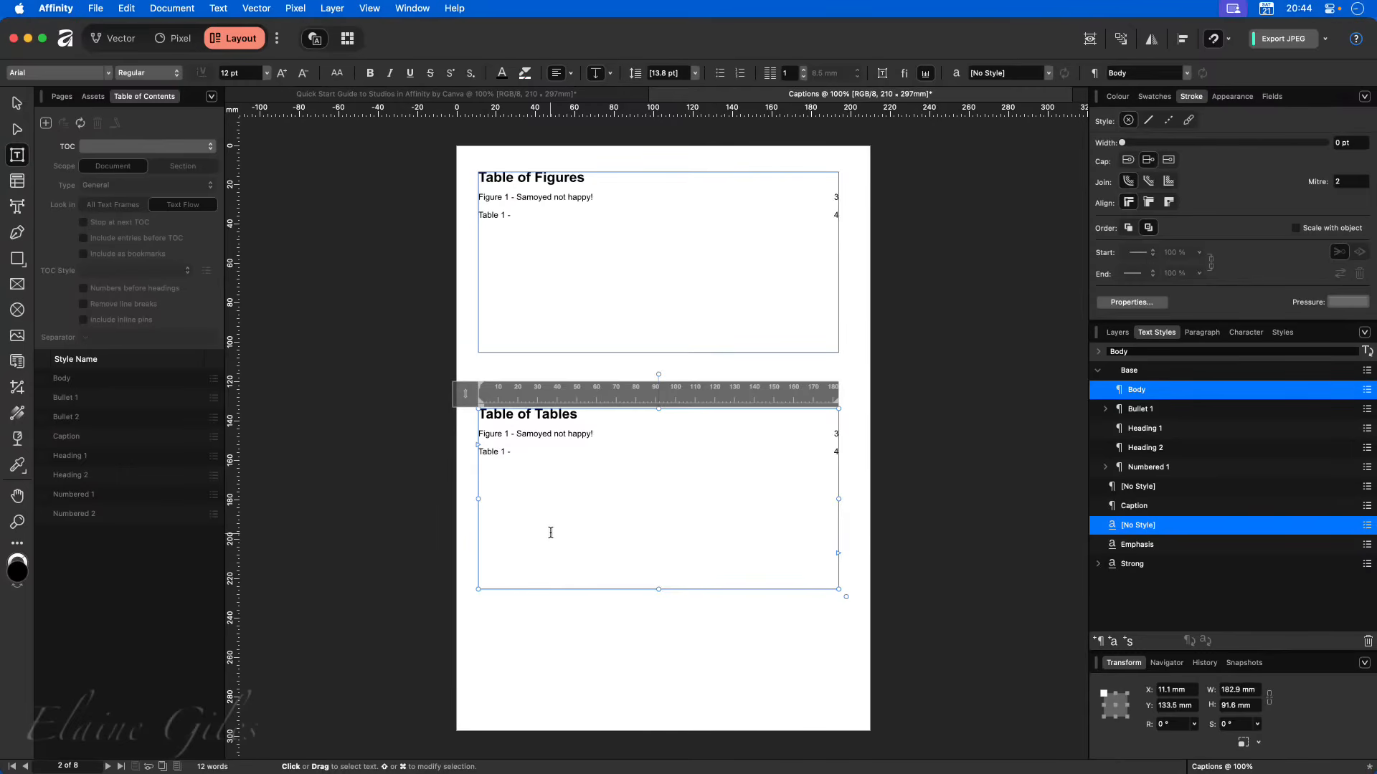
# - Select the picture's caption on page 3 and rename its Caption paragraph style to "Caption - Figures"
pyautogui.click(70, 98)
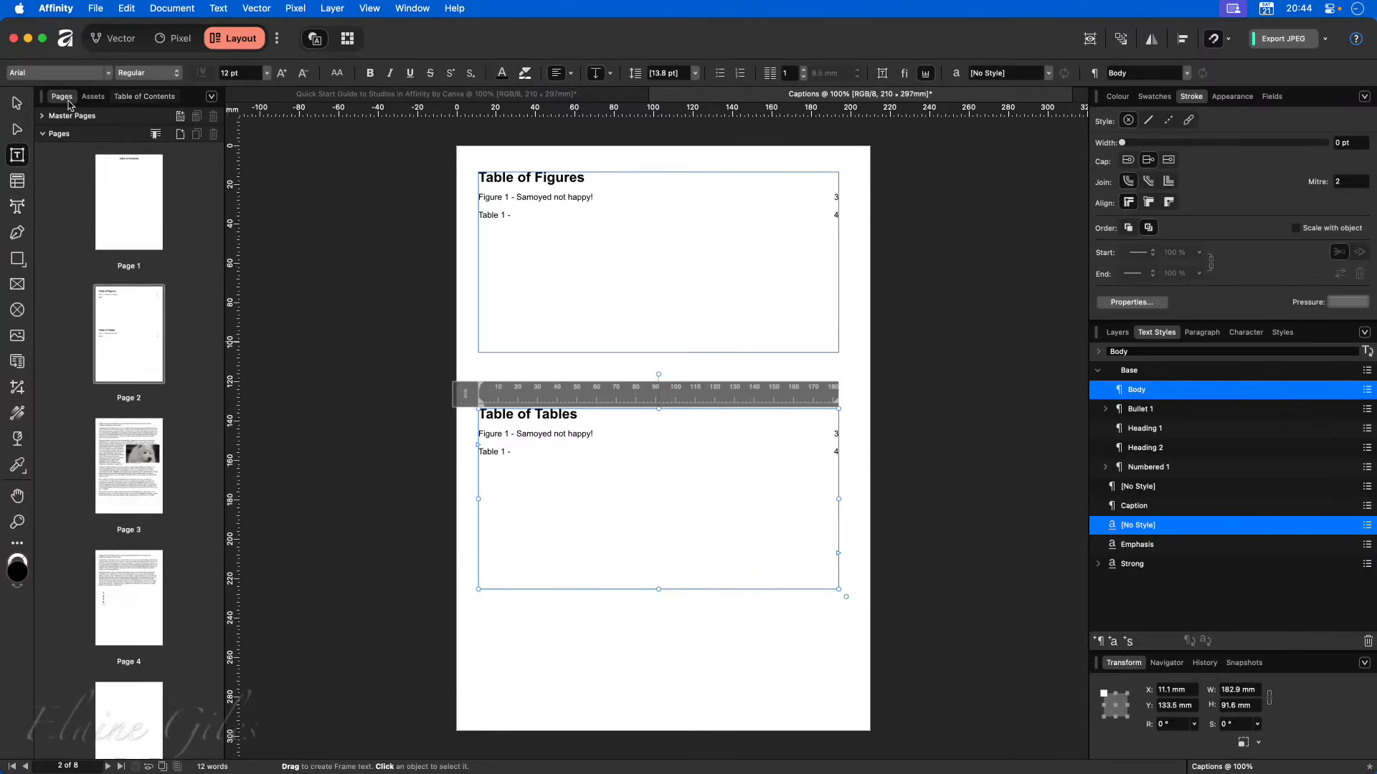
pyautogui.click(135, 479)
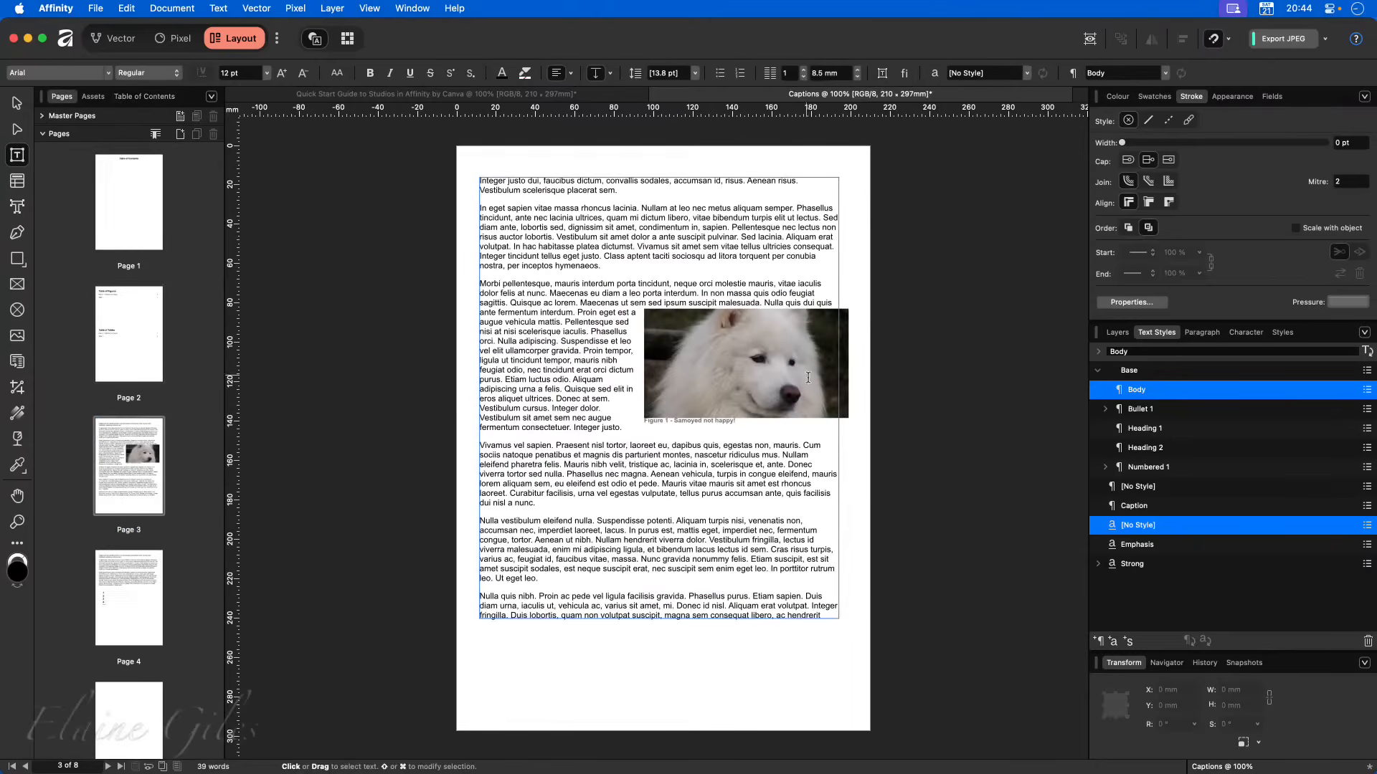
pyautogui.press('v')
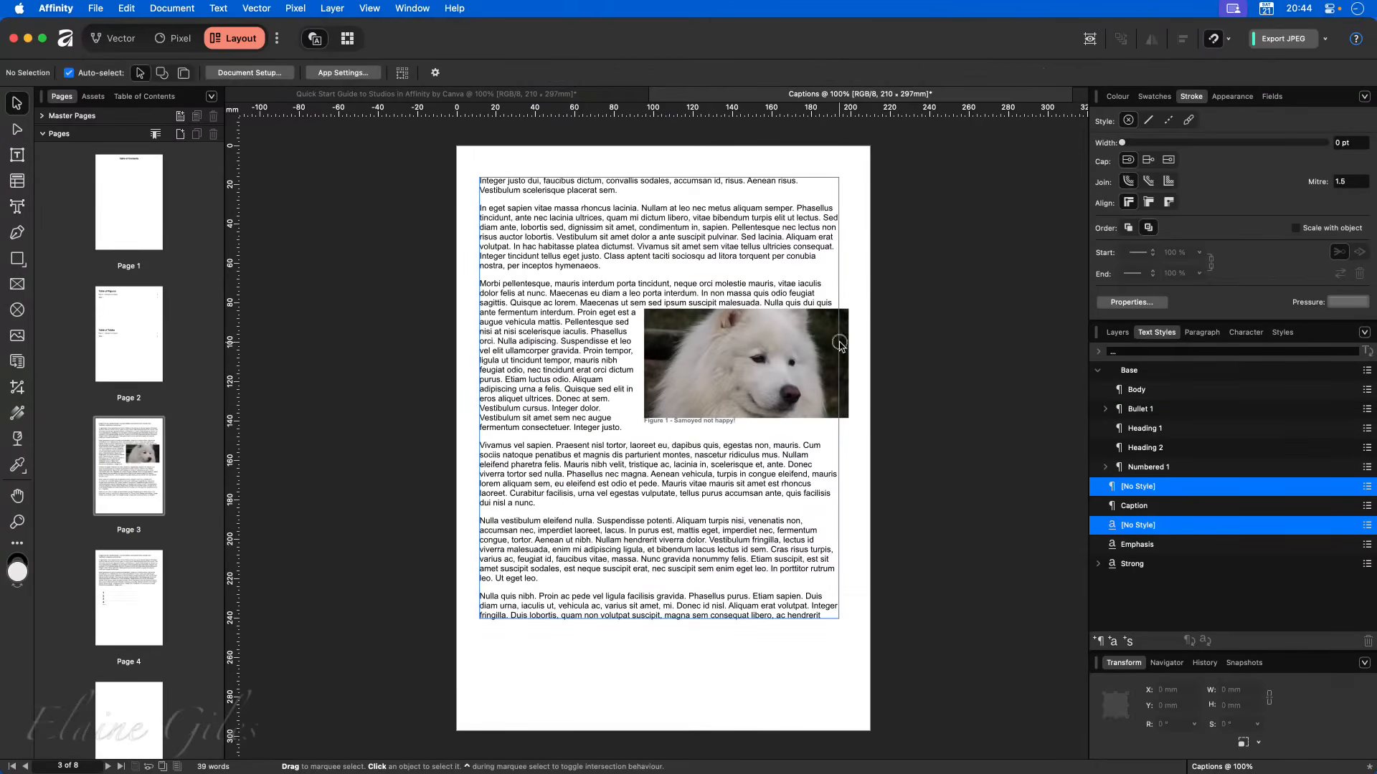
pyautogui.click(742, 359)
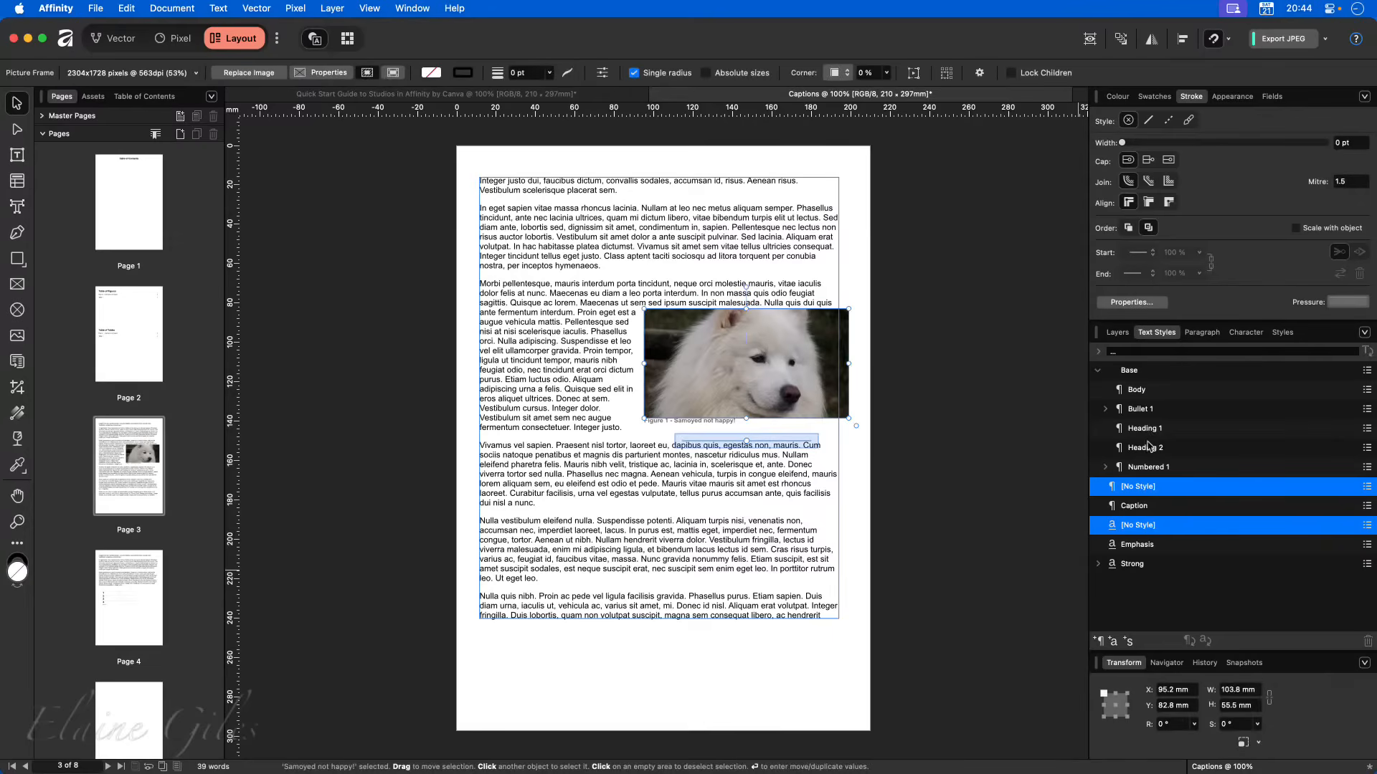
pyautogui.doubleClick(705, 425)
pyautogui.doubleClick(705, 424)
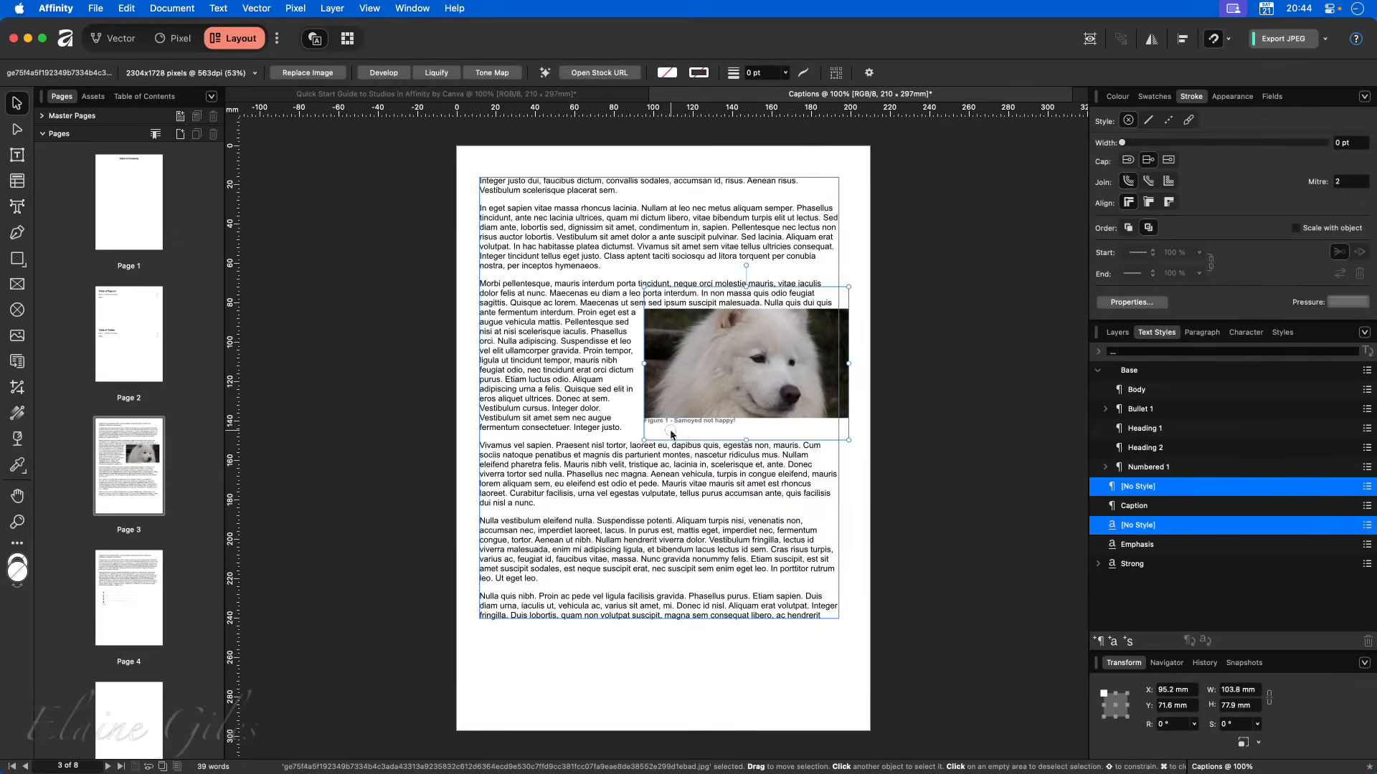
pyautogui.click(686, 428)
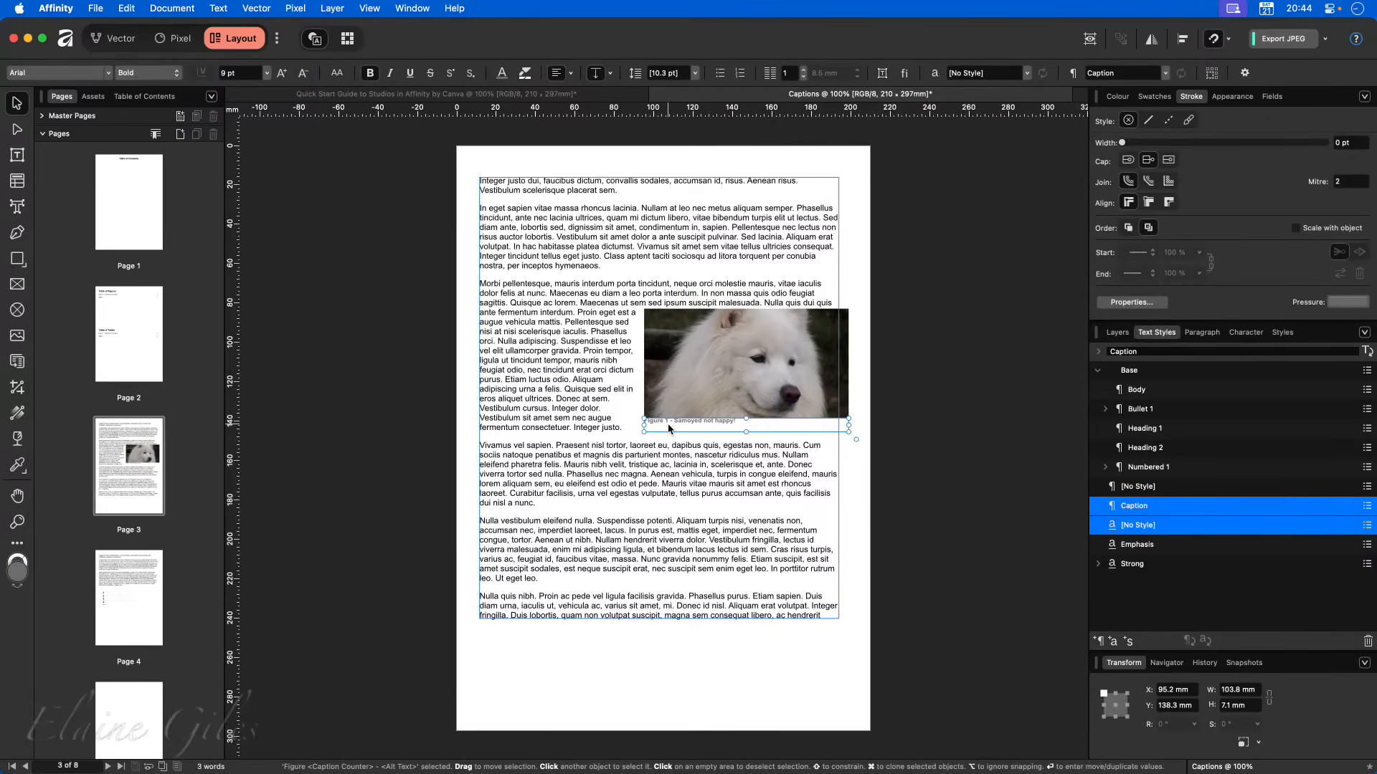
pyautogui.rightClick(1162, 509)
pyautogui.click(889, 624)
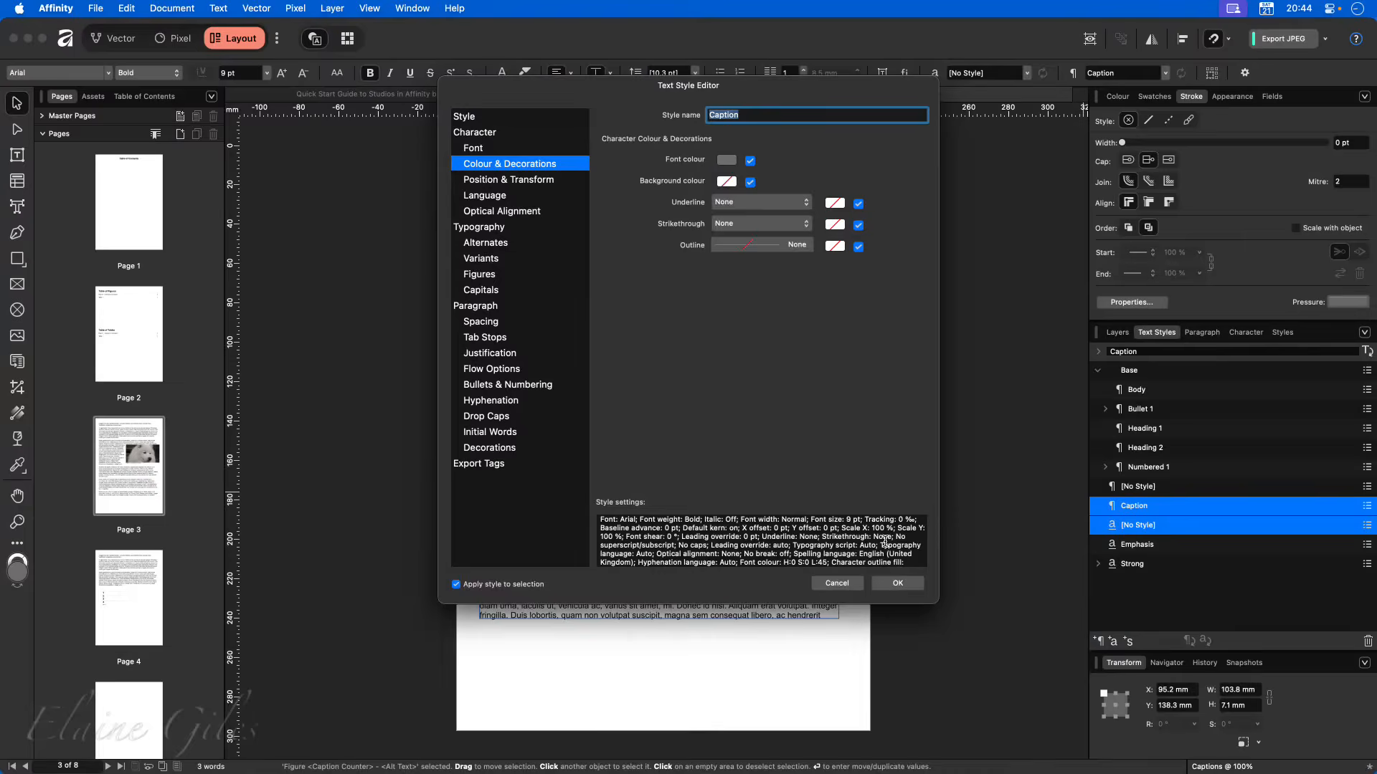
pyautogui.click(750, 114)
pyautogui.write('- Figures')
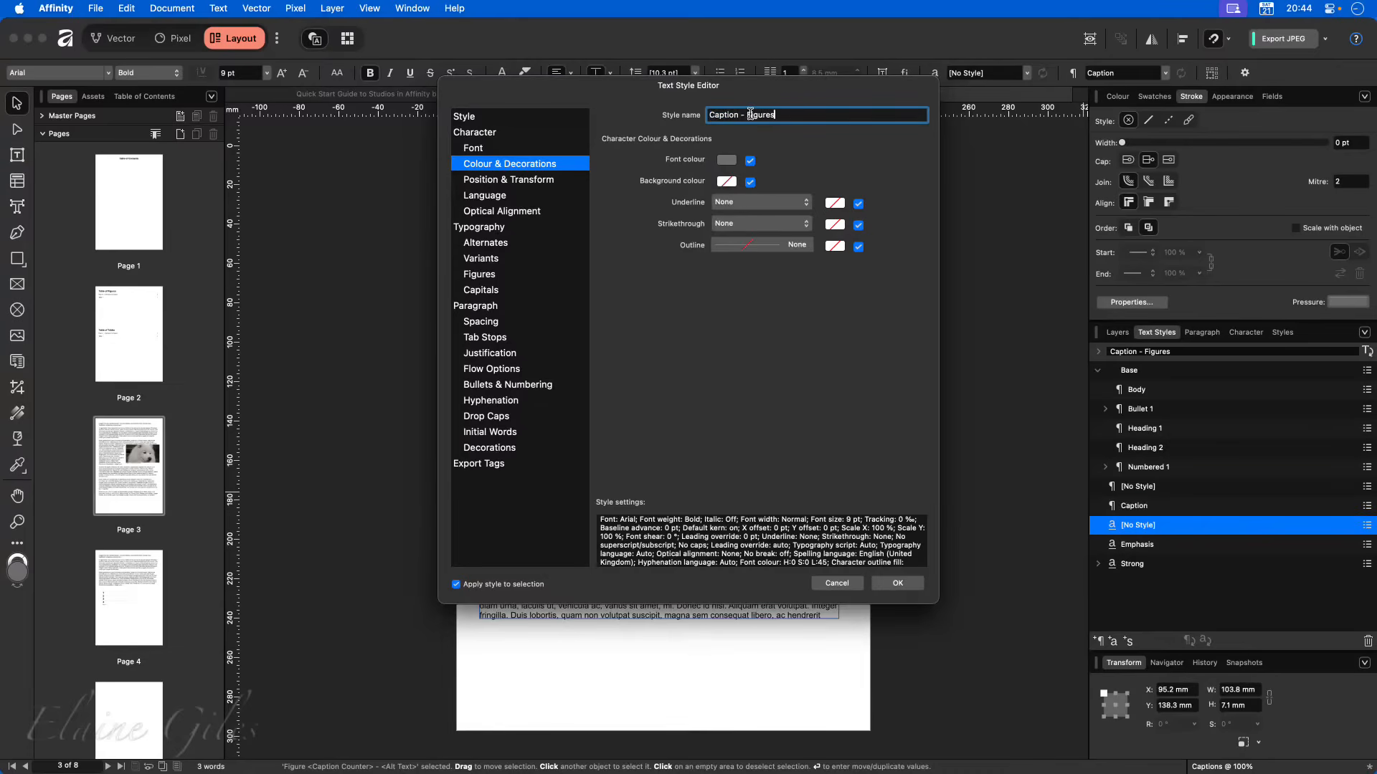
pyautogui.click(902, 581)
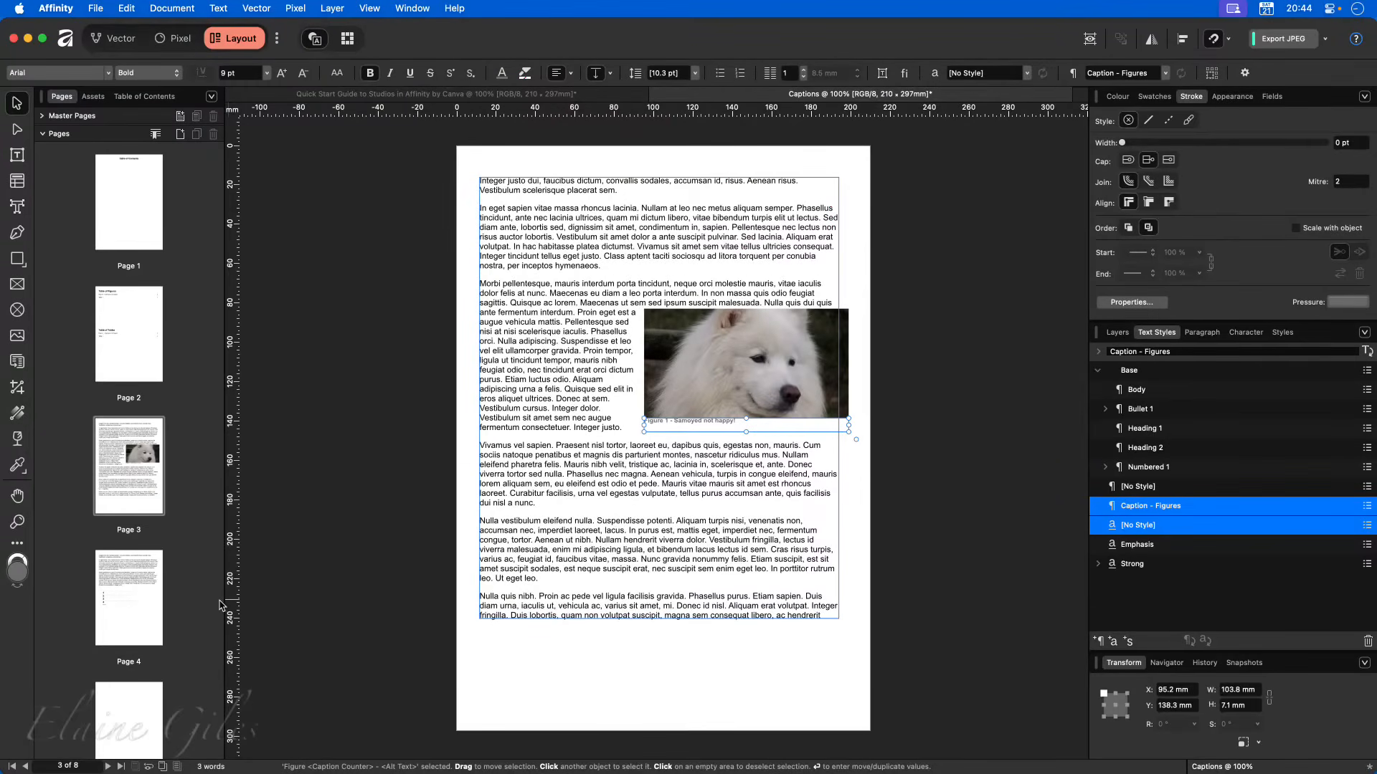
# - Select the table's caption text on page 4 and duplicate the "Caption - Figures" style as "Caption - Tables"
pyautogui.scroll(-3, 199, 603)
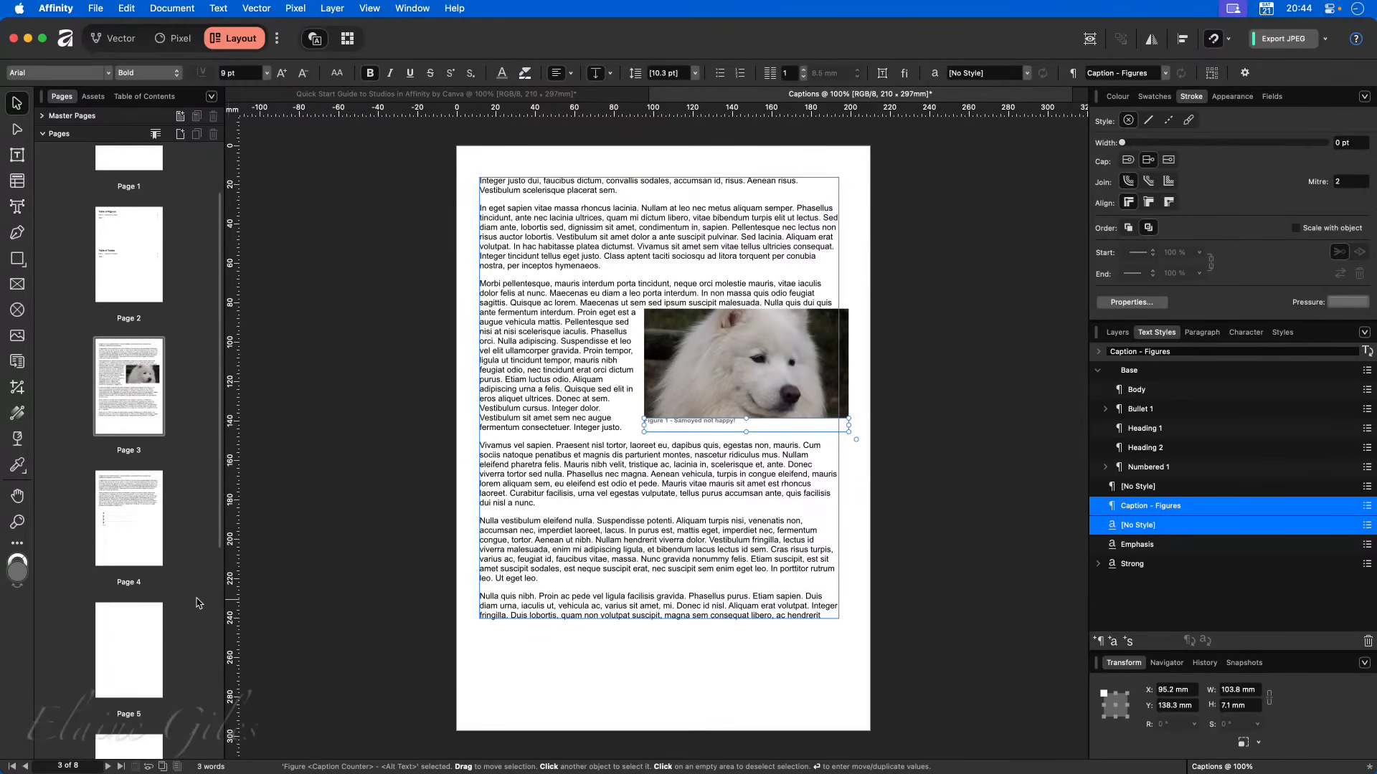
pyautogui.click(117, 526)
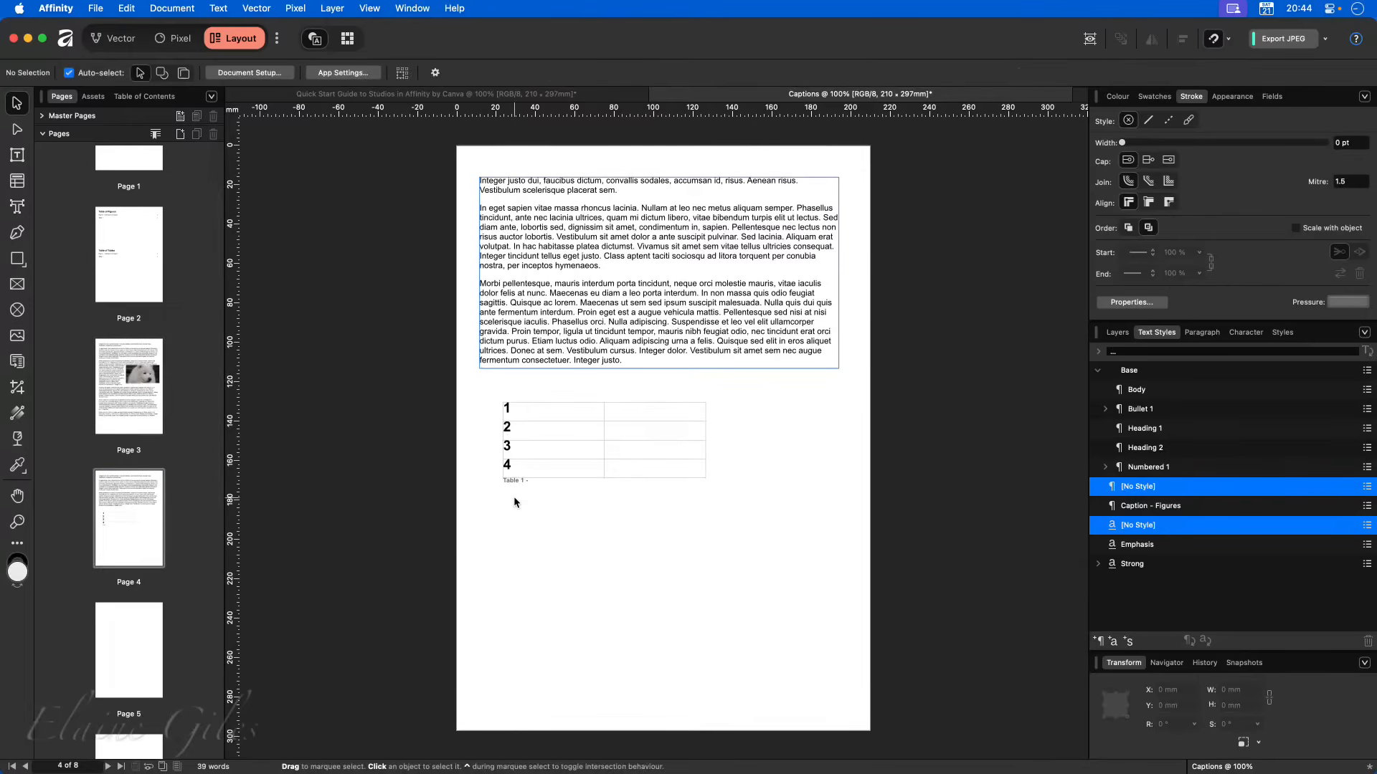
pyautogui.click(538, 483)
pyautogui.doubleClick(537, 482)
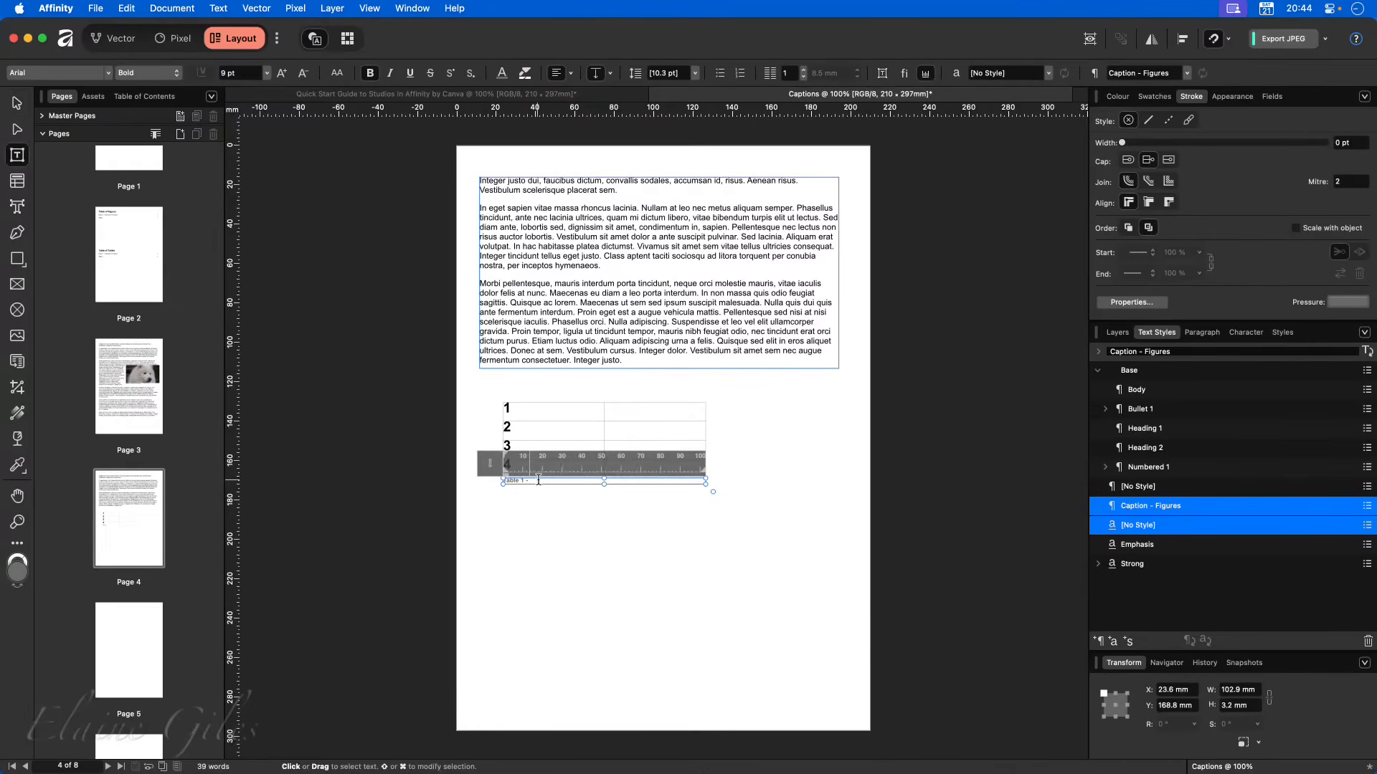
pyautogui.moveTo(568, 480); pyautogui.dragTo(495, 481)
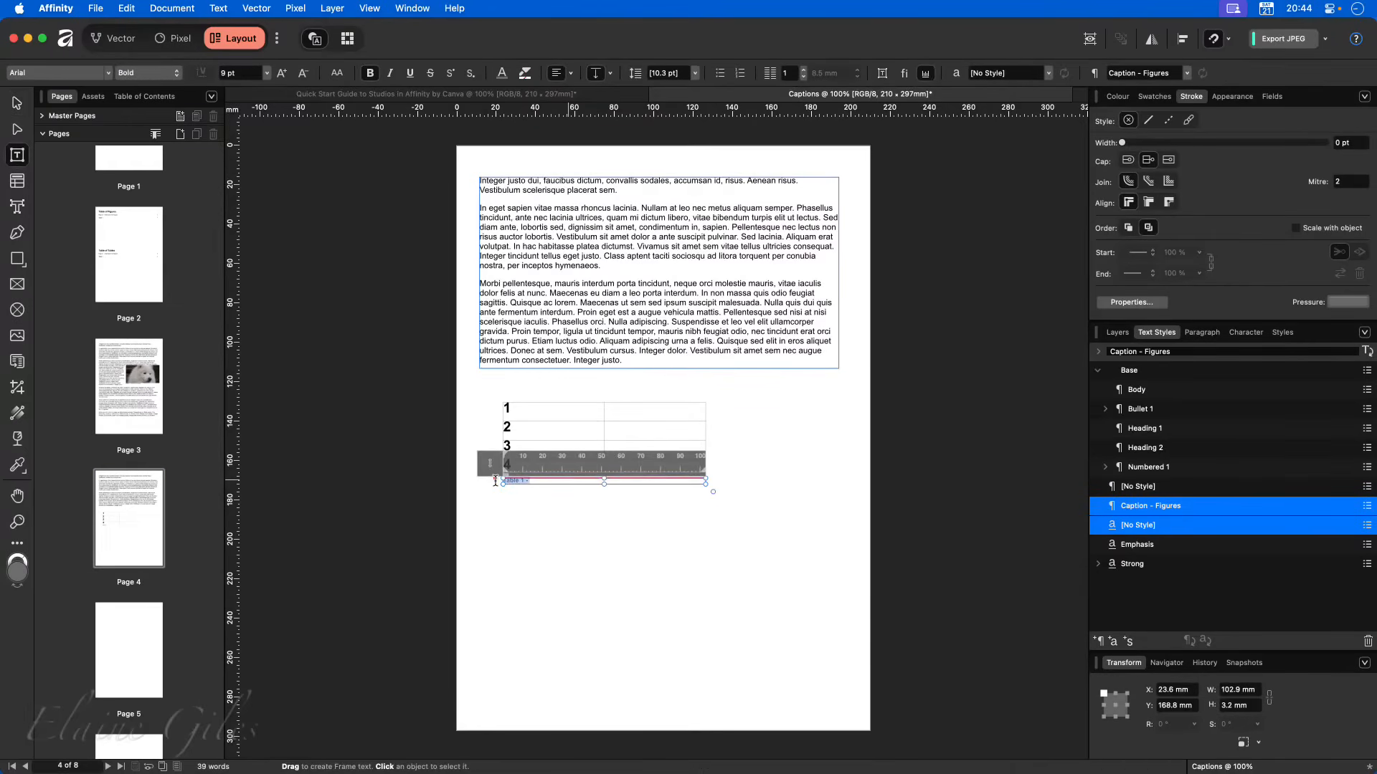
pyautogui.rightClick(1180, 510)
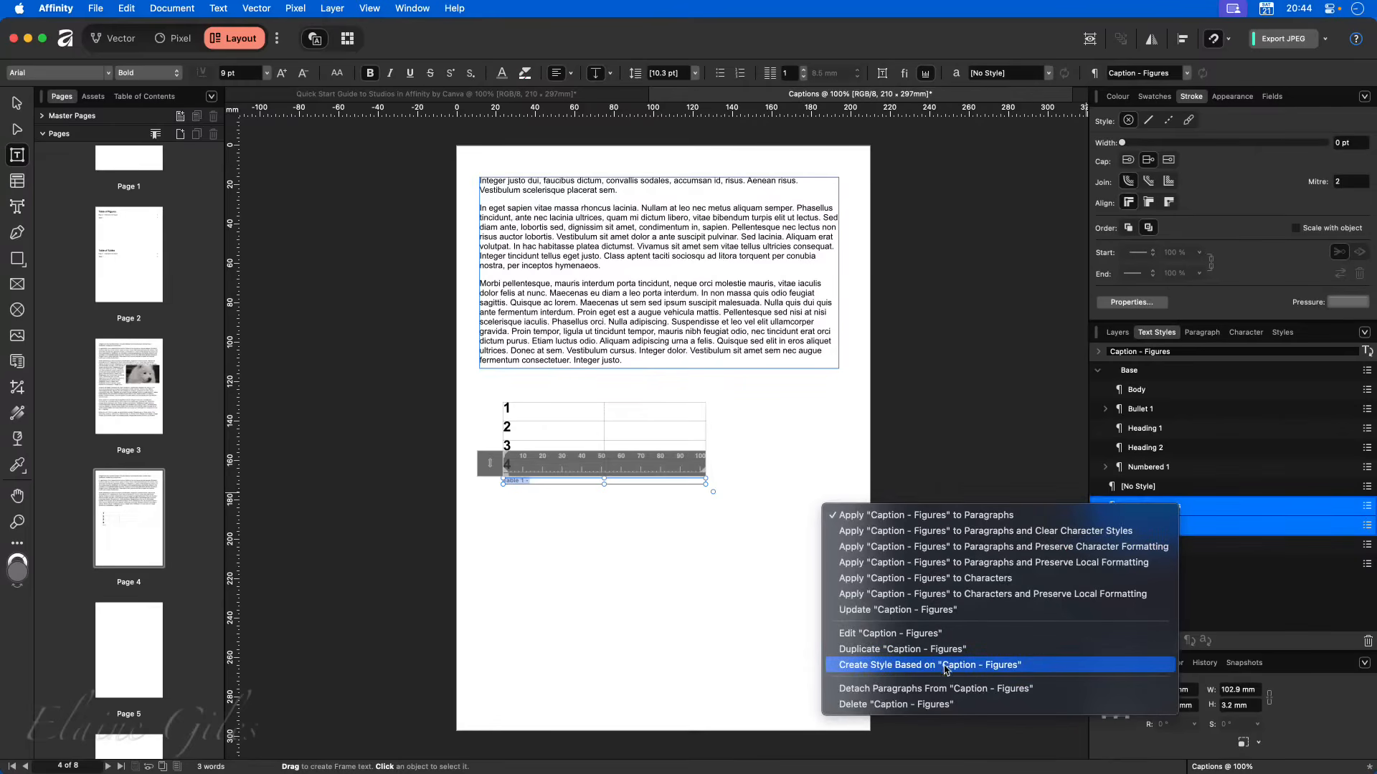
pyautogui.click(857, 649)
pyautogui.doubleClick(759, 114)
pyautogui.write('Tables')
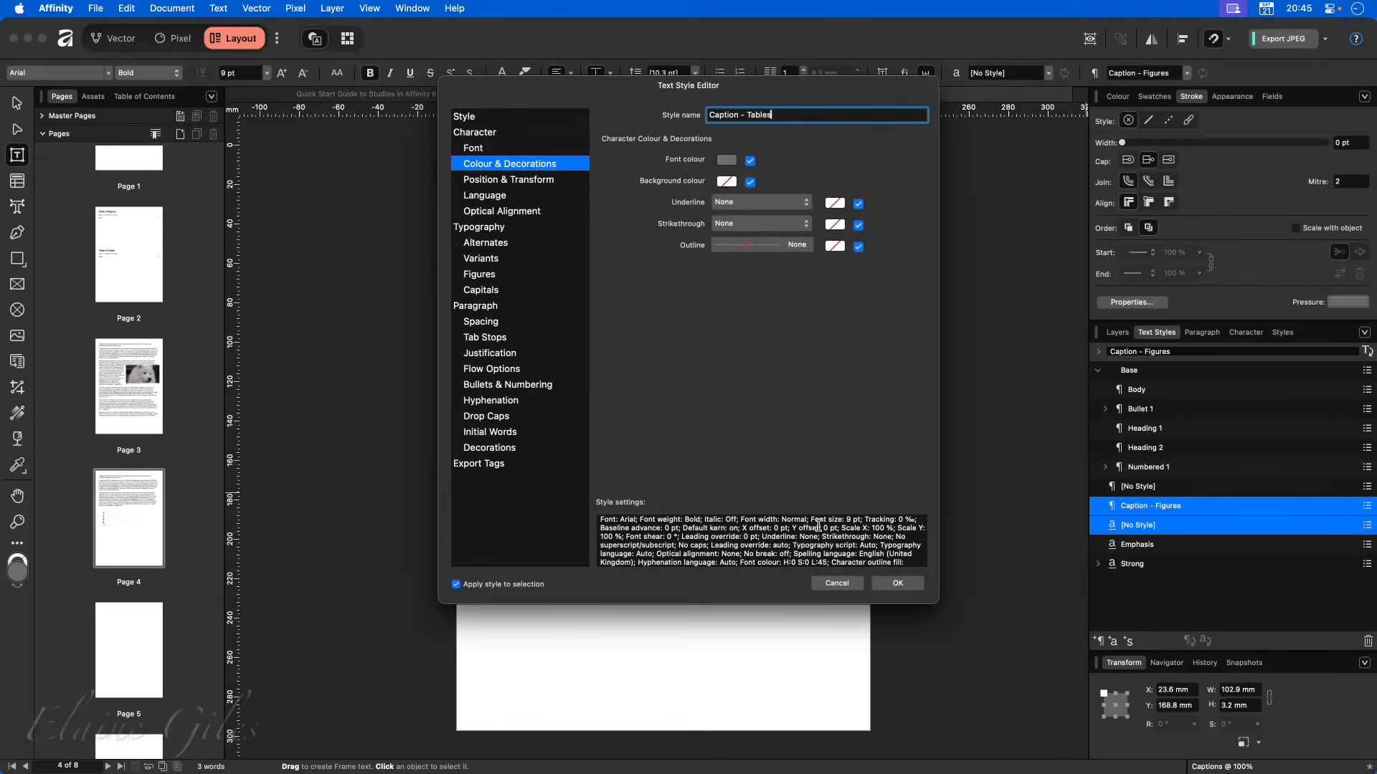
pyautogui.click(916, 585)
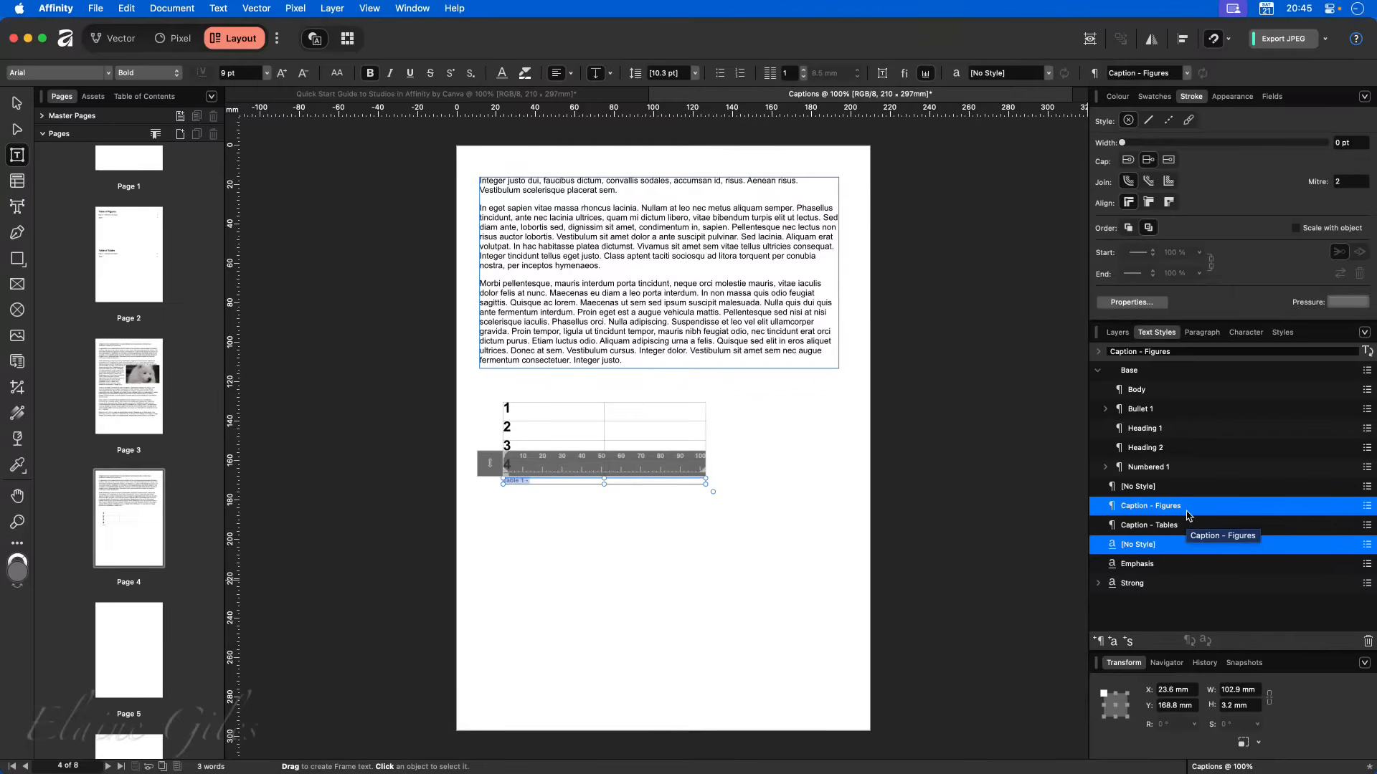
# - Create a group style named "Captions" and base the "Caption - Figures" style on it
pyautogui.click(1128, 642)
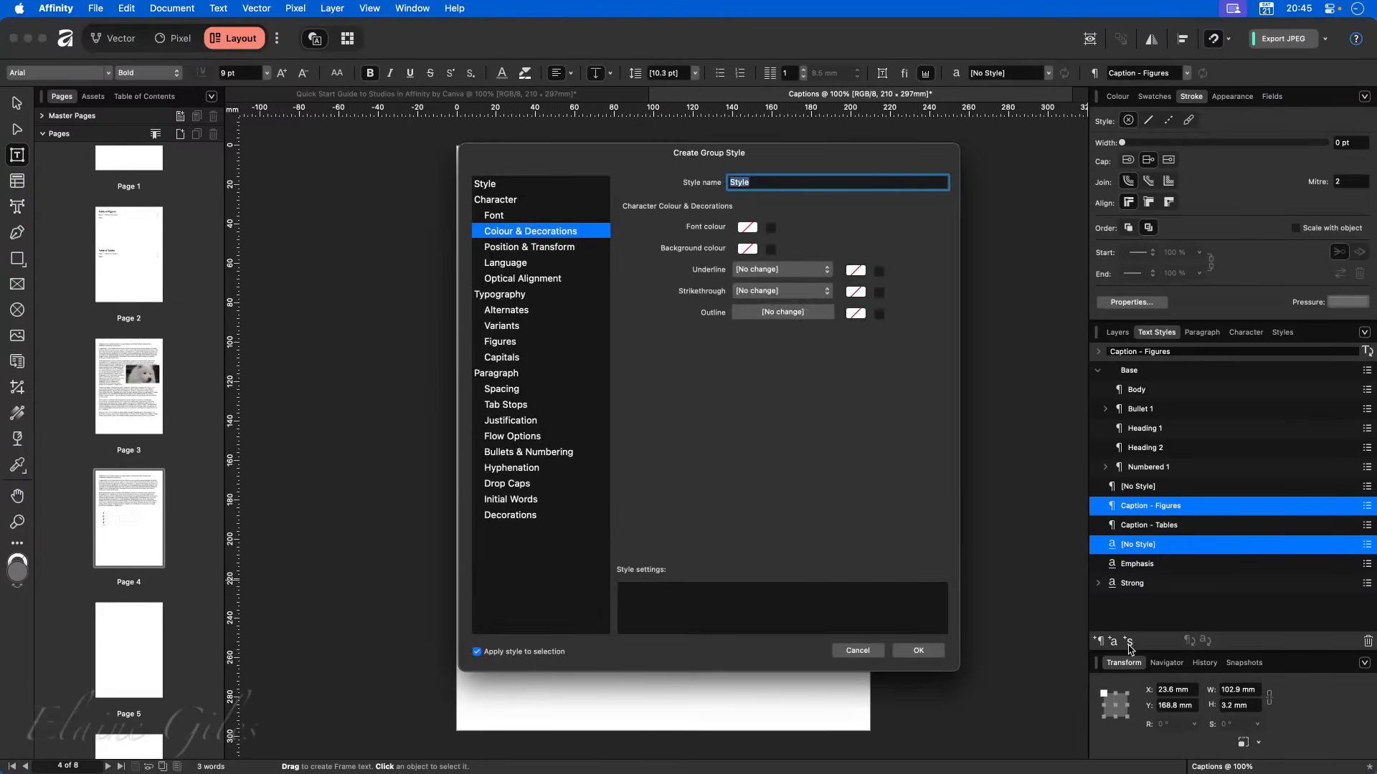
pyautogui.write('Captions')
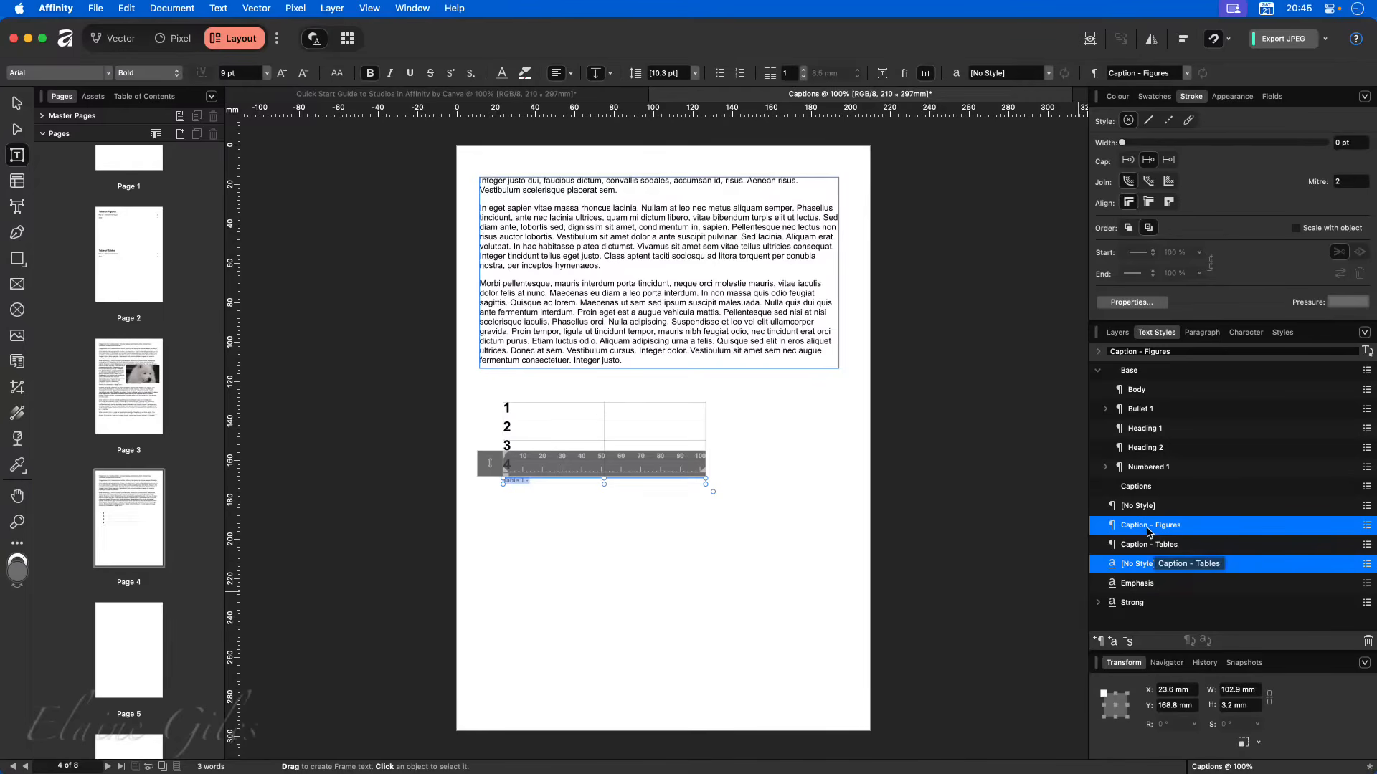
pyautogui.rightClick(1149, 525)
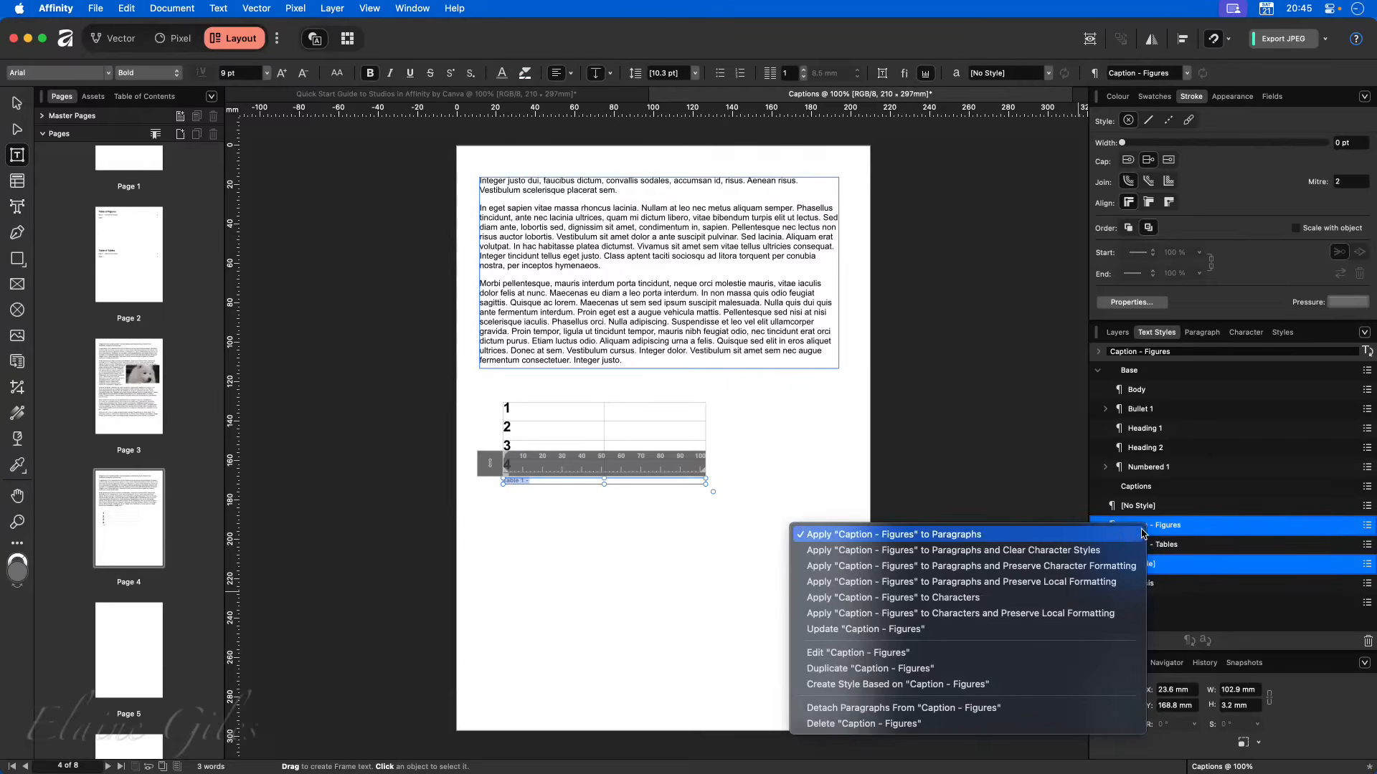
pyautogui.click(868, 653)
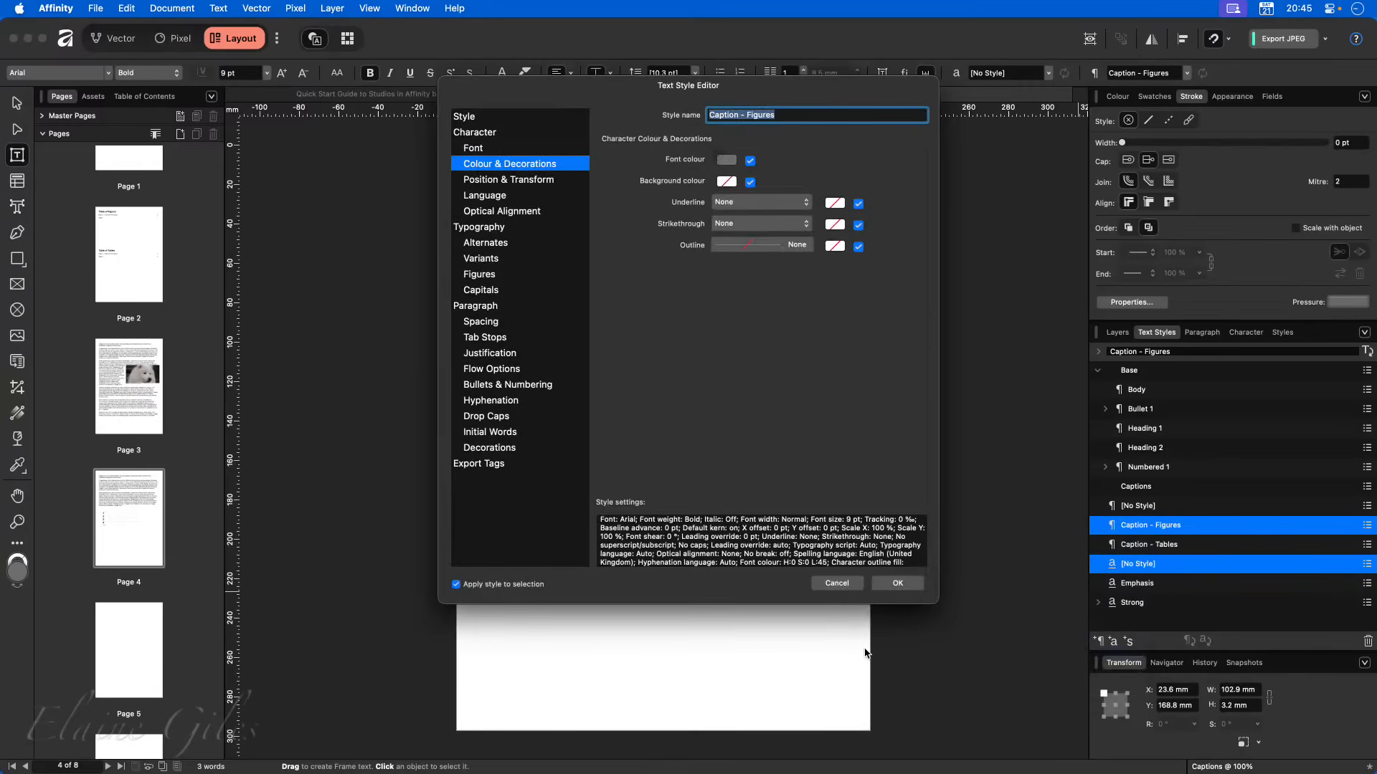
pyautogui.click(515, 116)
pyautogui.click(758, 159)
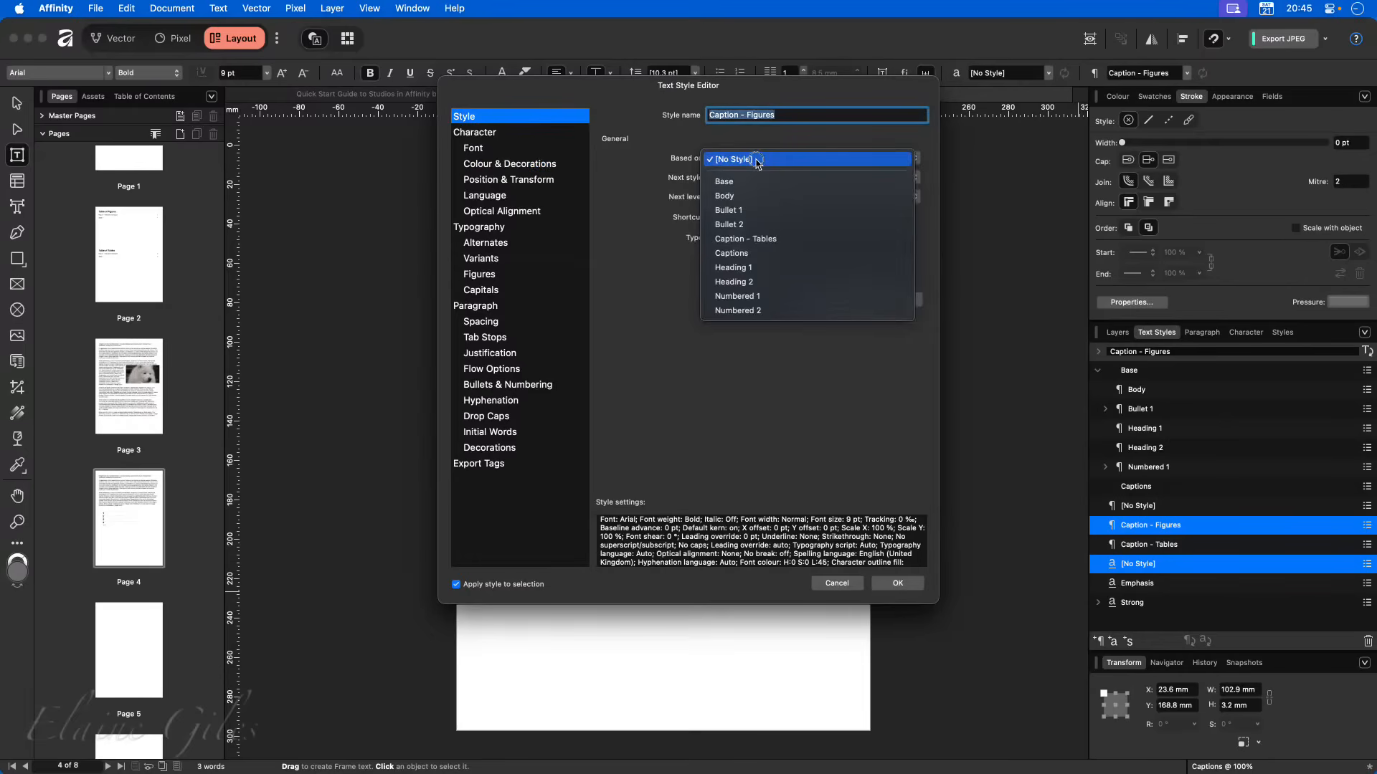
pyautogui.click(762, 253)
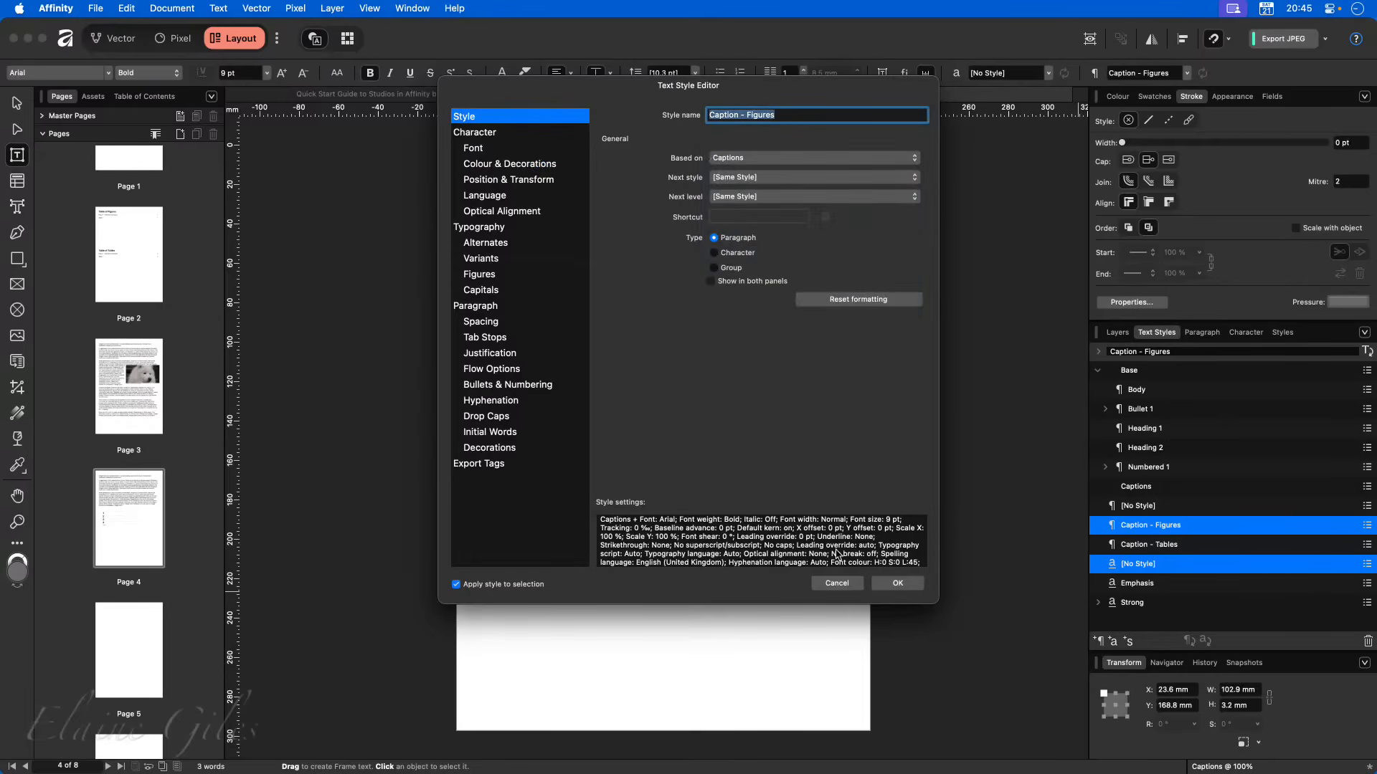
pyautogui.click(895, 583)
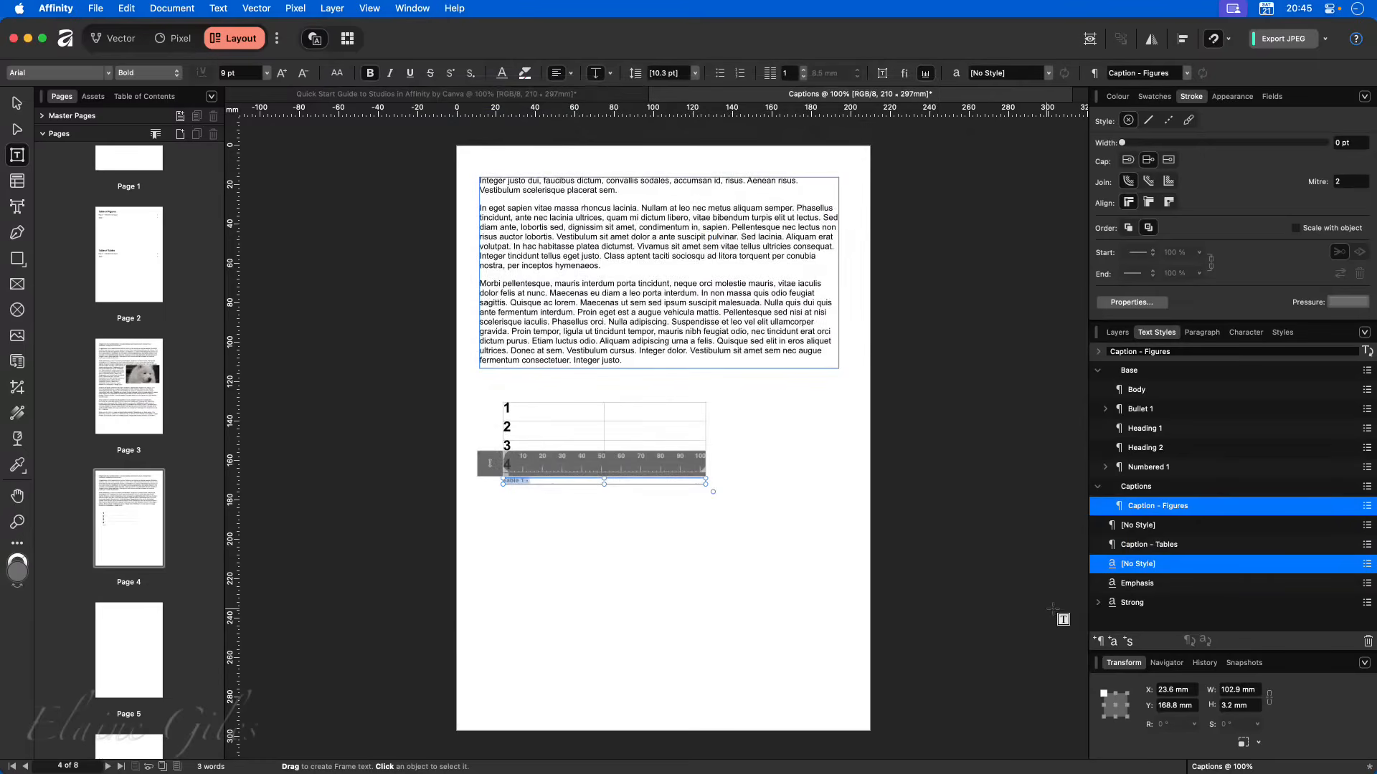
# - Base the "Caption - Tables" style on the "Captions" group style
pyautogui.rightClick(1170, 547)
pyautogui.click(971, 669)
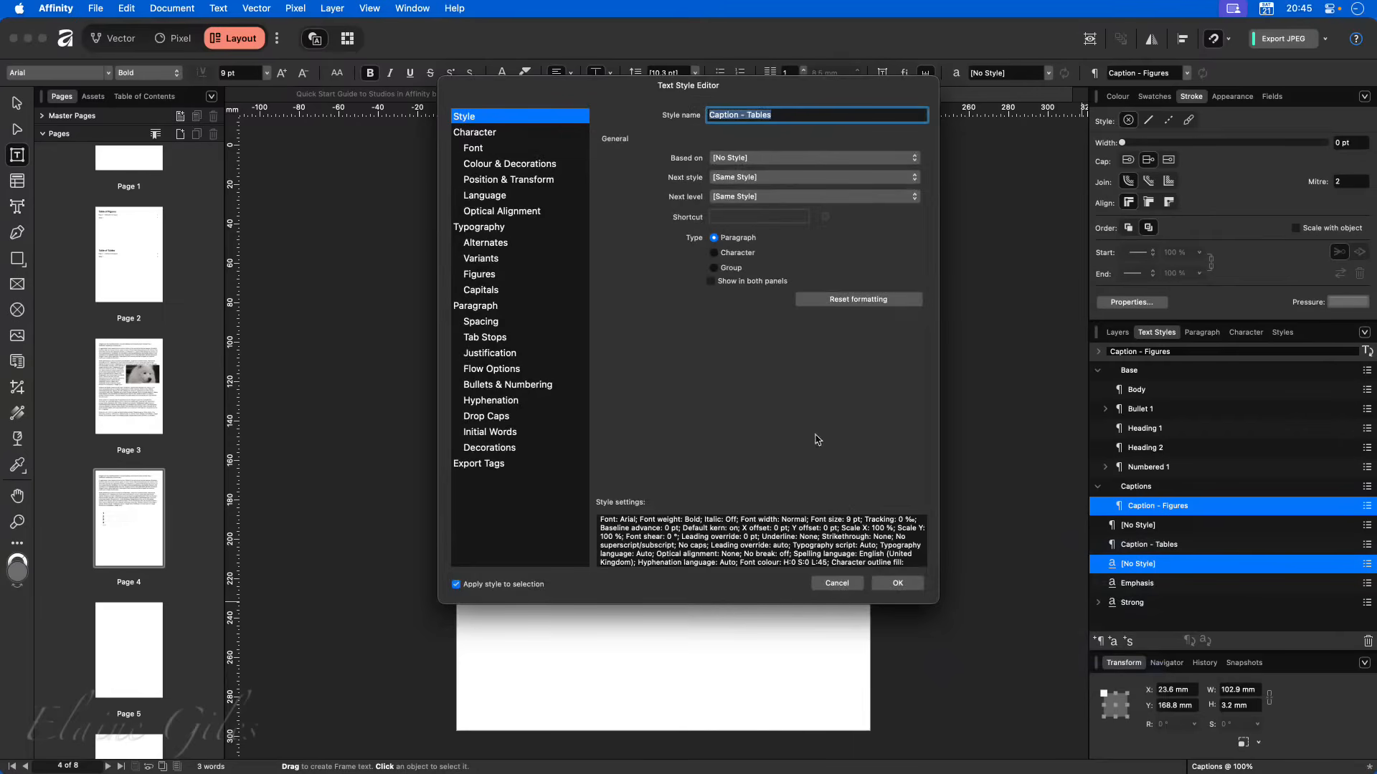
pyautogui.click(760, 159)
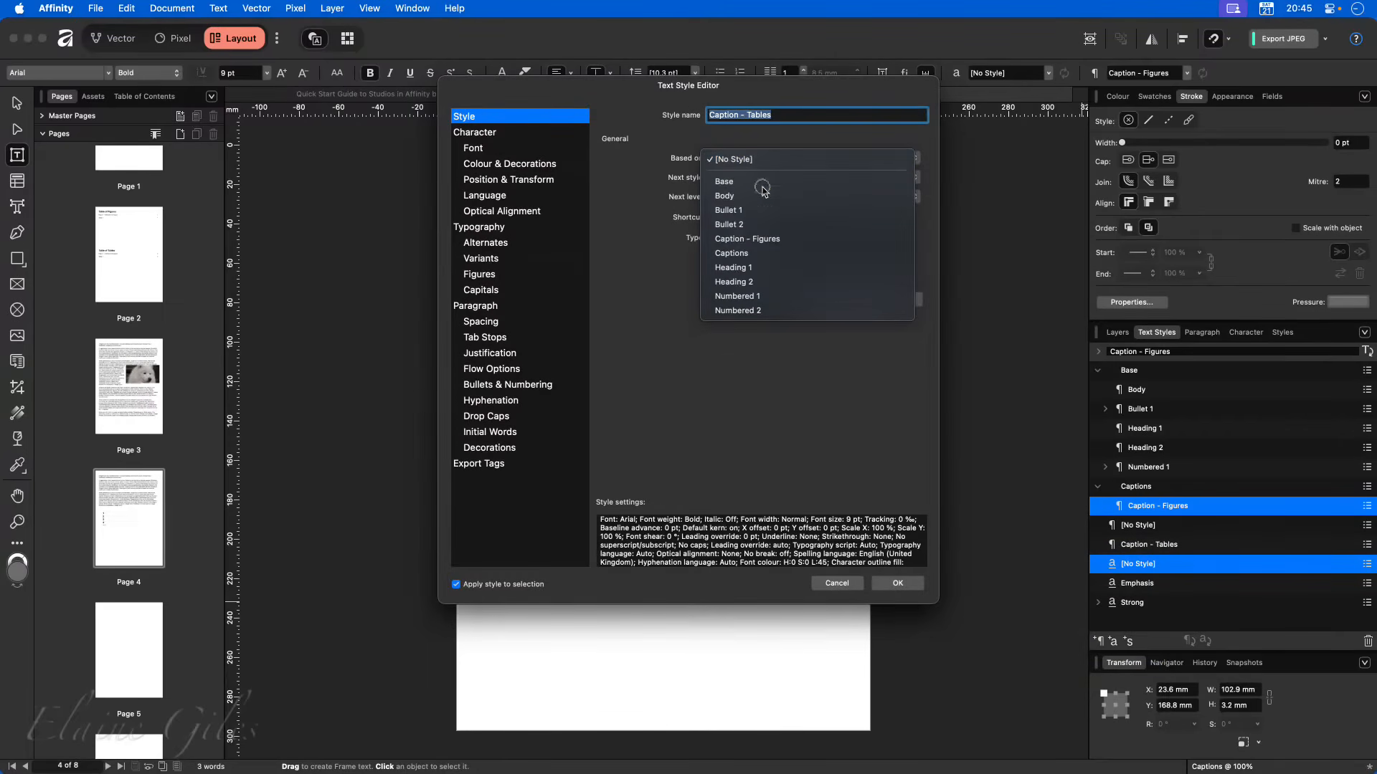
pyautogui.click(767, 253)
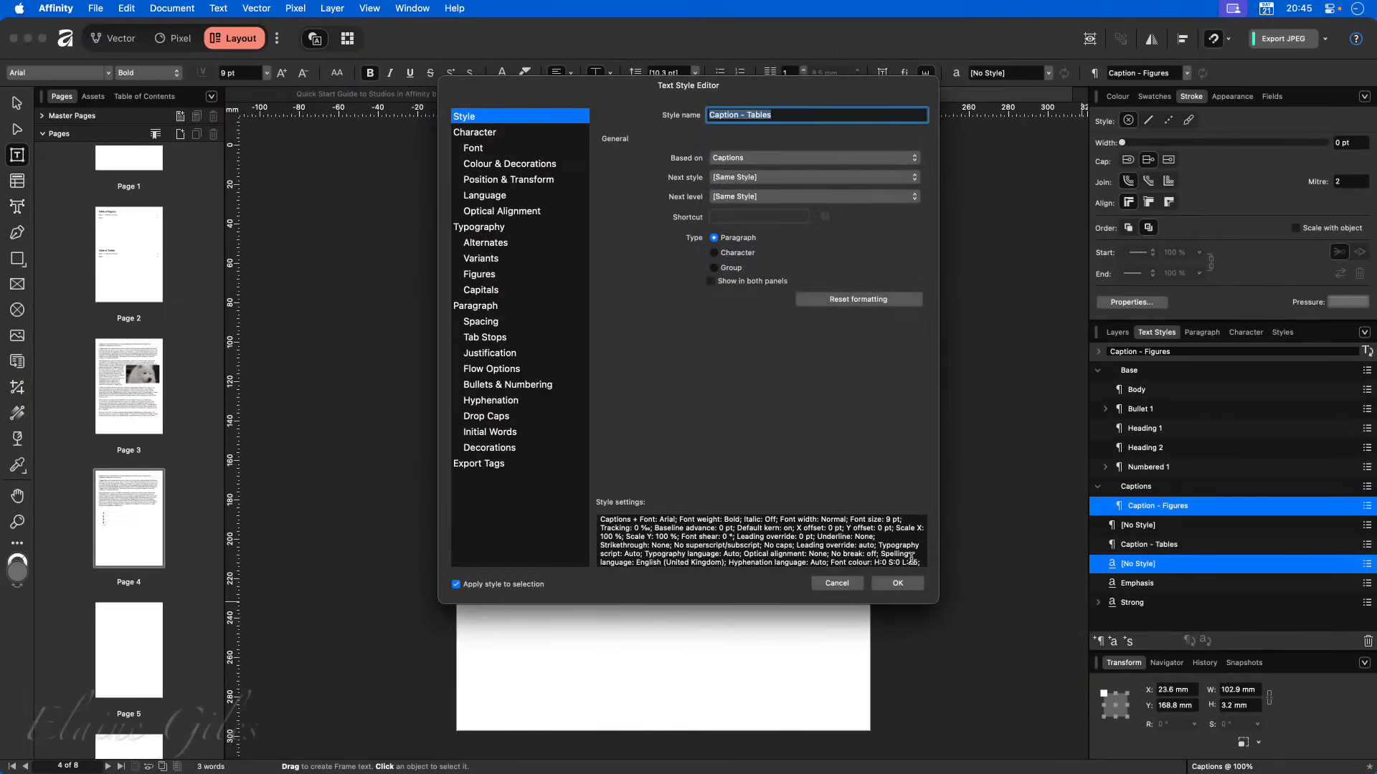
pyautogui.click(897, 583)
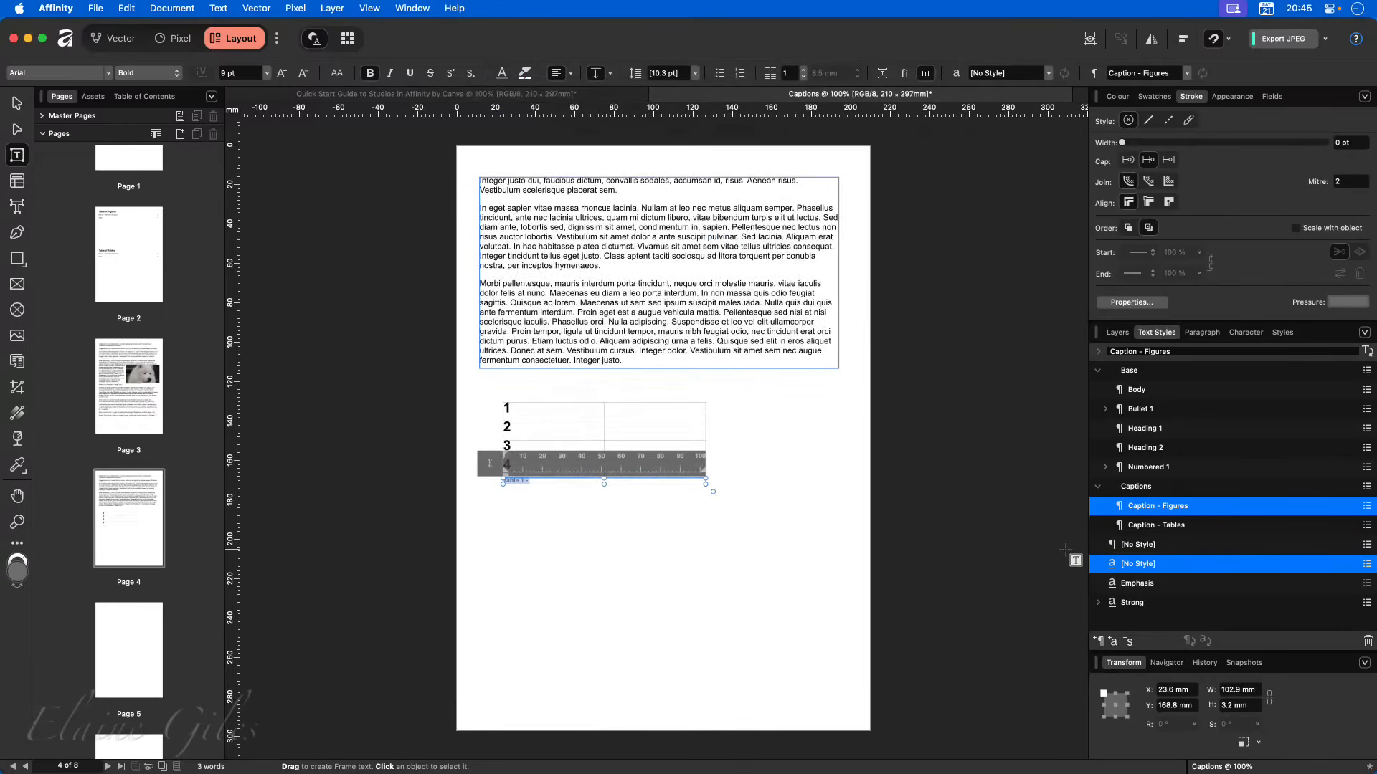
# - Set the font colour of the "Caption - Figures" style to red and compare the captions on pages 3 and 4
pyautogui.rightClick(1174, 511)
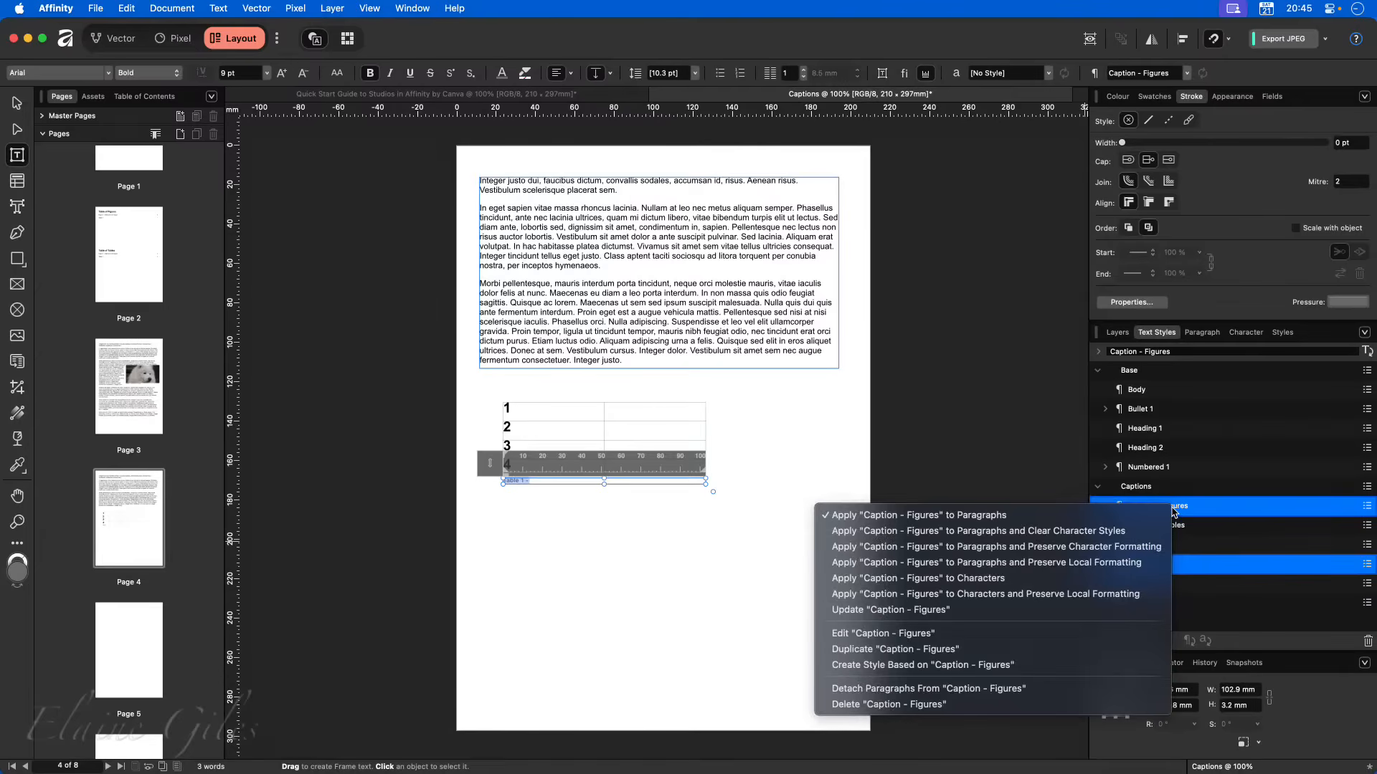
pyautogui.click(930, 634)
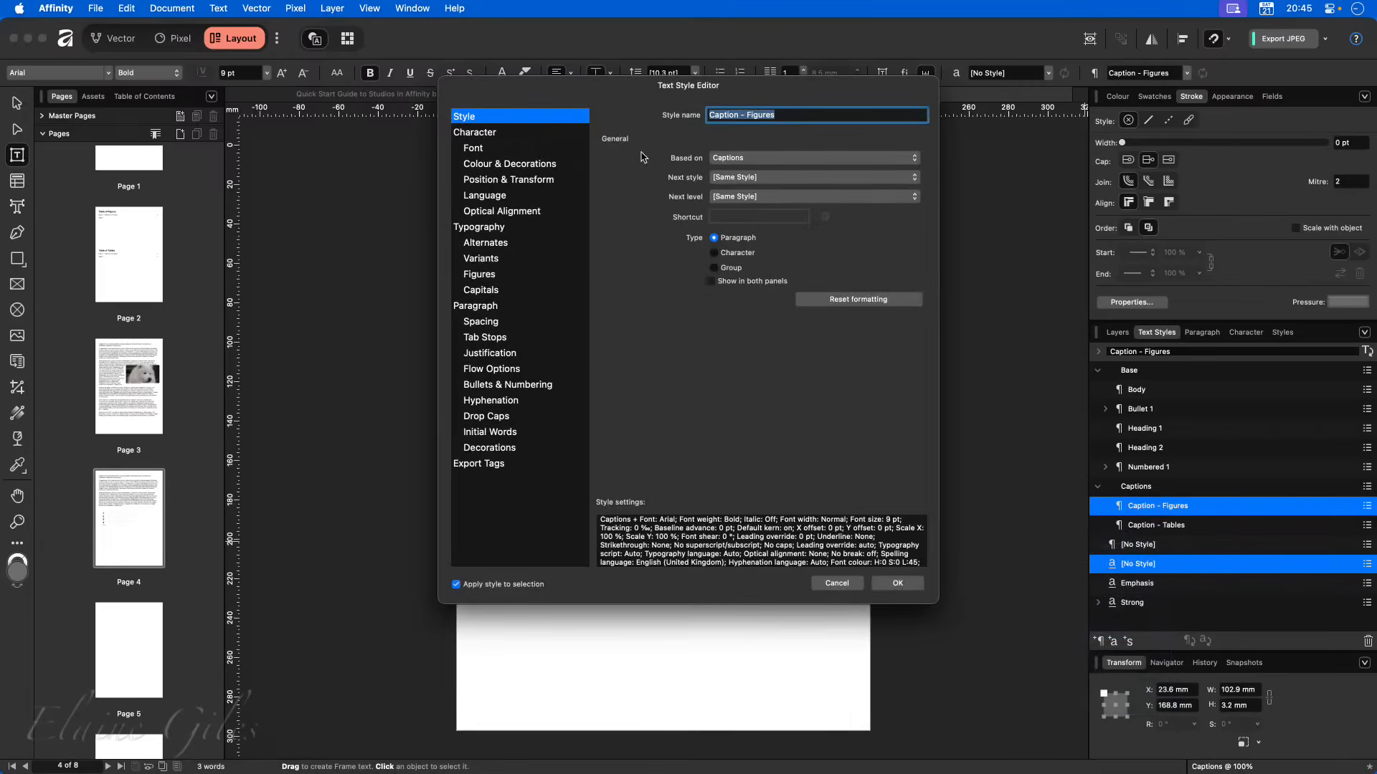
pyautogui.click(527, 167)
pyautogui.click(728, 162)
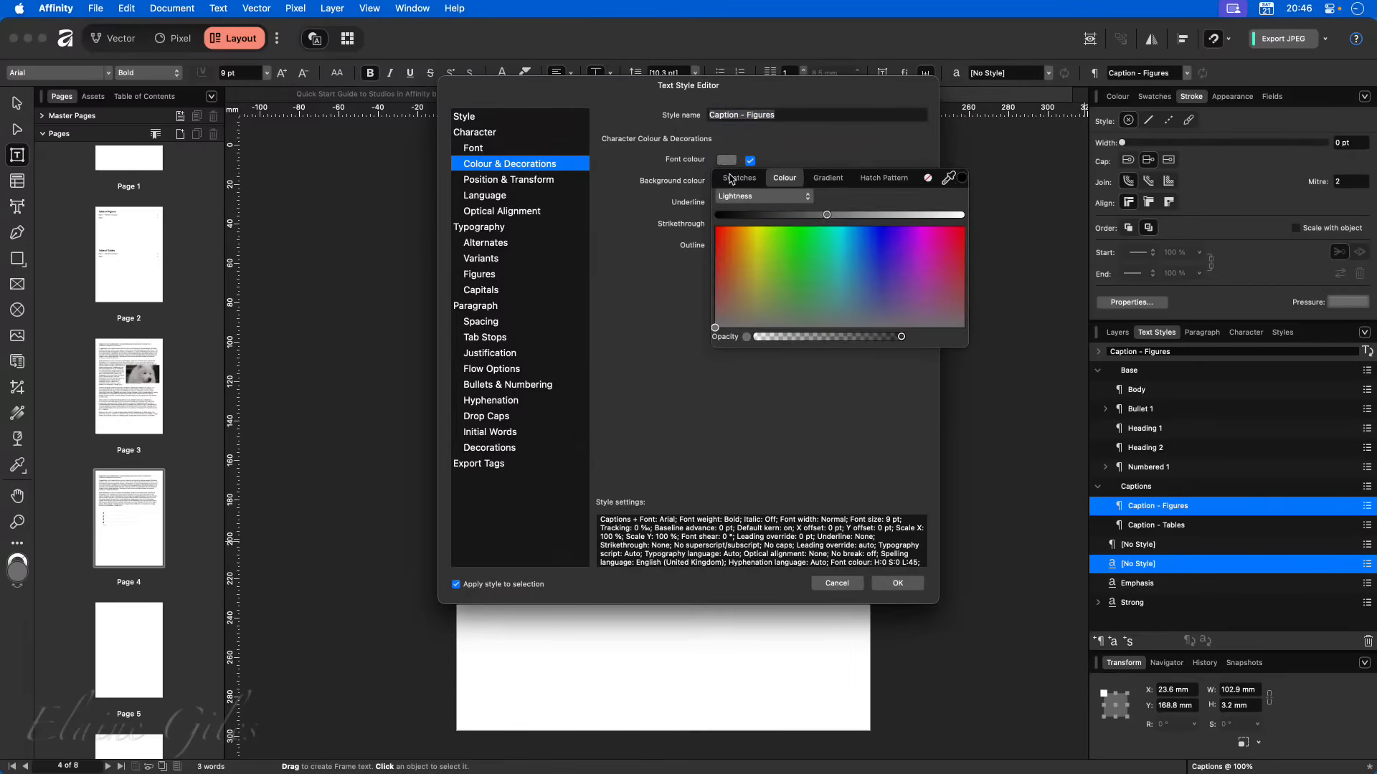
pyautogui.click(735, 235)
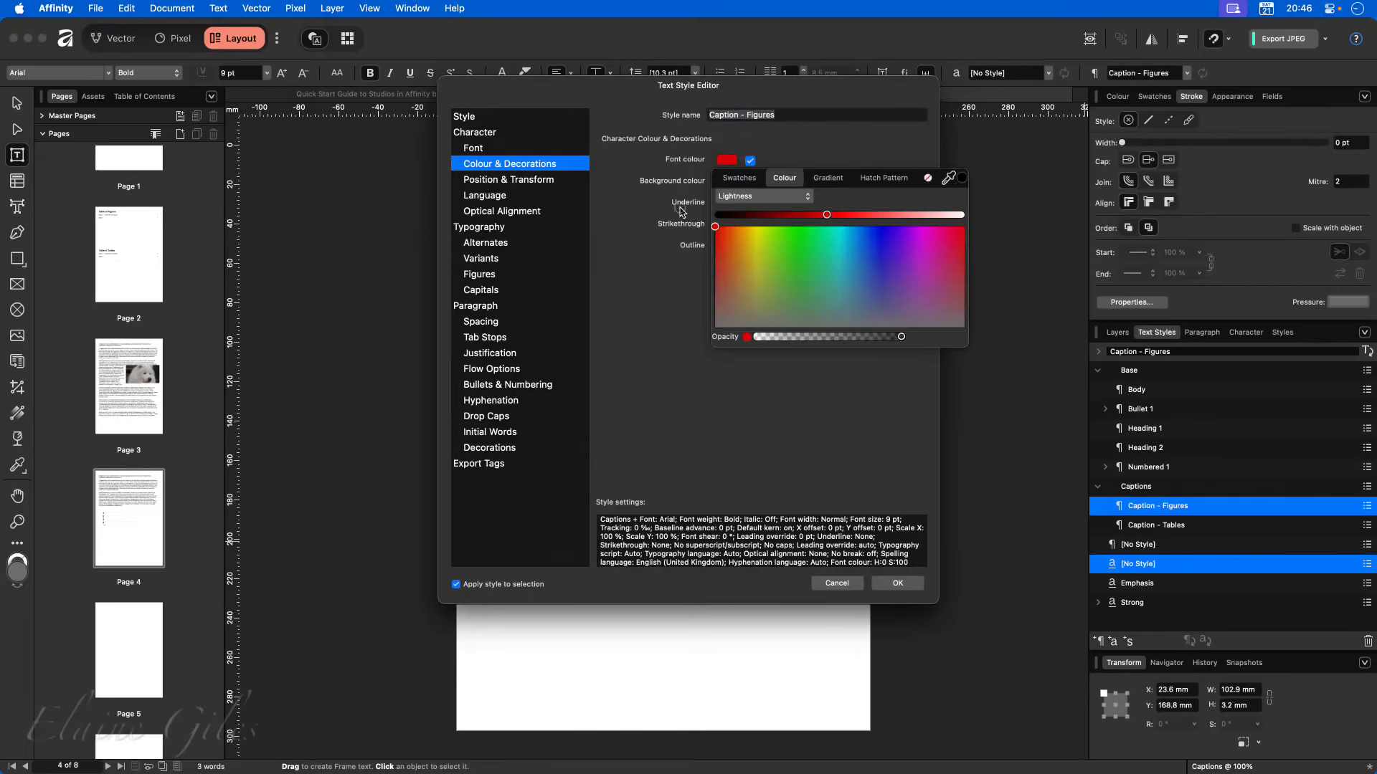
pyautogui.click(897, 583)
pyautogui.click(495, 523)
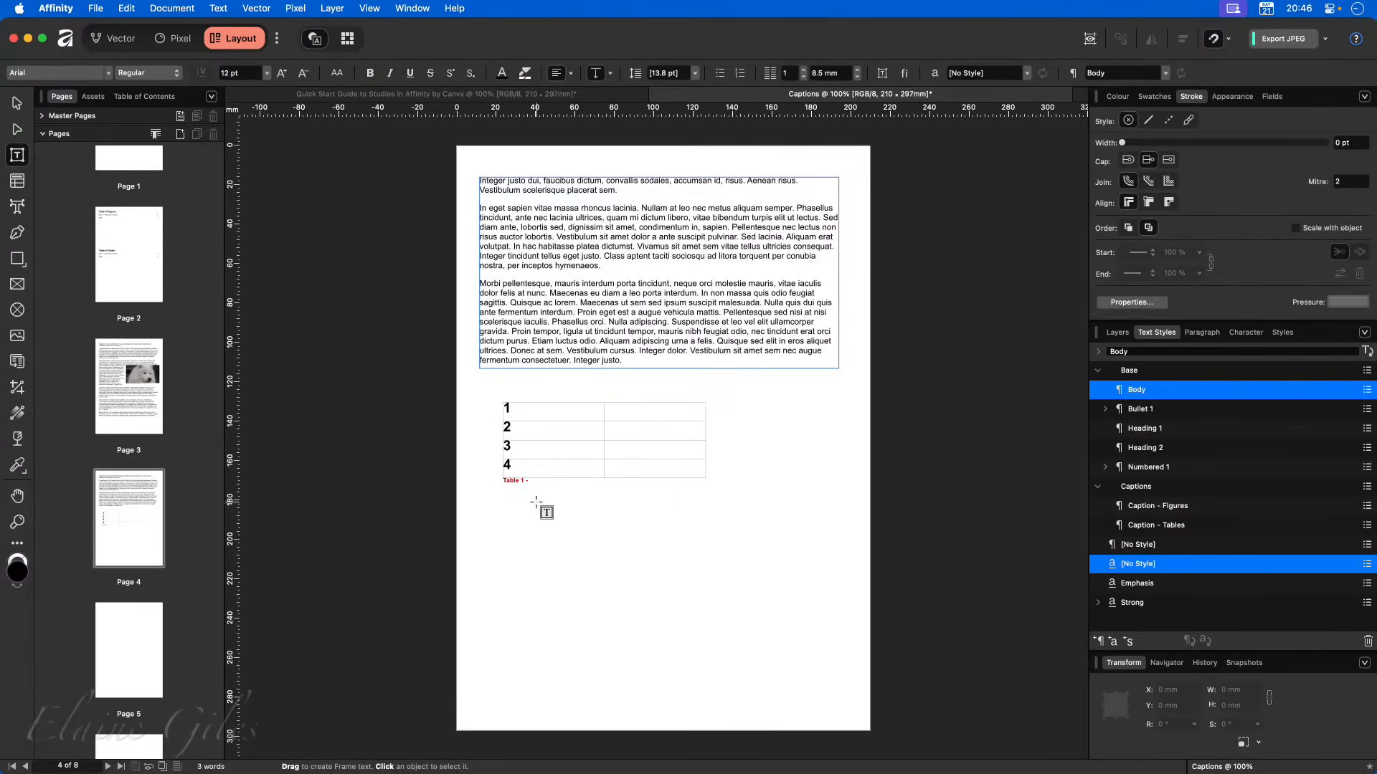
pyautogui.click(136, 390)
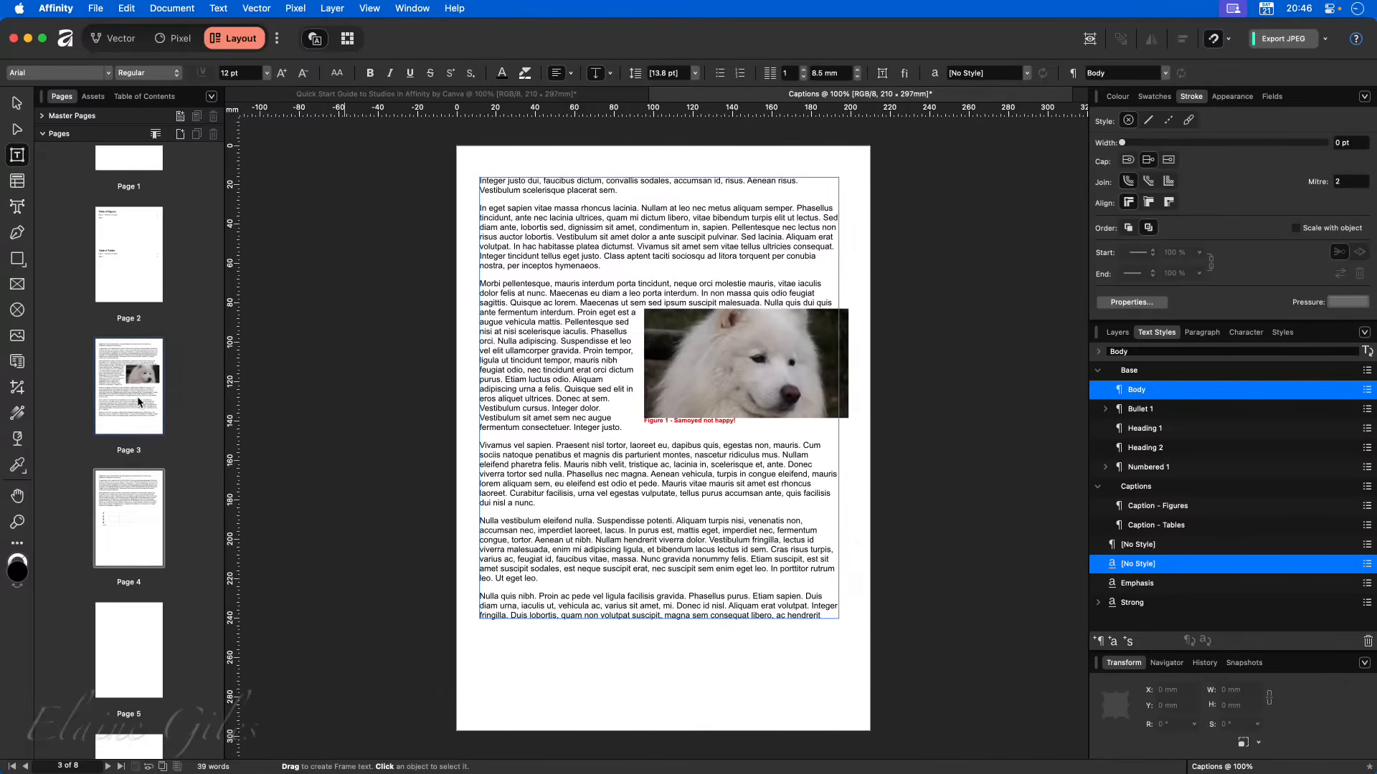
pyautogui.click(126, 519)
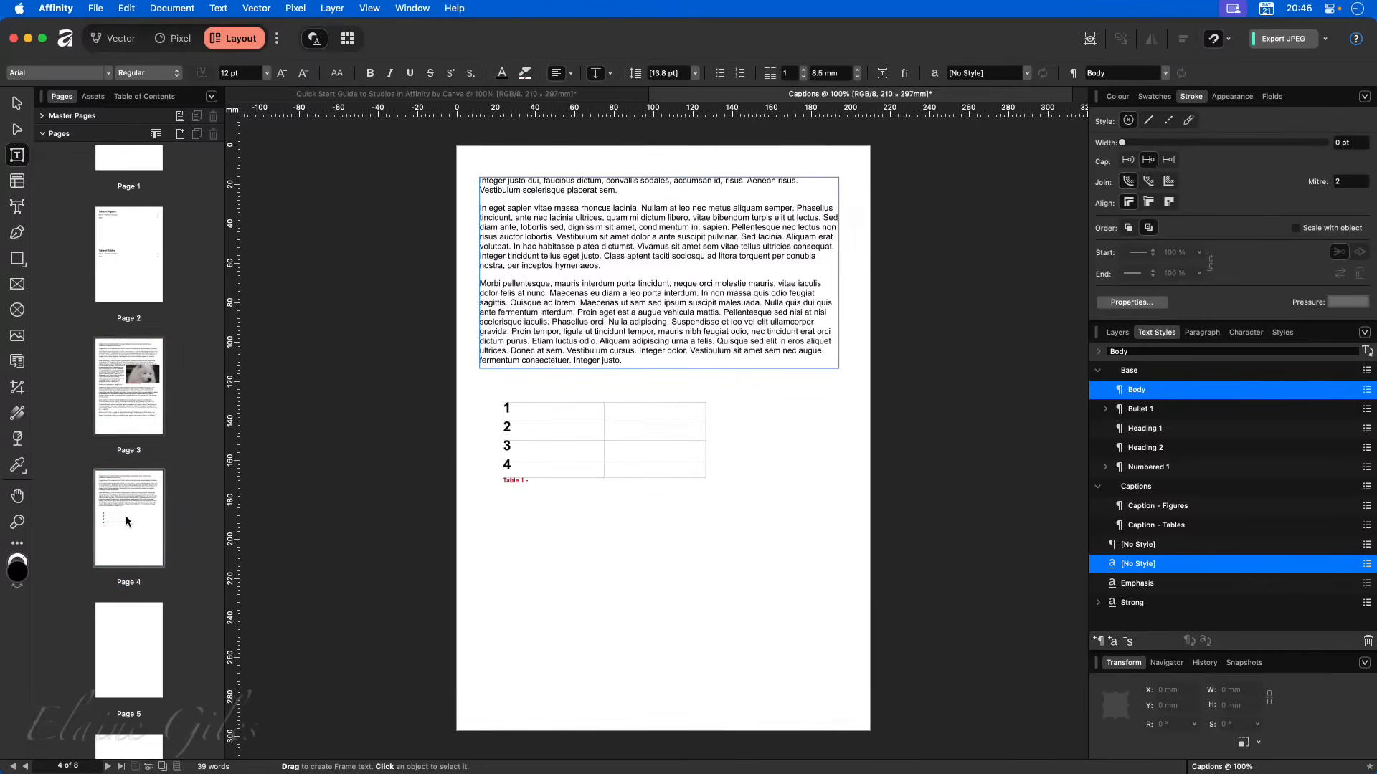
pyautogui.click(127, 417)
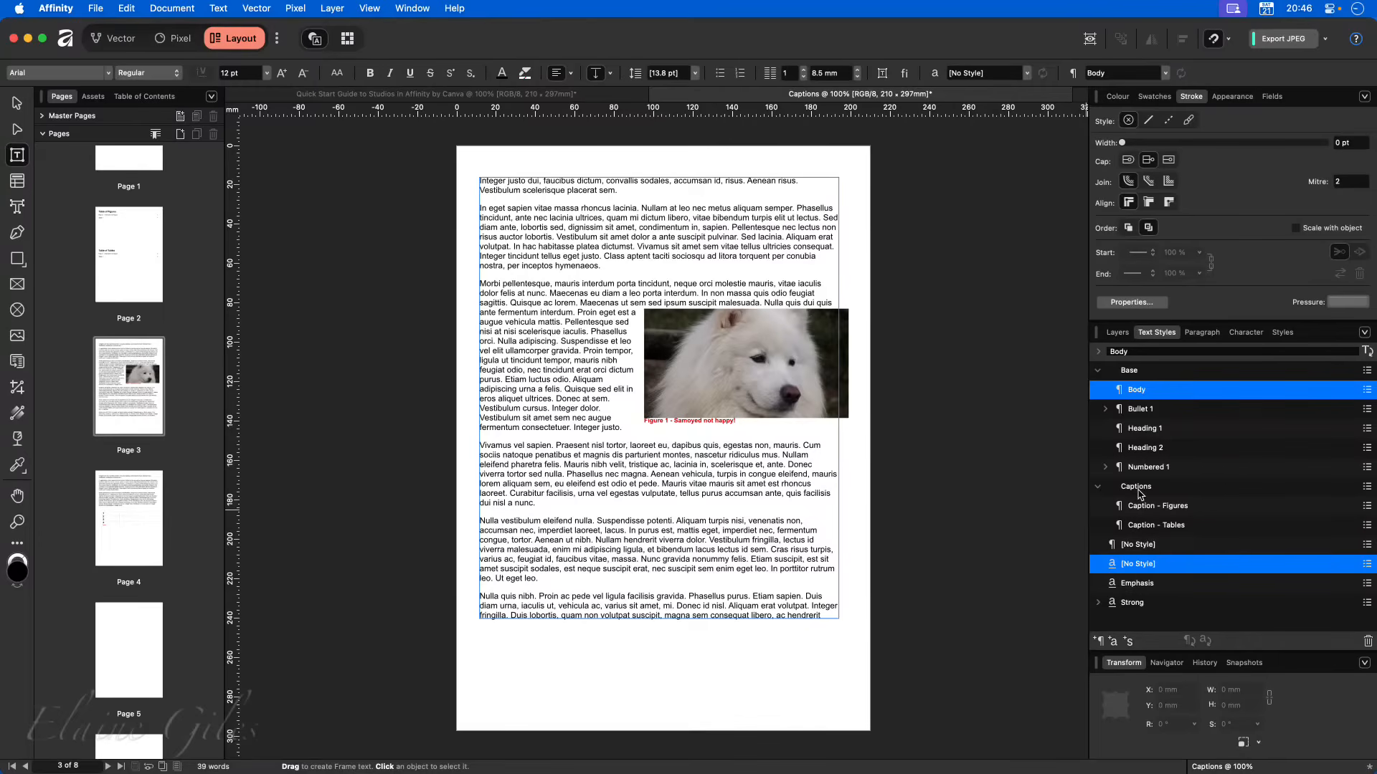
pyautogui.rightClick(1143, 507)
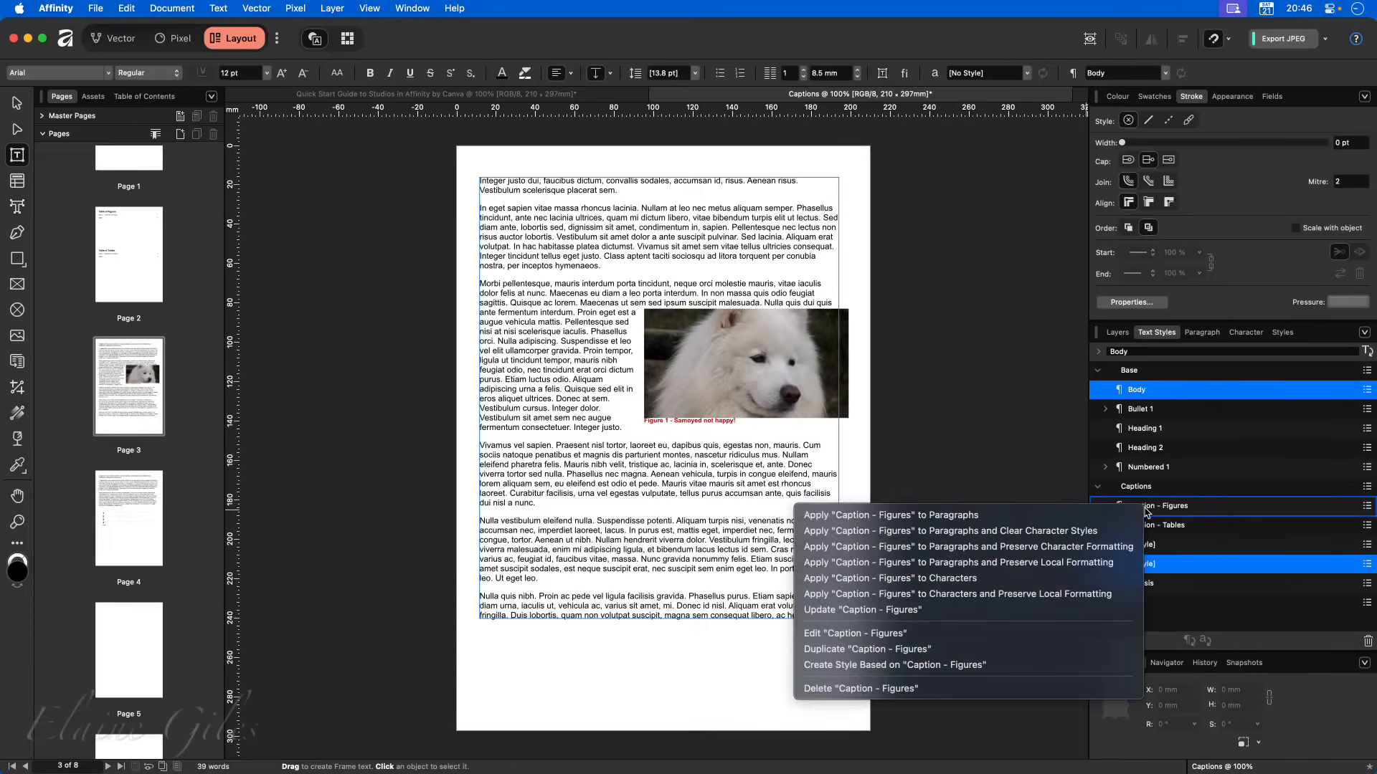
pyautogui.click(858, 633)
pyautogui.click(750, 160)
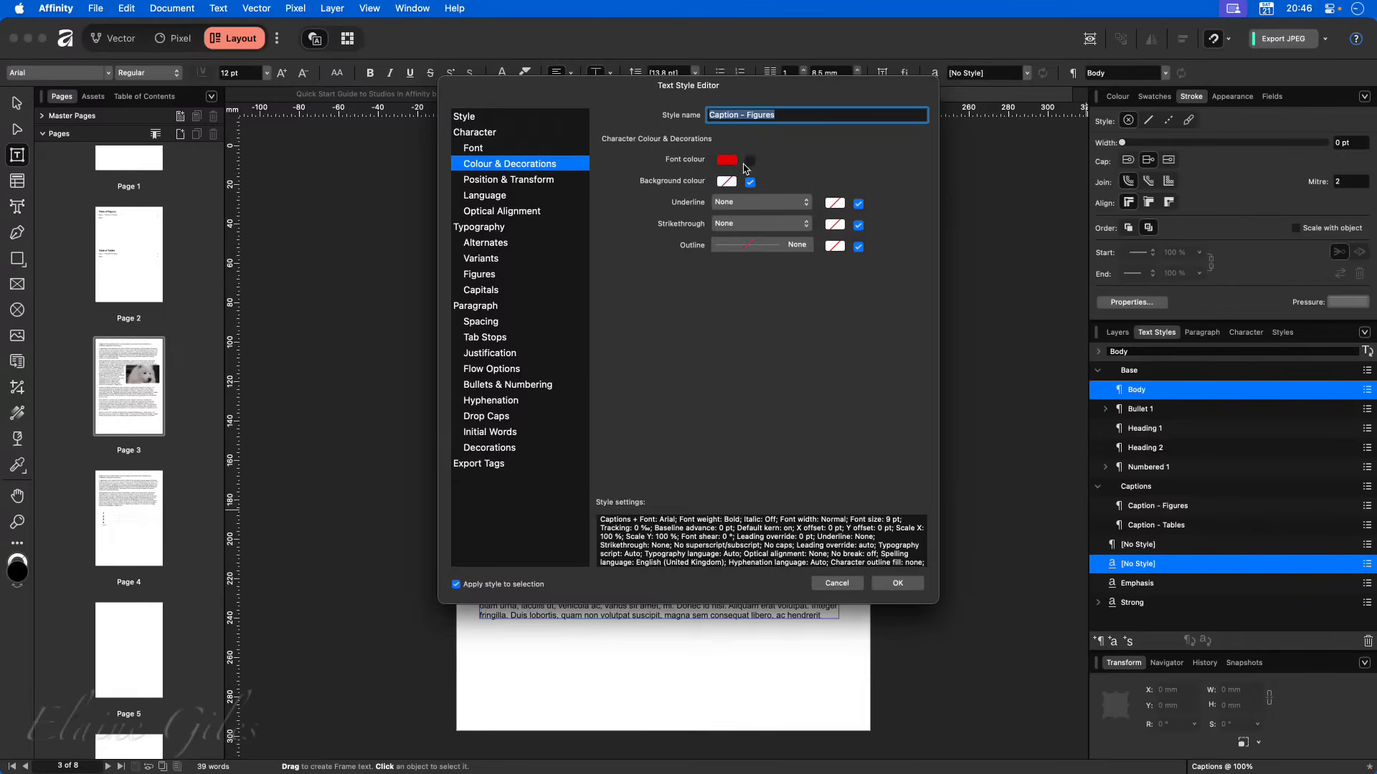
pyautogui.click(749, 161)
pyautogui.click(843, 582)
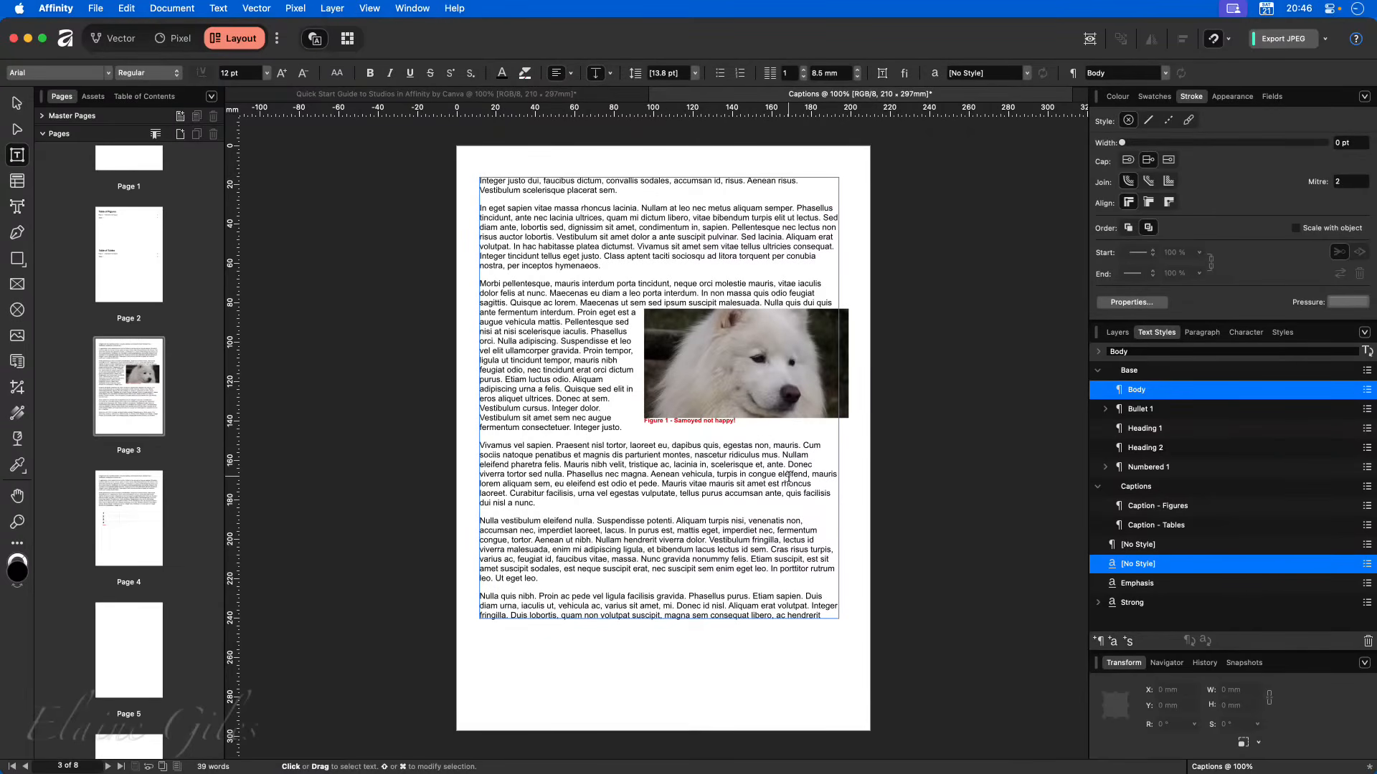
# - Move the page 3 picture with its caption partly past the page's right edge and select the caption frame
pyautogui.click(693, 423)
pyautogui.press('super+a')
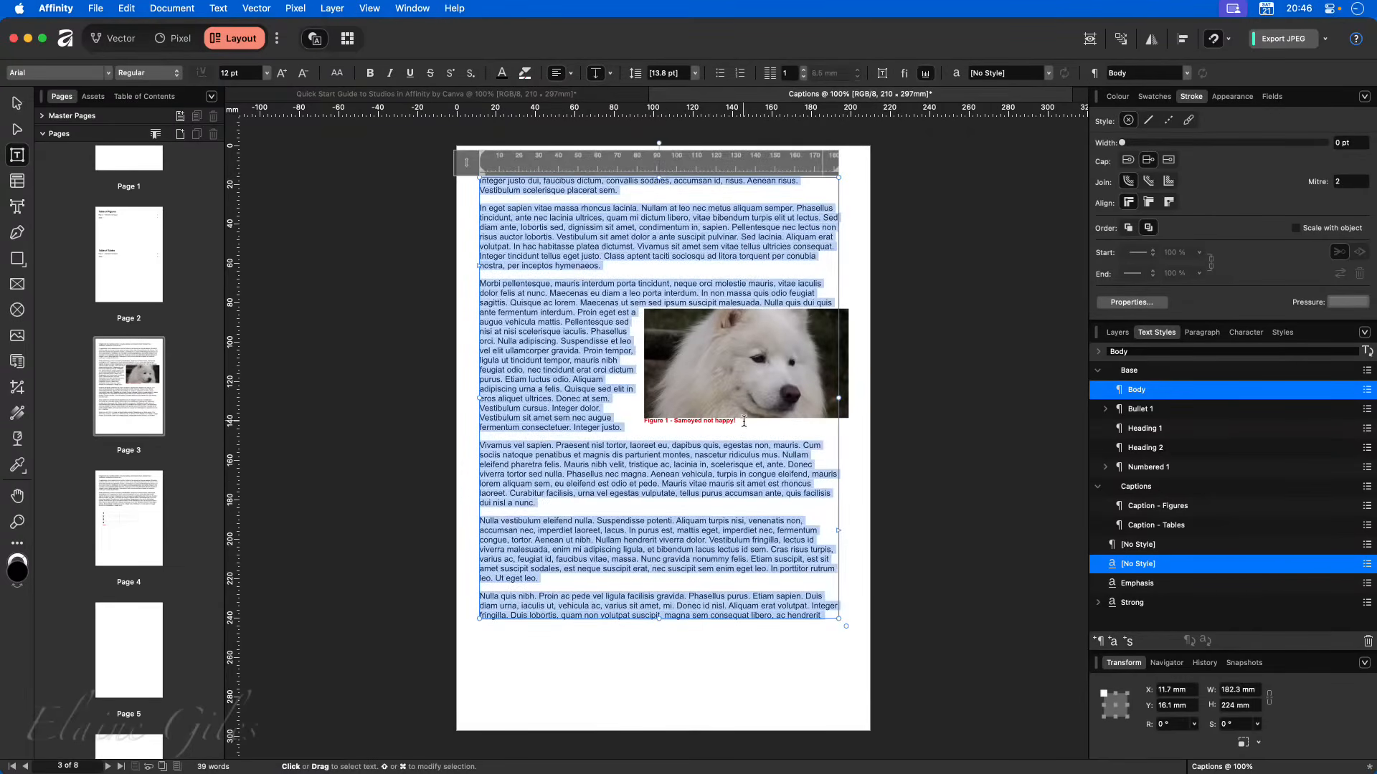
pyautogui.moveTo(804, 426); pyautogui.dragTo(843, 427)
pyautogui.press('Escape')
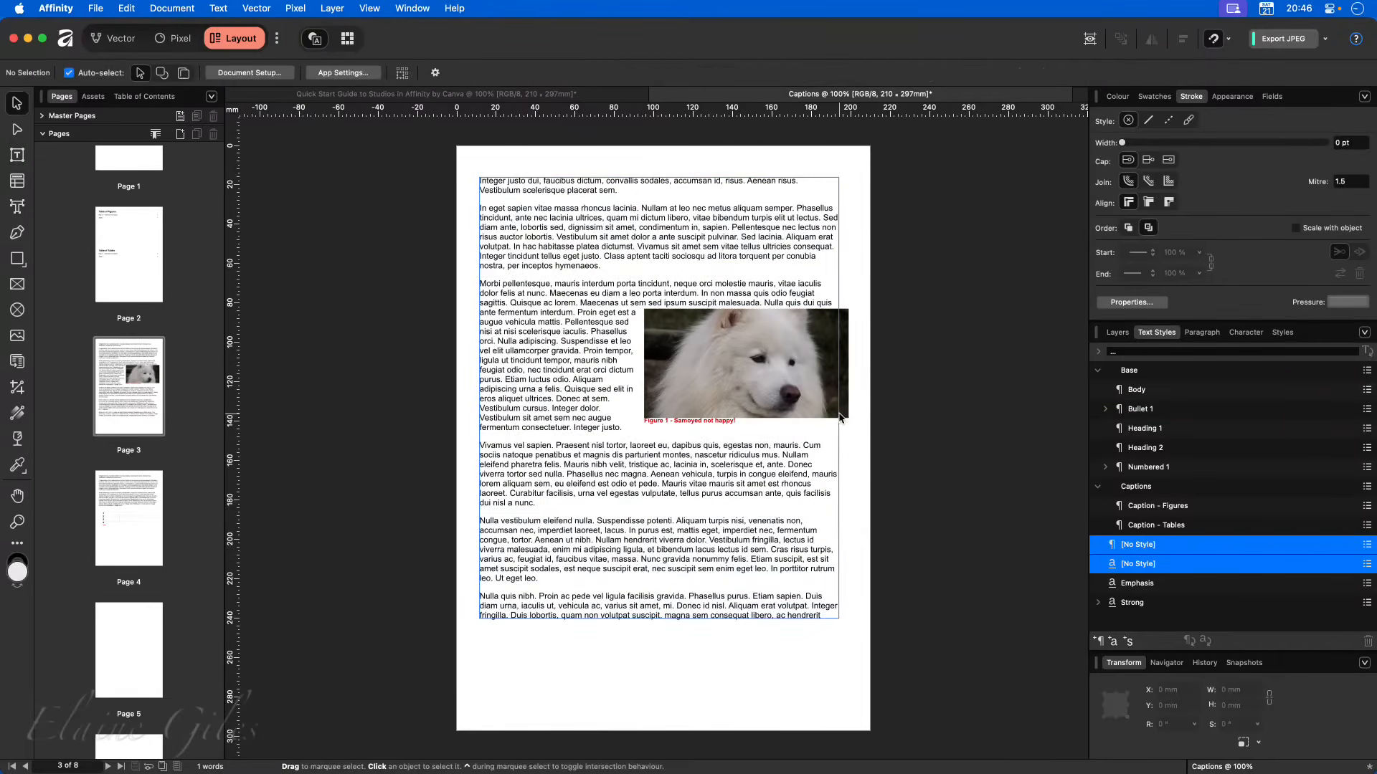
pyautogui.click(841, 426)
pyautogui.doubleClick(815, 425)
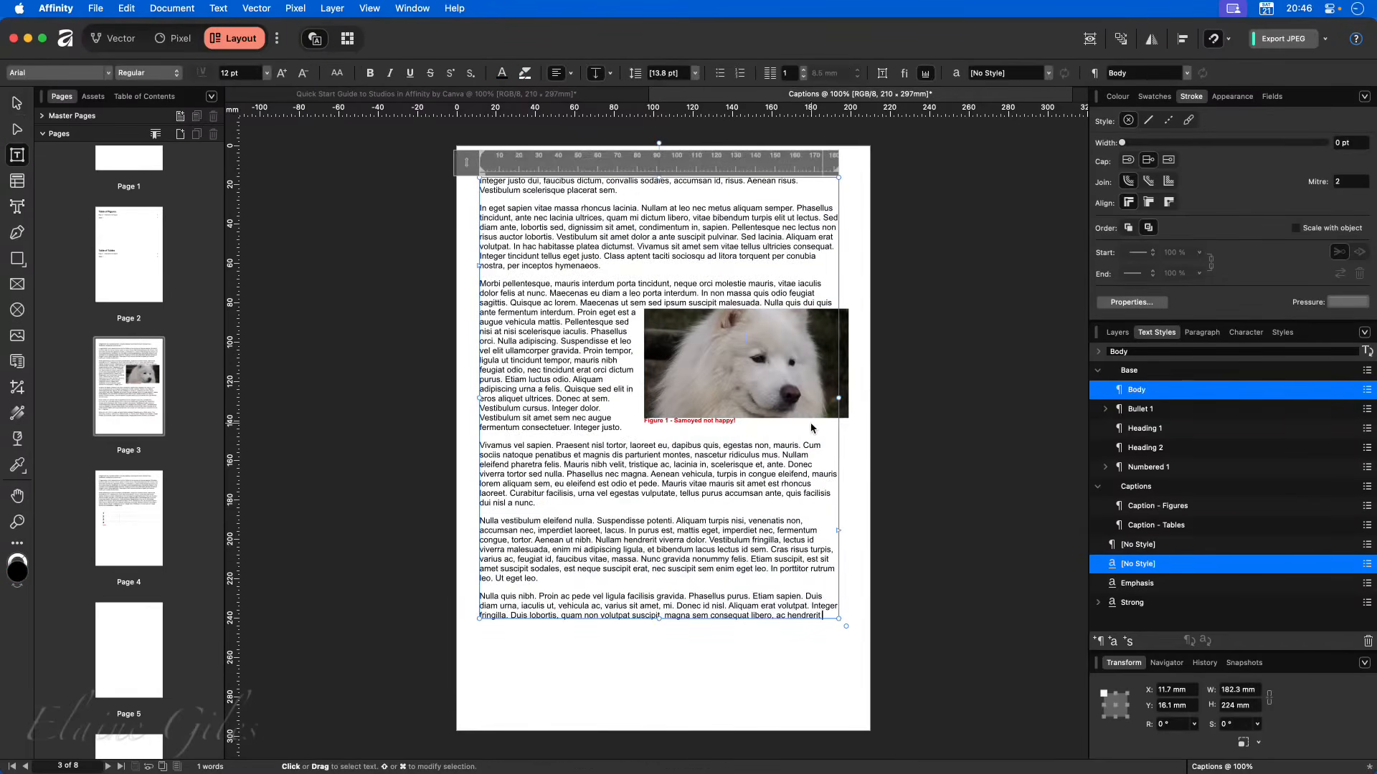
pyautogui.click(884, 394)
pyautogui.moveTo(851, 410); pyautogui.dragTo(875, 414)
pyautogui.click(859, 419)
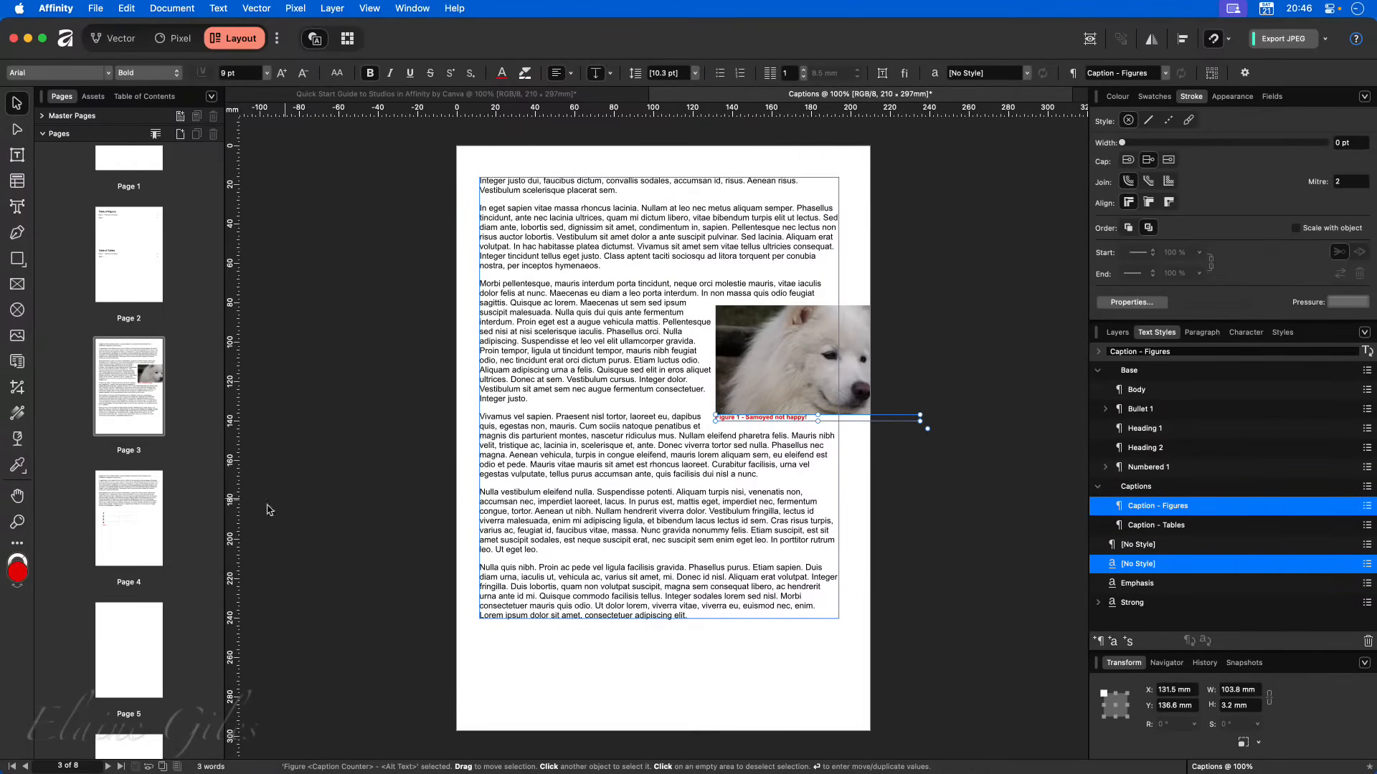
# - Apply the "Caption - Tables" paragraph style to the table's caption on page 4
pyautogui.click(143, 559)
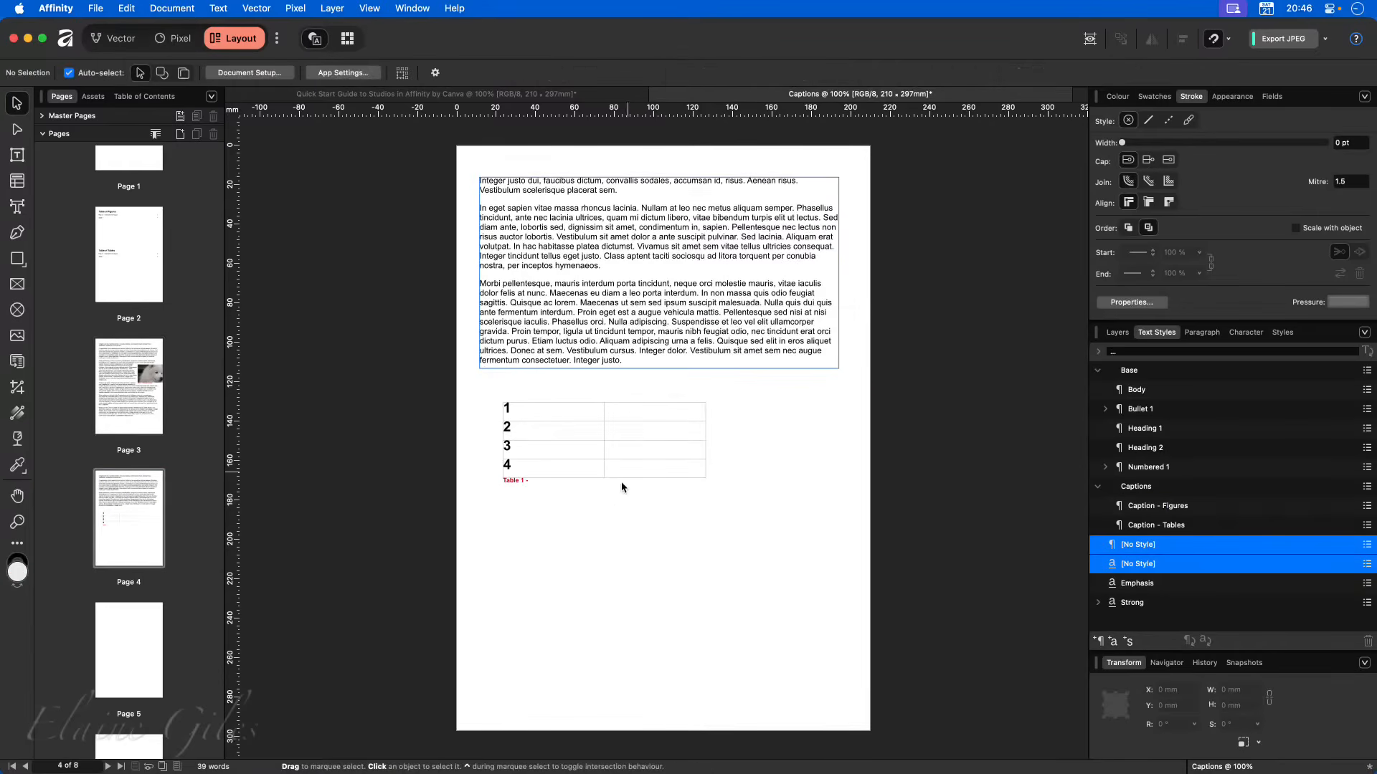
pyautogui.click(600, 486)
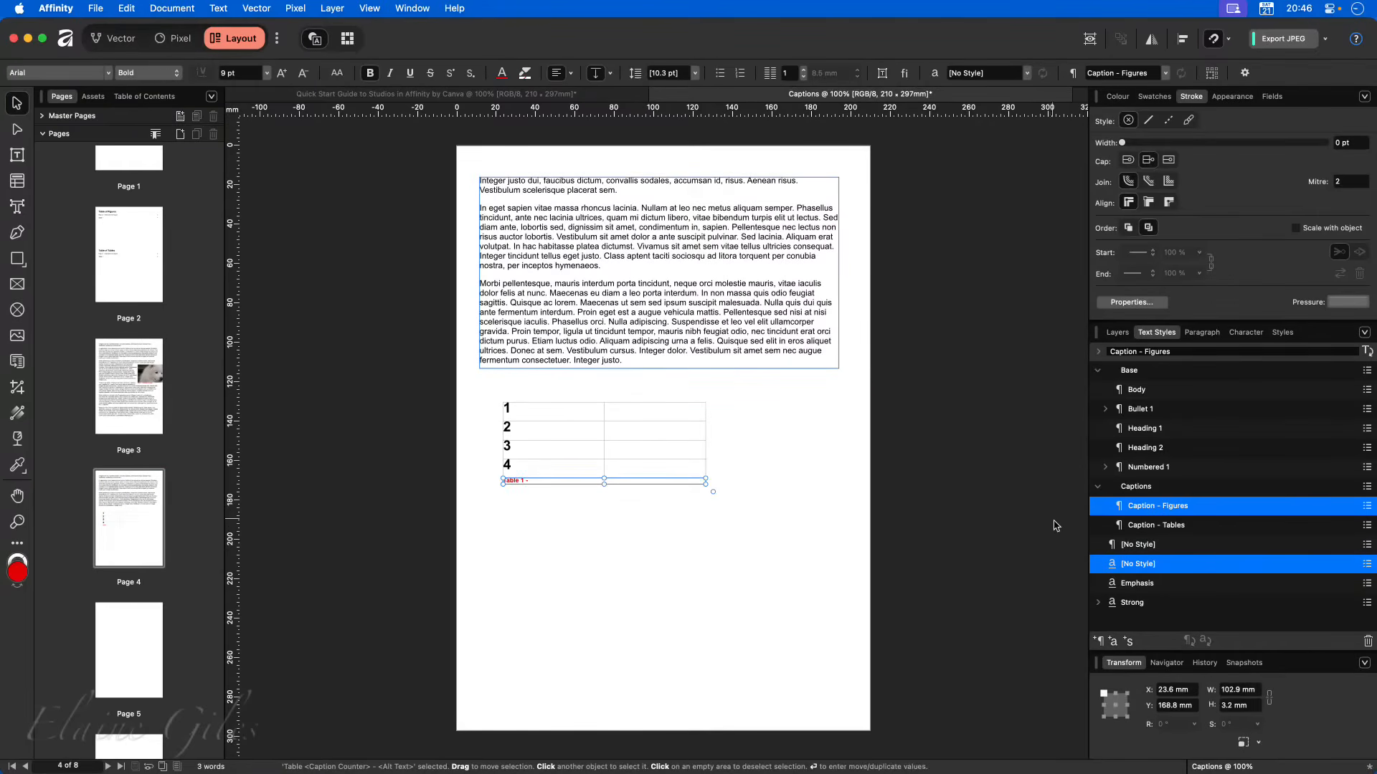
pyautogui.click(1146, 528)
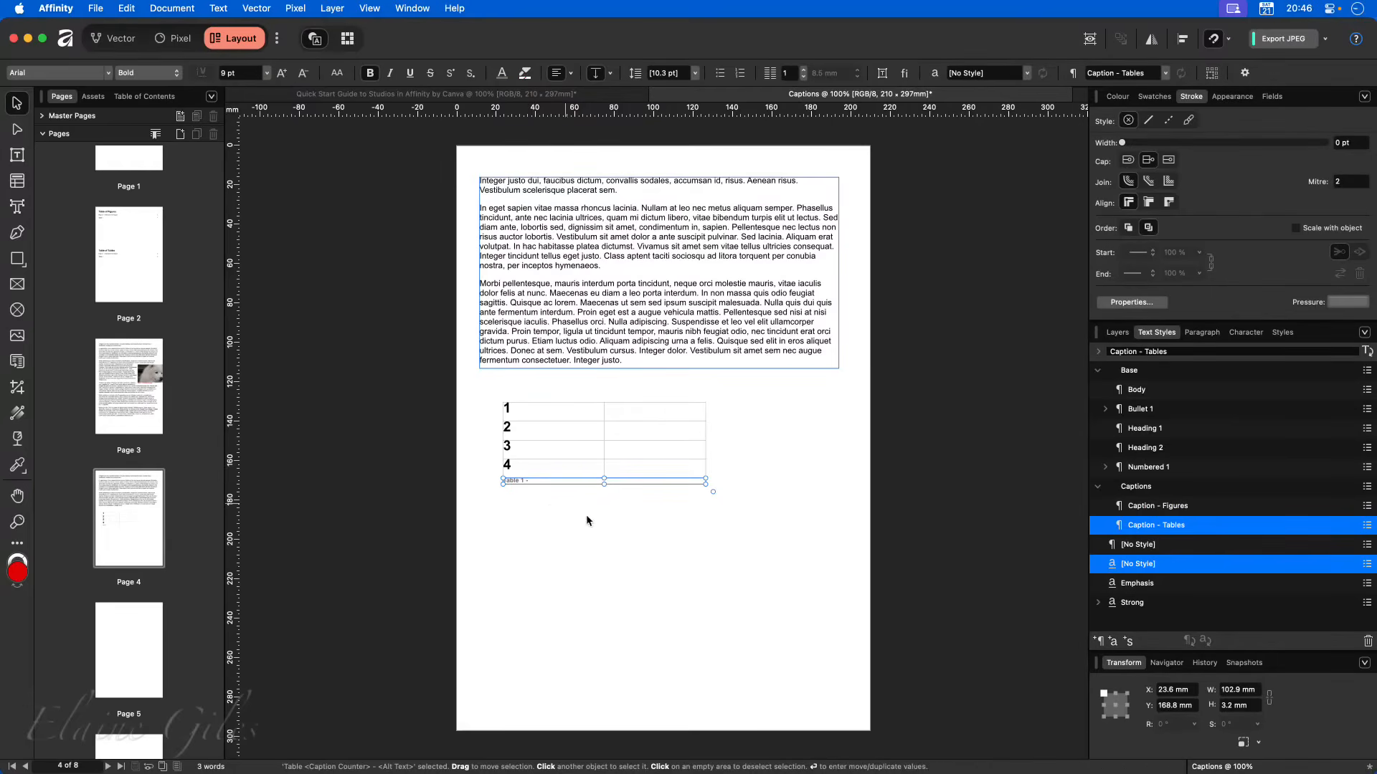
# - Set the font colour of the "Captions" group style to magenta (H:295 S:100 L:50)
pyautogui.rightClick(1150, 494)
pyautogui.click(876, 618)
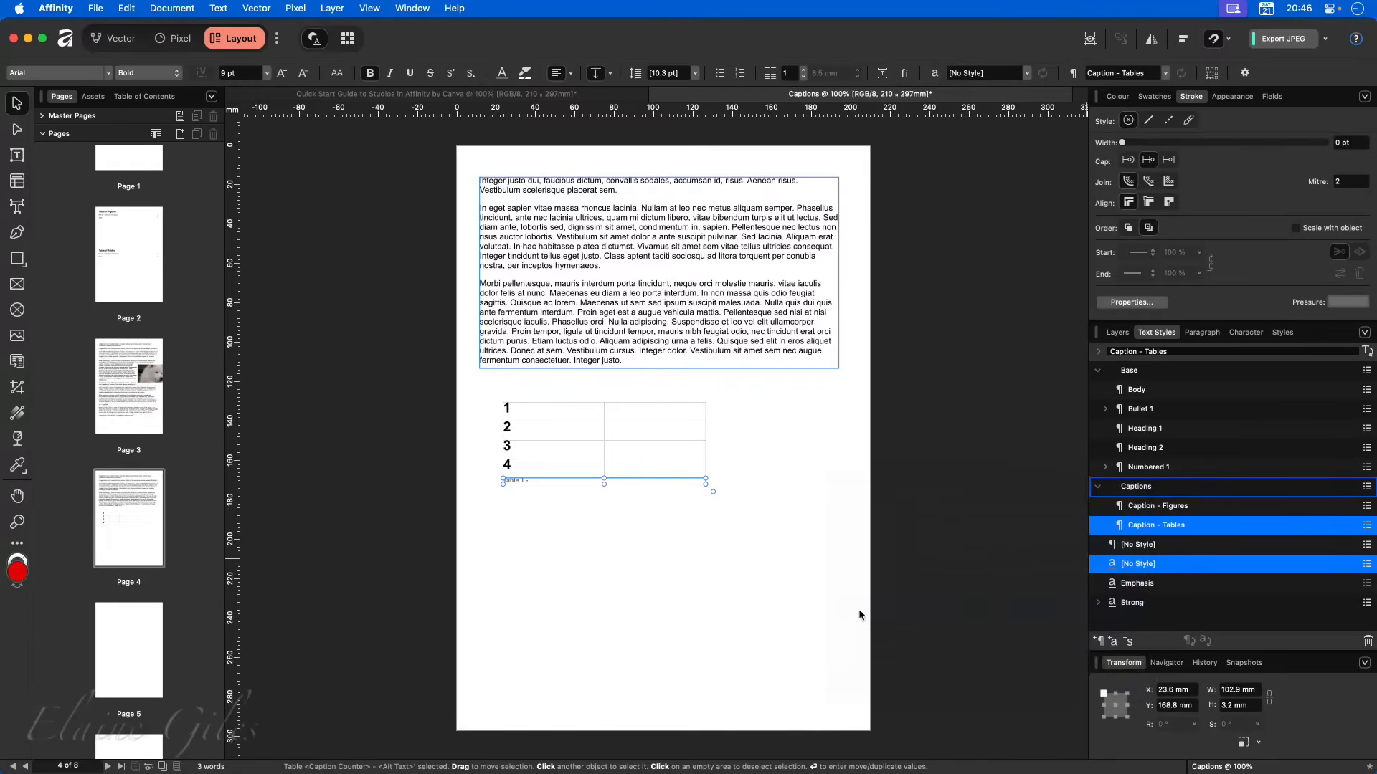
pyautogui.click(751, 161)
pyautogui.click(727, 160)
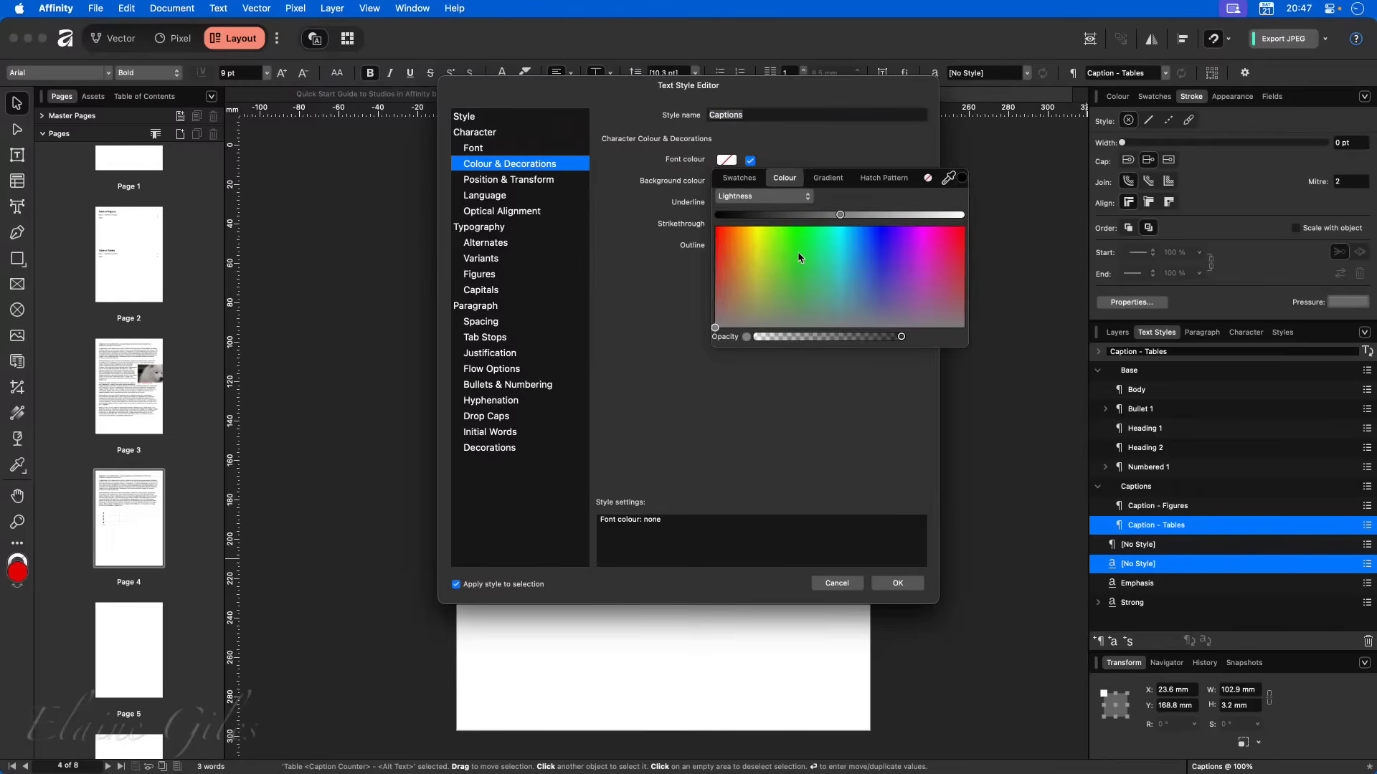
pyautogui.moveTo(790, 266); pyautogui.dragTo(921, 229)
pyautogui.click(881, 494)
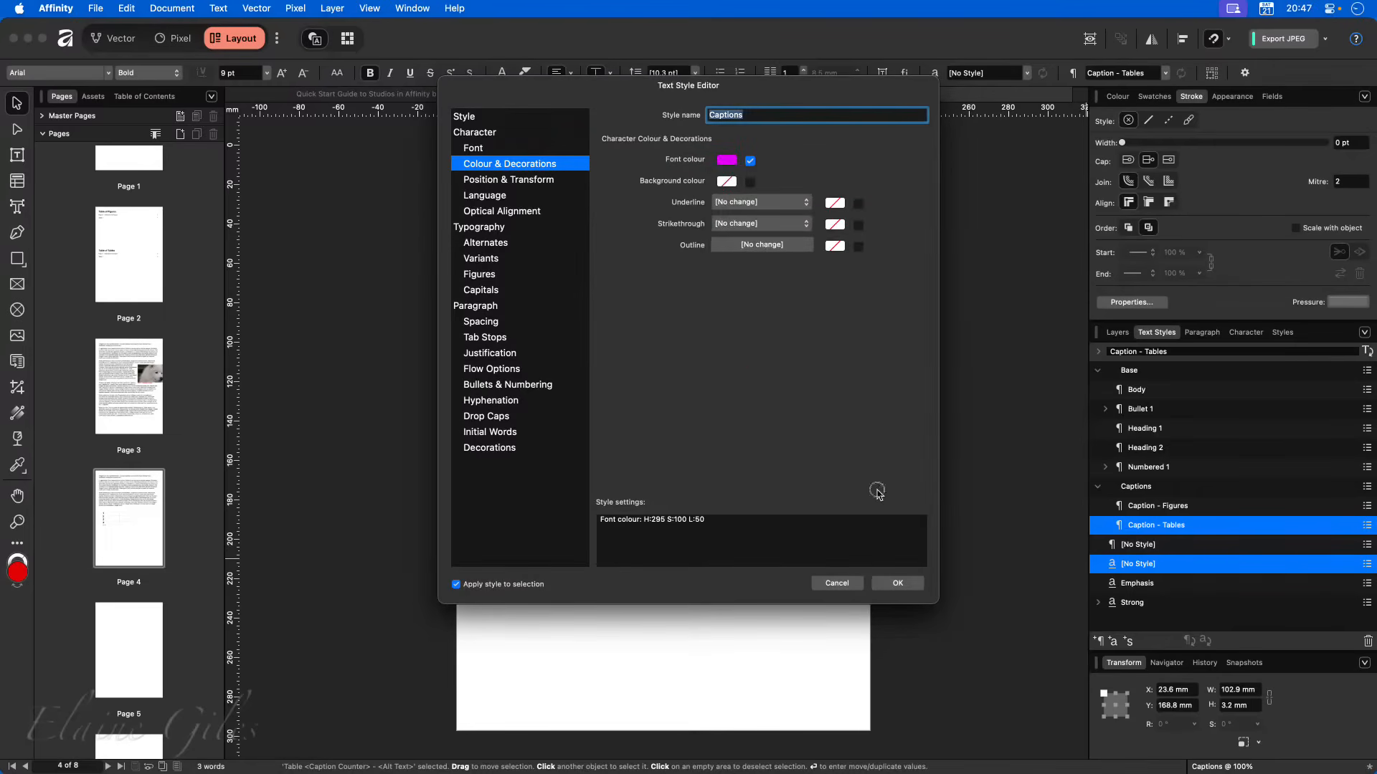
pyautogui.click(897, 583)
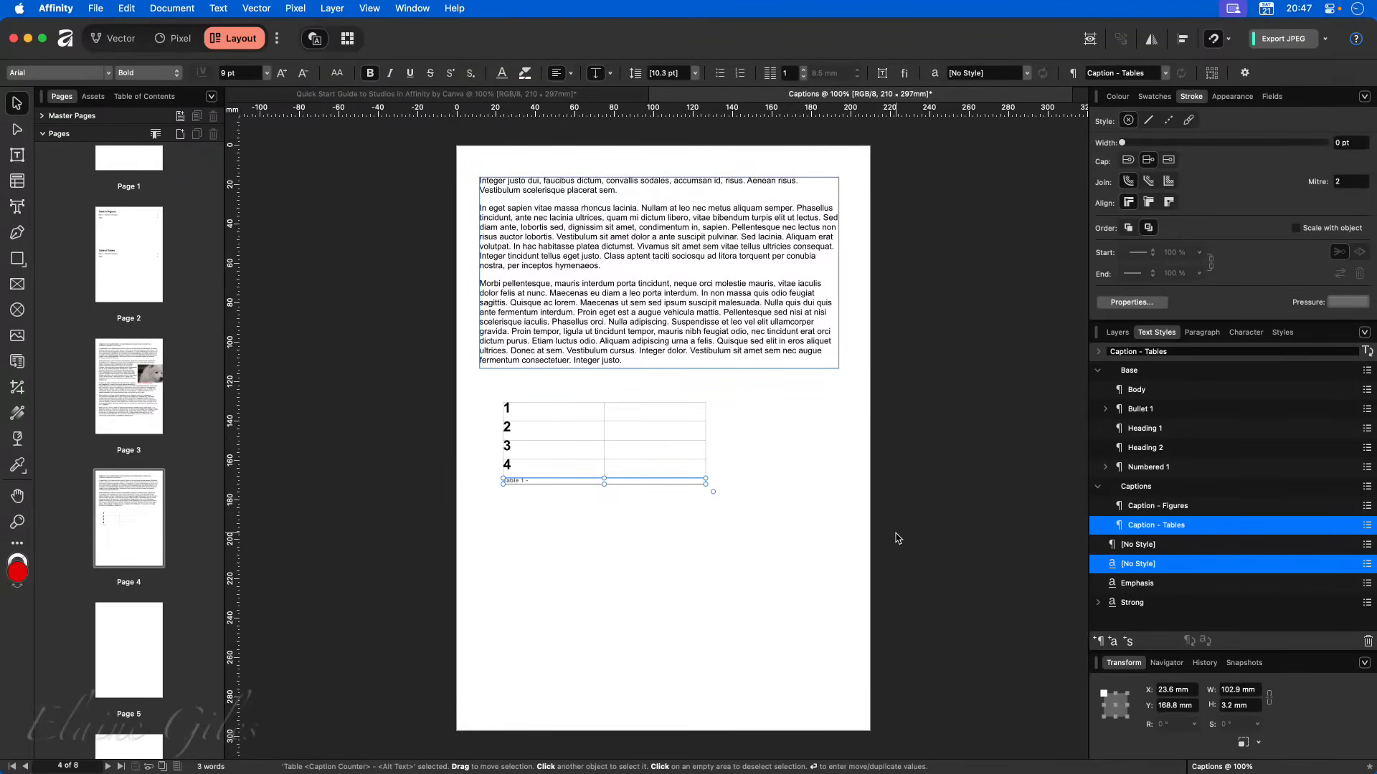
# - Remove the font colour override from the "Caption - Figures" and "Caption - Tables" styles and check the picture's caption on page 3
pyautogui.rightClick(1156, 507)
pyautogui.click(934, 634)
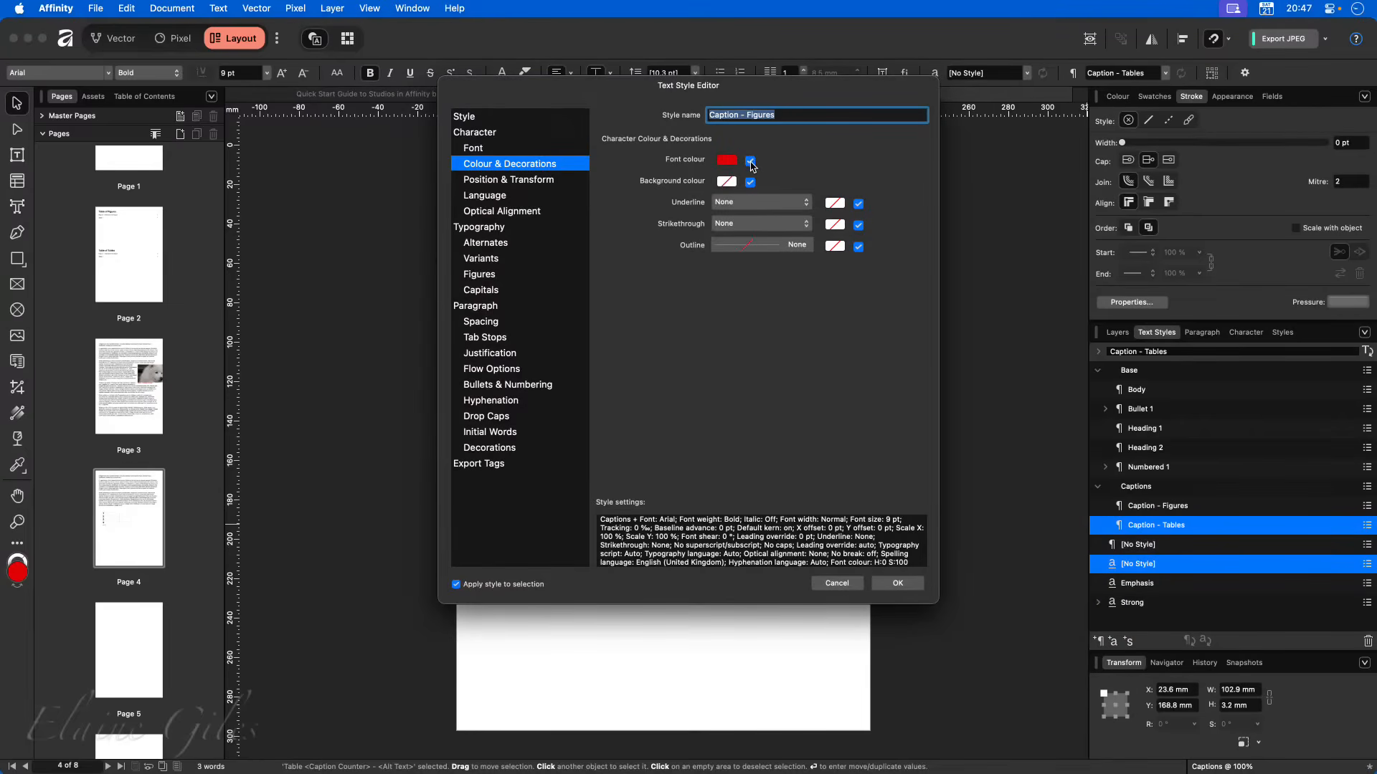
pyautogui.click(900, 584)
pyautogui.rightClick(1165, 528)
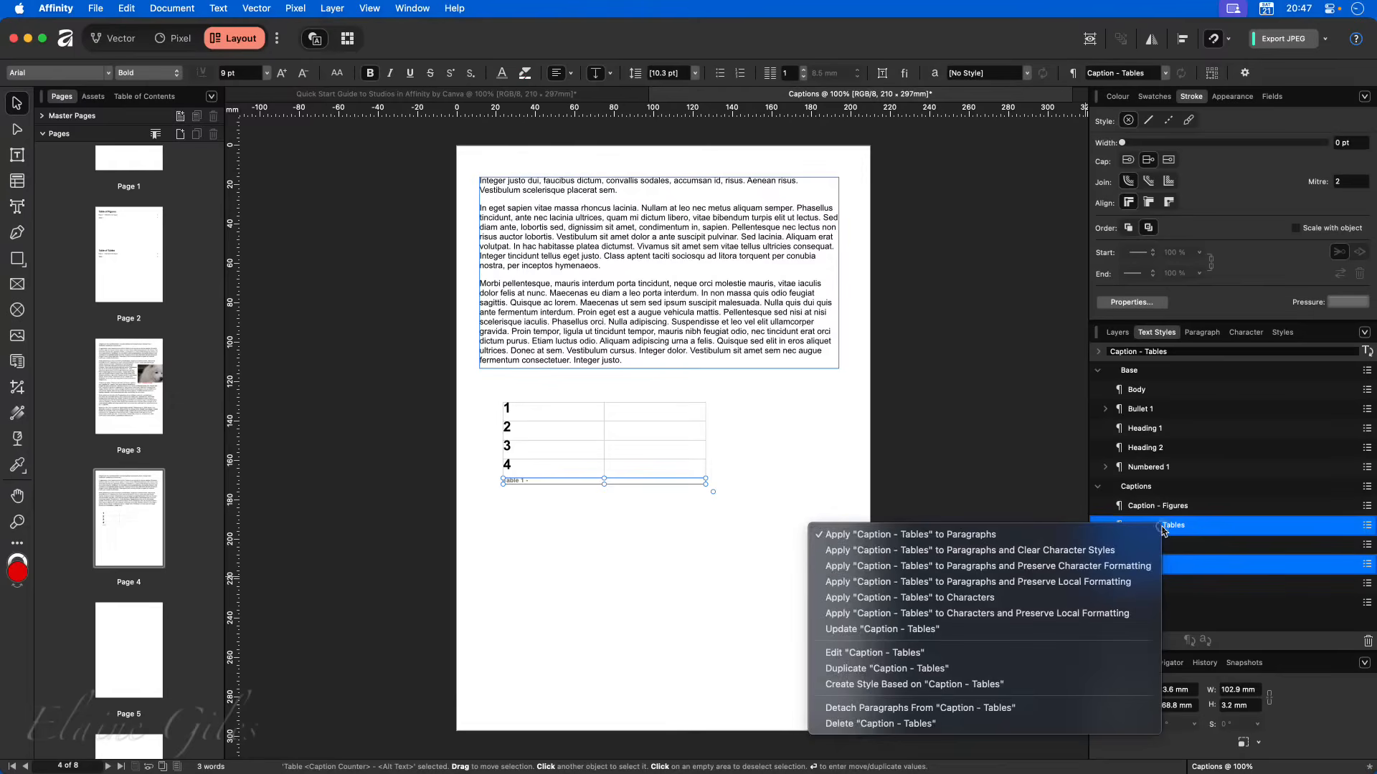
pyautogui.click(920, 652)
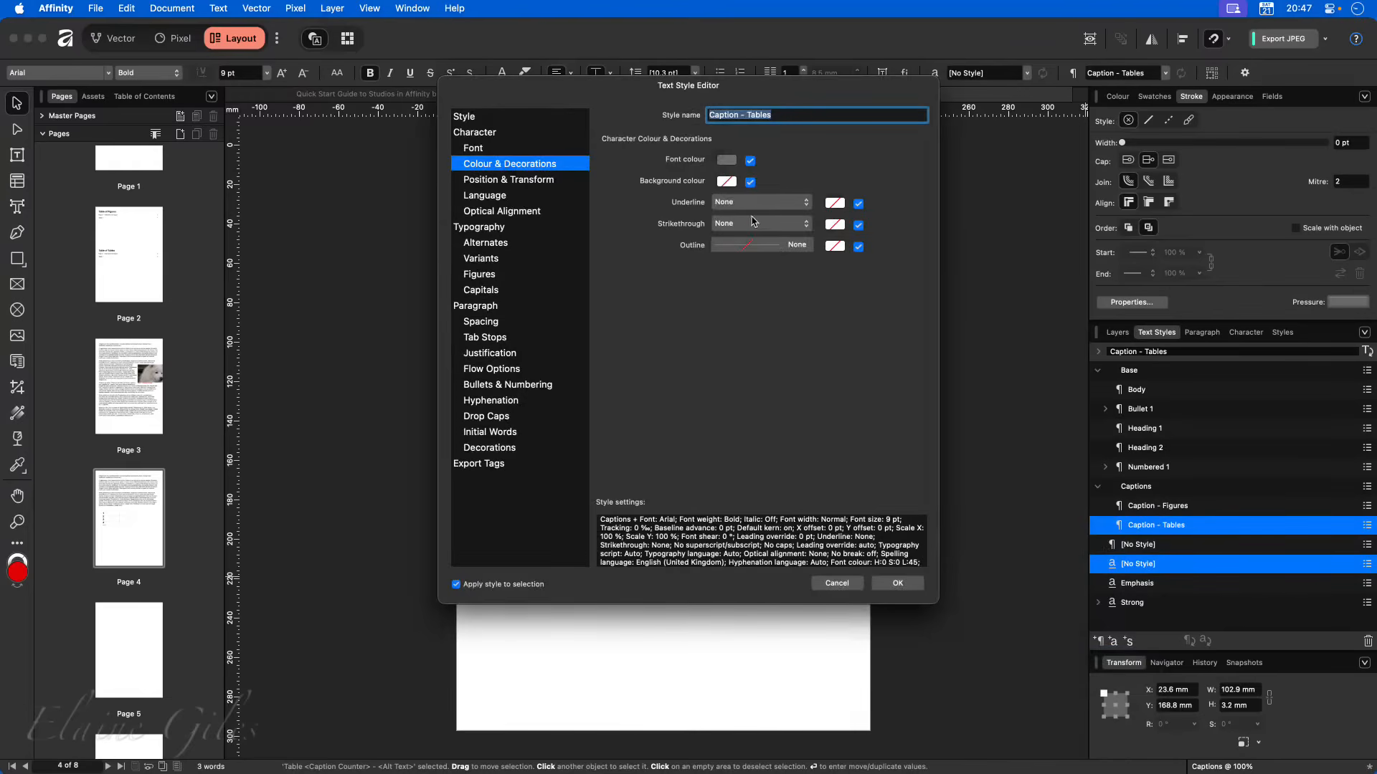
pyautogui.click(897, 583)
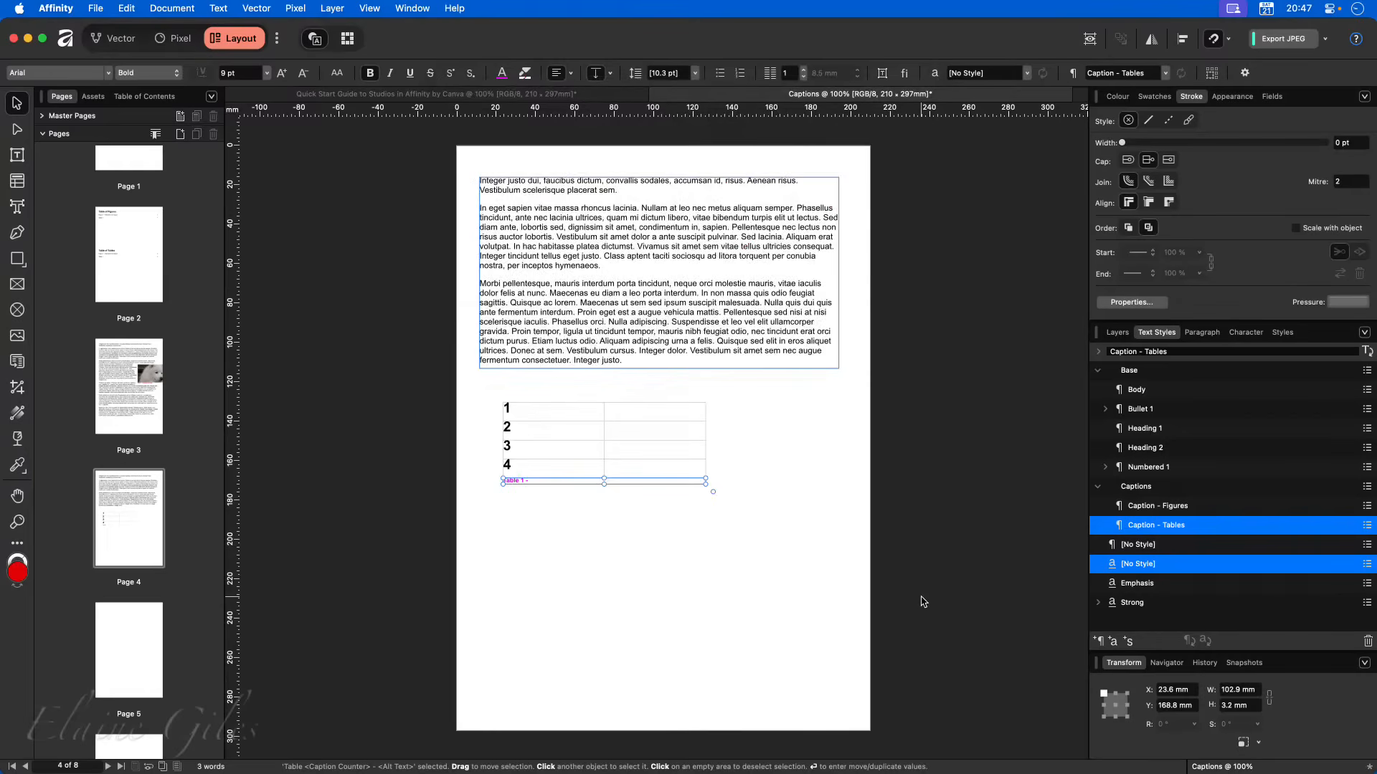
pyautogui.click(132, 413)
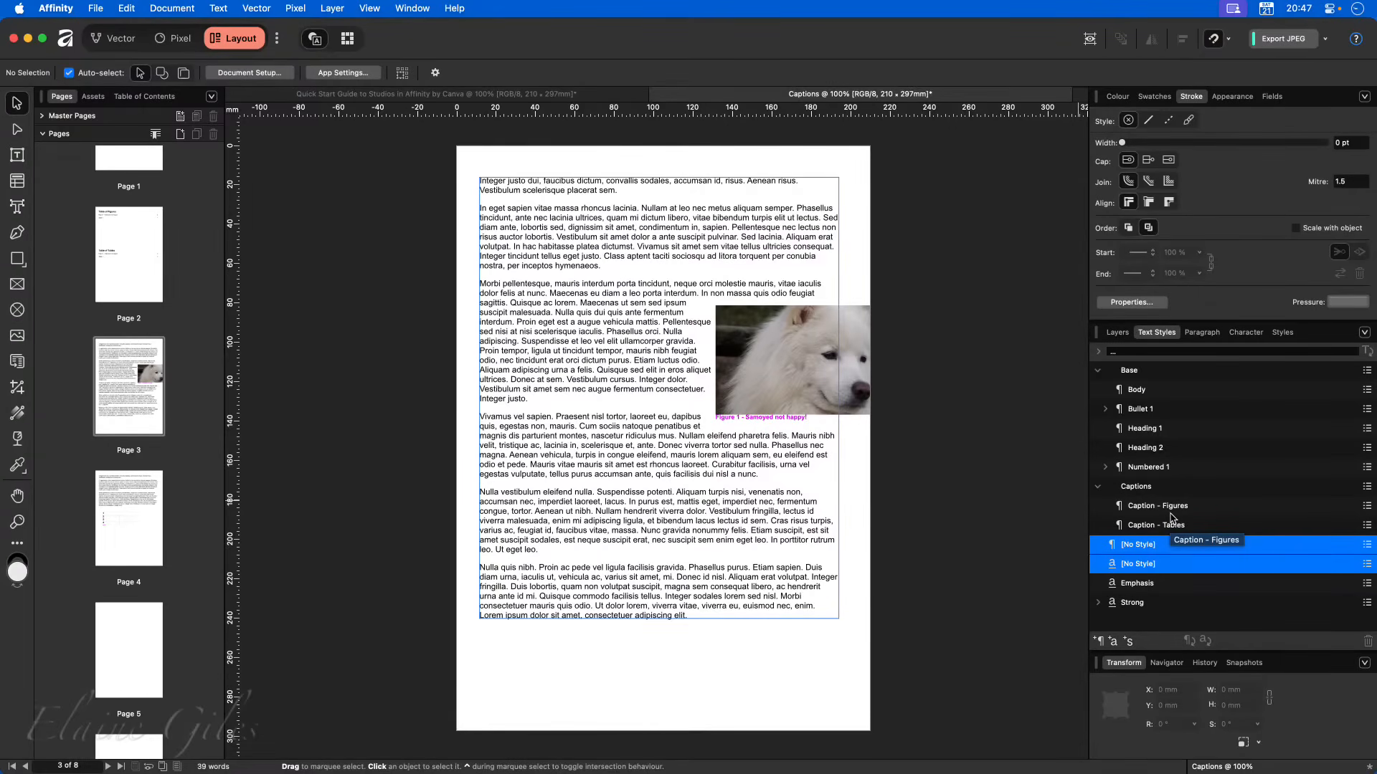
# - Place the cursor in the Table of Figures on page 2 and update all tables of contents
pyautogui.click(120, 268)
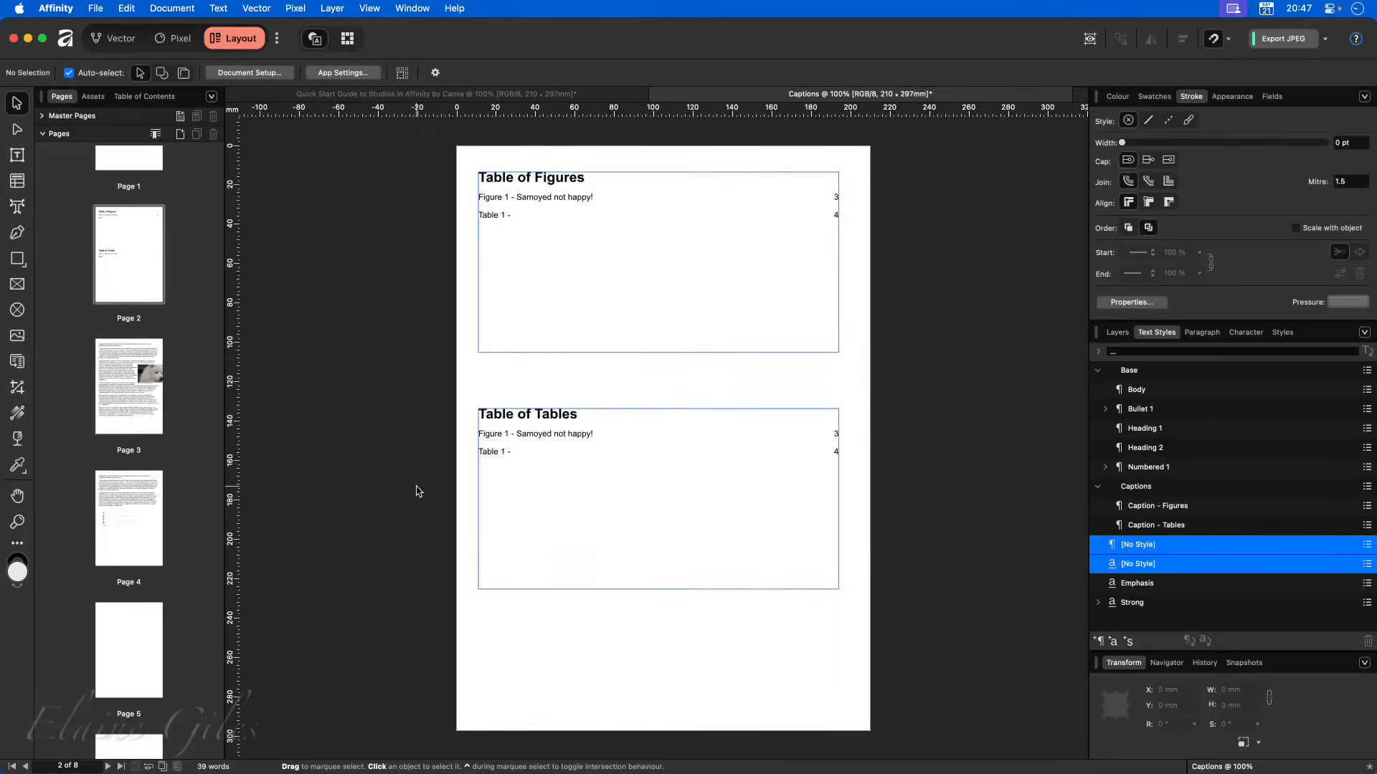
pyautogui.click(567, 219)
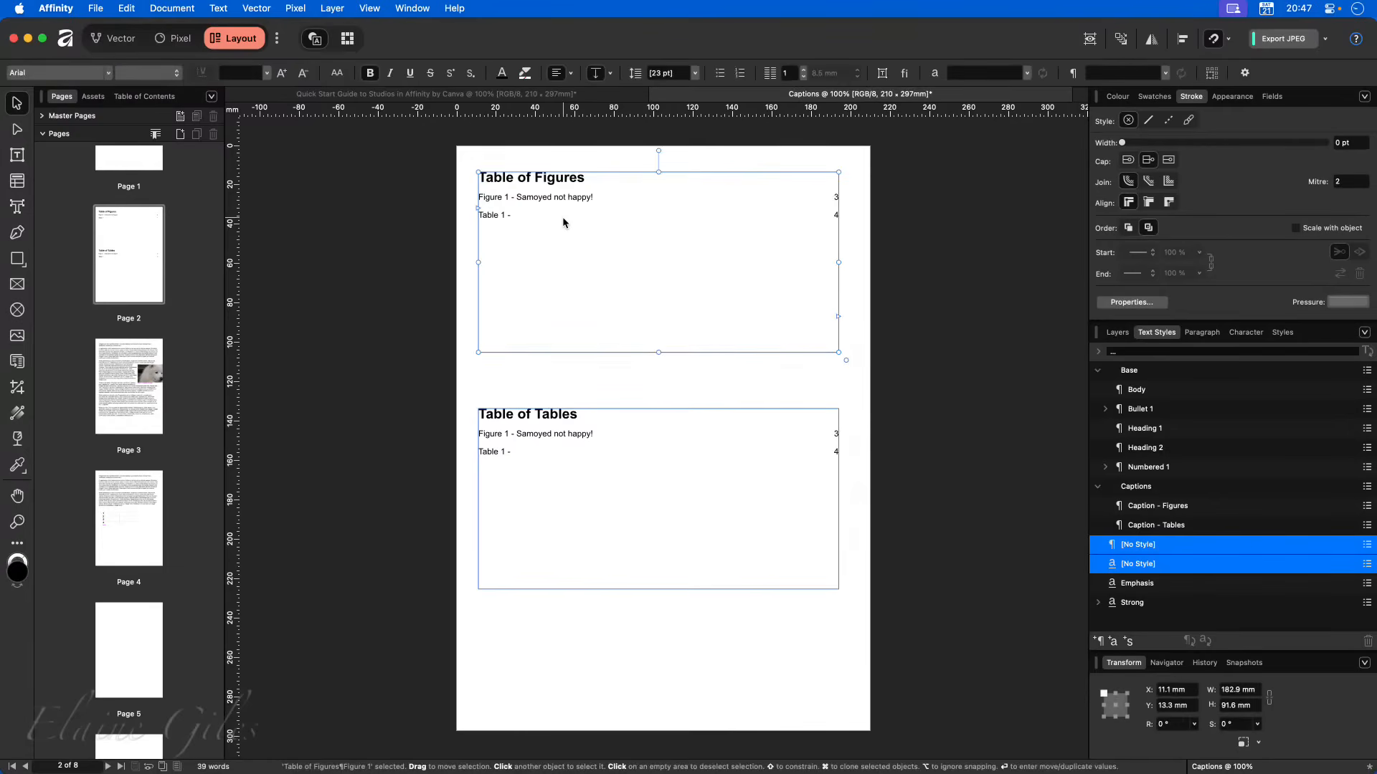
pyautogui.doubleClick(562, 217)
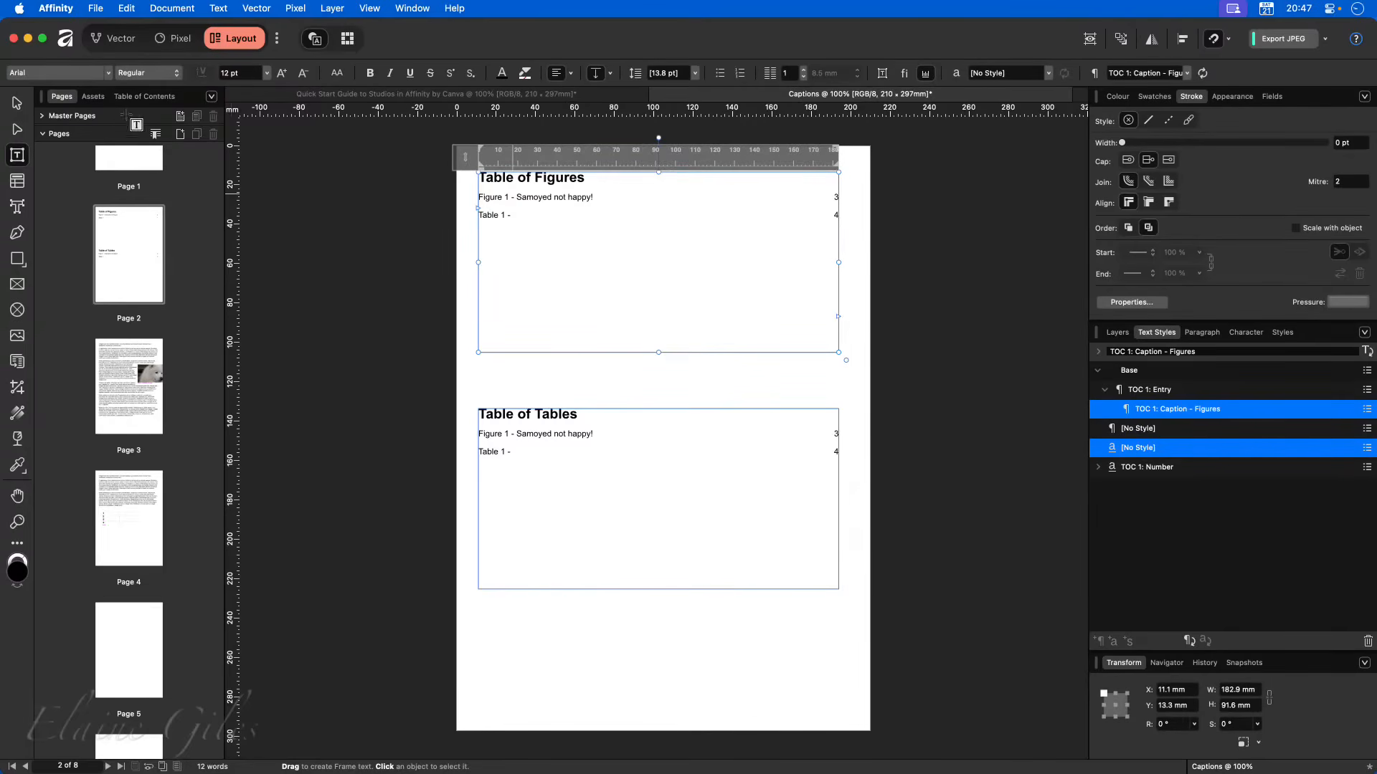
pyautogui.click(141, 98)
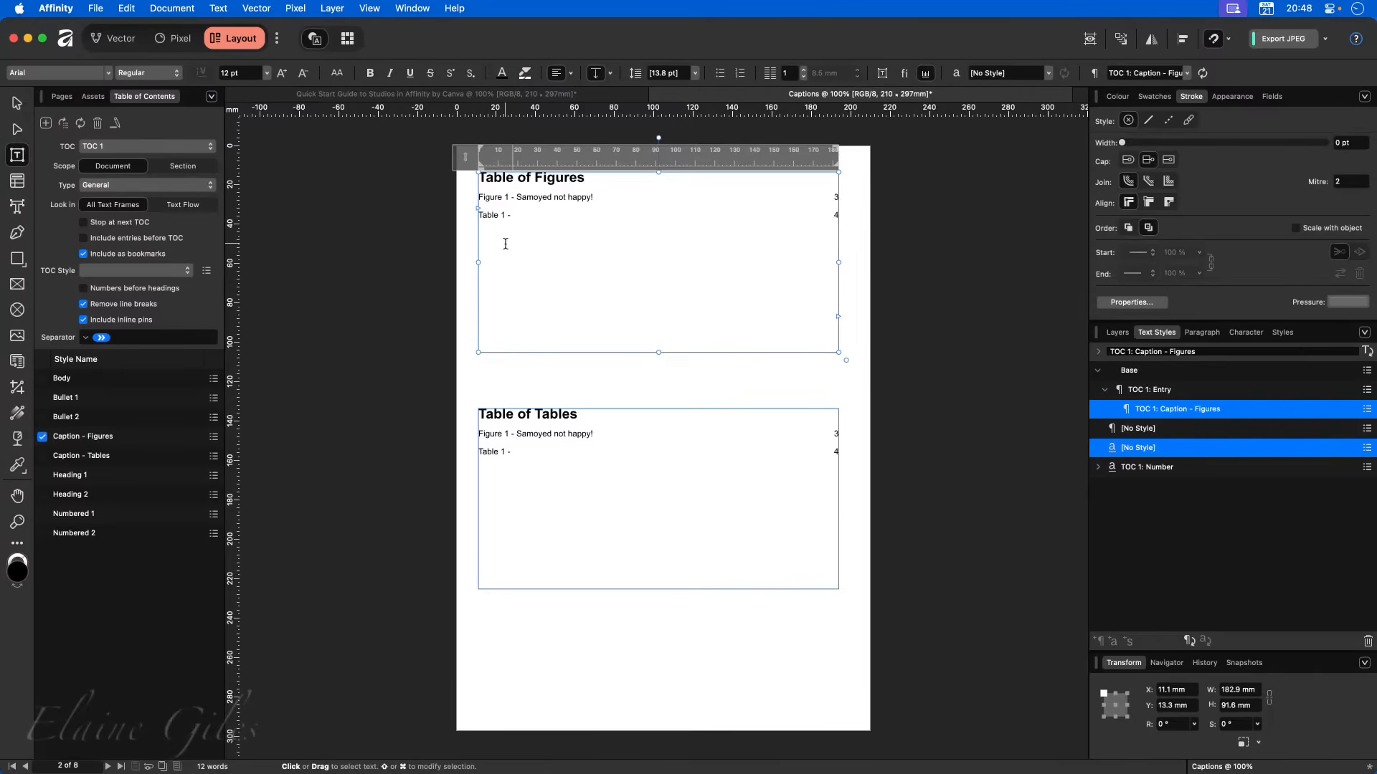
pyautogui.click(81, 125)
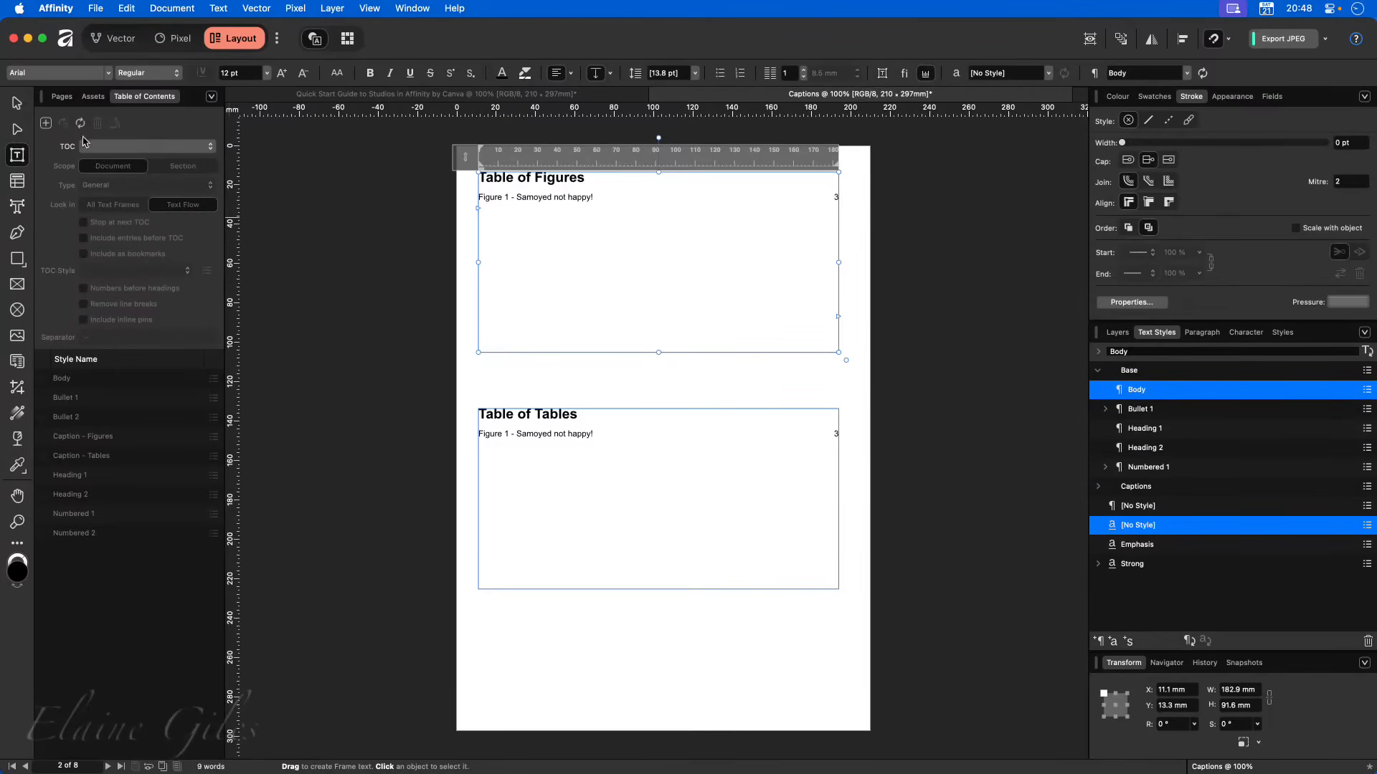
# - Make the Table of Tables on page 2 list the "Caption - Tables" style instead of "Caption - Figures"
pyautogui.click(617, 441)
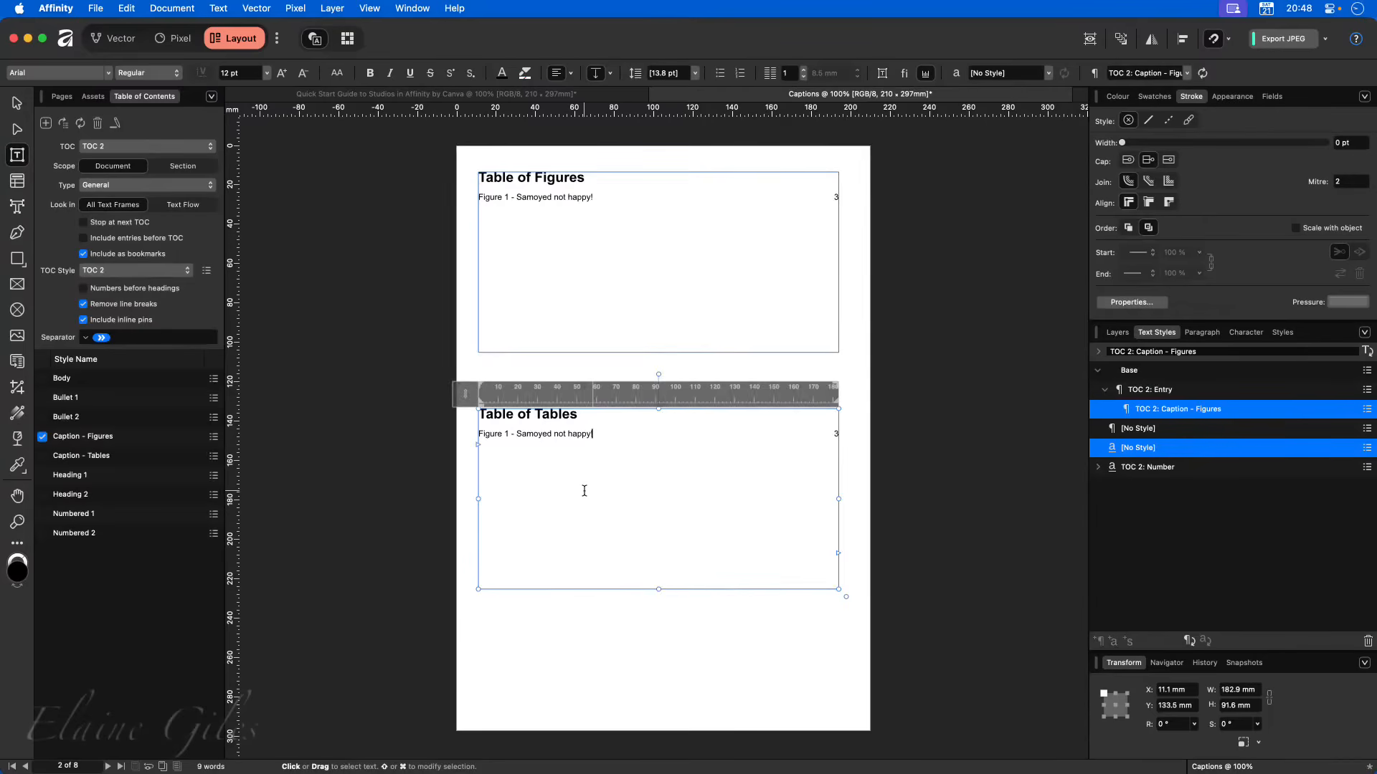
pyautogui.click(43, 456)
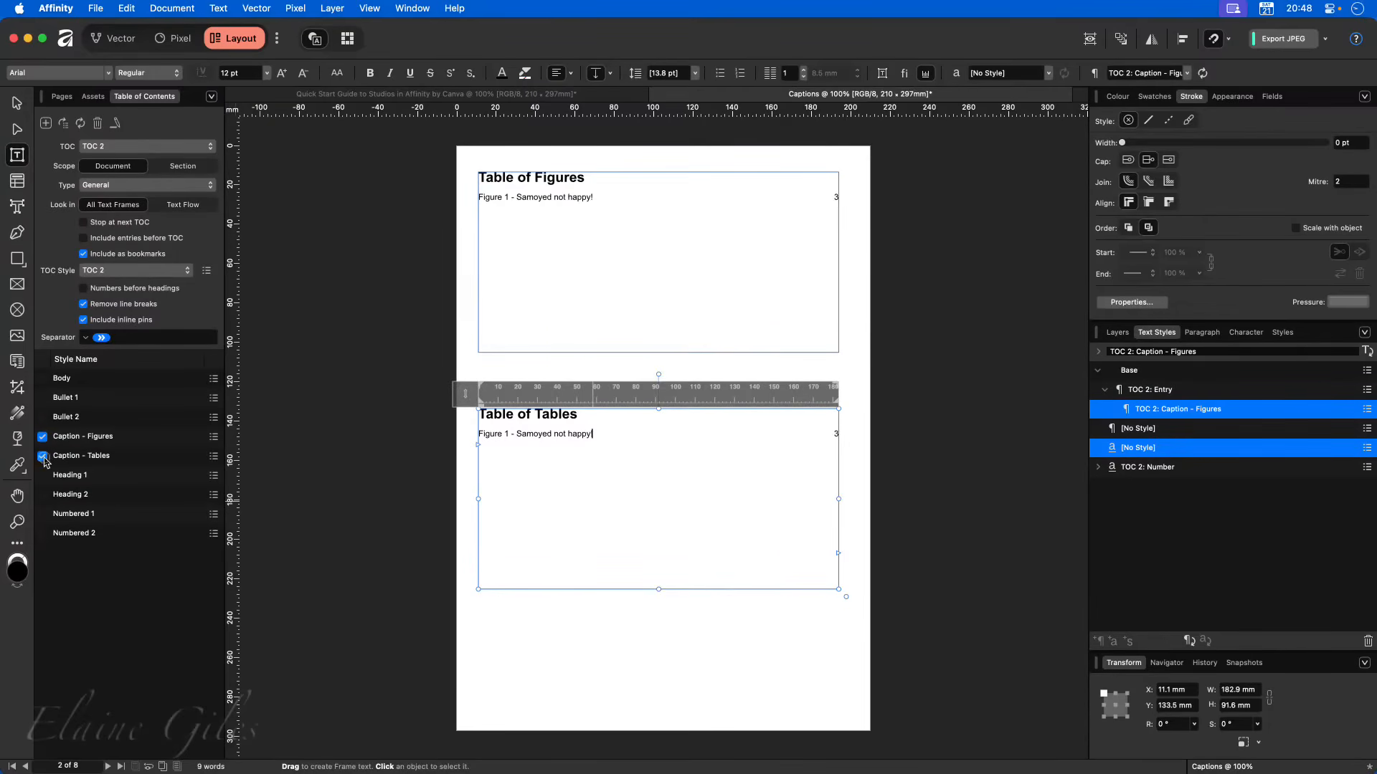
pyautogui.click(43, 437)
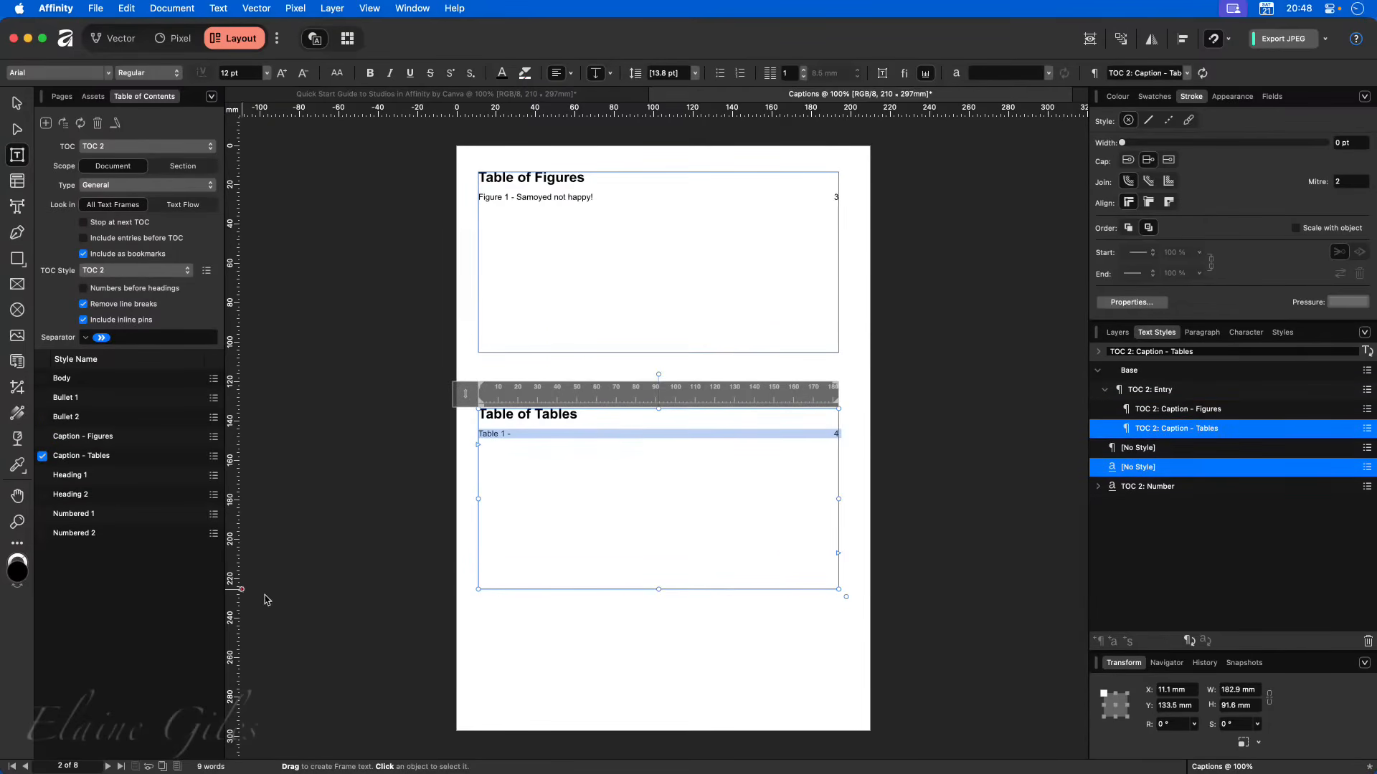
# - Compare the Captions contents page with the Quick Start Guide's, and inspect the entry styles of the Table of Tables and Table of Figures
pyautogui.click(619, 619)
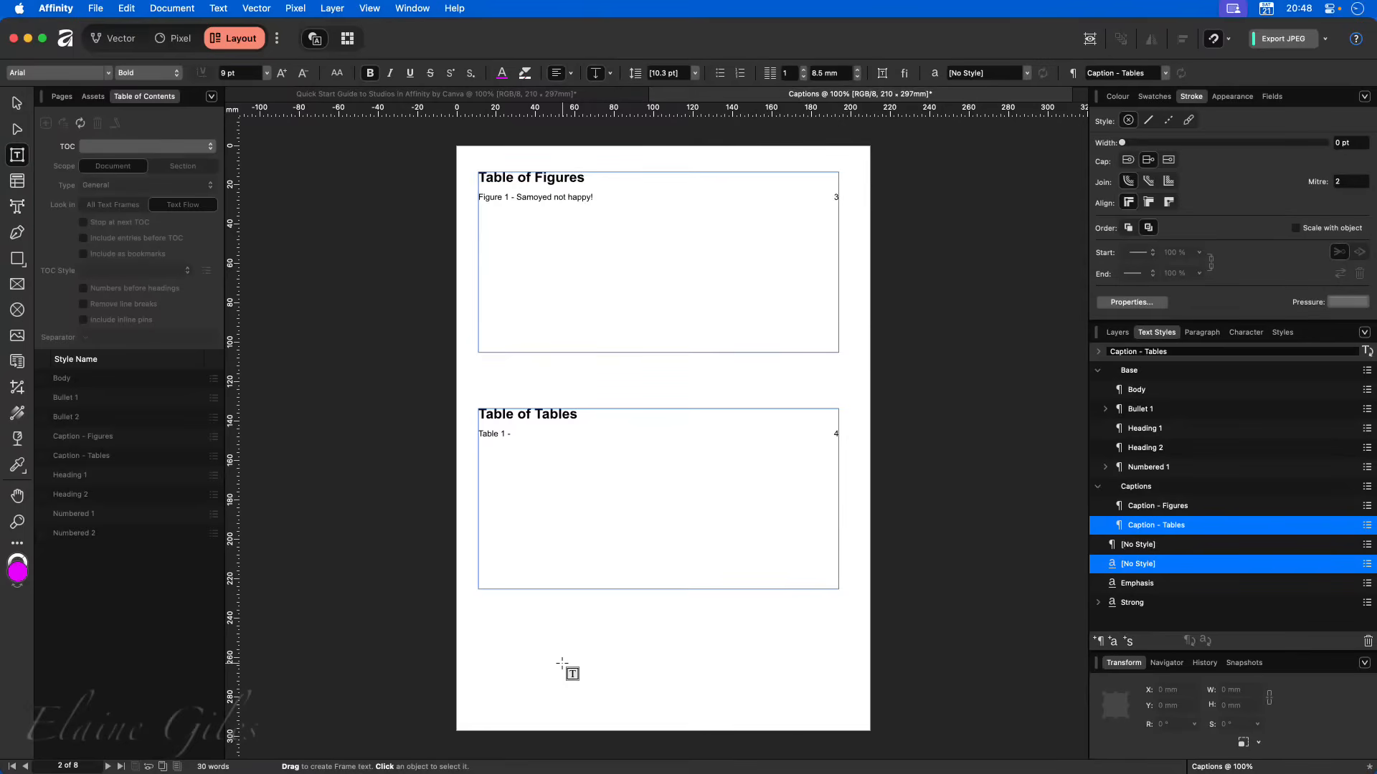
pyautogui.click(390, 94)
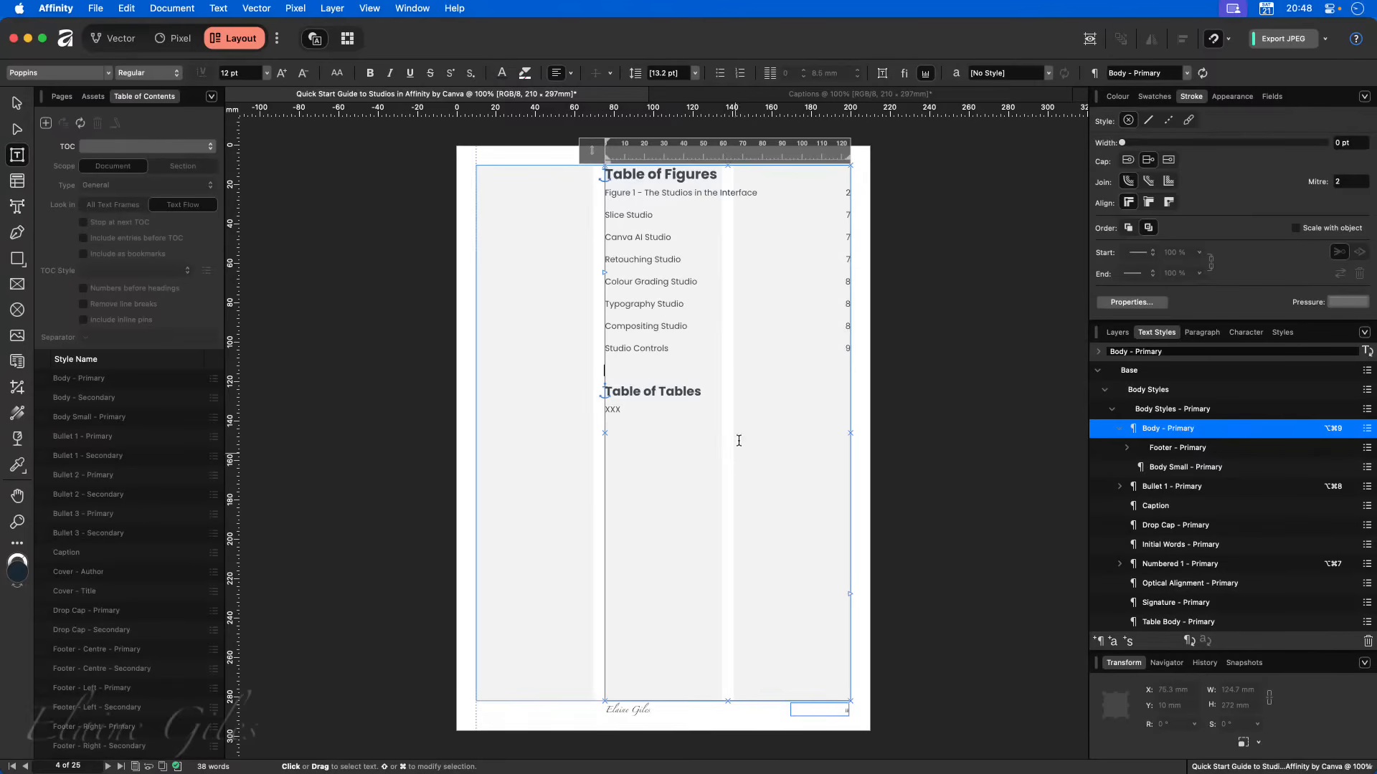
pyautogui.click(727, 95)
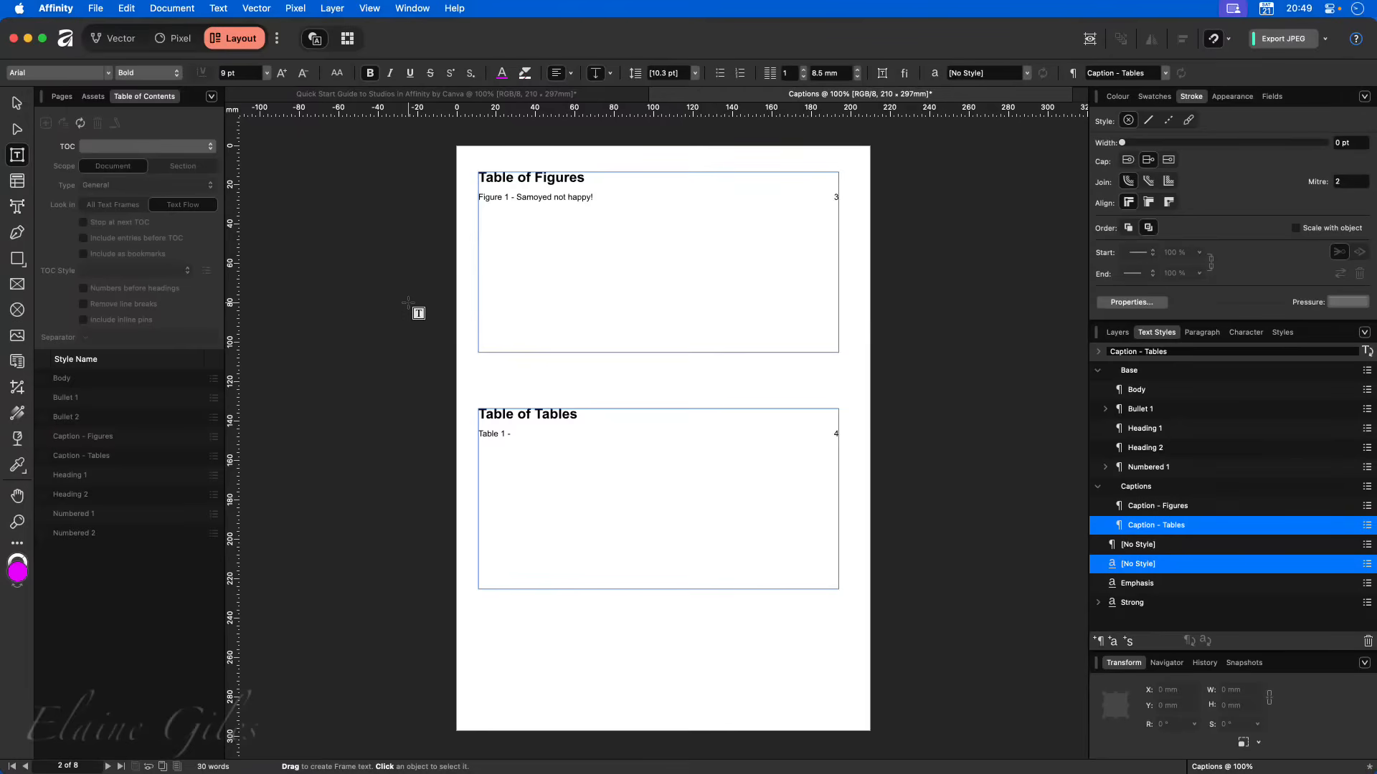
pyautogui.click(530, 433)
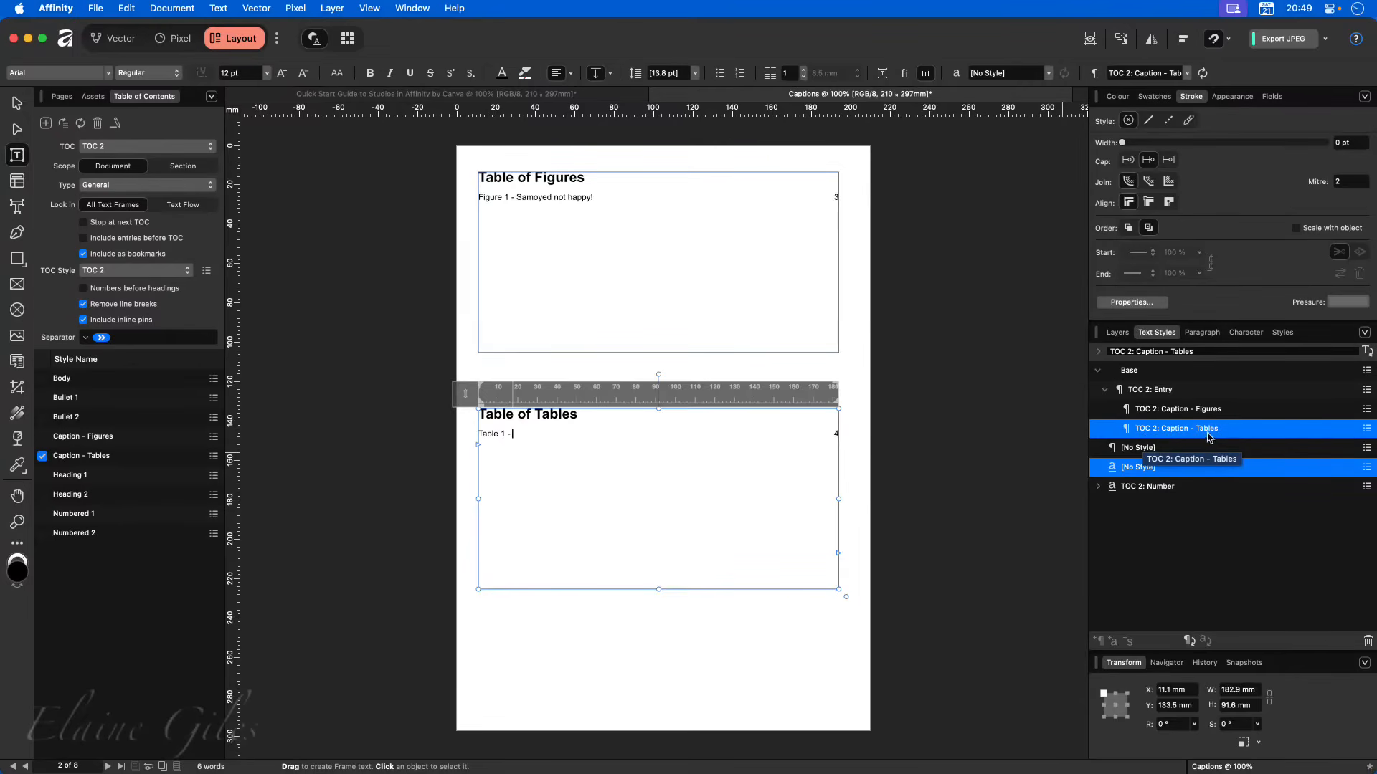
pyautogui.click(610, 200)
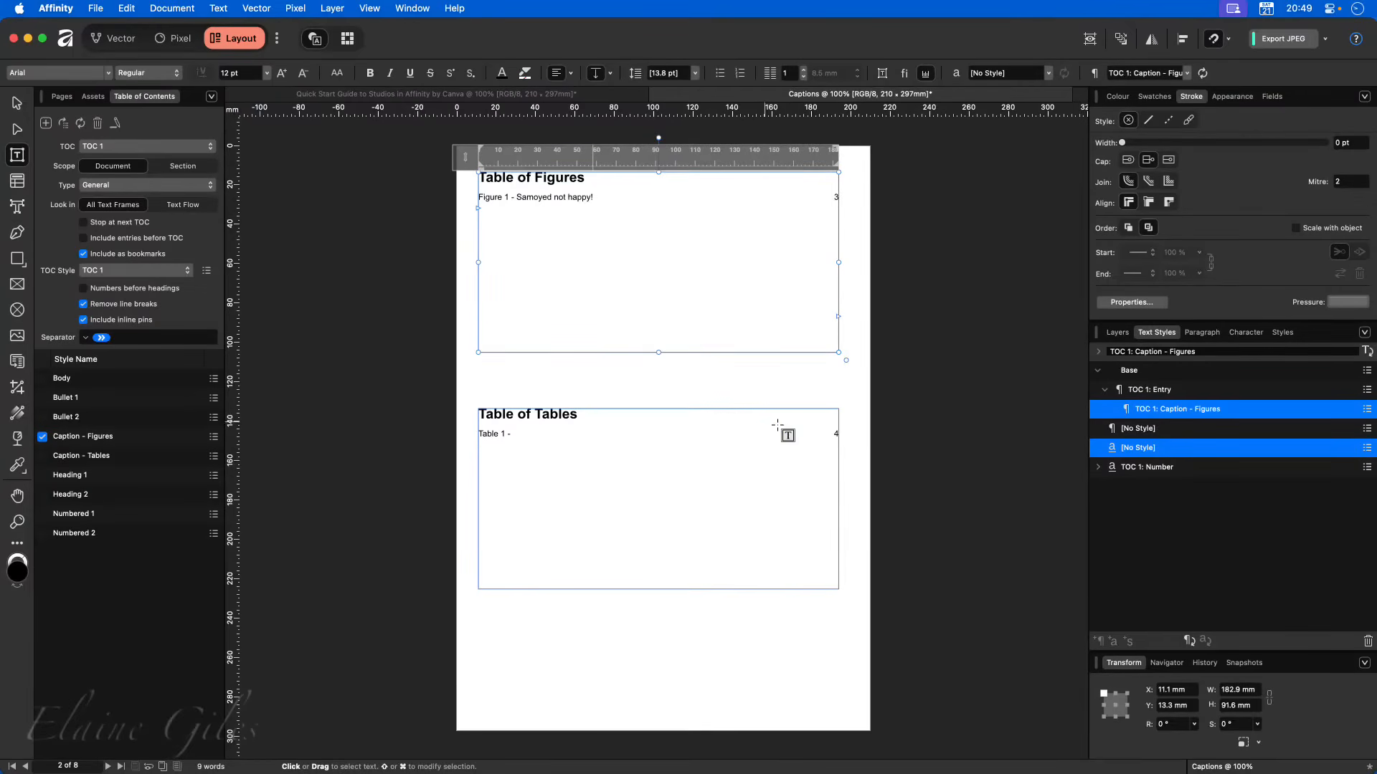
pyautogui.press('Escape')
pyautogui.press('Escape')
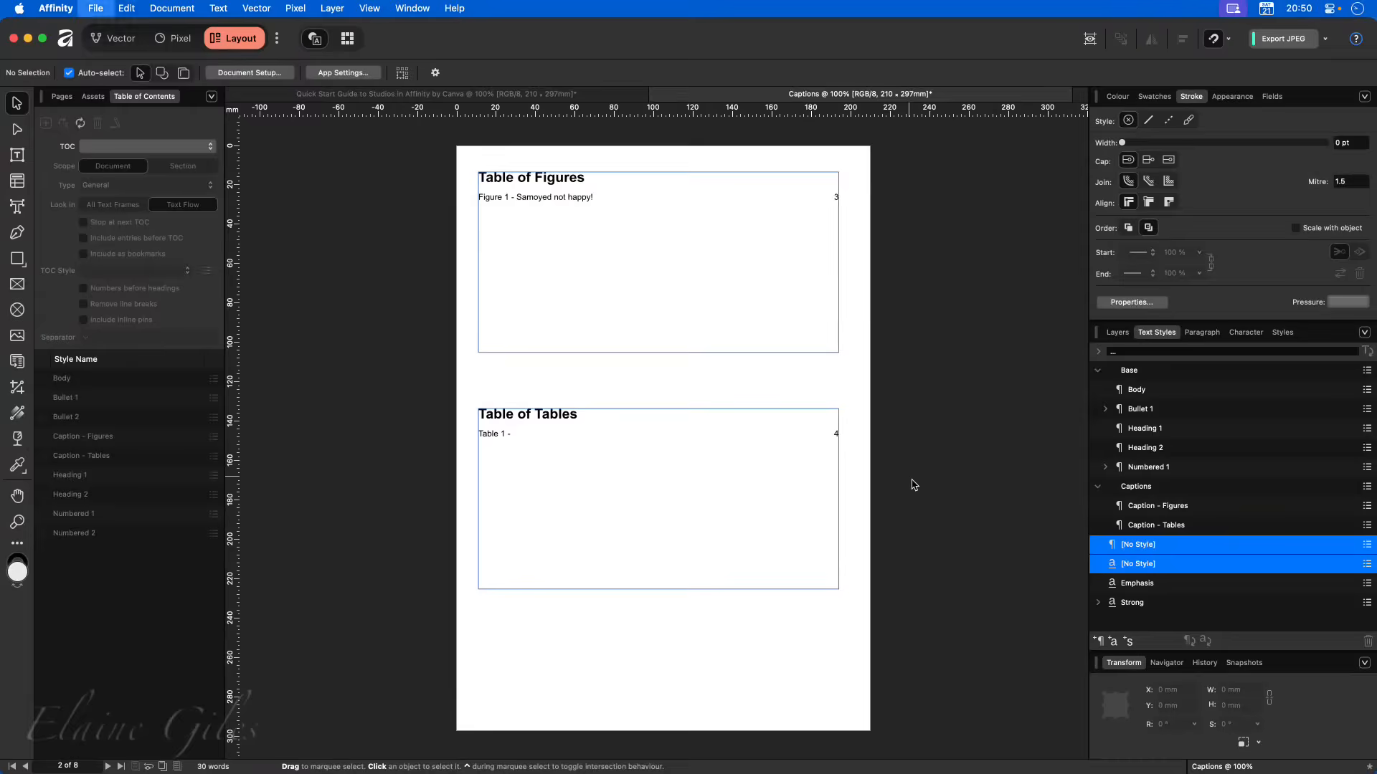
# - Switch to the Vector studio, create a document from the "Affinity by Canva Posters" template in the YouTube folder, and view its TEMPLATE artboard
pyautogui.press('super+n')
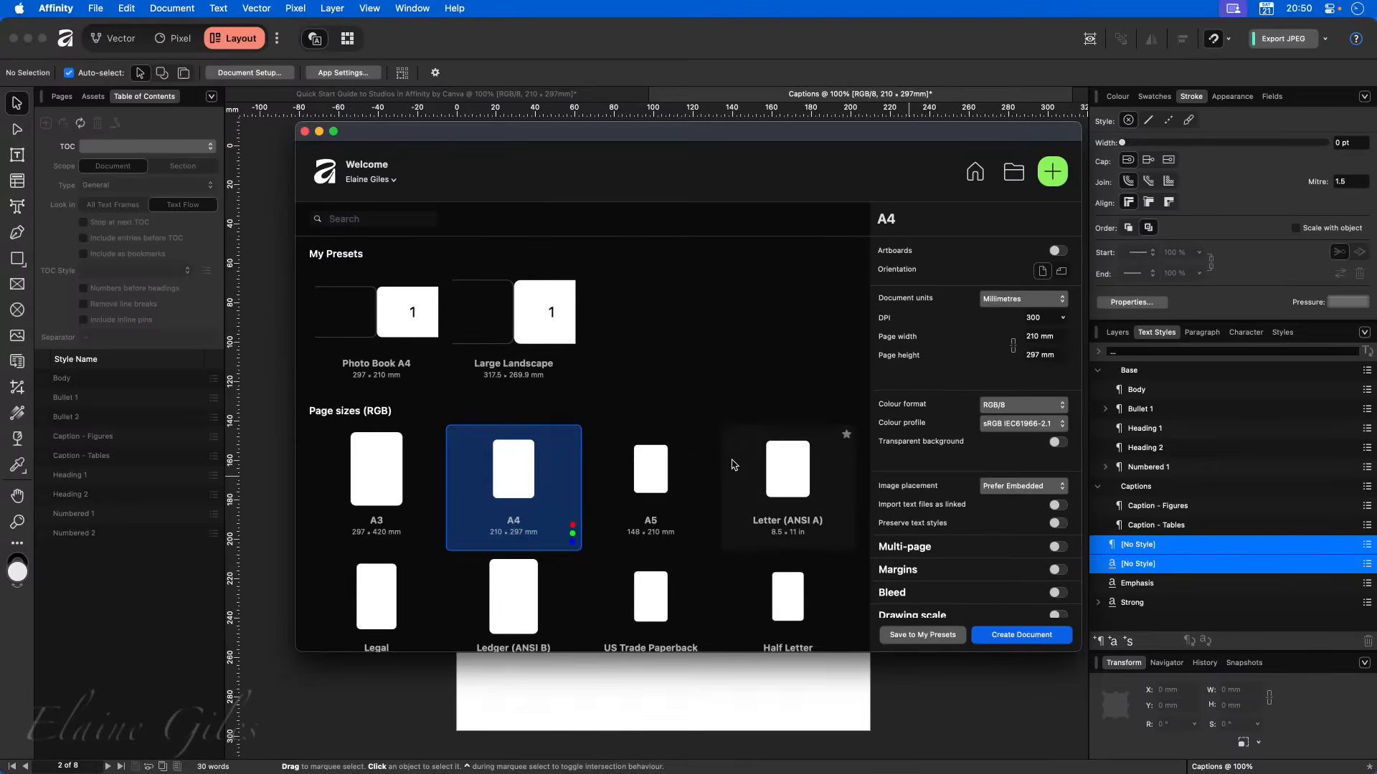
pyautogui.click(304, 131)
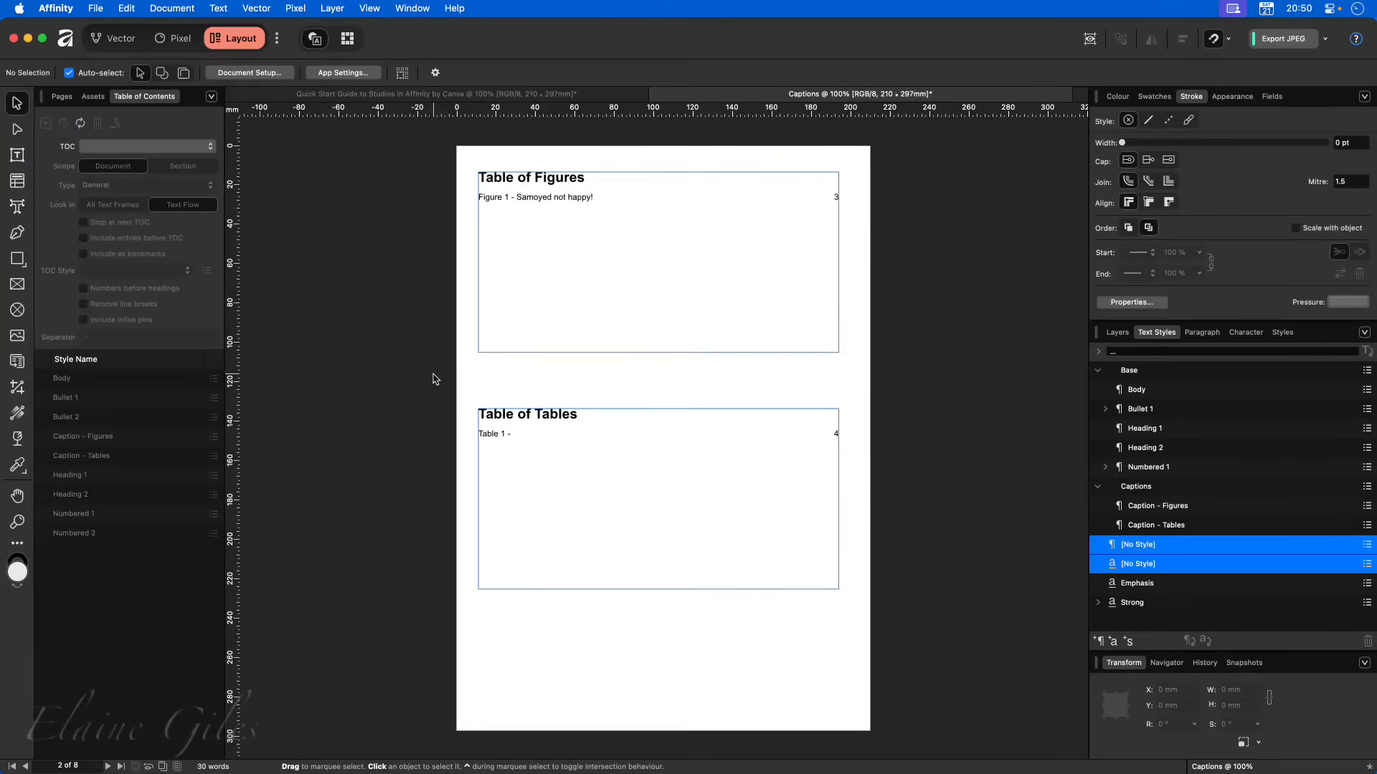
pyautogui.click(116, 40)
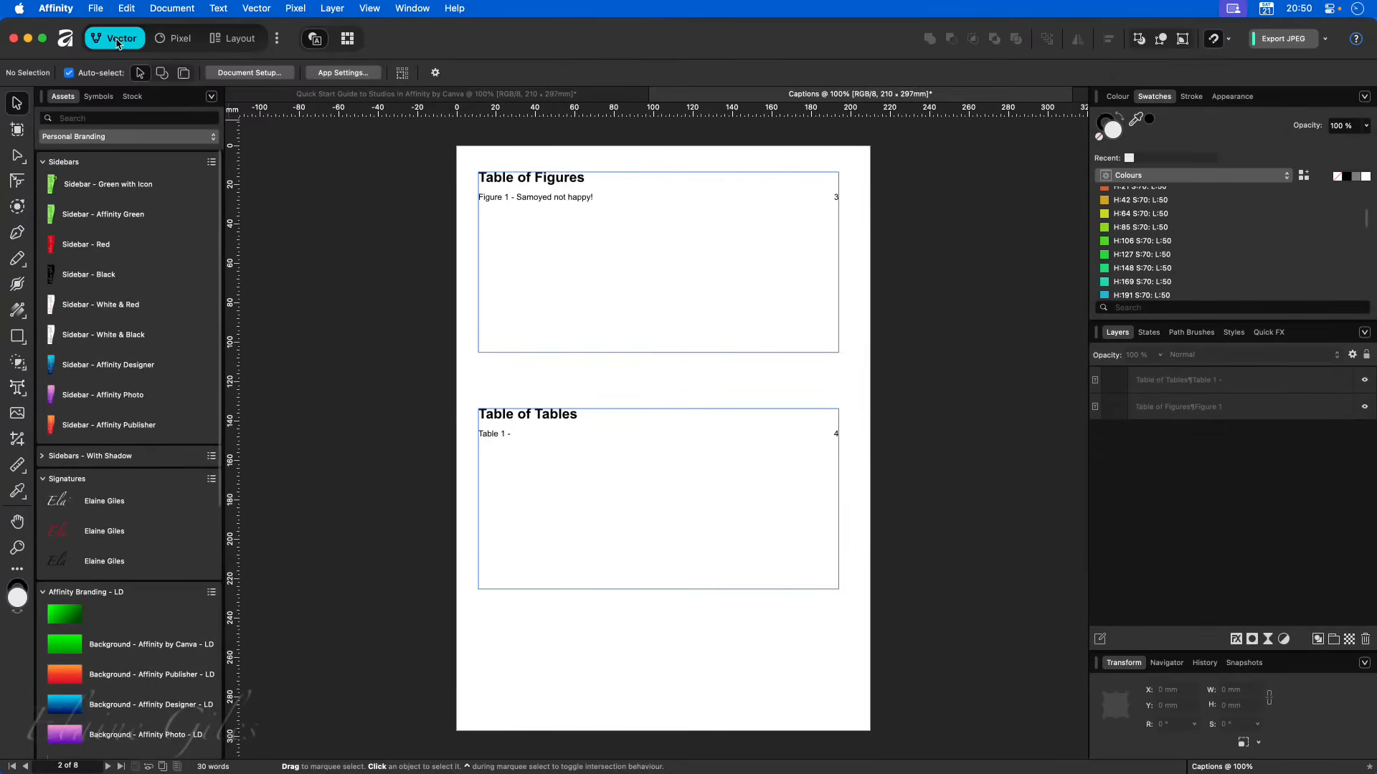
pyautogui.press('super+n')
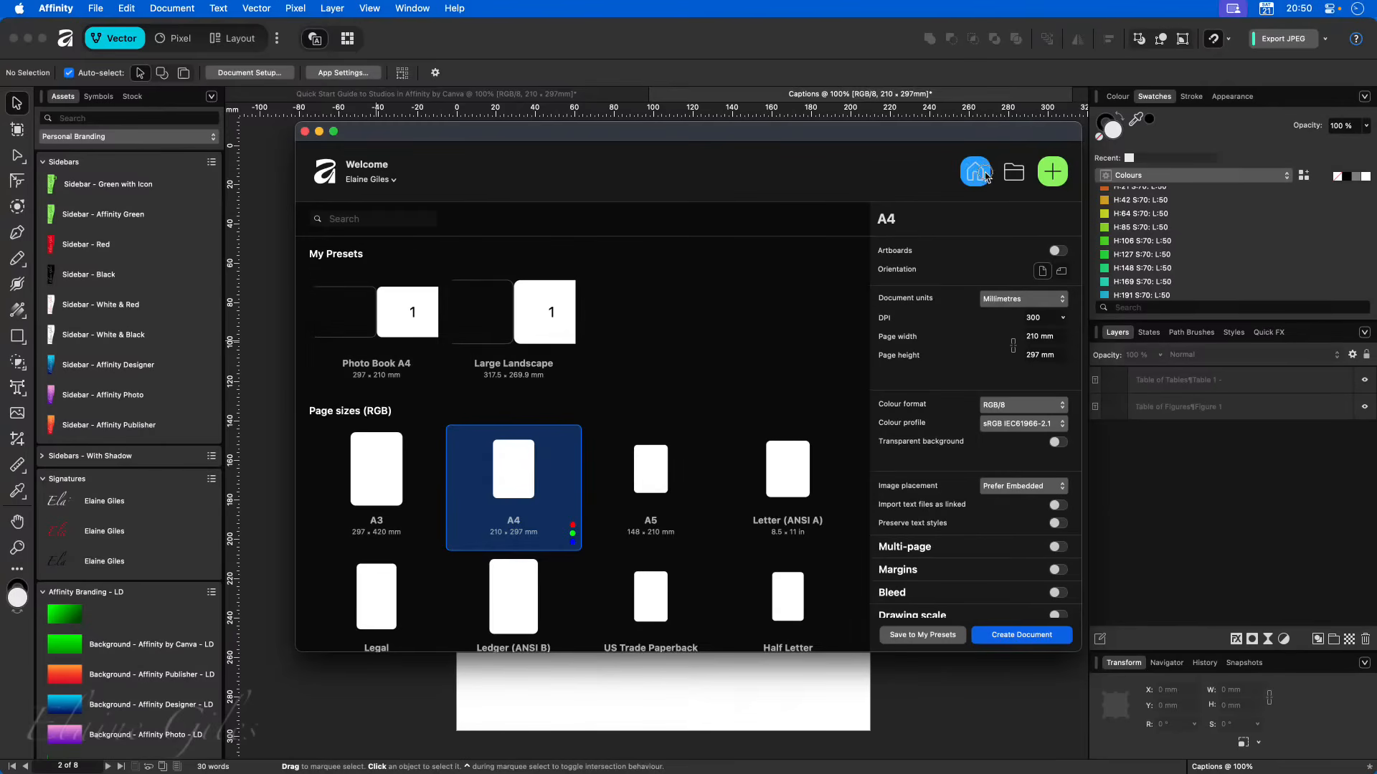
pyautogui.click(986, 176)
pyautogui.click(776, 222)
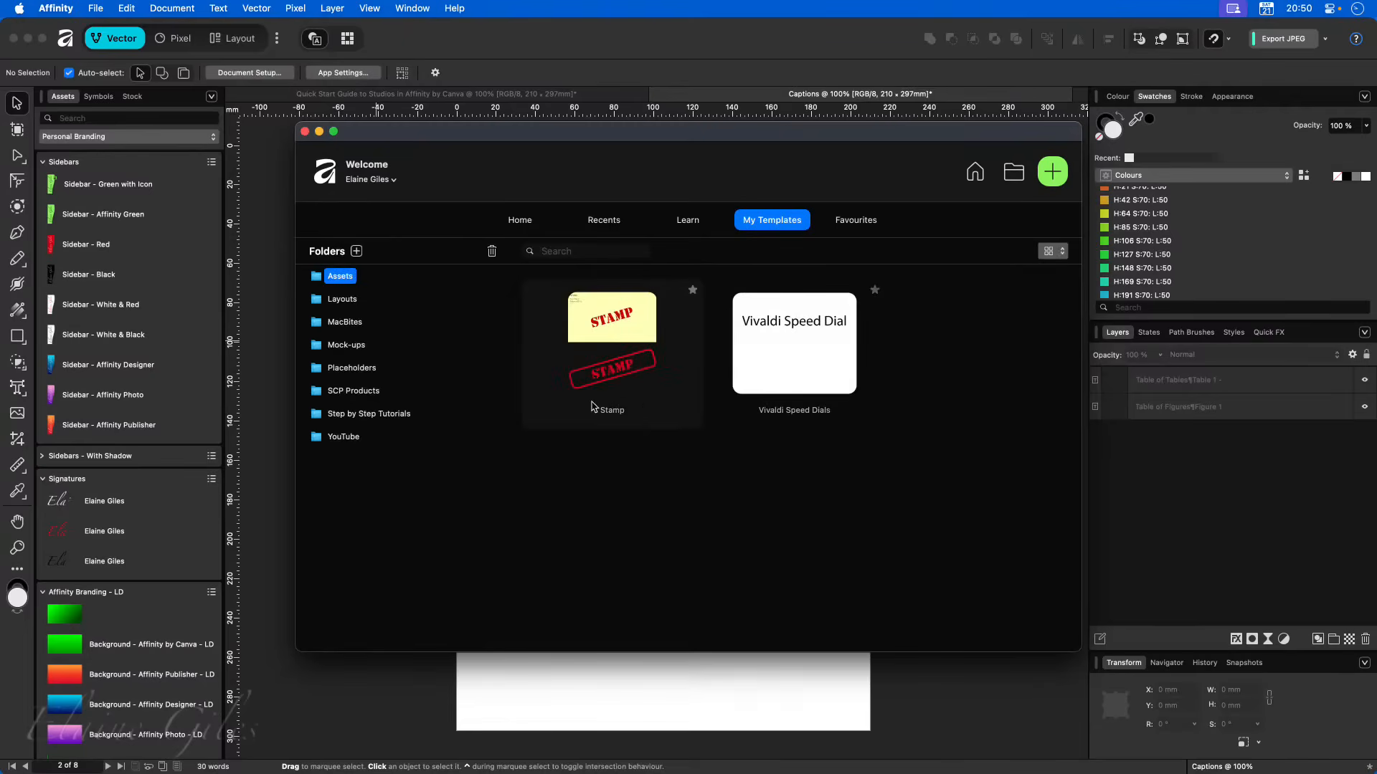
pyautogui.click(353, 437)
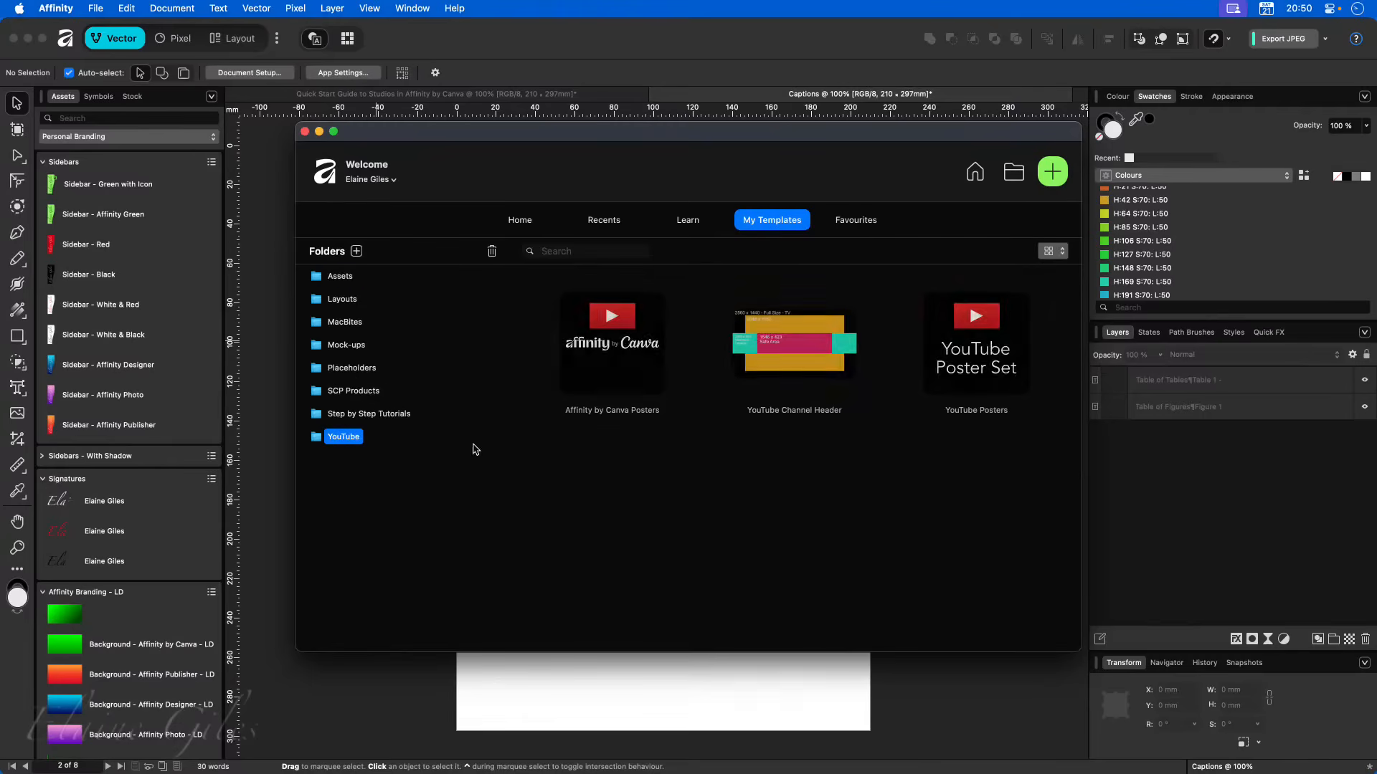
pyautogui.click(621, 346)
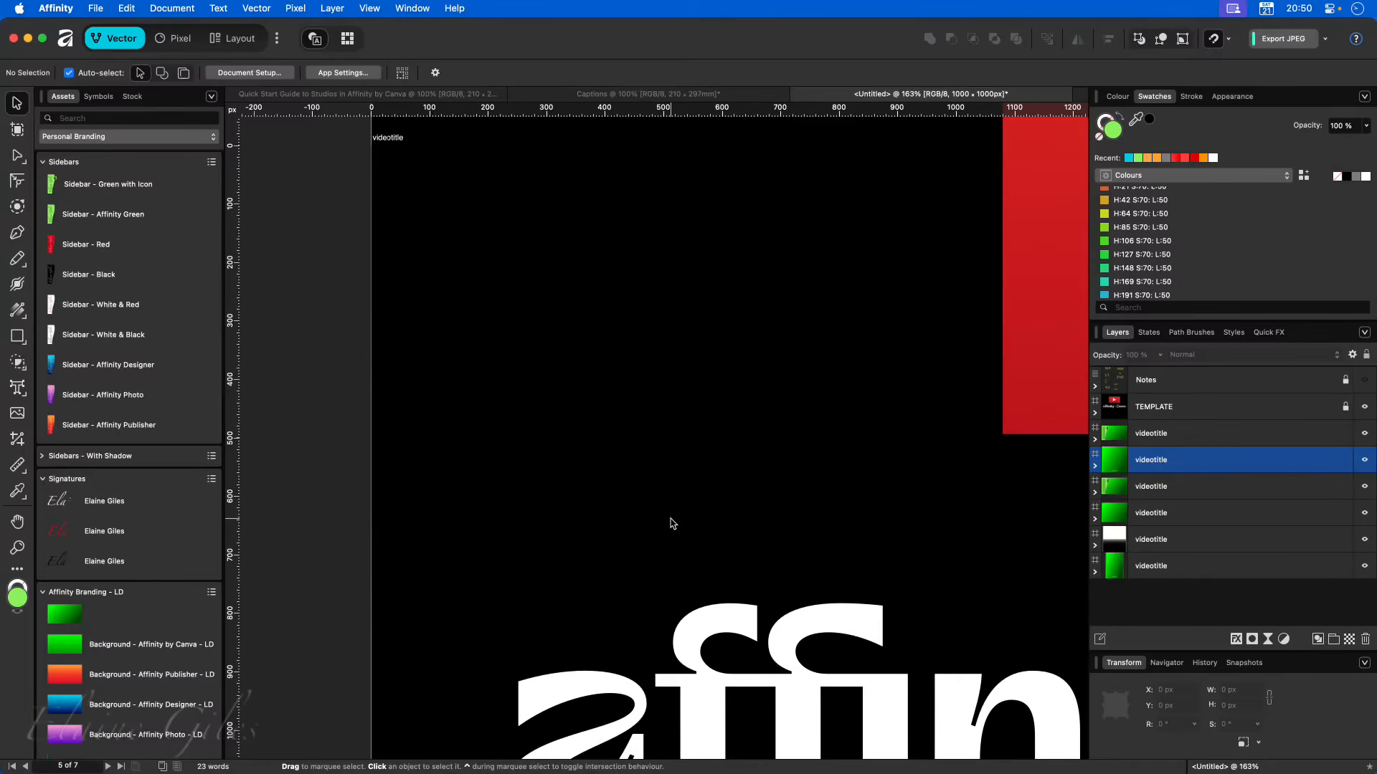
pyautogui.doubleClick(1114, 406)
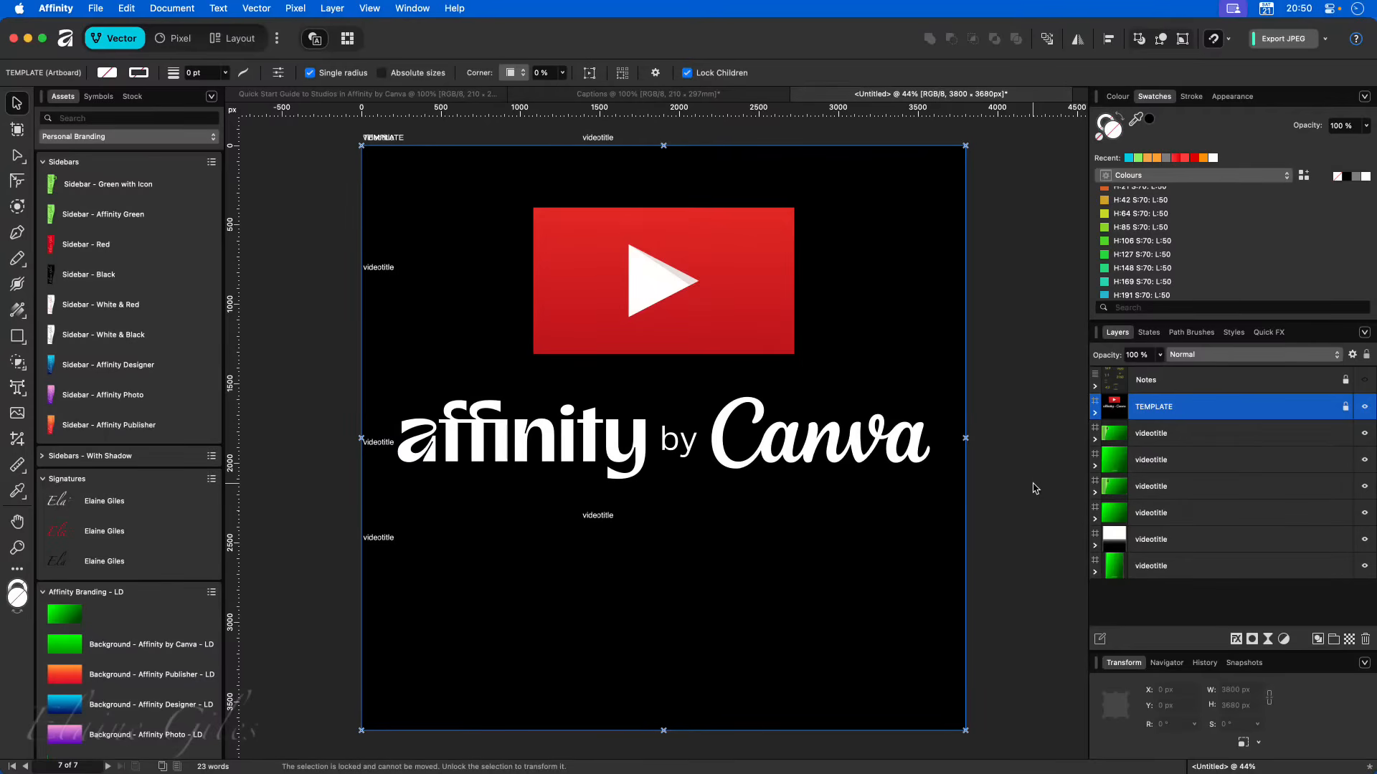
# - Browse the saved templates in the Step by Step Tutorials, SCP Products, Placeholders, Mock-ups and MacBites folders
pyautogui.press('super+n')
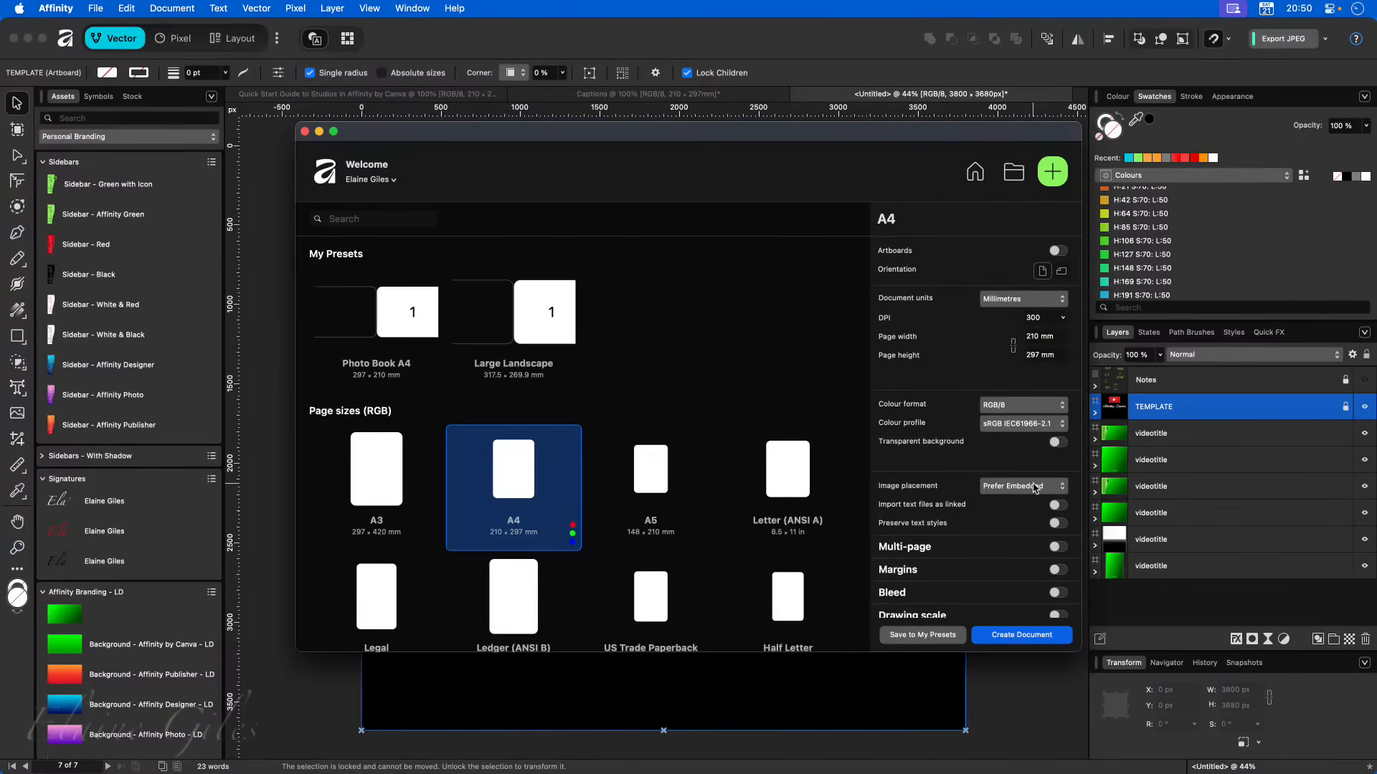
pyautogui.click(975, 172)
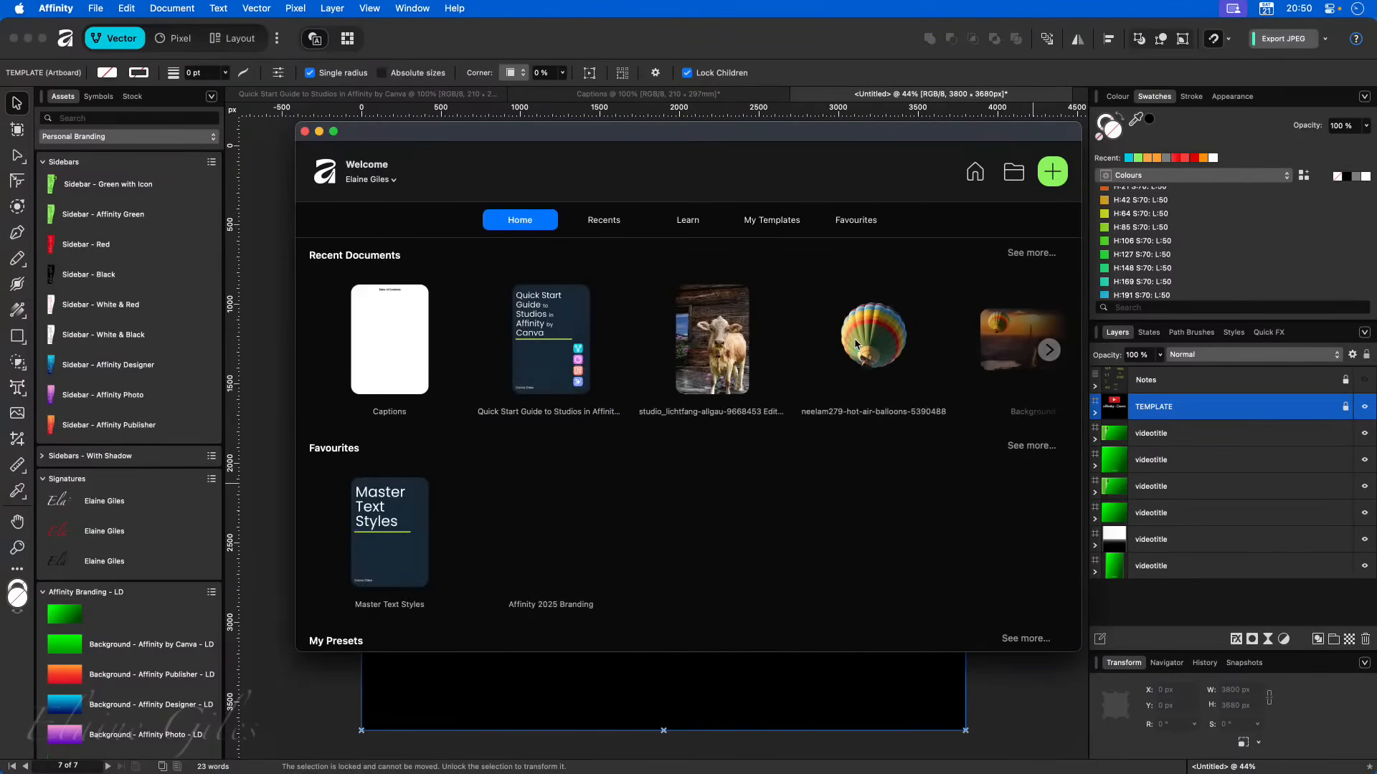
pyautogui.click(772, 220)
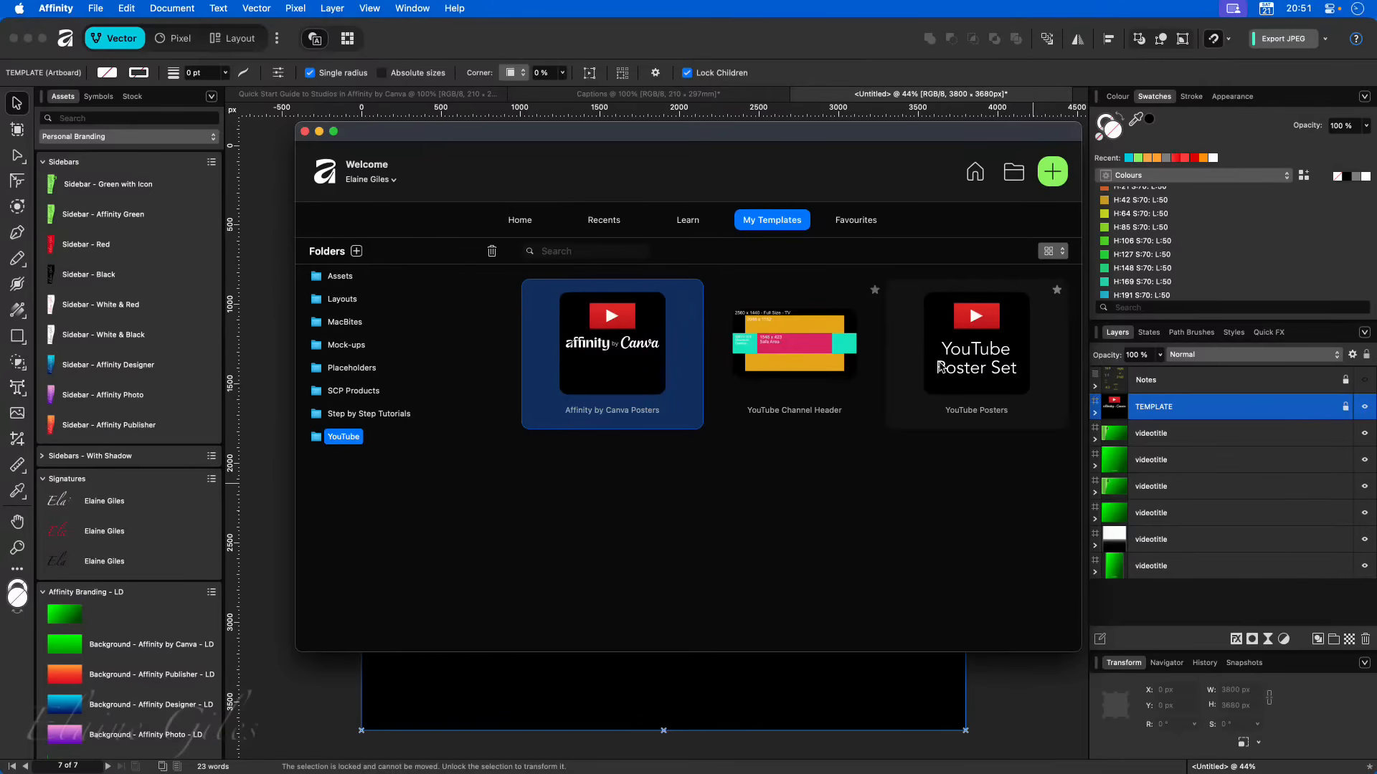
pyautogui.click(351, 414)
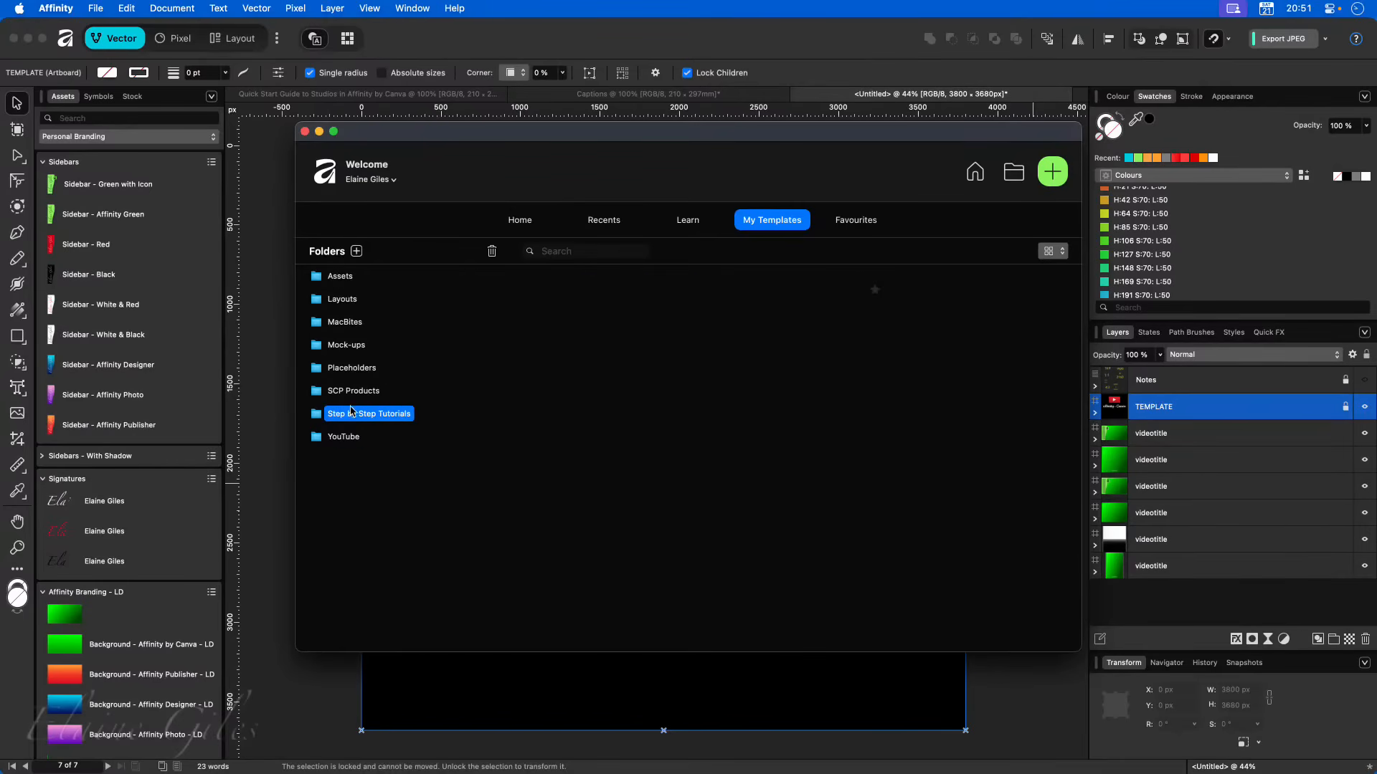
pyautogui.click(357, 391)
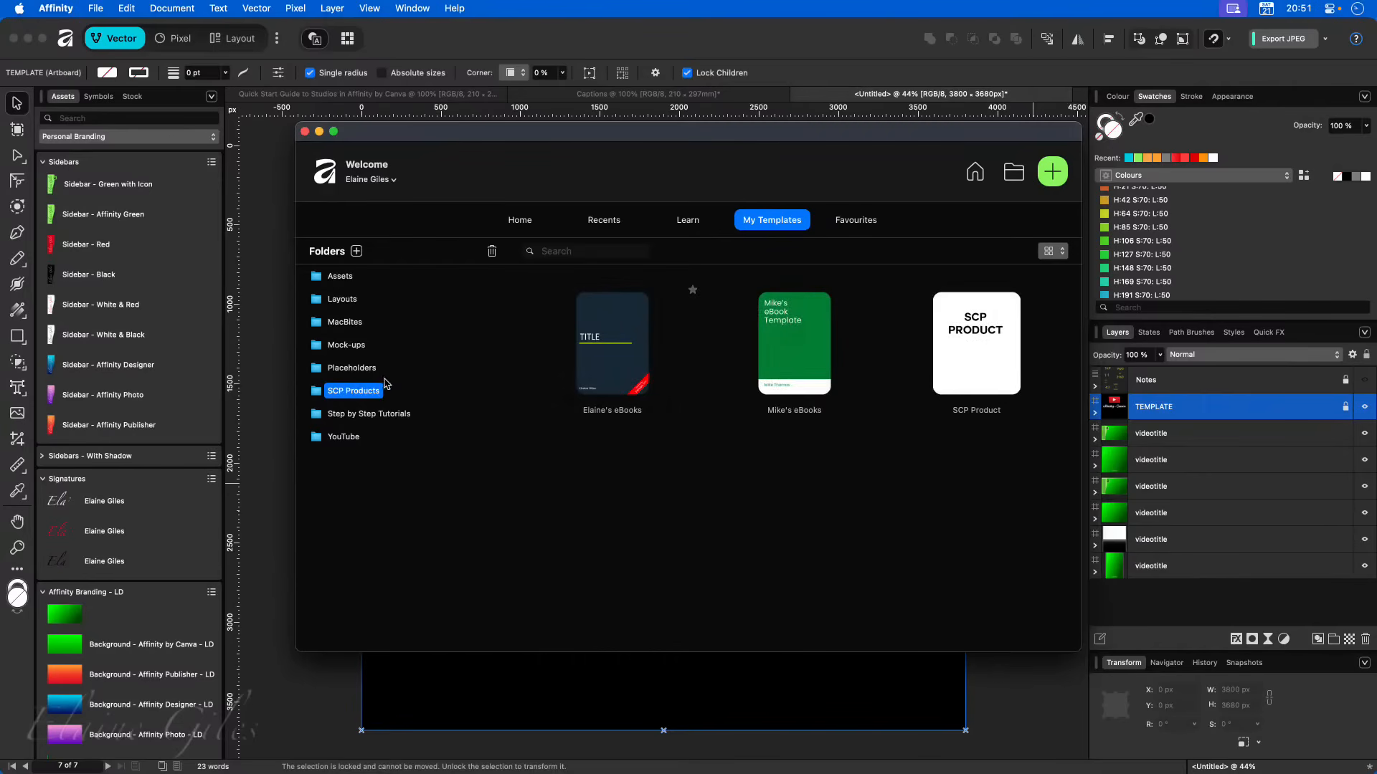
pyautogui.click(362, 368)
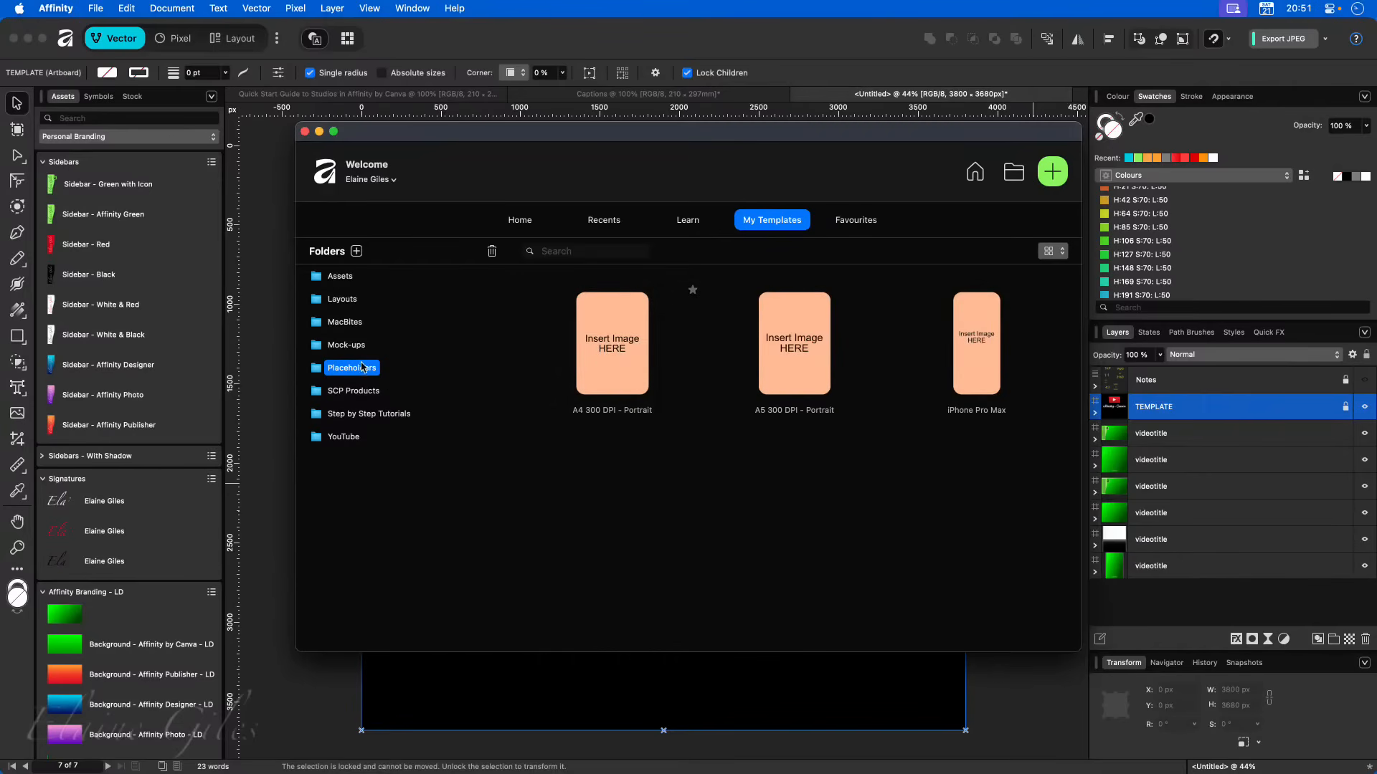
pyautogui.click(350, 345)
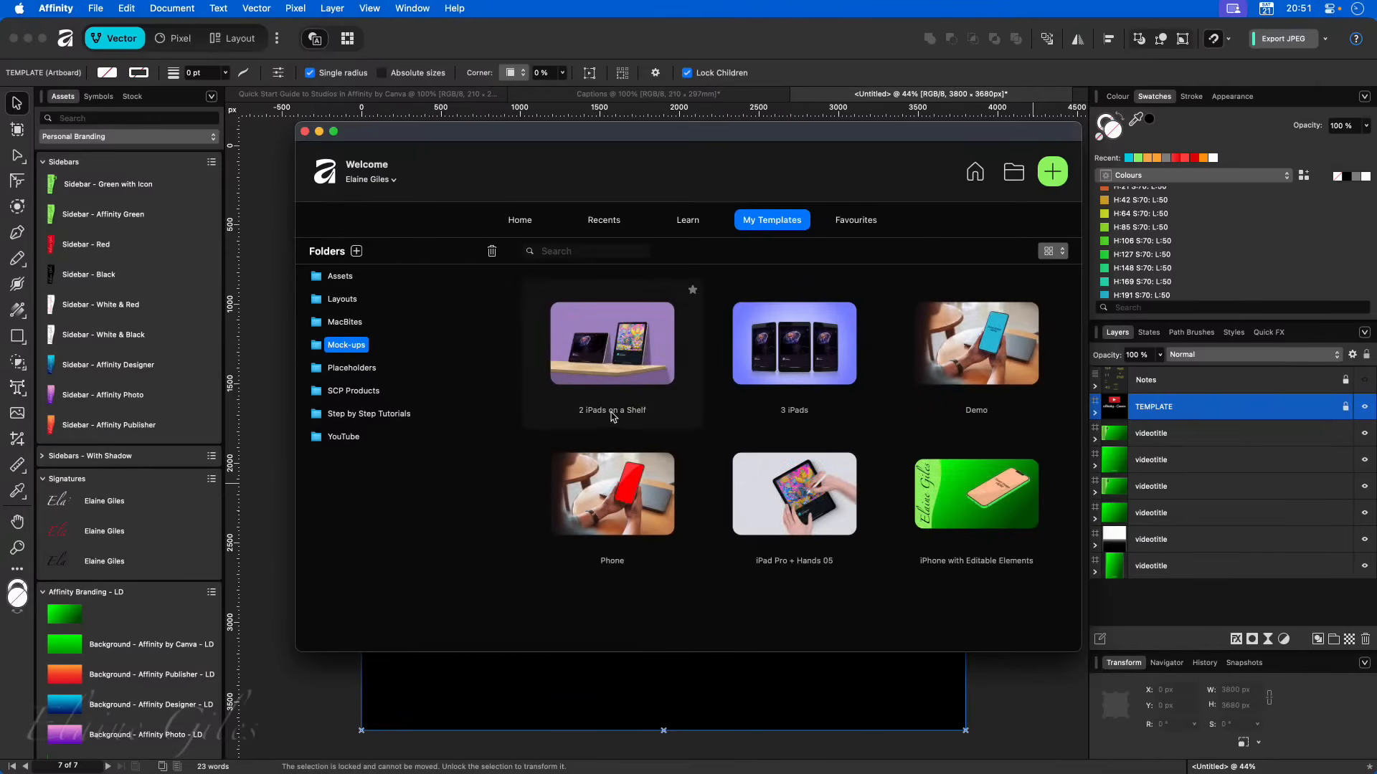
pyautogui.click(356, 325)
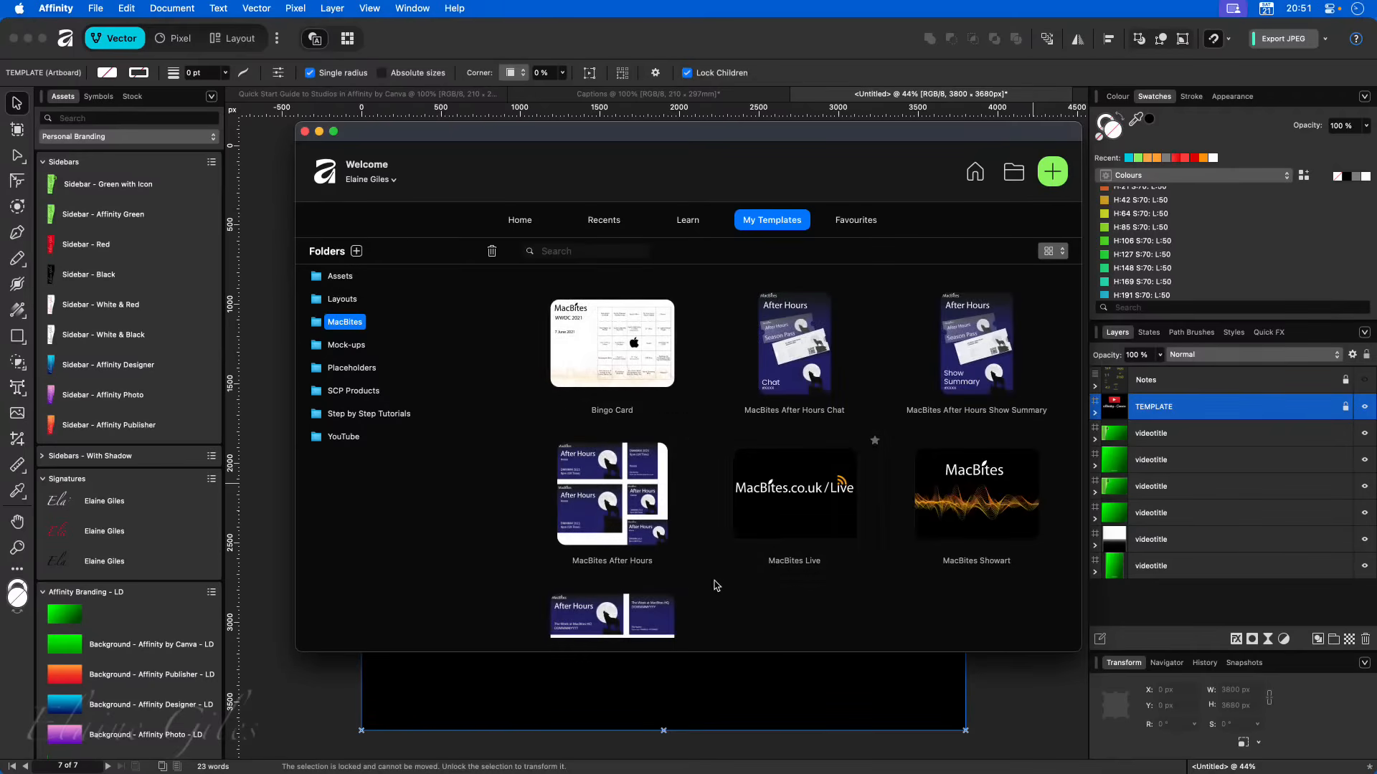
pyautogui.scroll(-1, 713, 581)
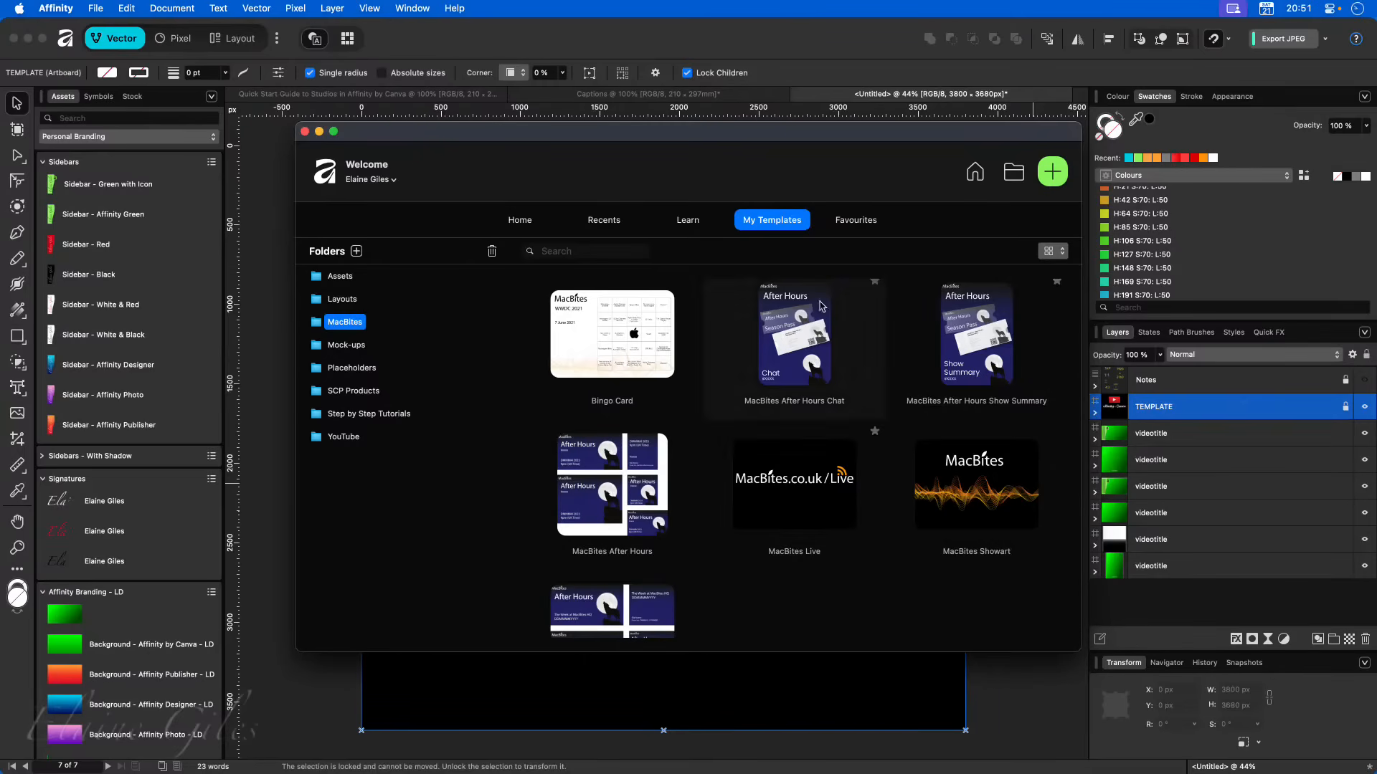
pyautogui.click(303, 132)
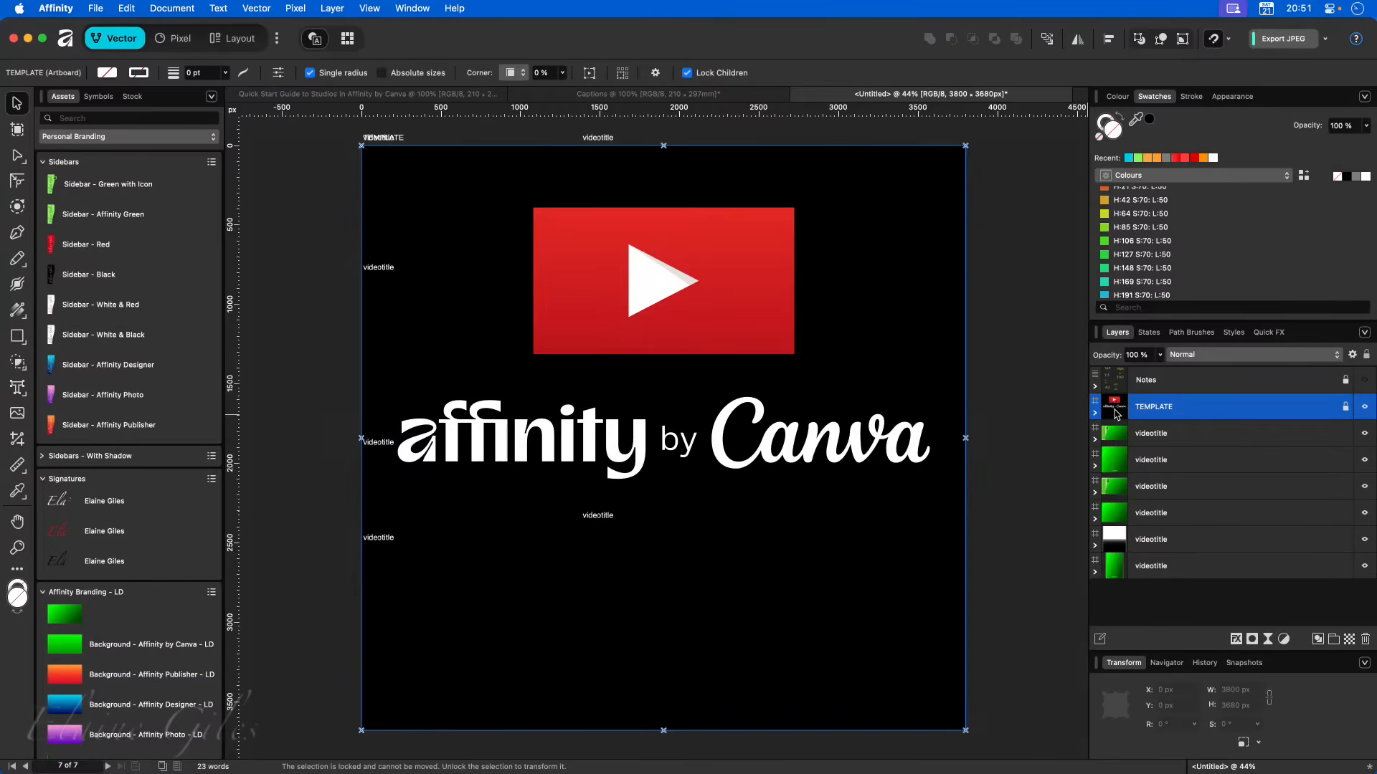
# - Delete the TEMPLATE artboard together with the objects it contains
pyautogui.press('BackSpace')
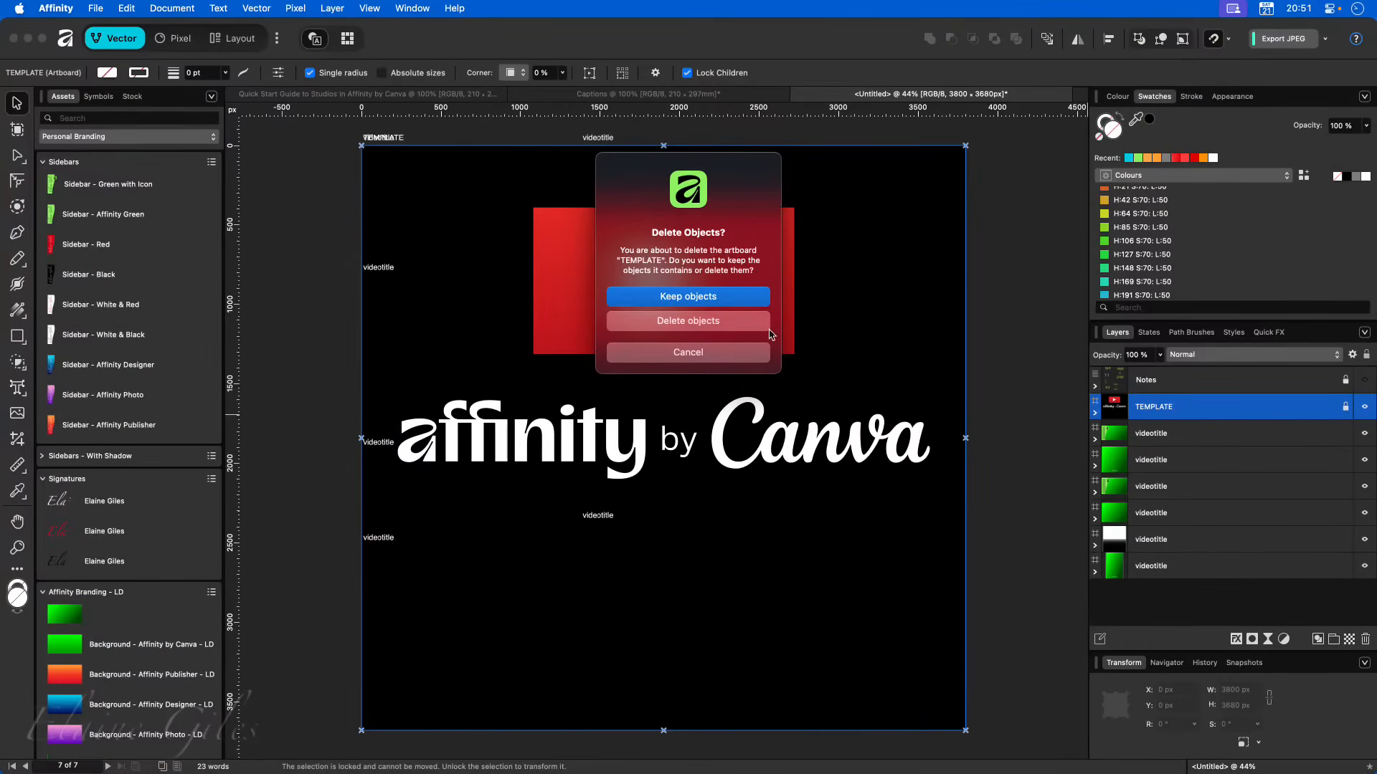
pyautogui.click(713, 323)
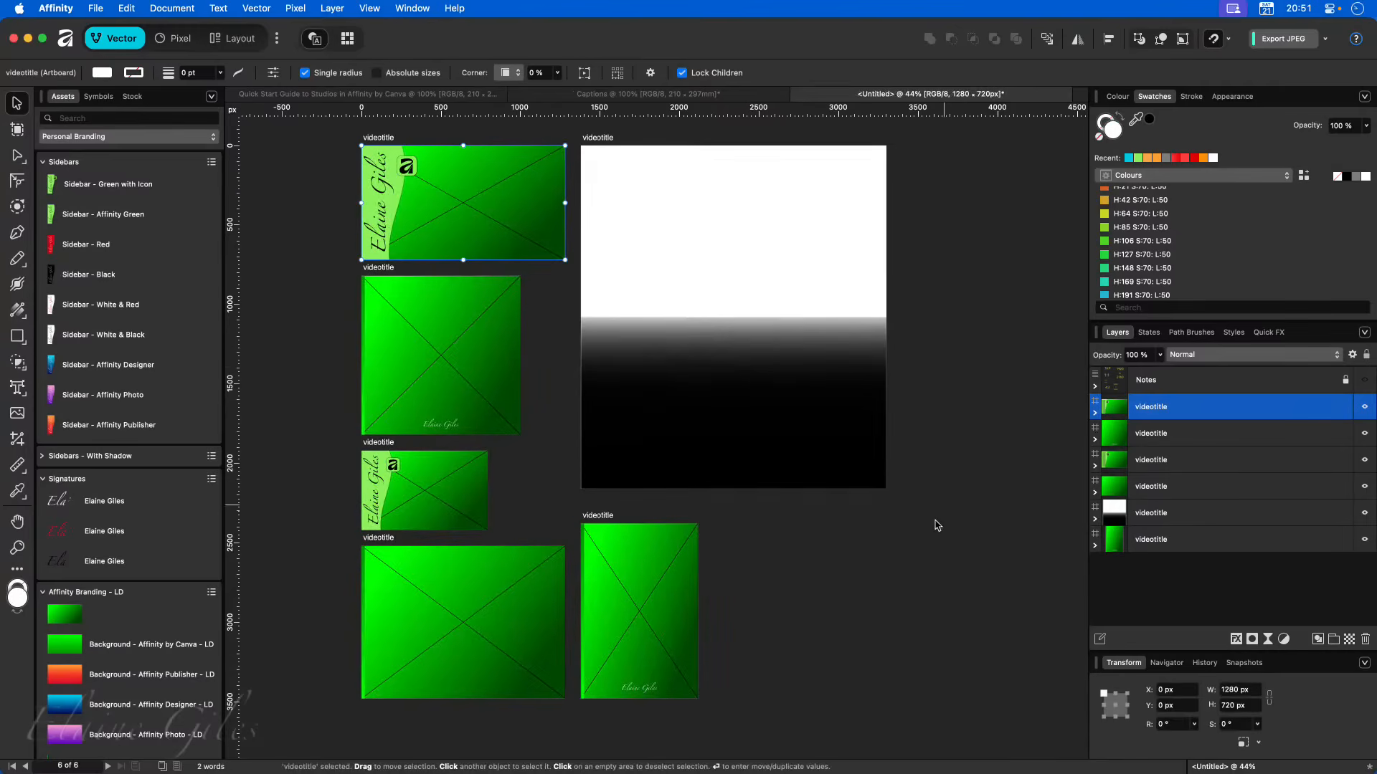
pyautogui.click(913, 560)
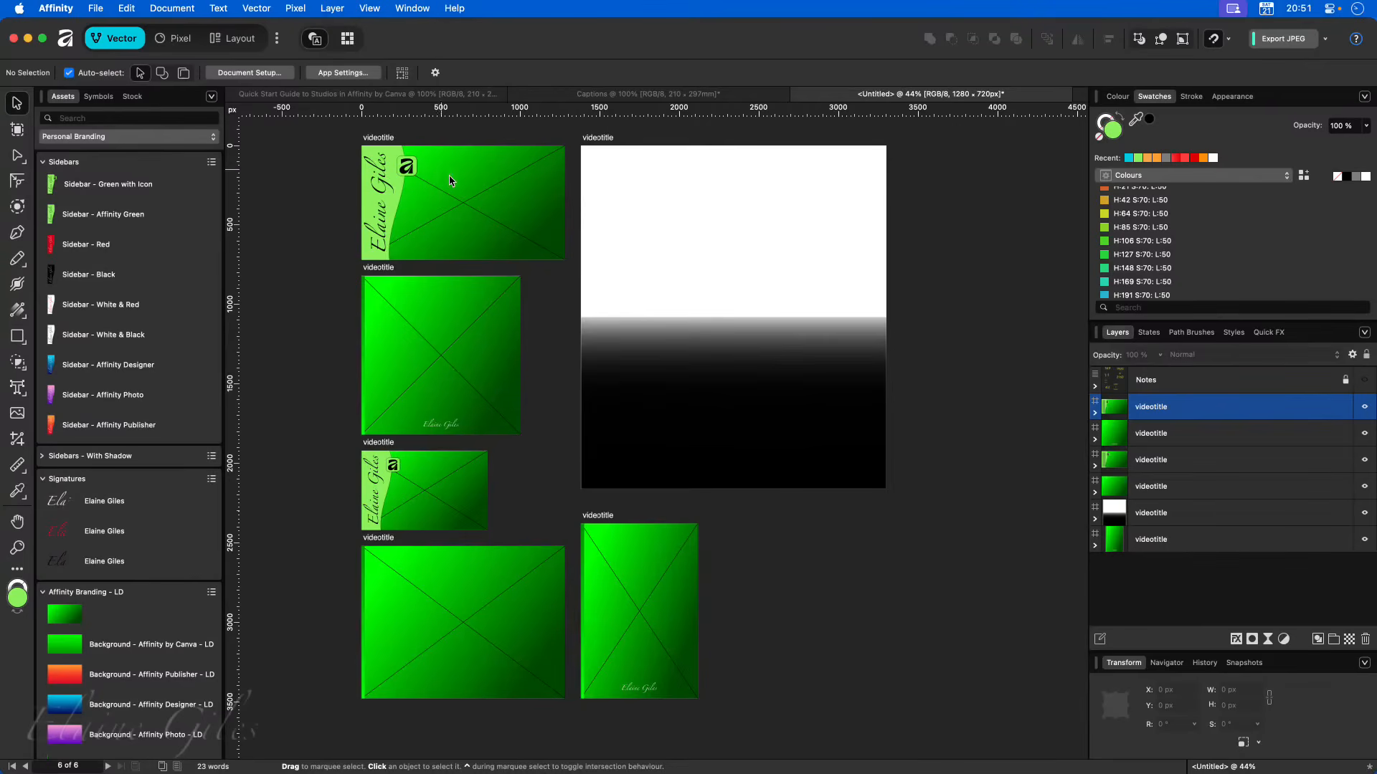
# - Inspect the dimensions of each of the five green "videotitle" artboards in turn
pyautogui.click(382, 142)
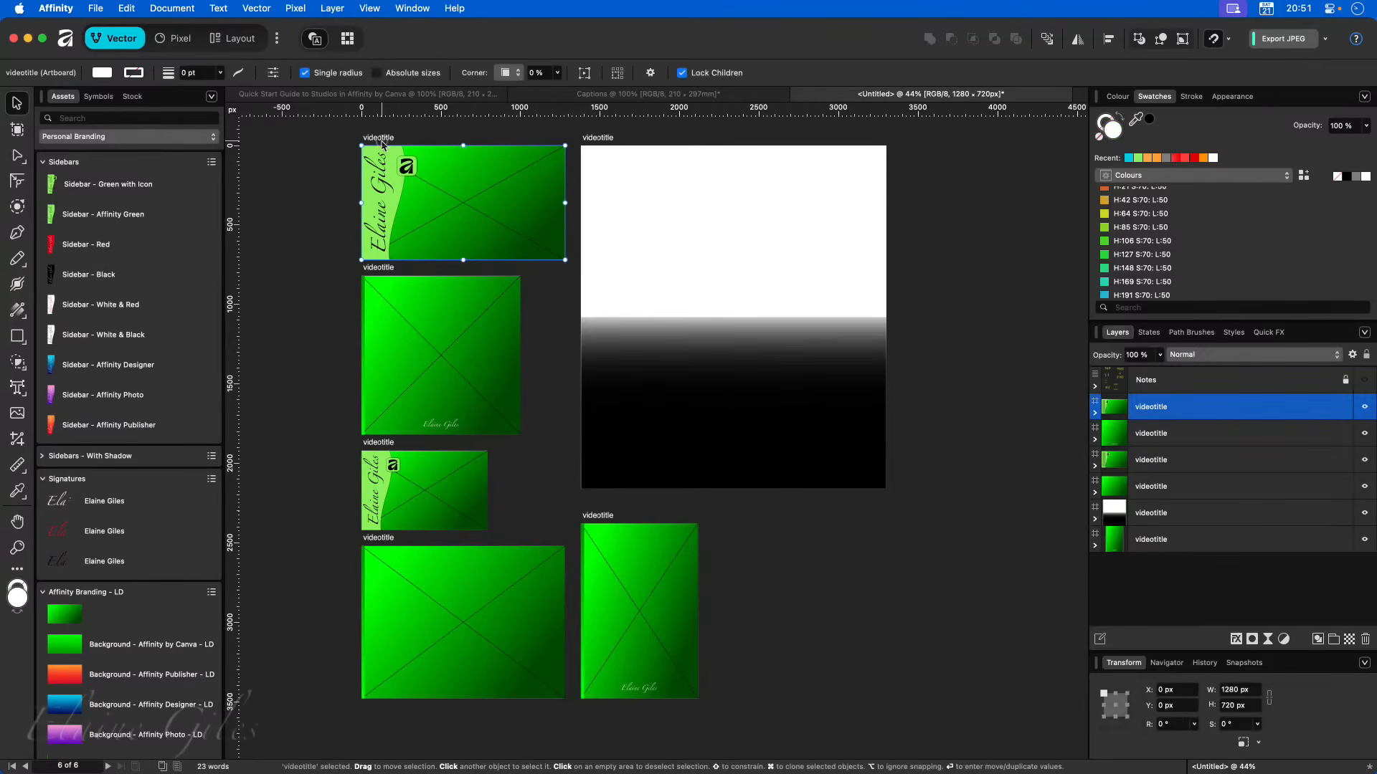
pyautogui.click(380, 268)
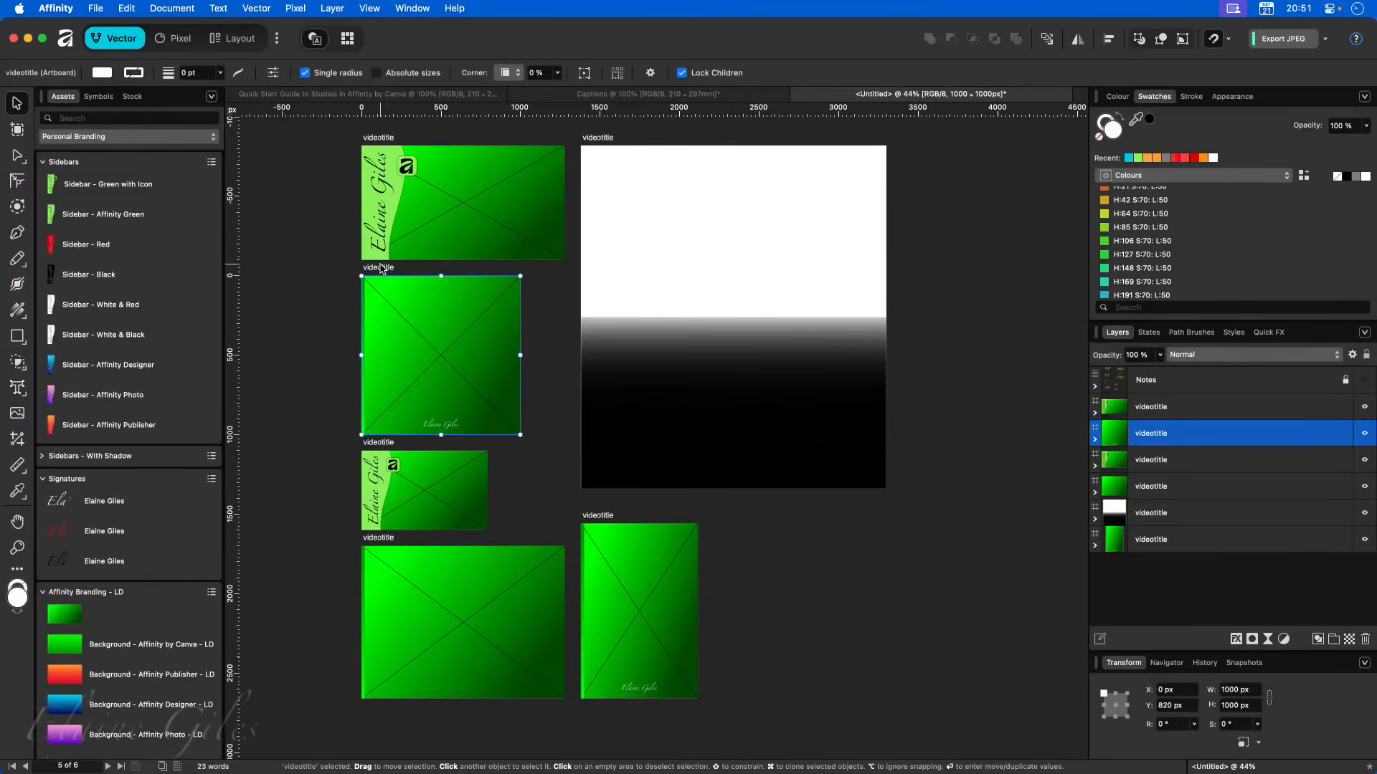
pyautogui.click(381, 539)
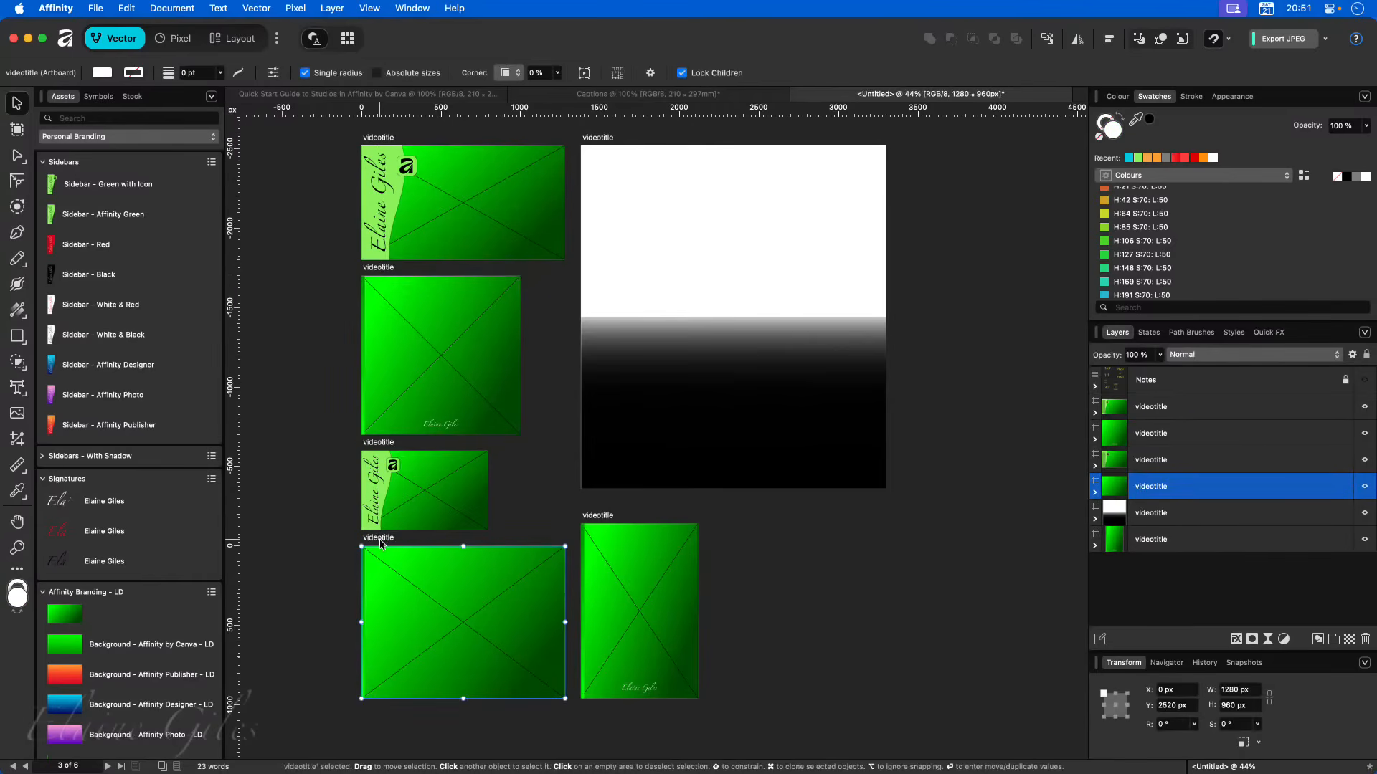
pyautogui.click(608, 517)
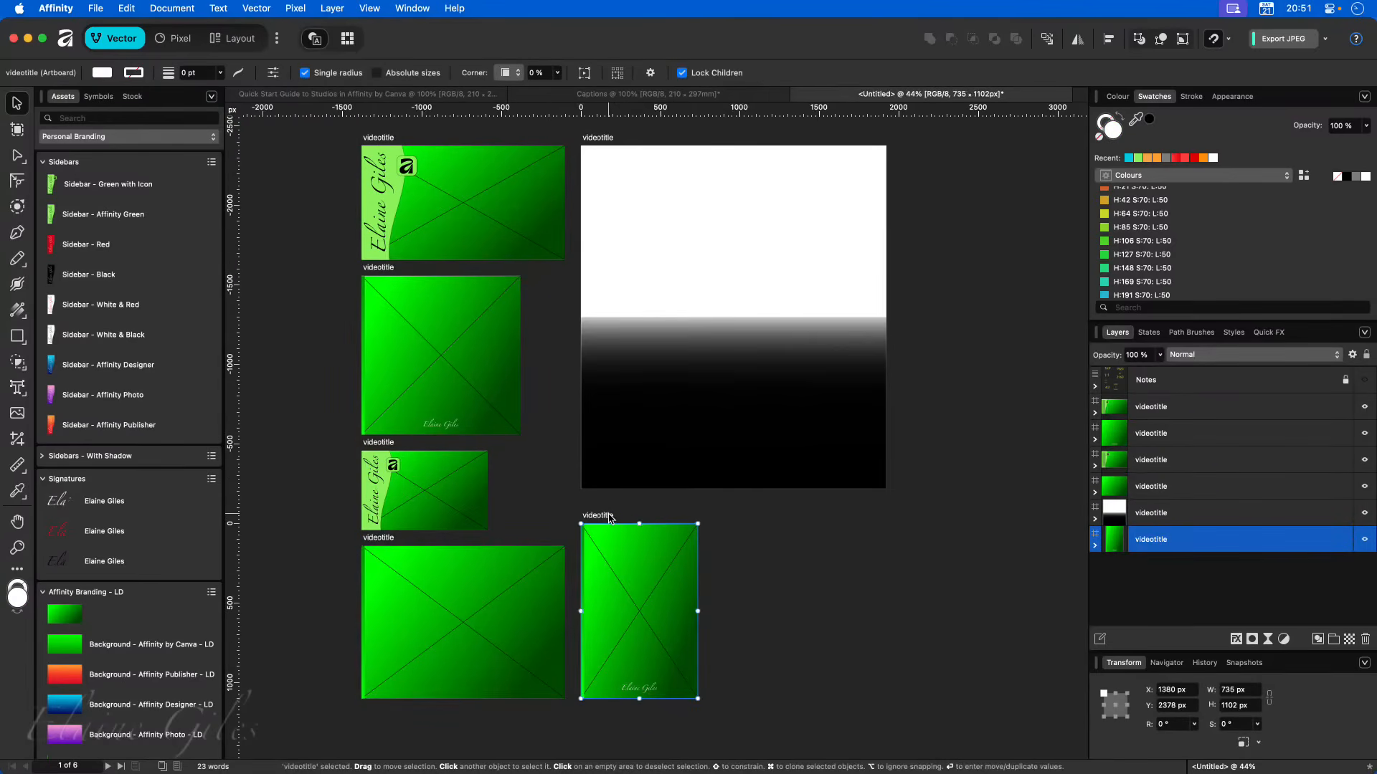
pyautogui.click(380, 446)
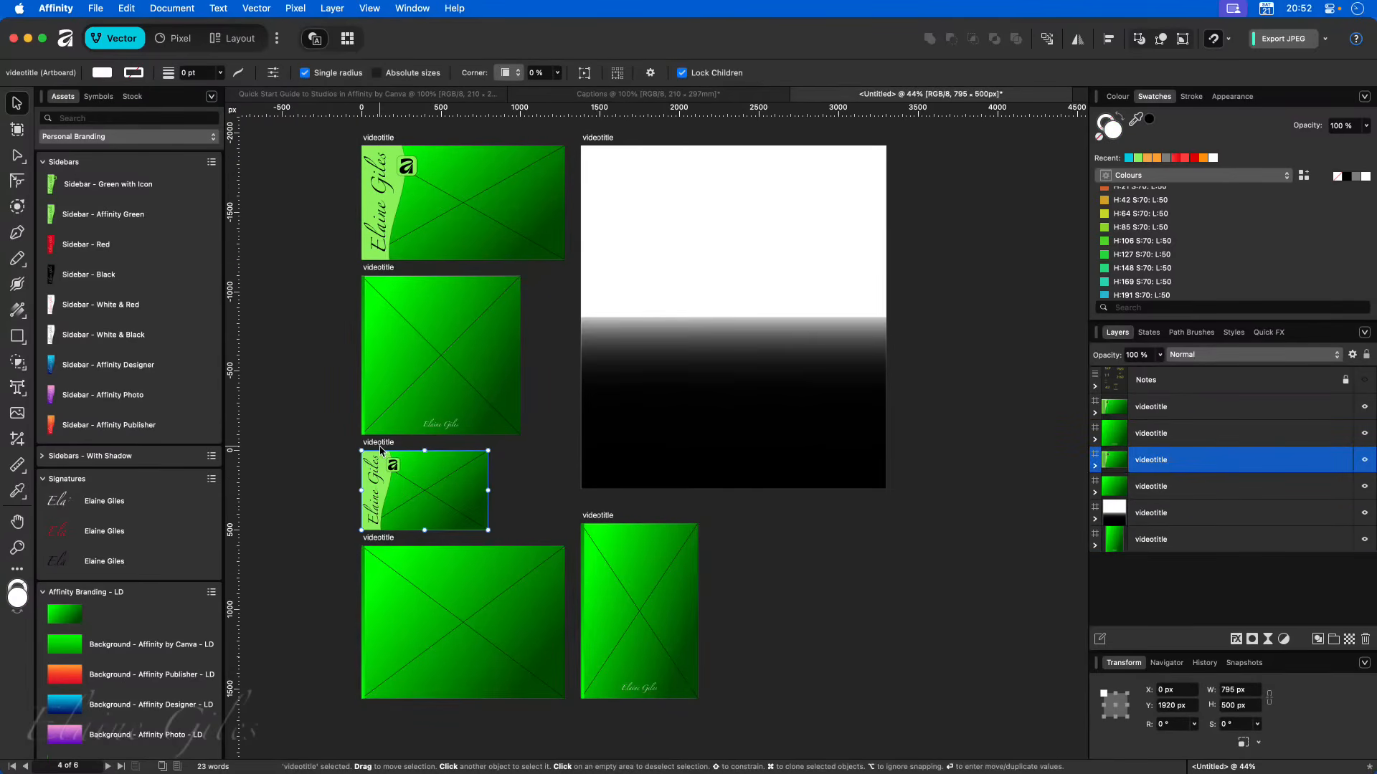
pyautogui.click(731, 251)
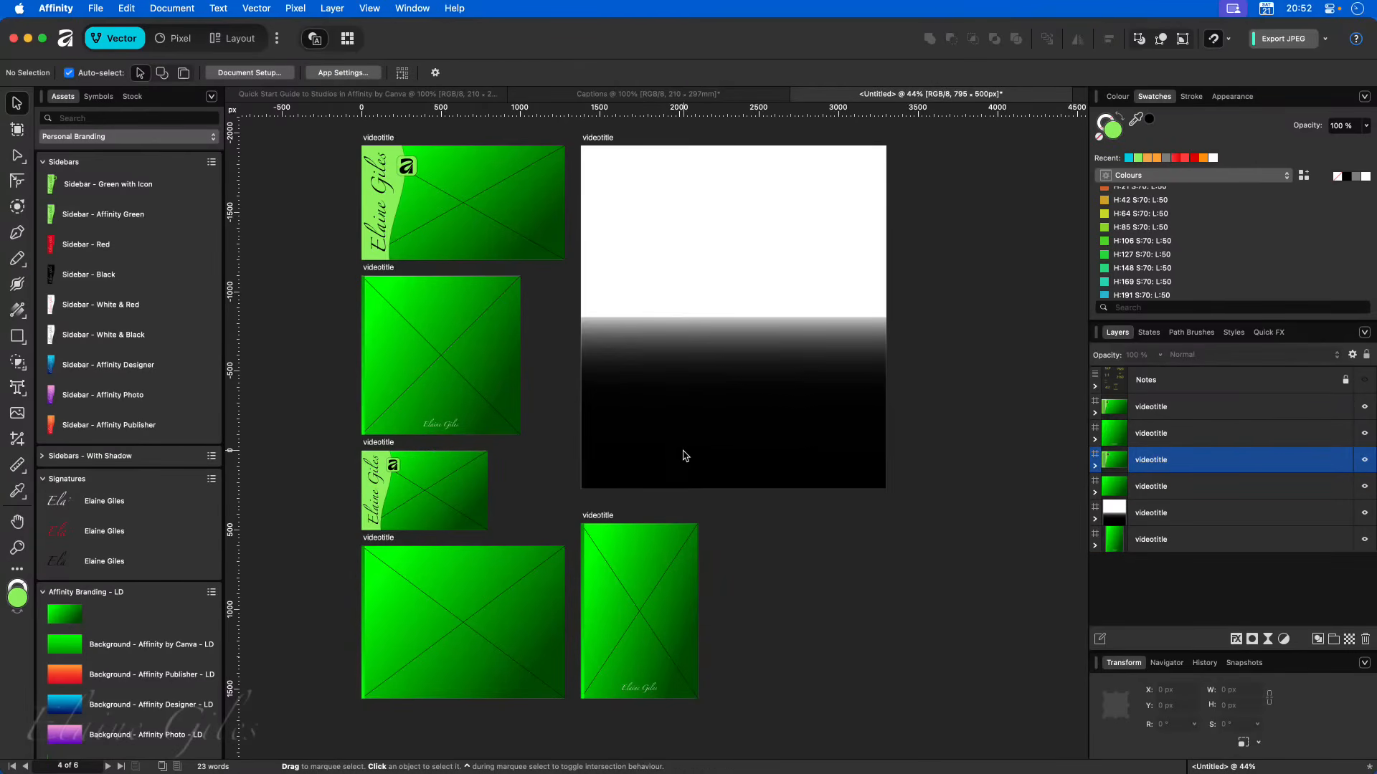
# - Zoom to the first five "videotitle" artboards in turn, ending on the white-to-black gradient artboard
pyautogui.doubleClick(1117, 413)
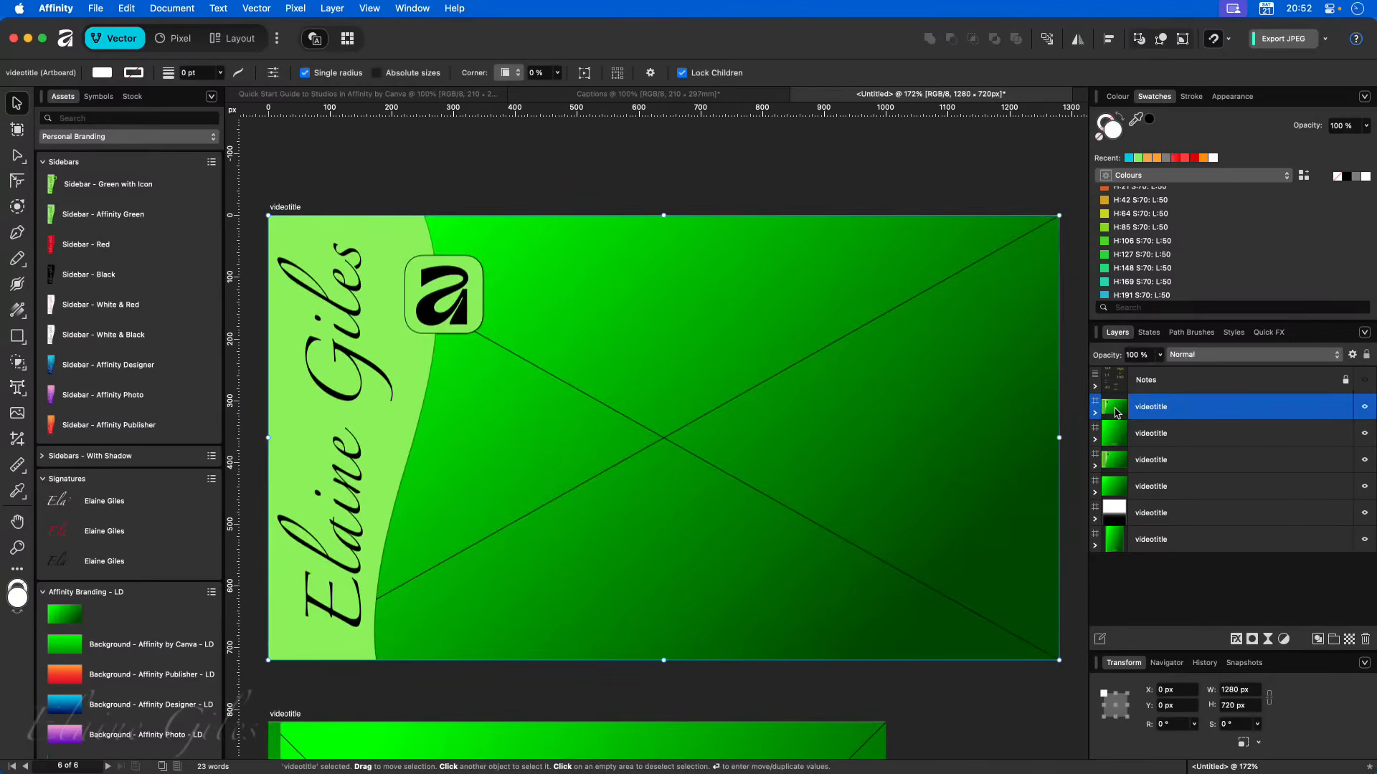
pyautogui.doubleClick(1116, 434)
pyautogui.doubleClick(1114, 461)
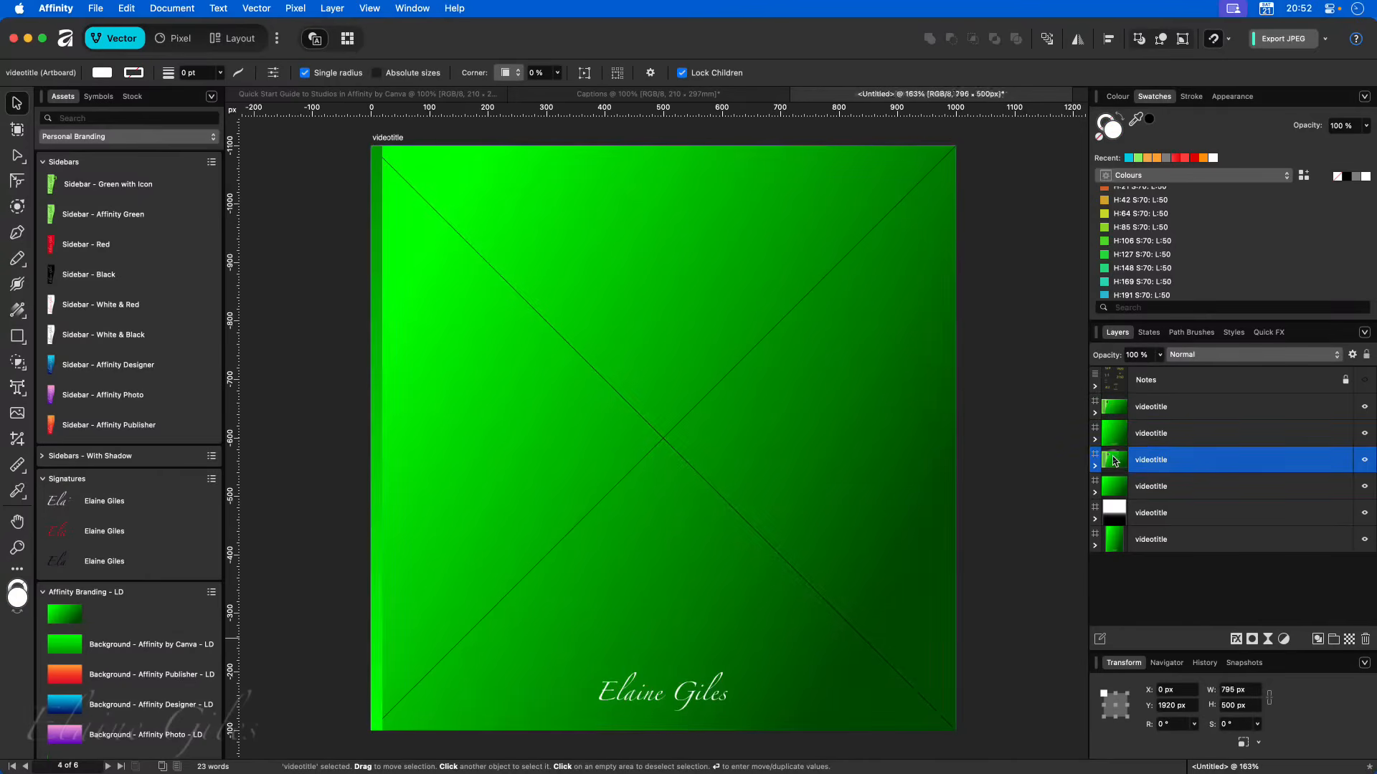
pyautogui.doubleClick(1114, 486)
pyautogui.doubleClick(1114, 513)
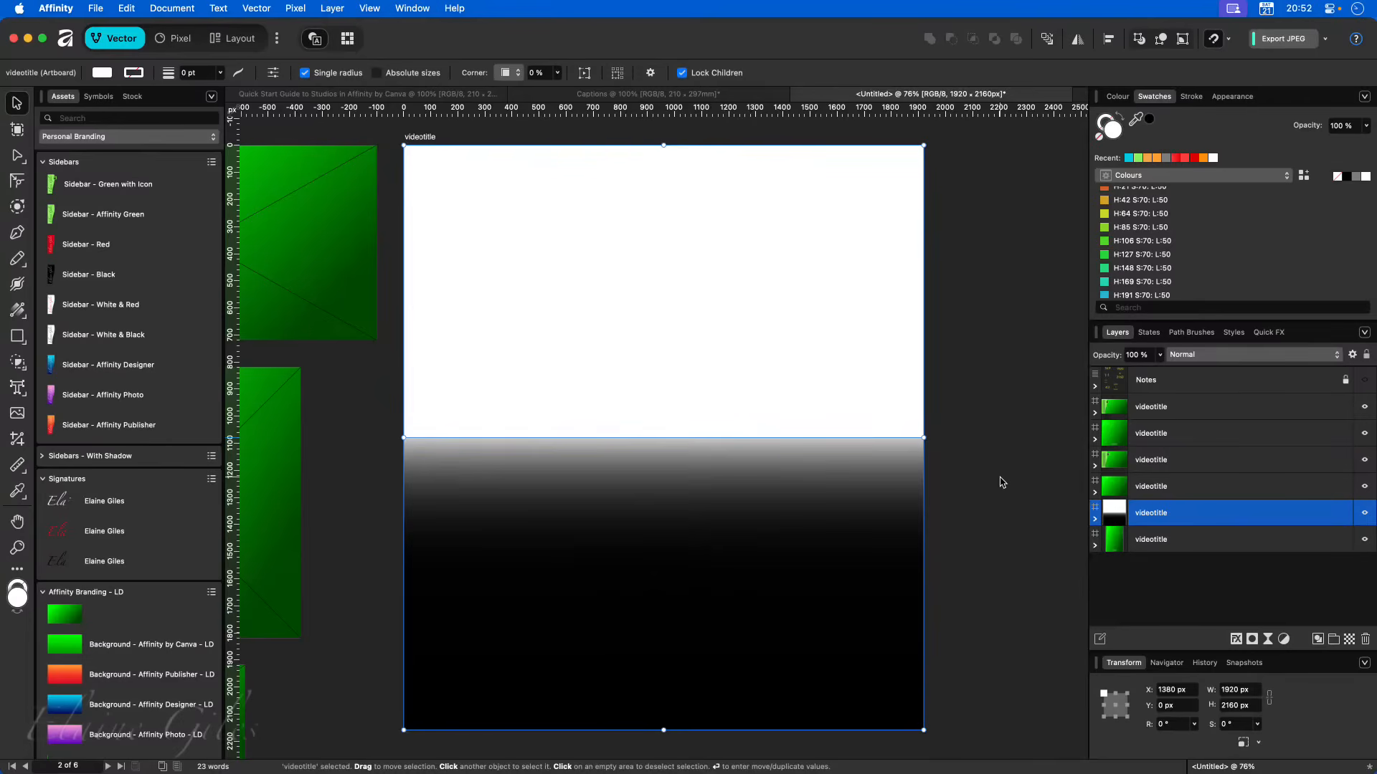
# - Select the first "videotitle" artboard and alternate the view between that artboard and the whole set
pyautogui.click(1119, 412)
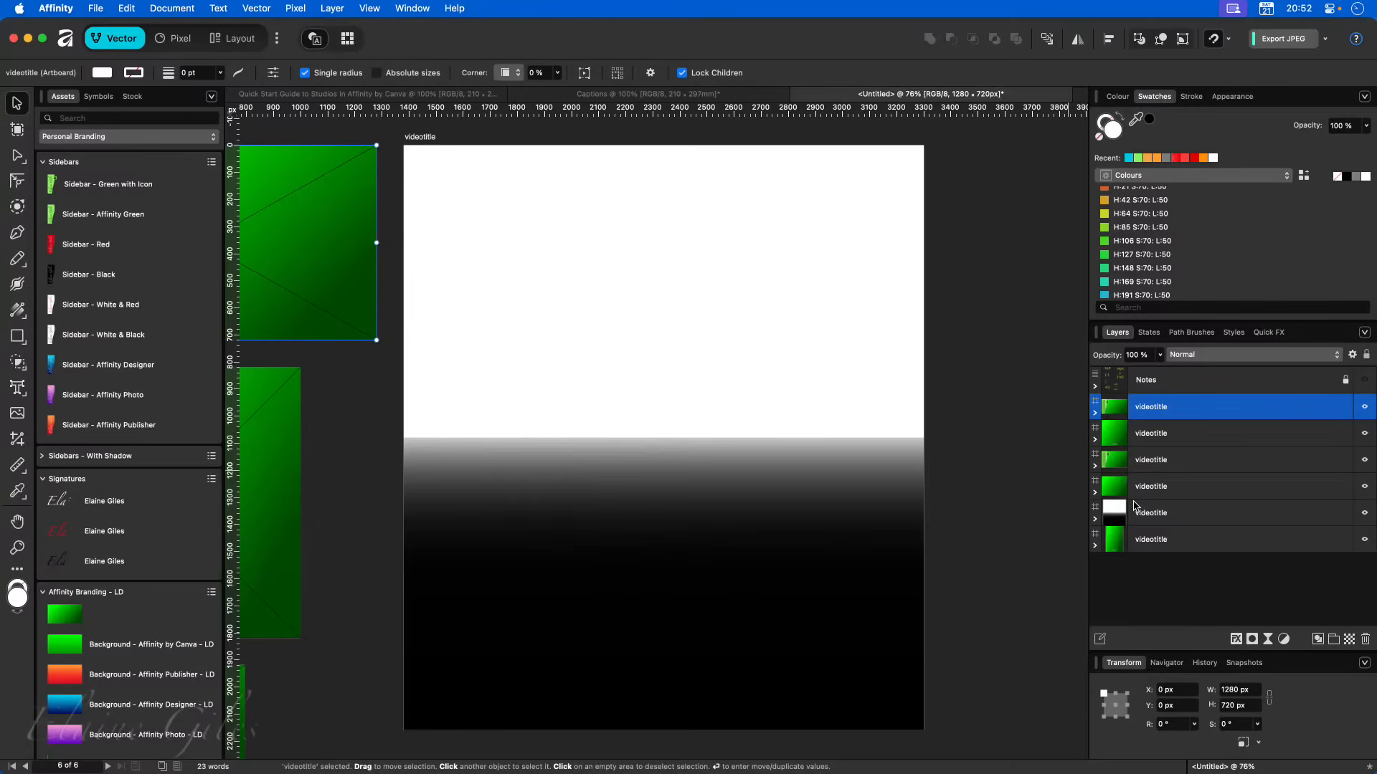
pyautogui.press('super+0')
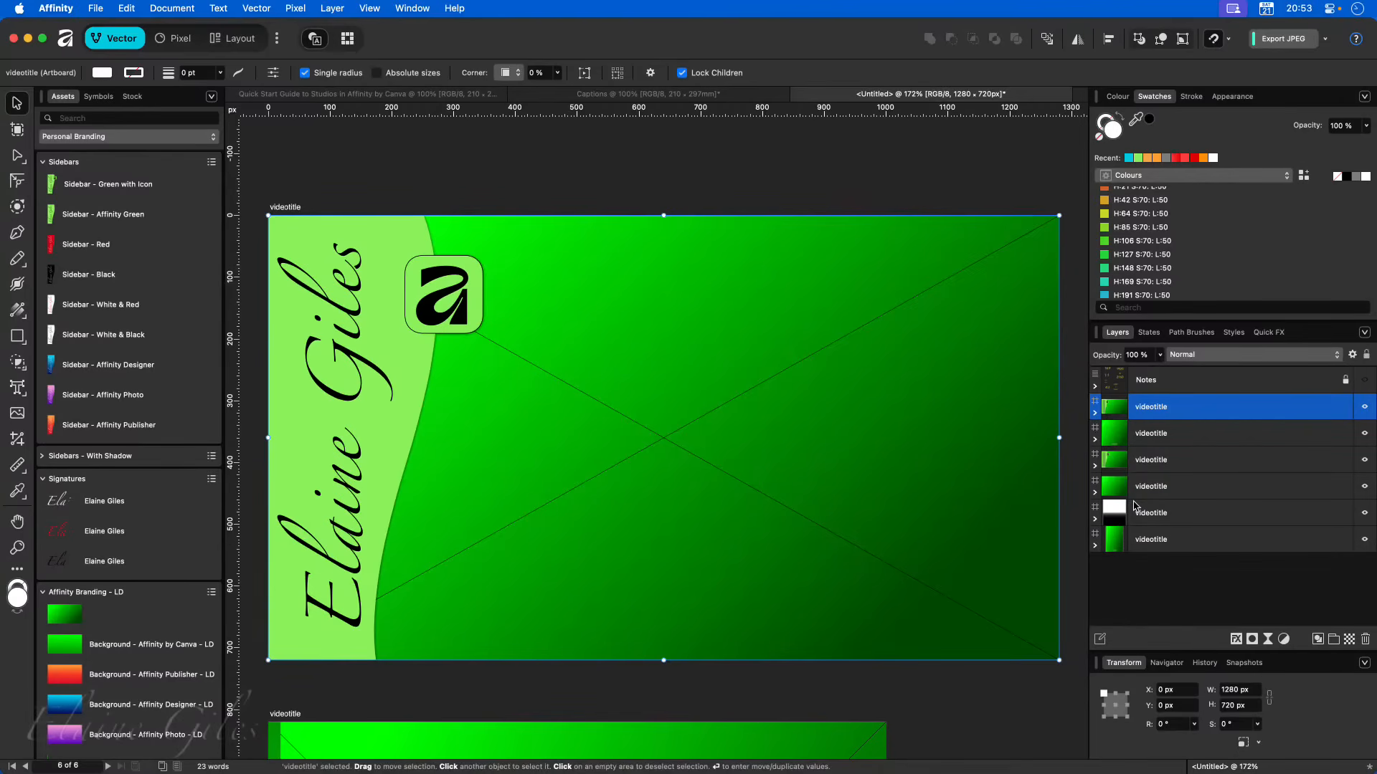
pyautogui.press('super+0')
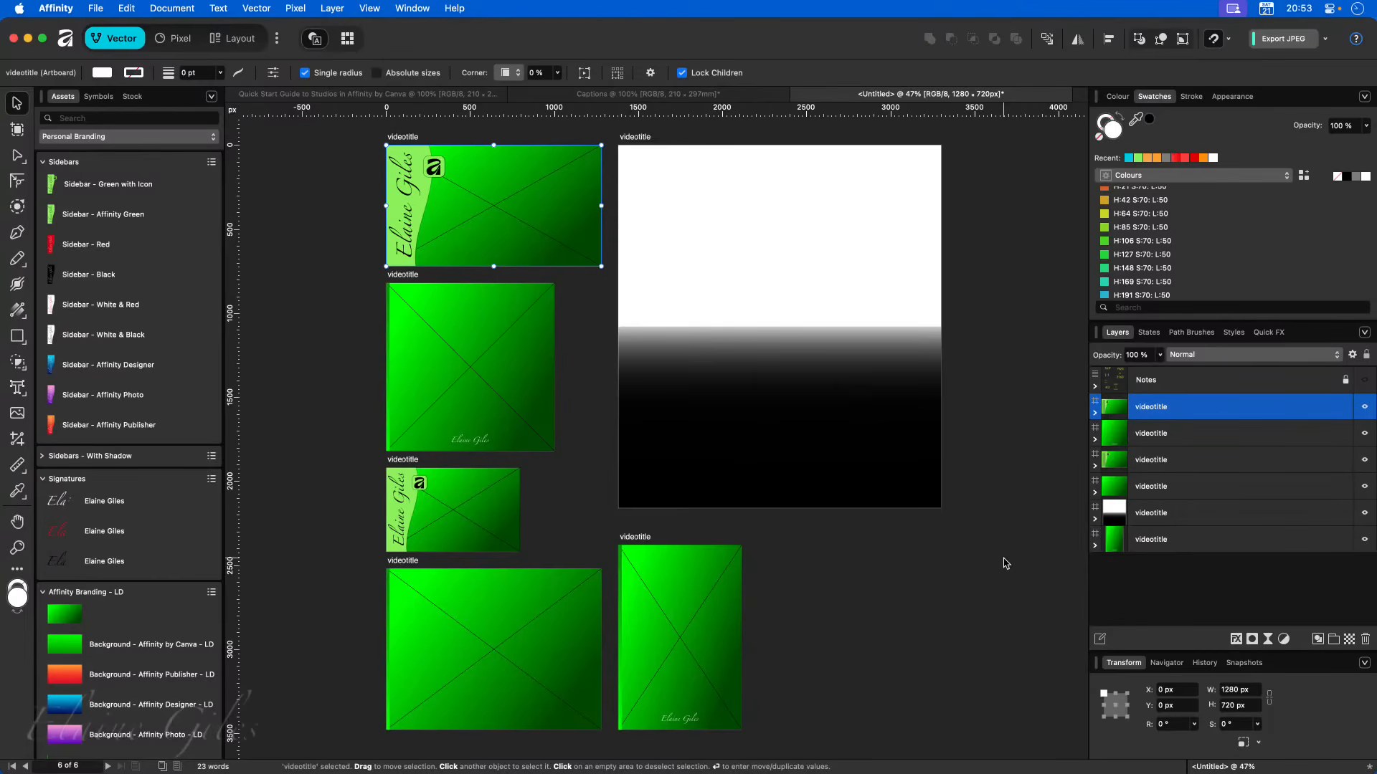
pyautogui.press('super+alt+0')
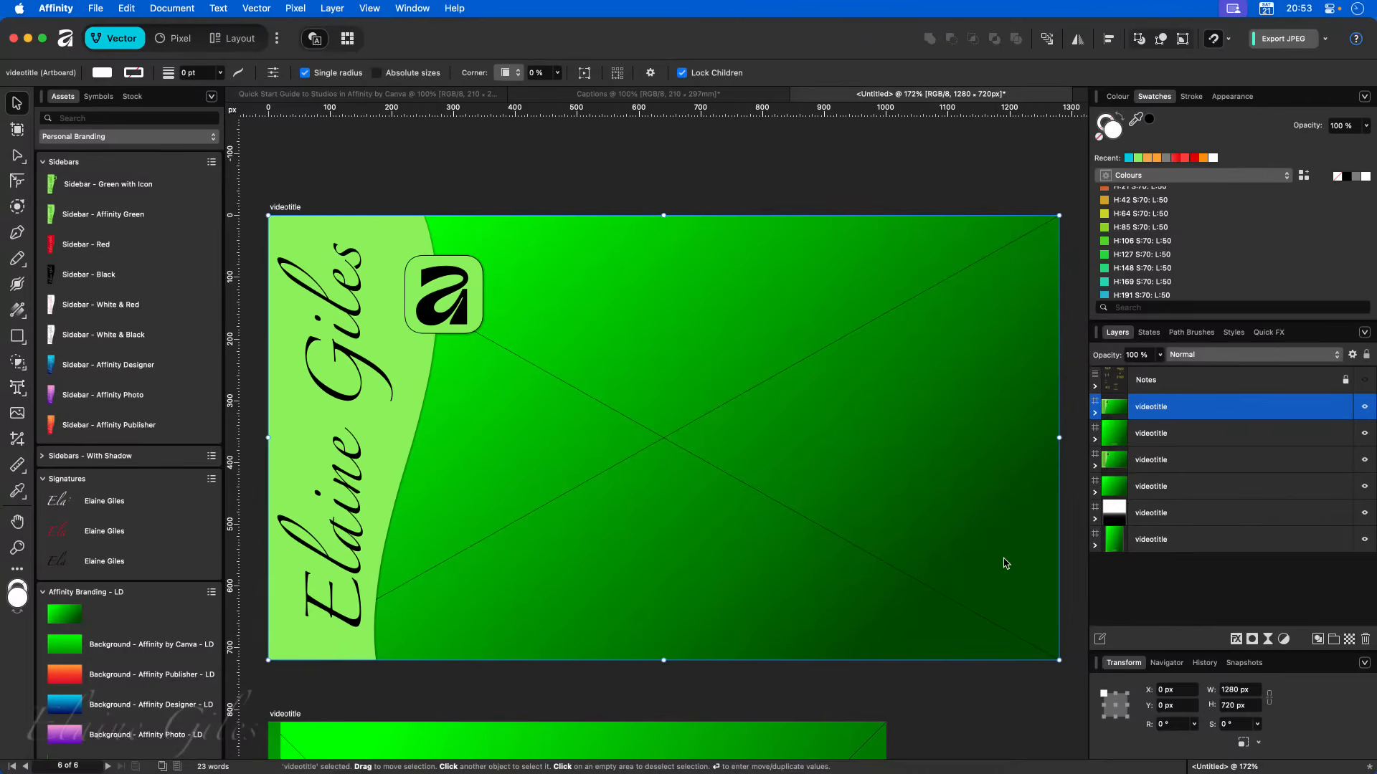
pyautogui.press('super+0')
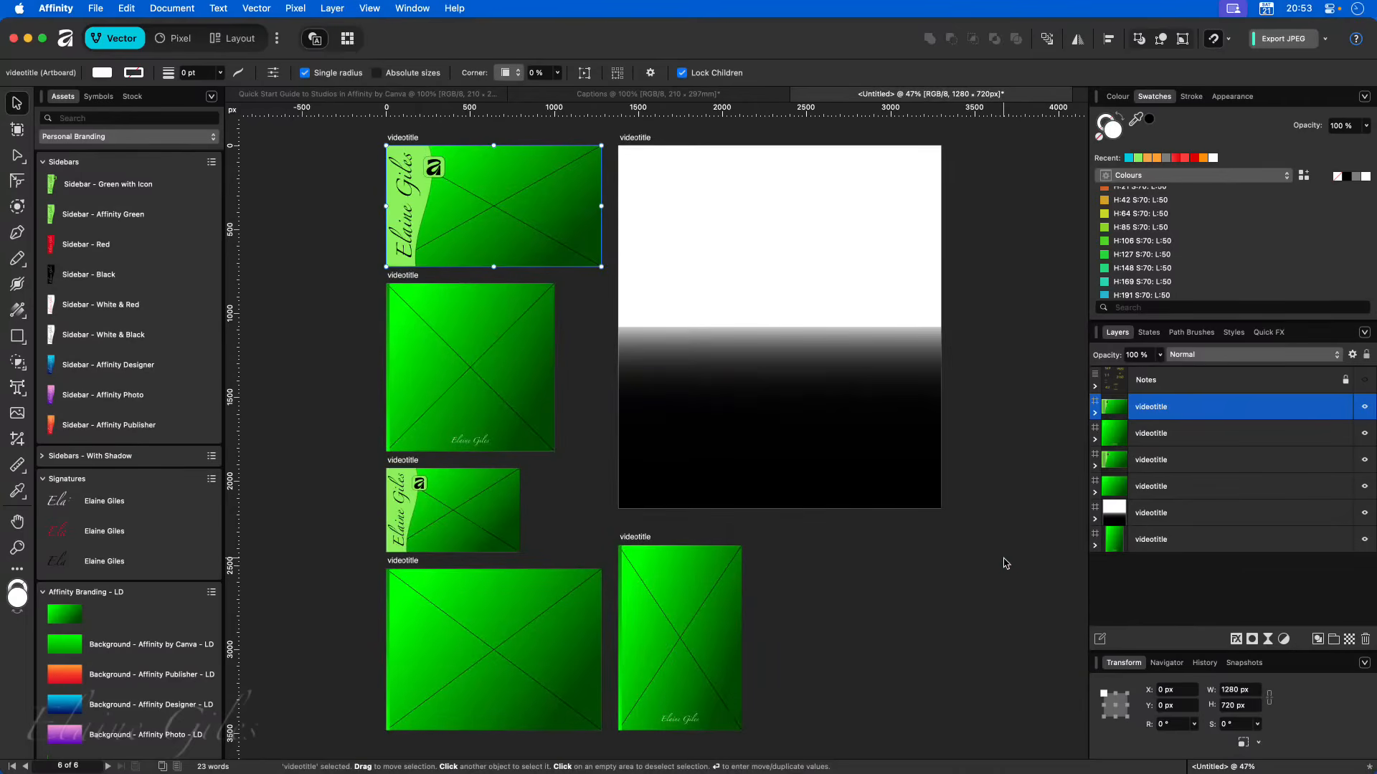
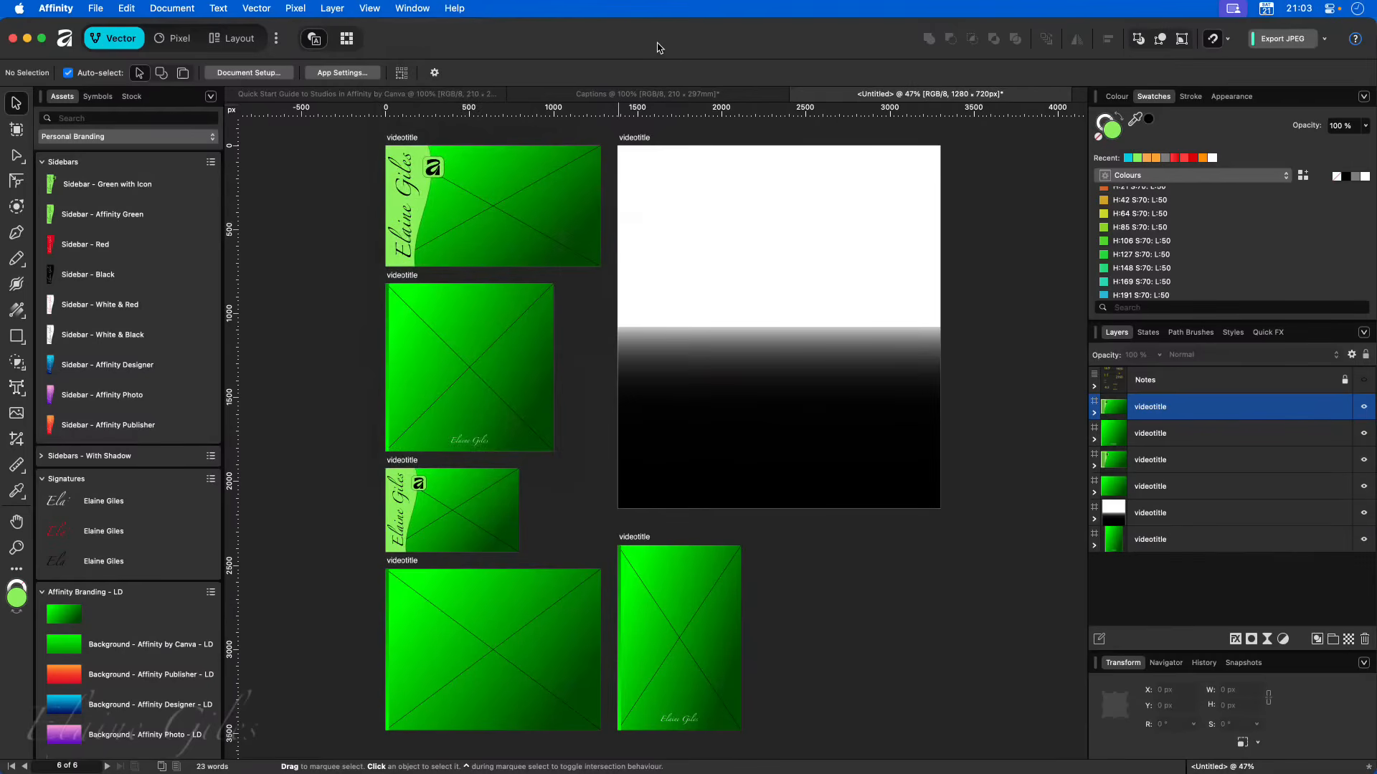
# - Toggle the left and right panel docks off and back on, and narrow the right dock to reveal more canvas
pyautogui.hotkey('ctrl', 'shift', '1')
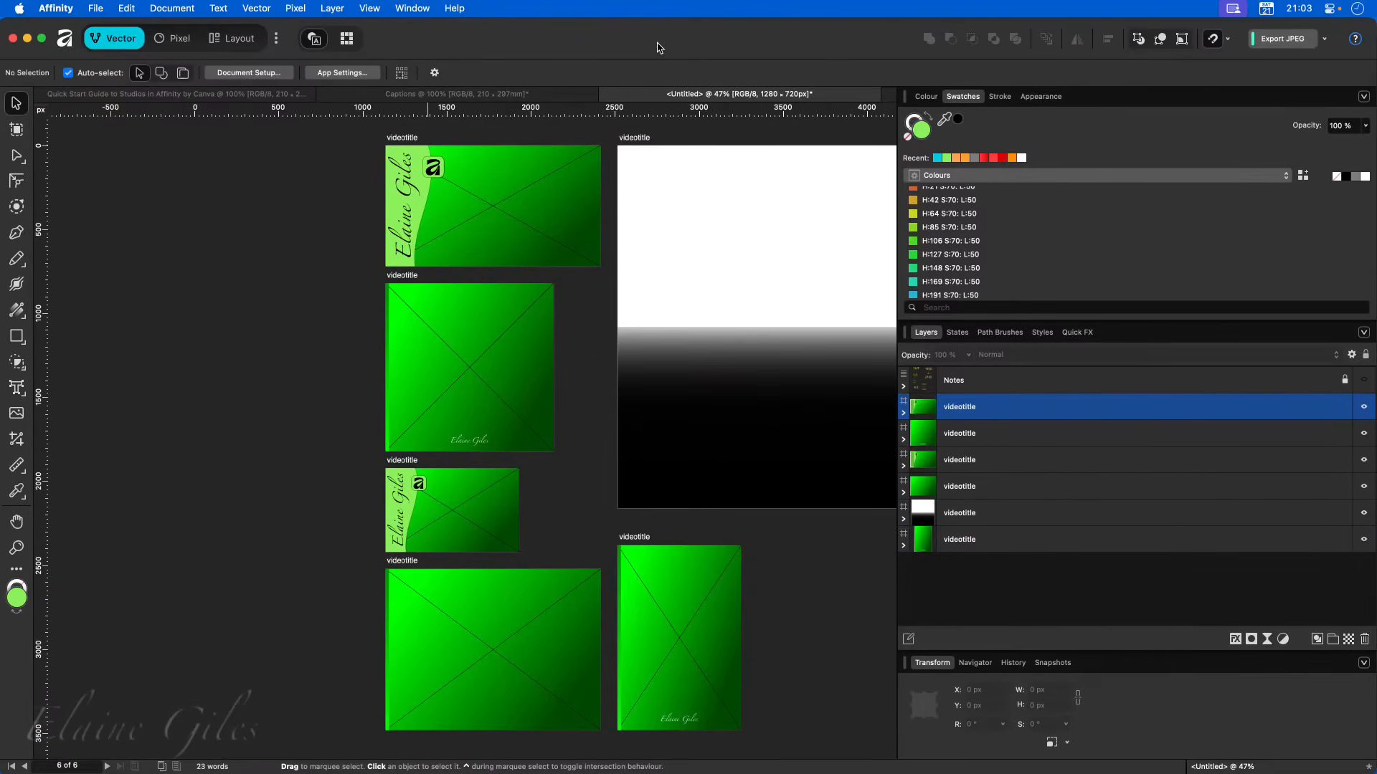
pyautogui.hotkey('ctrl', 'shift', '2')
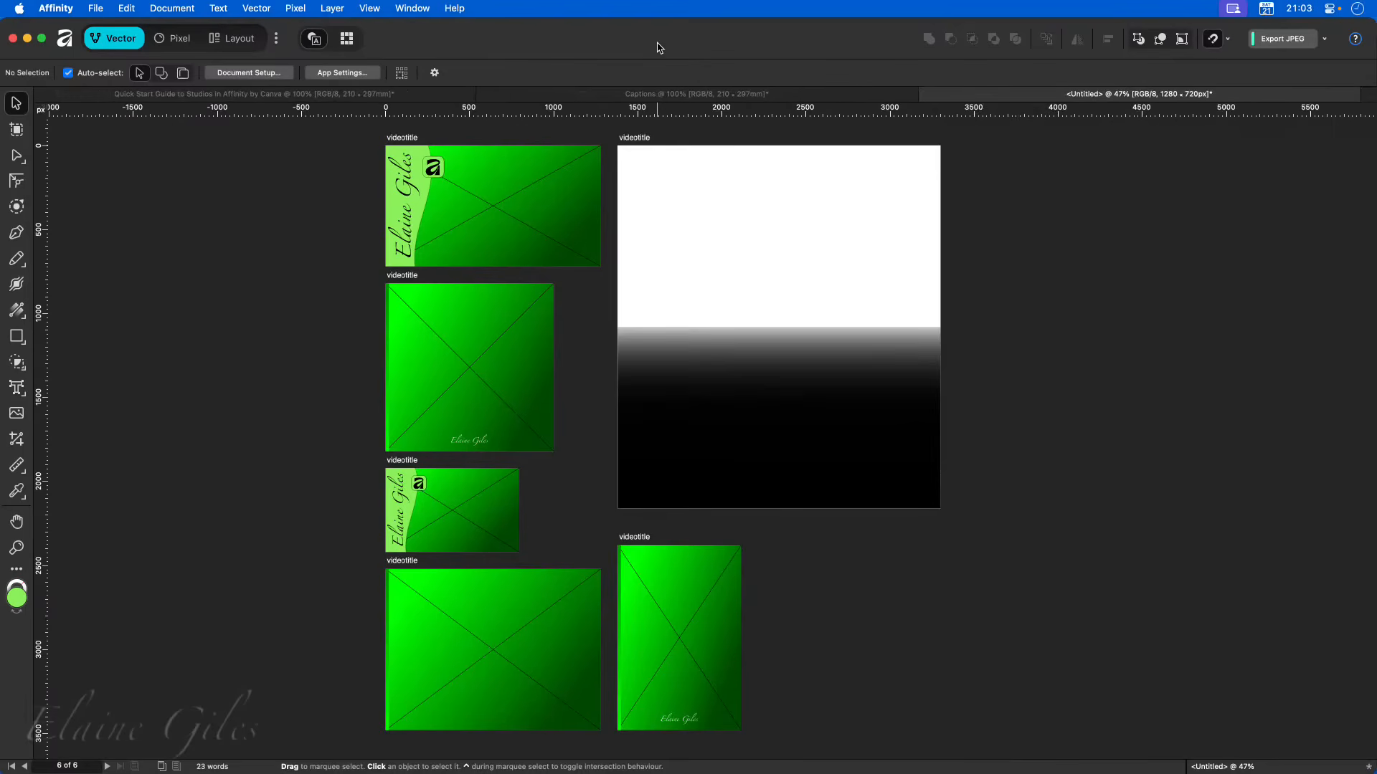
pyautogui.hotkey('ctrl', 'shift', '2')
pyautogui.hotkey('ctrl', 'shift', '1')
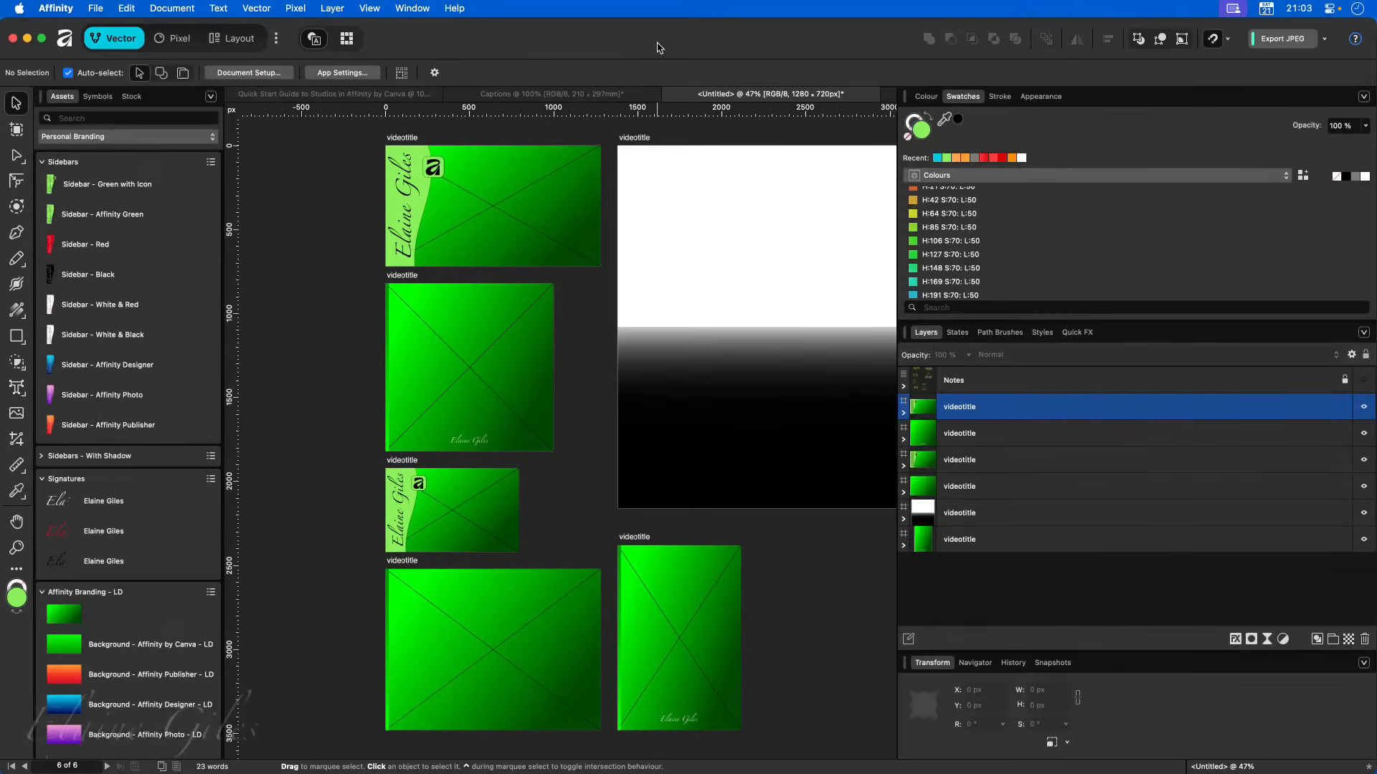
pyautogui.hotkey('ctrl', 'shift', '2')
pyautogui.hotkey('ctrl', 'shift', '1')
pyautogui.hotkey('ctrl', 'shift', '2')
pyautogui.hotkey('ctrl', 'shift', '1')
pyautogui.moveTo(899, 152); pyautogui.dragTo(1105, 166)
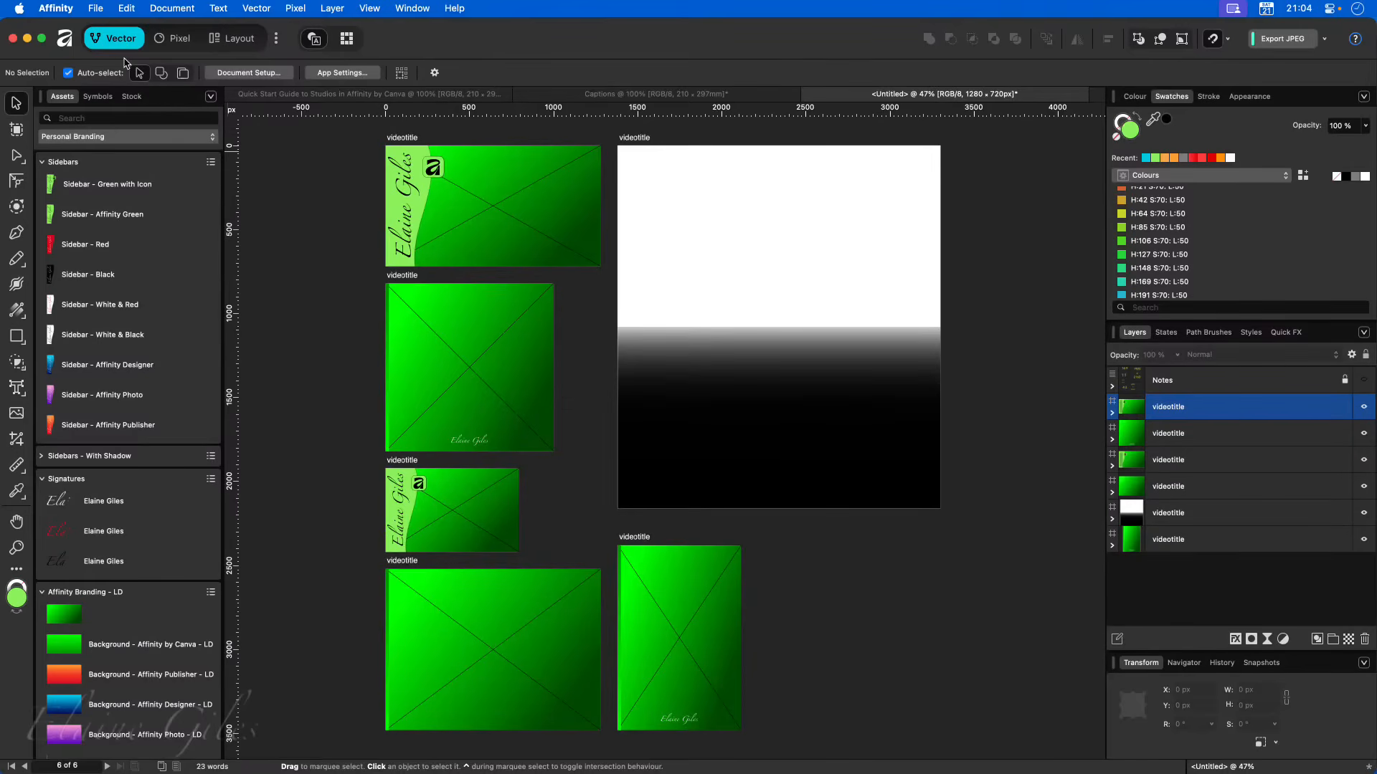
# - View the Symbols and Stock panels, and open the Data Merge panel from the Layout group
pyautogui.click(99, 98)
pyautogui.click(131, 96)
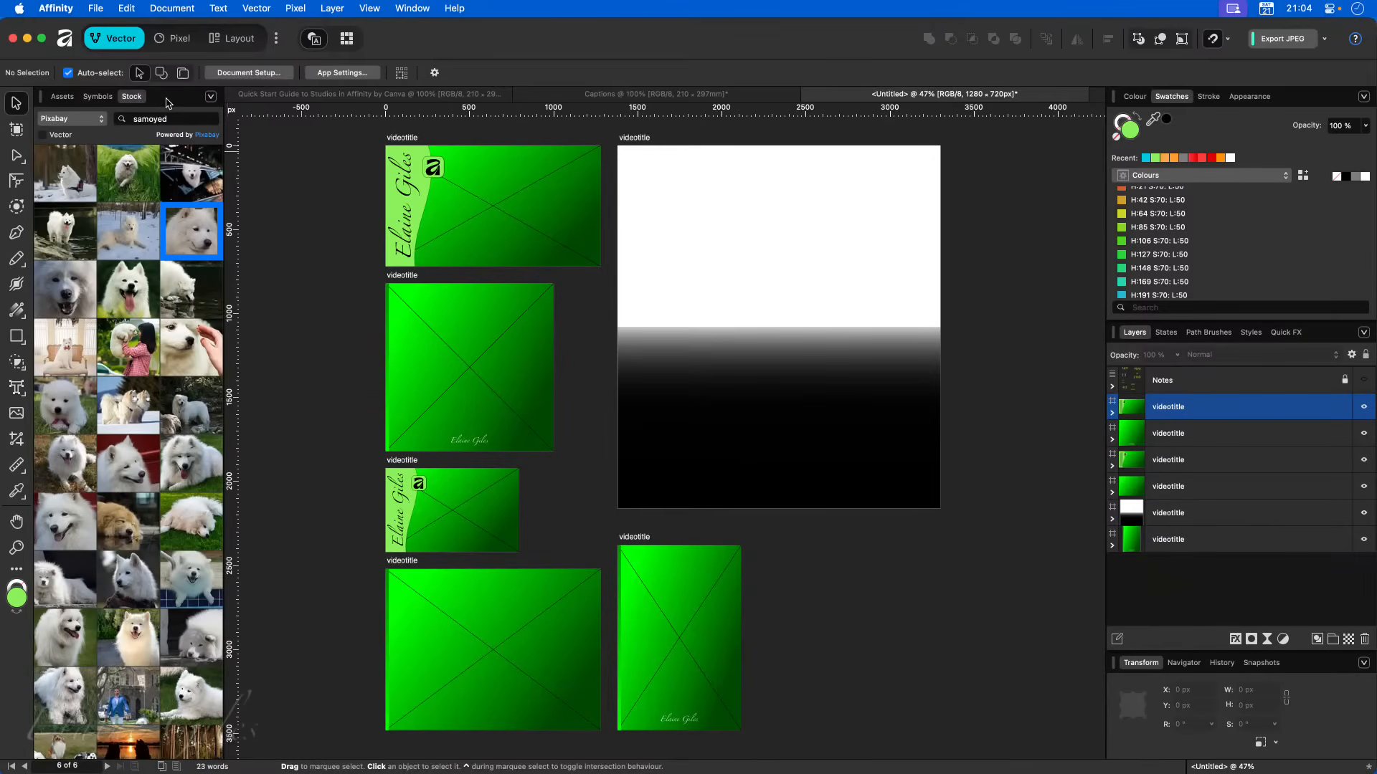
pyautogui.click(398, 8)
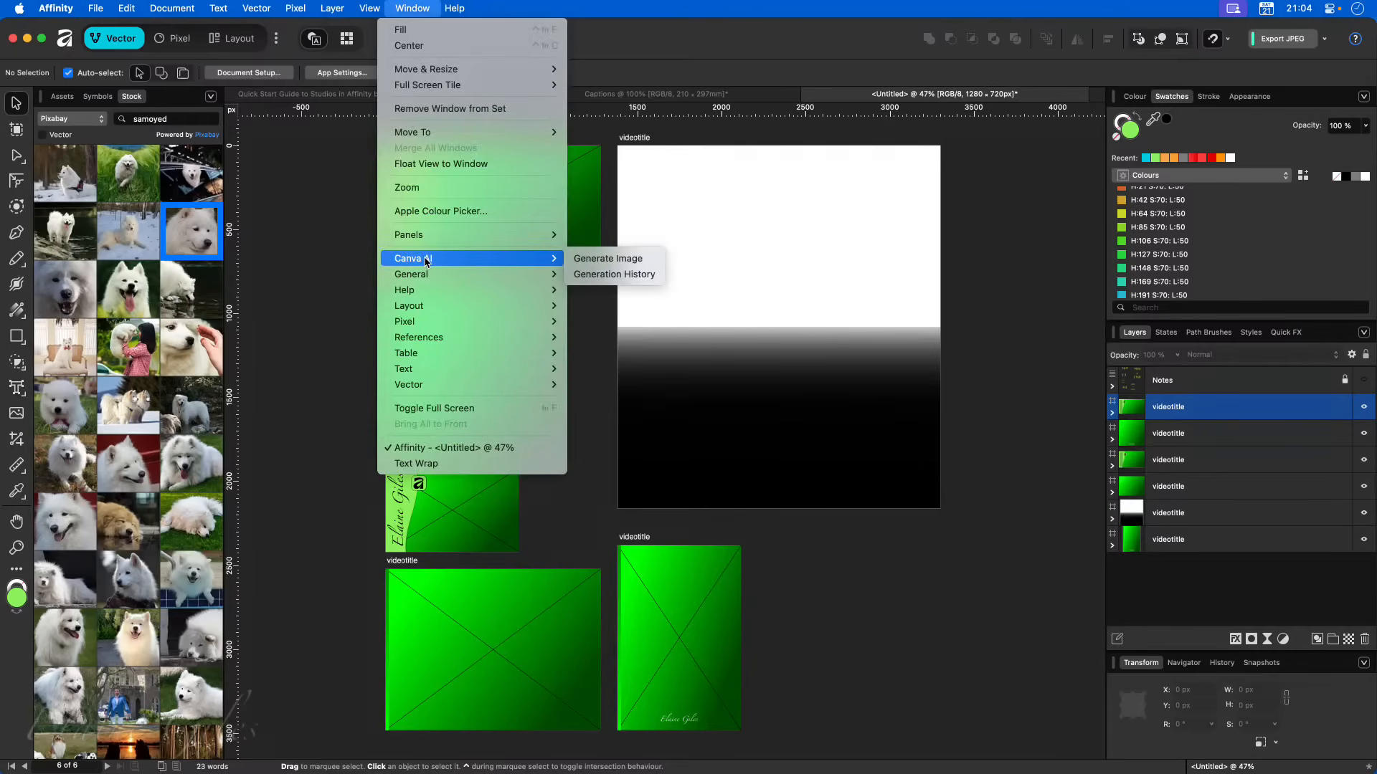
pyautogui.moveTo(434, 280)
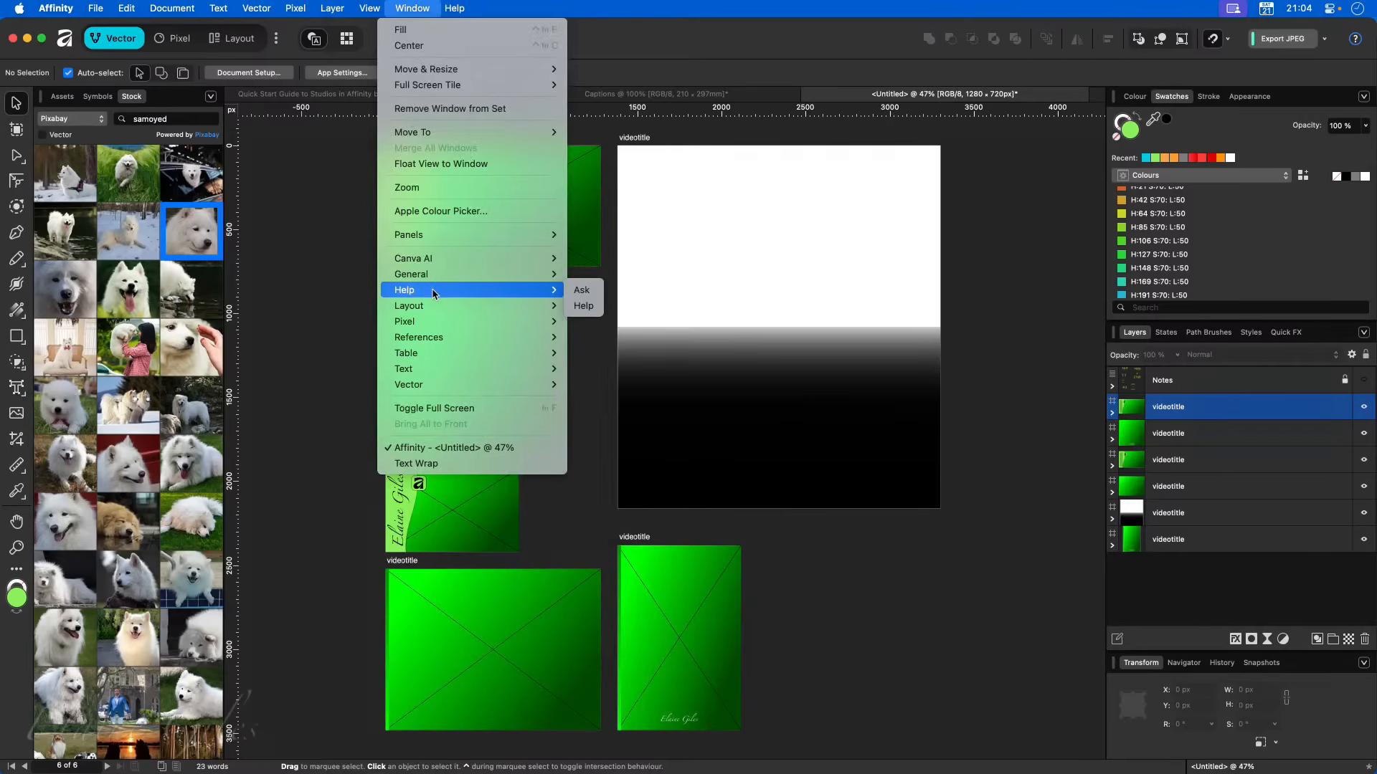
pyautogui.moveTo(435, 308)
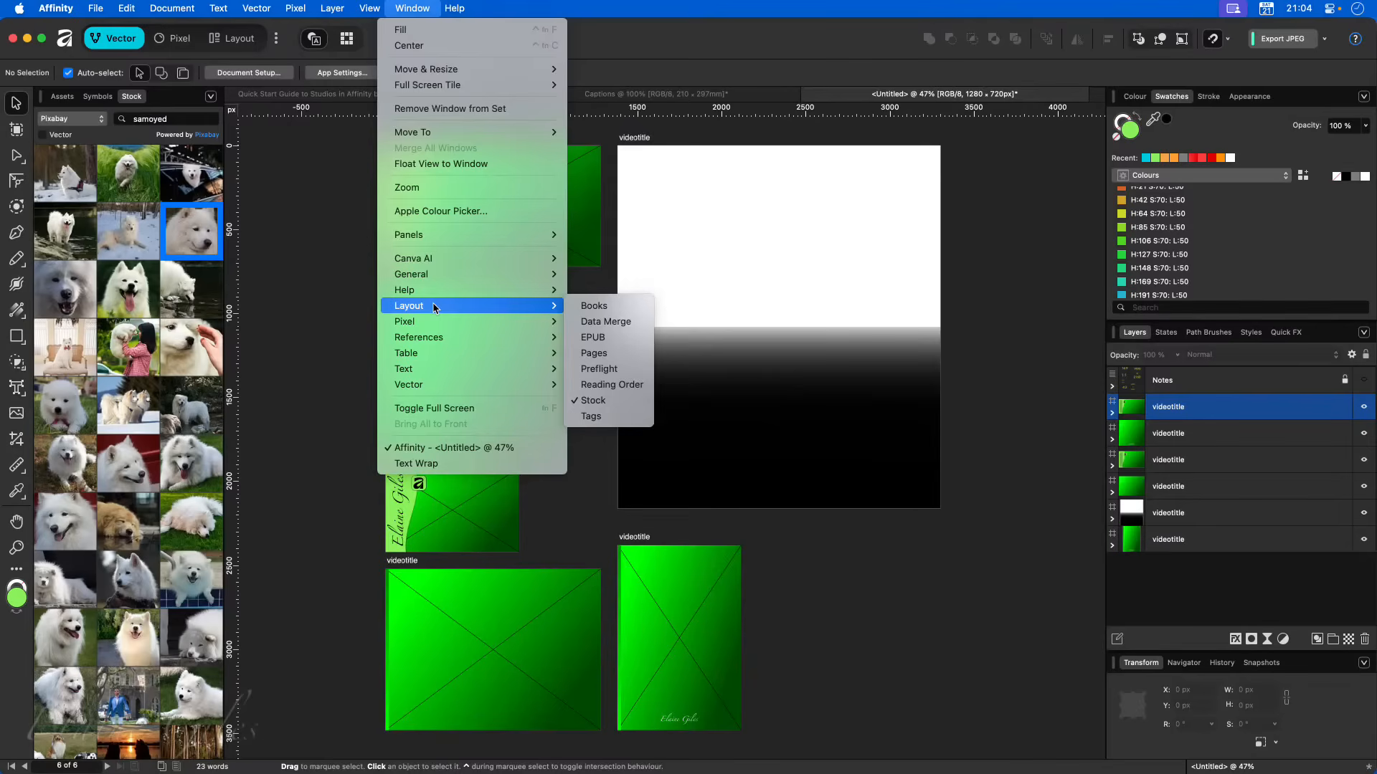
pyautogui.click(589, 322)
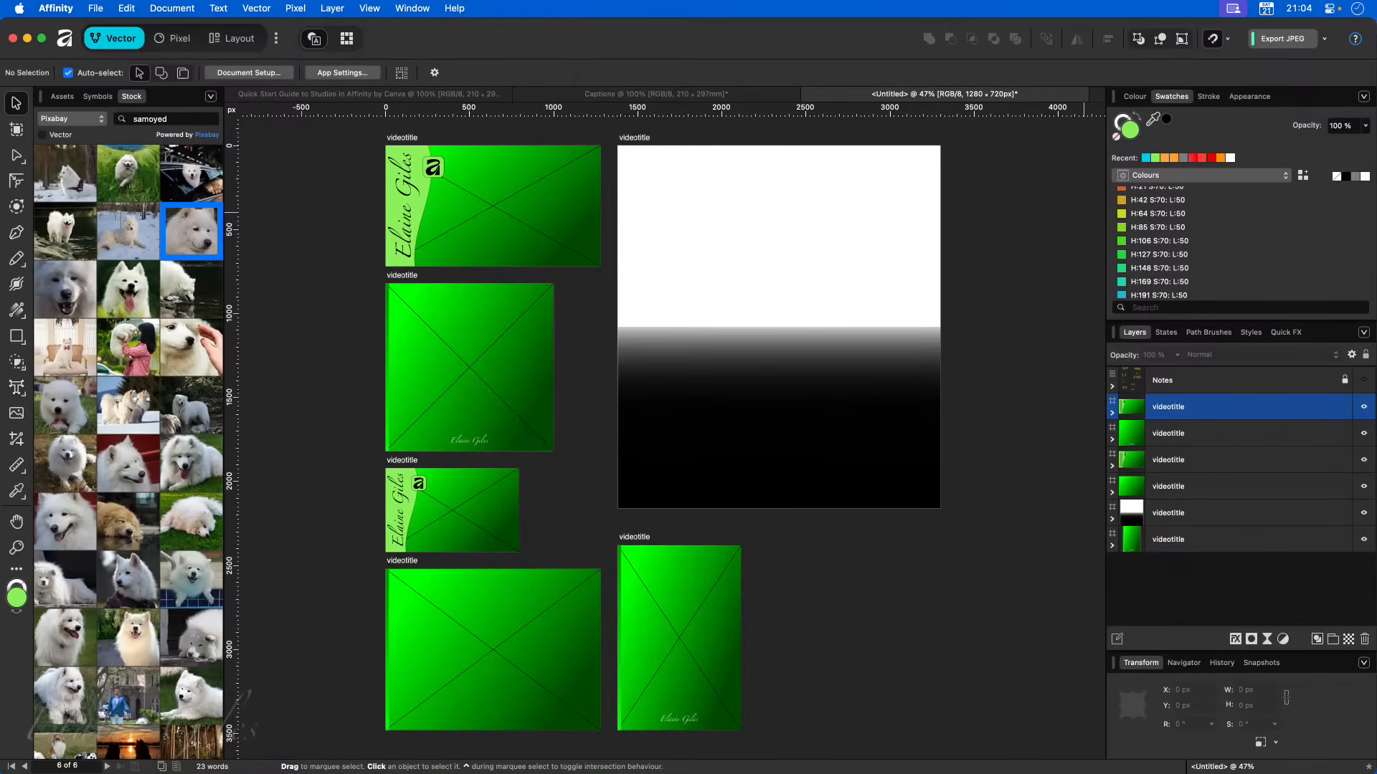
# - Try the Data Merge panel docked beside Stock and beside Appearance, and leave it floating over the first artboard
pyautogui.moveTo(1376, 162); pyautogui.dragTo(431, 214)
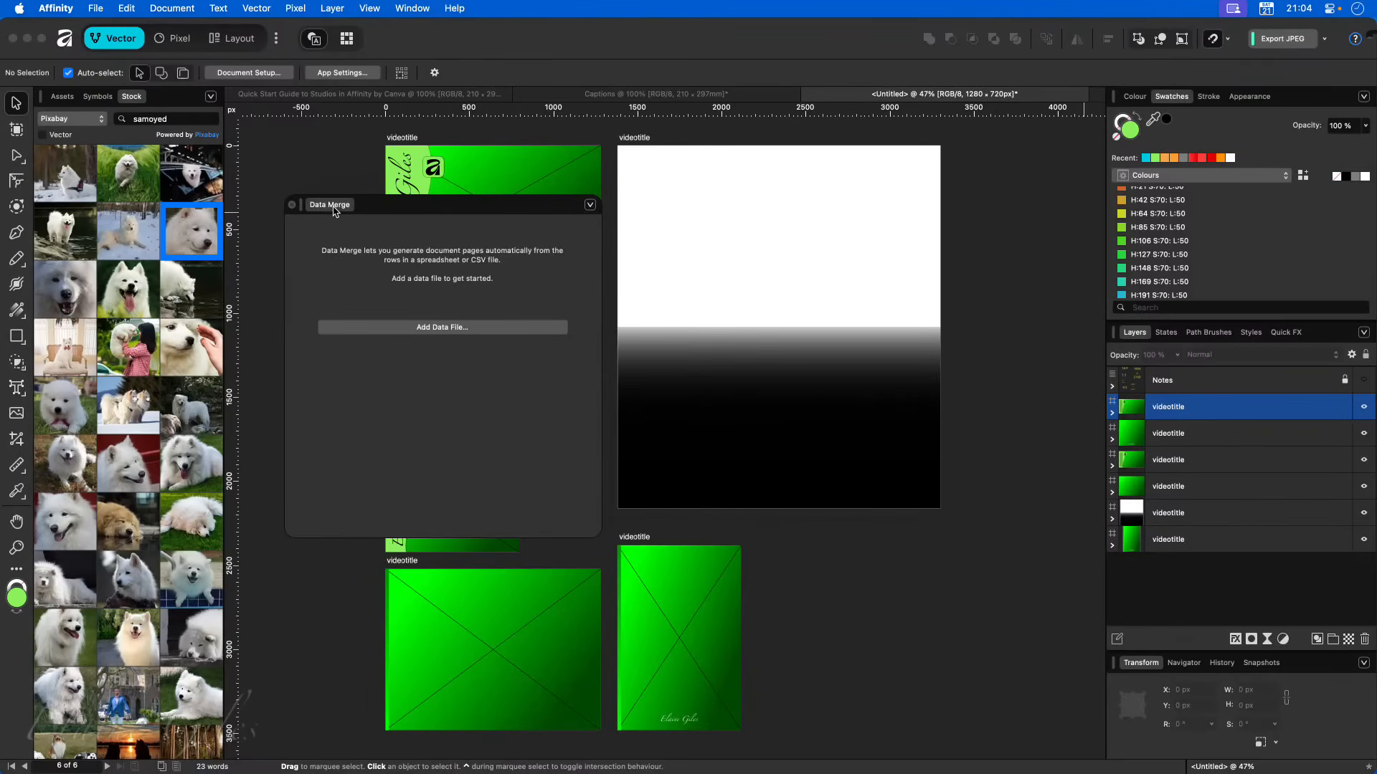
pyautogui.moveTo(324, 203); pyautogui.dragTo(192, 104)
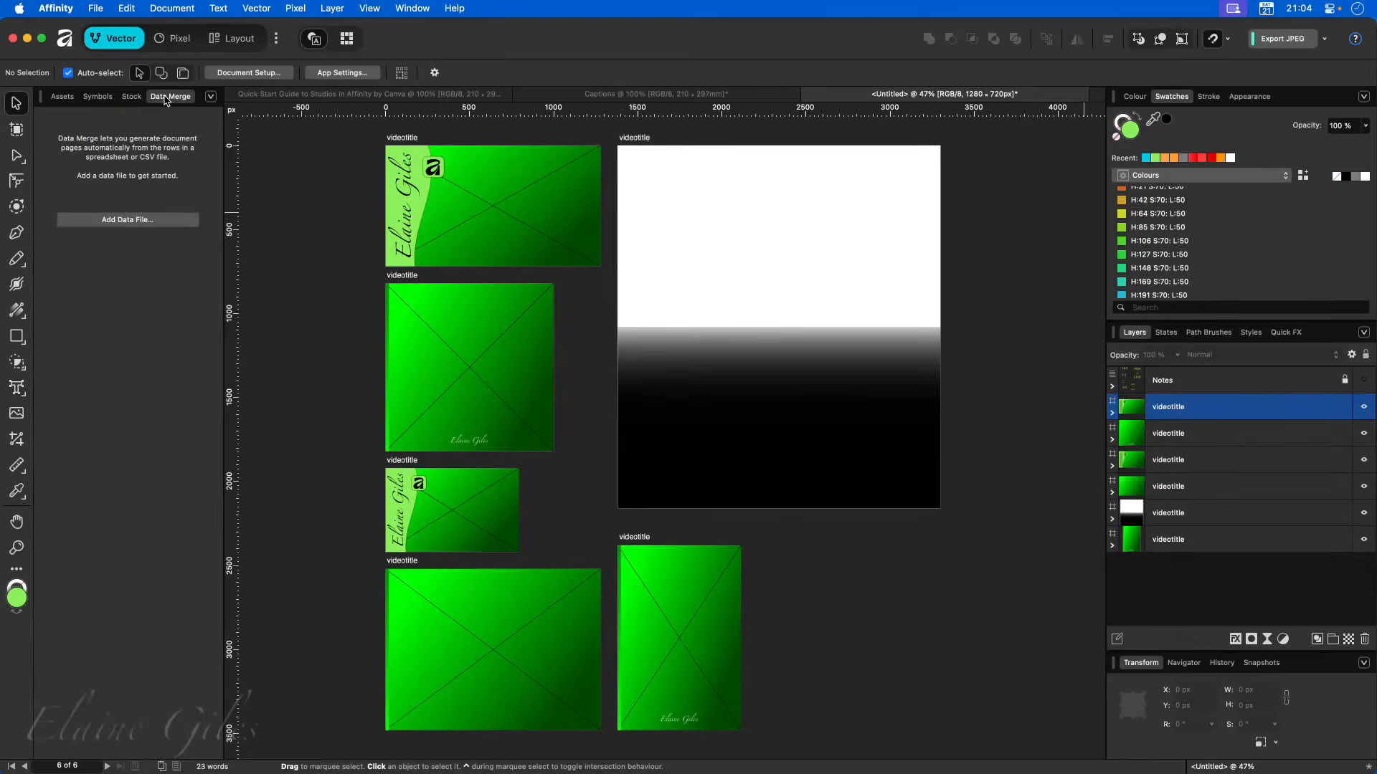
pyautogui.moveTo(165, 99); pyautogui.dragTo(1290, 112)
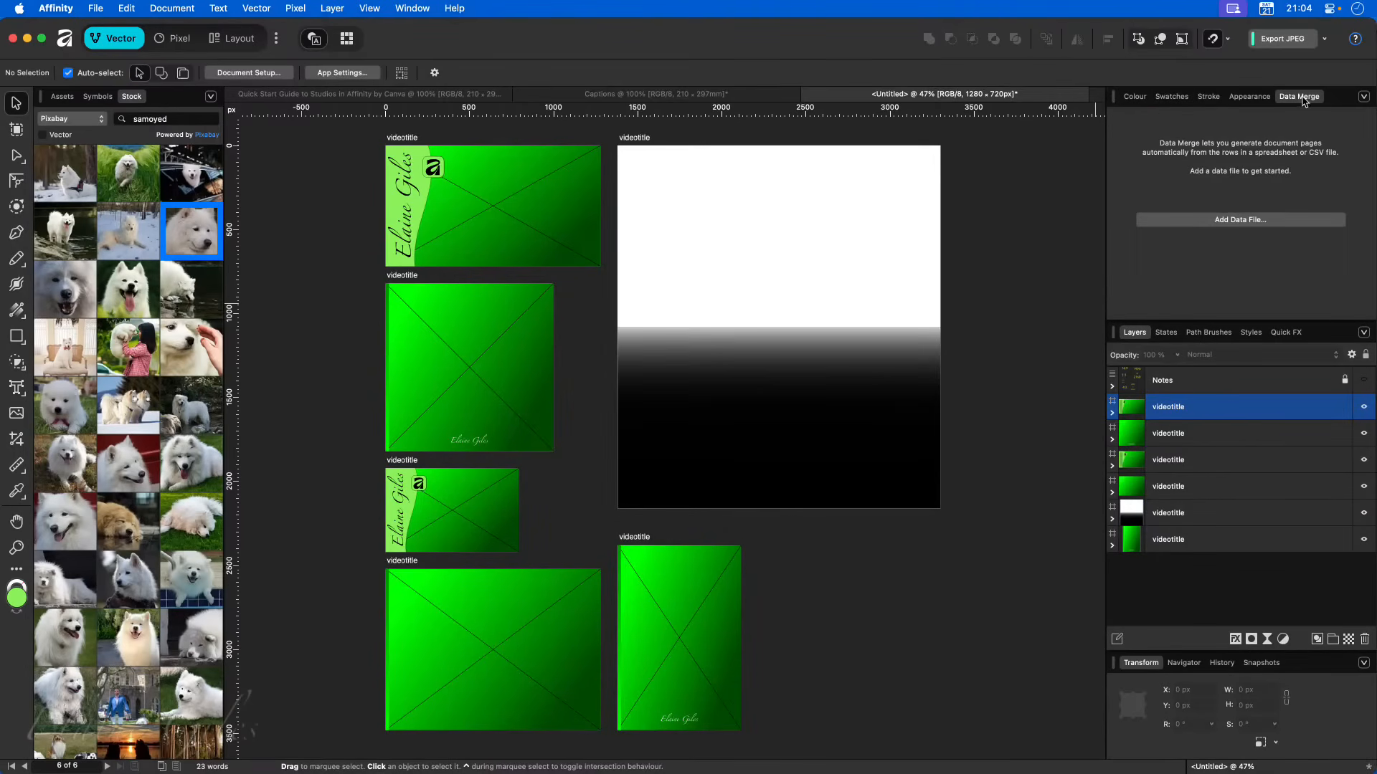
pyautogui.moveTo(1300, 96); pyautogui.dragTo(320, 247)
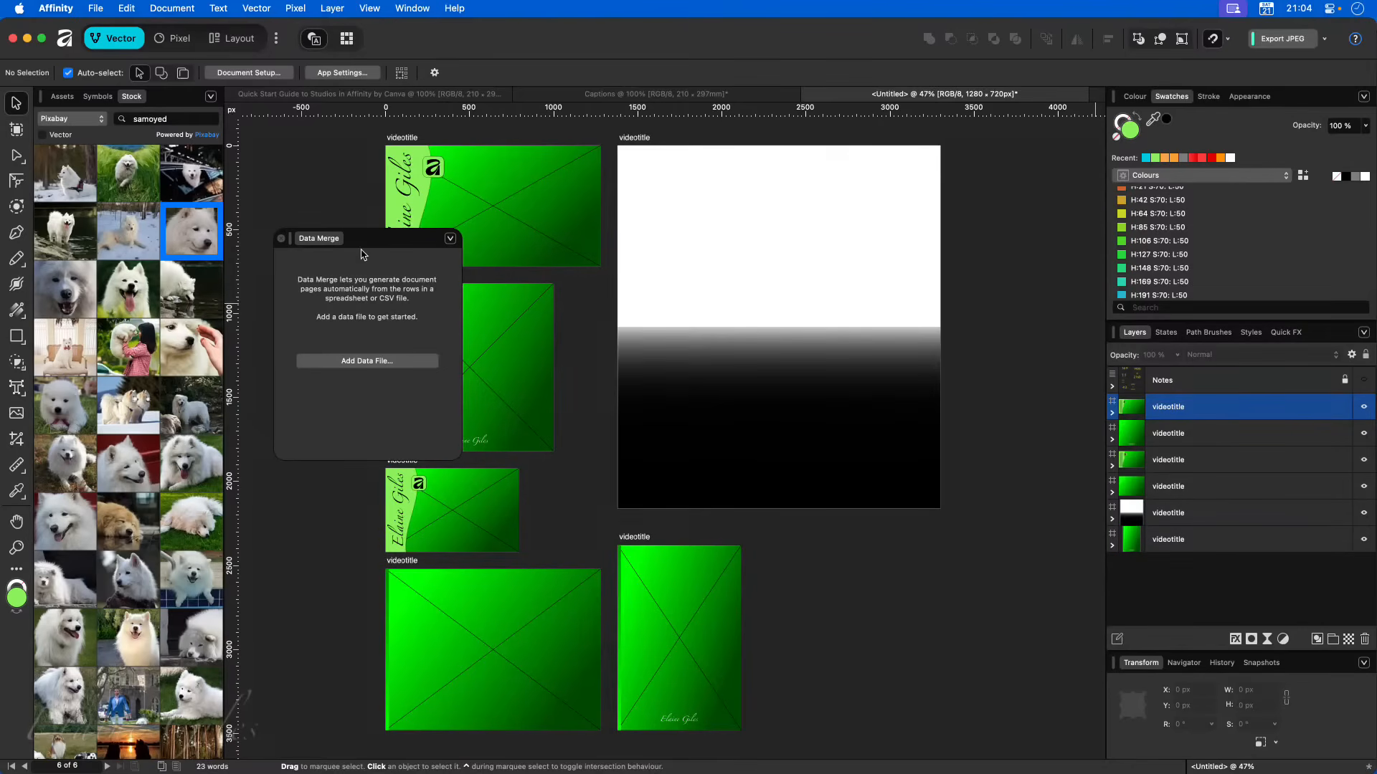
pyautogui.moveTo(377, 240); pyautogui.dragTo(370, 128)
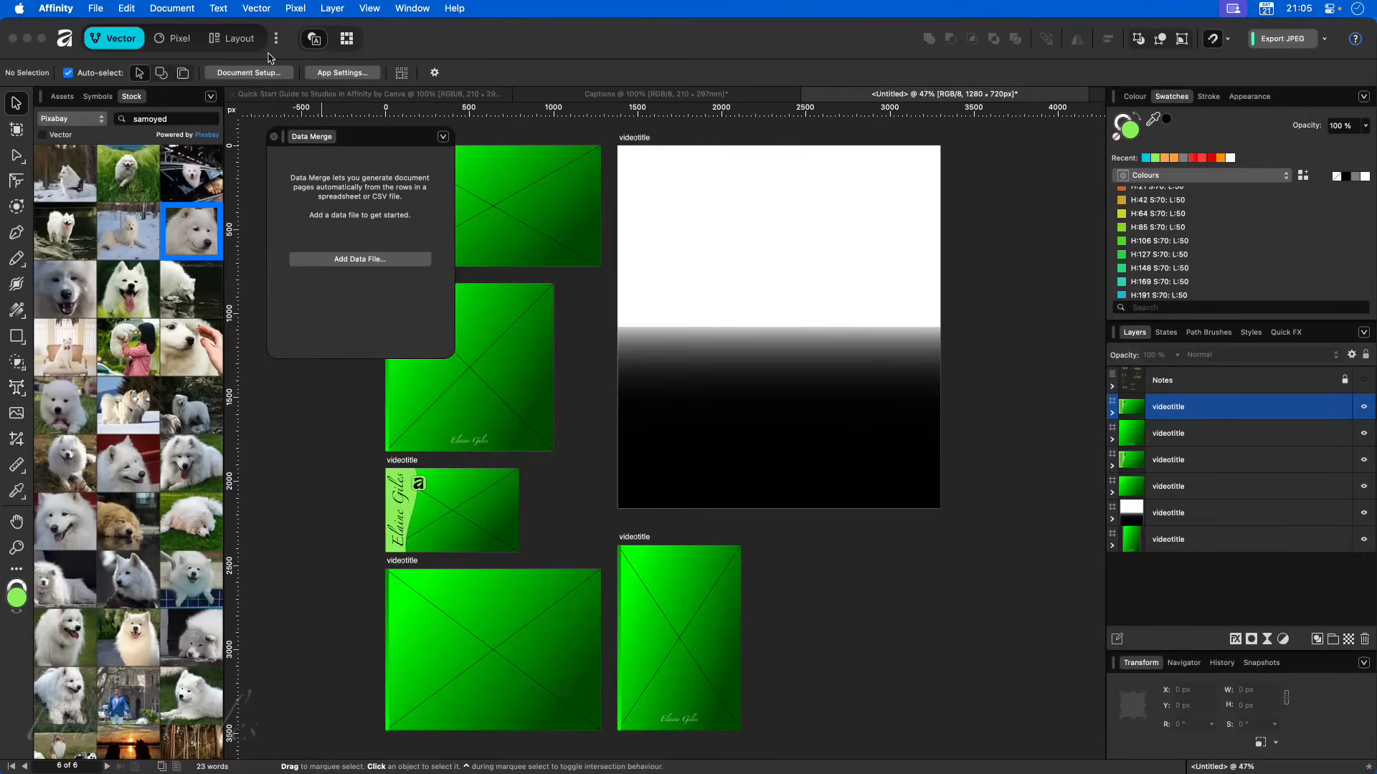
# - Enable the Data Merge studio and switch to it, showing its Data Merge panel
pyautogui.click(244, 45)
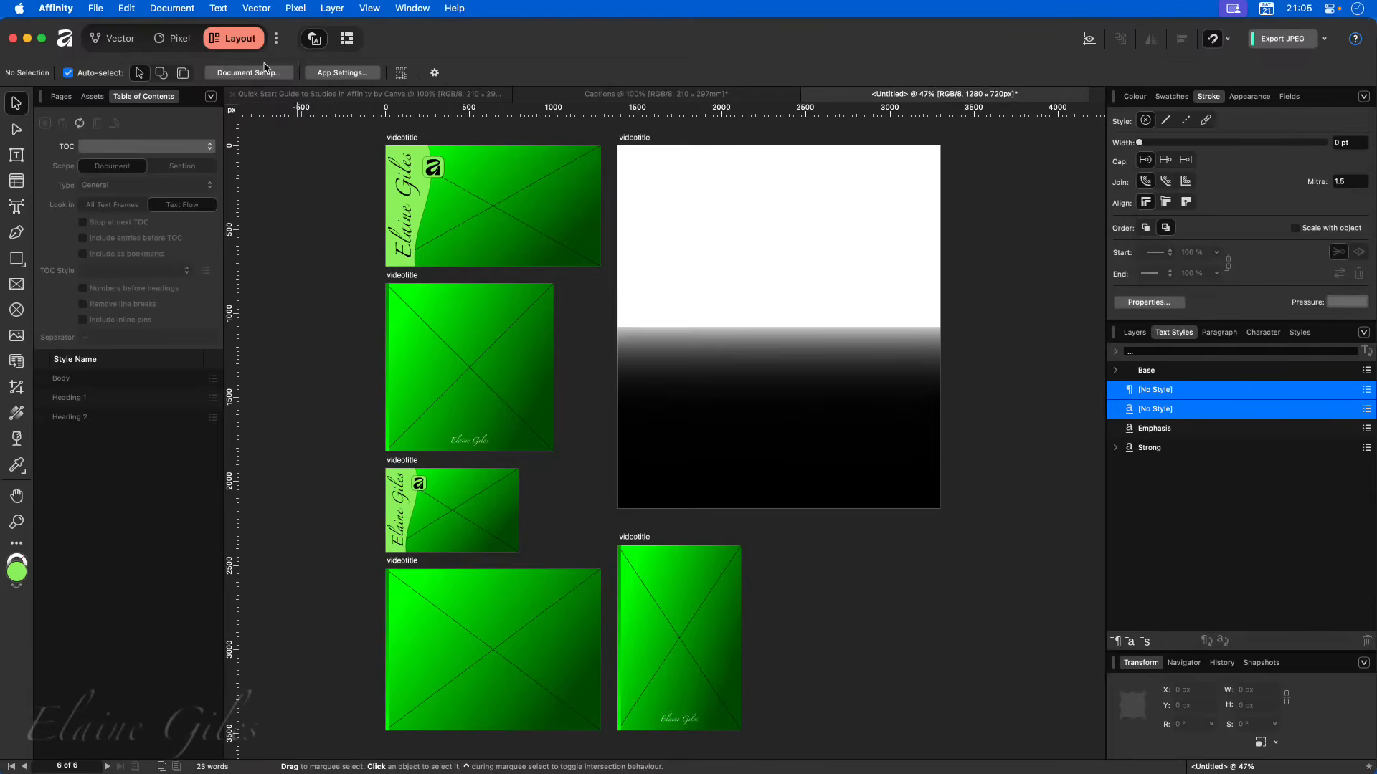
pyautogui.click(276, 39)
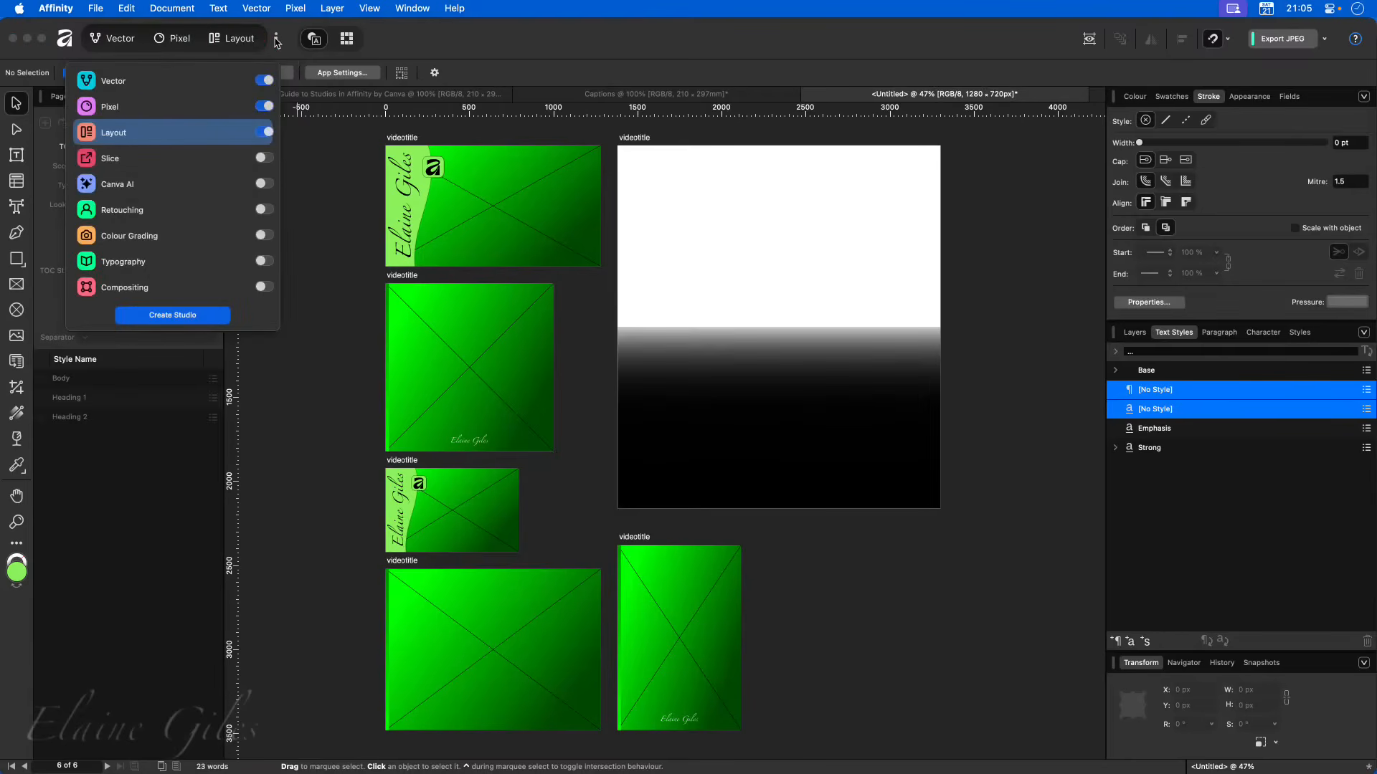
pyautogui.scroll(-2, 188, 264)
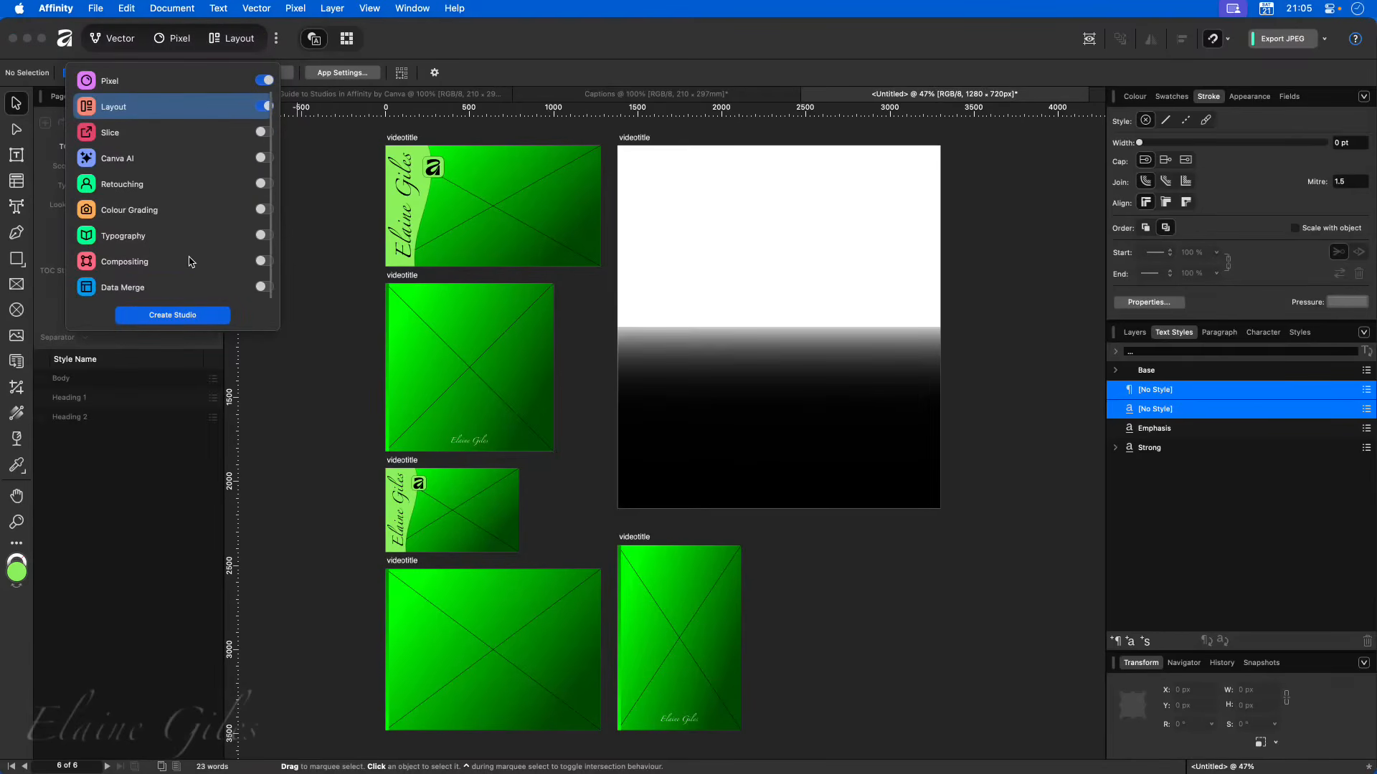
pyautogui.click(266, 286)
pyautogui.click(300, 300)
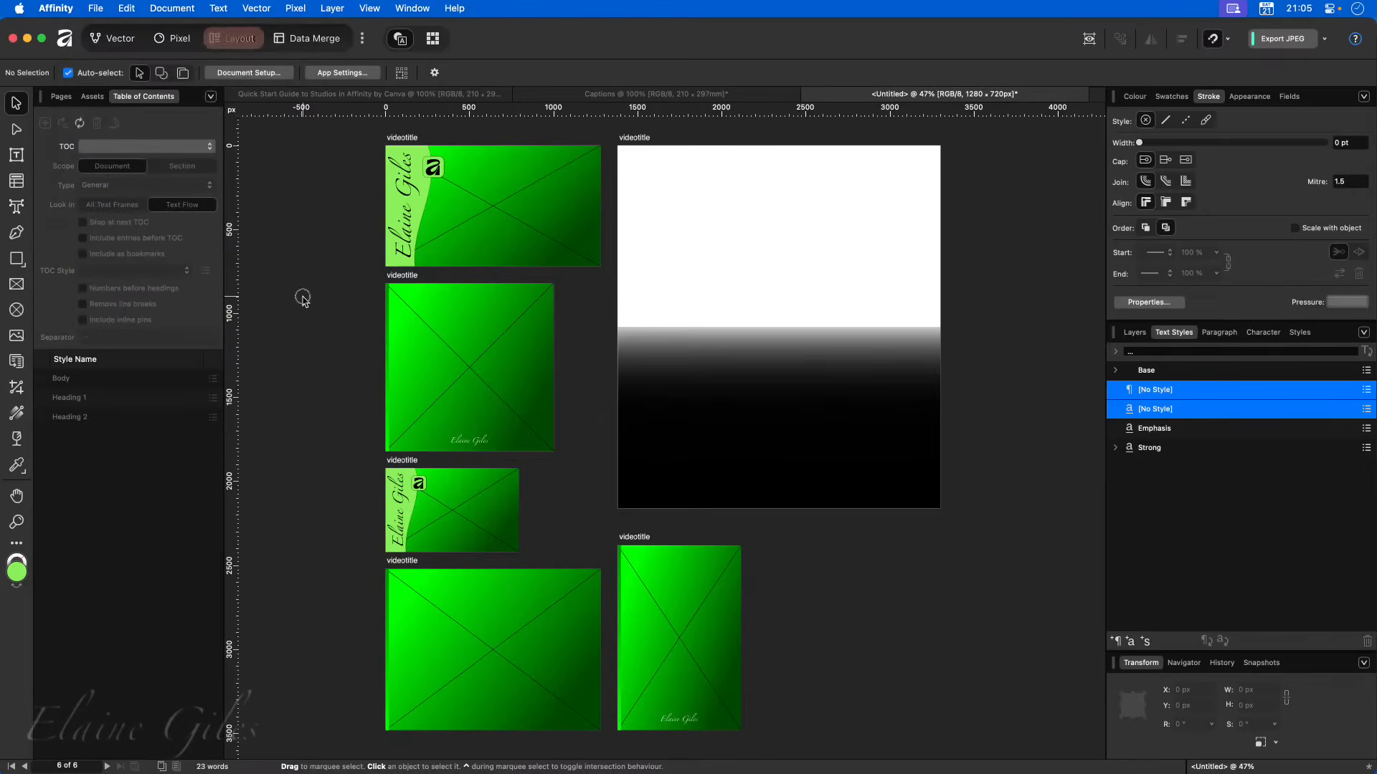
pyautogui.click(313, 38)
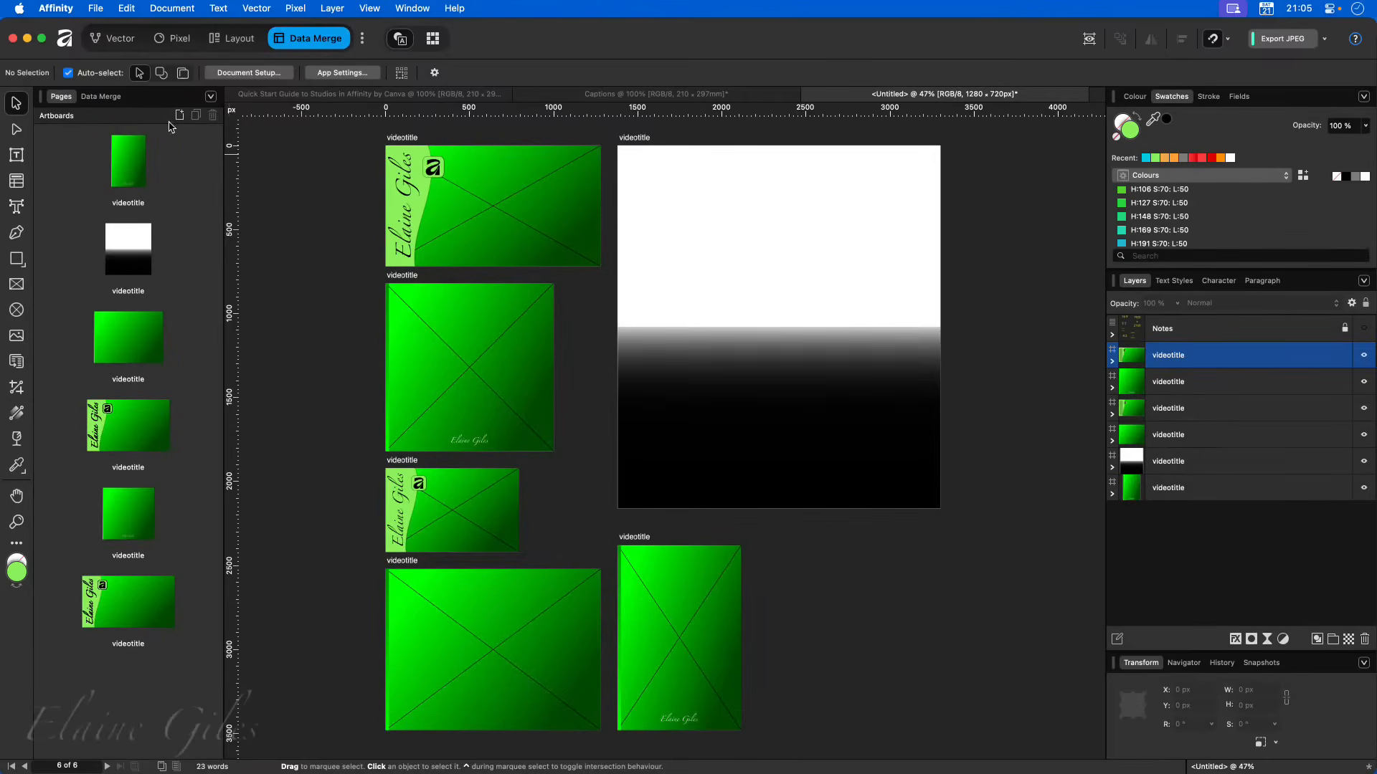
pyautogui.click(102, 97)
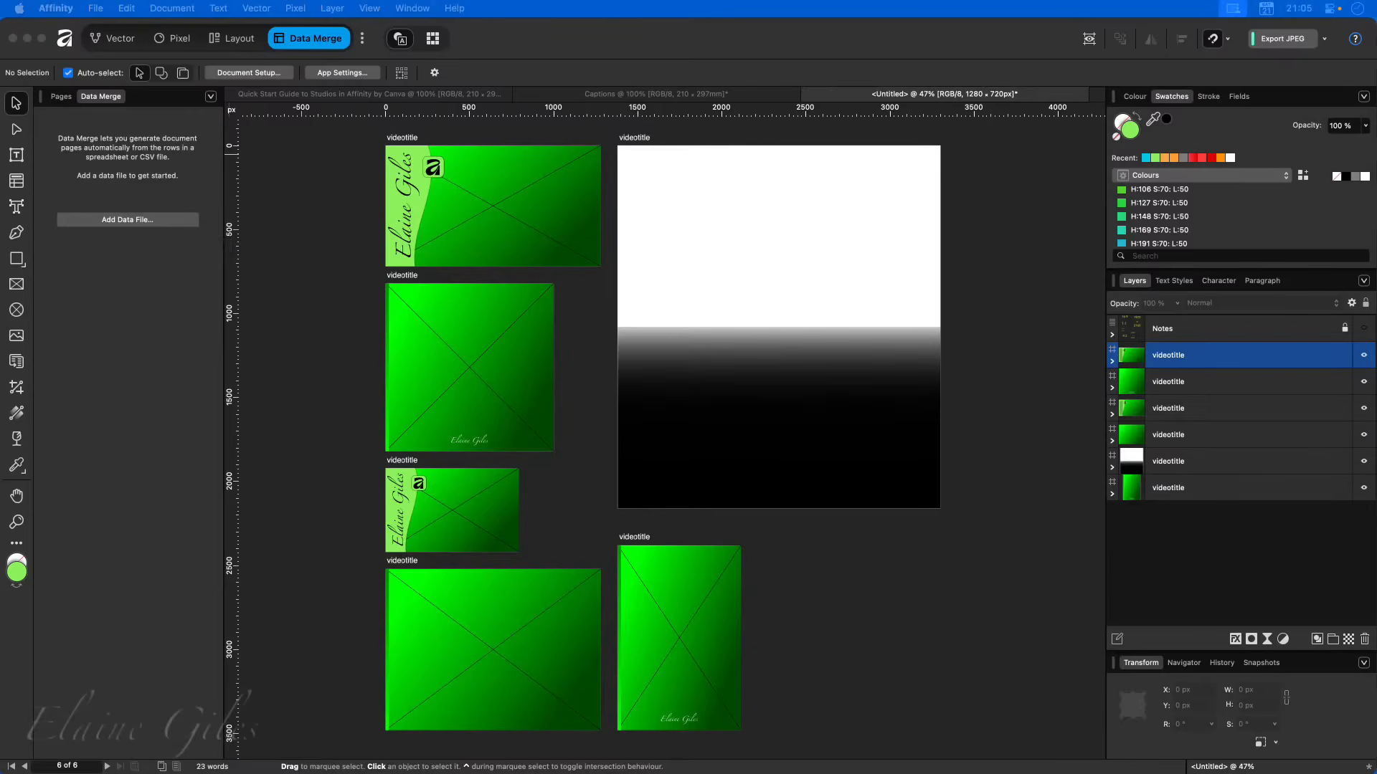
# - Add Planner Data.xlsx from the "20260321 - 3-1 Update" folder as the data merge source
pyautogui.press('super+space')
pyautogui.write('hs')
pyautogui.press('Return')
pyautogui.click(159, 221)
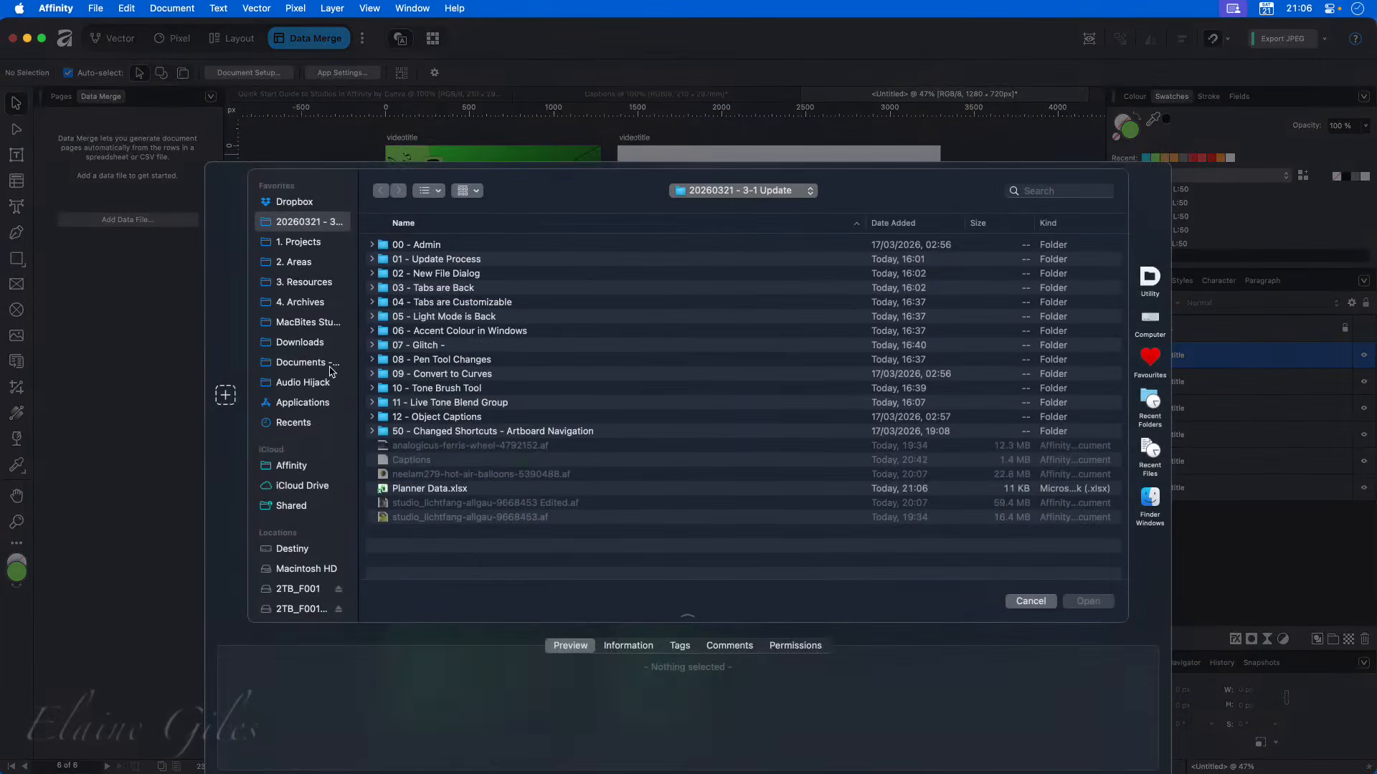
pyautogui.click(461, 489)
pyautogui.click(1108, 603)
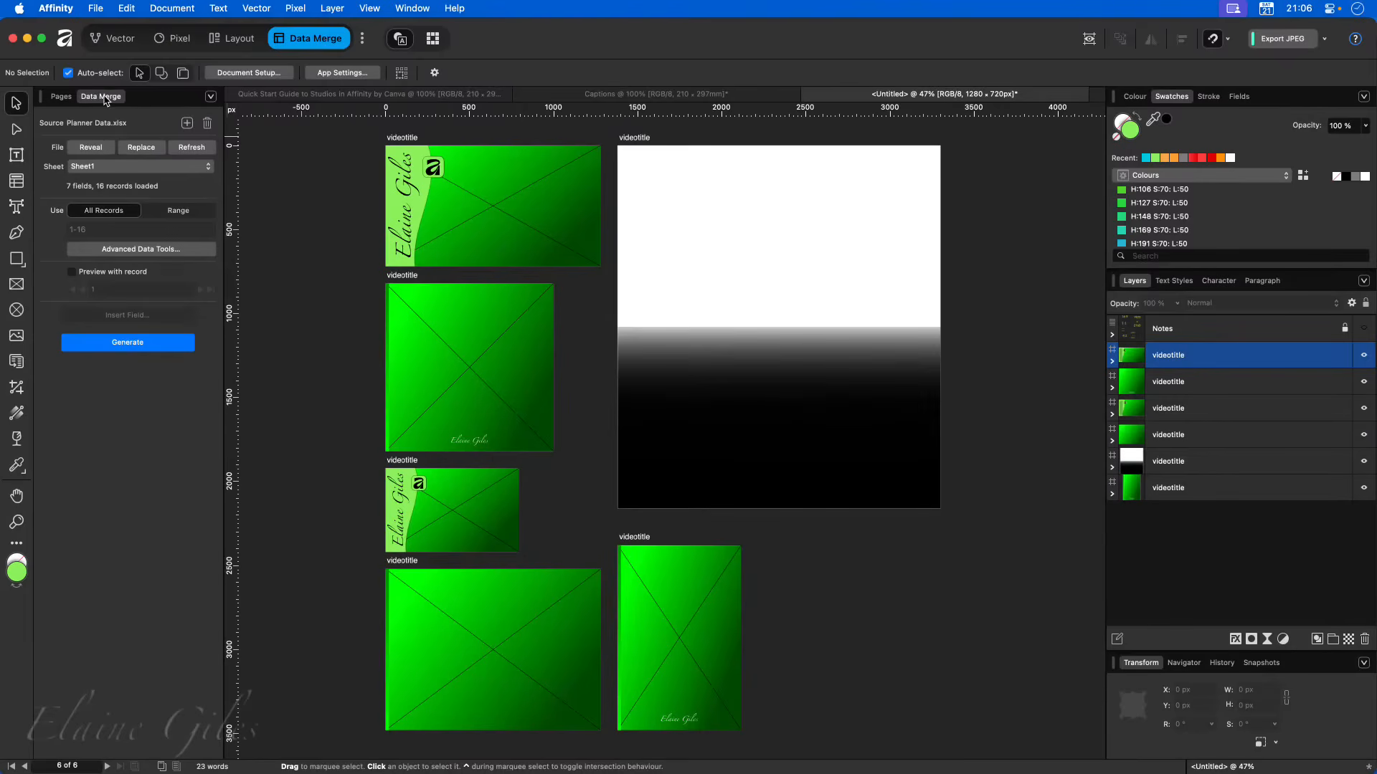
# - Float the Data Merge panel over the green artboards and resize its height to end just below Generate
pyautogui.moveTo(100, 96); pyautogui.dragTo(333, 158)
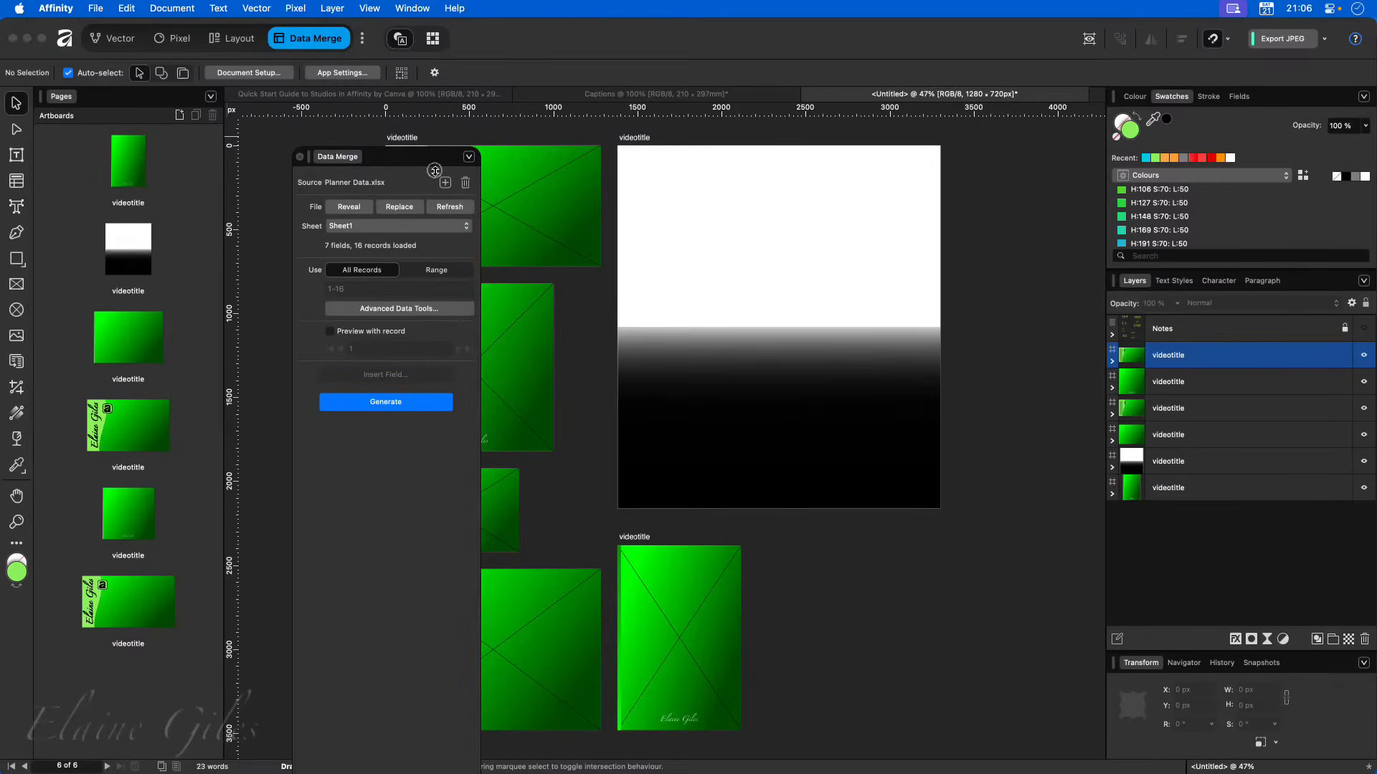
pyautogui.moveTo(434, 171); pyautogui.dragTo(411, 185)
pyautogui.moveTo(450, 434); pyautogui.dragTo(449, 395)
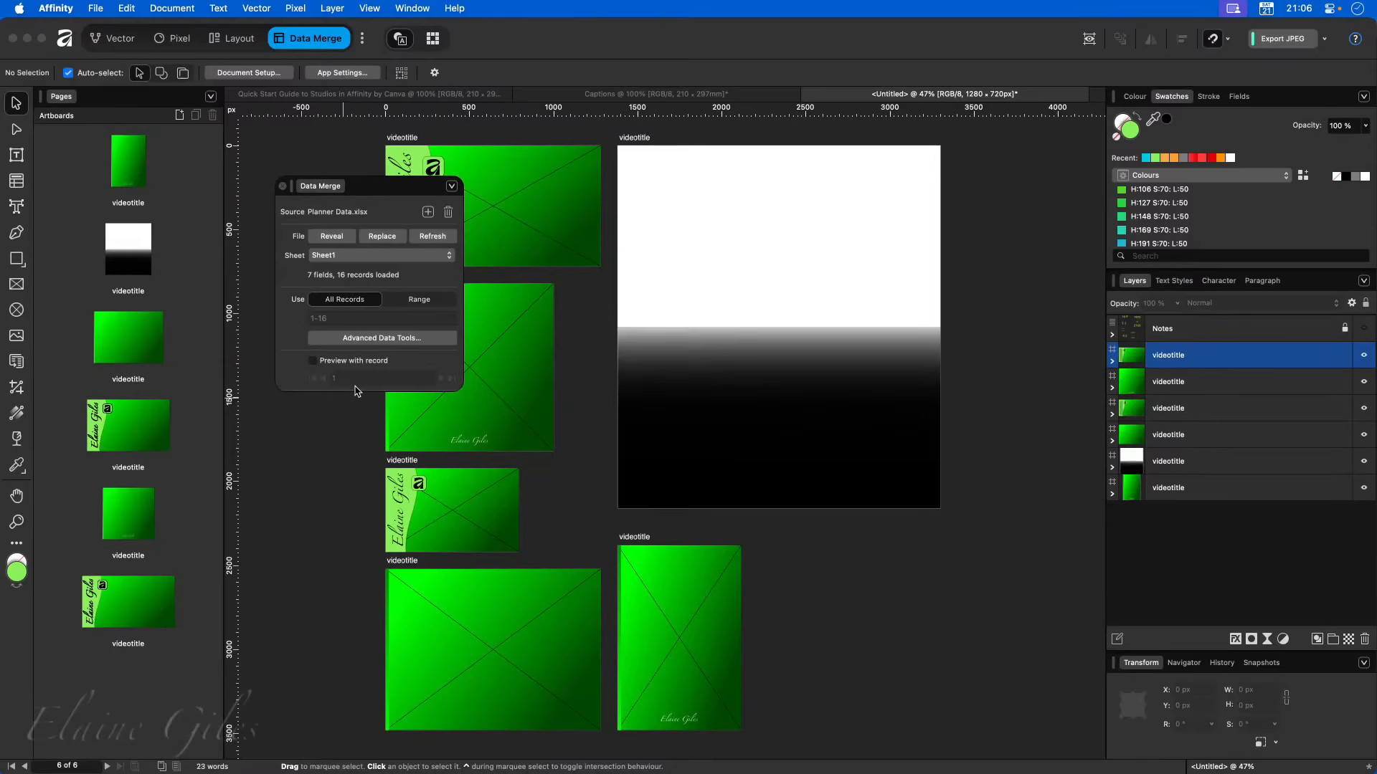
pyautogui.moveTo(355, 391); pyautogui.dragTo(357, 472)
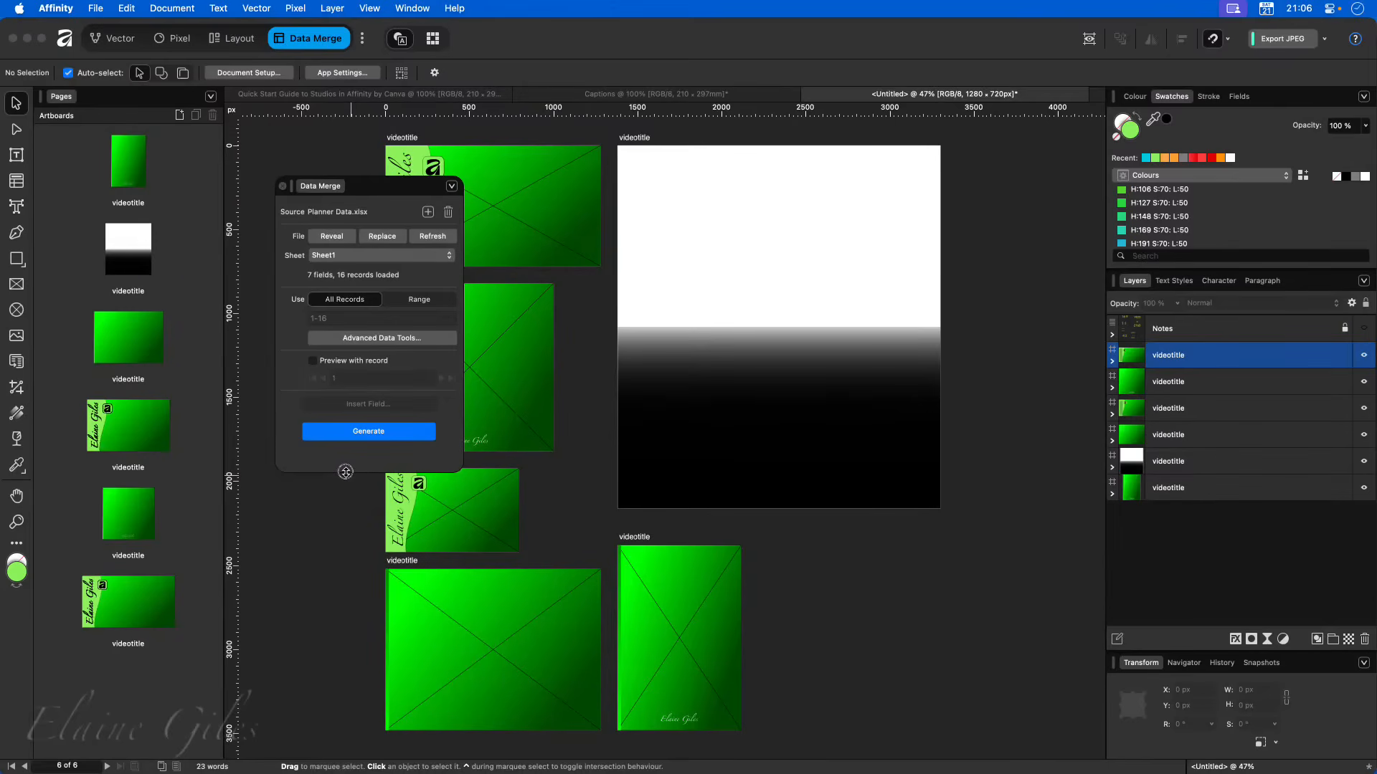
pyautogui.moveTo(346, 472); pyautogui.dragTo(410, 459)
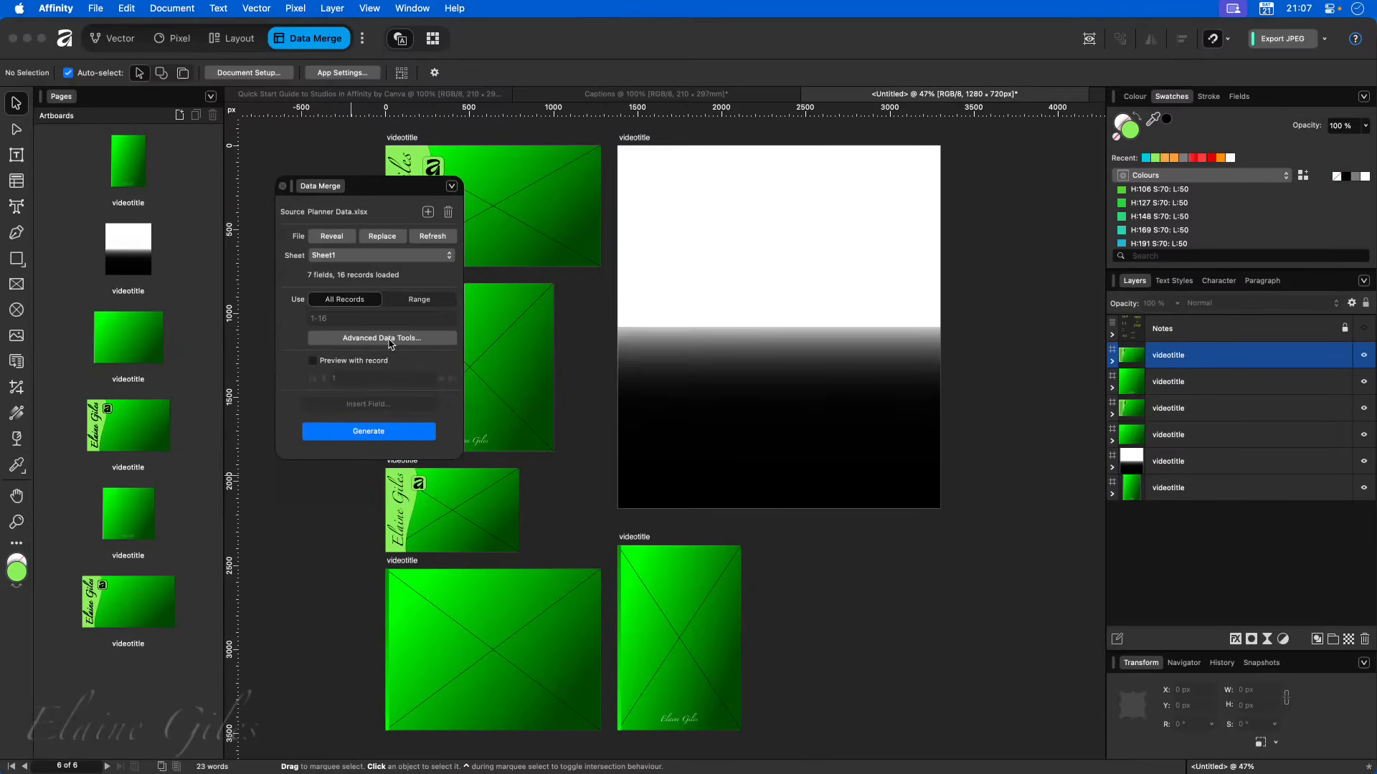
# - Stretch the floating Data Merge panel almost to the window's full height and dock it beside Pages
pyautogui.moveTo(344, 459); pyautogui.dragTo(344, 750)
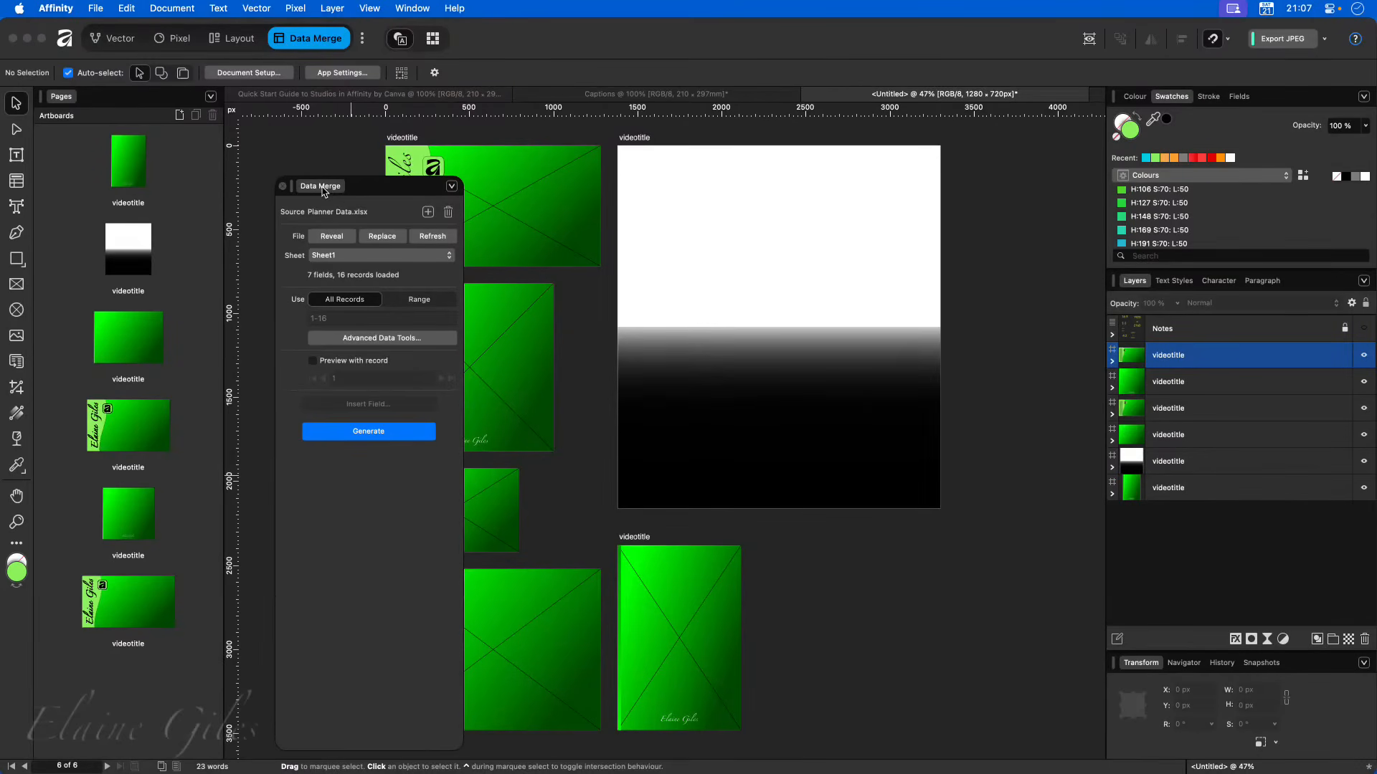
pyautogui.moveTo(322, 188); pyautogui.dragTo(142, 105)
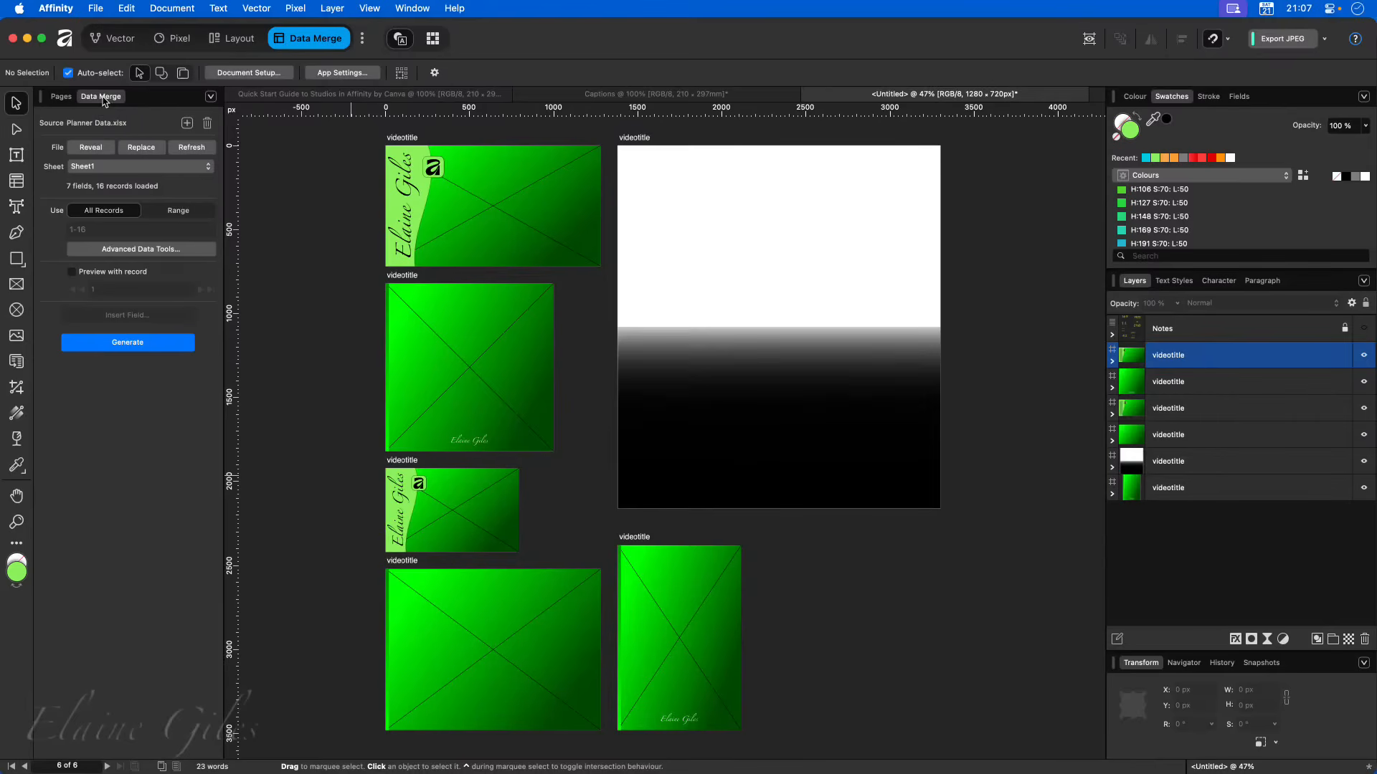
# - Undock both Data Merge and Pages and float them side by side over the canvas
pyautogui.moveTo(104, 101); pyautogui.dragTo(561, 175)
pyautogui.moveTo(63, 97); pyautogui.dragTo(413, 135)
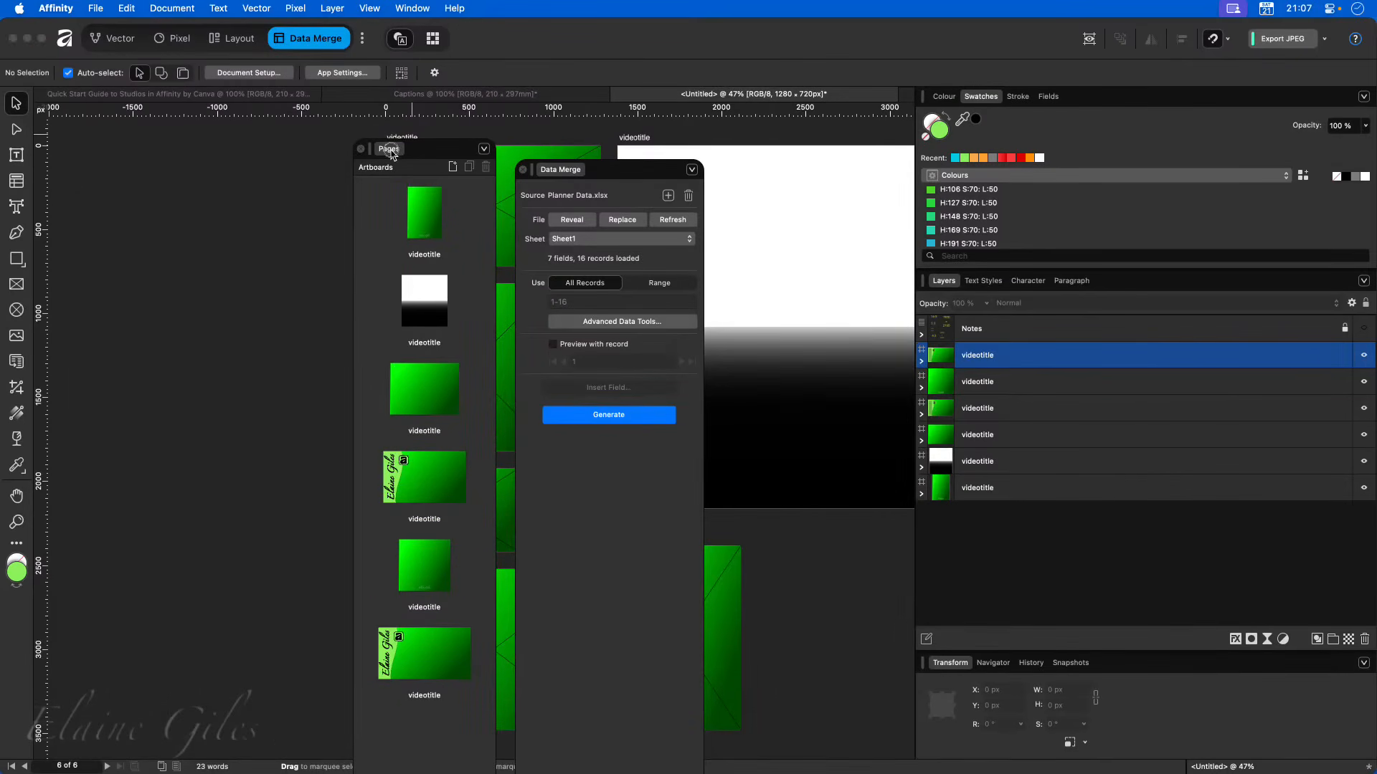
pyautogui.moveTo(393, 153)
pyautogui.mouseDown()
pyautogui.moveTo(141, 161)
pyautogui.moveTo(401, 155)
pyautogui.mouseUp()
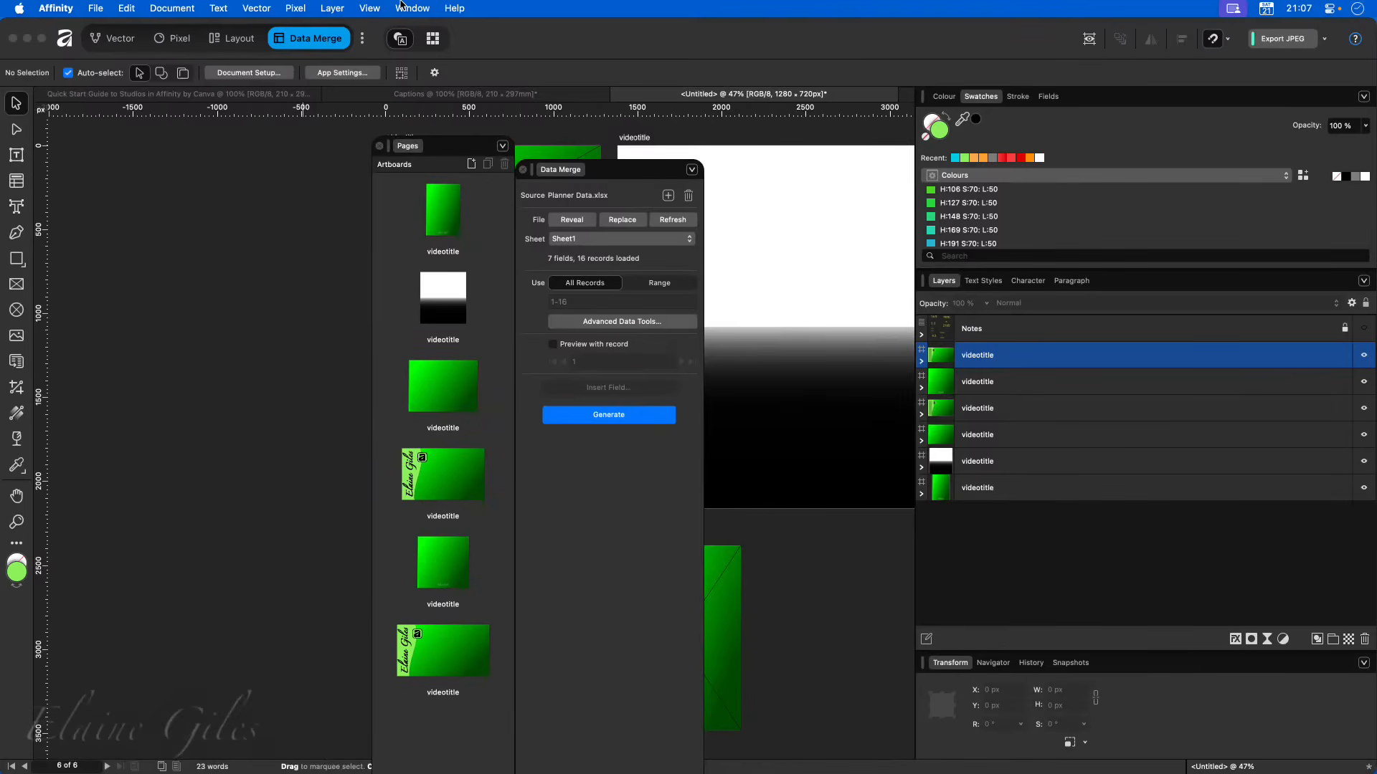
# - Check the Panels options for showing, hiding and resetting the panel docks
pyautogui.click(371, 6)
pyautogui.moveTo(411, 7)
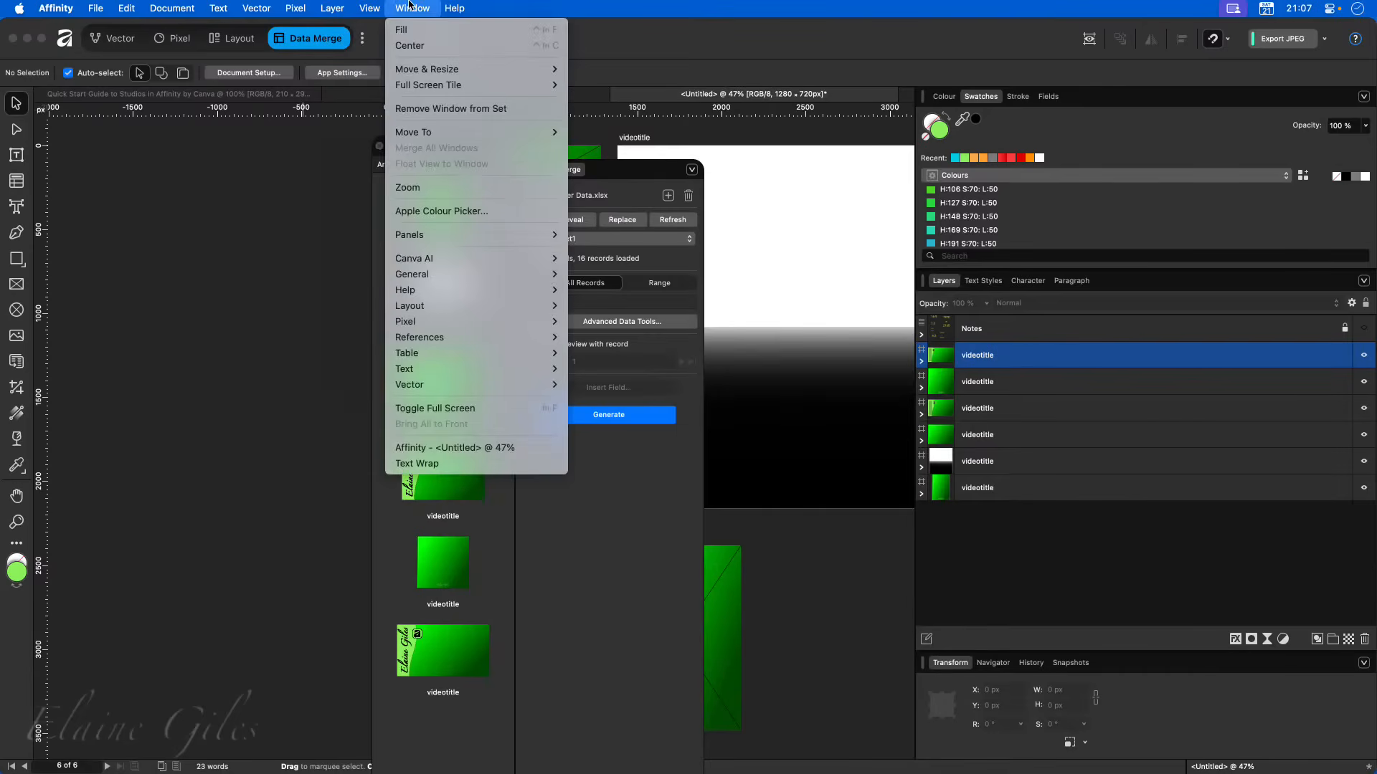
pyautogui.moveTo(456, 235)
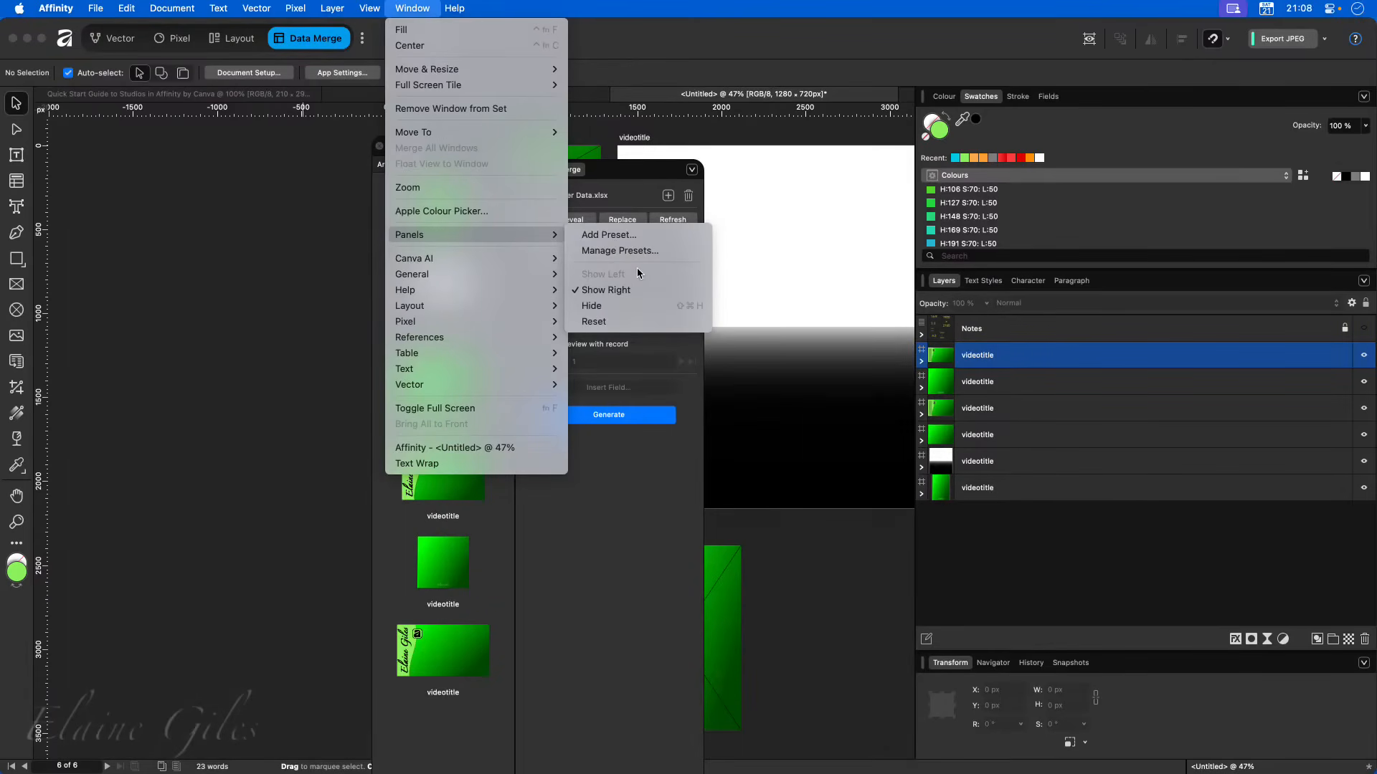
pyautogui.click(604, 41)
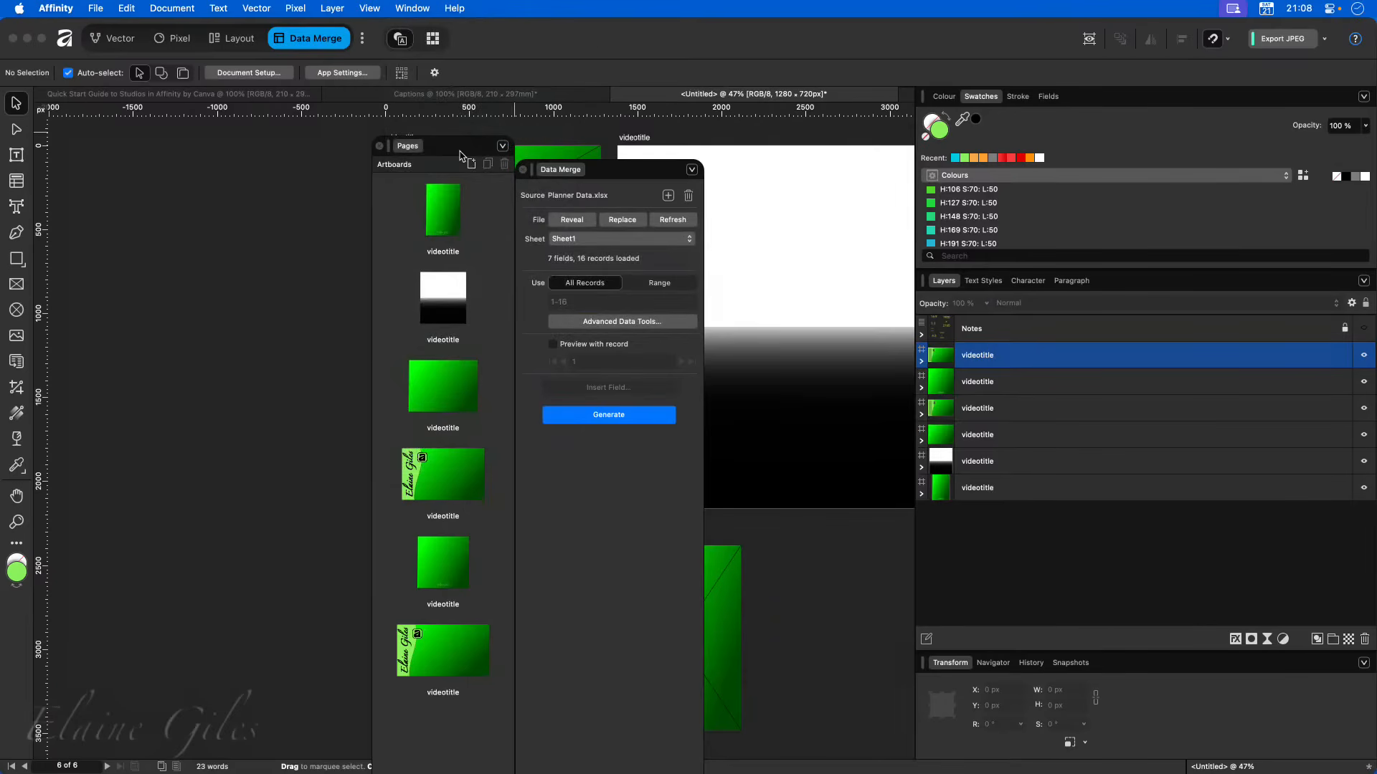
# - Dock Pages in the empty side dock, float and redock it once more, and dock Data Merge beside it
pyautogui.moveTo(408, 153); pyautogui.dragTo(53, 120)
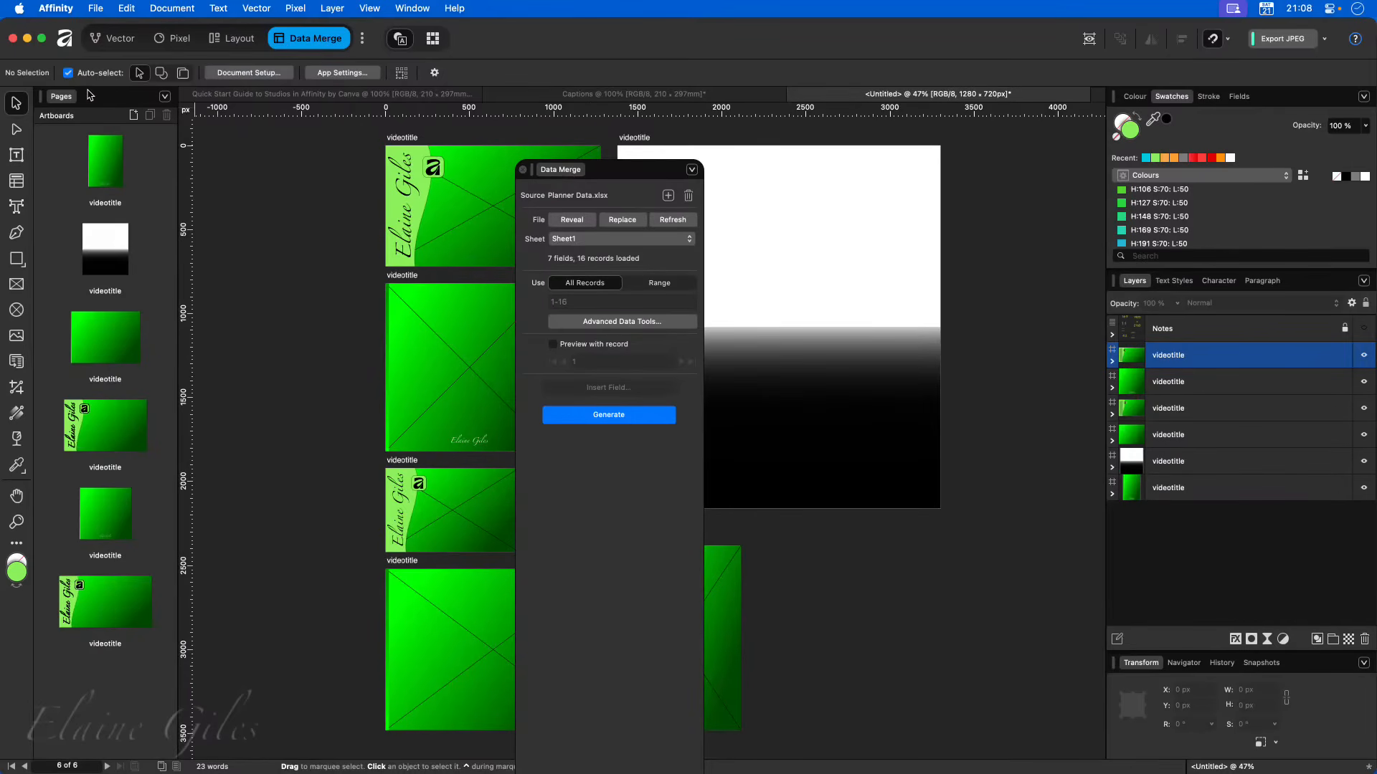
pyautogui.click(62, 97)
pyautogui.moveTo(63, 97); pyautogui.dragTo(363, 192)
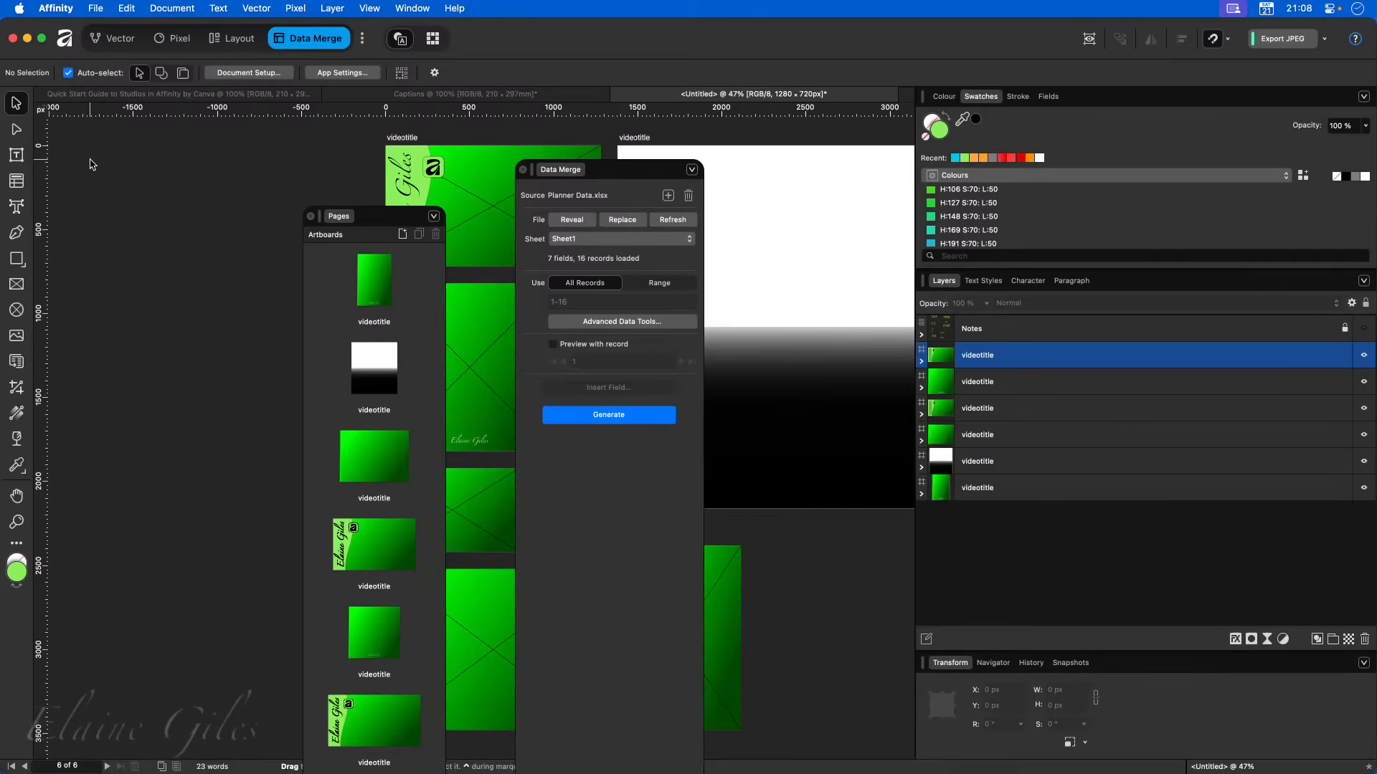
pyautogui.click(345, 217)
pyautogui.moveTo(345, 217); pyautogui.dragTo(45, 120)
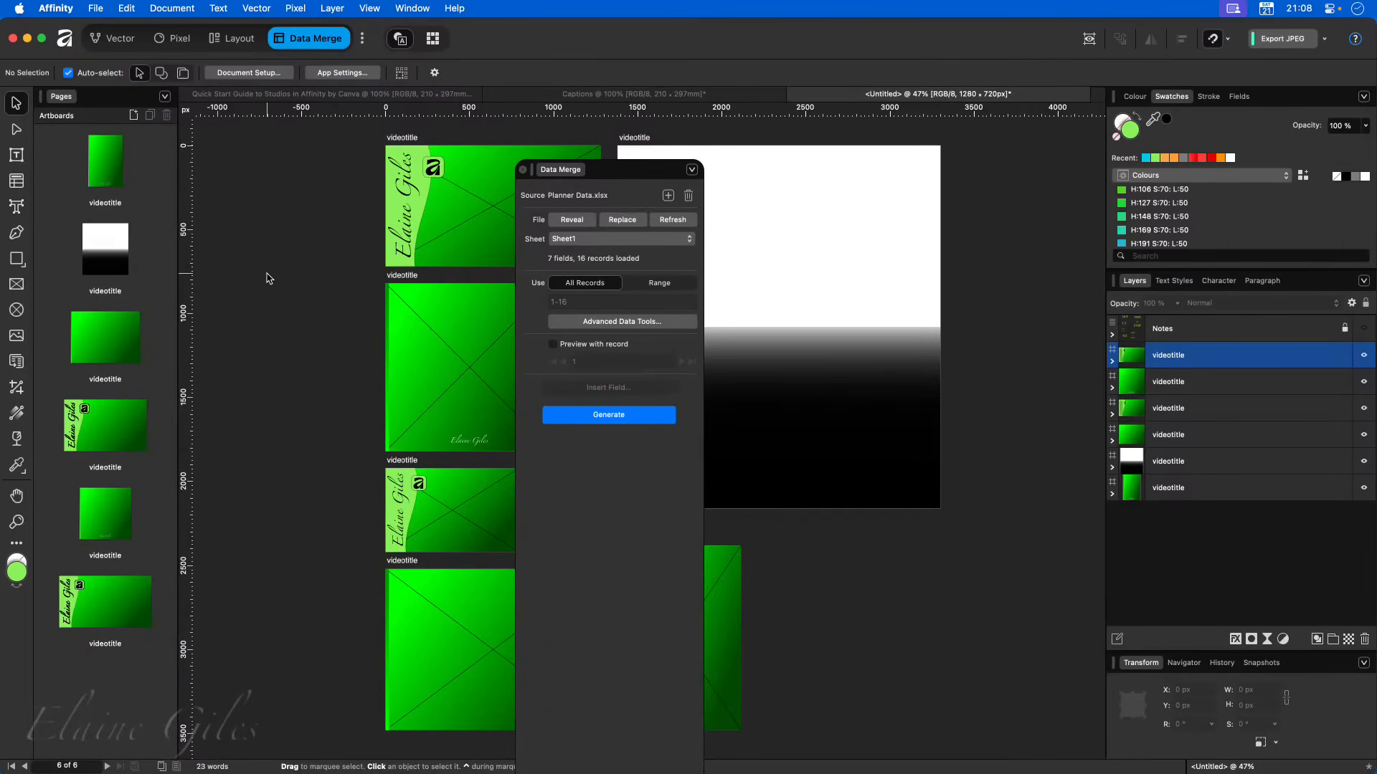
pyautogui.moveTo(545, 174); pyautogui.dragTo(115, 117)
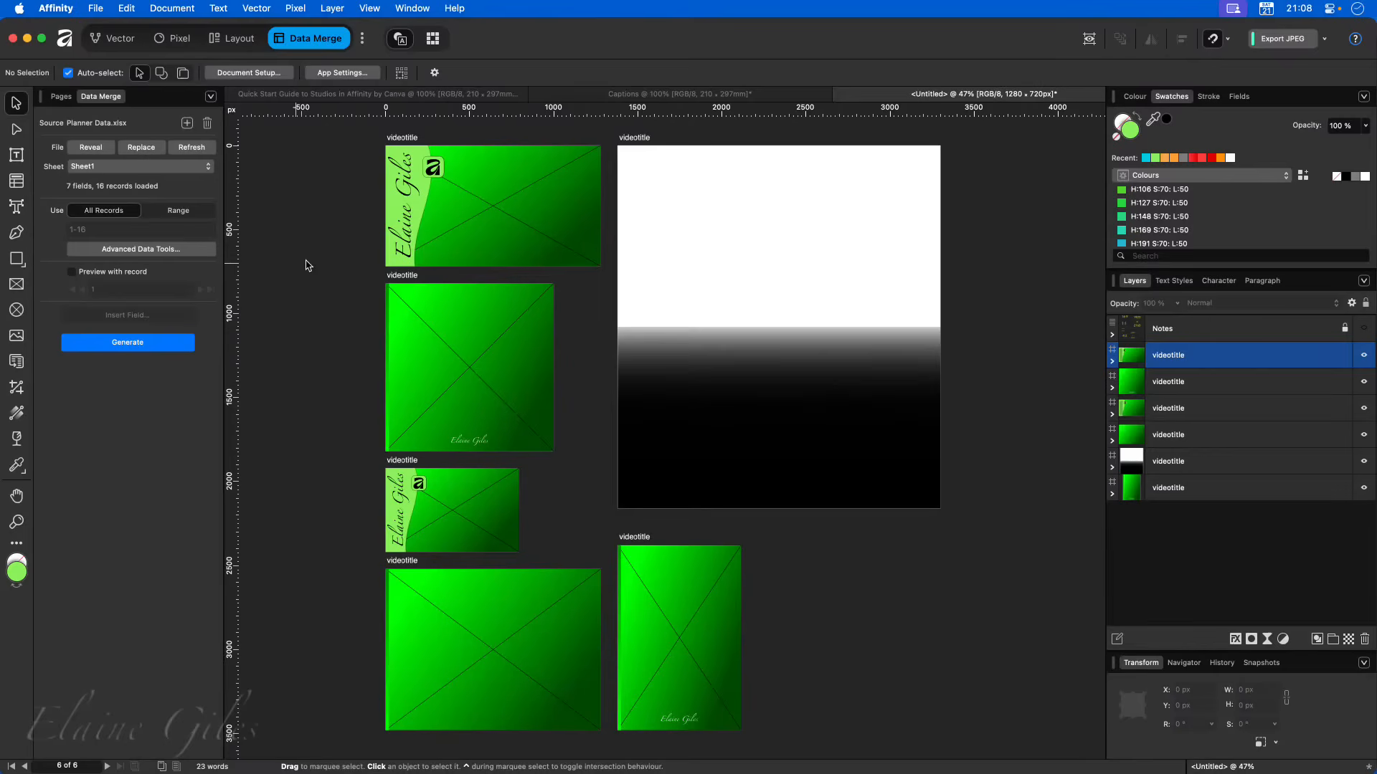
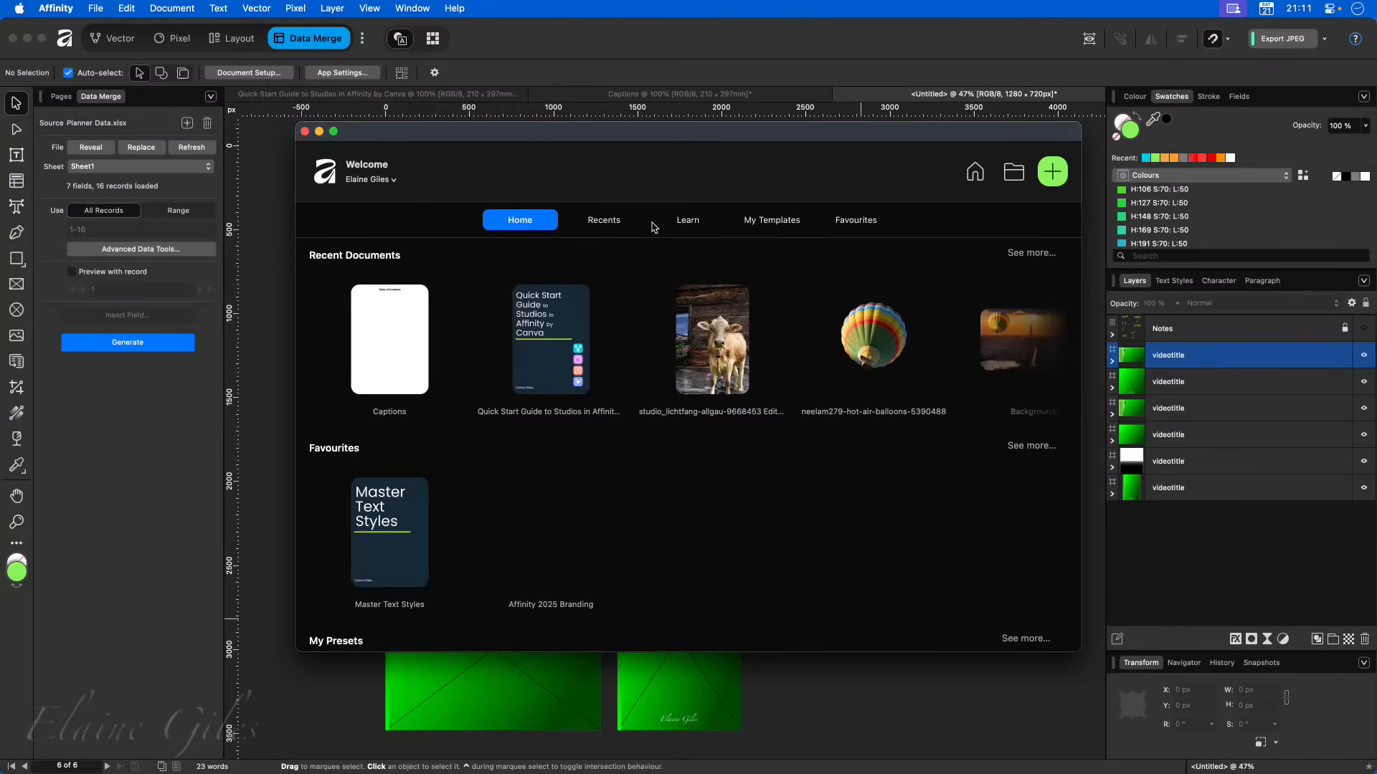
# - Open the Image Trace sample from the Learn page and try to enlarge its tutorial window
pyautogui.click(687, 225)
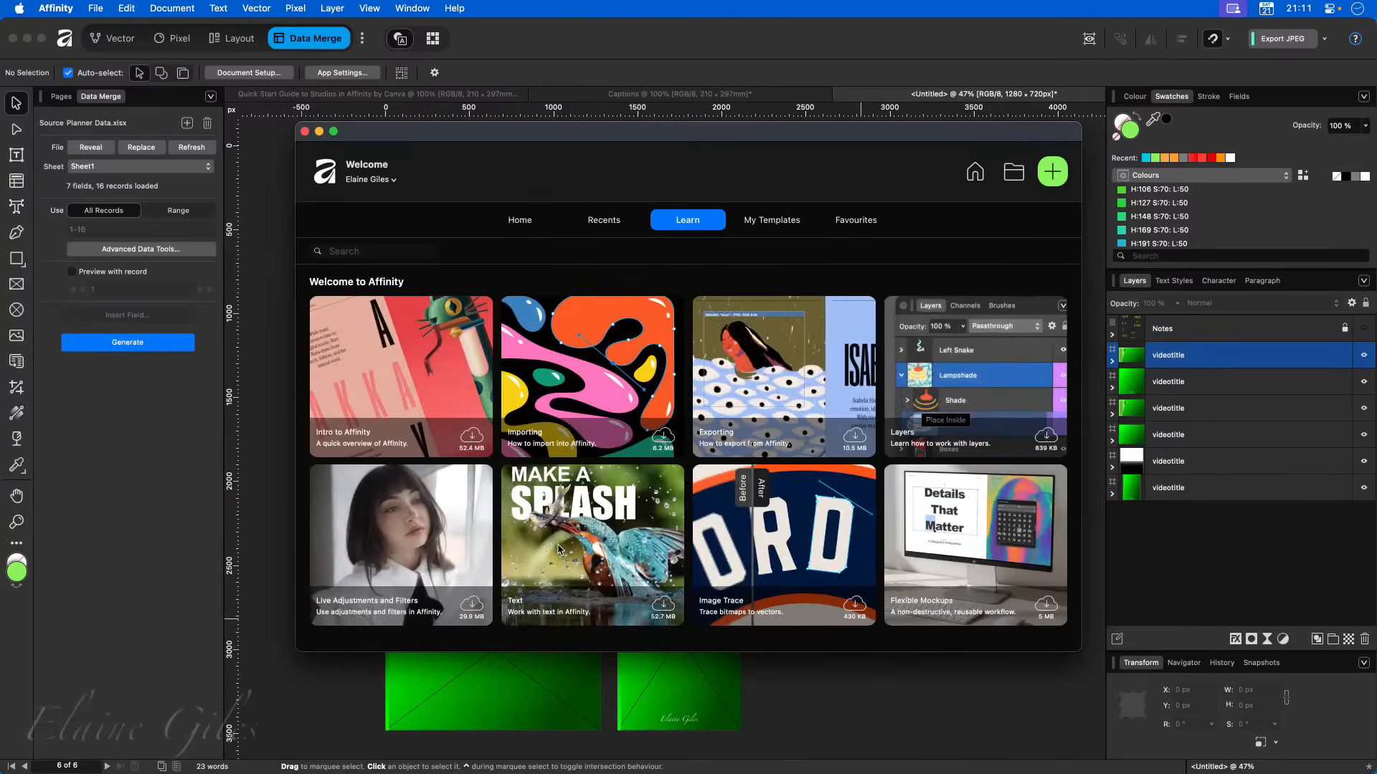
pyautogui.click(782, 540)
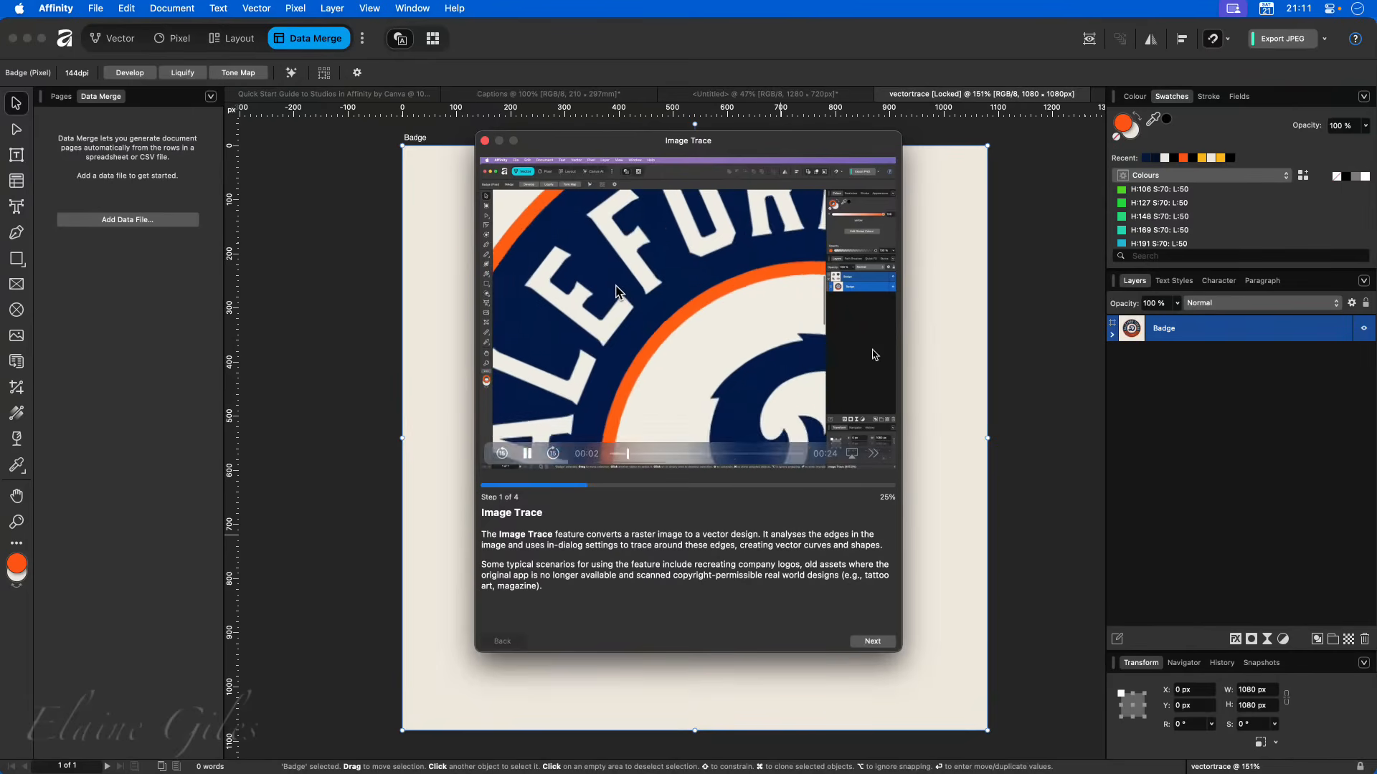
pyautogui.moveTo(903, 649); pyautogui.dragTo(1008, 682)
pyautogui.press('super+z')
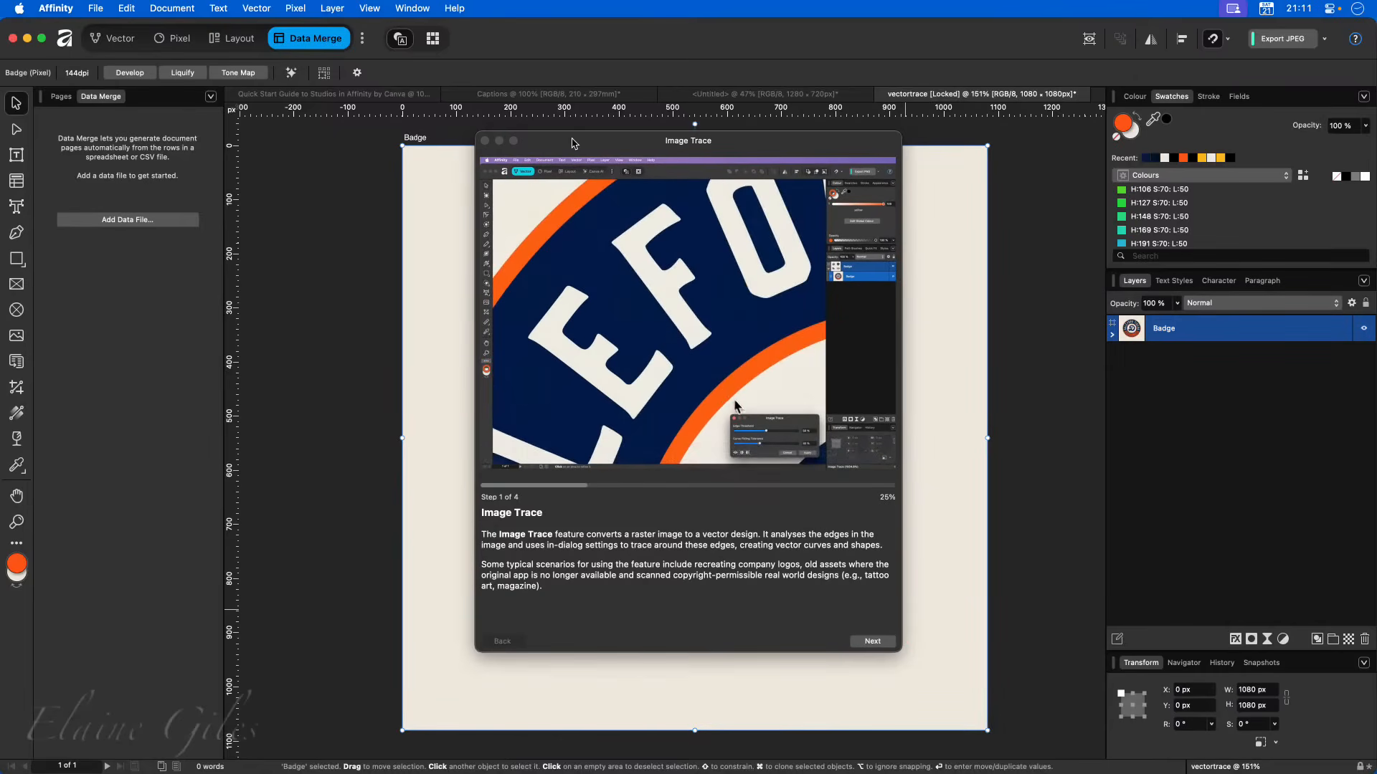
# - Move the Image Trace tutorial window slightly, replay its first step's video, and close the tutorial
pyautogui.moveTo(572, 140); pyautogui.dragTo(561, 120)
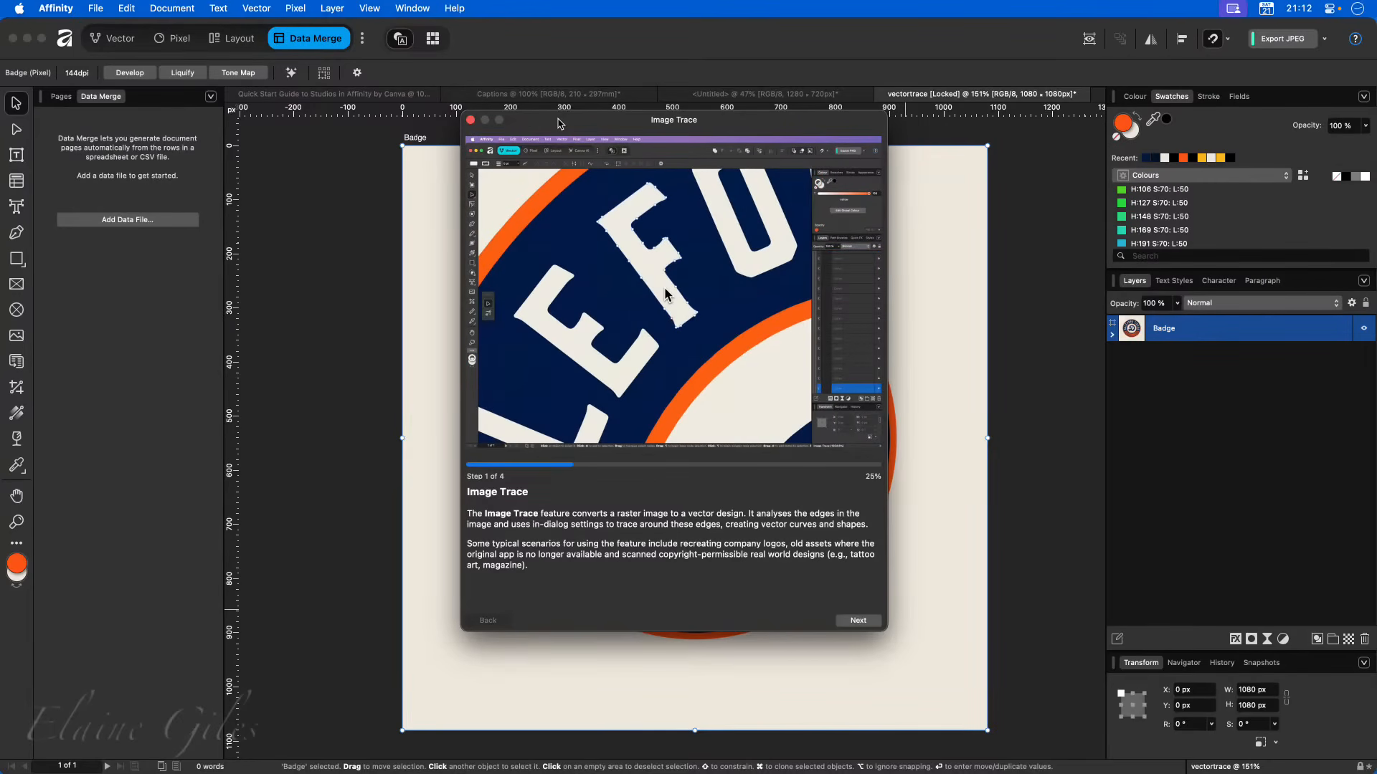
pyautogui.press('XF86AudioRaiseVolume')
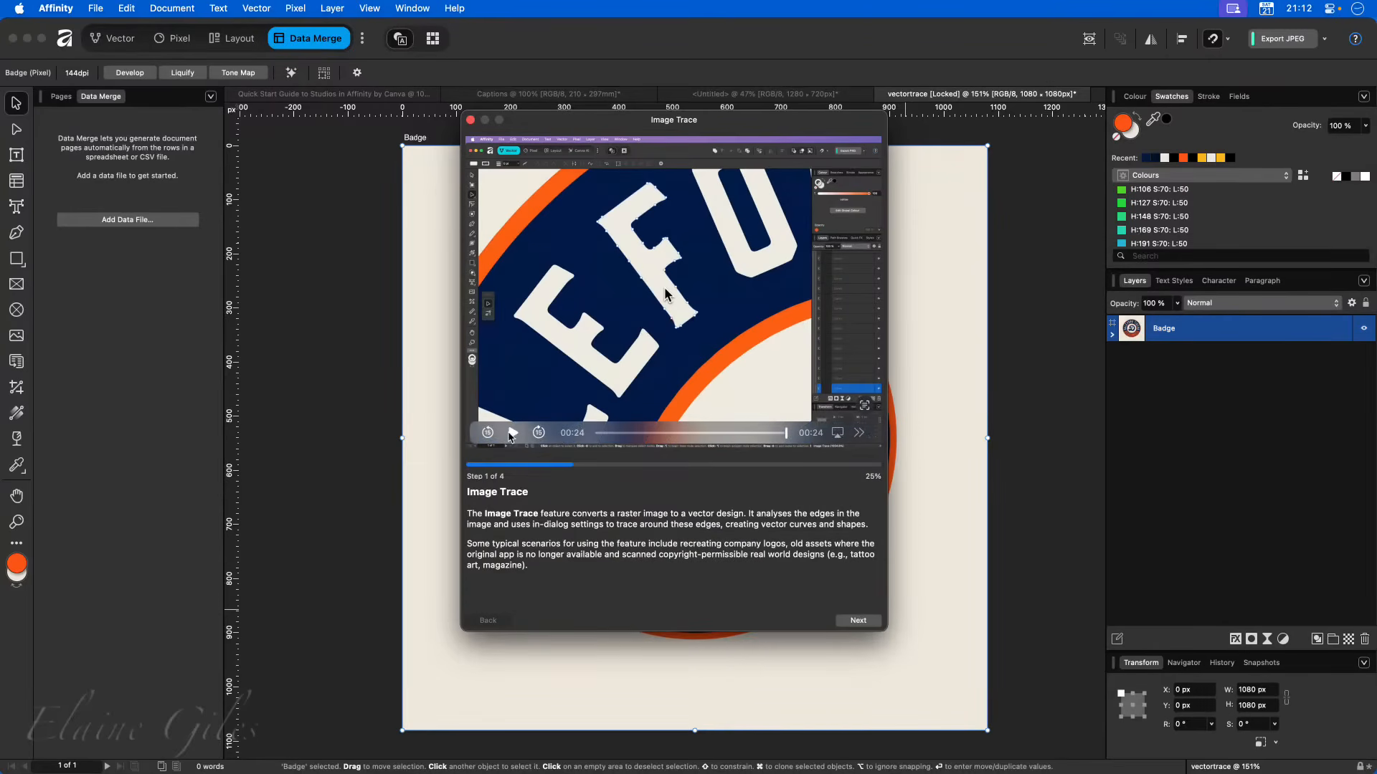
pyautogui.click(513, 433)
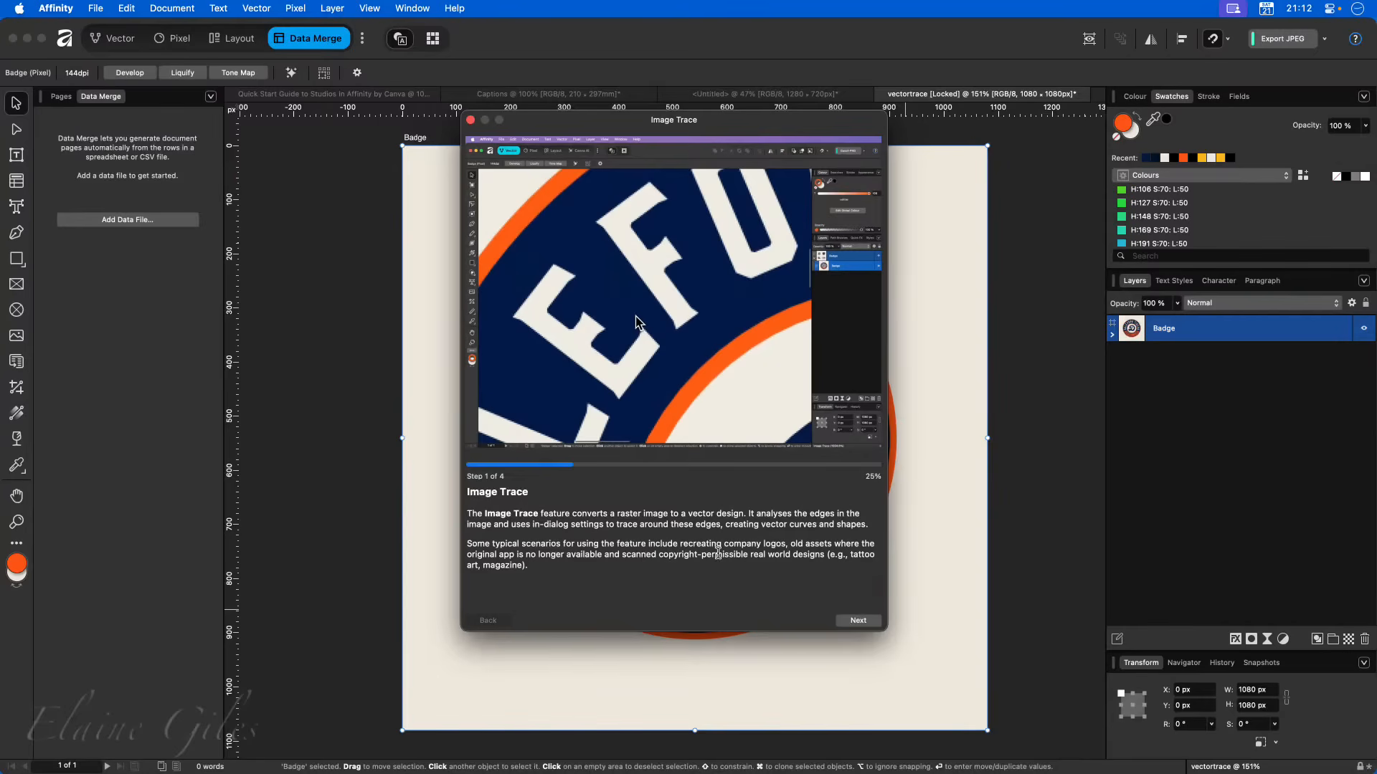
pyautogui.click(470, 119)
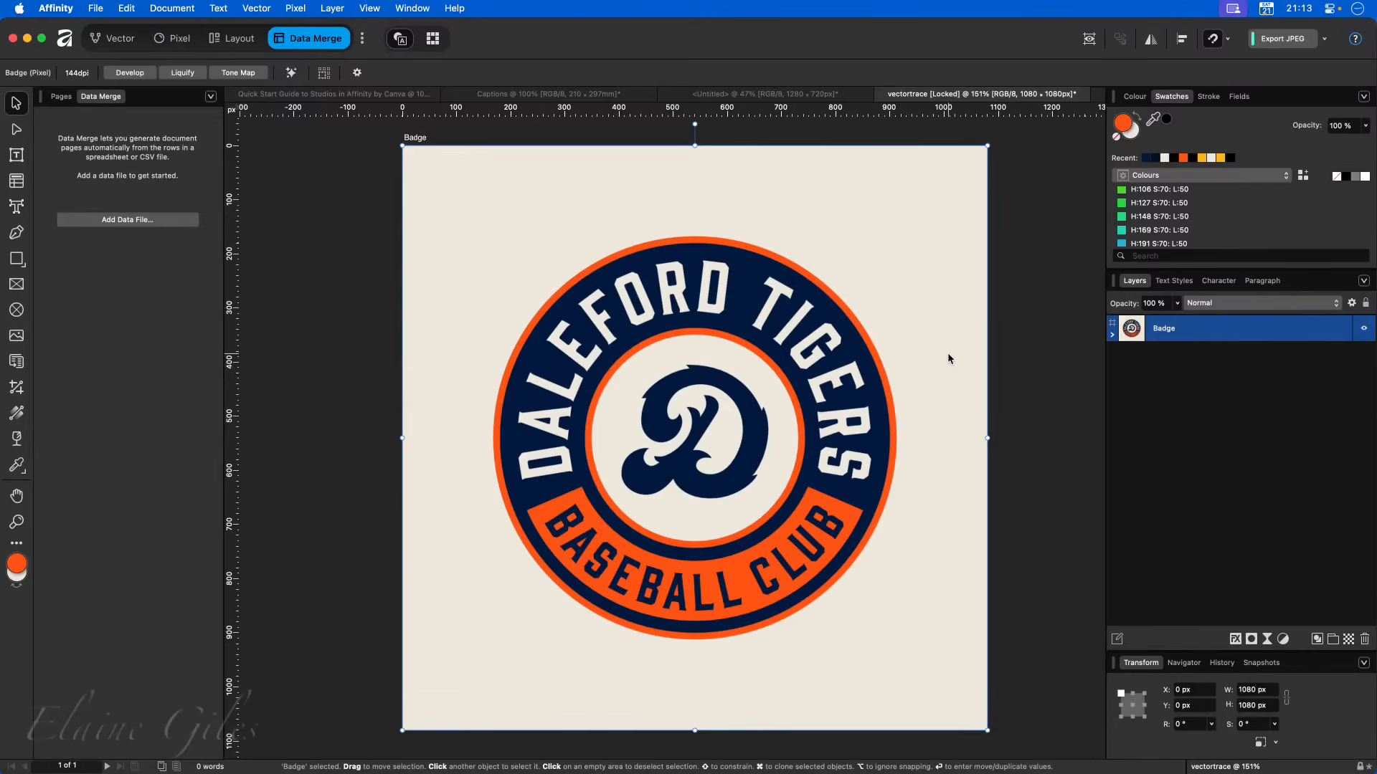
# - Find Parallels Desktop with the launcher search "par" and switch to the Windows11 virtual machine
pyautogui.hotkey('alt', 'space')
pyautogui.write('par')
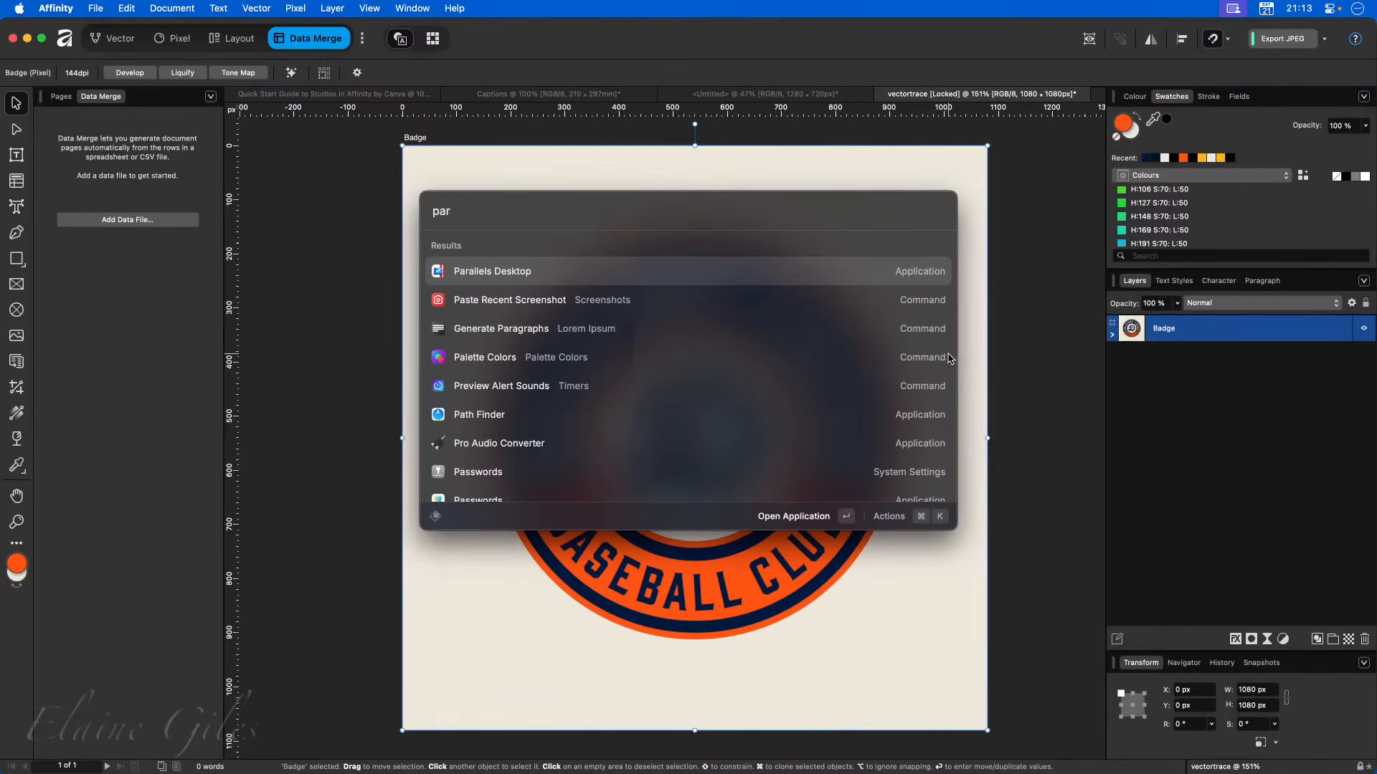
pyautogui.press('Return')
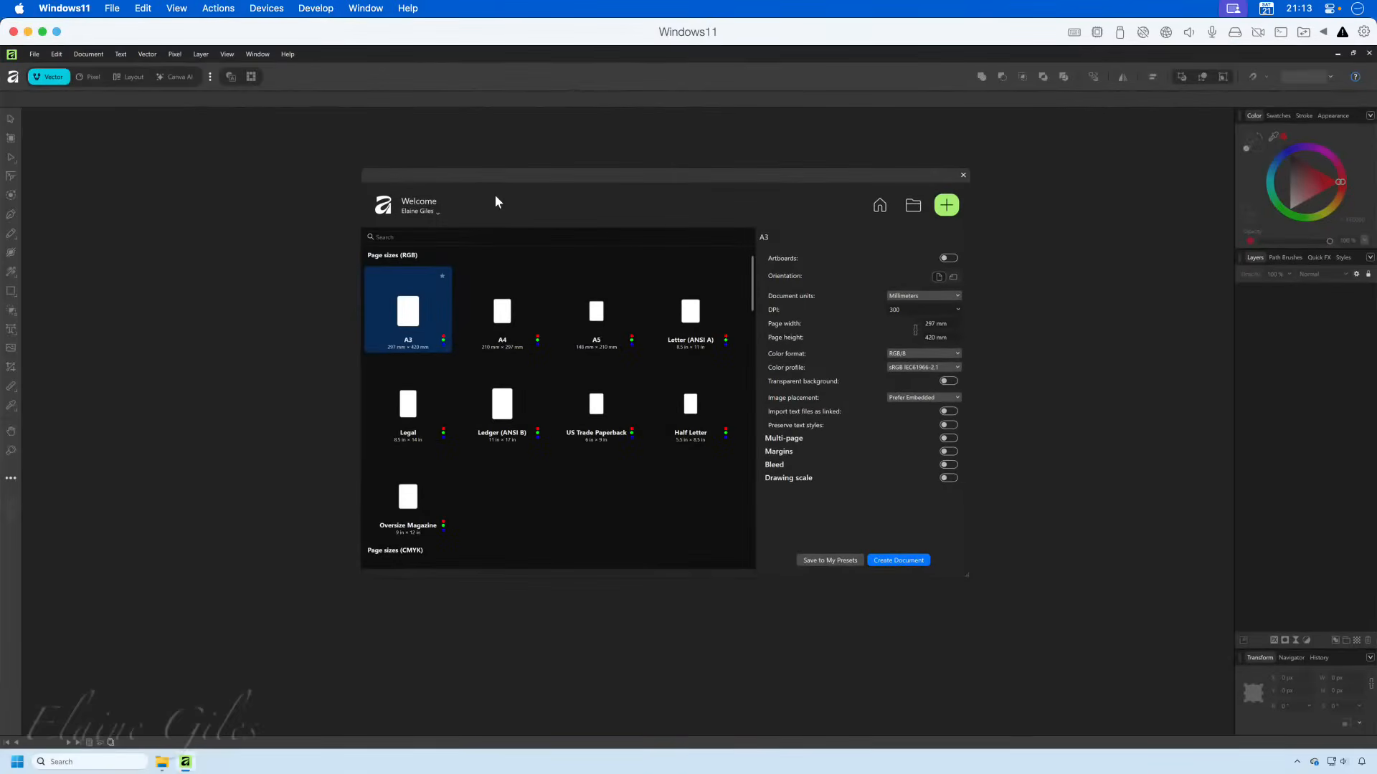
# - Open the Image Trace sample from the Learn page of the Windows version's welcome window
pyautogui.click(882, 205)
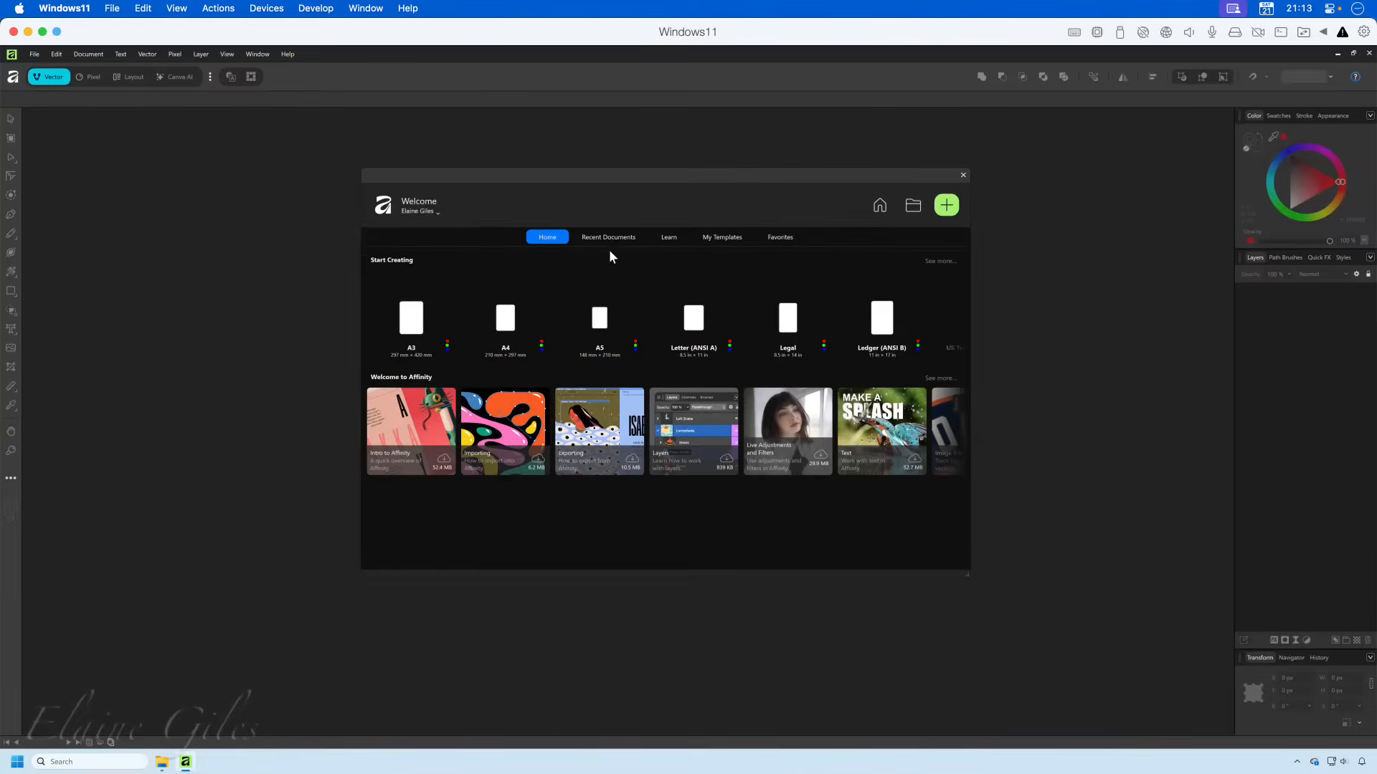
pyautogui.click(675, 239)
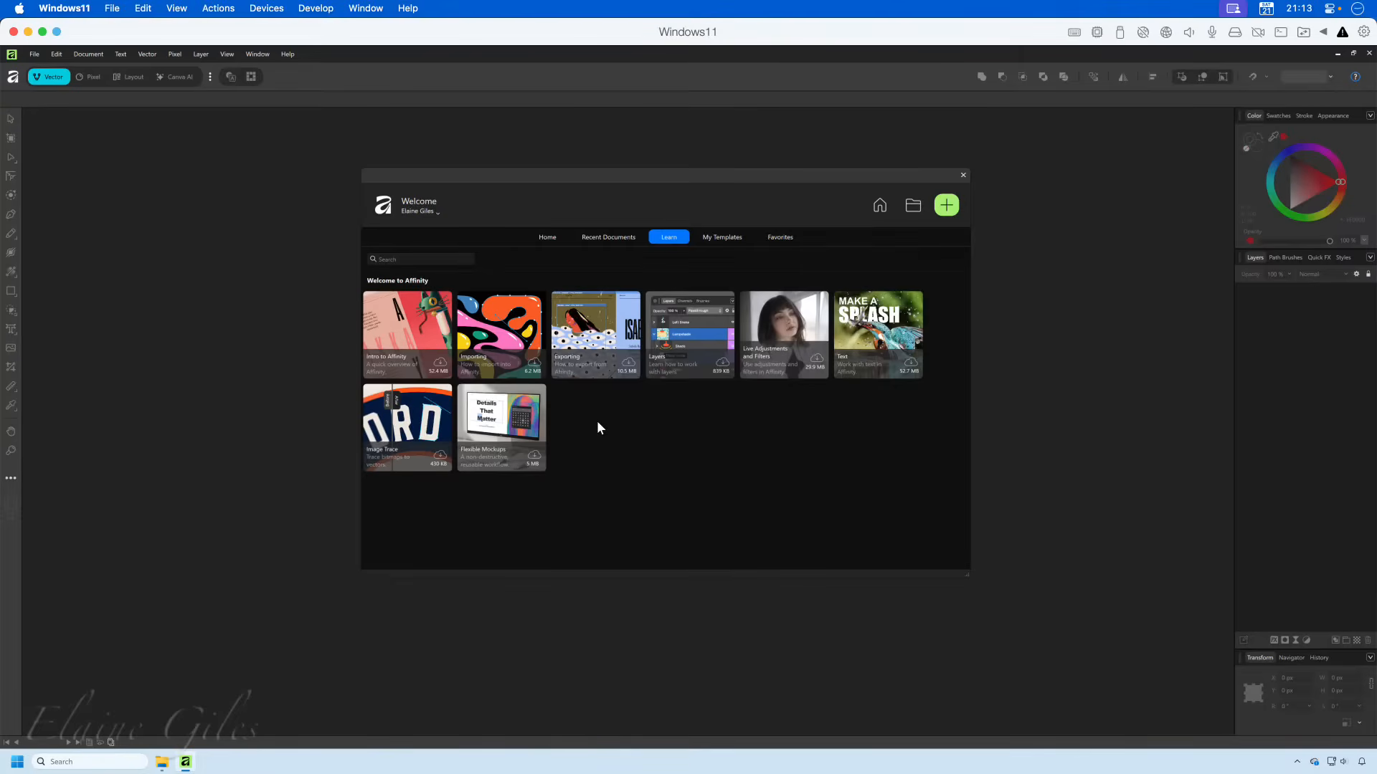
pyautogui.click(411, 429)
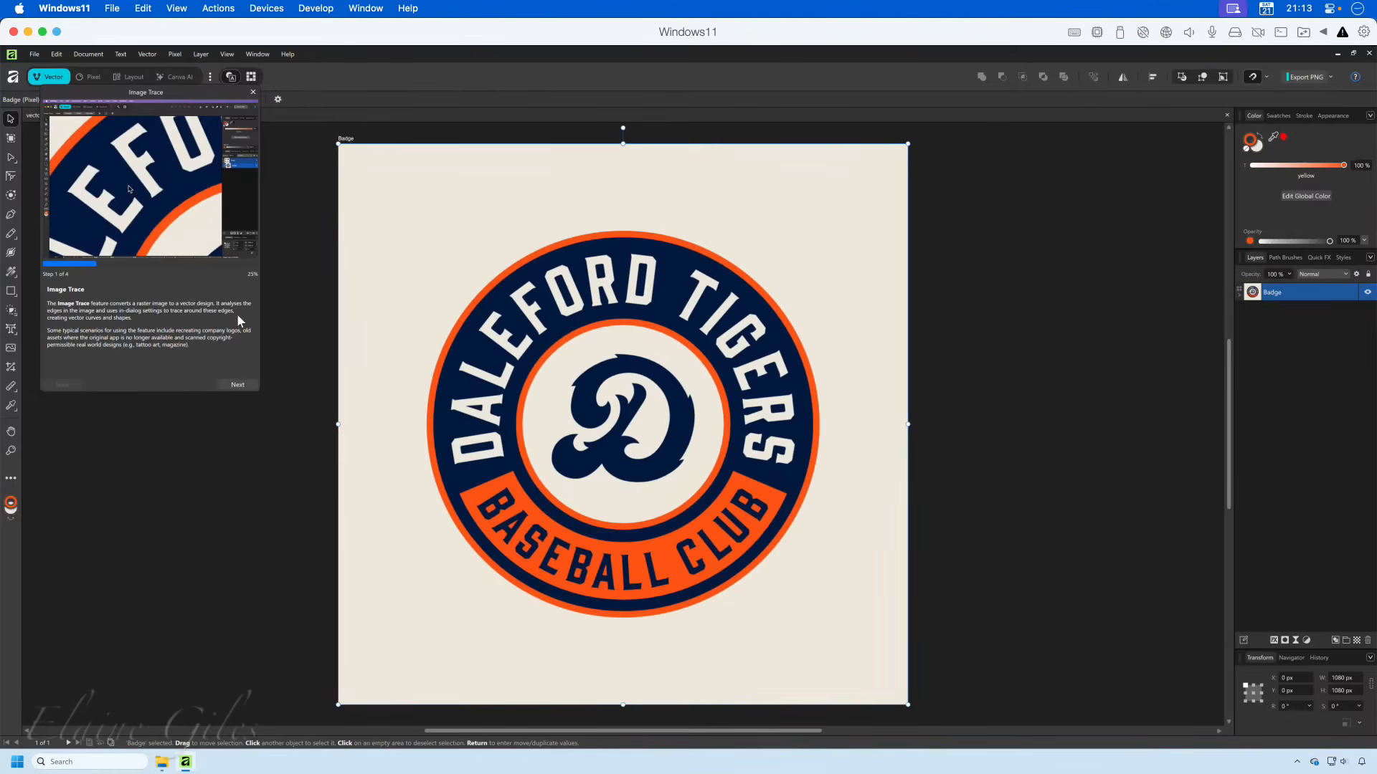
# - Move the Image Trace tutorial window beside the badge, clear of the toolbars, and pause its video
pyautogui.moveTo(199, 88); pyautogui.dragTo(225, 152)
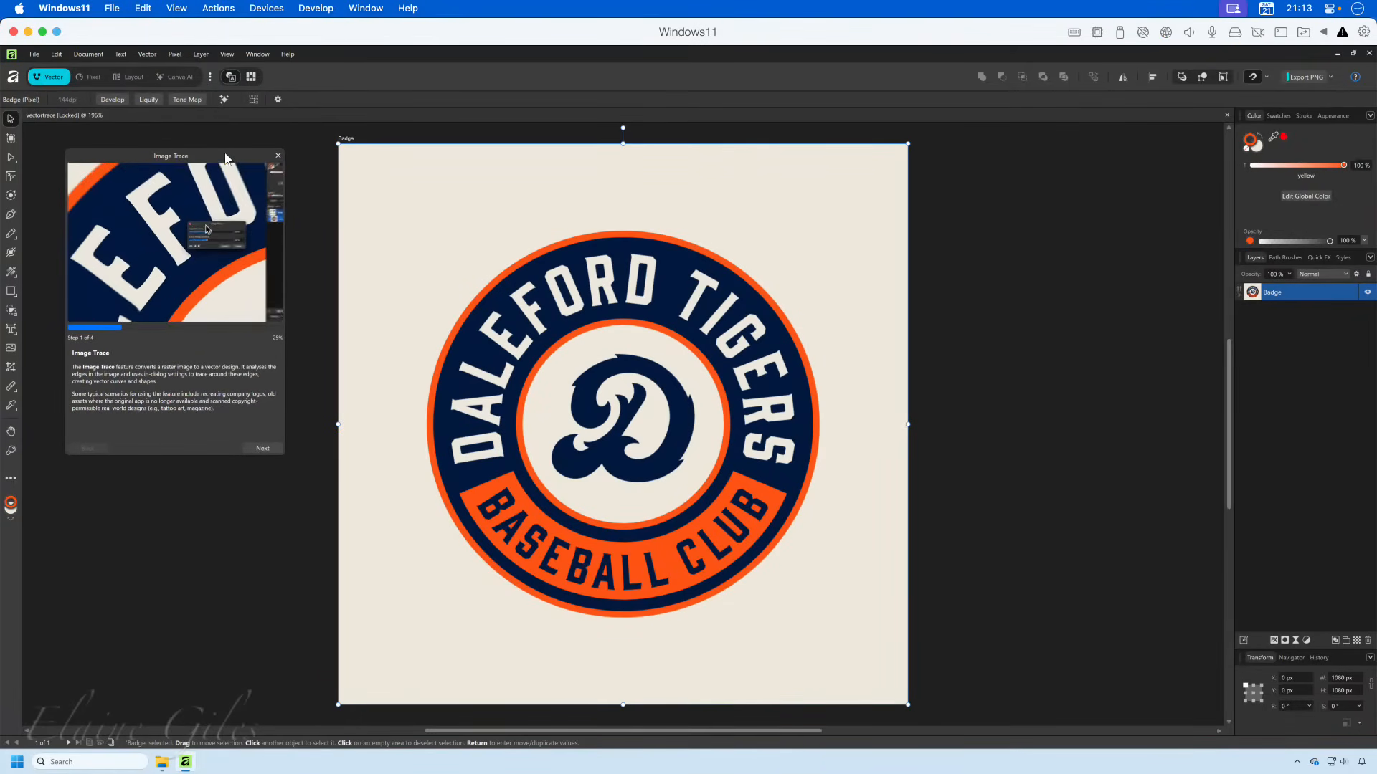
pyautogui.moveTo(162, 312)
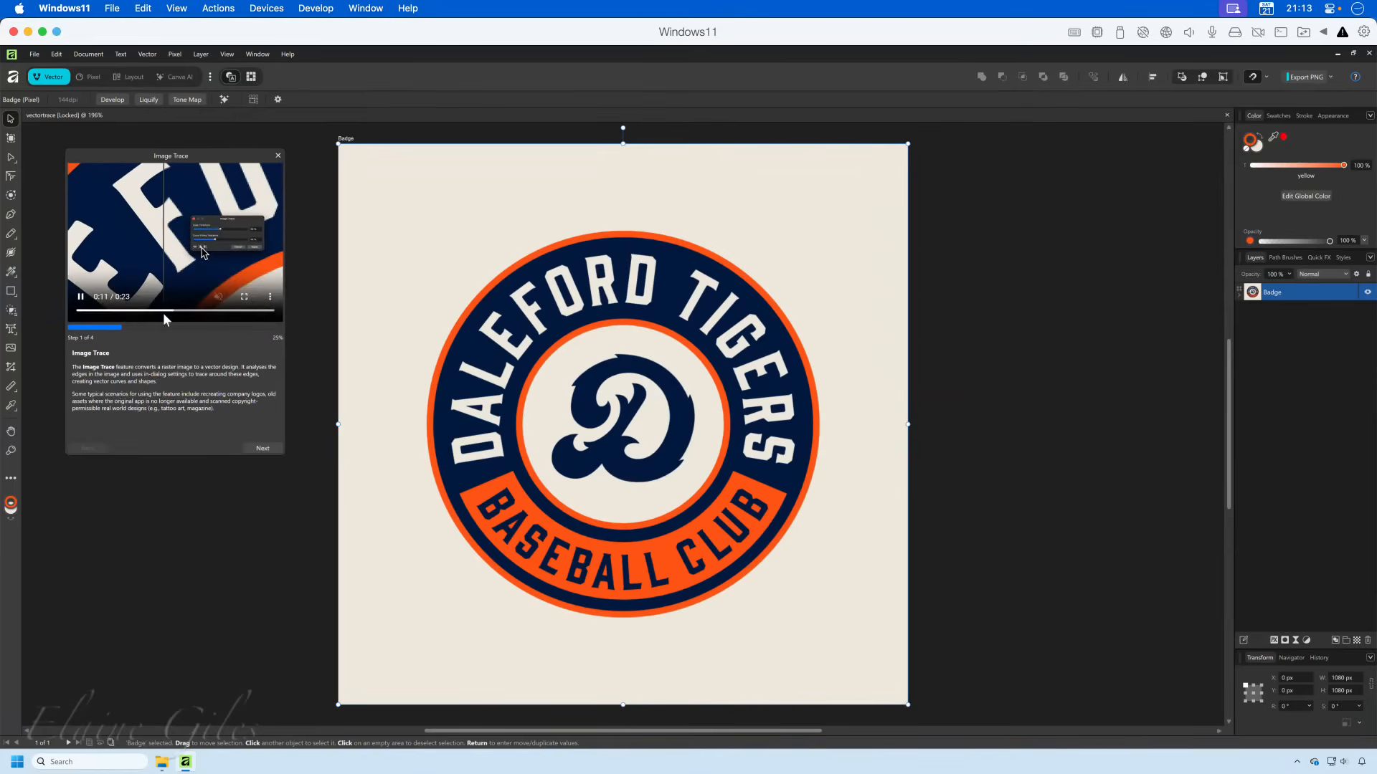
pyautogui.click(81, 296)
# - Minimise the Windows11 virtual machine to return to Affinity on the Mac, and deselect the Badge image
pyautogui.click(27, 31)
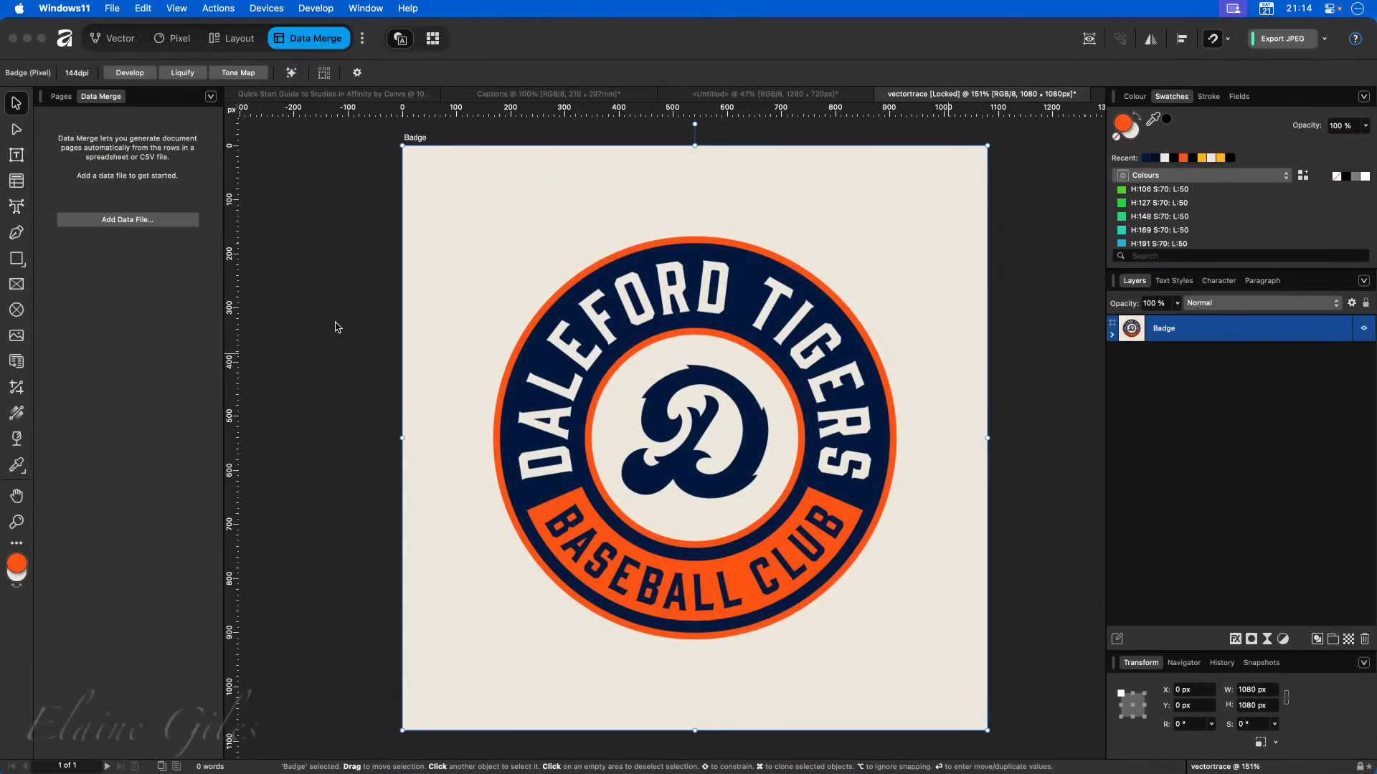
pyautogui.click(321, 319)
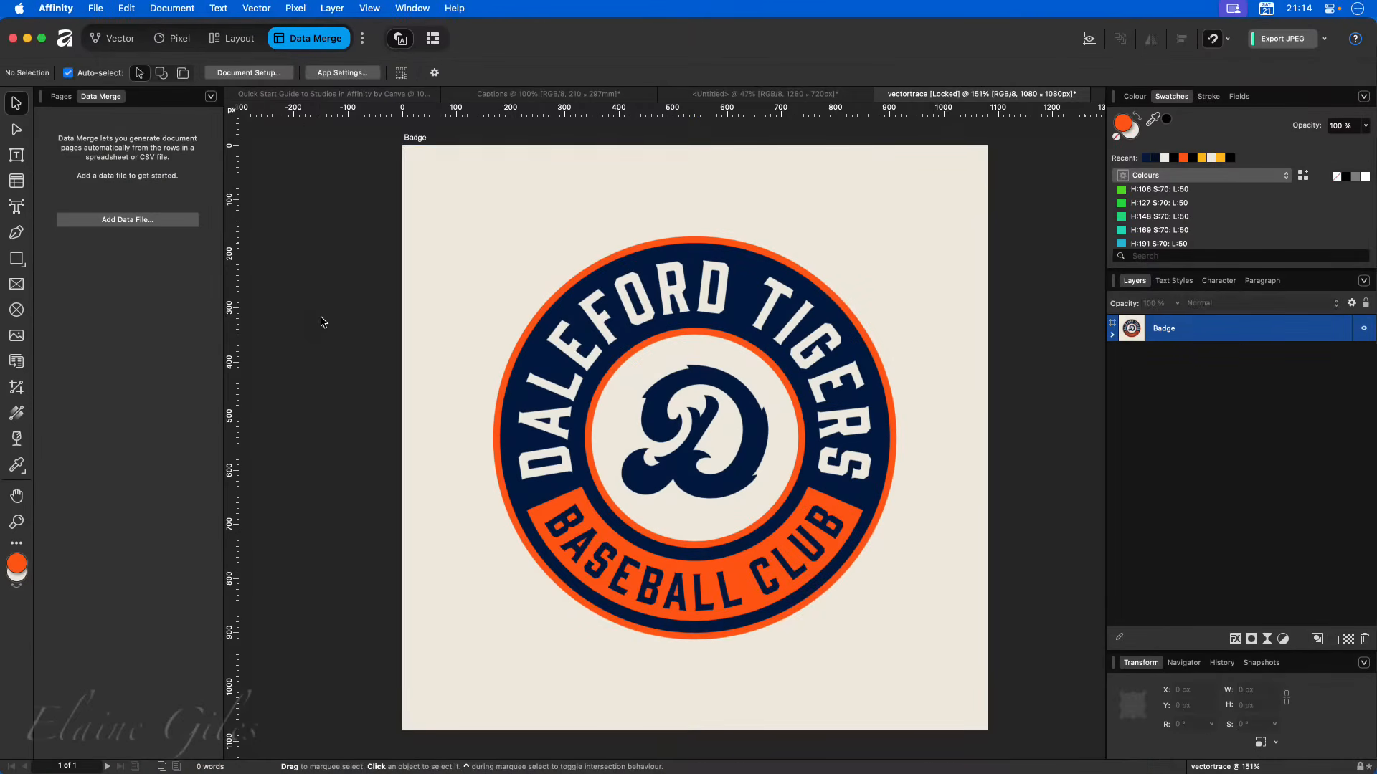